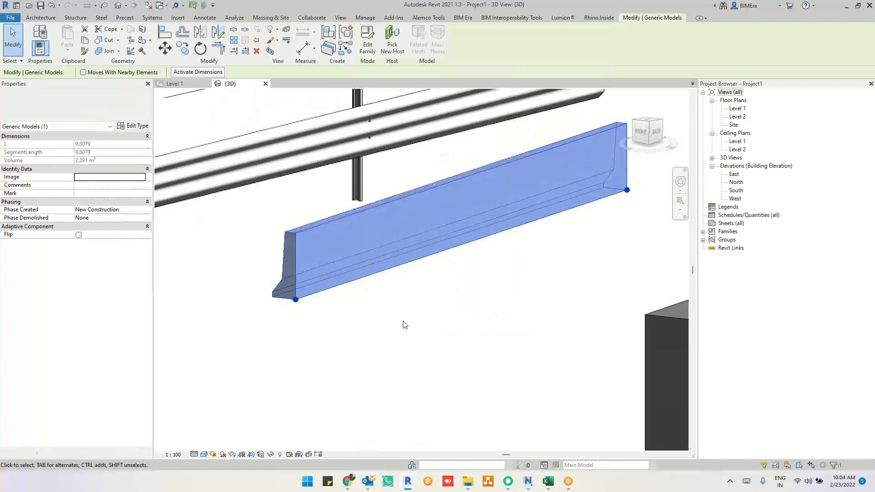
Examine the eight placement points of the box-shaped adaptive component from several angles
click(279, 275)
middle_drag(314, 353, 343, 237)
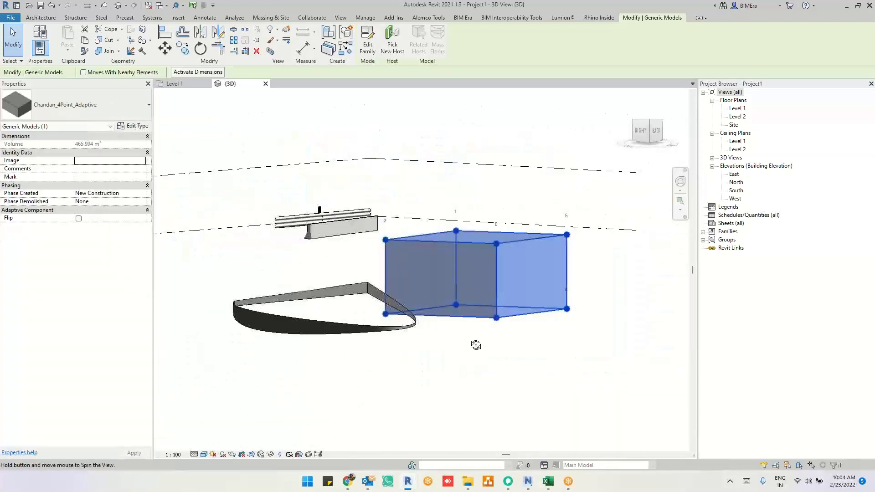
shift+middle_drag(474, 346, 501, 346)
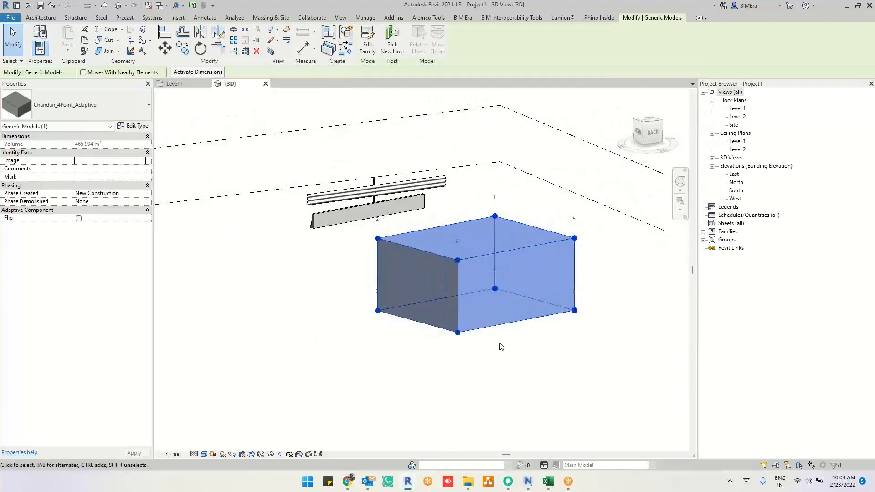
click(510, 368)
scroll(511, 367, up, 3)
click(493, 279)
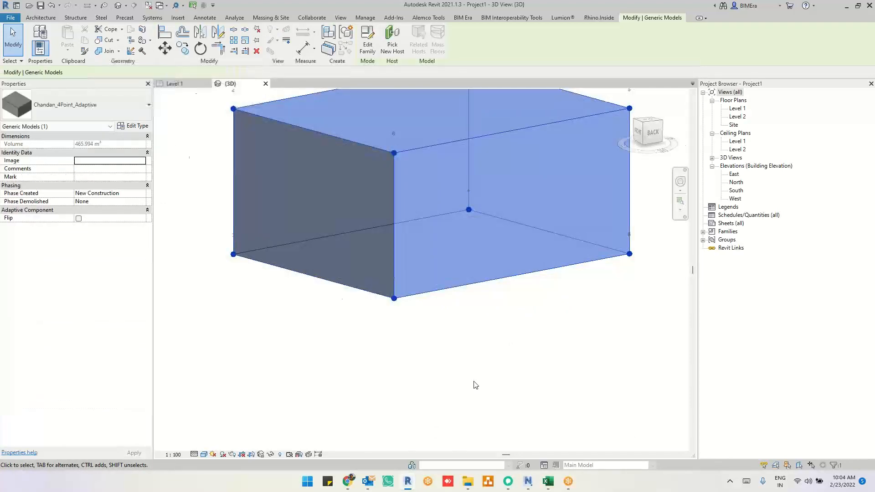
scroll(474, 384, down, 2)
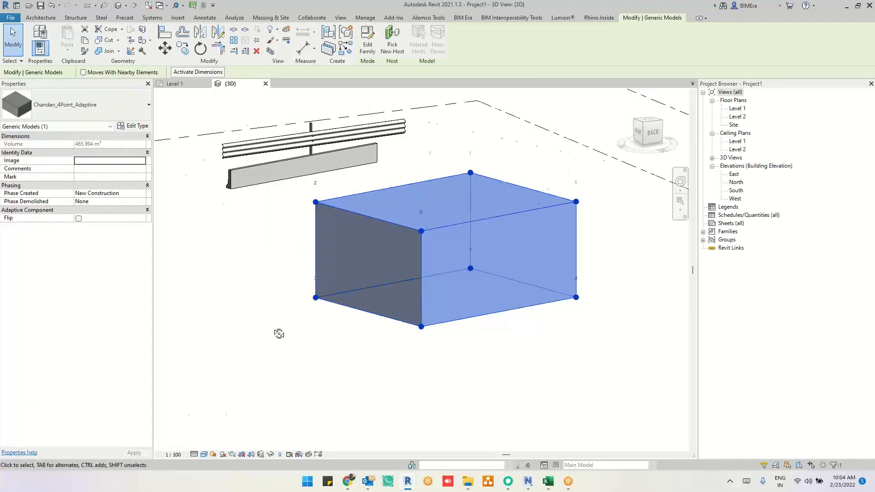
shift+middle_drag(279, 333, 466, 334)
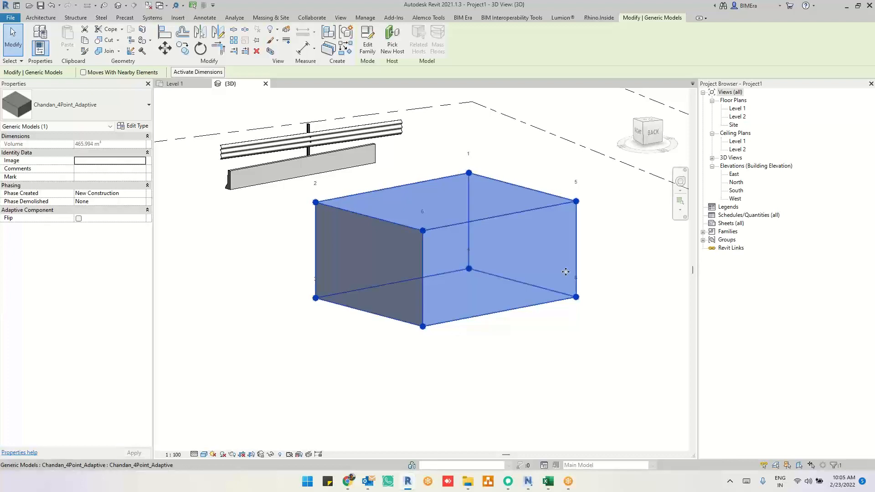
scroll(567, 271, down, 5)
key(Escape)
Examine the shape and four placement points of the Adaptive Family 6 - Curve loop from several angles
click(292, 272)
middle_drag(394, 354, 611, 375)
shift+middle_drag(448, 360, 487, 356)
scroll(487, 355, up, 4)
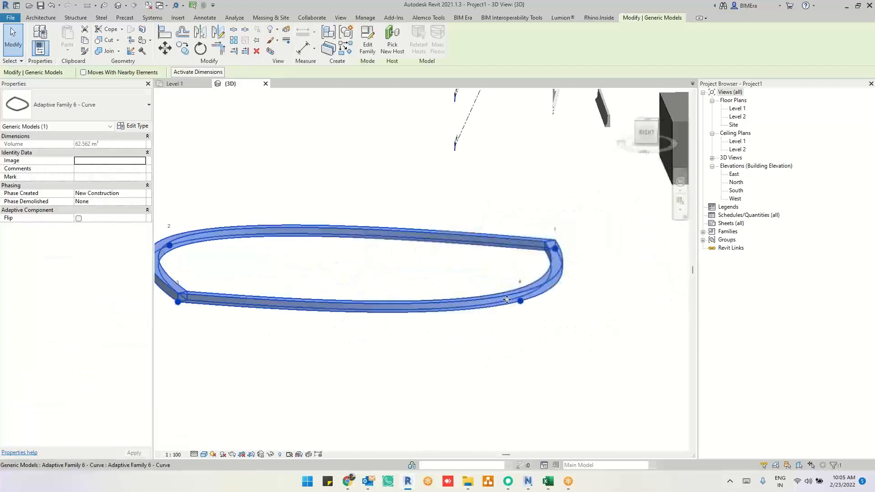
shift+middle_drag(599, 355, 489, 357)
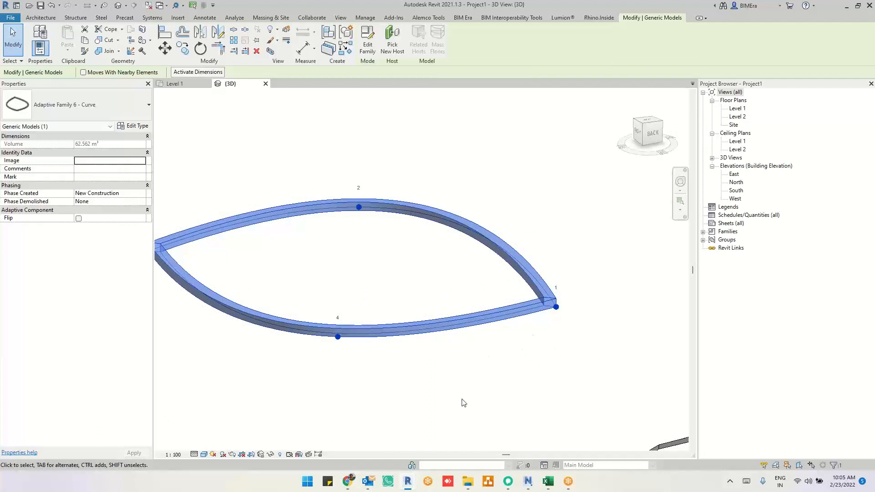
middle_drag(485, 404, 524, 399)
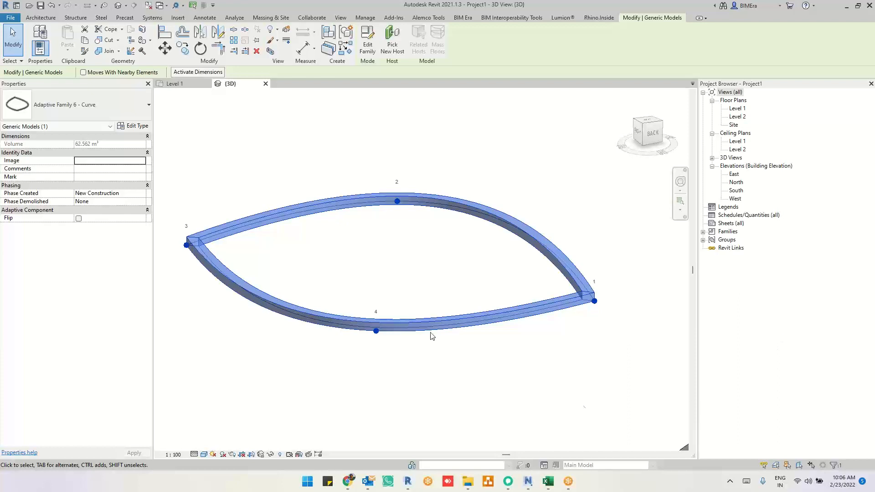
shift+middle_drag(392, 280, 445, 308)
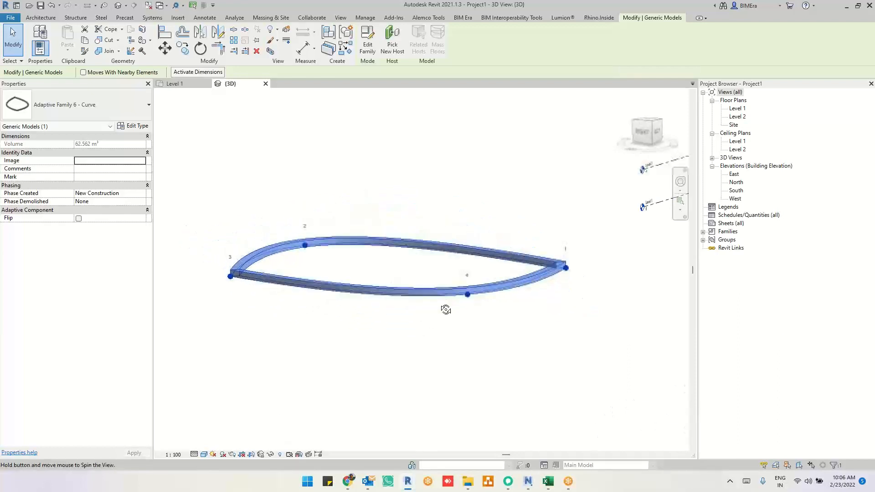
key(Escape)
click(547, 273)
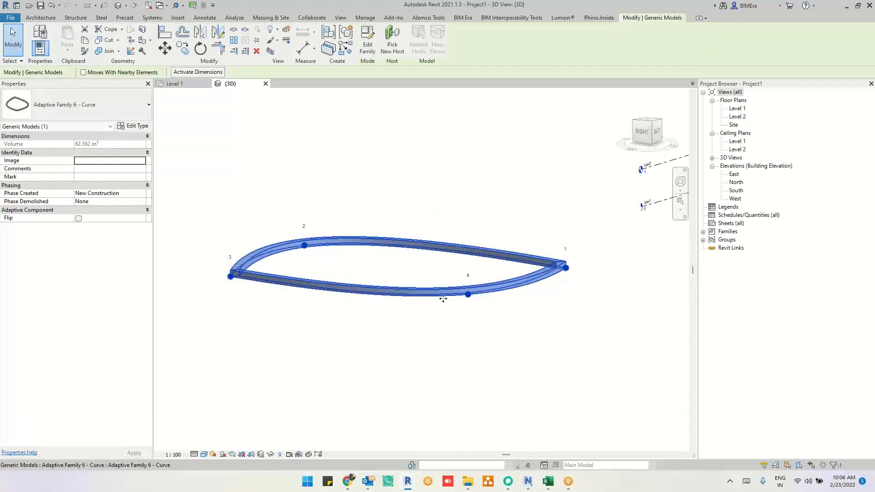
shift+middle_drag(442, 297, 430, 323)
click(625, 355)
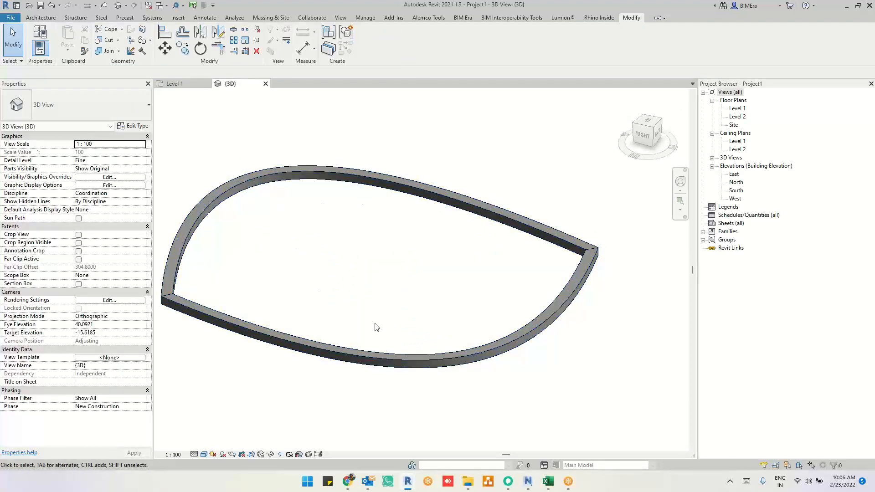
click(423, 213)
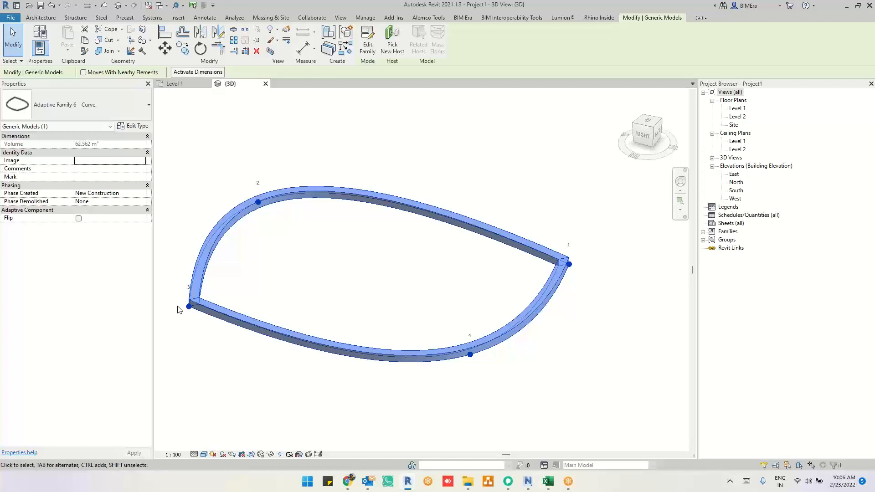
click(533, 214)
Examine the Adaptive Family 4 loop, its four placement points and its H1 to H4 dimensions
scroll(549, 217, down, 2)
scroll(572, 326, down, 2)
middle_drag(507, 355, 531, 347)
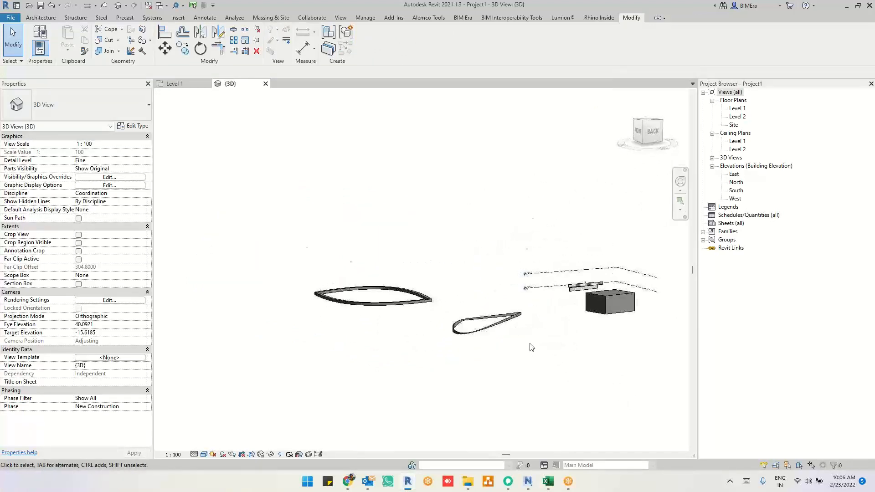
scroll(463, 305, up, 2)
click(453, 305)
shift+middle_drag(454, 304, 424, 346)
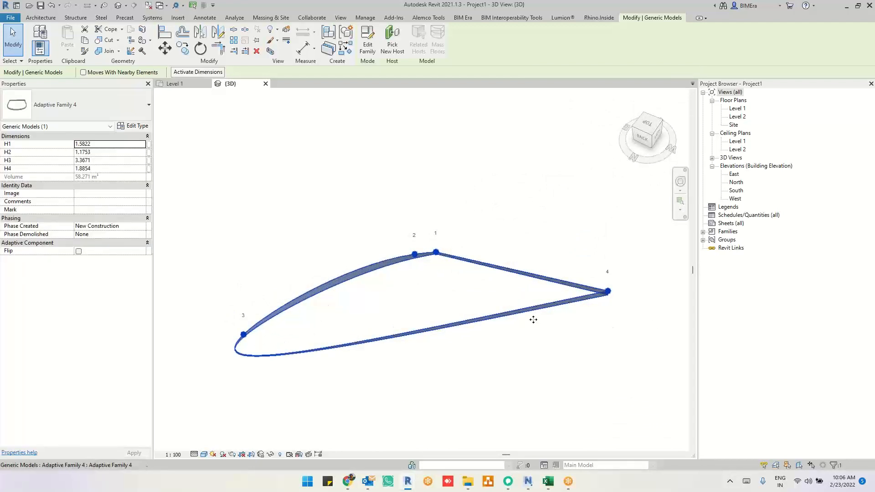
Place another Adaptive Family 4 instance in empty space beside the existing loop by setting its four placement points
click(501, 292)
click(453, 256)
key(c)
key(o)
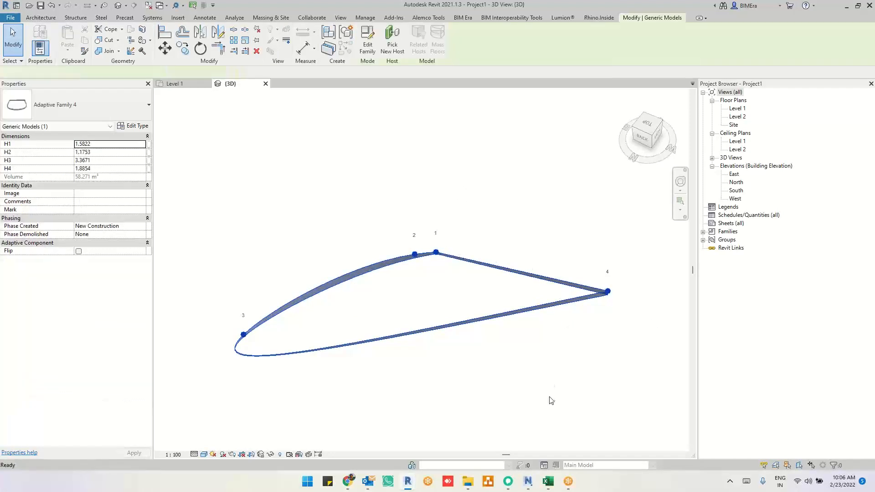
scroll(551, 400, down, 2)
scroll(455, 257, down, 1)
shift+middle_drag(456, 259, 463, 359)
scroll(417, 226, up, 2)
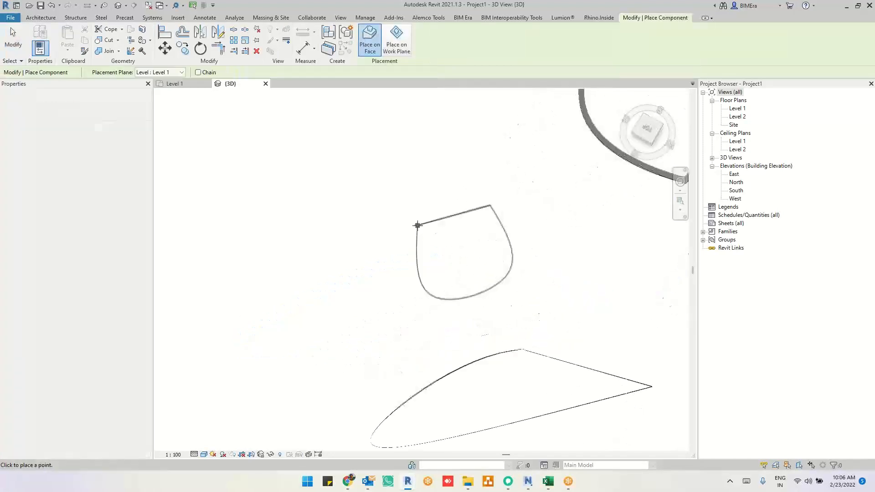
scroll(417, 226, up, 1)
click(427, 178)
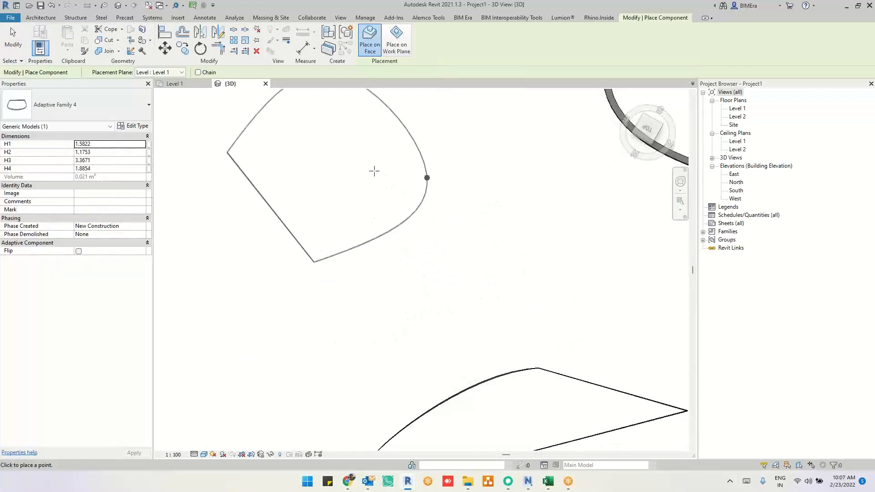
scroll(444, 319, down, 2)
click(445, 319)
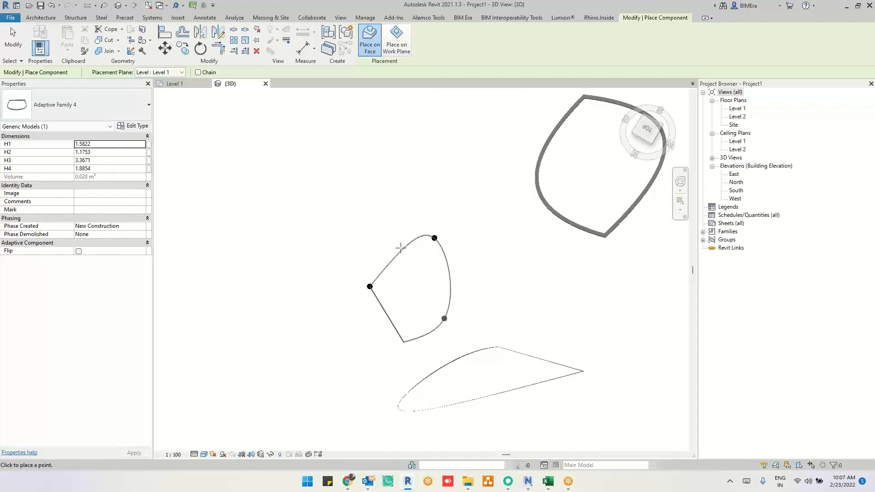
click(369, 287)
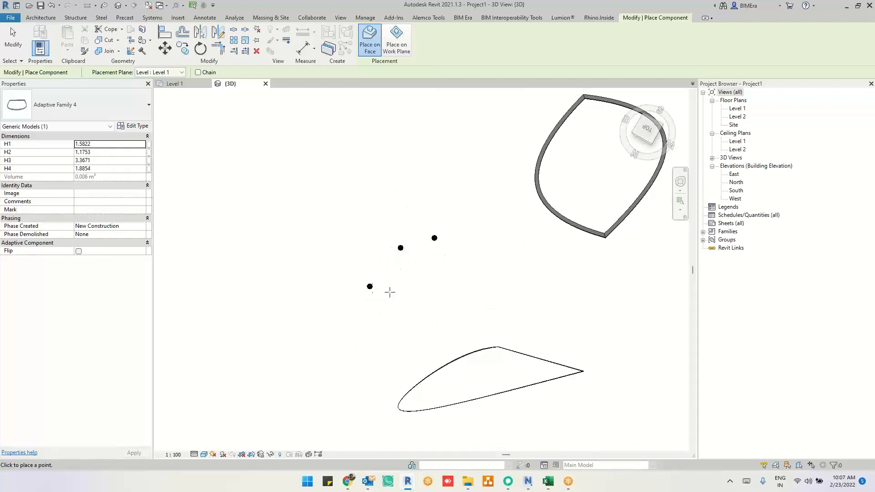
click(340, 277)
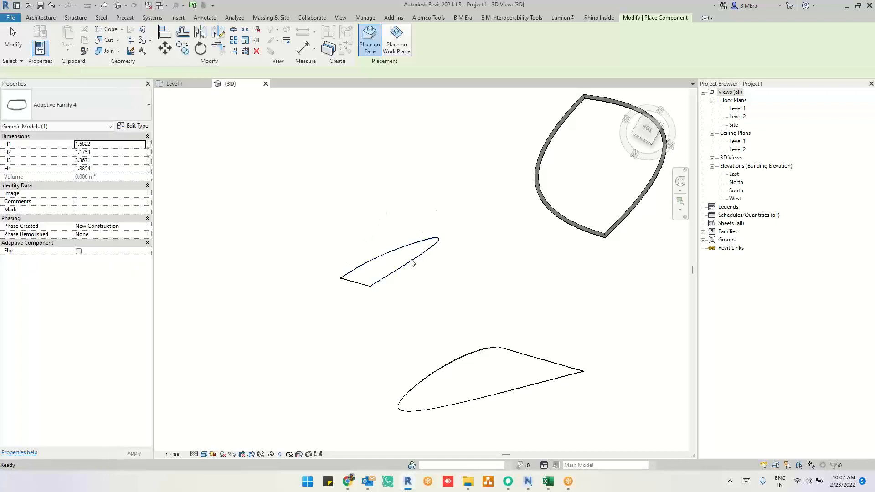
key(Escape)
Inspect the newly placed Adaptive Family 4 instance up close and delete it
scroll(386, 261, up, 5)
click(378, 309)
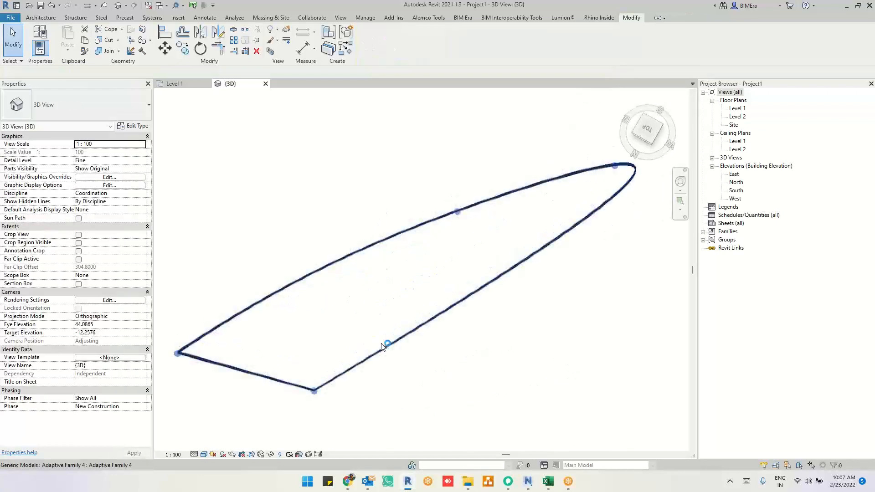
click(387, 346)
shift+middle_drag(261, 409, 334, 243)
click(481, 286)
click(470, 267)
key(Delete)
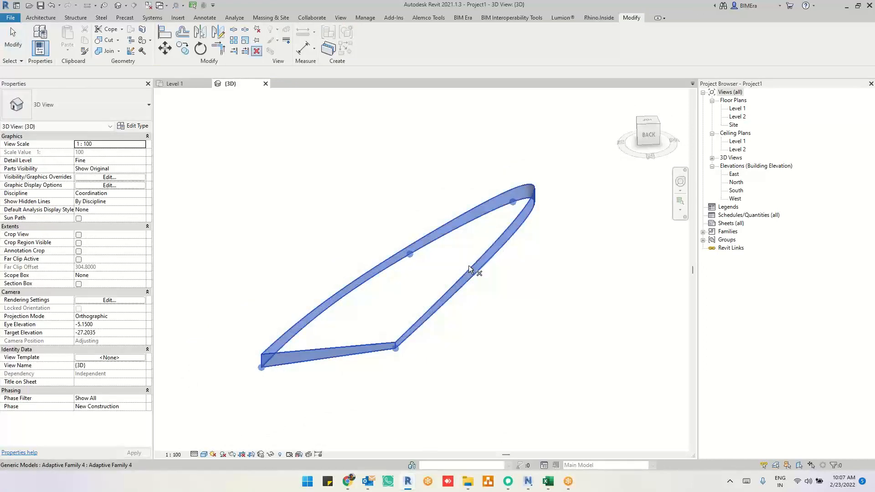
key(Escape)
click(476, 273)
key(Delete)
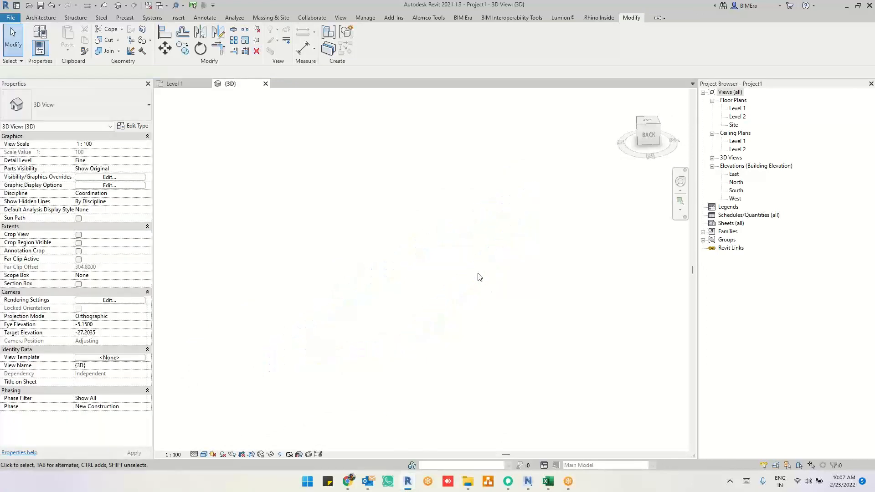
Open the family of the box-shaped adaptive component for editing
scroll(471, 282, down, 3)
scroll(470, 283, down, 4)
shift+middle_drag(575, 329, 362, 388)
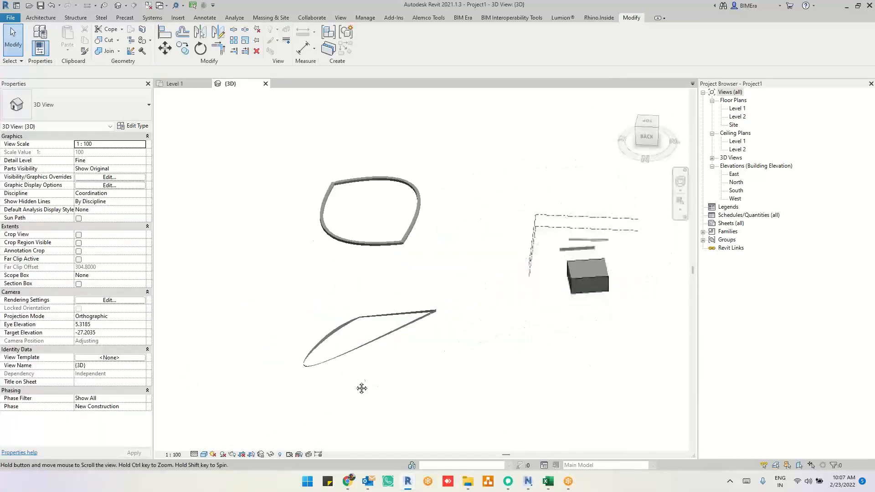
scroll(358, 366, down, 3)
scroll(483, 316, up, 4)
click(458, 356)
shift+middle_drag(459, 357, 492, 342)
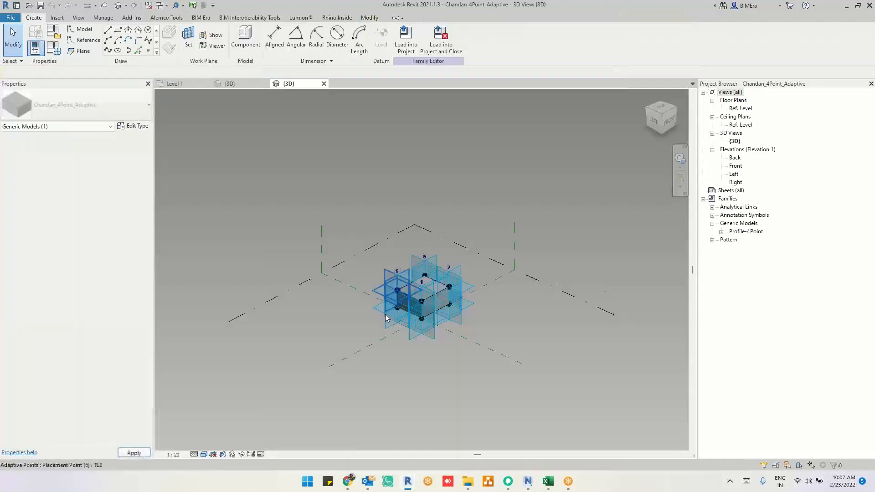
Examine the numbered adaptive points at the box's corners, including the four lower ones and their shared properties
scroll(385, 314, up, 3)
scroll(515, 270, up, 3)
shift+middle_drag(465, 364, 465, 340)
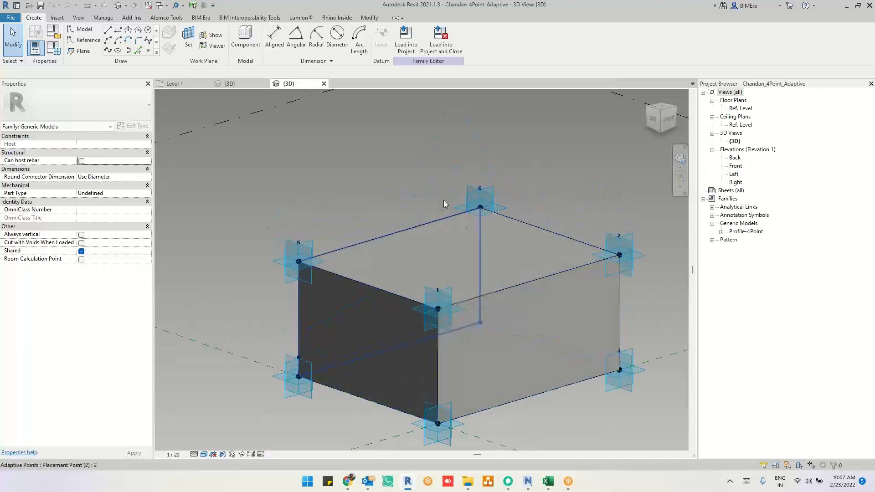
shift+middle_drag(314, 212, 218, 323)
drag(210, 317, 482, 382)
shift+middle_drag(482, 382, 428, 448)
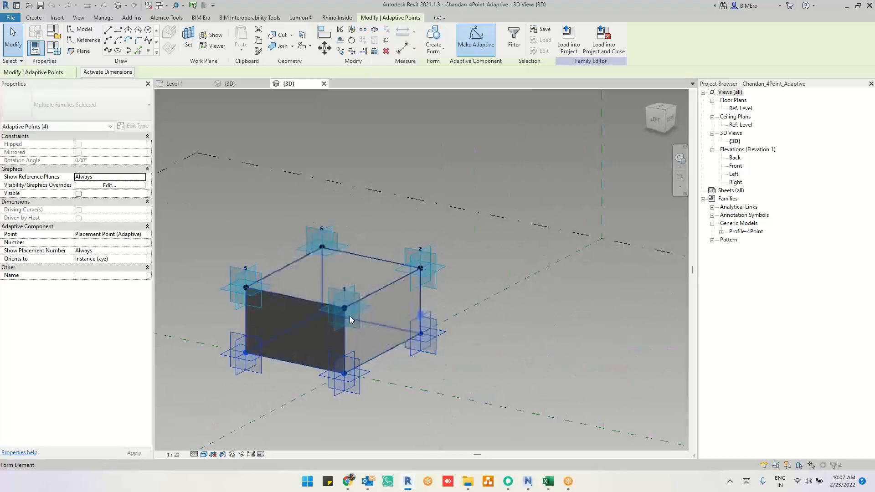
key(Escape)
scroll(326, 302, up, 5)
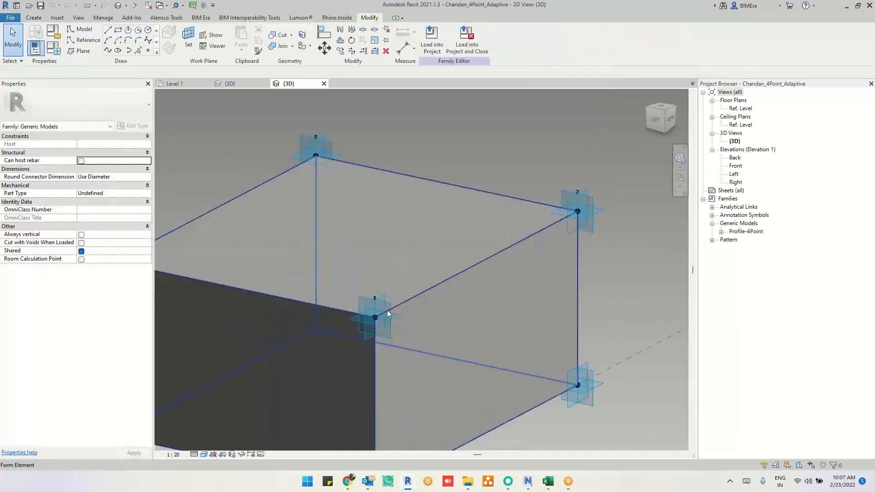
Inspect the nested 4-point profile and the solid form's faces on the adaptive box
click(473, 283)
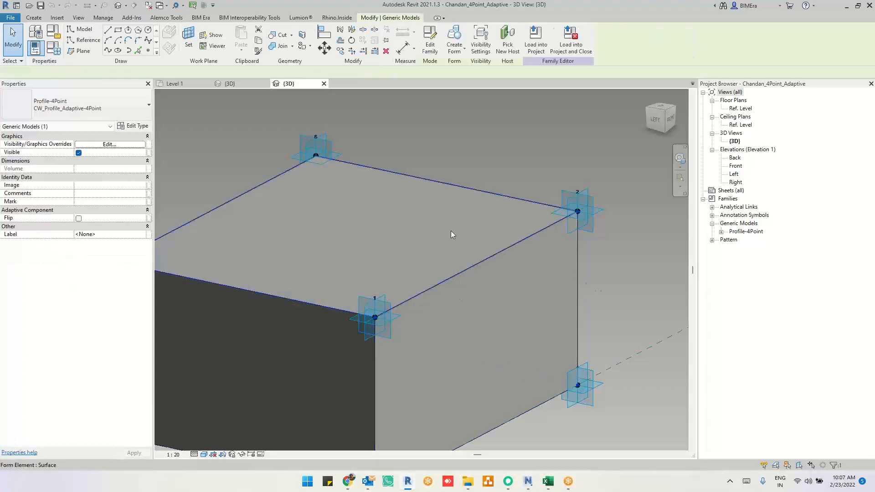
click(450, 230)
click(470, 292)
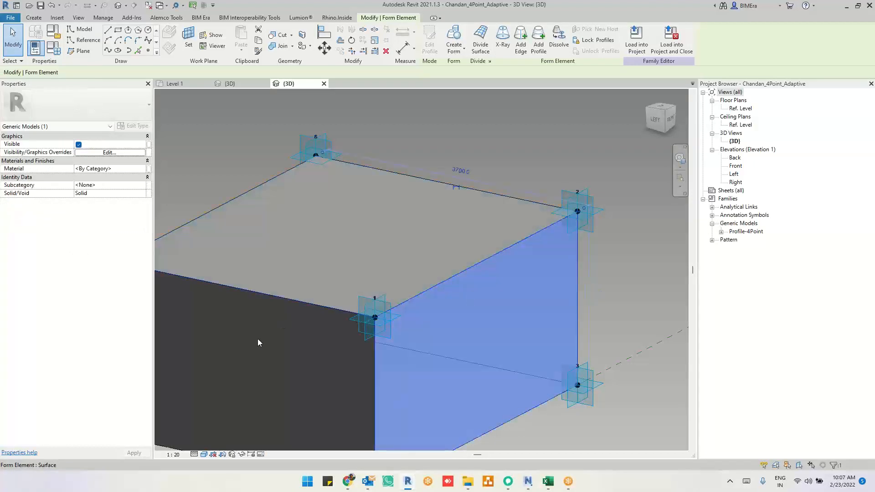
click(232, 352)
scroll(426, 211, down, 3)
shift+middle_drag(534, 288, 361, 382)
click(484, 193)
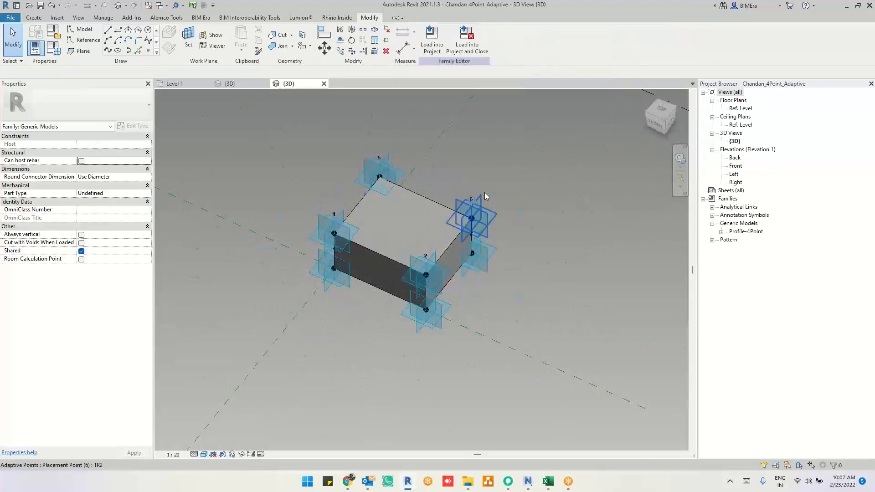
Try to close the box family's 3D view
click(324, 84)
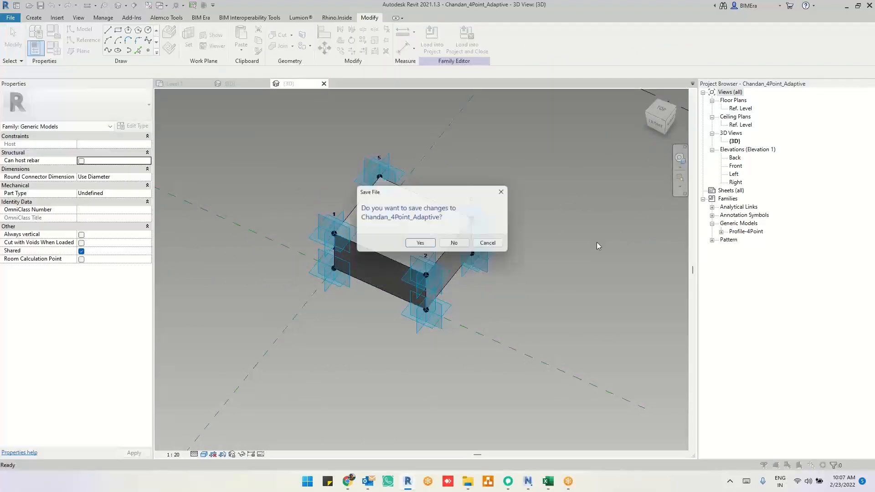
click(456, 245)
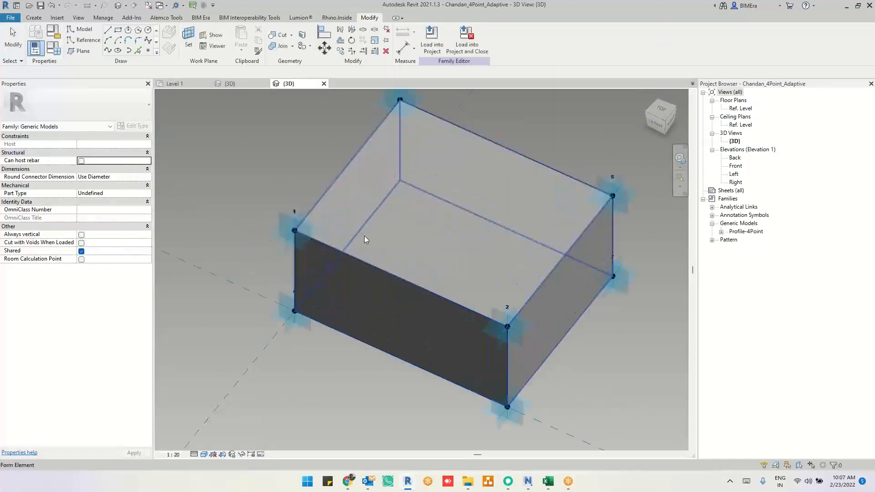
Inspect the box's solid form element and its properties from a lower viewing angle
click(364, 238)
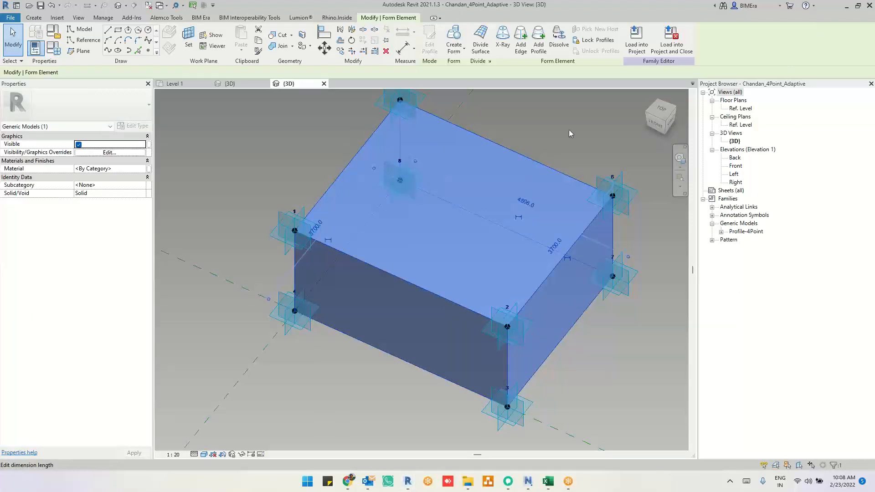
scroll(404, 265, down, 2)
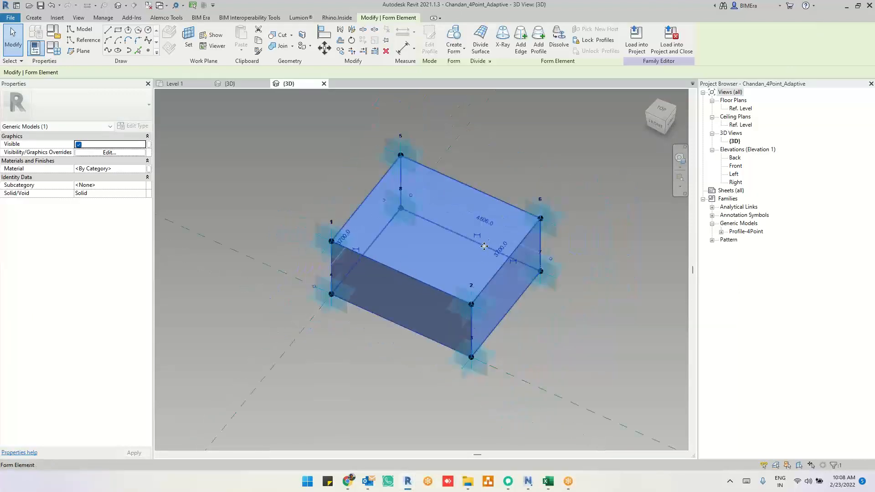
shift+middle_drag(496, 310, 486, 203)
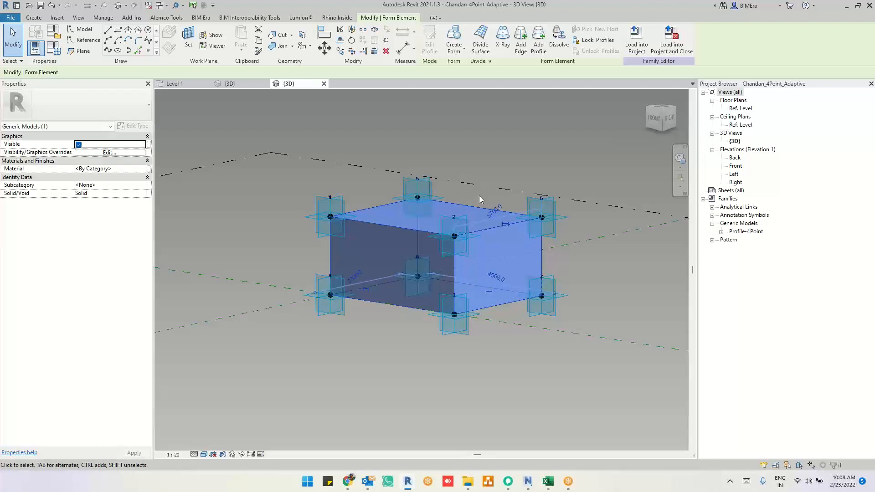
click(825, 135)
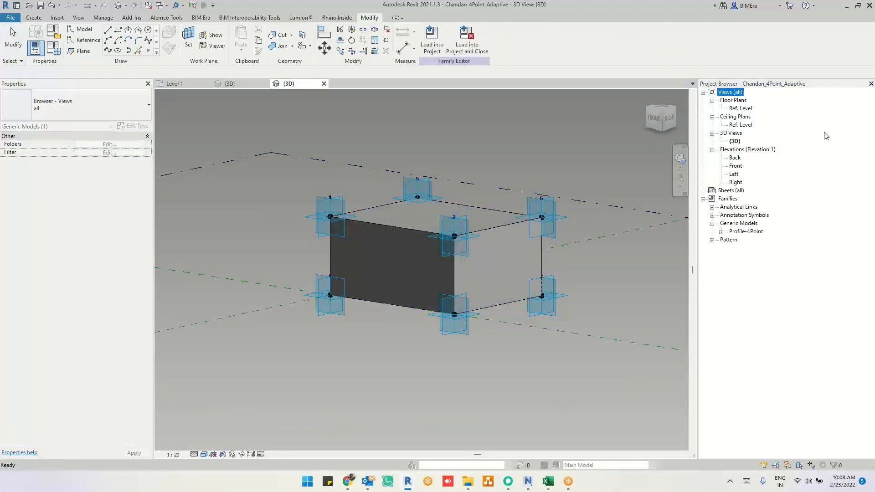
Expand the nested Profile-4Point family and view the type properties of CW_Profile_Adaptive-4Point
click(740, 100)
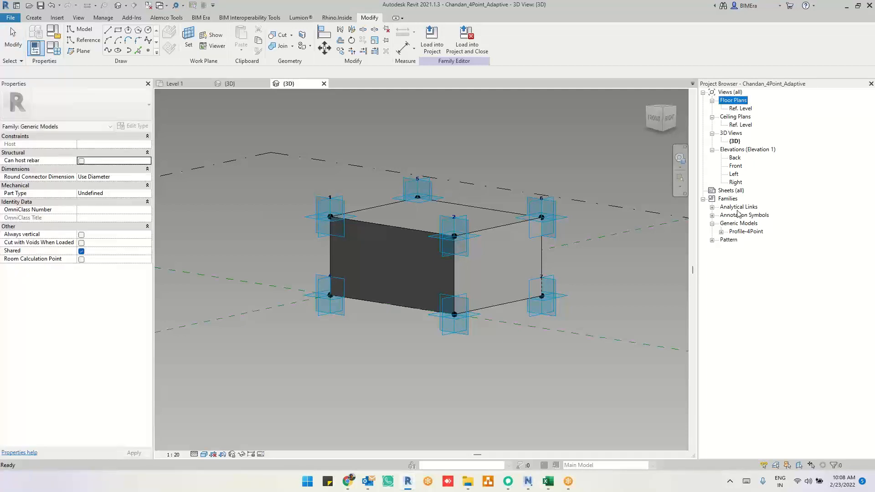
click(738, 232)
click(722, 233)
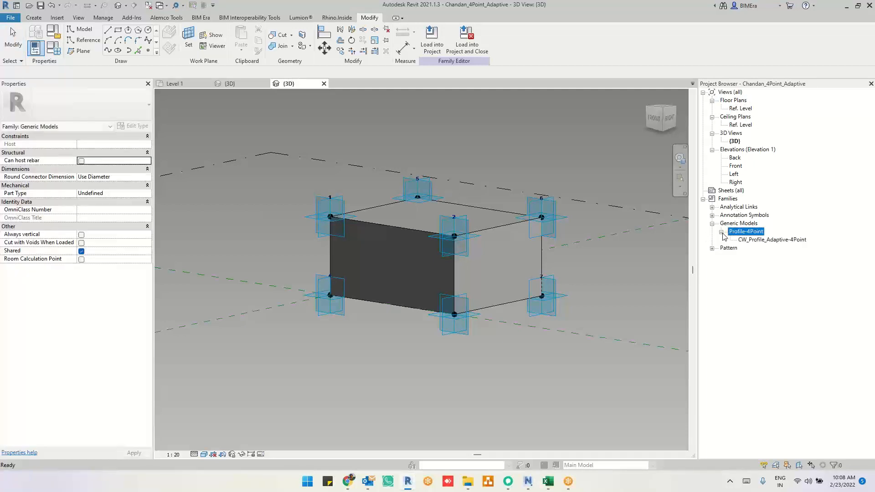
double_click(762, 240)
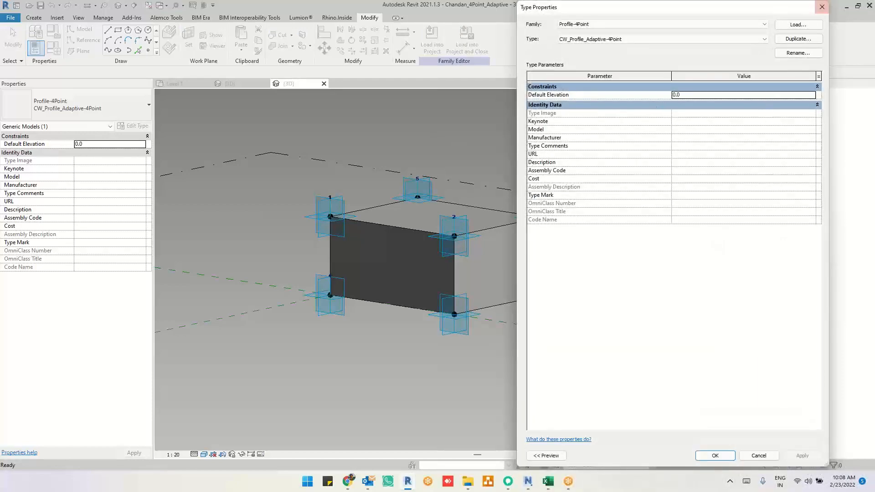
click(821, 7)
Review the other families loaded in the box family by expanding Analytical Links, Annotation Symbols and Pattern
right_click(774, 240)
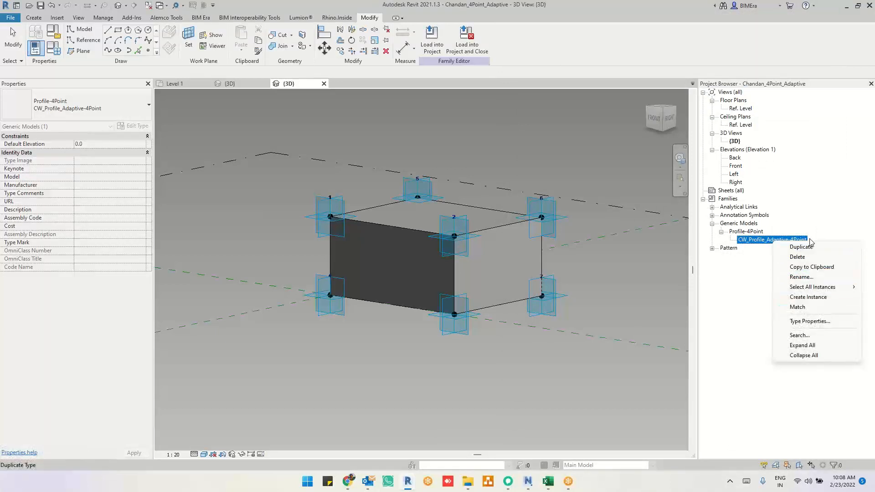
click(751, 302)
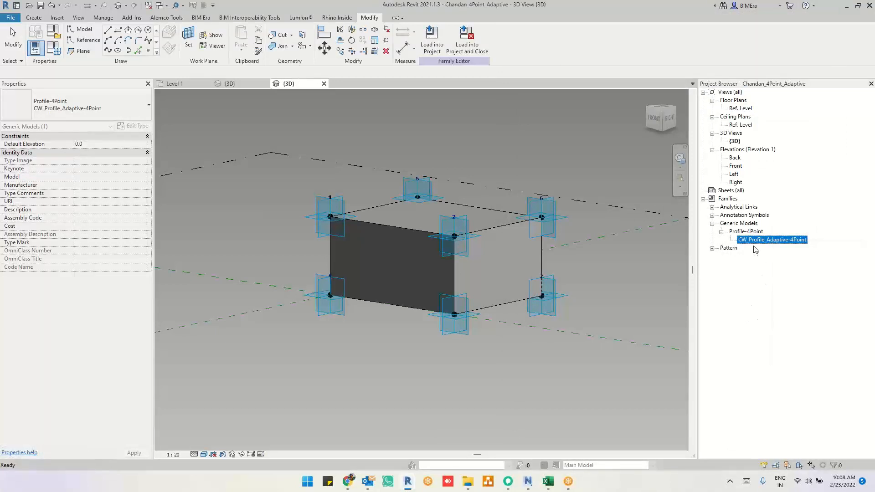
click(712, 215)
click(712, 207)
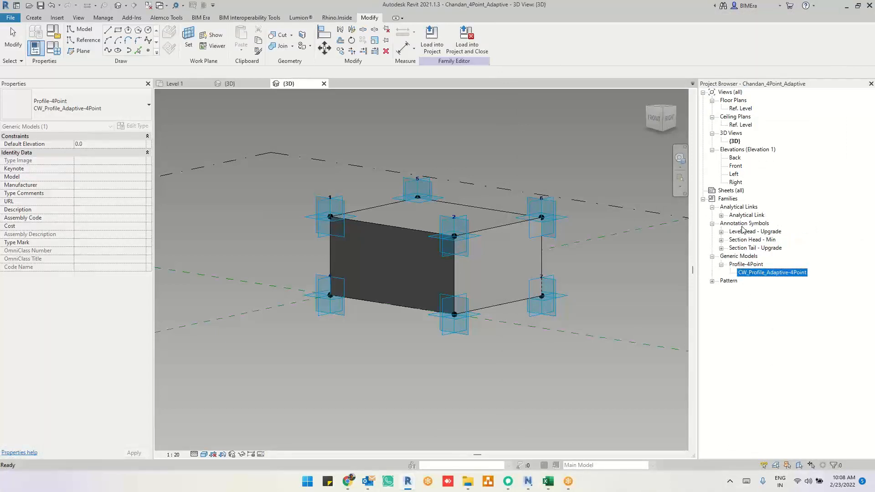
click(749, 216)
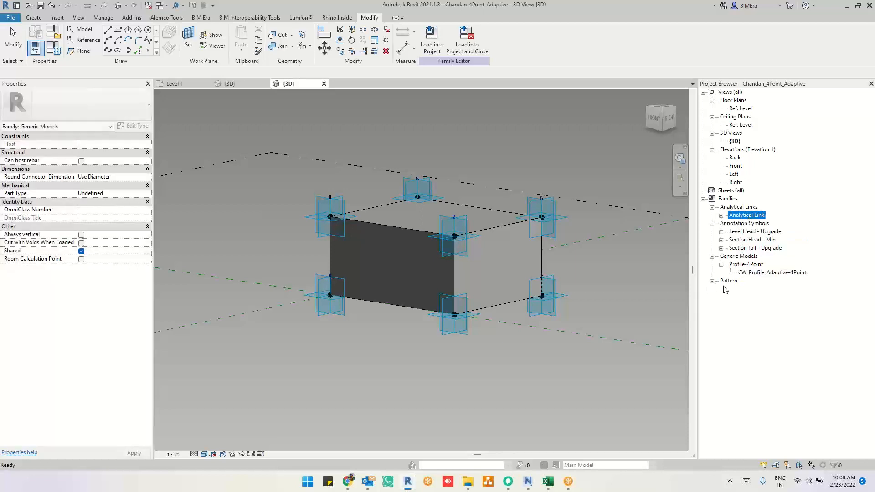
click(712, 281)
right_click(774, 273)
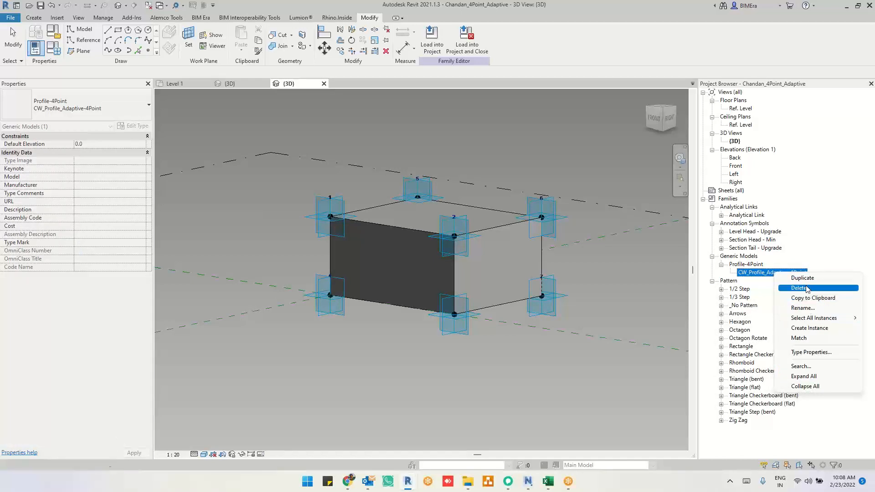
click(802, 252)
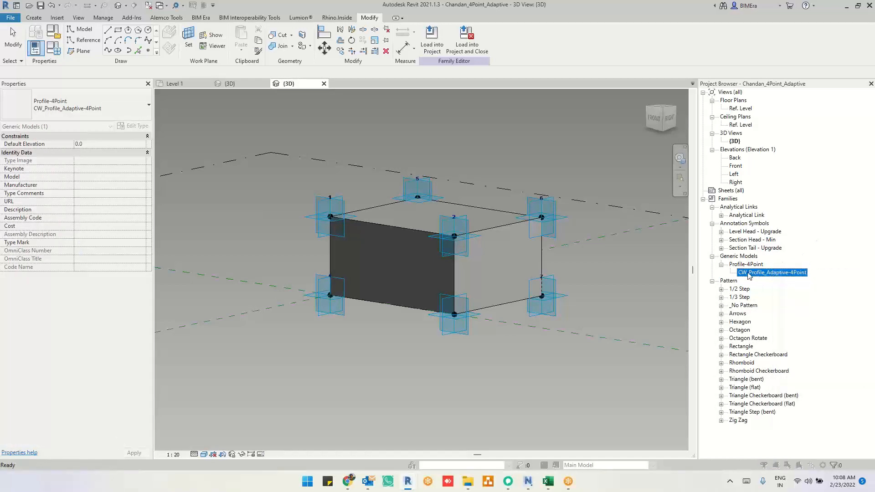
double_click(749, 273)
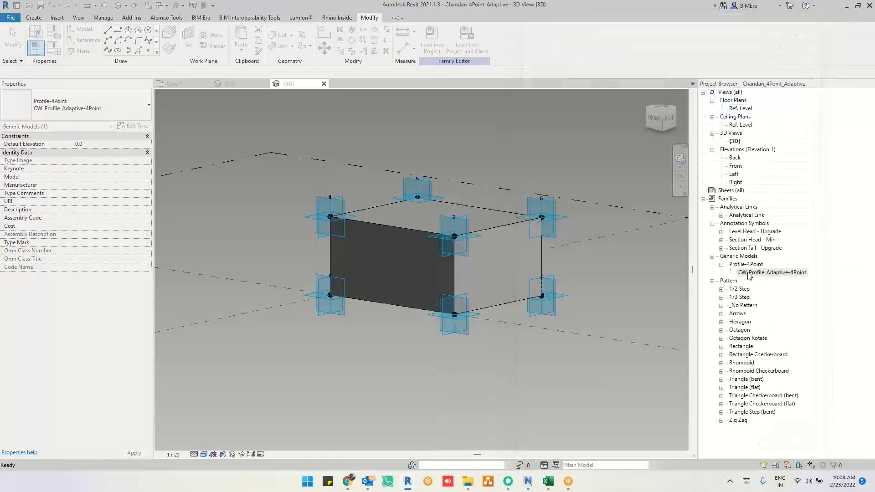
right_click(770, 273)
click(752, 266)
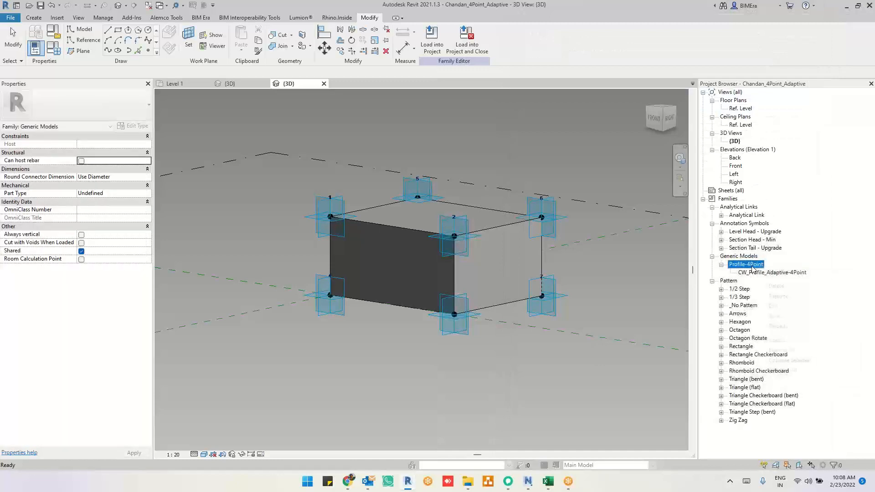
right_click(753, 270)
click(775, 308)
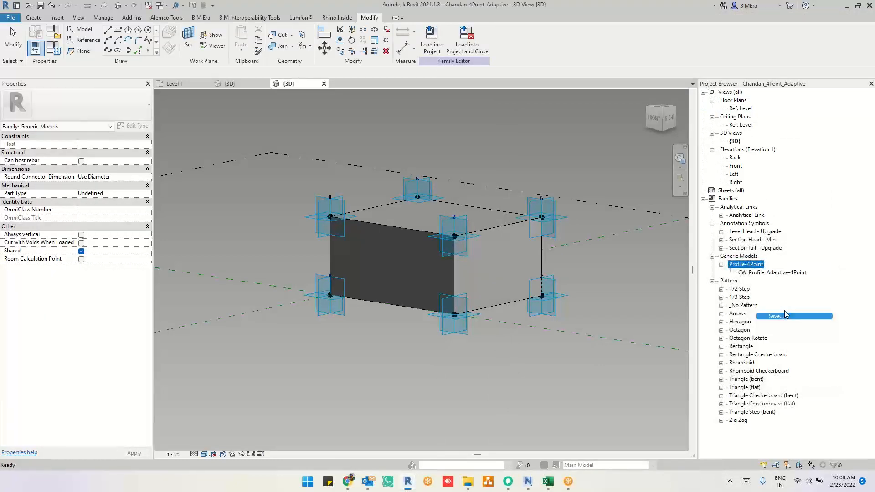
Open the nested Profile-4Point family for editing to view its four adaptive points, and close it without saving
click(754, 266)
right_click(754, 266)
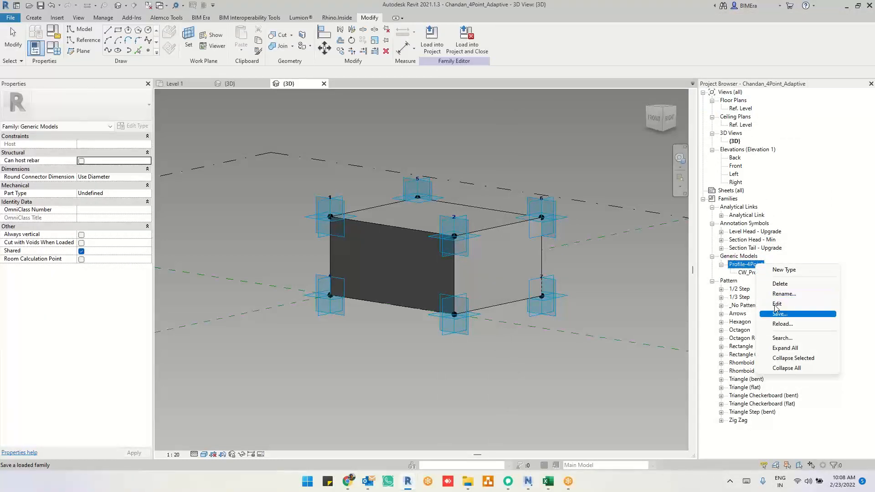
click(776, 304)
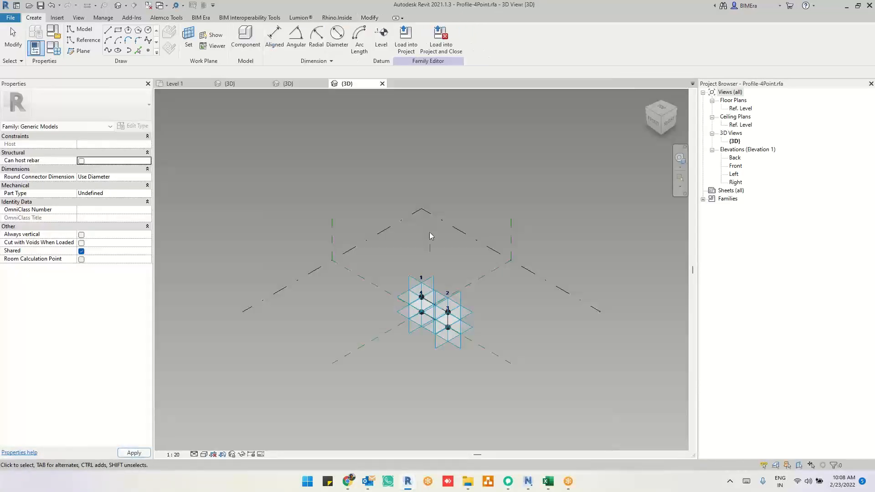
shift+middle_drag(474, 382, 483, 291)
click(386, 85)
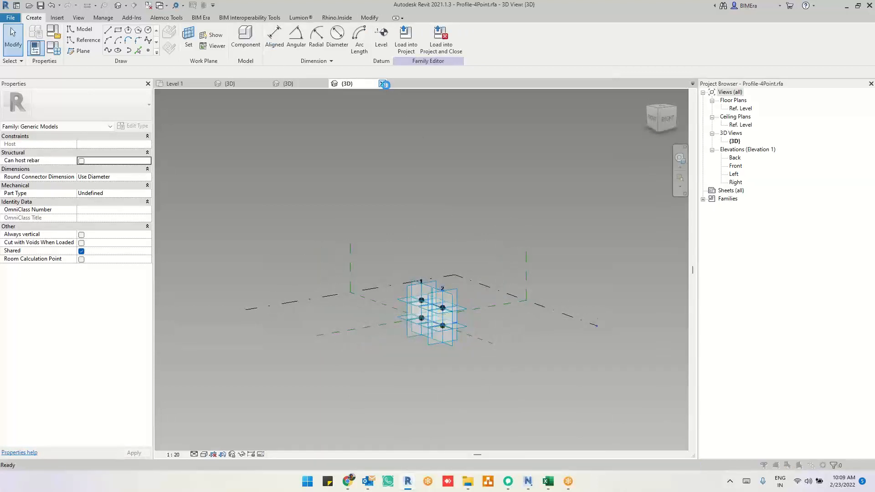
click(465, 246)
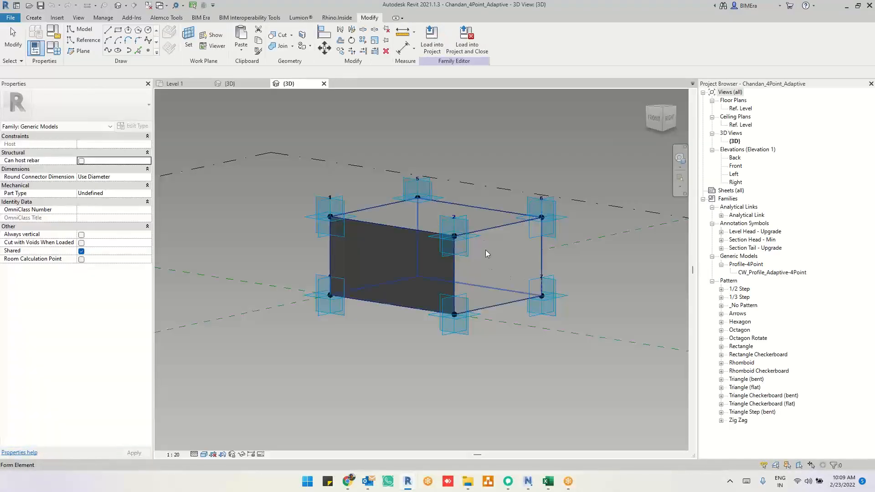
Examine the box's solid form and its upper adaptive points from the side and front
click(486, 252)
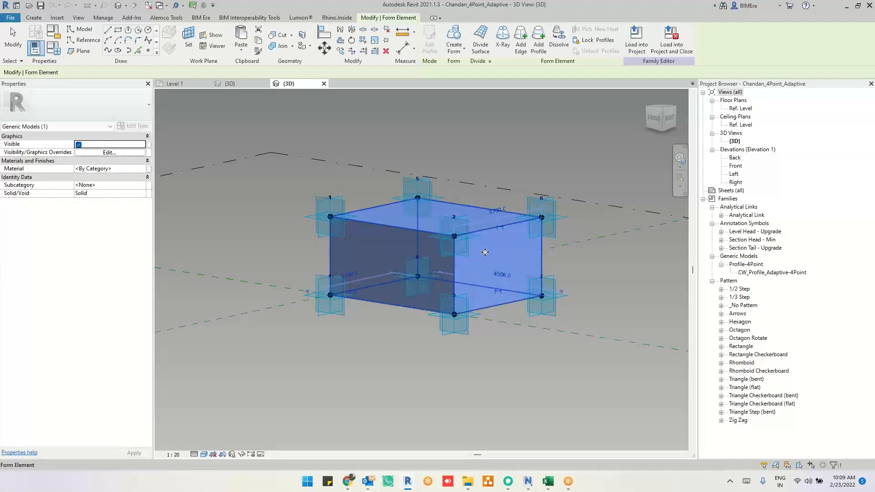
click(549, 154)
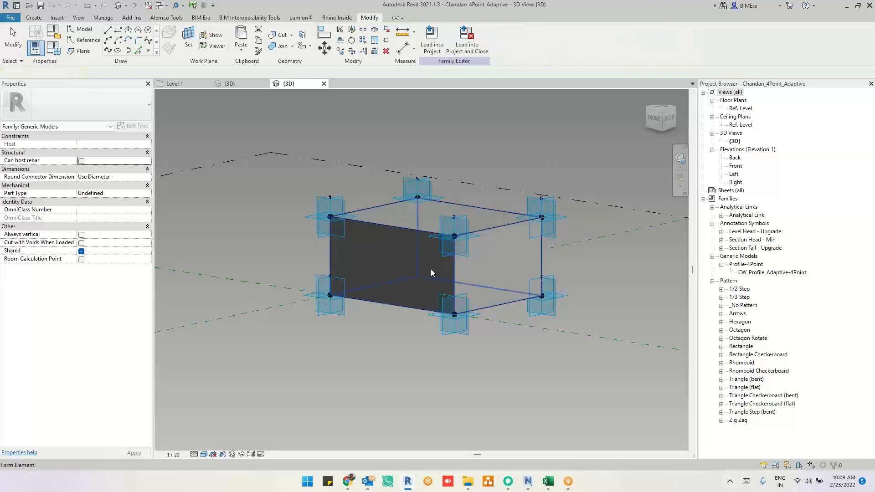
shift+middle_drag(406, 364, 471, 363)
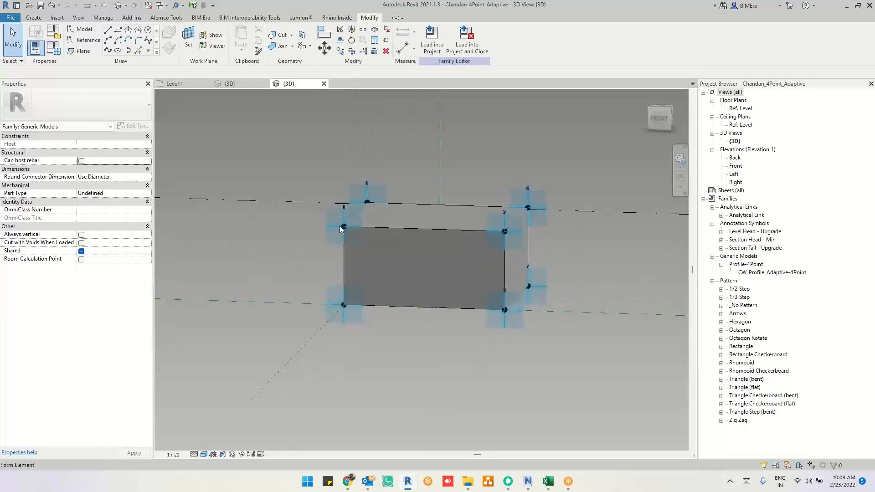
drag(298, 148, 593, 252)
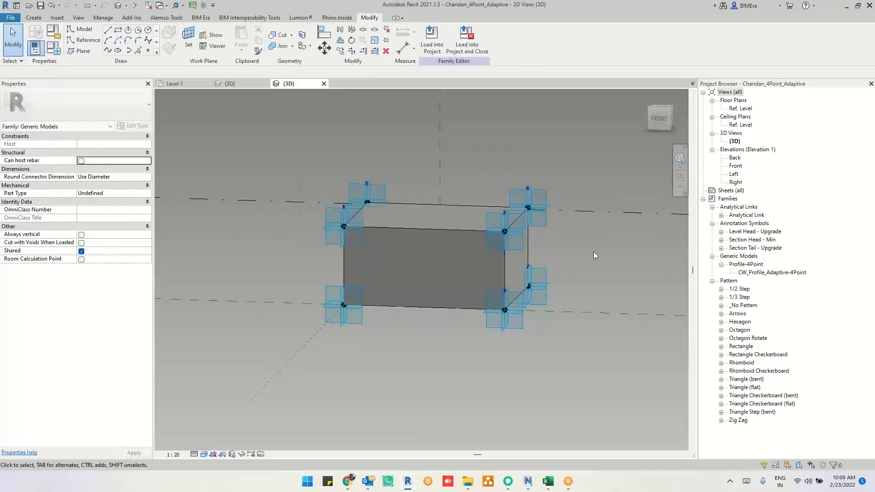
click(440, 258)
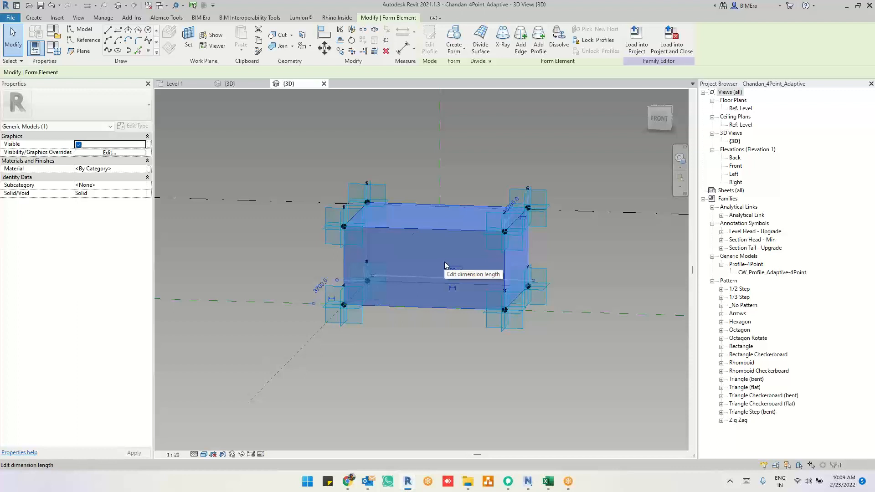
click(468, 152)
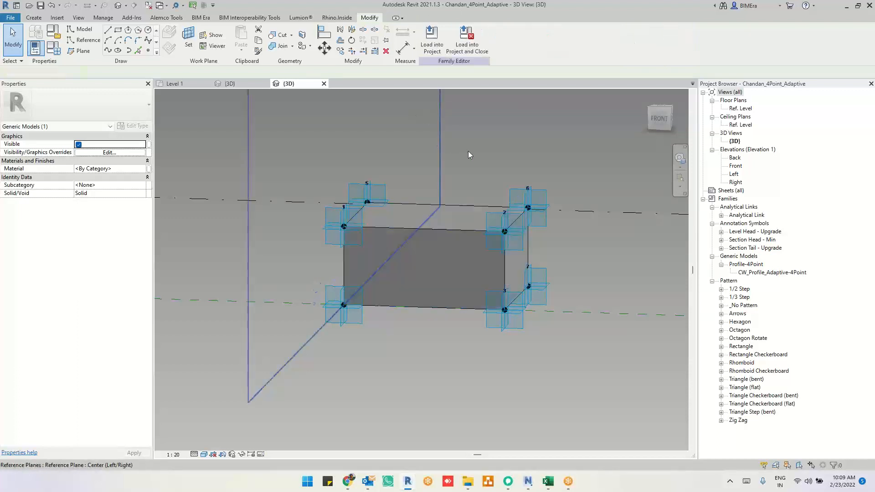
scroll(497, 164, down, 2)
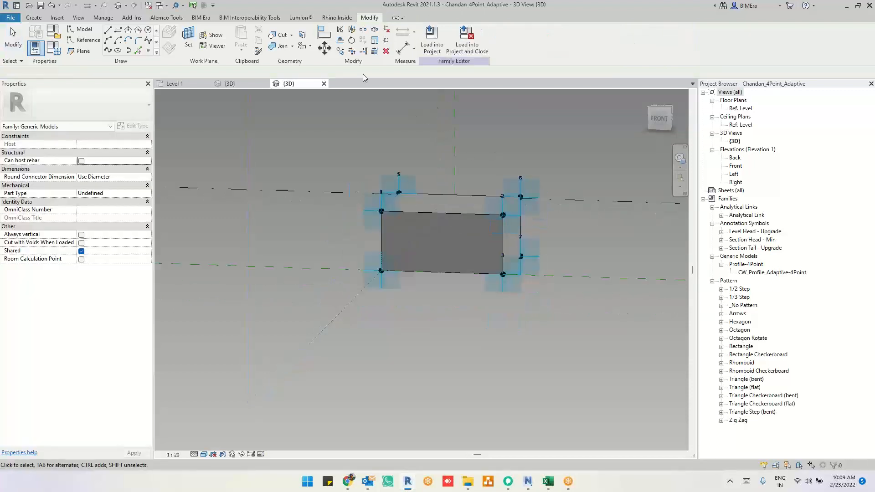
Close the Chandan_4Point_Adaptive family without saving and view all placed adaptive components in the project's 3D view
click(323, 84)
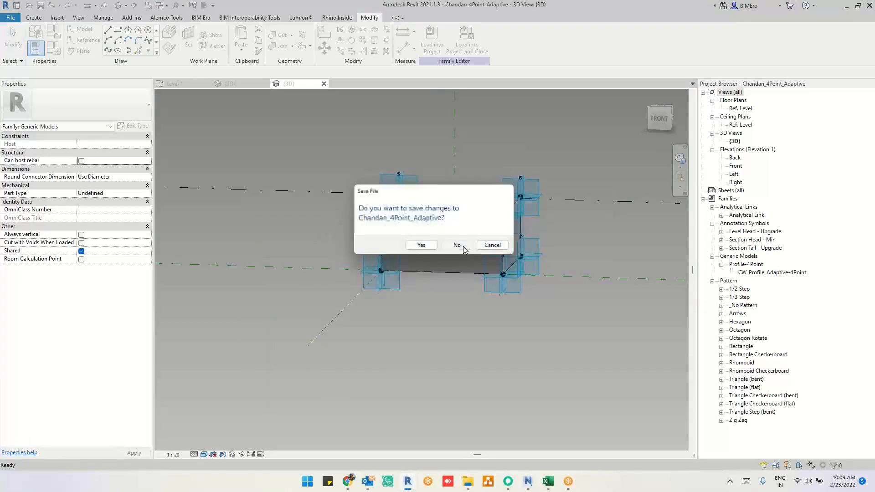
click(463, 246)
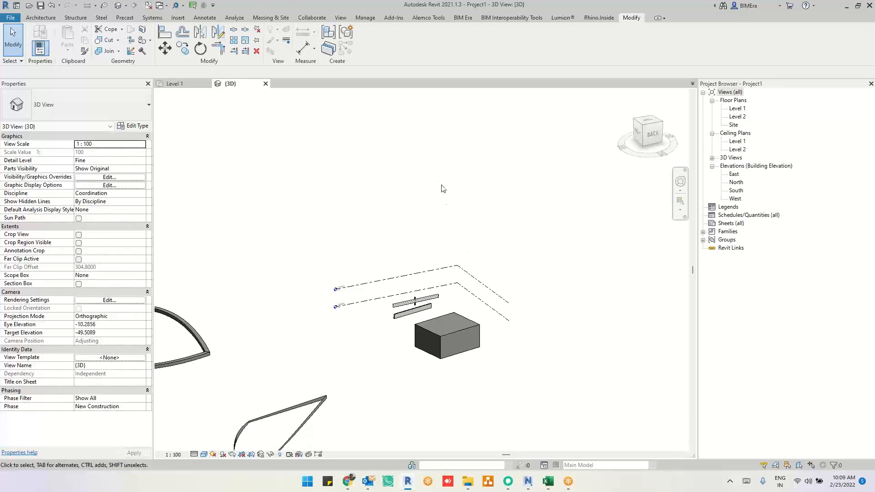
scroll(441, 185, down, 2)
middle_drag(332, 165, 393, 147)
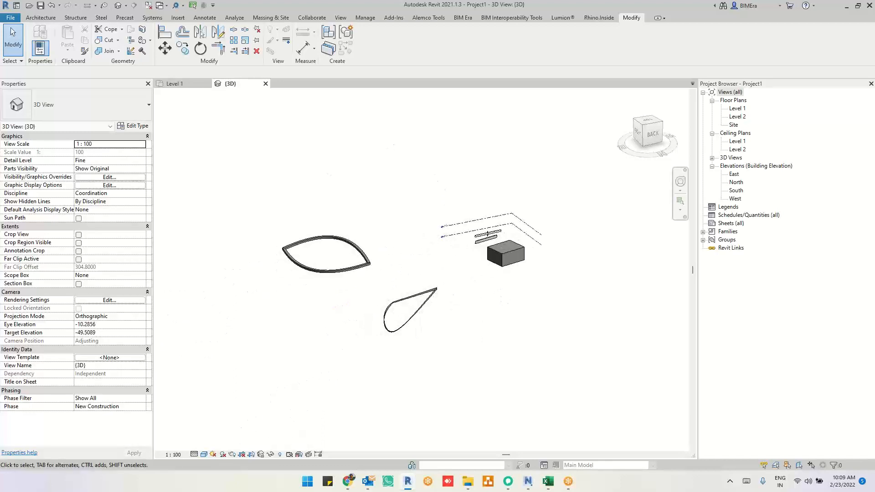
Switch to the Dynamo window and maximize it
drag(407, 1, 433, 119)
double_click(434, 119)
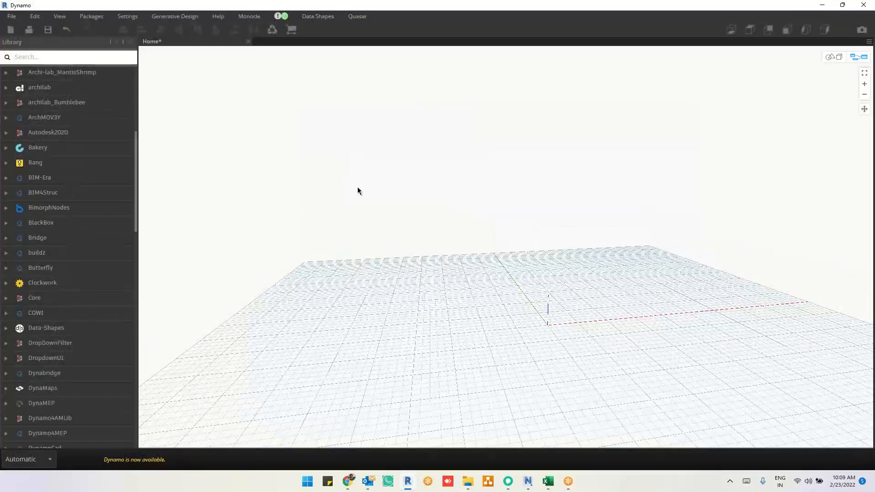
Find PowerPoint by searching for "power" and open its recent presentation Customized Dynamo Geometry Training PPT for COWI
click(308, 481)
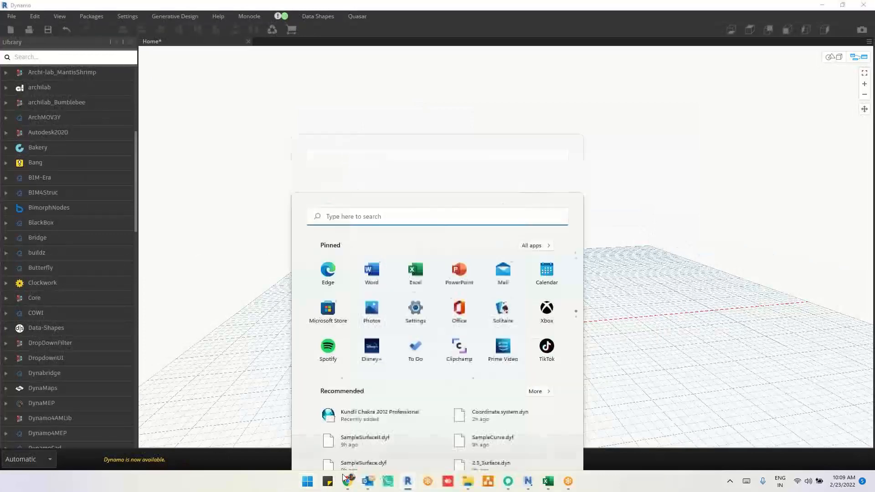
text(pow)
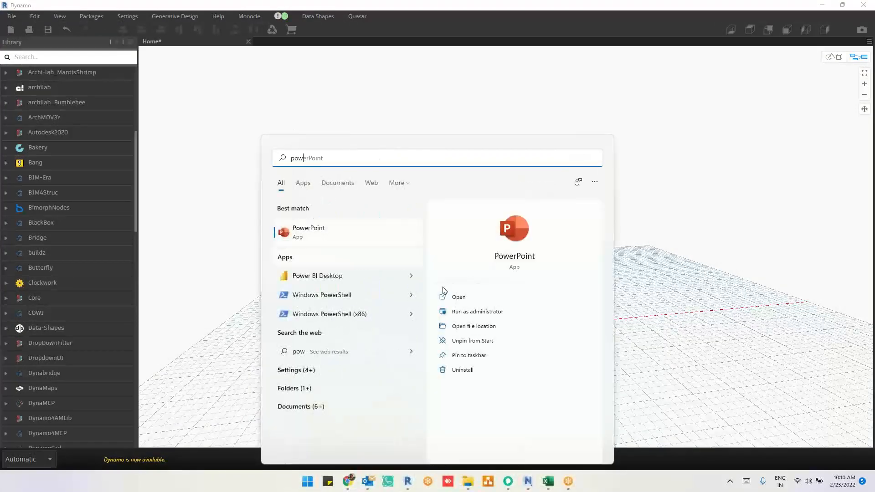
text(er)
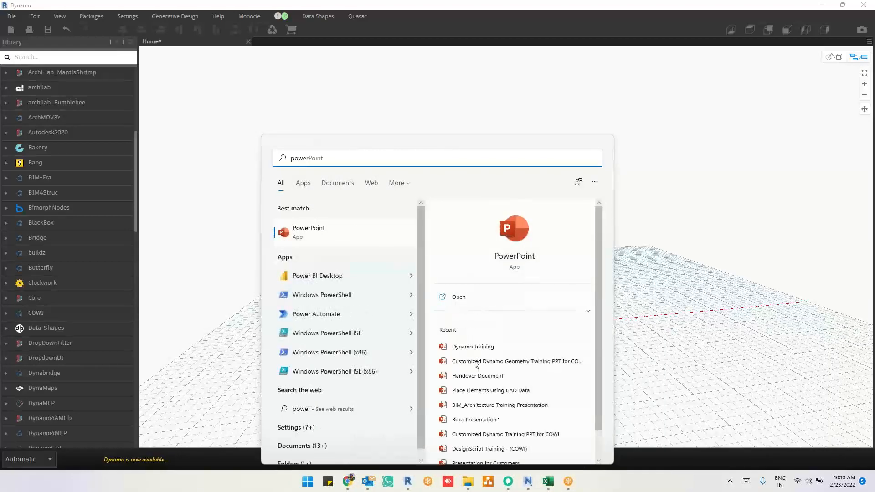
click(754, 232)
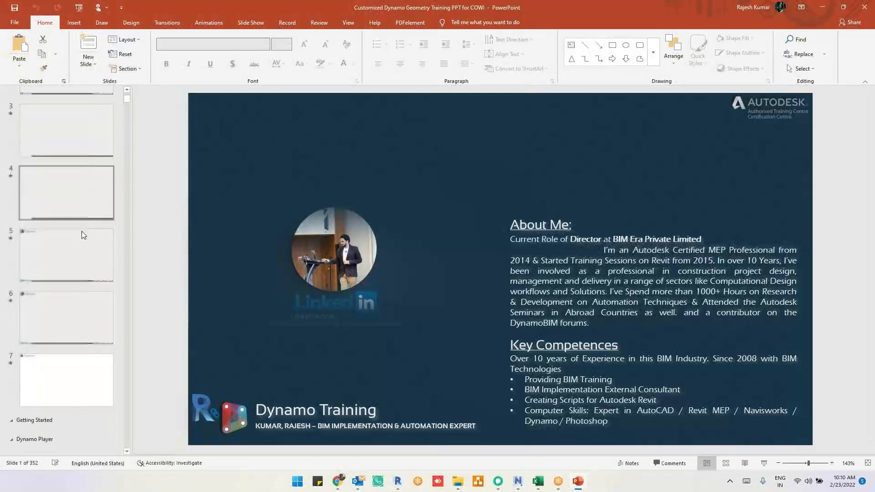
Browse the presentation to slide 9 on point, line, plane and solid dimensions and bring up the slide show options
scroll(81, 356, down, 4)
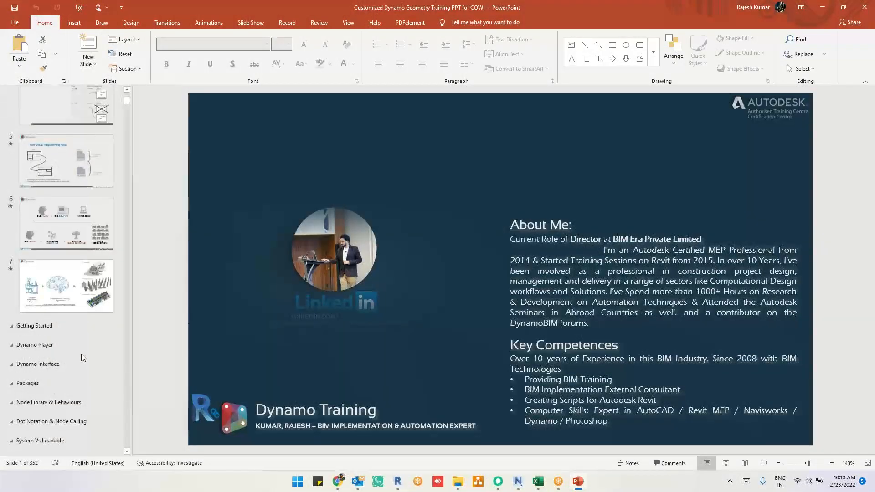
scroll(89, 285, down, 3)
scroll(90, 285, down, 8)
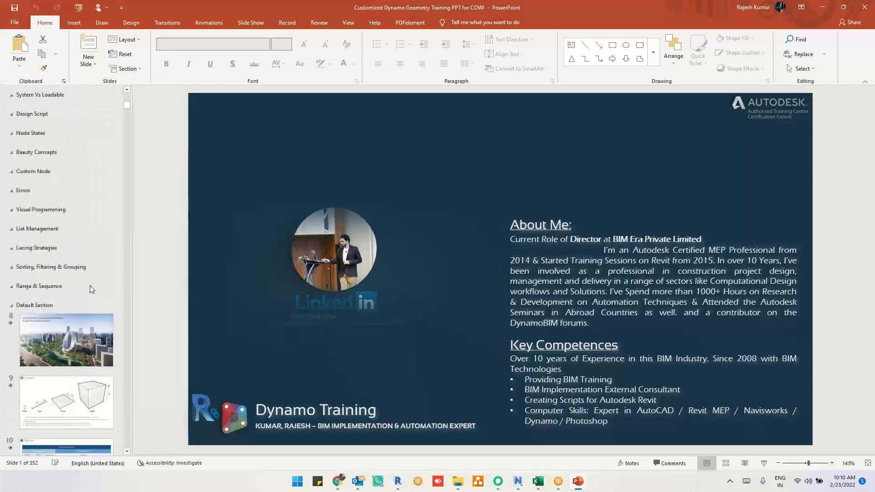
click(89, 288)
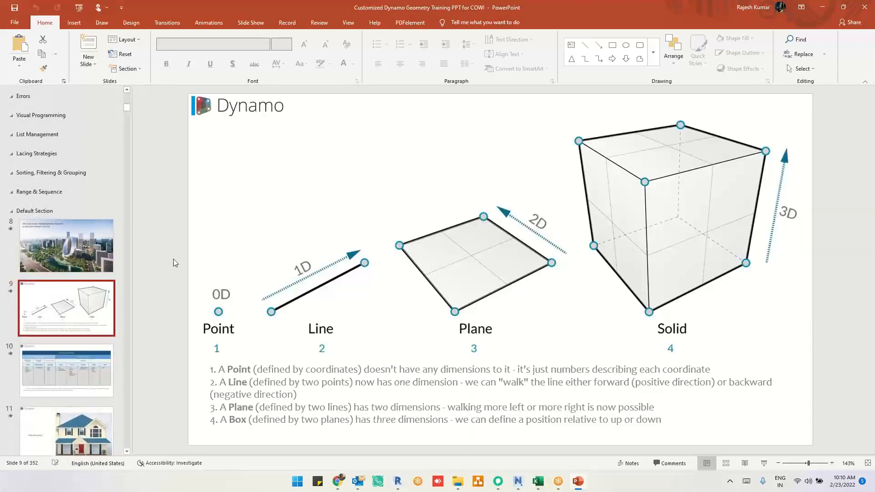
click(410, 142)
key(Escape)
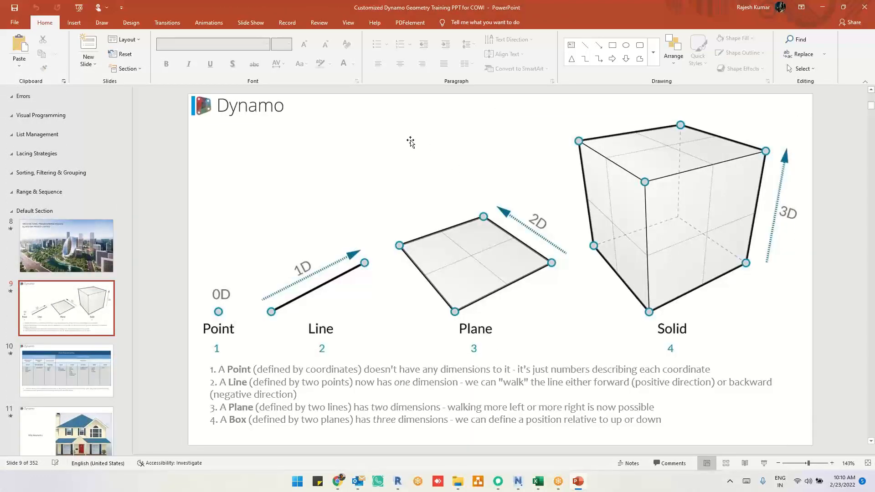
key(alt+s)
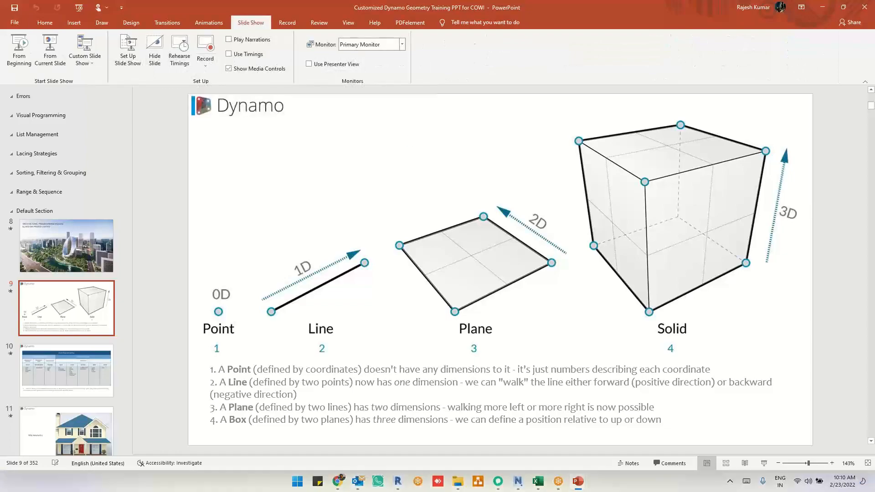
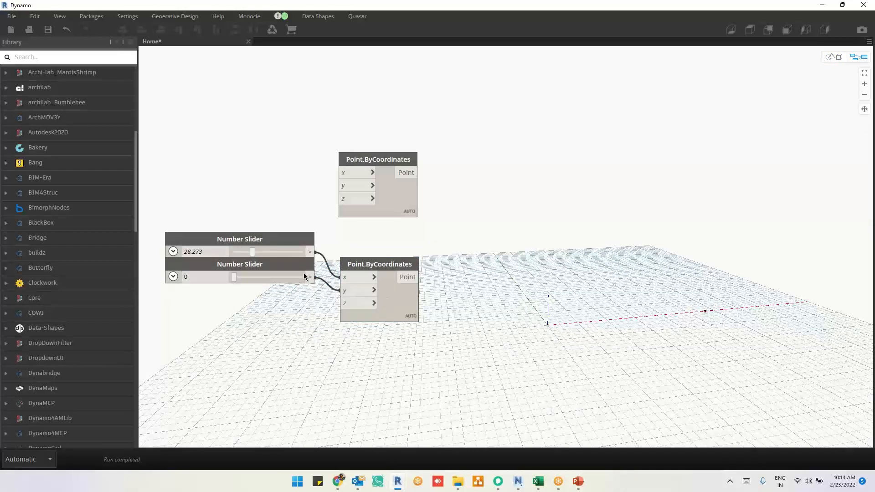
Move the second Number Slider clear below the first and add a Line.ByStartPointEndPoint node to the graph
drag(303, 282, 302, 296)
click(392, 295)
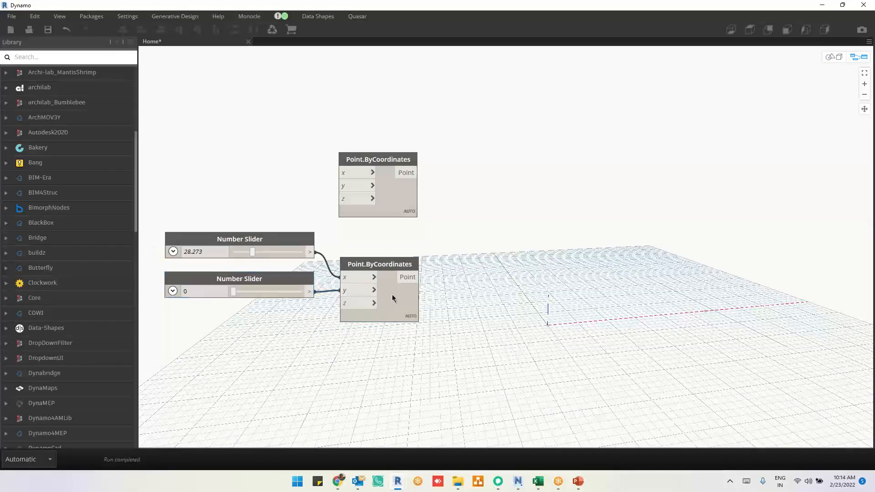
right_click(617, 189)
text(line.by)
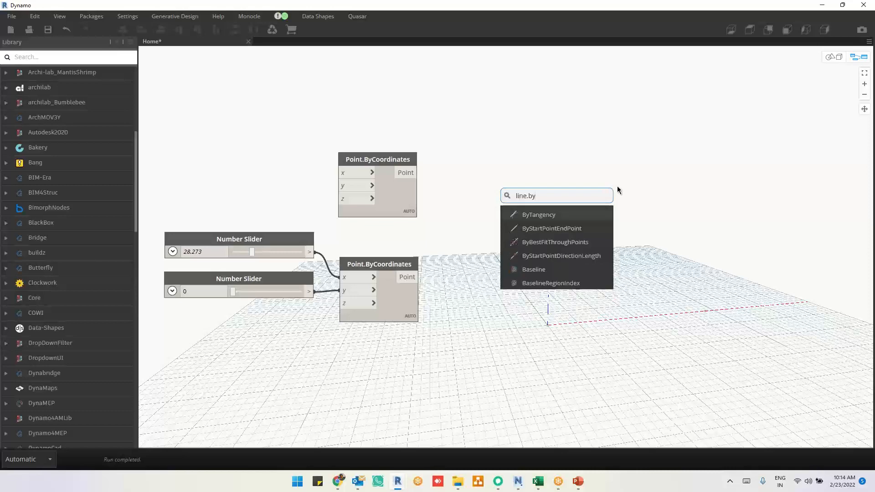
click(576, 228)
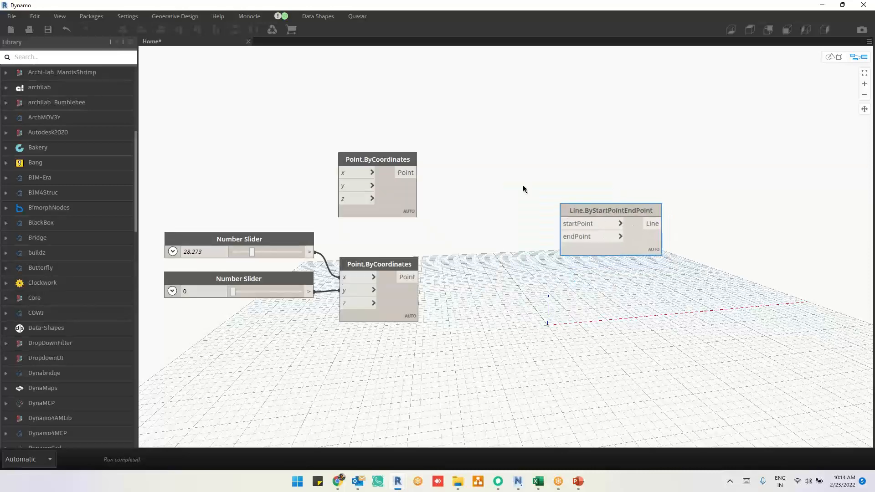
Connect the upper point to the line's startPoint and the lower point to its endPoint, and shift the line node closer
click(417, 173)
click(560, 224)
click(419, 277)
click(560, 236)
drag(647, 240, 585, 229)
click(718, 198)
middle_drag(670, 245, 614, 258)
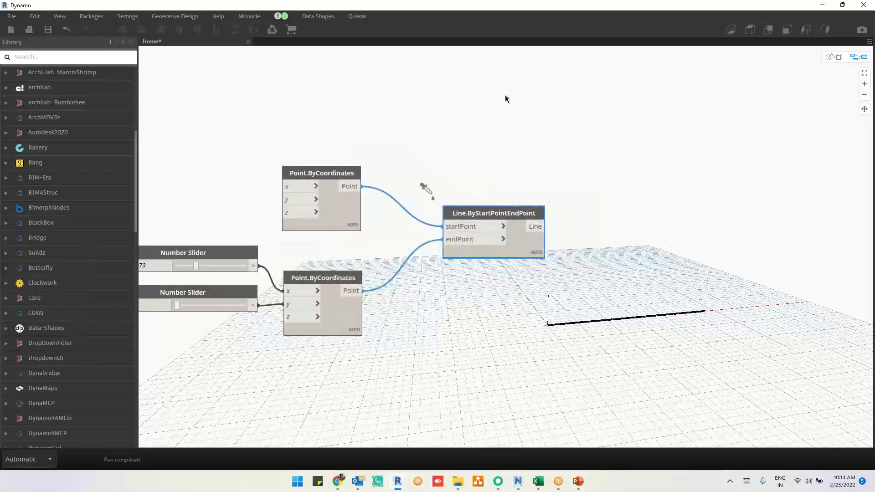
Check the length format in Revit's project units, close them without changes and return to Dynamo
click(811, 6)
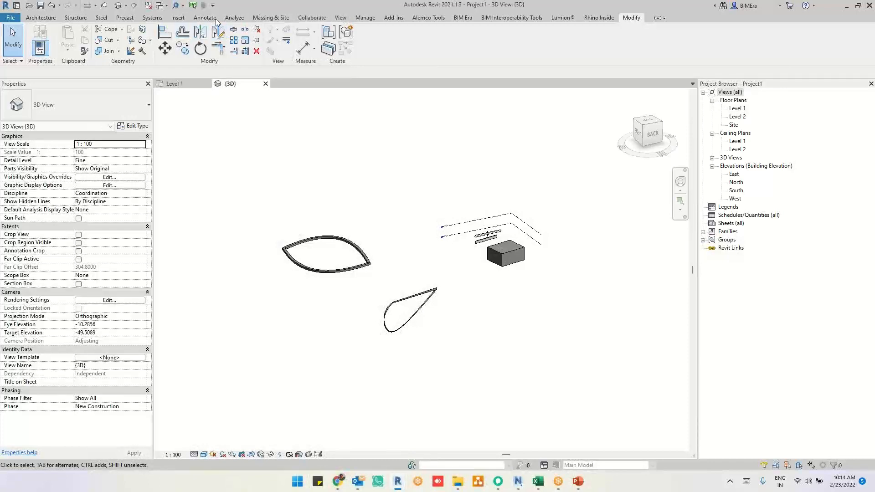
click(365, 19)
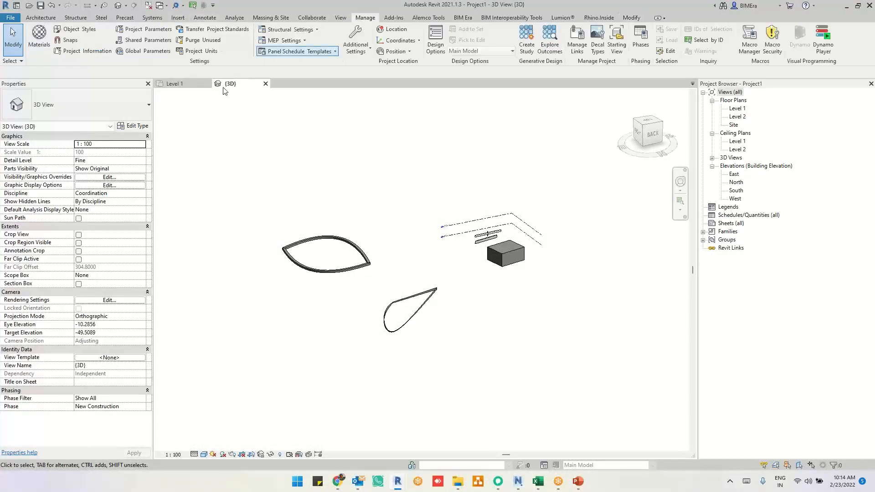
click(201, 51)
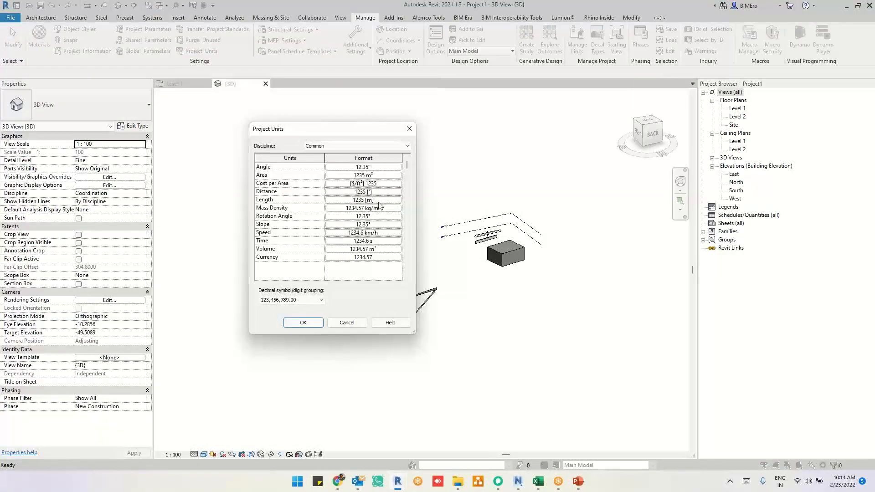
key(Escape)
key(alt+Tab)
Set the Number Slider feeding the lower point's x input to 30
click(565, 248)
click(540, 255)
middle_drag(507, 372, 538, 368)
click(184, 261)
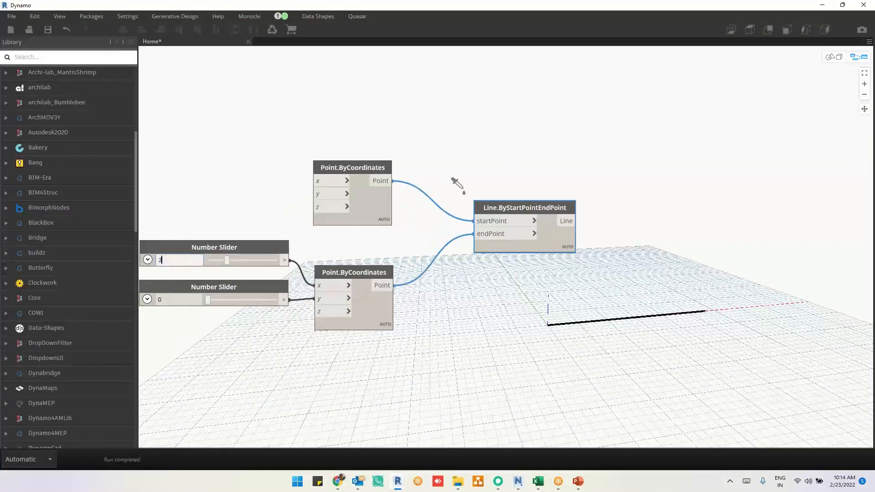
click(624, 258)
middle_drag(700, 249, 635, 252)
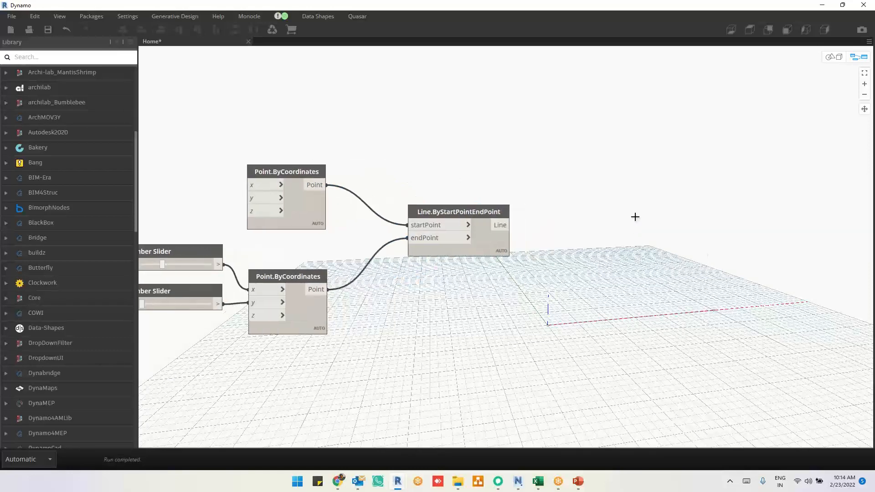
right_click(652, 186)
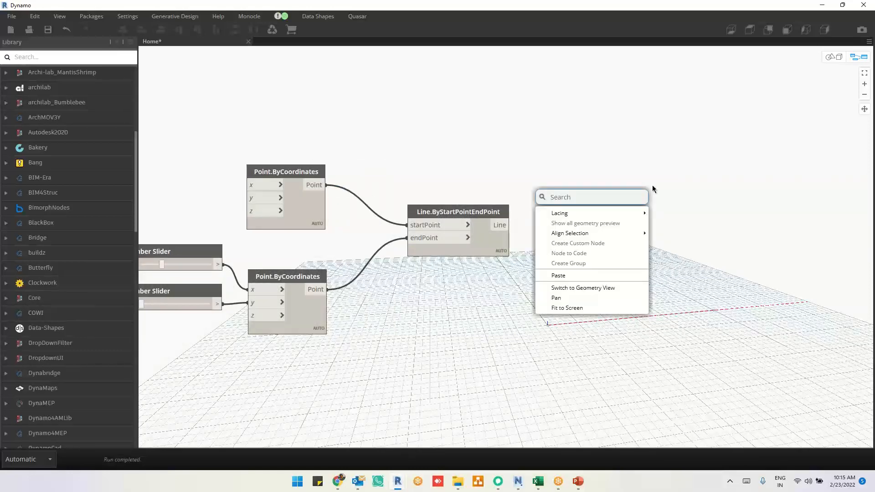
text(ad)
click(667, 160)
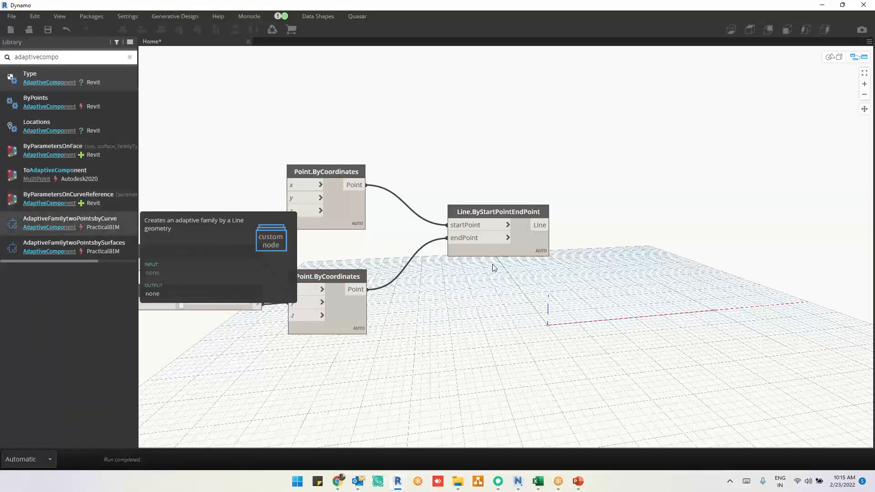
Add an AdaptiveFamilytwoPointsbyCurve node beyond the line node and connect the Line output to its curves input
click(104, 222)
scroll(655, 293, up, 3)
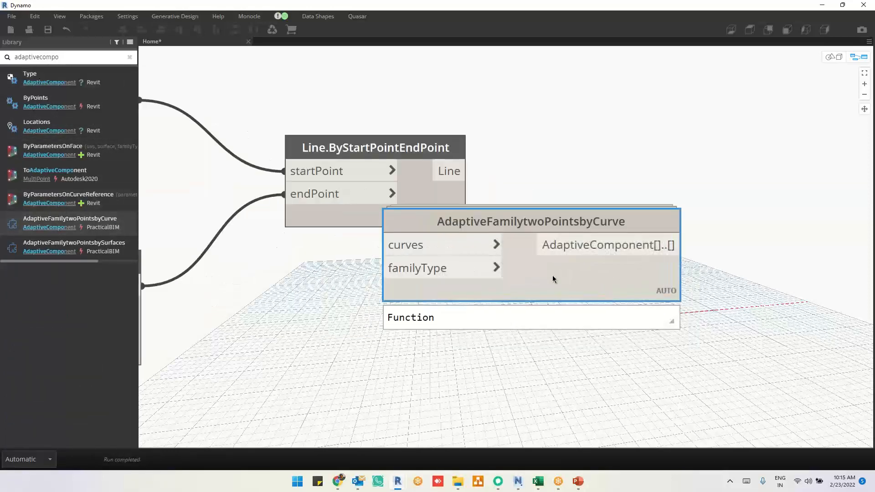
drag(559, 274, 805, 168)
scroll(697, 245, down, 5)
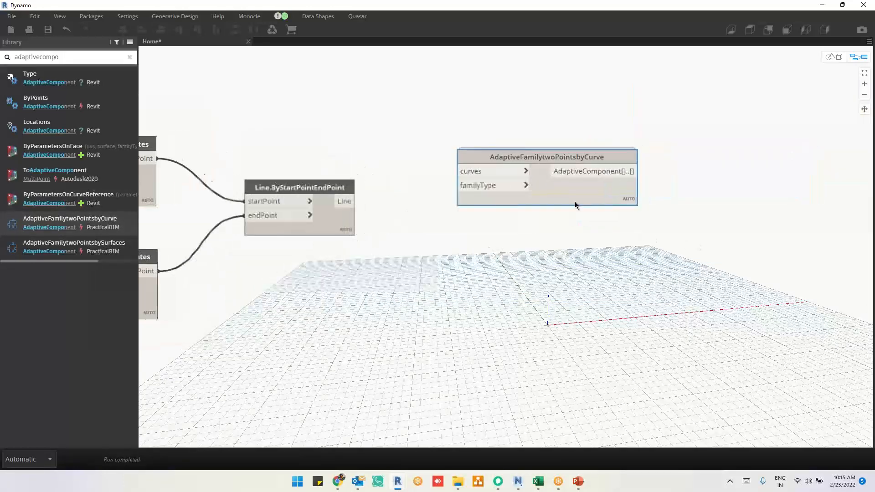
drag(337, 202, 656, 171)
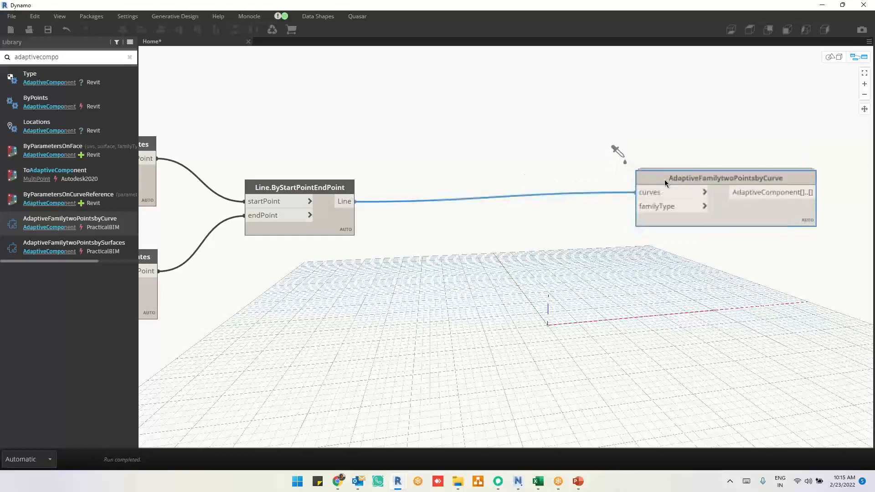
scroll(672, 254, up, 3)
mouse_move(661, 205)
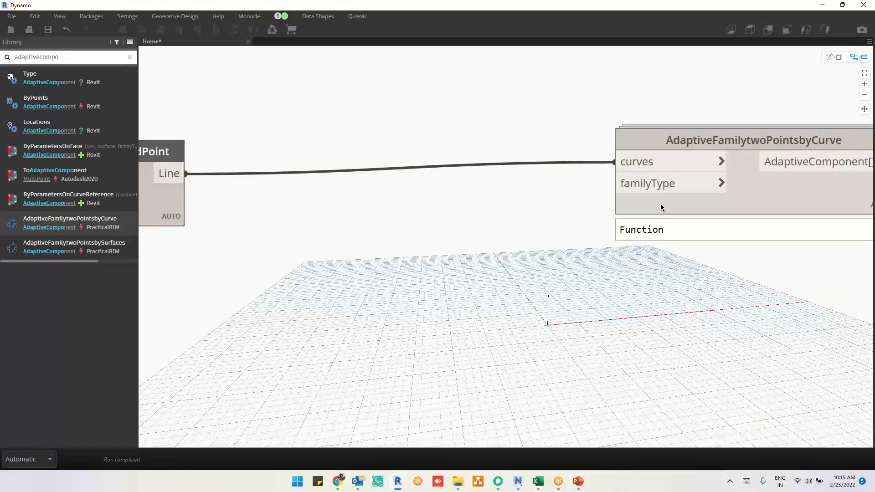
drag(664, 203, 668, 207)
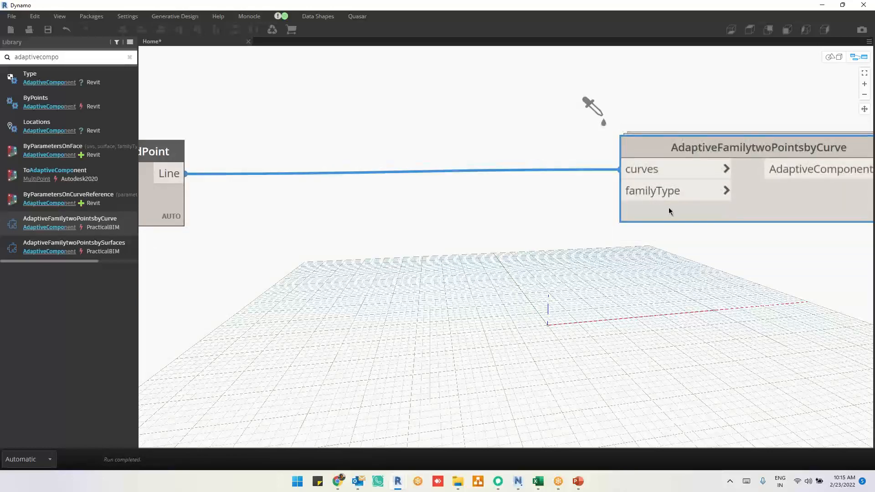
Search for "family type" and add a Family Types node above the connection between the line and adaptive family nodes
click(455, 113)
right_click(454, 114)
text(fa)
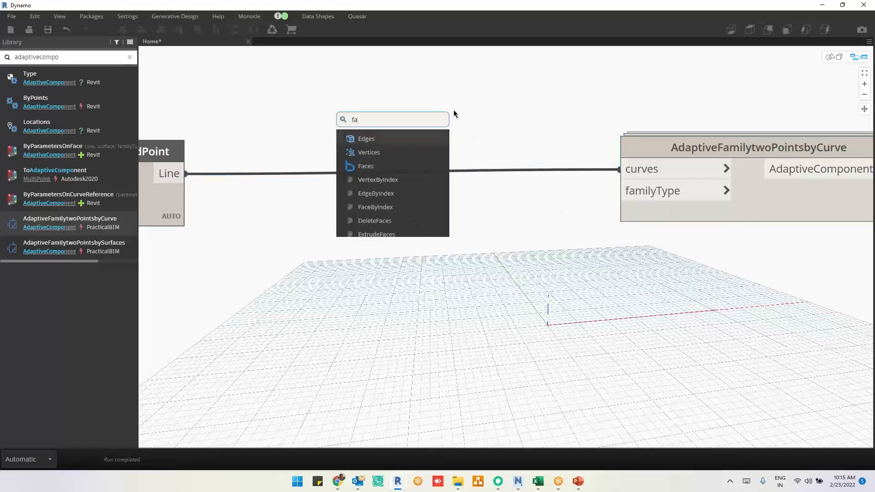
text(mily type)
click(370, 138)
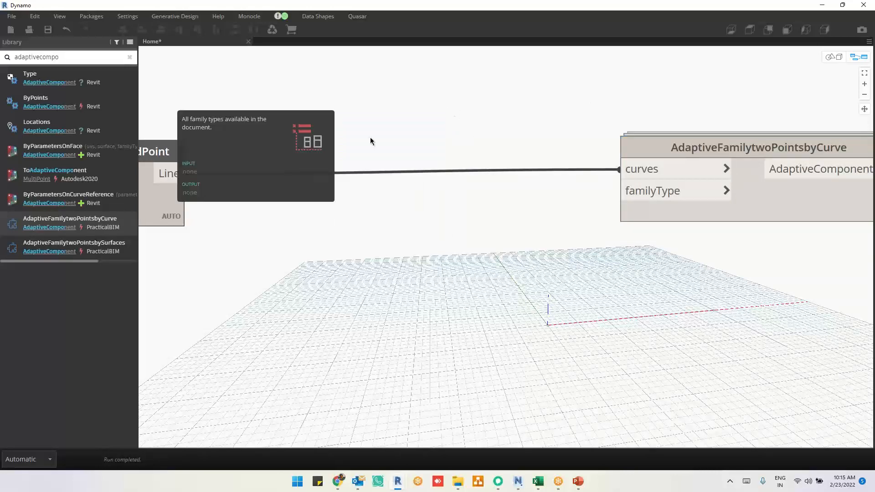
click(594, 130)
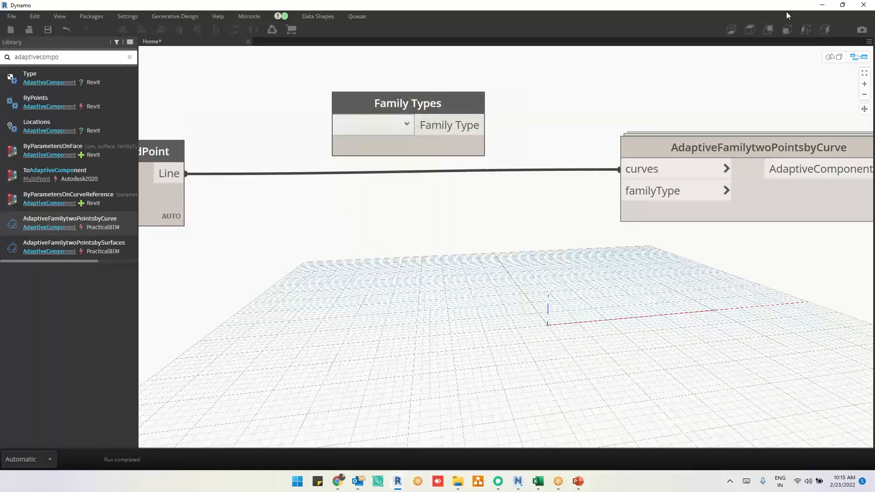
Switch to Revit, select the solid crash barrier to read its family and type, and return to Dynamo
click(821, 5)
scroll(499, 259, up, 5)
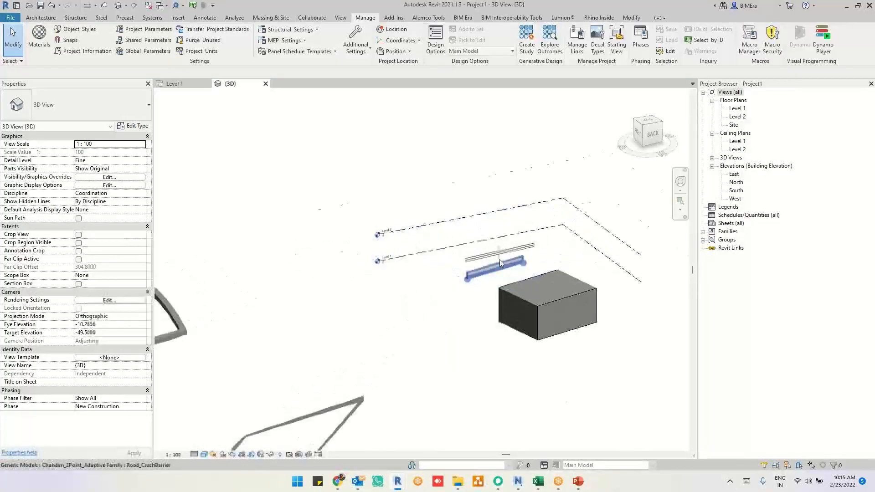
click(414, 310)
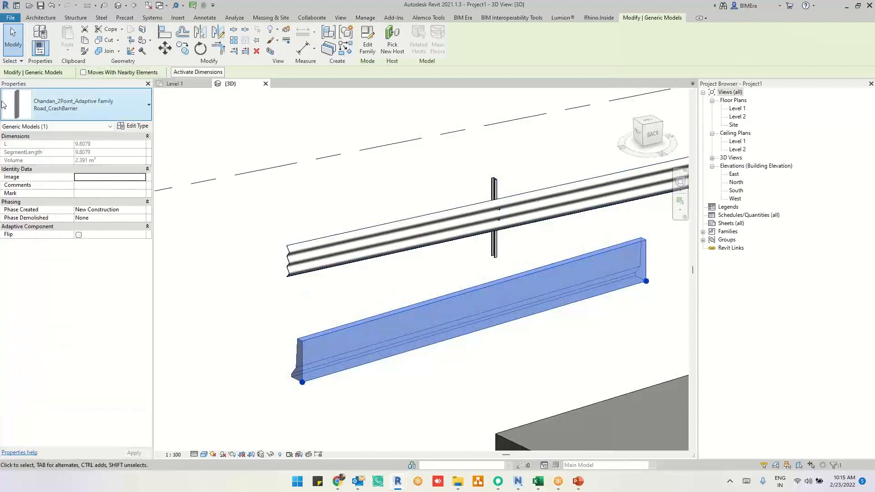
key(alt+Tab)
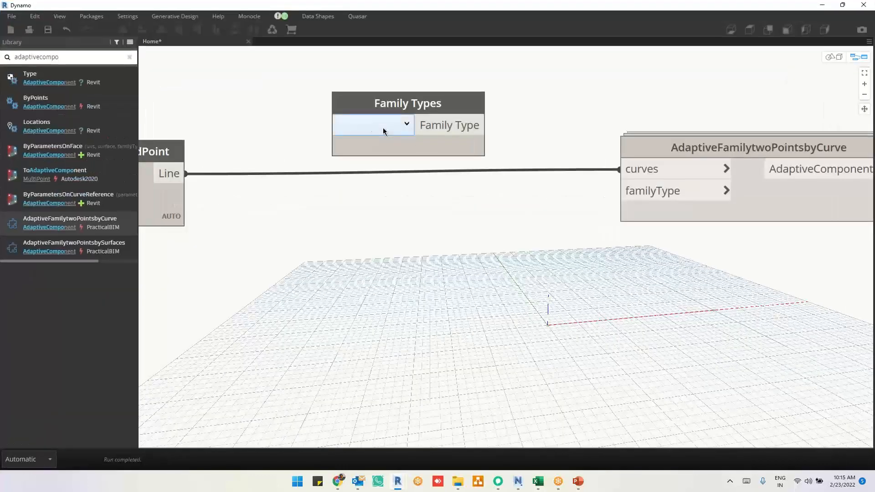
Choose Chandan_2Point_Adaptive Family:Road_CrashBarrier in the Family Types node and connect it to the familyType input
click(371, 126)
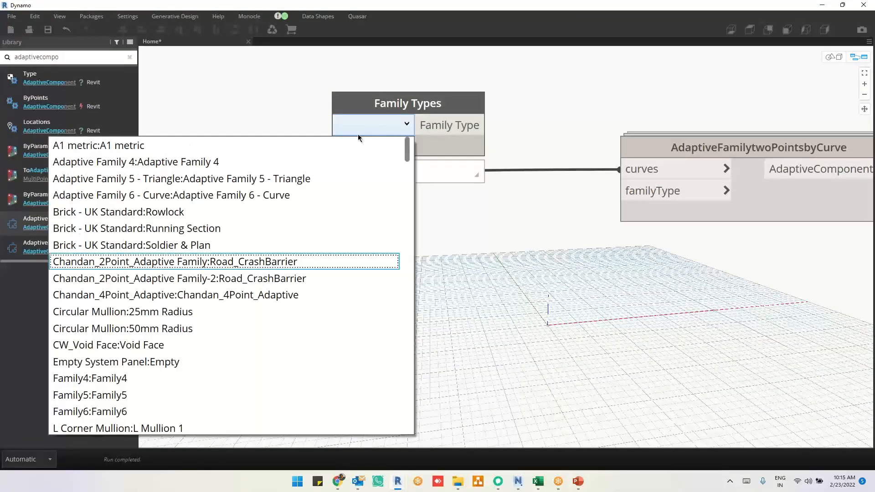
click(325, 257)
drag(670, 136, 633, 192)
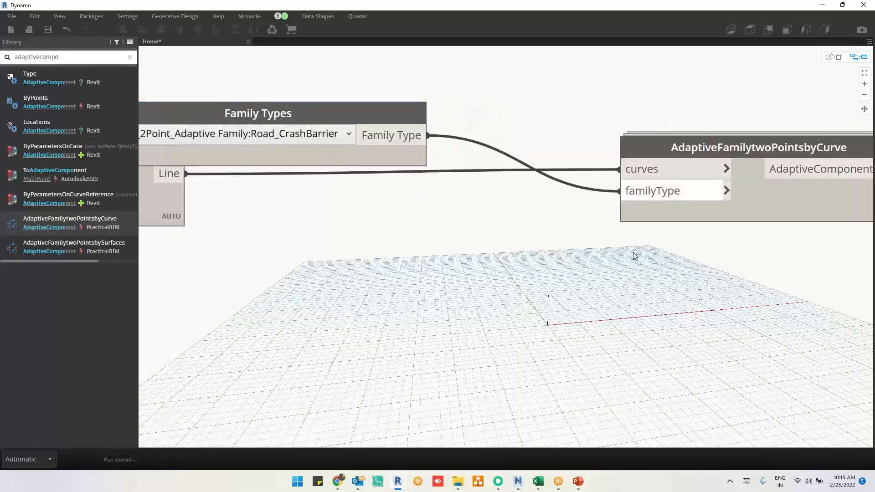
scroll(690, 264, down, 3)
middle_drag(690, 264, 585, 267)
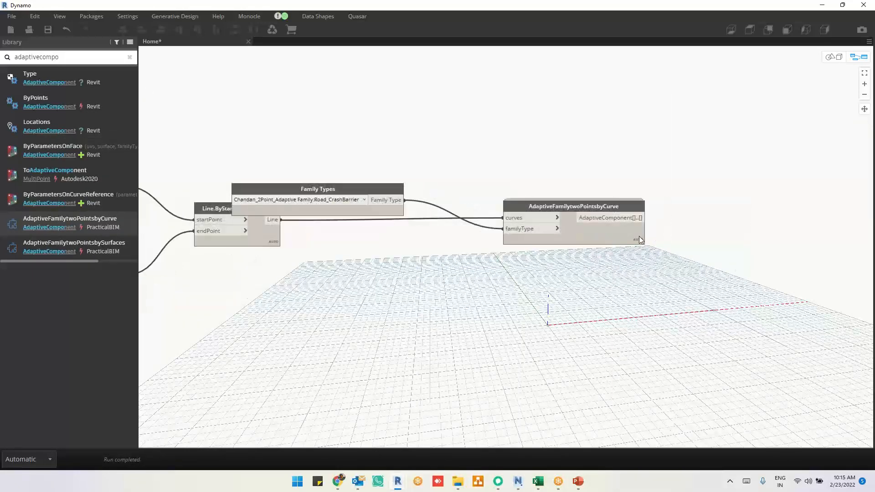
Switch to Revit and examine the crash barrier generated along the Dynamo line in the 3D view
click(639, 253)
click(737, 226)
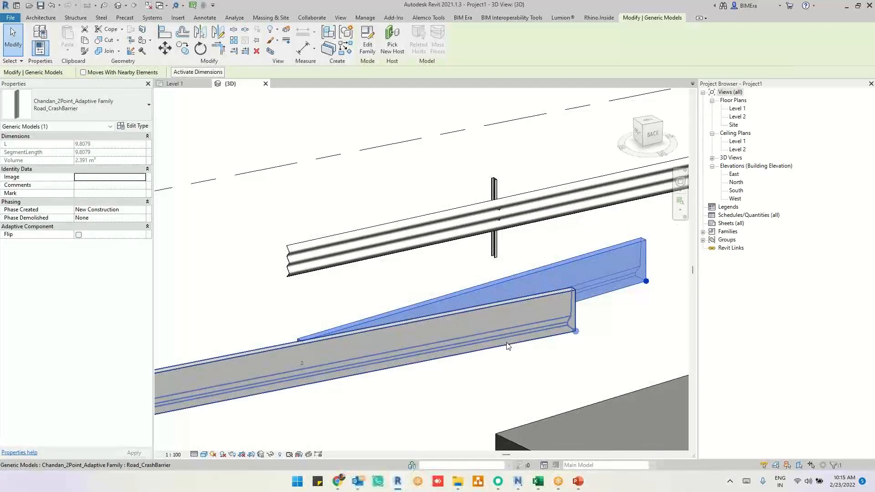
scroll(376, 377, down, 5)
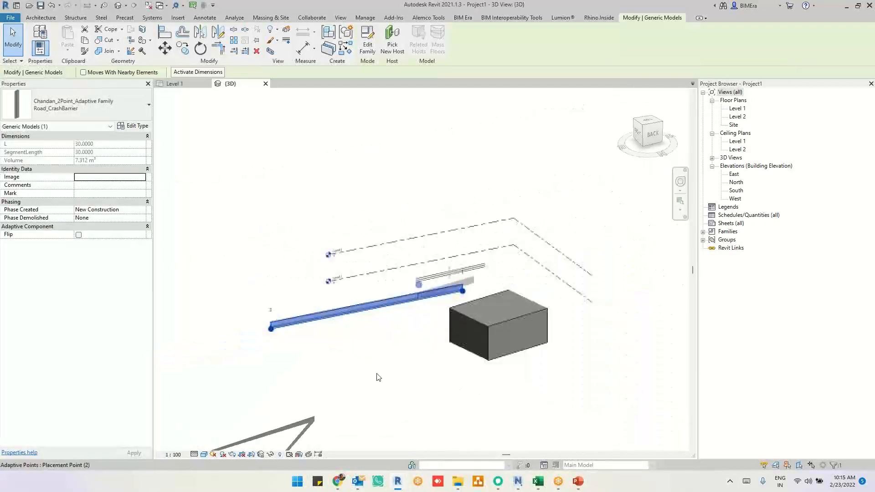
click(384, 402)
scroll(306, 353, up, 4)
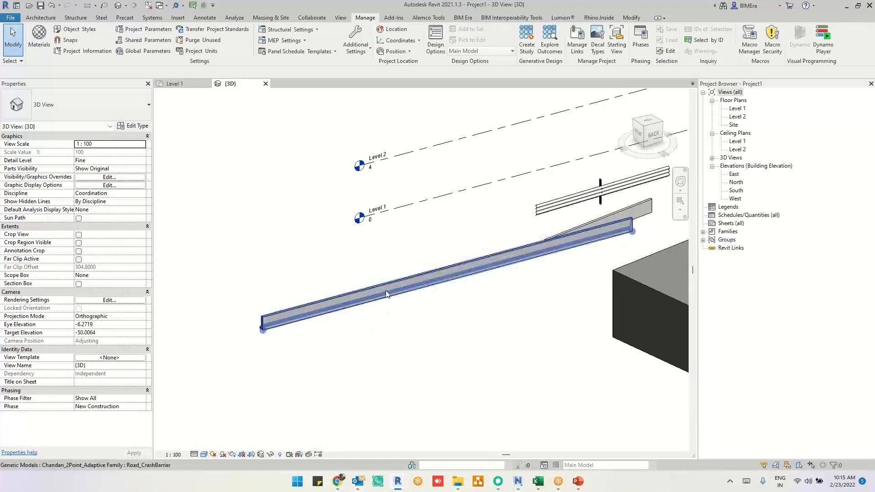
Delete the older short crash barrier and the corrugated guardrail behind the generated barrier
middle_drag(544, 330, 432, 432)
click(547, 282)
click(546, 283)
key(Delete)
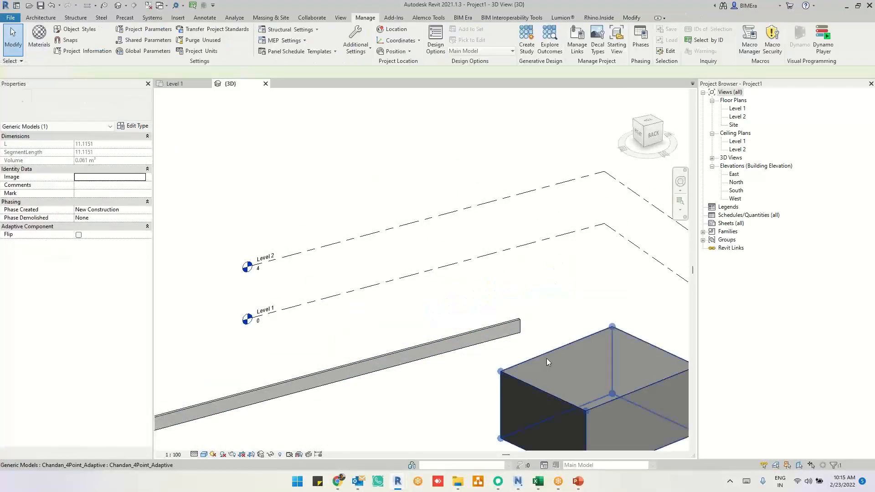
Delete the four-point adaptive box beside the generated crash barrier in the 3D view
click(547, 360)
key(Delete)
scroll(544, 231, down, 2)
middle_drag(423, 402, 559, 380)
Inspect the generated Road_CrashBarrier from its other sides in the 3D view
click(478, 321)
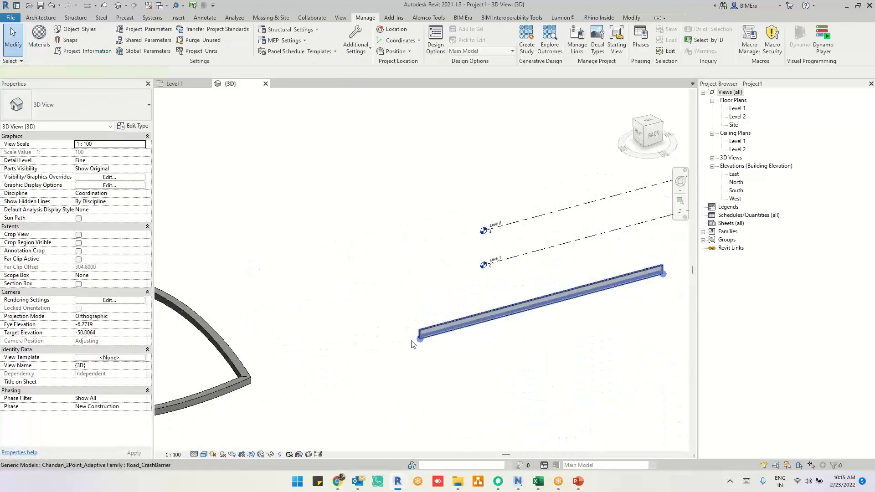
scroll(411, 344, up, 4)
shift+middle_drag(411, 344, 592, 379)
click(541, 371)
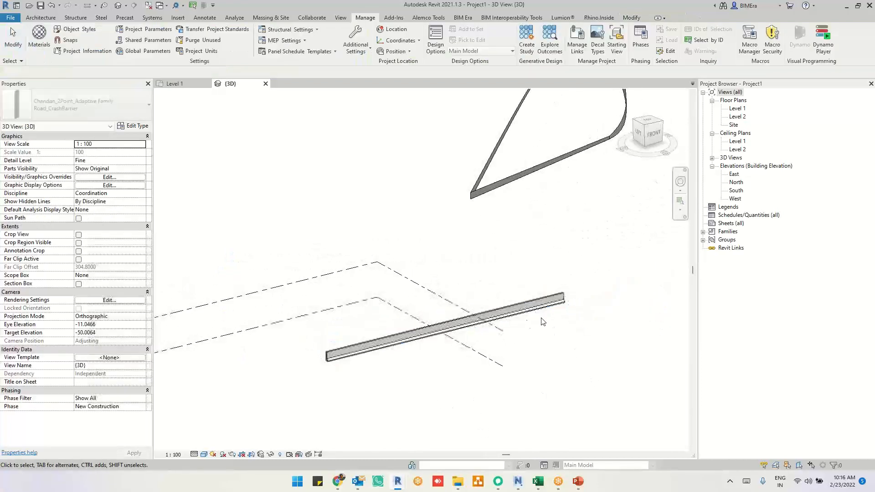
scroll(286, 388, up, 3)
click(406, 310)
Switch to Dynamo and move the Family Types and AdaptiveFamilytwoPointsbyCurve nodes farther away from the Line.ByStartPointEndPoint node
key(alt+Tab)
key(Escape)
scroll(604, 220, up, 7)
drag(691, 189, 611, 310)
scroll(605, 230, up, 4)
drag(598, 231, 744, 228)
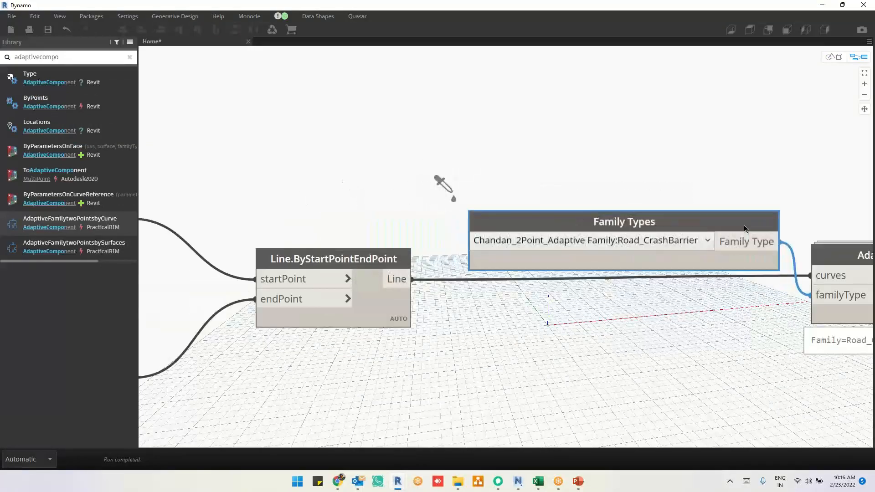
scroll(626, 157, down, 2)
drag(798, 176, 553, 297)
scroll(552, 298, down, 3)
middle_drag(687, 343, 393, 378)
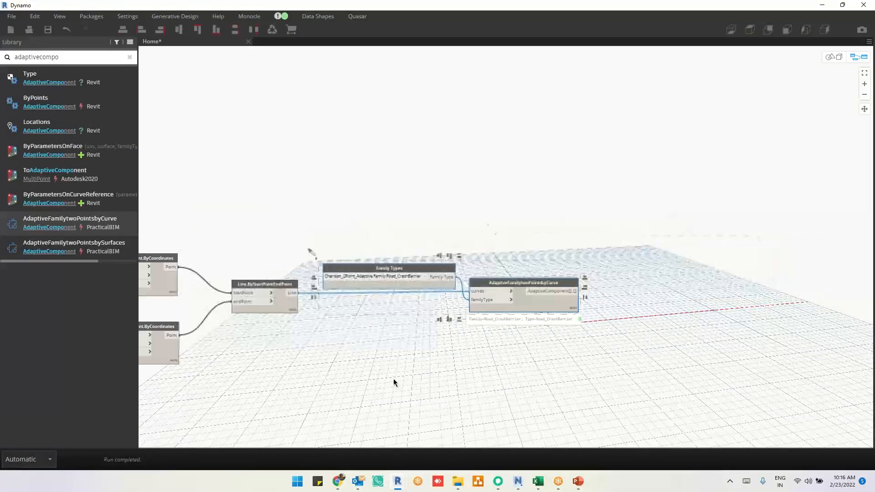
drag(477, 320, 717, 231)
click(567, 322)
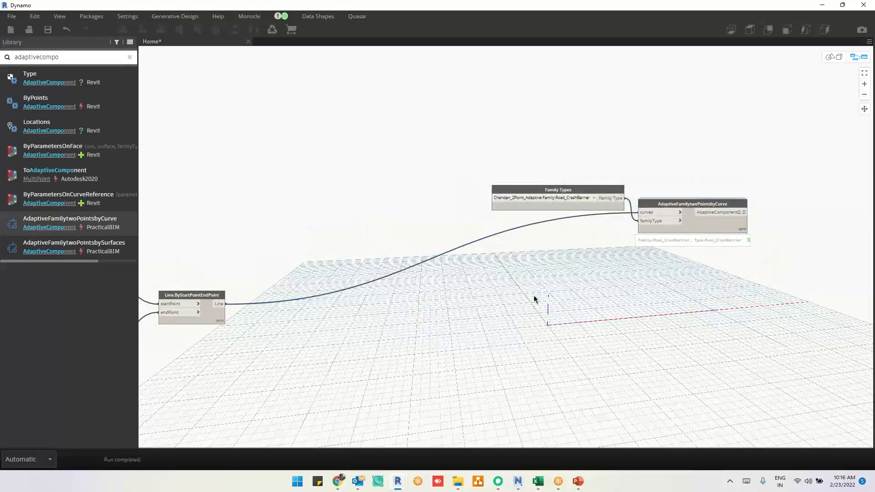
Disconnect the second Point.ByCoordinates node from the endPoint input of Line.ByStartPointEndPoint
middle_drag(319, 330, 556, 259)
scroll(355, 325, up, 5)
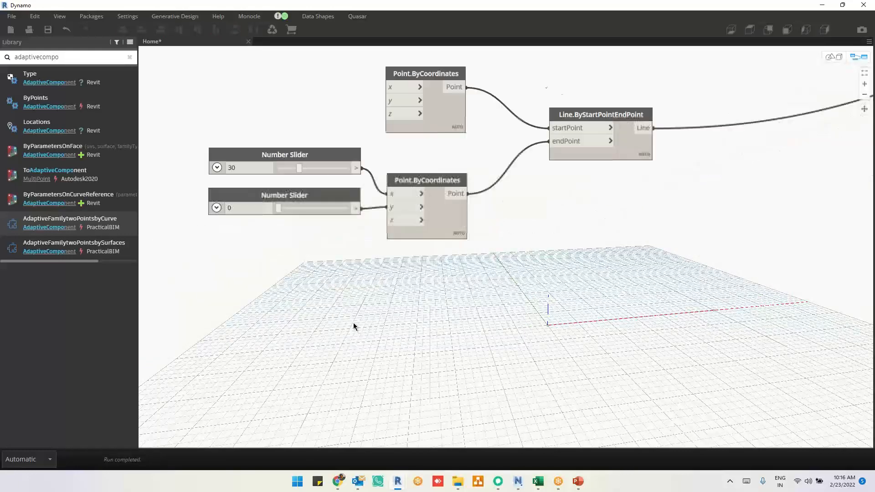
click(667, 123)
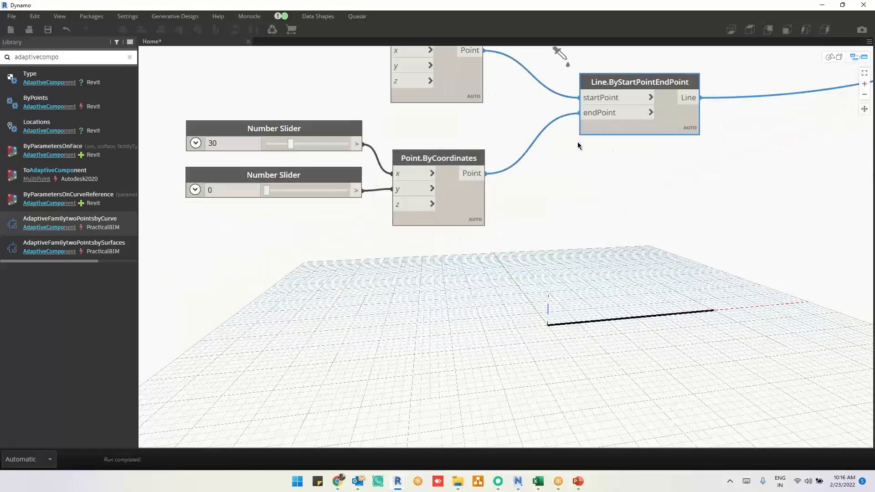
click(602, 113)
click(439, 201)
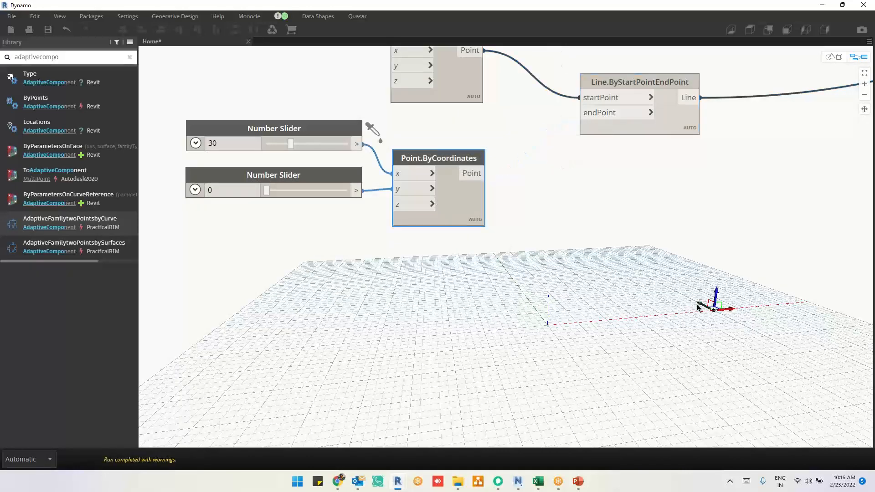
Reposition the second point directly in the geometry preview, at about x 41.79 and y 20.673
drag(700, 304, 646, 281)
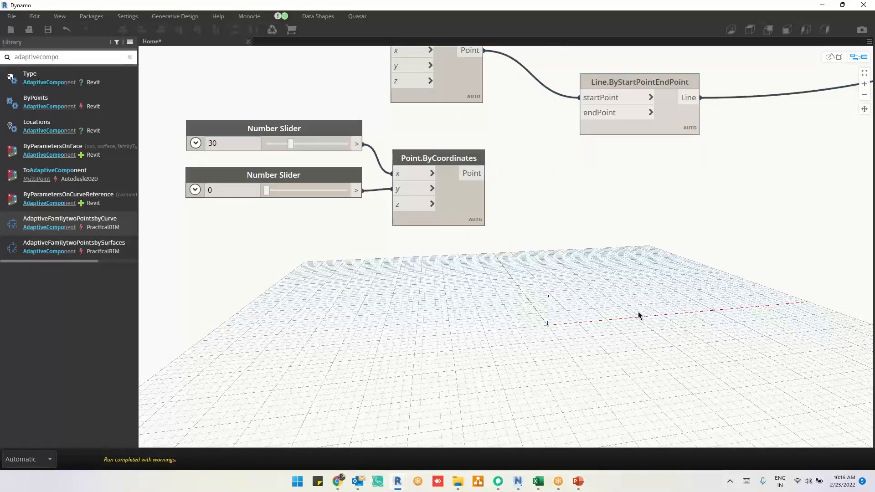
click(458, 208)
key(ctrl+b)
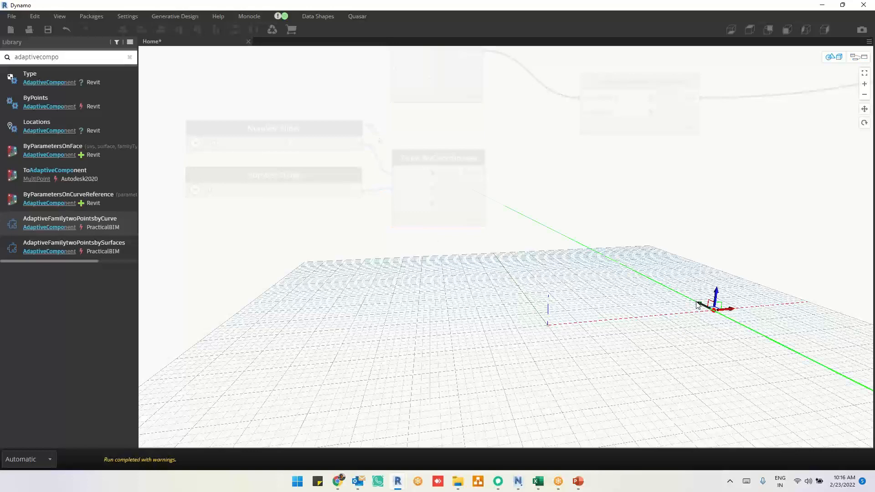
drag(633, 277, 696, 326)
middle_drag(696, 327, 455, 342)
key(ctrl+b)
Duplicate the Point.ByCoordinates node that has no sliders and place the copy below the second point node
click(497, 246)
click(454, 172)
key(ctrl+c)
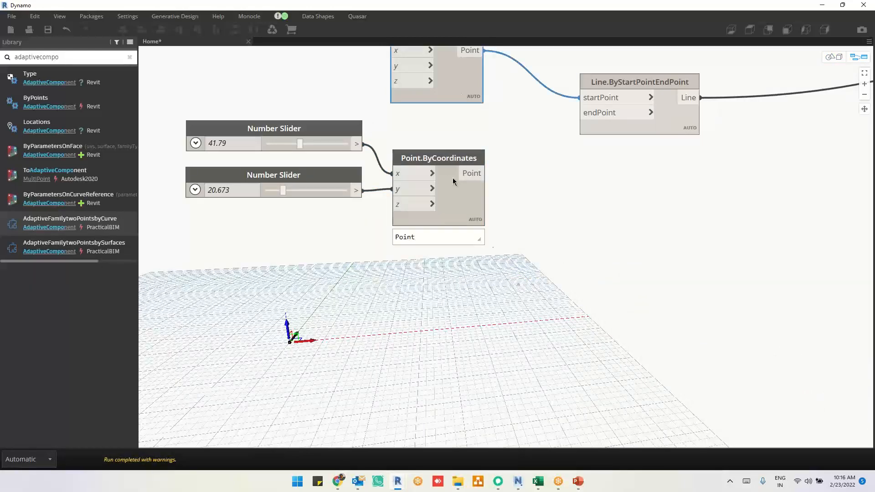
key(ctrl+v)
drag(542, 302, 454, 356)
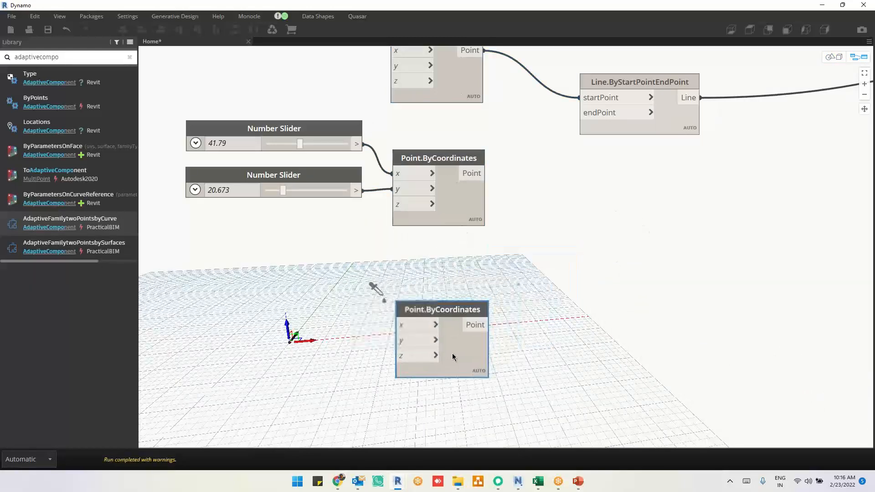
Move the third point along the X axis in the geometry preview and align its x Number Slider beside the node
key(ctrl+b)
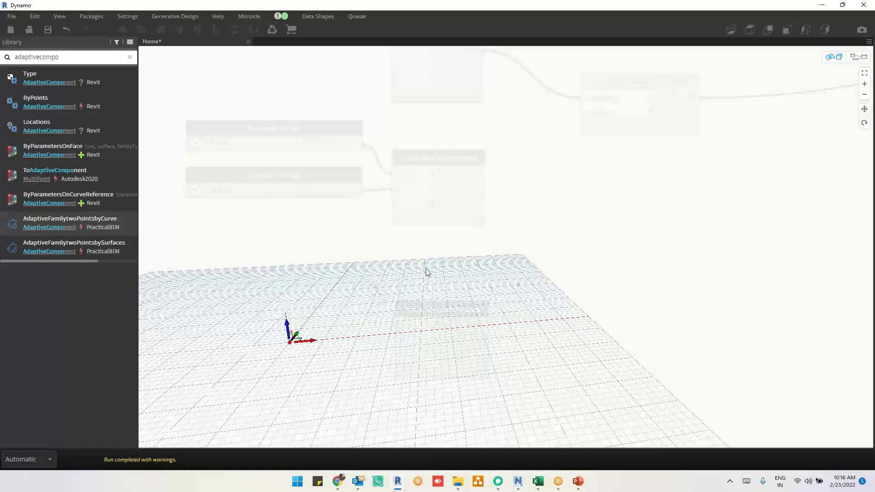
drag(692, 341, 737, 336)
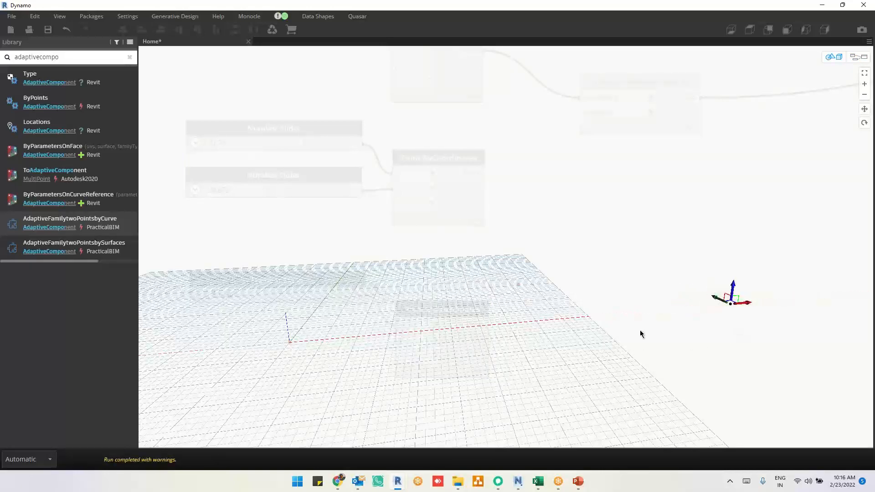
key(ctrl+b)
drag(346, 286, 339, 317)
Set the third point's x slider to 80 and the second point's x slider to 40
click(232, 324)
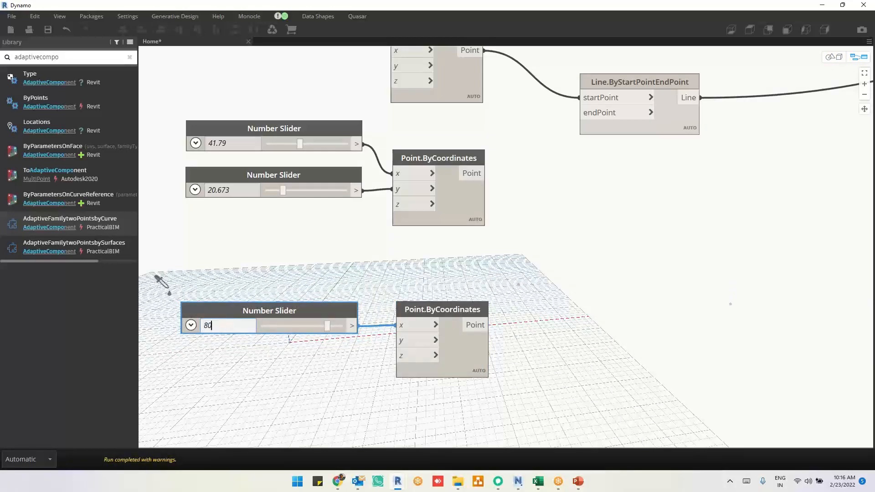
key(Return)
click(240, 143)
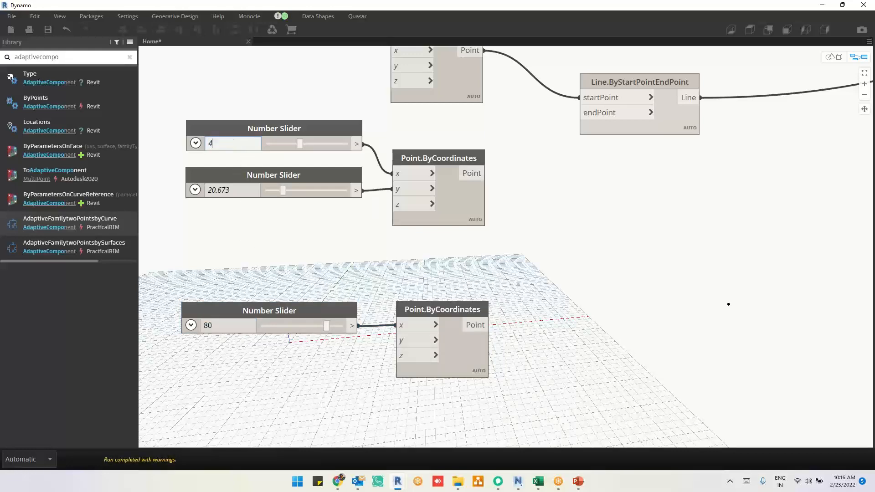
click(289, 259)
Search for nurbscurve, add a NurbsCurve.ByPoints node, and place it to the right of the point nodes
middle_drag(611, 285, 463, 278)
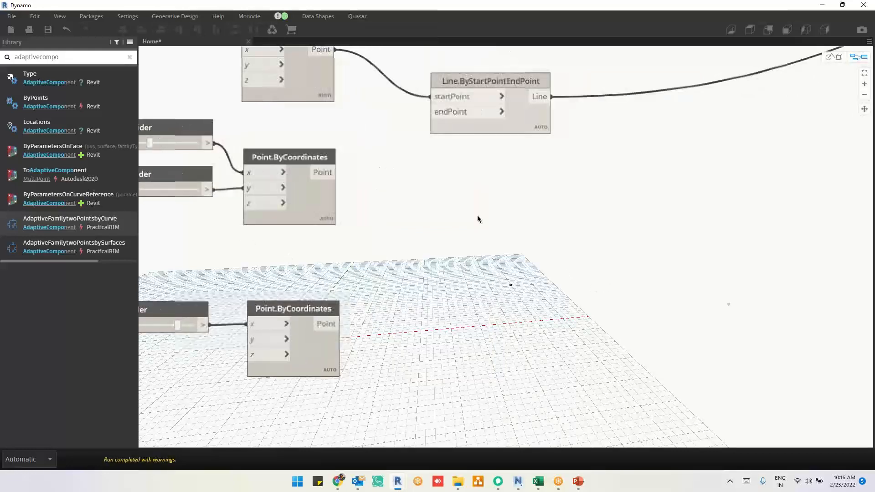
scroll(474, 228, down, 3)
right_click(569, 202)
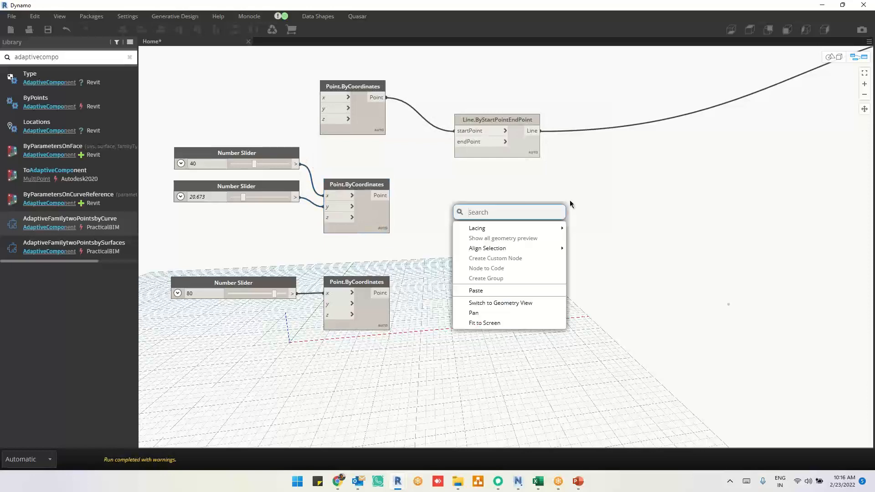
text(n)
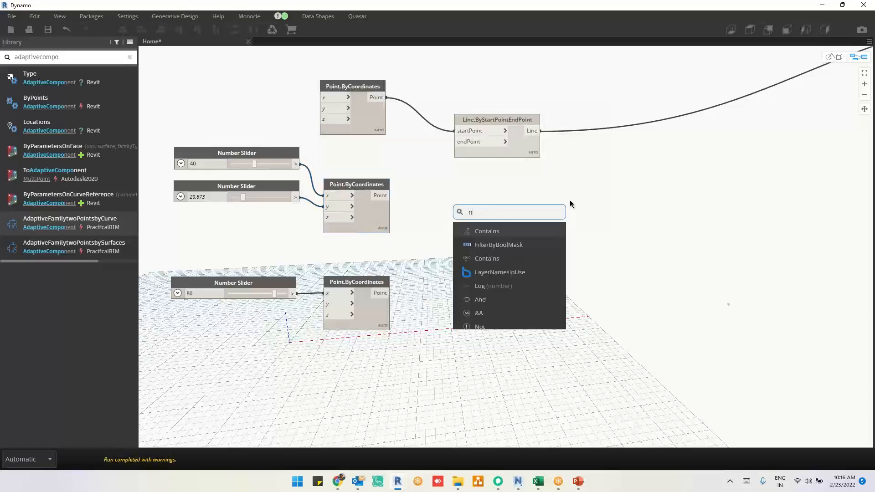
text(urbscurve)
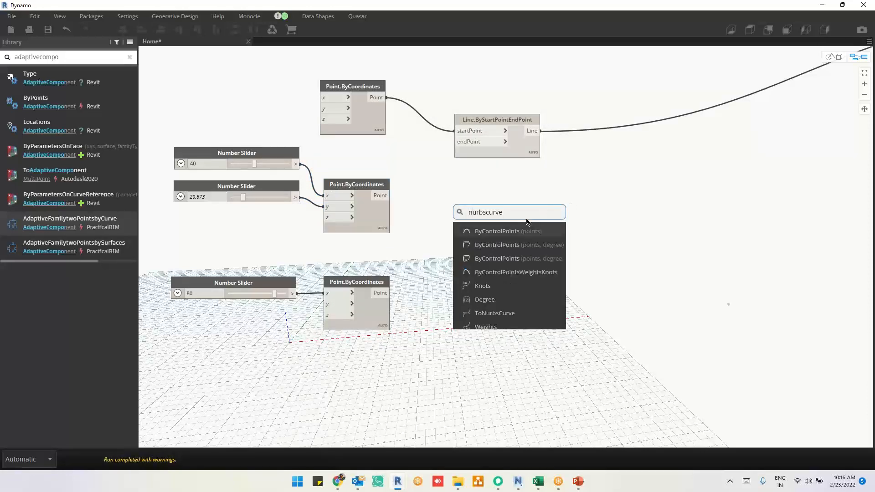
scroll(508, 297, down, 3)
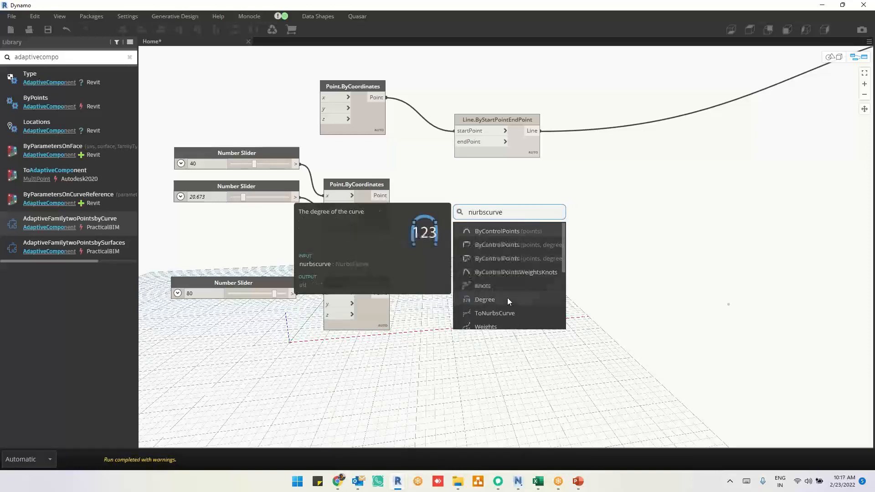
click(501, 297)
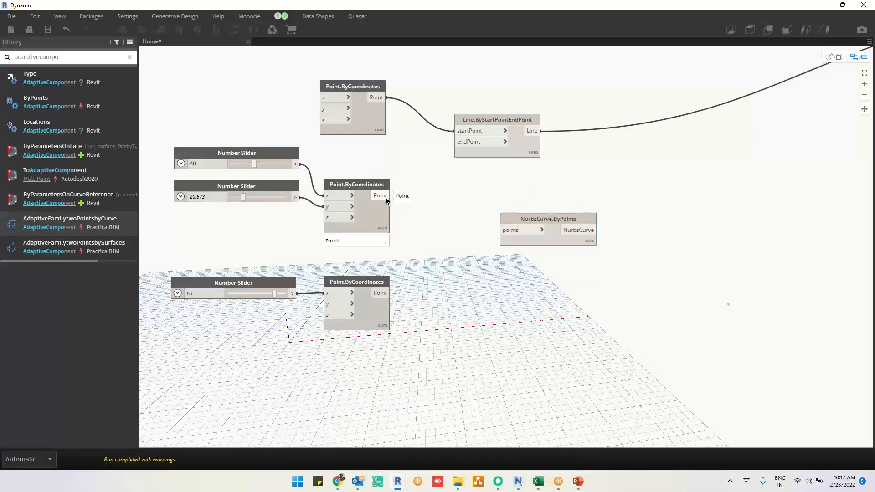
drag(559, 220, 607, 204)
Add a List.Join node with three inputs between the point nodes and NurbsCurve.ByPoints
right_click(495, 203)
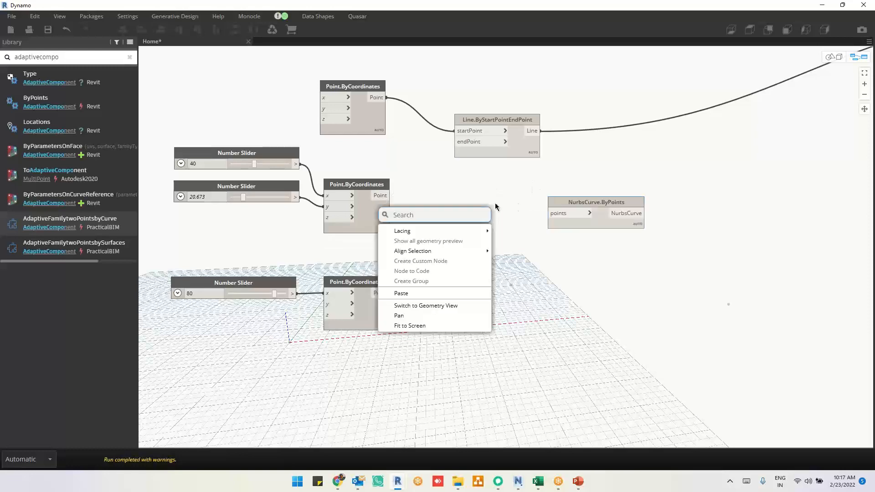
text(li)
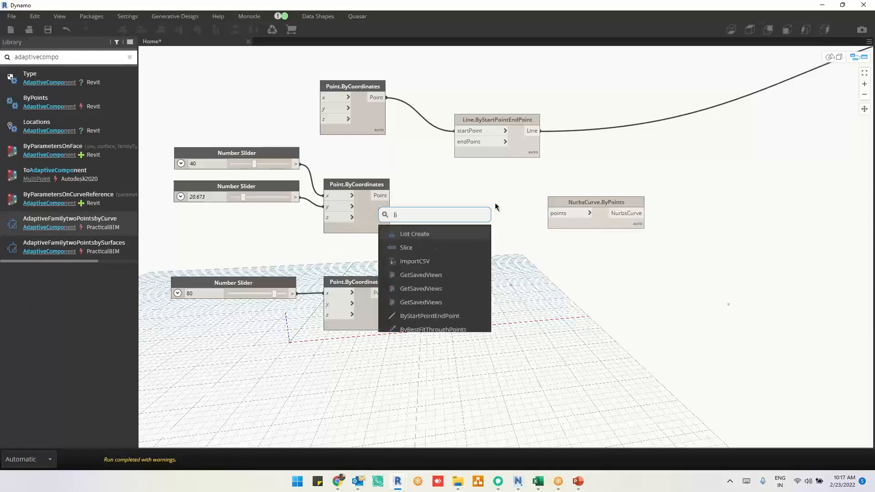
text(st.join)
click(440, 235)
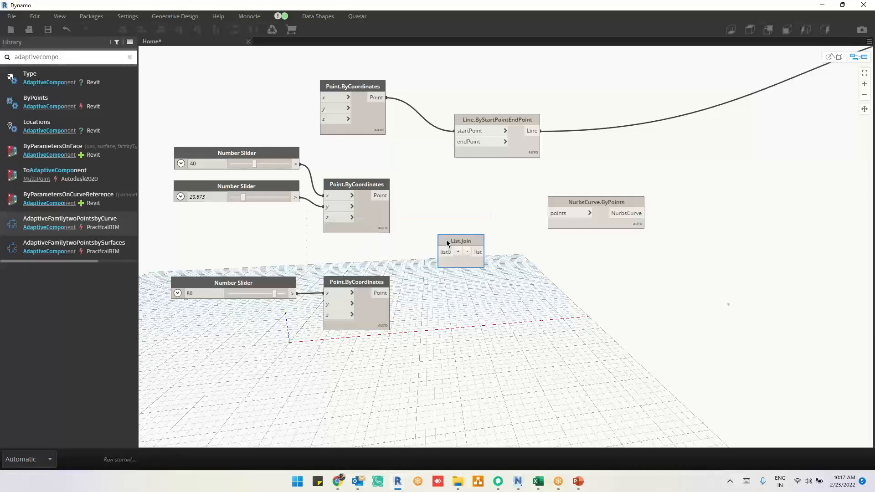
drag(446, 243, 474, 207)
click(485, 216)
click(484, 216)
Connect the three Point.ByCoordinates outputs to list0, list1 and list2 of List.Join
drag(387, 97, 464, 216)
drag(455, 131, 441, 193)
drag(389, 196, 464, 226)
drag(393, 286, 466, 247)
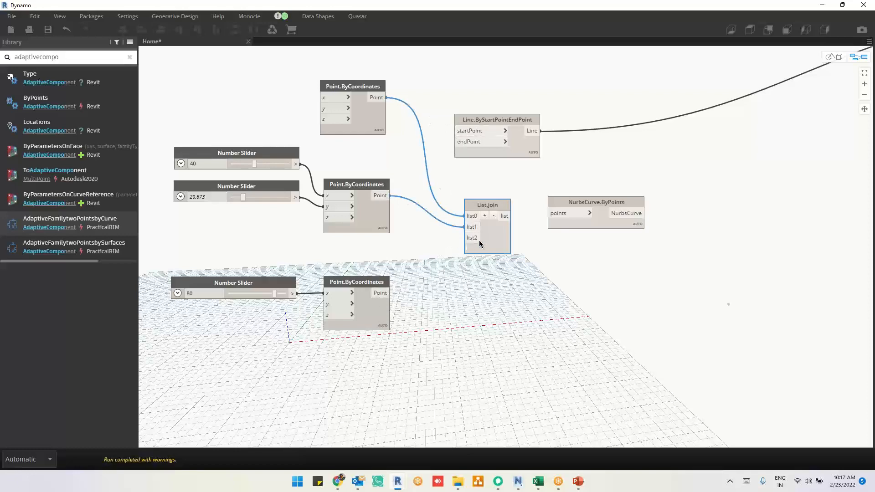
drag(385, 293, 465, 237)
Connect the joined list to NurbsCurve.ByPoints and its curve output to the curves input of AdaptiveFamilytwoPointsbyCurve
drag(506, 216, 545, 215)
middle_drag(583, 285, 262, 327)
click(319, 253)
middle_drag(678, 180, 408, 300)
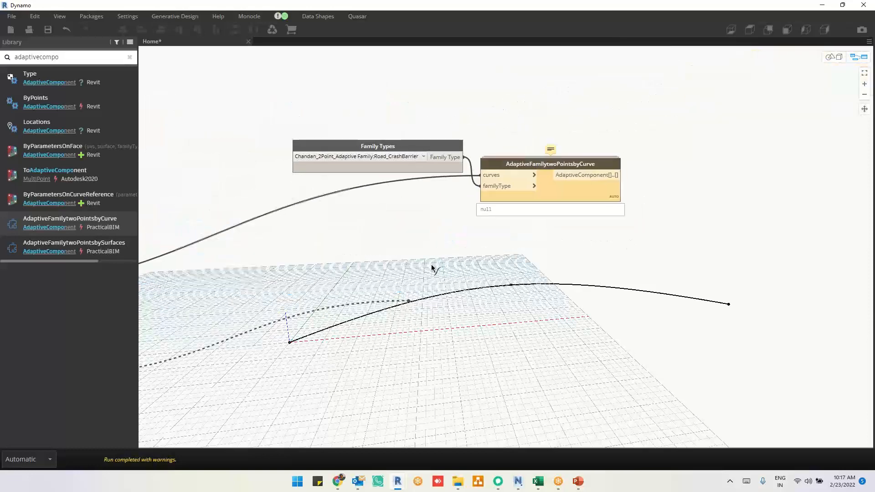
click(484, 175)
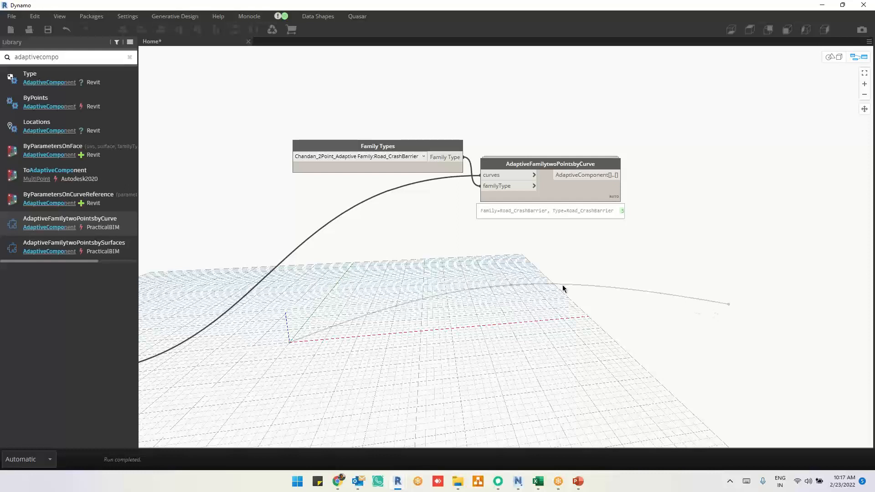
Switch to Revit and examine the crash barrier generated from the NURBS curve, including its length properties
scroll(524, 278, down, 2)
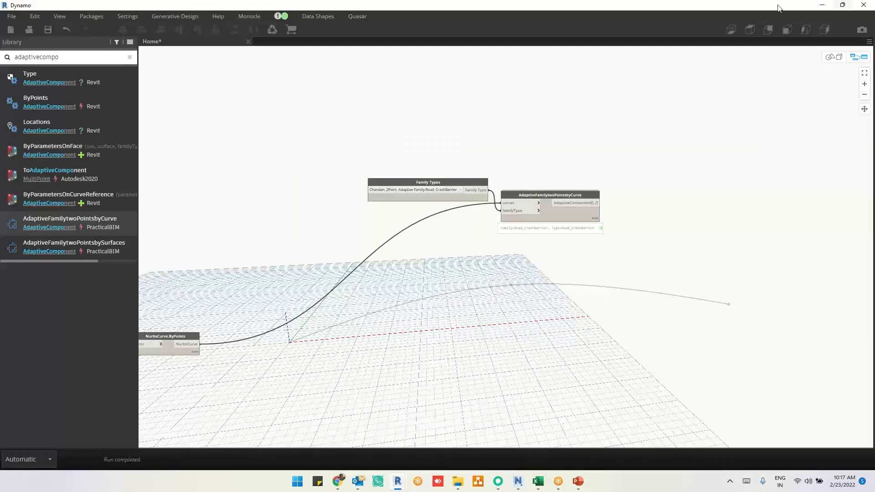
click(821, 9)
scroll(309, 326, down, 5)
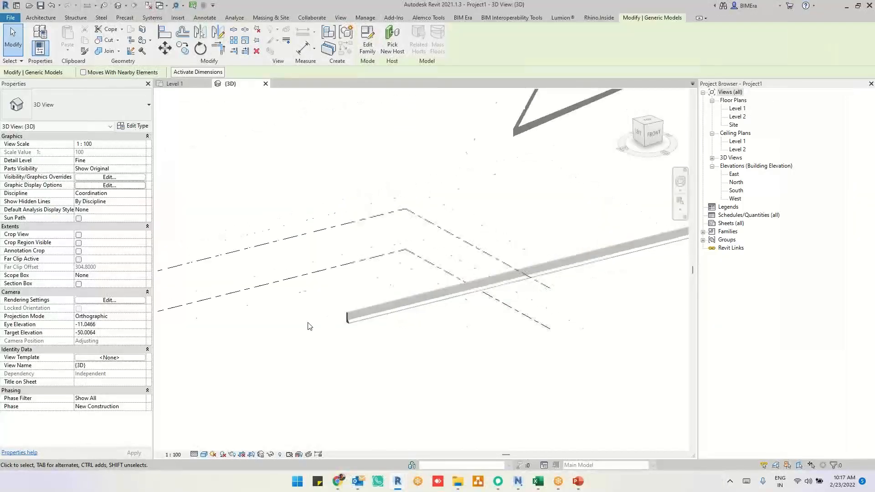
click(543, 269)
scroll(569, 350, down, 3)
middle_drag(570, 350, 480, 338)
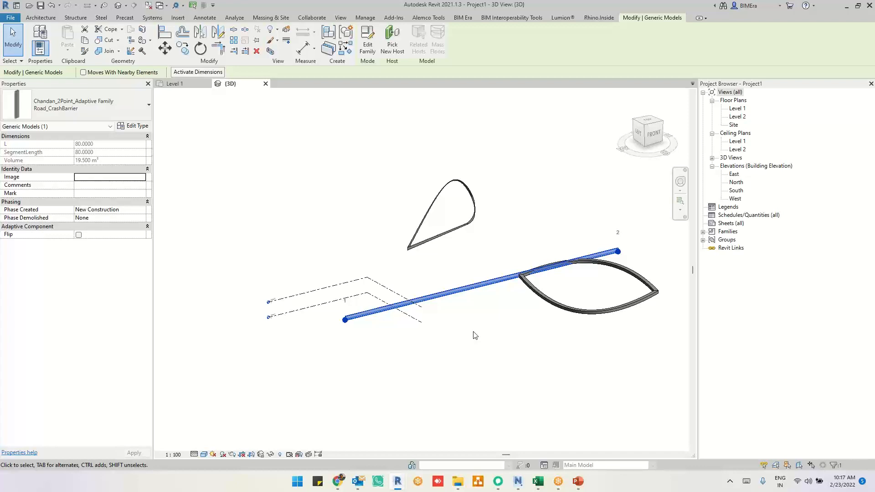
click(524, 184)
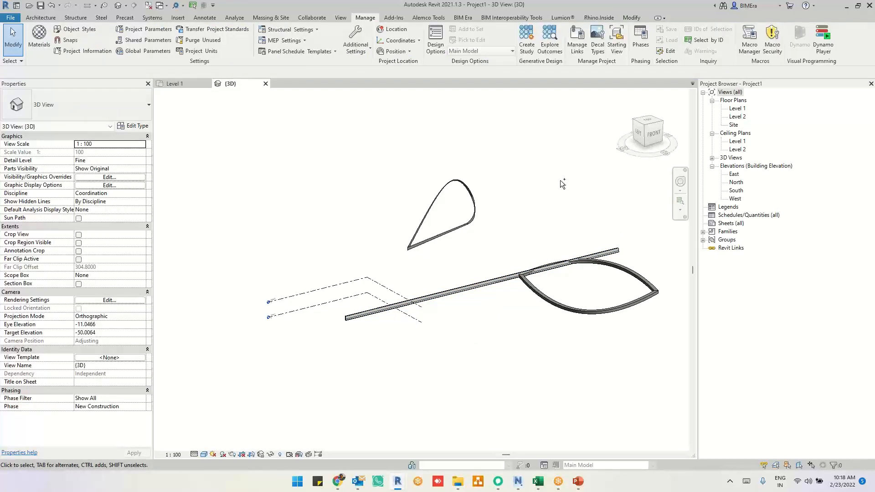
Create a new family from the English Metric Generic Model Adaptive template
key(ctrl+n)
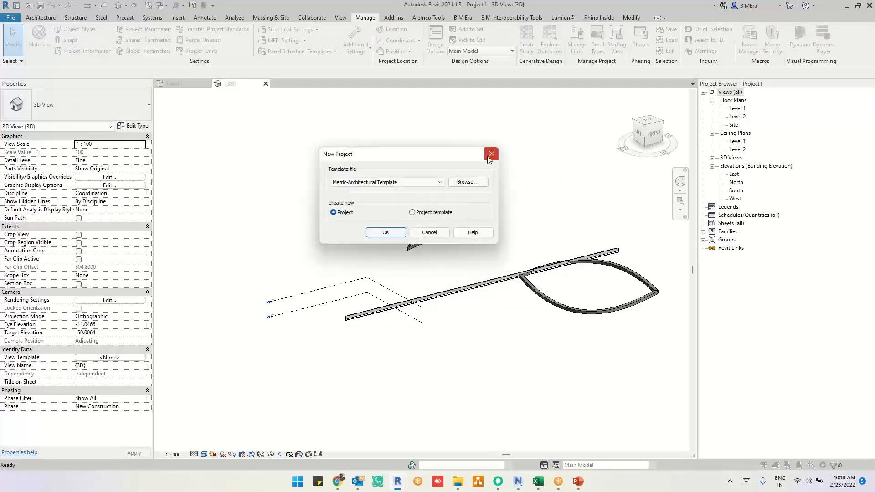
click(490, 155)
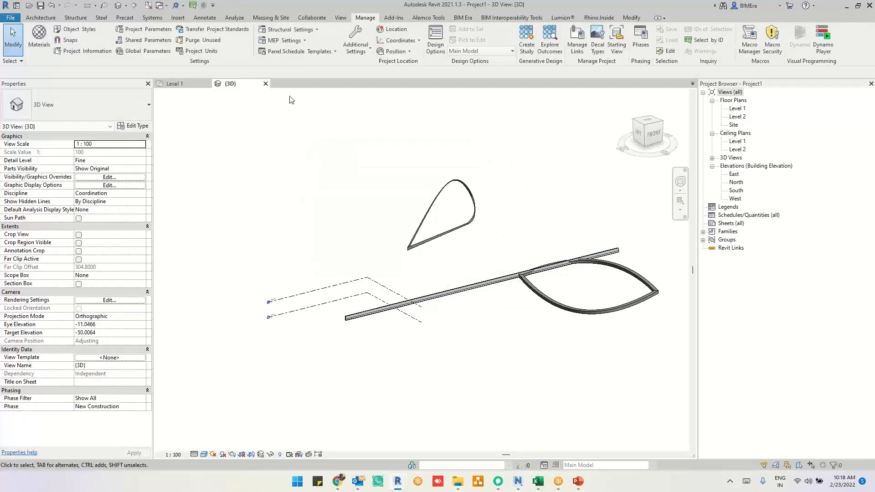
click(11, 18)
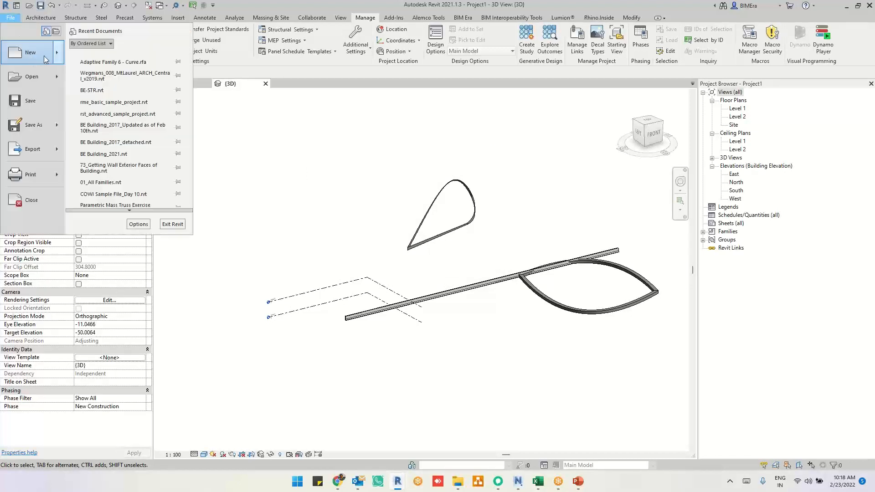
mouse_move(58, 57)
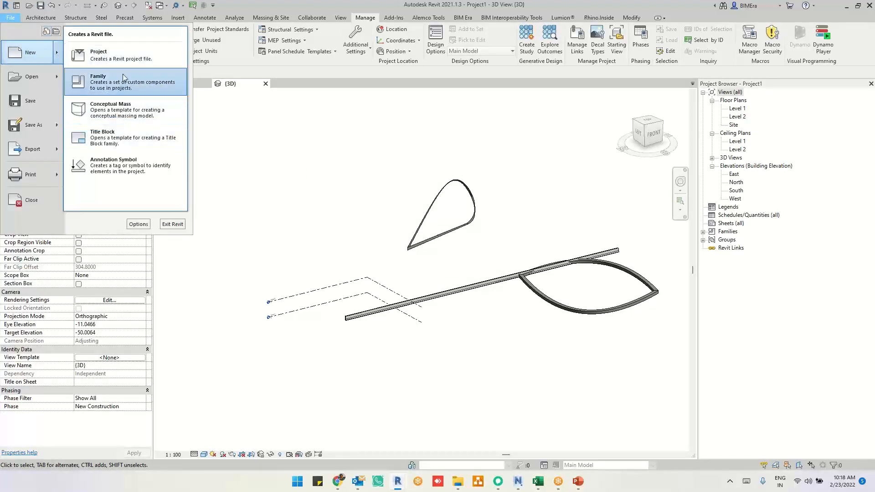
click(128, 92)
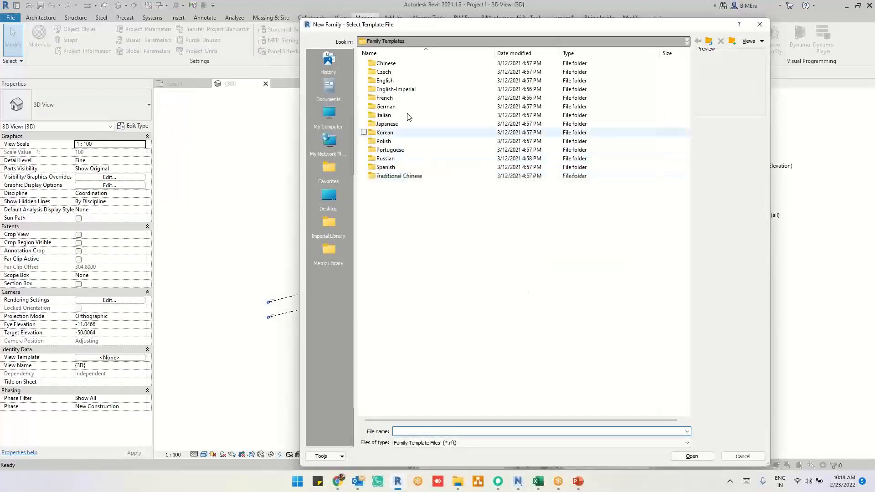
double_click(412, 81)
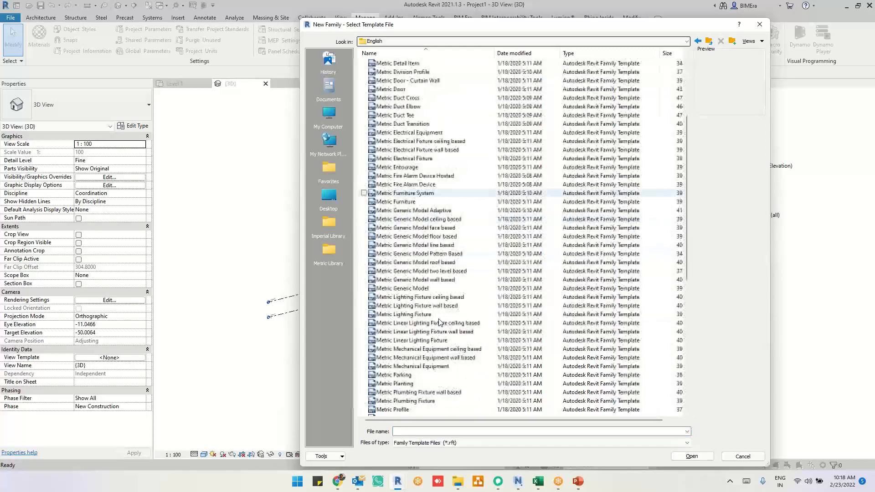
click(440, 212)
double_click(440, 212)
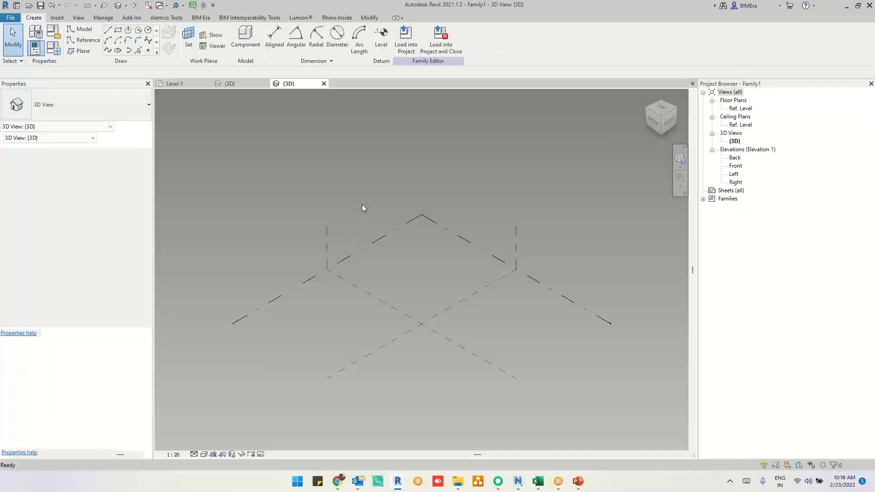
Place three separate reference points on the Ref. Level in a triangular arrangement
scroll(400, 297, up, 5)
scroll(400, 297, down, 5)
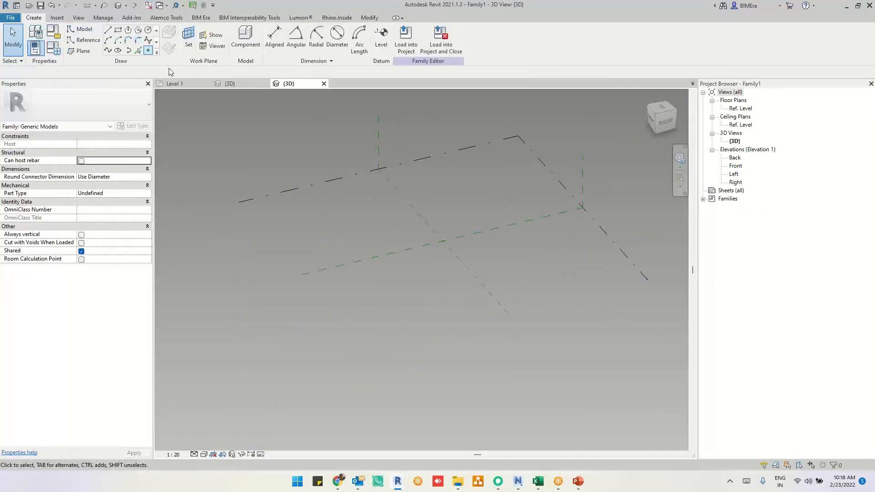
scroll(396, 233, up, 3)
key(l)
key(i)
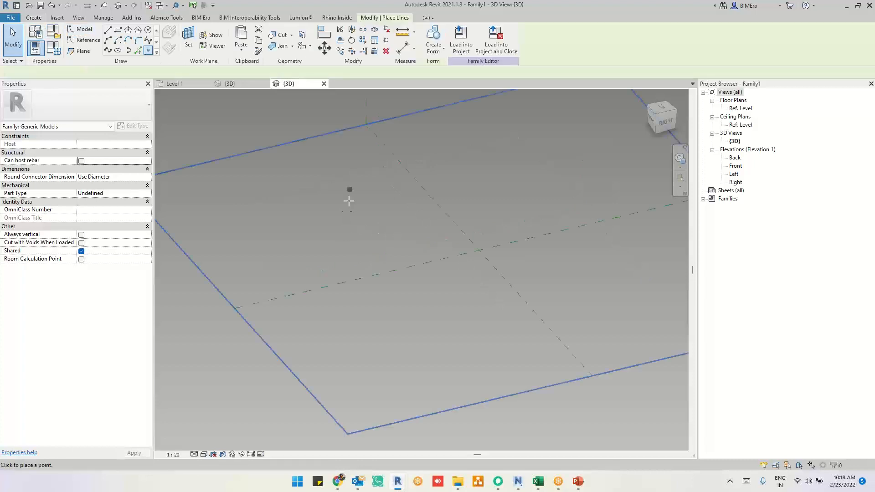
click(520, 209)
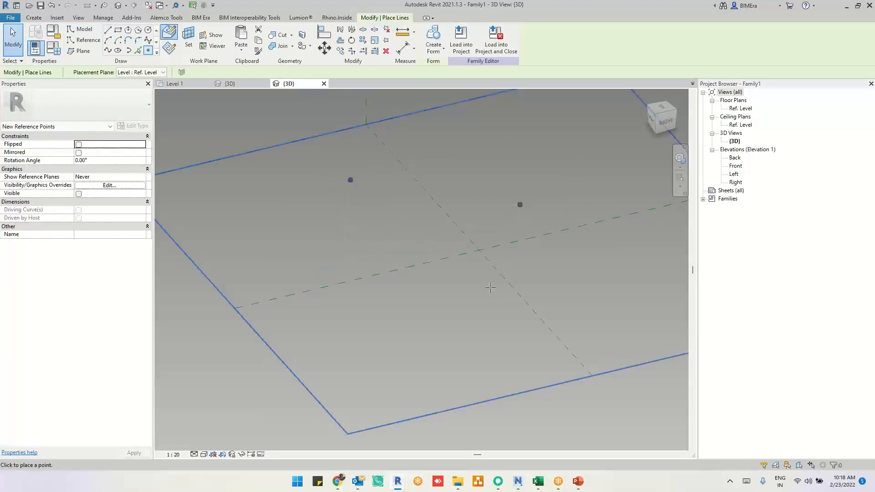
key(Escape)
key(Escape)
Make the three reference points adaptive and draw a spline through them
drag(323, 166, 566, 368)
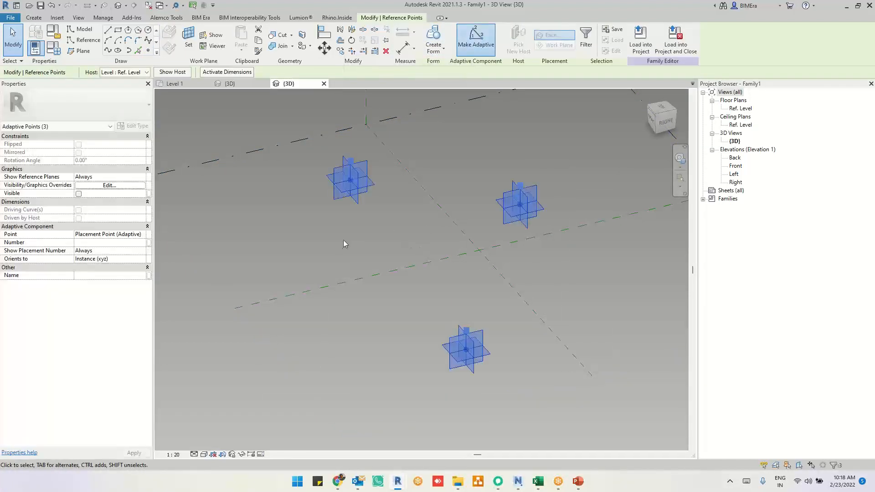
click(108, 51)
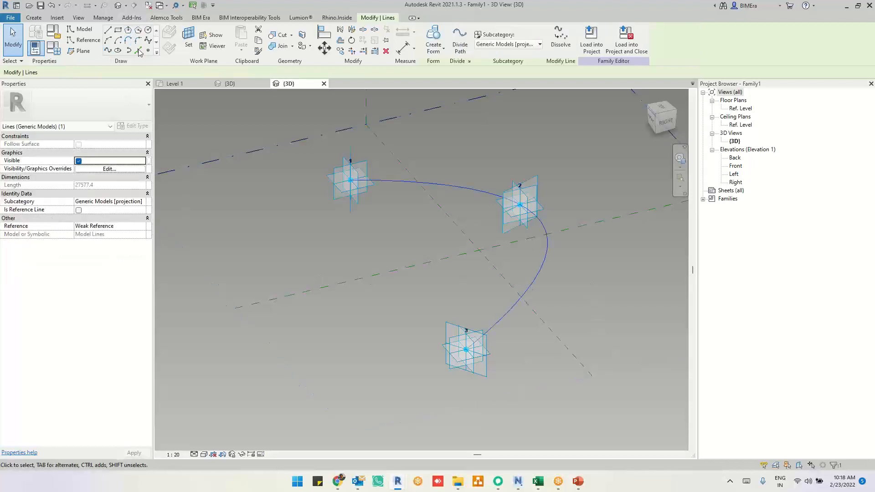
Place a reference point on the spline between adaptive points 1 and 2, drawing on the Ref. Level work plane
click(149, 50)
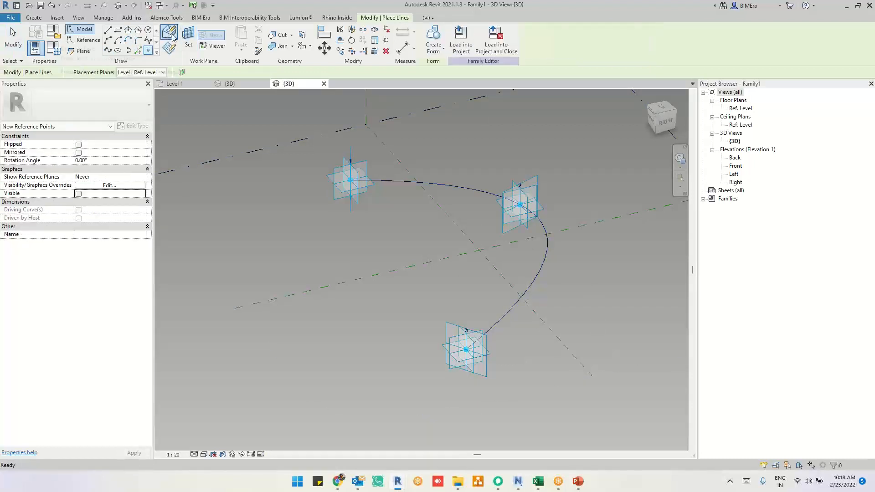
click(172, 54)
click(190, 38)
scroll(483, 136, up, 3)
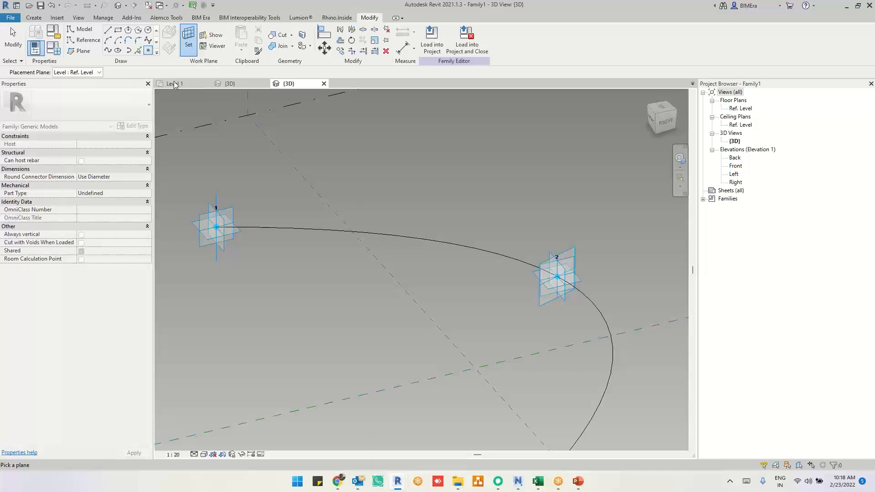
click(373, 228)
scroll(374, 230, down, 3)
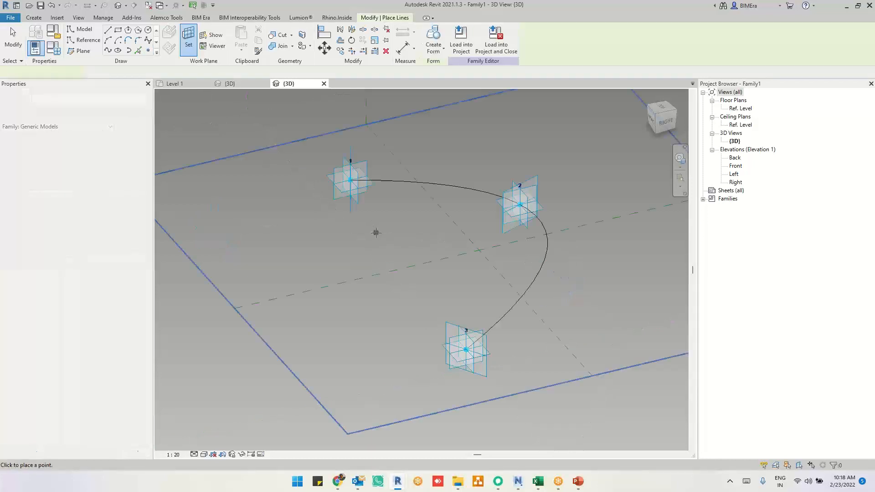
scroll(453, 177, up, 6)
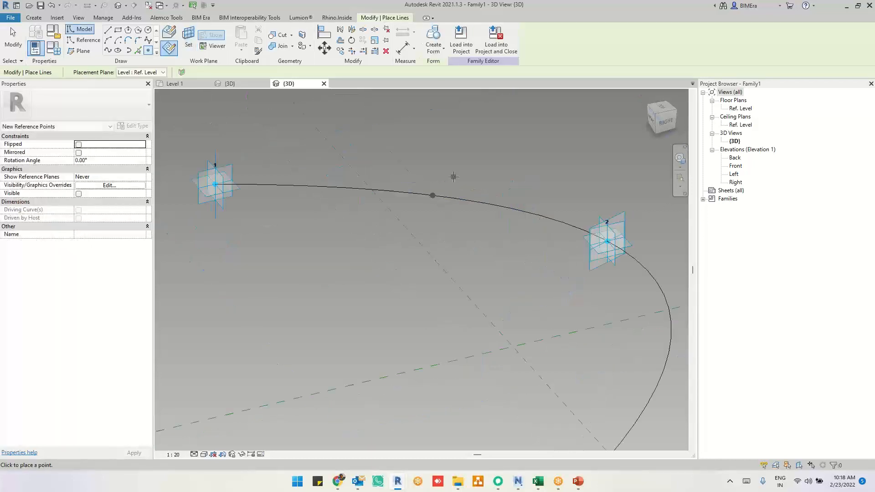
drag(385, 174, 433, 275)
Examine the new reference point on the spline from several angles, with the active work plane shown temporarily
shift+middle_drag(476, 283, 348, 244)
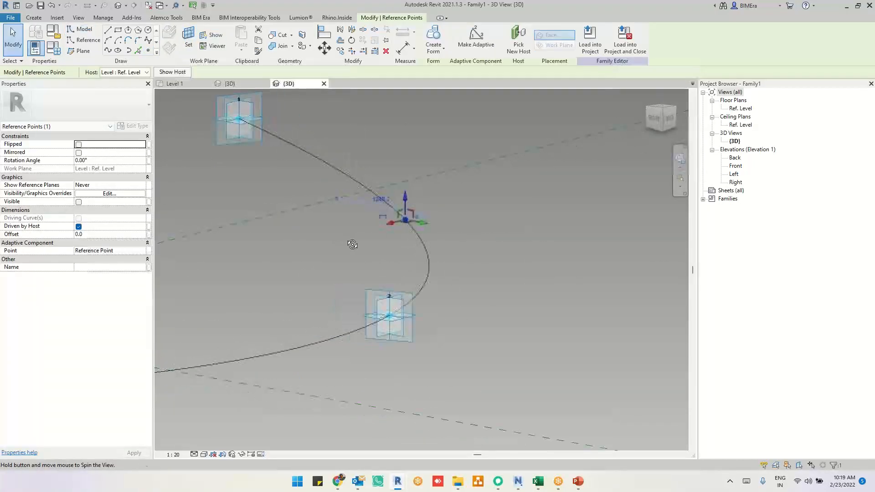
click(354, 190)
scroll(354, 190, up, 3)
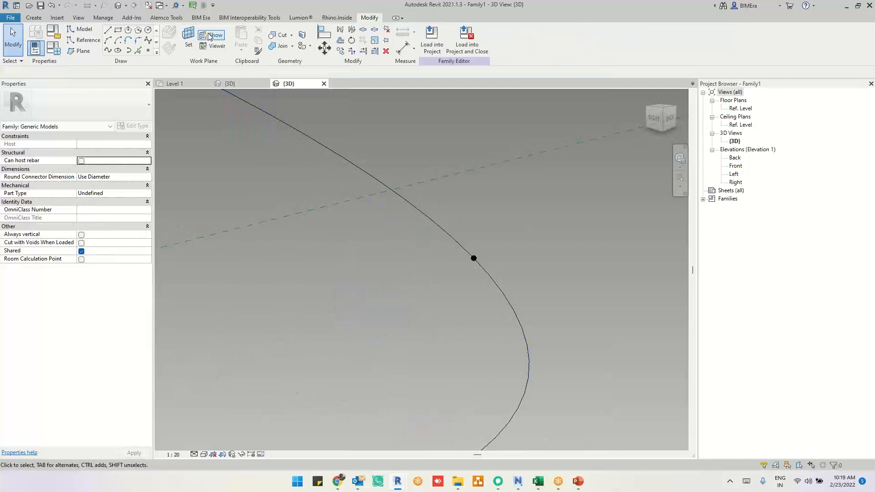
scroll(407, 239, down, 5)
shift+middle_drag(406, 239, 425, 190)
scroll(422, 248, up, 6)
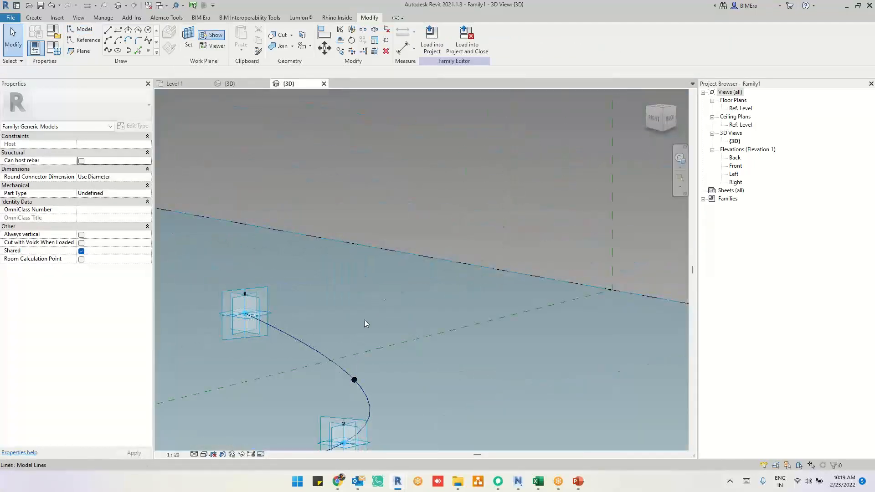
scroll(364, 323, down, 4)
click(212, 35)
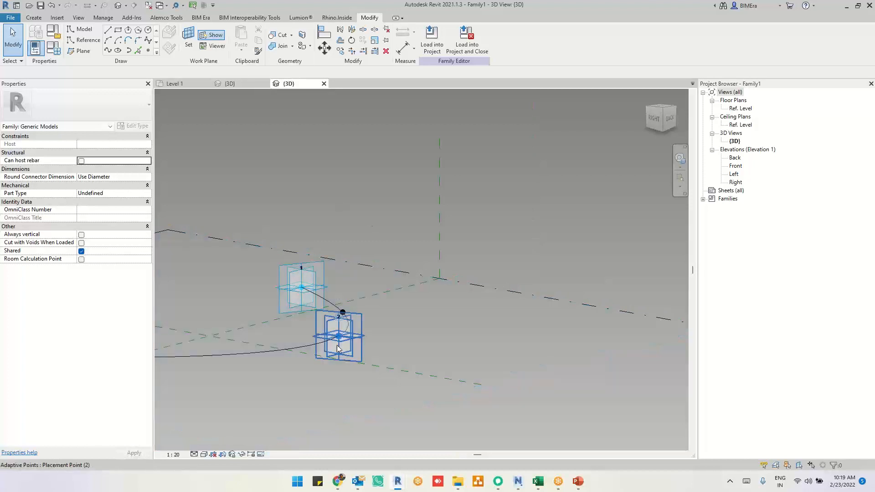
shift+middle_drag(346, 334, 424, 397)
scroll(316, 306, up, 5)
drag(370, 289, 412, 376)
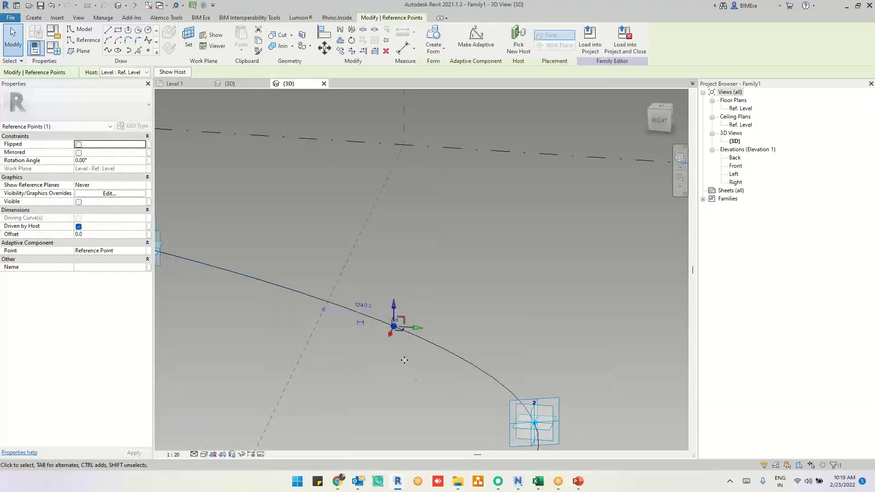
scroll(404, 362, up, 2)
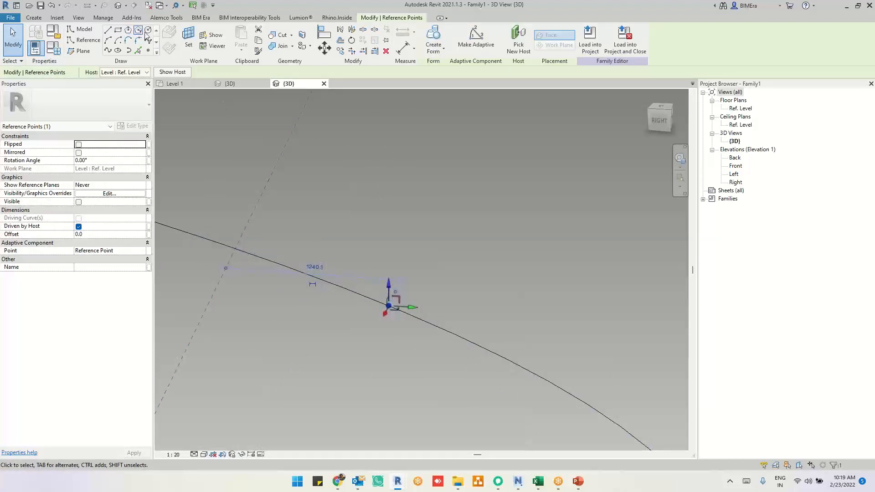
Set the reference point's plane as work plane and draw a circle of about 120 mm radius centred on the point
click(148, 30)
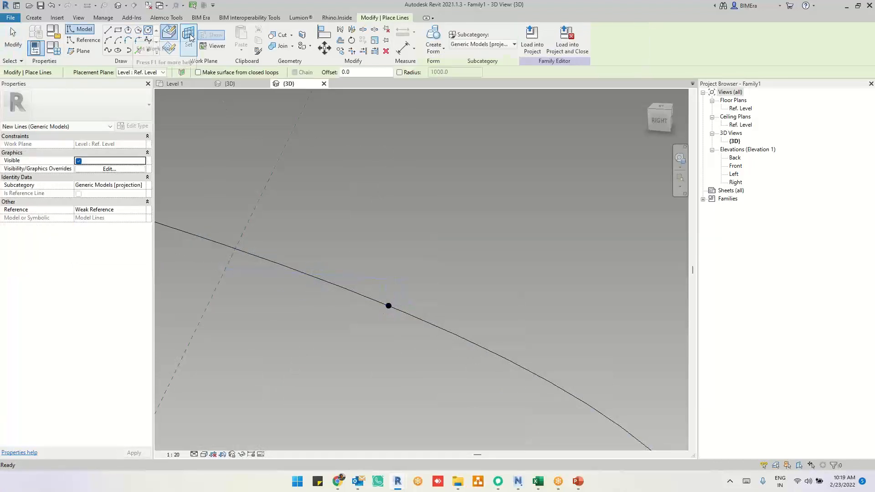
click(190, 37)
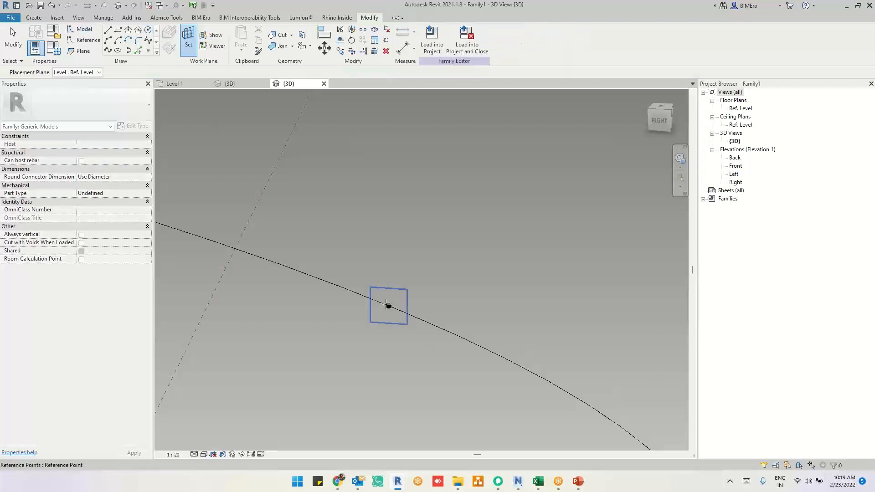
shift+middle_drag(408, 332, 374, 310)
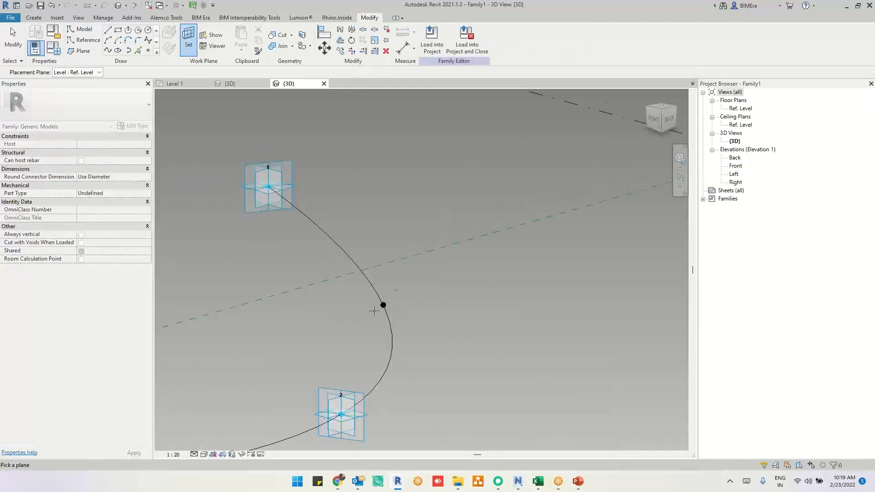
click(386, 309)
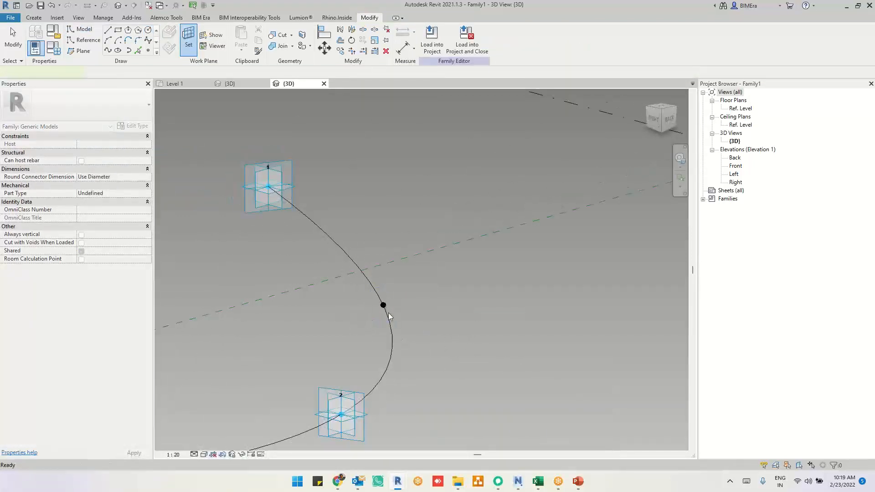
scroll(381, 313, up, 3)
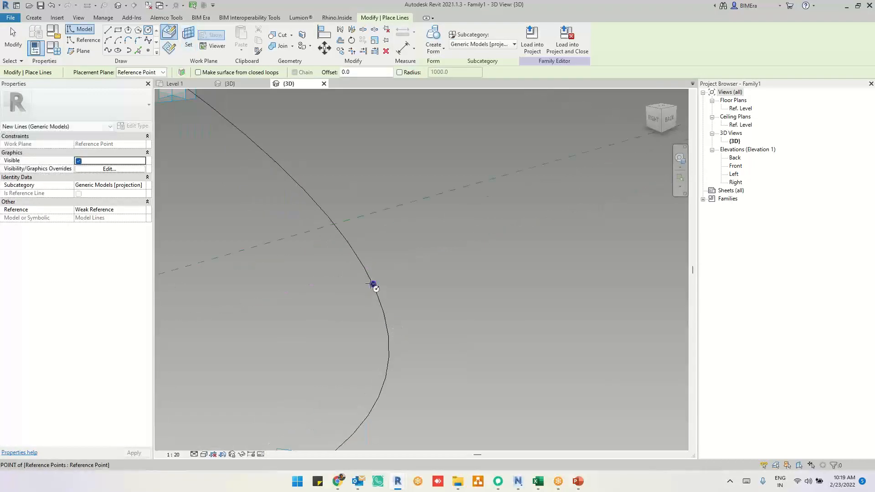
click(382, 292)
mouse_move(414, 311)
shift+middle_down()
mouse_move(438, 309)
mouse_move(412, 313)
mouse_move(384, 296)
mouse_move(390, 303)
mouse_move(393, 290)
shift+middle_up()
key(Escape)
key(Escape)
Set the radius of the circle around the reference point to 30 mm
click(391, 298)
click(379, 286)
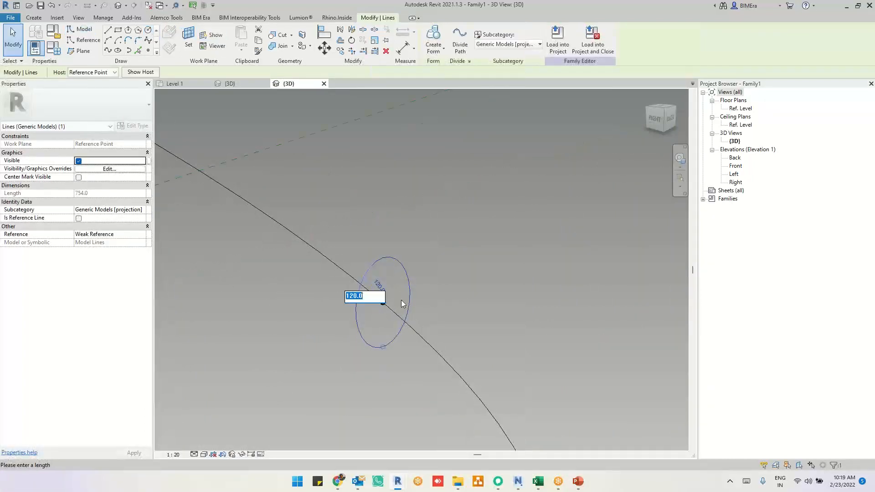
text(30)
key(Return)
Try to create a form from the circle and the spline selected together
shift+middle_drag(445, 241, 432, 323)
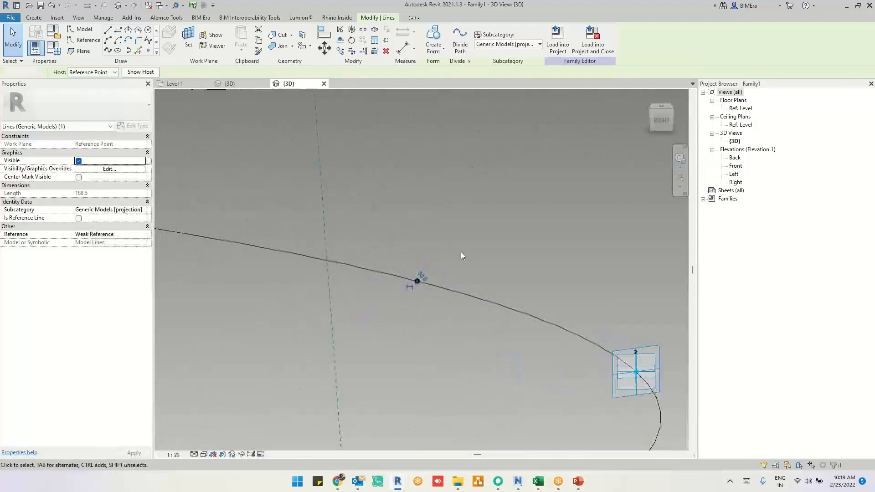
click(461, 252)
shift+middle_drag(413, 292, 406, 224)
click(476, 252)
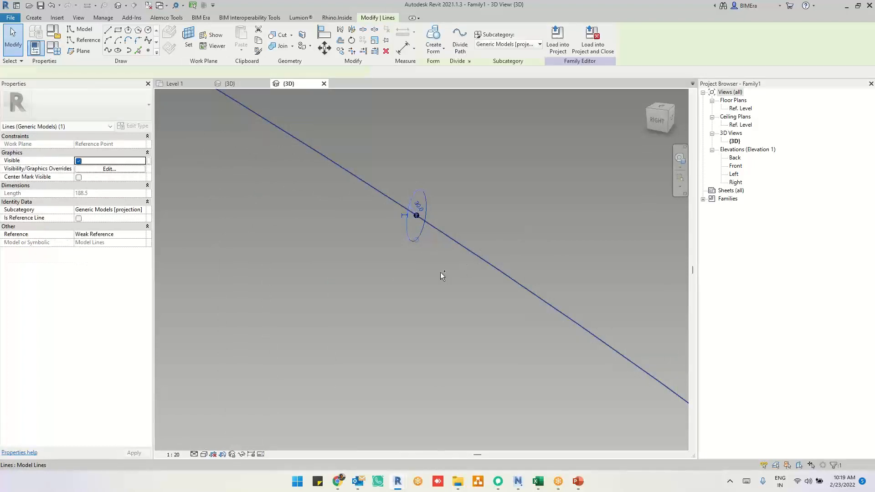
ctrl+click(438, 232)
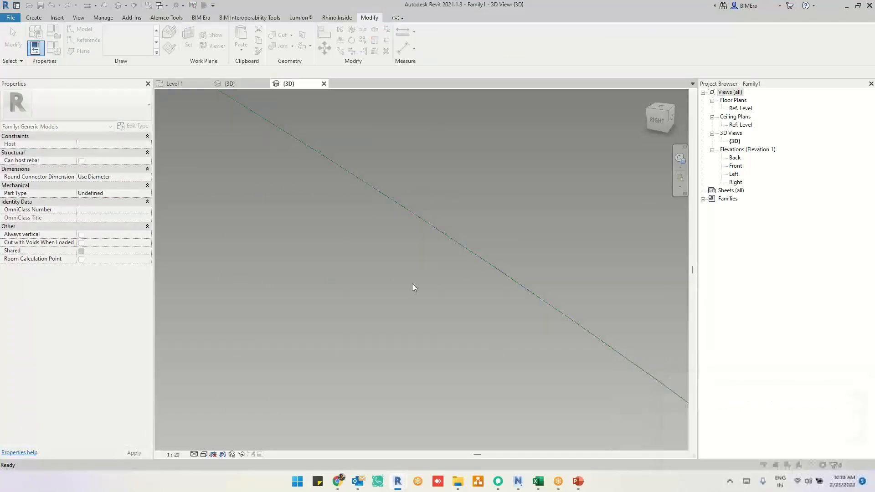
key(Escape)
Delete the circle around the reference point, keeping the point and the spline
scroll(389, 246, down, 7)
shift+middle_drag(437, 231, 378, 225)
drag(381, 229, 437, 270)
shift+middle_drag(466, 275, 355, 248)
key(Escape)
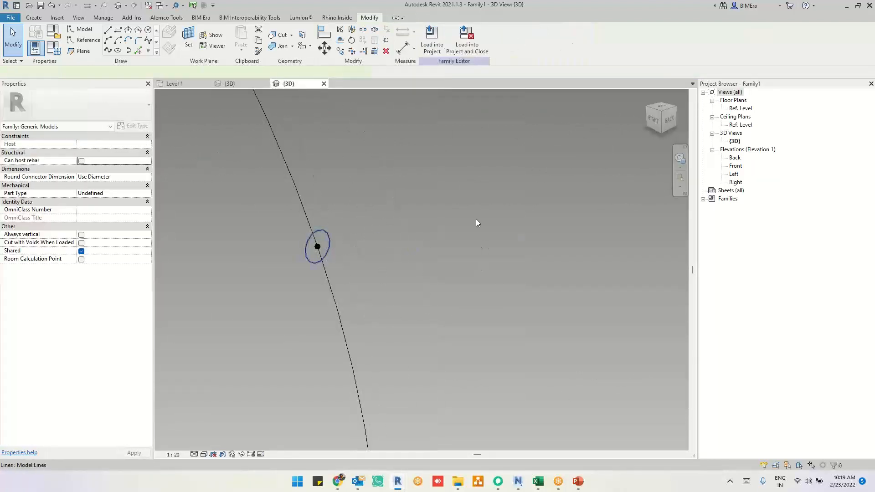
click(337, 241)
key(Escape)
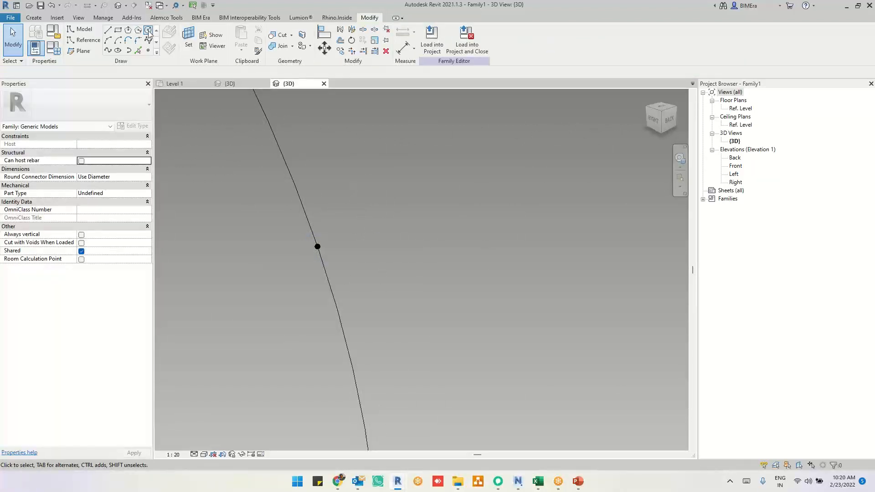
Set the work plane to the reference point's plane perpendicular to the spline, ready for drawing a circle
scroll(333, 259, up, 2)
middle_drag(296, 296, 366, 285)
shift+middle_drag(320, 249, 358, 296)
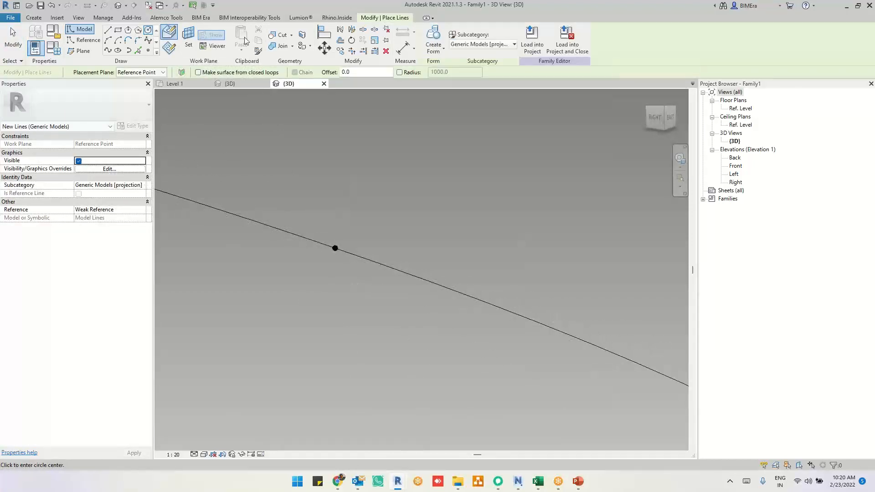
click(188, 41)
scroll(350, 264, up, 3)
key(Tab)
click(316, 224)
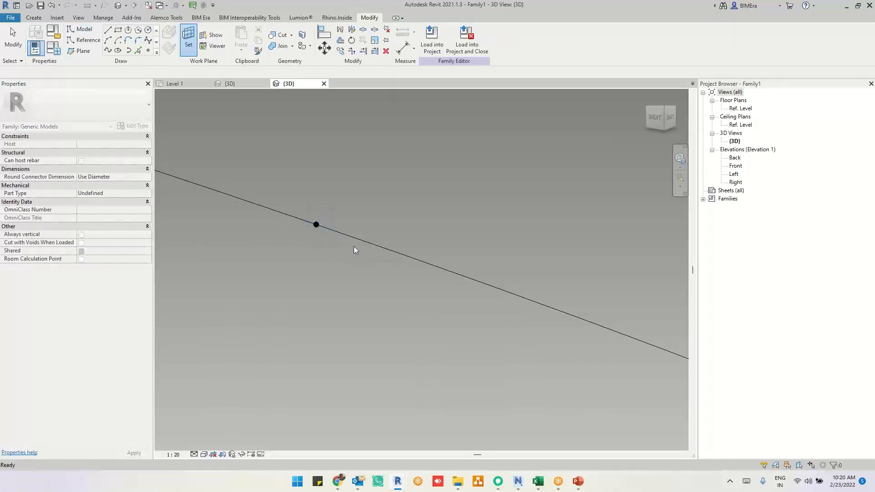
Draw a circle of 100 mm radius centred on the reference point
key(l)
key(i)
shift+middle_drag(371, 258, 314, 242)
click(315, 231)
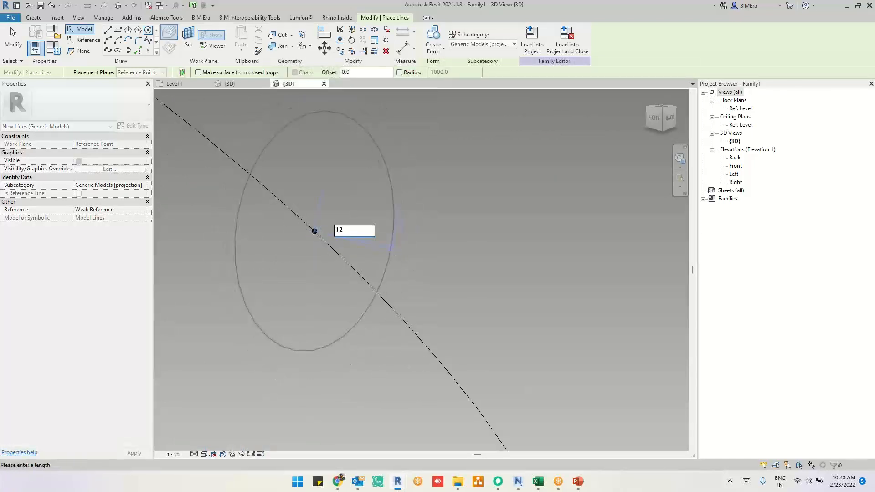
key(Return)
scroll(466, 253, down, 6)
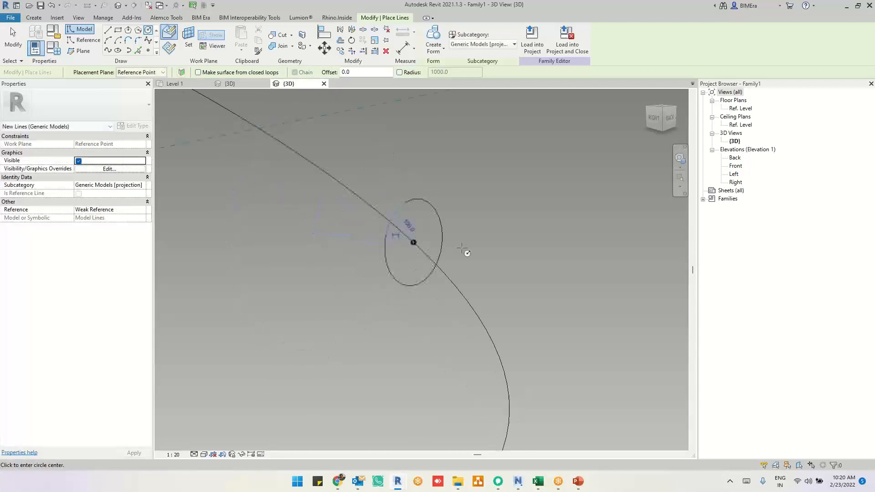
Try to create a form from the 100 mm radius circle and the spline selected together
key(Escape)
scroll(476, 254, down, 3)
shift+middle_drag(443, 284, 480, 315)
ctrl+click(513, 270)
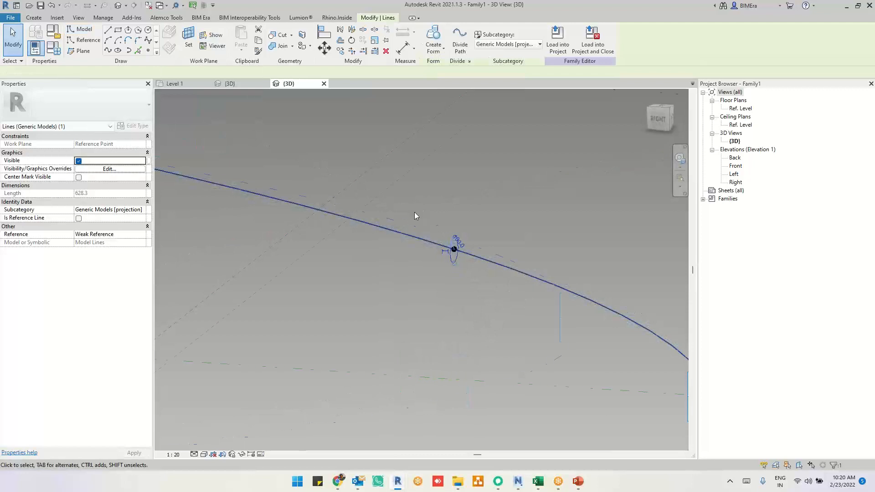
scroll(415, 212, down, 4)
shift+middle_drag(409, 230, 408, 74)
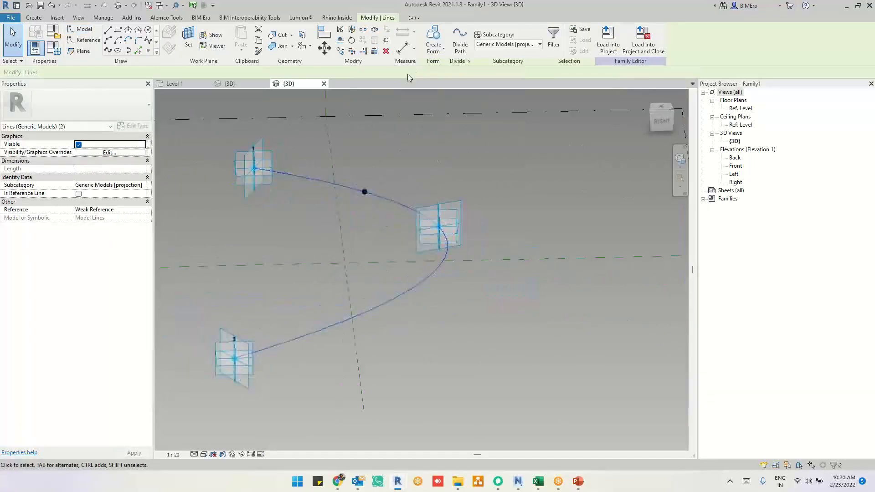
click(429, 43)
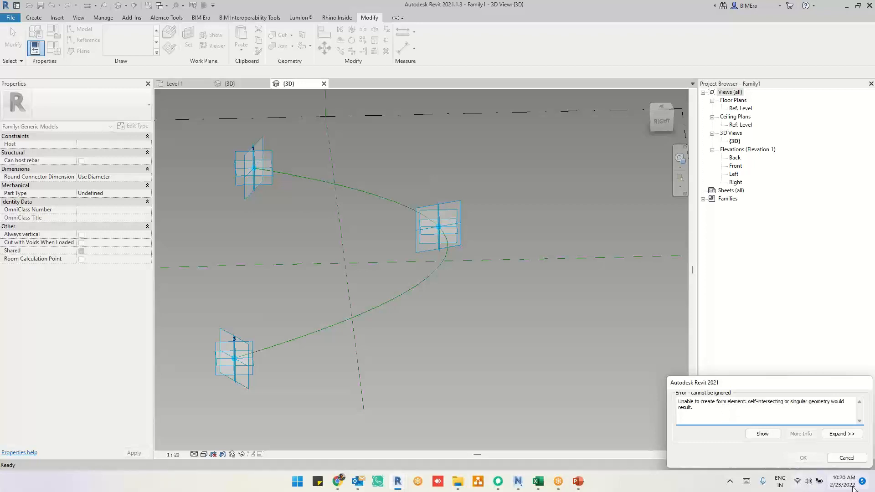
click(852, 459)
Move adaptive point 2 to reshape the spline into a gentler curve
shift+middle_drag(442, 254, 483, 416)
scroll(453, 233, down, 2)
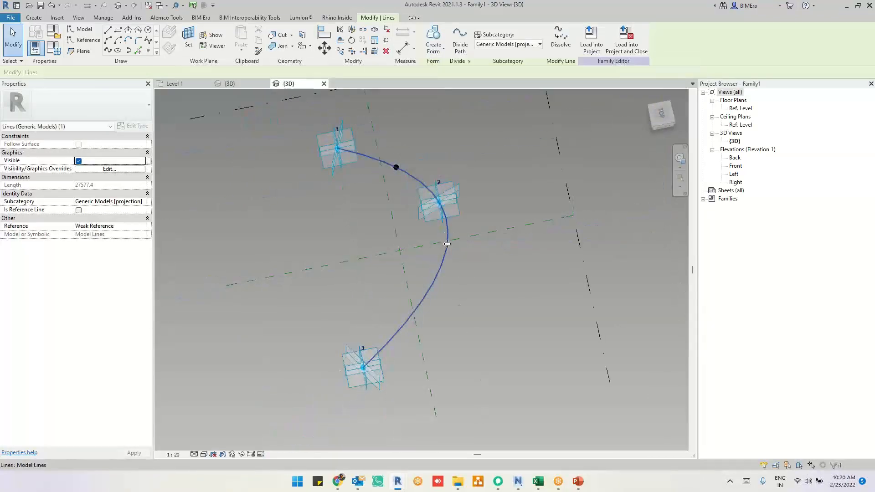
shift+middle_drag(501, 286, 474, 246)
click(444, 200)
shift+middle_drag(459, 279, 446, 205)
drag(441, 226, 411, 235)
click(433, 171)
shift+middle_drag(433, 171, 371, 151)
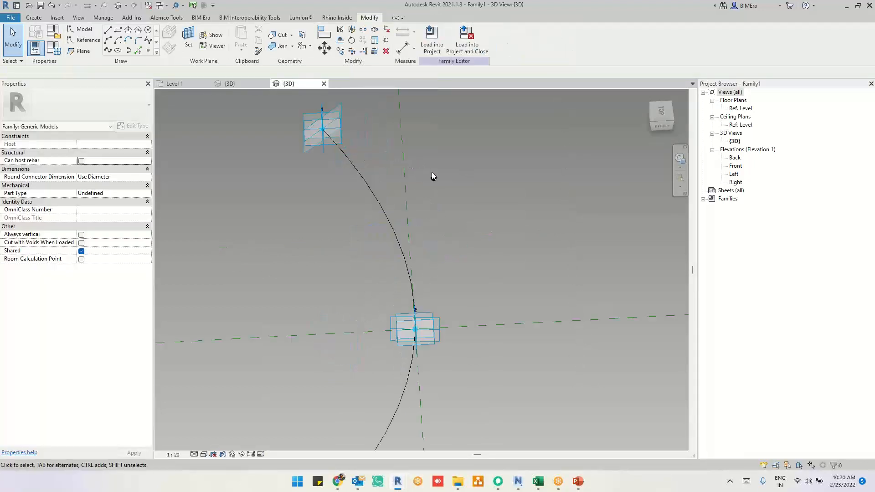
Delete the detached reference point together with its circle, keeping the spline and the three adaptive points
drag(452, 211, 451, 203)
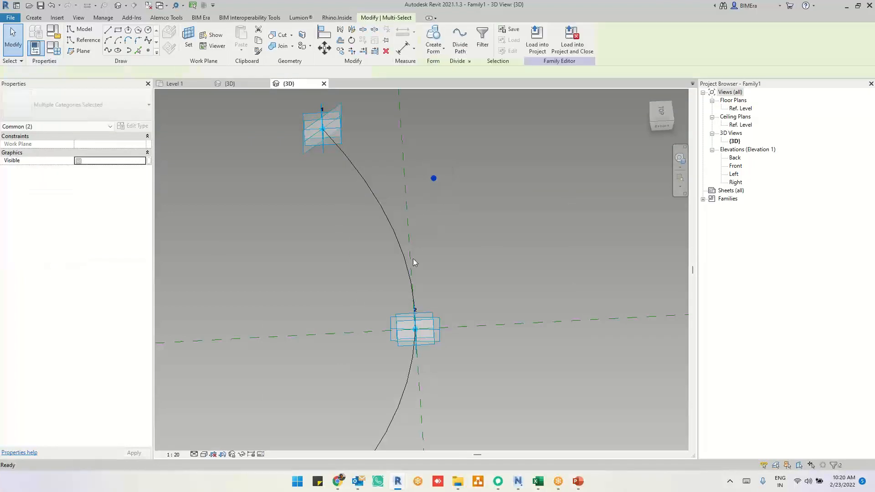
shift+middle_drag(408, 242, 459, 228)
shift+drag(459, 228, 407, 218)
click(407, 219)
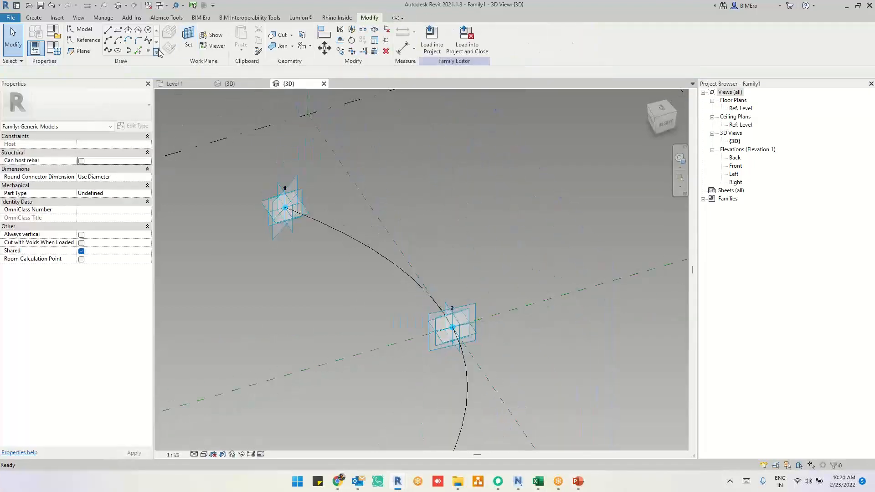
Try to place a reference point on the spline with Placement Point (2) as the placement plane
click(148, 50)
scroll(249, 106, up, 2)
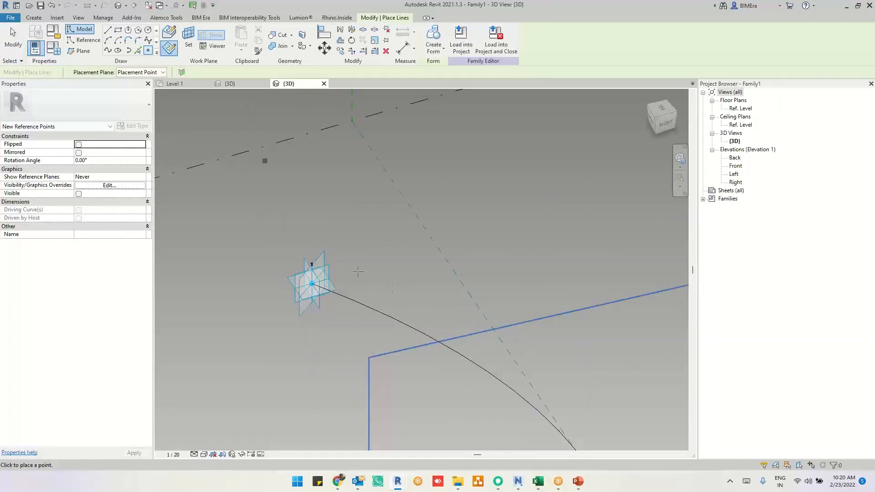
scroll(294, 234, down, 5)
scroll(434, 380, up, 6)
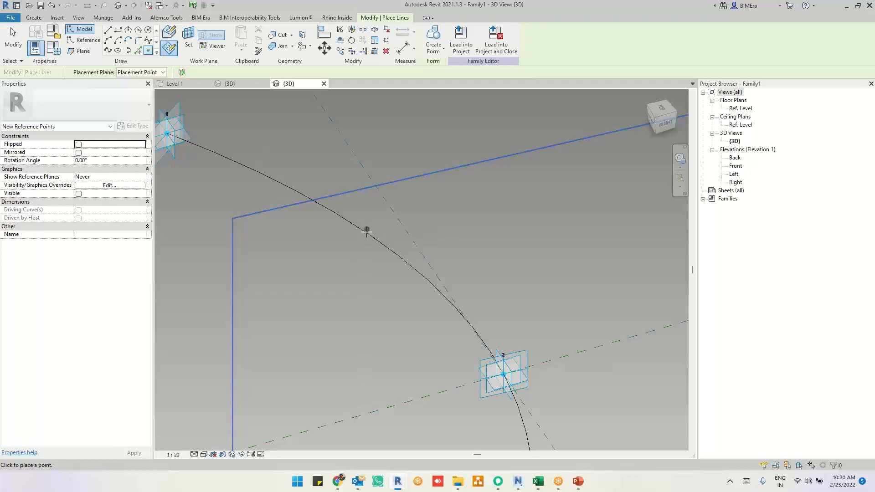
click(189, 47)
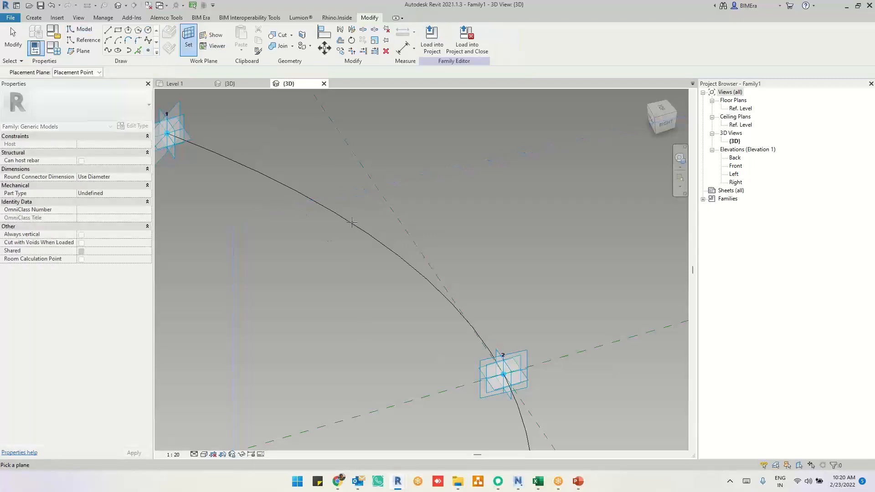
click(76, 72)
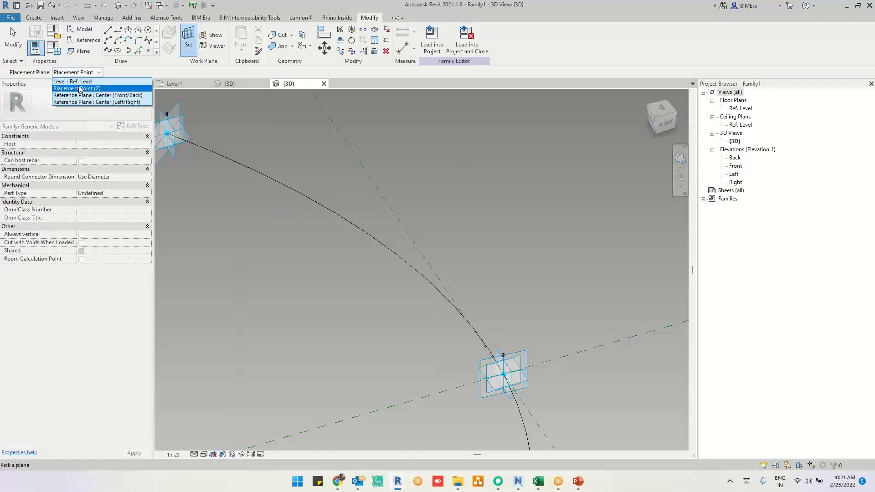
click(79, 89)
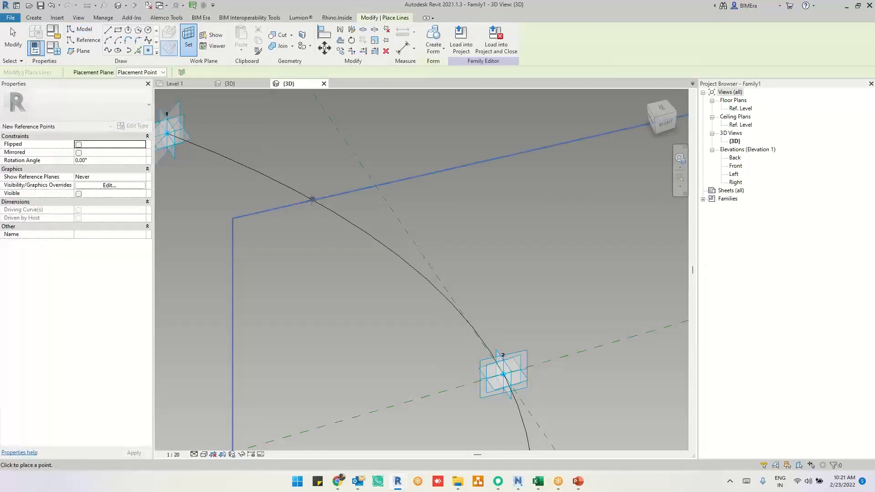
scroll(281, 187, up, 4)
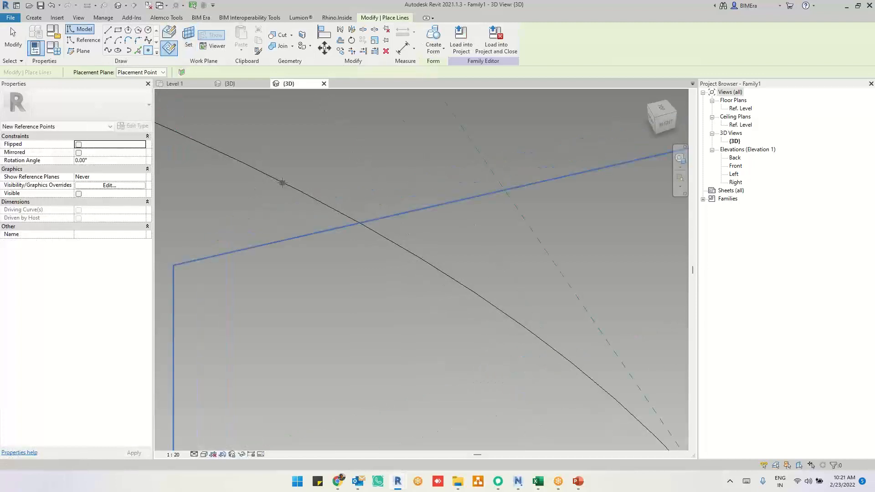
scroll(285, 182, down, 4)
shift+middle_drag(342, 200, 281, 181)
middle_drag(381, 234, 385, 239)
key(Escape)
key(Escape)
mouse_move(350, 287)
shift+middle_down()
mouse_move(367, 266)
mouse_move(342, 289)
mouse_move(335, 281)
shift+middle_up()
click(366, 261)
click(335, 286)
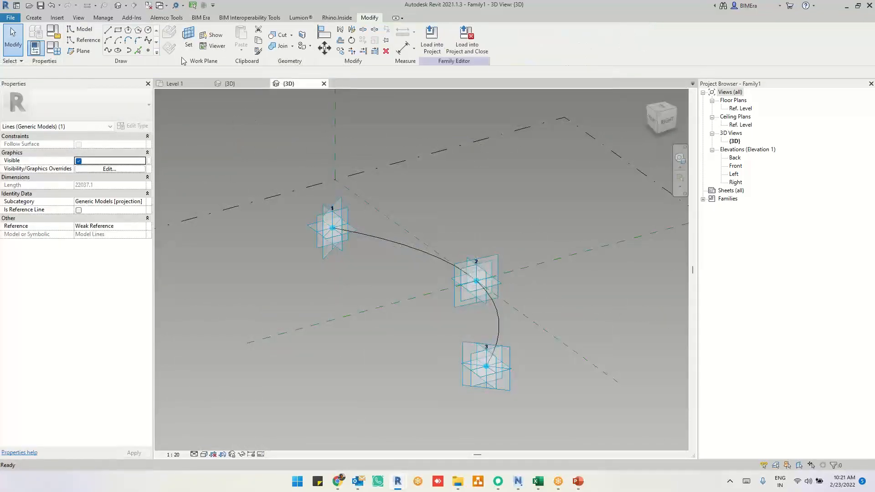
key(l)
key(i)
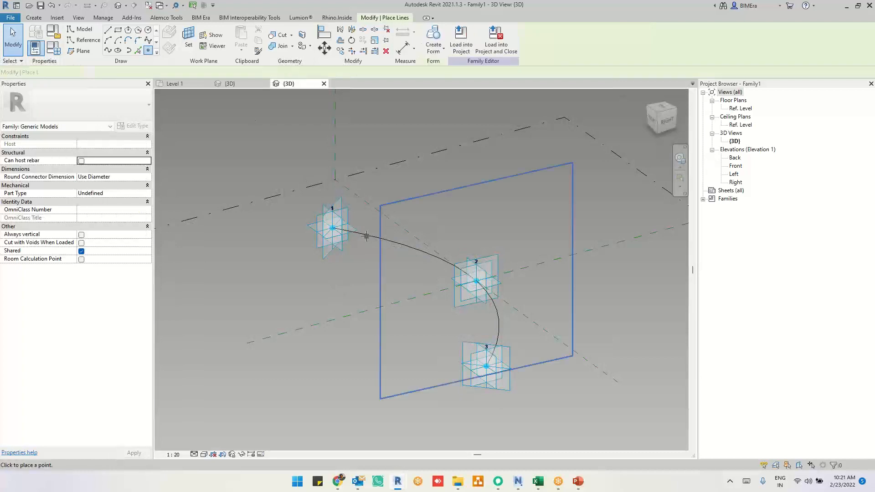
scroll(302, 222, down, 3)
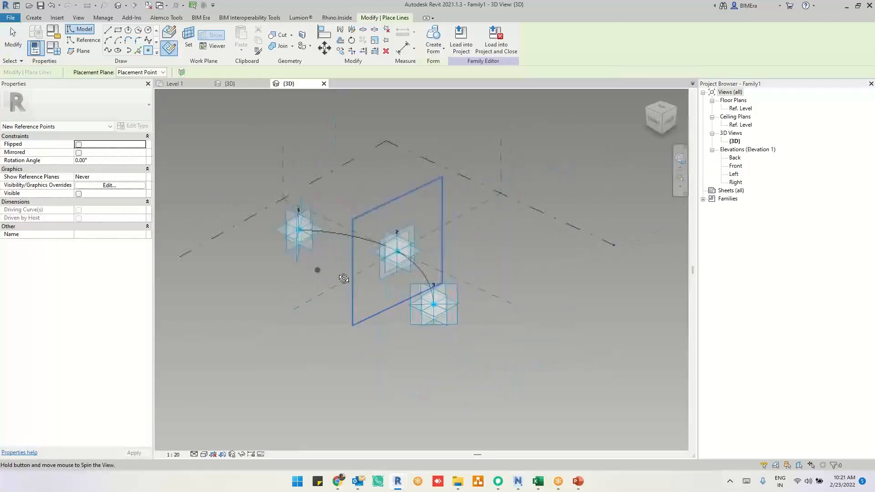
scroll(332, 244, up, 4)
key(Escape)
Place a reference point on the spline between adaptive points 1 and 2, closer to point 1
click(323, 221)
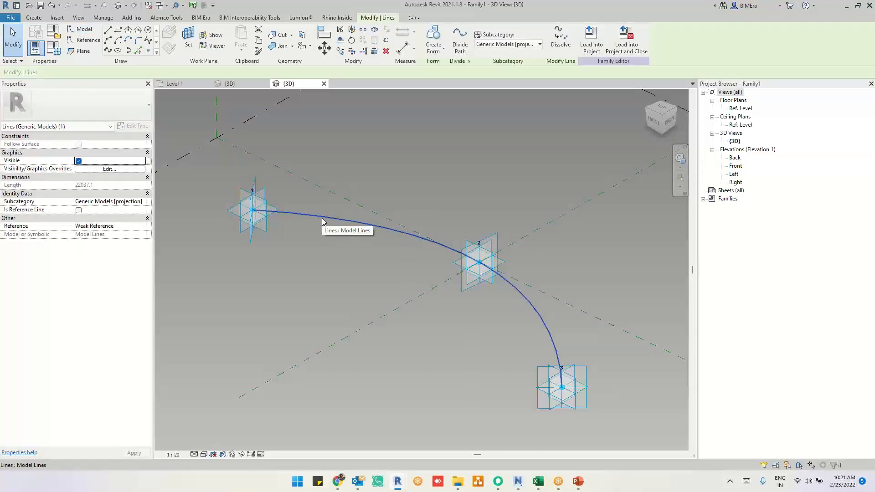
click(275, 169)
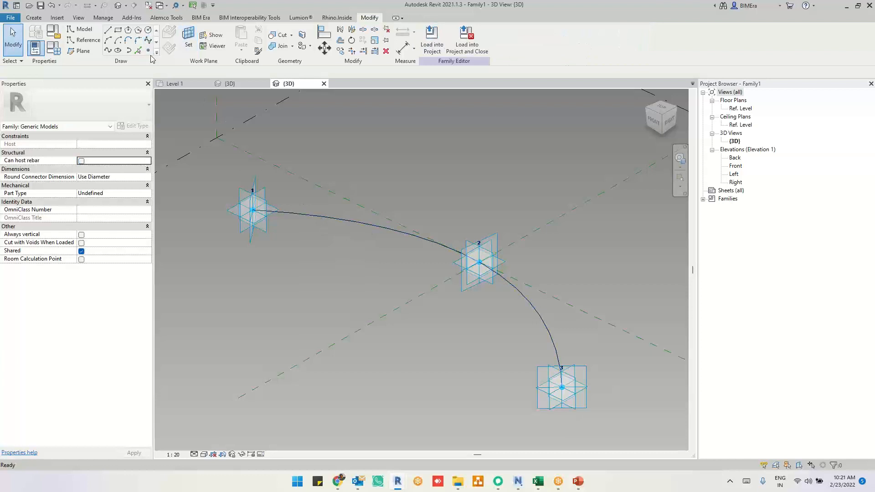
click(148, 51)
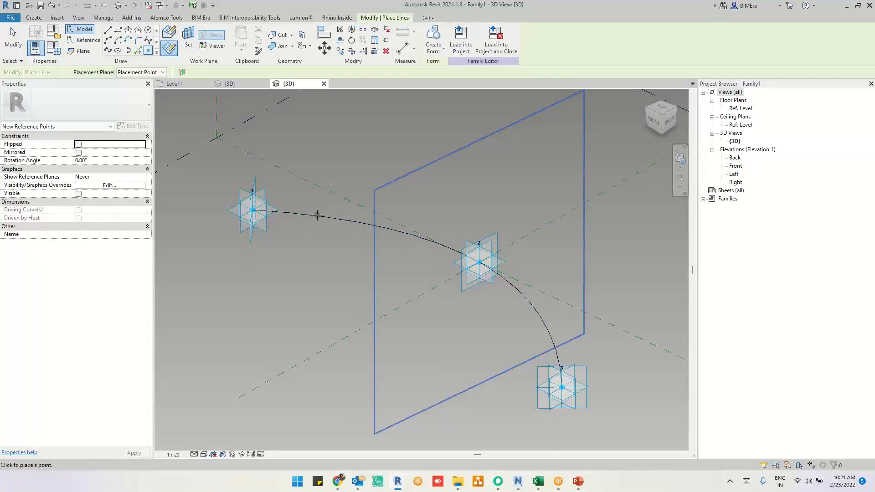
scroll(279, 216, up, 5)
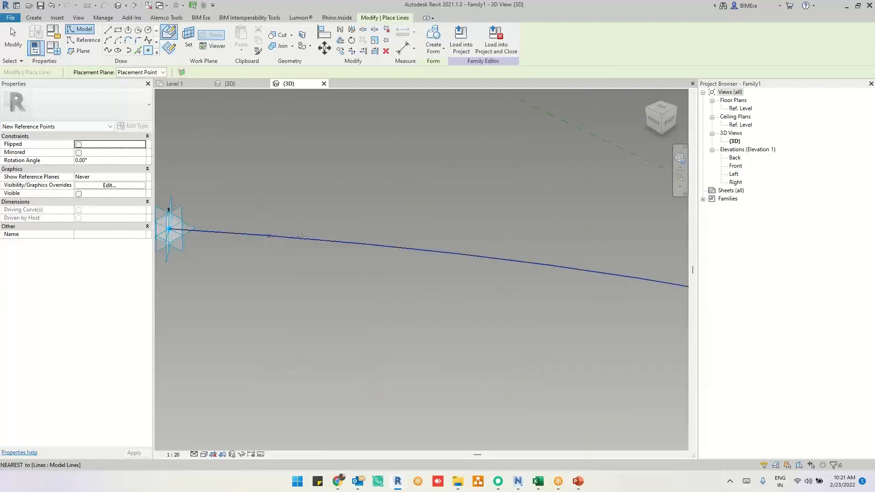
scroll(302, 235, up, 3)
click(324, 242)
scroll(361, 207, down, 4)
shift+middle_drag(474, 273, 357, 218)
key(Escape)
key(Escape)
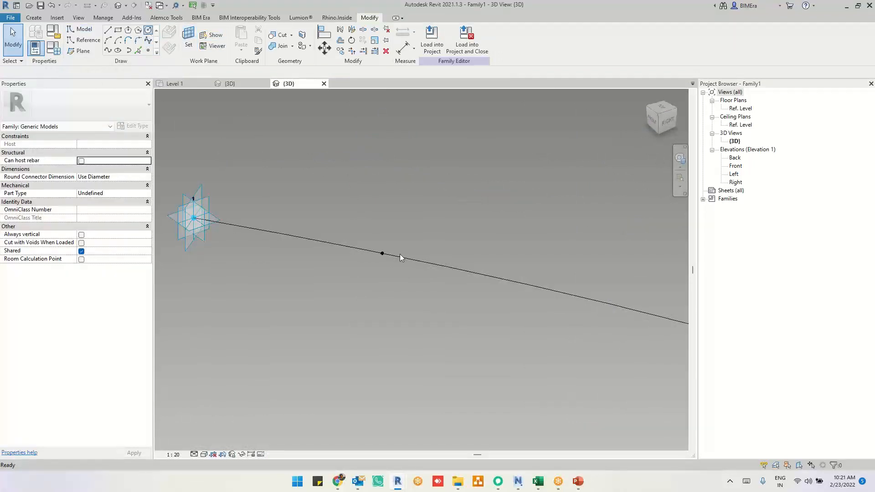
Set the new reference point's plane as the work plane for the circle
key(l)
key(i)
shift+middle_drag(417, 291, 541, 270)
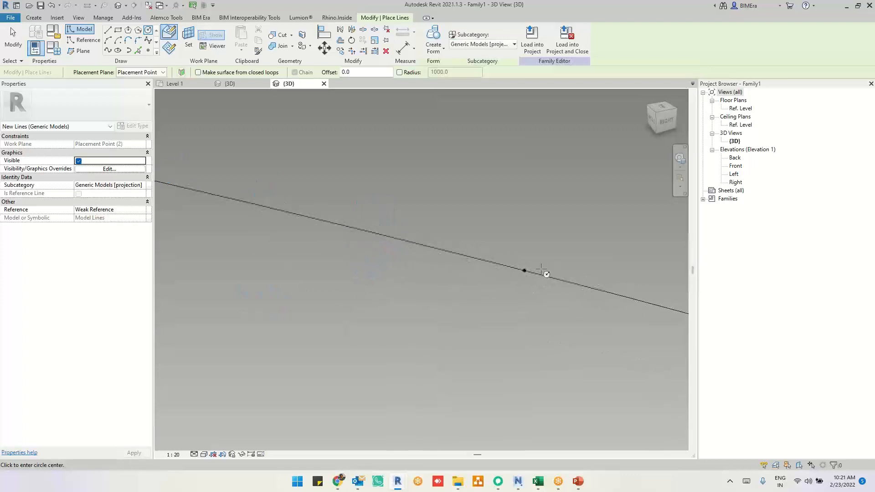
click(188, 39)
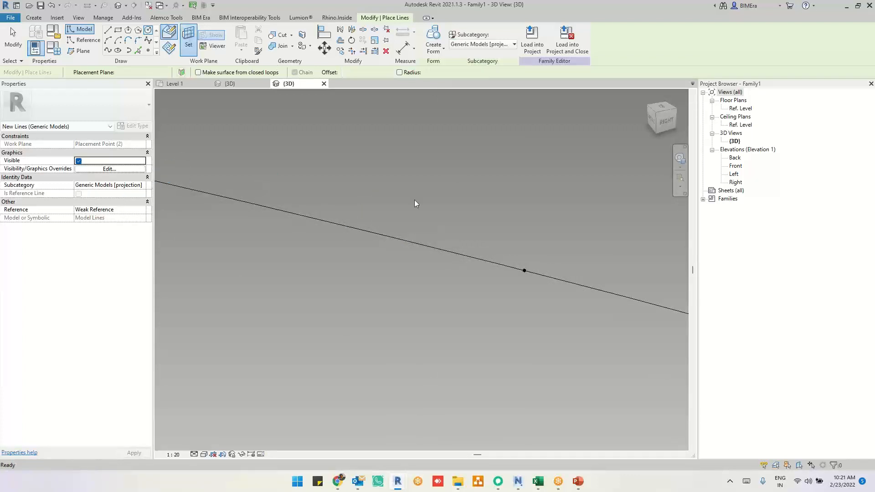
click(524, 270)
Draw a small circle centred on the new reference point, around the spline
key(l)
key(i)
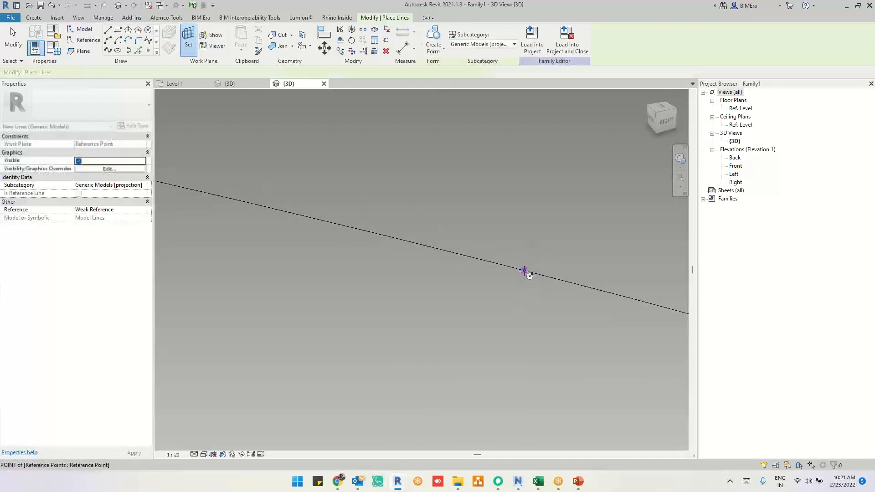
click(525, 270)
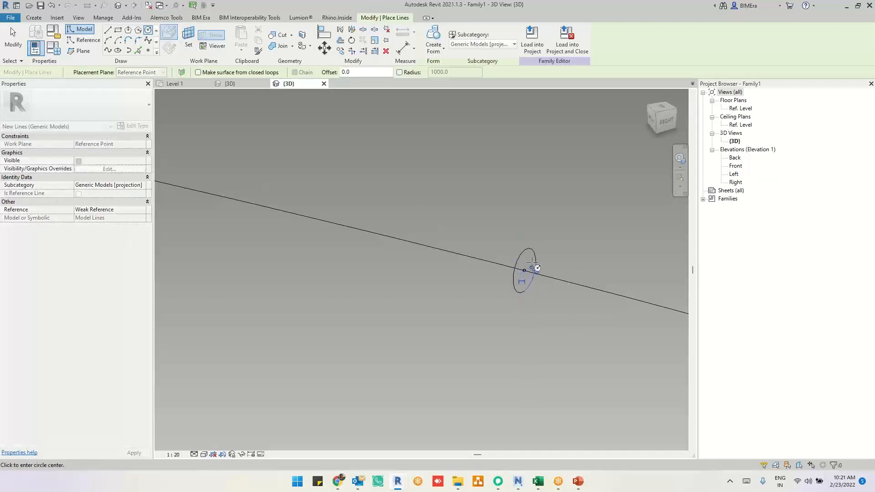
key(Escape)
key(Escape)
Create a solid form from the circle and the spline so the profile sweeps along the whole curve
scroll(441, 243, down, 2)
click(447, 251)
ctrl+click(494, 252)
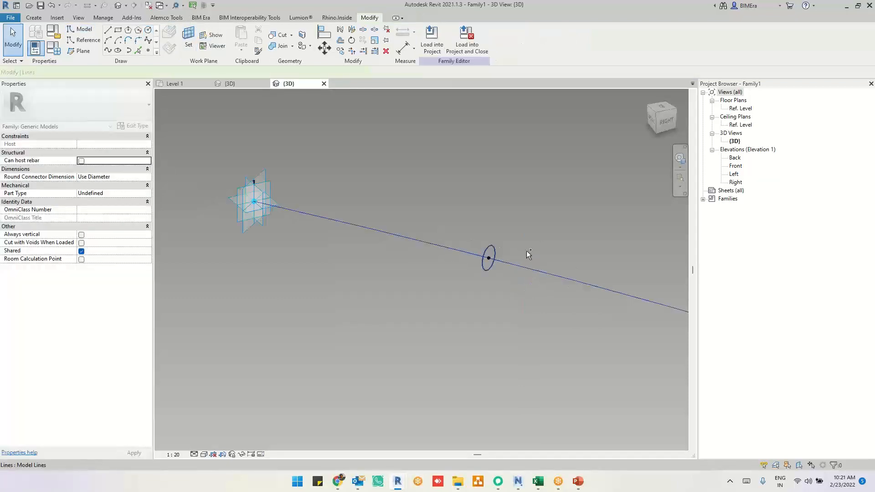
click(429, 39)
scroll(318, 245, down, 5)
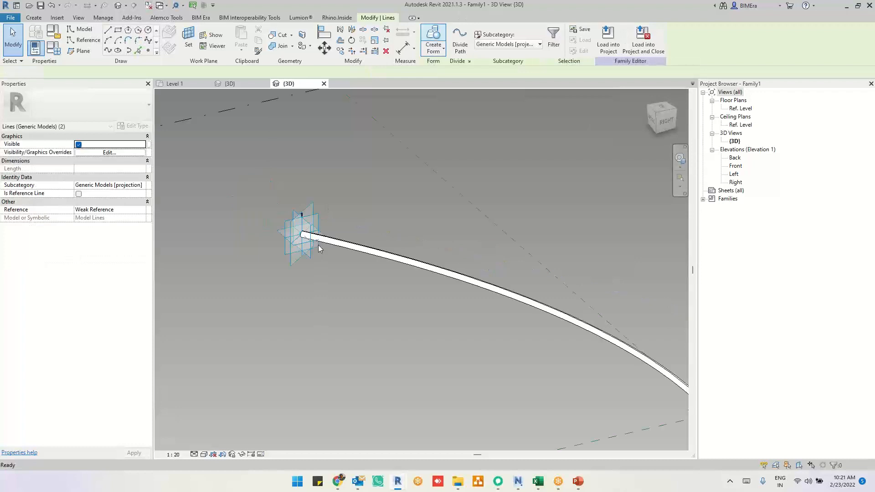
scroll(318, 245, down, 2)
scroll(488, 199, down, 2)
middle_drag(537, 287, 435, 240)
shift+middle_drag(417, 304, 470, 292)
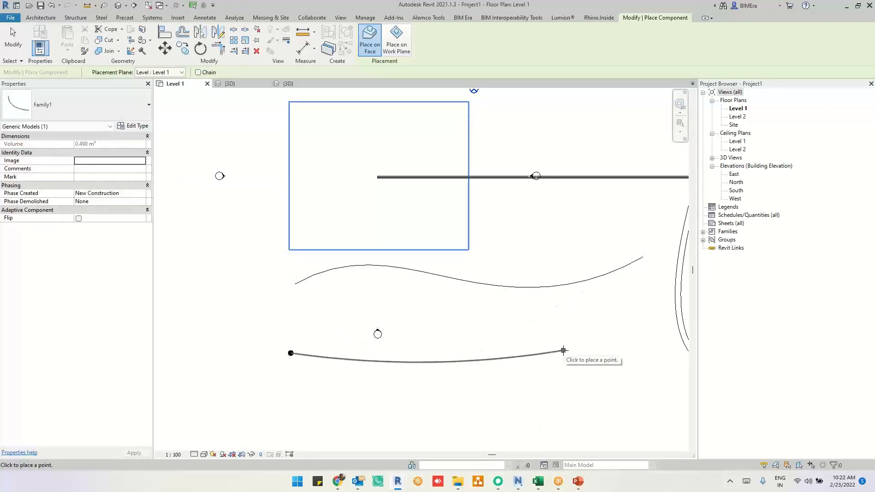
Finish placing the Family1 adaptive component in the Level 1 plan and select the placed instance
key(Escape)
key(Escape)
click(470, 361)
middle_drag(575, 367, 420, 381)
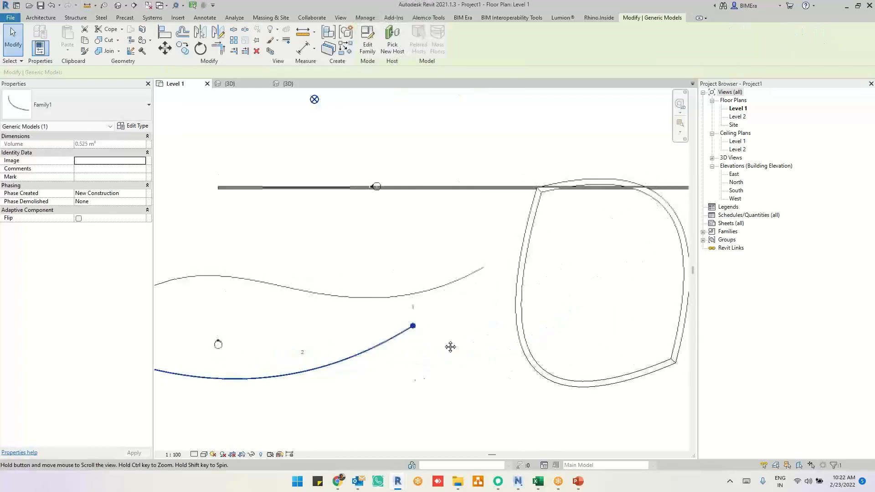
Switch to Dynamo, select Family1:Family1 in the Family Types node and reconnect its output to the familyType input of AdaptiveFamilytwoPointsbyCurve
key(alt+Tab)
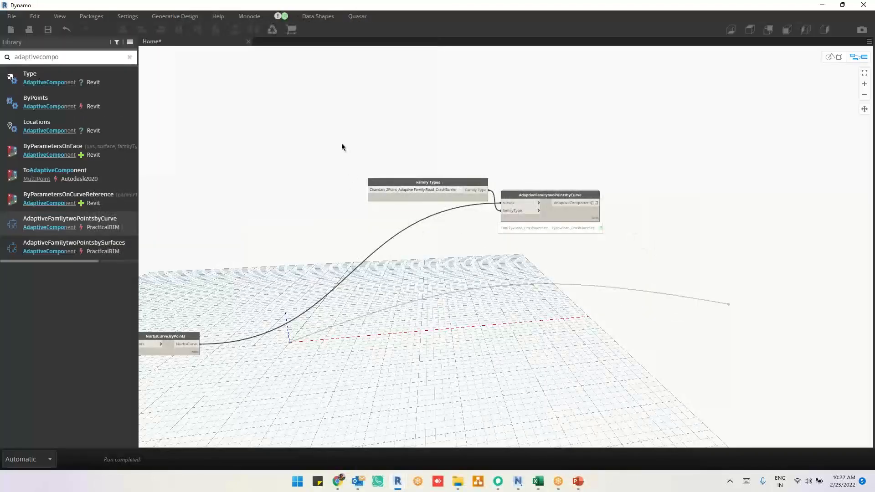
scroll(344, 151, up, 5)
click(529, 256)
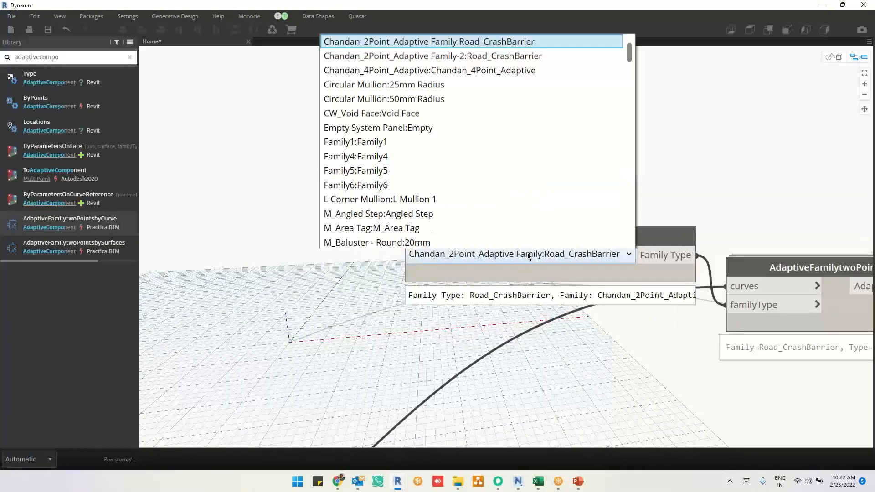
scroll(378, 183, down, 1)
click(374, 73)
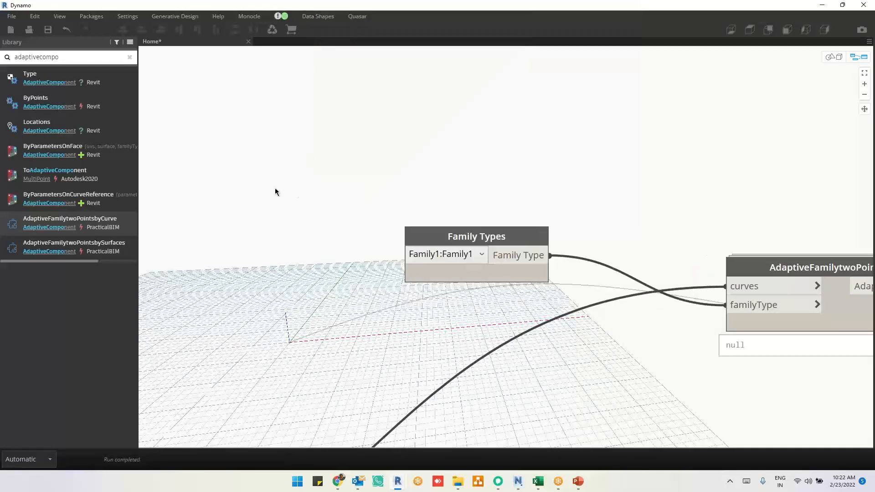
scroll(275, 189, down, 4)
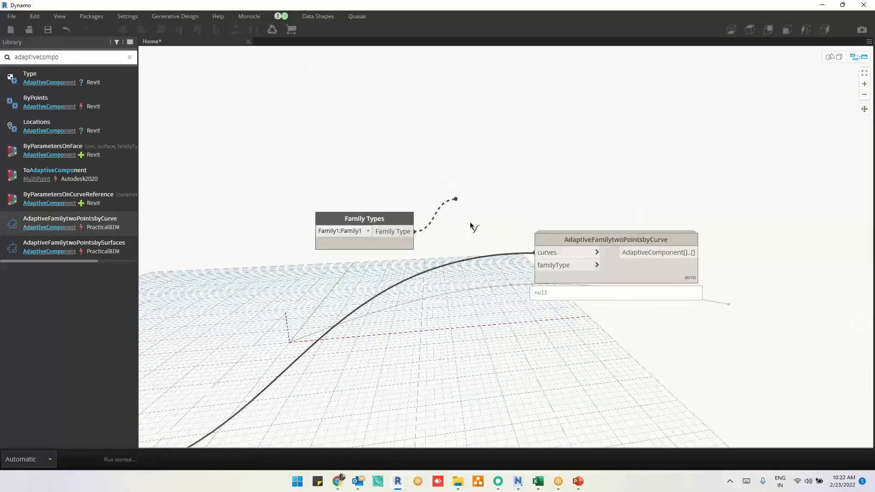
scroll(471, 219, up, 3)
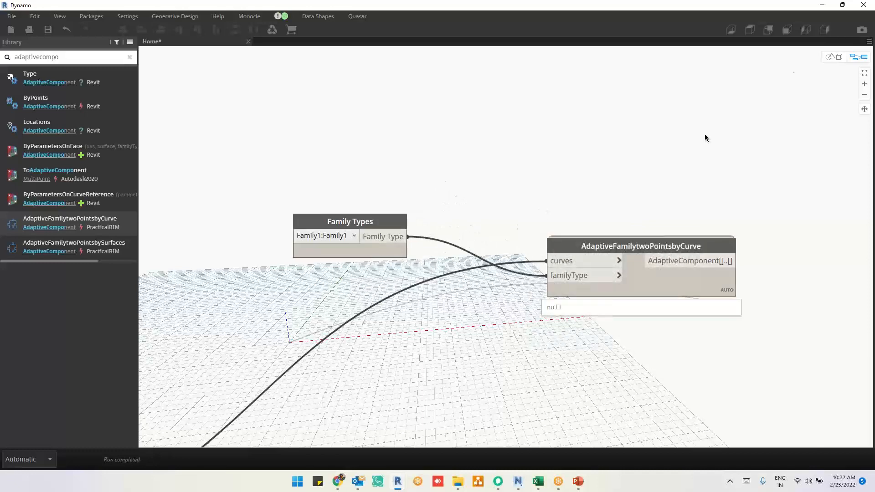
Examine the NurbsCurve and family type connections and the output of the AdaptiveFamilytwoPointsbyCurve node
scroll(505, 190, down, 4)
scroll(336, 344, up, 5)
mouse_move(324, 299)
click(354, 314)
scroll(666, 251, down, 1)
middle_drag(666, 251, 444, 386)
scroll(638, 258, up, 4)
middle_drag(638, 258, 481, 331)
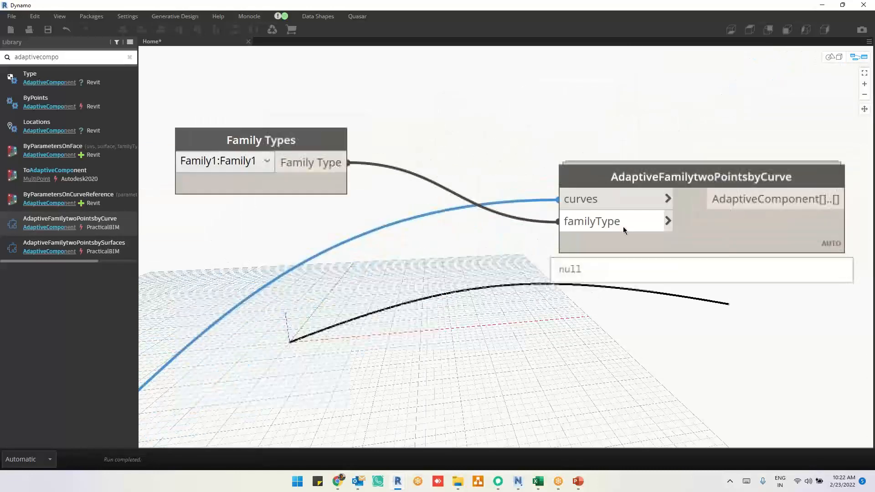
Switch to Revit and check the Level 1 plan and the project's 3D view for the placed component, inspecting the Family1 instance
click(821, 6)
middle_drag(401, 378, 591, 295)
click(444, 301)
middle_drag(452, 322, 514, 251)
middle_drag(412, 349, 404, 350)
scroll(583, 331, down, 2)
middle_drag(593, 335, 419, 355)
click(426, 357)
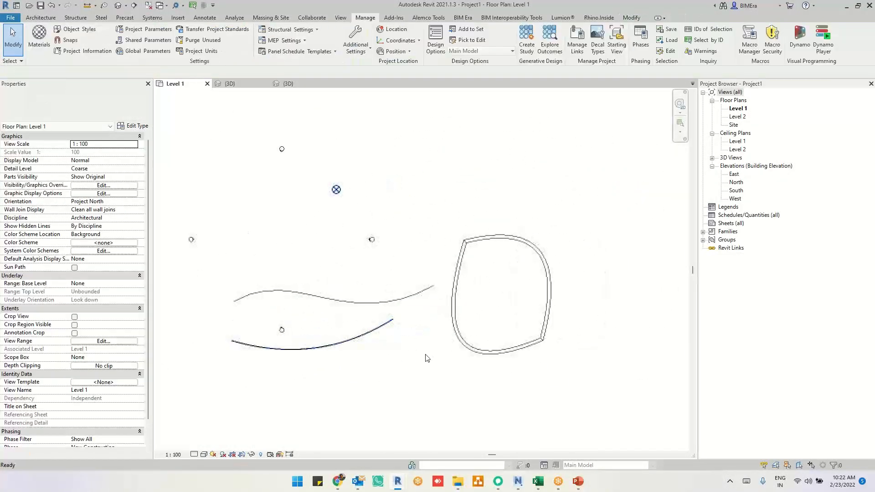
click(245, 85)
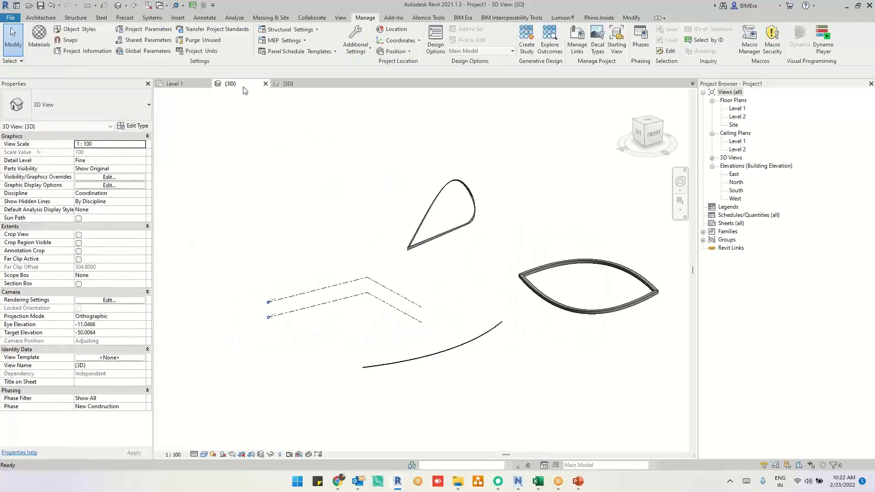
click(447, 355)
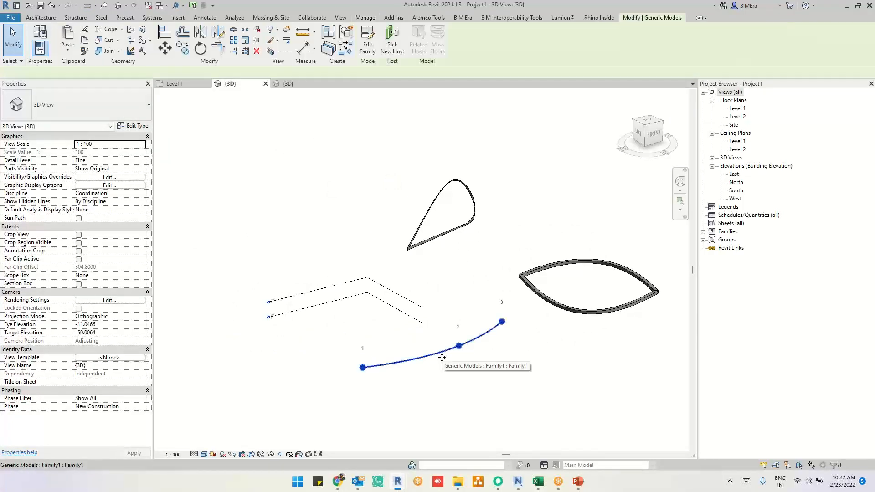
Save the family as Family1 in Documents with a maximum of 1 backup, load it into the project and close the family
click(293, 83)
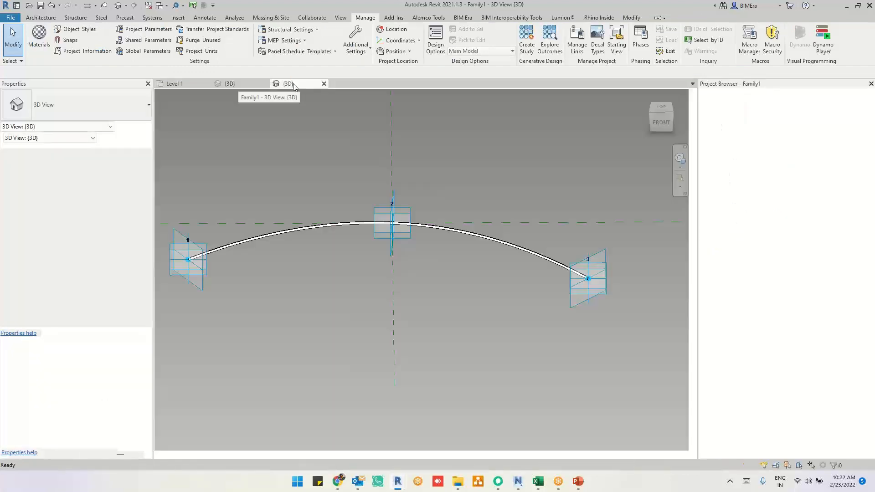
click(467, 41)
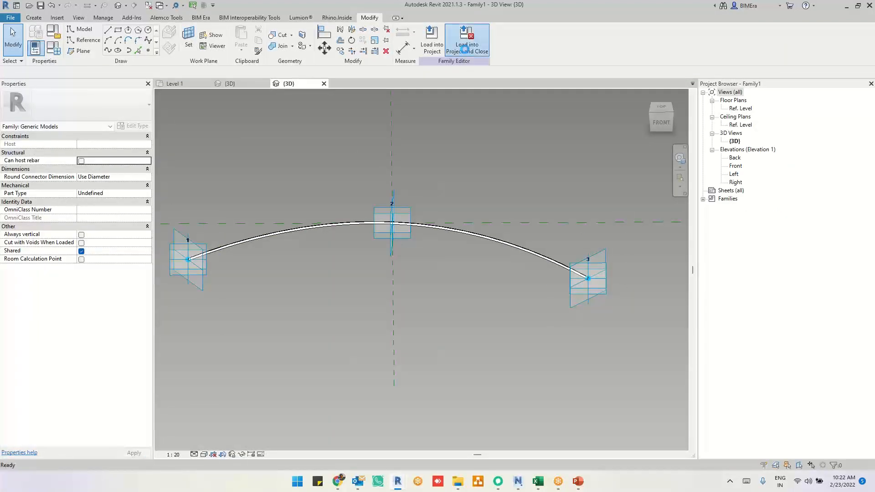
click(421, 240)
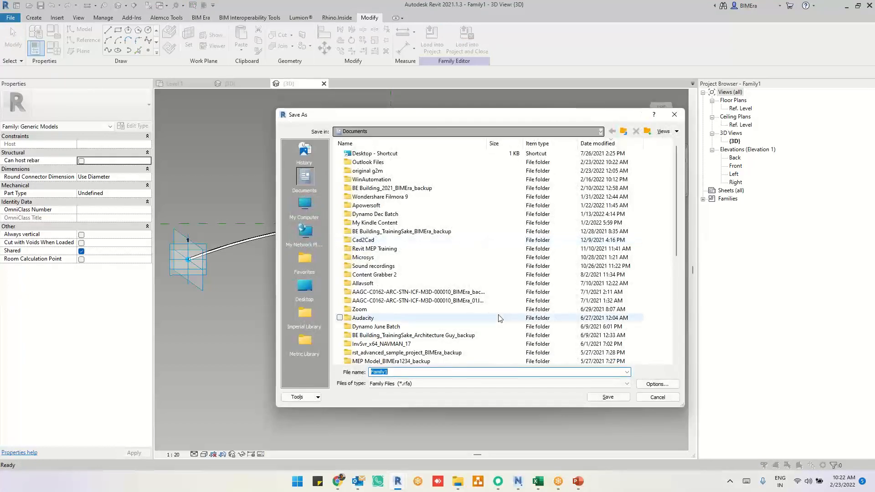
click(656, 384)
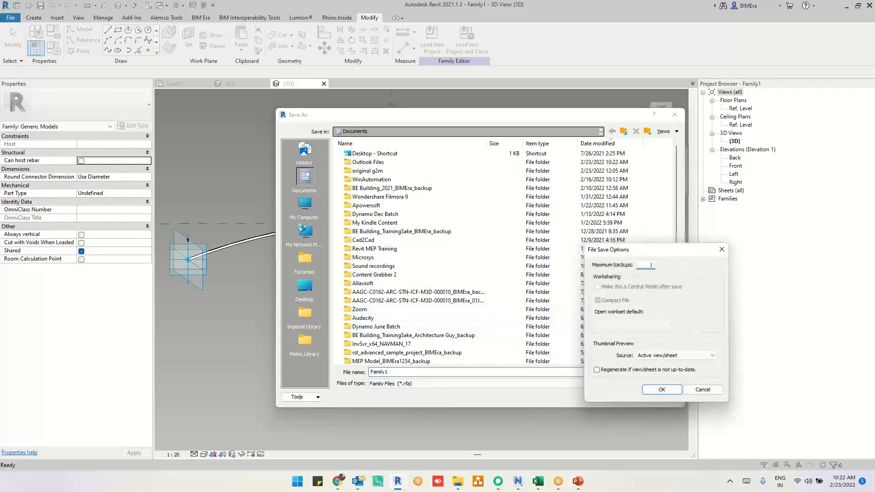
click(652, 391)
click(609, 400)
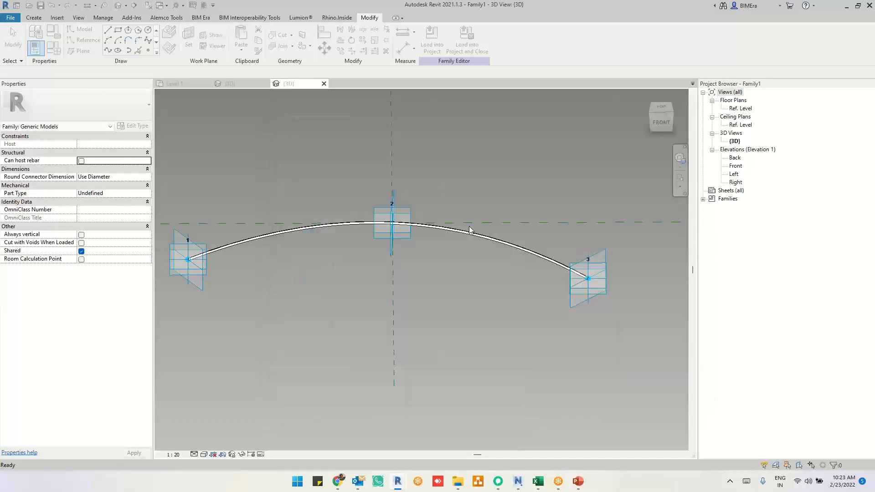
click(473, 47)
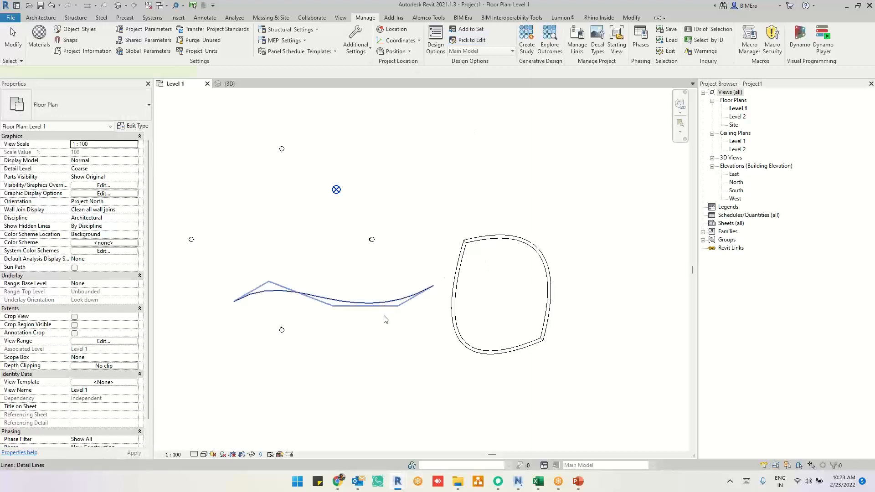
Switch to Dynamo and disconnect the Family Types node from the familyType input of AdaptiveFamilytwoPointsbyCurve
click(384, 319)
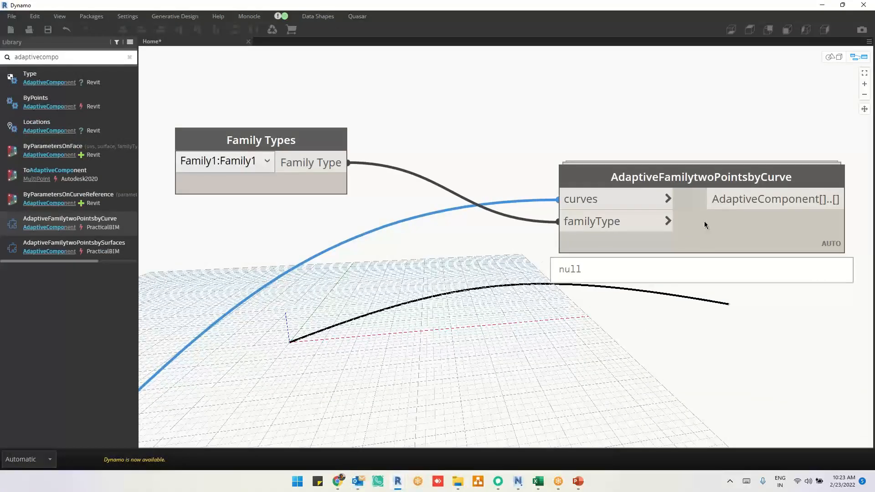
click(705, 222)
click(578, 221)
click(560, 220)
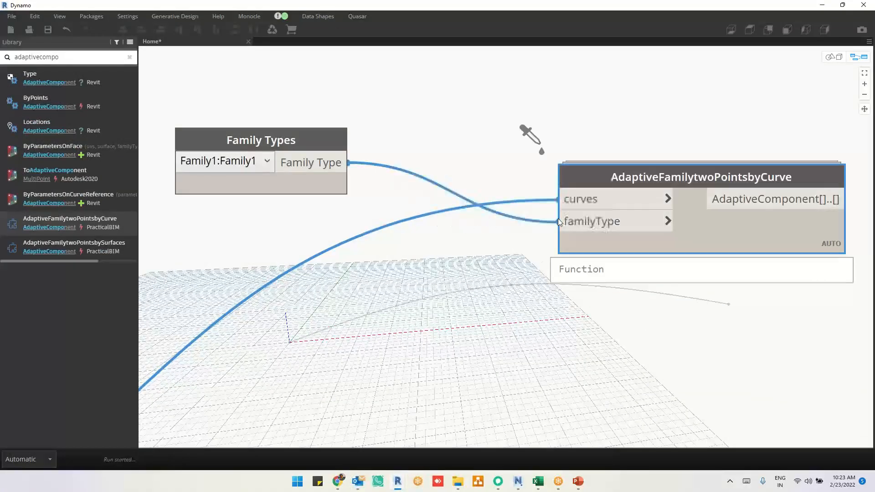
click(559, 222)
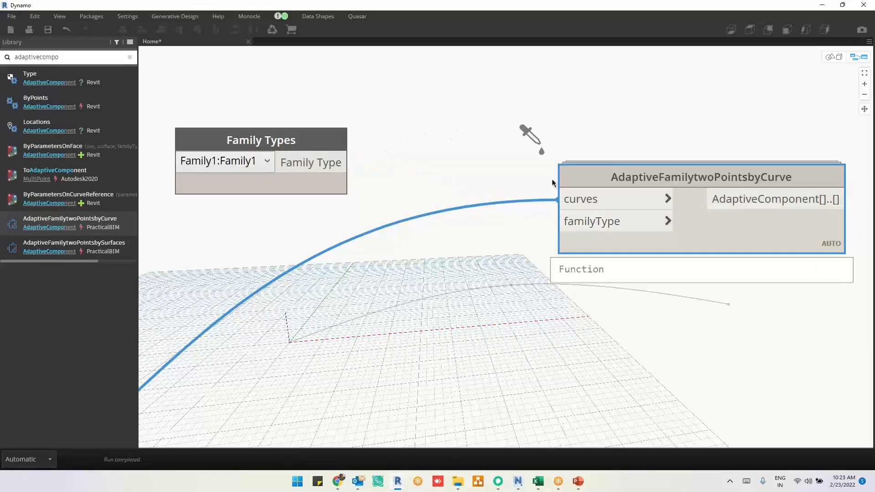
Move the Family Types node nearer to NurbsCurve.ByPoints and connect its output to the familyType input of AdaptiveFamilytwoPointsbyCurve
scroll(552, 184, down, 6)
scroll(690, 214, up, 5)
drag(741, 160, 433, 351)
middle_drag(675, 309, 775, 249)
drag(781, 64, 432, 217)
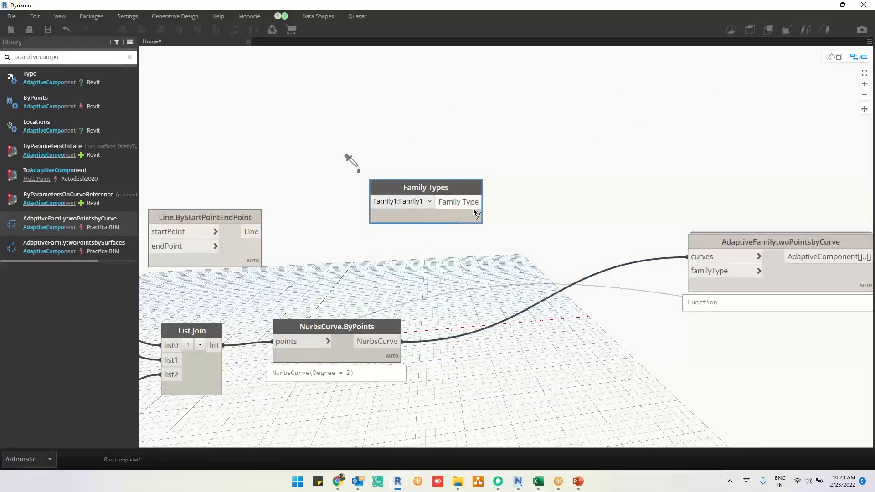
click(712, 275)
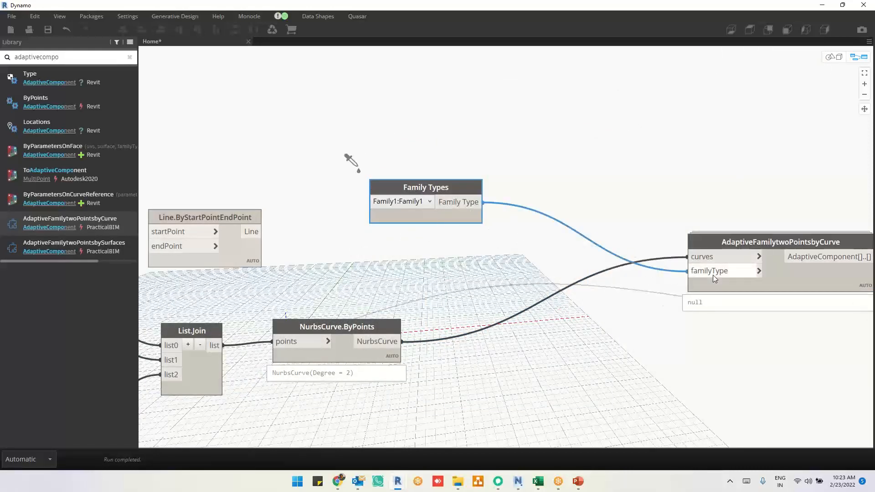
Switch to Revit and check the Level 1 plan for a component placed by the Dynamo graph
middle_drag(662, 199, 393, 227)
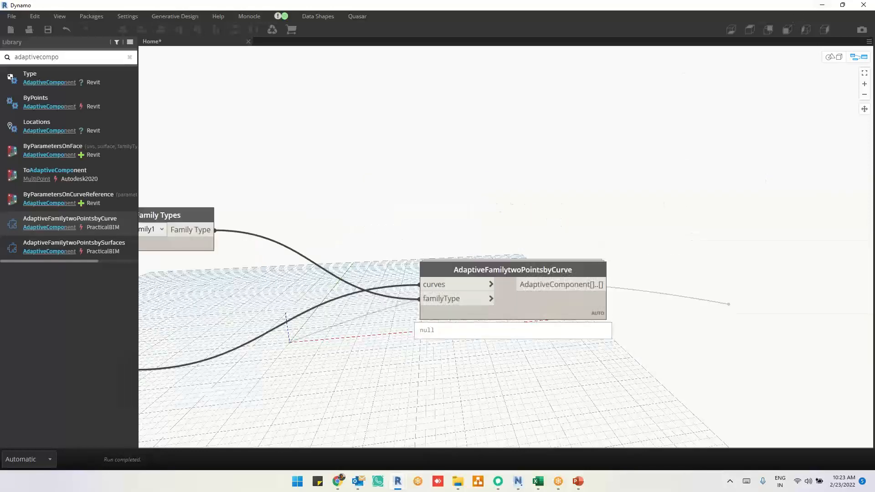
click(823, 5)
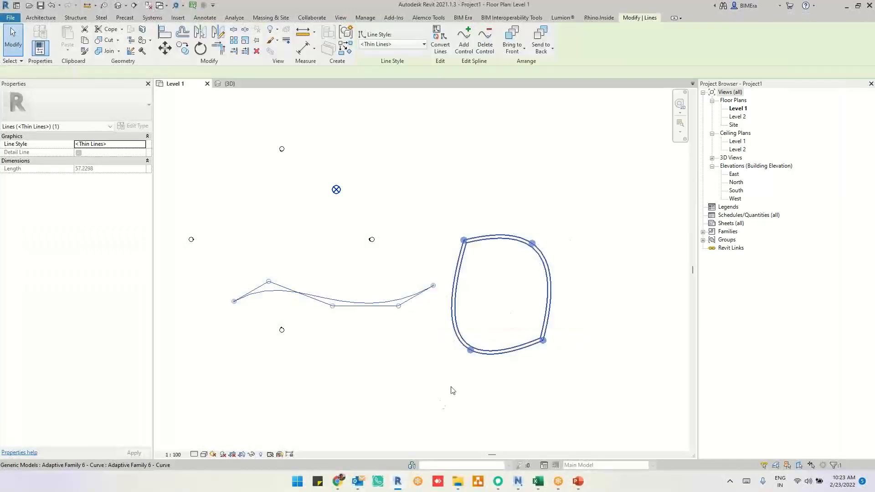
click(447, 337)
middle_drag(447, 377, 447, 389)
click(410, 354)
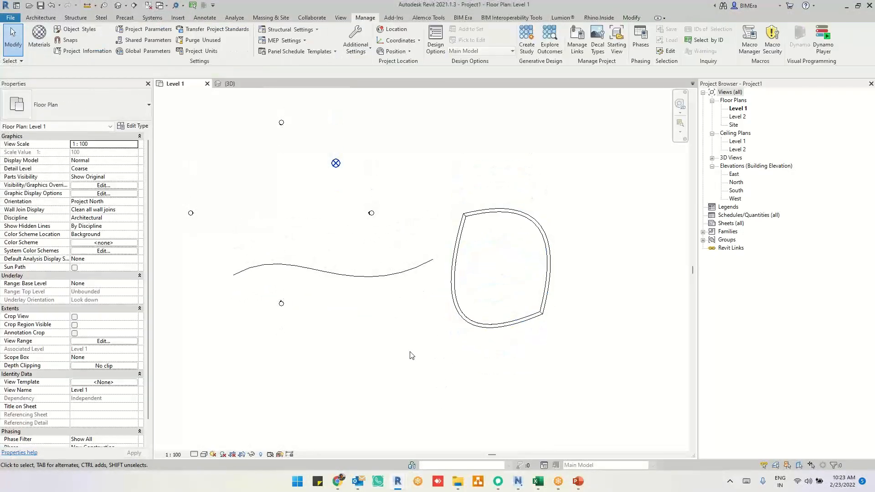
Switch to Dynamo, open the AdaptiveFamilytwoPointsbyCurve custom node, examine its graph from inputs to output and return to the Home workspace
key(alt+Tab)
middle_drag(338, 360, 404, 347)
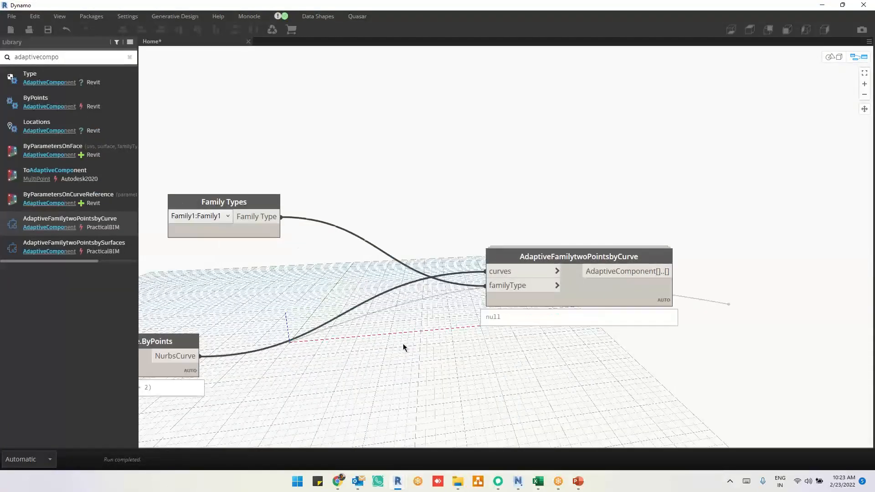
click(542, 294)
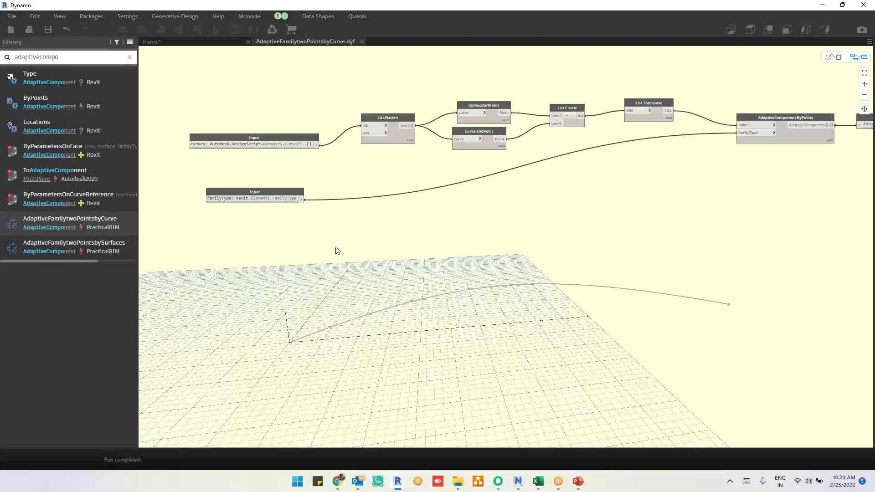
scroll(285, 145, up, 5)
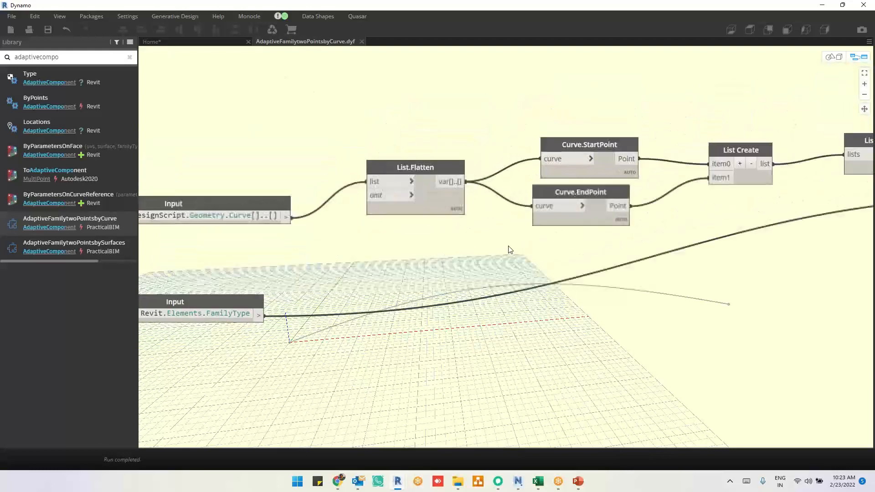
middle_drag(351, 264, 243, 268)
middle_drag(482, 254, 316, 257)
middle_drag(520, 251, 327, 254)
middle_drag(684, 251, 515, 252)
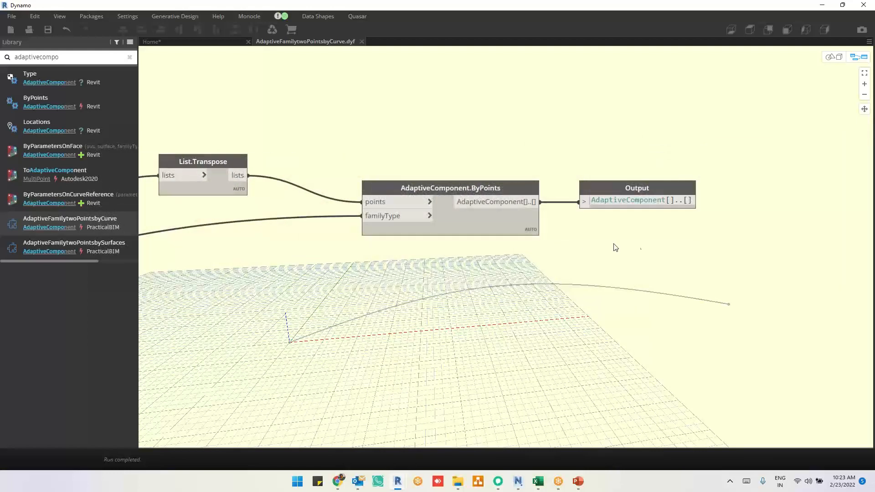
middle_drag(396, 264, 712, 260)
mouse_move(395, 288)
middle_down()
mouse_move(559, 287)
mouse_move(649, 276)
middle_up()
middle_drag(210, 273, 466, 256)
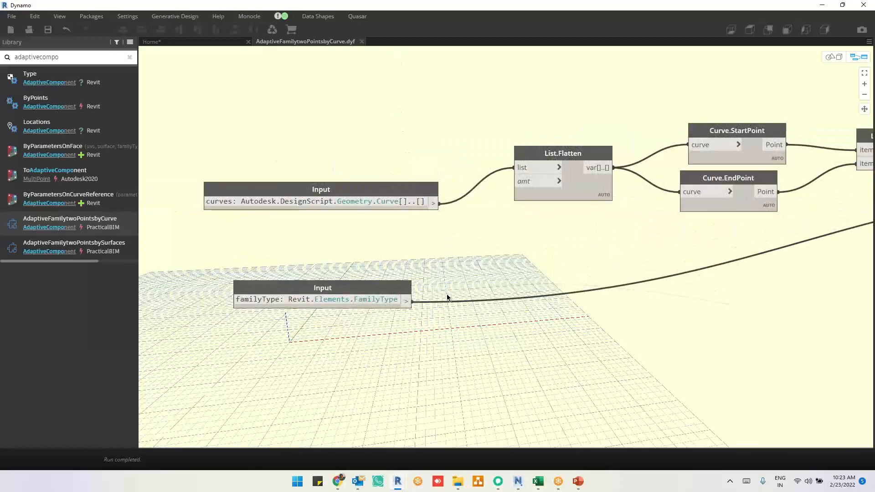
scroll(447, 179, down, 4)
drag(651, 174, 527, 310)
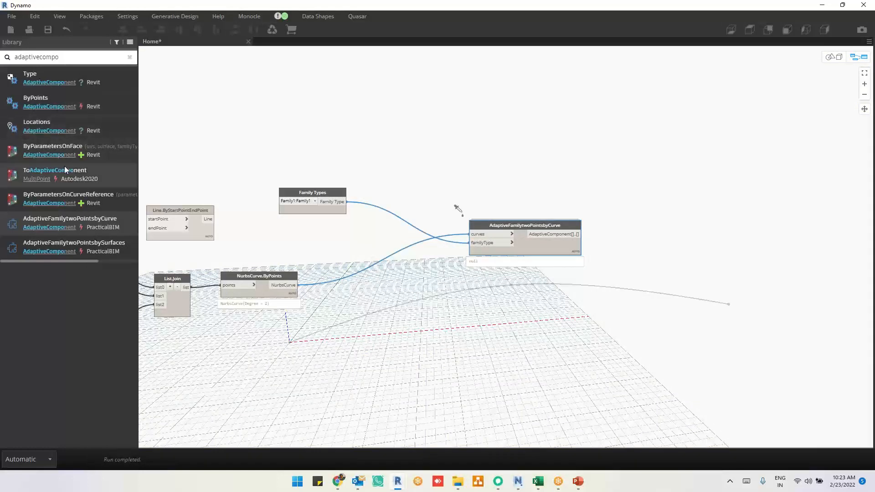
Try adding an AdaptiveComponent.ByParametersOnCurveReference node beside the existing adaptive family node and delete it again
mouse_move(76, 204)
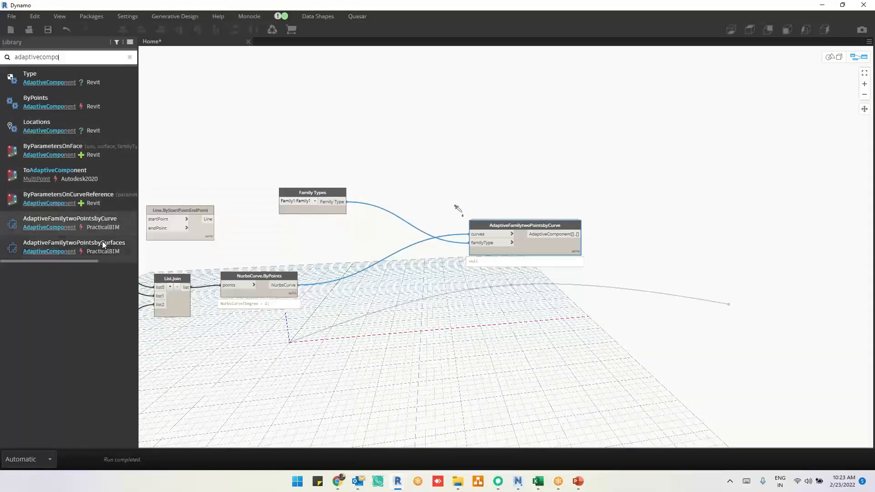
mouse_move(107, 231)
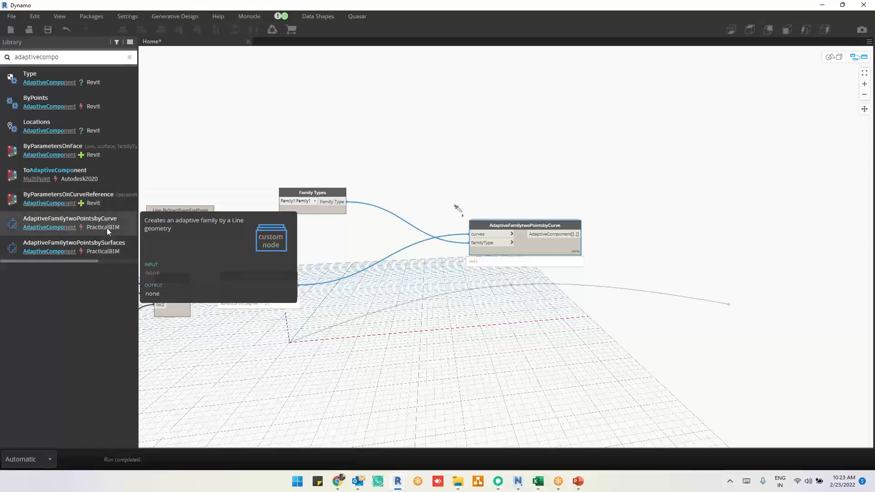
mouse_move(104, 203)
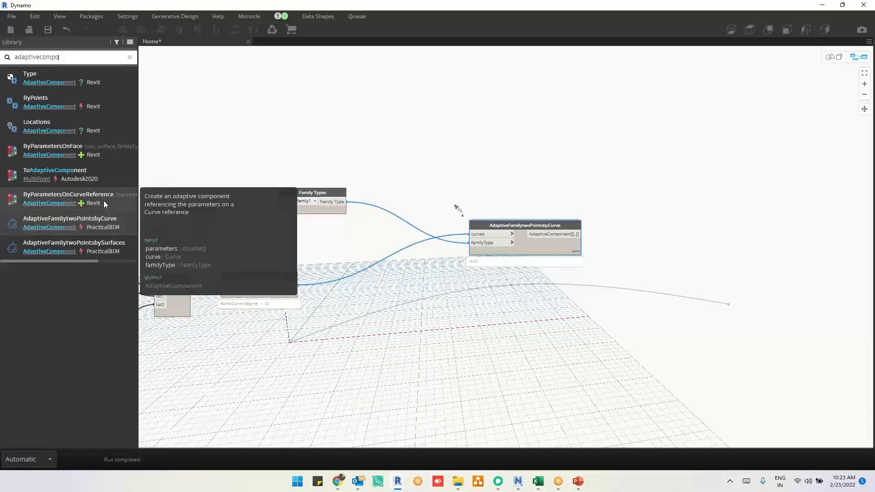
drag(573, 278, 531, 270)
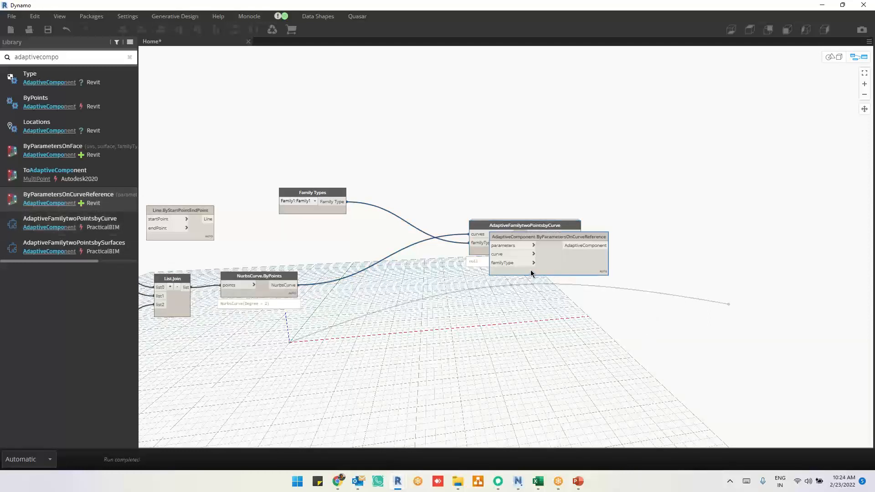
scroll(529, 270, up, 5)
scroll(529, 269, down, 5)
key(Delete)
Disconnect both inputs of the AdaptiveFamilytwoPointsbyCurve node and move it and the Family Types node aside to free space in the graph
middle_drag(424, 244, 597, 182)
scroll(675, 176, up, 5)
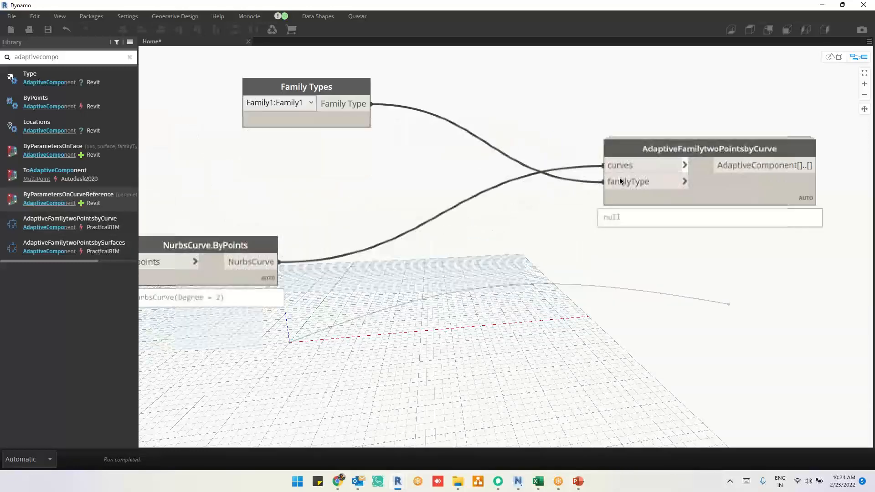
drag(622, 181, 545, 107)
drag(341, 91, 534, 95)
drag(604, 166, 538, 224)
drag(729, 186, 769, 265)
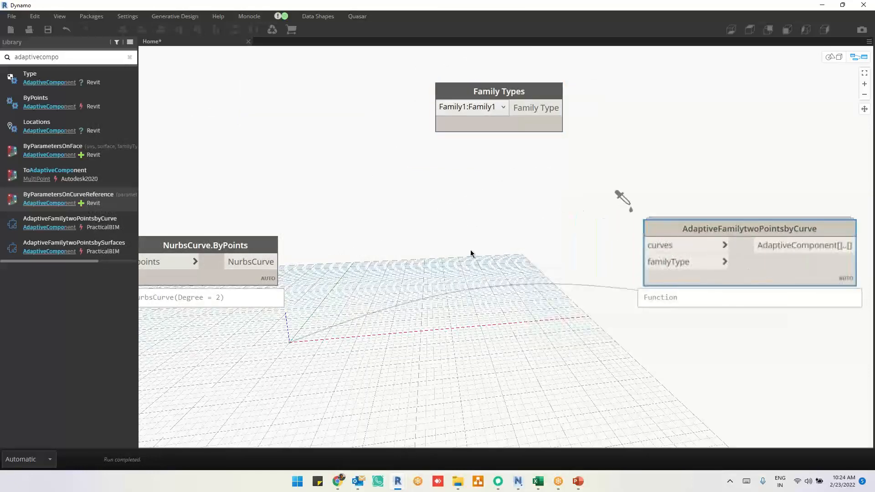
Switch to Revit, check the spline line in the Level 1 plan and return to the Dynamo graph
scroll(470, 250, down, 3)
middle_drag(431, 252, 600, 233)
middle_drag(298, 299, 339, 275)
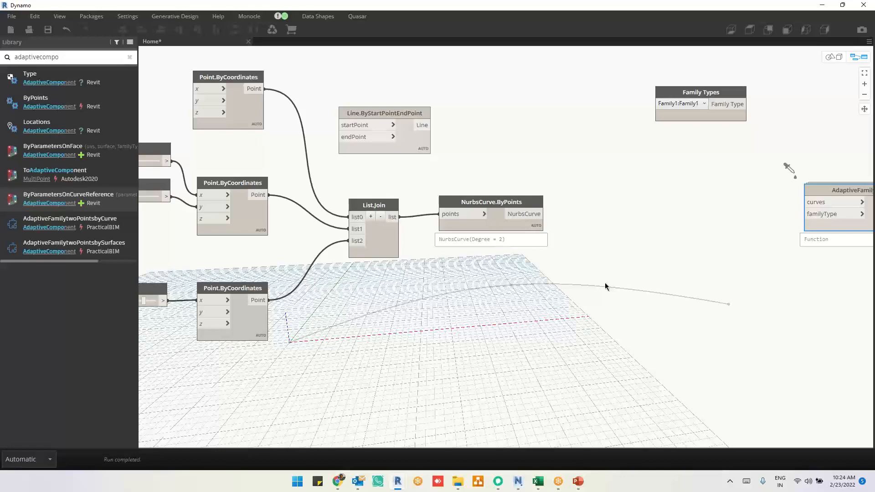
click(821, 6)
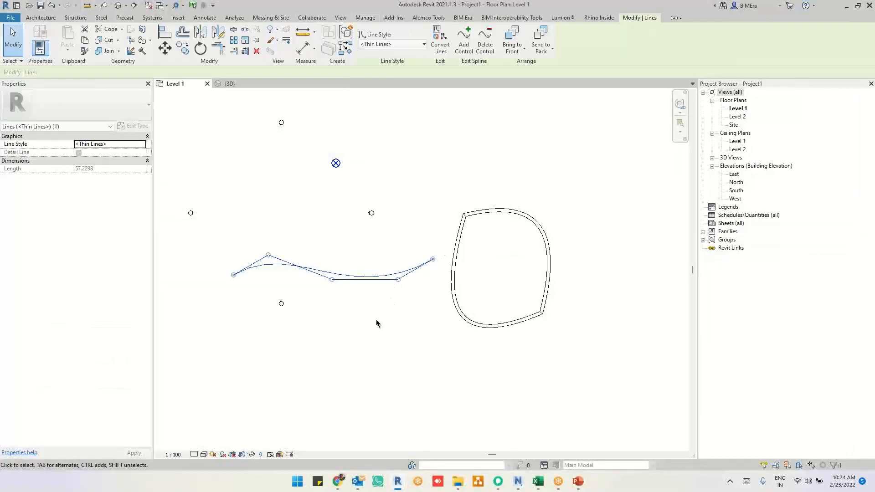
key(alt+Tab)
Add a Select Model Element node below the point nodes and pick the spline line in the Revit Level 1 plan with it
middle_drag(465, 278, 388, 293)
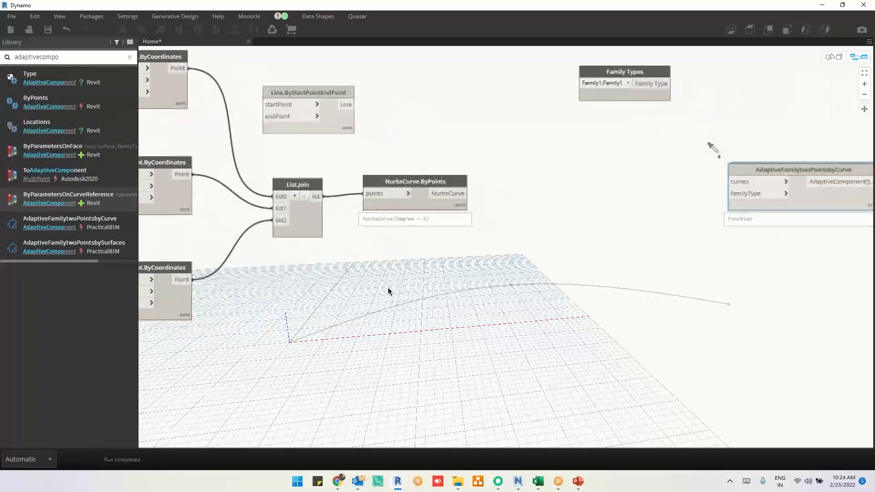
right_click(500, 294)
text(se)
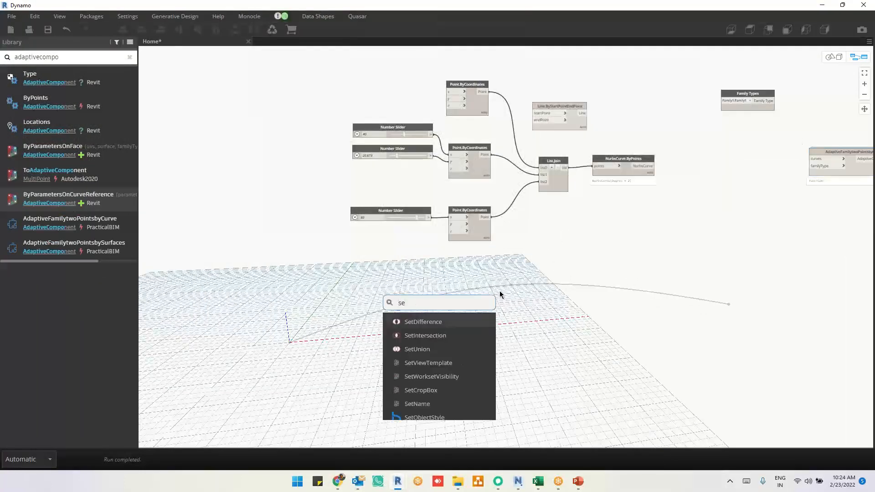
text(lect model)
click(430, 323)
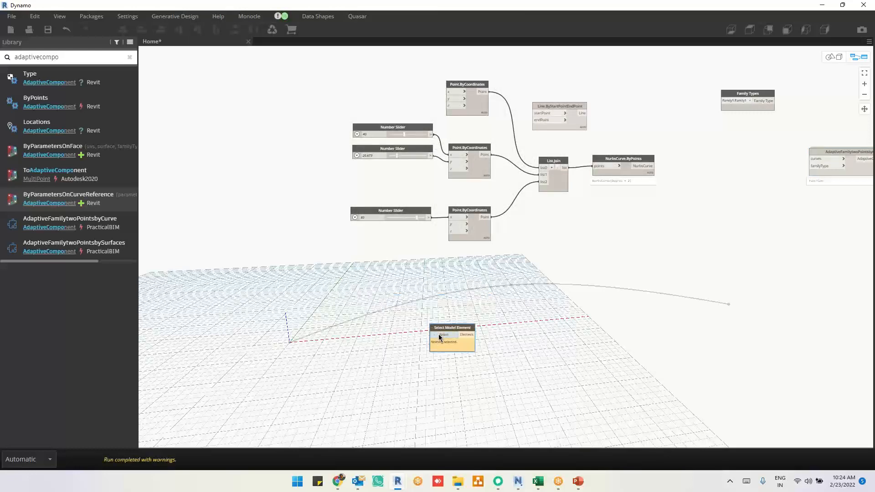
click(821, 6)
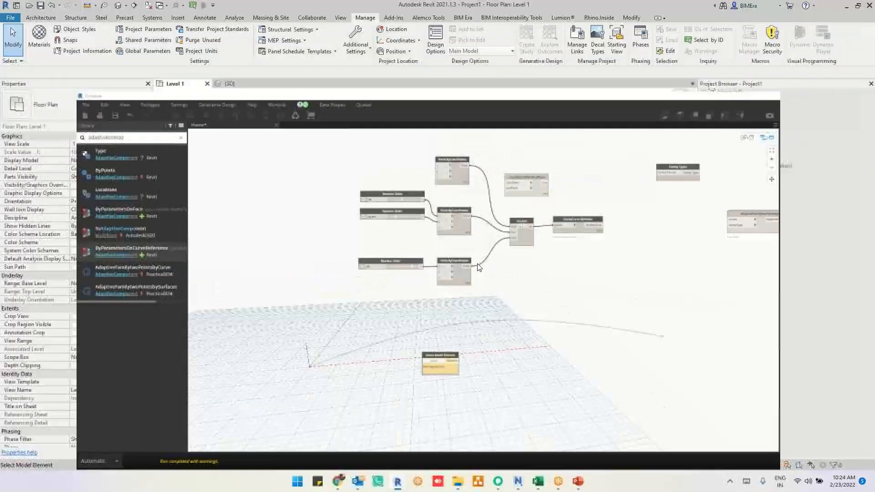
click(490, 287)
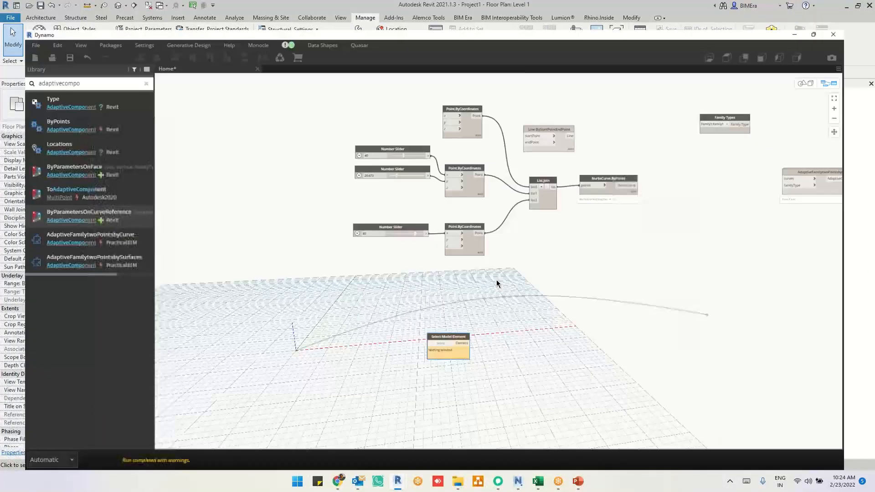
Add an Element.Curves node, feed it the Element output of Select Model Element and move it up beside that node
scroll(540, 316, up, 5)
right_click(540, 315)
text(ele)
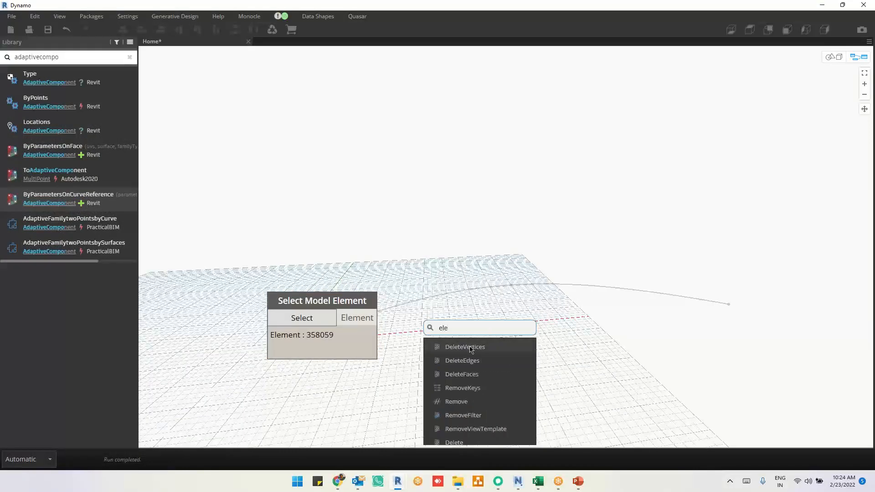
text(ment.curve)
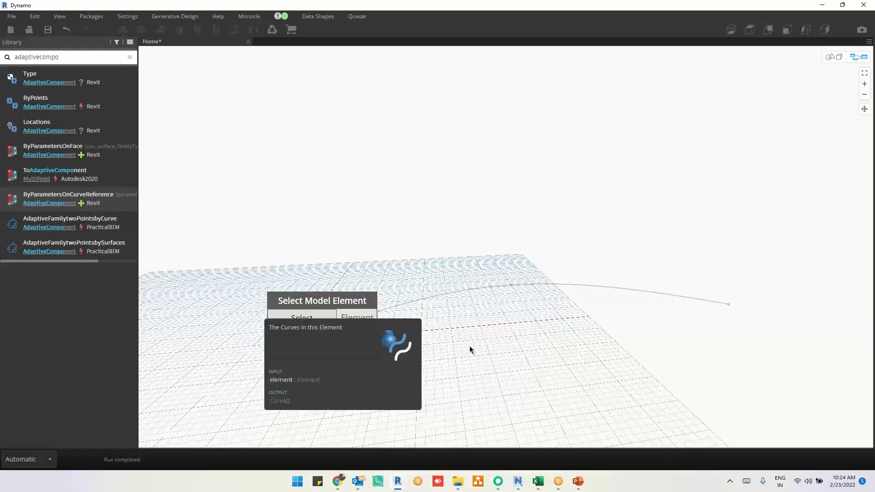
click(469, 347)
click(379, 317)
click(478, 377)
drag(499, 358, 450, 254)
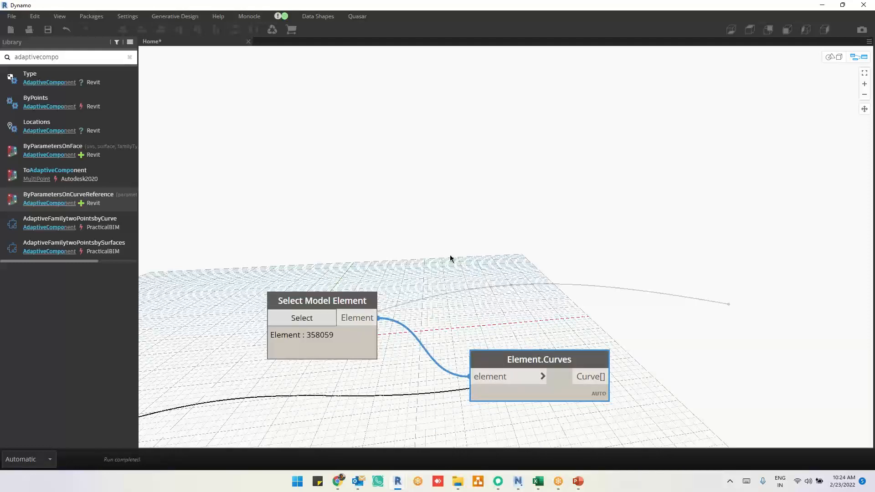
Examine the curve extracted from the Revit spline in the 3D geometry preview and return to the graph
middle_drag(529, 378, 580, 326)
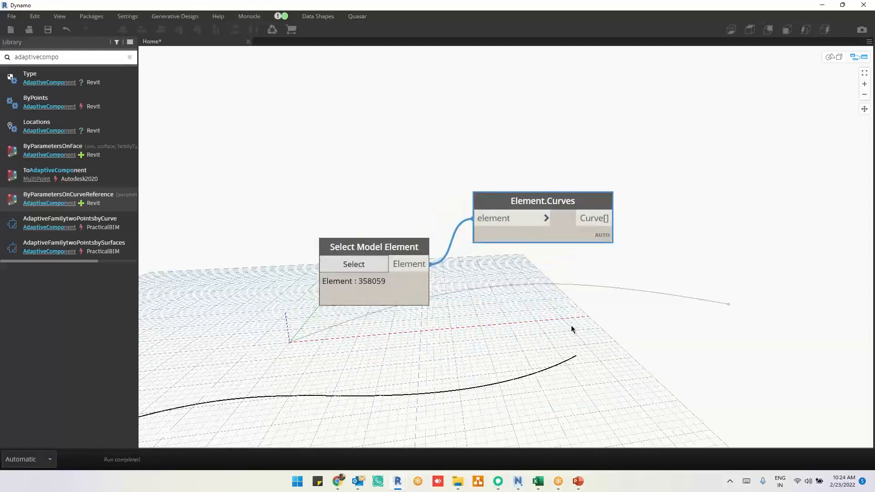
key(ctrl+b)
scroll(489, 371, down, 3)
middle_drag(535, 401, 573, 379)
right_drag(544, 347, 547, 359)
key(ctrl+b)
middle_drag(612, 334, 403, 325)
click(553, 276)
Move the AdaptiveFamilytwoPointsbyCurve node beside Element.Curves and connect the Curve[] output to its curves input
scroll(404, 344, down, 5)
middle_drag(484, 214, 330, 291)
drag(727, 144, 440, 358)
scroll(521, 308, up, 5)
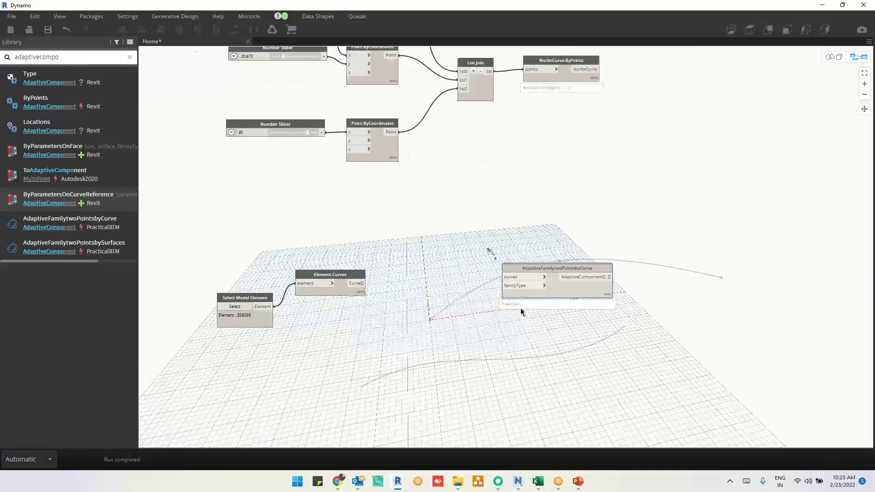
middle_drag(568, 267, 435, 236)
click(358, 201)
click(685, 192)
middle_drag(487, 255, 437, 234)
drag(699, 190, 759, 223)
click(462, 241)
right_click(461, 241)
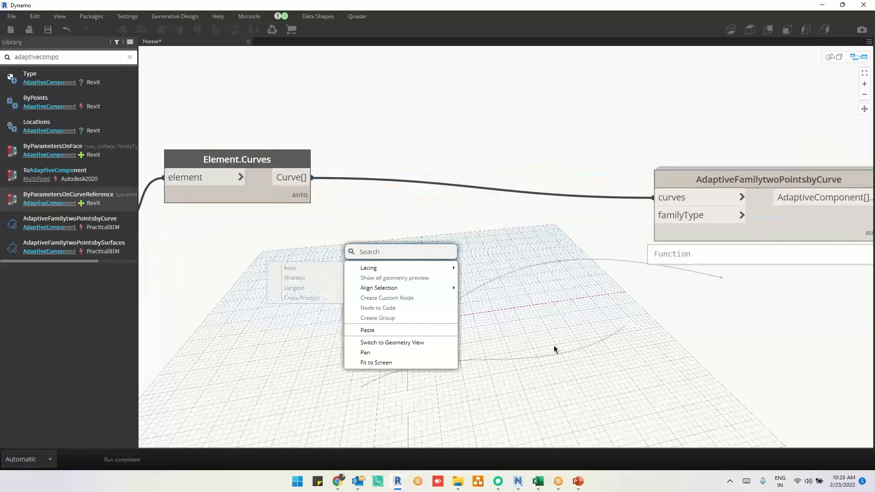
click(572, 339)
Move the Family Types node below the Element.Curves connection and set it to the 2Point_Adaptive Family:Road_CrashBarrier type
scroll(572, 339, down, 5)
middle_drag(700, 158, 588, 273)
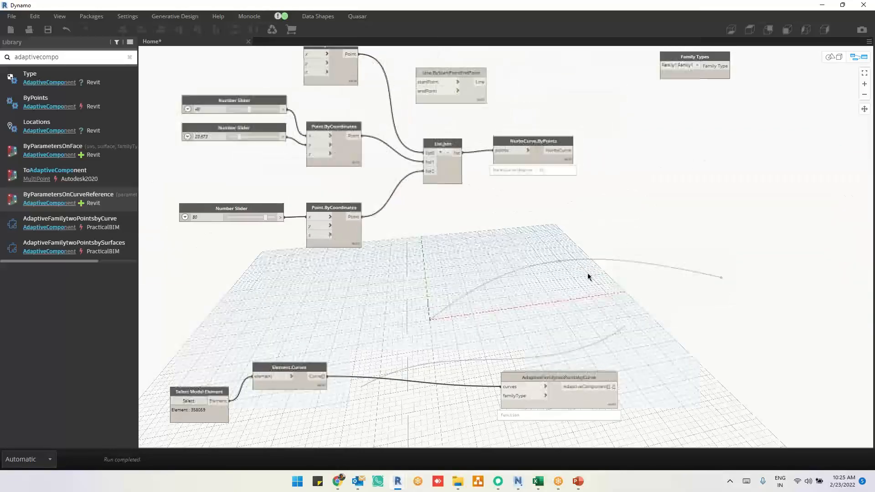
drag(711, 72, 440, 413)
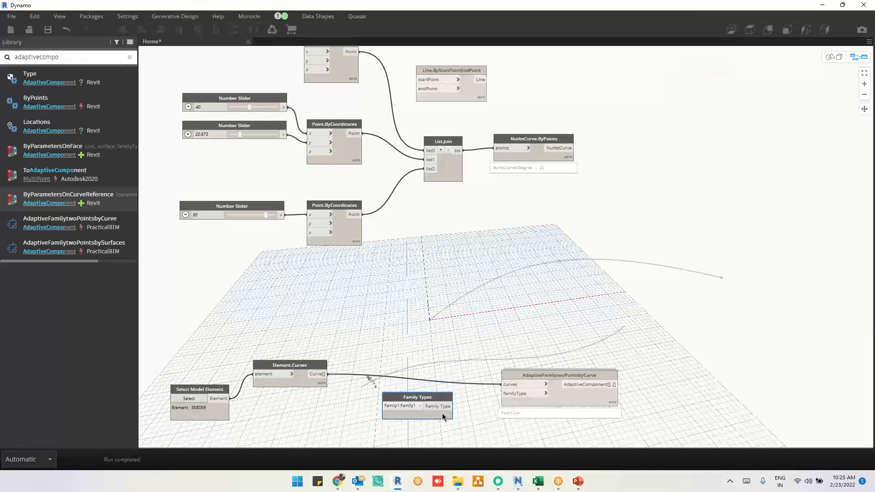
scroll(492, 434, up, 8)
scroll(387, 336, up, 1)
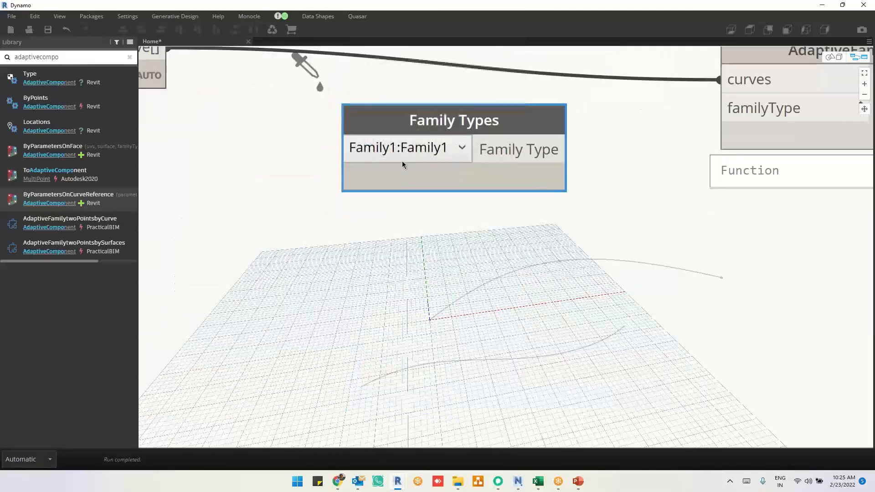
click(402, 158)
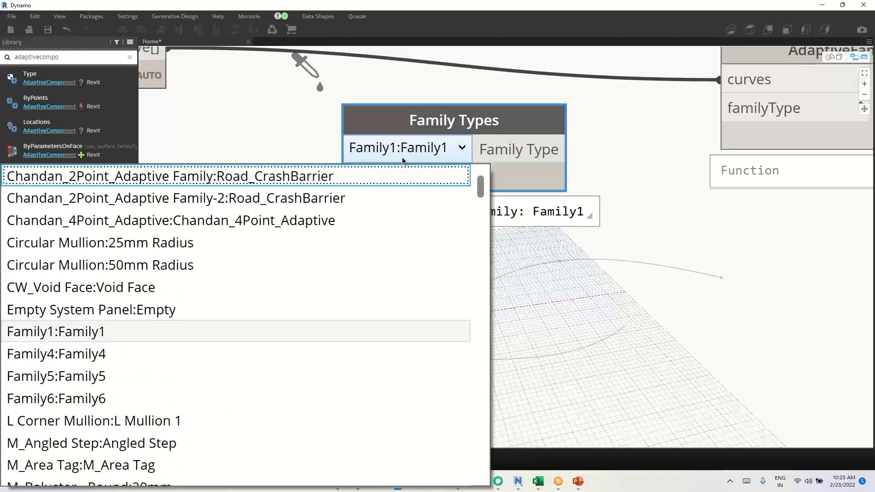
click(334, 174)
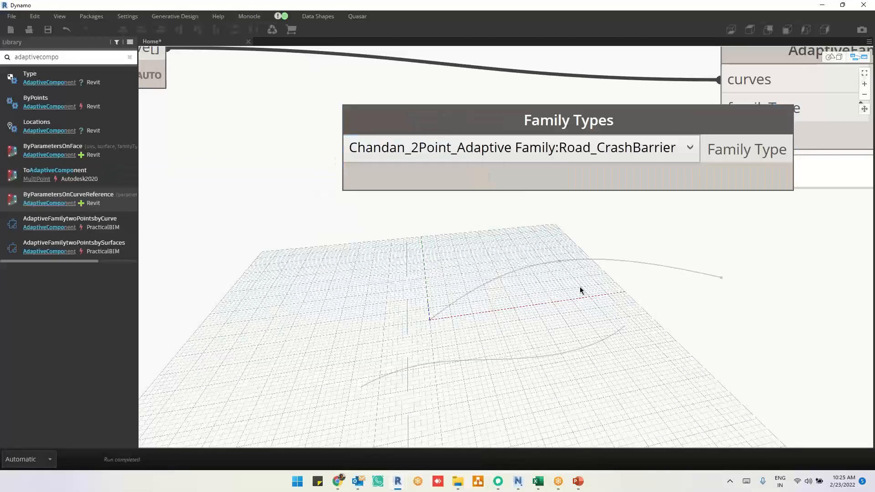
Connect the Family Type output to the familyType input of the AdaptiveFamilytwoPointsbyCurve node
scroll(577, 283, down, 2)
click(590, 321)
middle_drag(726, 216, 652, 241)
drag(473, 221, 623, 161)
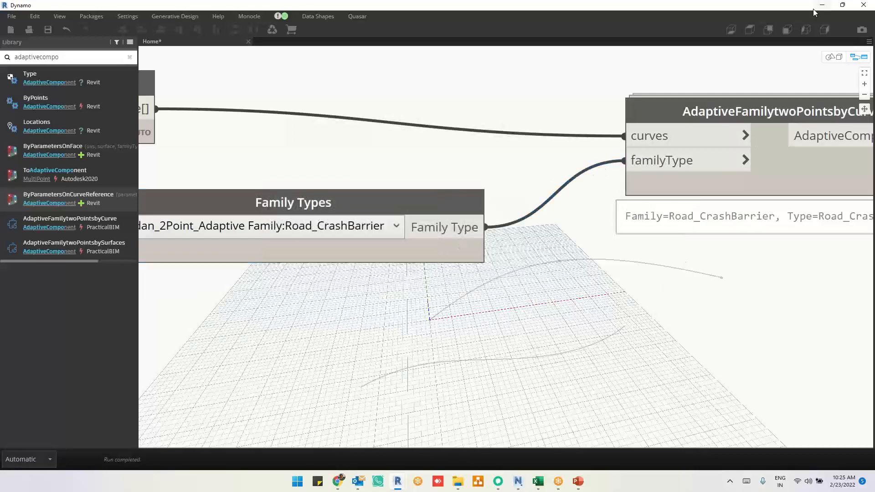
Switch to Revit, examine the placed crash barrier against the spline along its length and return to Dynamo
click(821, 5)
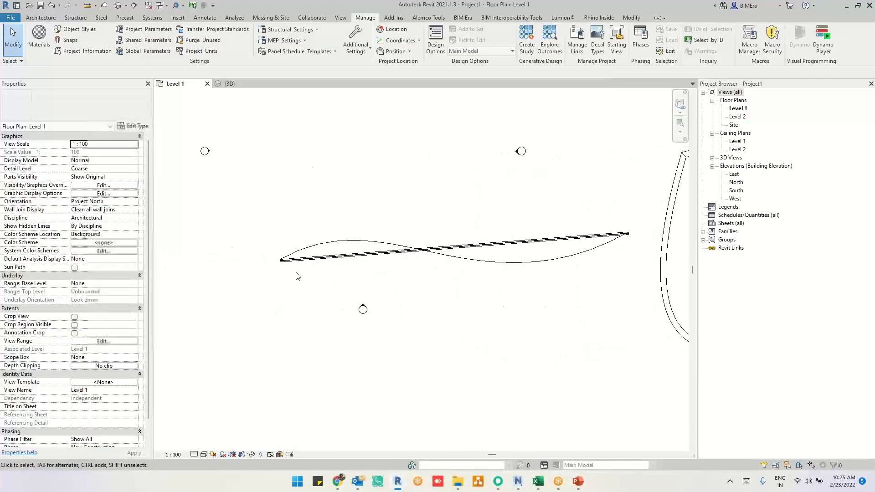
scroll(501, 284, up, 3)
scroll(359, 288, down, 2)
middle_drag(349, 314, 494, 296)
scroll(329, 214, up, 4)
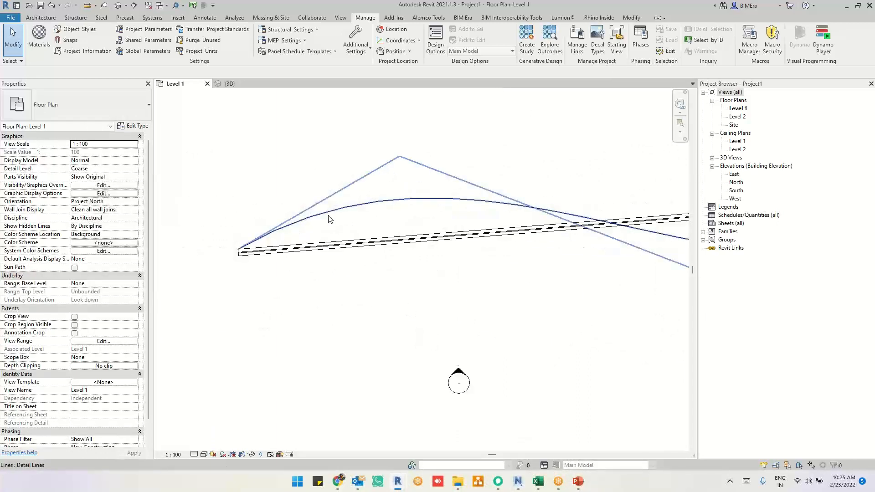
middle_drag(555, 281, 268, 274)
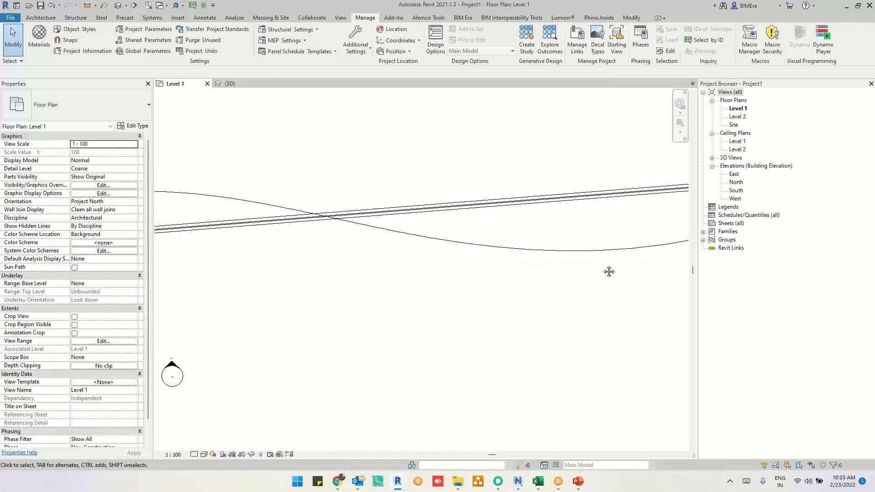
scroll(469, 283, down, 2)
click(611, 211)
key(alt+Tab)
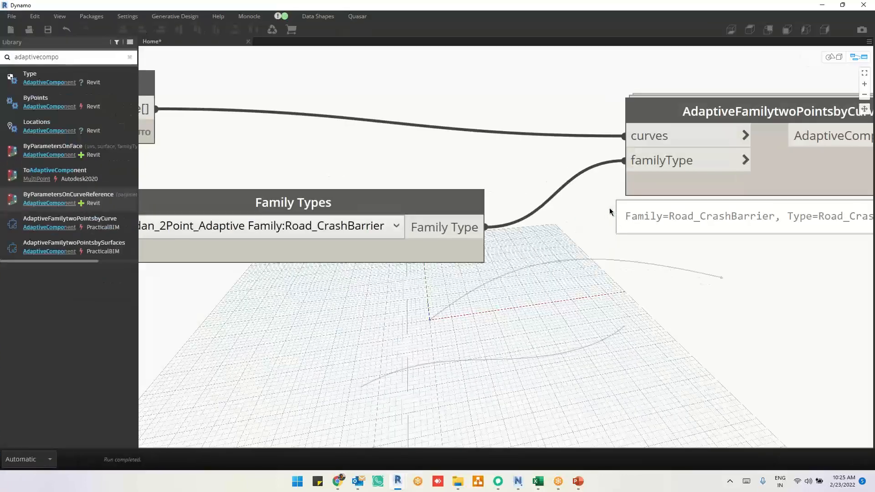
Disconnect the familyType input and spread the nodes apart to free space between Element.Curves and AdaptiveFamilytwoPointsbyCurve
scroll(552, 272, down, 3)
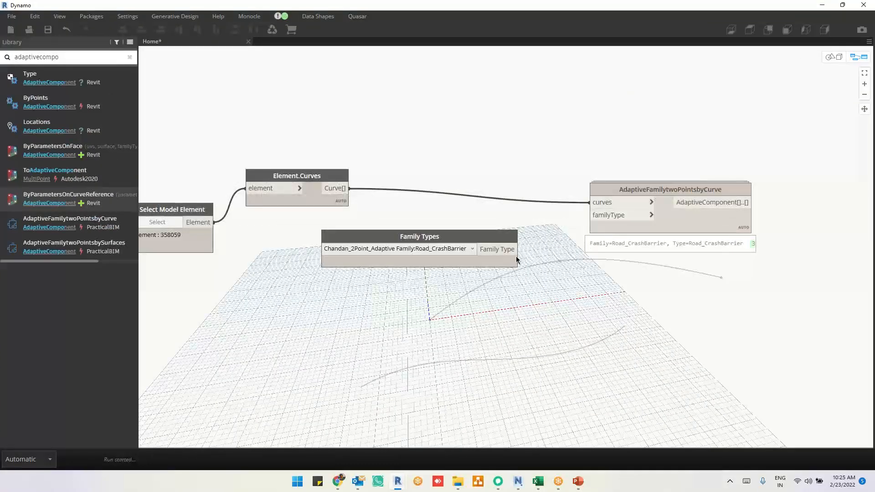
drag(516, 260, 643, 353)
drag(730, 224, 873, 208)
drag(607, 326, 780, 310)
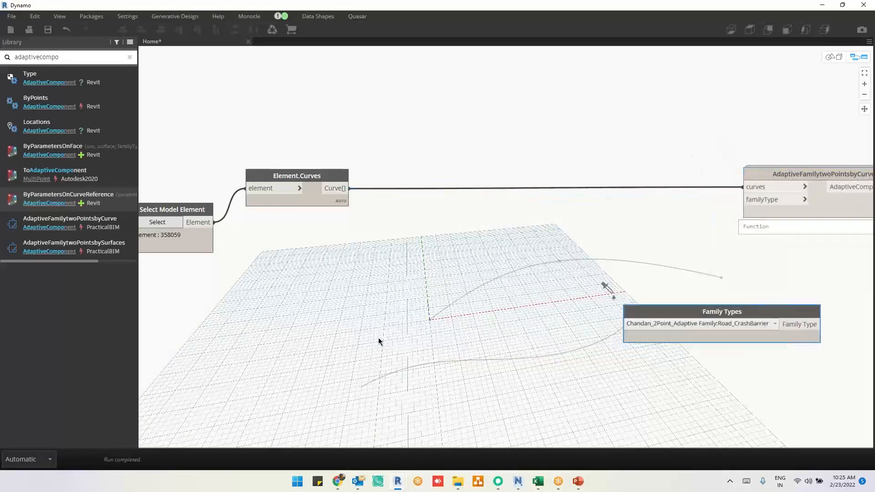
middle_drag(505, 293, 627, 288)
drag(318, 245, 184, 226)
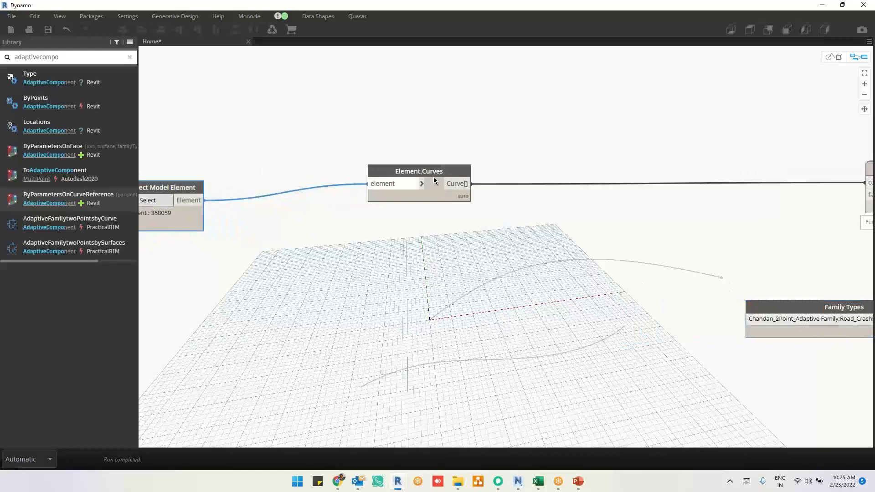
drag(431, 175, 292, 198)
click(367, 236)
scroll(367, 236, up, 2)
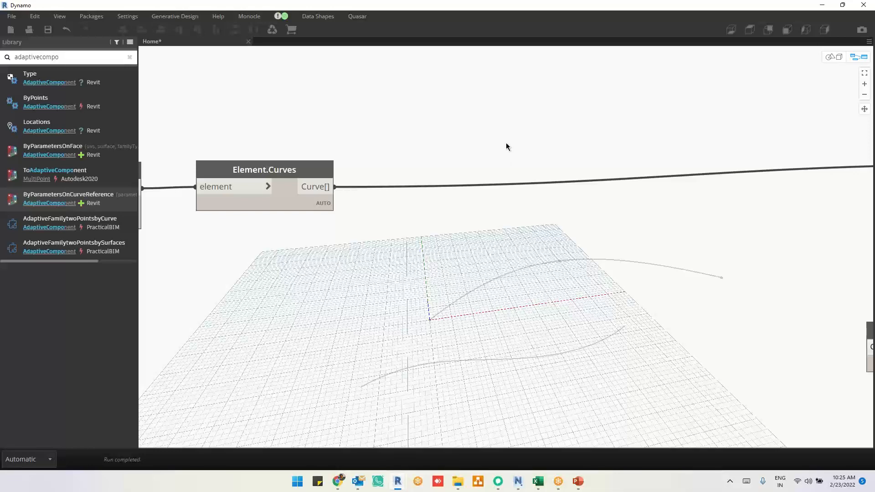
right_click(540, 111)
click(547, 109)
right_click(543, 135)
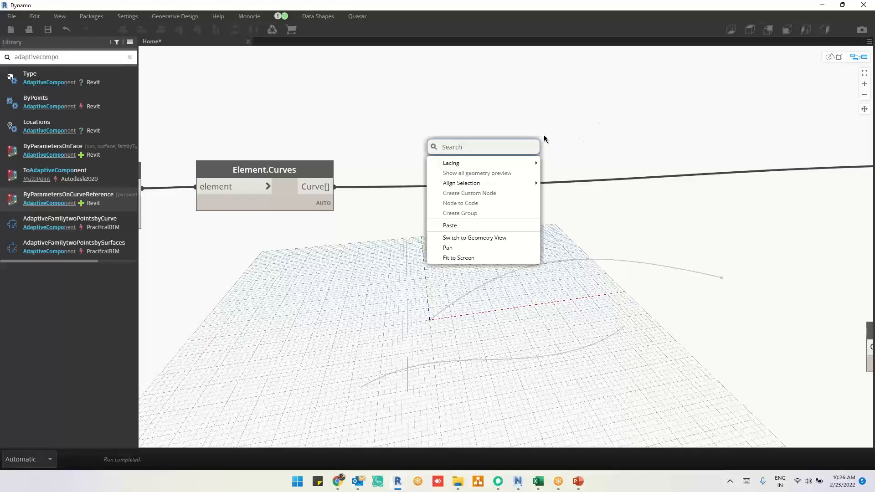
click(615, 129)
right_click(564, 134)
click(589, 129)
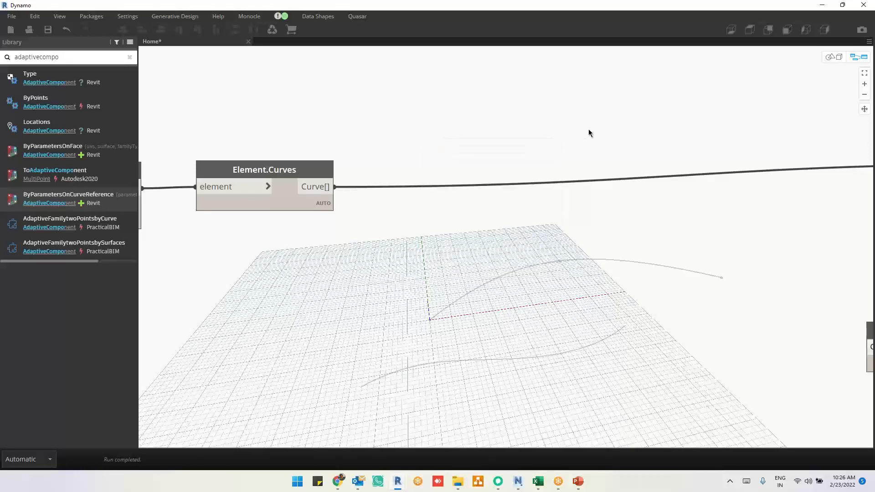
Add a Curve.PointAtParameter node beside Element.Curves and connect the Curve[] output to its curve input
right_click(588, 129)
text(po)
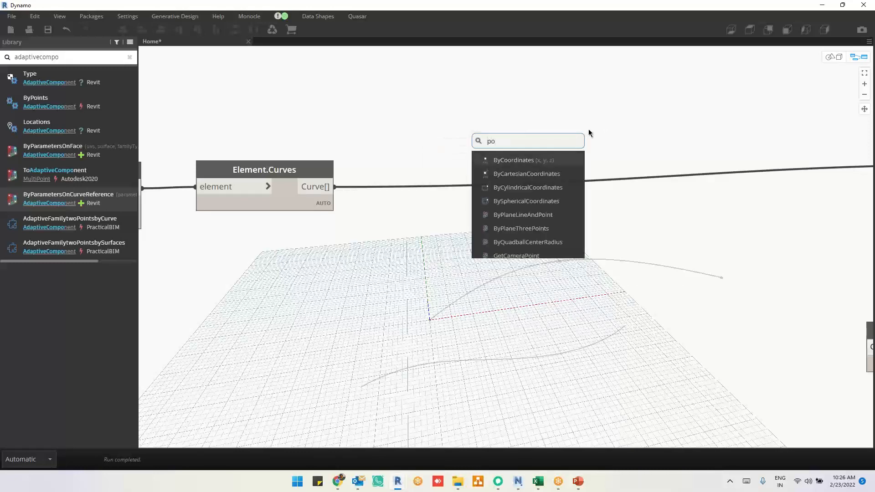
text(inta.)
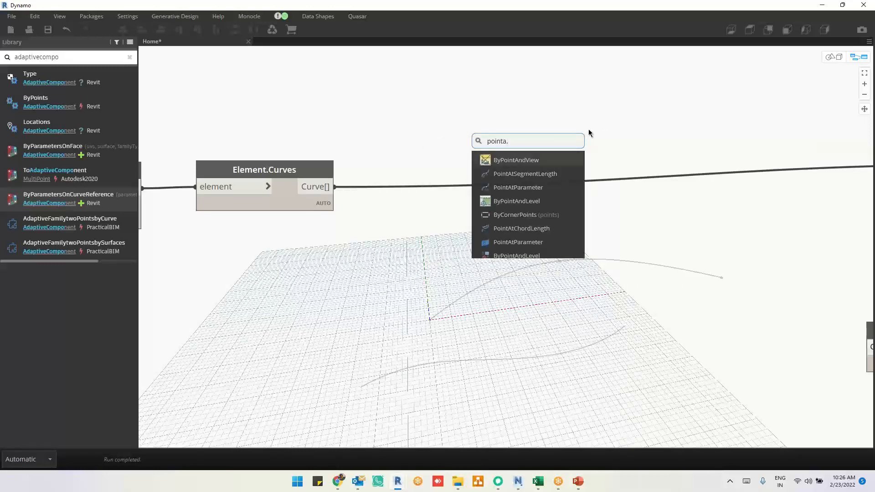
key(BackSpace)
text(t)
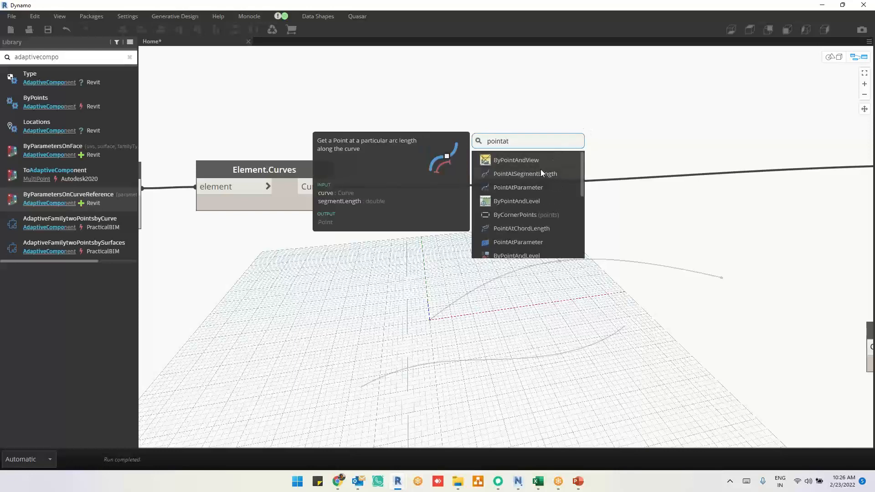
click(539, 187)
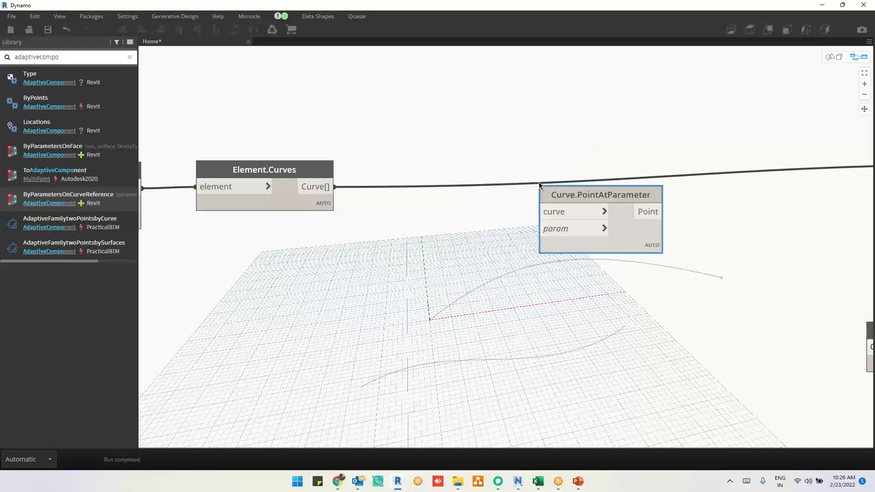
drag(546, 196, 548, 171)
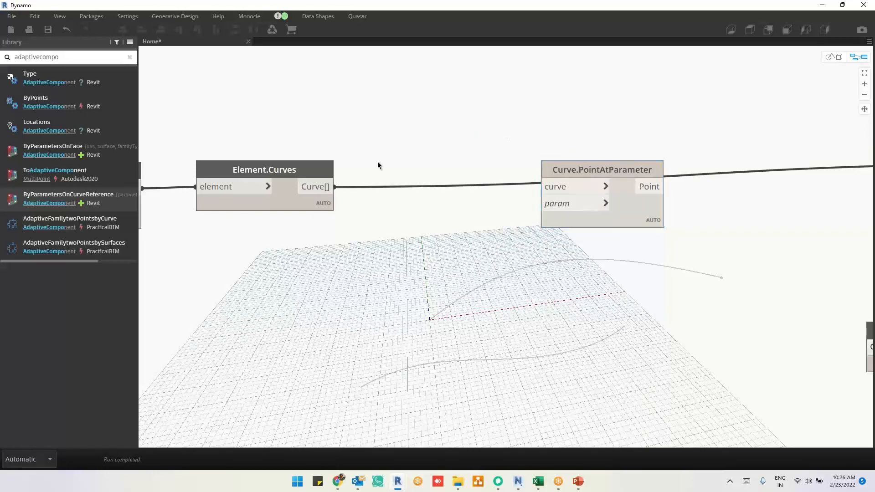
click(334, 187)
click(545, 187)
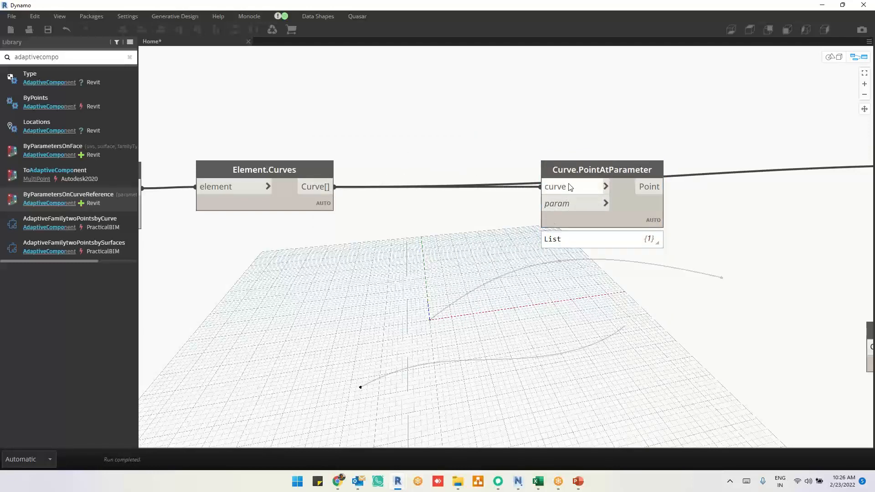
Move Curve.PointAtParameter above Element.Curves, add a code block with 0..1..0.1 and connect it to the param input
drag(611, 162, 592, 94)
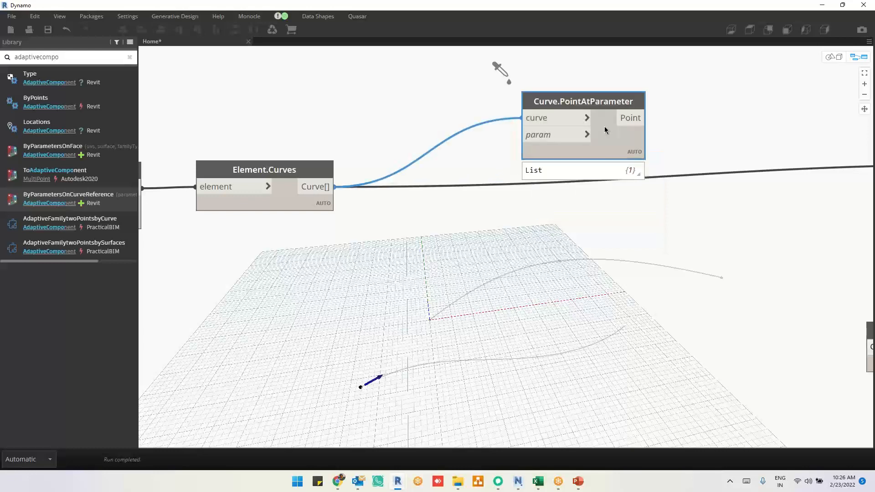
double_click(422, 157)
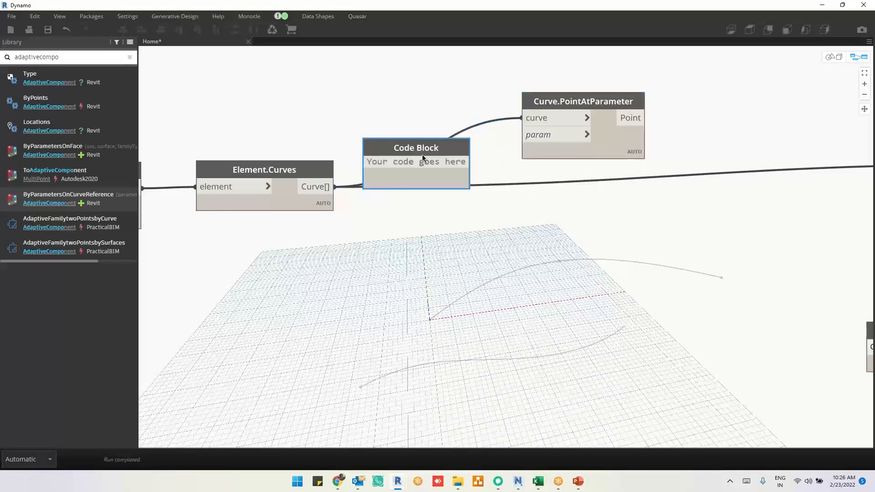
text(0)
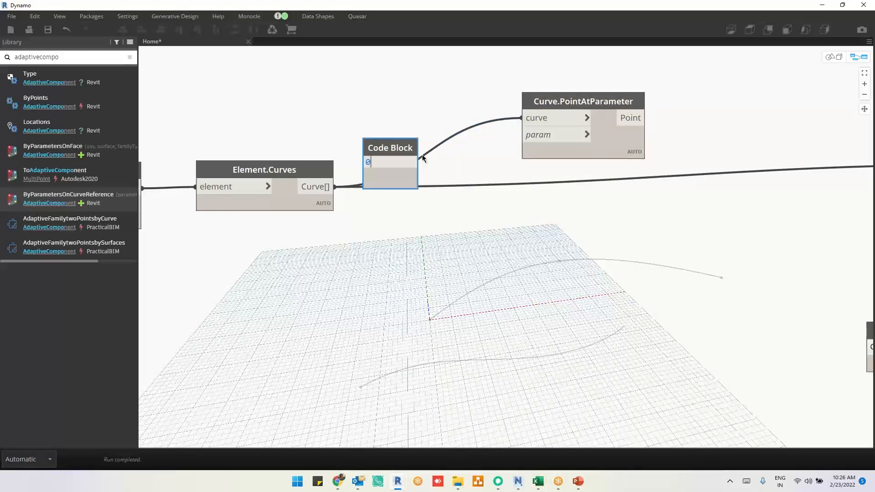
text(..1..0.1)
click(418, 192)
drag(428, 162, 540, 136)
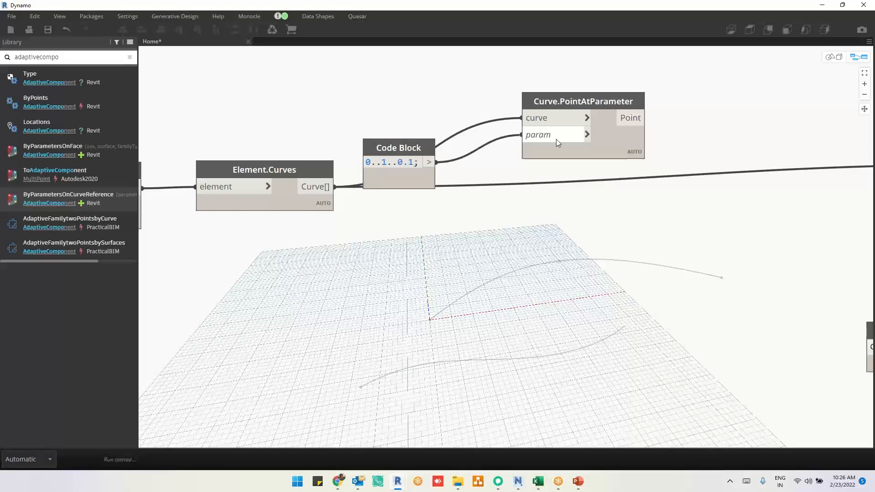
Set the lacing of Curve.PointAtParameter to Longest and move the 0..1..0.1 code block close to its param input
click(625, 140)
right_click(626, 140)
mouse_move(593, 188)
click(509, 206)
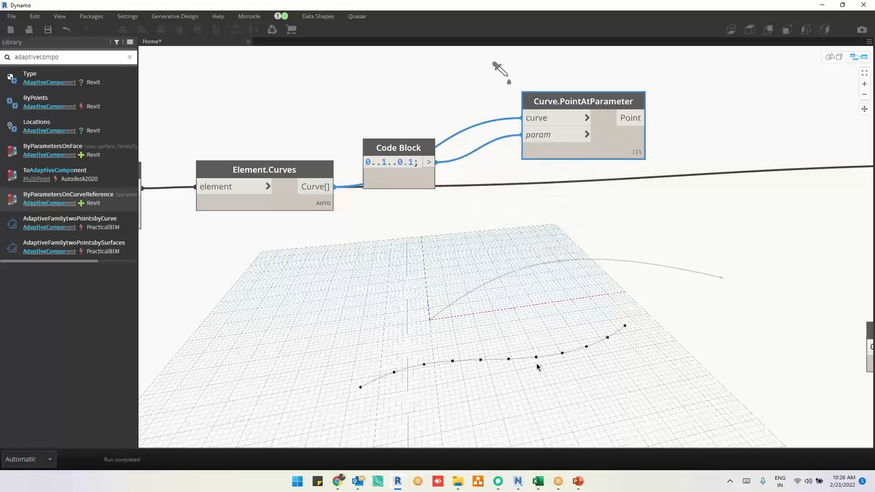
drag(416, 178, 473, 150)
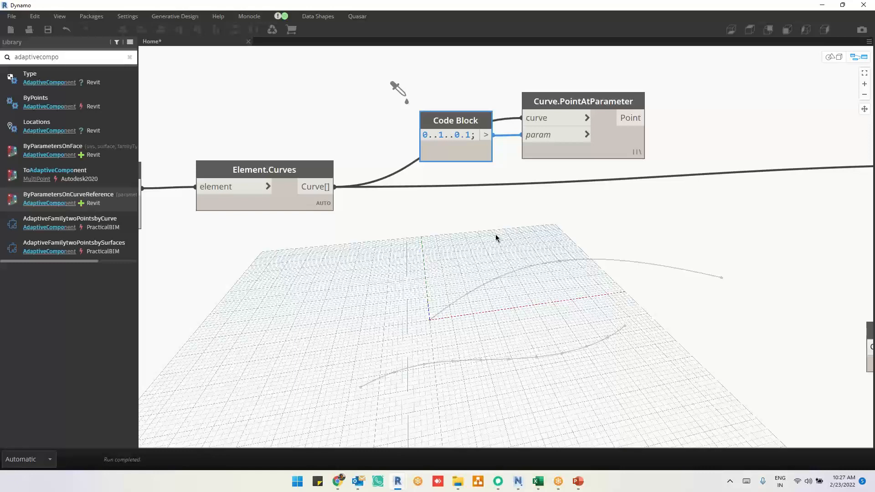
Add a Curve.Length node below Element.Curves, feed it the Curve[] output and keep its result preview pinned open
click(501, 245)
right_click(501, 245)
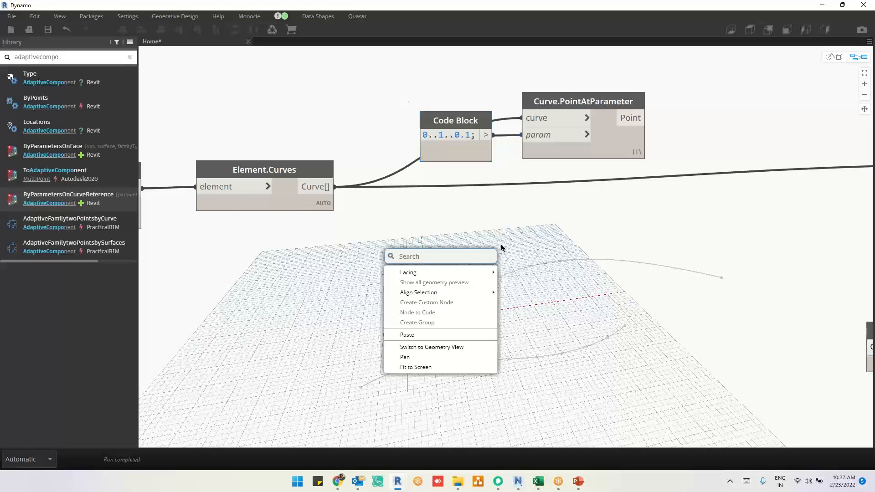
text(curve.)
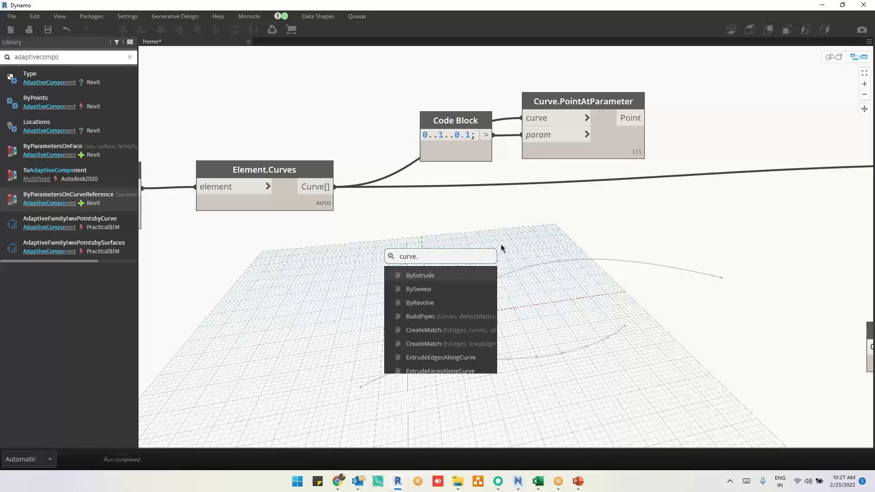
text(leng)
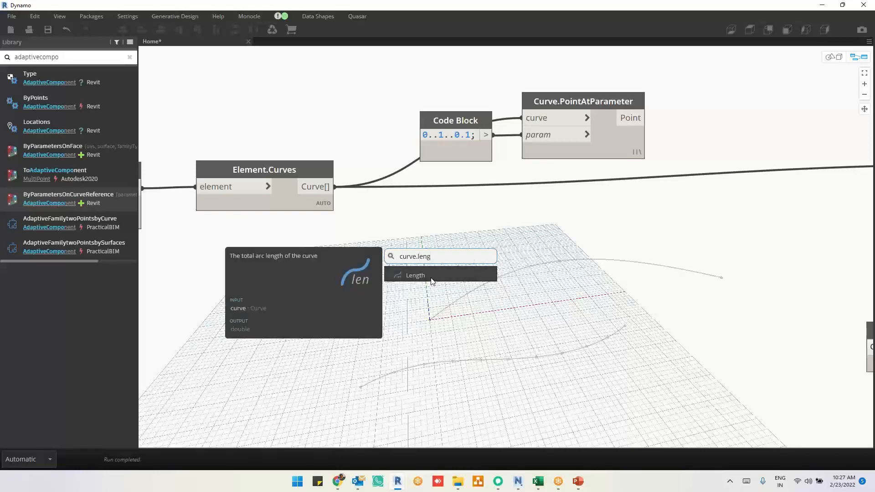
click(432, 276)
drag(335, 187, 430, 307)
mouse_move(549, 344)
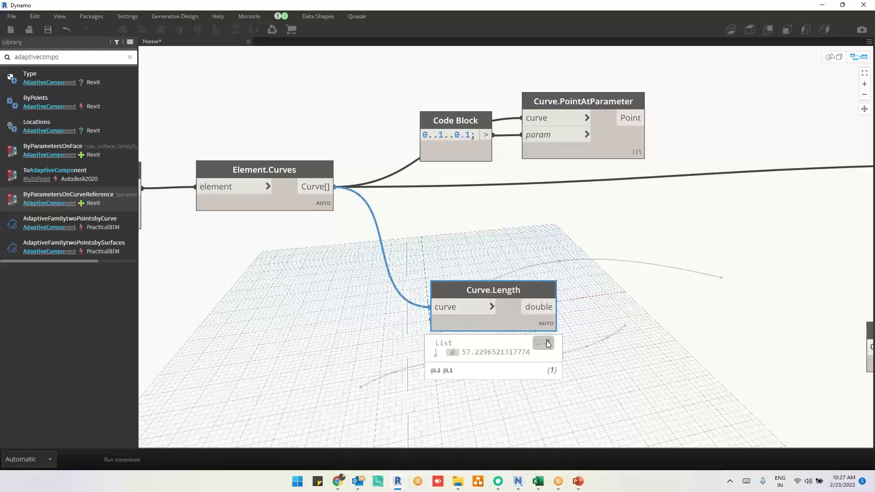
drag(519, 324, 434, 301)
middle_drag(499, 319, 434, 273)
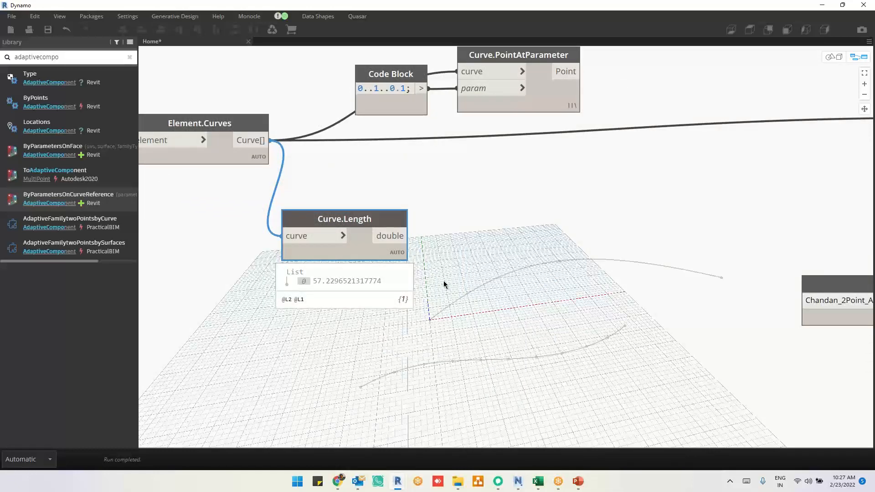
drag(360, 254, 383, 255)
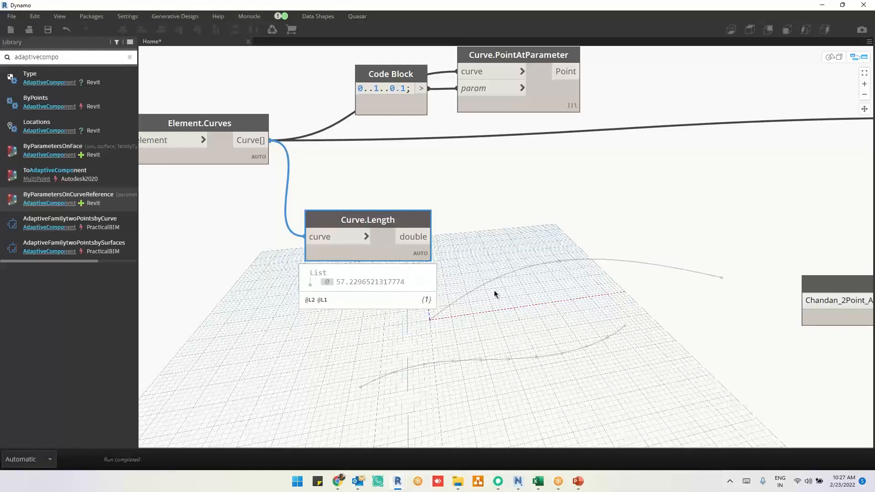
middle_drag(494, 291, 467, 294)
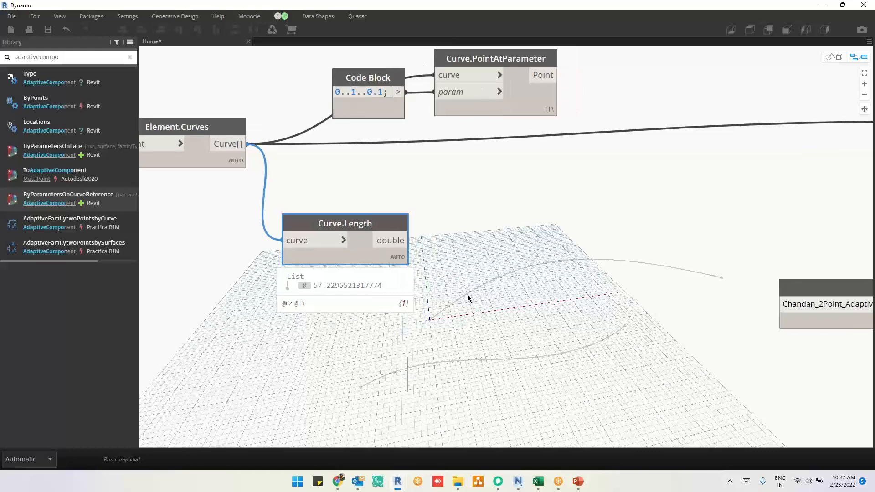
Add a Curve.PointAtSegmentLength node to the graph and connect the Curve[] output to its curve input
right_click(541, 236)
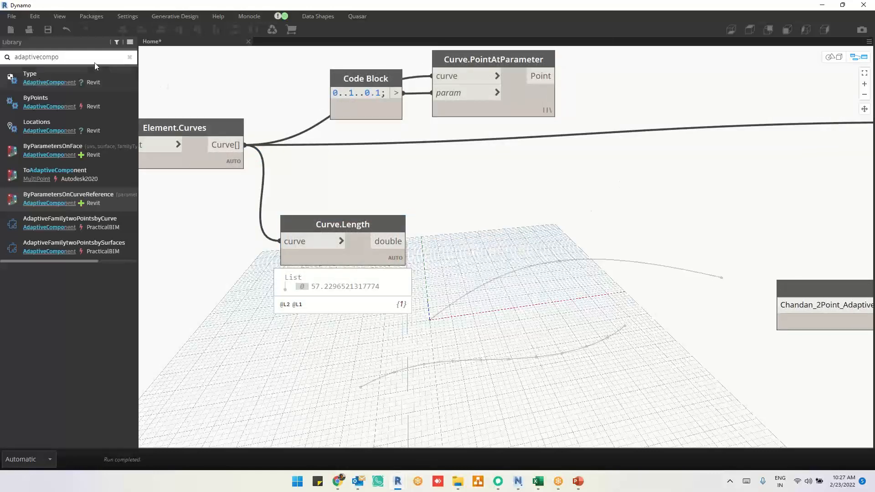
double_click(5, 62)
text(curve.)
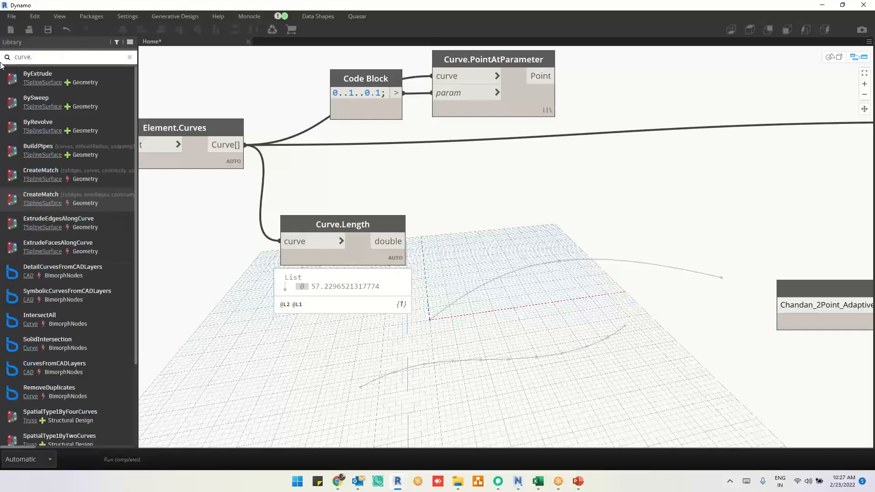
text(poin)
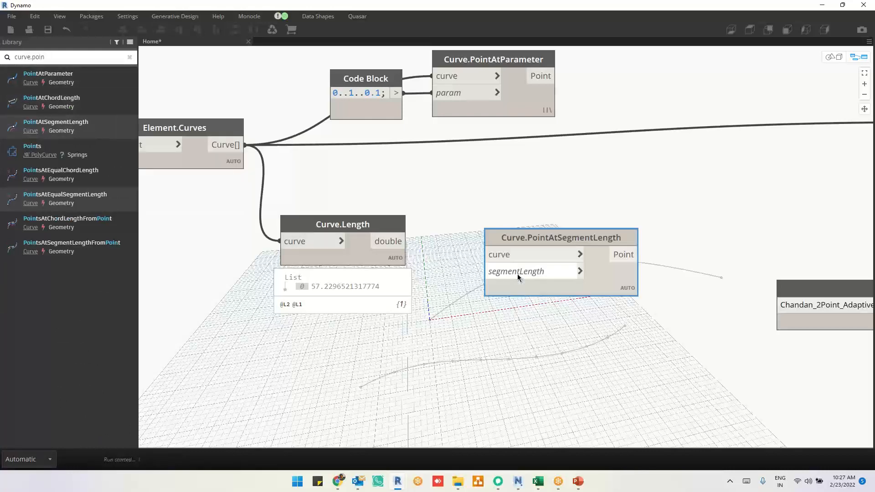
drag(601, 287, 637, 325)
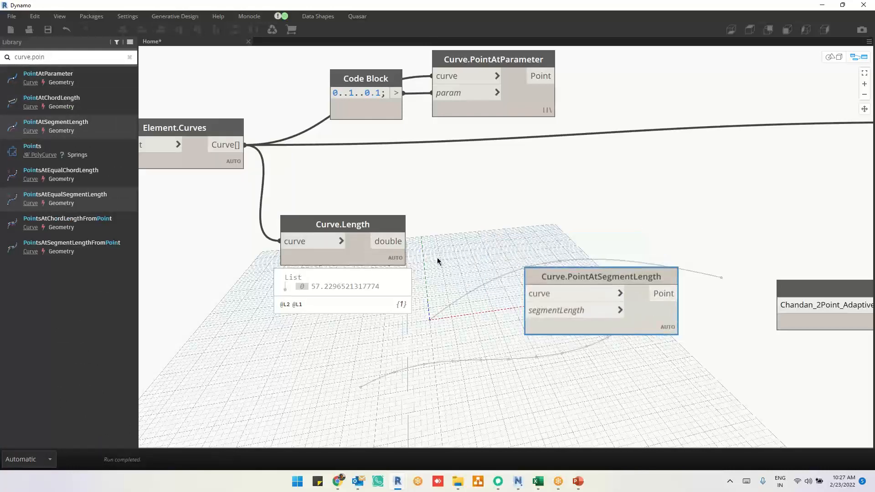
drag(559, 278, 576, 248)
drag(244, 145, 641, 179)
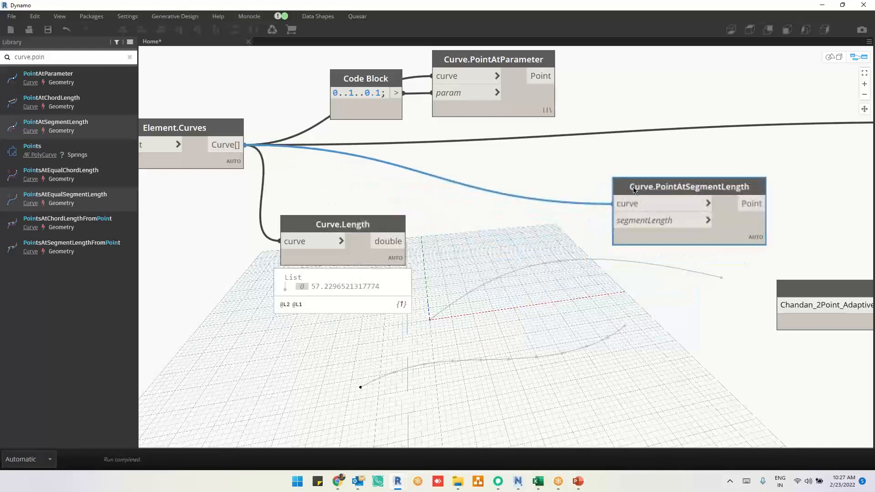
Add a code block with 0..x..2, connect the Curve.Length output to x and pin its list preview
click(520, 268)
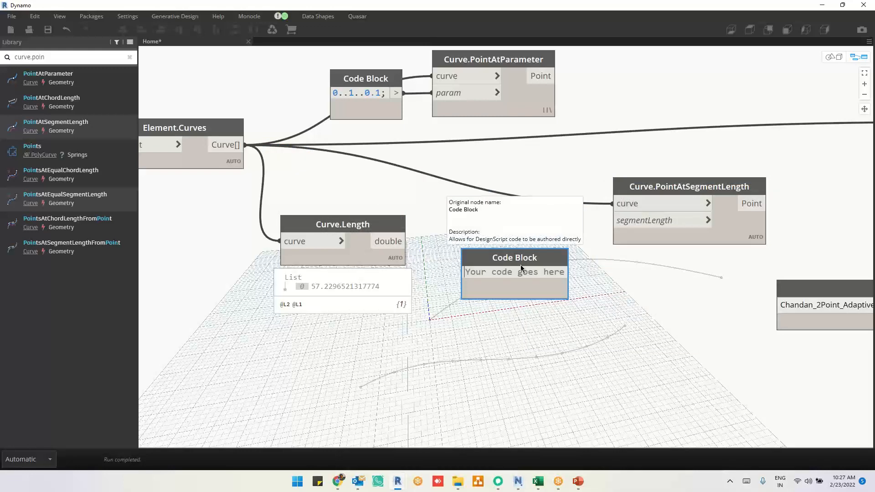
text(0..x)
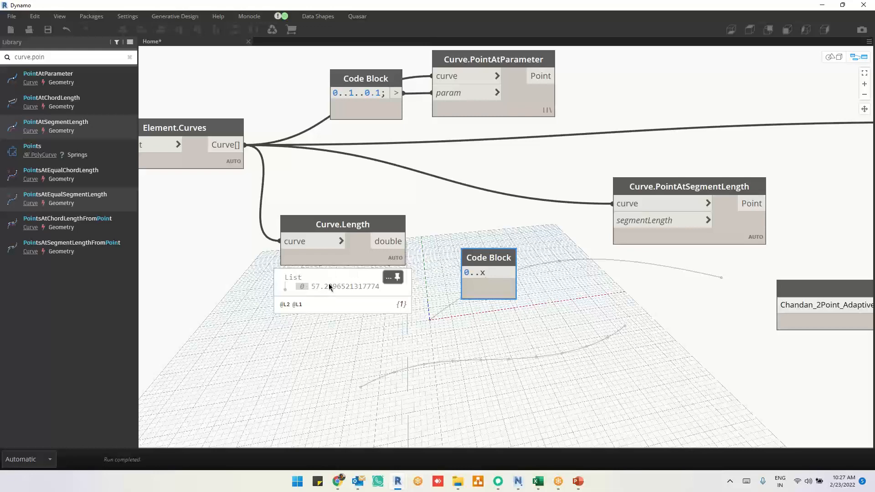
text(..2)
click(395, 360)
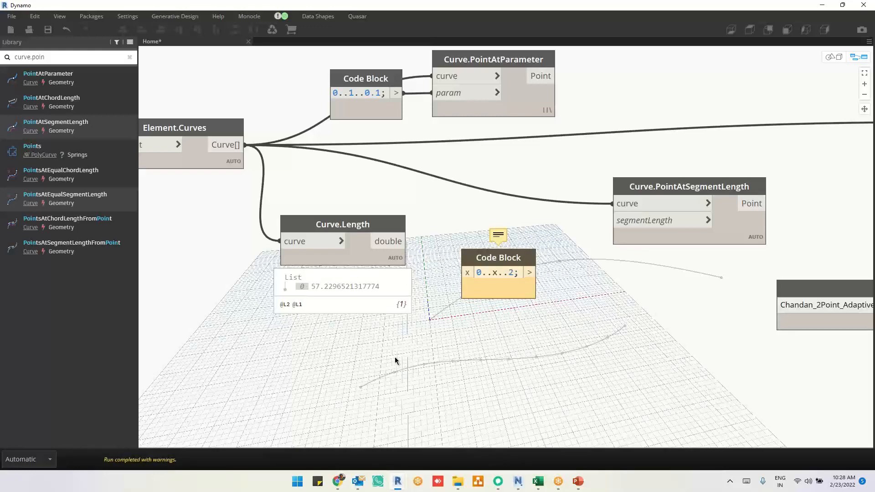
drag(401, 242, 466, 276)
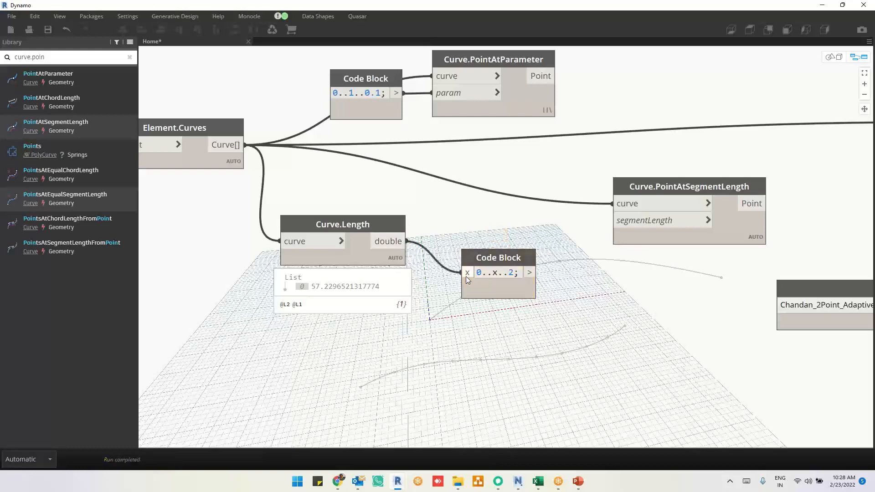
click(522, 312)
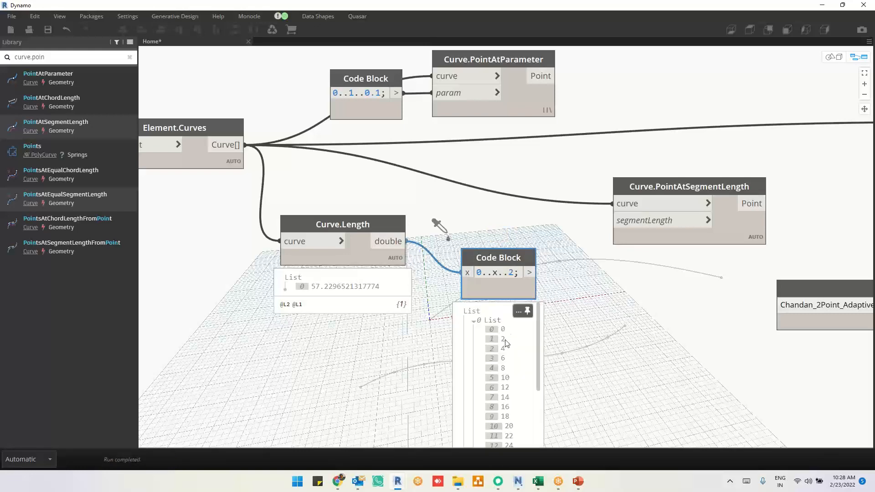
Connect the 0..x..2 code block to the segmentLength input of Curve.PointAtSegmentLength and move the Family Types node out of the way
middle_drag(526, 350, 446, 350)
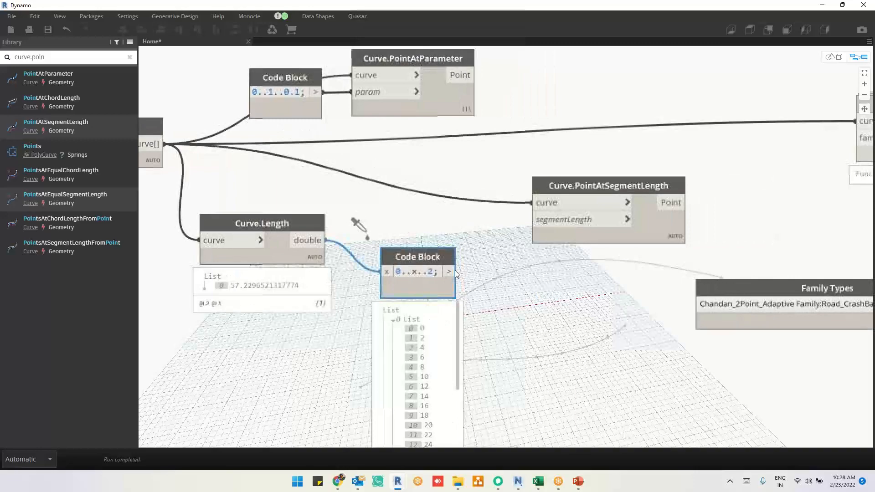
drag(457, 271, 533, 220)
middle_drag(532, 320, 426, 327)
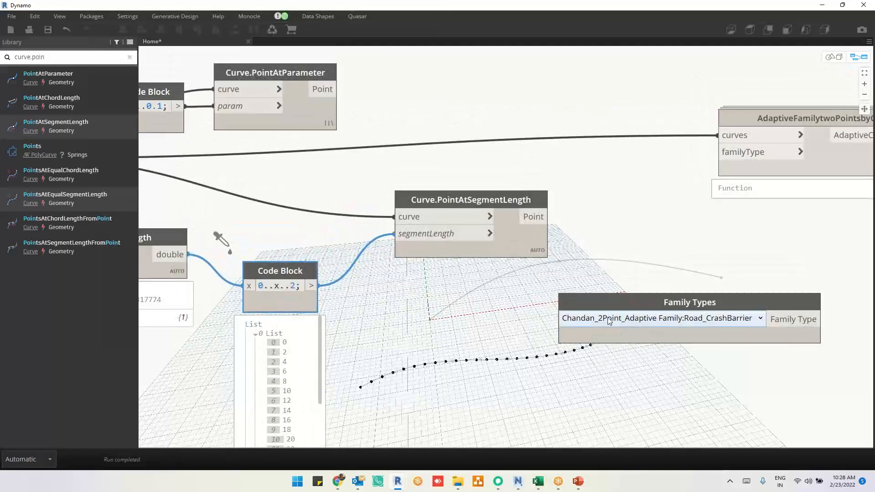
drag(603, 302, 773, 292)
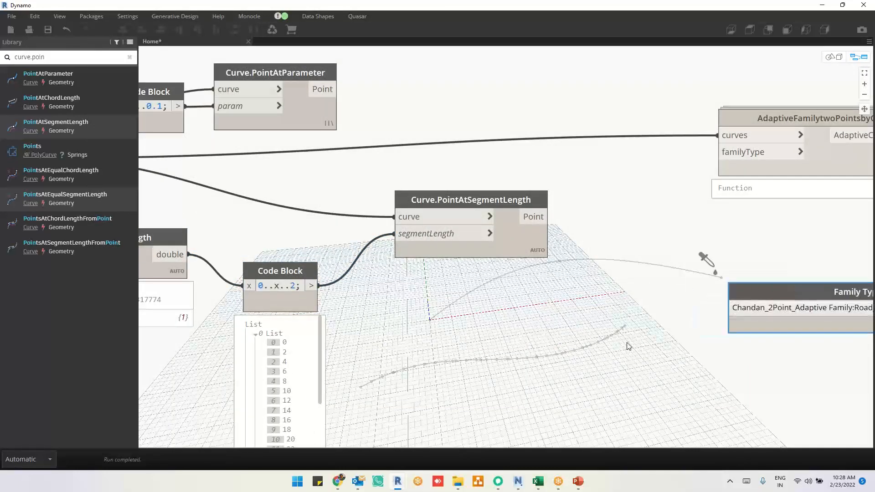
Examine the Curve.PointAtSegmentLength points in the 3D preview, checking their spacing towards the end of the curve
key(ctrl+b)
key(ctrl+b)
right_click(650, 346)
click(623, 311)
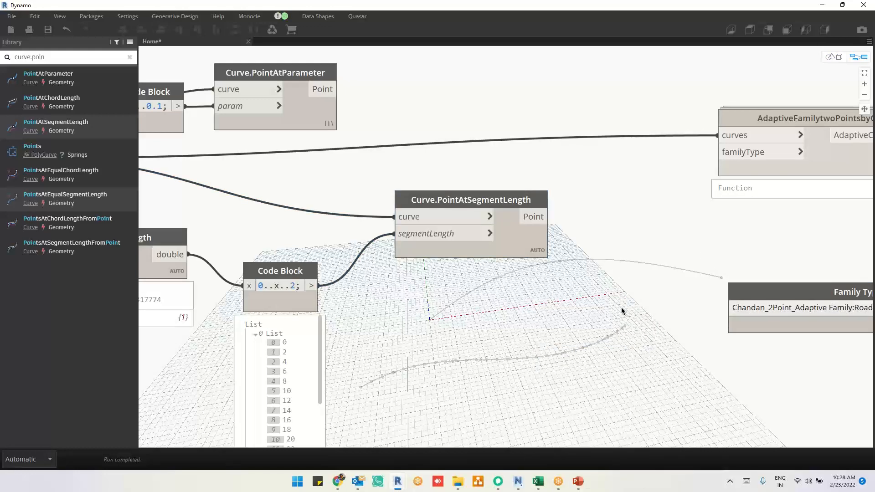
click(506, 249)
key(ctrl+b)
right_drag(615, 354, 556, 365)
key(ctrl+b)
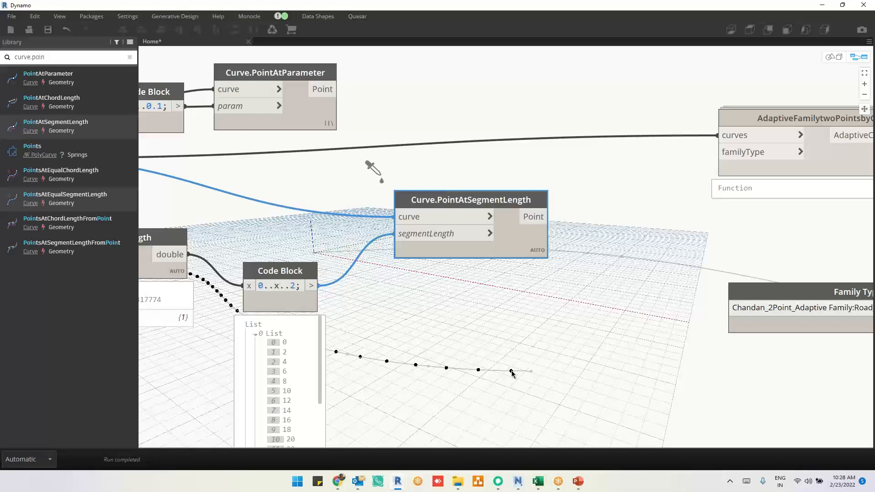
Move the 0..x..2 code block up level with the Curve.Length node
scroll(535, 351, down, 3)
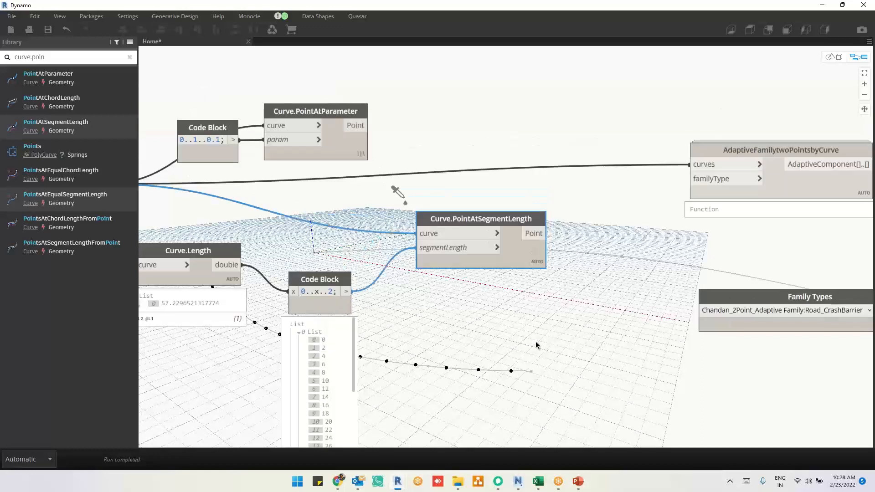
drag(356, 316, 351, 296)
click(502, 307)
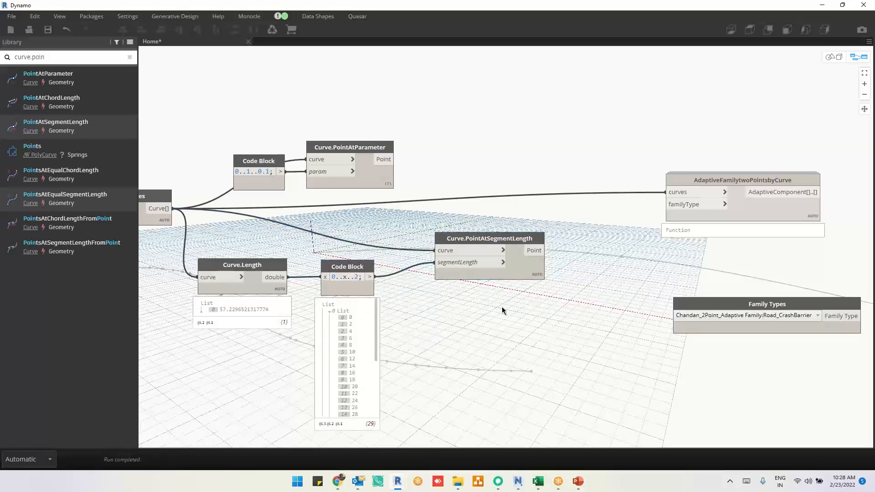
Hide the geometry preview of the Curve.Length, 0..x..2 code block and Curve.PointAtSegmentLength nodes
scroll(499, 290, down, 5)
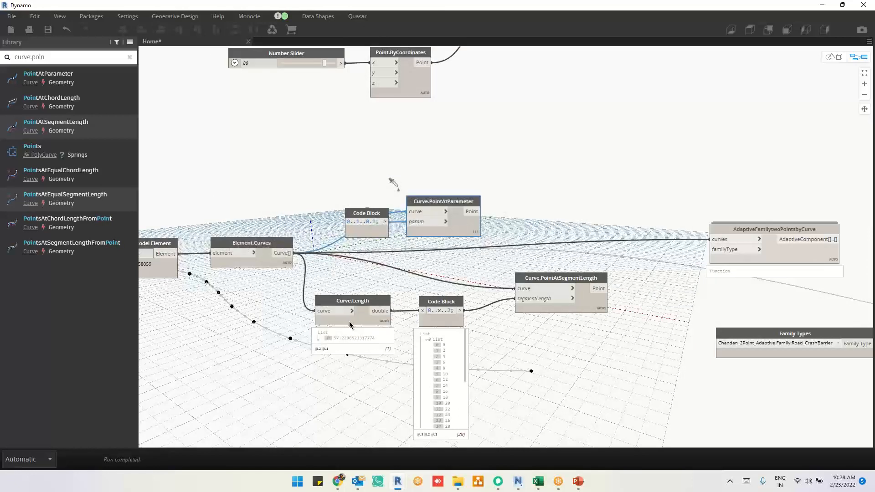
drag(630, 255, 304, 362)
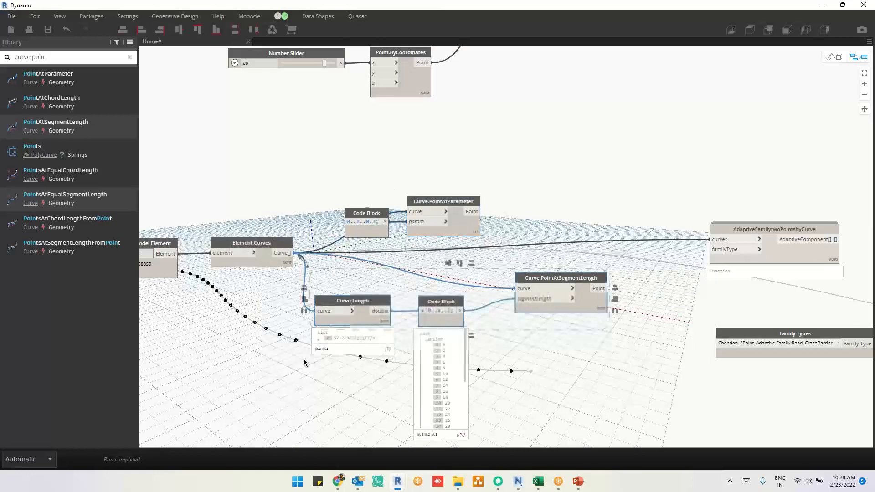
right_click(658, 359)
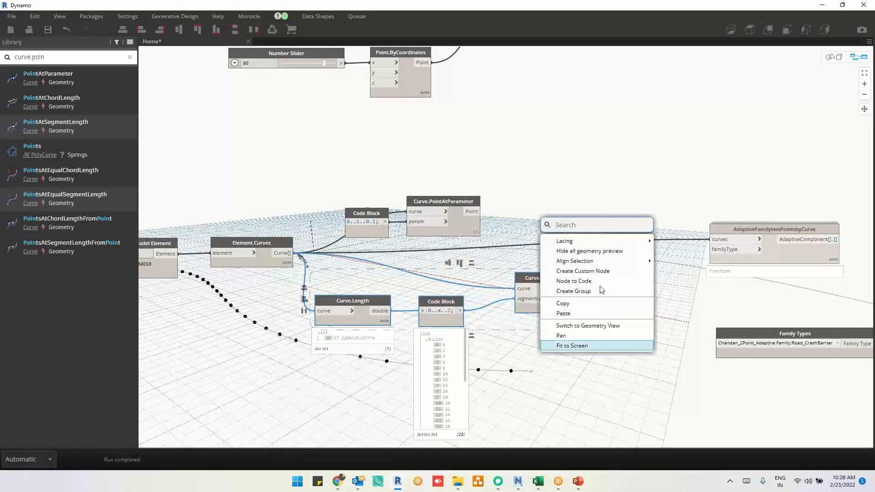
click(594, 252)
Move the Curve.Length, code block and Curve.PointAtSegmentLength nodes well below the main graph and select Curve.PointAtParameter
scroll(567, 323, down, 2)
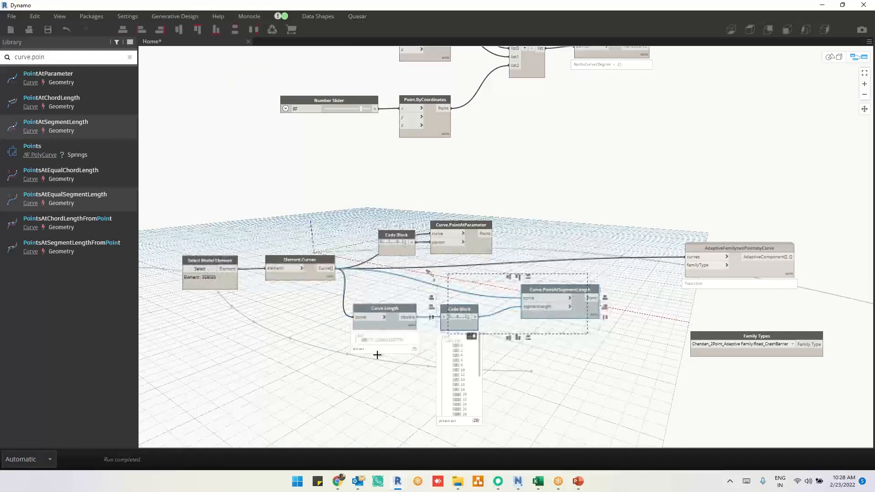
drag(566, 312, 554, 475)
click(531, 303)
middle_drag(400, 319, 333, 316)
click(409, 242)
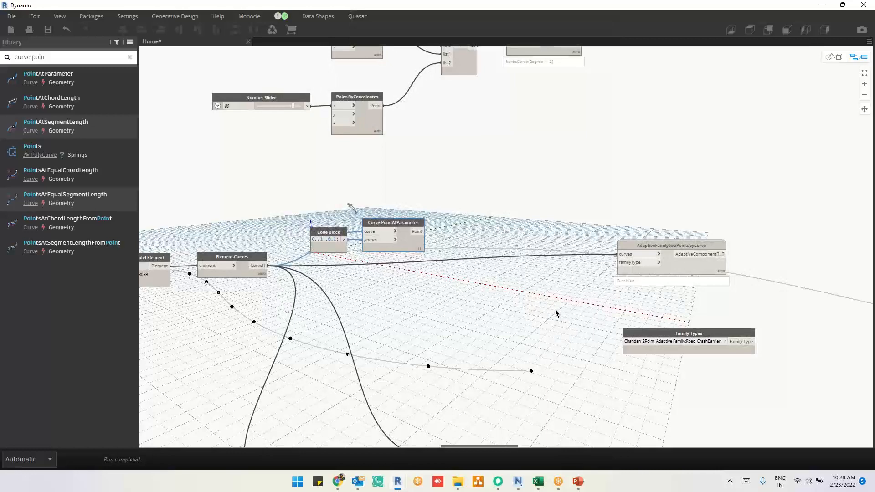
Move the AdaptiveFamilytwoPointsbyCurve node up, well above the Family Types node
middle_drag(557, 313, 556, 315)
drag(670, 248, 674, 142)
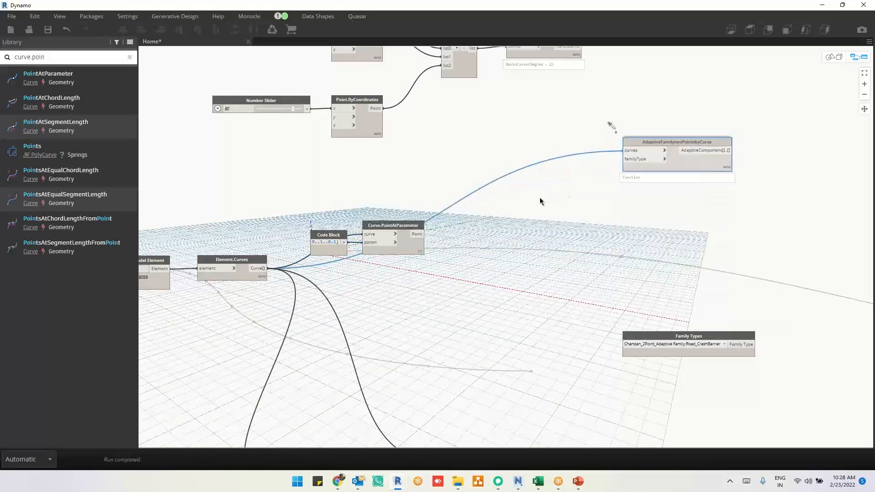
scroll(425, 172, up, 3)
Examine the Curve.PointAtParameter points along the curve in the 3D preview, bringing the whole curve into view
click(411, 265)
middle_drag(551, 291, 448, 240)
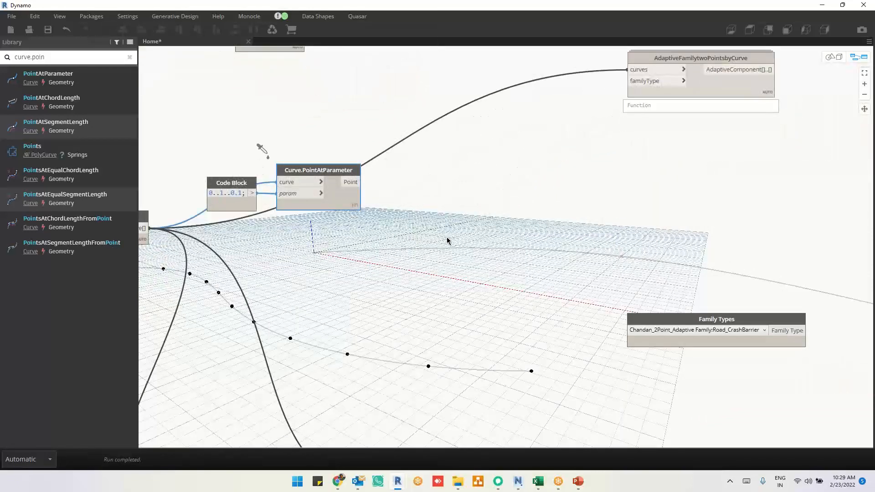
key(ctrl+b)
middle_drag(424, 277, 553, 275)
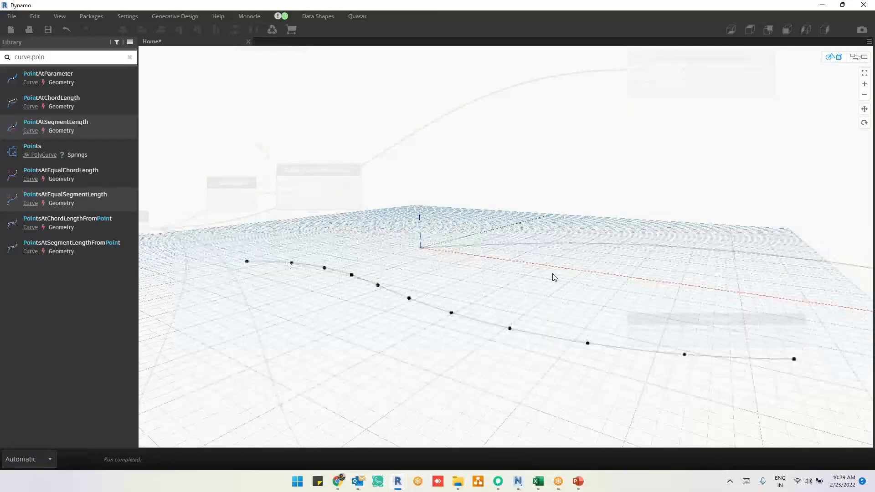
key(ctrl+b)
click(564, 132)
right_click(565, 134)
click(649, 192)
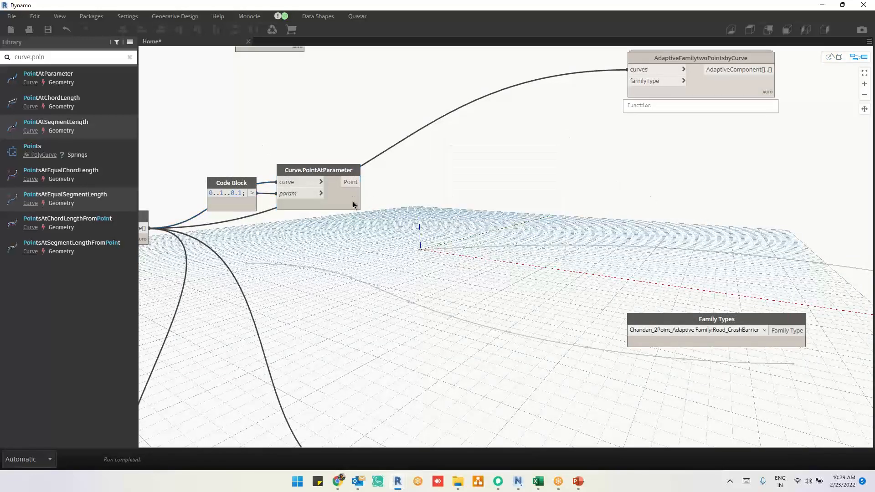
Show the Curve.PointAtParameter output list and locate its points at indices 1, 2 and 3 on the curve one by one
click(354, 216)
middle_drag(407, 216, 364, 172)
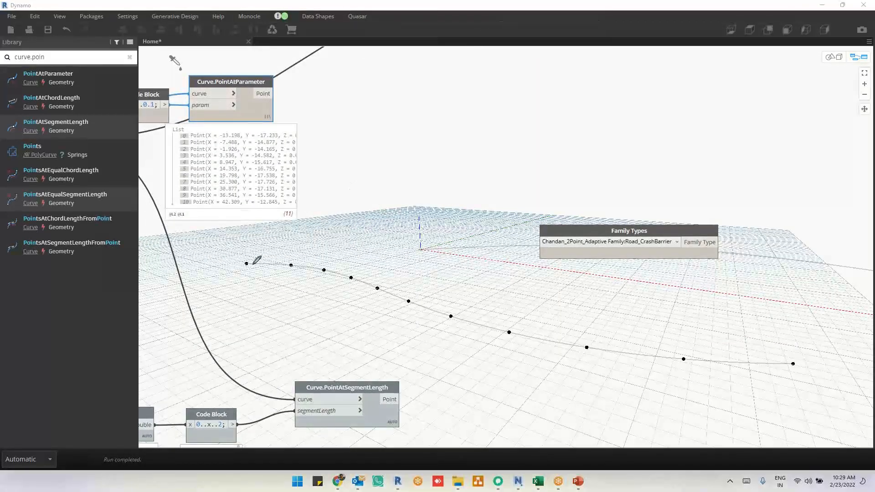
drag(247, 263, 291, 264)
drag(291, 265, 382, 293)
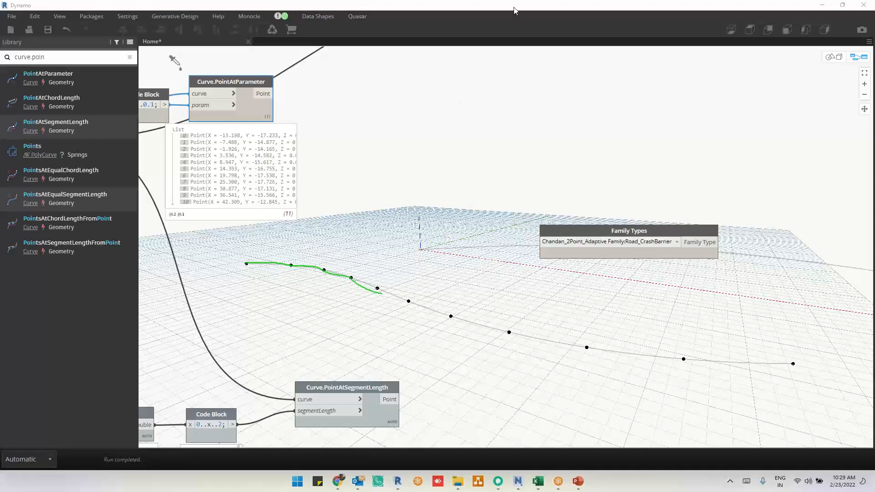
click(517, 64)
click(203, 135)
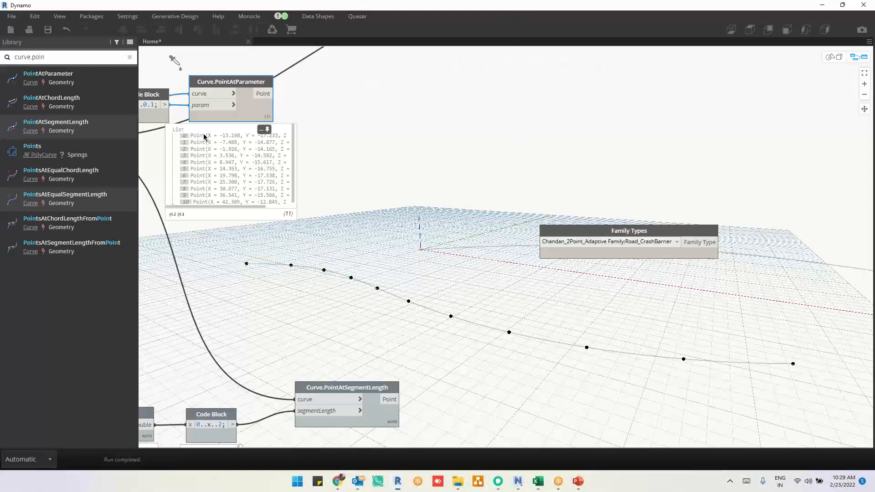
click(204, 143)
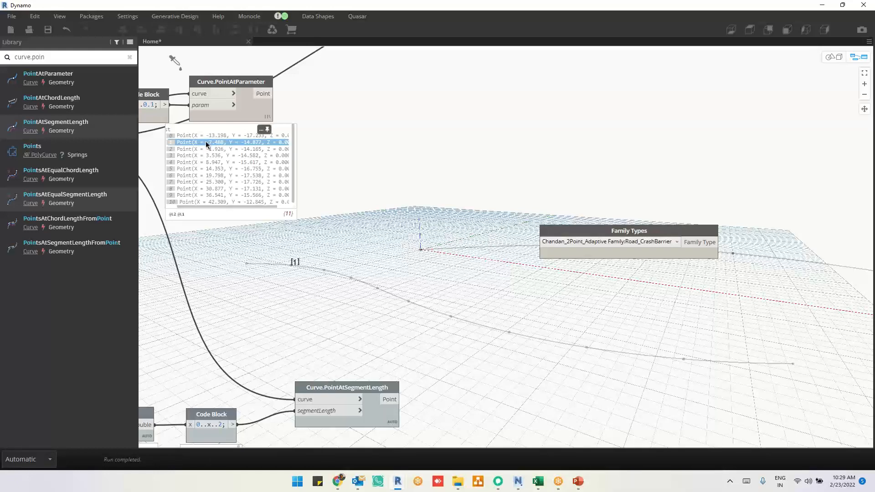
click(236, 149)
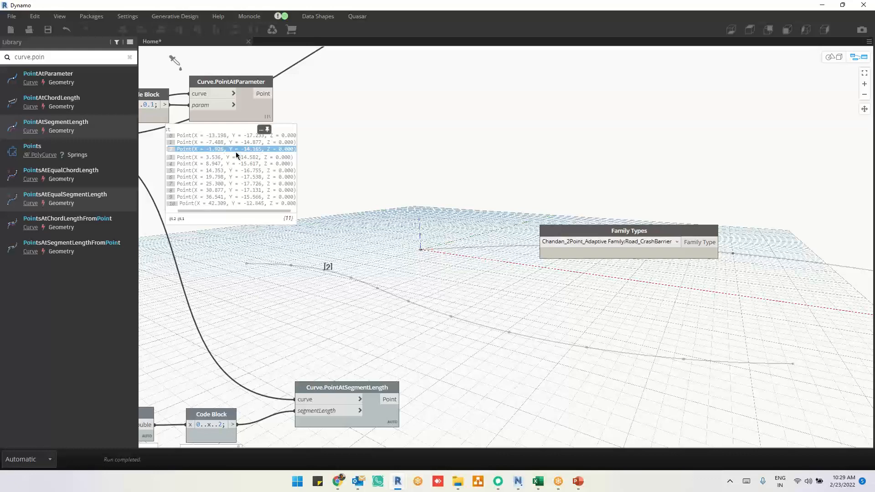
click(236, 157)
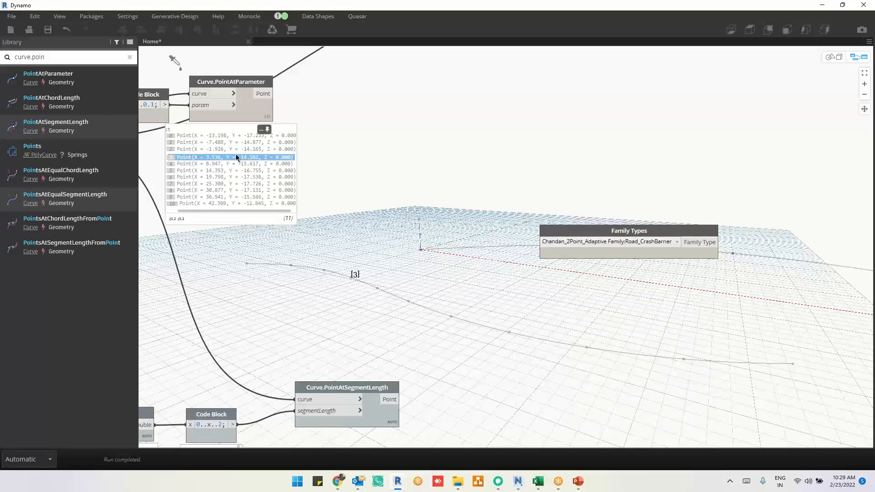
Try adding a ConnectEachIndexInList node beside Curve.PointAtParameter and delete it again
drag(76, 58, 2, 61)
text(listride)
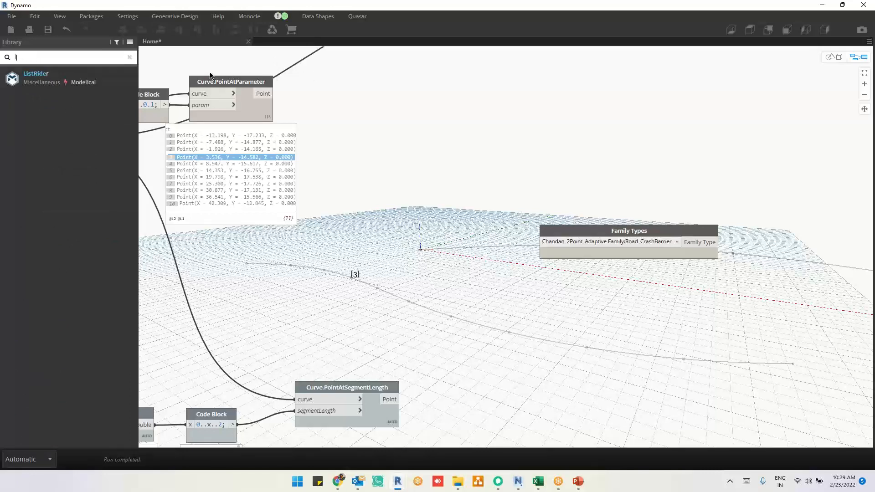
text(connect)
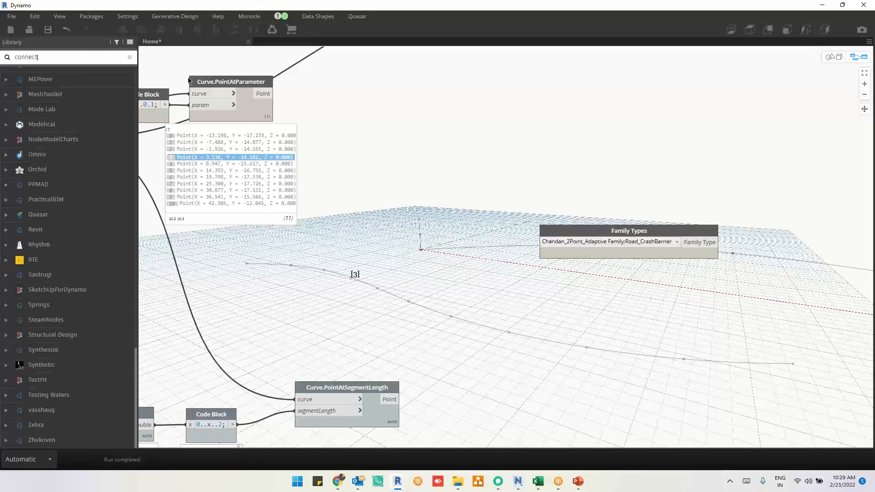
text(e)
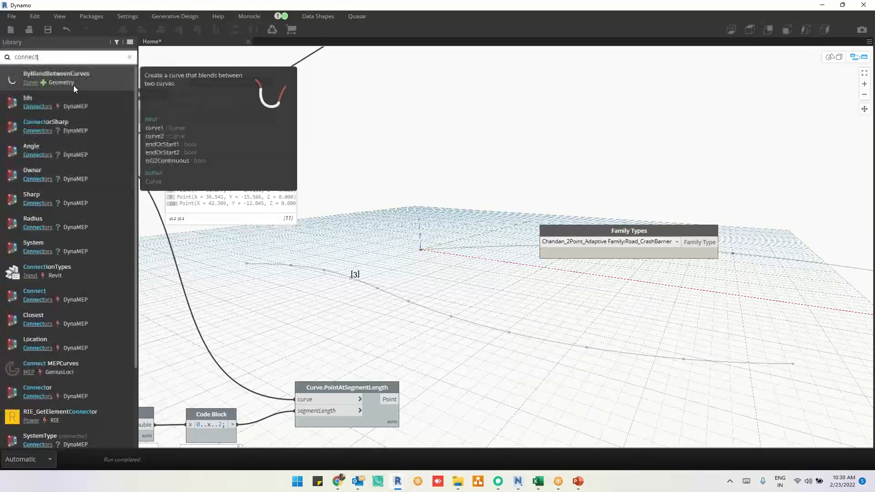
text(ac)
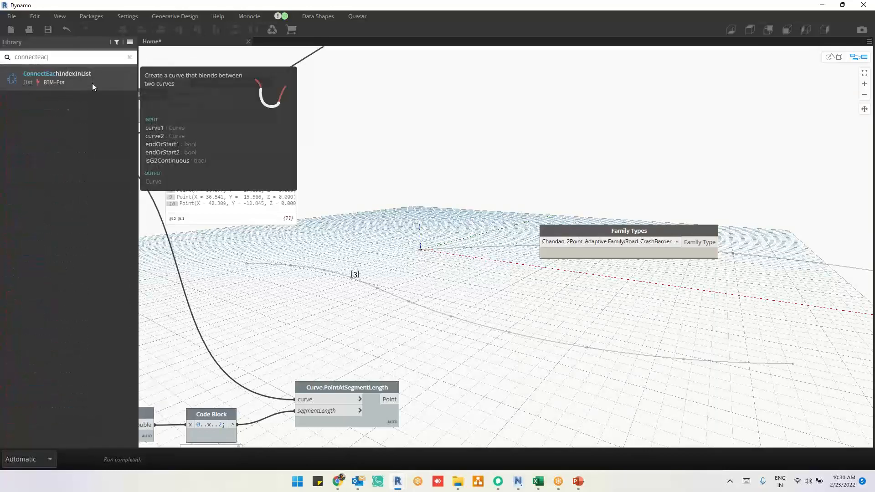
click(92, 82)
drag(513, 280, 422, 156)
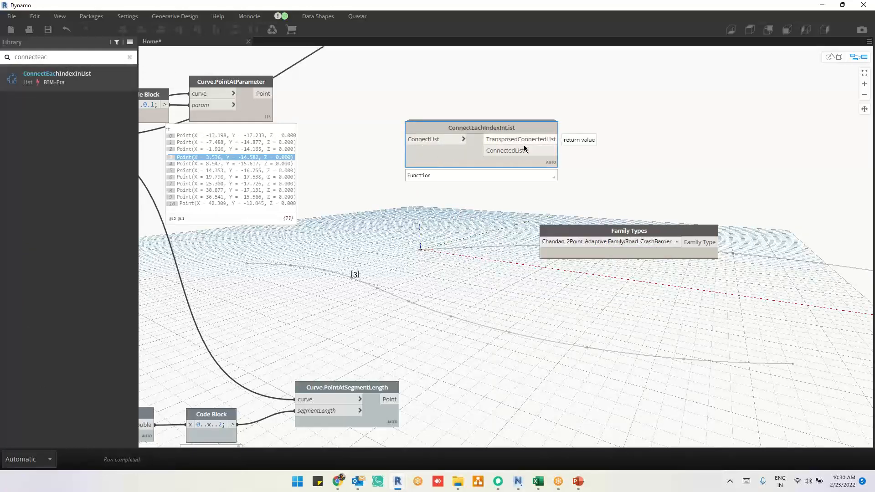
key(Delete)
Add a ListRider node beside Curve.PointAtParameter, connect the Point output to its list input and inspect the combined list
drag(48, 57, 2, 58)
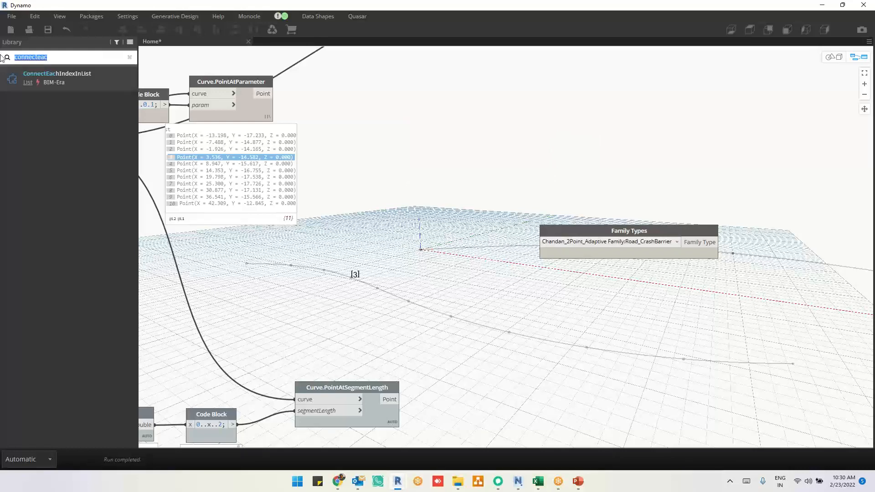
text(listrider)
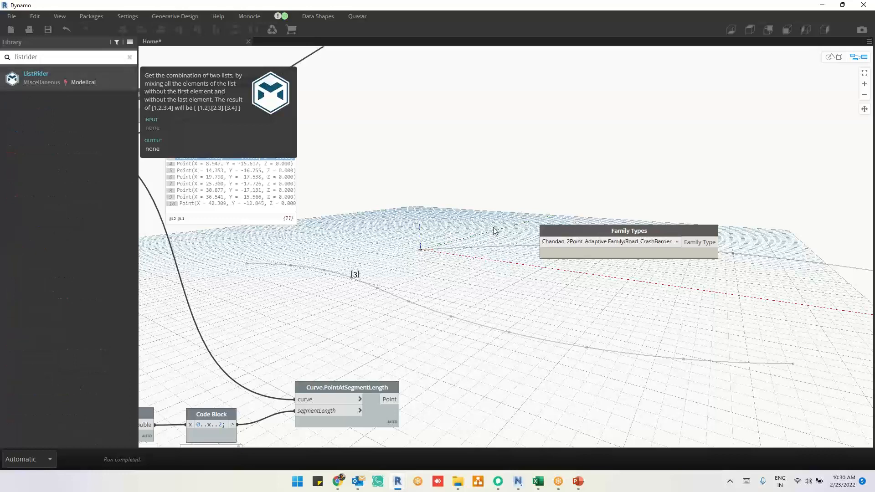
key(Return)
drag(556, 273, 414, 139)
drag(267, 96, 398, 104)
mouse_move(424, 154)
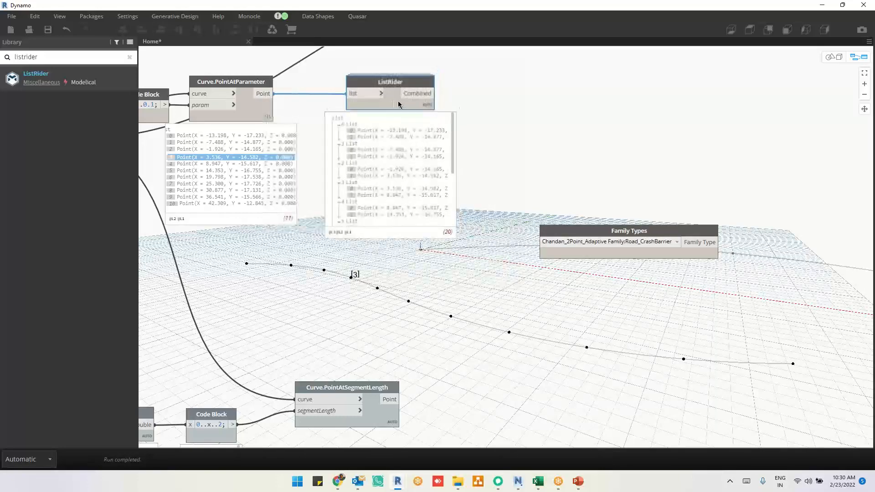
scroll(226, 125, up, 2)
scroll(362, 137, down, 3)
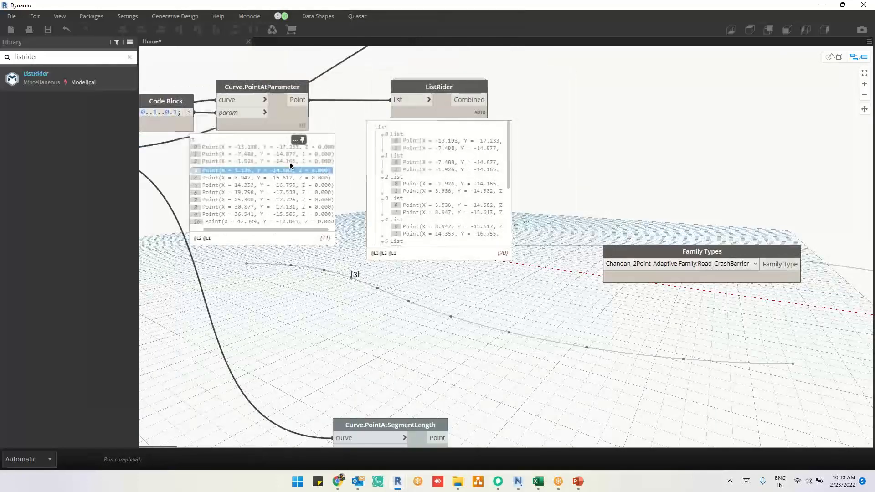
Compare the first points in the Curve.PointAtParameter output with their start and end pairs in the ListRider output
click(246, 147)
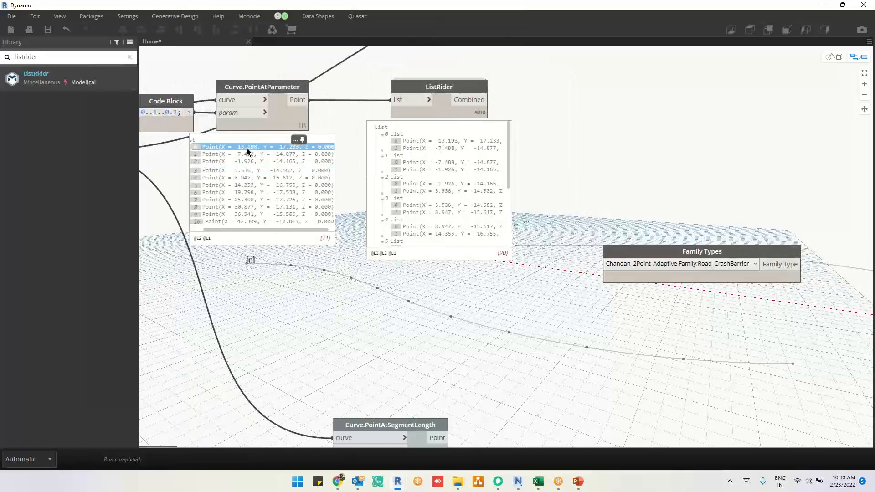
click(457, 141)
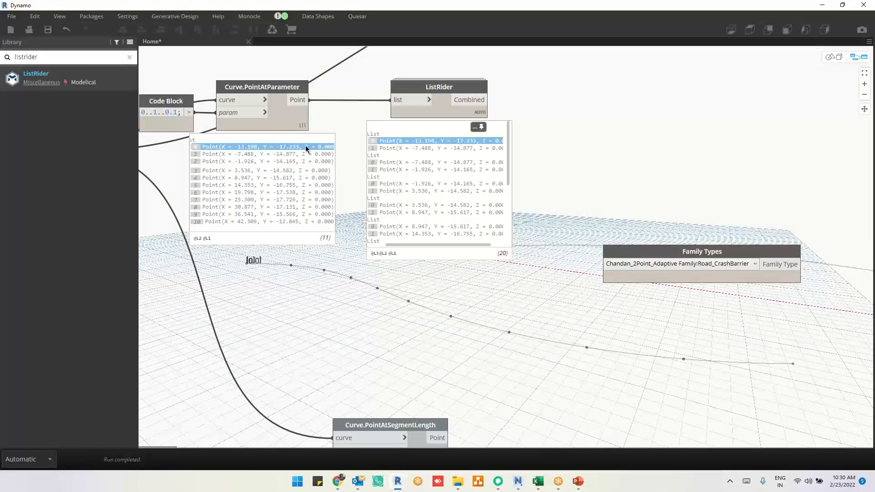
click(250, 154)
click(416, 149)
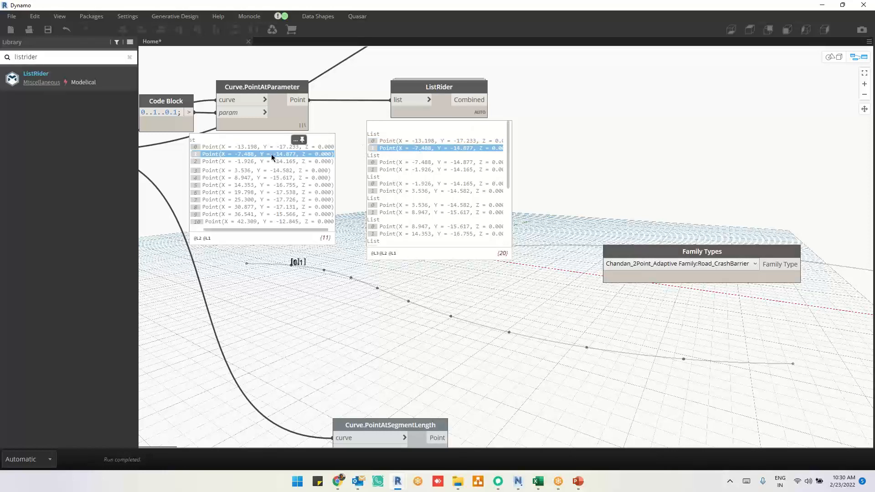
click(428, 162)
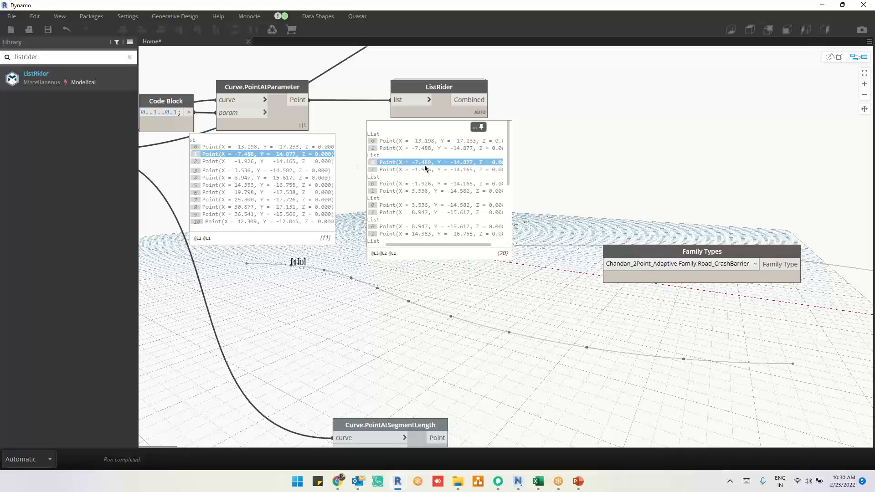
click(425, 164)
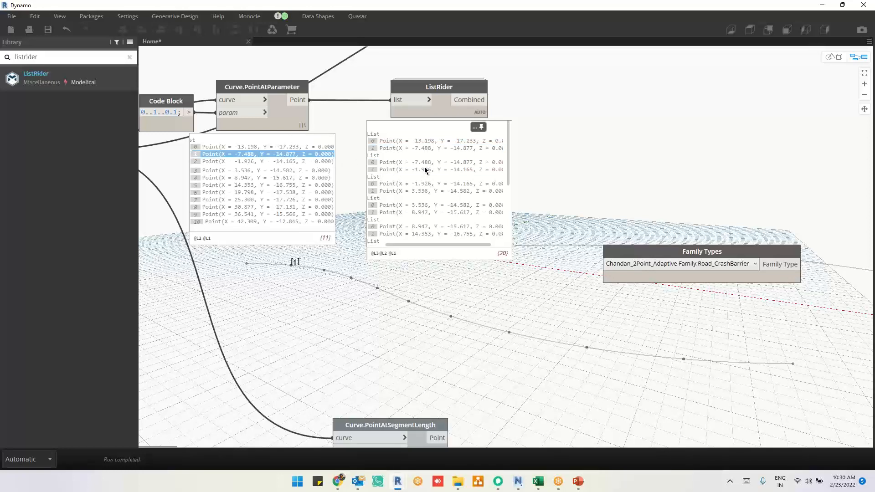
click(426, 170)
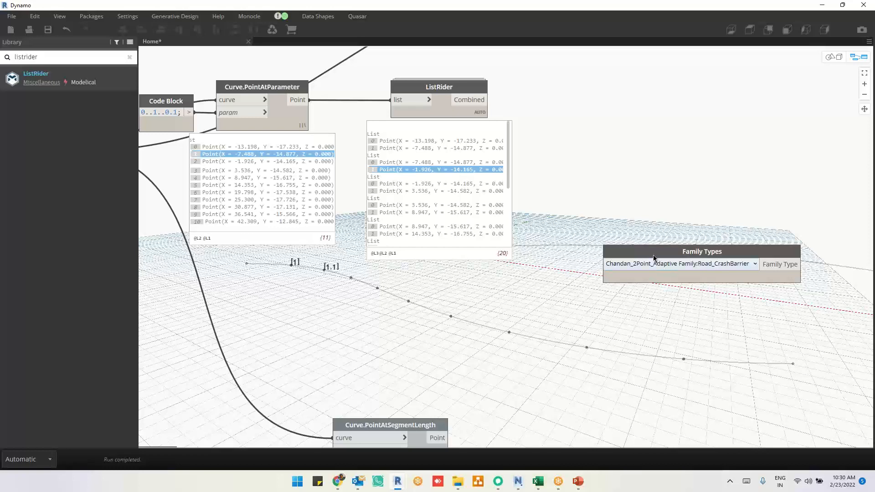
Move the Family Types node farther from the ListRider node to free up canvas space
drag(657, 252, 827, 241)
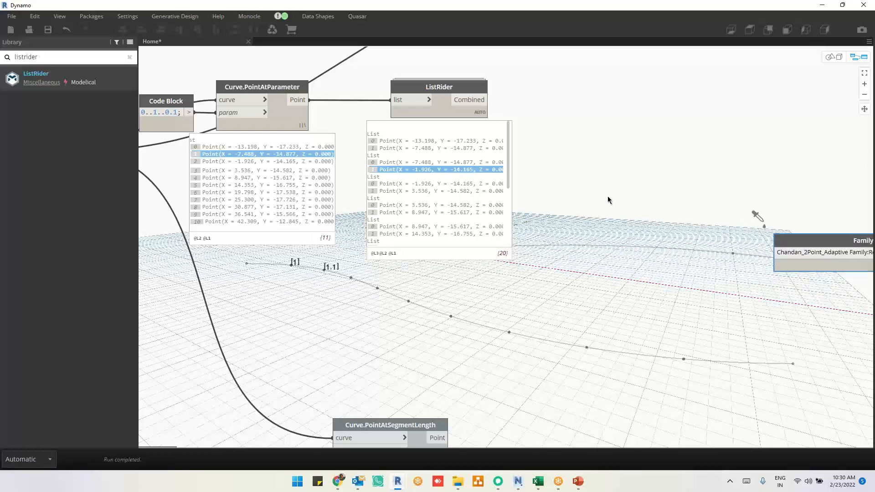
right_click(684, 144)
text(lin)
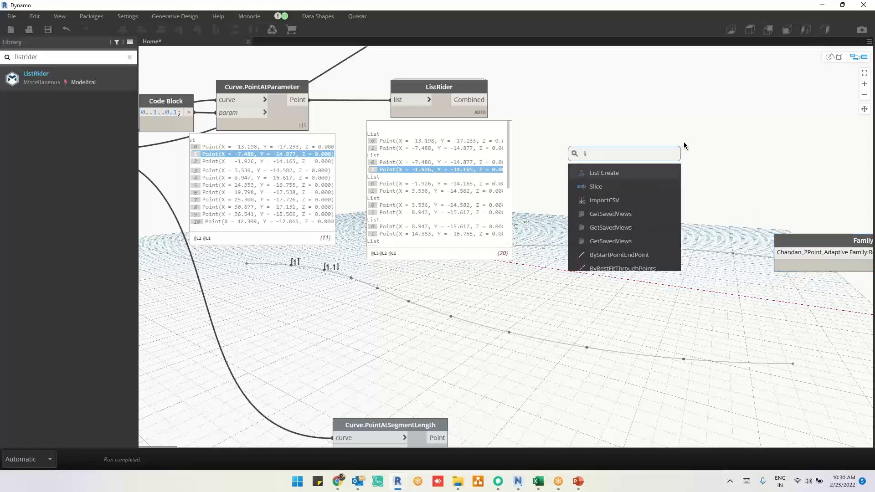
key(BackSpace)
key(BackSpace)
key(BackSpace)
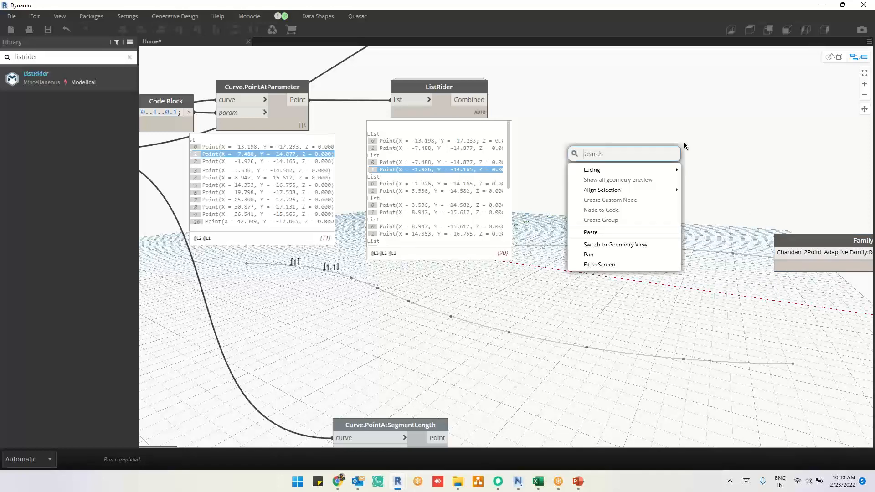
click(636, 115)
Add a List.Transpose node beside ListRider and feed it ListRider's Combined output
scroll(605, 136, up, 3)
middle_drag(622, 166, 385, 221)
scroll(548, 257, down, 2)
scroll(376, 220, down, 3)
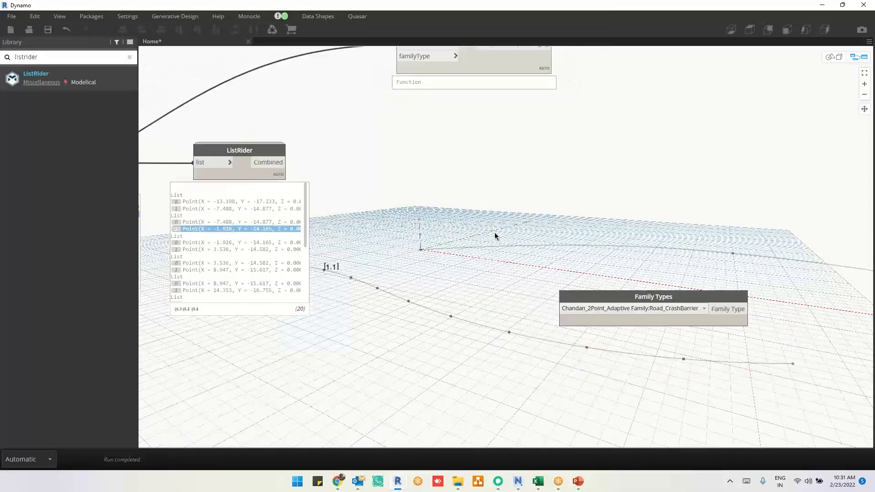
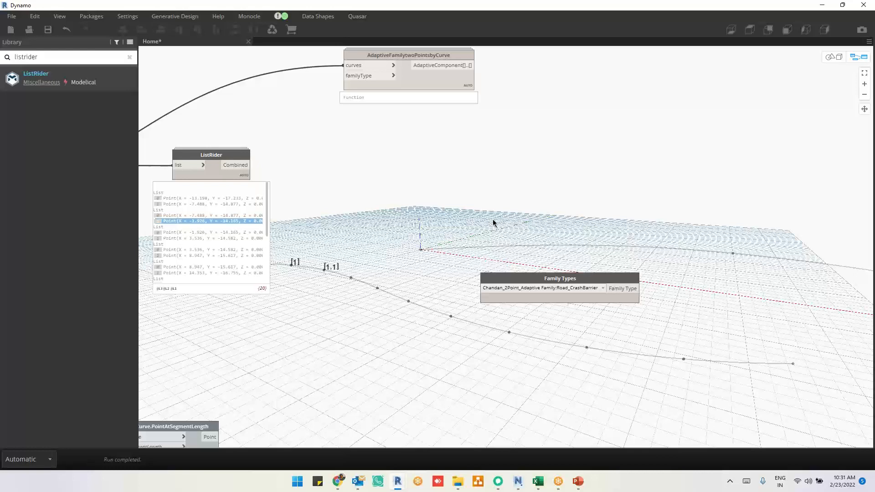
middle_drag(441, 267, 423, 274)
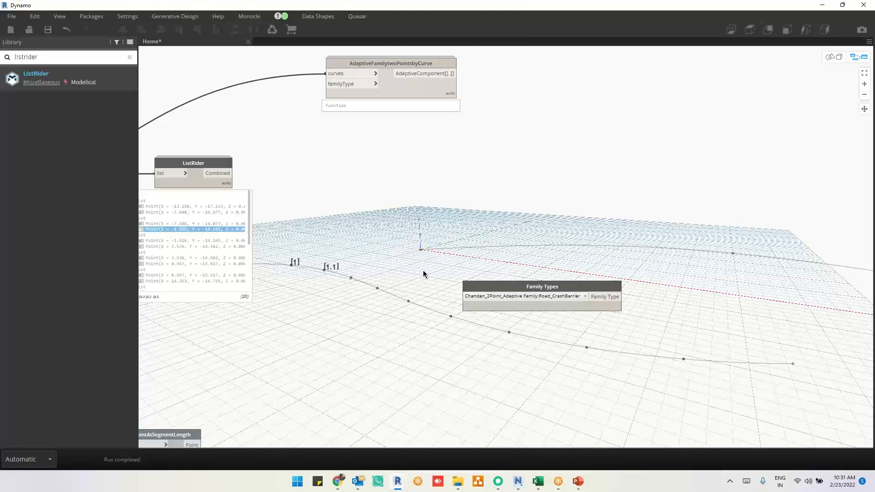
middle_drag(396, 248, 421, 243)
right_click(435, 178)
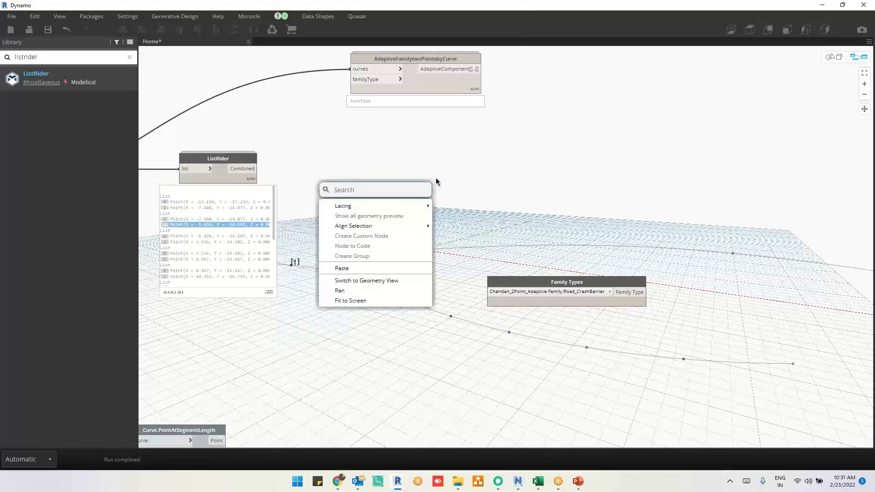
text(li)
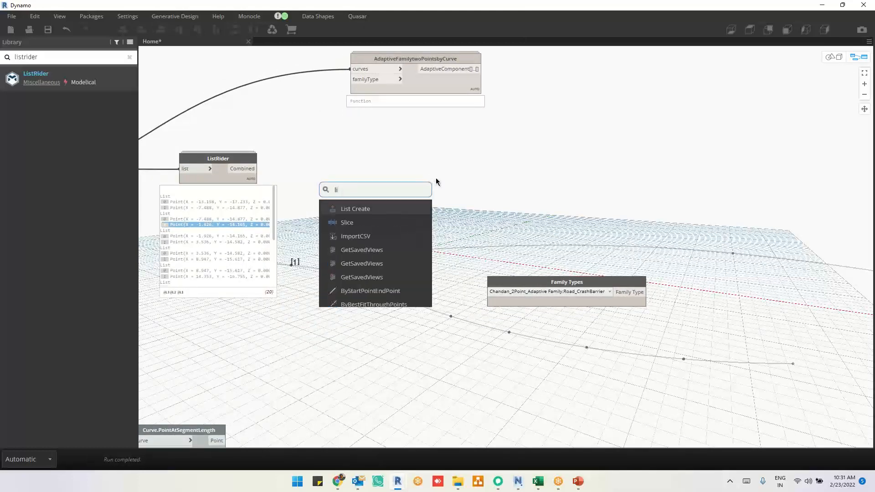
text(sttrans)
click(393, 207)
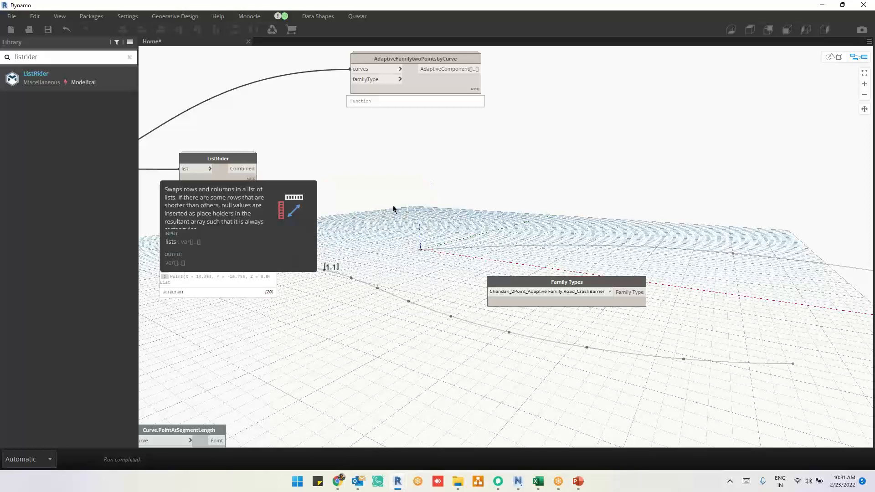
drag(257, 169, 360, 183)
click(489, 211)
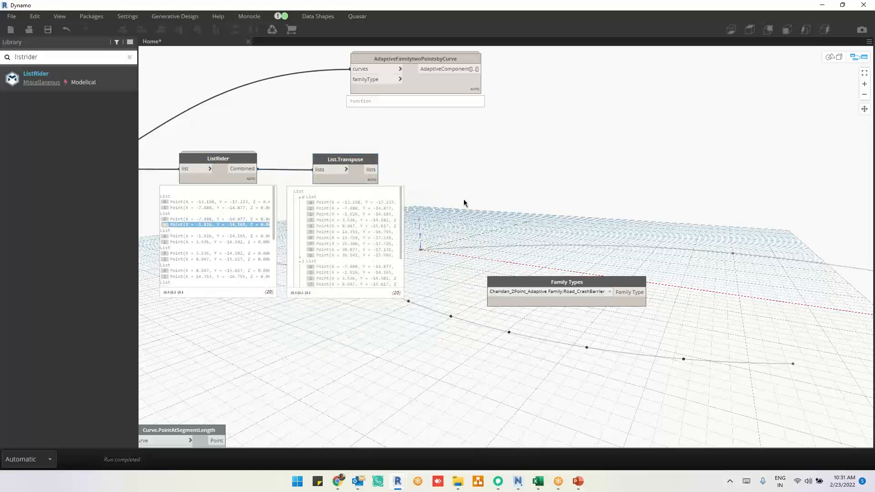
Compare matching first and second points across the two sublists of the List.Transpose output
click(364, 203)
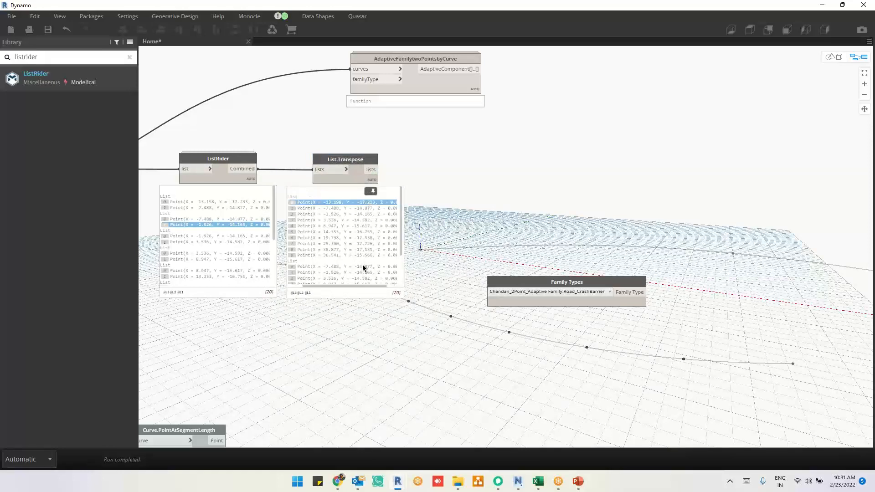
click(363, 266)
click(354, 209)
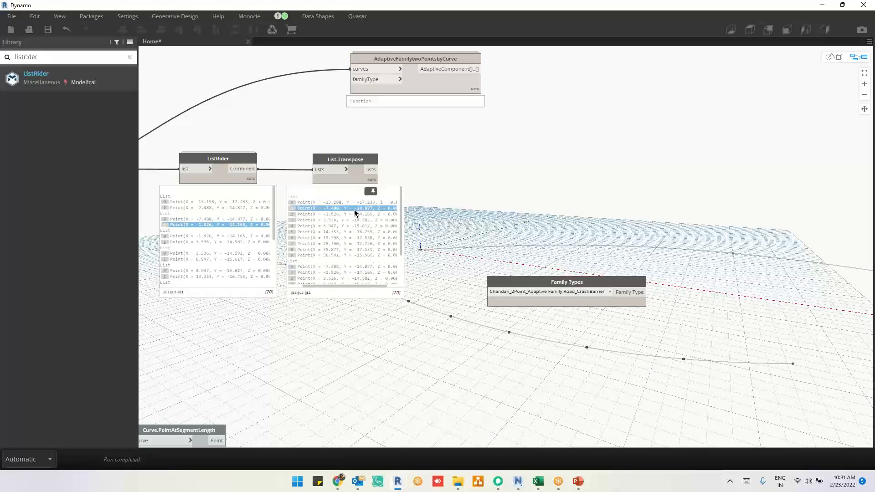
click(360, 274)
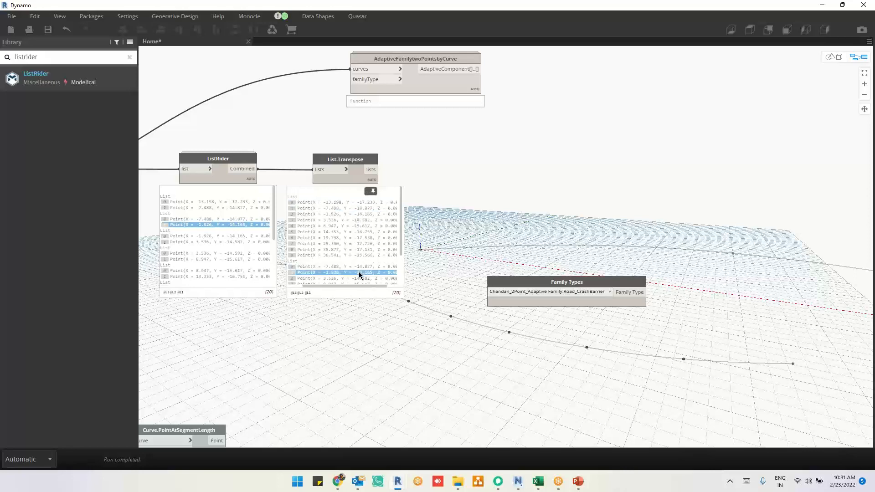
Add a Line.ByStartPointEndPoint node and place it well clear of List.Transpose, leaving room between them
right_click(531, 186)
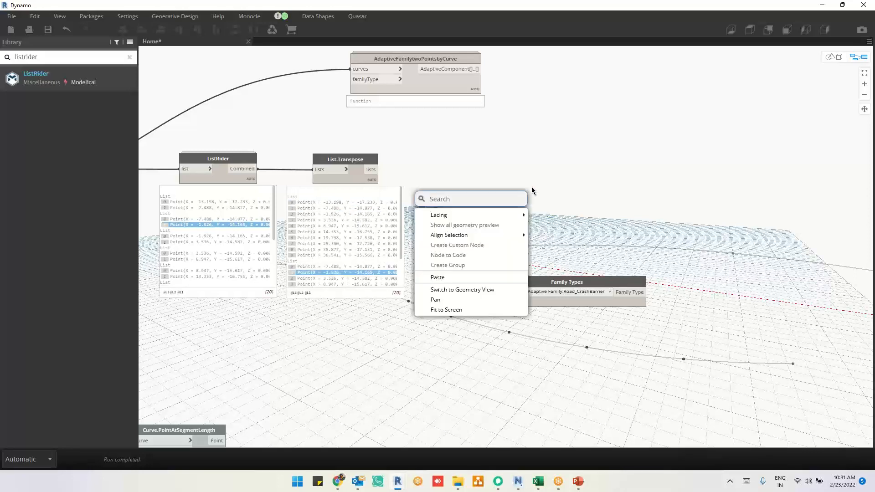
text(line)
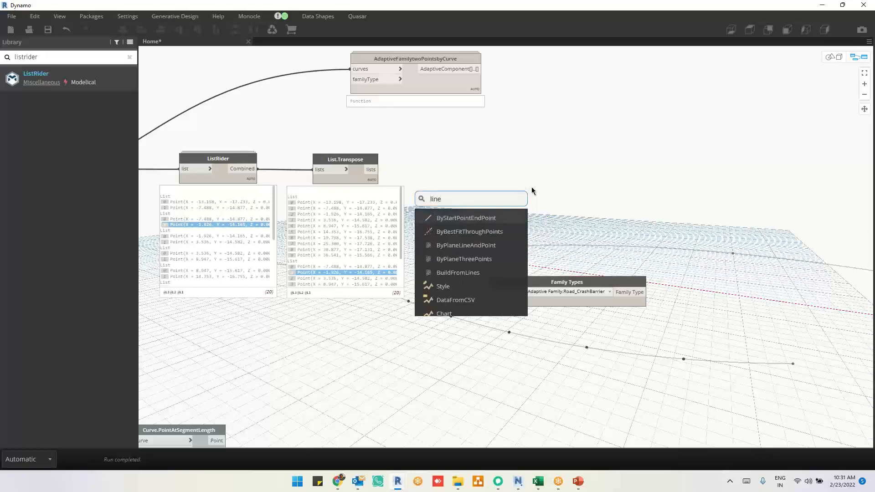
text(.by)
click(480, 227)
drag(489, 240, 597, 166)
Create a Code Block between List.Transpose and the line node with the lines sp[0]; and ep[1];
scroll(510, 194, up, 3)
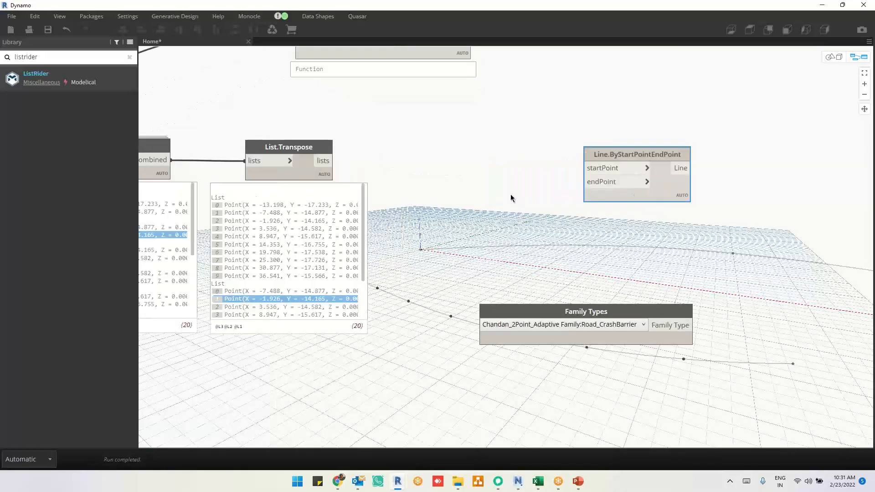
double_click(475, 157)
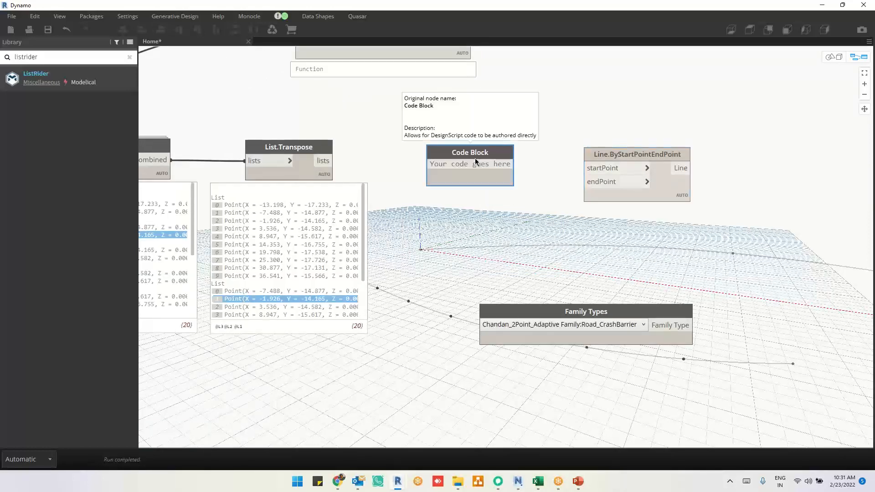
text(sp[)
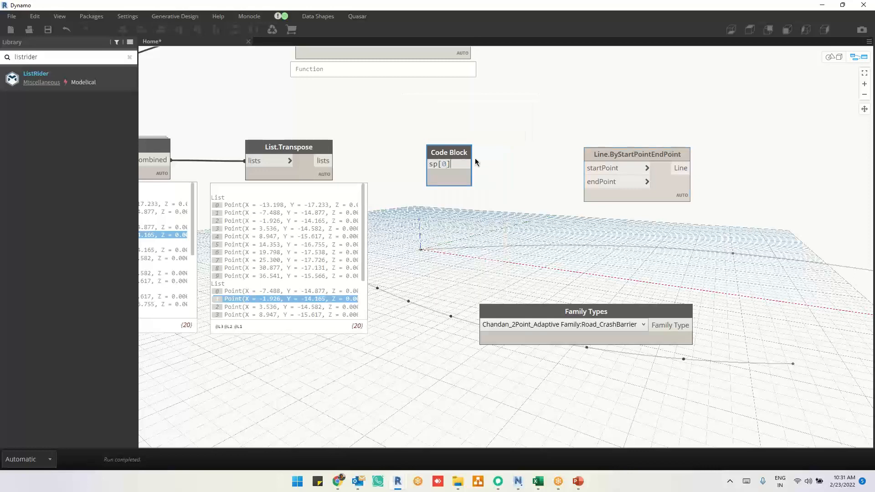
text(0];)
key(Return)
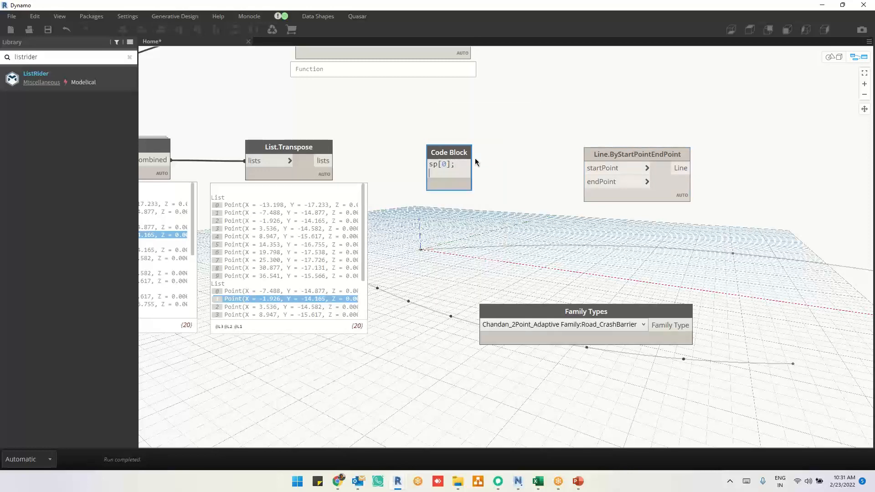
text(ep[1];)
click(488, 174)
Wire List.Transpose into the Code Block's sp and ep inputs, and its outputs into startPoint and endPoint of Line.ByStartPointEndPoint
drag(333, 160, 583, 168)
drag(477, 163, 585, 182)
drag(671, 194, 609, 178)
middle_drag(596, 252, 387, 266)
click(474, 248)
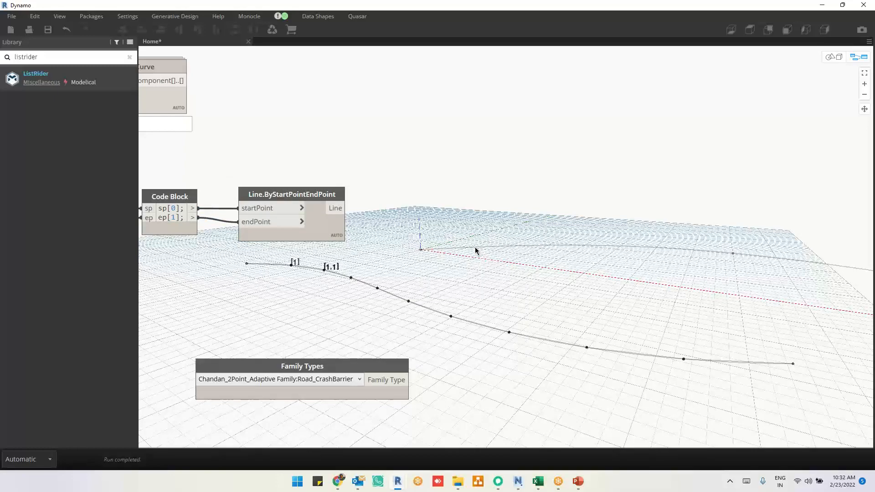
Add a Curve.SplitByPoints node in the empty canvas area below the Family Types node
scroll(475, 248, down, 3)
middle_drag(344, 262, 540, 168)
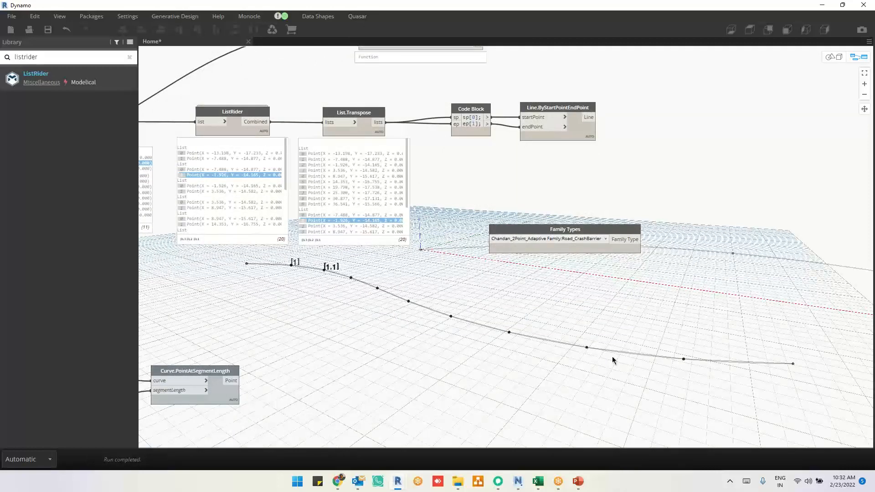
right_click(636, 342)
text(cu)
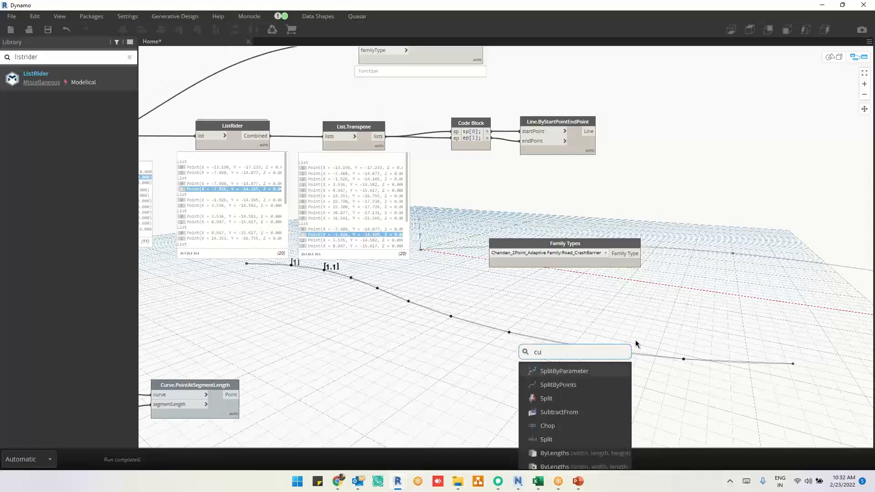
text(rve.spli)
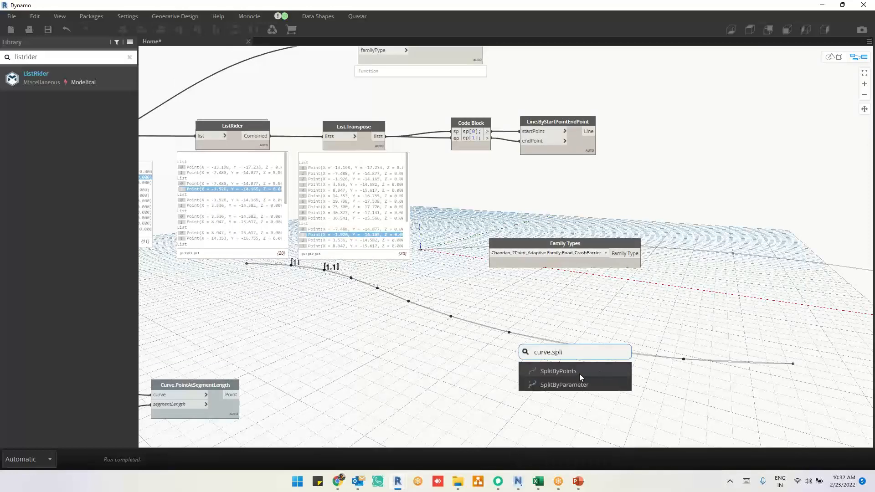
click(578, 372)
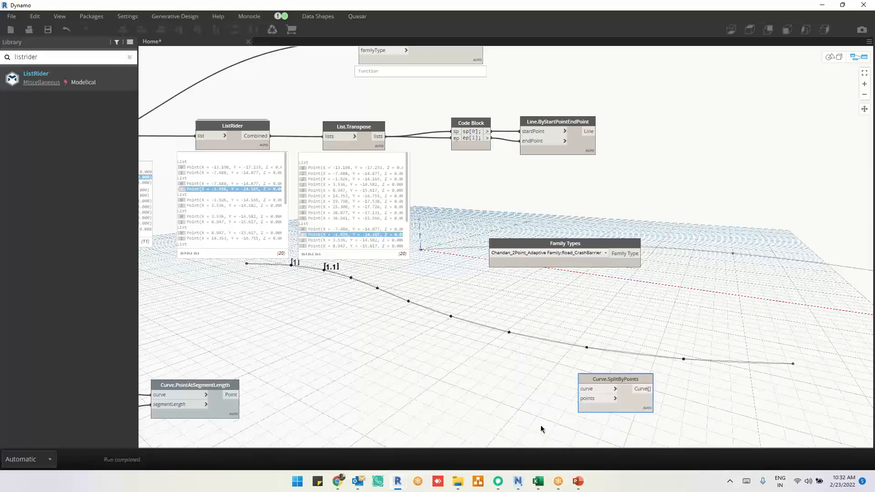
Connect the Element.Curves output to the curve input of Curve.SplitByPoints and the Curve.PointAtParameter points to its points input
scroll(720, 261, down, 5)
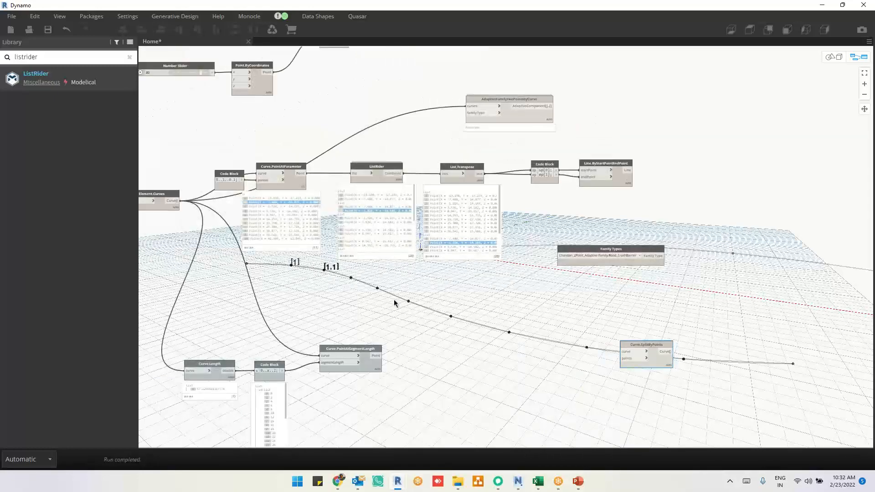
drag(270, 195, 714, 345)
scroll(711, 346, up, 3)
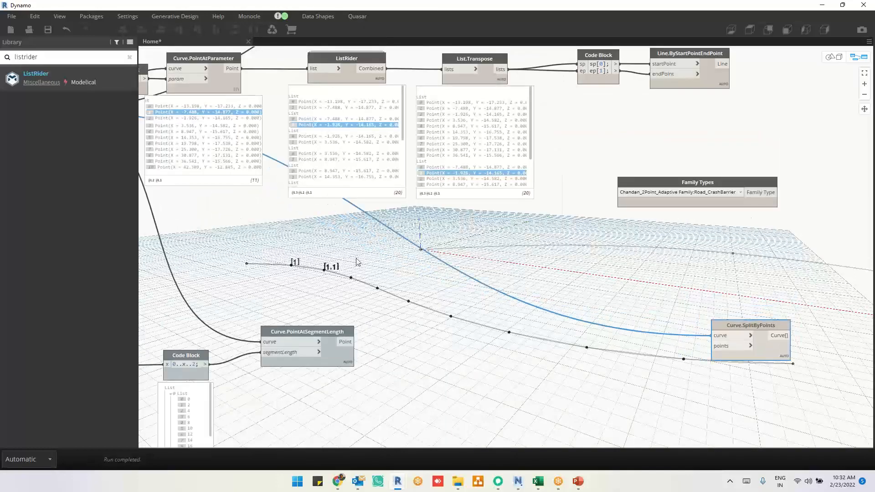
middle_drag(342, 261, 419, 275)
drag(312, 88, 794, 360)
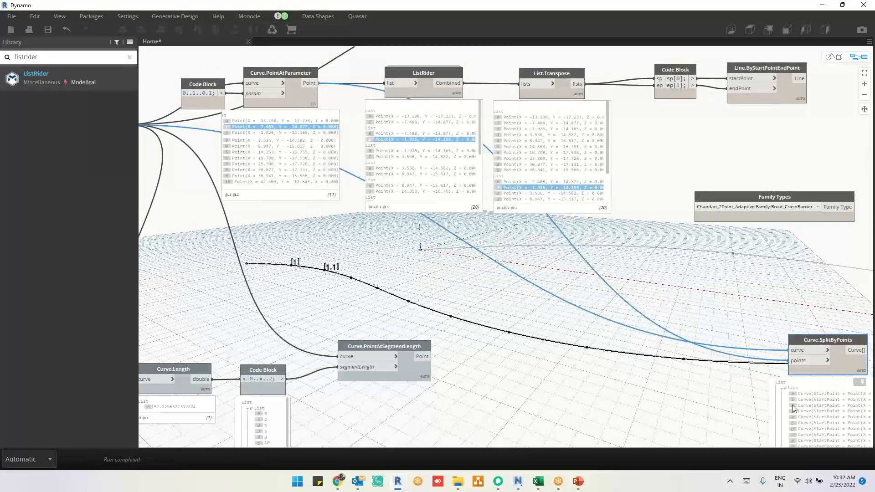
middle_drag(542, 404, 301, 375)
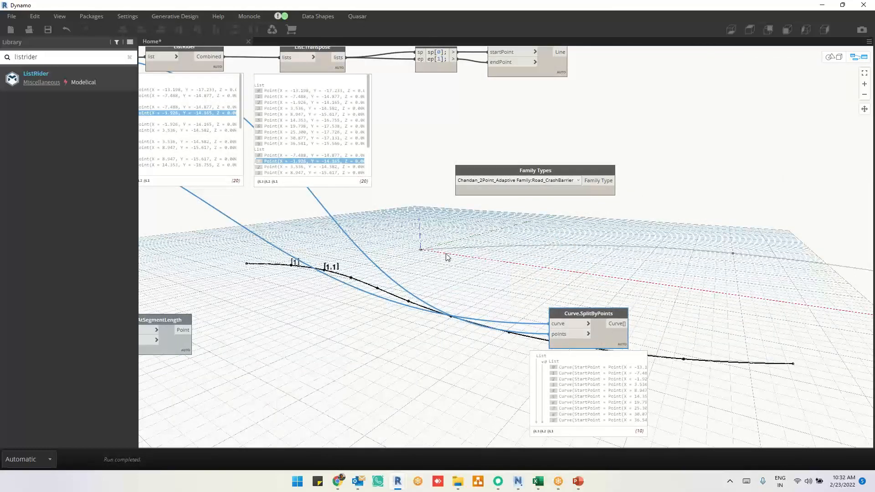
middle_drag(448, 258, 490, 296)
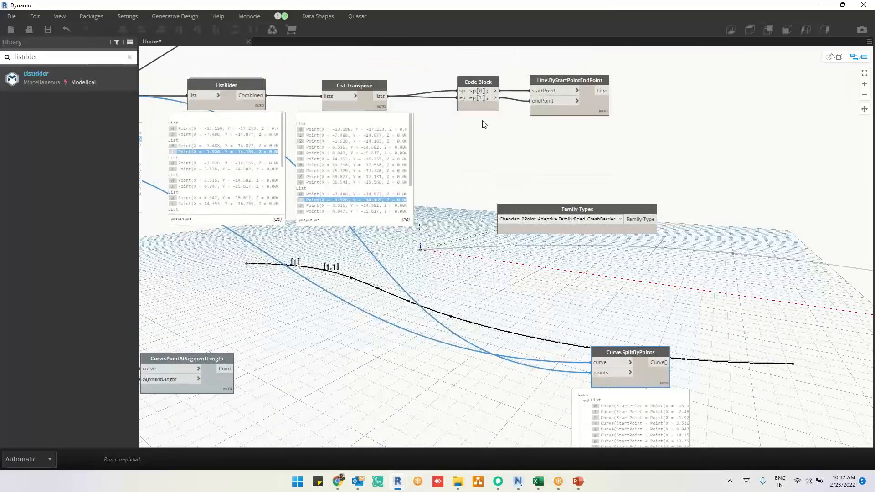
Bring Curve.SplitByPoints closer to the upper node chain and compare its output list with that of Line.ByStartPointEndPoint
drag(163, 64, 676, 146)
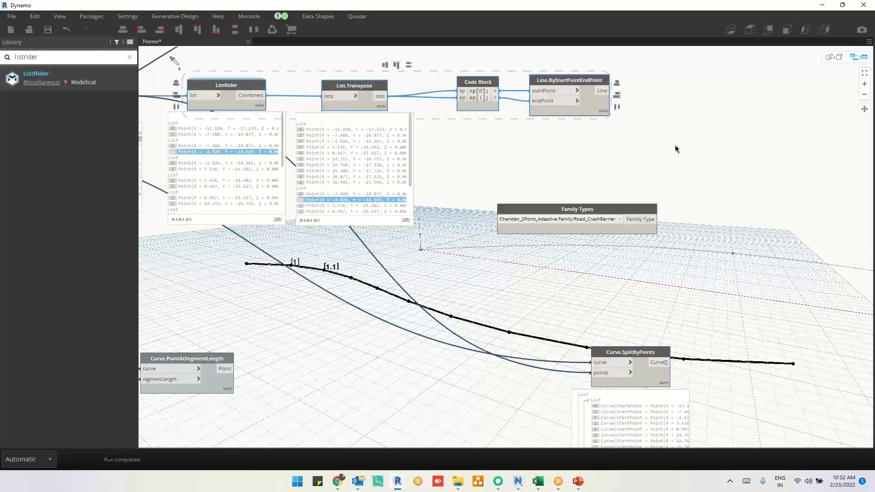
click(675, 148)
drag(604, 375, 362, 349)
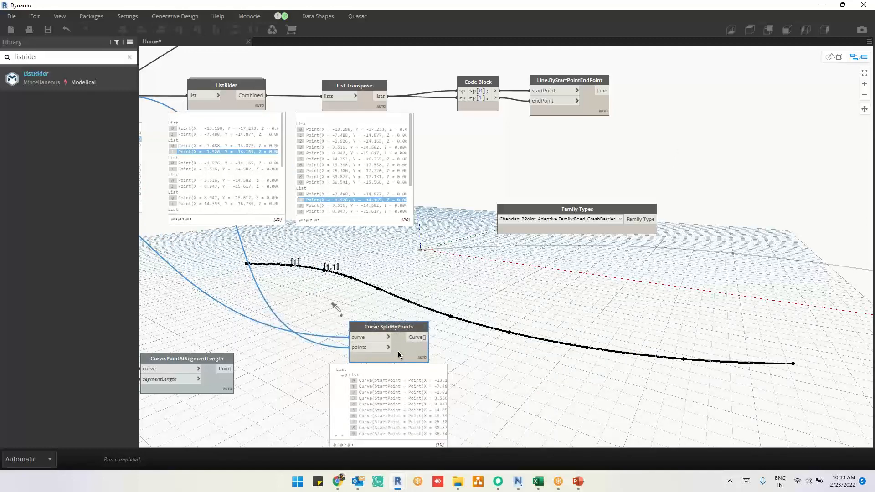
click(594, 112)
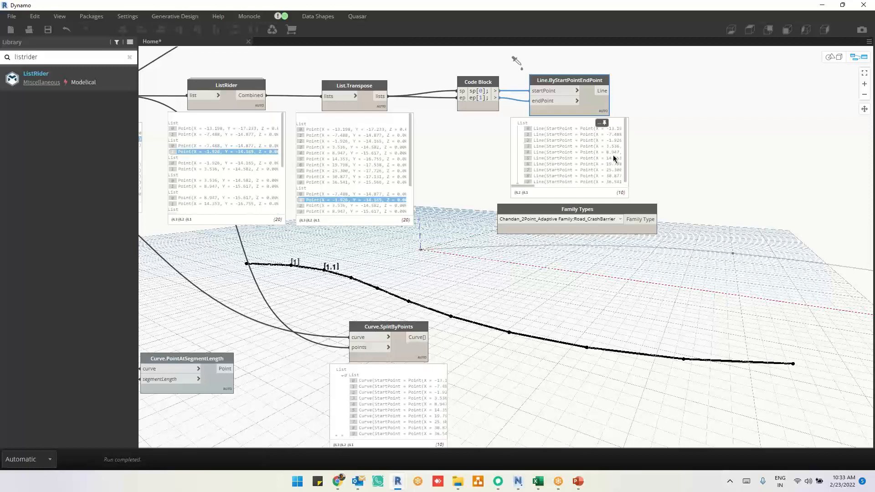
middle_drag(454, 434, 441, 405)
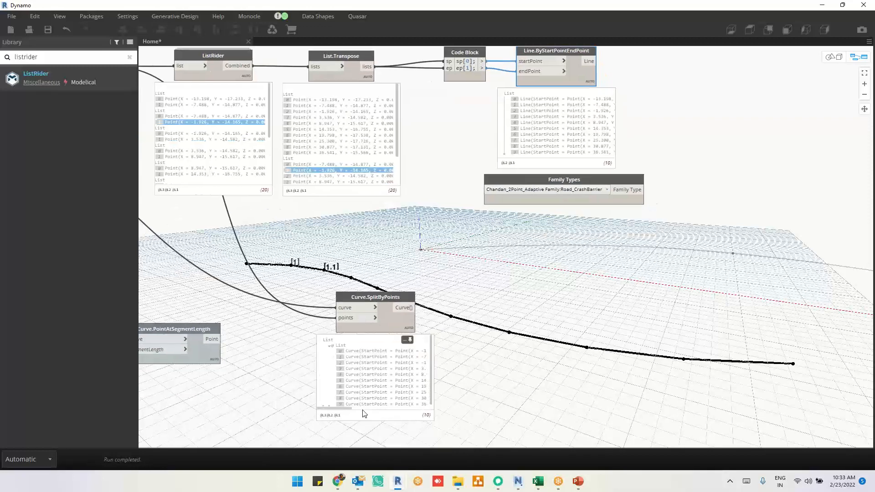
drag(347, 409, 374, 409)
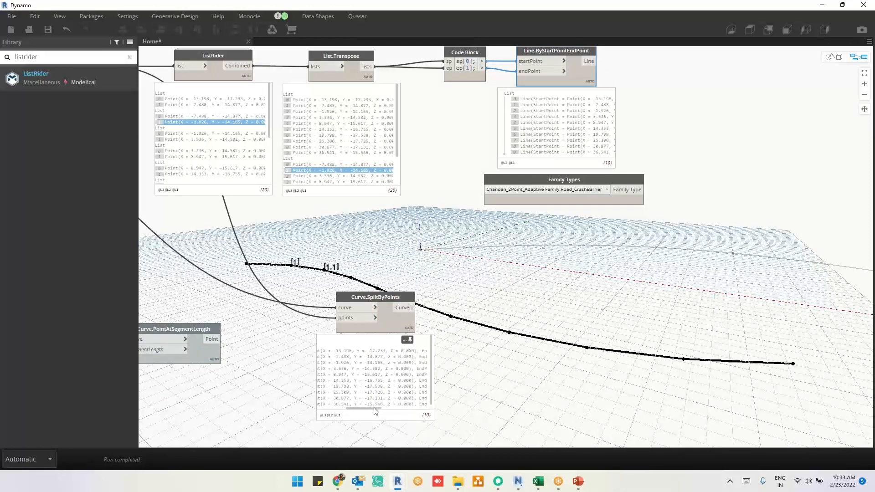
drag(529, 156, 536, 157)
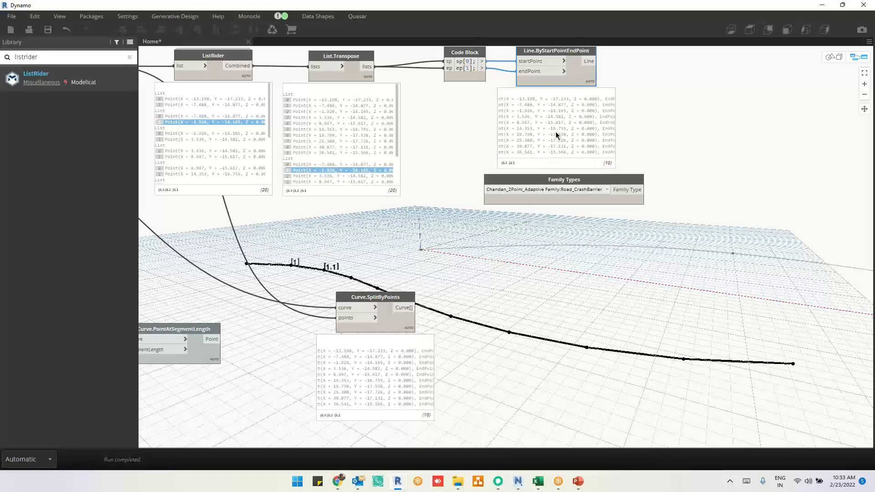
scroll(658, 95, up, 2)
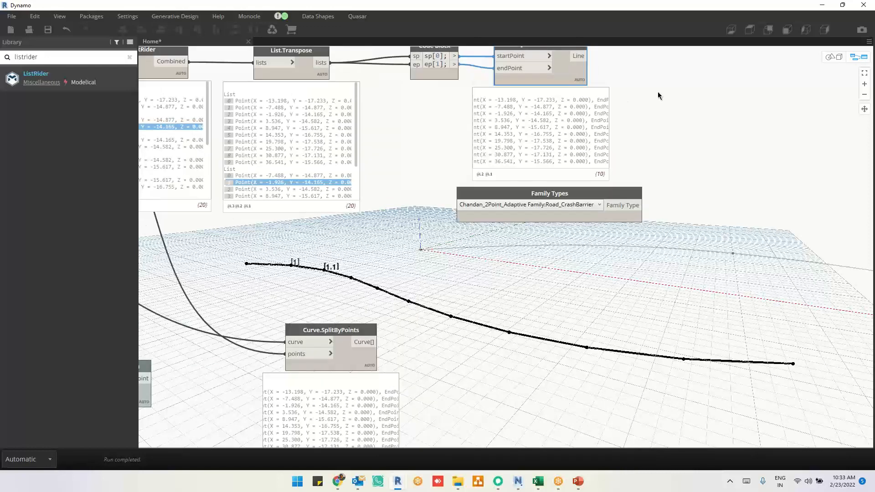
scroll(645, 264, down, 2)
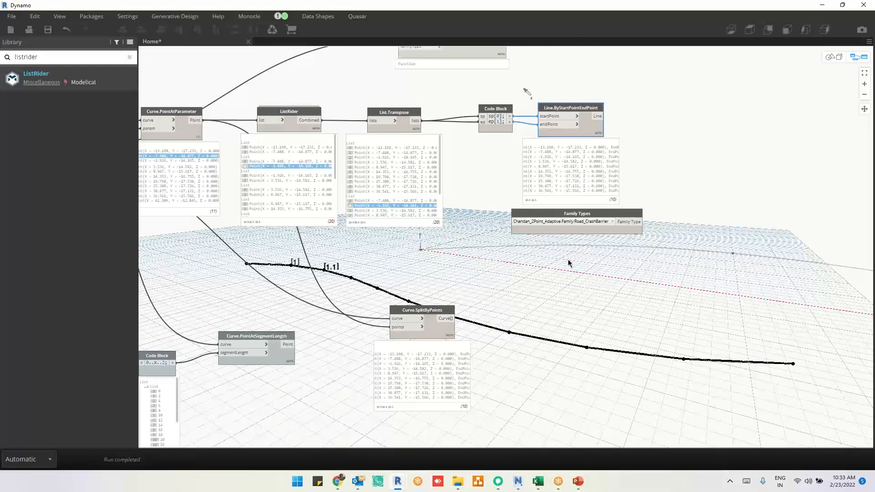
Reposition the Family Types node and place AdaptiveFamilytwoPointsbyCurve past the Line.ByStartPointEndPoint node at the end of the chain
mouse_move(637, 232)
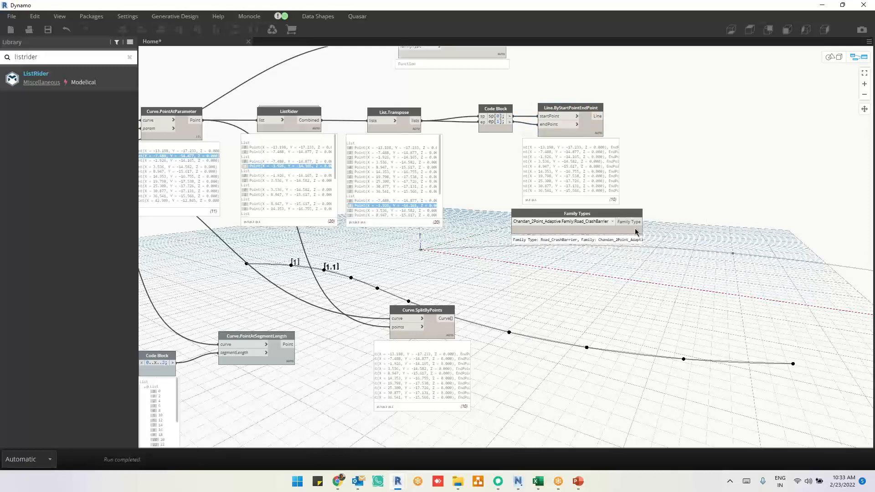
drag(625, 231, 594, 241)
scroll(602, 309, down, 2)
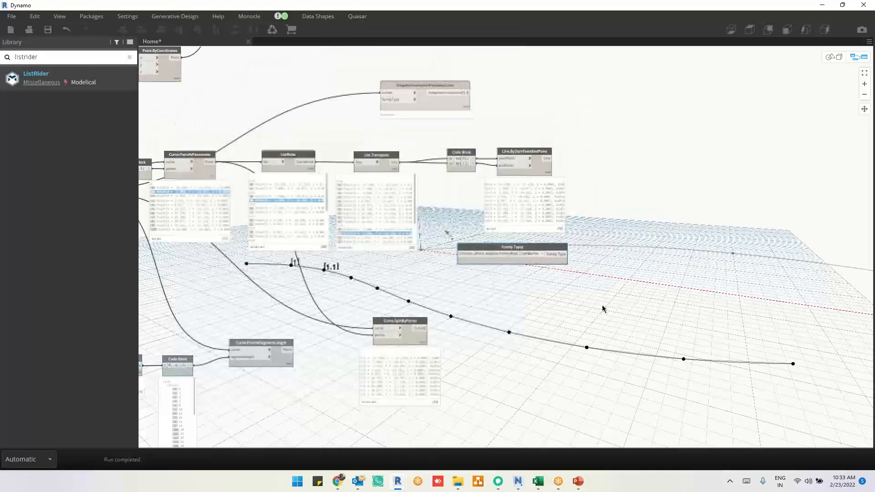
scroll(602, 309, down, 2)
drag(454, 119, 663, 180)
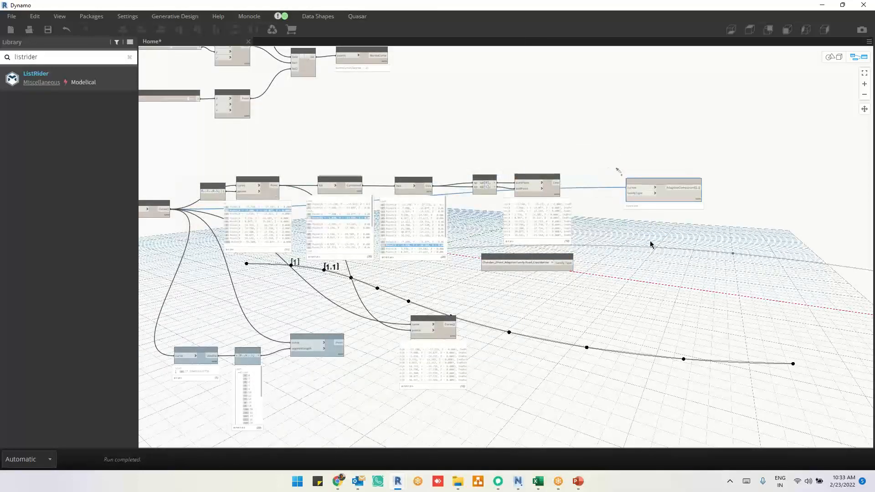
Replace the curves input of AdaptiveFamilytwoPointsbyCurve with the Line output and connect Family Type to its familyType input
scroll(651, 244, up, 3)
drag(622, 143, 557, 88)
drag(482, 133, 609, 142)
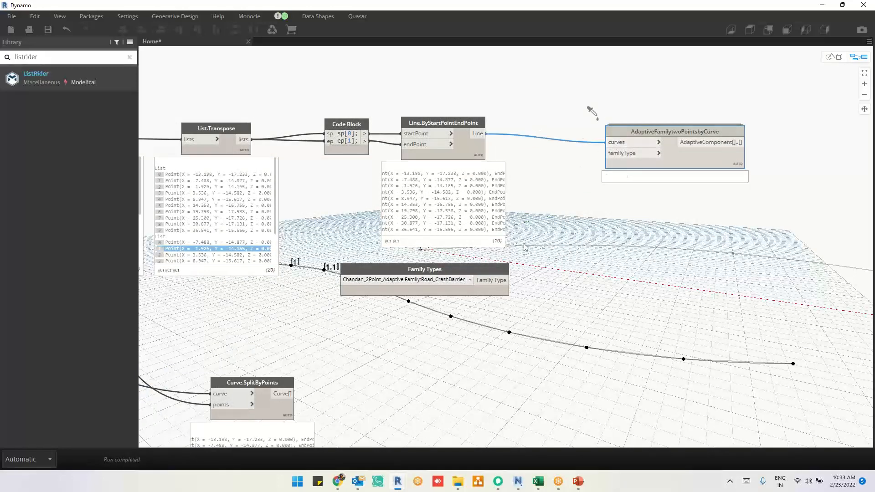
drag(508, 279, 609, 158)
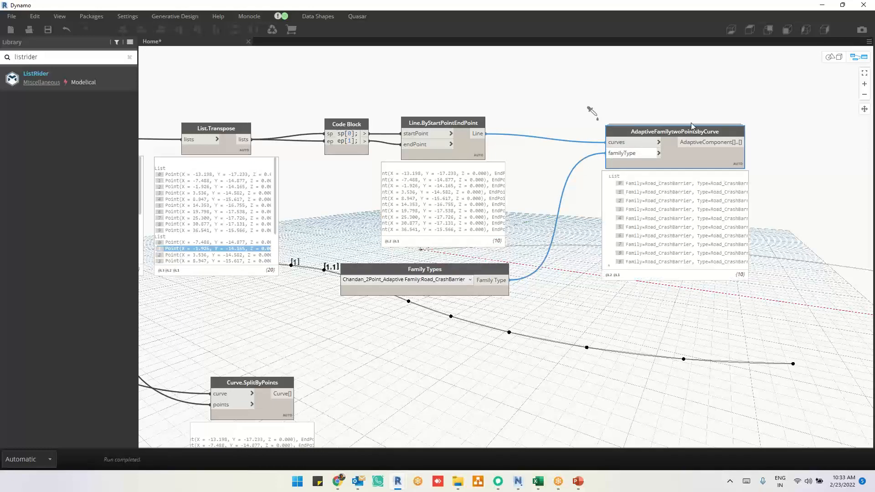
Switch to Revit and inspect the placed crash barrier in the Level 1 plan and 3D view, checking individual segments' properties
click(822, 5)
mouse_move(386, 348)
middle_down()
mouse_move(565, 337)
mouse_move(397, 340)
mouse_move(559, 333)
middle_up()
scroll(467, 314, down, 3)
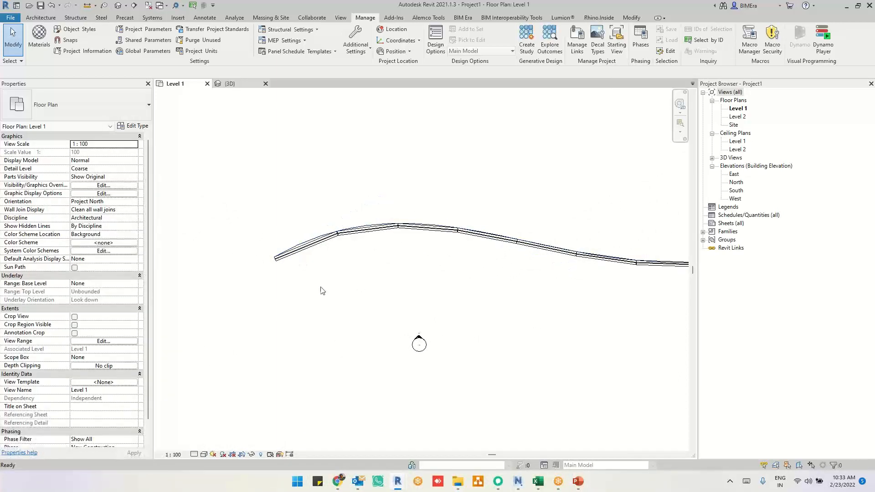
click(230, 83)
scroll(352, 328, up, 5)
mouse_move(353, 331)
shift+middle_down()
mouse_move(349, 354)
mouse_move(360, 343)
mouse_move(370, 385)
mouse_move(343, 323)
shift+middle_up()
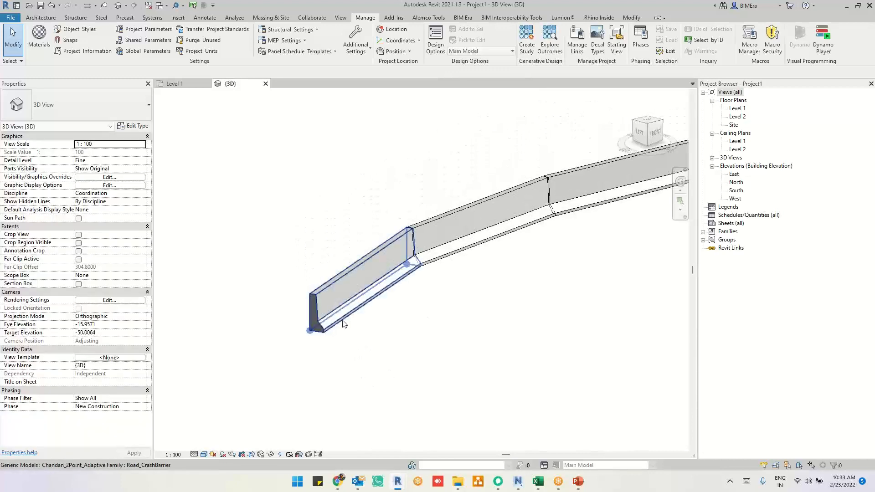
click(401, 246)
scroll(433, 219, up, 3)
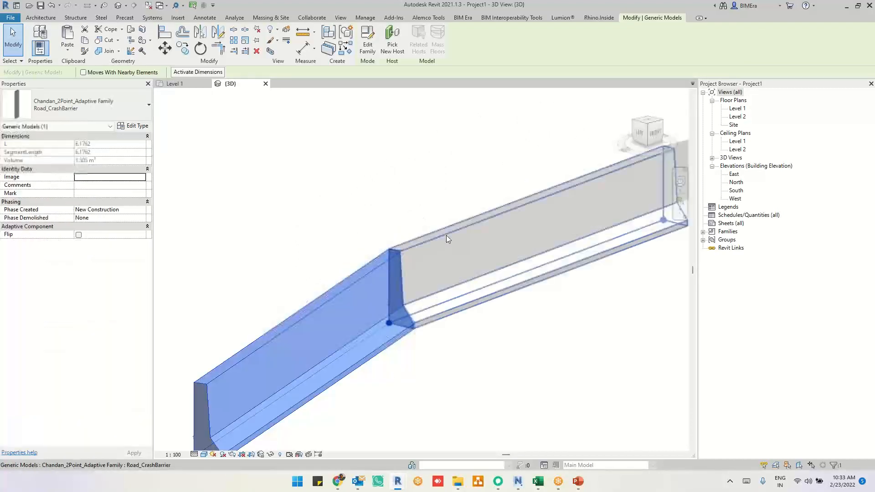
click(446, 236)
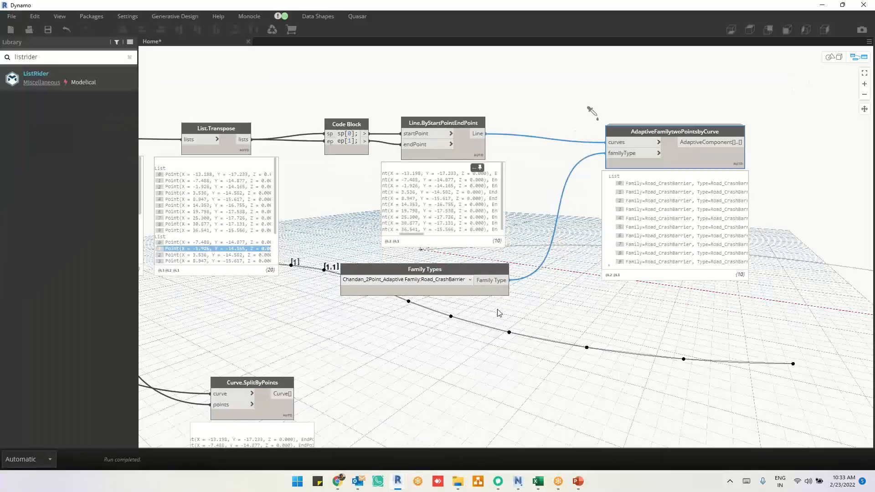
Return to Dynamo and keep the output preview of the Curve.PointAtSegmentLength node displayed
scroll(570, 196, down, 4)
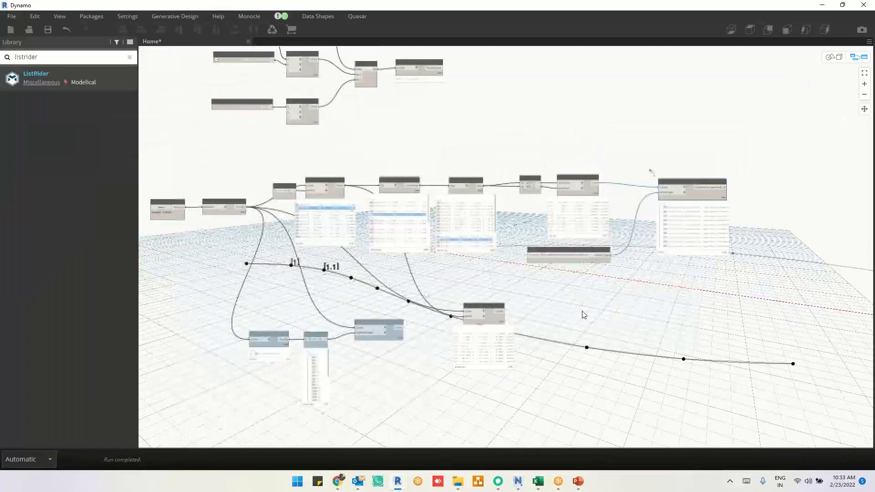
scroll(412, 375, up, 4)
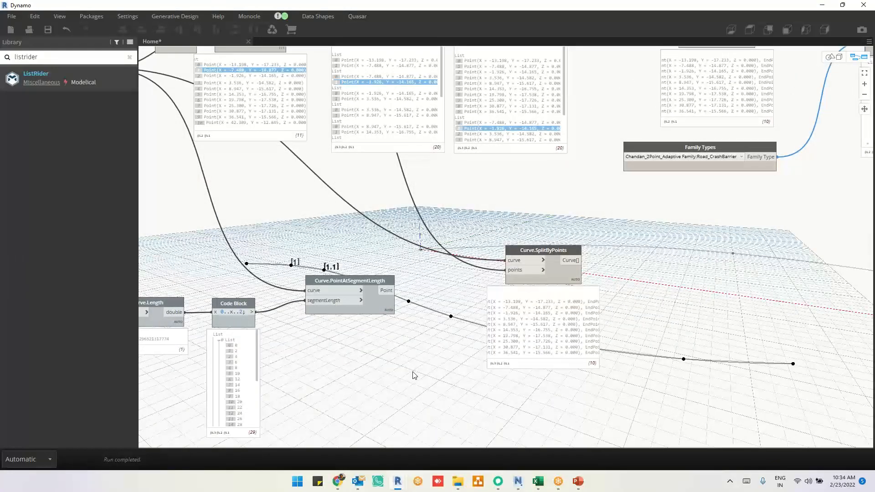
scroll(413, 375, down, 1)
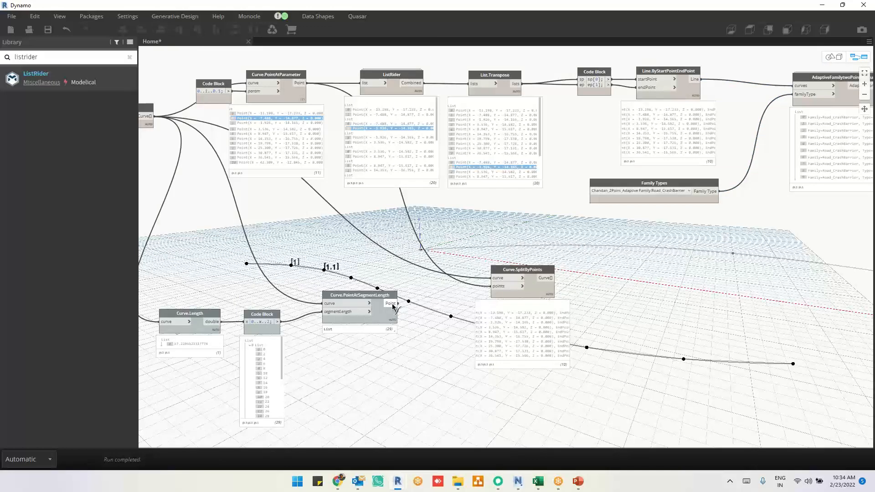
click(391, 329)
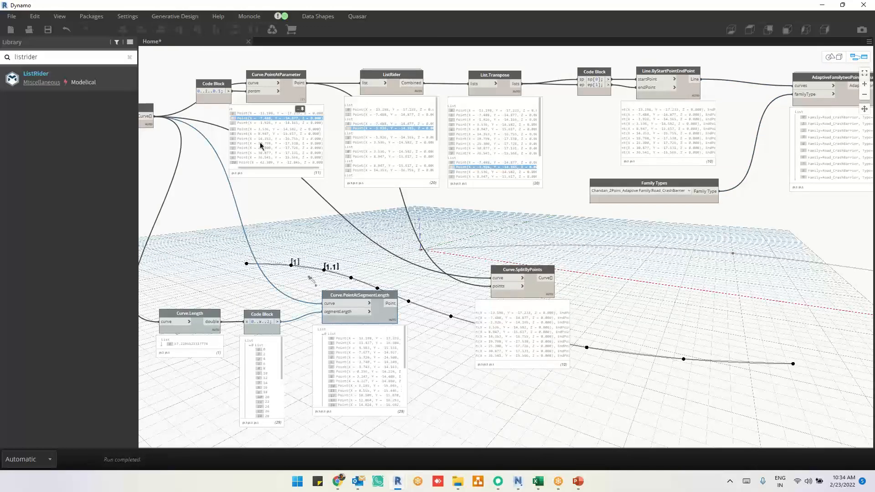
Wire Element.Curves and the Curve.PointAtSegmentLength points into Curve.SplitByPoints, and place that node beside Curve.PointAtSegmentLength
click(150, 116)
click(493, 278)
click(395, 303)
click(497, 287)
drag(526, 295, 475, 316)
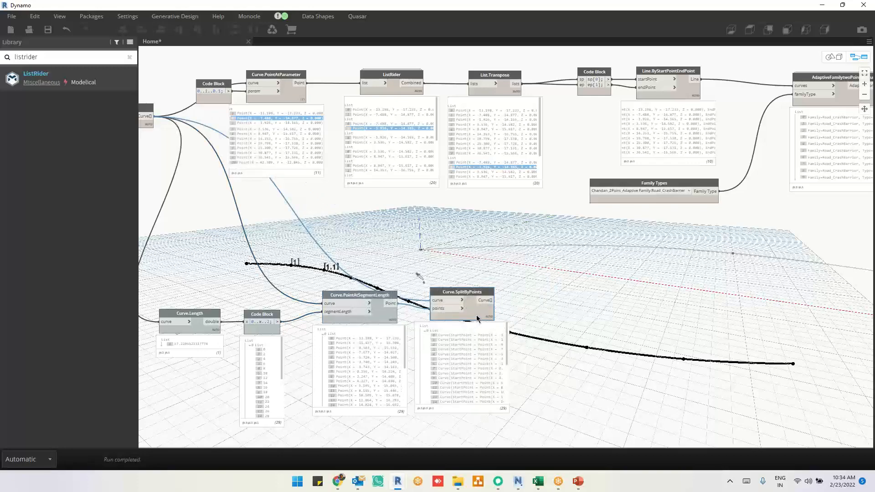
Connect the Curve.SplitByPoints output to the curves input of AdaptiveFamilytwoPointsbyCurve, replacing the Line connection
scroll(540, 370, up, 2)
scroll(567, 379, down, 1)
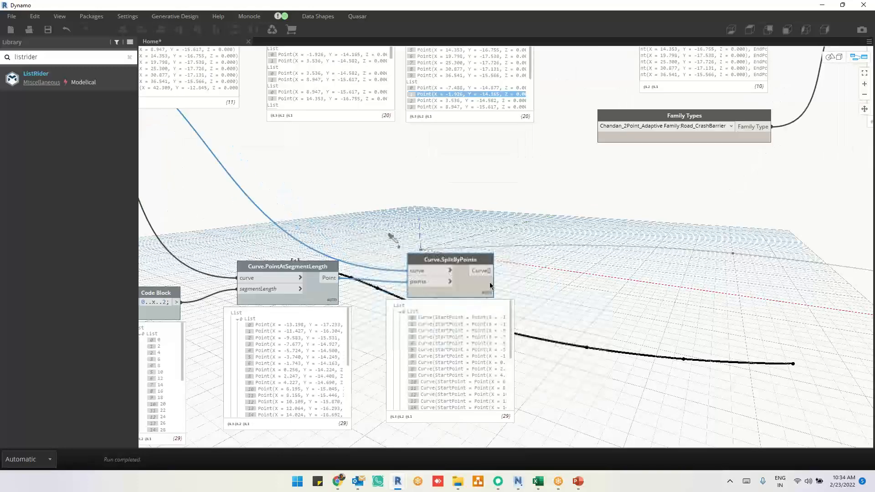
scroll(586, 307, down, 2)
click(512, 282)
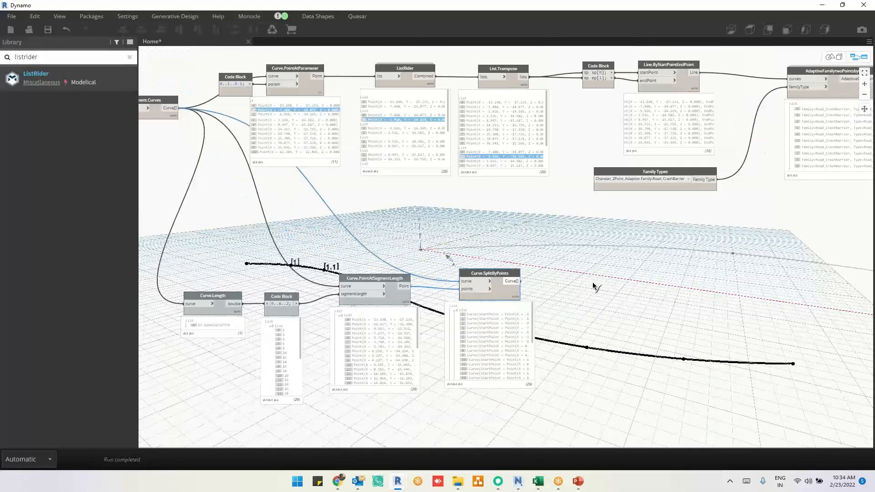
middle_drag(671, 274, 541, 320)
click(674, 127)
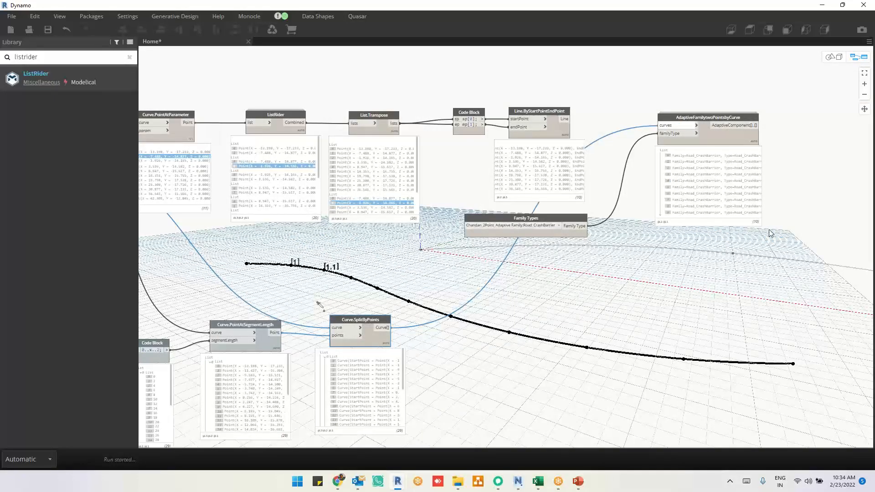
Switch to Revit and inspect the shorter barrier segments in the 3D view, checking one segment's length and the whole run
click(822, 5)
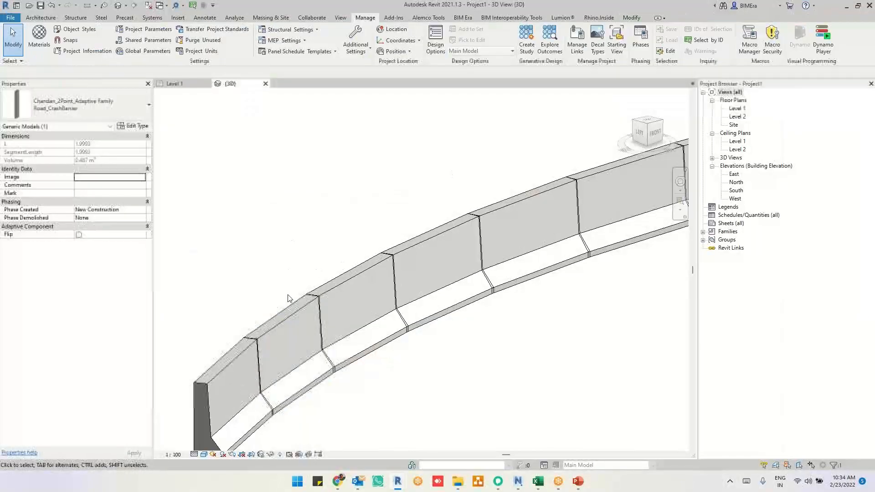
key(Escape)
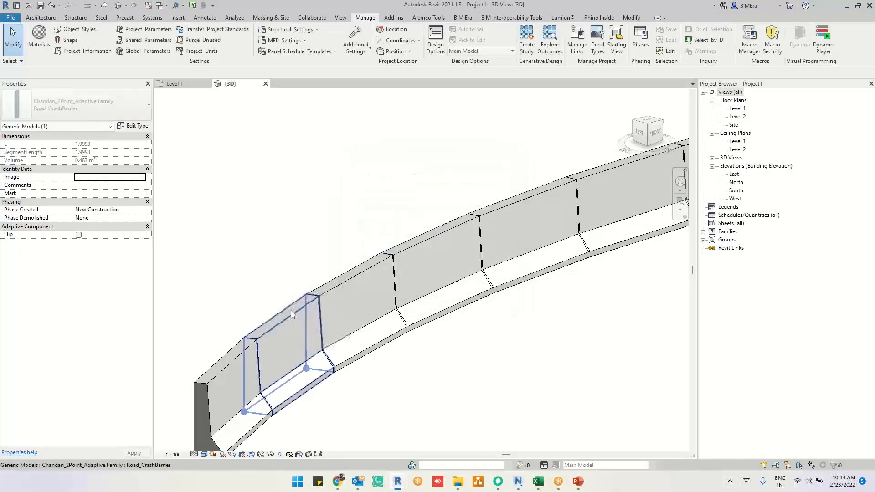
click(291, 310)
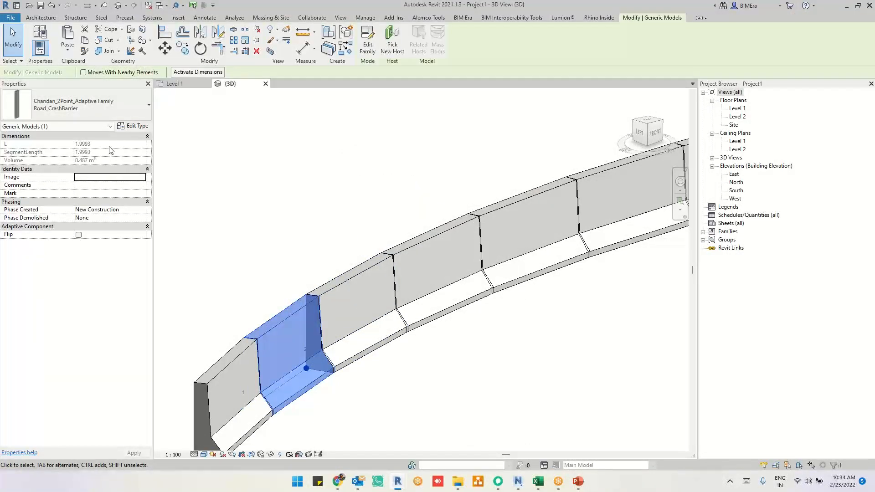
scroll(368, 289, down, 5)
shift+middle_drag(375, 274, 357, 383)
middle_drag(515, 217, 314, 347)
middle_drag(552, 262, 577, 157)
scroll(576, 156, down, 2)
Return to Dynamo, select the curve-division and family-placement nodes, and automatically clean up their layout
key(alt+Tab)
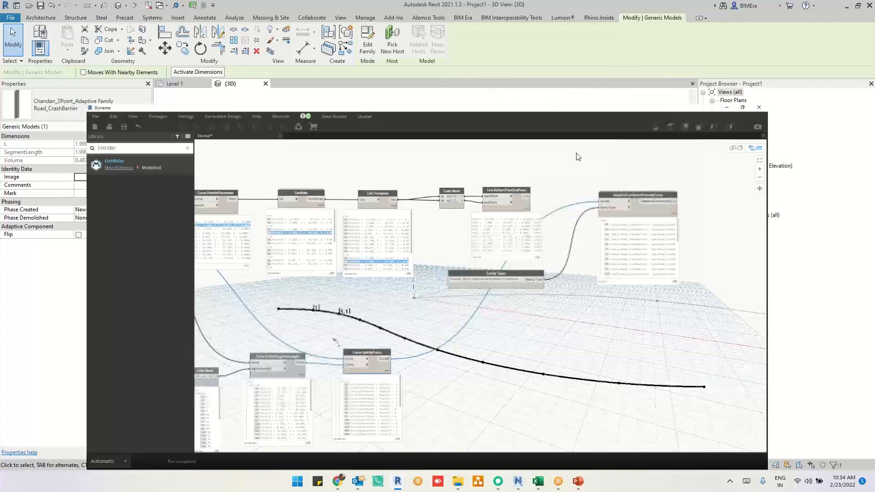
middle_drag(439, 287, 634, 221)
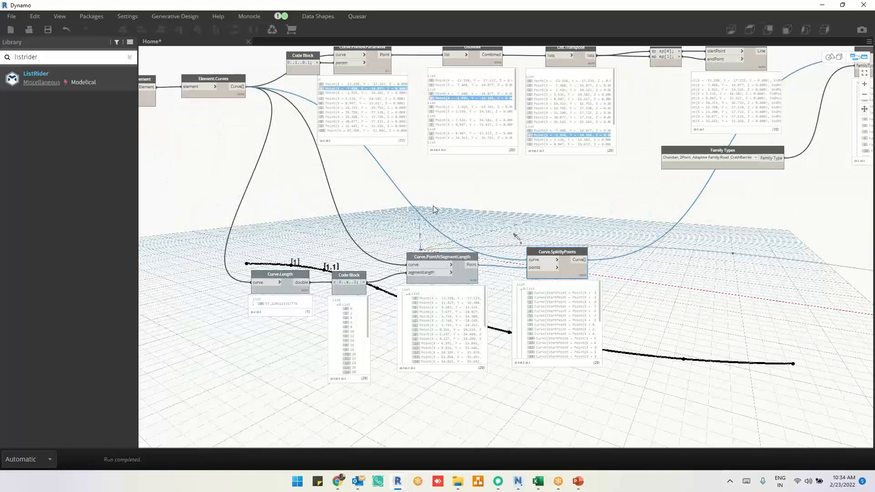
middle_drag(448, 215, 522, 250)
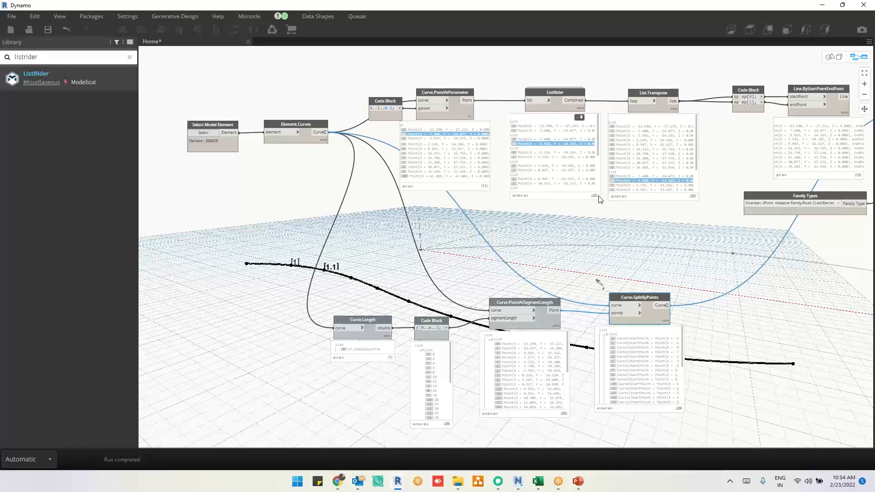
scroll(553, 289, down, 4)
drag(296, 150, 850, 372)
key(ctrl+l)
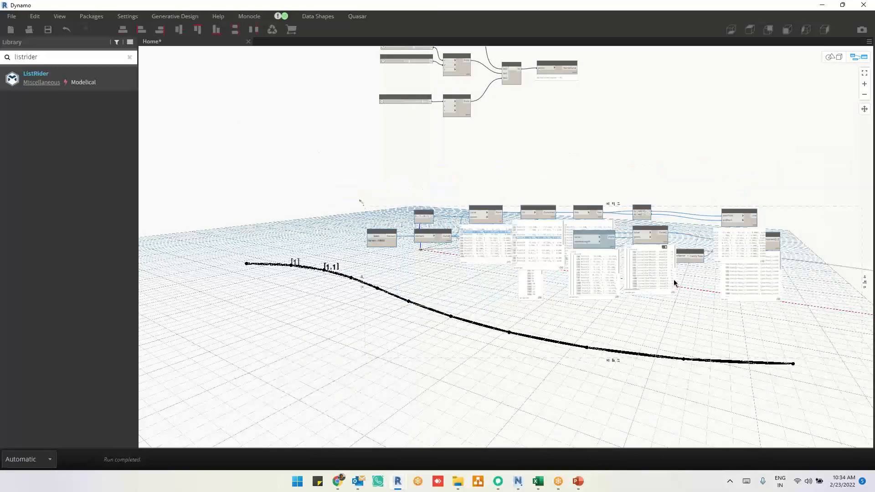
scroll(688, 169, up, 4)
scroll(520, 168, down, 5)
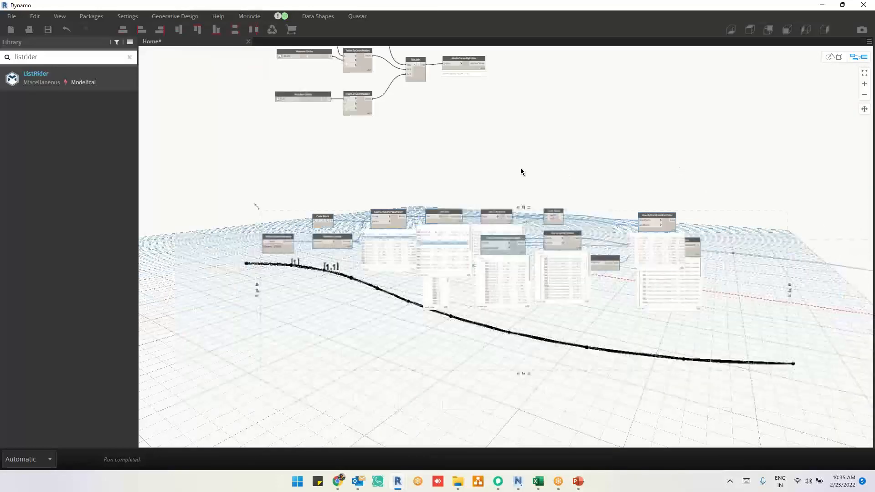
Group the selected curve-division and family-placement nodes, title the group "two points", and move it away from the curve-construction nodes
key(ctrl+g)
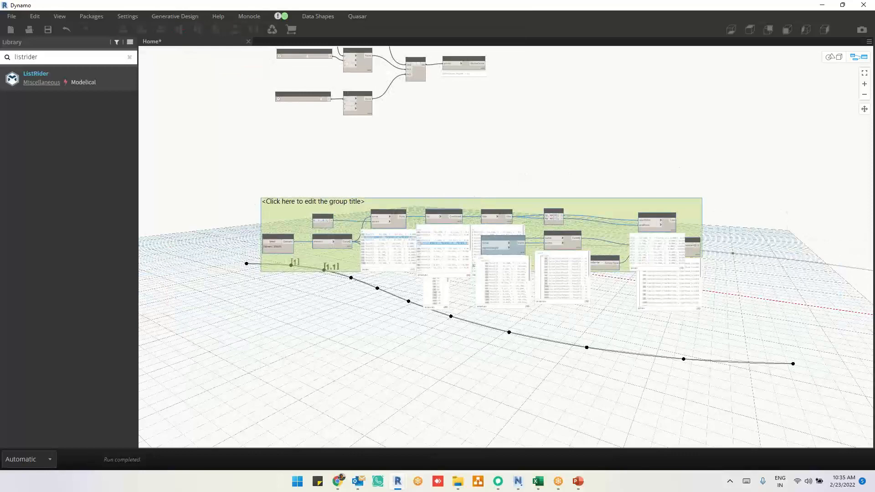
double_click(479, 203)
text(two points)
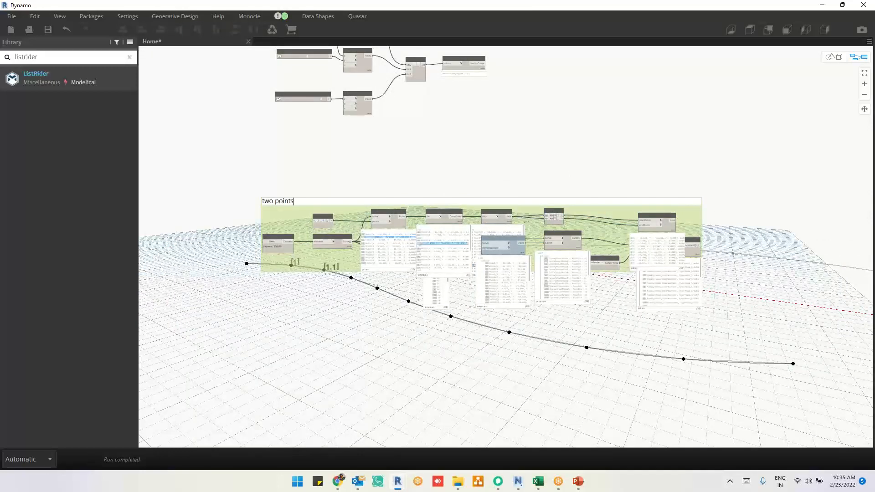
scroll(439, 216, down, 3)
drag(330, 220, 611, 85)
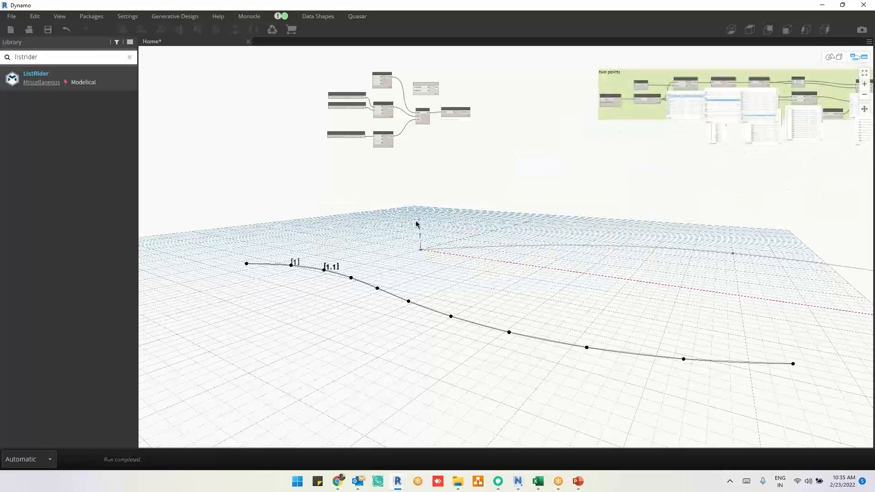
Select all nodes in the "two points" group and hide their geometry preview
scroll(415, 224, down, 2)
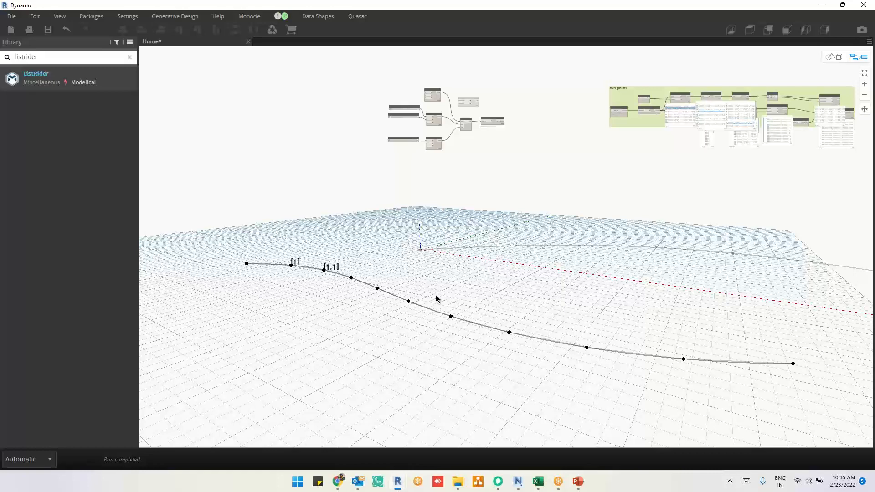
scroll(433, 303, down, 2)
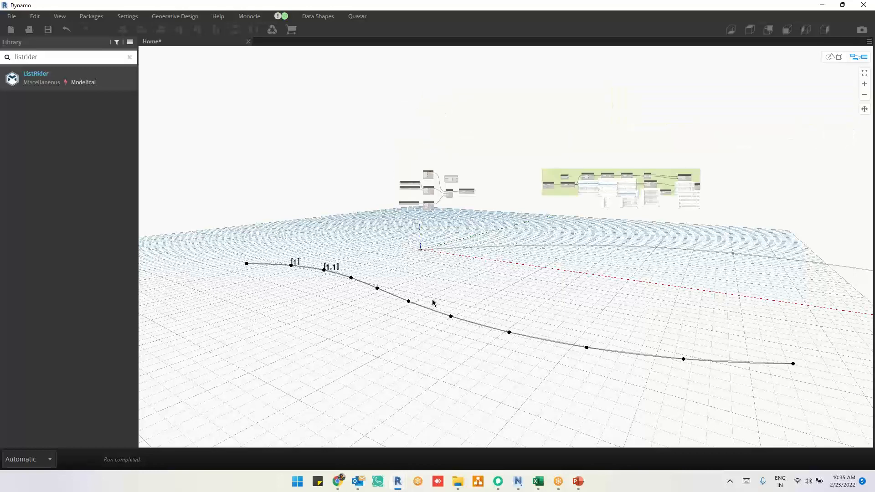
drag(280, 106, 791, 260)
drag(512, 140, 770, 185)
right_click(777, 151)
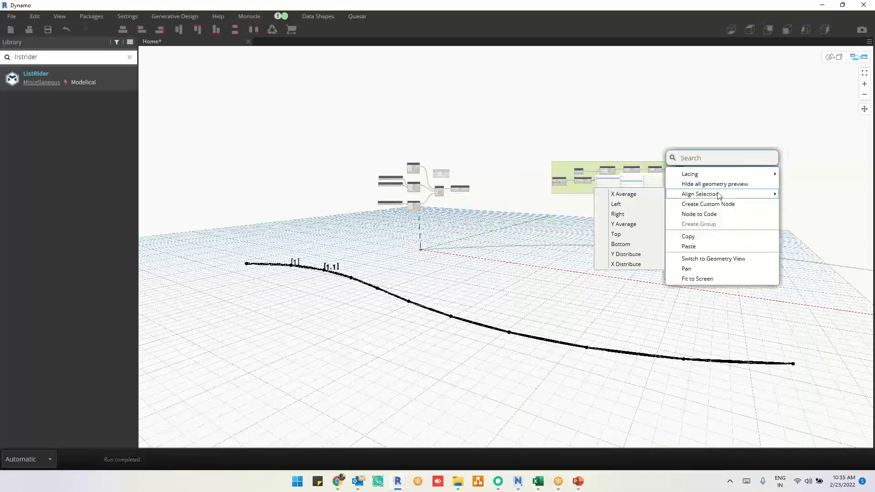
click(717, 184)
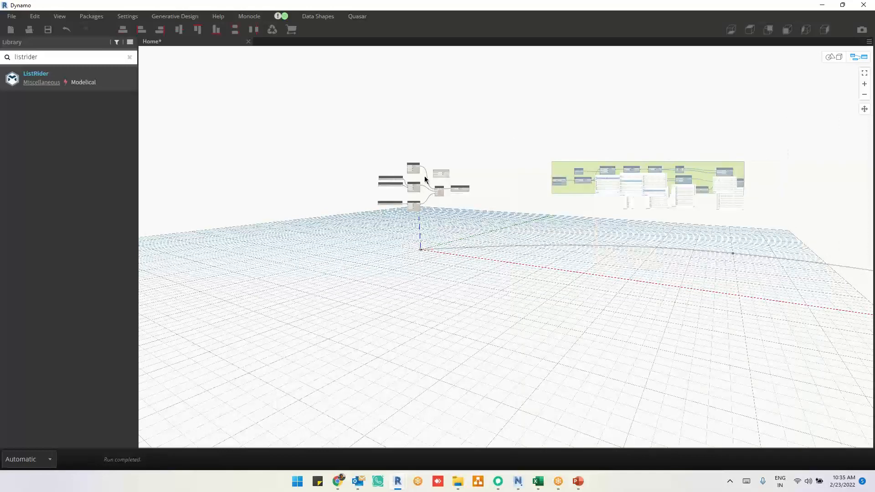
Delete the unused Line.ByStartPointEndPoint node above NurbsCurve.ByPoints
scroll(468, 175, up, 3)
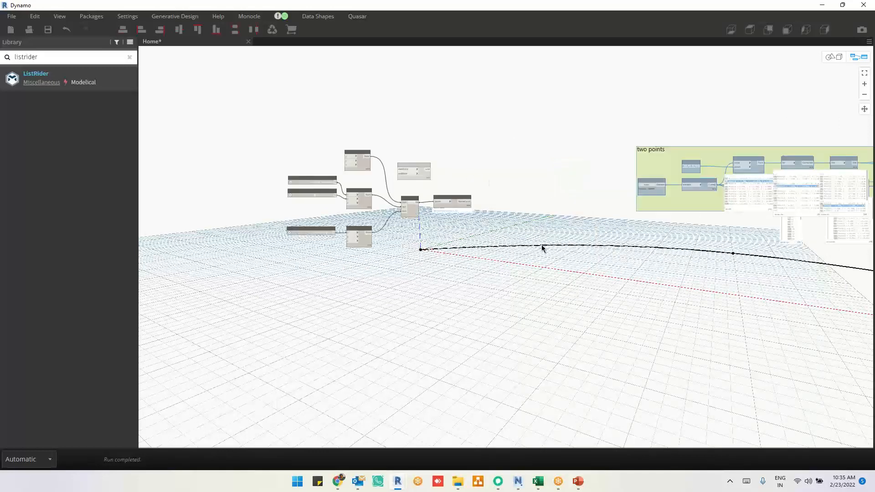
scroll(401, 147, up, 3)
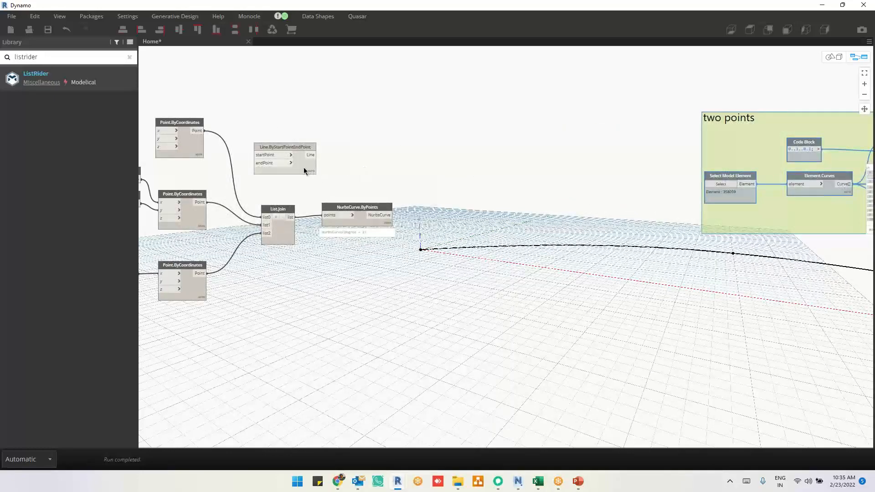
click(304, 167)
key(Delete)
Examine the NURBS curve and its three defining points in the 3D geometry view, fitting the whole curve in view
scroll(521, 261, down, 2)
middle_drag(647, 297, 485, 253)
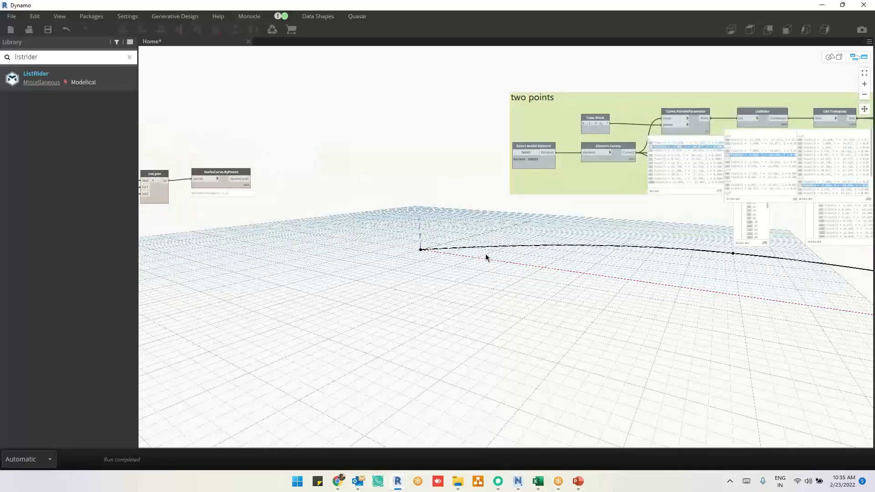
key(ctrl+b)
right_drag(480, 256, 627, 287)
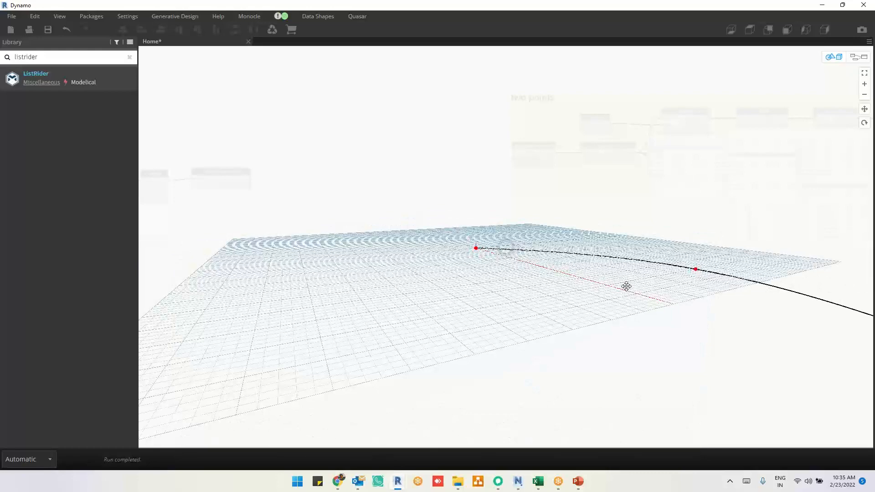
key(ctrl+b)
middle_drag(451, 242, 675, 263)
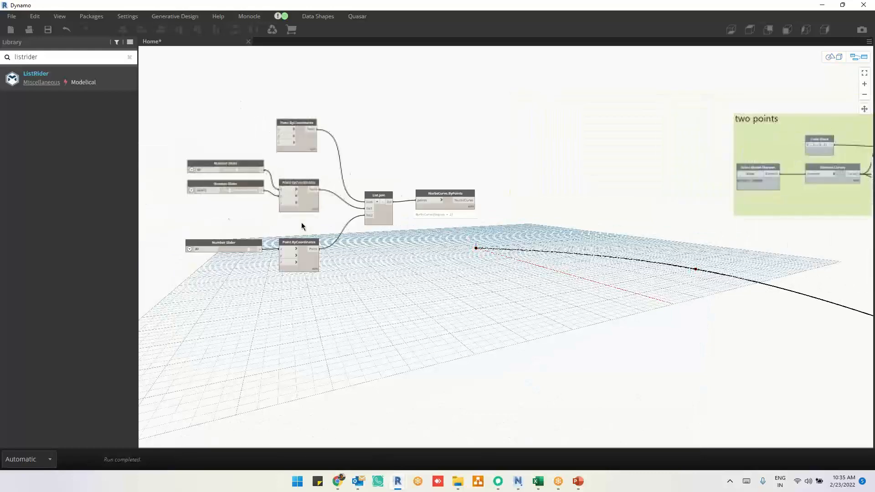
scroll(189, 211, up, 4)
click(554, 229)
middle_drag(632, 308, 531, 307)
key(ctrl+b)
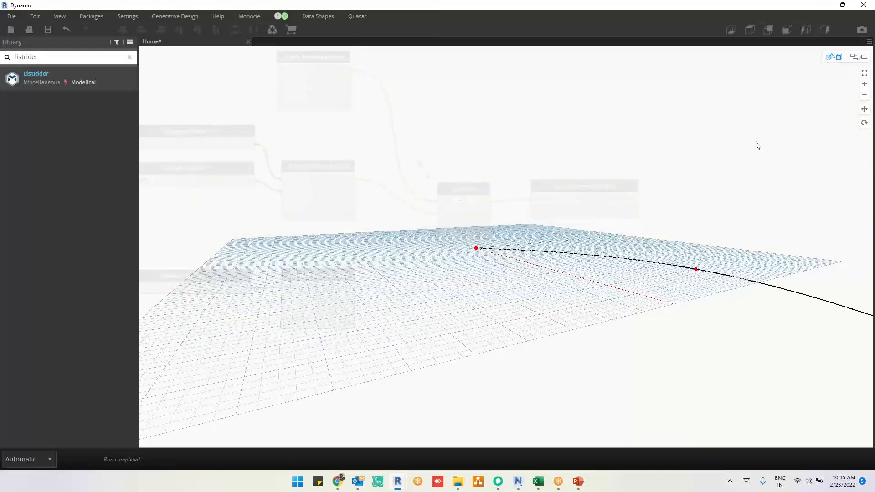
click(865, 75)
right_drag(520, 279, 506, 312)
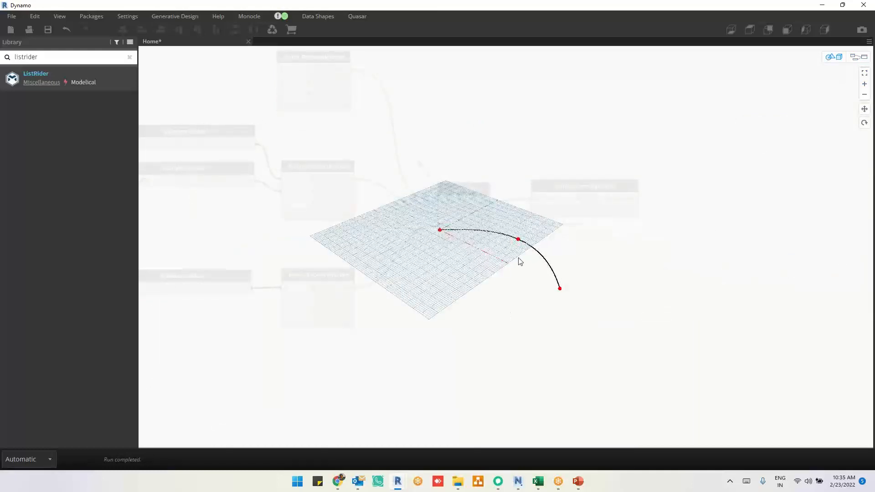
key(ctrl+b)
Select the middle Point.ByCoordinates node and move its point off the ground plane in the 3D preview, so its z input gets a slider
click(341, 211)
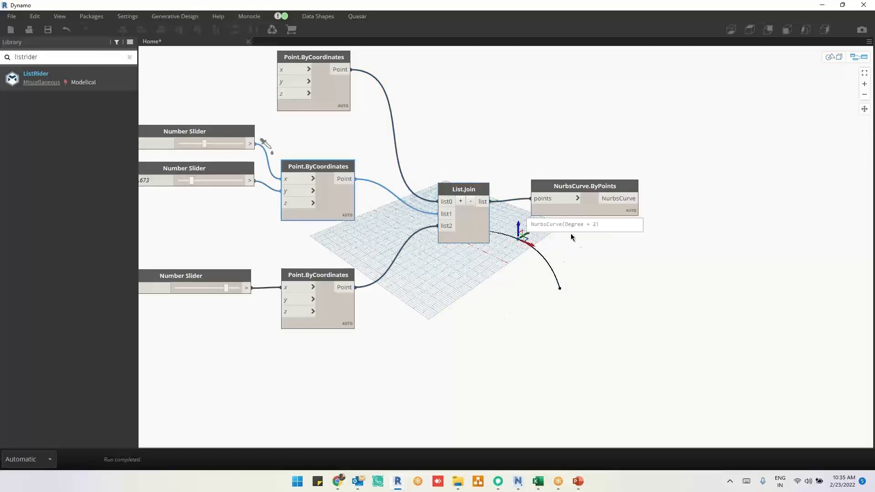
middle_drag(582, 278, 536, 211)
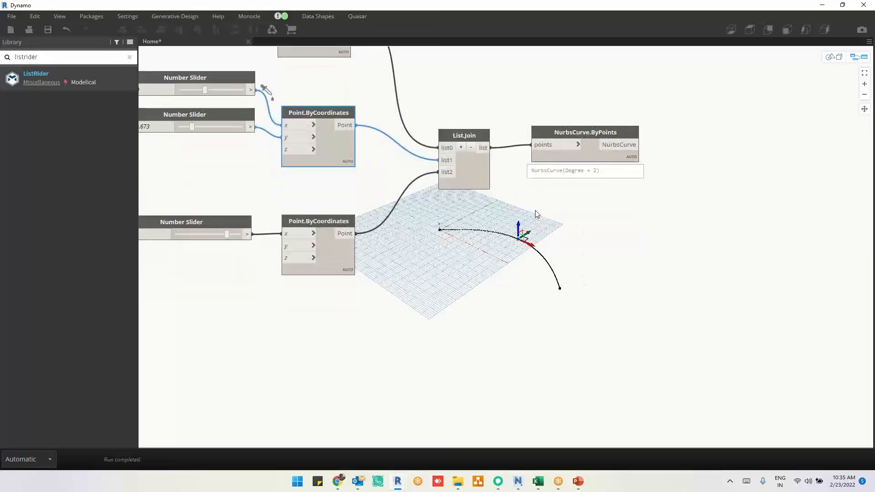
key(ctrl+b)
drag(527, 234, 498, 217)
key(ctrl+b)
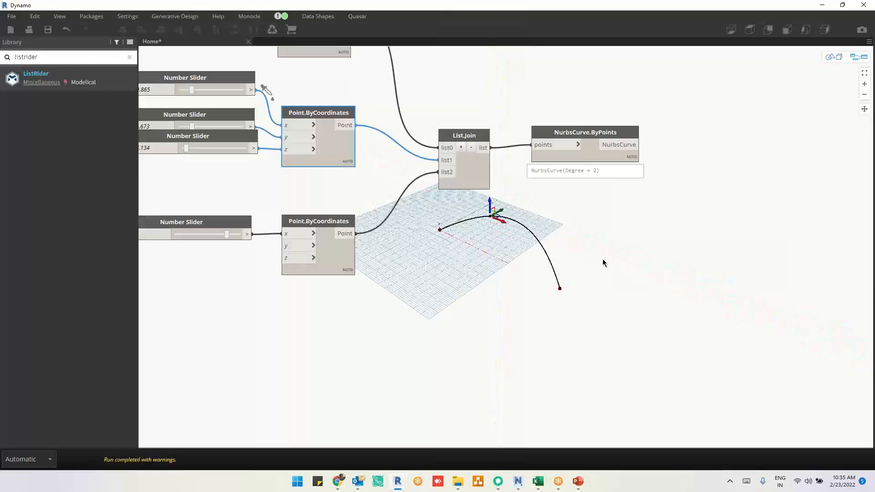
click(595, 232)
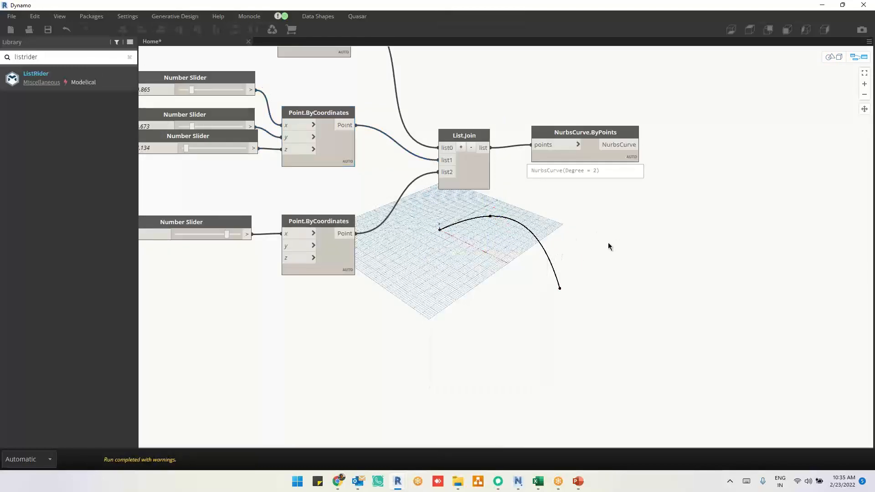
From a side view, move the middle curve point along its Y axis to near the origin and adjust its height along Z
key(ctrl+b)
right_drag(587, 243, 559, 221)
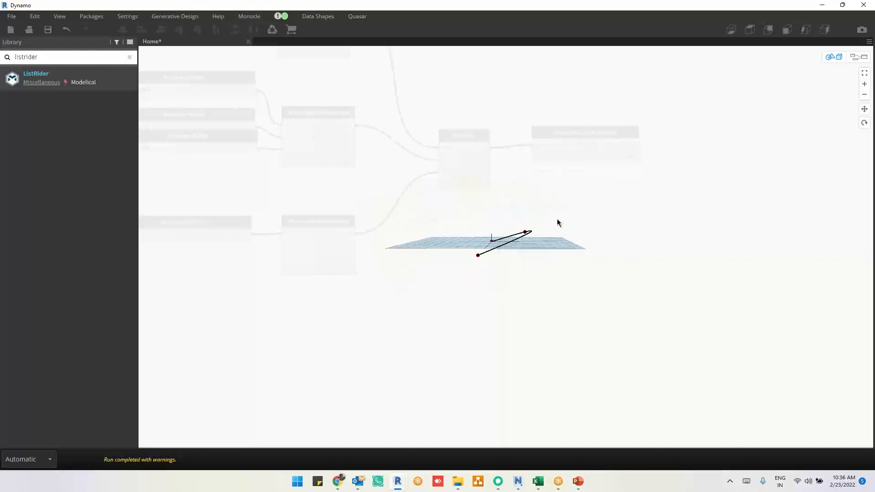
key(ctrl+b)
click(342, 148)
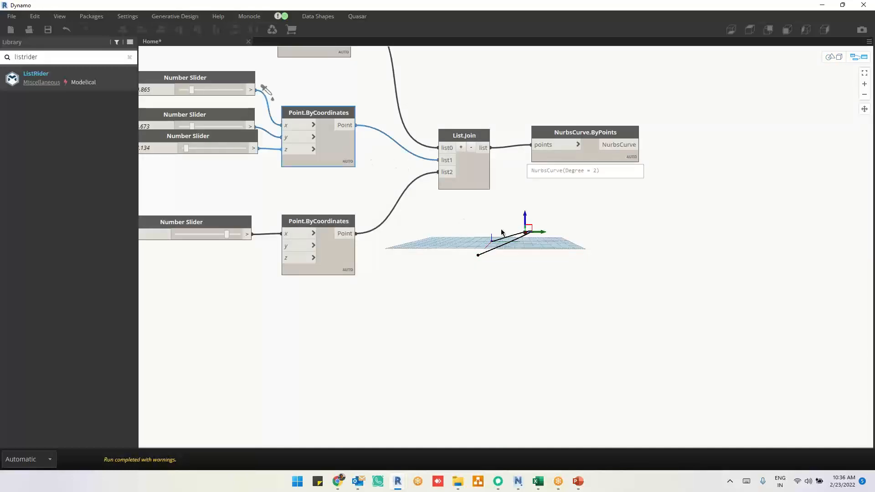
key(ctrl+b)
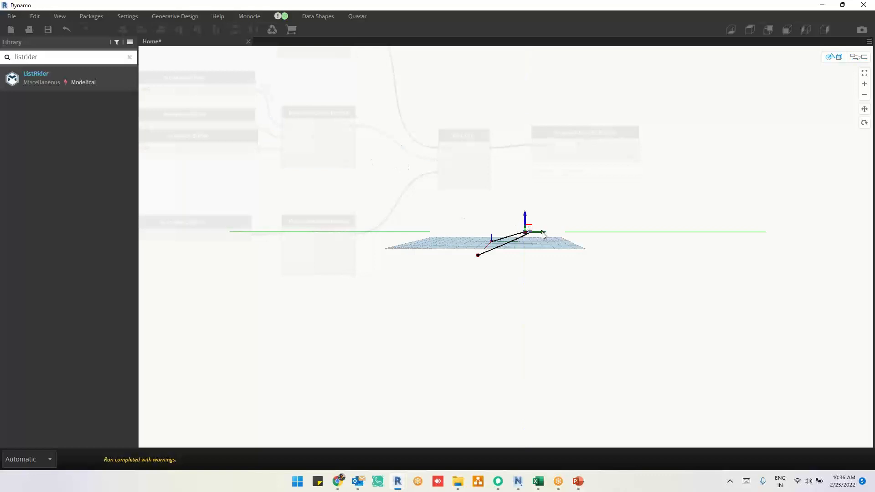
drag(504, 230, 491, 230)
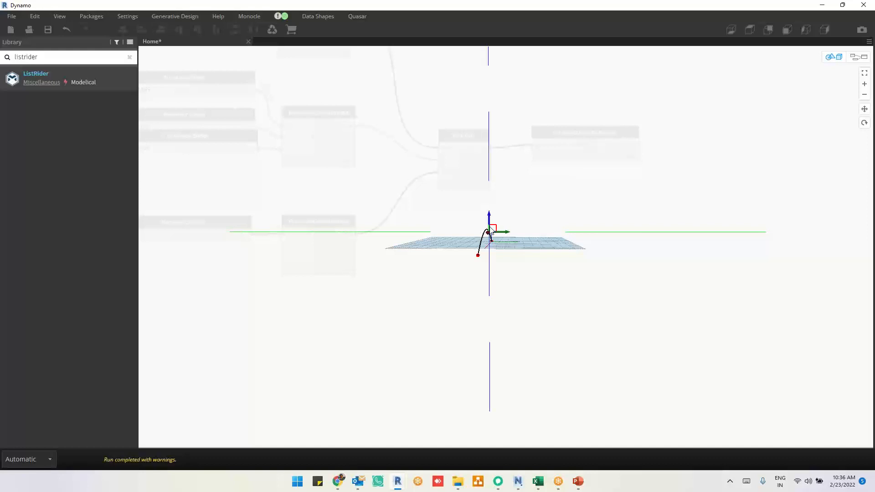
mouse_move(490, 218)
mouse_down()
mouse_move(490, 206)
mouse_move(491, 234)
mouse_up()
key(ctrl+b)
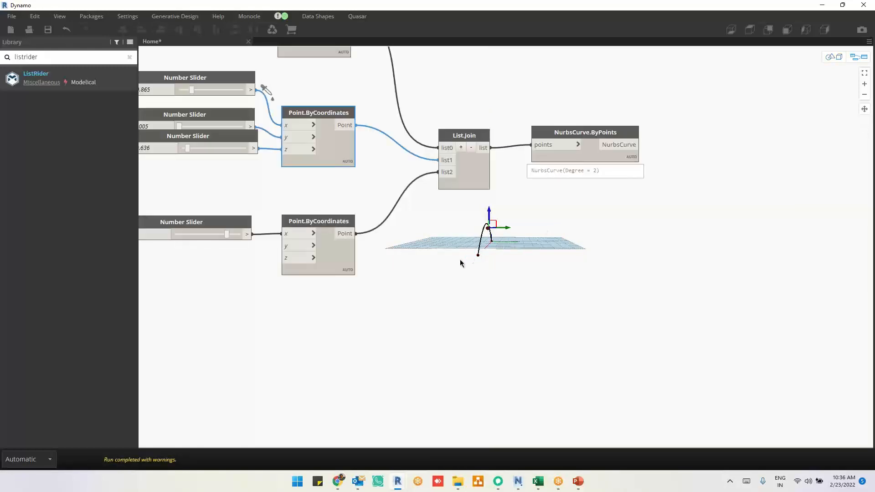
Move the middle curve point along X towards mid-span and raise it in Z to shape the curve into a taller arch
key(ctrl+b)
right_drag(486, 300, 504, 301)
key(ctrl+b)
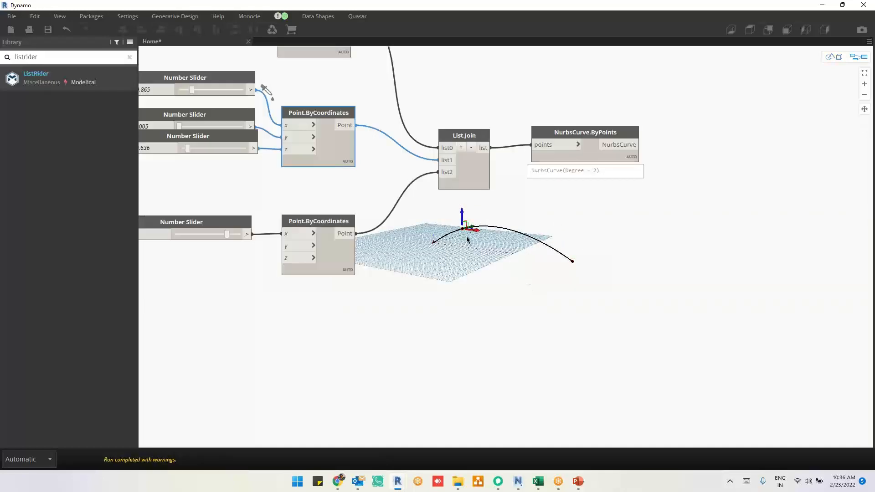
key(ctrl+b)
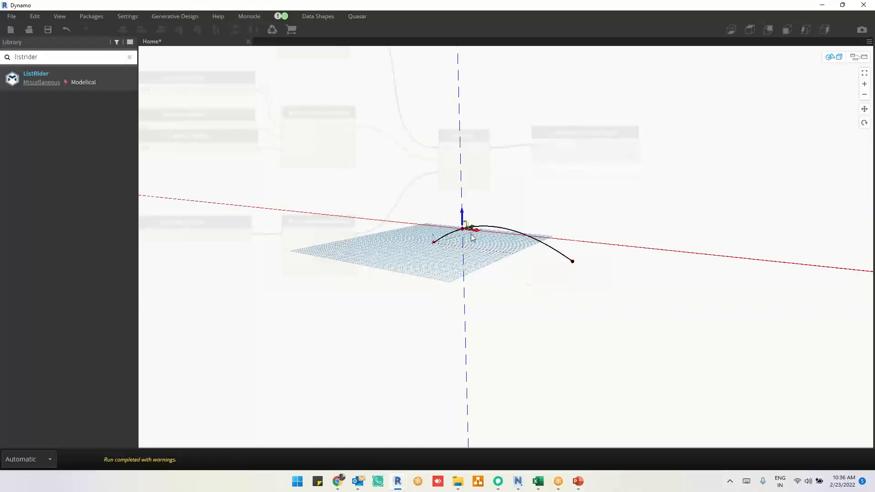
drag(474, 231, 497, 194)
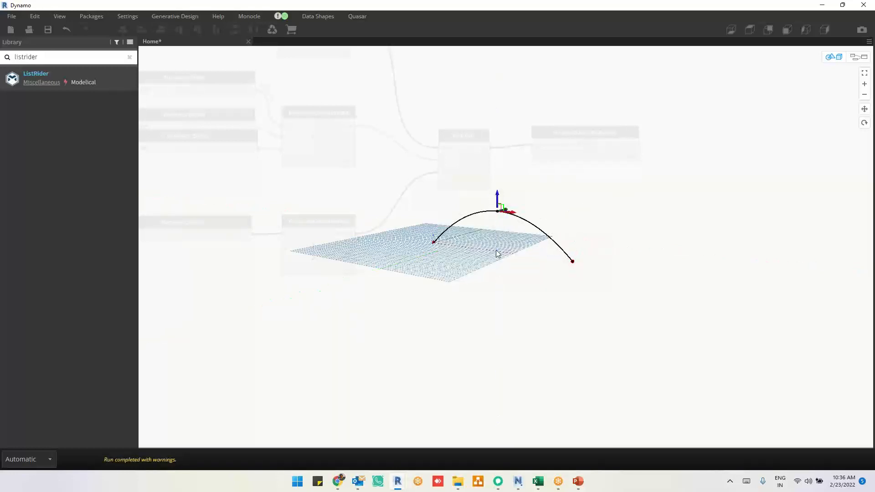
key(ctrl+b)
Reposition the List.Join node slightly higher and the NurbsCurve.ByPoints node beside it
middle_drag(486, 280, 464, 319)
drag(457, 198, 463, 179)
drag(592, 182, 613, 164)
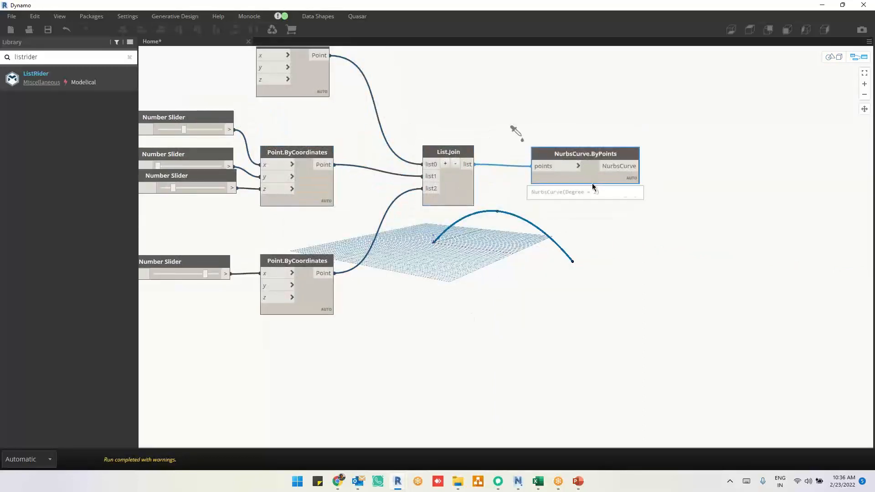
Add a Curve.Offset node, wire the NurbsCurve output into its curve input, and place it nearer the "two points" group
middle_drag(630, 282, 281, 315)
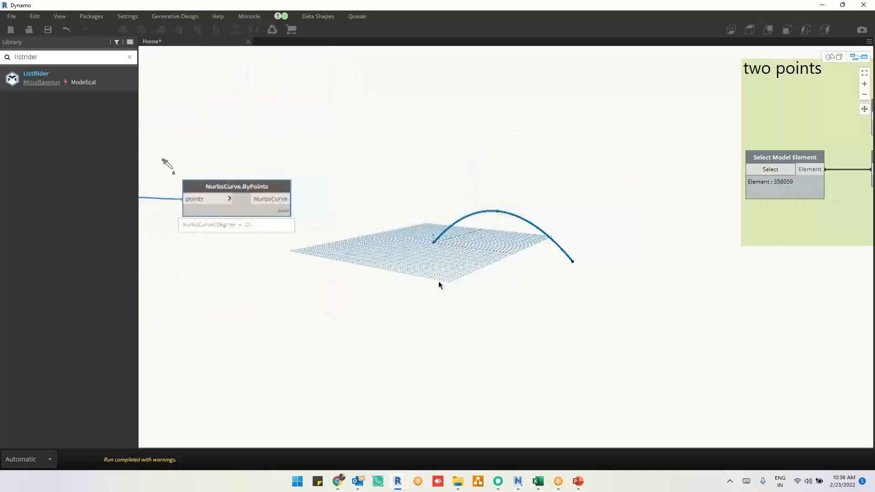
scroll(487, 269, down, 3)
right_click(517, 184)
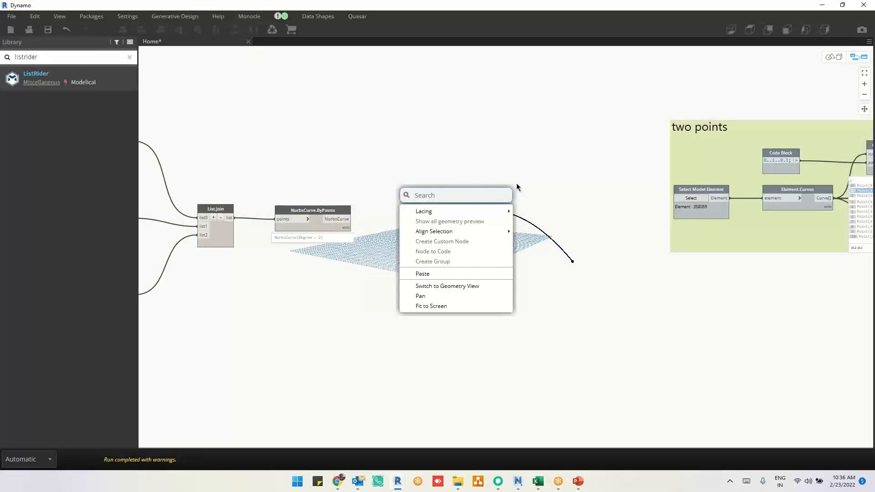
text(cu)
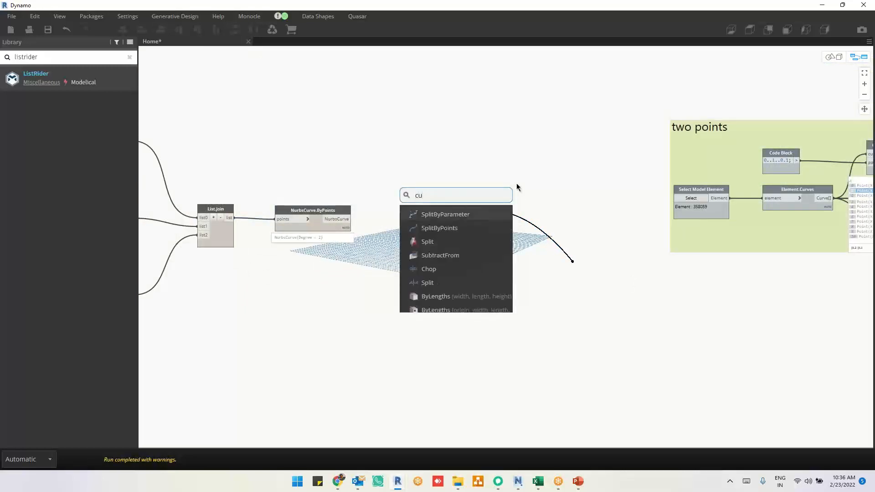
text(rve.off)
click(456, 216)
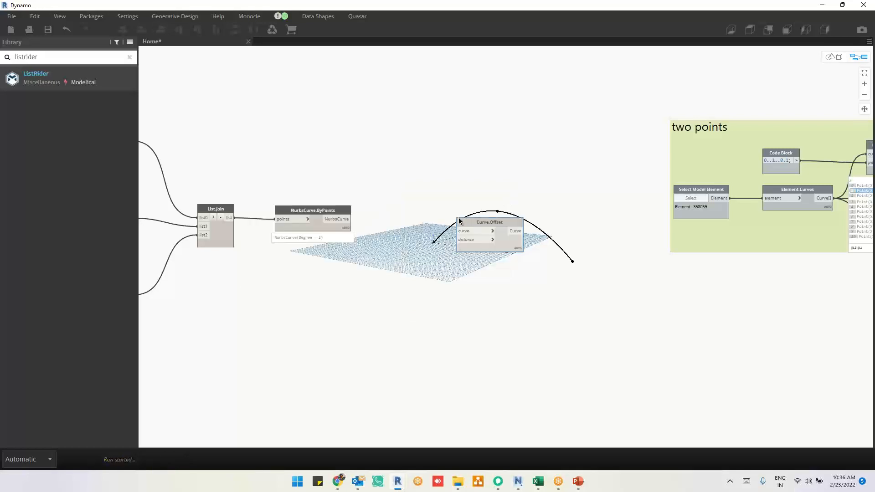
scroll(454, 261, up, 4)
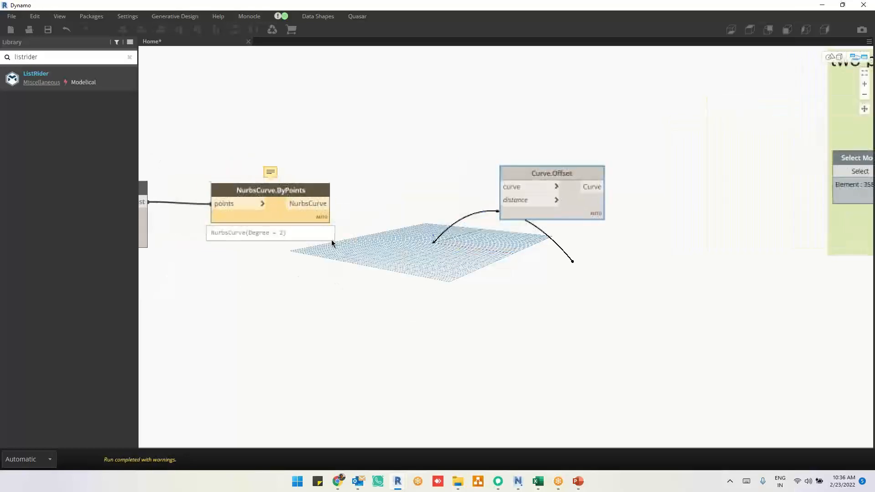
mouse_move(327, 202)
mouse_down()
mouse_move(479, 180)
mouse_move(599, 183)
mouse_up()
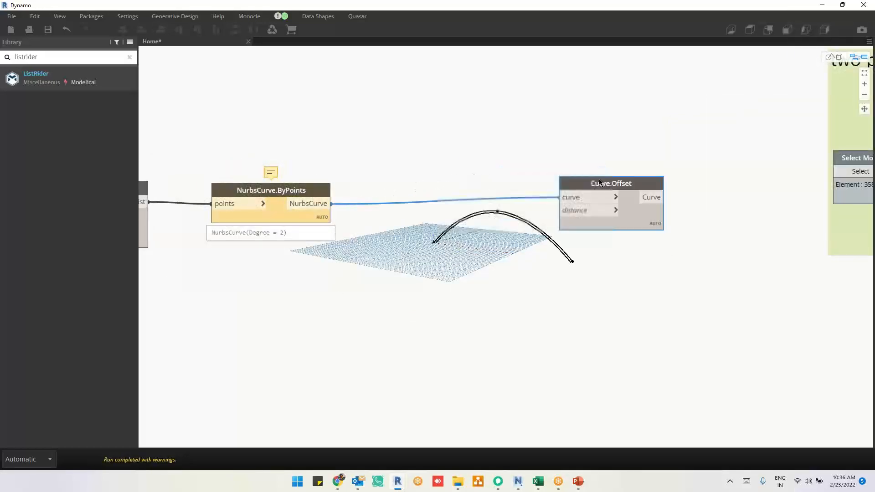
Inspect the Curve.Offset result and view the original and offset curves together in the 3D geometry view
scroll(603, 217, up, 2)
mouse_move(603, 219)
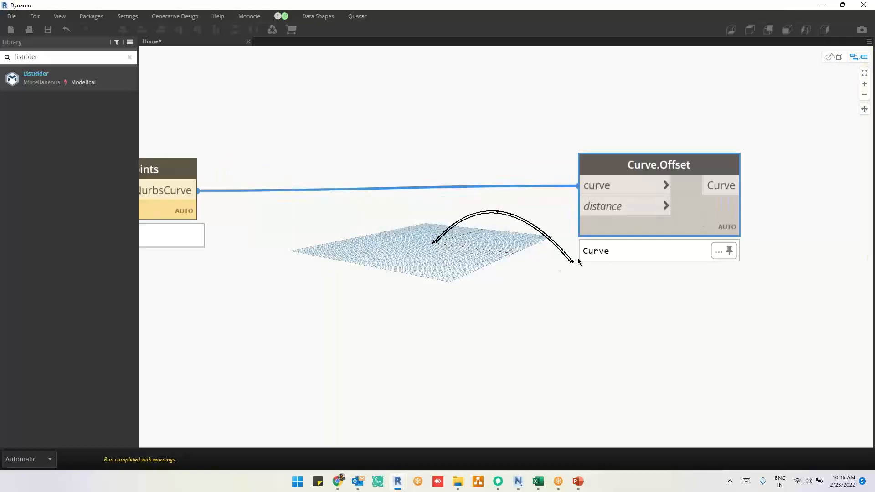
key(ctrl+b)
right_drag(591, 289, 564, 291)
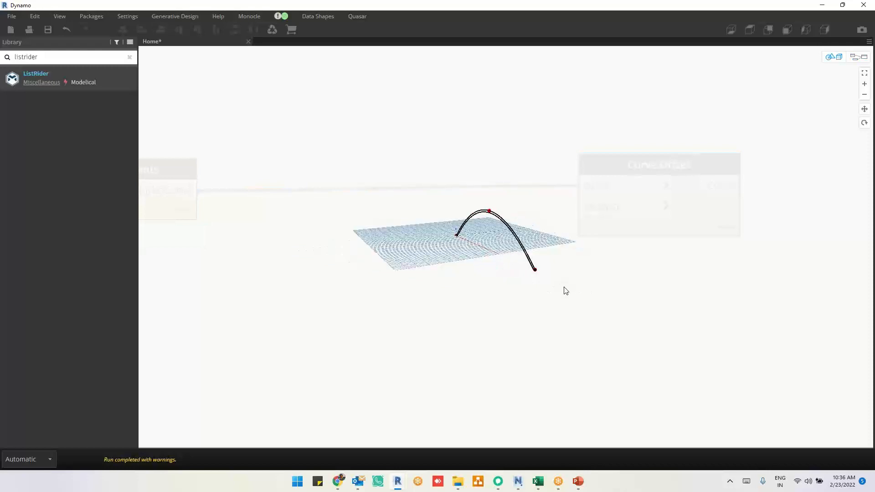
Delete the Curve.Offset node from the graph
key(ctrl+b)
mouse_move(623, 235)
right_click(529, 146)
click(589, 136)
click(686, 173)
key(Delete)
Add a Geometry.Translate node, wire the NurbsCurve output into its geometry input, and place it to the right of the curve node
right_click(609, 154)
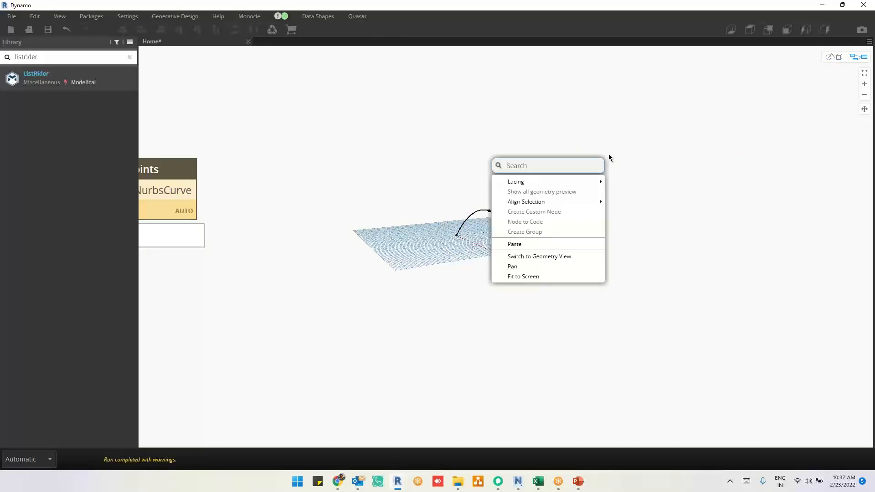
text(ge)
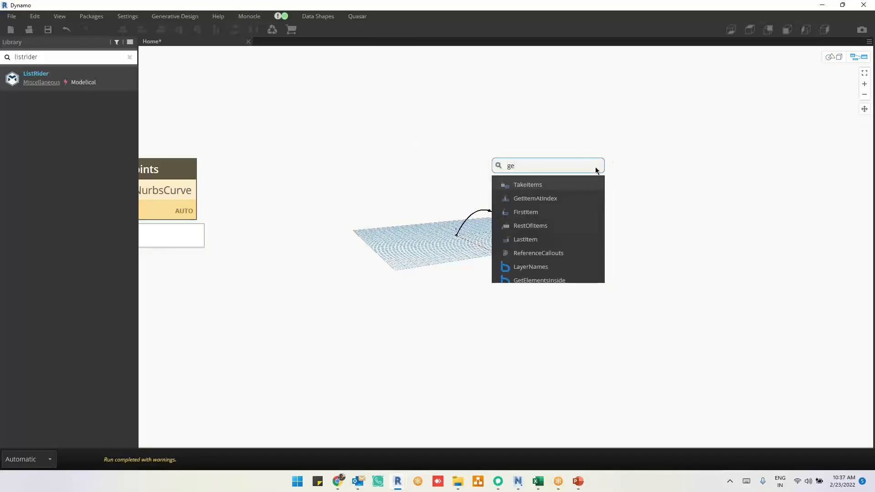
text(oetry.trans)
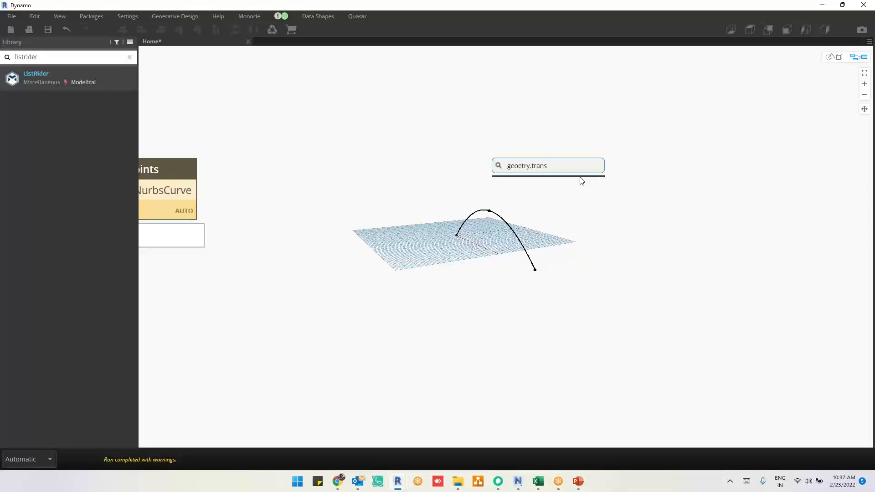
click(549, 187)
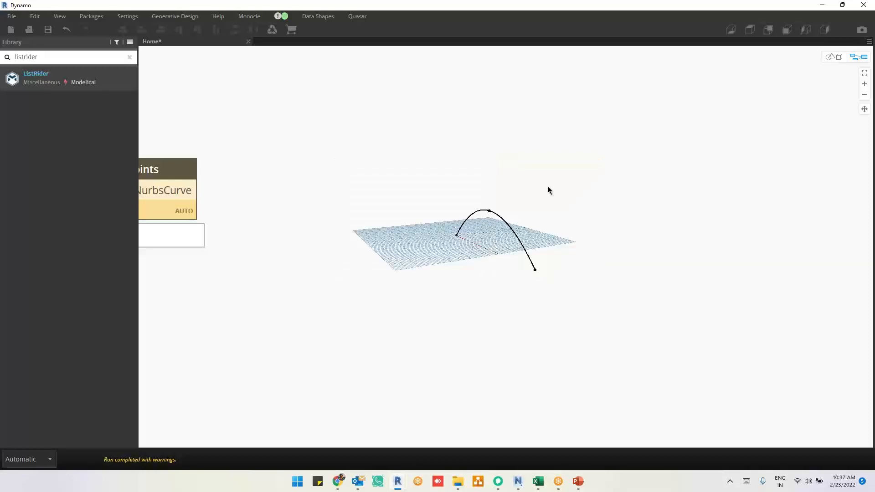
click(196, 191)
click(551, 223)
drag(586, 201, 645, 167)
click(467, 242)
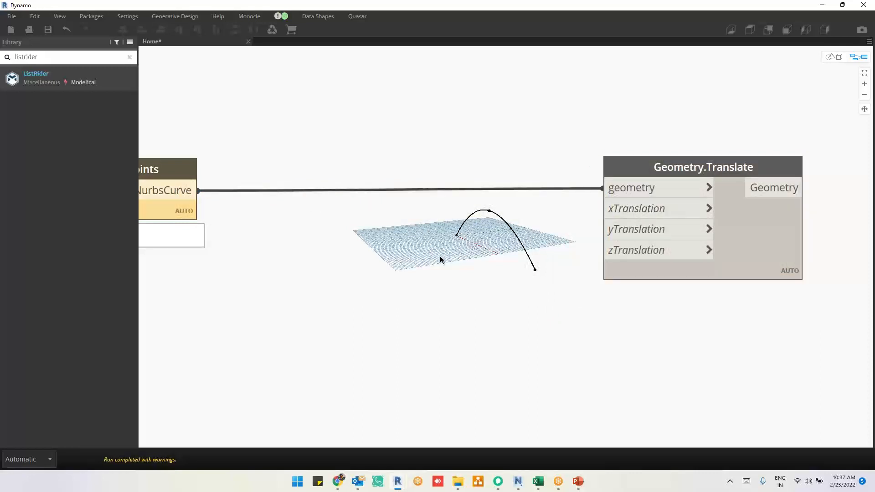
Add a Number Slider below the curve wire and connect it to the yTranslation input of Geometry.Translate
key(ctrl+b)
right_drag(450, 263, 460, 249)
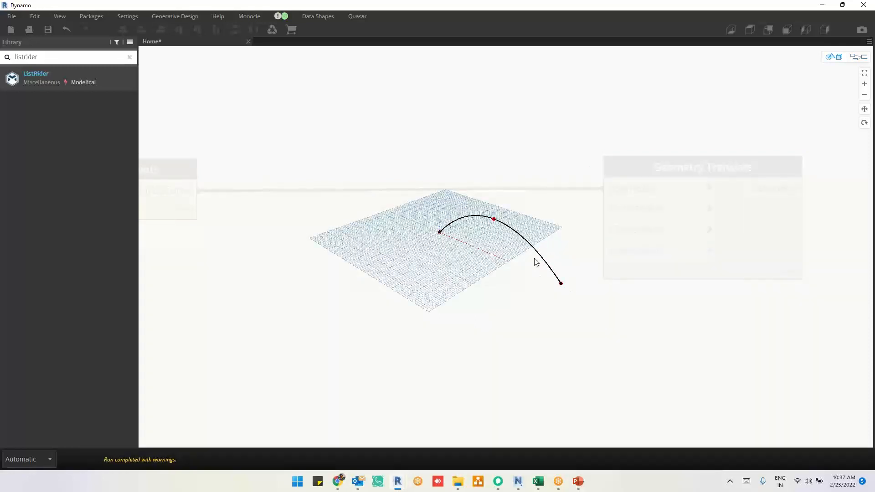
key(ctrl+b)
right_click(442, 259)
text(slider)
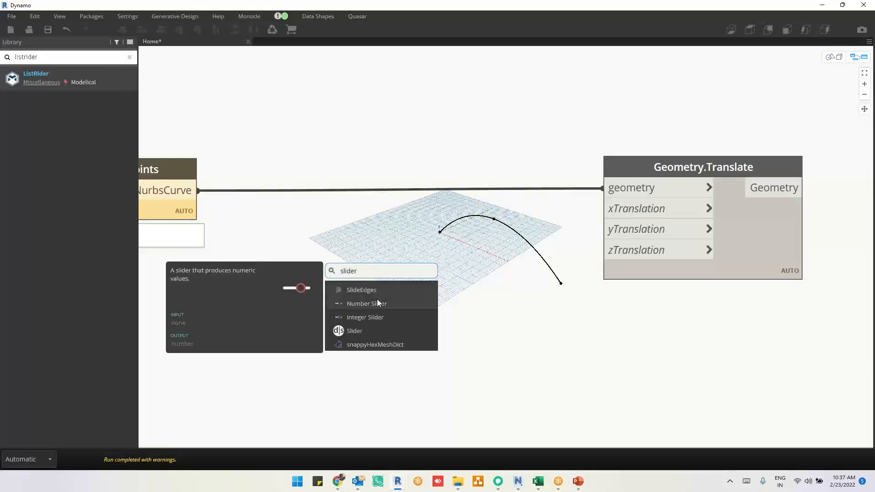
click(377, 301)
drag(536, 320, 416, 262)
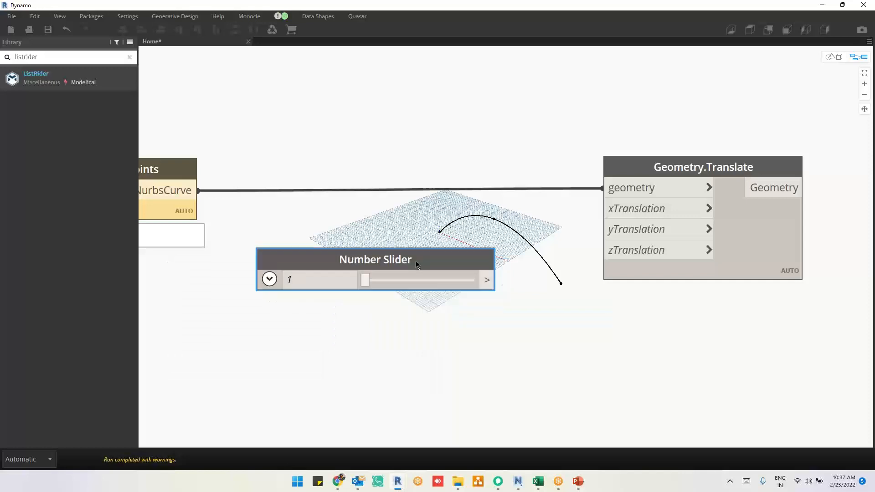
drag(488, 280, 606, 229)
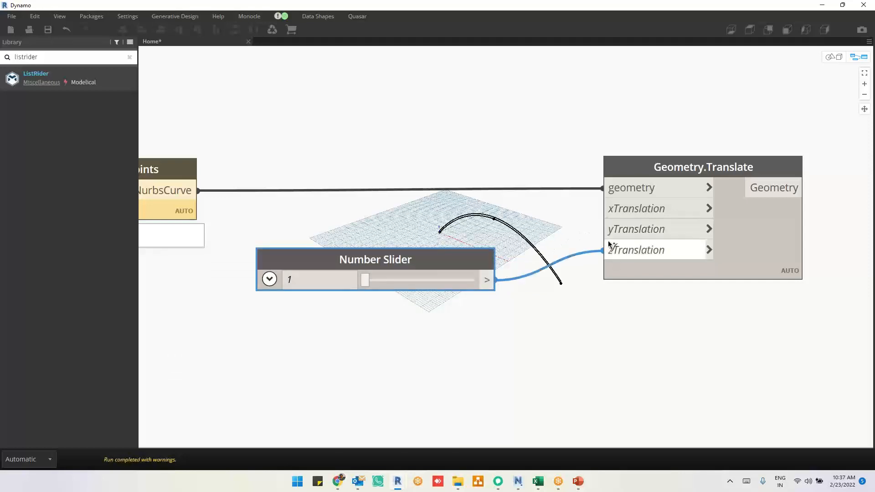
Set the Number Slider driving yTranslation to 60 to separate the translated curve from the original
drag(365, 284, 429, 283)
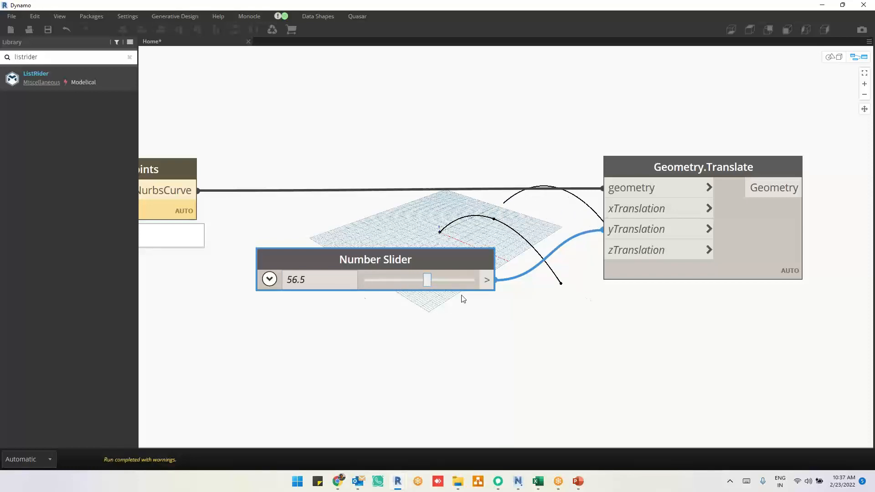
click(332, 278)
text(60)
click(440, 356)
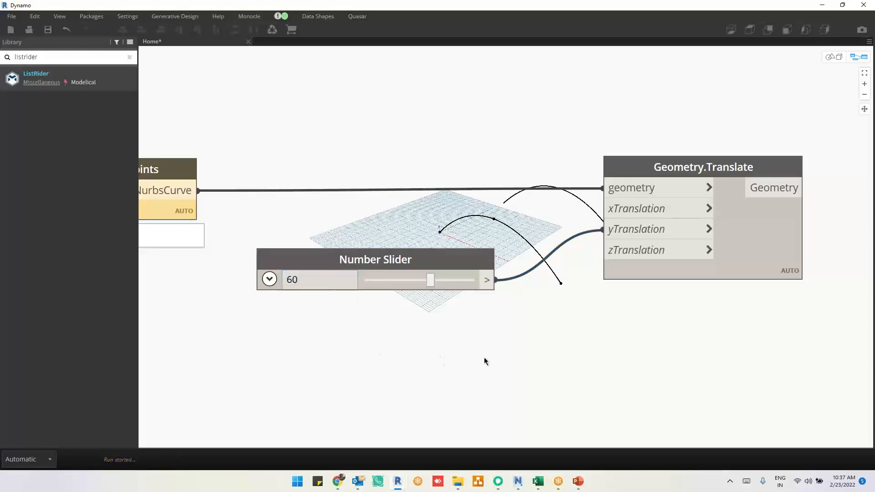
Select all the curve setup nodes and move them below the "two points" group
scroll(484, 357, down, 3)
middle_drag(710, 329, 652, 222)
click(537, 295)
scroll(638, 237, down, 2)
scroll(629, 279, down, 2)
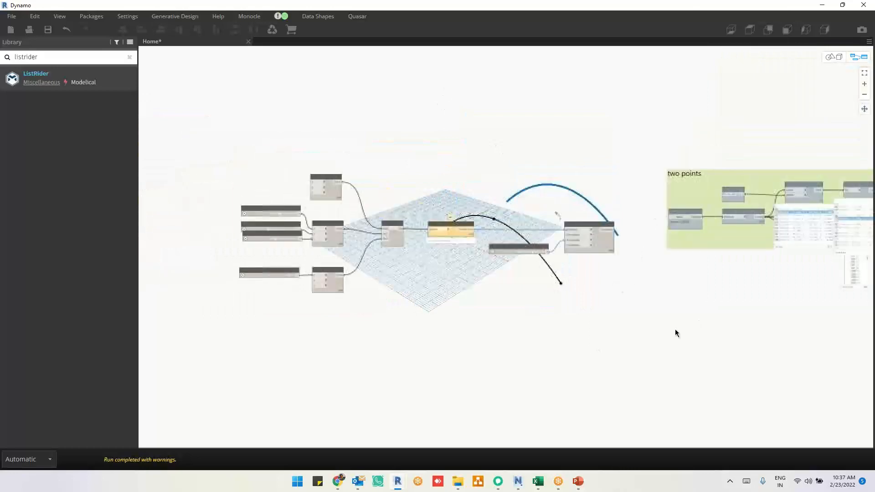
scroll(383, 341, down, 1)
scroll(367, 198, down, 2)
scroll(309, 211, down, 2)
drag(353, 199, 149, 54)
middle_drag(408, 196, 699, 175)
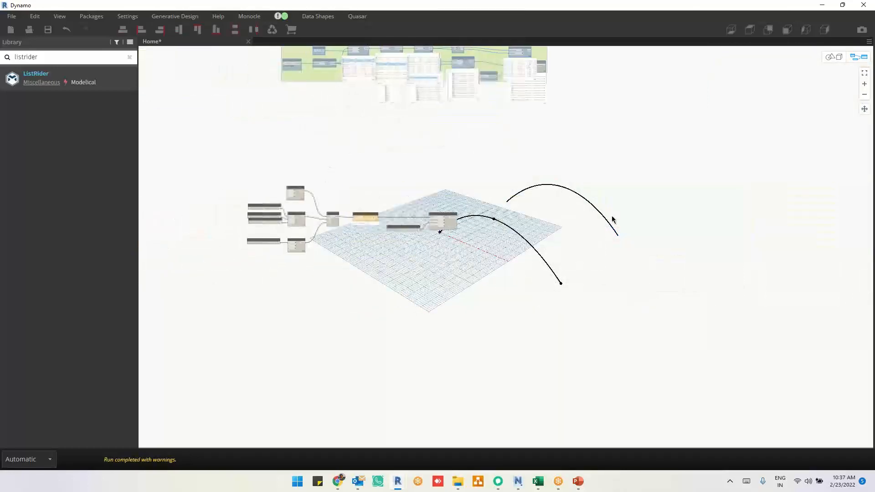
Group the NurbsCurve.ByPoints node and title the group "1st Curve"
scroll(612, 221, up, 3)
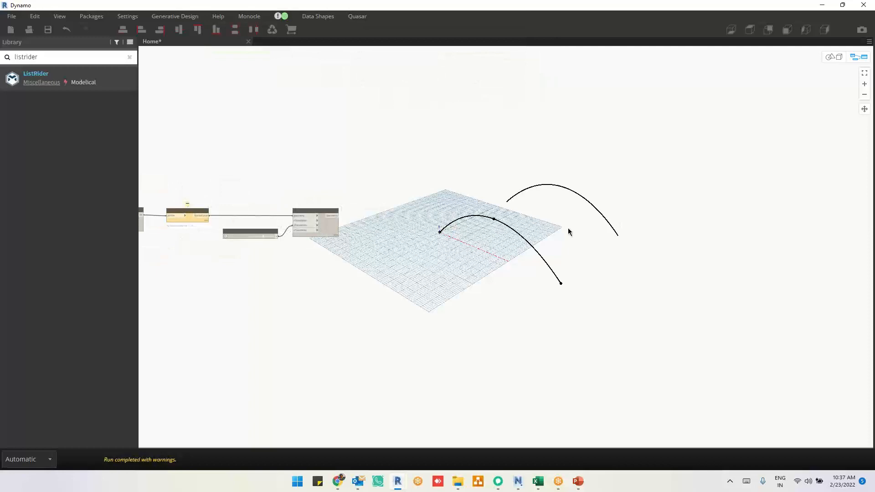
middle_drag(287, 282, 460, 279)
scroll(463, 282, up, 2)
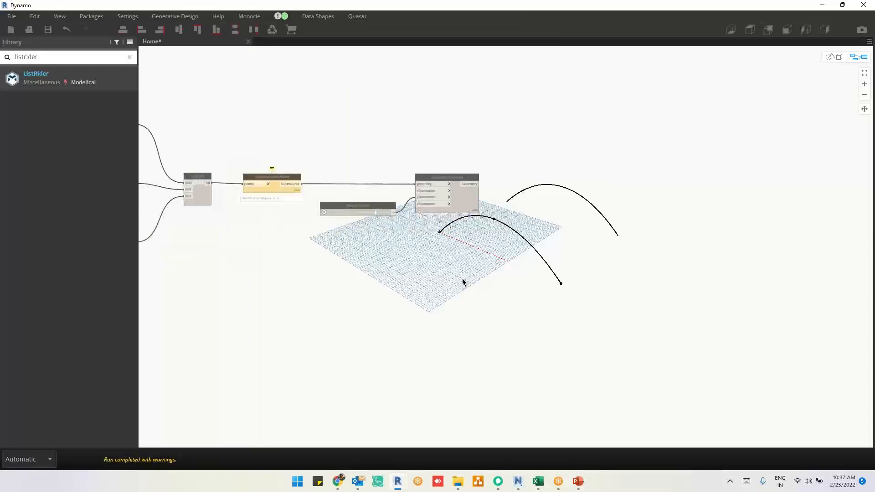
scroll(492, 269, up, 3)
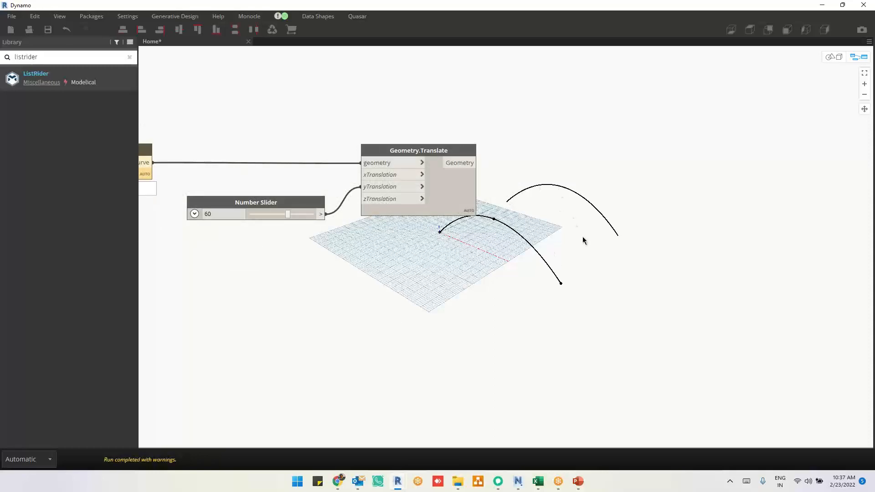
scroll(595, 280, down, 3)
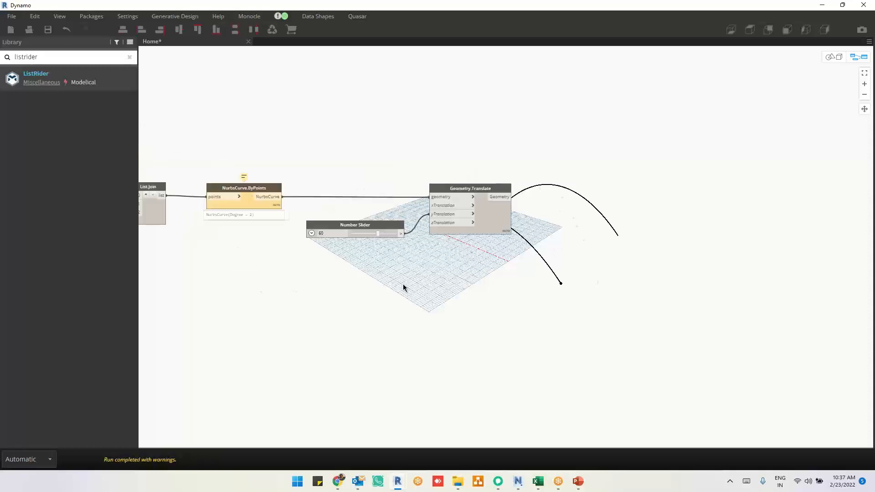
middle_drag(397, 286, 557, 281)
click(415, 184)
drag(430, 130, 349, 291)
key(ctrl+g)
click(386, 150)
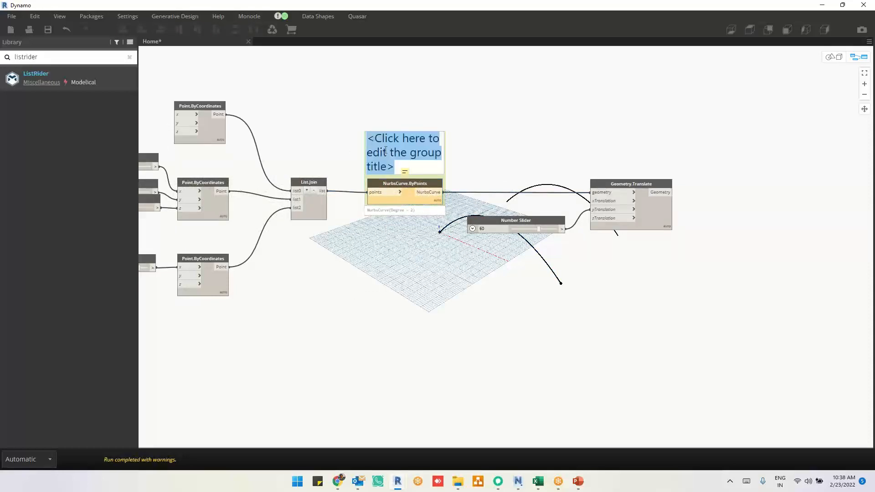
text(1st Curve)
click(693, 111)
Group the Geometry.Translate node and title the group "2nd Curve"
drag(692, 111, 514, 308)
drag(667, 141, 625, 290)
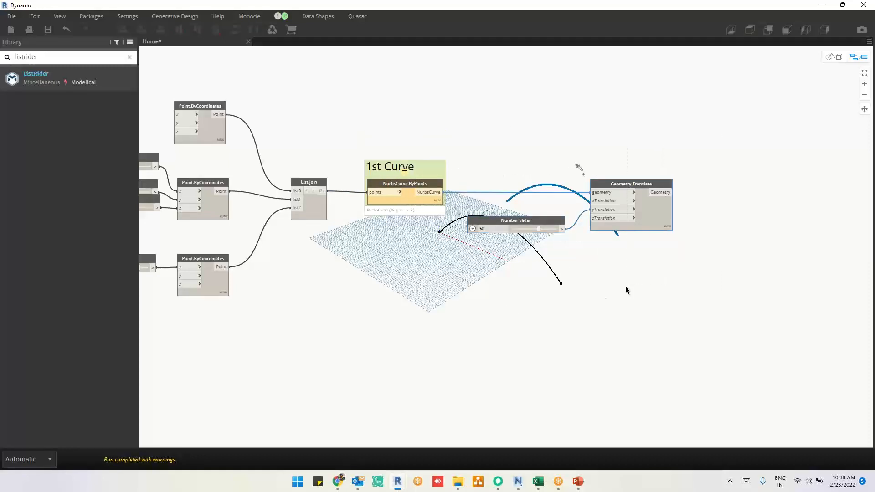
key(ctrl+g)
click(629, 165)
text(2nd Curv)
click(711, 148)
Add a Surface.ByLoft node with the crossSections input to the right of the "2nd Curve" group
middle_drag(698, 191, 356, 228)
right_click(548, 176)
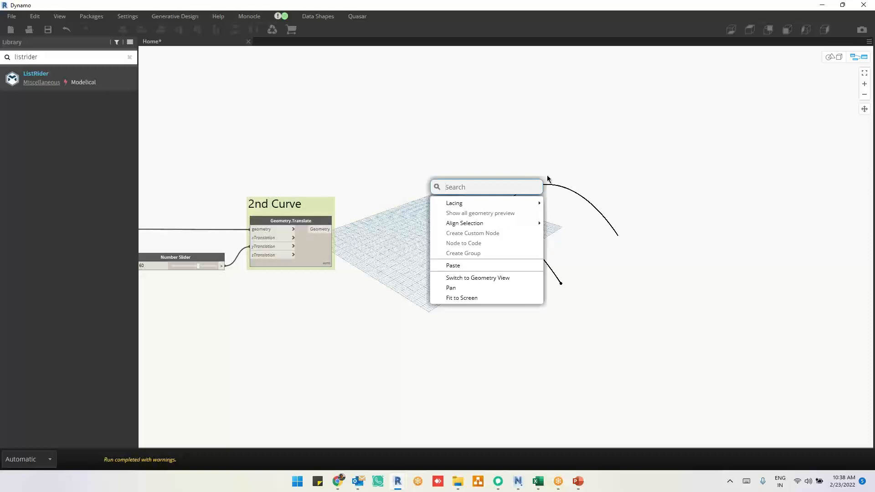
text(su)
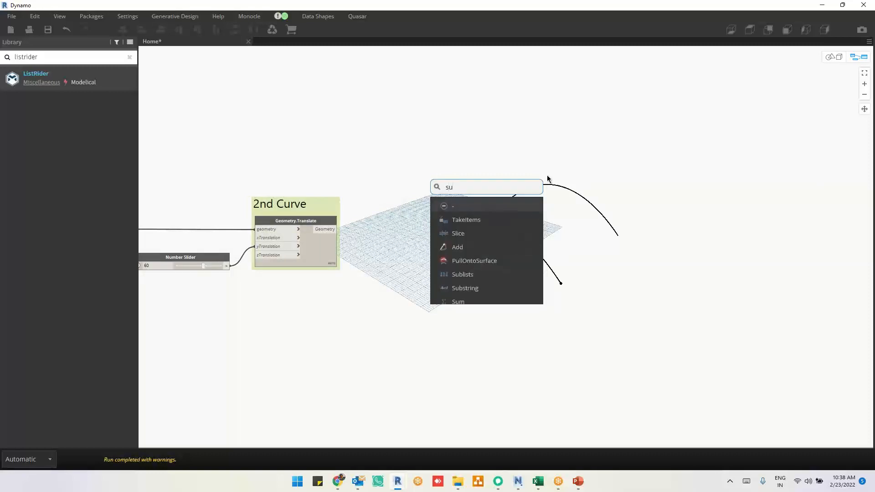
text(rface.by)
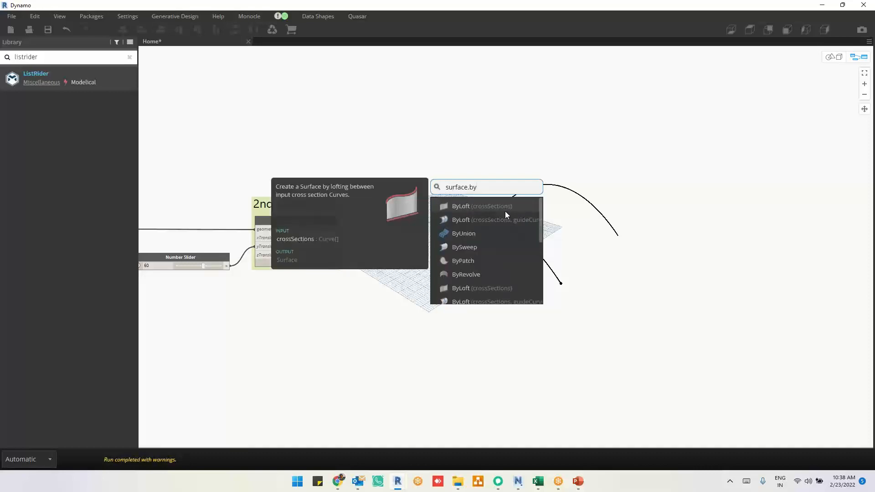
click(506, 211)
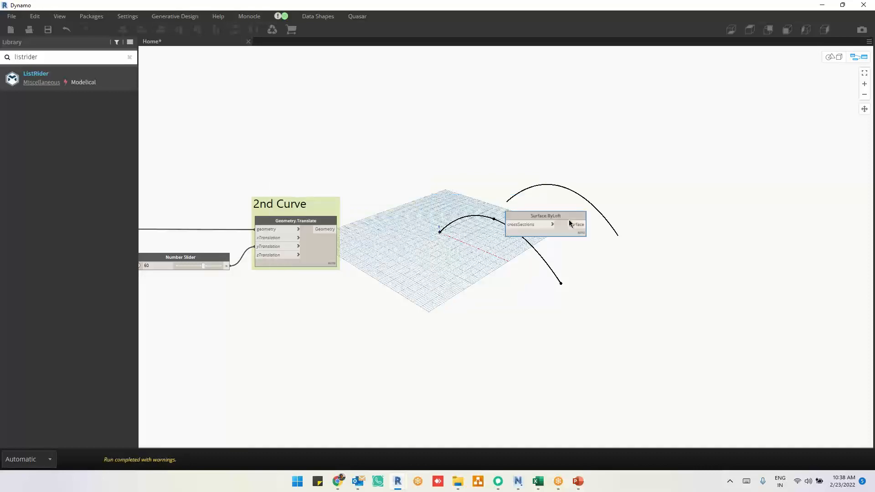
scroll(565, 191, up, 3)
Add a Surface.ByPatch node and line it up directly beneath the Surface.ByLoft node
right_click(565, 195)
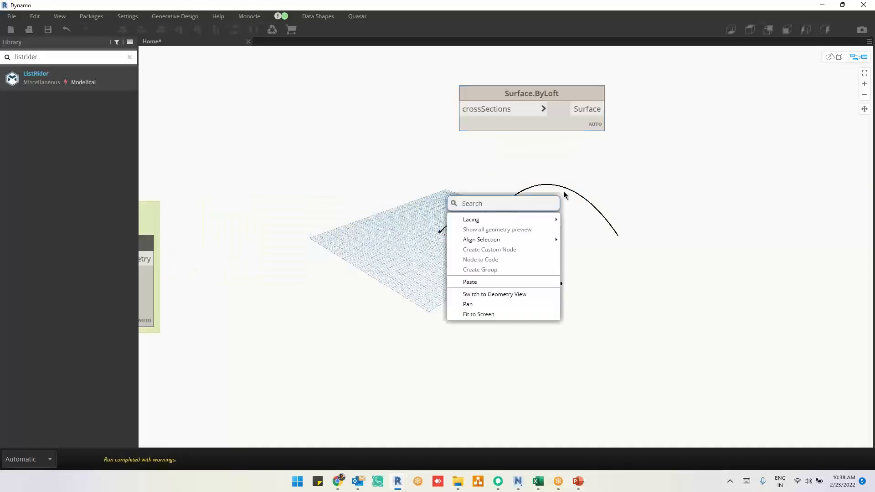
text(su)
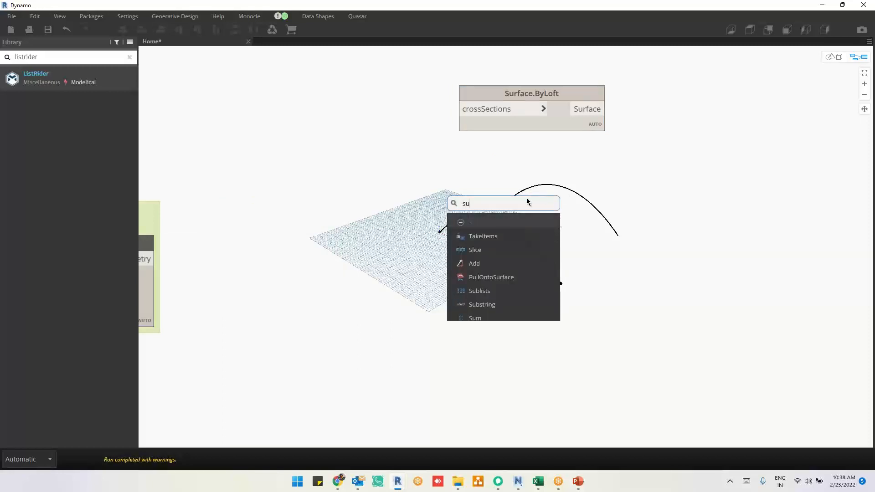
text(rface.by)
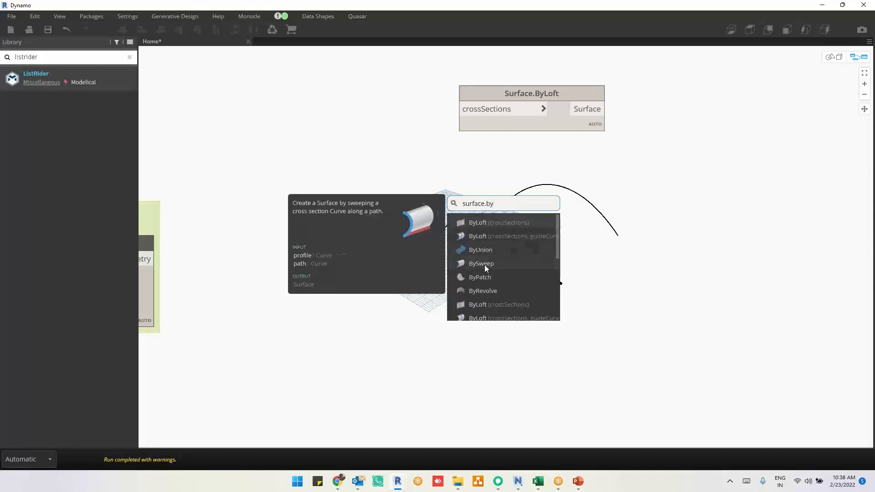
click(481, 277)
drag(500, 285, 472, 166)
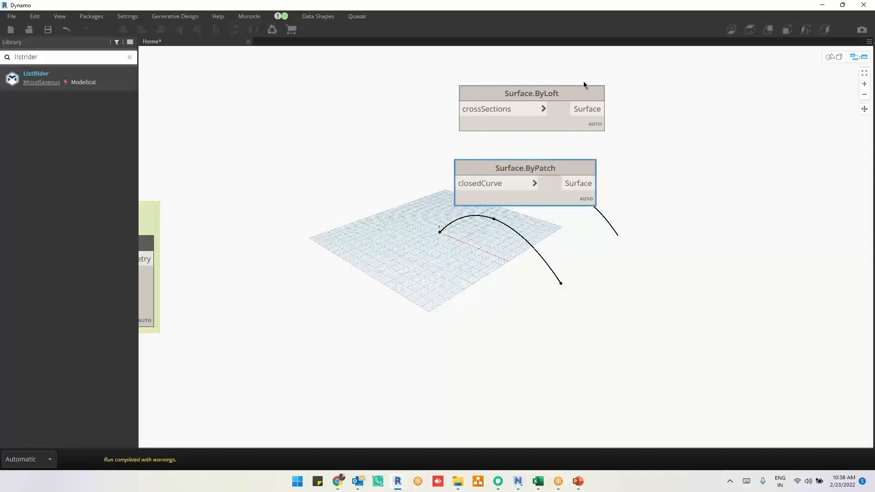
scroll(601, 74, up, 3)
middle_drag(625, 130, 559, 127)
click(560, 127)
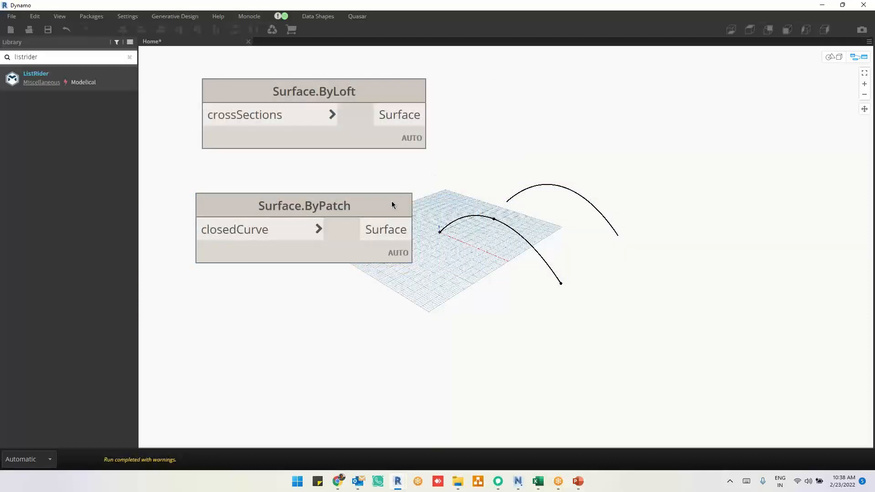
drag(392, 202, 403, 201)
click(480, 183)
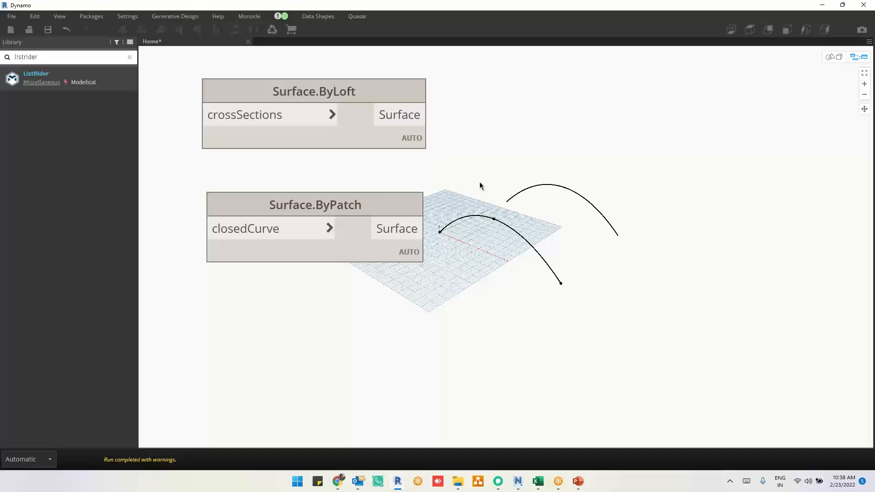
Add the NurbsCurve.ByPoints variant with points and closeCurve inputs near the "1st Curve" group
middle_drag(491, 334, 775, 330)
middle_drag(388, 345, 582, 352)
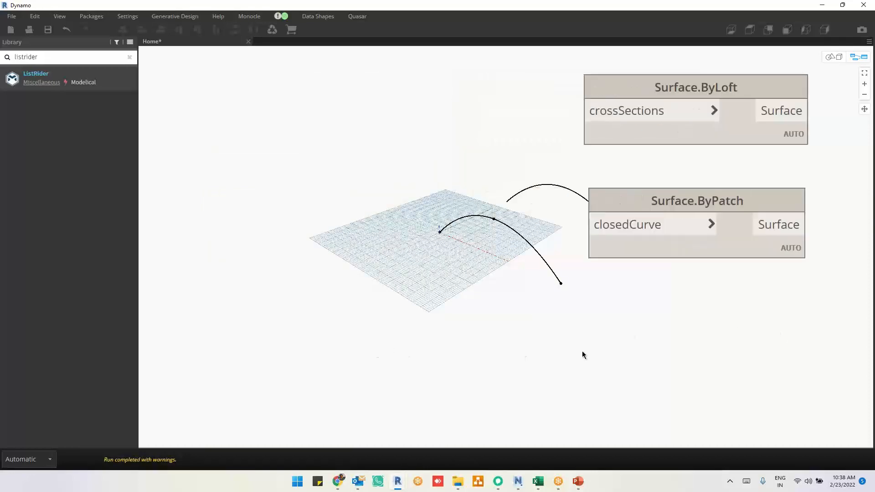
scroll(566, 342, down, 1)
middle_drag(548, 324, 690, 286)
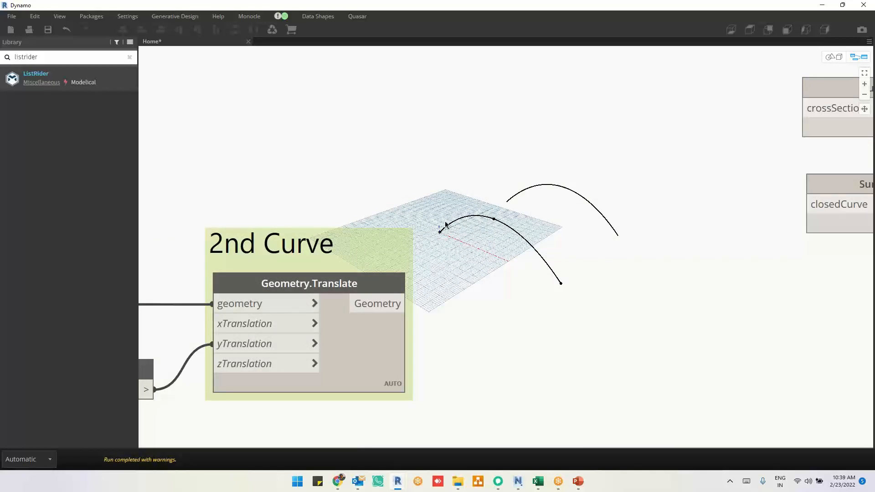
scroll(552, 257, down, 3)
middle_drag(352, 404, 654, 368)
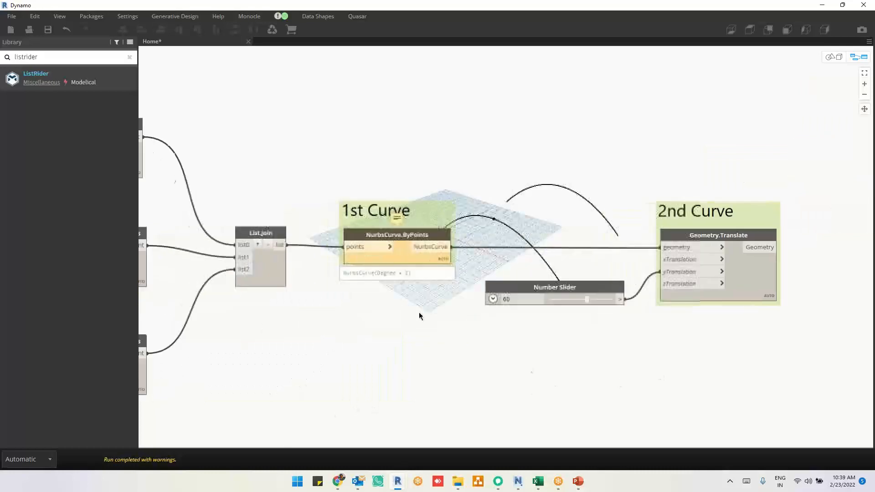
right_click(394, 141)
text(nu)
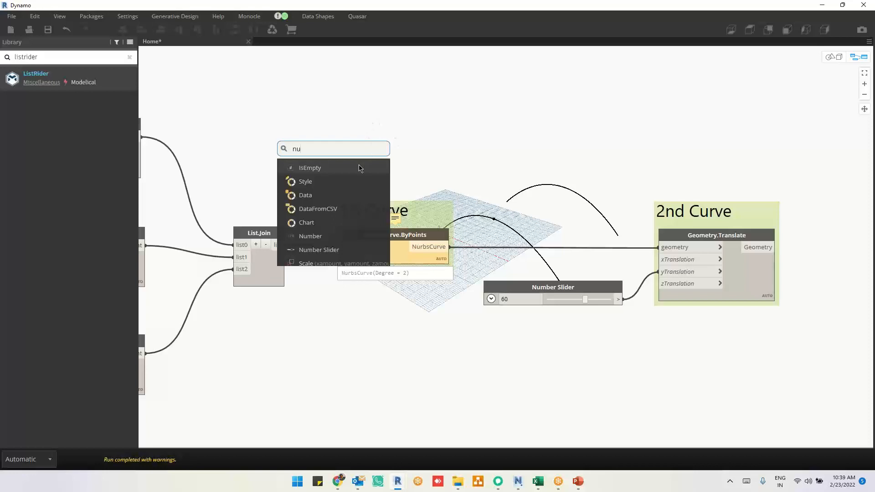
text(rbscruve.by)
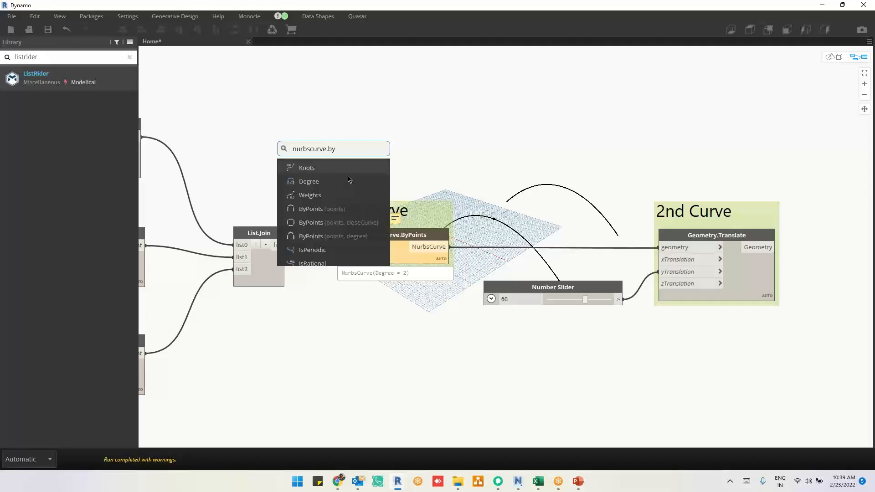
click(341, 223)
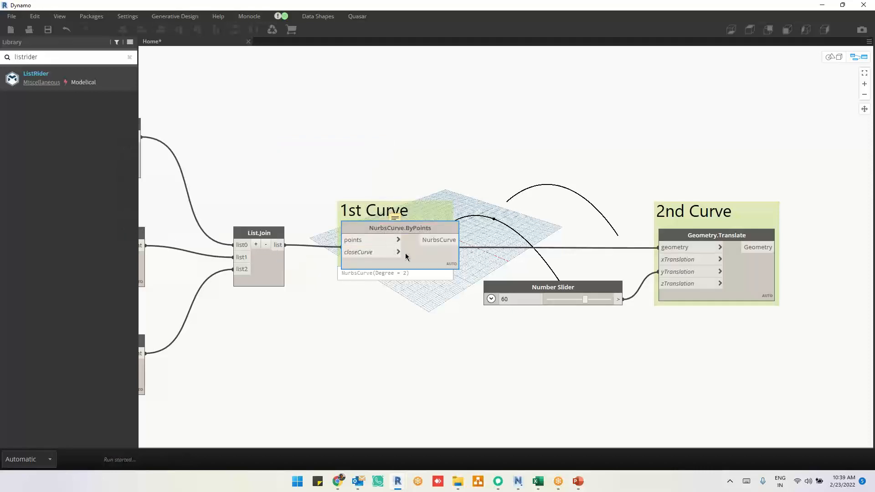
Move the joined point list to the new NurbsCurve.ByPoints node's points input and feed its closeCurve input from a Boolean node set to True
click(343, 247)
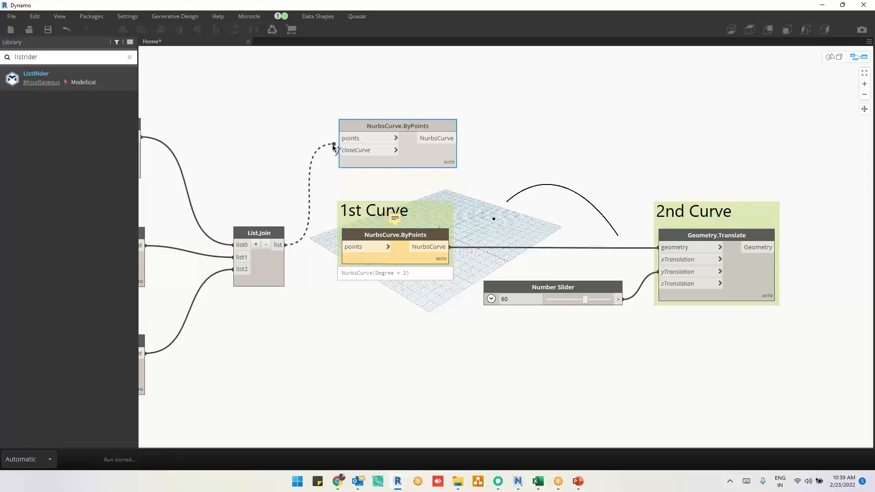
click(335, 143)
right_click(285, 155)
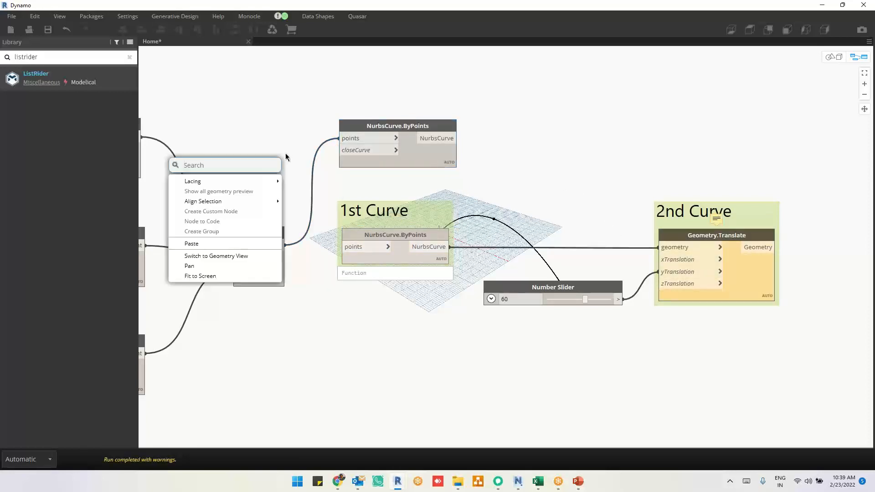
text(bool)
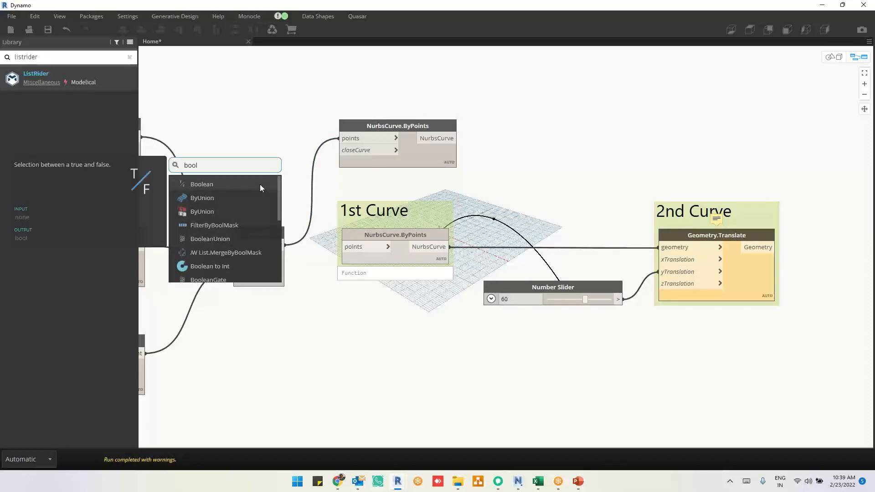
click(260, 184)
drag(291, 189, 342, 152)
click(238, 162)
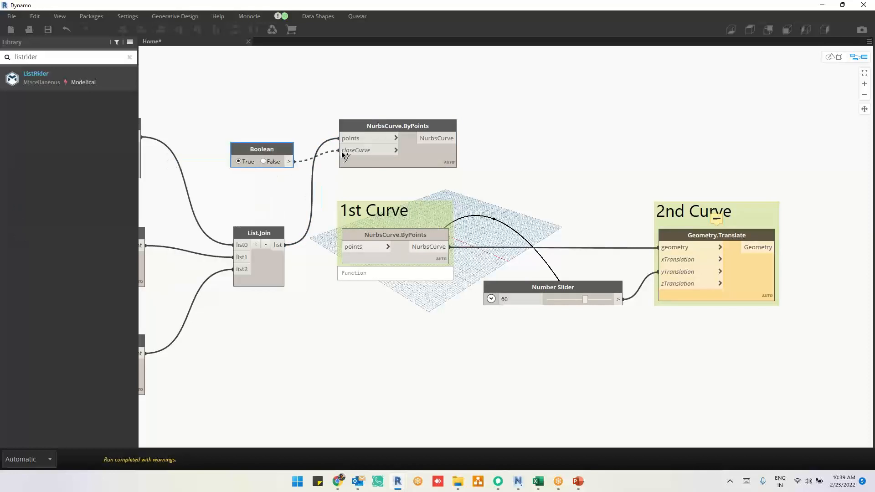
Connect the closed NurbsCurve output to the closedCurve input of Surface.ByPatch
middle_drag(483, 175, 338, 276)
scroll(585, 244, down, 3)
drag(309, 259, 710, 294)
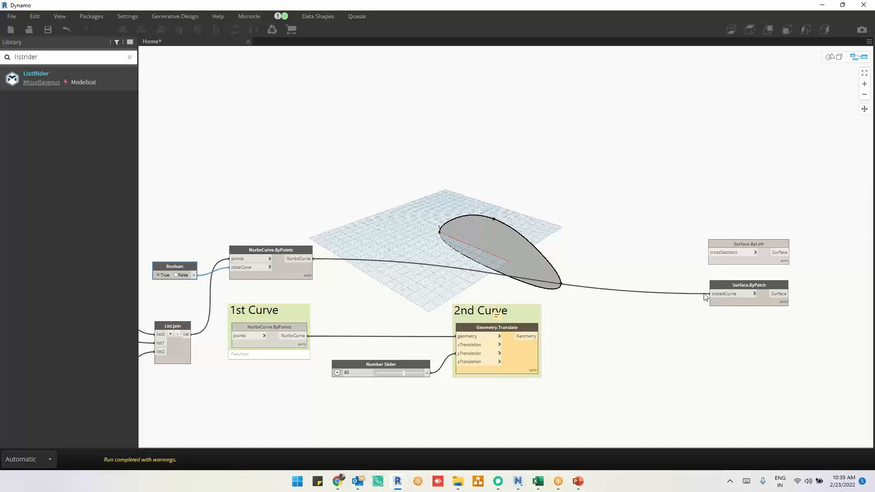
click(599, 258)
Disconnect Surface.ByPatch and move the List.Join connection back to the points input in the "1st Curve" group
drag(710, 294, 655, 261)
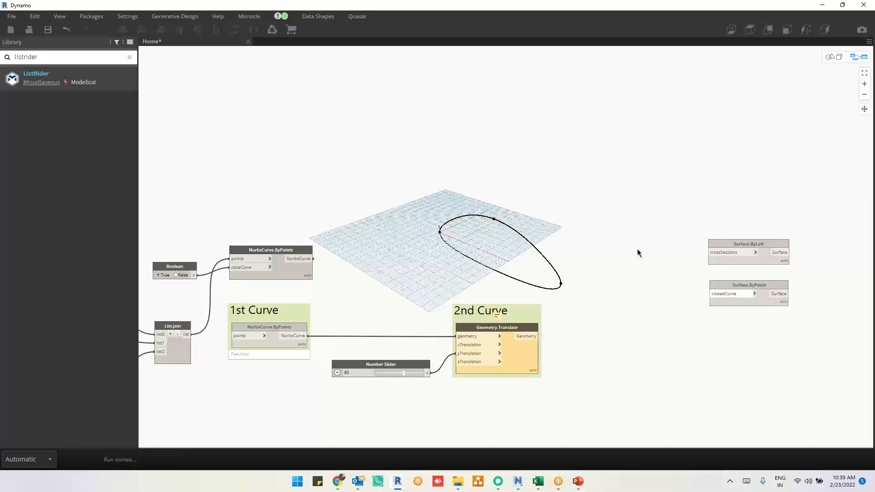
middle_drag(305, 274, 389, 259)
drag(318, 246, 319, 321)
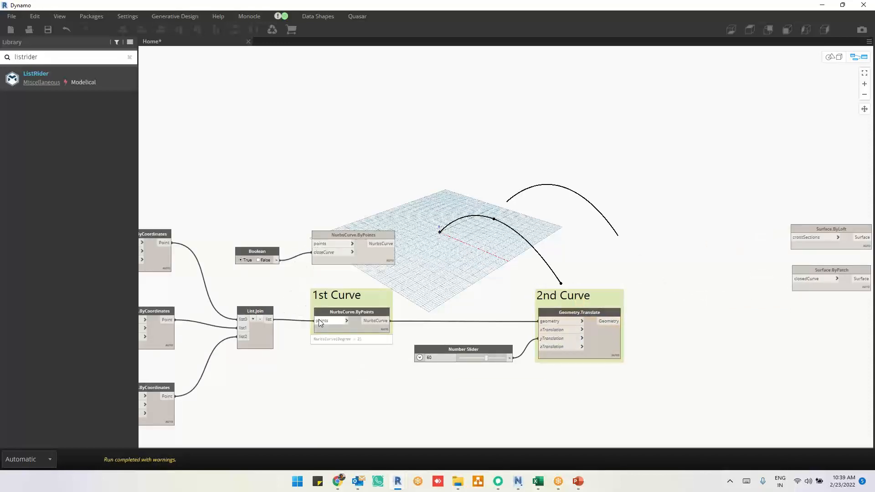
Add a List Create node between the "2nd Curve" group and the surface nodes
middle_drag(617, 323, 492, 323)
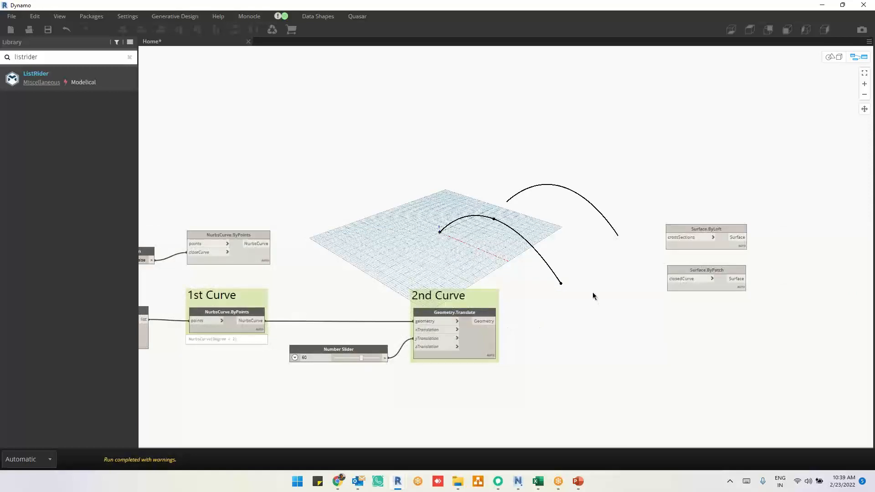
right_click(592, 294)
text(list.c)
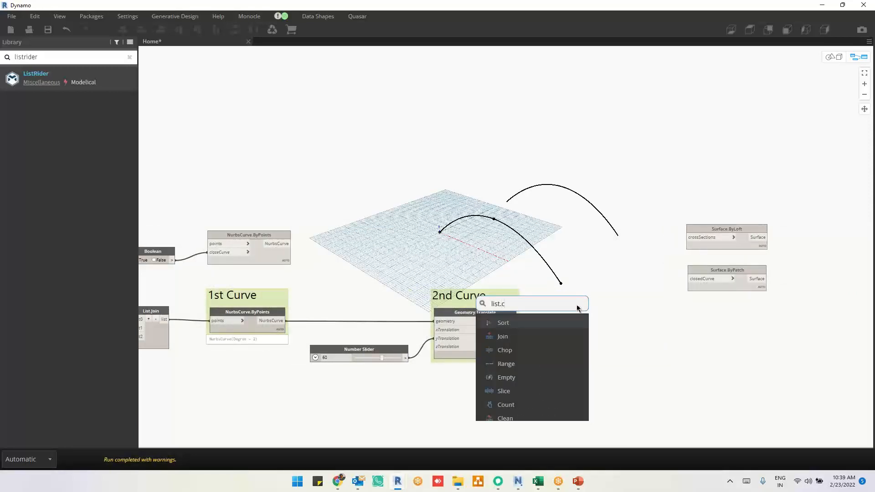
text(reate)
click(540, 322)
Connect the "1st Curve" output to item0 of List Create, then add an item1 input and connect the translated geometry to it
click(283, 320)
click(584, 306)
click(283, 321)
click(585, 307)
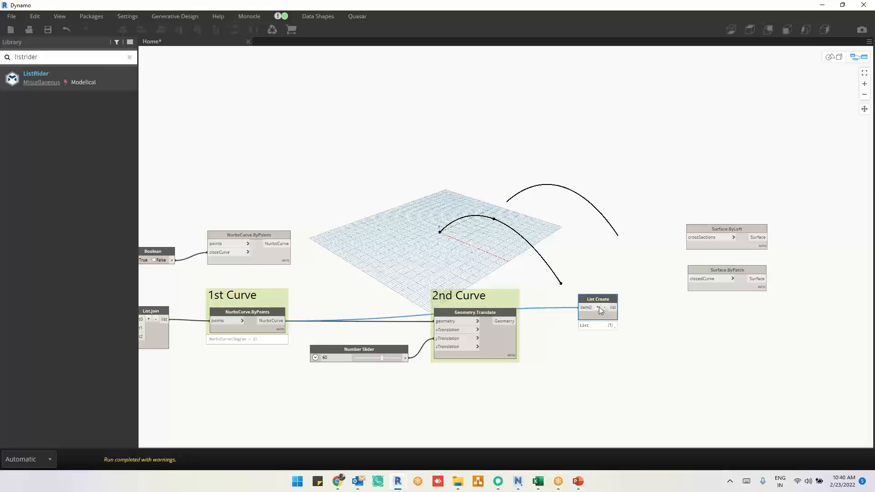
click(598, 308)
click(517, 321)
click(584, 317)
Loft the curve list by feeding it into the crossSections input of Surface.ByLoft, and place Surface.ByPatch above that node
click(613, 309)
click(688, 237)
scroll(814, 258, up, 3)
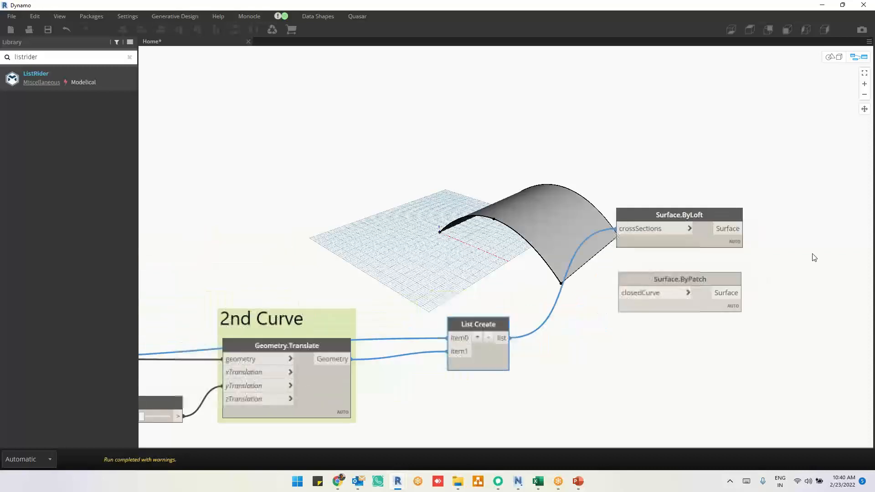
scroll(814, 258, up, 1)
drag(672, 283, 658, 111)
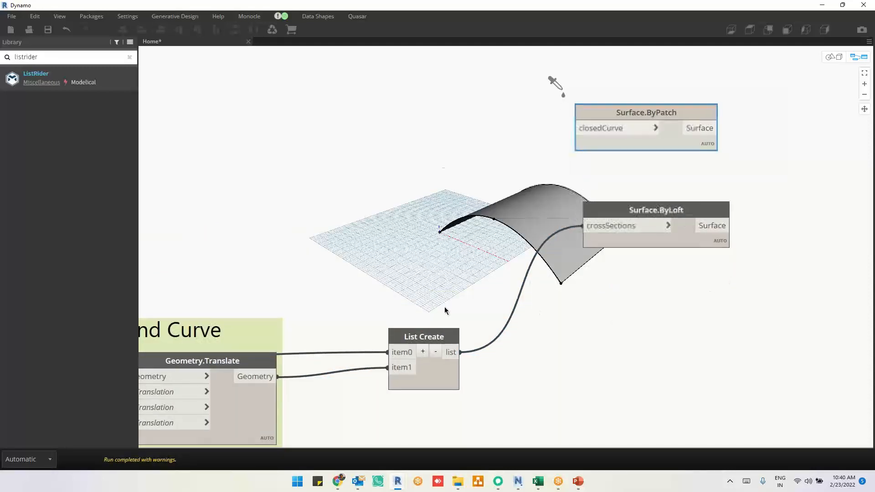
middle_drag(799, 283, 444, 307)
key(ctrl+b)
scroll(481, 262, up, 3)
right_drag(434, 327, 543, 299)
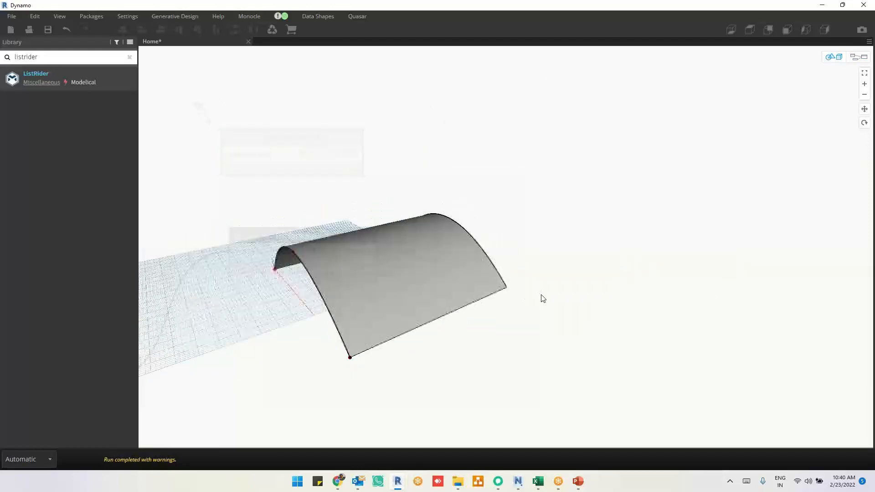
key(ctrl+b)
Add a Surface.GetIsoline node to the right of Surface.ByLoft and feed the lofted surface into it
middle_drag(449, 301, 500, 293)
click(626, 173)
right_click(626, 173)
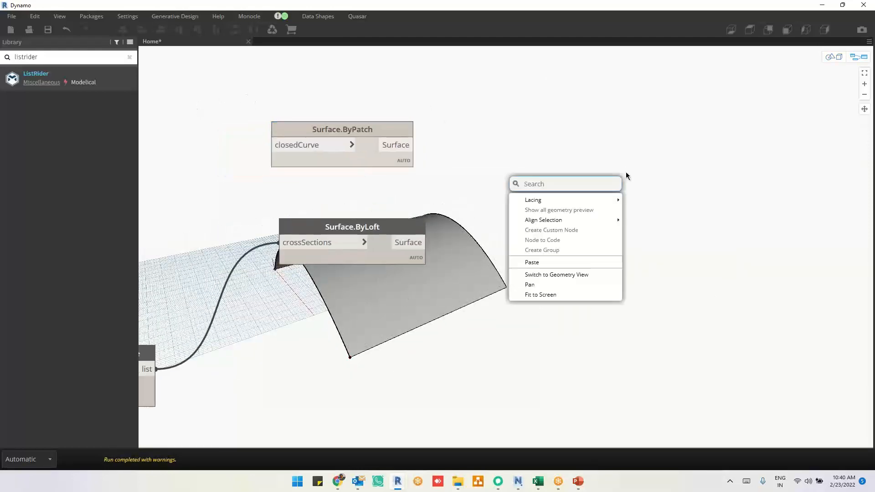
text(s)
key(BackSpace)
right_click(634, 157)
text(iso)
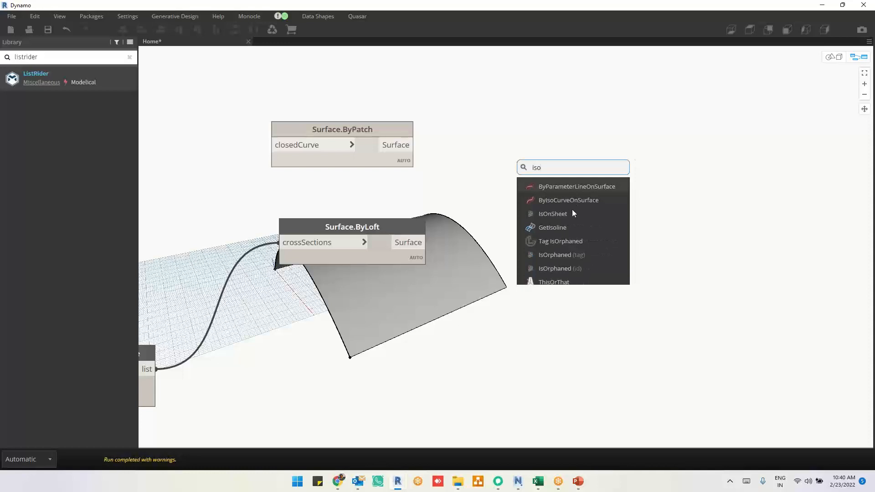
click(561, 186)
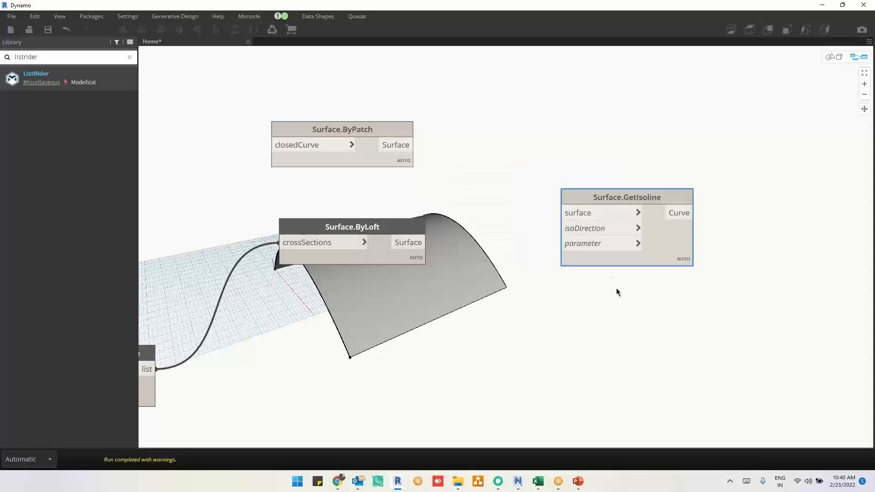
middle_drag(617, 288, 603, 233)
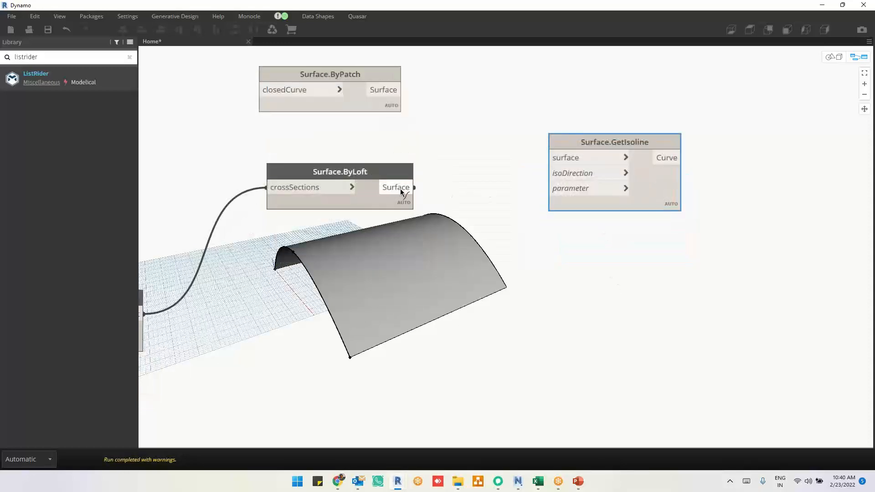
drag(413, 187, 682, 168)
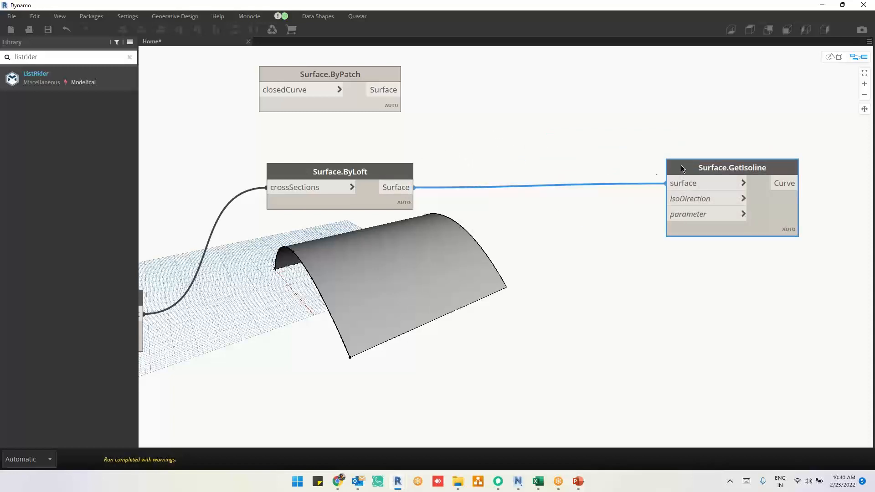
Add a Code Block with the value 0, connect it to the isoDirection input and place it beside Surface.GetIsoline
mouse_move(674, 199)
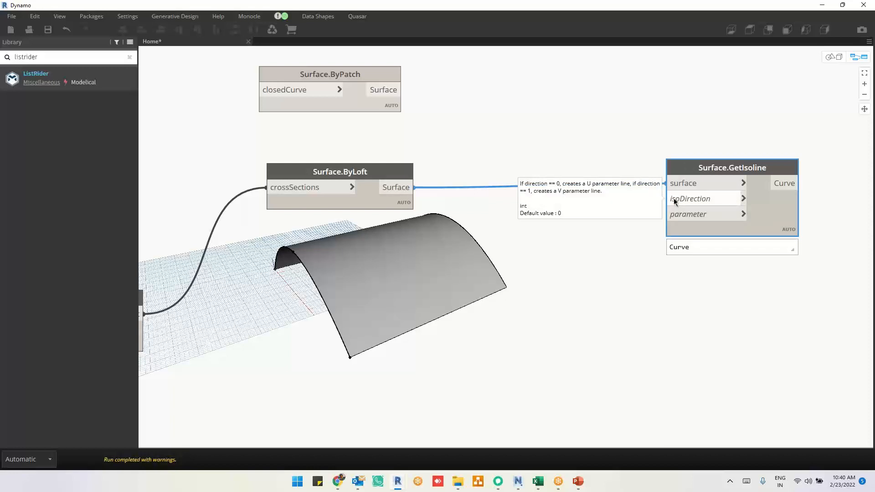
right_click(587, 221)
text(code)
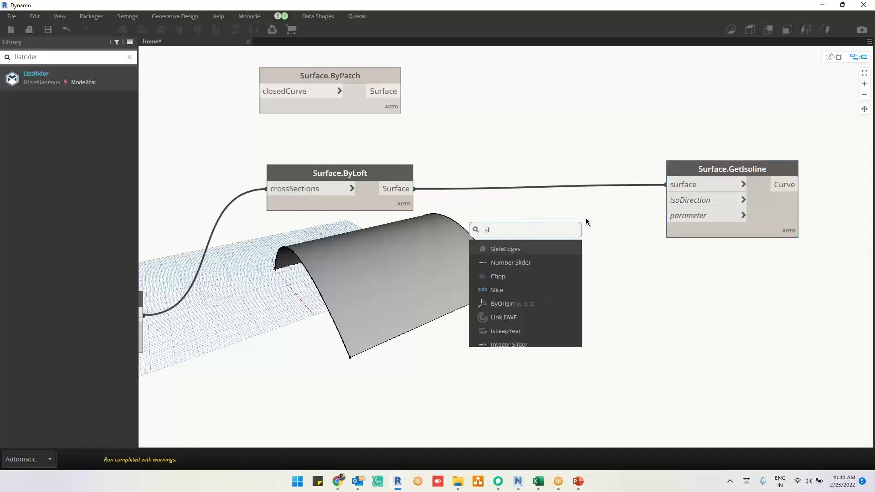
key(Return)
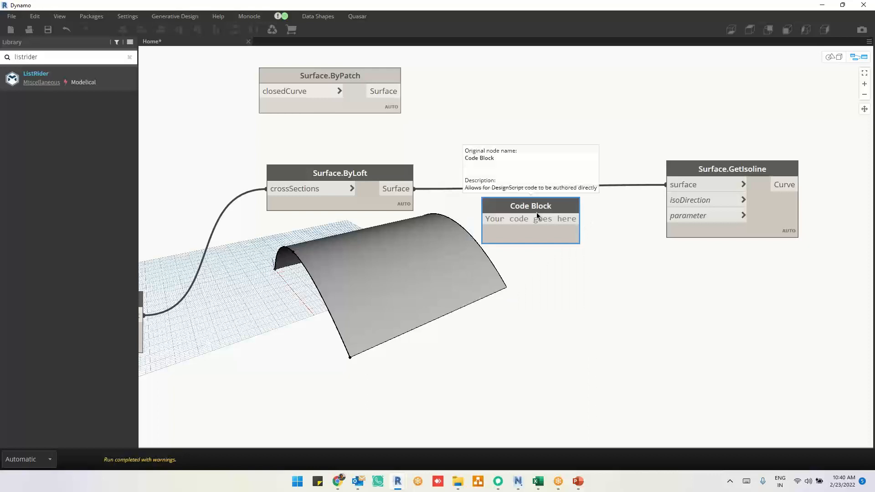
text(0)
click(572, 246)
click(524, 219)
click(665, 200)
drag(525, 235, 602, 220)
click(611, 259)
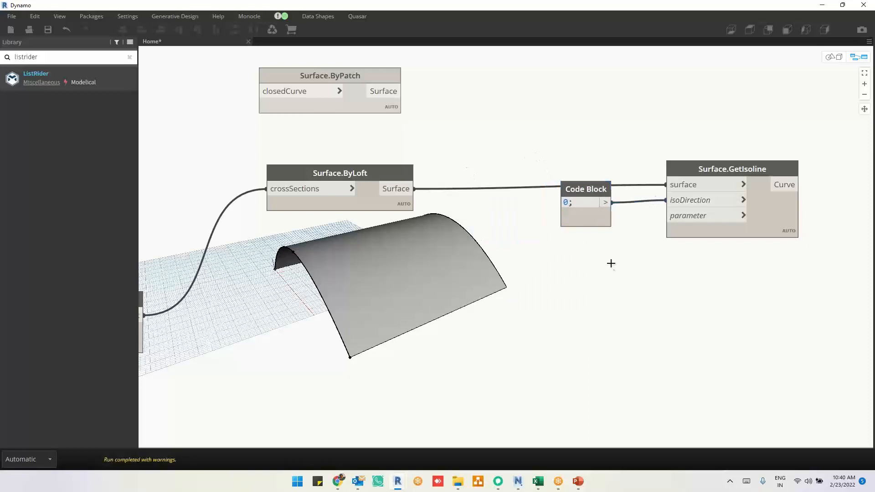
Add a second Code Block with the value 0.1 and connect it to the parameter input of Surface.GetIsoline
scroll(678, 244, up, 3)
mouse_move(674, 207)
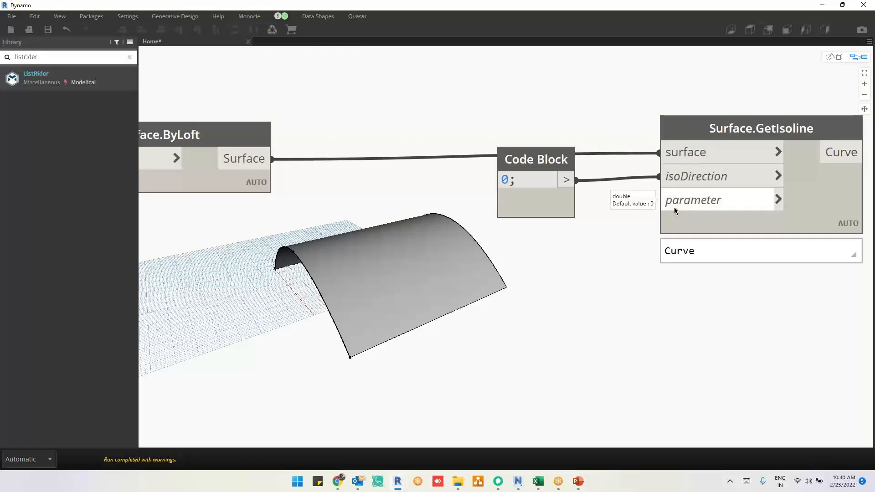
double_click(522, 246)
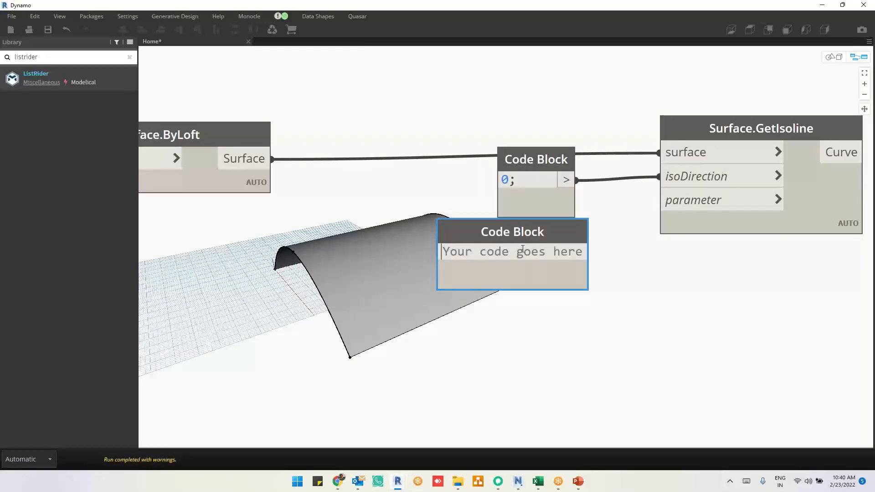
text(0)
click(543, 332)
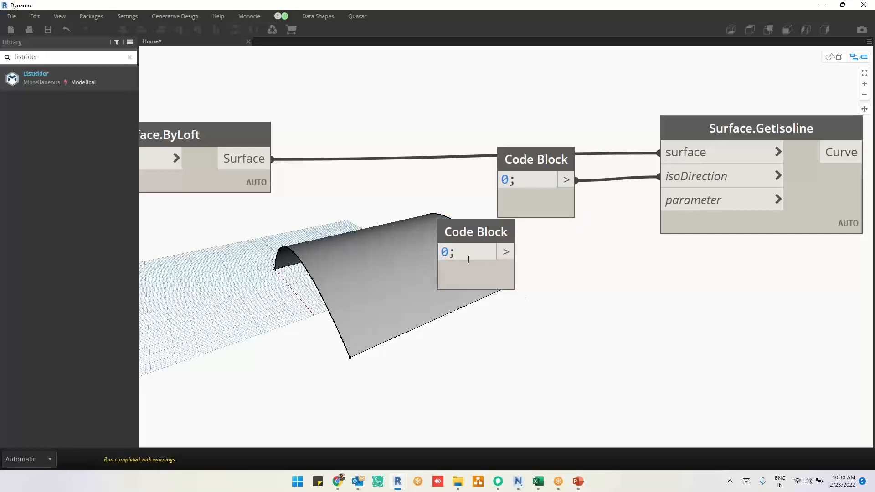
double_click(468, 259)
text(.1)
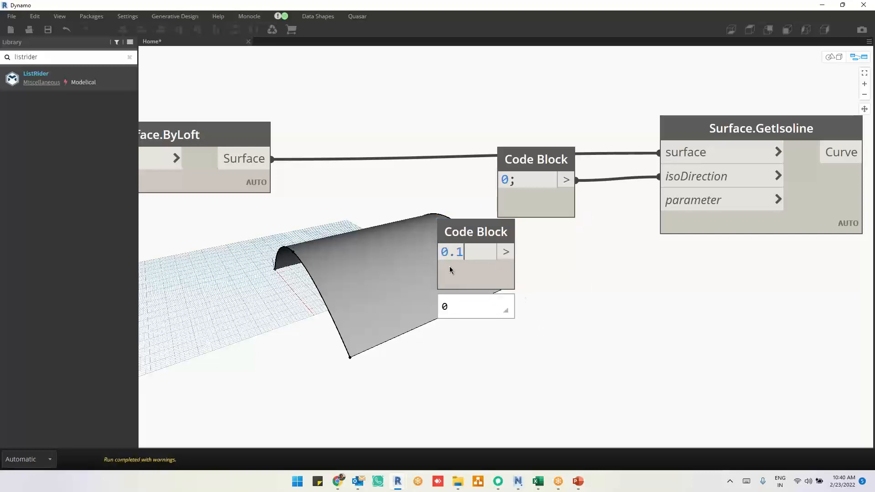
click(587, 400)
click(510, 252)
click(662, 210)
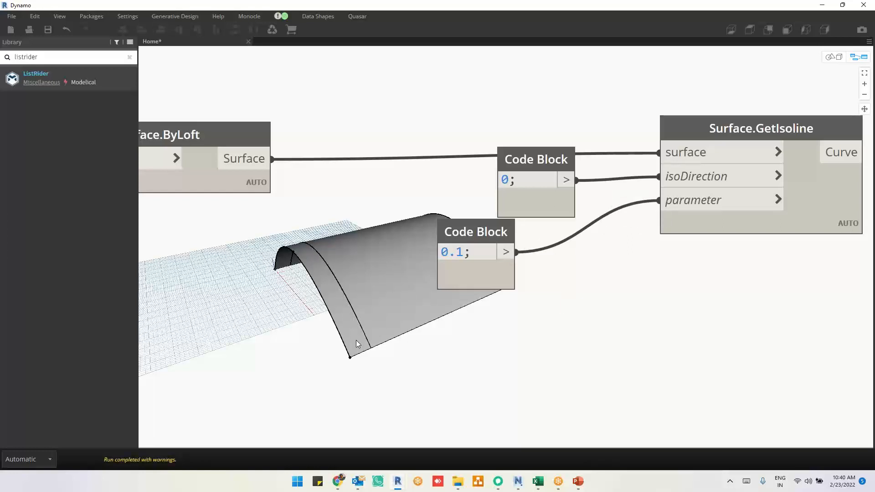
Change the isoDirection Code Block to 1 and check the isoline's direction on the surface in the 3D view
double_click(505, 179)
text(1)
click(419, 116)
key(ctrl+b)
right_drag(371, 310, 430, 299)
scroll(376, 259, down, 4)
right_drag(374, 321, 386, 323)
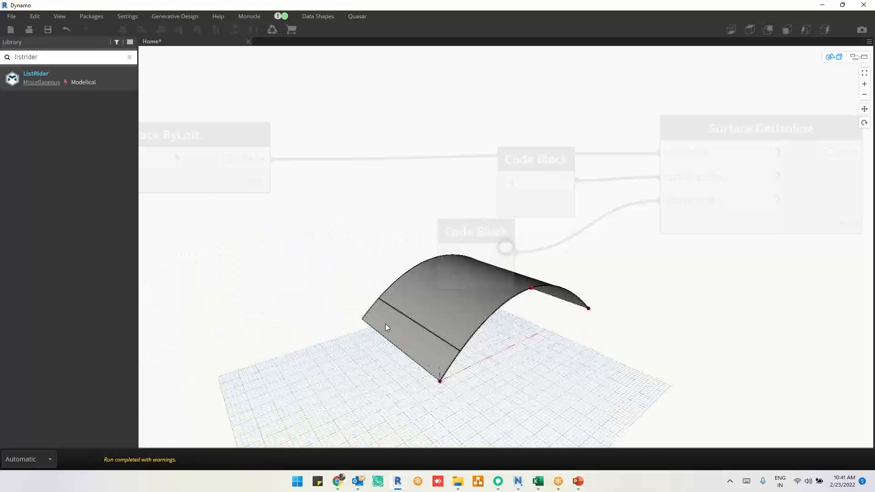
key(ctrl+b)
Replace the 0.1 Code Block with a Number Slider placed beneath the isoDirection Code Block
drag(492, 275, 549, 285)
middle_drag(624, 340, 581, 286)
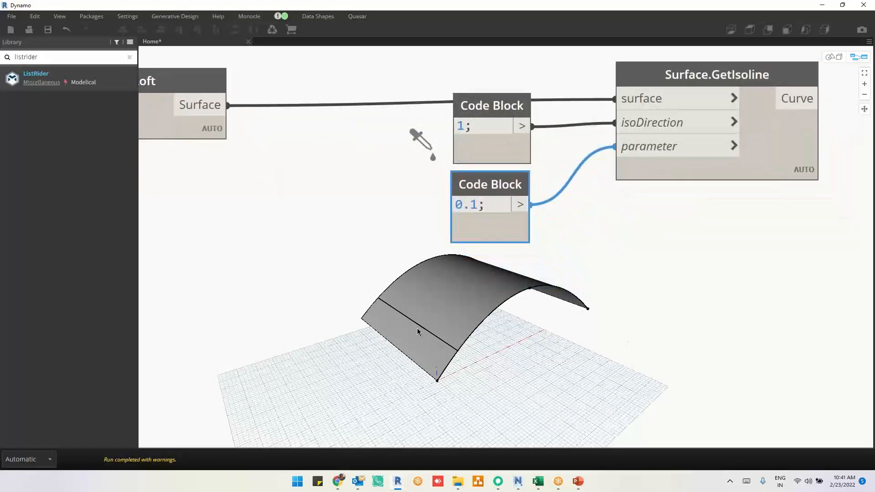
key(Delete)
right_click(406, 234)
text(slider)
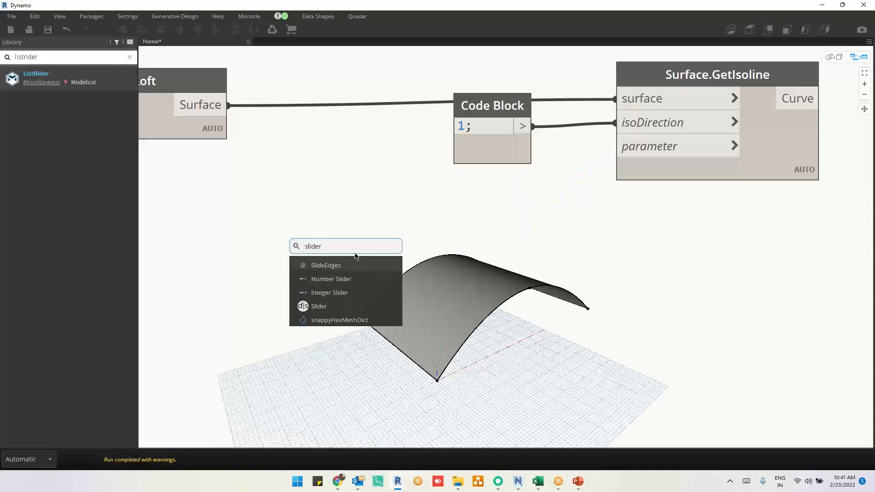
click(354, 278)
drag(558, 287, 462, 191)
click(408, 237)
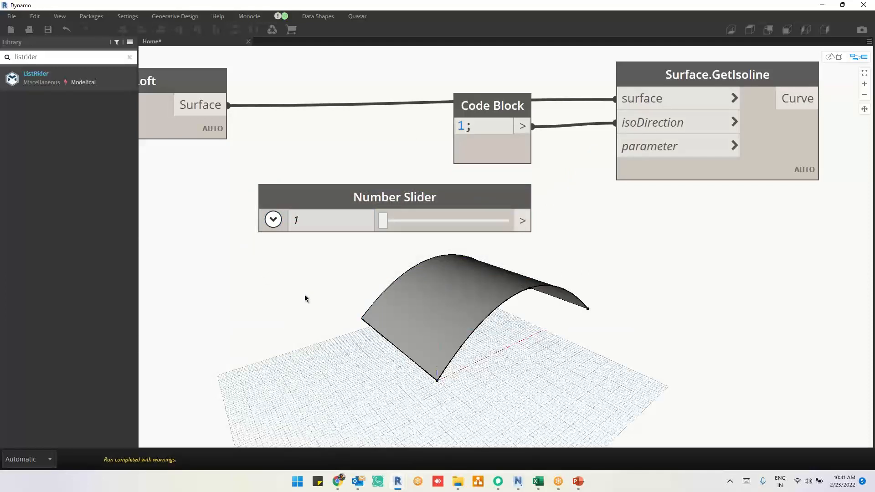
Set the new Number Slider's maximum value to 1
click(274, 224)
click(336, 276)
text(1)
click(344, 304)
click(273, 220)
Connect the Number Slider to the parameter input of Surface.GetIsoline and set the slider to 0.5
click(382, 220)
drag(532, 220, 616, 147)
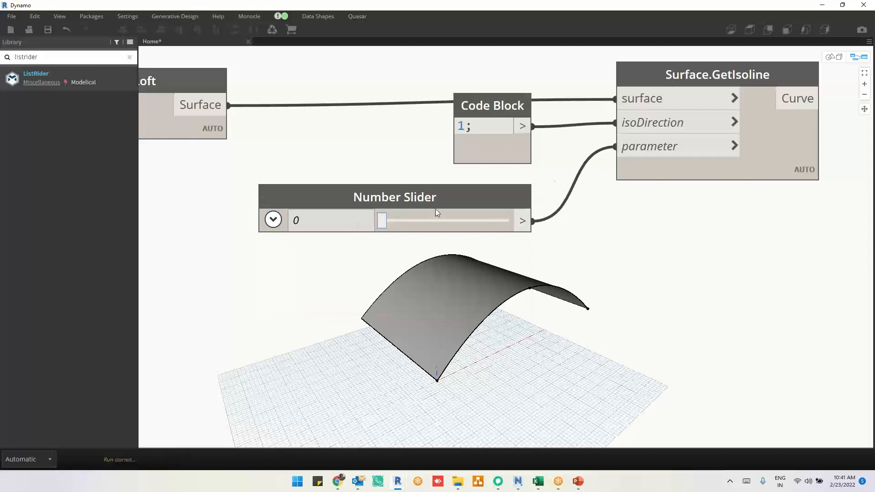
drag(389, 227, 446, 224)
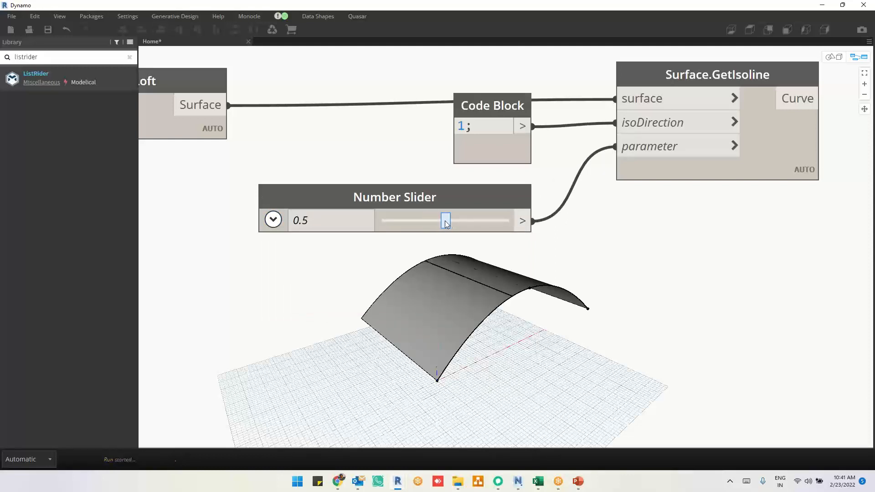
key(ctrl+b)
right_drag(541, 309, 429, 257)
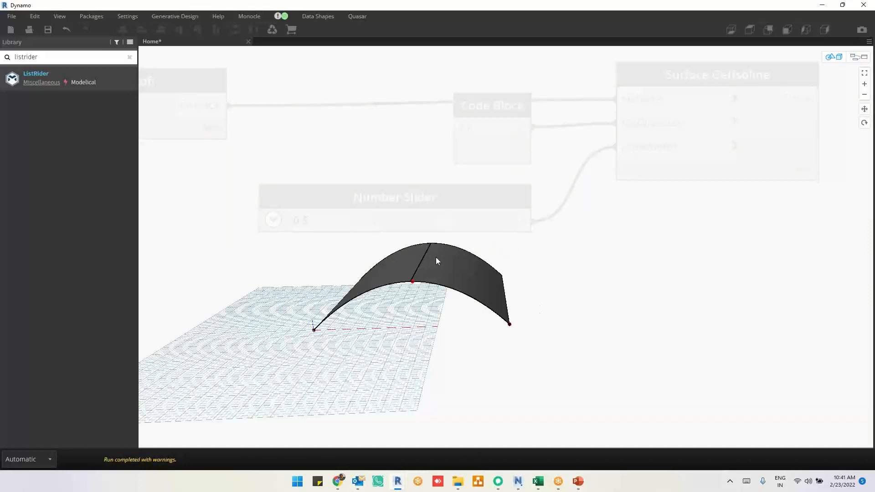
middle_drag(576, 268, 501, 306)
key(ctrl+b)
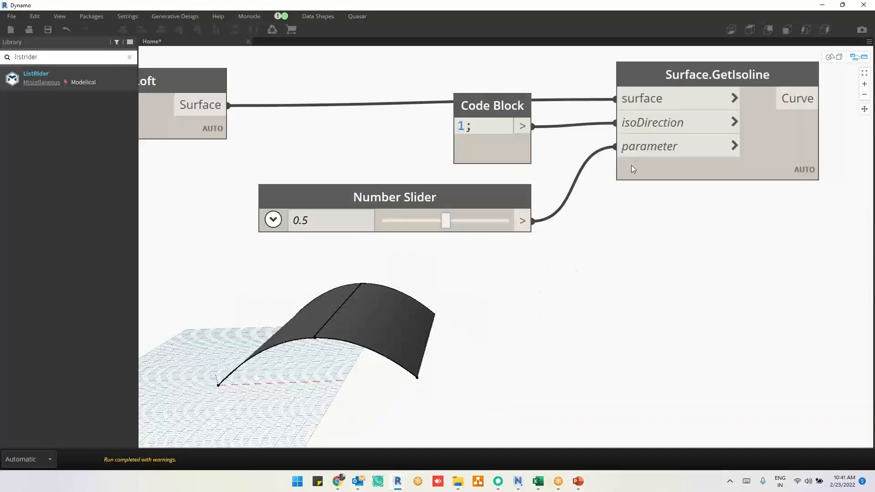
Replace the Number Slider feeding Surface.GetIsoline's parameter input with a new Code Block containing the range 0..1..0.1; and check the resulting isolines
drag(616, 146, 592, 267)
double_click(406, 304)
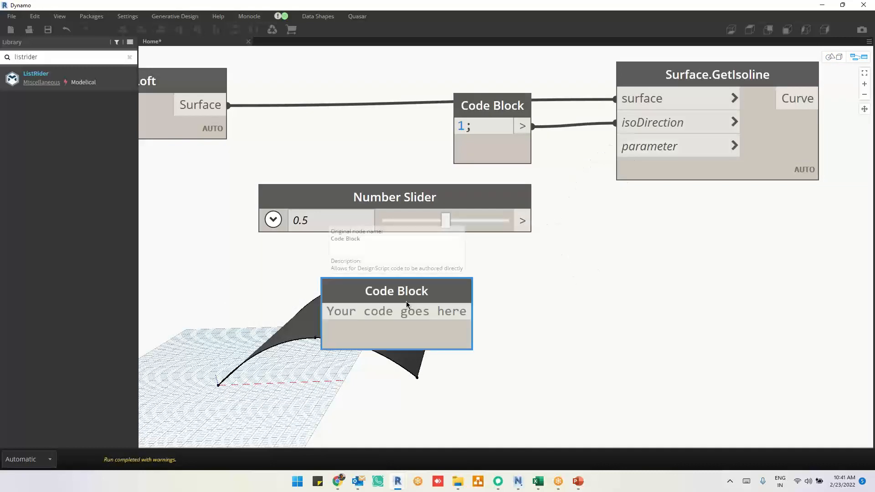
text(0..1..0.1;)
click(498, 310)
drag(414, 311, 615, 146)
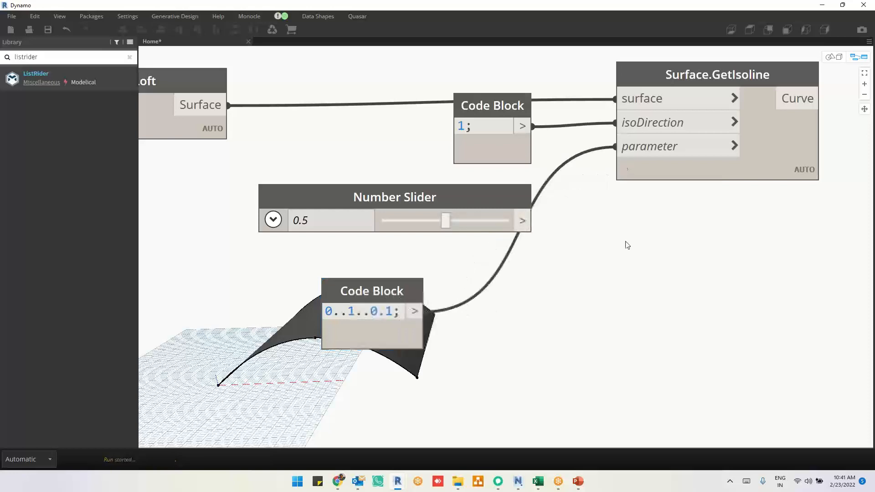
scroll(631, 286, down, 3)
key(ctrl+b)
right_drag(464, 300, 474, 321)
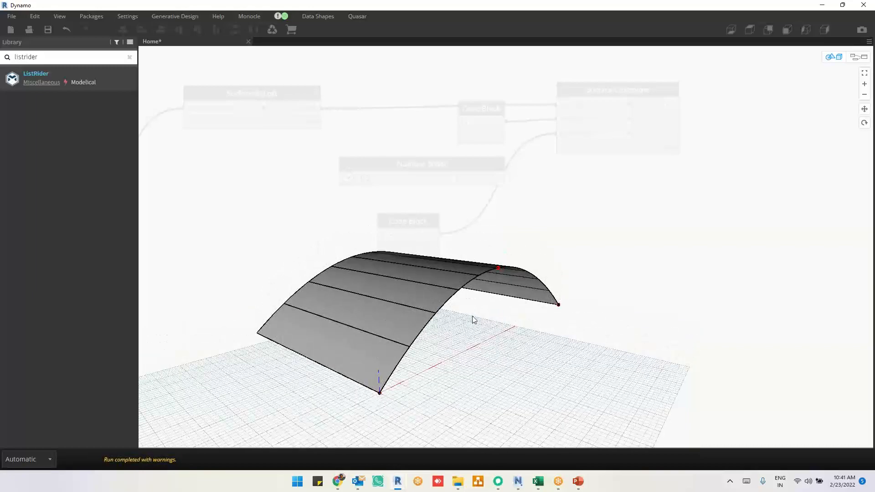
key(ctrl+b)
Align the range Code Block and the Number Slider neatly beneath the isoDirection Code Block
drag(425, 249, 492, 232)
drag(493, 166, 493, 161)
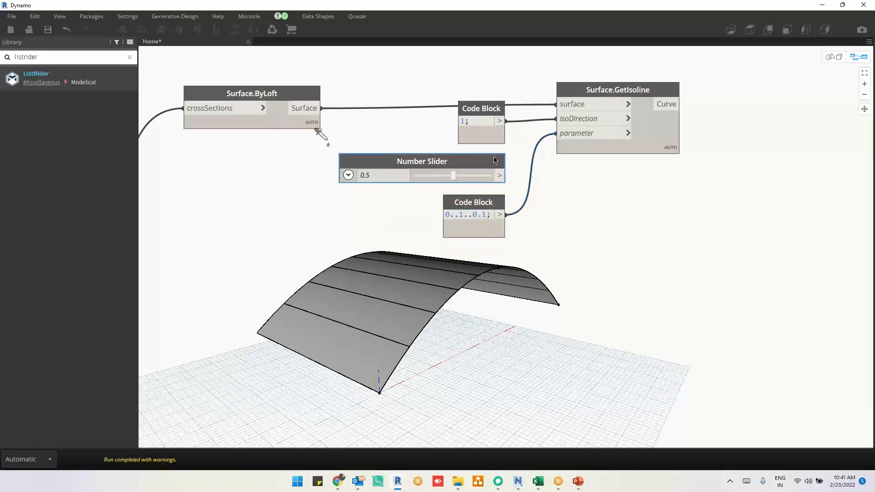
drag(492, 198, 494, 193)
click(540, 213)
scroll(540, 213, down, 3)
drag(579, 81, 418, 307)
key(ctrl+v)
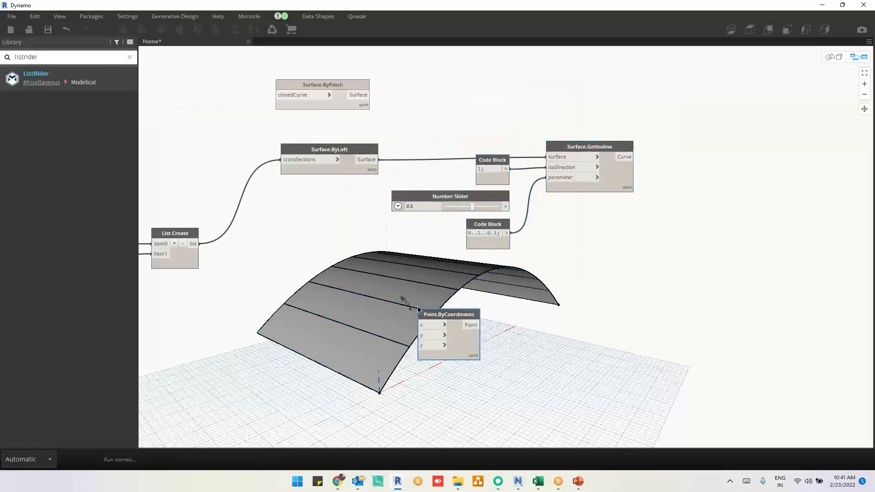
key(Delete)
Duplicate the Surface.GetIsoline node with its Code Blocks and Number Slider below the originals, and set the copy's isoDirection Code Block to 0
drag(608, 103, 454, 281)
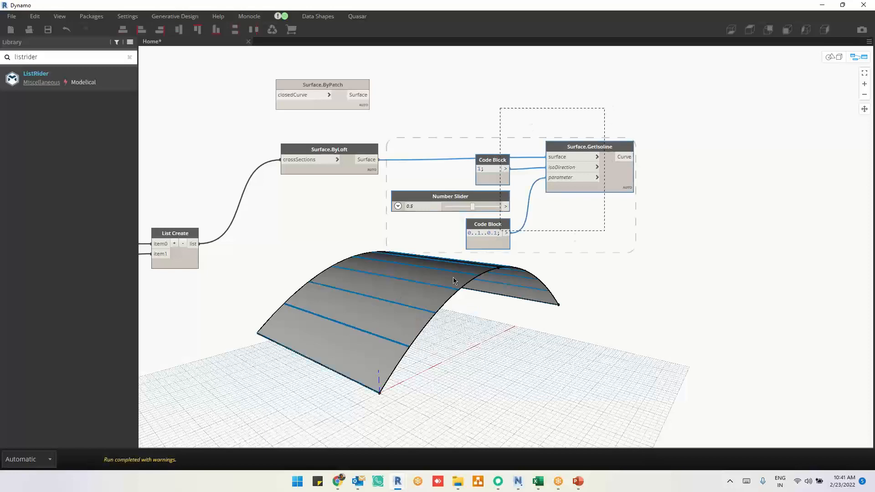
key(ctrl+c)
key(ctrl+v)
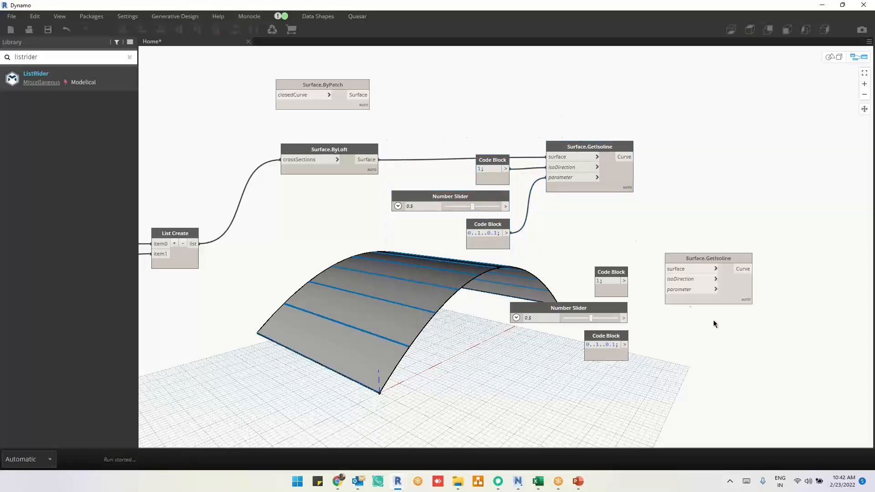
drag(632, 377, 645, 371)
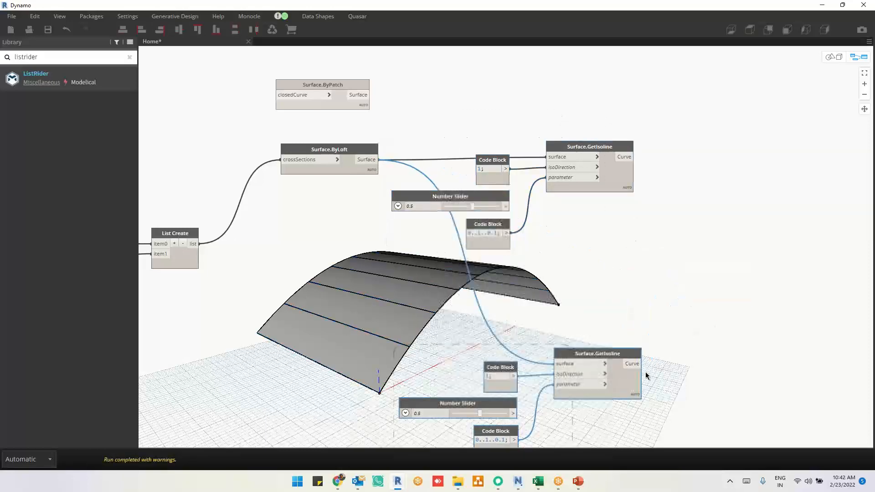
double_click(507, 368)
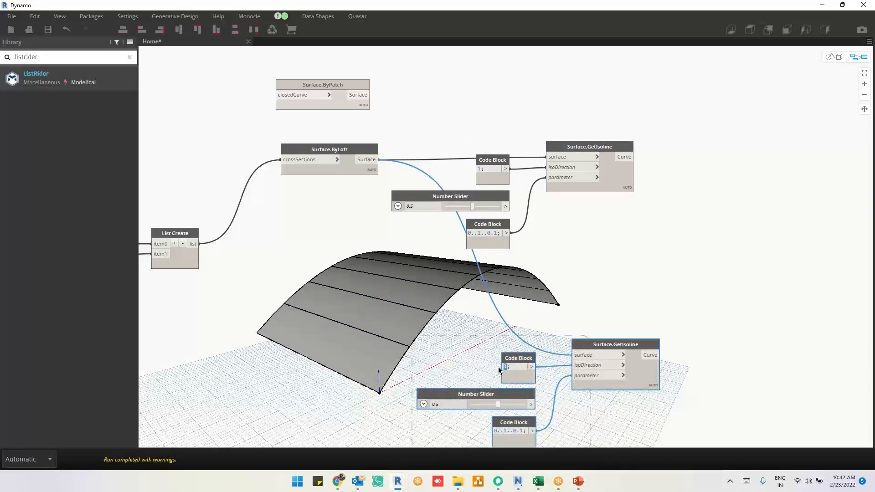
click(602, 249)
Examine the crossing isolines on the lofted surface in the 3D view from several angles
middle_drag(631, 370, 233, 365)
key(ctrl+b)
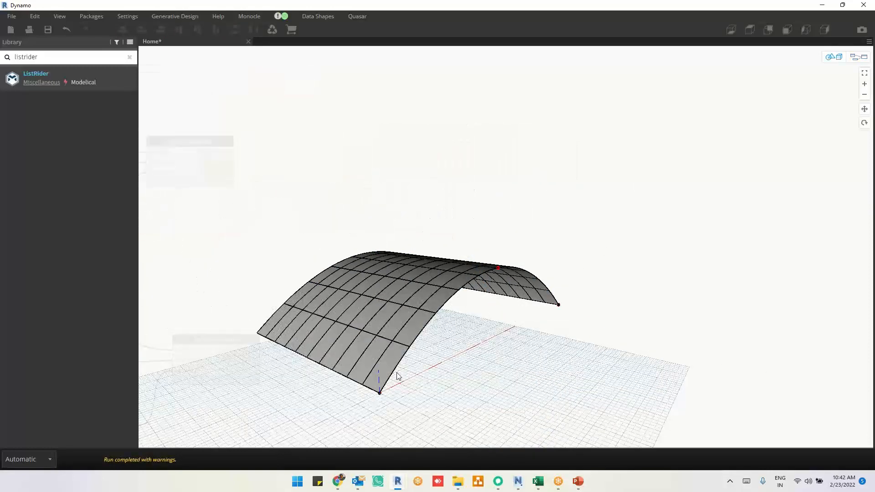
scroll(404, 375, up, 4)
mouse_move(554, 294)
right_down()
mouse_move(600, 236)
mouse_move(541, 287)
right_up()
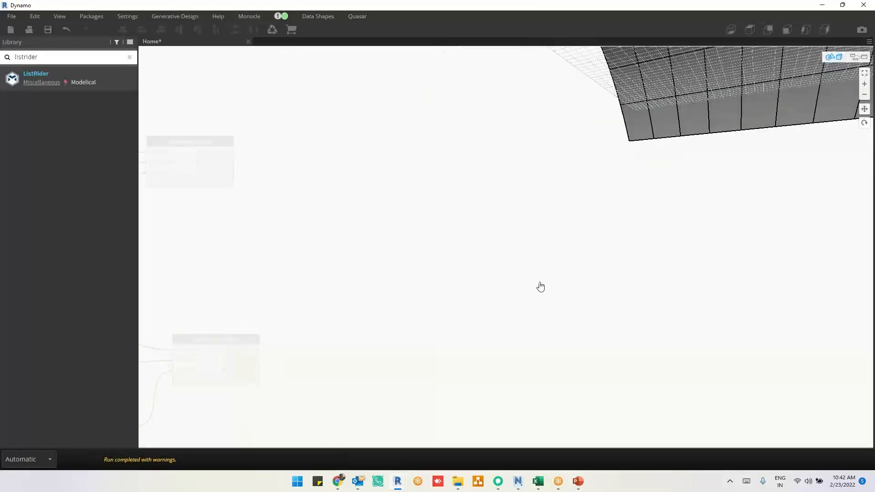
middle_drag(540, 287, 541, 258)
scroll(541, 258, down, 6)
right_drag(586, 270, 580, 277)
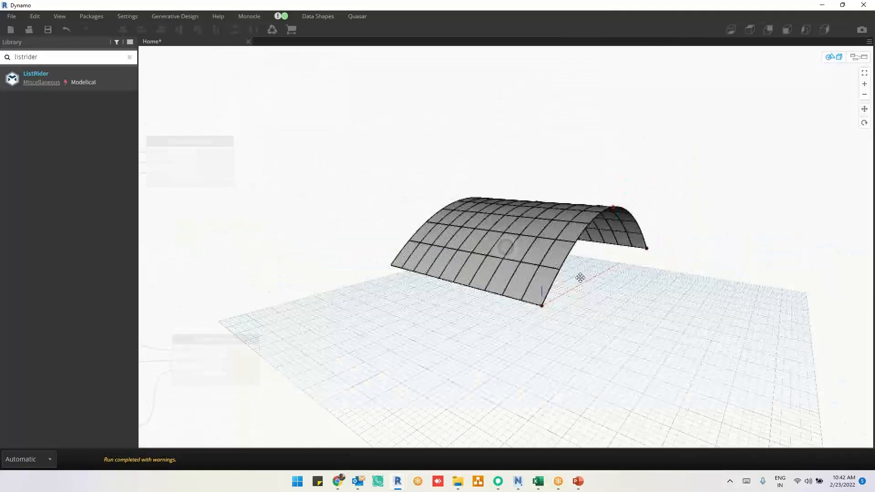
scroll(504, 346, up, 5)
scroll(503, 321, down, 3)
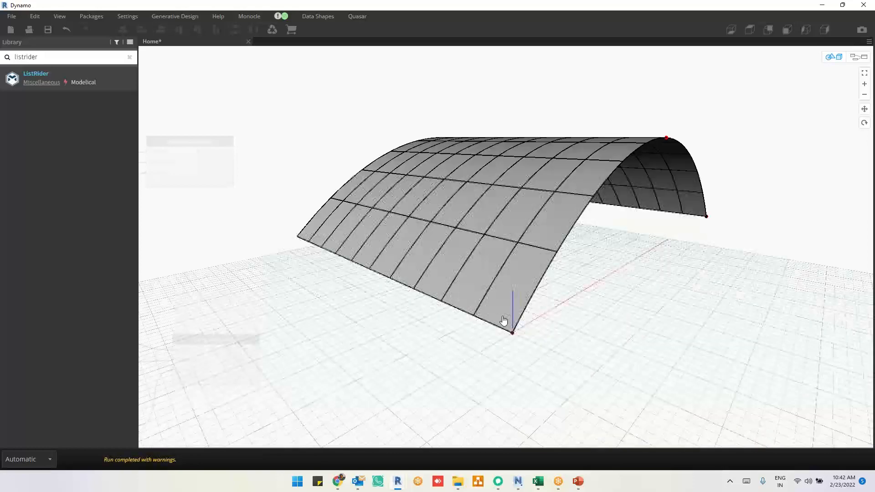
key(ctrl+b)
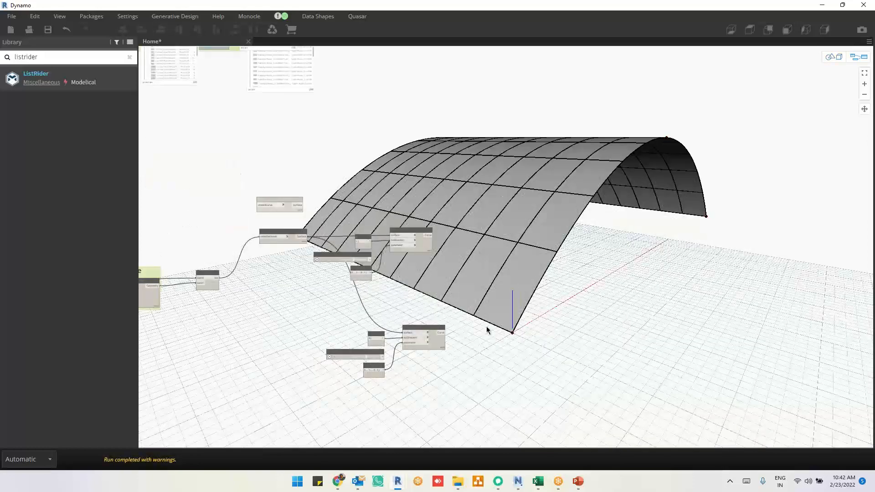
Hide the geometry preview of all point, curve, list and surface nodes that feed the two Surface.GetIsoline nodes
middle_drag(486, 326, 711, 309)
middle_drag(388, 327, 557, 315)
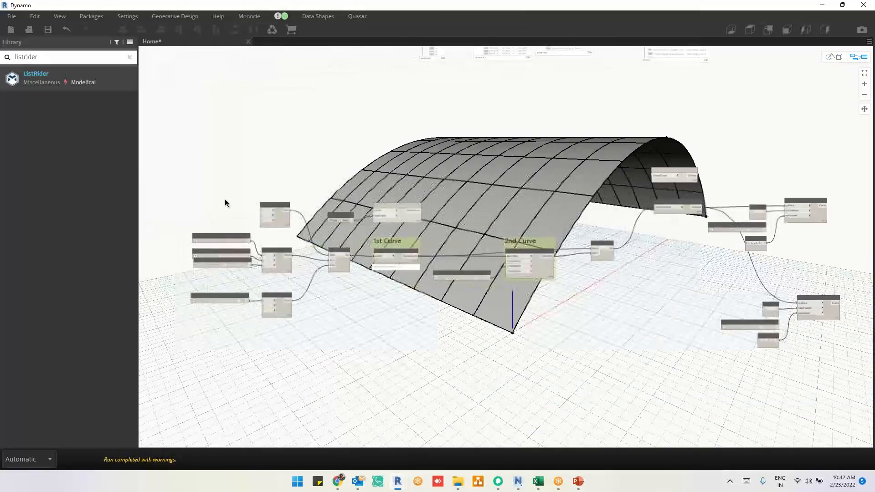
drag(170, 168, 782, 385)
right_click(785, 177)
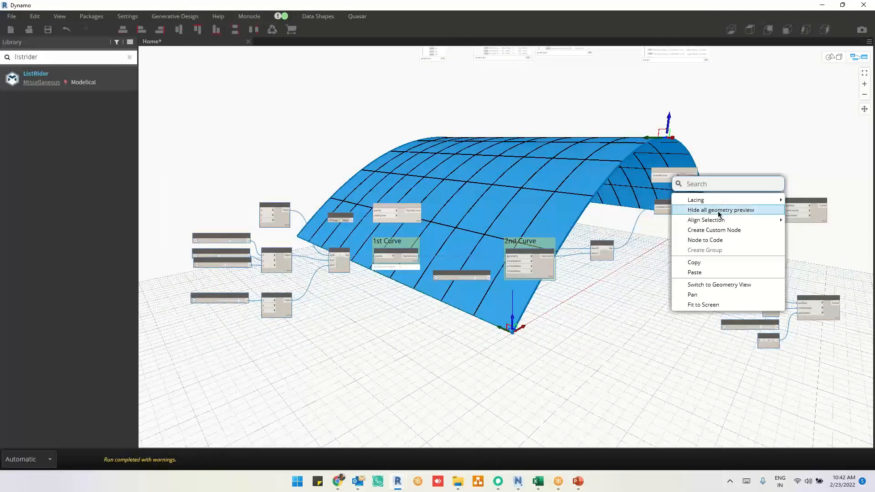
click(720, 210)
middle_drag(729, 301, 251, 330)
scroll(251, 329, down, 2)
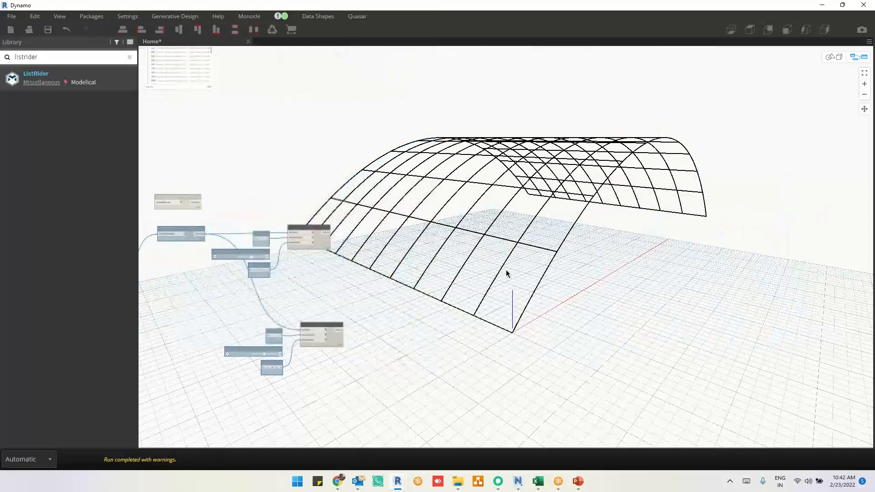
click(518, 291)
click(523, 10)
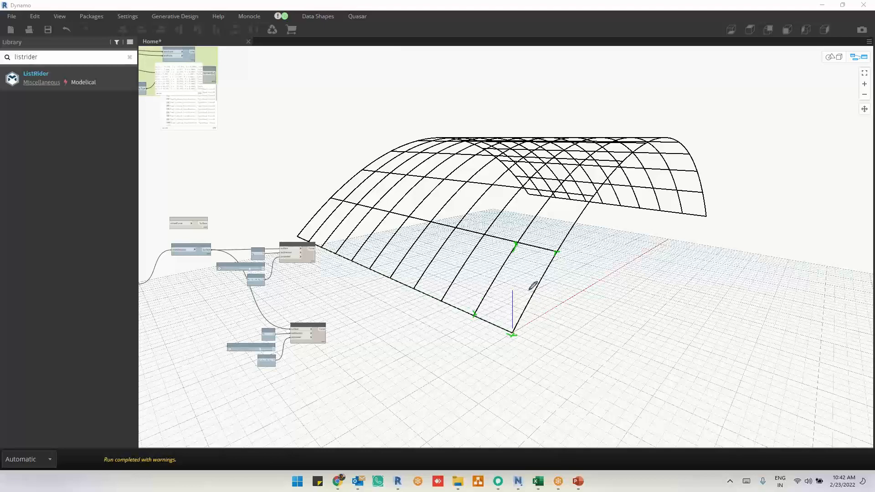
drag(532, 295, 553, 288)
drag(441, 272, 454, 256)
click(523, 65)
Display the output lists of both Surface.GetIsoline nodes and examine their curves against the isolines in the background preview
scroll(316, 364, up, 5)
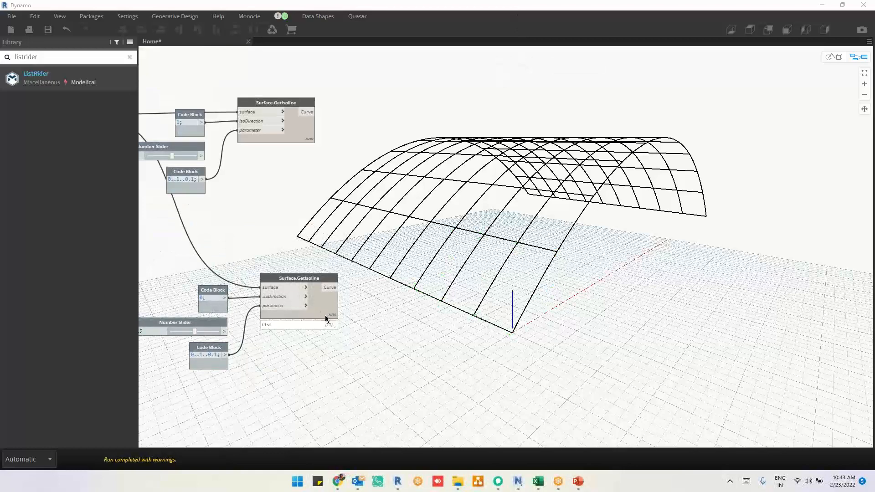
drag(295, 131, 307, 130)
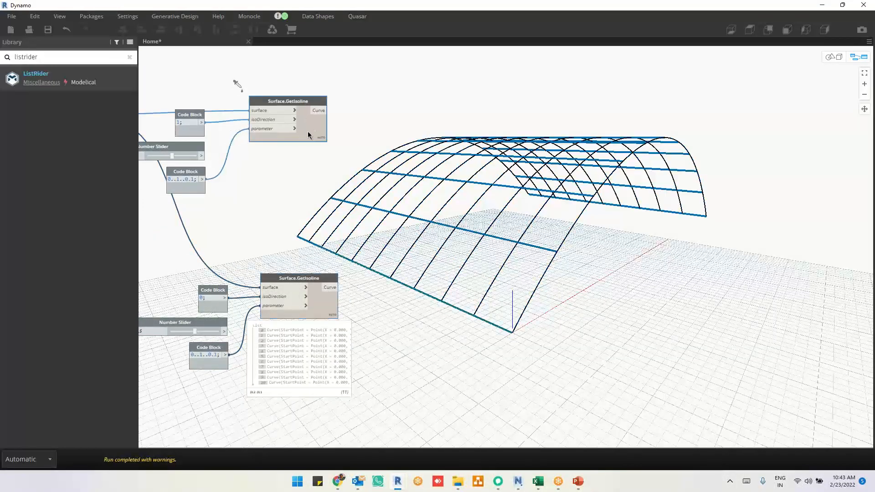
mouse_move(318, 146)
mouse_move(593, 248)
middle_down()
mouse_move(441, 268)
mouse_move(567, 256)
mouse_move(534, 261)
mouse_move(551, 261)
mouse_move(580, 245)
middle_up()
scroll(534, 263, down, 3)
scroll(309, 185, up, 3)
scroll(309, 185, up, 3)
middle_drag(601, 300, 523, 273)
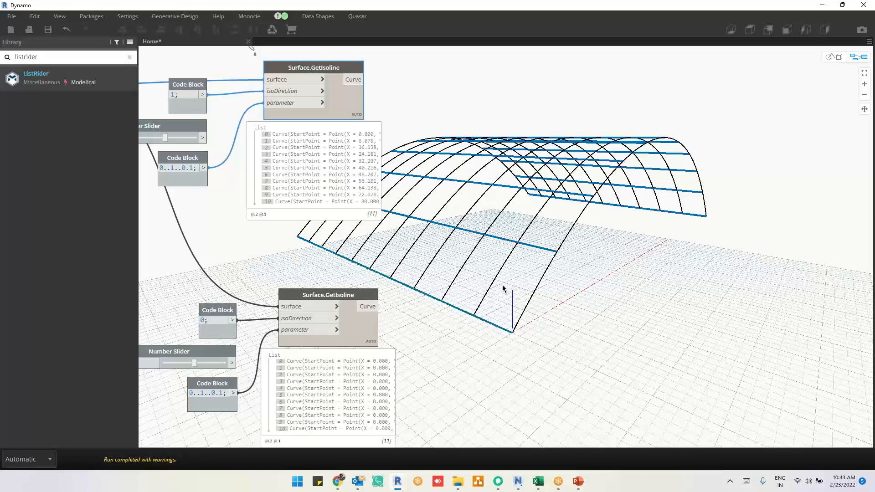
Delete the Boolean node and the unused NurbsCurve.ByPoints node above the 1st Curve group
scroll(502, 285, down, 6)
scroll(498, 265, down, 3)
middle_drag(559, 264, 649, 194)
middle_drag(616, 295, 710, 333)
middle_drag(451, 283, 390, 320)
scroll(411, 164, up, 4)
click(217, 153)
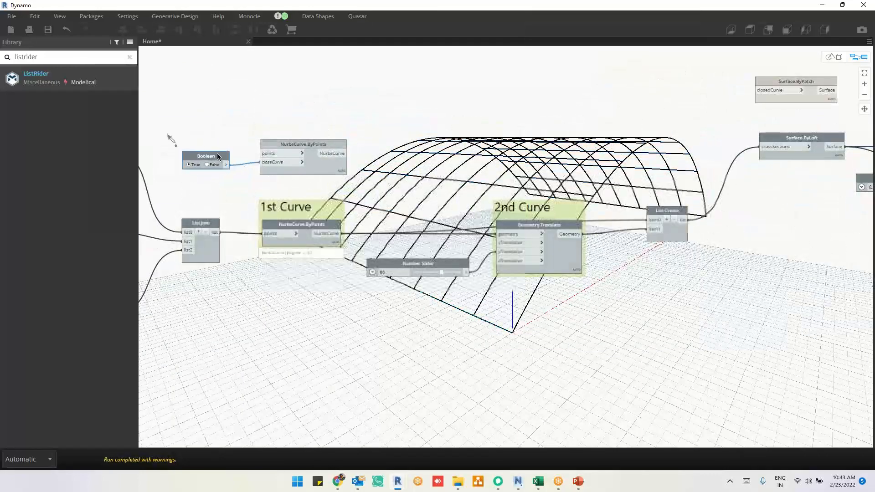
scroll(298, 101, down, 1)
drag(201, 113, 408, 178)
drag(186, 109, 401, 175)
key(Delete)
scroll(245, 112, down, 1)
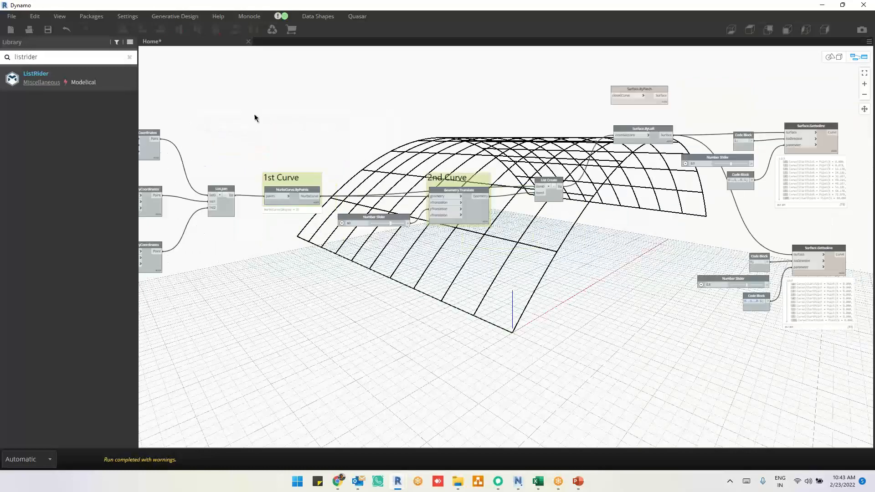
Hide the geometry preview of every node in the curve, loft and isoline setup
scroll(367, 123, down, 2)
drag(356, 73, 761, 306)
right_click(782, 204)
click(724, 241)
click(815, 233)
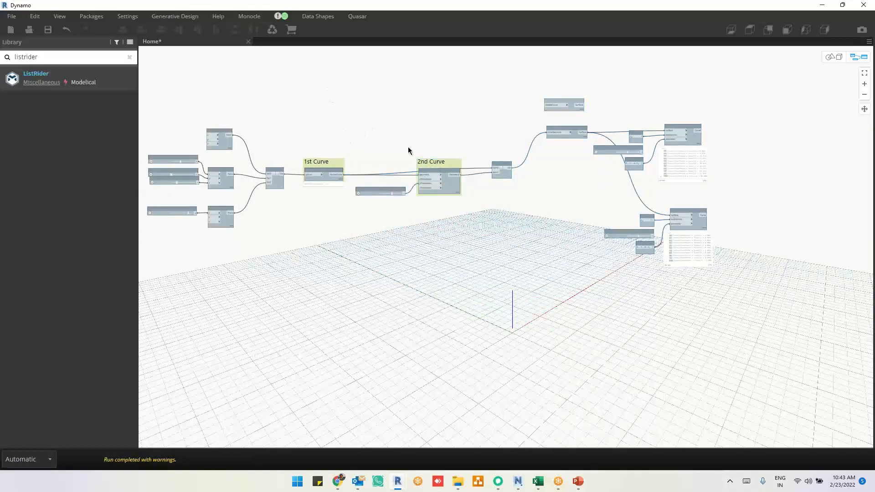
Show the geometry preview for the nodes from the point inputs through Surface.ByLoft
scroll(410, 150, up, 2)
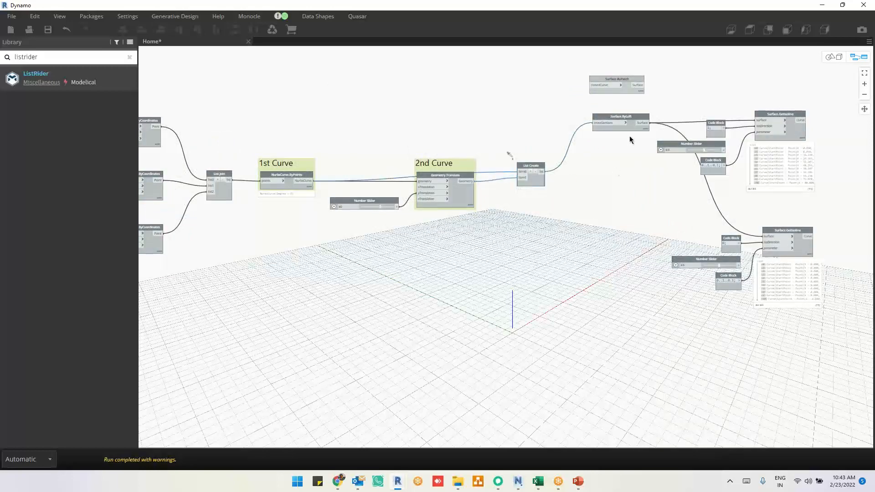
drag(634, 123, 213, 264)
scroll(623, 169, down, 2)
right_click(342, 115)
click(423, 151)
click(423, 150)
middle_drag(493, 261, 239, 274)
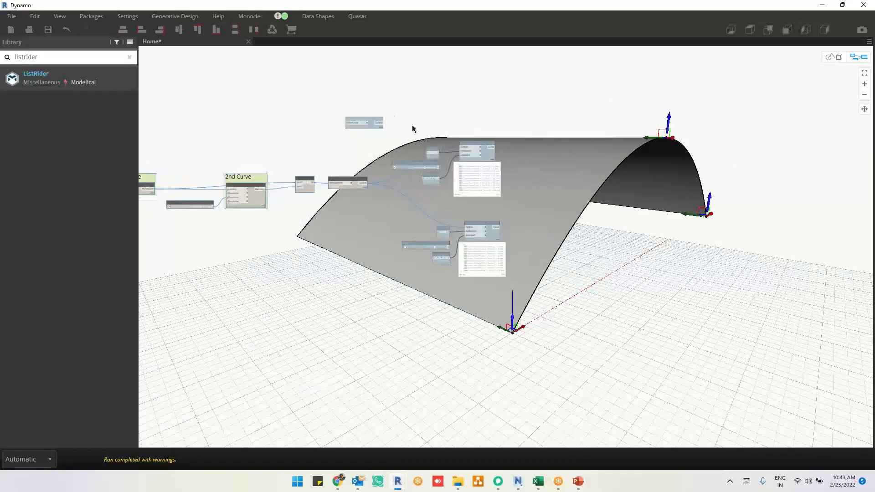
Delete the unused Surface.ByPatch node and move both isoline node sets up, clearing space beside Surface.ByLoft
scroll(370, 119, up, 5)
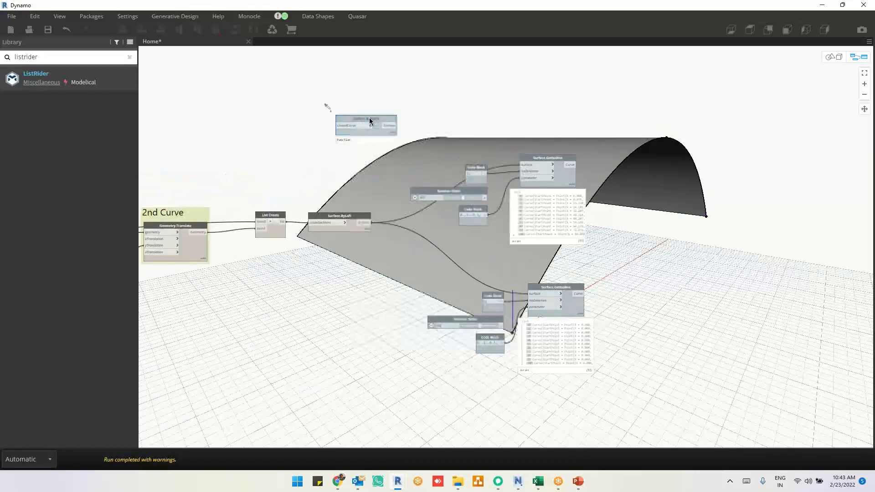
drag(412, 121, 627, 414)
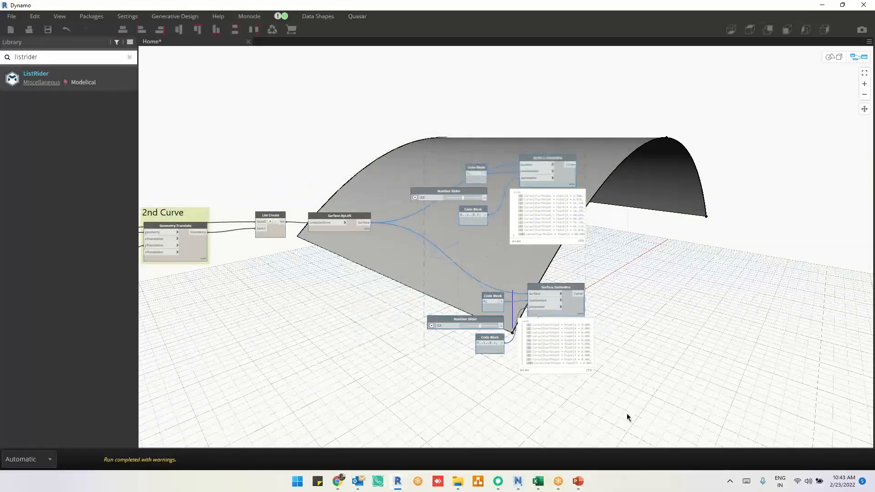
scroll(627, 414, down, 2)
drag(563, 224, 538, 42)
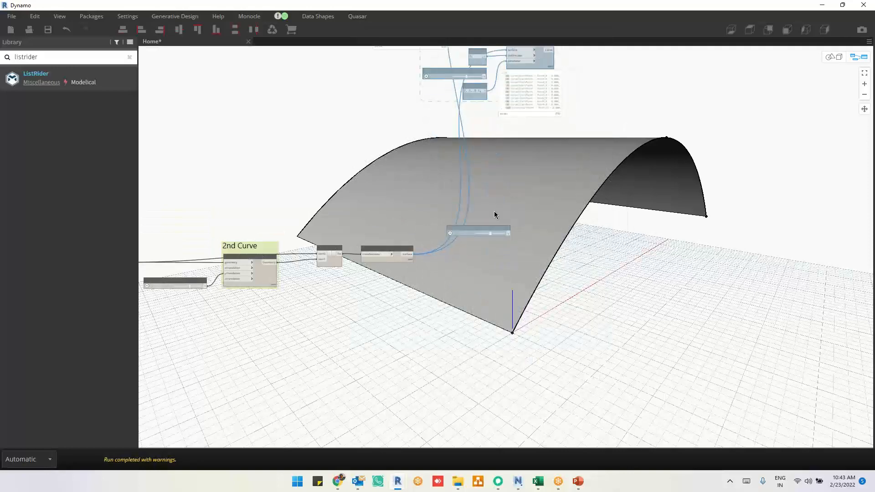
scroll(494, 211, up, 2)
scroll(587, 239, up, 3)
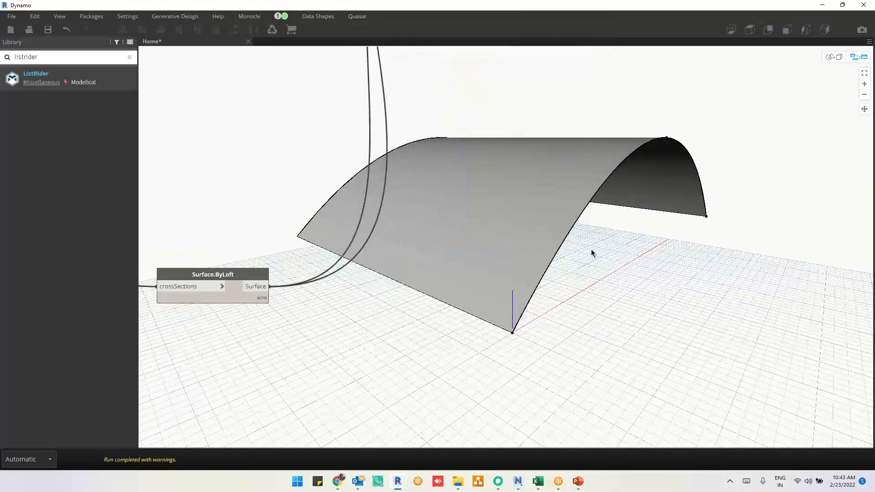
Search the node library for quad, add the Quads from Surface(s) node and open its custom node definition
right_click(589, 229)
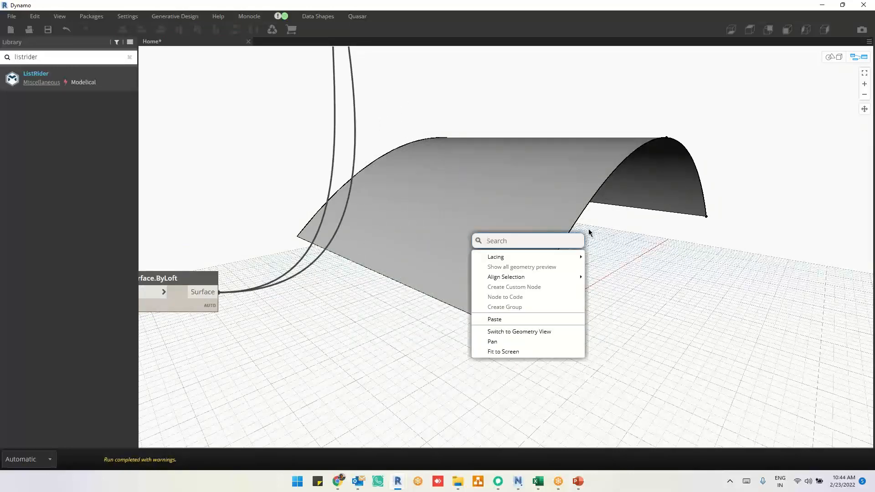
double_click(26, 57)
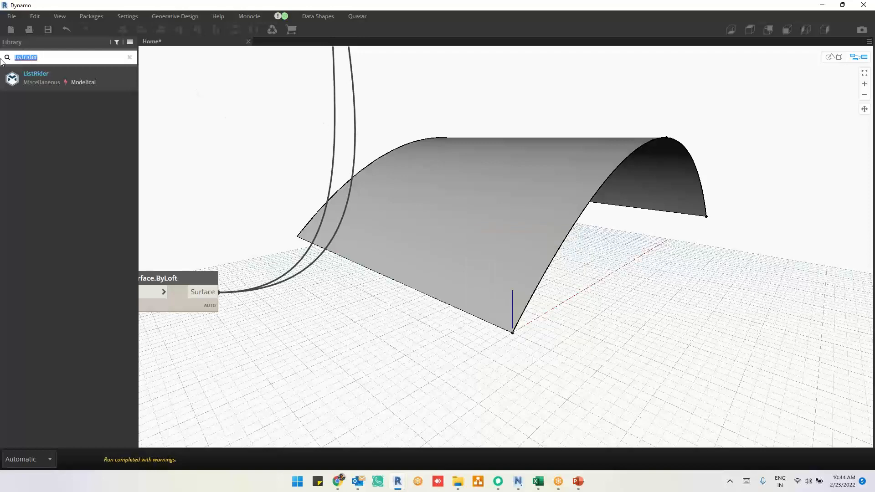
text(quad)
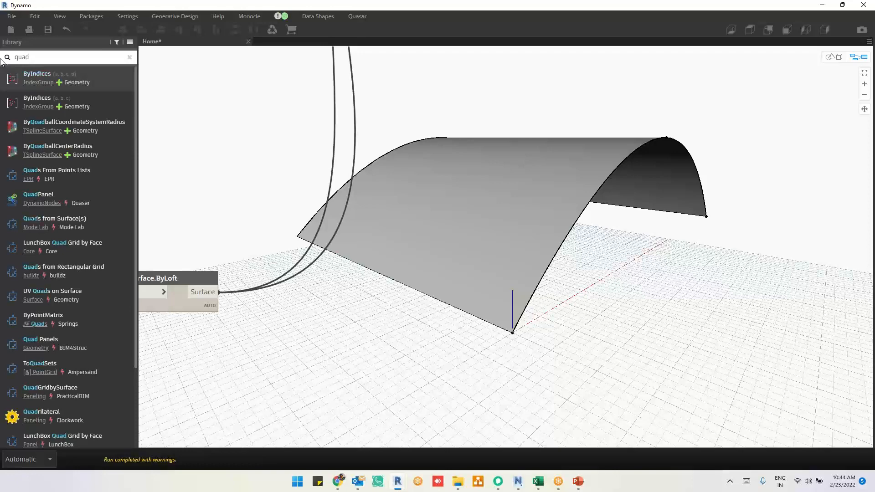
click(86, 224)
scroll(495, 319, up, 3)
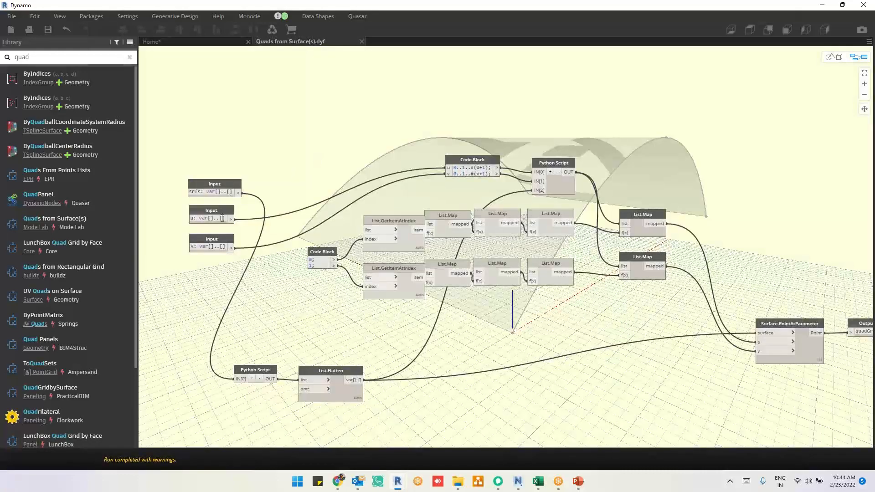
scroll(384, 364, up, 1)
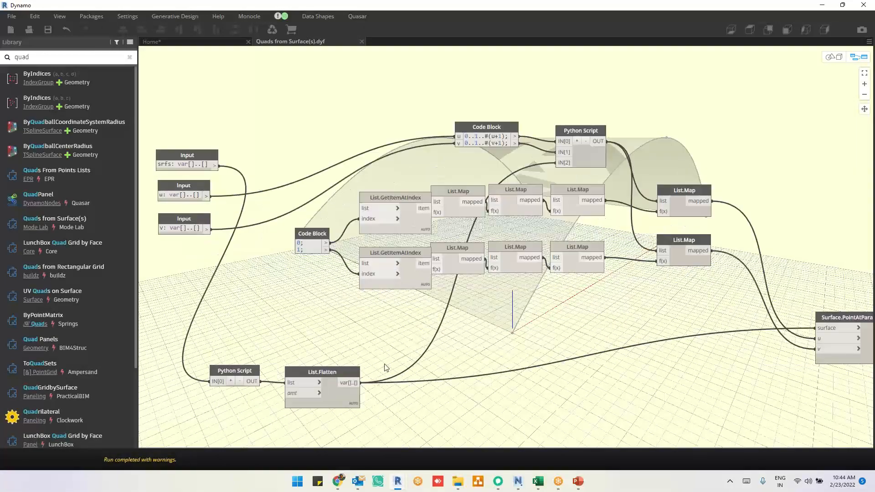
Examine the Python Script code that feeds List.Flatten inside the Quads from Surface(s) definition
middle_drag(384, 364, 509, 293)
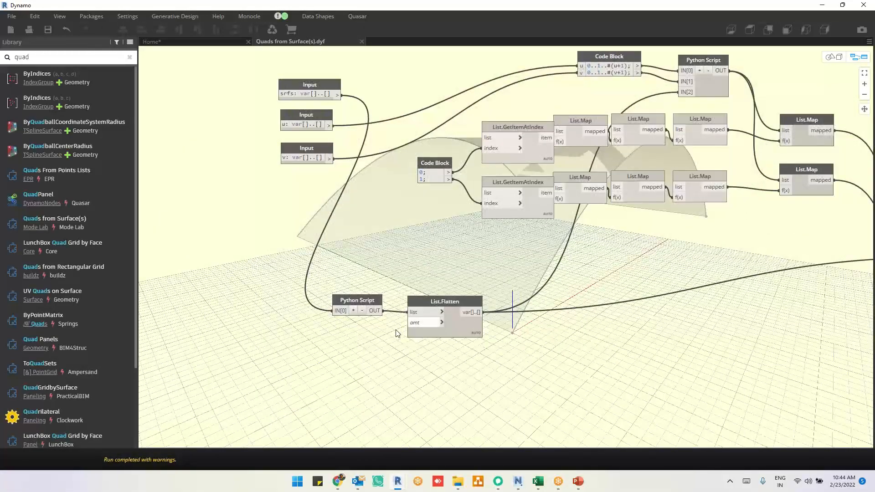
scroll(396, 333, up, 4)
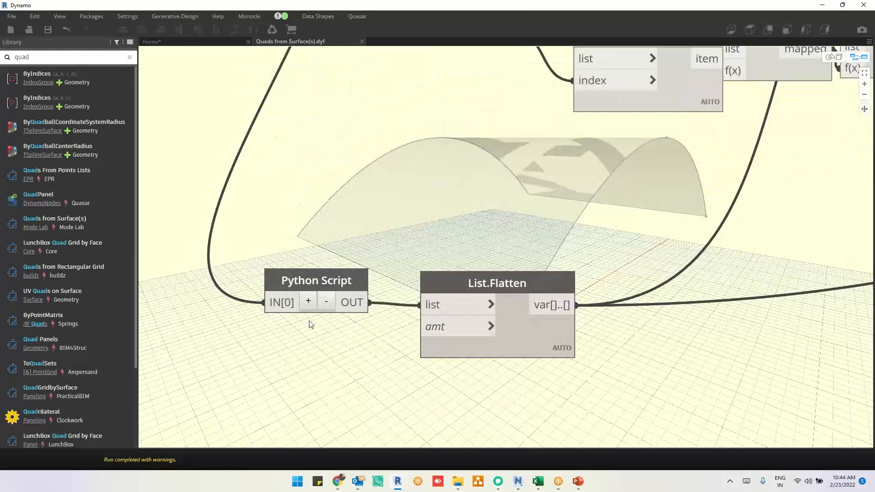
scroll(309, 324, up, 3)
double_click(307, 303)
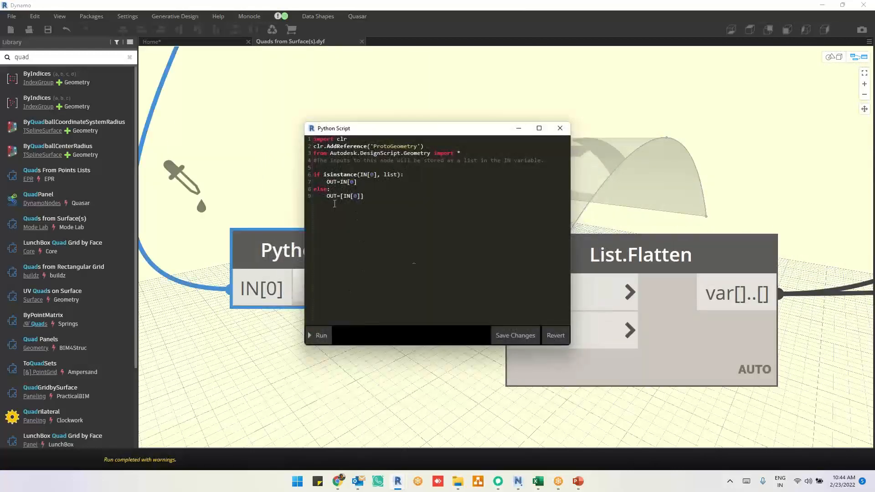
click(516, 336)
Review the remaining definition nodes through Surface.PointAtParameter to the quadGroups output and close the custom node definition
scroll(497, 191, down, 2)
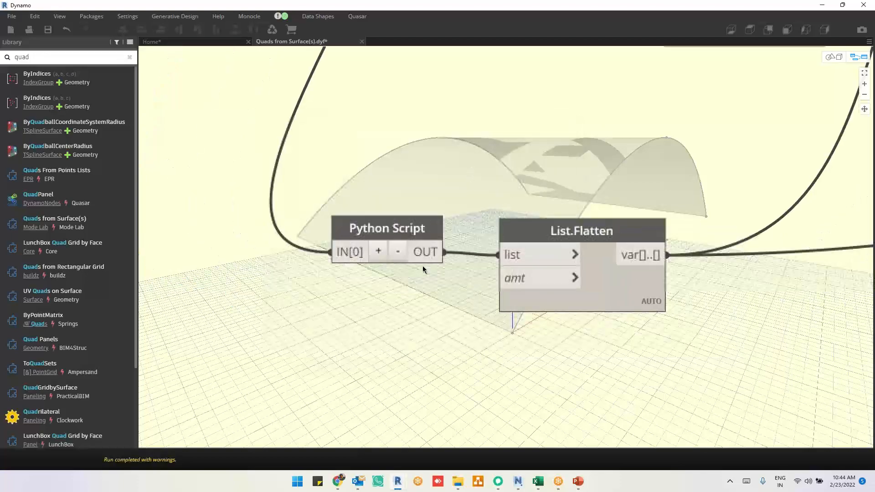
middle_drag(687, 155, 326, 308)
scroll(325, 307, down, 3)
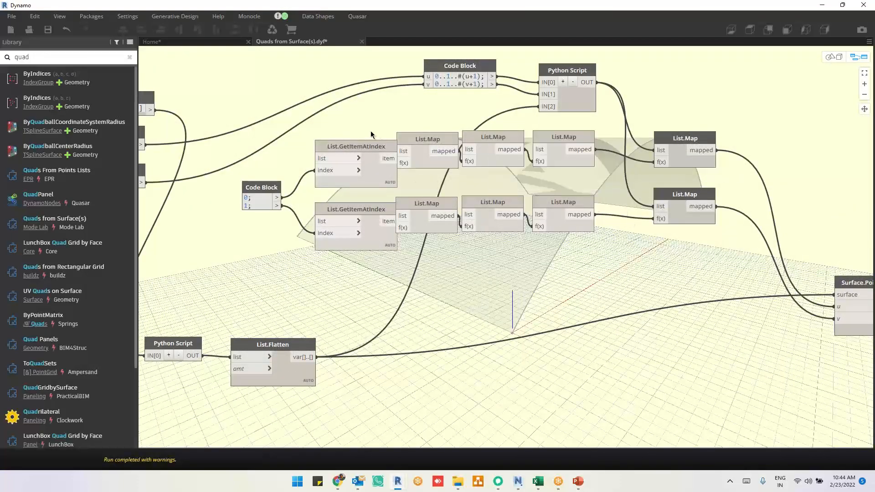
middle_drag(652, 274, 429, 303)
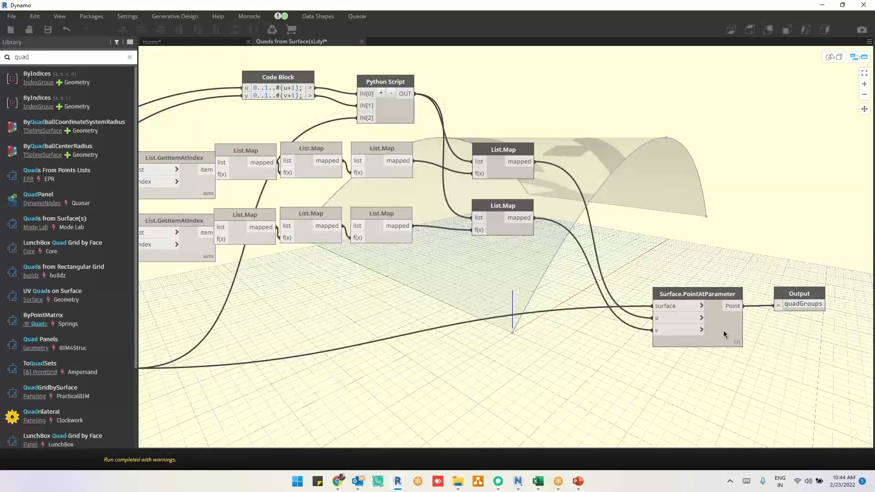
click(361, 42)
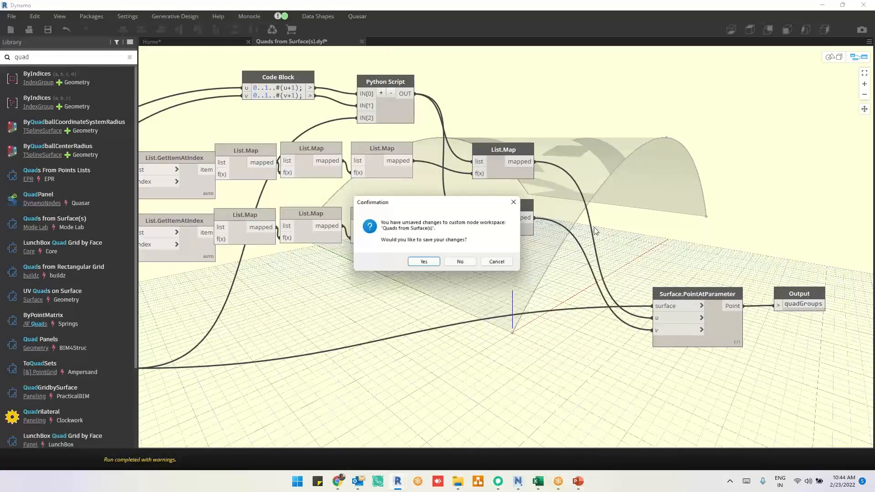
click(506, 262)
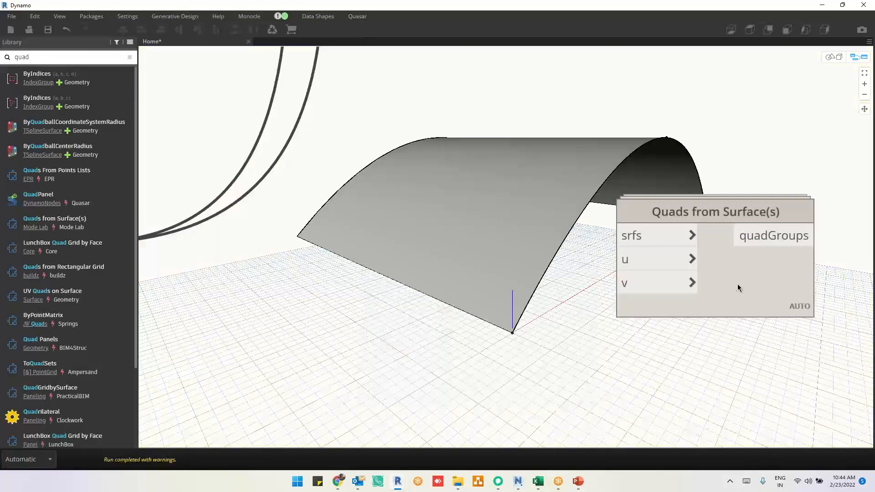
Reopen the Quads from Surface(s) definition, look over its node chain again and return to the home graph
scroll(736, 294, down, 2)
click(739, 278)
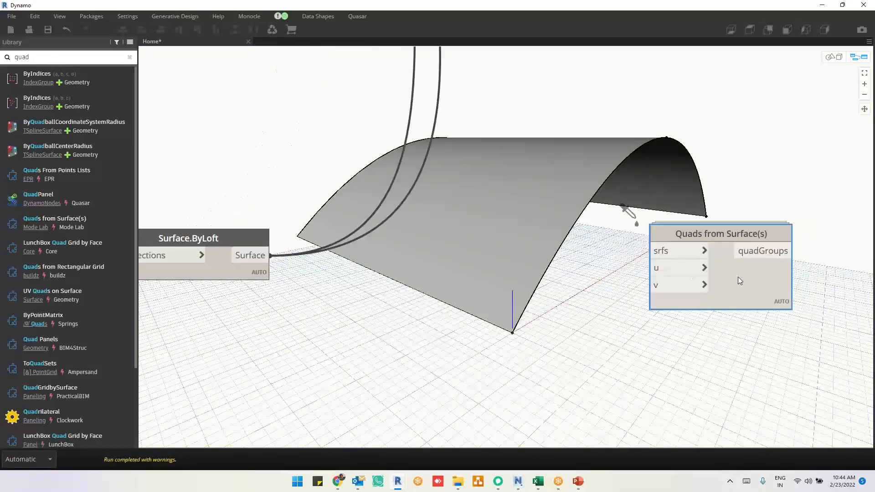
double_click(737, 276)
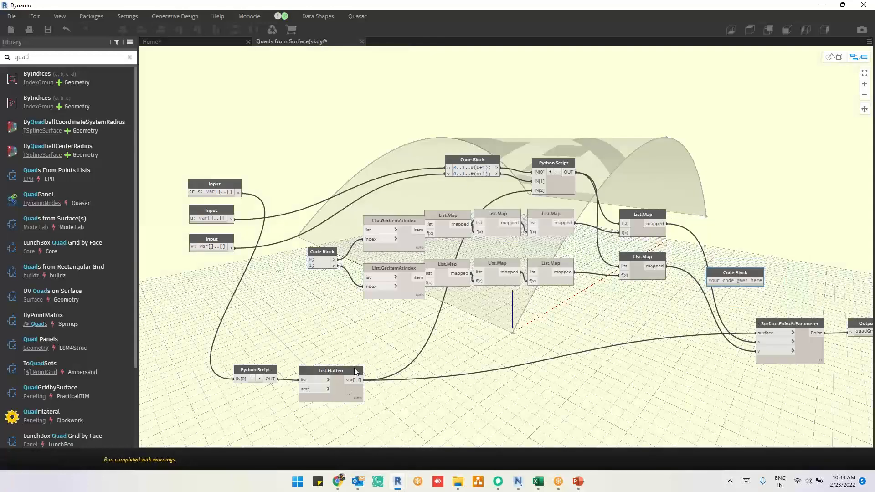
click(811, 360)
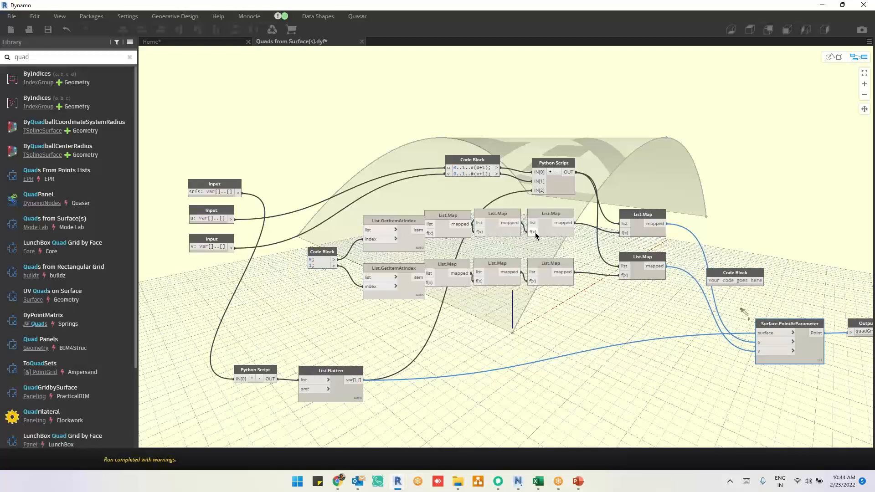
click(362, 42)
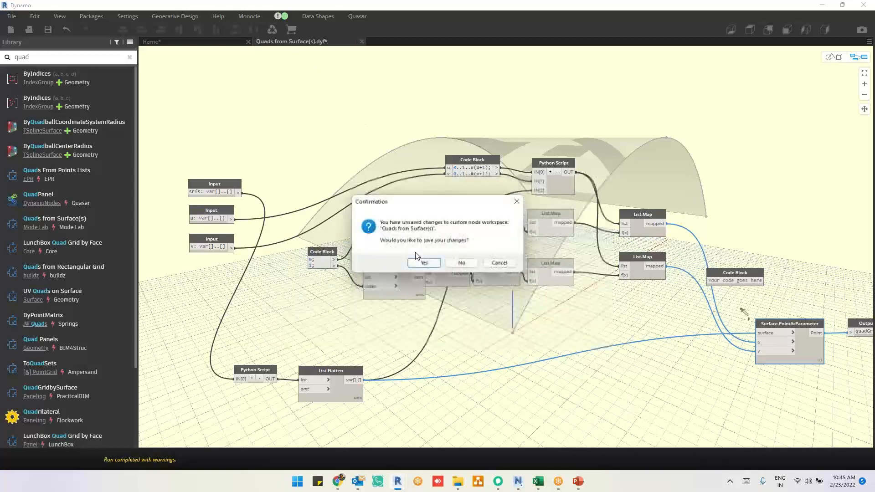
click(446, 256)
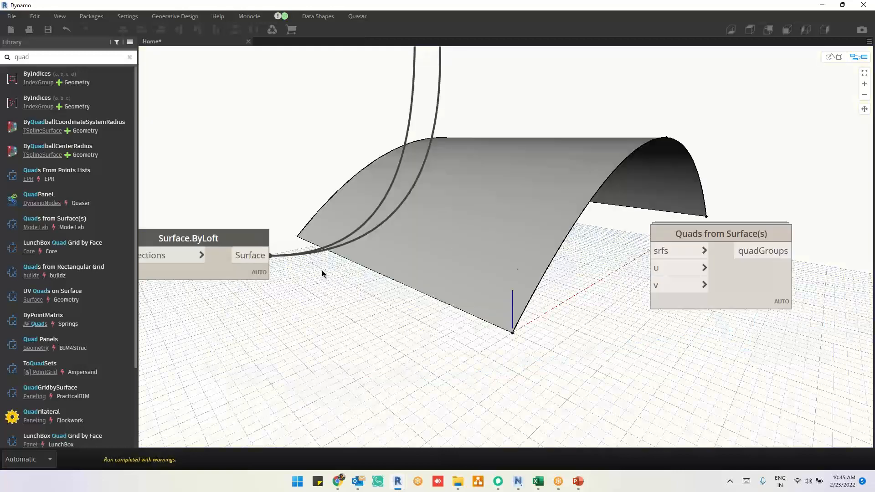
Connect Surface.ByLoft to the srfs input of Quads from Surface(s) and feed a code block value of 9 into both u and v
scroll(549, 275, down, 3)
drag(350, 270, 622, 266)
scroll(538, 294, up, 2)
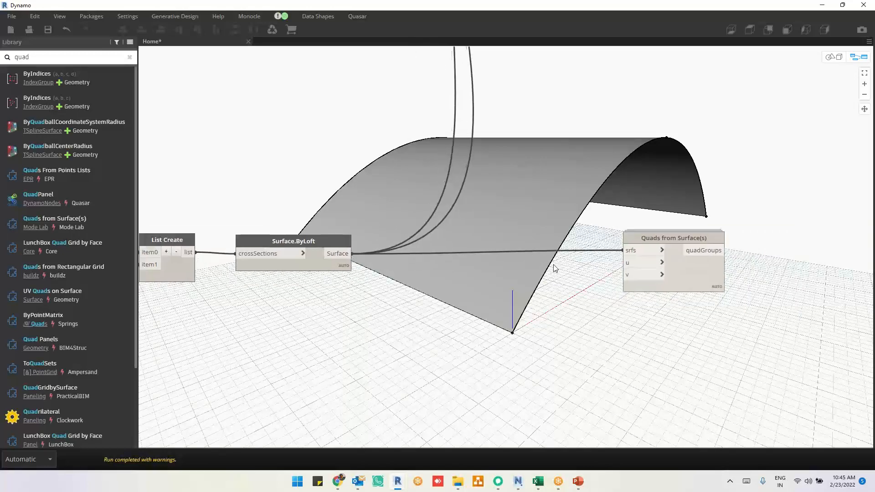
double_click(524, 280)
scroll(520, 280, up, 3)
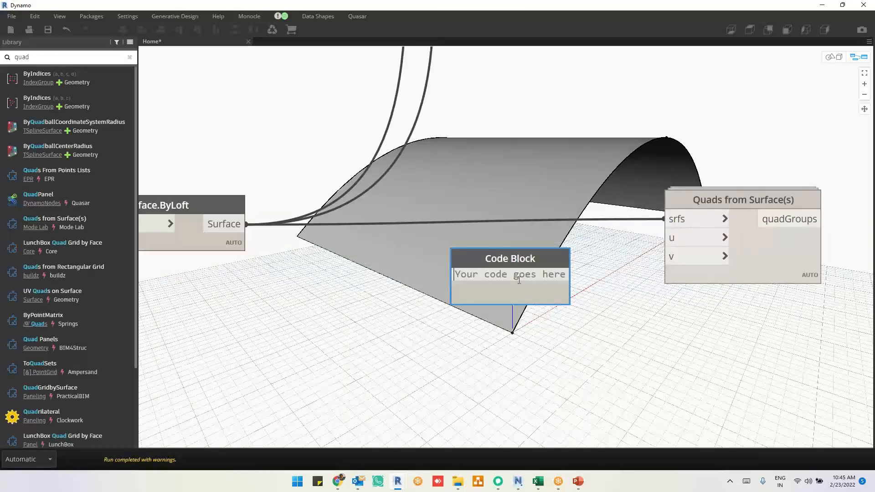
text(9)
click(528, 308)
drag(505, 274, 673, 265)
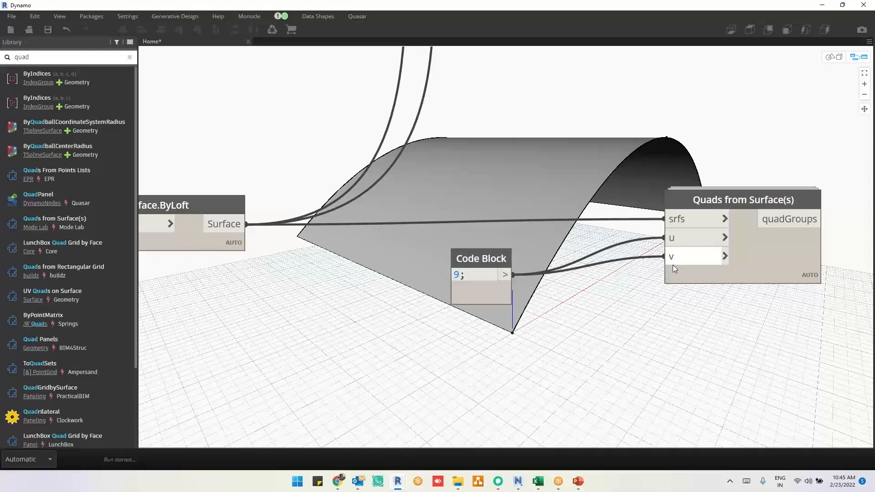
middle_drag(497, 308, 218, 282)
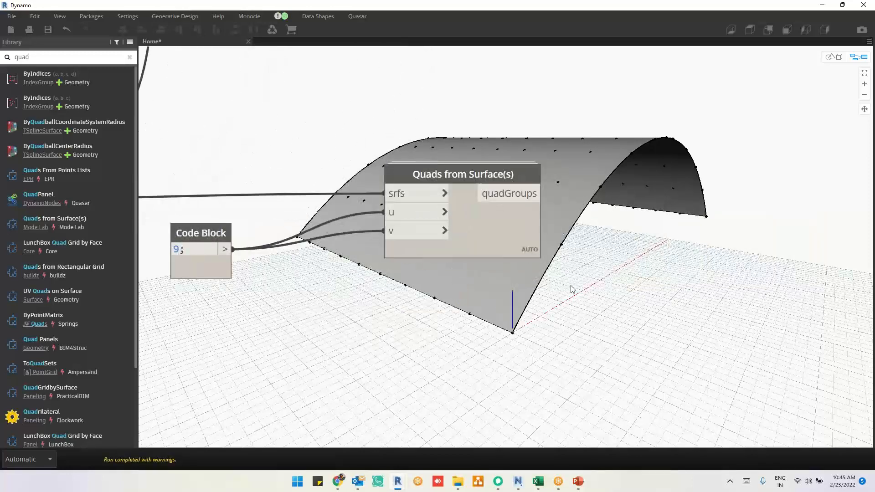
Hide the geometry preview of the lofted surface from the curve and loft node chain
click(506, 242)
scroll(663, 278, down, 3)
click(470, 322)
middle_drag(470, 321, 674, 304)
scroll(664, 297, down, 5)
drag(626, 186, 184, 297)
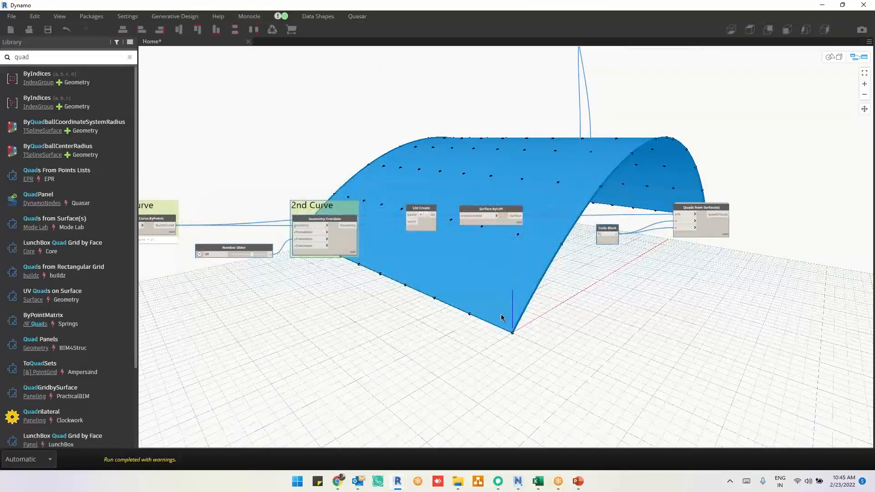
right_click(395, 328)
click(448, 362)
middle_drag(602, 351, 303, 378)
middle_drag(396, 332, 839, 319)
drag(424, 202, 286, 343)
right_click(490, 332)
click(419, 370)
click(734, 334)
middle_drag(728, 335, 422, 345)
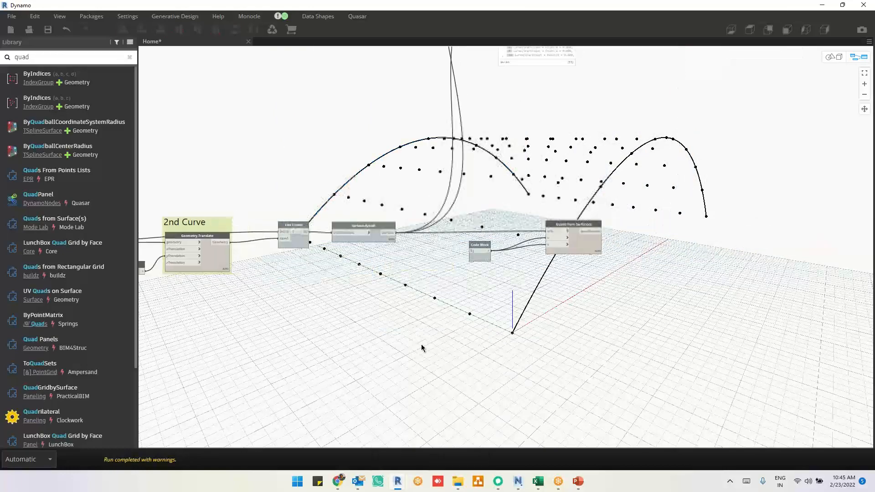
Examine the nested point lists in the quadGroups output of Quads from Surface(s)
scroll(573, 242, up, 4)
scroll(573, 242, up, 1)
mouse_move(451, 283)
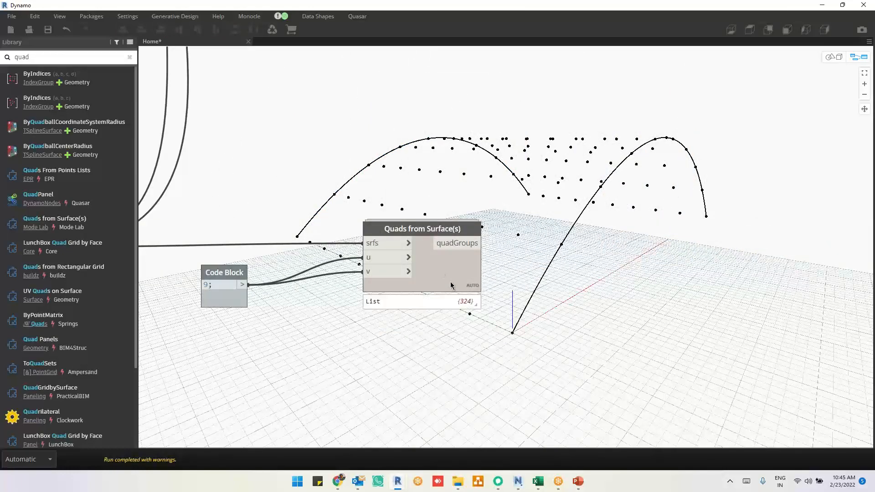
click(475, 303)
middle_drag(511, 328, 455, 254)
scroll(372, 288, down, 10)
scroll(372, 289, up, 10)
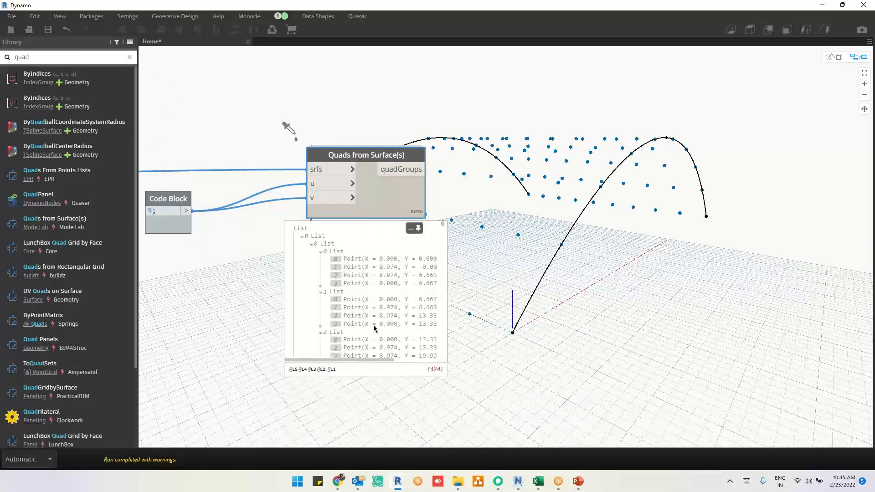
scroll(427, 367, up, 4)
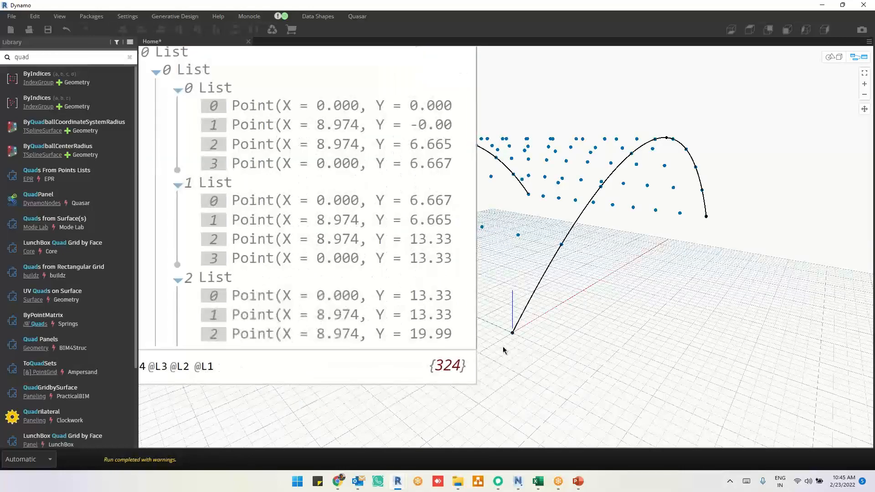
scroll(534, 306, down, 3)
middle_drag(533, 306, 488, 340)
click(612, 220)
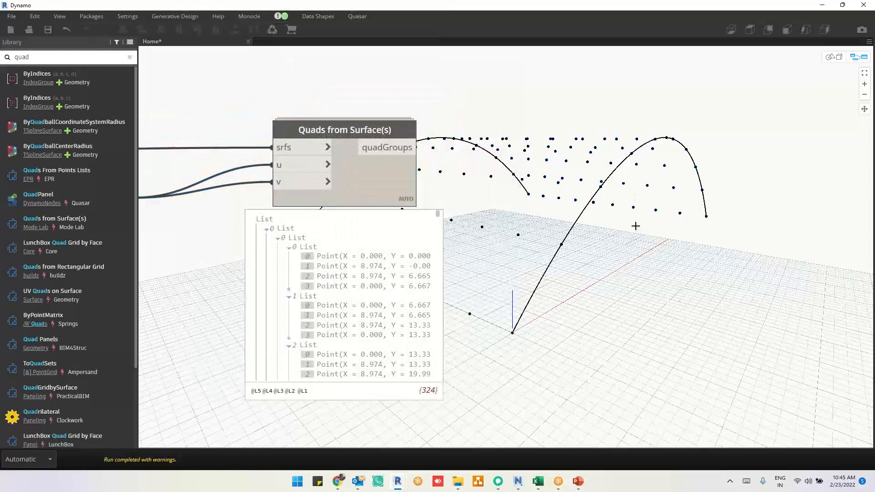
Calculate 324/4 in a temporary code block, read the result and delete the block
double_click(666, 218)
scroll(667, 218, up, 3)
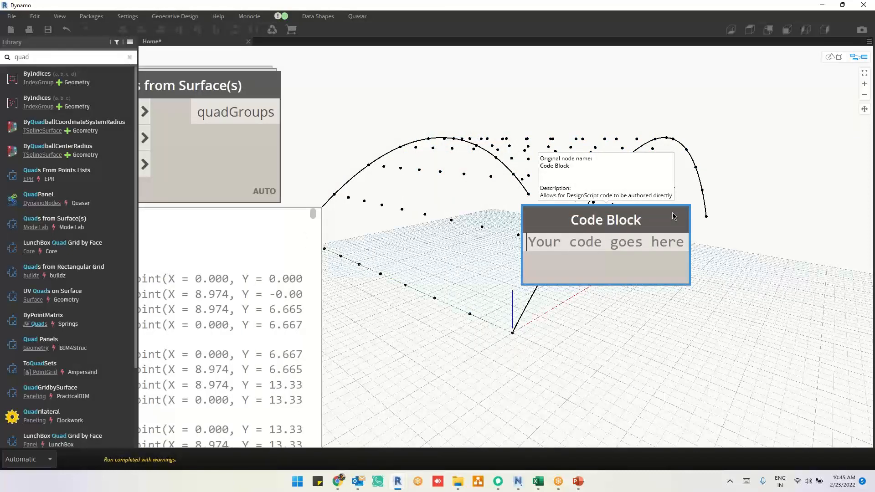
text(324)
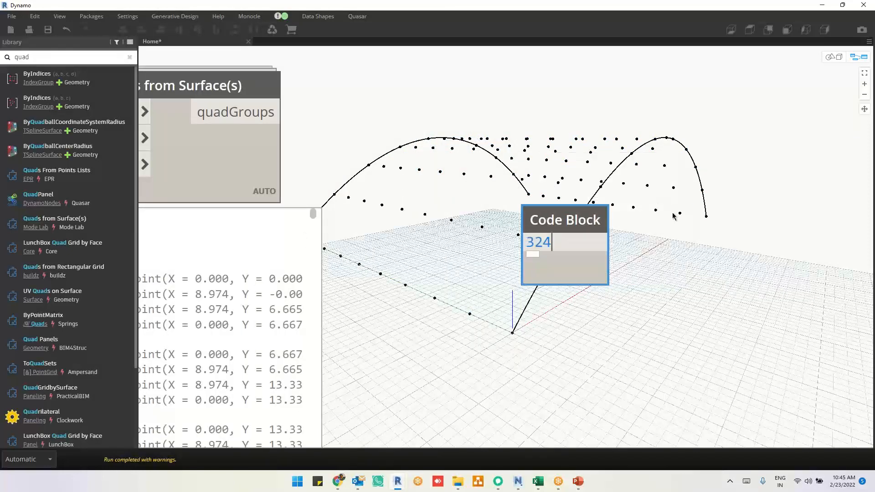
text(/4;)
click(571, 298)
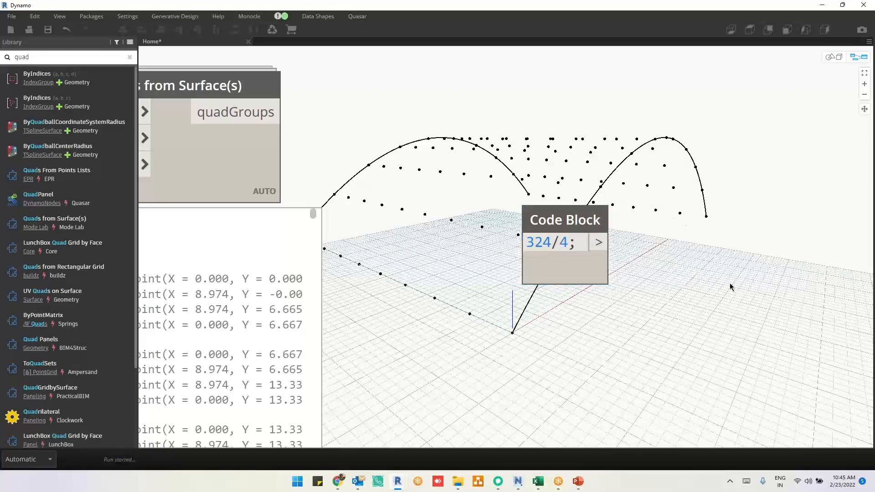
click(578, 263)
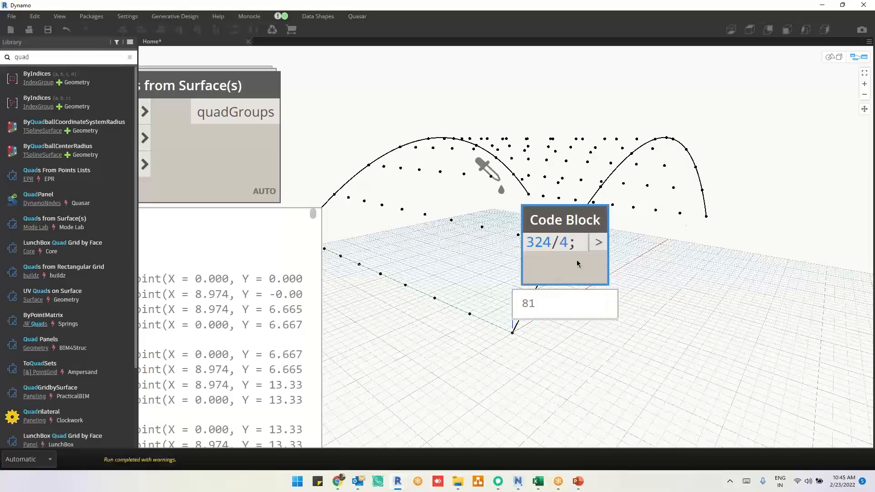
key(Delete)
Add a List.Flatten node beside Quads from Surface(s), connect quadGroups to its list input and check the flattened points
scroll(497, 311, down, 1)
middle_drag(496, 311, 587, 302)
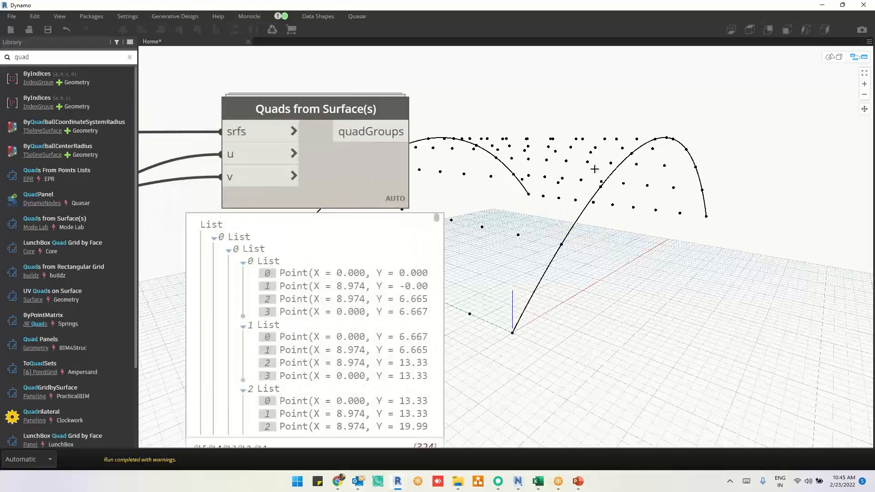
right_click(594, 169)
text(list.)
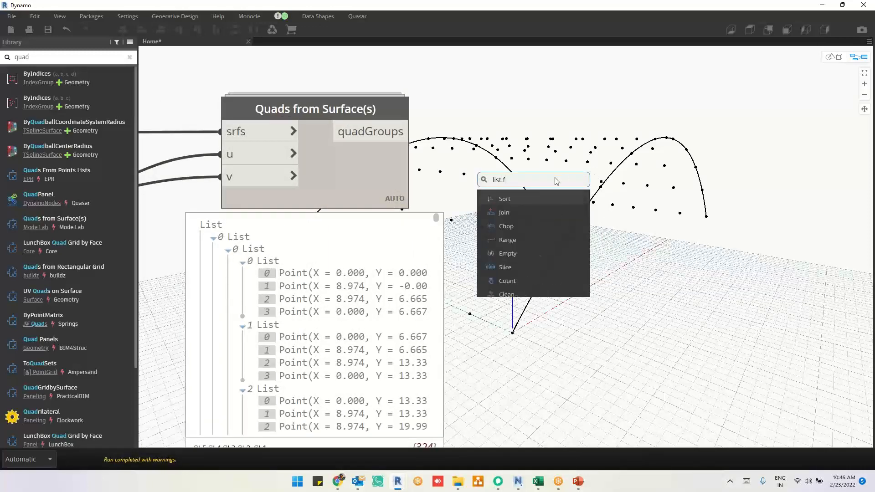
text(fla)
click(537, 199)
drag(552, 209, 684, 120)
click(391, 133)
click(688, 138)
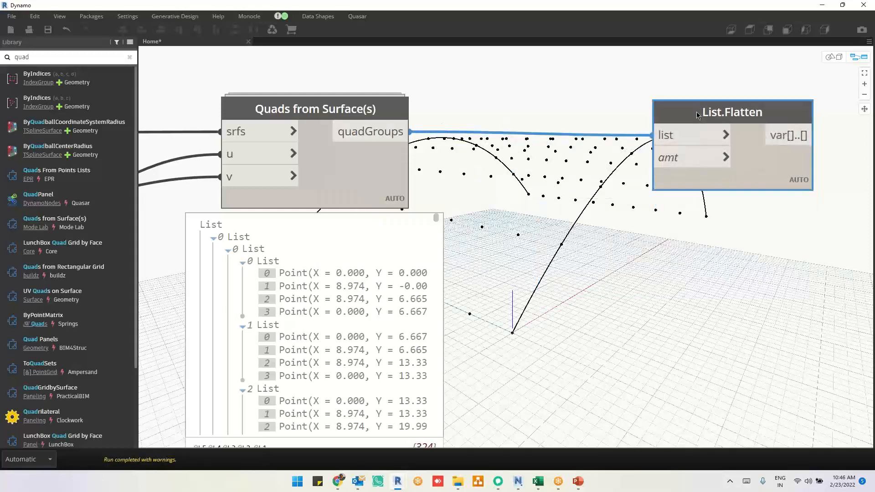
middle_drag(789, 223, 524, 247)
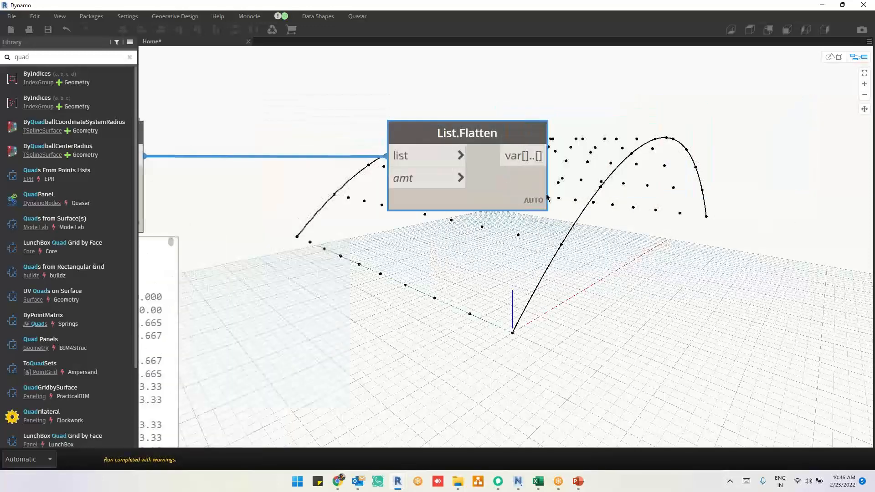
mouse_move(537, 227)
drag(519, 206, 379, 204)
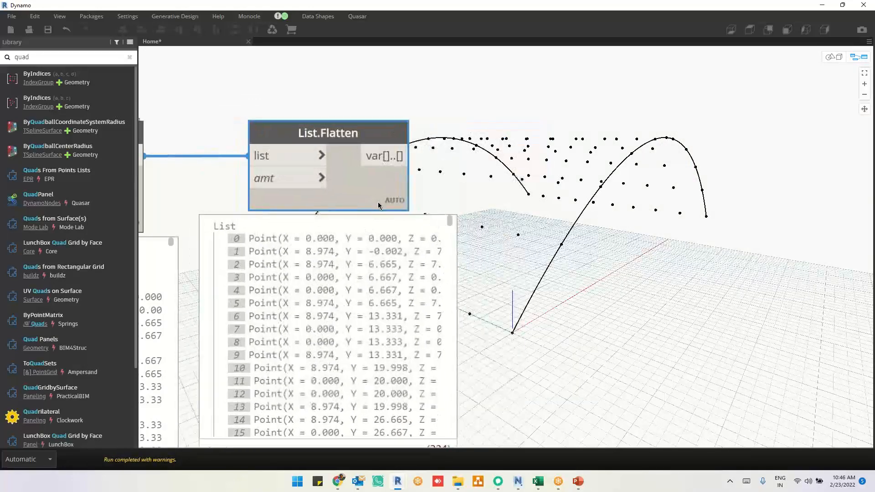
Add a List.Chop node beside List.Flatten and connect the flattened list to its list input
middle_drag(617, 157, 568, 168)
right_click(568, 168)
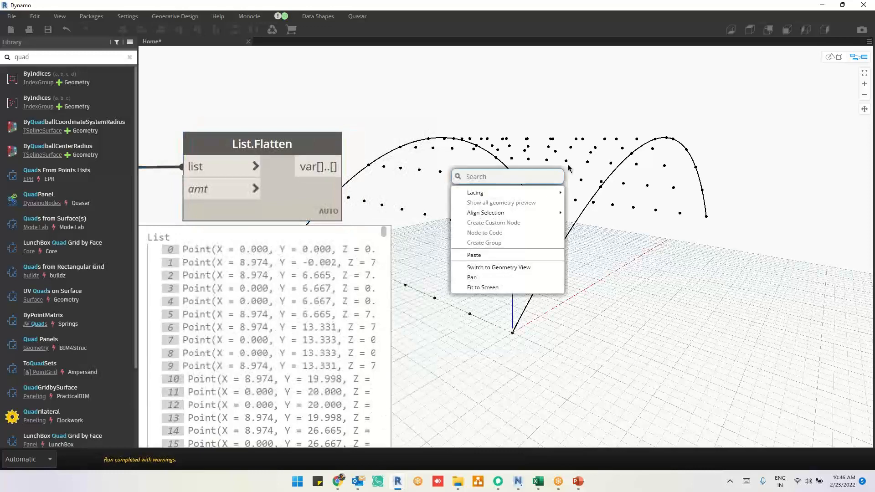
text(list)
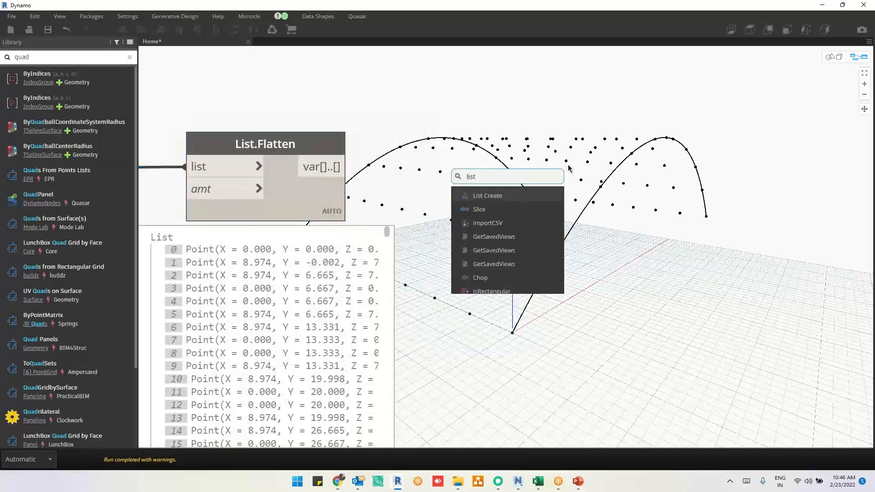
text(.chop)
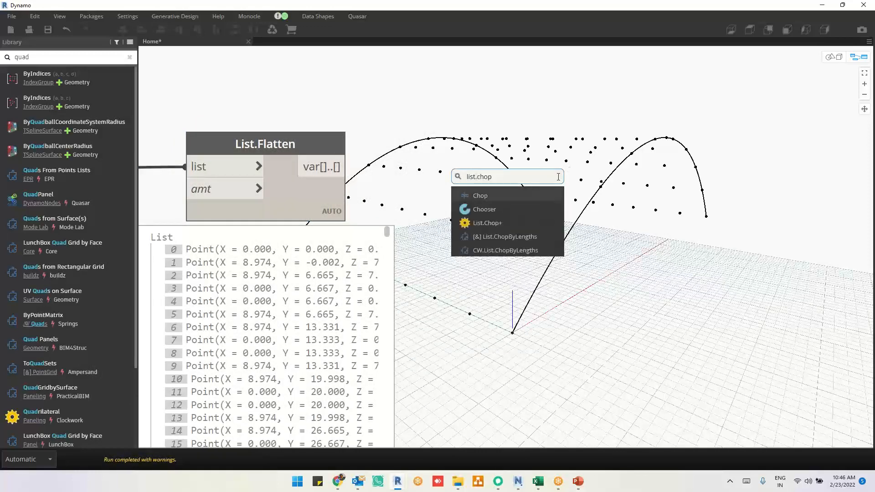
key(Return)
drag(531, 209, 652, 145)
click(341, 168)
click(554, 180)
click(354, 90)
Create a code block with the value 4, connect it to List.Chop's lengths input and move List.Chop closer to List.Flatten
double_click(515, 207)
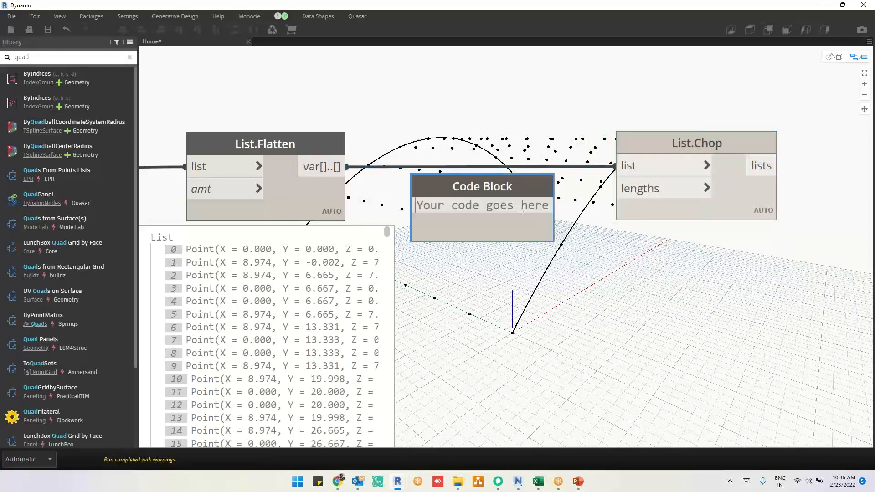
text(4)
click(523, 216)
click(477, 205)
click(614, 188)
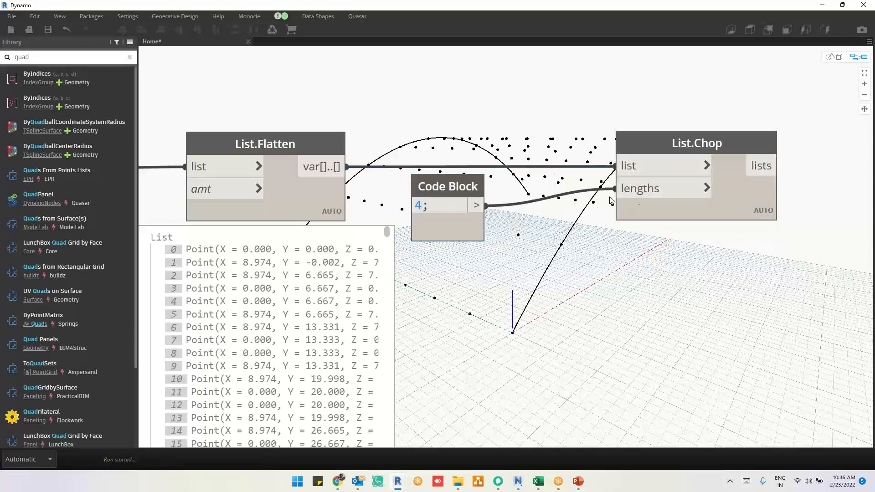
mouse_move(759, 206)
drag(738, 197, 678, 199)
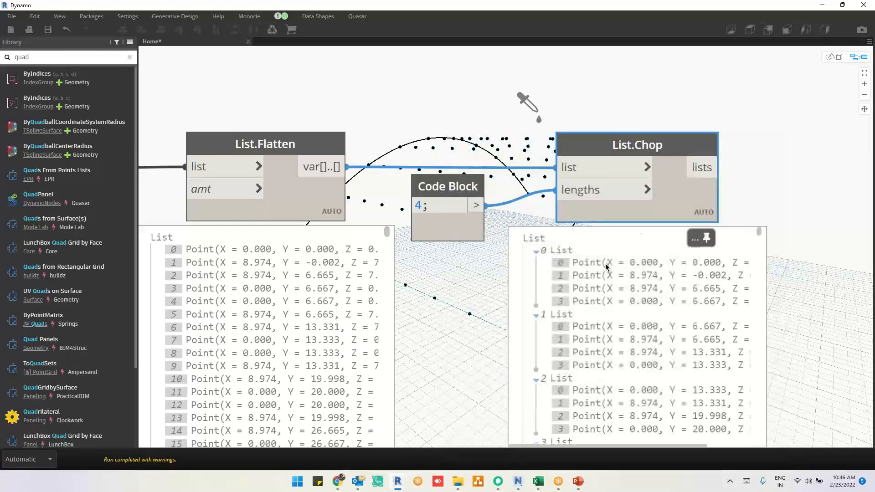
Highlight each point of the first sublist in the List.Chop output to trace its quad in the geometry preview
middle_drag(718, 270, 336, 272)
scroll(608, 273, down, 2)
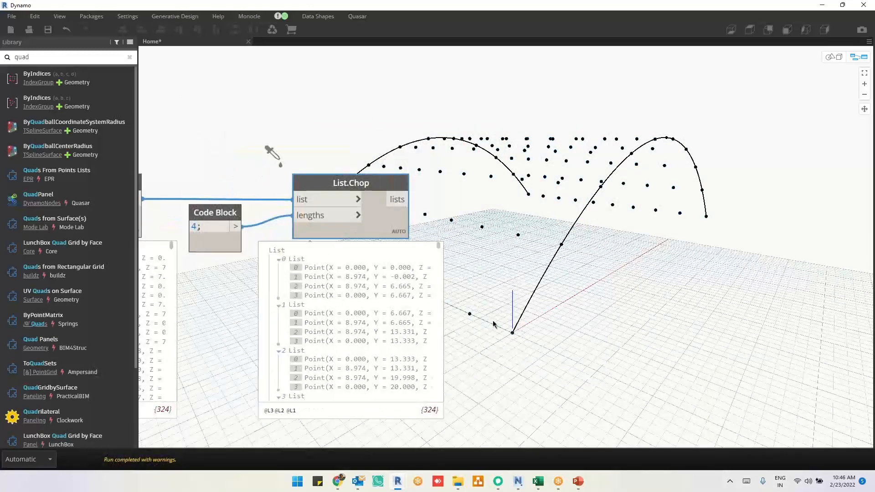
scroll(521, 297, up, 2)
click(543, 276)
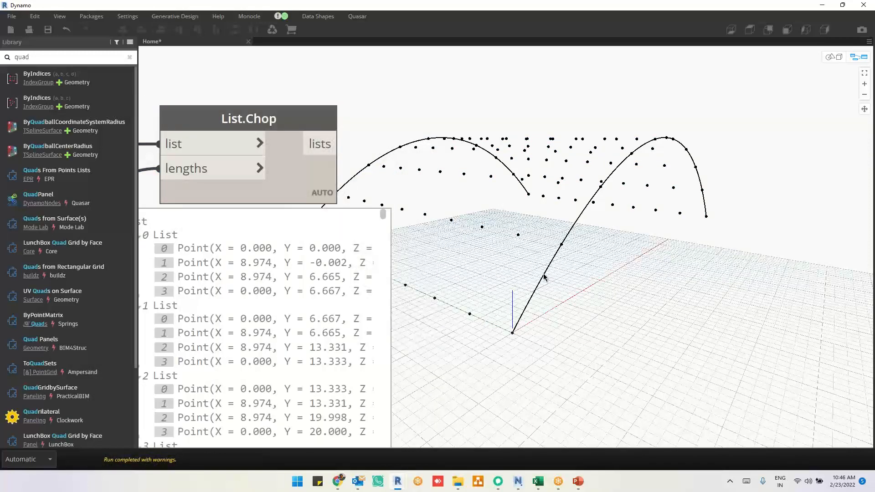
click(252, 248)
click(244, 266)
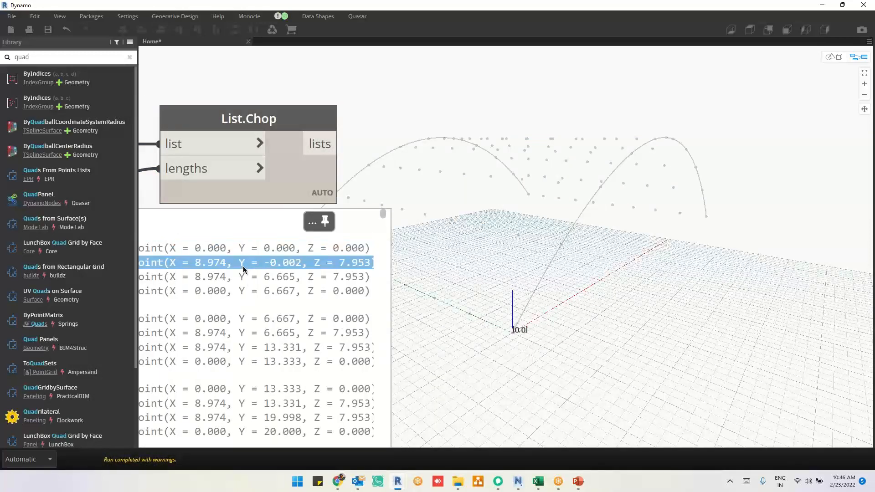
click(292, 278)
click(326, 293)
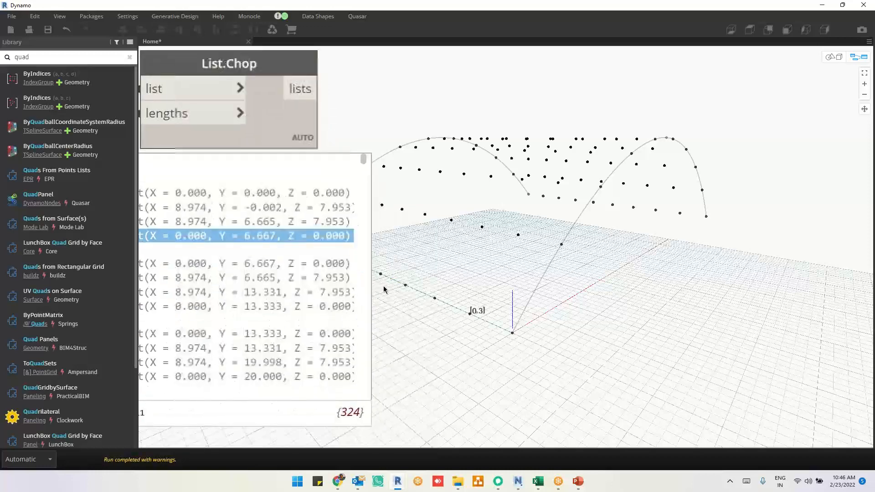
Highlight the points of the second and third List.Chop sublists one after another to check their order around each quad
click(315, 265)
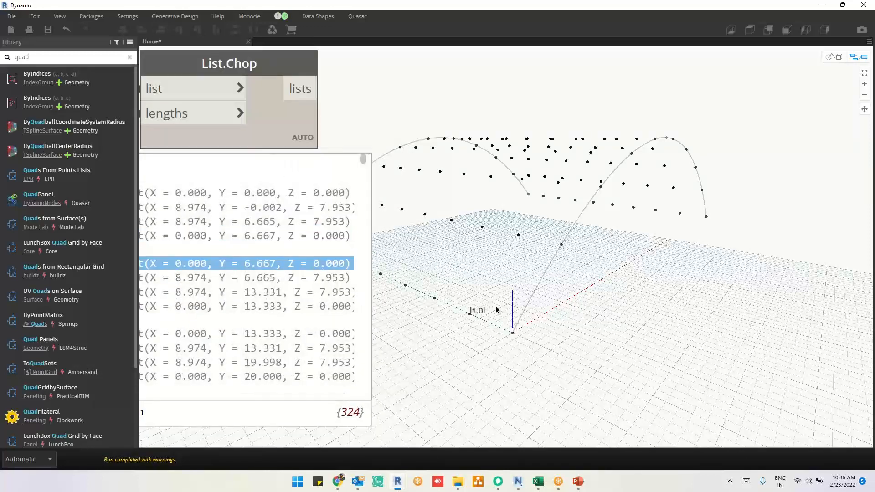
click(340, 278)
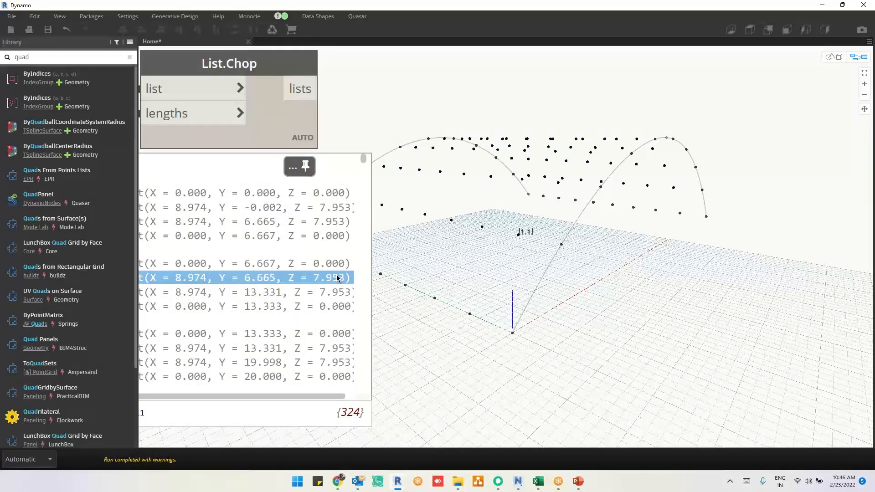
click(336, 292)
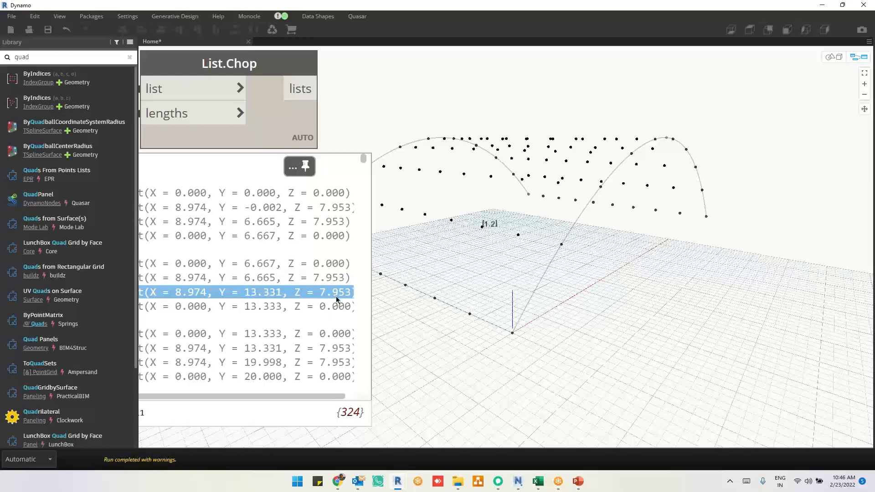
click(337, 307)
click(335, 334)
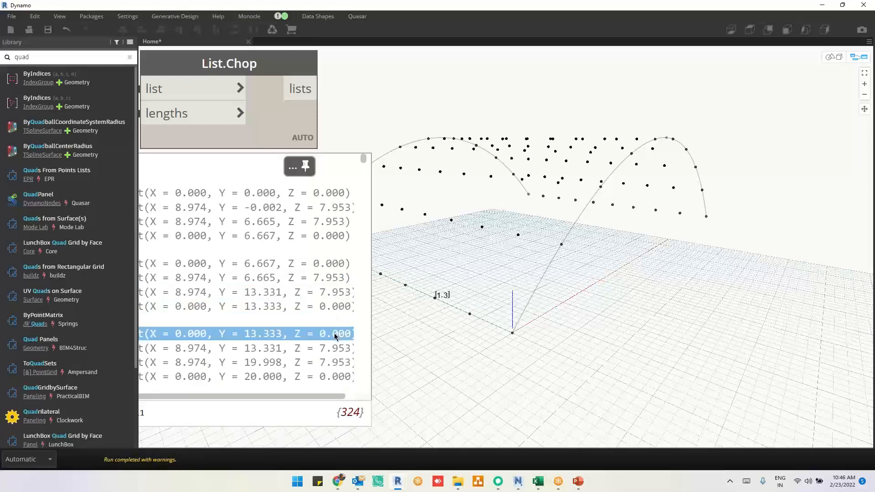
click(335, 350)
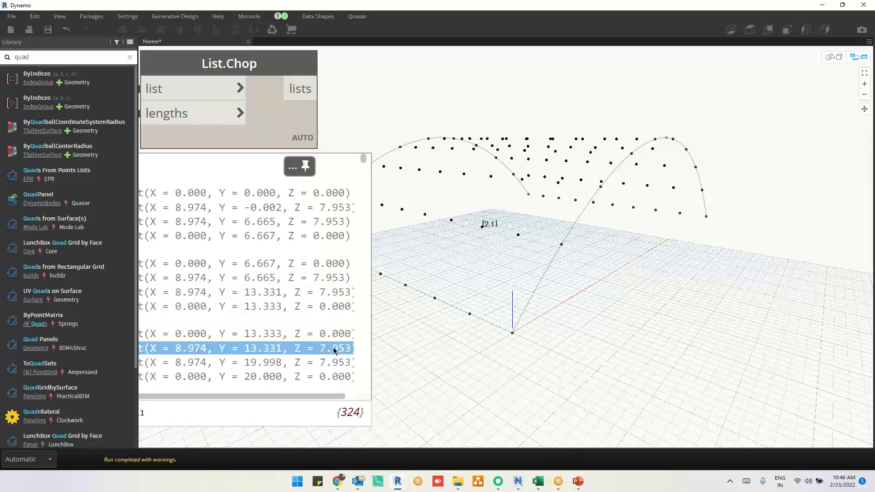
click(335, 363)
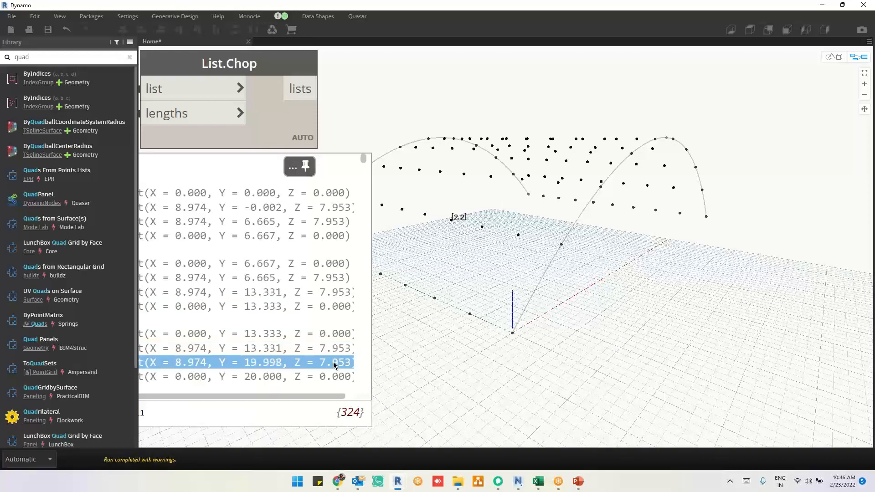
click(335, 377)
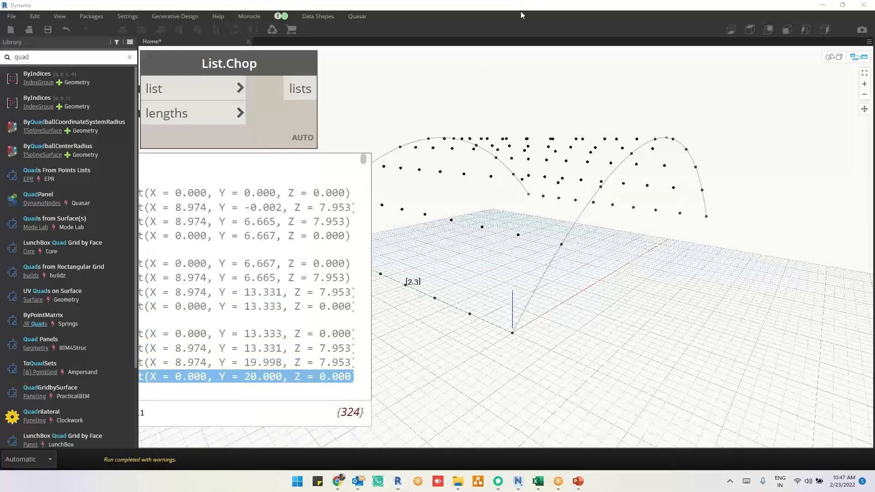
mouse_move(522, 310)
mouse_down()
mouse_move(560, 246)
mouse_move(524, 235)
mouse_move(481, 308)
mouse_move(517, 235)
mouse_move(484, 230)
mouse_move(447, 285)
mouse_move(480, 228)
mouse_move(423, 253)
mouse_move(409, 284)
mouse_move(524, 327)
mouse_up()
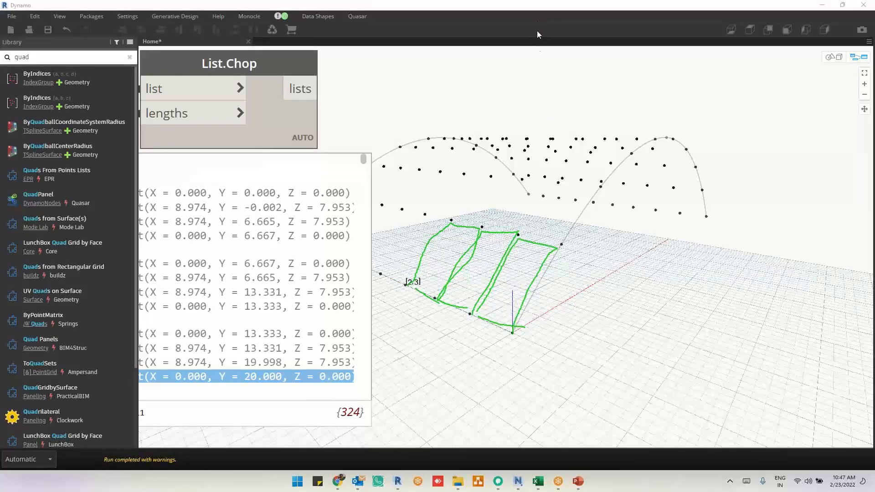
click(537, 68)
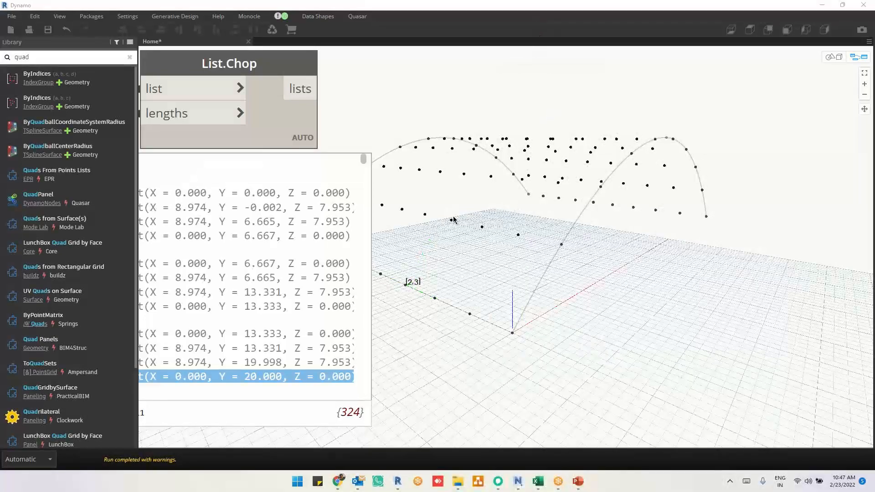
Examine the existing AdaptiveFamilytwoPointsbyCurve node and its neighbouring nodes elsewhere in the graph
scroll(448, 218, down, 5)
scroll(681, 261, down, 6)
middle_drag(430, 94, 403, 195)
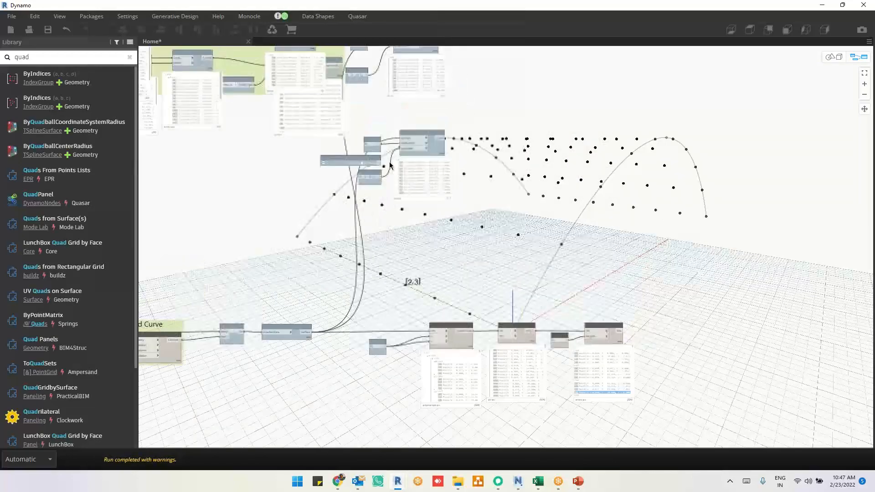
middle_drag(511, 123, 517, 227)
scroll(349, 237, up, 2)
middle_drag(353, 238, 791, 225)
middle_drag(619, 224, 470, 225)
scroll(627, 147, up, 3)
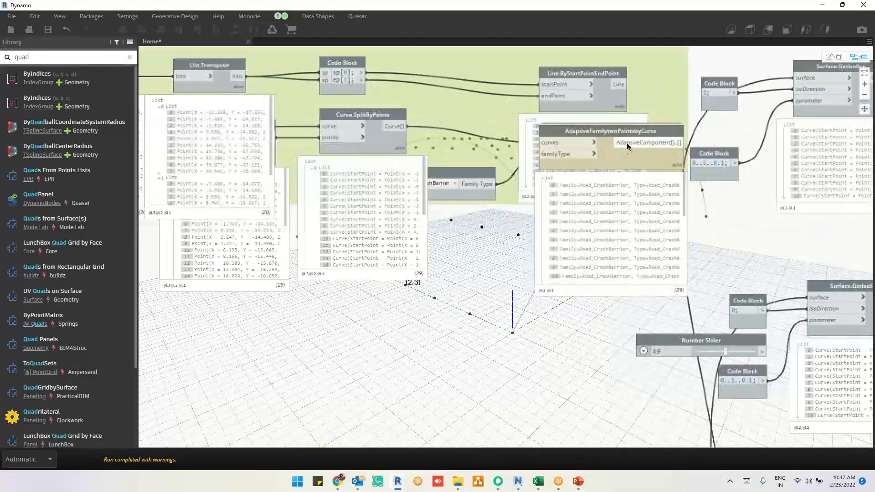
scroll(627, 146, up, 1)
click(612, 170)
middle_drag(725, 253, 261, 145)
middle_drag(708, 241, 587, 218)
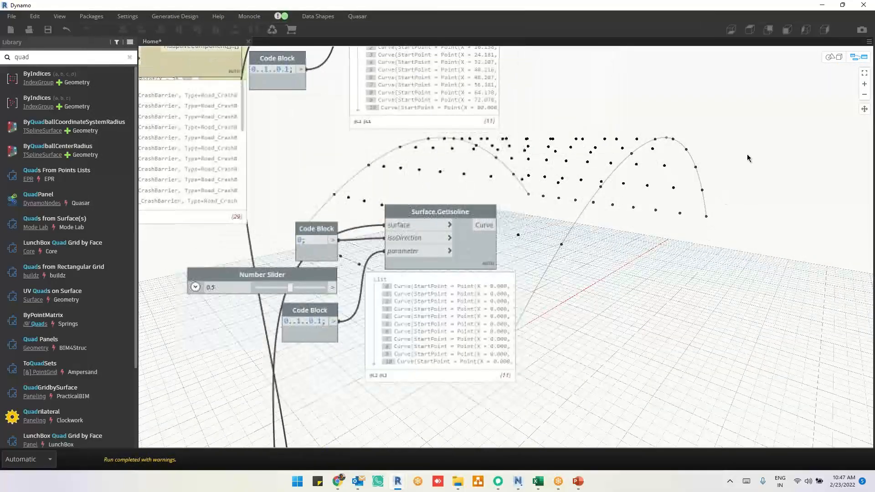
Search the node library for "adaptivefam" and read the description of AdaptiveFamilytwoPointsbyCurve
text(adaptive)
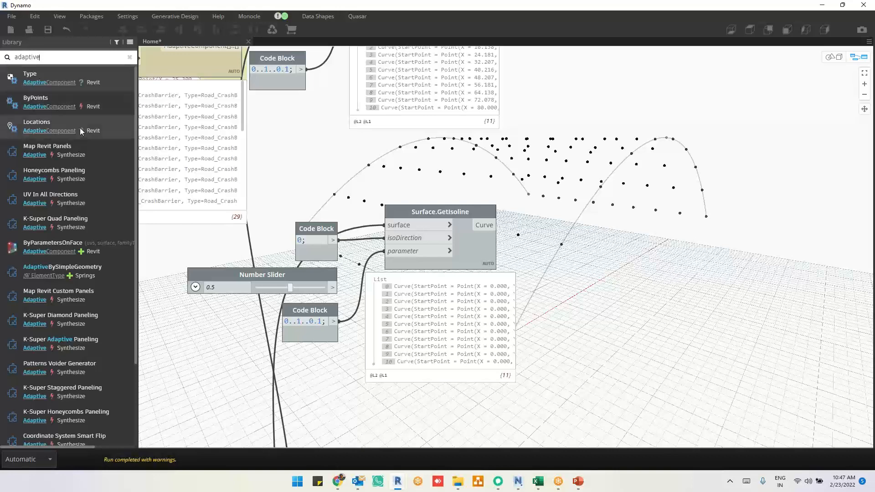
mouse_move(90, 170)
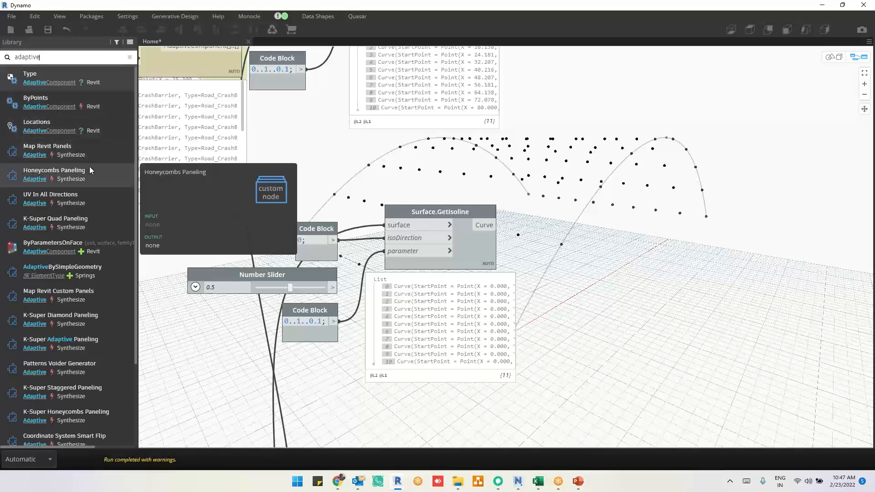
scroll(90, 170, down, 3)
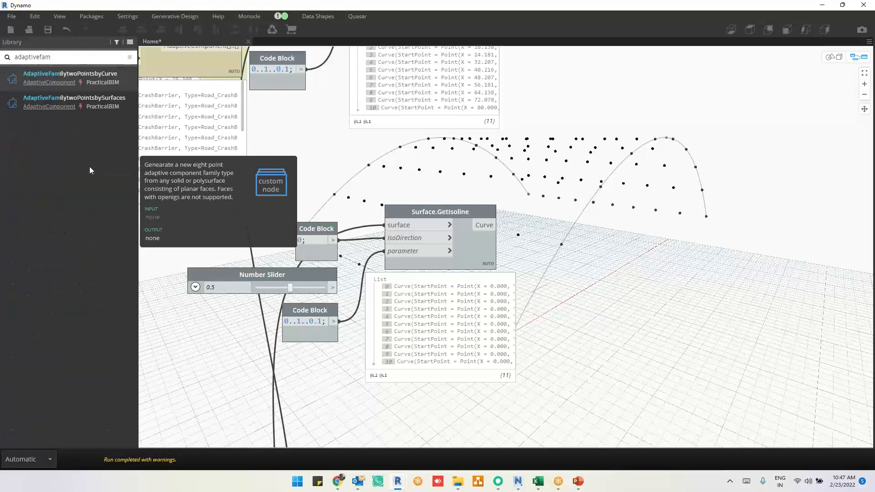
mouse_move(93, 85)
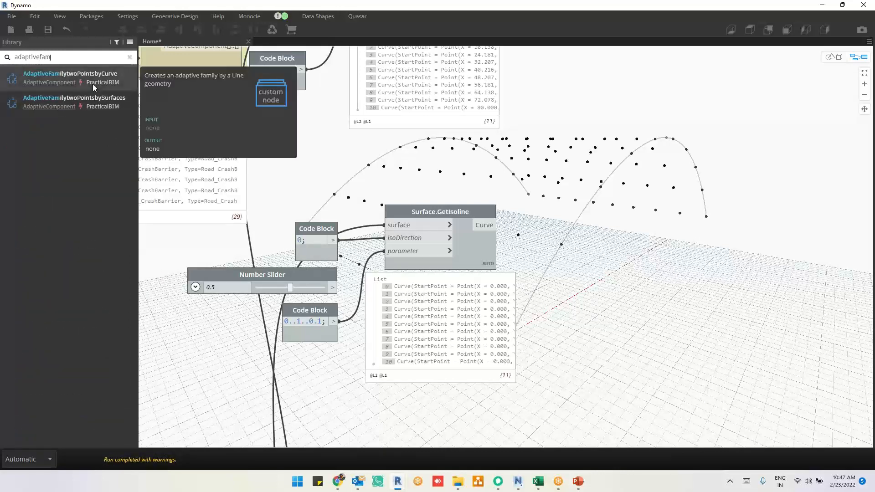
Search the node library for "adaptive com" and place an AdaptiveComponent.ByPoints node in the empty space beside Surface.GetIsoline
key(BackSpace)
key(BackSpace)
key(BackSpace)
key(BackSpace)
text(e com)
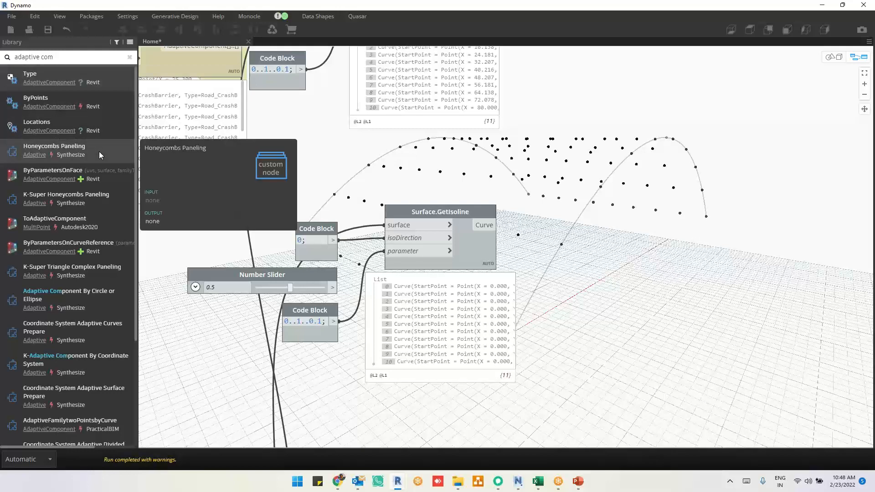
scroll(100, 152, down, 3)
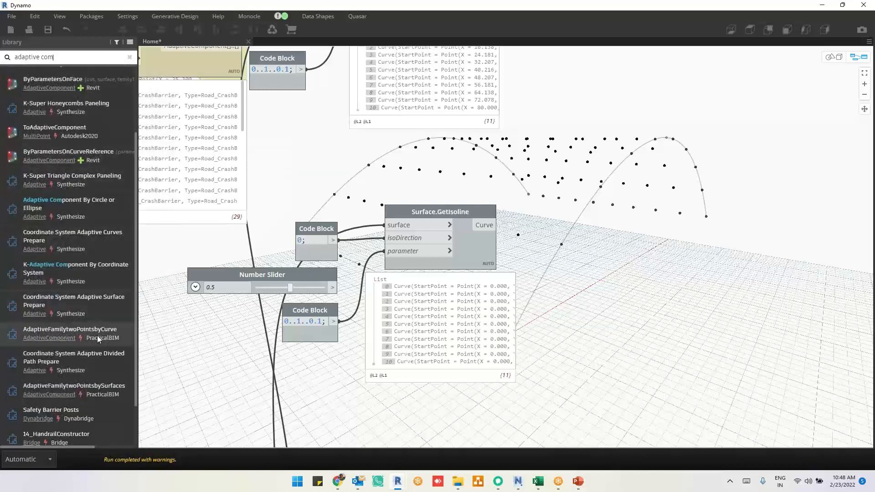
mouse_move(97, 336)
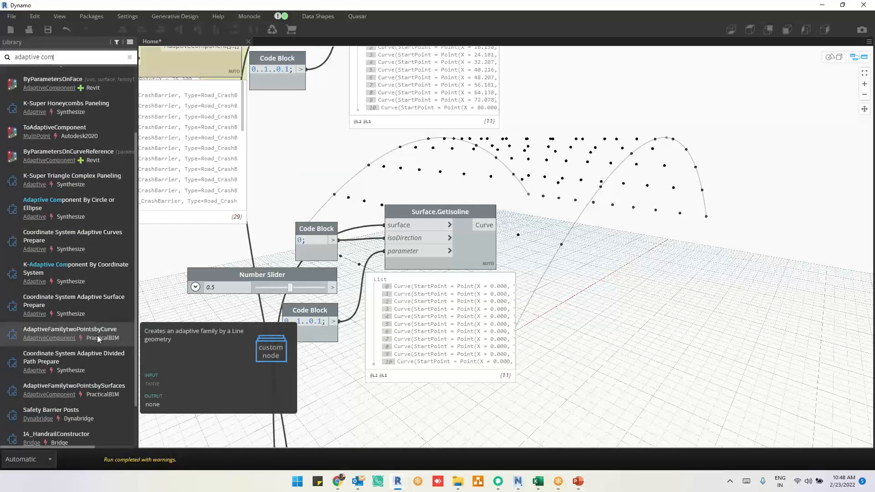
scroll(97, 336, down, 2)
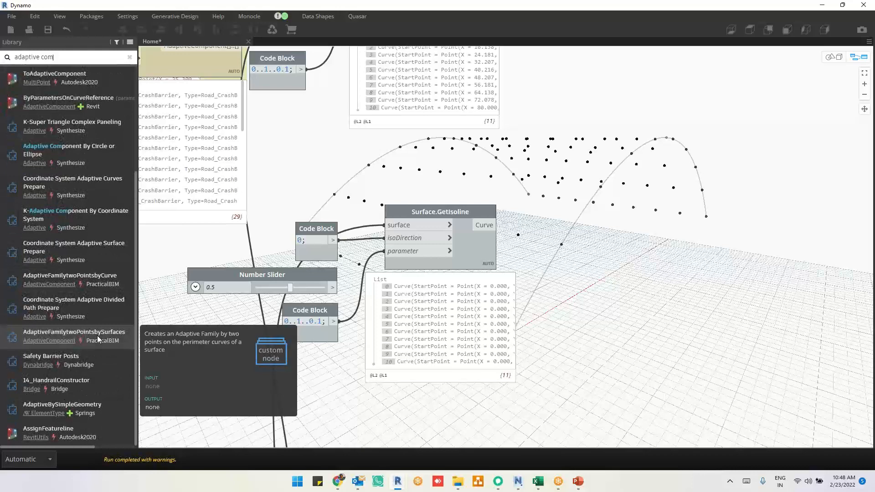
scroll(97, 333, up, 5)
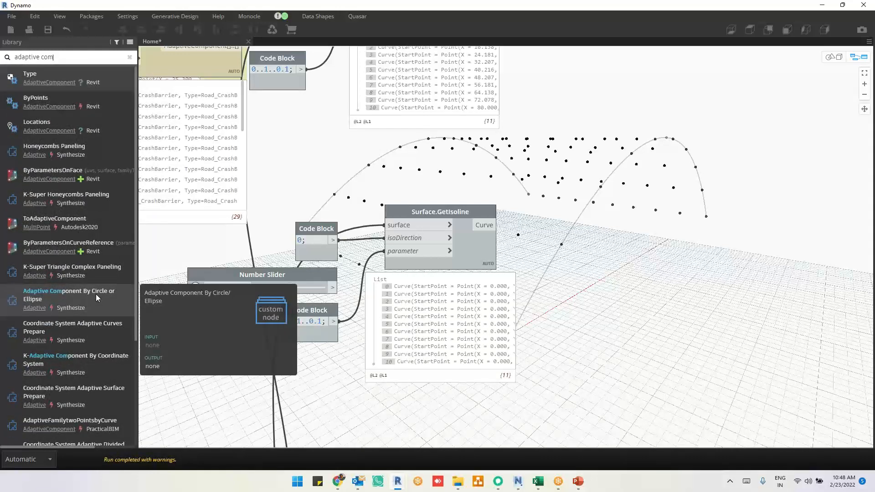
mouse_move(93, 146)
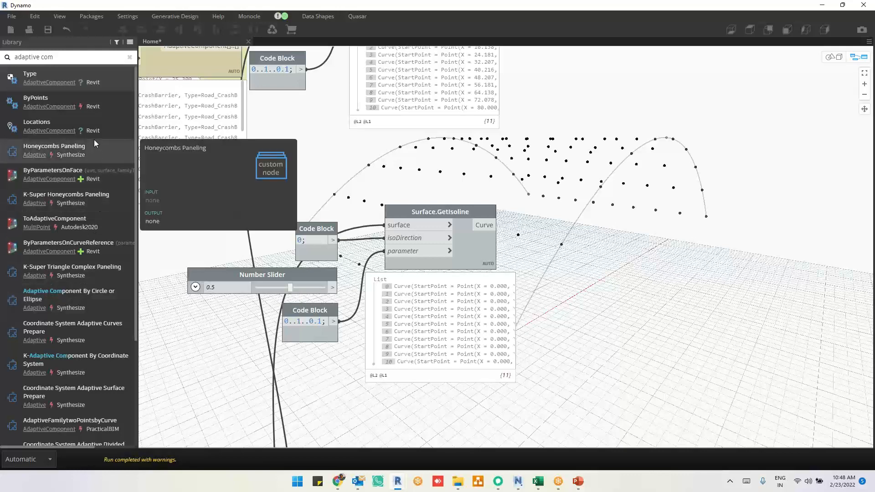
mouse_move(95, 99)
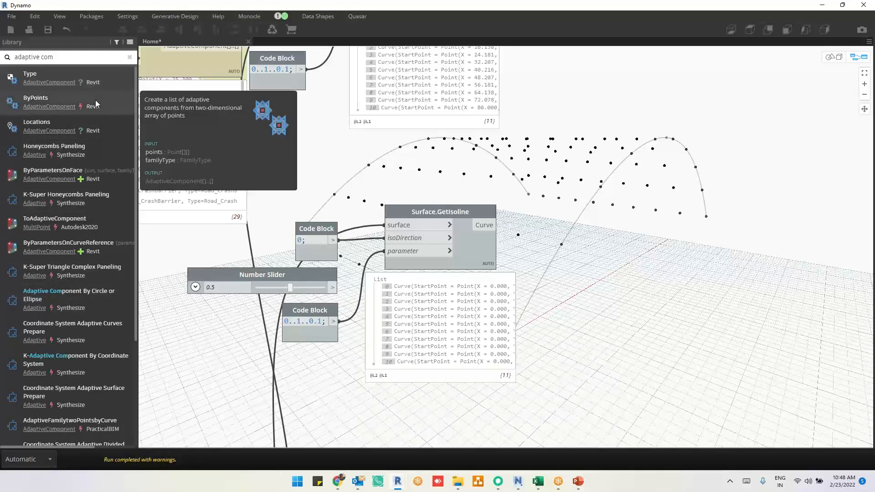
drag(579, 269, 756, 258)
scroll(711, 263, up, 3)
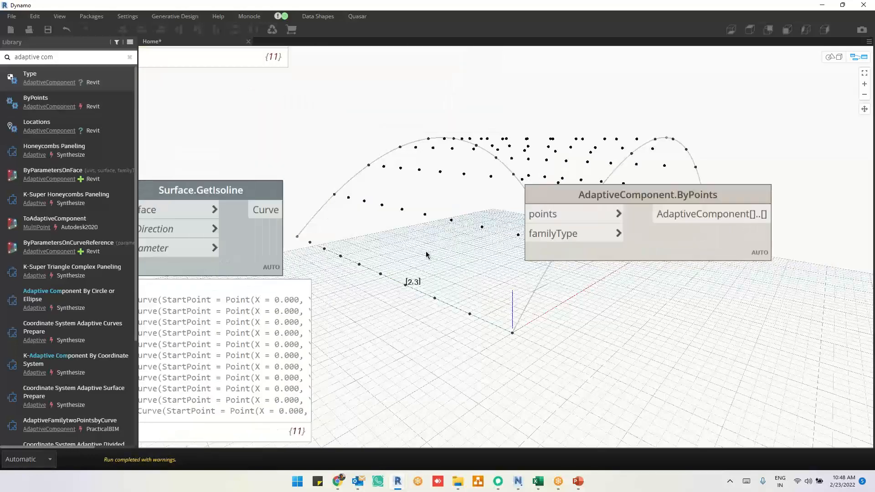
mouse_move(628, 199)
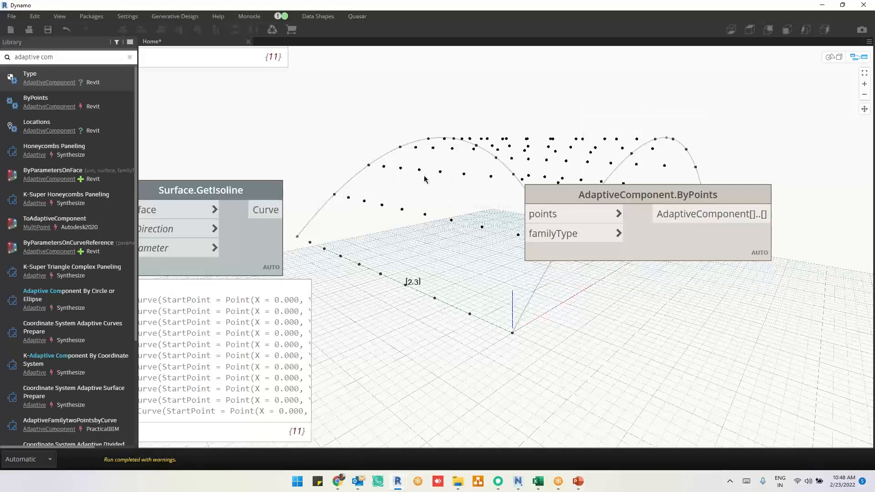
Move the AdaptiveComponent.ByPoints node beside List.Chop and connect the List.Chop lists output to its points input
scroll(424, 179, down, 3)
scroll(479, 289, down, 3)
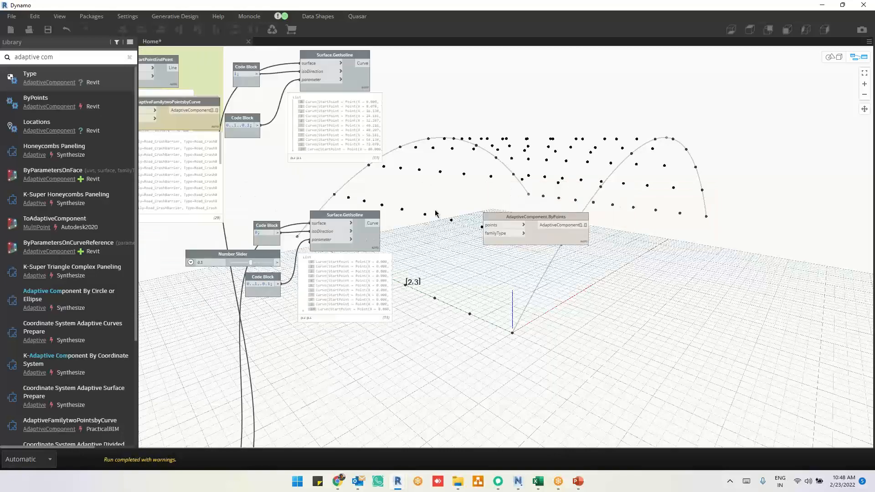
middle_drag(455, 230, 467, 75)
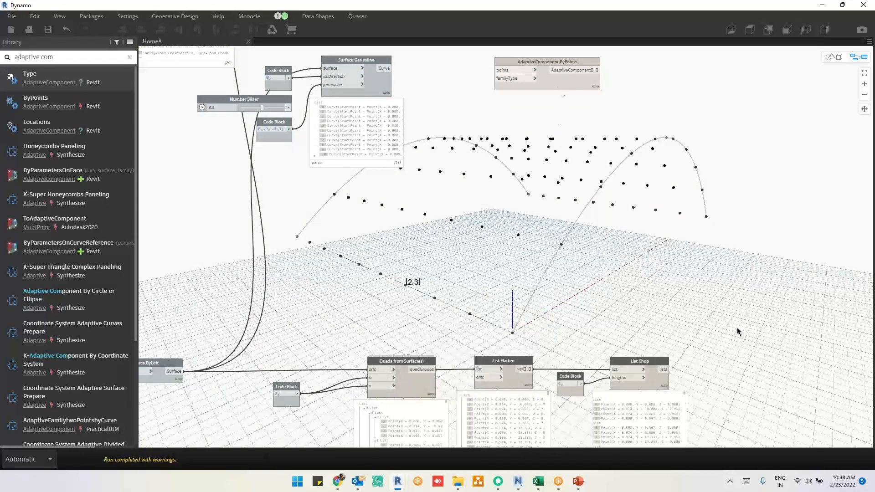
drag(502, 62, 735, 350)
middle_drag(774, 416, 472, 332)
scroll(485, 347, up, 4)
drag(479, 219, 787, 243)
click(230, 220)
click(518, 208)
Search the canvas for "family type" and place a Family Types node above the wire between List.Chop and AdaptiveComponent.ByPoints
right_click(403, 143)
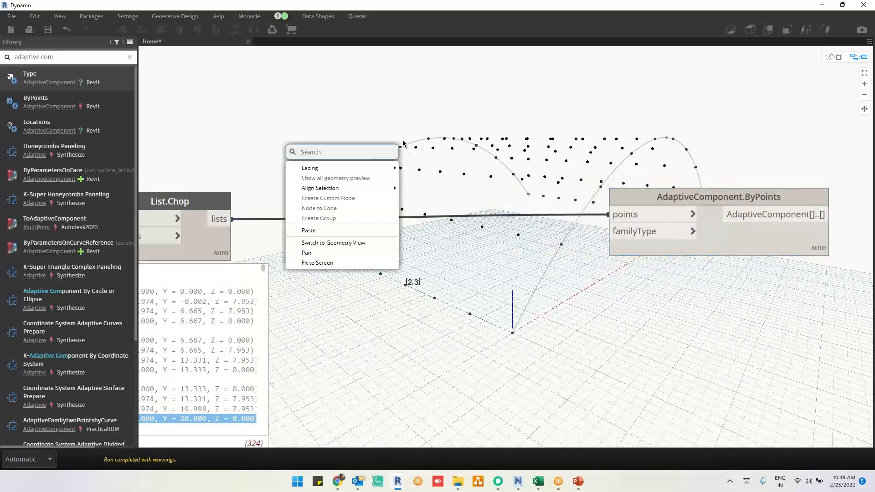
text(family type)
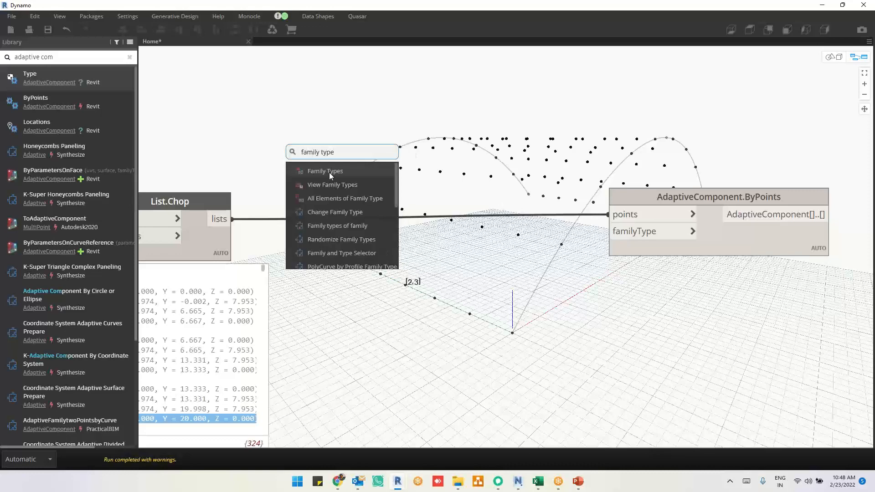
click(330, 173)
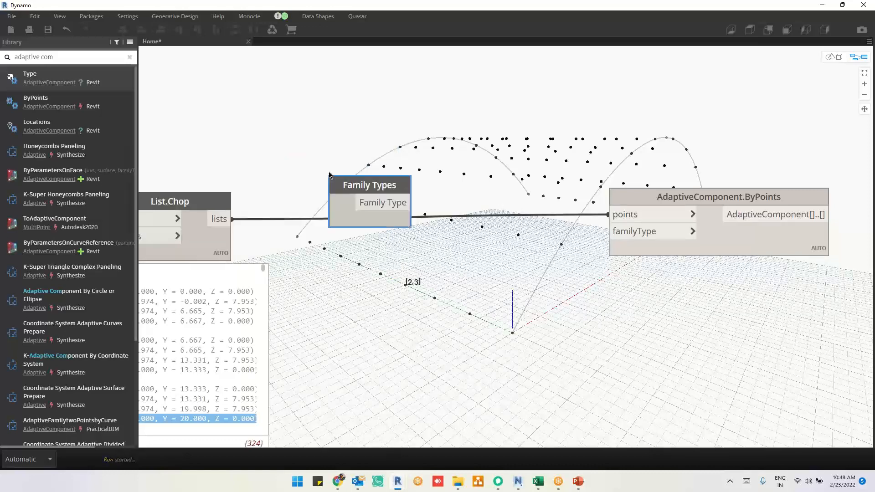
drag(387, 181, 475, 152)
click(571, 132)
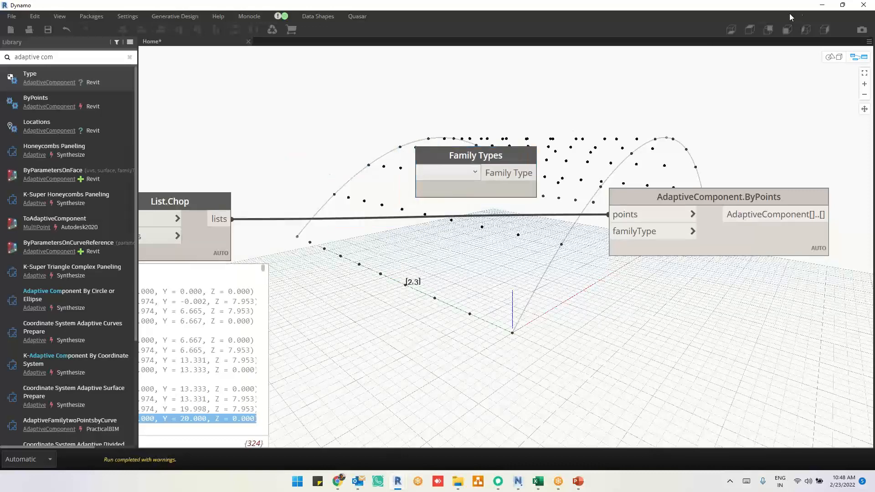
Switch to Revit and select the adaptive component instances in the 3D view to check their family names and placement points
click(821, 5)
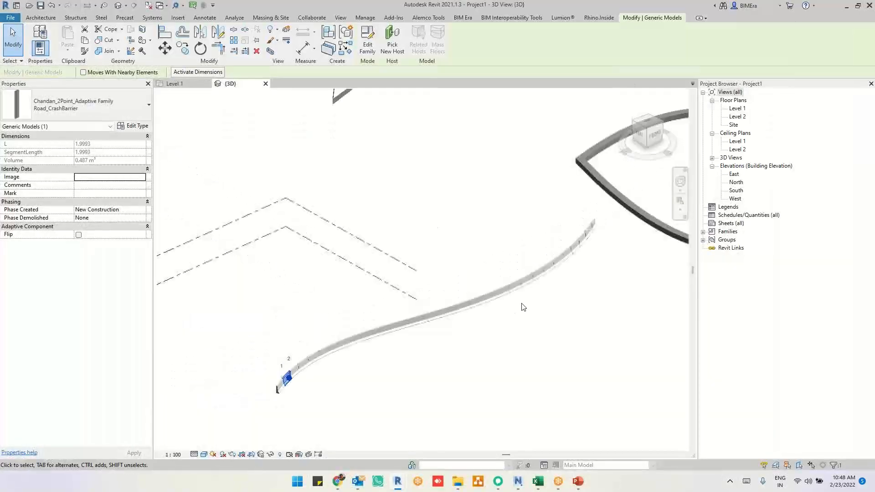
scroll(355, 228, down, 4)
scroll(383, 195, up, 6)
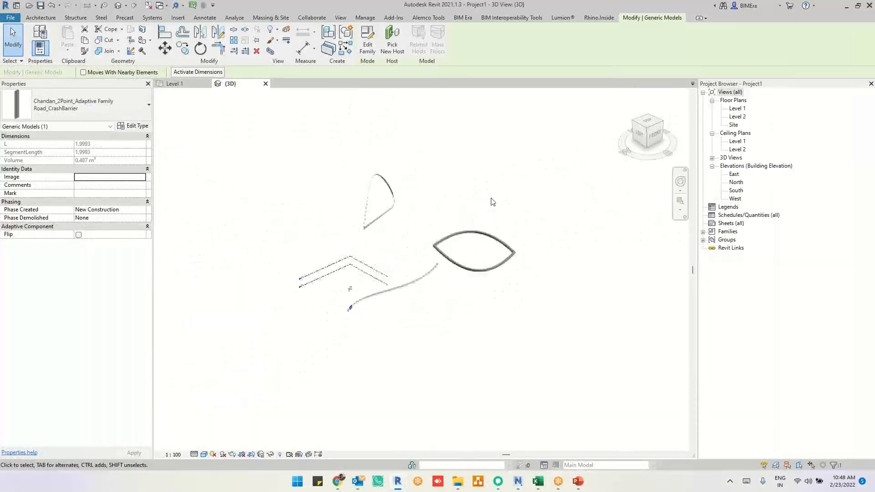
scroll(328, 209, down, 3)
scroll(244, 257, up, 3)
middle_drag(492, 266, 291, 246)
click(373, 246)
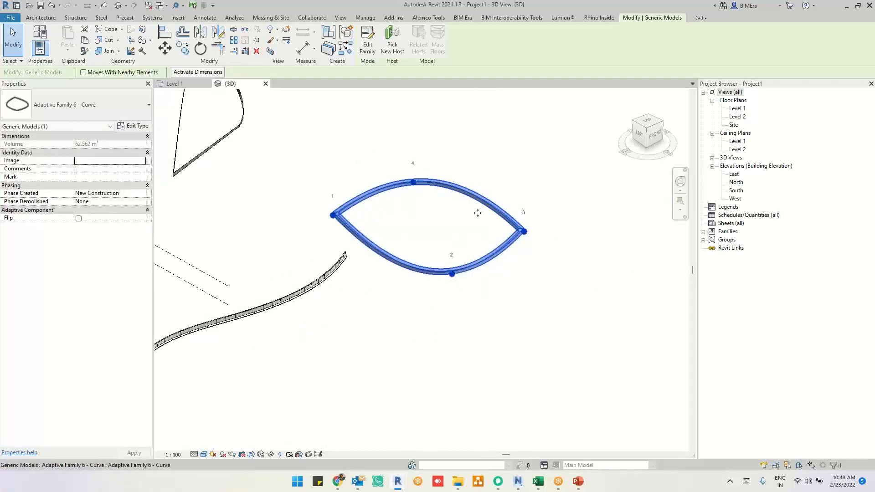
middle_drag(524, 301, 584, 334)
click(269, 179)
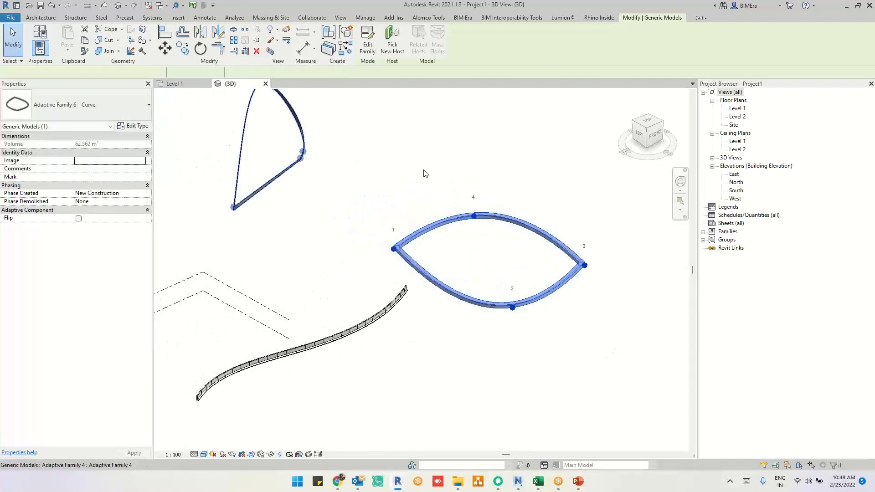
middle_drag(422, 185, 426, 213)
click(538, 273)
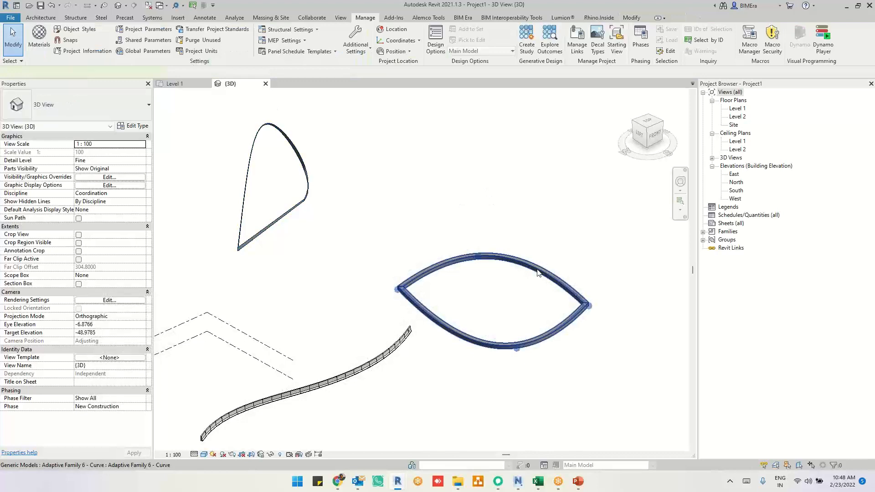
Return to Dynamo, choose Adaptive Family 6 - Curve in the Family Types node and connect it to the familyType input
key(alt+Tab)
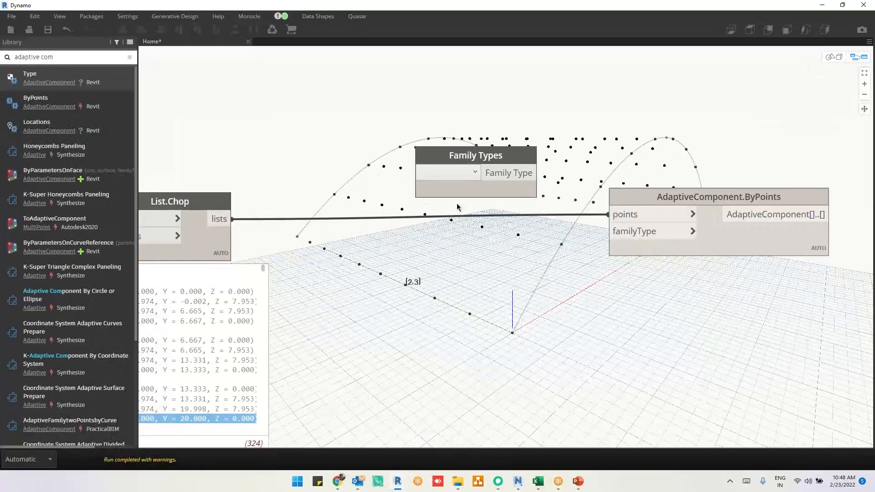
click(441, 181)
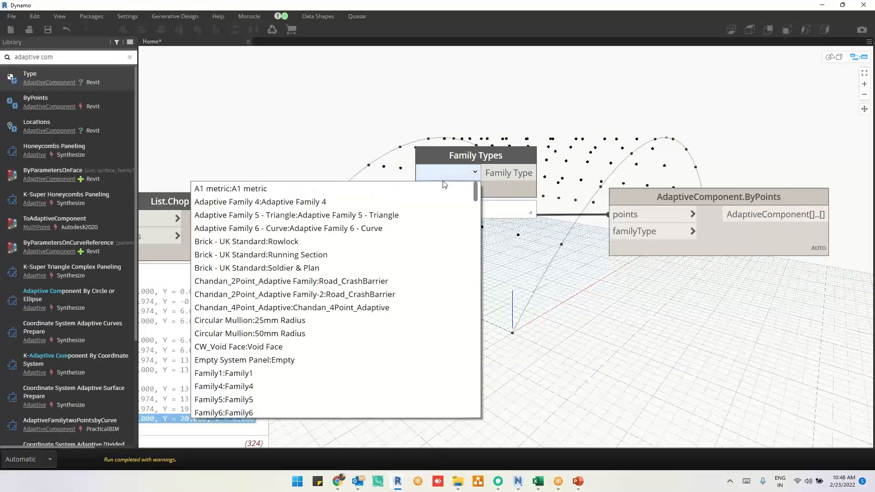
click(348, 228)
drag(565, 185, 610, 232)
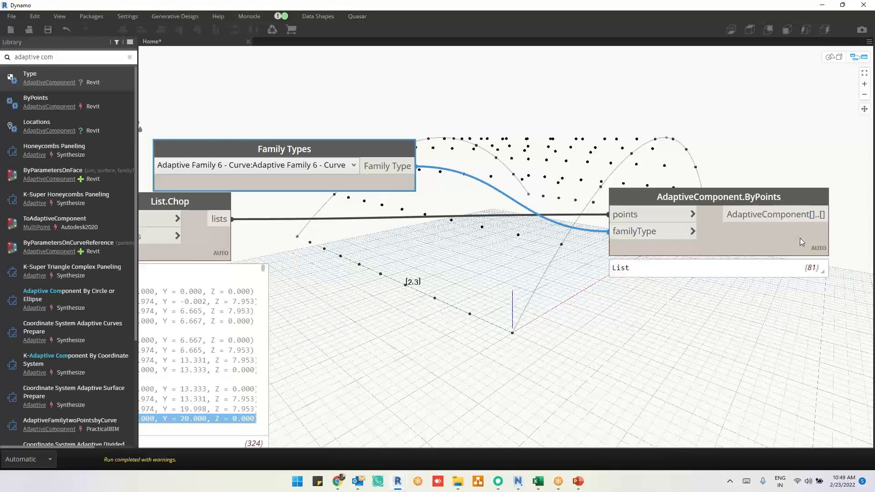
Expand the AdaptiveComponent.ByPoints output list, and inspect the panels placed along the surface and their placement points in Revit's 3D view
click(812, 268)
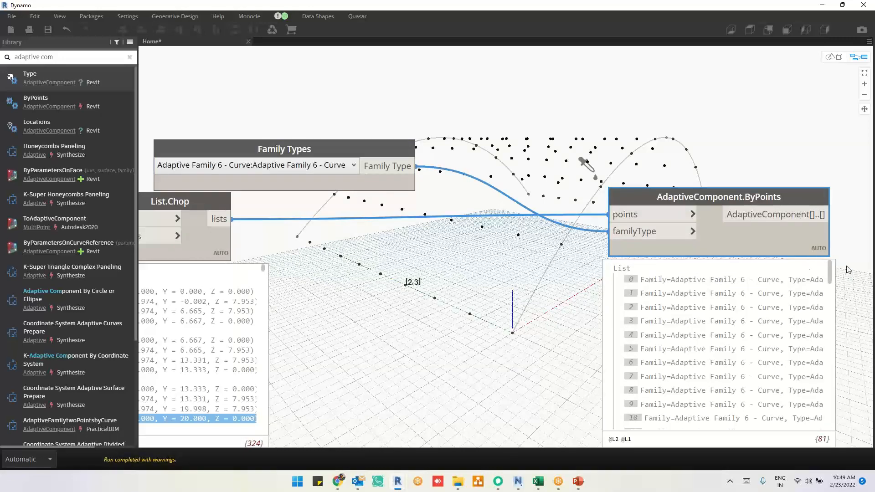
middle_drag(848, 268, 600, 265)
click(601, 266)
click(822, 5)
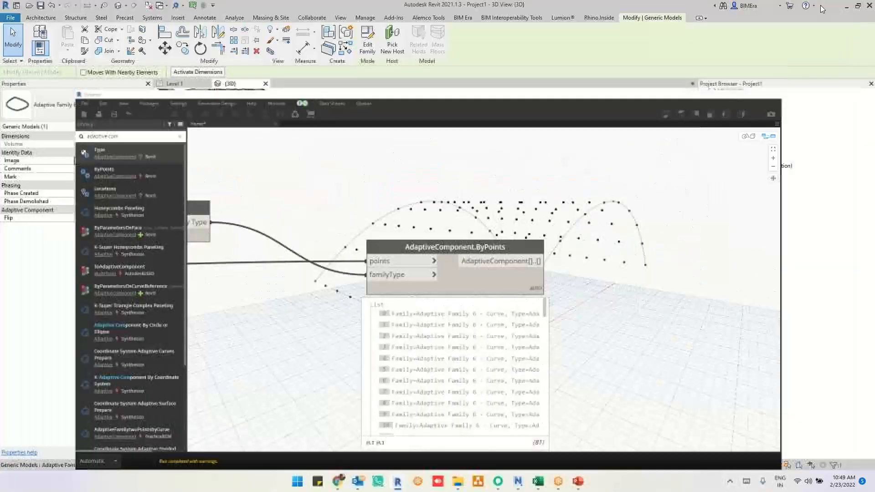
scroll(352, 311, down, 3)
shift+middle_drag(492, 272, 309, 216)
middle_drag(557, 391, 547, 392)
scroll(350, 347, up, 6)
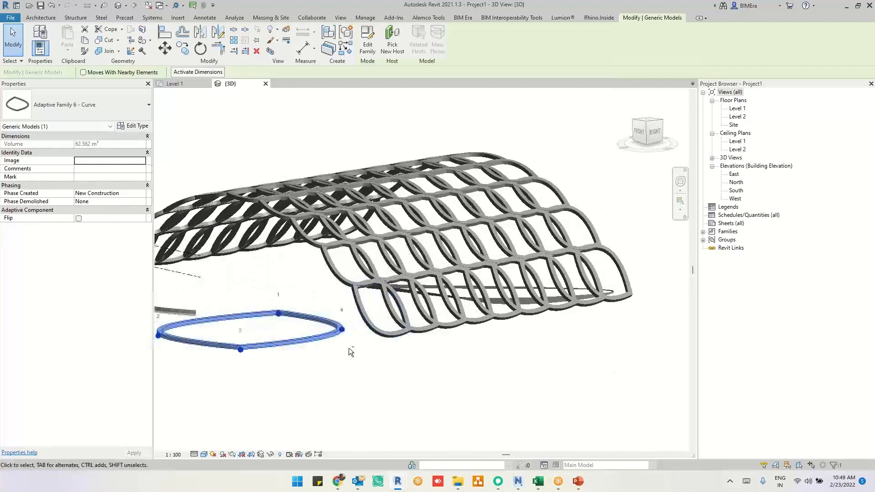
click(402, 325)
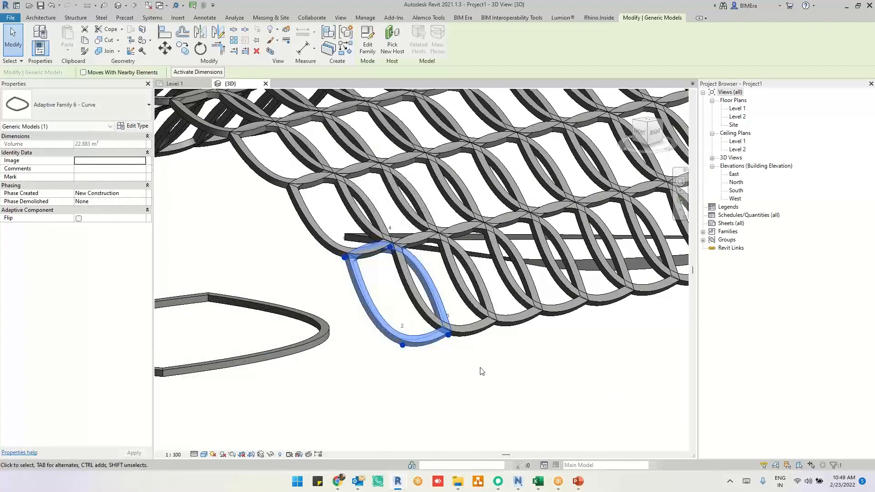
scroll(471, 369, down, 5)
shift+middle_drag(455, 365, 364, 408)
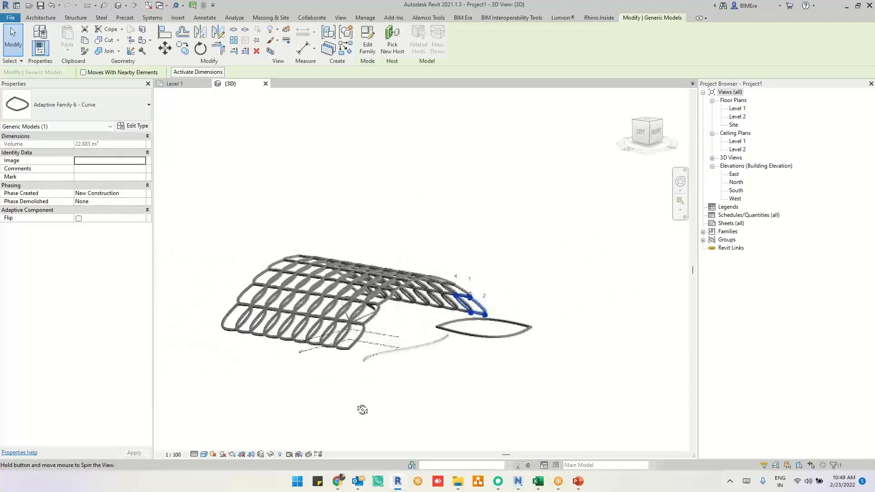
scroll(410, 368, up, 2)
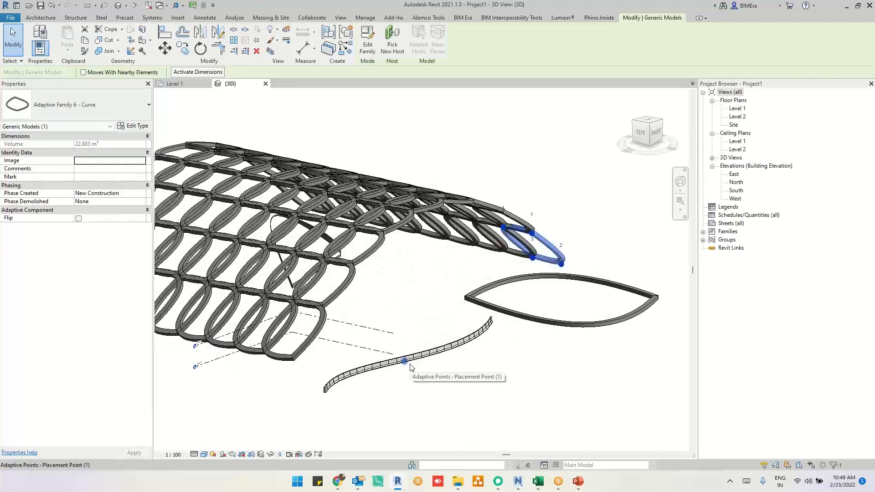
Back in Dynamo, try chopping the flattened points into groups of 3 by changing the Code Block feeding the List.Chop lengths
key(alt+Tab)
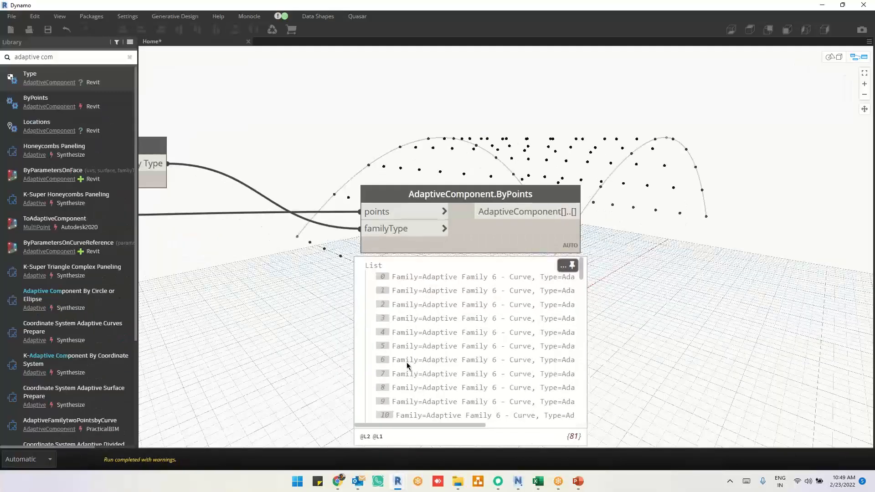
drag(533, 239, 515, 239)
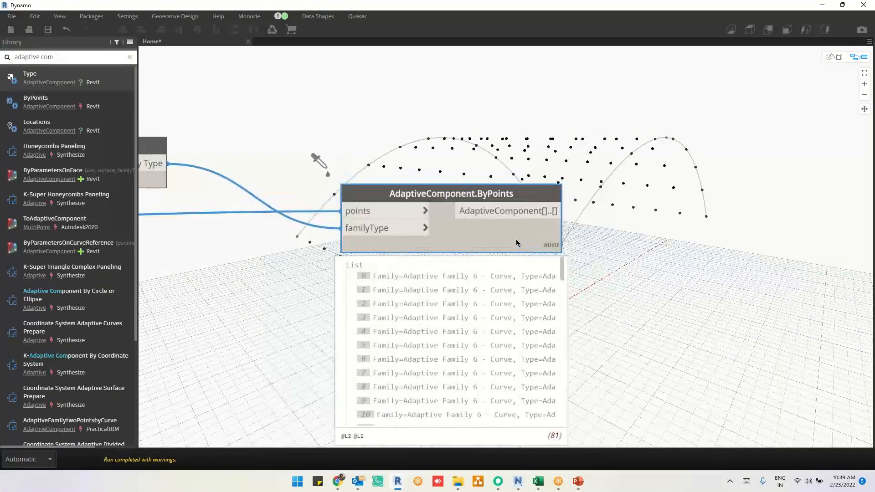
middle_drag(654, 213, 674, 140)
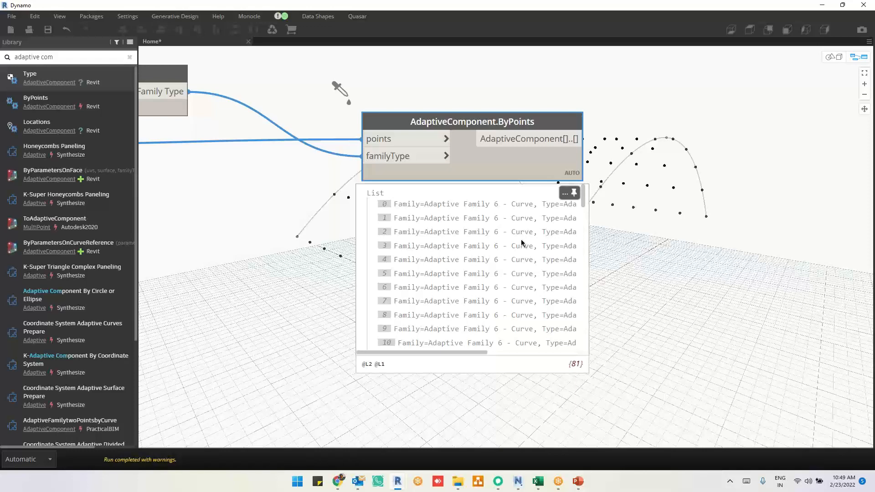
middle_drag(696, 177, 794, 190)
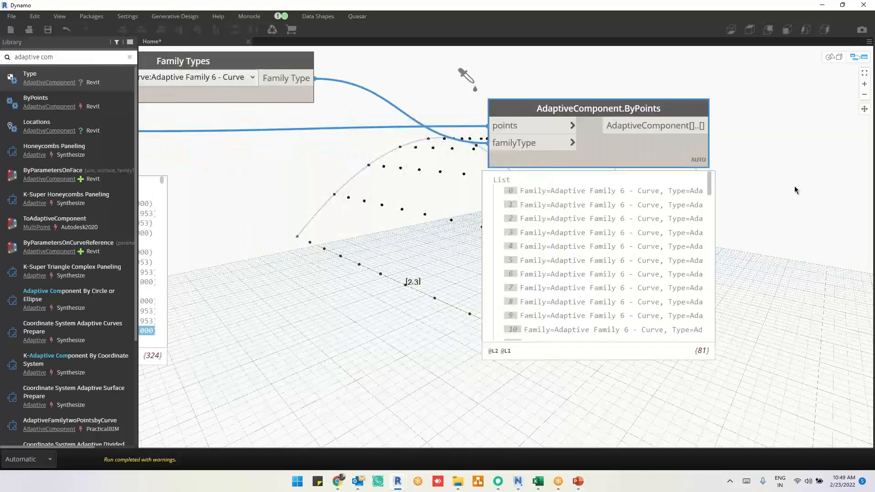
scroll(795, 190, down, 2)
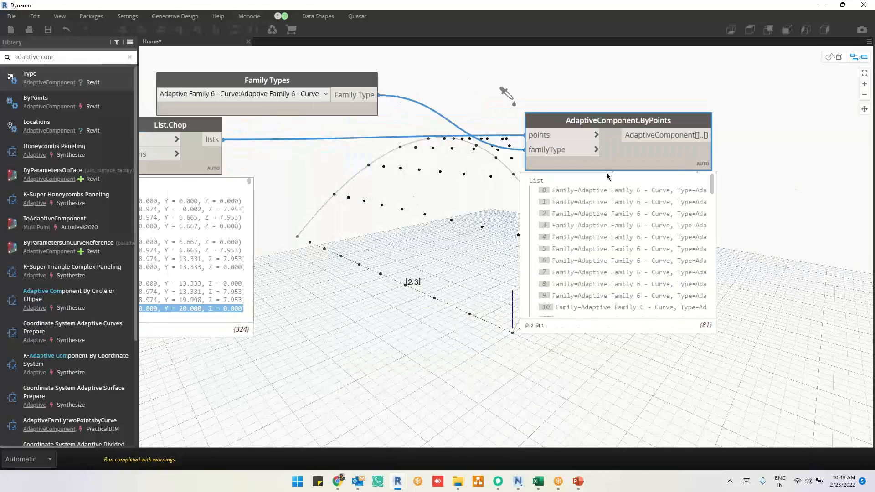
middle_drag(377, 228, 589, 221)
click(423, 159)
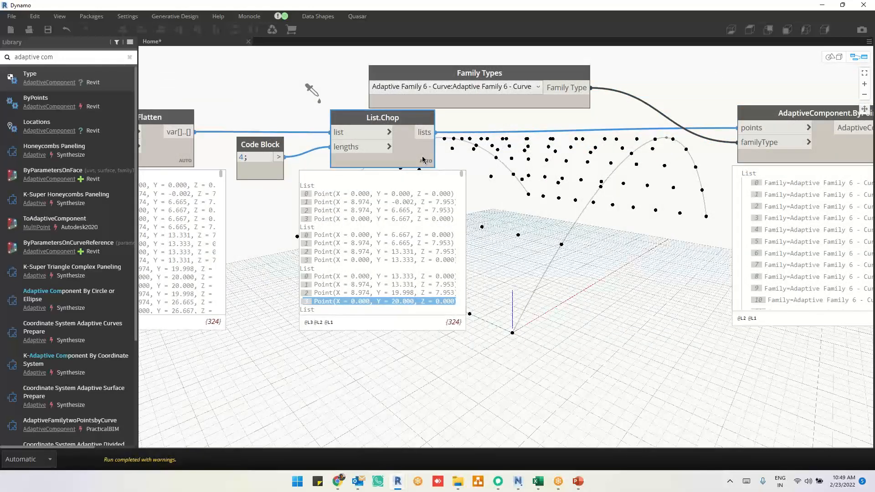
mouse_move(243, 158)
text(3)
click(254, 218)
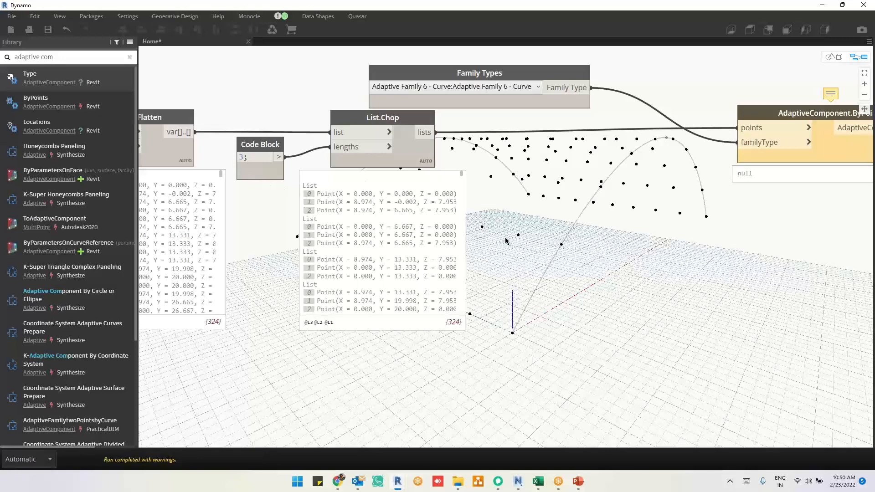
Switch to Revit, select the tall arched adaptive component to identify its family, and return to Dynamo
click(824, 7)
click(338, 259)
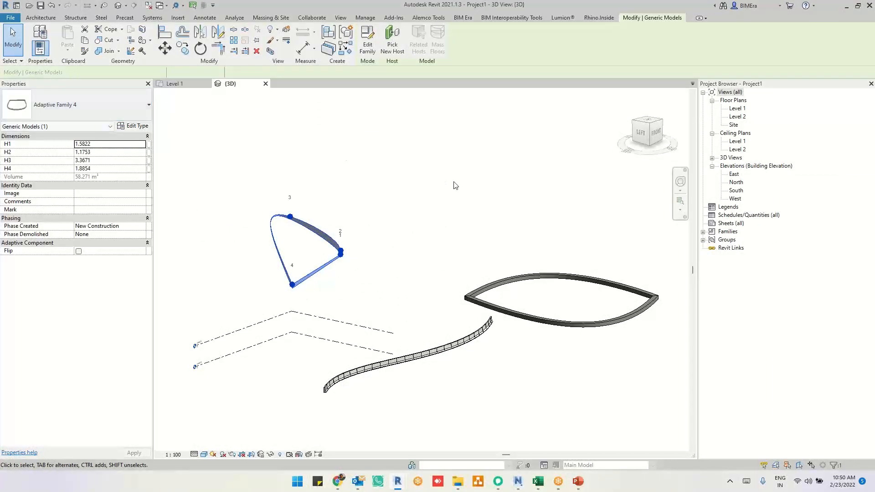
key(alt+Tab)
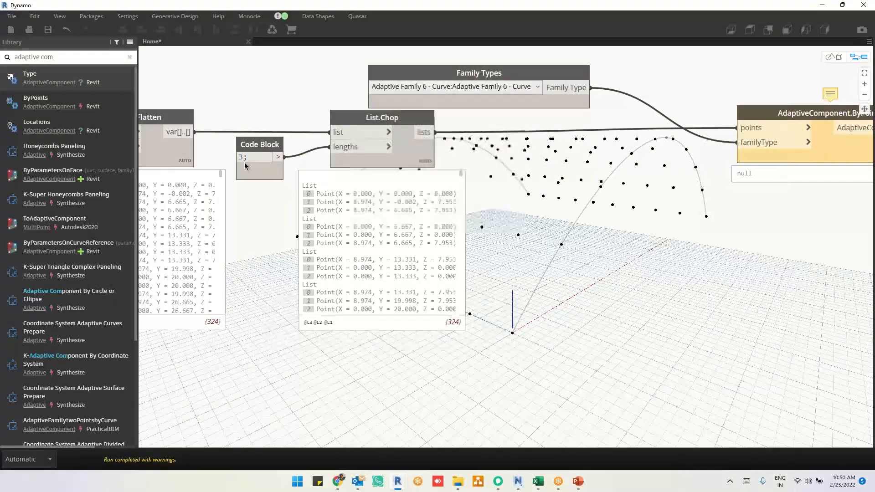
Disconnect the familyType input of AdaptiveComponent.ByPoints and choose Adaptive Family 4 in the Family Types node
drag(752, 149, 670, 230)
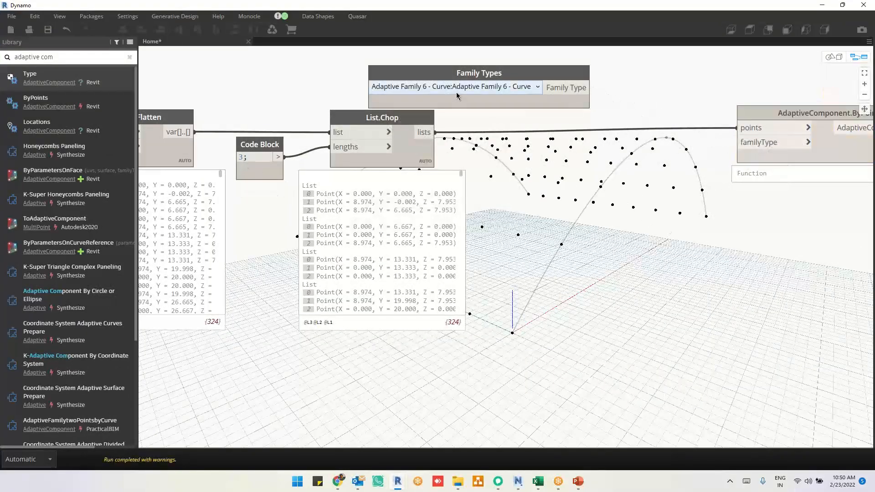
click(457, 94)
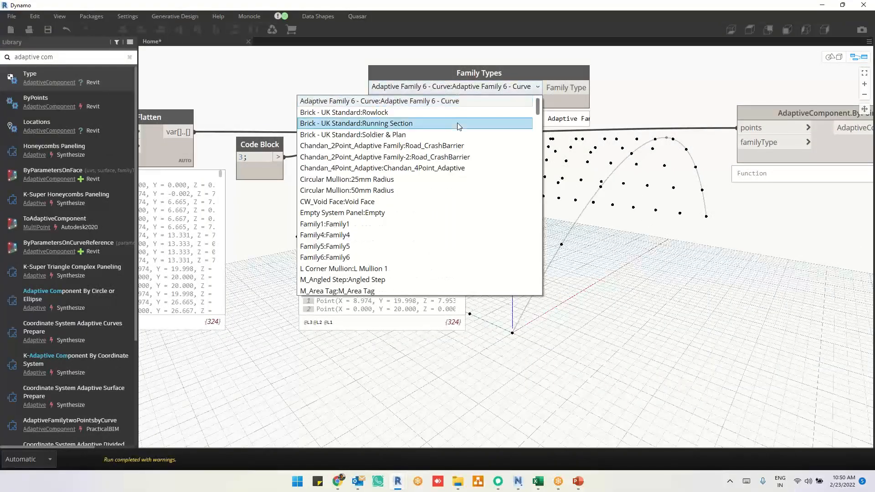
scroll(459, 127, up, 1)
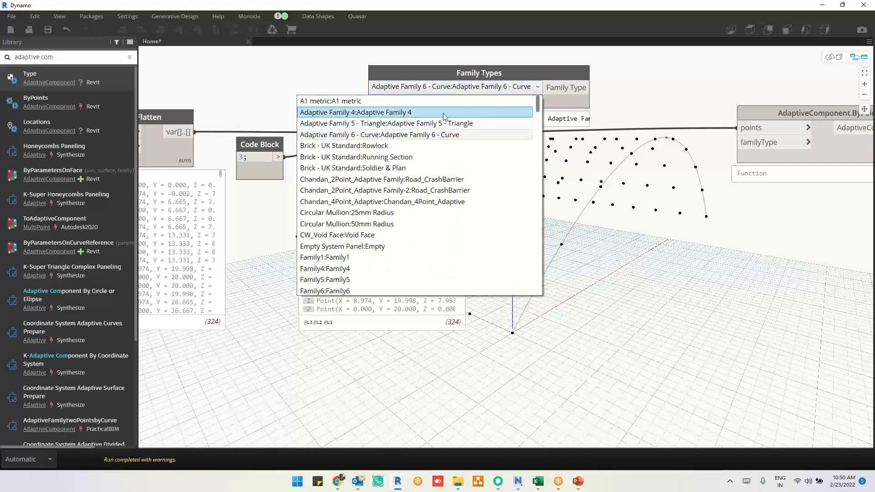
click(445, 113)
Set the List.Chop lengths Code Block to 4 and connect the Family Types output to the familyType input
double_click(240, 158)
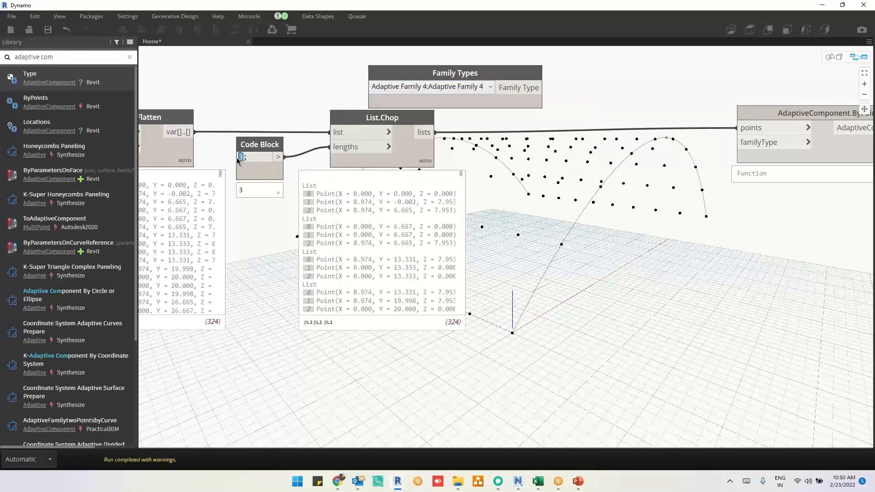
text(4)
click(253, 205)
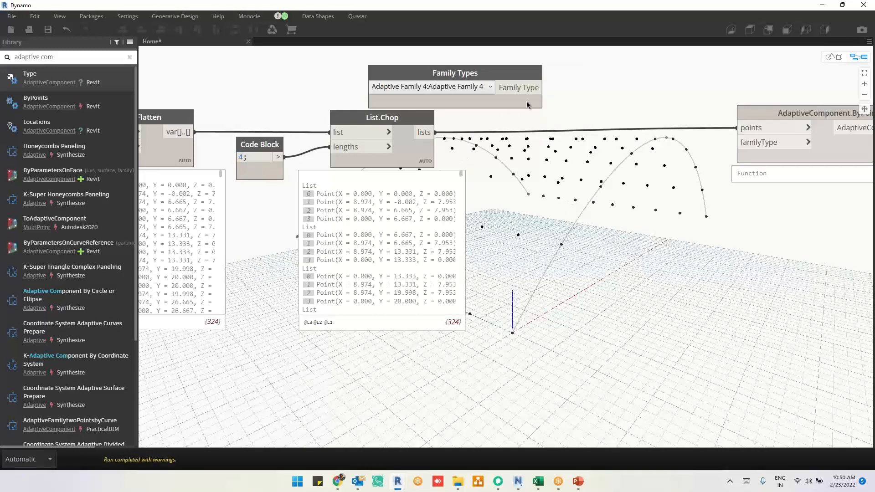
click(753, 150)
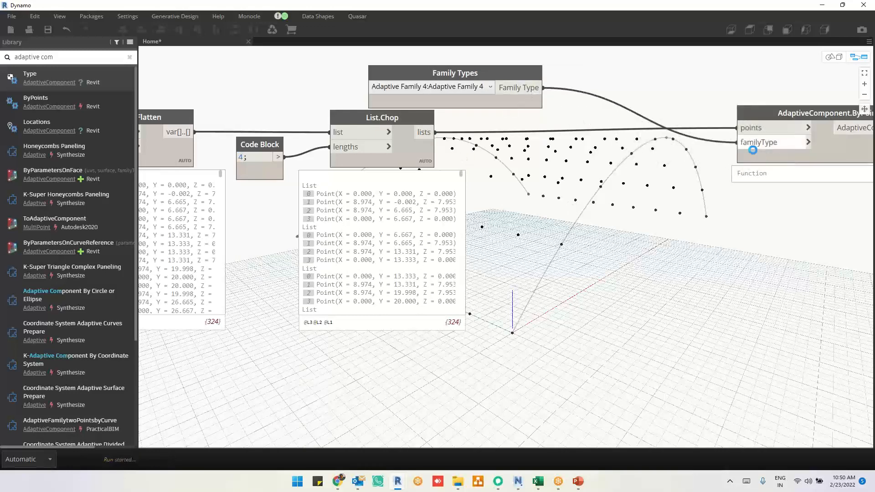
Switch to Revit and inspect the placed Adaptive Family 4 components, selecting one at the end of a row to check its four points
click(819, 8)
middle_drag(349, 324, 457, 302)
scroll(454, 304, down, 3)
middle_drag(524, 272, 240, 329)
middle_drag(531, 353, 397, 354)
scroll(434, 332, up, 4)
scroll(439, 334, up, 3)
click(476, 396)
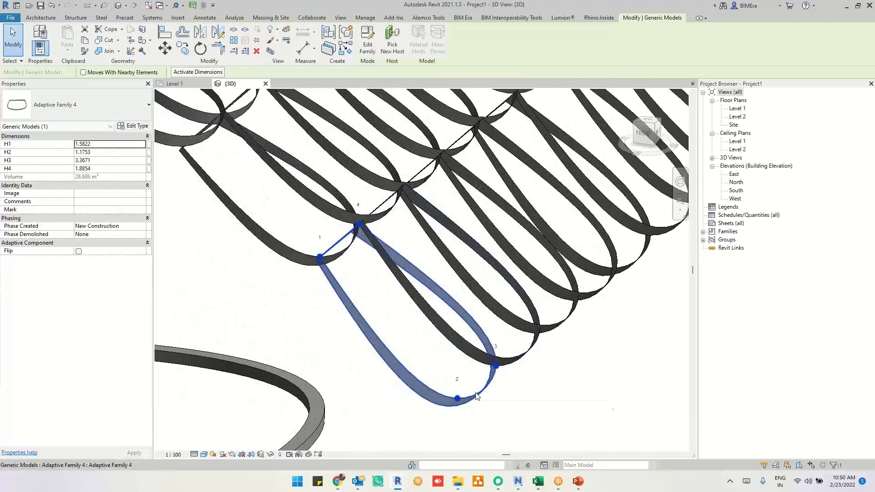
scroll(476, 396, down, 4)
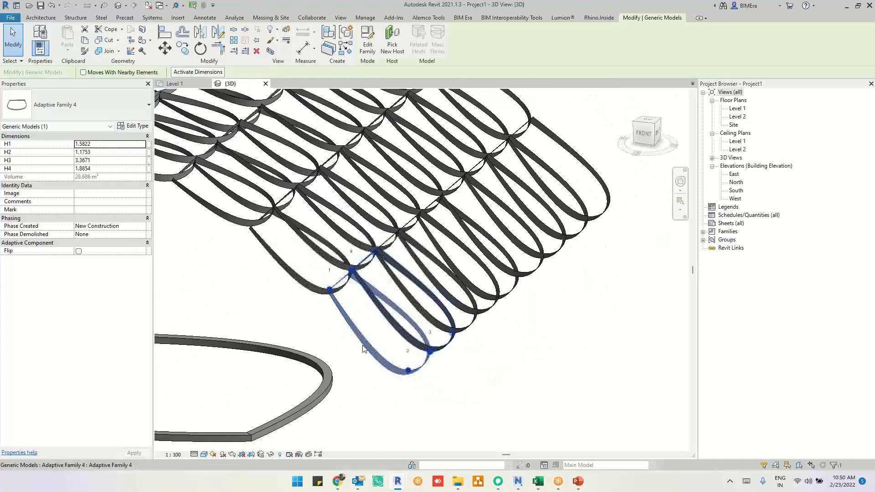
shift+middle_drag(449, 387, 524, 268)
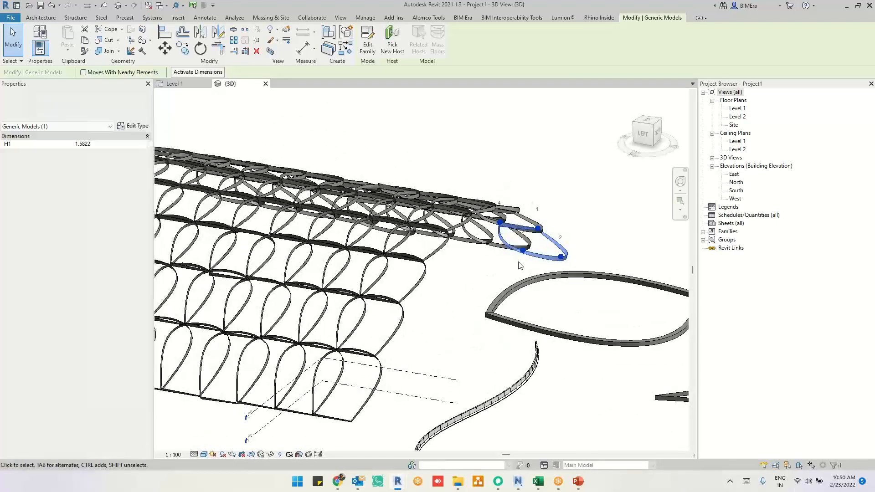
Return to Dynamo and examine the output list of the AdaptiveComponent.ByPoints node
key(alt+Tab)
scroll(612, 268, down, 4)
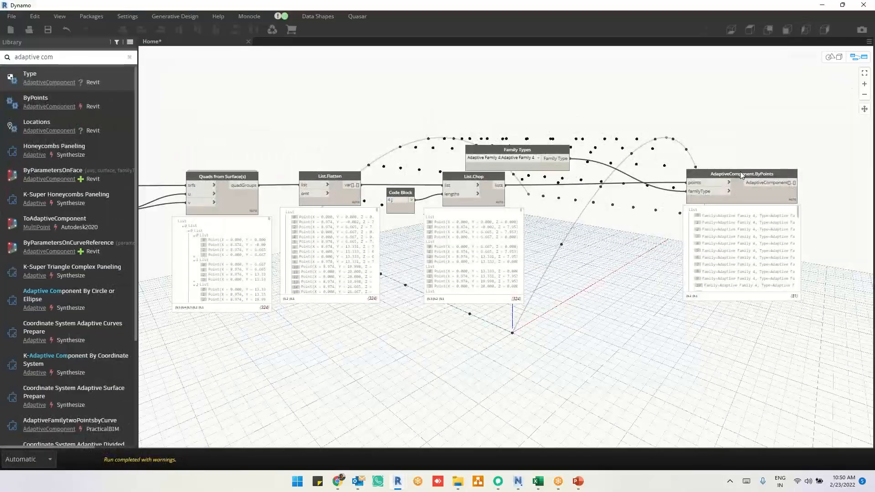
scroll(841, 166, up, 4)
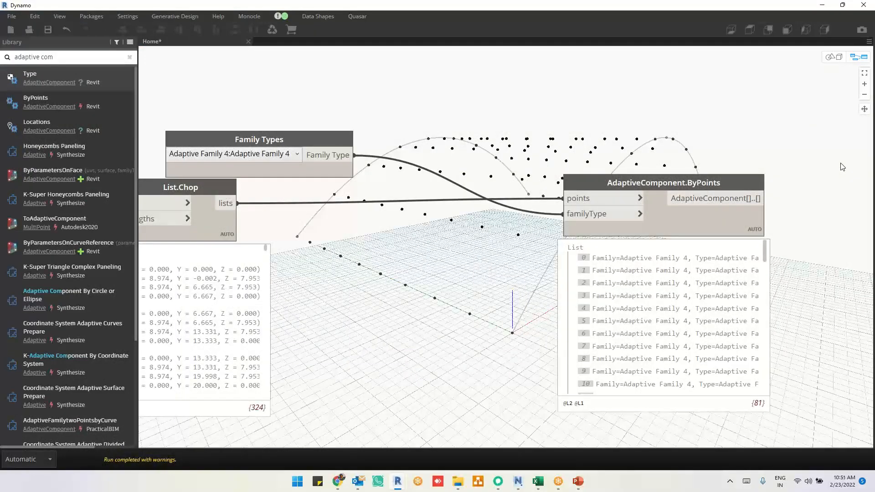
Move the two Surface.GetIsoline node sets with their Code Blocks away from the green group and delete the leftover Number Slider
scroll(835, 376, down, 5)
middle_drag(569, 210, 699, 350)
middle_drag(434, 333, 566, 442)
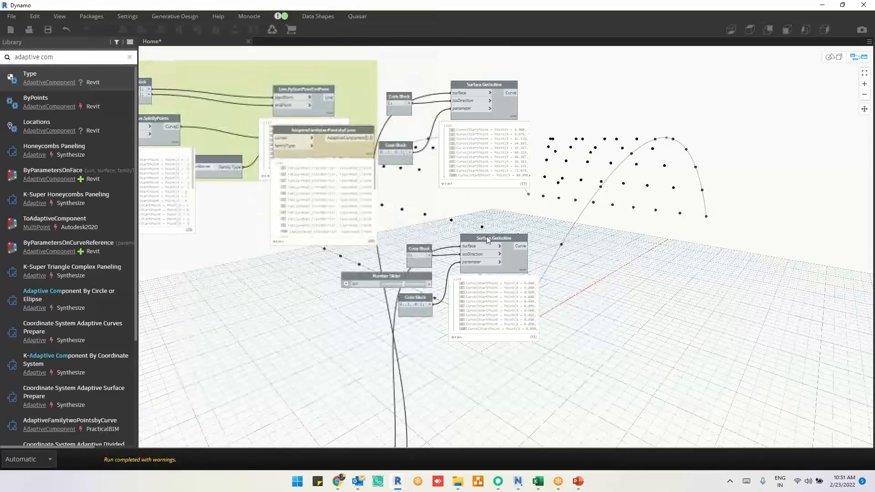
middle_drag(558, 259, 702, 306)
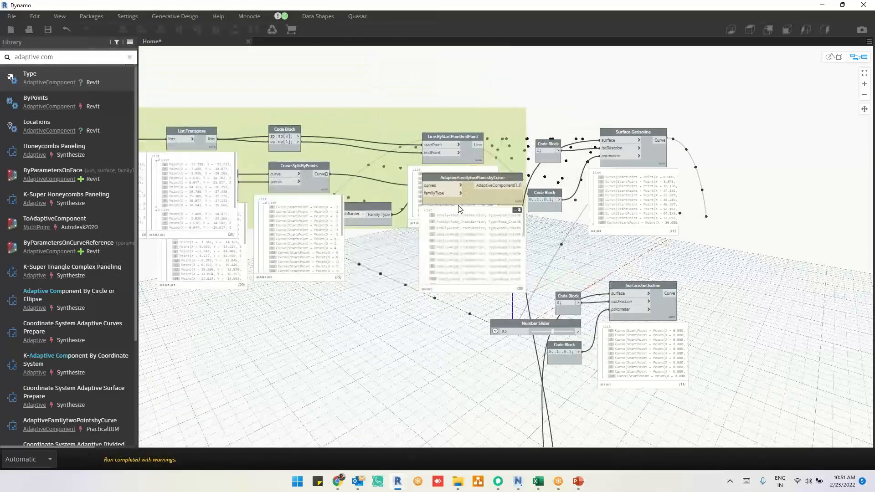
scroll(451, 226, up, 5)
scroll(308, 187, down, 5)
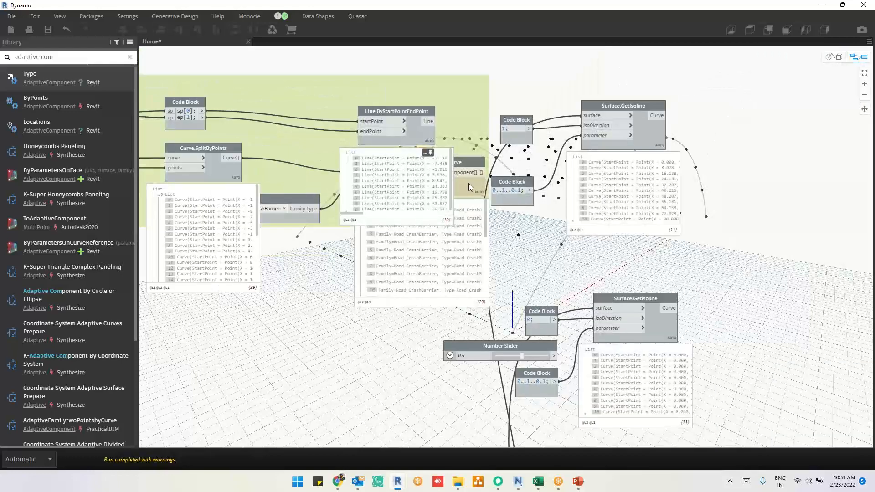
drag(635, 179, 382, 178)
scroll(380, 127, down, 1)
scroll(442, 102, down, 3)
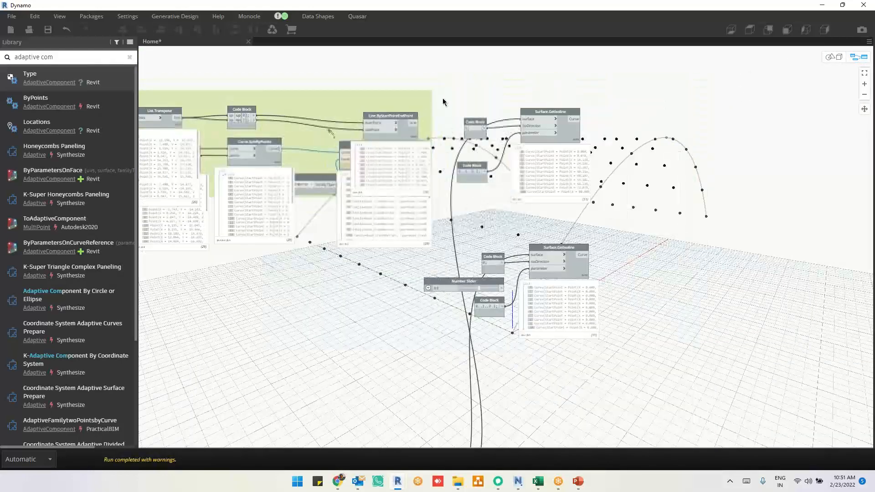
drag(435, 76, 575, 264)
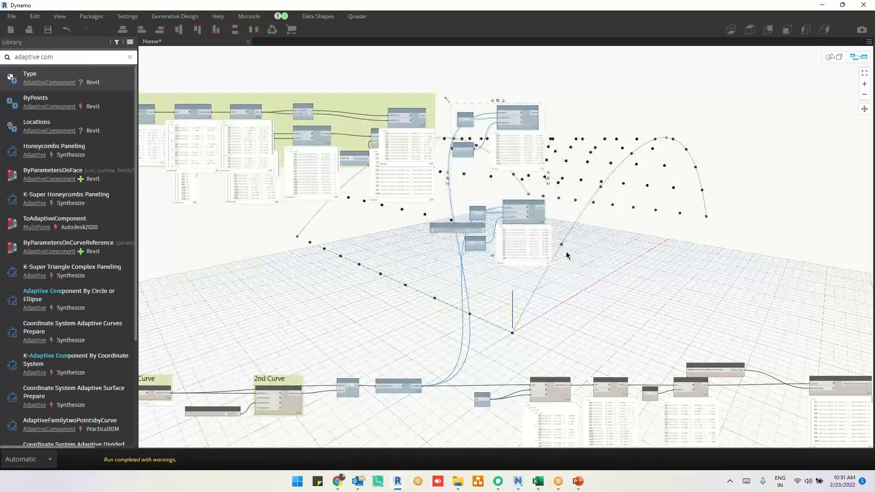
drag(525, 218, 625, 252)
click(478, 227)
key(Delete)
Group the two Surface.GetIsoline nodes together with their Code Blocks
drag(513, 114, 677, 307)
drag(636, 256, 637, 277)
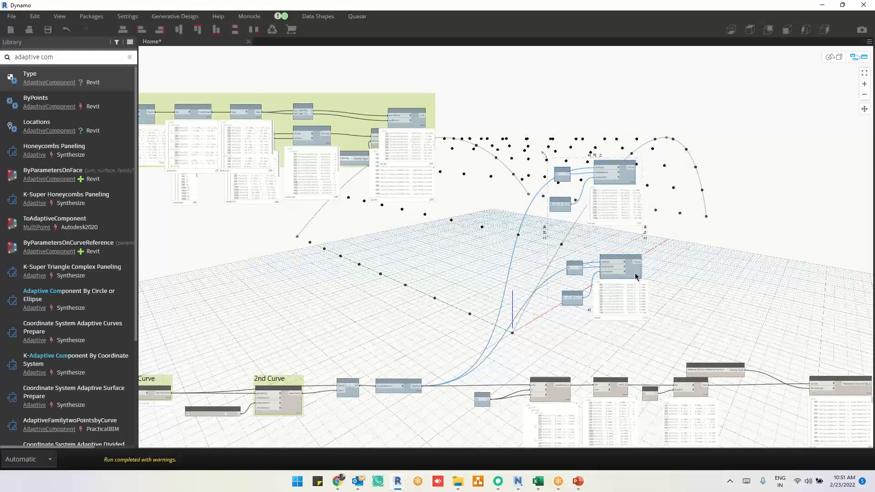
key(ctrl+g)
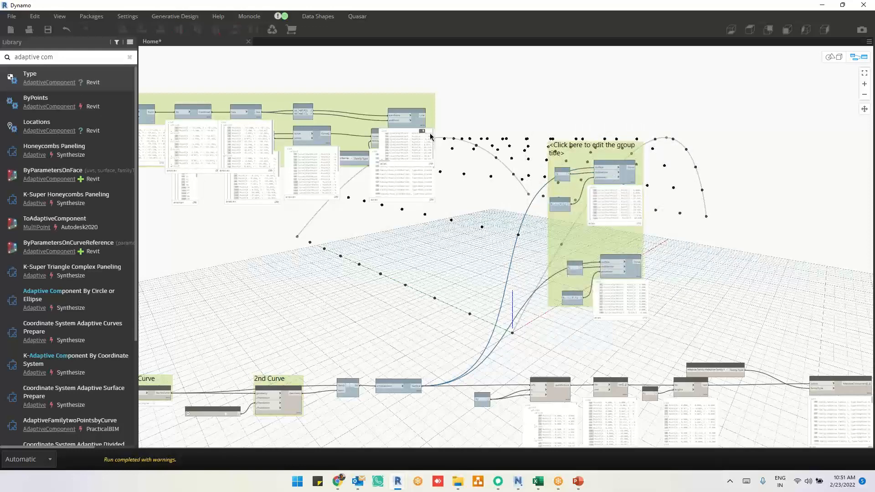
Move the AdaptiveFamilytwoPointsbyCurve node out from under the Line.ByStartPointEndPoint preview, closer to the new isoline group
scroll(336, 98, up, 3)
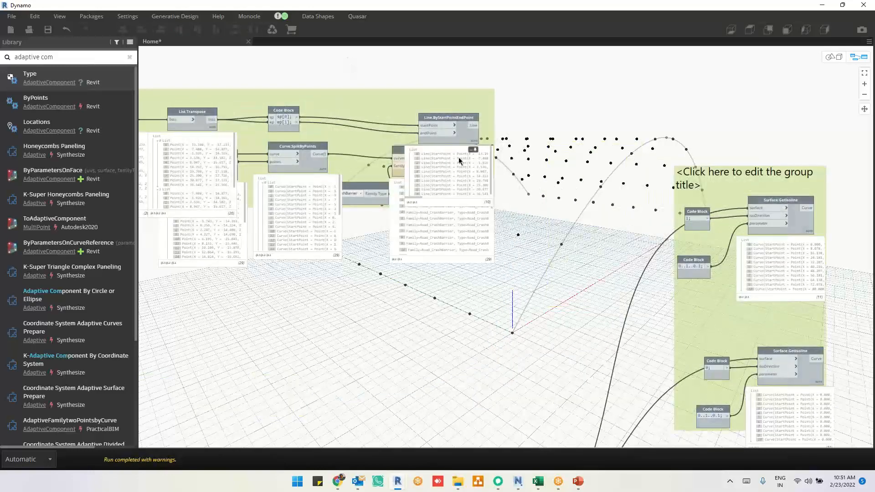
drag(442, 164, 582, 168)
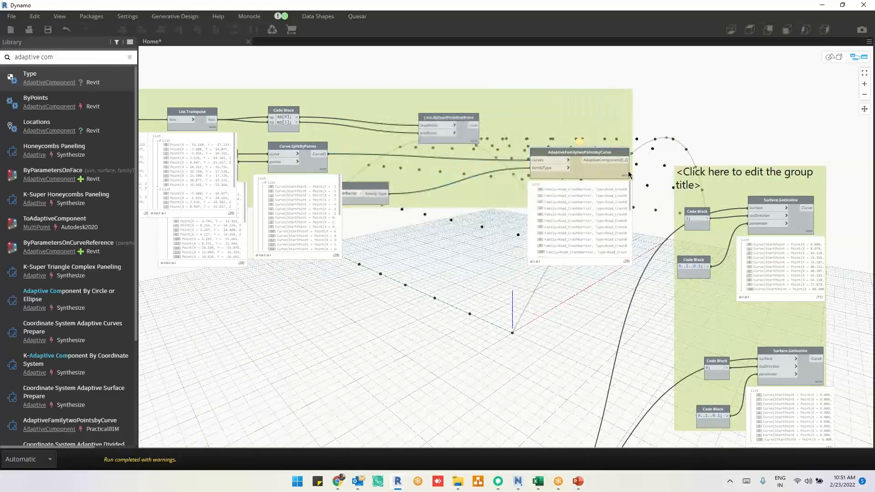
middle_drag(563, 352, 448, 269)
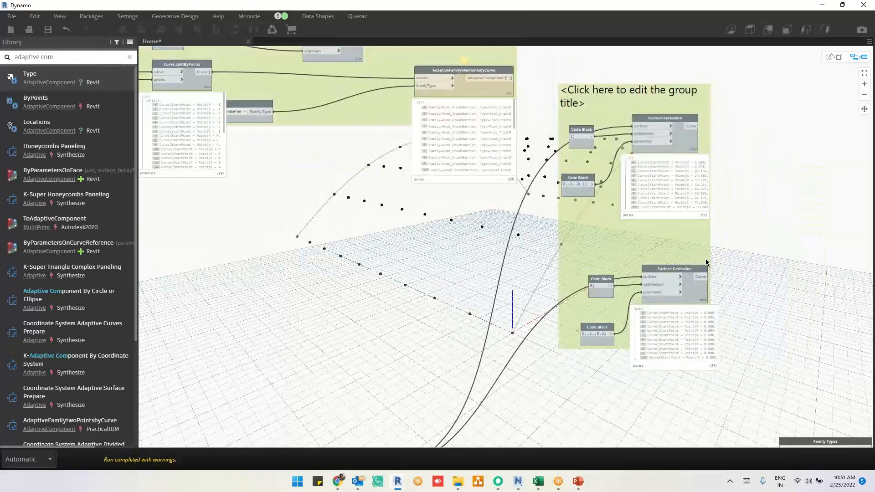
Examine the Surface.GetIsoline group and the AdaptiveComponent.ByPoints node with its list of placed adaptive families
scroll(765, 318, up, 3)
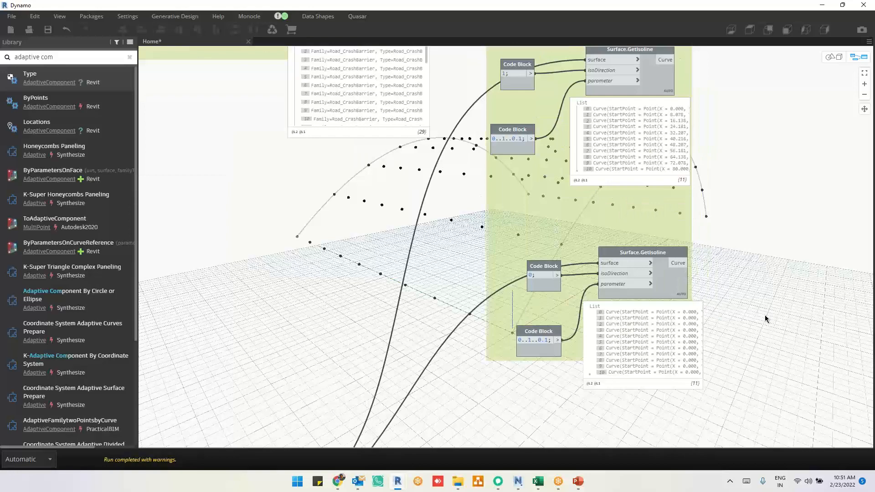
scroll(720, 271, down, 5)
middle_drag(728, 342, 619, 183)
scroll(767, 332, up, 6)
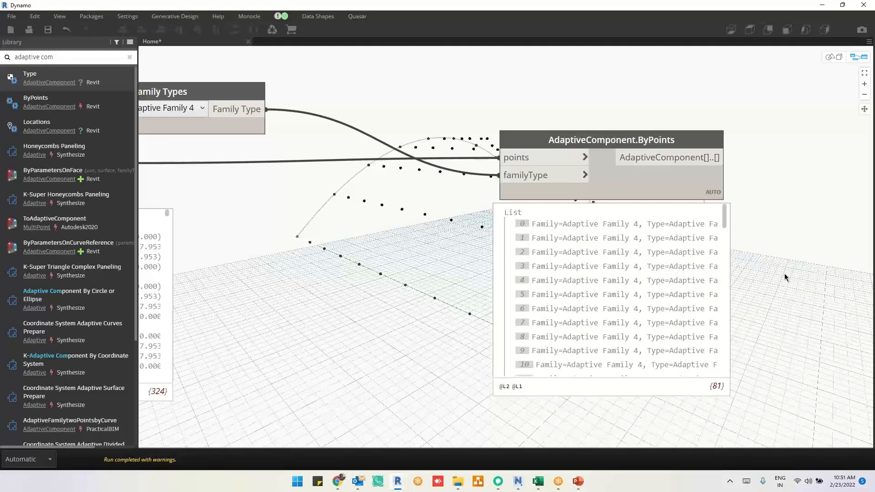
scroll(784, 294, down, 3)
scroll(499, 255, down, 2)
middle_drag(499, 252, 348, 253)
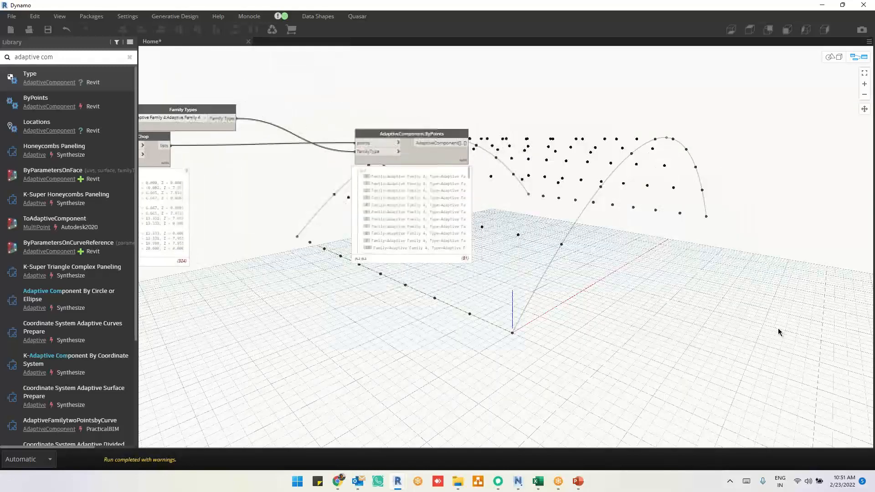
scroll(779, 329, down, 2)
middle_drag(465, 343, 711, 369)
Inspect the curves and point grid in the 3D geometry view and return to an overview of the whole node graph
key(ctrl+b)
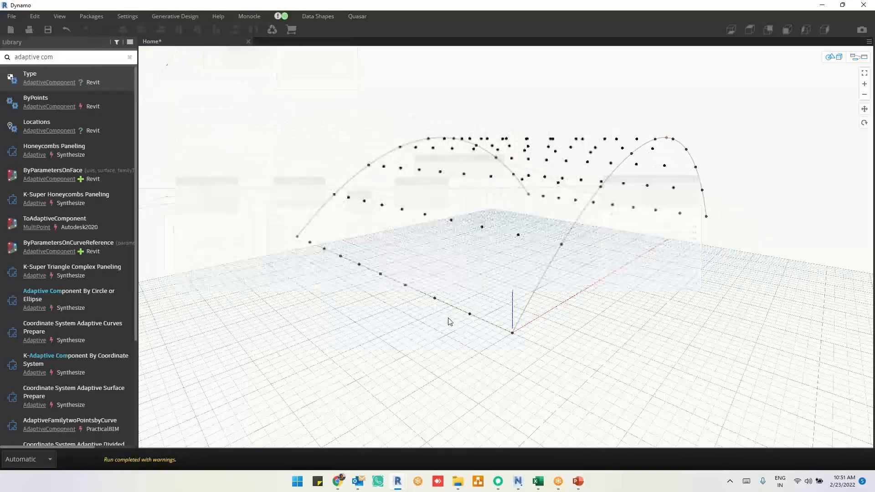
middle_drag(407, 341, 709, 358)
scroll(707, 353, down, 3)
scroll(751, 353, down, 2)
right_drag(722, 353, 718, 354)
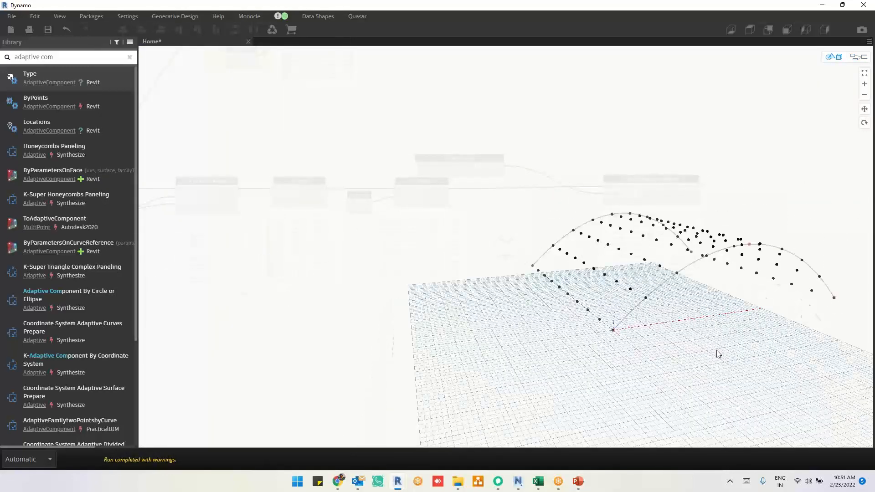
key(ctrl+b)
scroll(718, 353, down, 5)
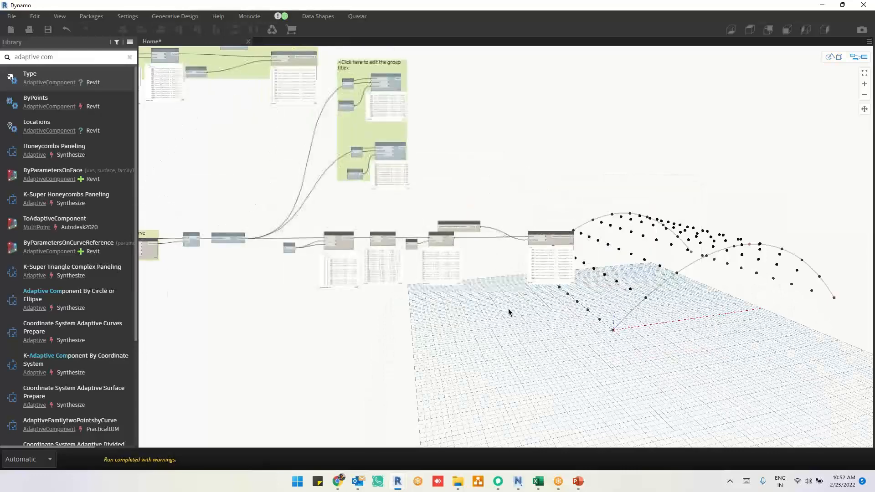
middle_drag(621, 312, 634, 311)
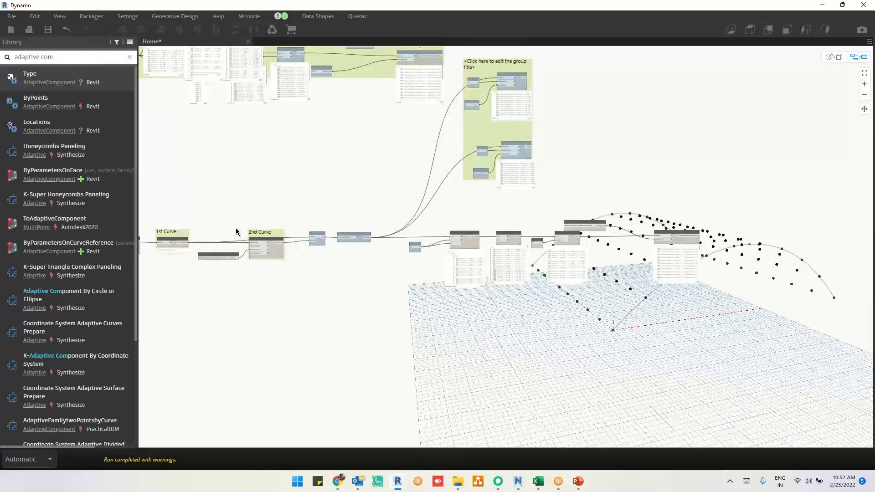
scroll(468, 201, down, 2)
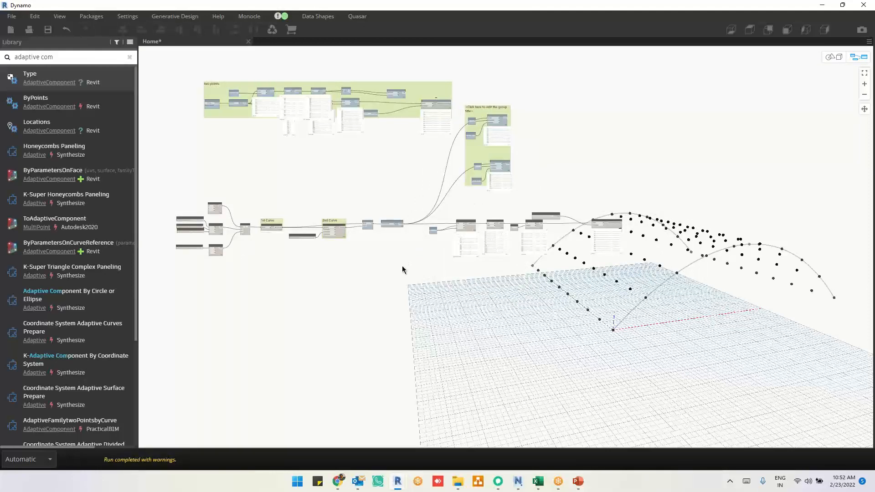
Save the workspace as Adaptive Family Placement in the COWI folder, one level above Geometry Essential Scripts
key(ctrl+s)
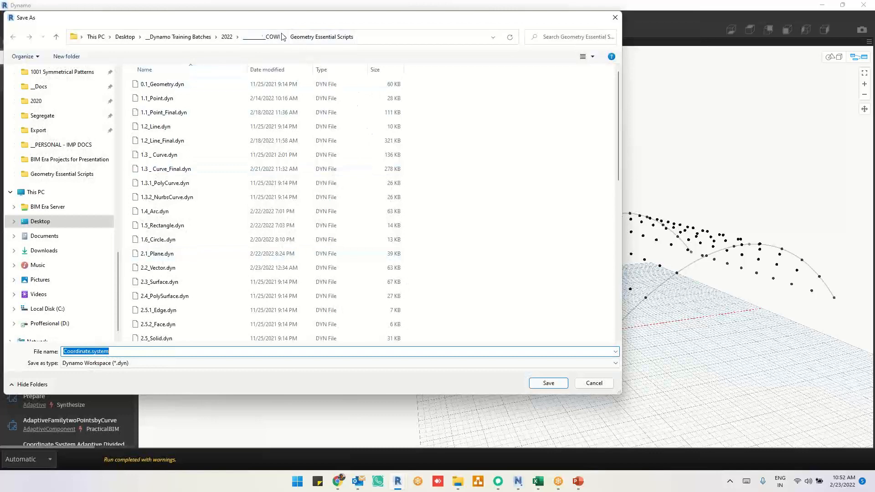
click(264, 37)
click(185, 352)
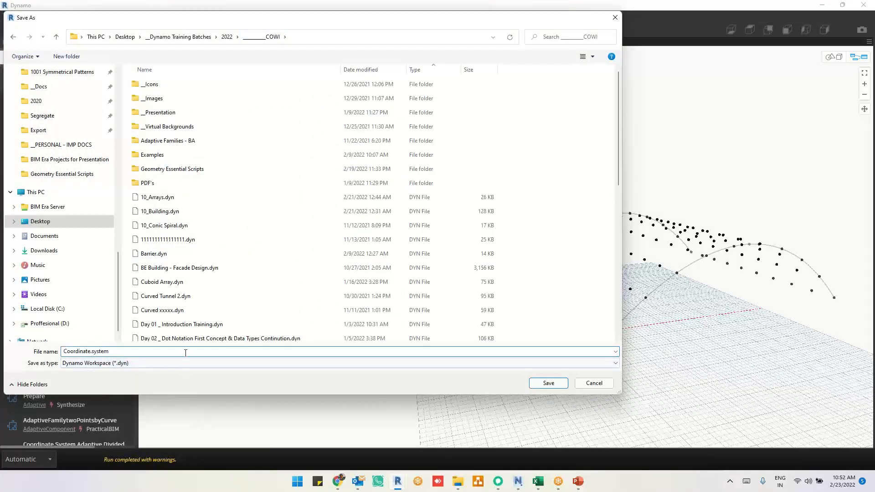
double_click(185, 353)
click(185, 353)
double_click(185, 353)
text(Fam)
text(Adaptive)
key(Return)
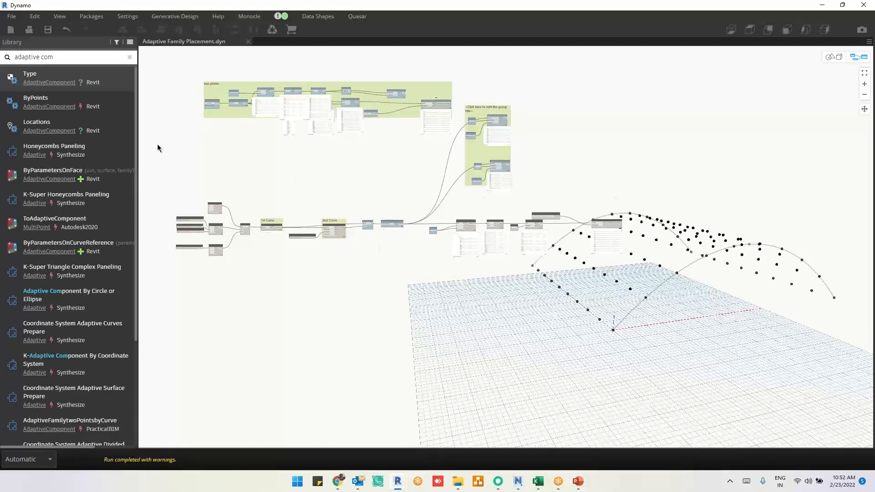
Move the Family Types node closer to the List.Chop node so that it sits directly above it
scroll(525, 230, up, 5)
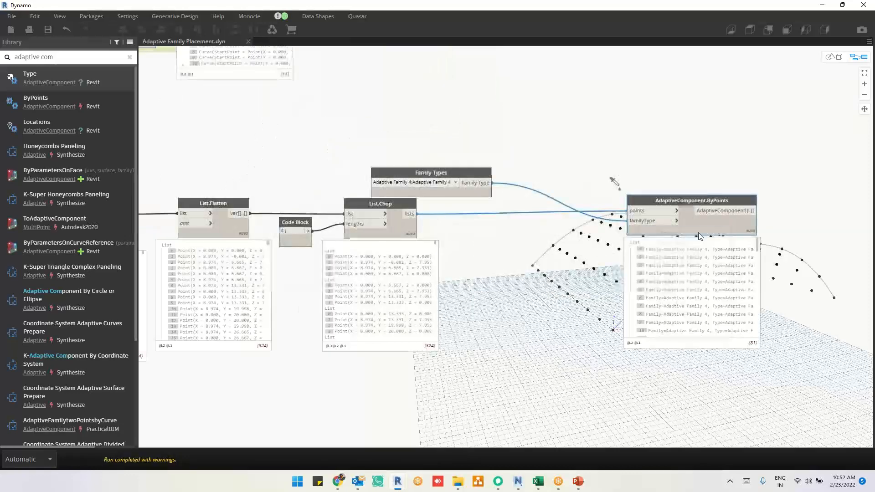
right_click(641, 228)
click(665, 283)
drag(477, 196, 417, 197)
Examine the 1st Curve, 2nd Curve and List Create nodes that feed Surface.ByLoft, highlighting the first curve in the preview
middle_drag(335, 259, 861, 254)
scroll(861, 254, down, 5)
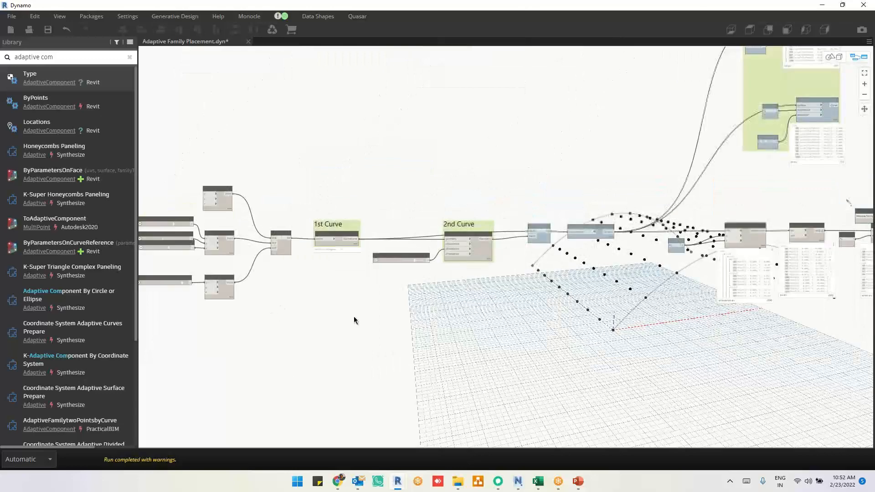
middle_drag(288, 310, 476, 309)
scroll(543, 273, up, 5)
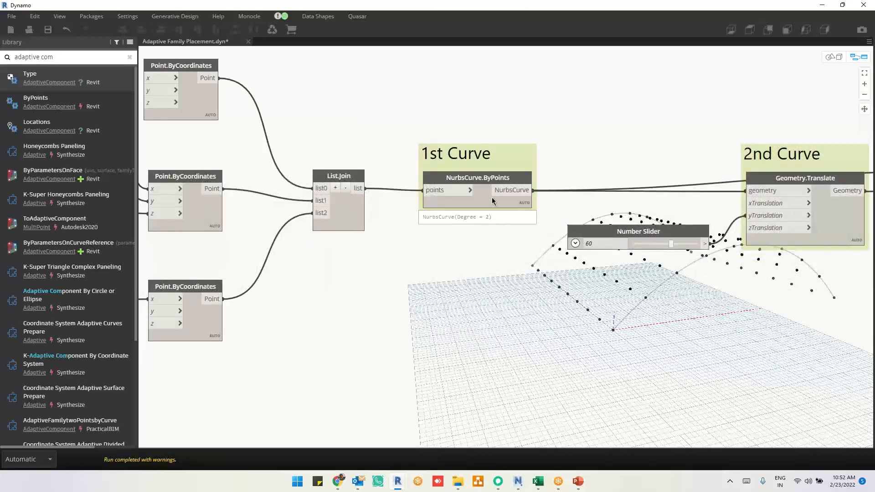
click(481, 204)
middle_drag(502, 295, 98, 296)
middle_drag(643, 314, 536, 313)
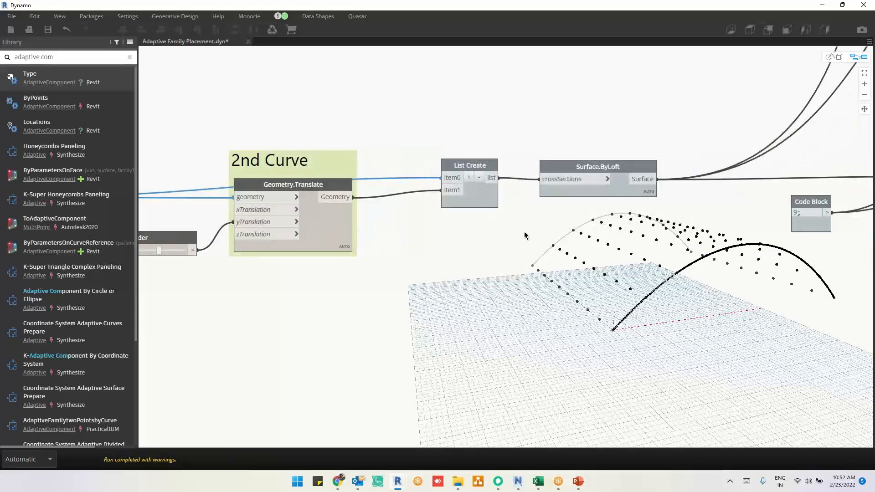
click(477, 197)
right_click(476, 198)
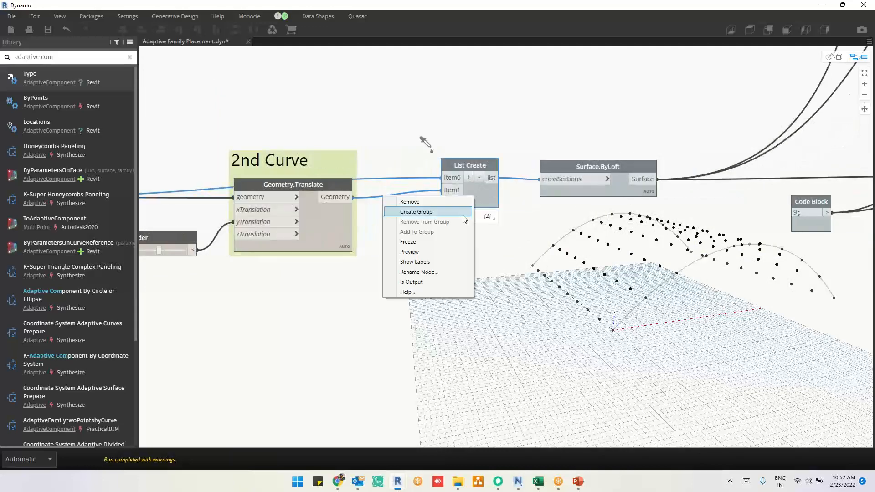
click(556, 316)
middle_drag(563, 351, 695, 352)
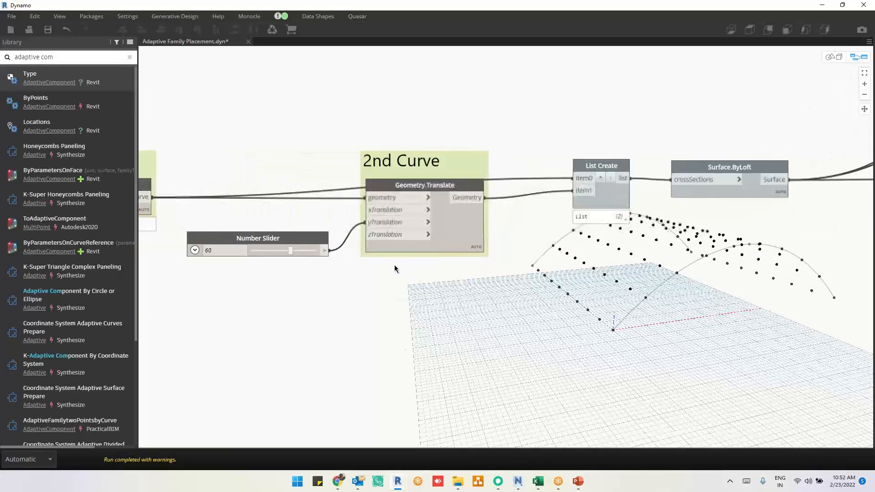
middle_drag(300, 270, 365, 272)
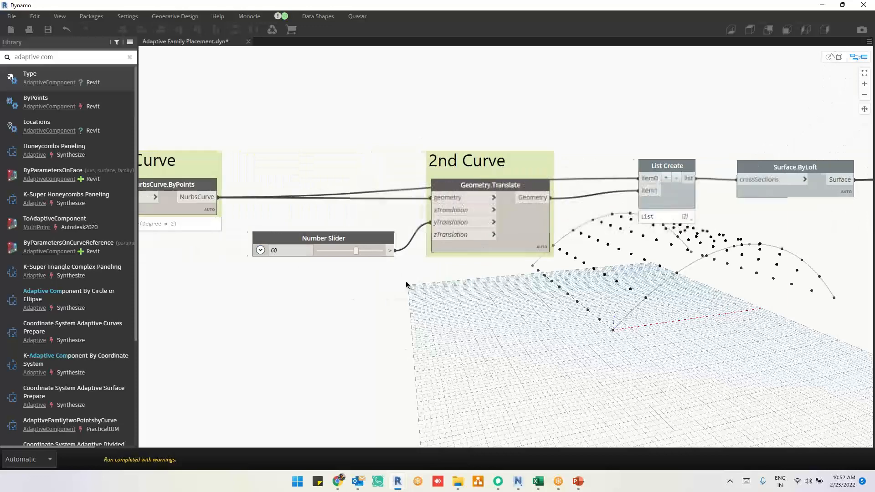
click(194, 208)
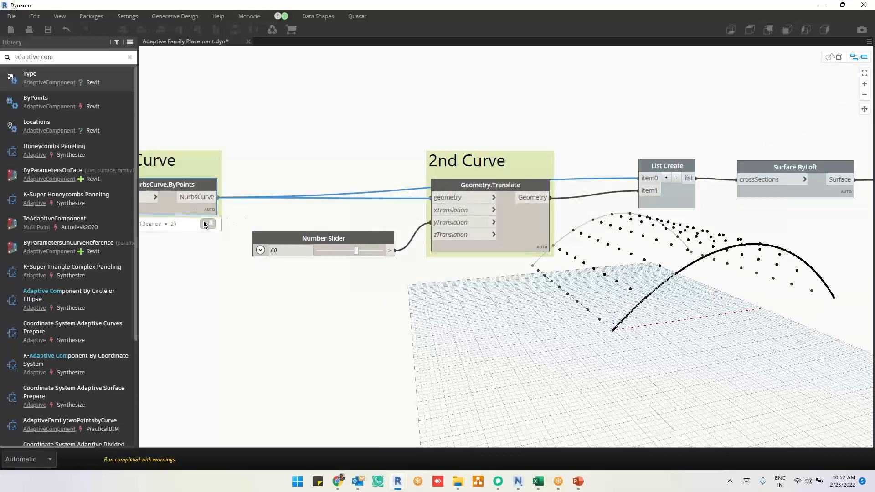
Duplicate the sliders, Point.ByCoordinates, List.Join and 1st Curve nodes and place the copy below the original chain
scroll(226, 236, down, 5)
scroll(226, 235, down, 3)
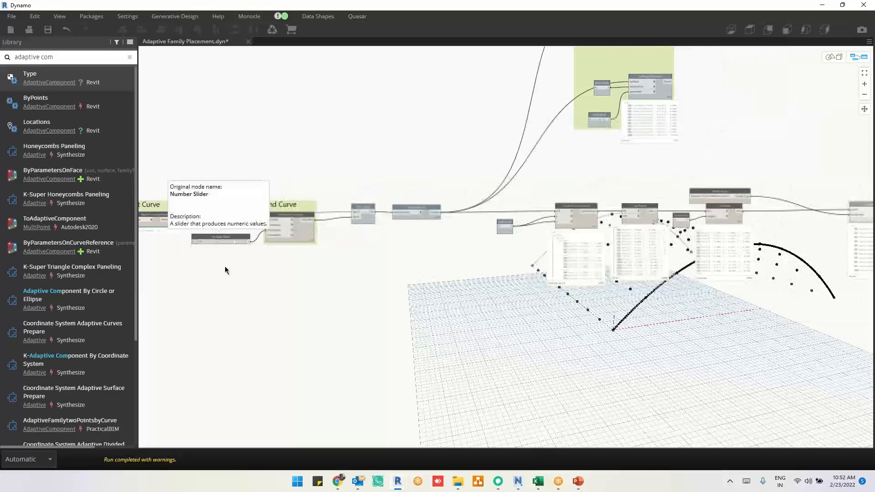
middle_drag(224, 269, 523, 272)
drag(434, 139, 214, 284)
middle_drag(384, 321, 393, 274)
key(ctrl+v)
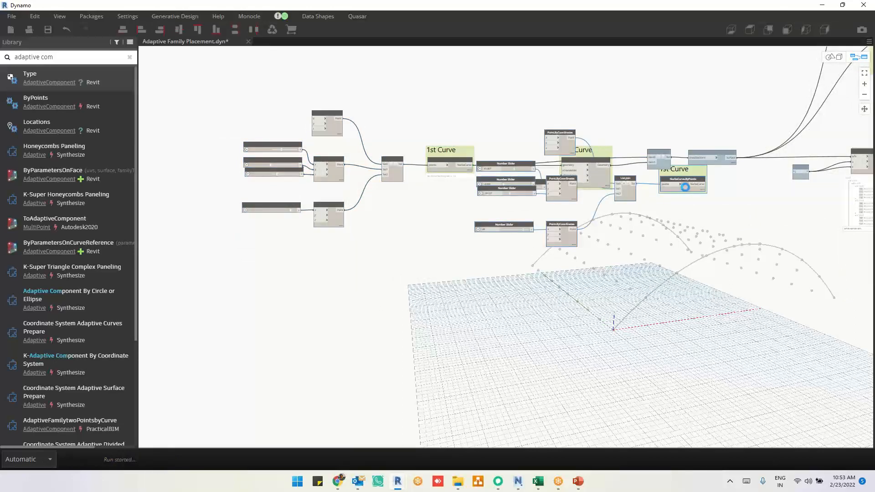
mouse_move(685, 187)
mouse_down()
mouse_move(468, 344)
mouse_move(457, 318)
mouse_up()
Hide the geometry preview of all original nodes, leaving out the copied 1st Curve chain
scroll(456, 318, down, 5)
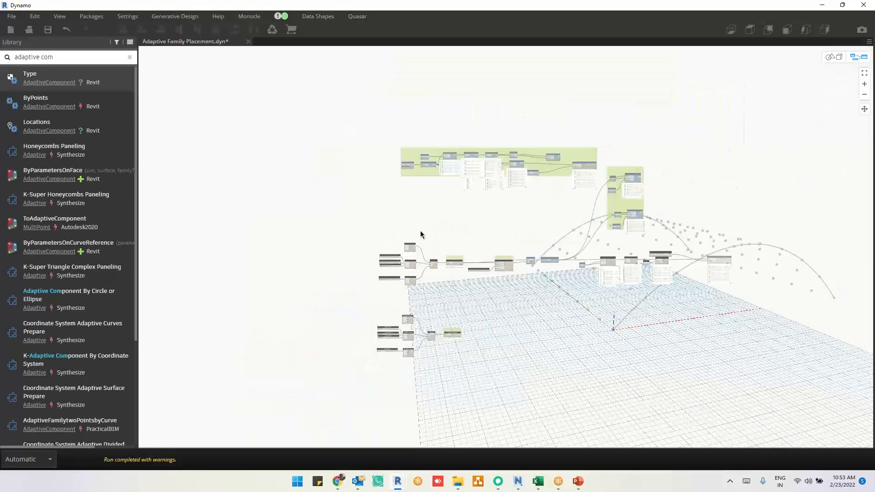
drag(318, 127, 796, 304)
right_click(796, 304)
click(725, 195)
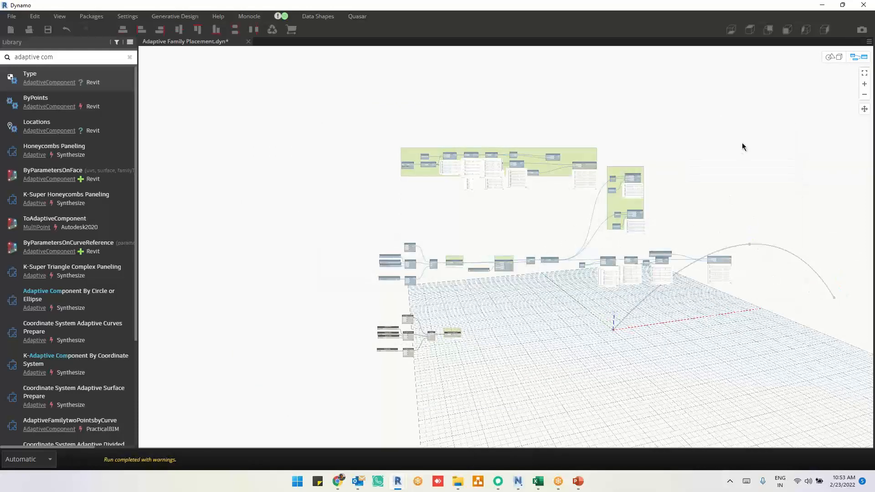
Freeze the Select Model Element node in the two points group
scroll(410, 193, up, 10)
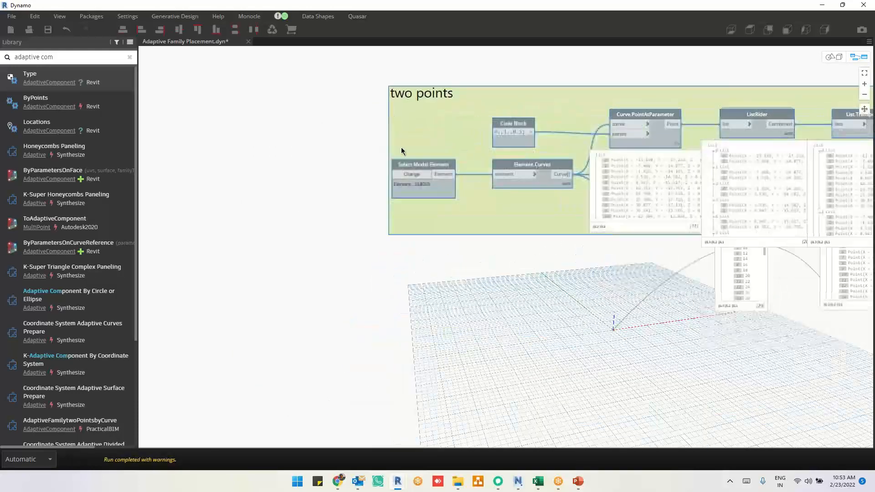
right_click(433, 210)
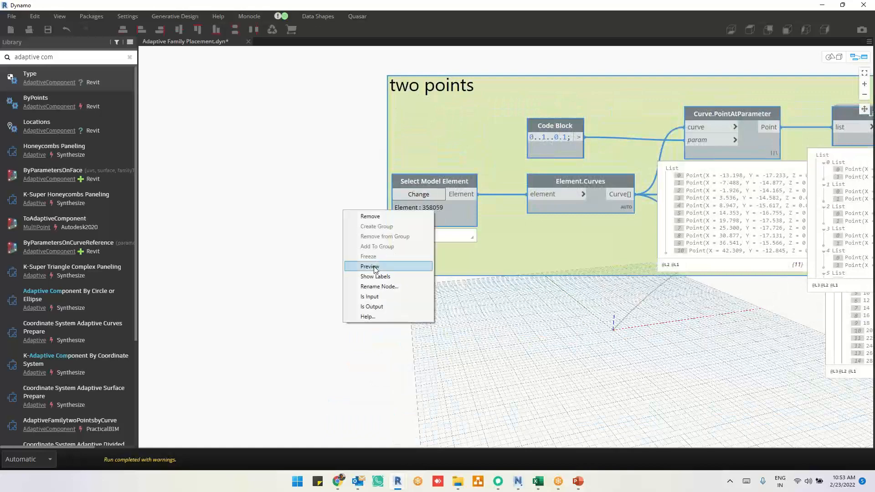
click(329, 251)
right_click(444, 219)
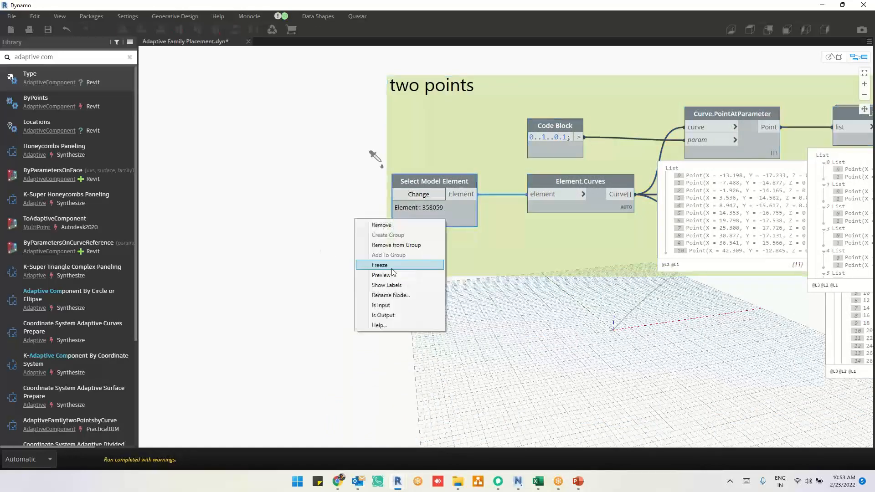
click(383, 266)
Freeze the original chain's Point.ByCoordinates node that is driven by three number sliders
scroll(301, 155, down, 8)
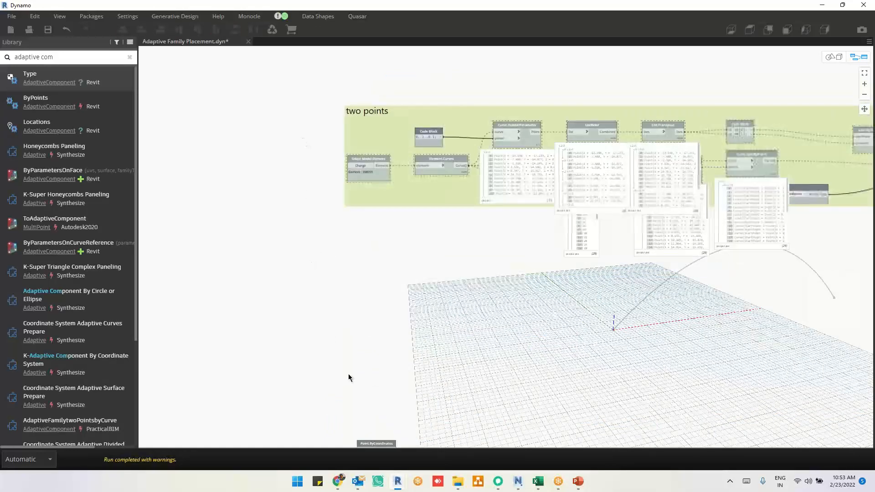
middle_drag(337, 365, 330, 263)
scroll(333, 386, up, 3)
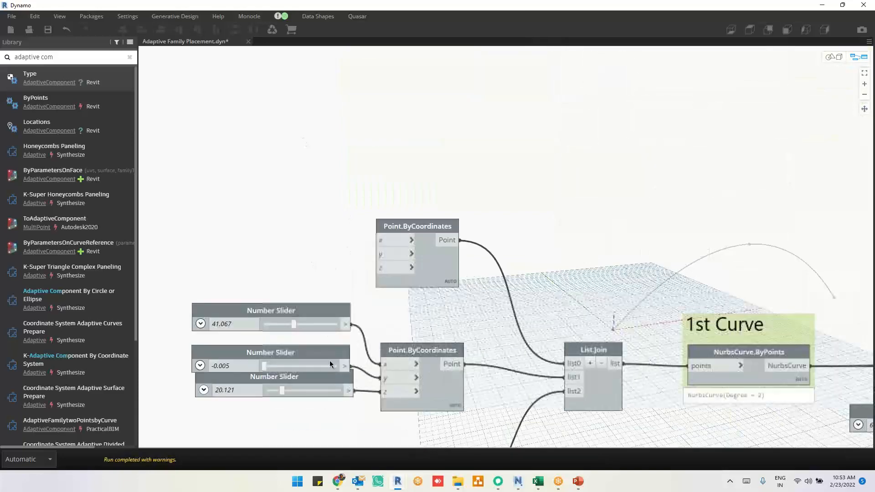
right_click(451, 391)
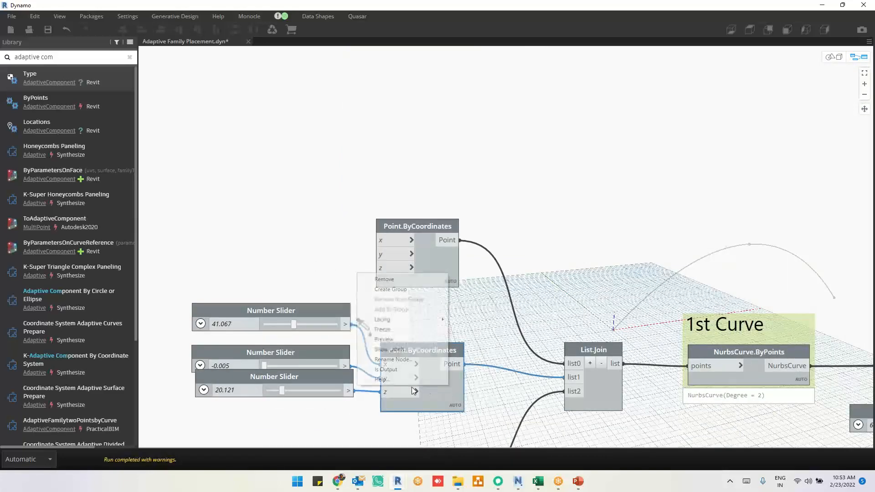
click(395, 330)
Add a Geometry.Translate node beside the copied 1st Curve and connect the NurbsCurve output to its geometry input
scroll(435, 135, down, 6)
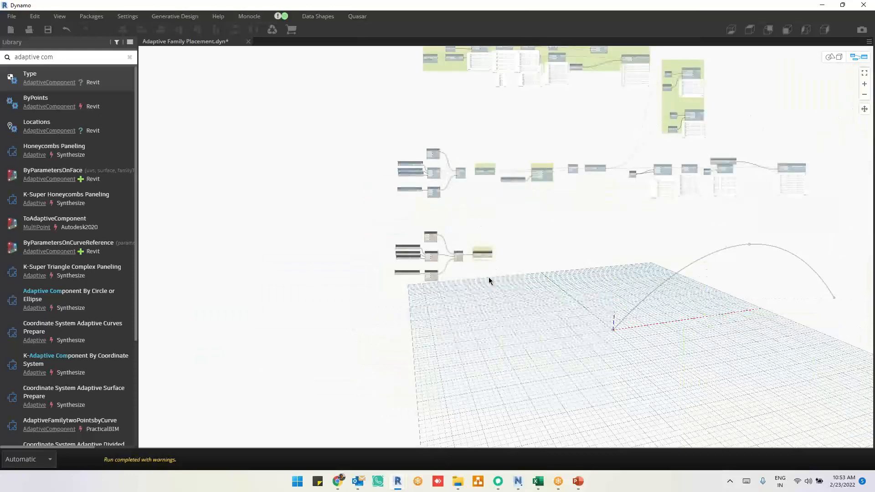
scroll(480, 256, up, 3)
scroll(501, 196, up, 4)
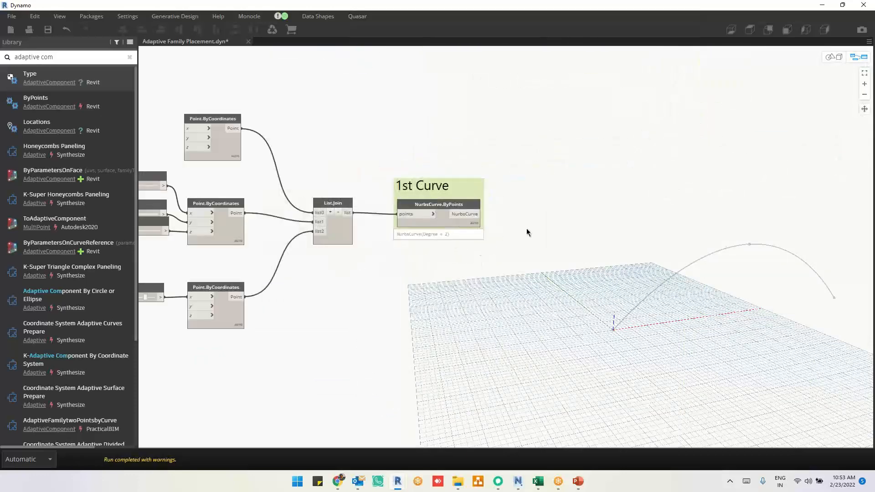
right_click(570, 164)
text(ge)
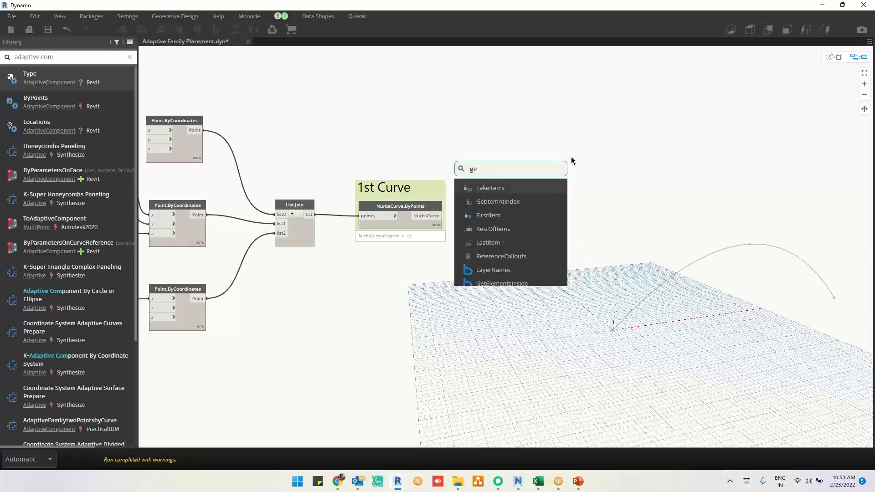
text(ometry.trans)
click(514, 189)
drag(515, 192, 589, 190)
drag(442, 216, 581, 210)
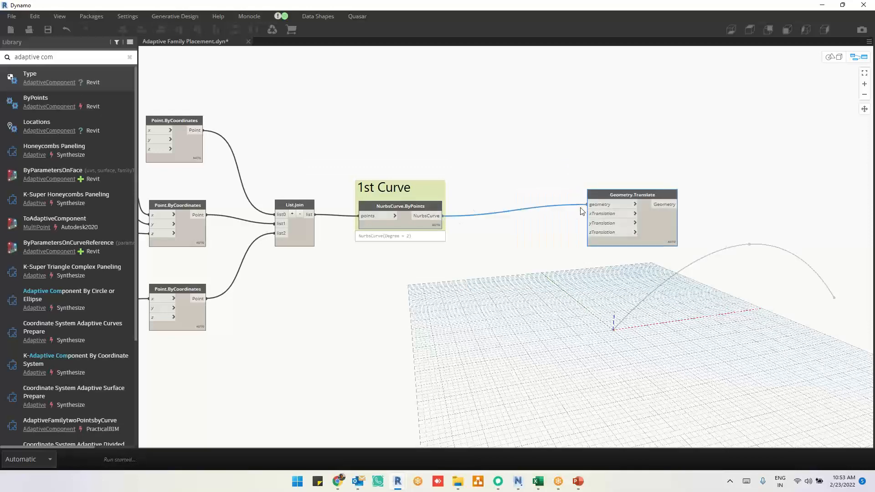
drag(659, 232, 572, 234)
Add a Number Slider below the 1st Curve group and connect it to the xTranslation input of Geometry.Translate
scroll(625, 251, up, 3)
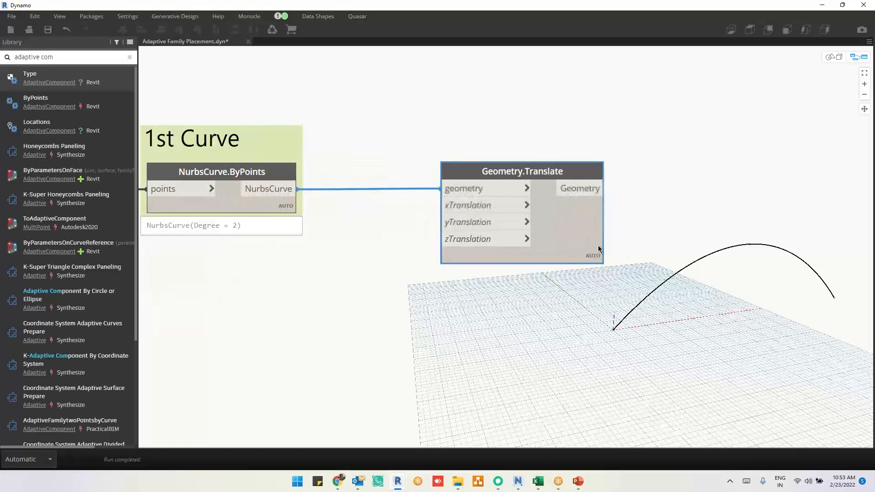
middle_drag(729, 237, 827, 217)
right_click(473, 259)
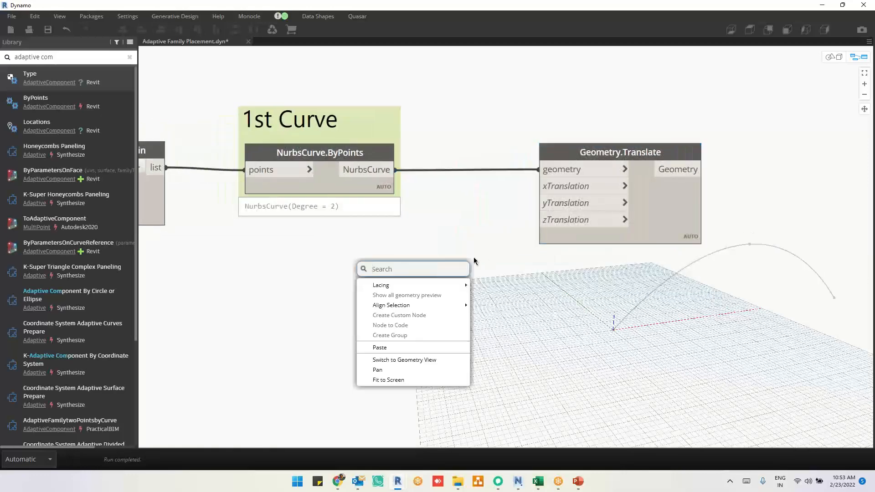
right_click(376, 258)
text(sl)
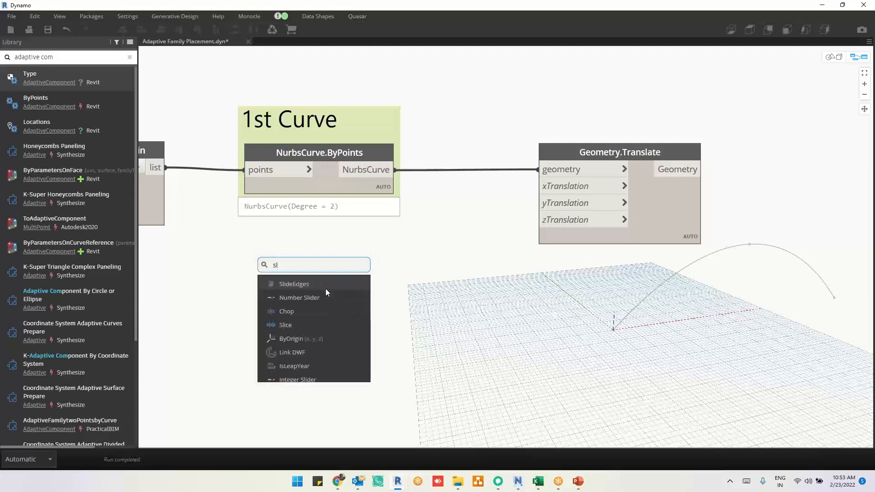
text(ider)
click(324, 285)
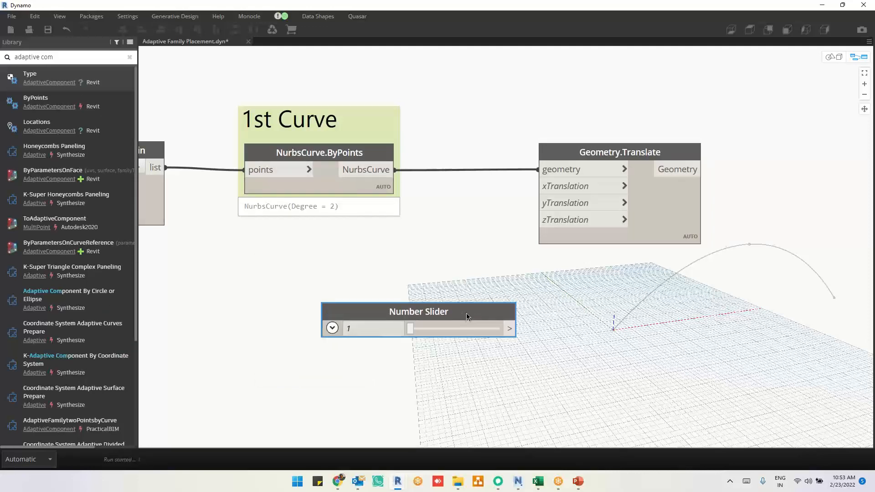
drag(466, 315, 374, 254)
click(421, 268)
click(540, 186)
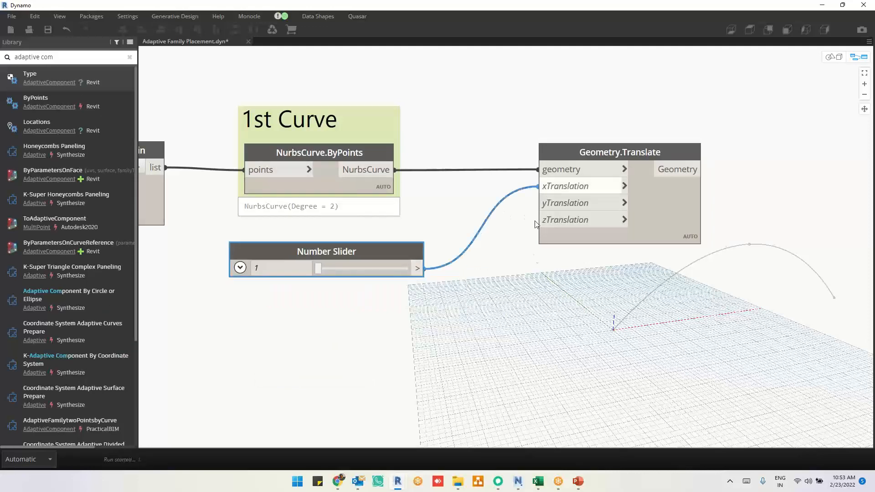
Set the Number Slider to about 10.3 and orbit the 3D preview to inspect the shifted curve
click(318, 268)
drag(321, 269, 327, 270)
key(ctrl+b)
mouse_move(377, 364)
right_down()
mouse_move(415, 358)
mouse_move(389, 352)
right_up()
key(ctrl+b)
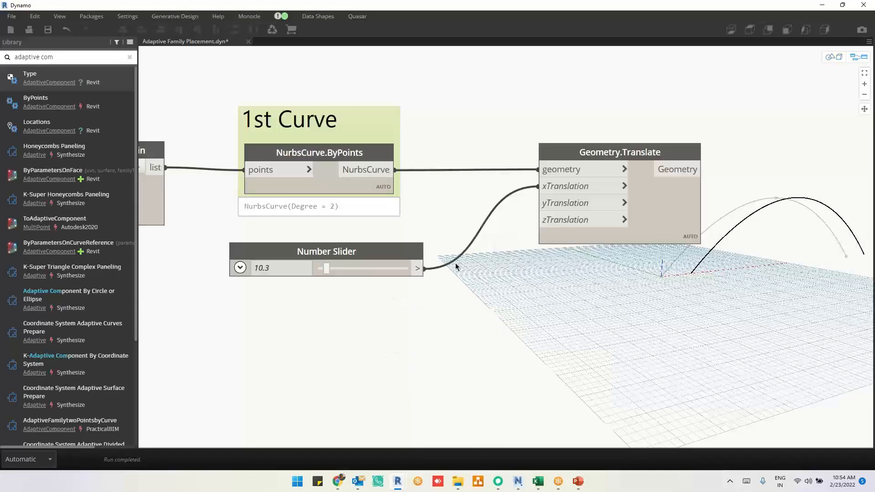
Disconnect the Number Slider from xTranslation and delete it
drag(542, 186, 444, 308)
drag(364, 254, 359, 362)
key(Delete)
Create a code block below the 1st Curve group with the range 1..20..1.25 and expand its list preview
double_click(294, 273)
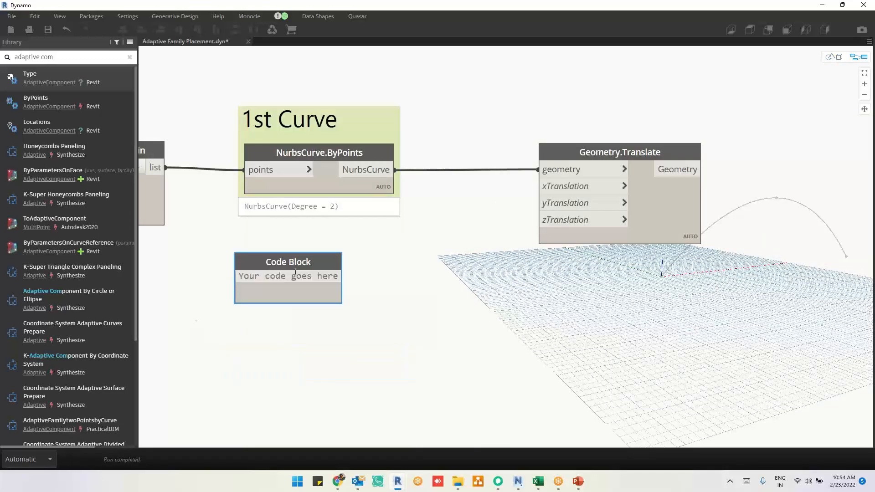
text(0)
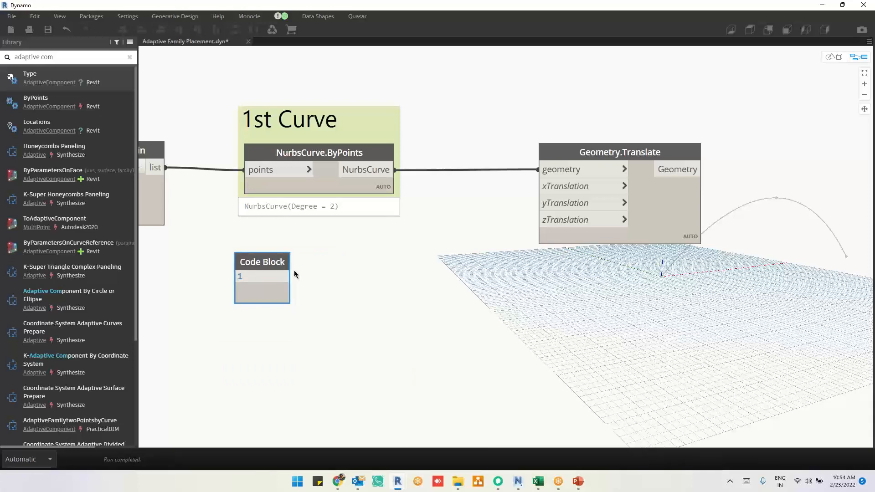
text(..20..1.25)
key(Escape)
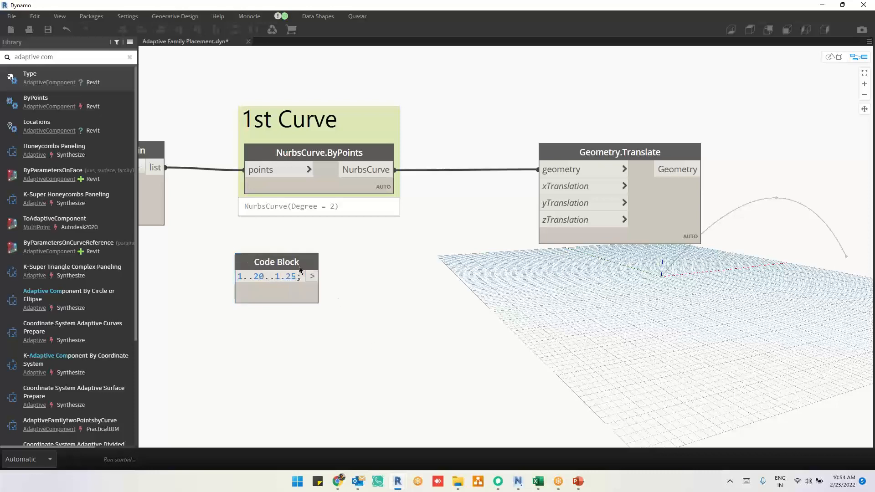
mouse_move(305, 299)
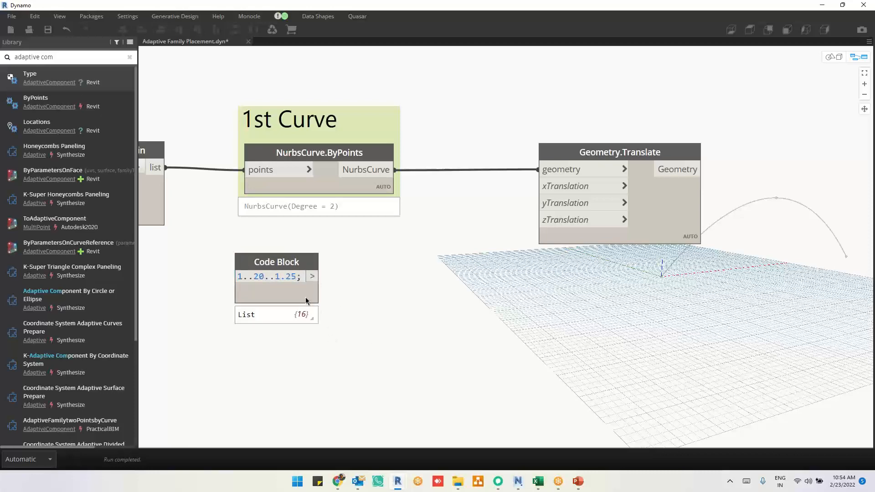
click(307, 316)
click(345, 294)
scroll(345, 291, down, 2)
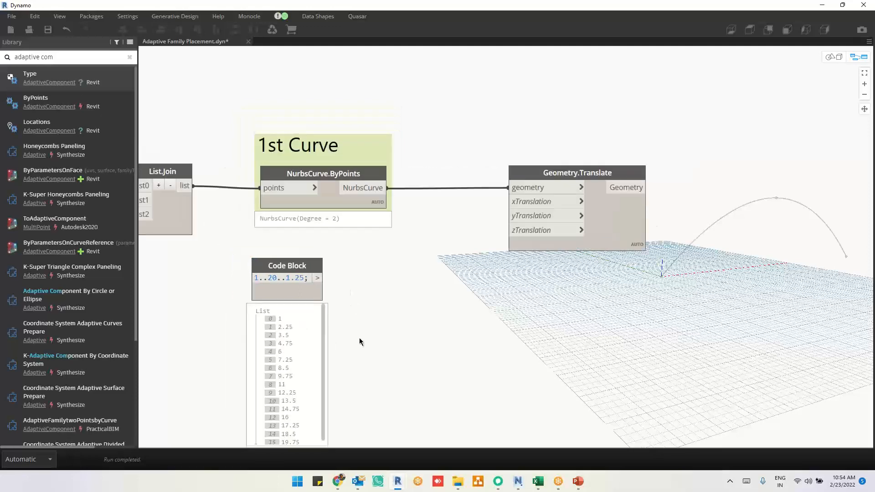
Connect the code block to the xTranslation input of Geometry.Translate and change its range to 2..20..2.5
drag(321, 242, 524, 169)
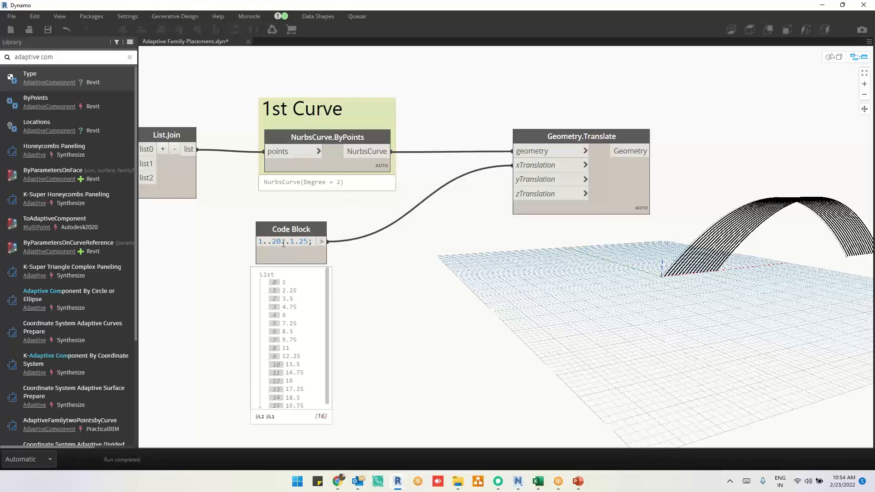
text(2)
drag(308, 241, 293, 240)
text(2.5)
click(451, 311)
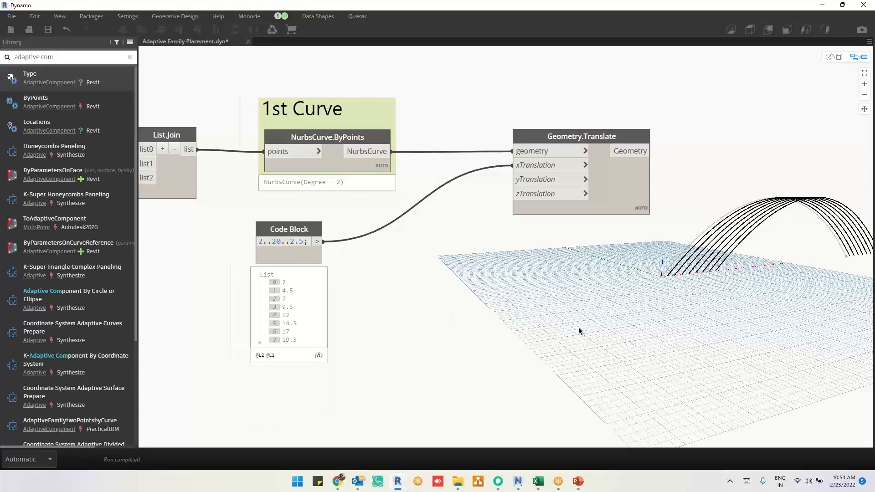
Examine the series of translated curves beside the original curve in the 3D geometry preview
middle_drag(655, 330, 570, 328)
key(ctrl+b)
middle_drag(725, 318, 618, 316)
right_drag(445, 282, 451, 288)
key(ctrl+b)
scroll(518, 342, up, 2)
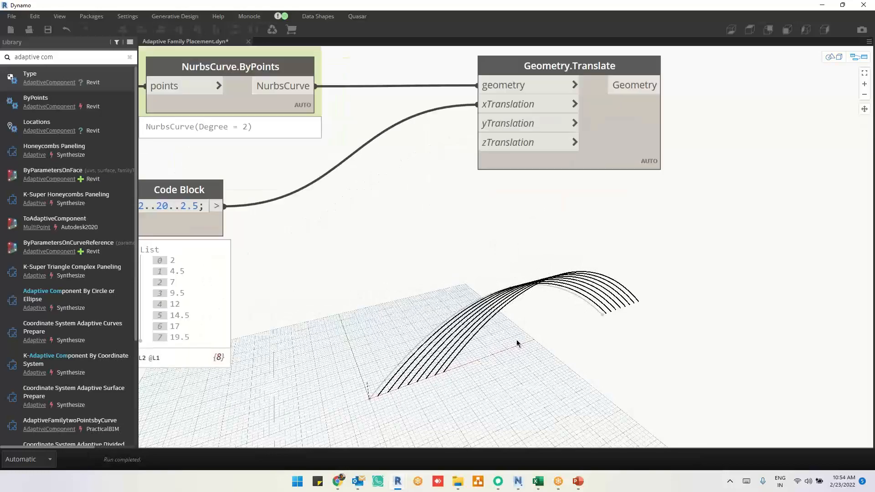
key(ctrl+b)
scroll(518, 320, up, 5)
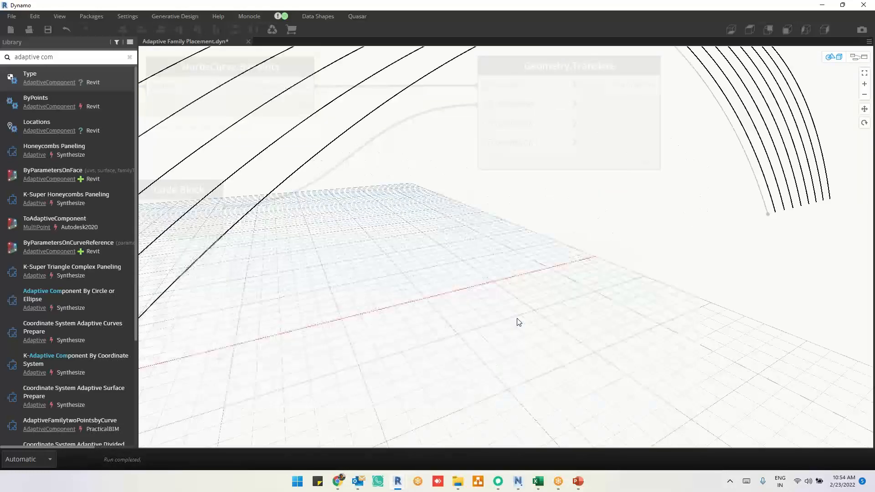
scroll(518, 322, down, 2)
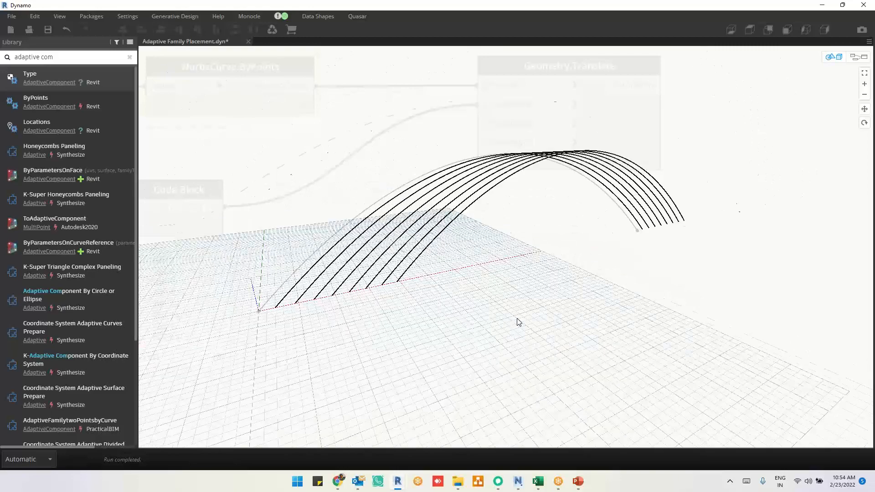
key(ctrl+b)
scroll(532, 324, up, 5)
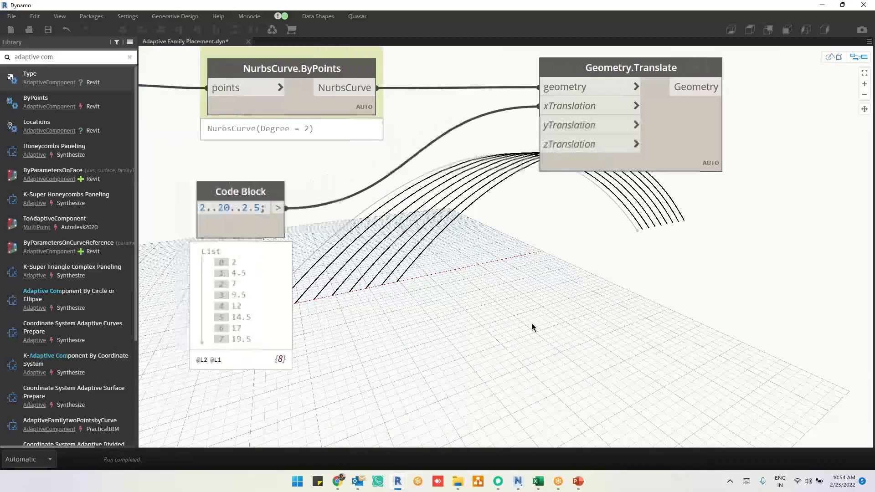
scroll(586, 341, down, 3)
Clear the nodes away from the 3D preview and select Geometry.Translate to highlight its translated curves
middle_drag(580, 336, 311, 357)
drag(297, 301, 362, 285)
middle_drag(532, 311, 281, 316)
middle_drag(460, 309, 355, 311)
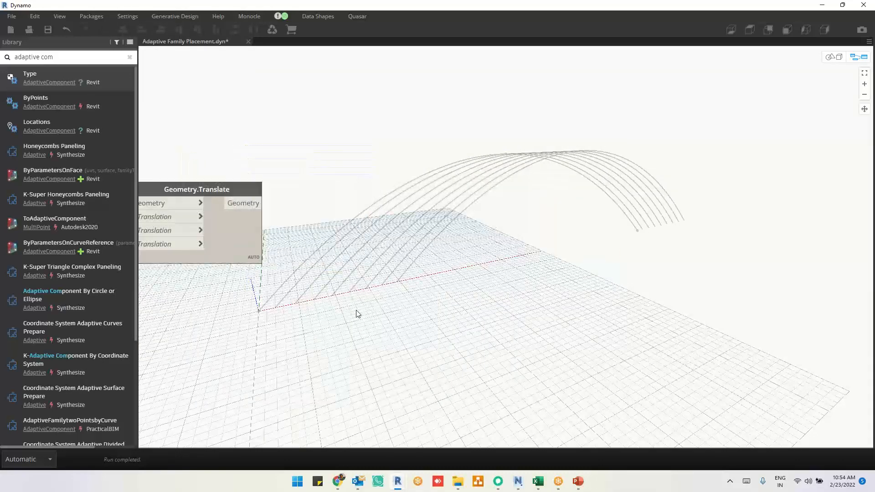
key(ctrl+b)
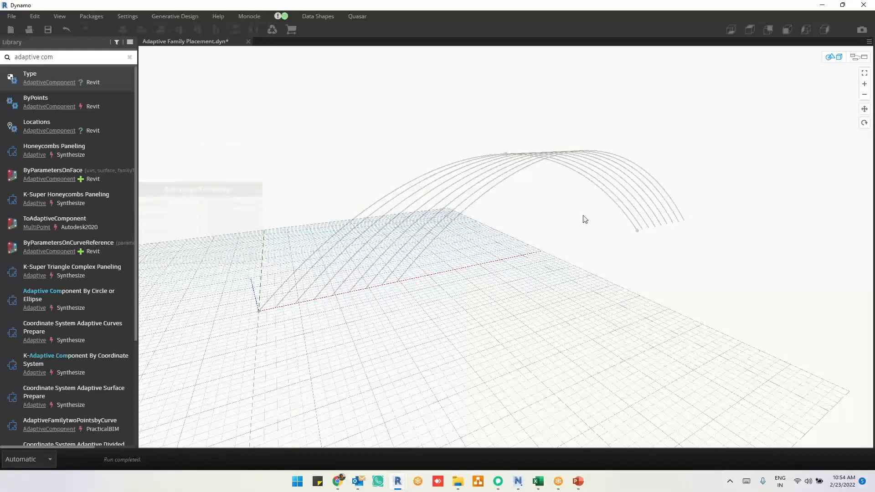
key(ctrl+b)
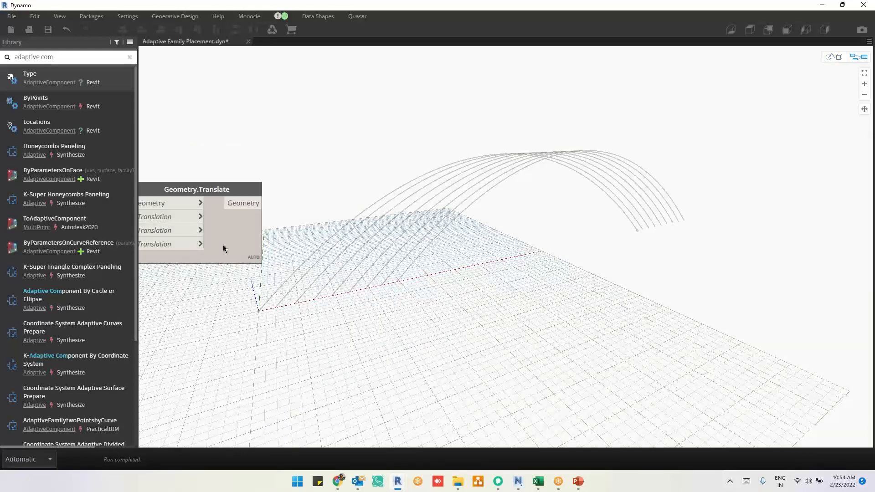
click(223, 248)
mouse_move(315, 268)
middle_down()
mouse_move(358, 260)
mouse_move(313, 261)
middle_up()
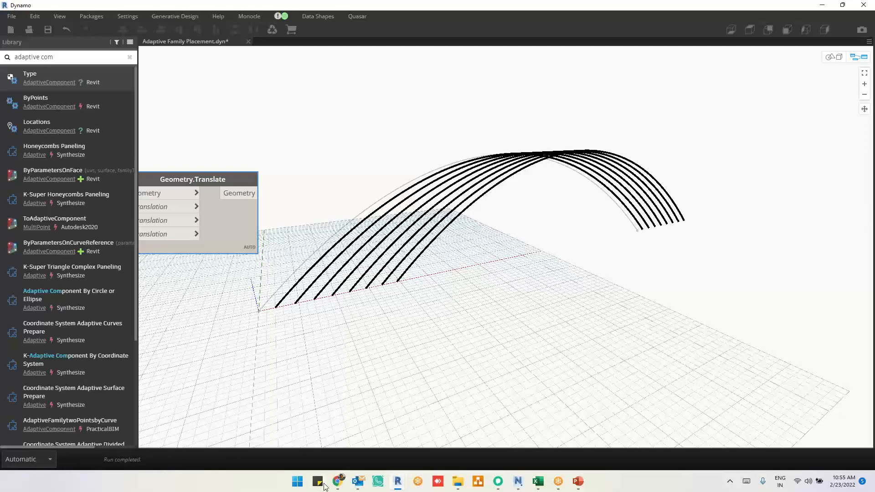
Switch to Chrome and open a new tab ready for a web search
click(337, 481)
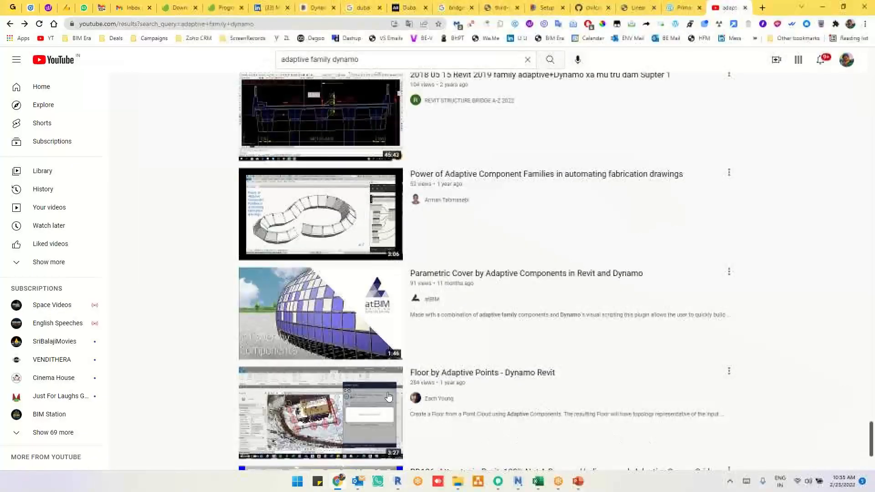
click(762, 8)
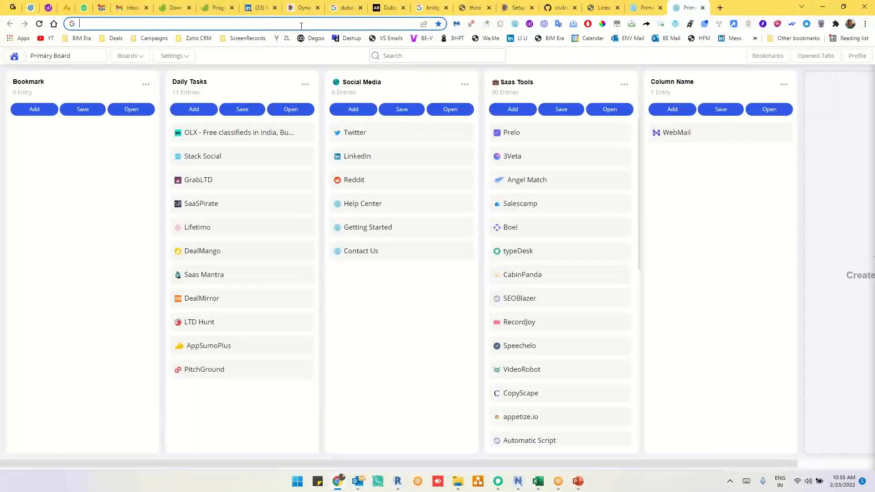
click(301, 26)
text(adap)
key(BackSpace)
key(BackSpace)
key(BackSpace)
key(BackSpace)
text(pri)
key(BackSpace)
key(BackSpace)
key(BackSpace)
key(BackSpace)
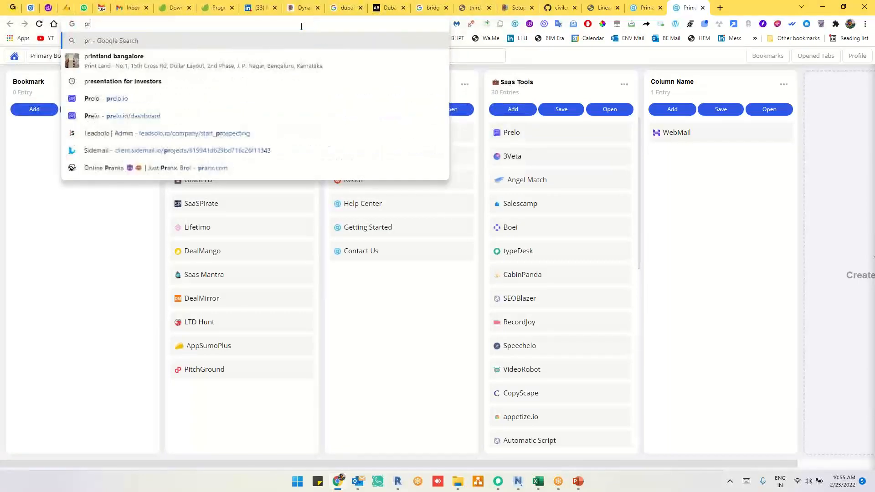
text(profile)
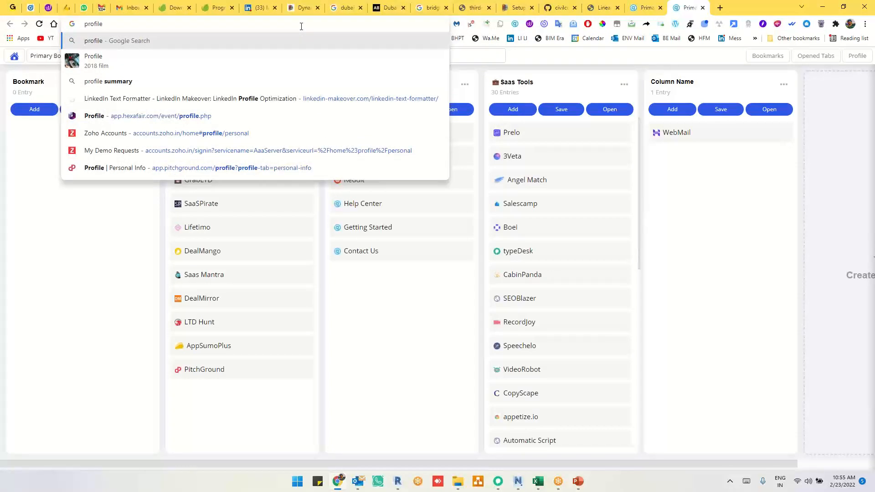
Search Google for bridge and enlarge the iStock illustration of different bridge types in the image results
drag(223, 25, 1, 28)
text(bridge)
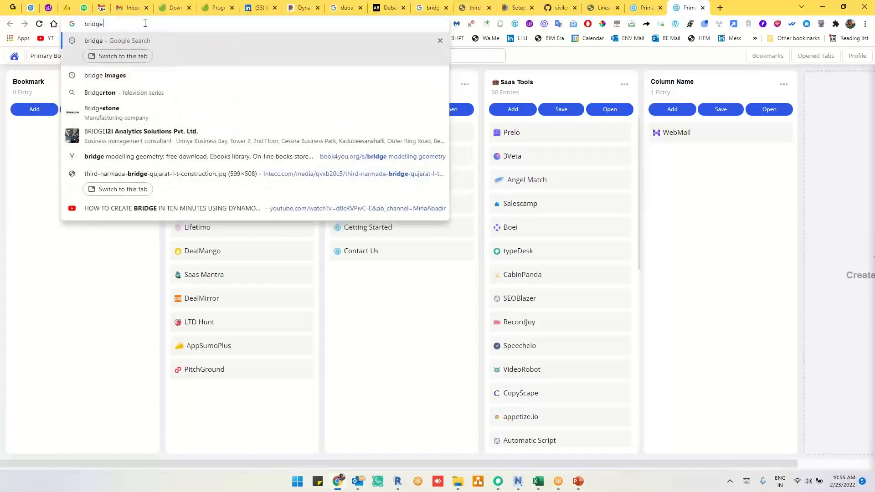
key(Return)
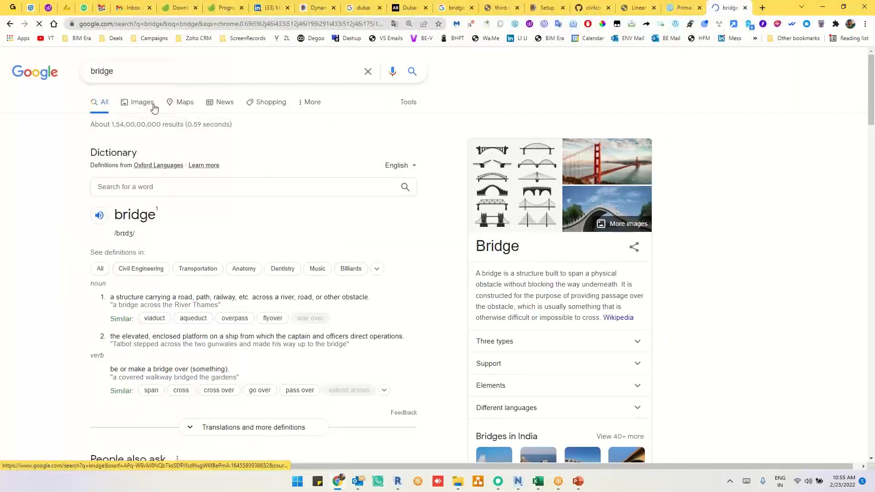
click(145, 106)
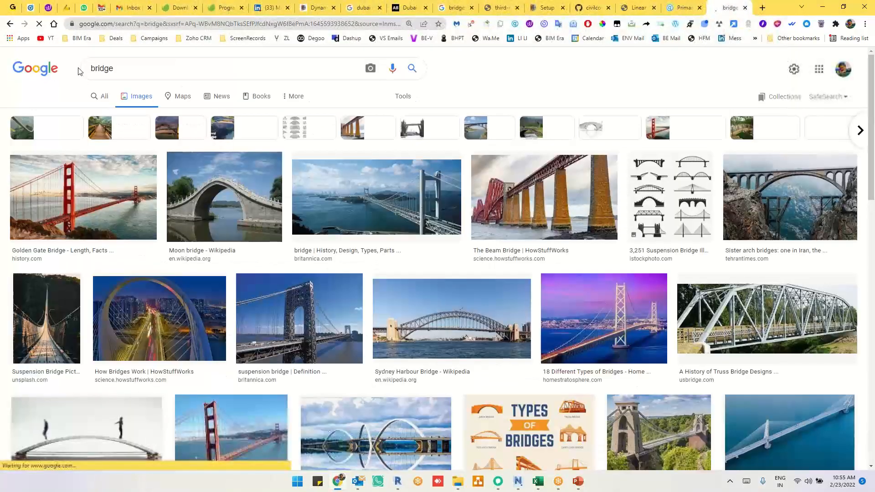
click(9, 24)
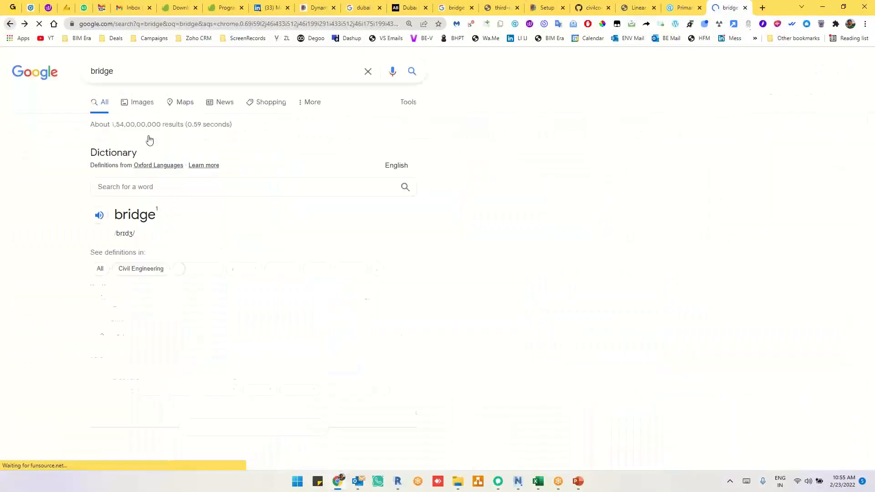
click(523, 174)
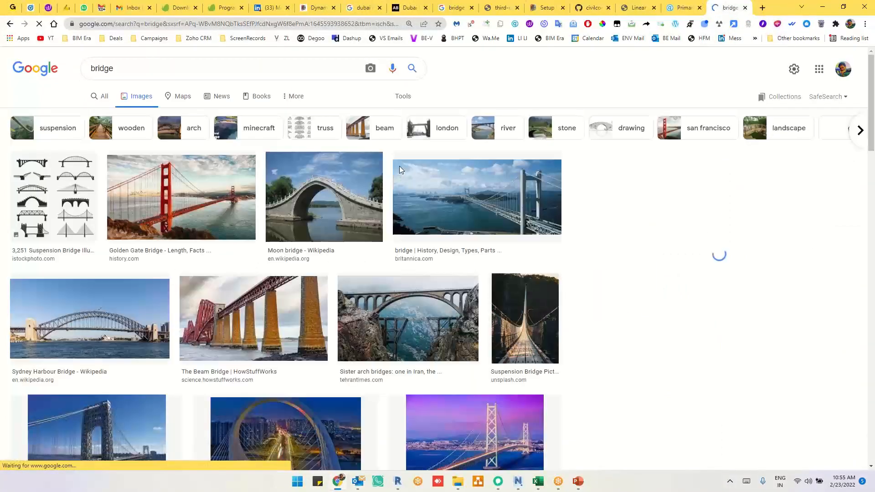
click(54, 196)
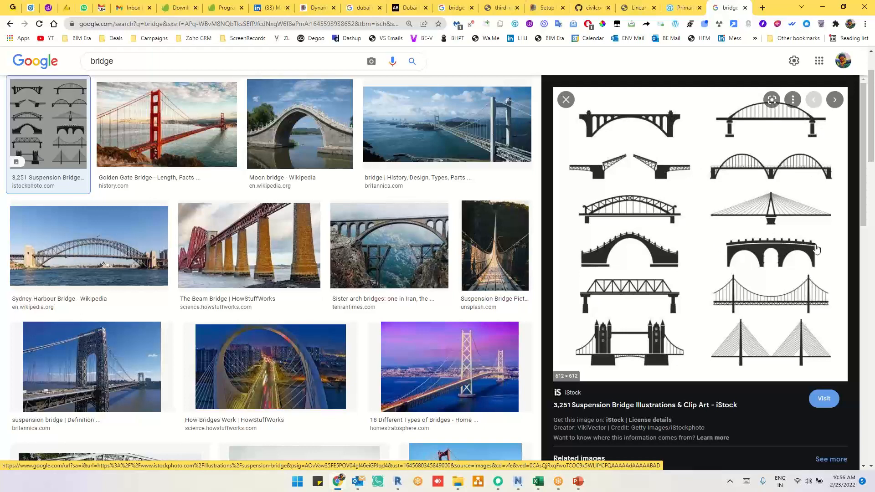
Return to Dynamo, search the nodes for curve.start and insert the first match to the right of Geometry.Translate
key(alt+Tab)
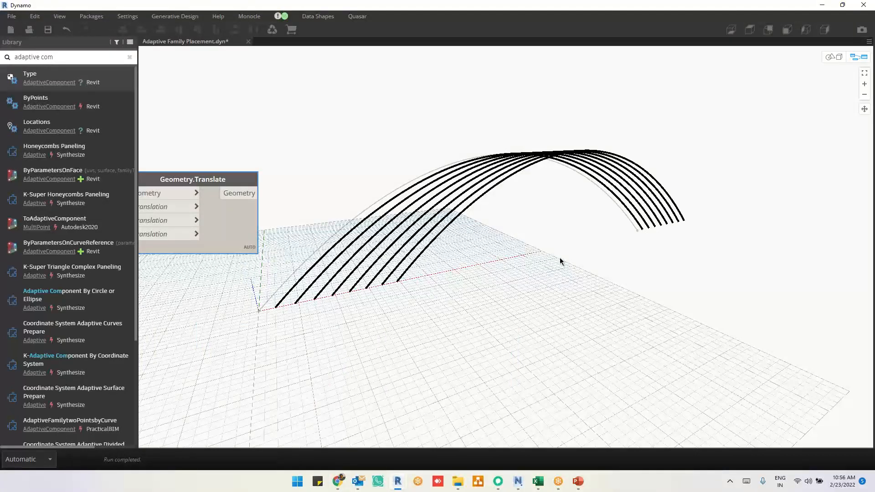
middle_drag(432, 276, 497, 261)
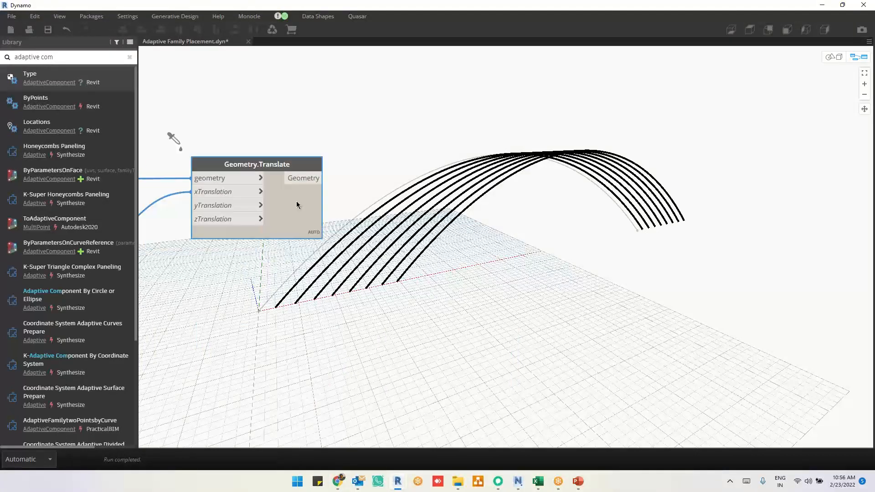
mouse_move(288, 201)
right_click(650, 125)
text(cu)
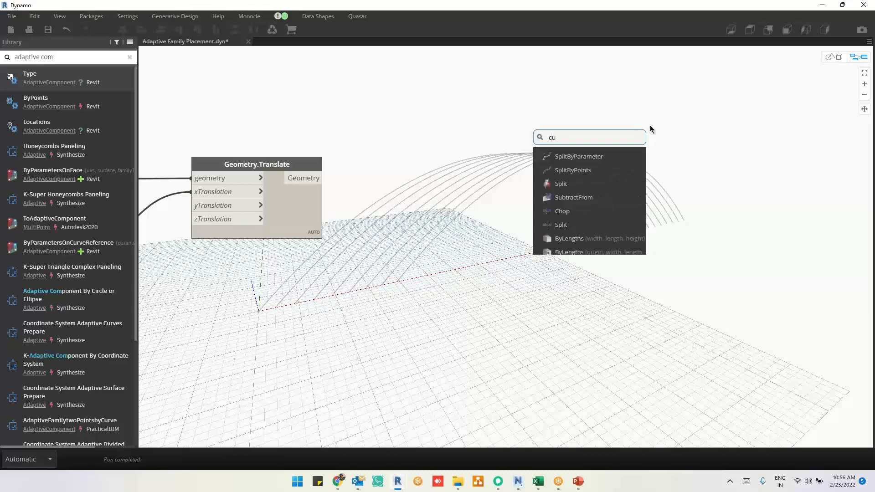
text(rve.start)
click(581, 156)
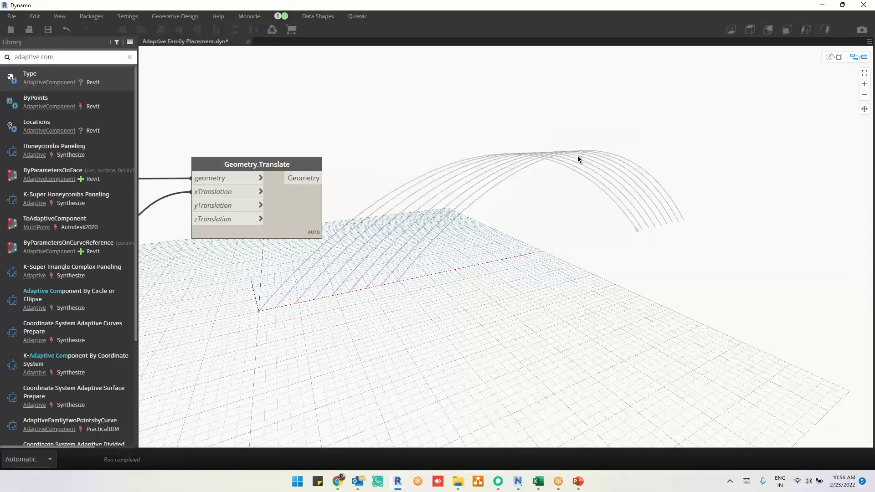
Connect the Geometry.Translate output to the curve input of Curve.StartPoint and reposition the Curve.StartPoint node
drag(313, 182, 573, 183)
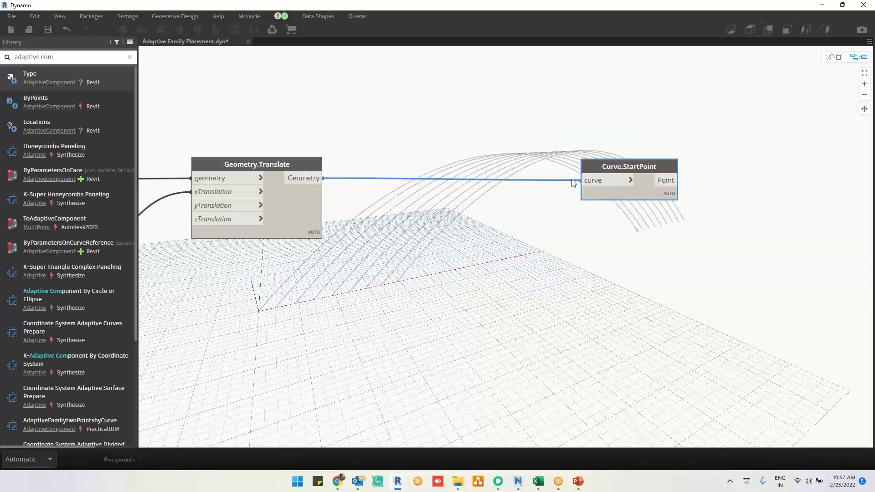
middle_drag(338, 306, 396, 292)
scroll(567, 234, down, 3)
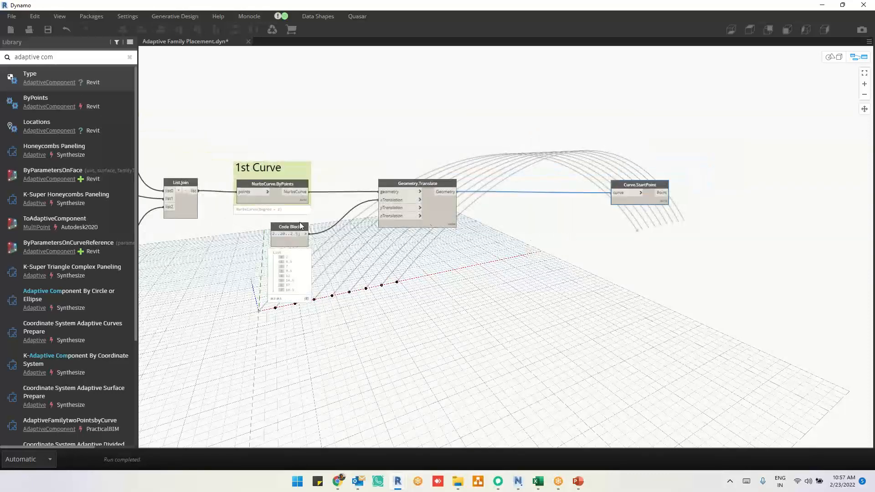
click(276, 203)
middle_drag(541, 250, 484, 259)
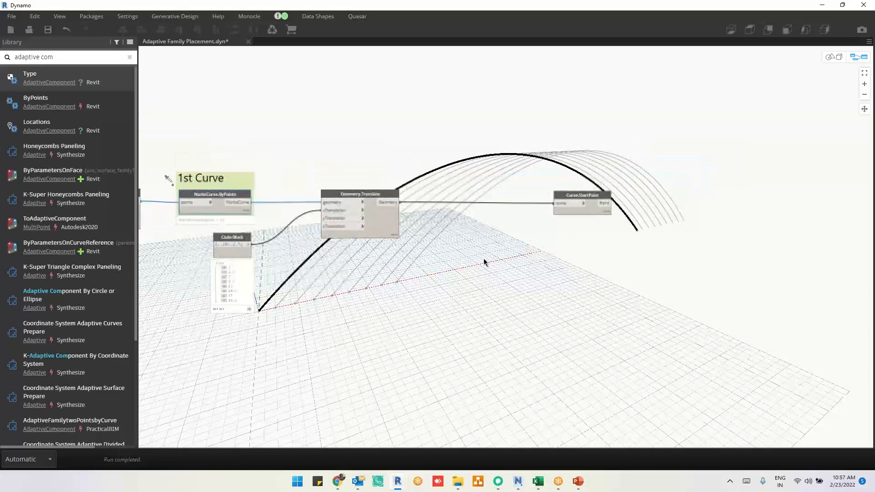
drag(580, 195, 567, 177)
right_click(480, 151)
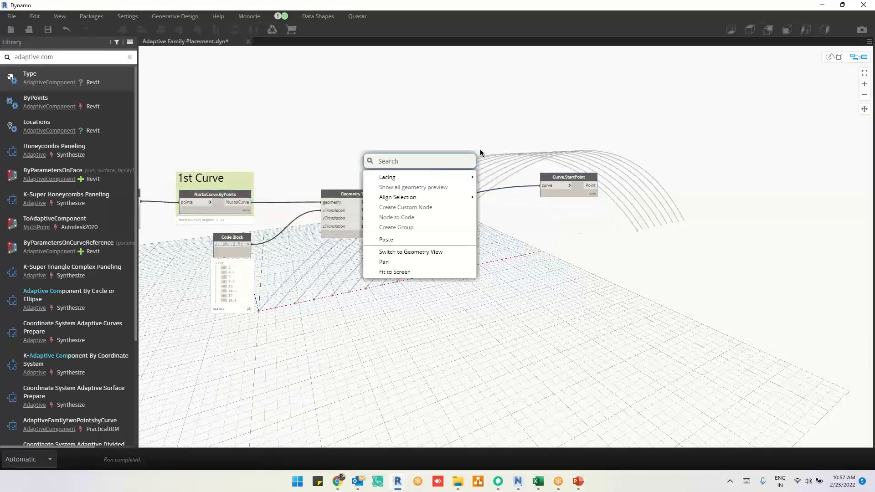
text(creat)
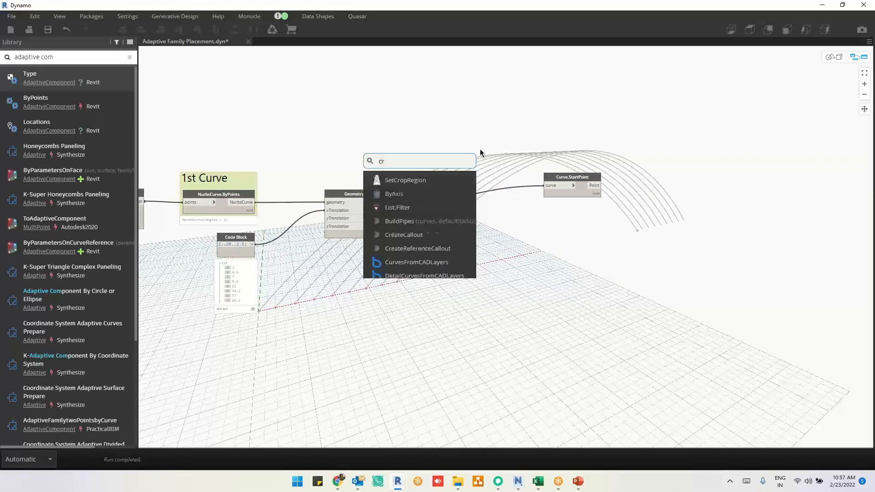
mouse_move(432, 182)
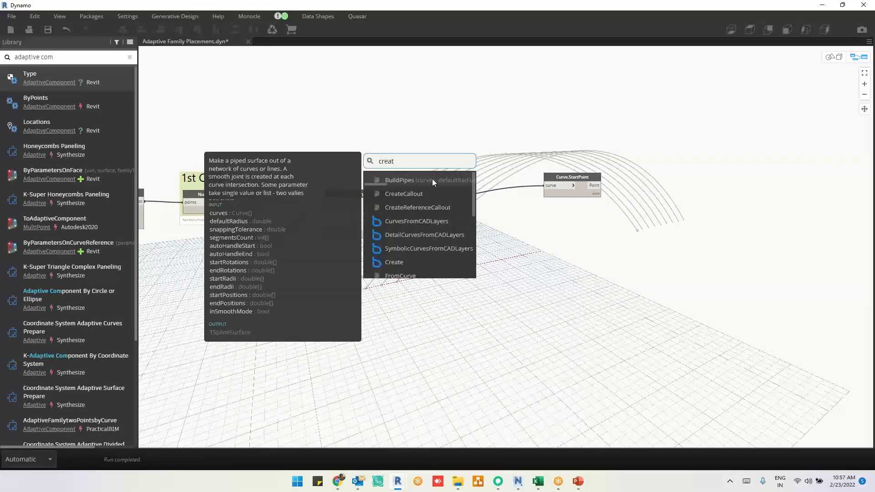
click(464, 136)
Set the xTranslation Code Block series to 0..20..2.5 and move Curve.StartPoint nearer to Geometry.Translate
scroll(201, 248, up, 5)
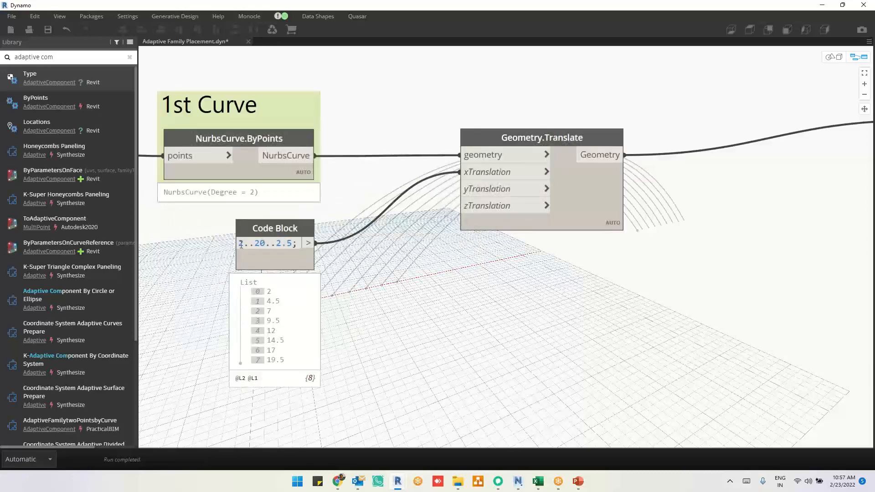
text(0)
click(216, 232)
middle_drag(470, 291, 369, 288)
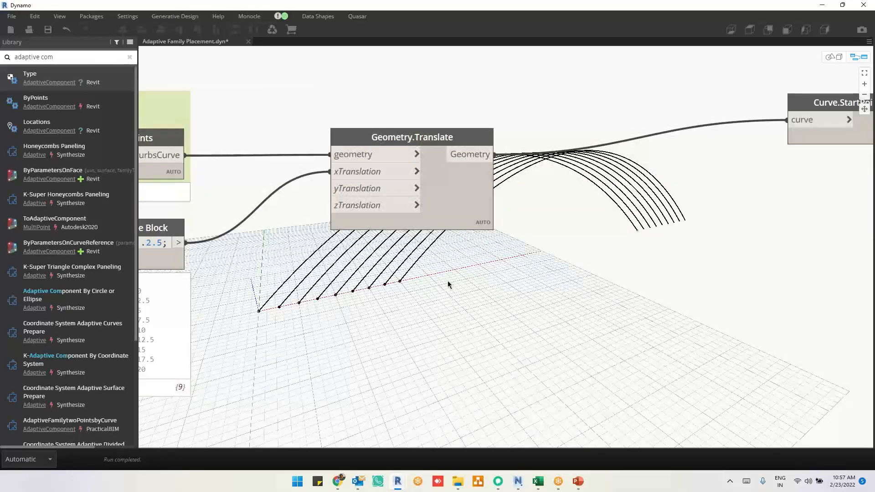
scroll(537, 266, down, 3)
scroll(661, 209, up, 1)
drag(746, 137, 655, 166)
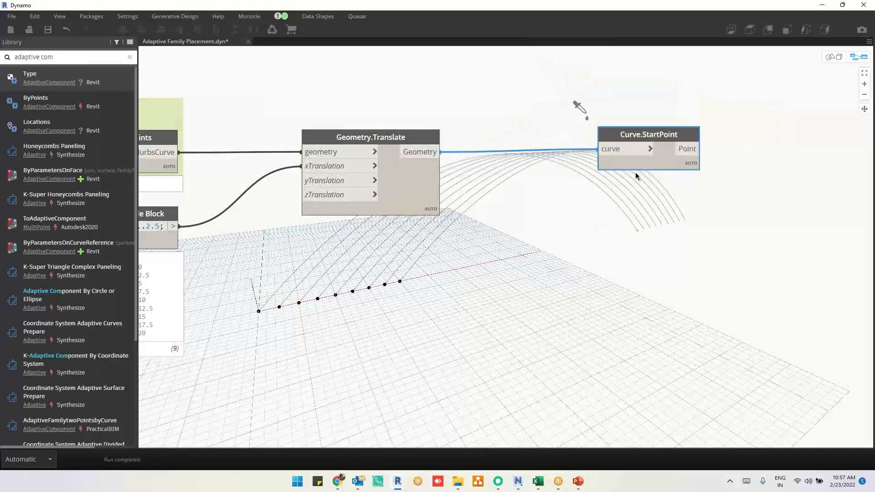
Examine the curve start points in the 3D preview and place the Curve.StartPoint node right beside Geometry.Translate
key(ctrl+b)
scroll(259, 312, up, 5)
middle_drag(260, 313, 471, 299)
scroll(473, 301, down, 6)
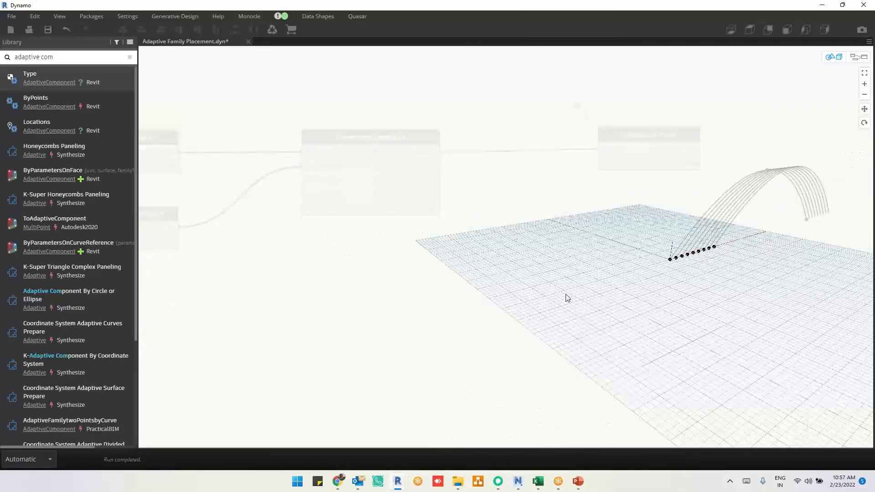
scroll(709, 266, up, 3)
scroll(703, 280, down, 4)
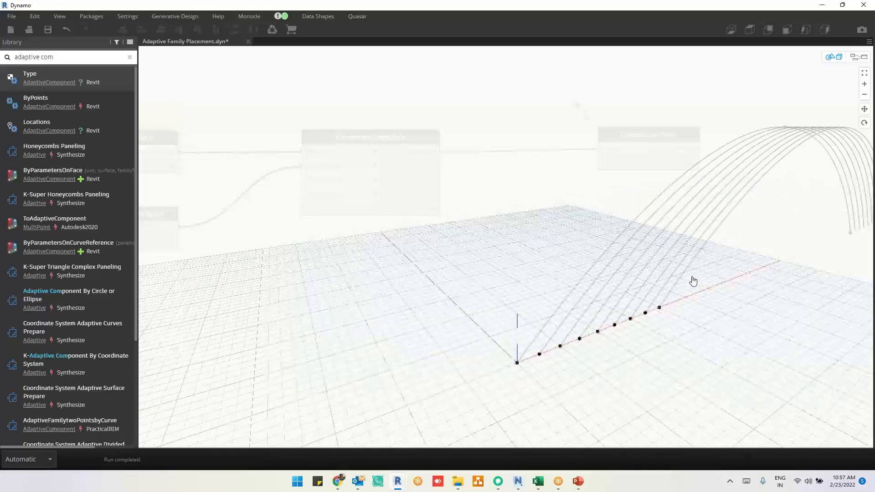
middle_drag(693, 281, 532, 274)
key(ctrl+b)
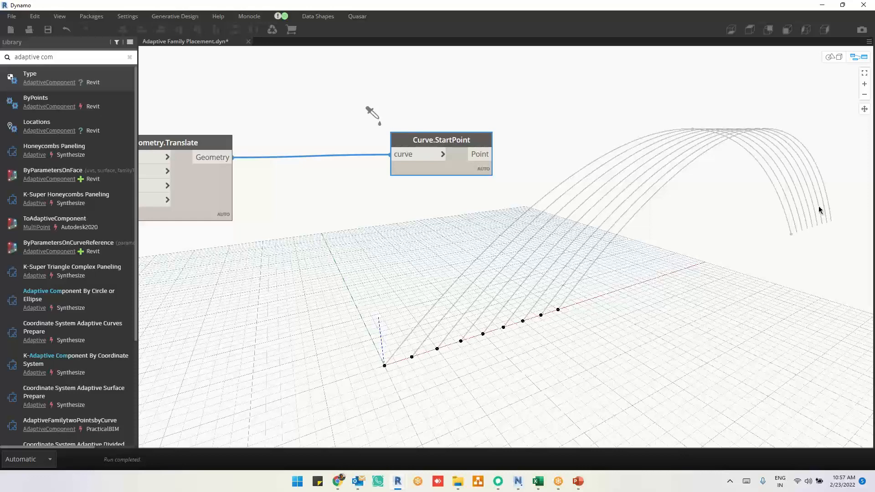
drag(460, 159, 363, 165)
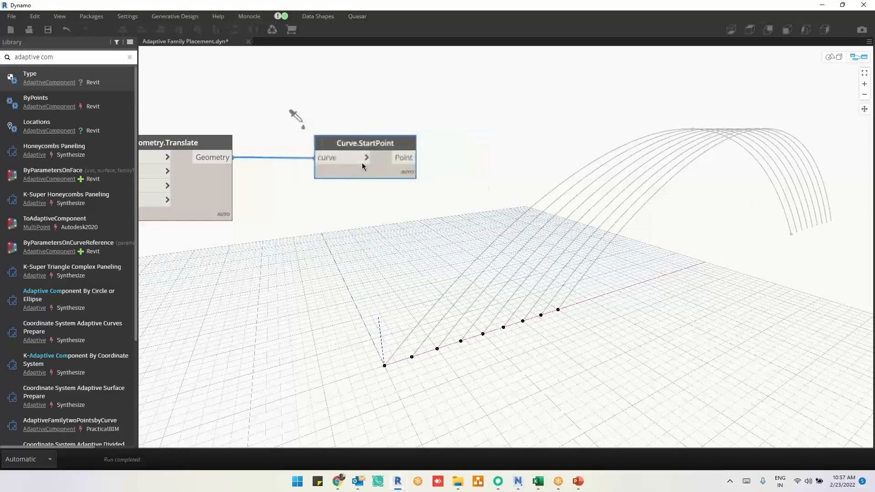
click(613, 140)
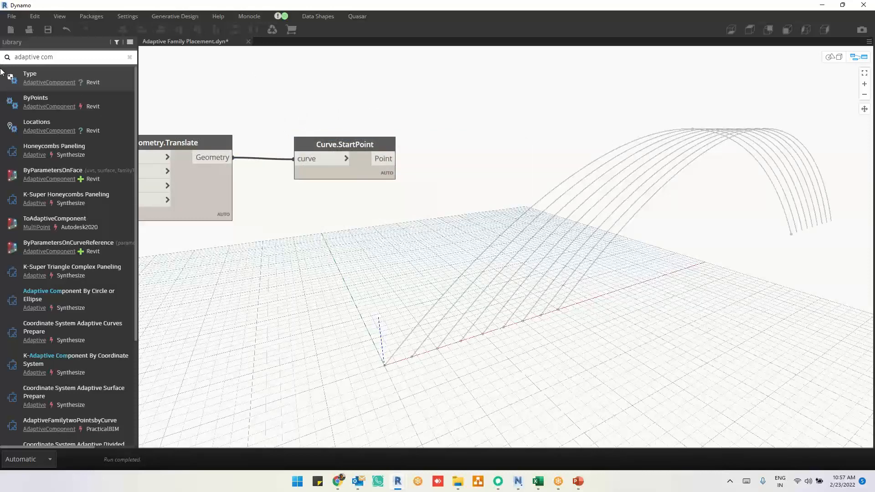
triple_click(53, 60)
text(circle)
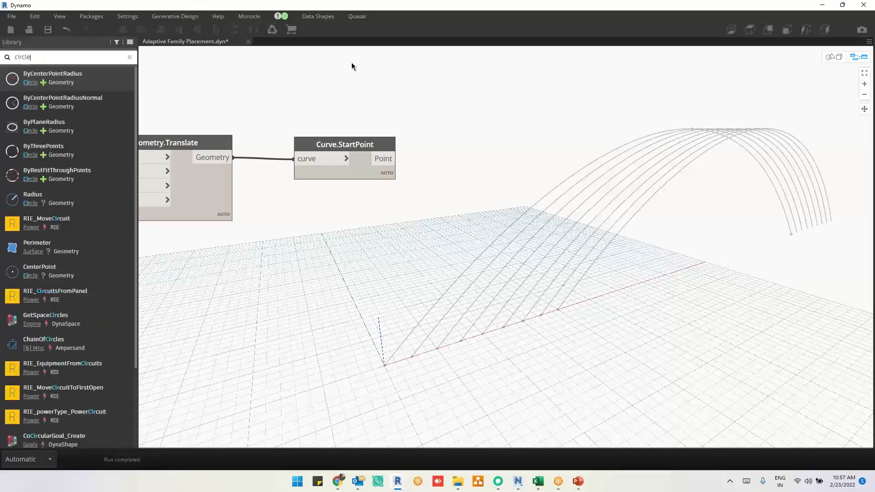
double_click(1, 59)
text(re)
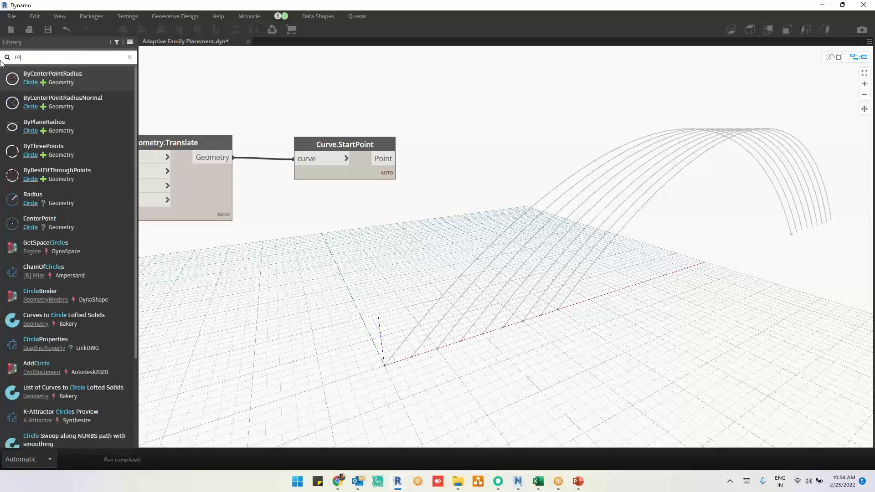
key(BackSpace)
key(BackSpace)
Search the node library for polygon. and place a Polygon.RegularPolygon node well to the right of Curve.StartPoint
text(polygo)
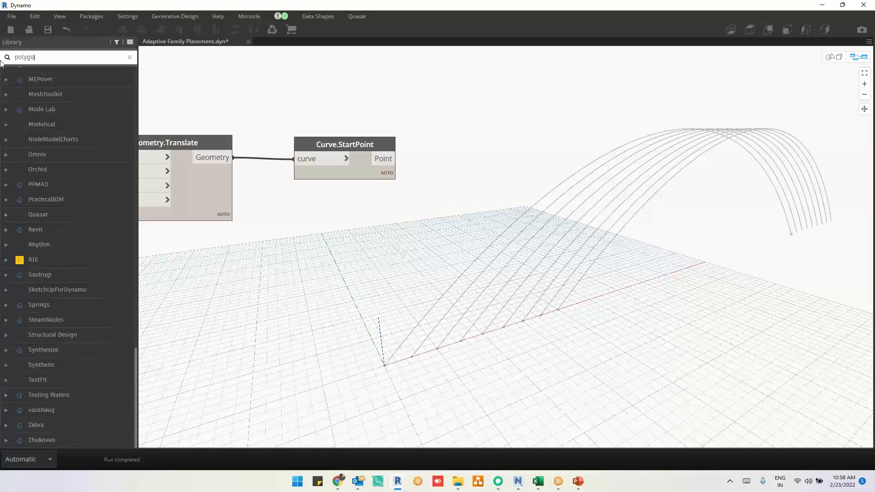
text(n)
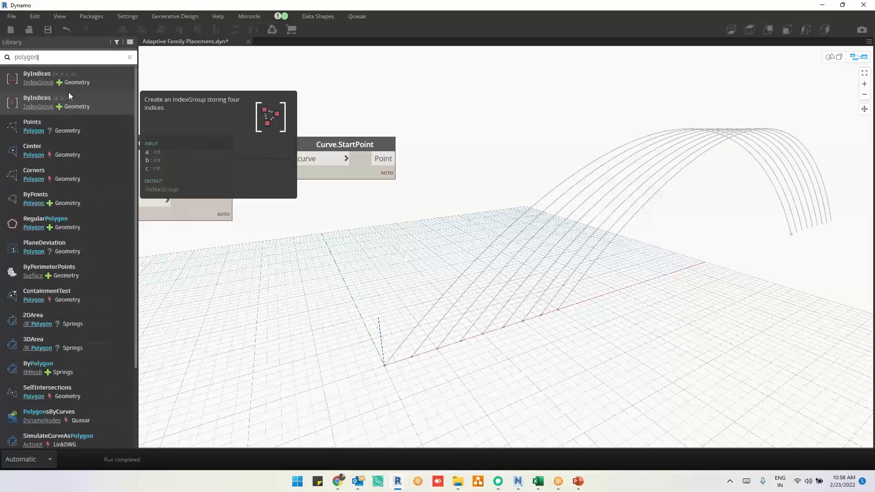
text(.)
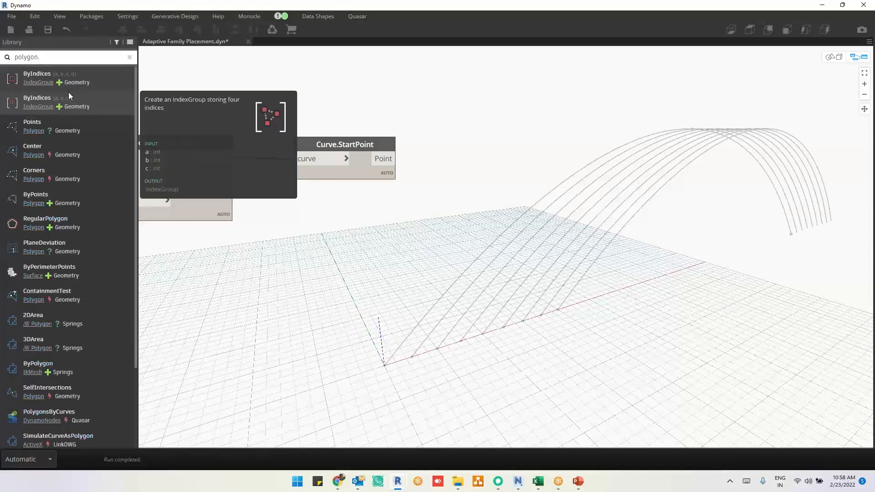
drag(497, 227, 750, 198)
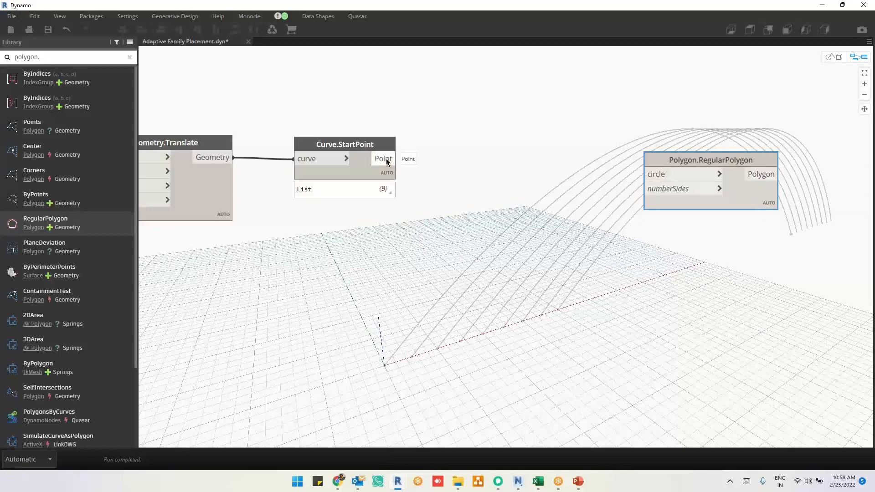
mouse_move(61, 202)
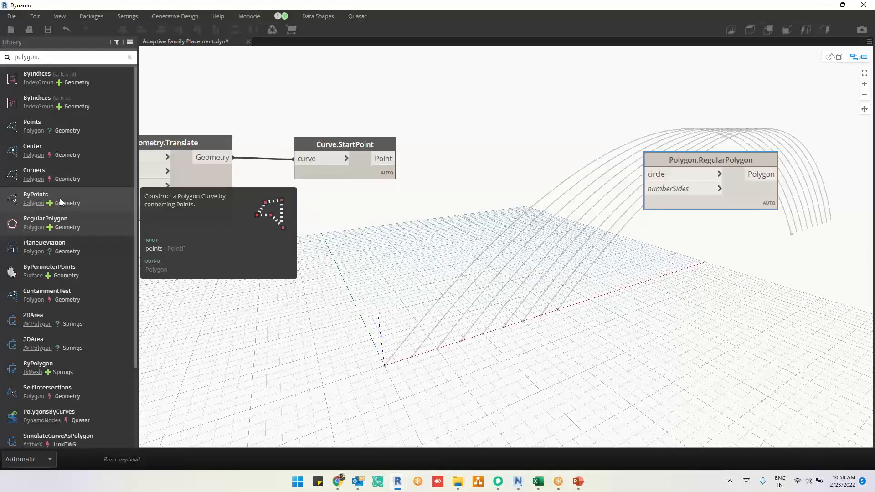
drag(297, 220, 532, 239)
scroll(532, 242, up, 5)
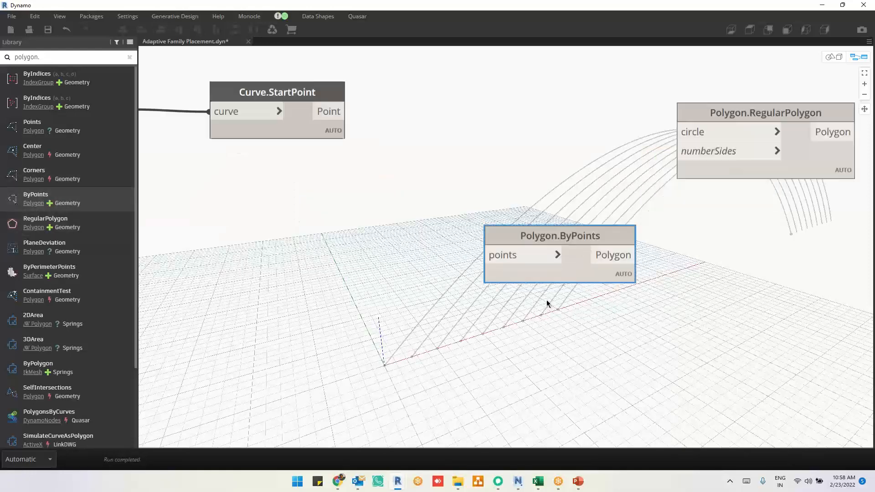
scroll(396, 242, down, 4)
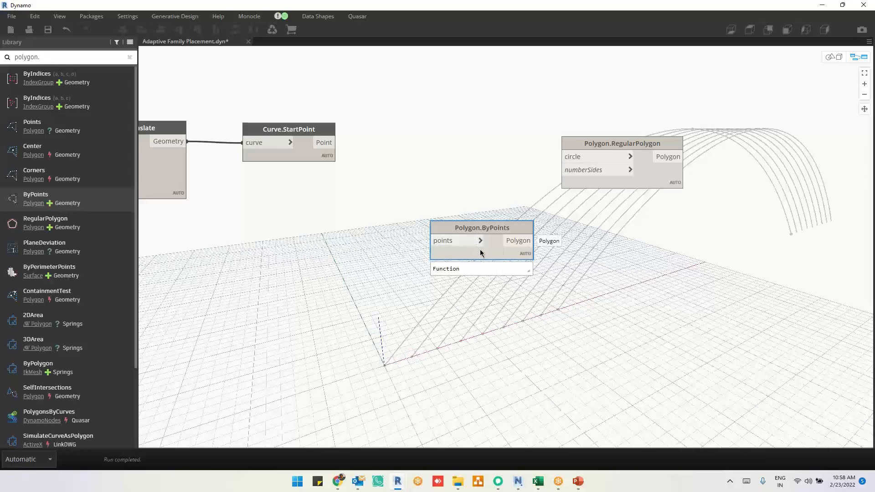
key(Delete)
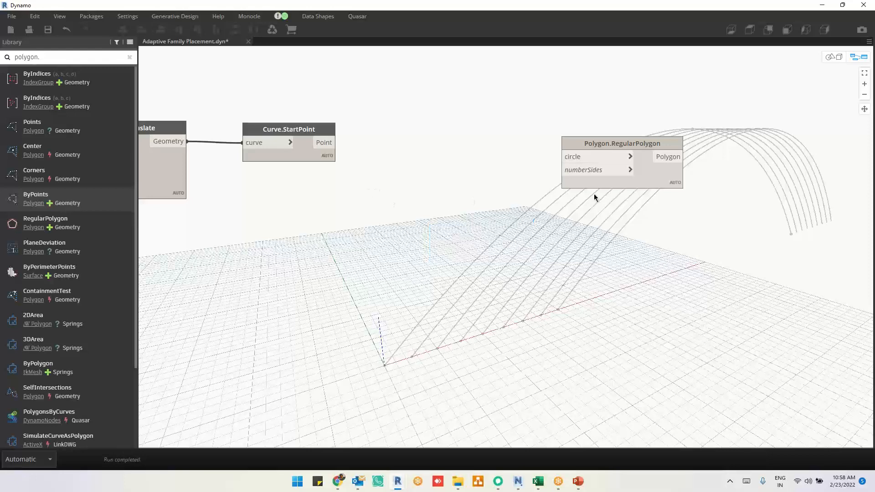
Pin the output list of Curve.StartPoint and move Polygon.RegularPolygon farther away to make room between them
drag(657, 177, 670, 168)
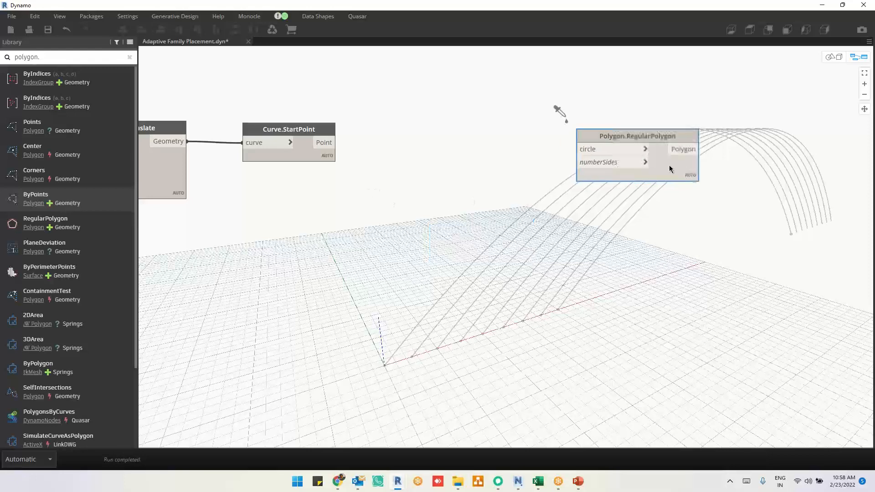
click(317, 156)
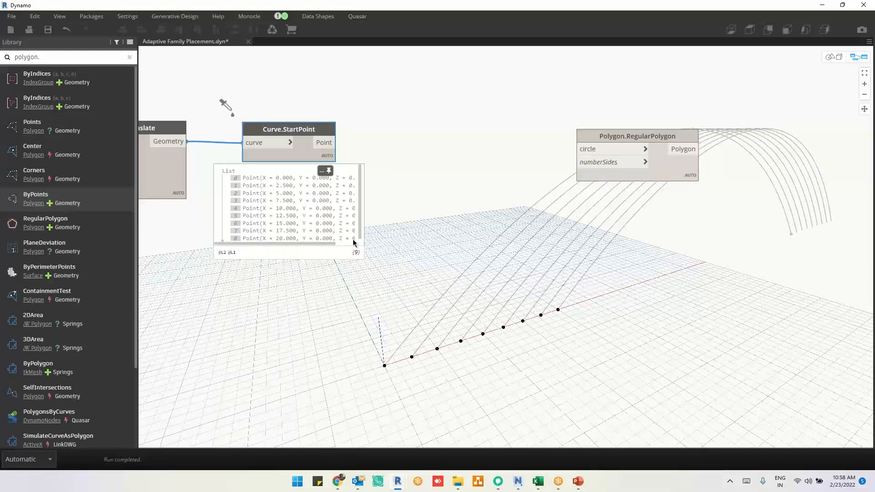
drag(671, 173, 728, 169)
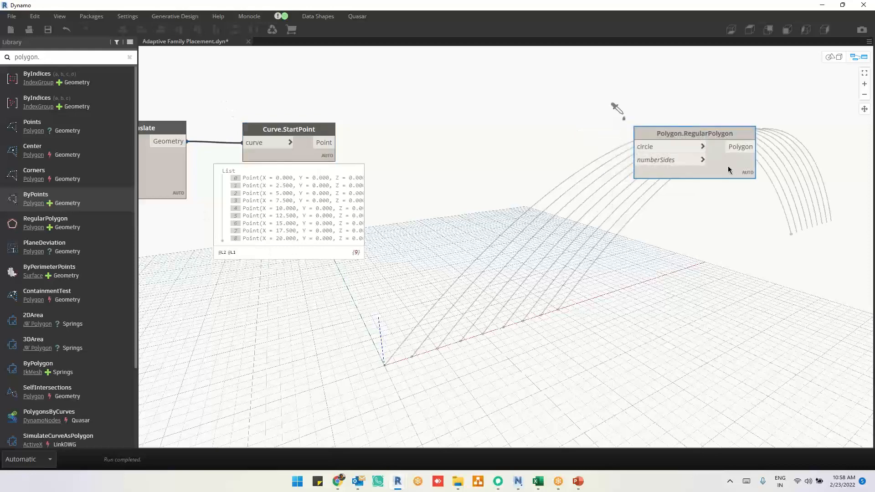
Insert Circle.ByCenterPointRadius between Curve.StartPoint and Polygon.RegularPolygon, feeding the start points into its centerPoint input
right_click(465, 163)
text(ci)
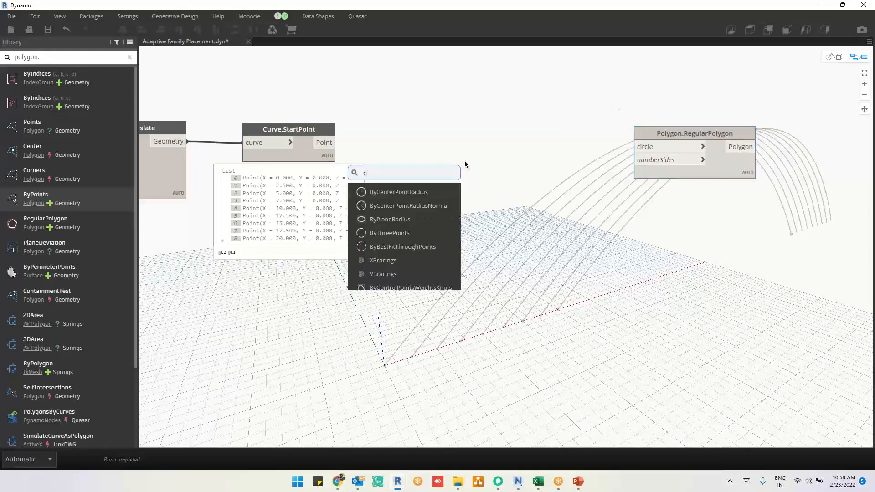
text(rcle.by)
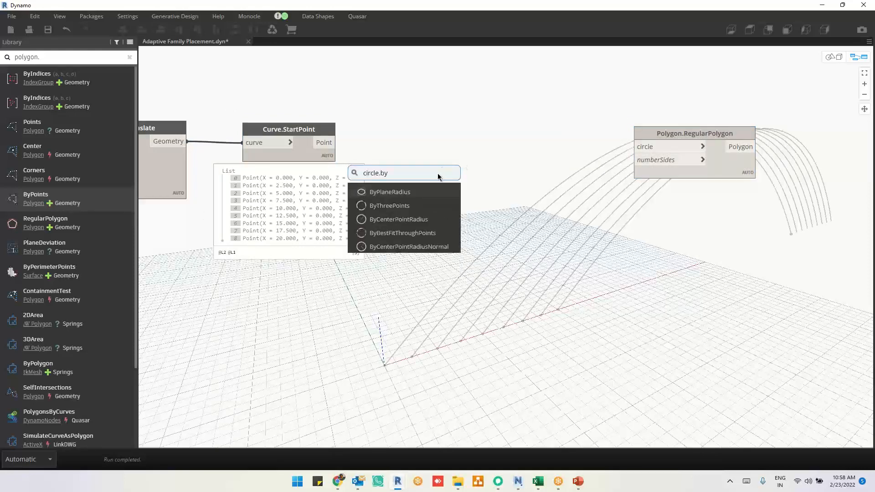
click(424, 220)
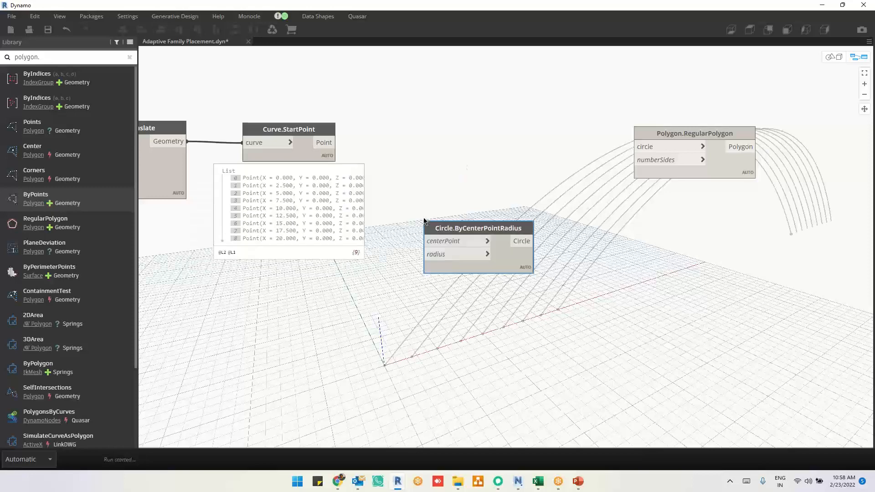
drag(455, 227, 504, 184)
click(488, 157)
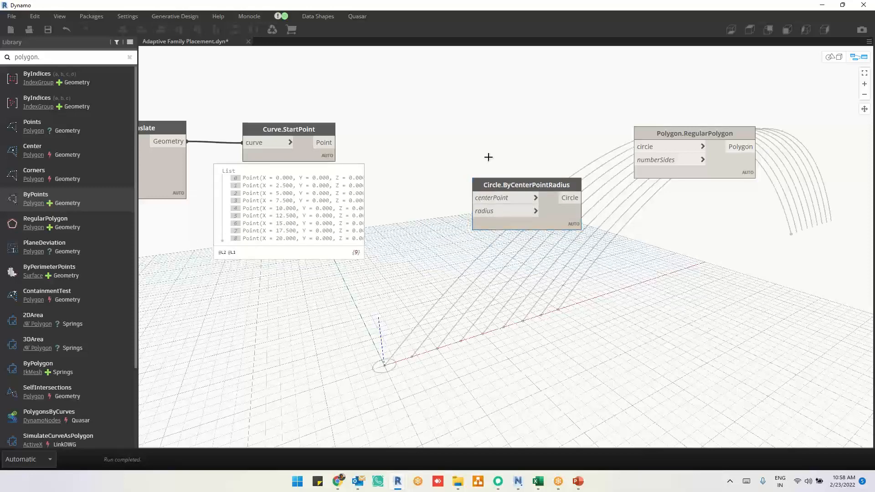
drag(336, 143, 472, 199)
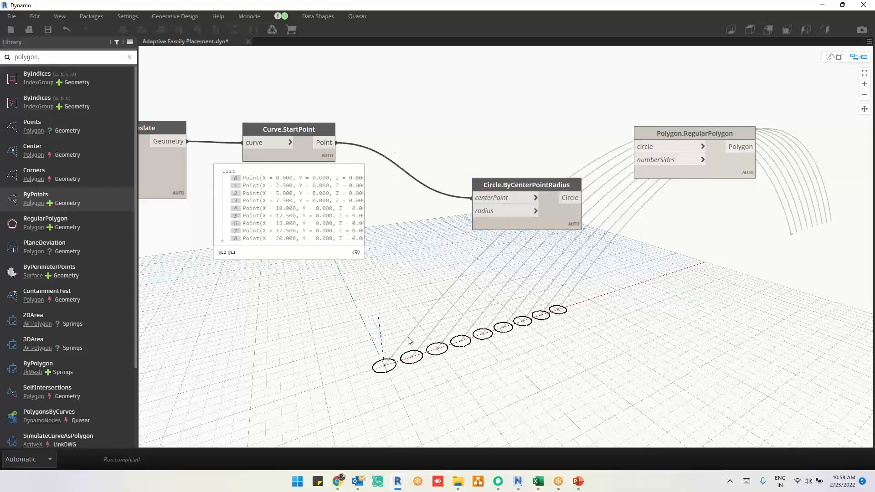
drag(560, 223, 573, 176)
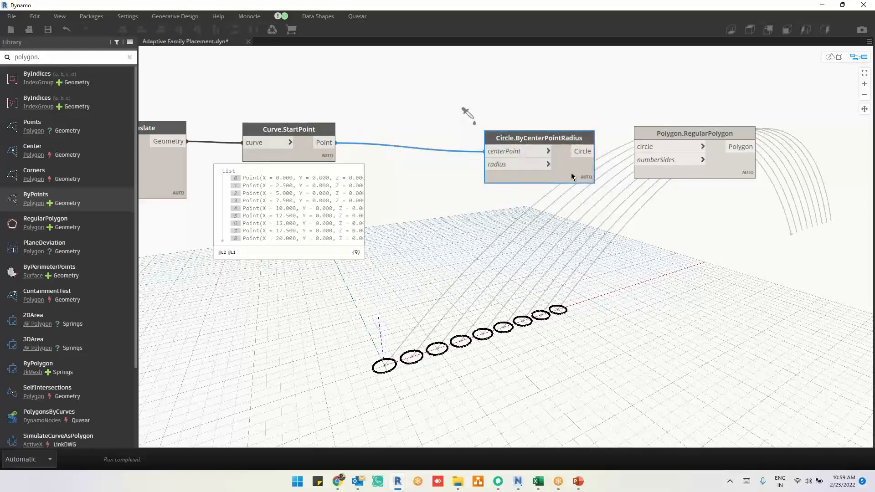
Add a Code Block with the value 0.3 and connect it to the radius input of Circle.ByCenterPointRadius
double_click(432, 179)
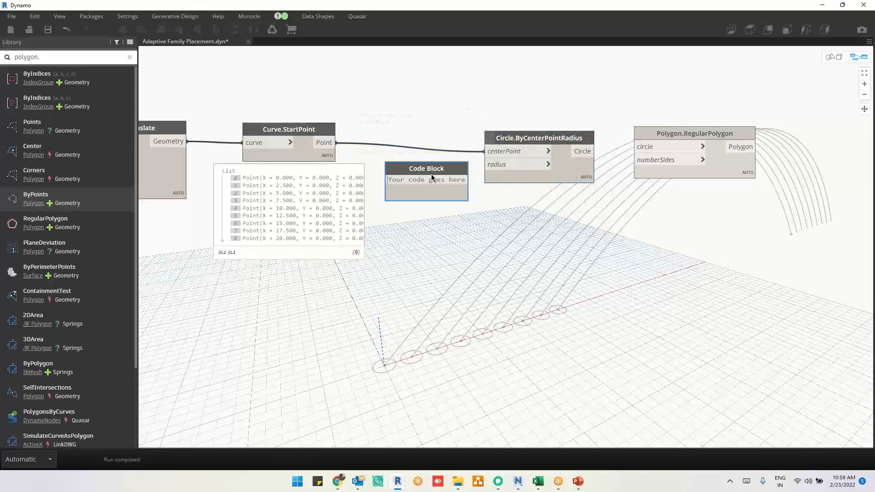
text(0.3)
click(431, 228)
drag(423, 180, 483, 165)
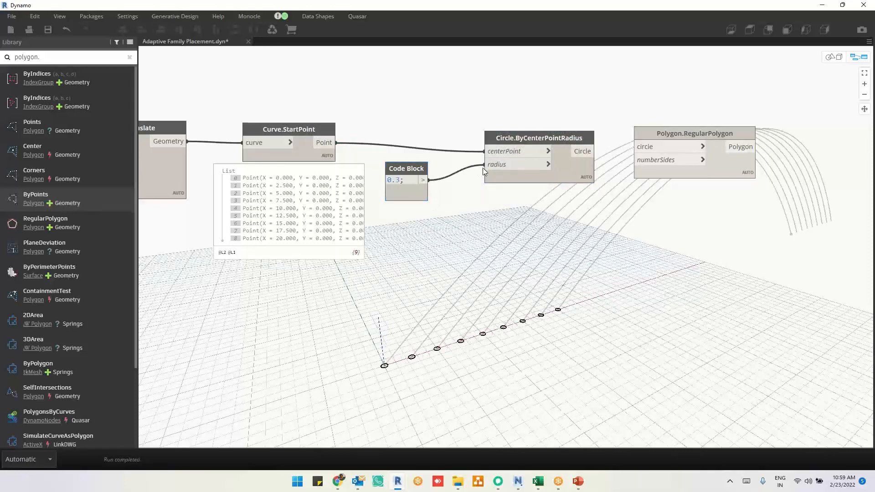
Set the circle radius to 0.4 and connect the Circle output to the circle input of Polygon.RegularPolygon
double_click(400, 180)
text(4)
click(414, 256)
drag(576, 176, 721, 128)
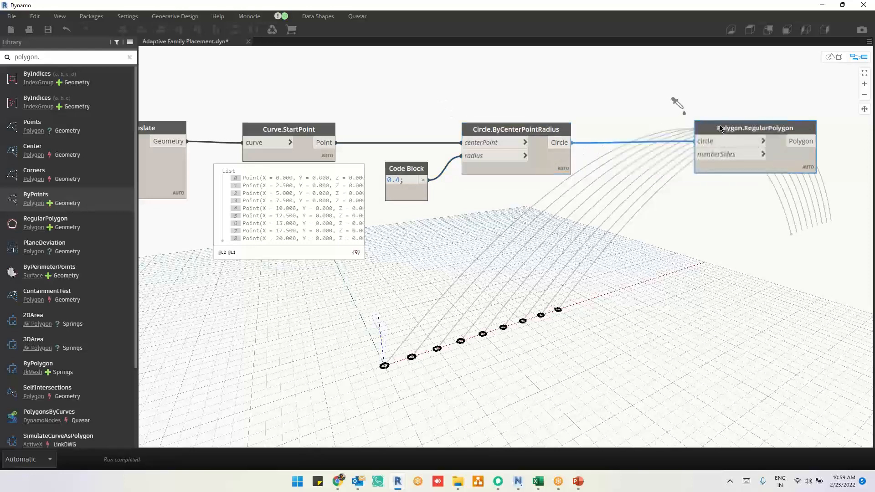
Add a Code Block with the value 5 and connect it to the numberSides input of Polygon.RegularPolygon
double_click(648, 177)
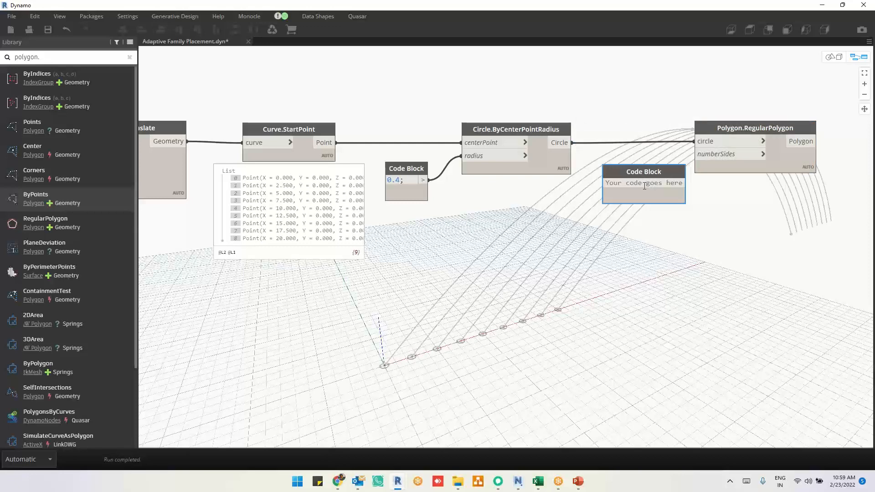
text(5)
click(652, 247)
drag(640, 183, 696, 155)
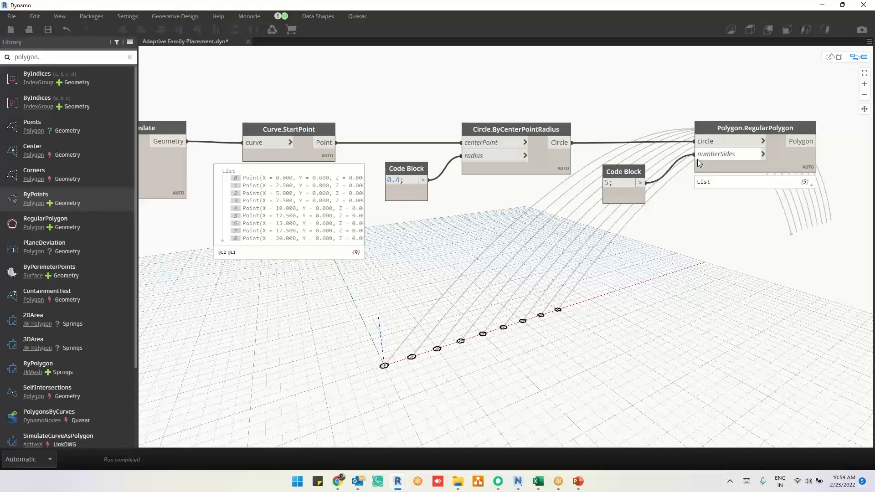
Examine the regular polygons at the curve start points in the 3D geometry view, up close and from farther away
key(ctrl+b)
scroll(381, 396, up, 3)
middle_drag(381, 397, 463, 324)
scroll(463, 326, down, 3)
scroll(463, 329, down, 2)
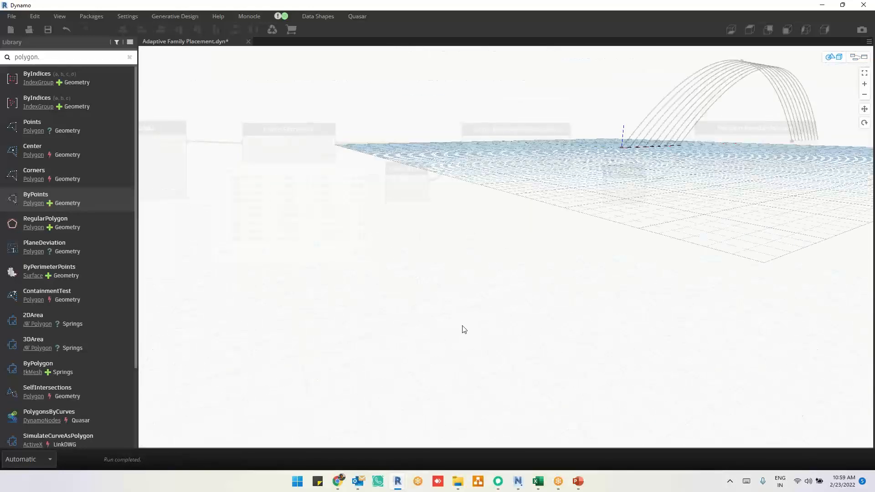
mouse_move(538, 269)
right_down()
mouse_move(535, 259)
mouse_move(602, 404)
mouse_move(590, 373)
mouse_move(587, 384)
mouse_move(556, 362)
mouse_move(449, 360)
right_up()
scroll(448, 359, up, 10)
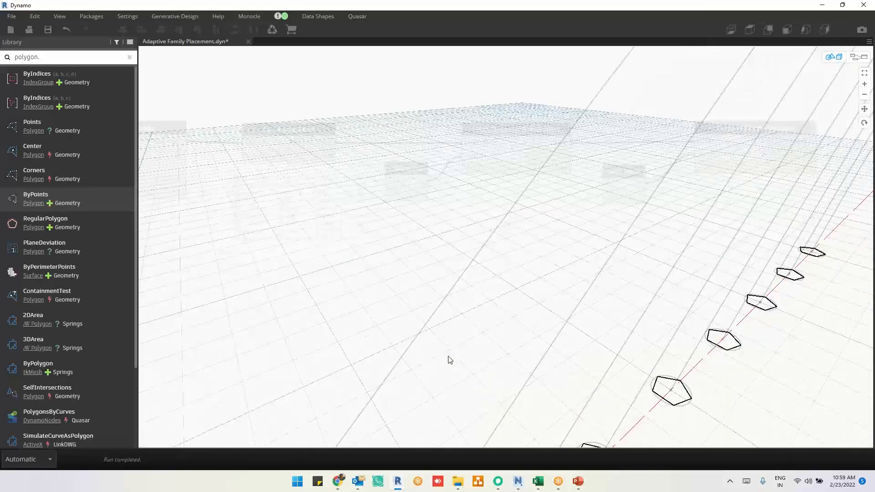
scroll(456, 348, down, 5)
scroll(457, 348, up, 5)
scroll(452, 355, down, 8)
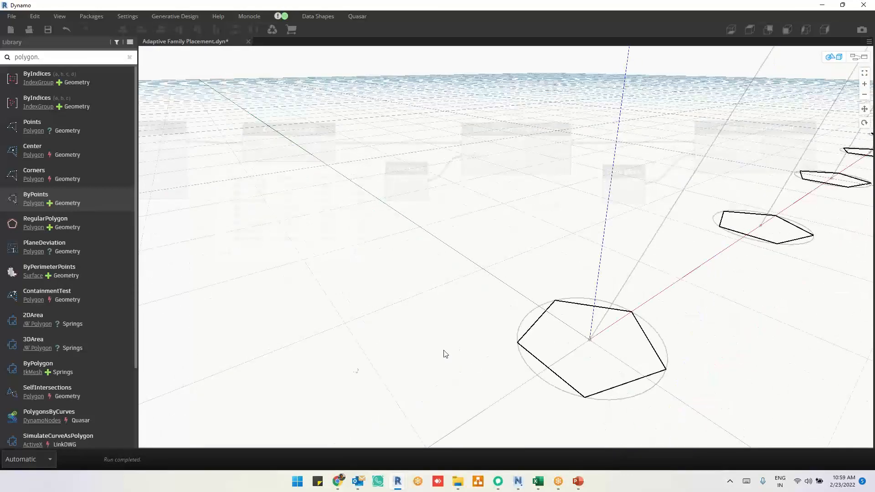
scroll(498, 296, up, 8)
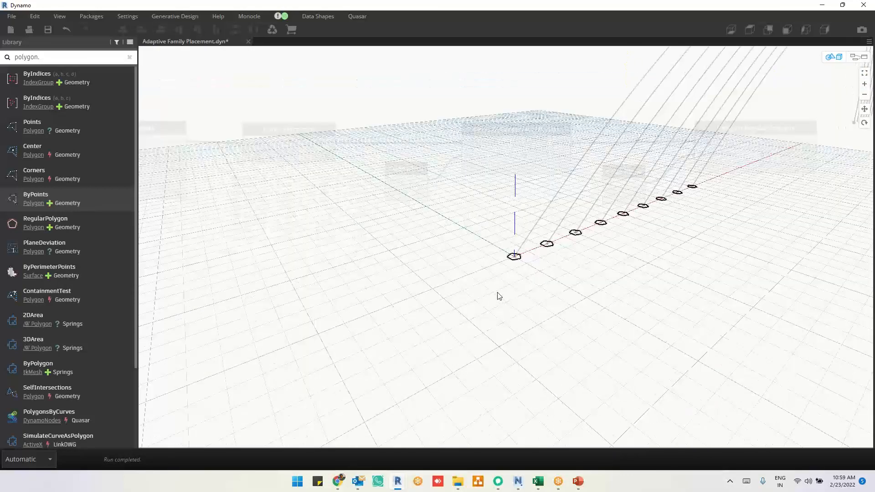
scroll(498, 297, down, 5)
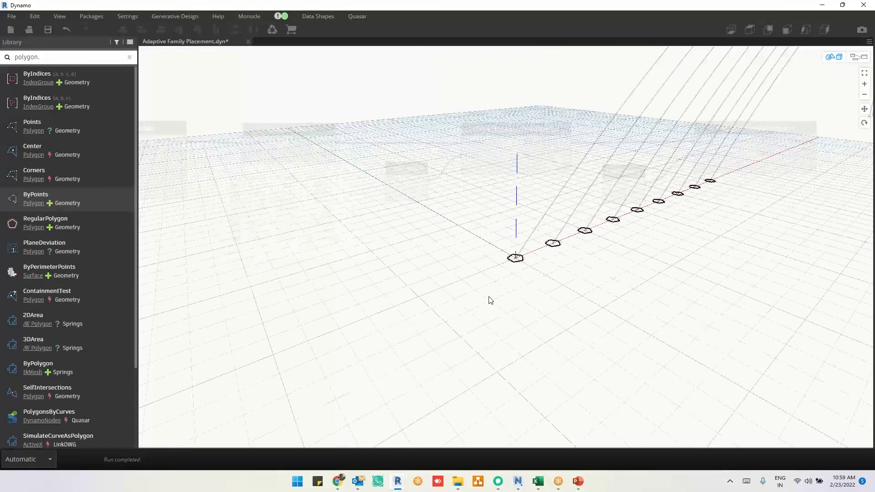
key(ctrl+b)
Turn off the geometry preview of Circle.ByCenterPointRadius together with its 0.4 radius Code Block
middle_drag(633, 295, 611, 315)
drag(531, 97, 413, 317)
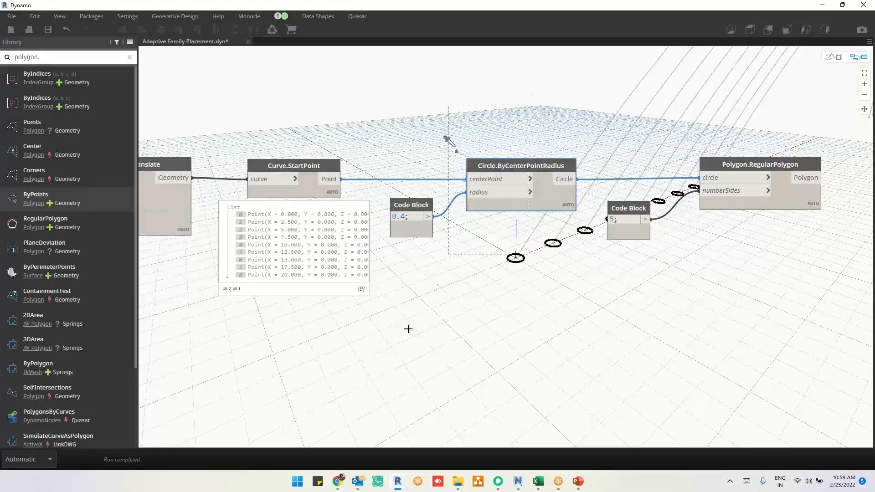
right_click(569, 317)
click(500, 352)
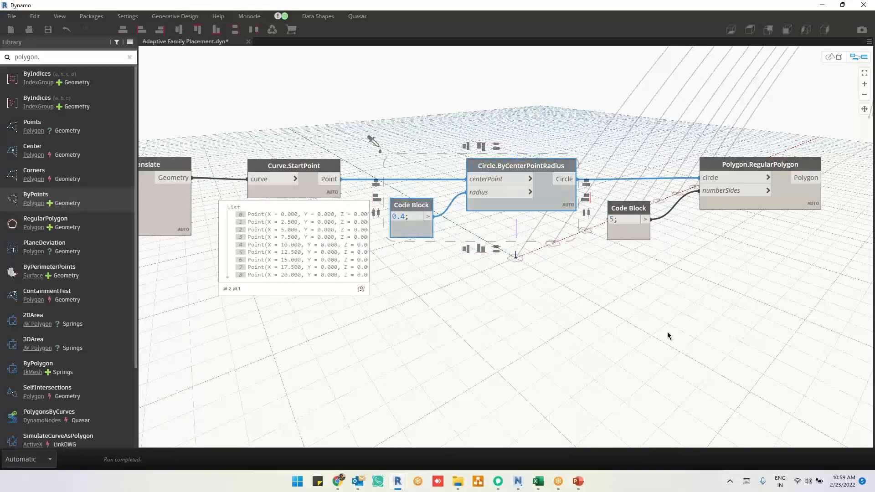
middle_drag(589, 348, 405, 346)
click(624, 232)
click(506, 357)
Search for solid.by and place a Solid.BySweep node to the right of Polygon.RegularPolygon
scroll(558, 325, down, 2)
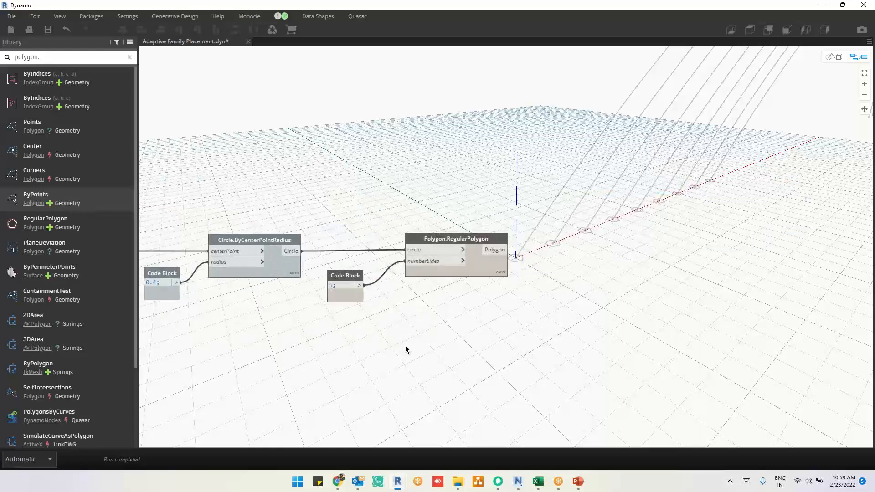
middle_drag(576, 290, 523, 309)
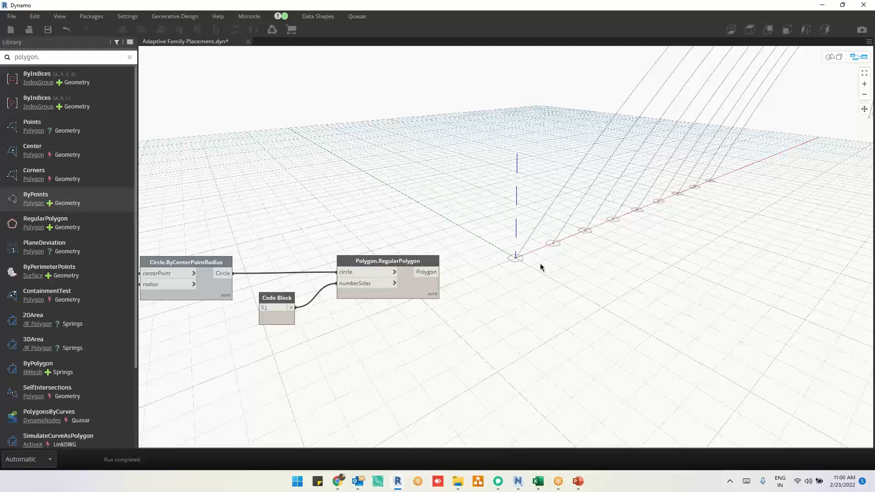
right_click(635, 184)
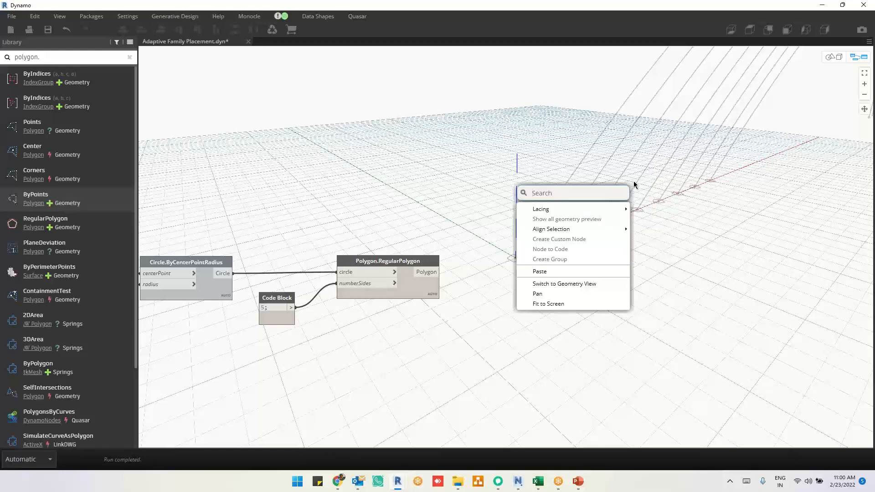
text(so)
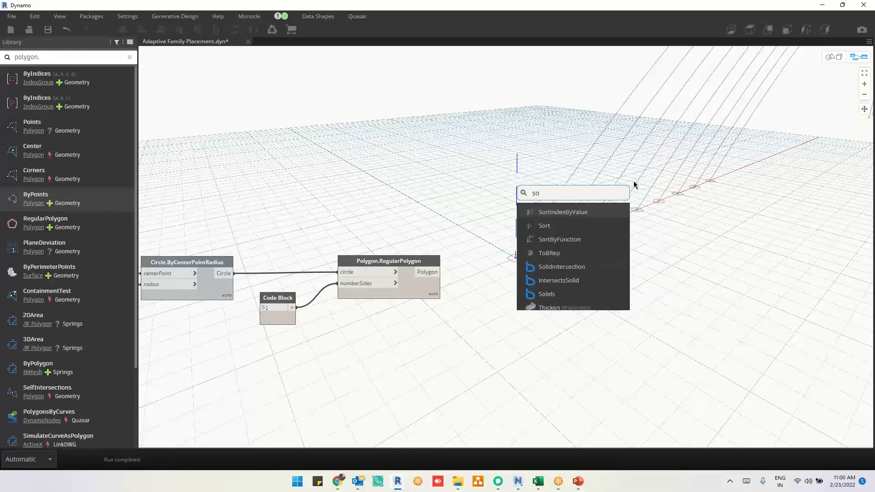
text(lid)
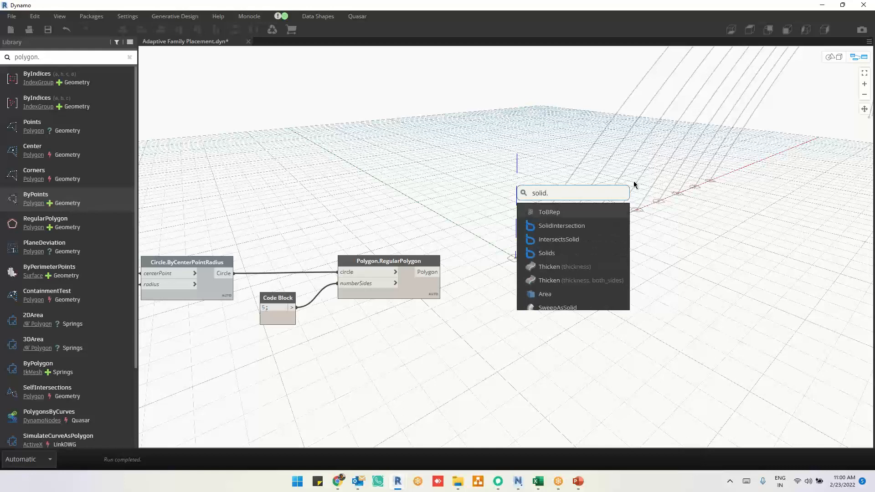
text(.by)
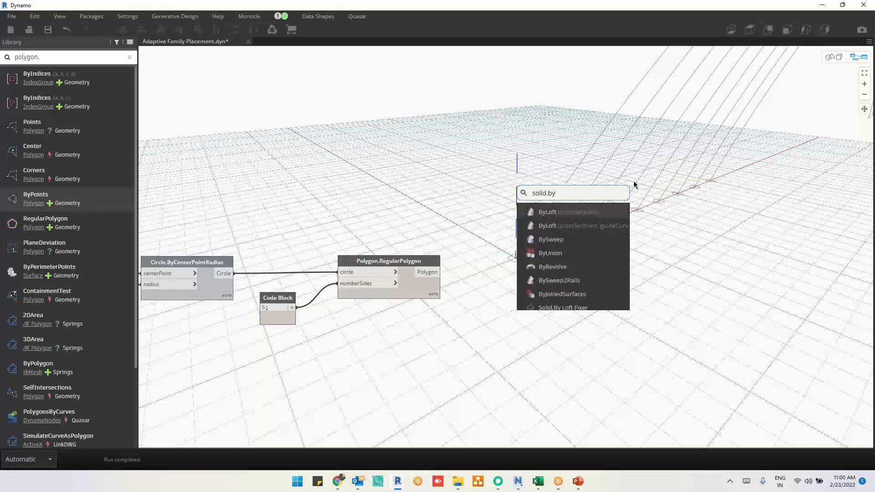
click(556, 239)
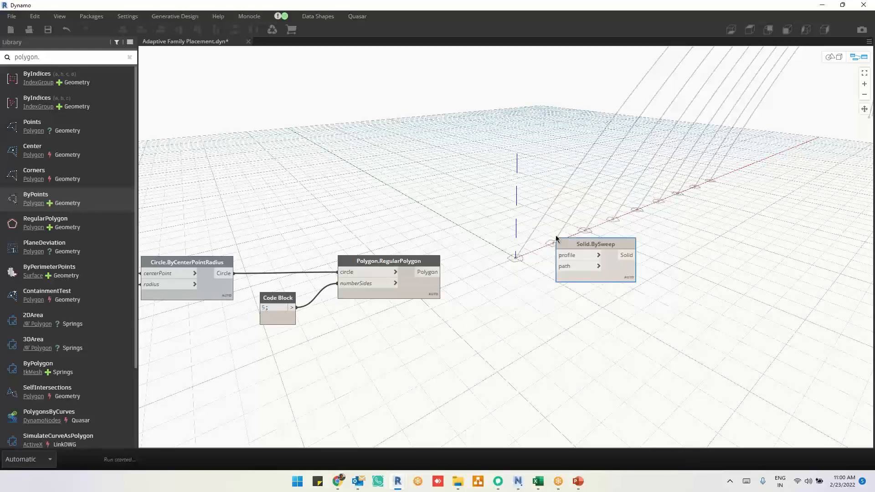
drag(569, 248, 604, 256)
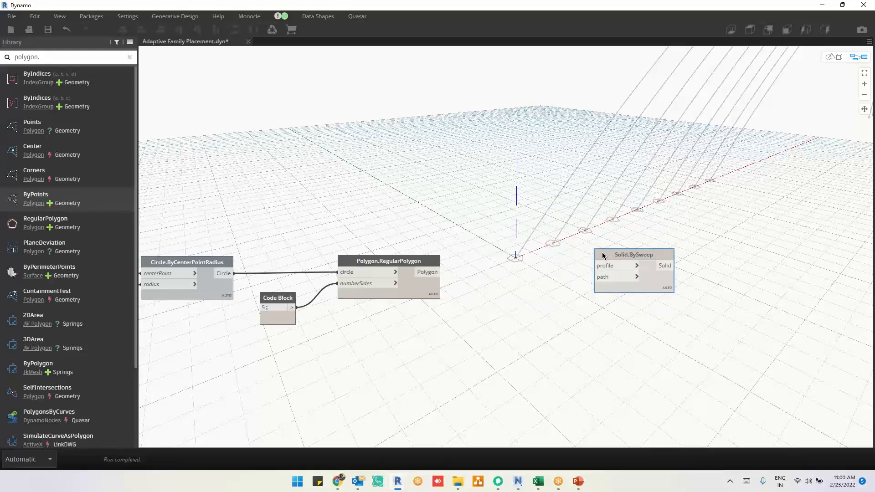
Connect the Polygon output to the profile input of Solid.BySweep and the Geometry.Translate output to its path input
scroll(581, 248, down, 2)
middle_drag(501, 332, 587, 254)
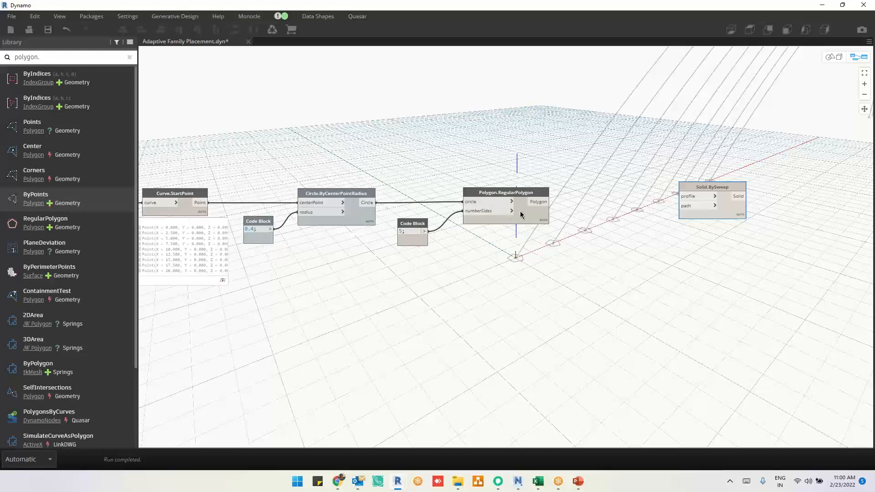
drag(537, 206, 681, 196)
scroll(467, 328, down, 1)
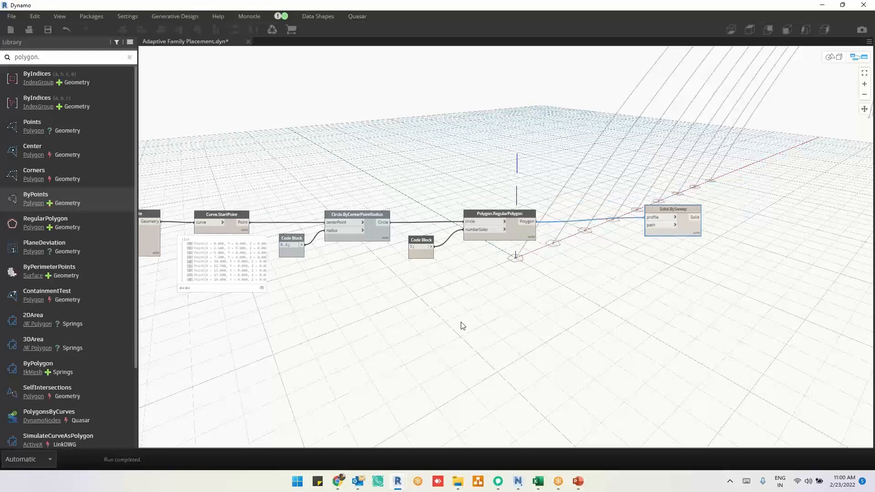
middle_drag(254, 363, 301, 348)
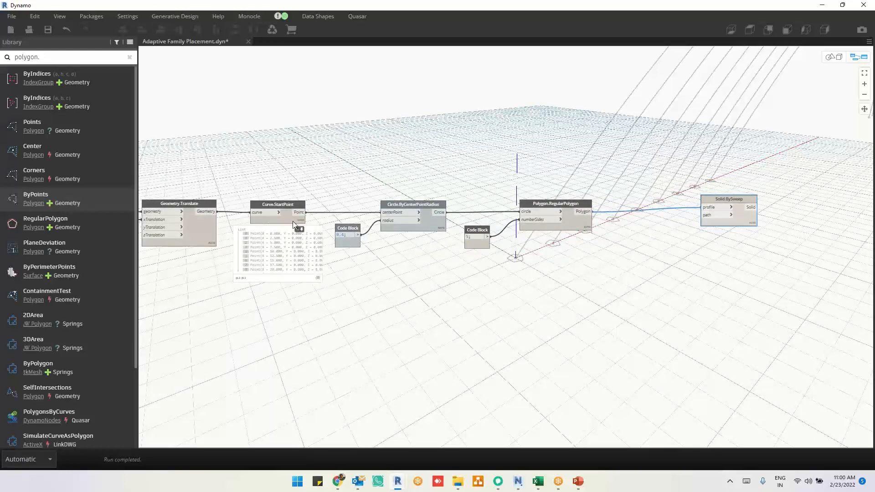
click(194, 238)
drag(216, 211, 714, 223)
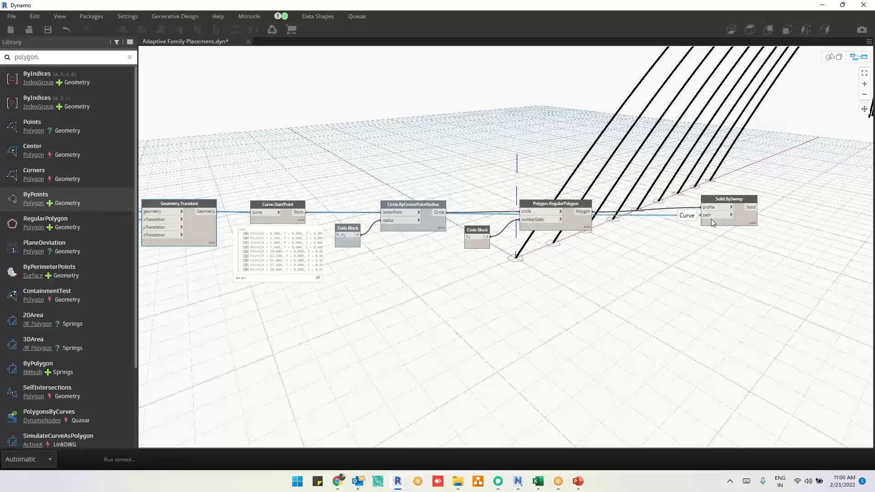
Examine the swept solids along the translated curves in the 3D geometry view
middle_drag(685, 274, 479, 330)
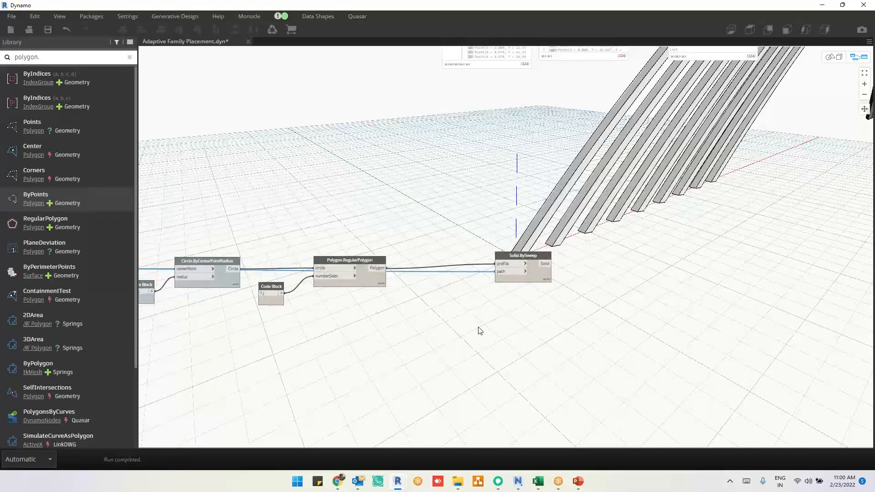
key(ctrl+b)
scroll(451, 342, down, 10)
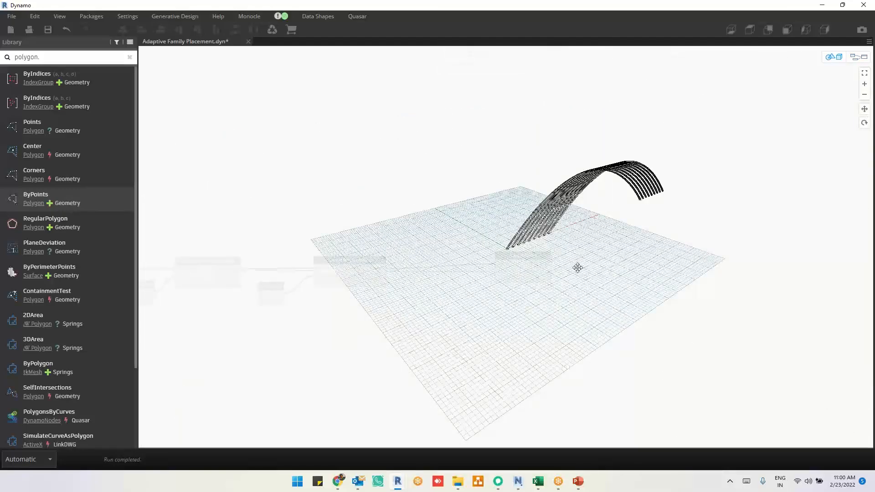
scroll(576, 268, up, 2)
scroll(651, 191, up, 2)
scroll(651, 191, up, 3)
middle_drag(639, 237, 590, 248)
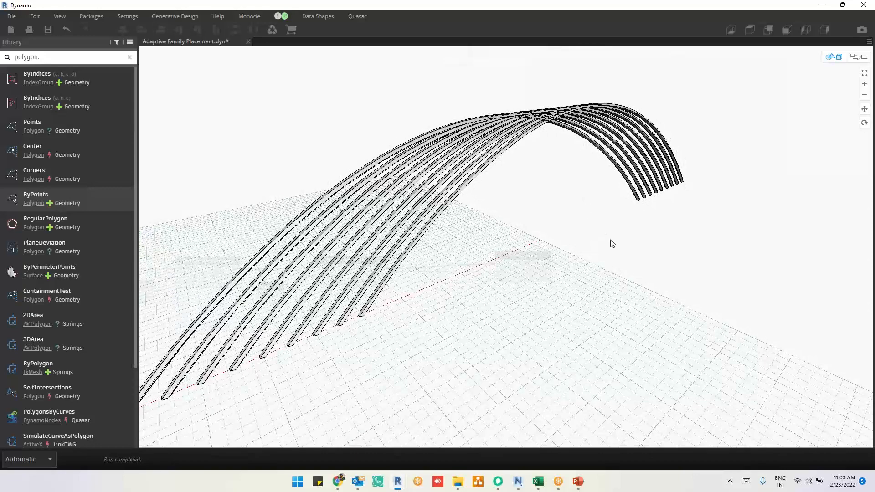
key(ctrl+b)
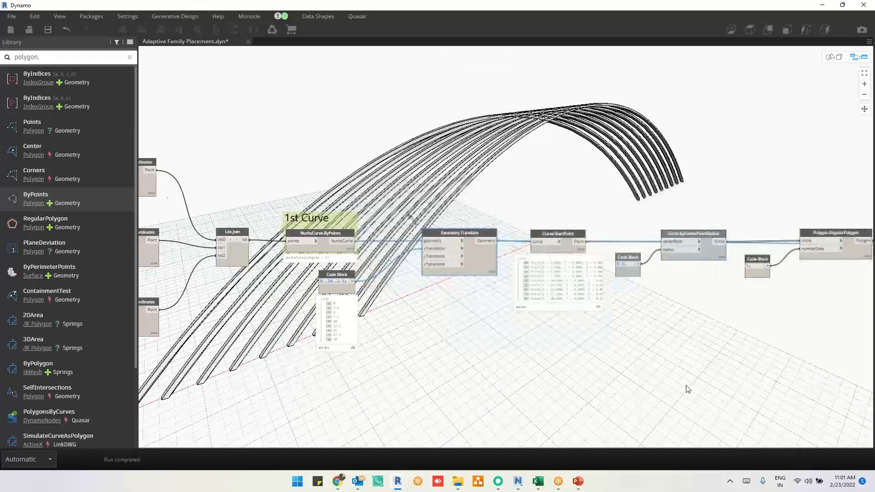
Move the z Number Slider of the middle Point.ByCoordinates clear of the y slider and set its value to 22.4
middle_drag(191, 401, 619, 392)
scroll(487, 264, up, 5)
middle_drag(535, 292, 572, 303)
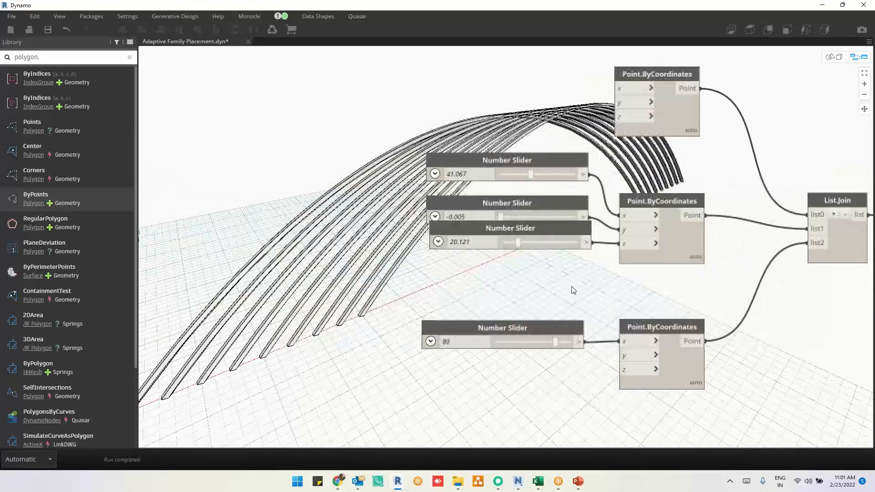
drag(591, 251, 551, 279)
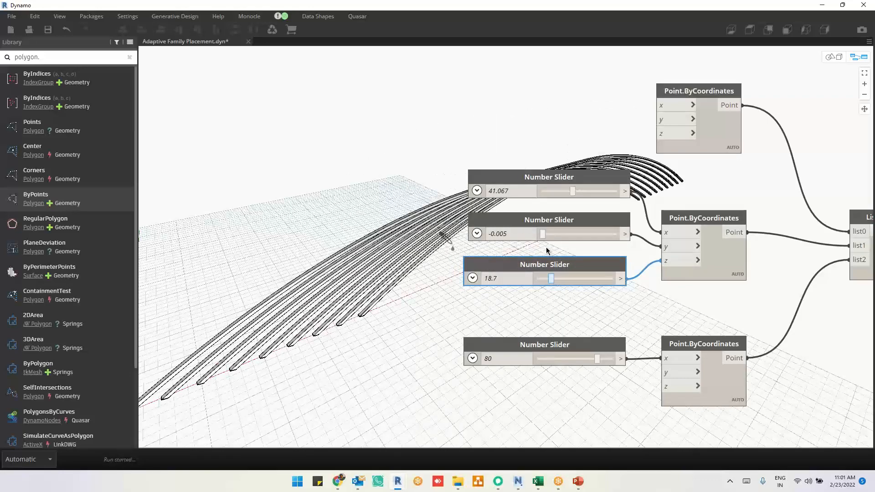
Try y slider values for the middle Point.ByCoordinates up to 48.49, then bring the slider back to -1.61
click(552, 235)
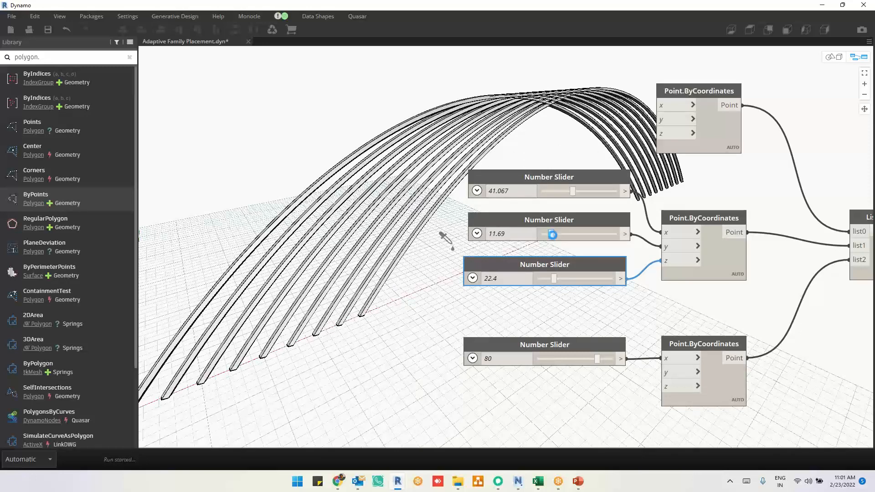
drag(552, 235, 580, 236)
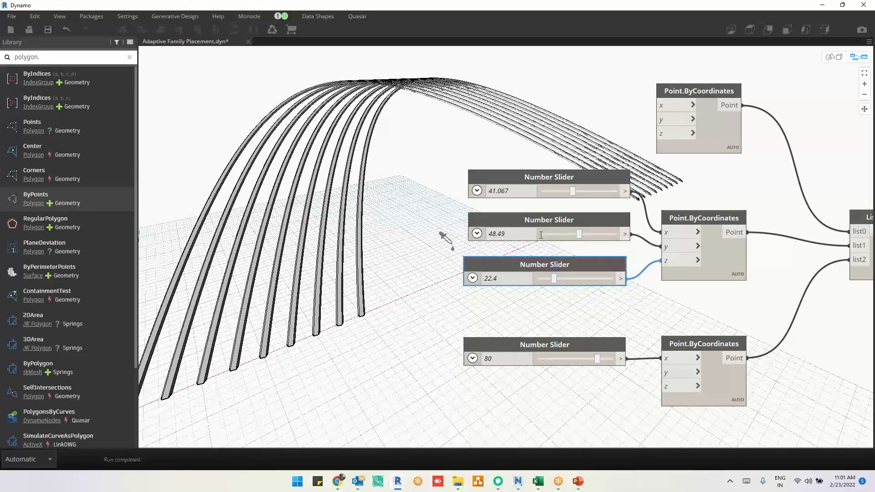
double_click(516, 236)
drag(579, 239, 537, 237)
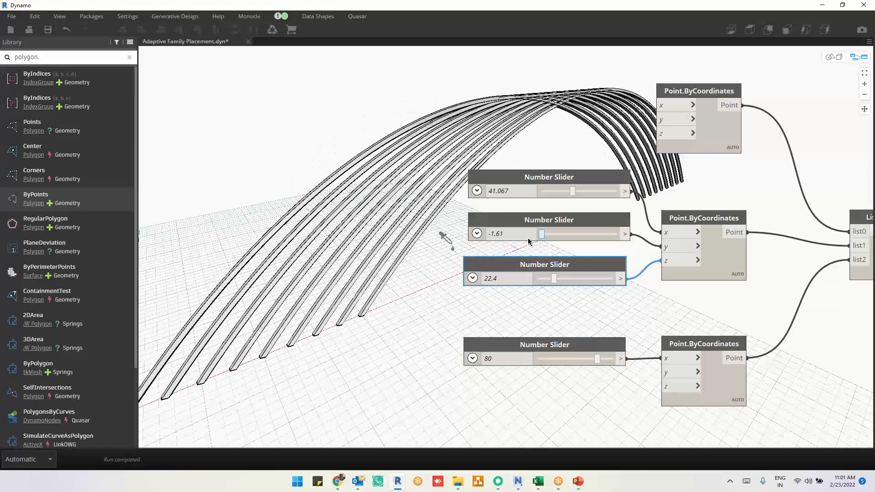
Set the y Number Slider of the middle Point.ByCoordinates to 0
click(516, 237)
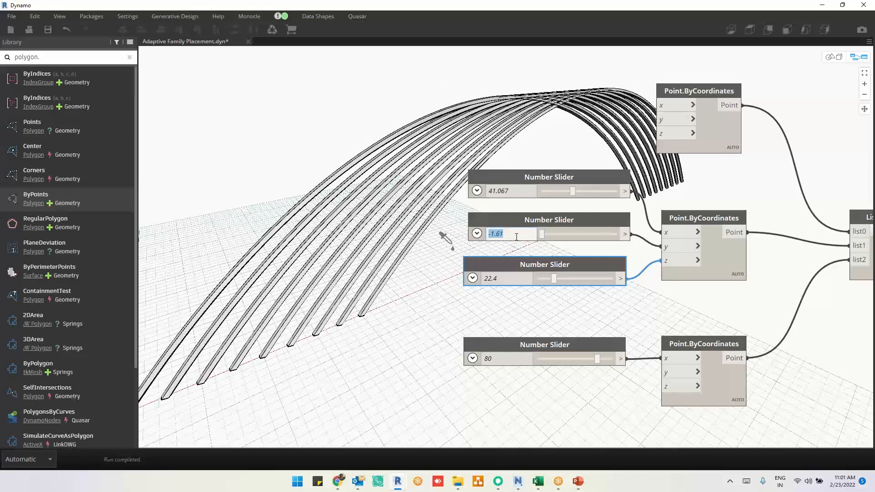
text(0)
key(Return)
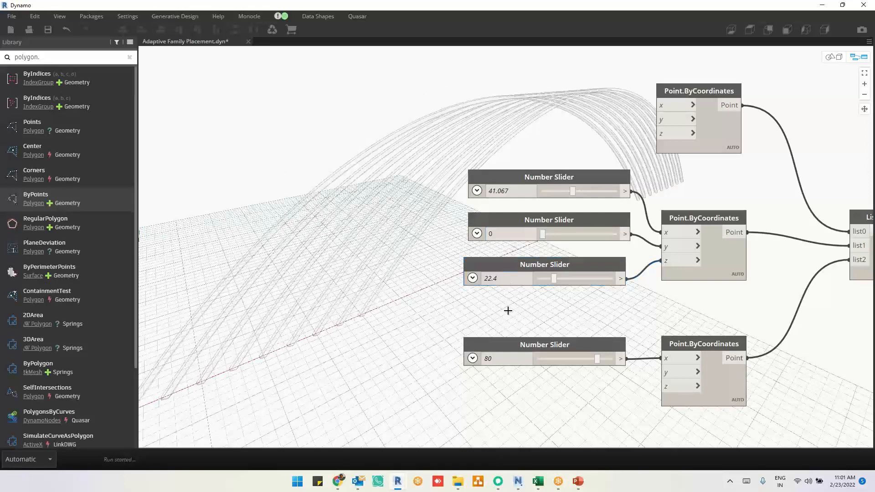
Lower the x Number Slider of the middle Point.ByCoordinates to 22.8
drag(572, 192, 556, 195)
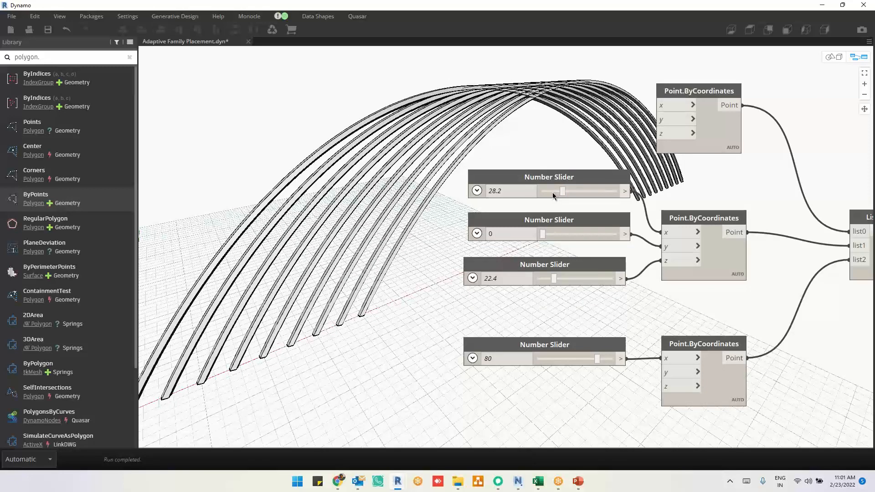
click(552, 193)
drag(557, 193, 560, 193)
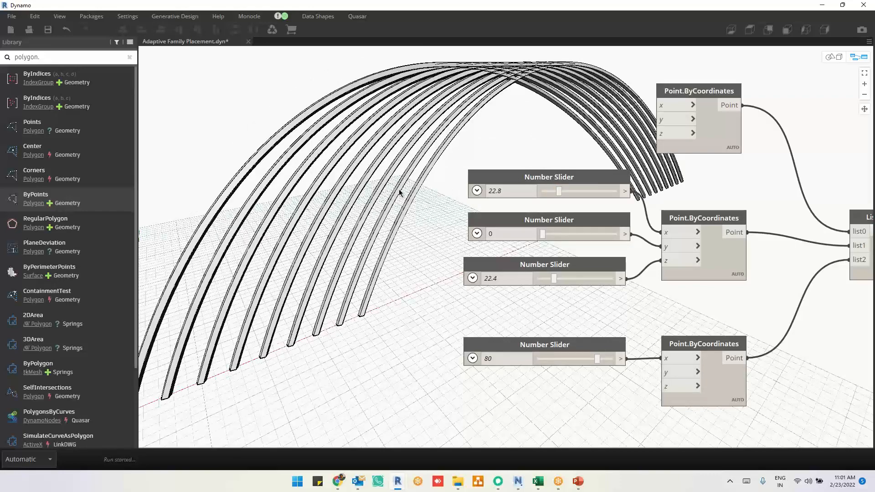
Review the swept arch solids in the geometry view and move the Solid.BySweep node closer to Polygon.RegularPolygon
key(ctrl+b)
scroll(410, 190, down, 3)
mouse_move(388, 209)
right_down()
mouse_move(427, 210)
mouse_move(378, 202)
mouse_move(380, 209)
right_up()
key(ctrl+b)
middle_drag(656, 253, 172, 275)
middle_drag(678, 295, 299, 297)
middle_drag(736, 299, 381, 299)
middle_drag(693, 297, 299, 301)
middle_drag(634, 300, 491, 305)
drag(580, 254, 524, 253)
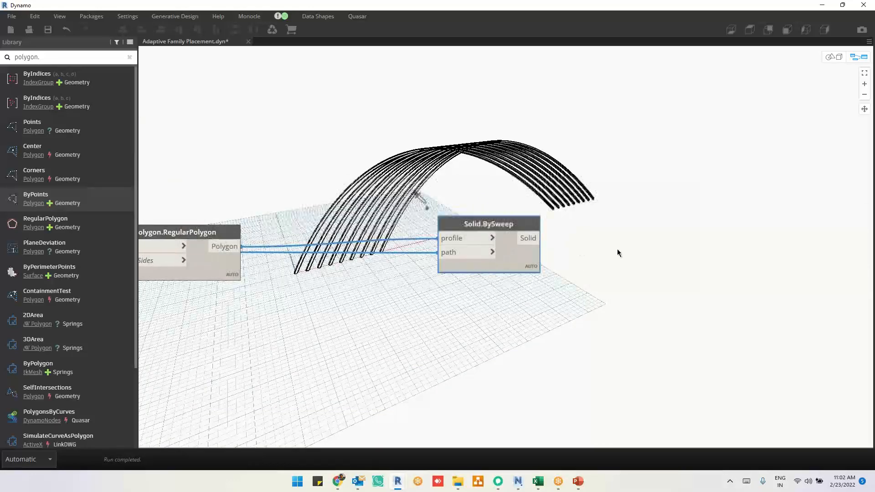
middle_drag(460, 361, 598, 315)
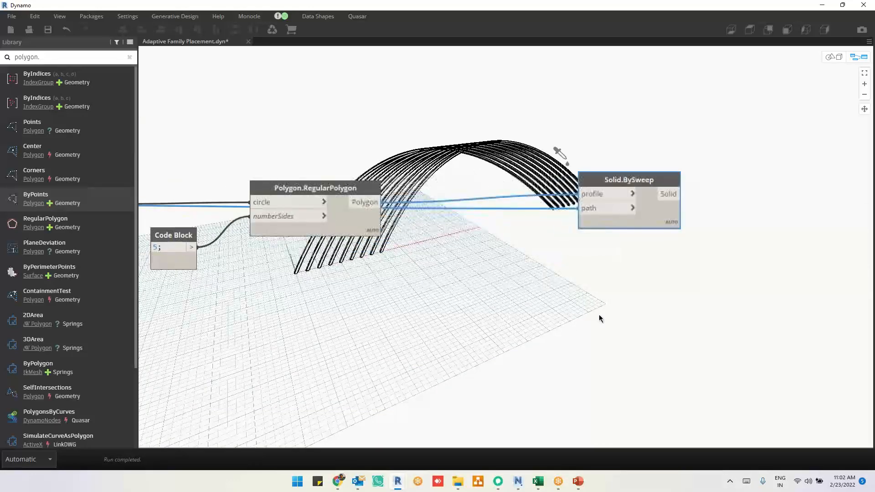
Expand the output preview of the Solid.BySweep node to show its list of solids
scroll(444, 291, down, 2)
middle_drag(515, 236, 451, 285)
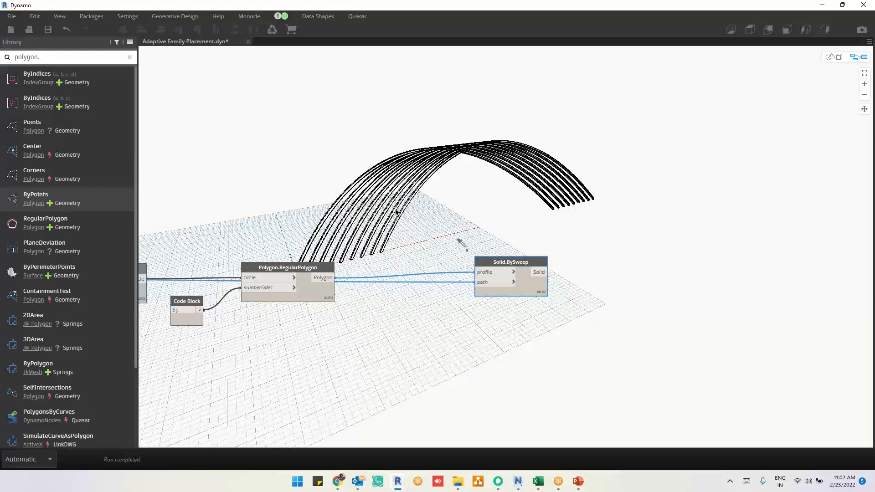
scroll(571, 232, down, 1)
scroll(641, 254, up, 2)
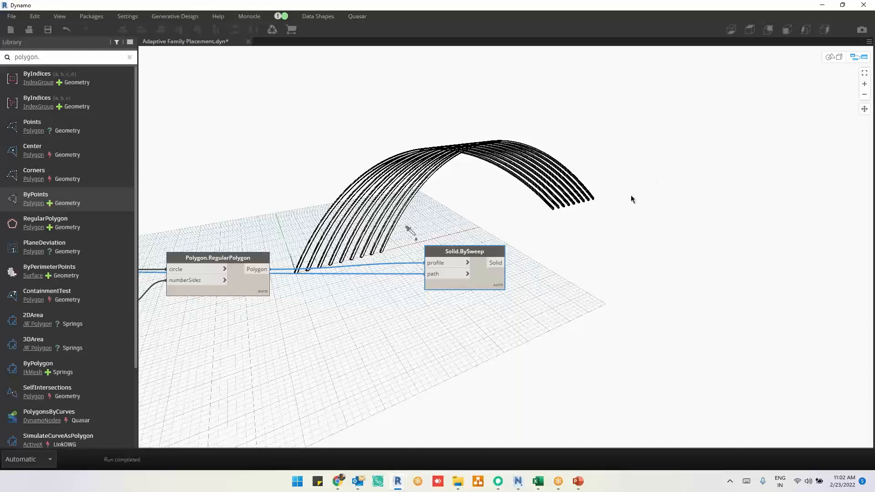
click(650, 250)
mouse_move(494, 280)
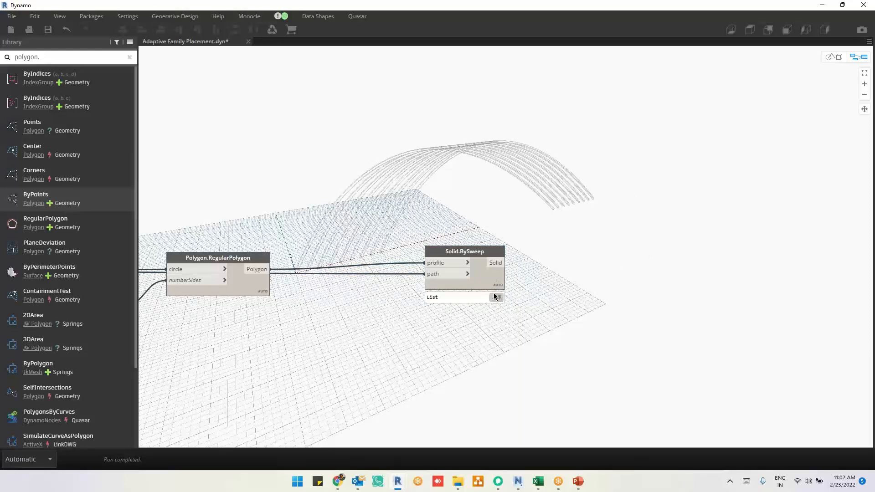
click(496, 297)
Add a Geometry.Mirror node beyond Solid.BySweep and connect the Solid output to its geometry input
right_click(645, 248)
text(ge)
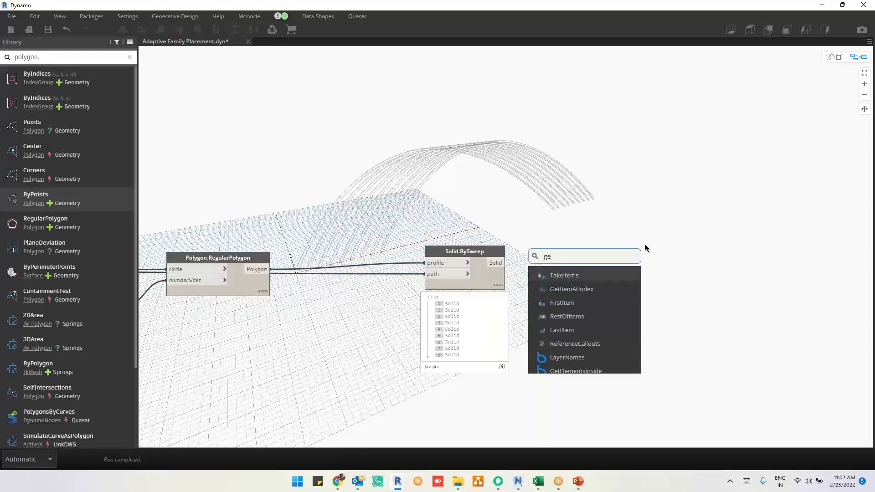
text(ometry.mirror)
click(613, 273)
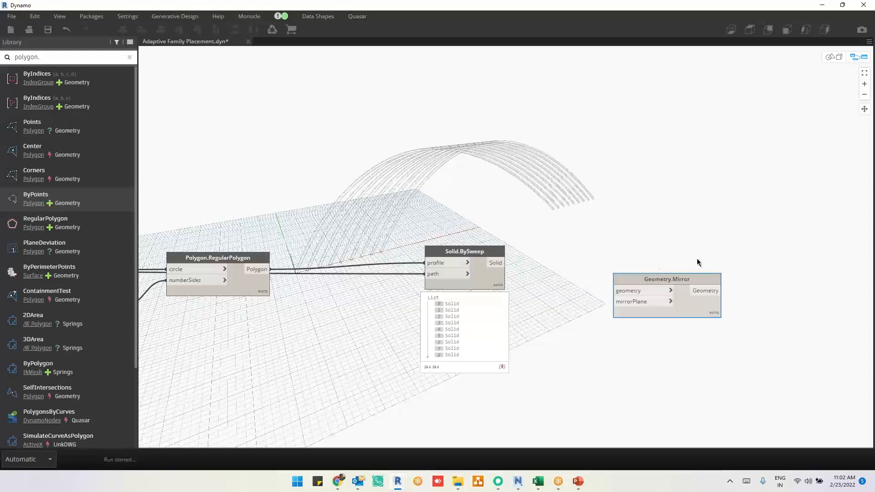
click(500, 263)
click(701, 274)
drag(730, 258, 746, 248)
middle_drag(702, 311, 554, 349)
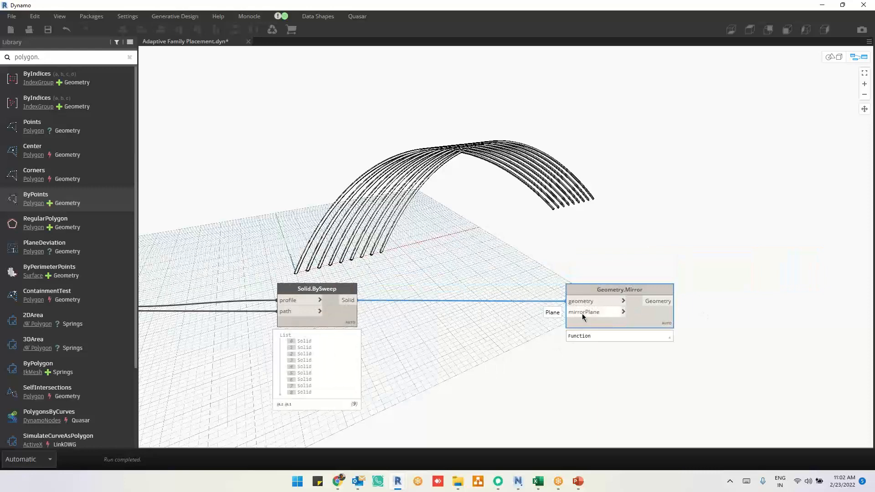
Add a Plane.XY node and connect its output to the mirrorPlane input of Geometry.Mirror
click(489, 206)
right_click(488, 206)
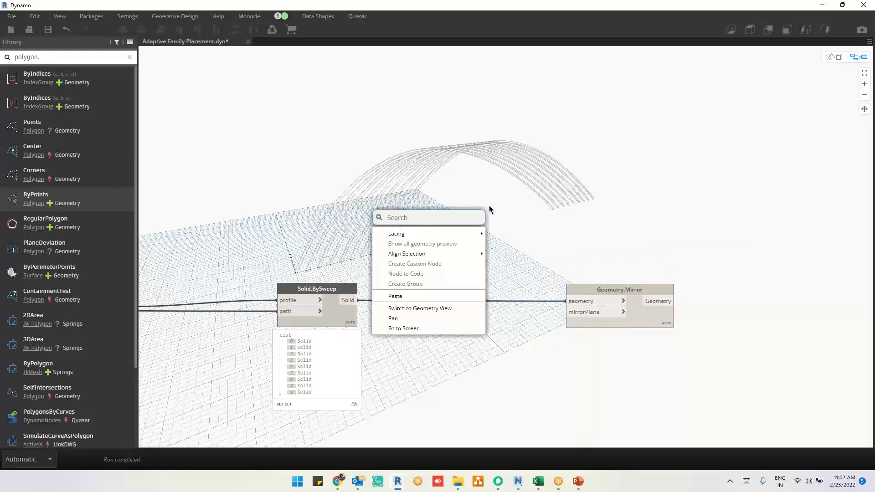
text(plane.)
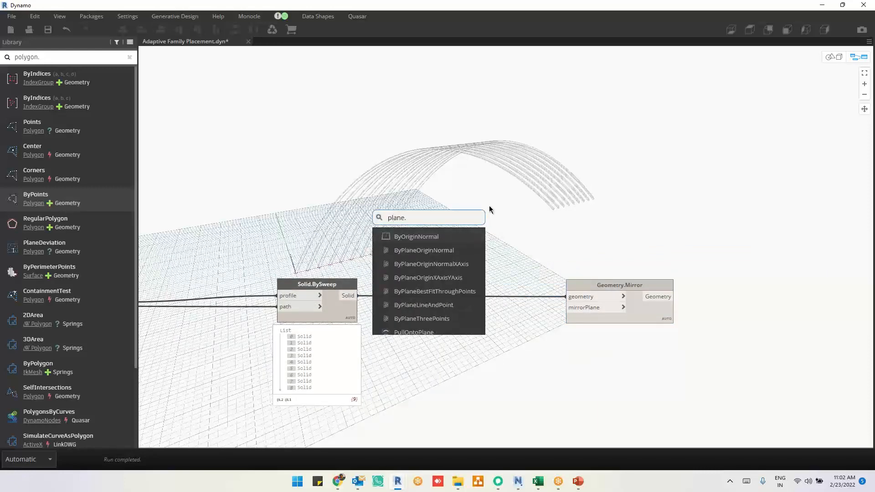
text(xy)
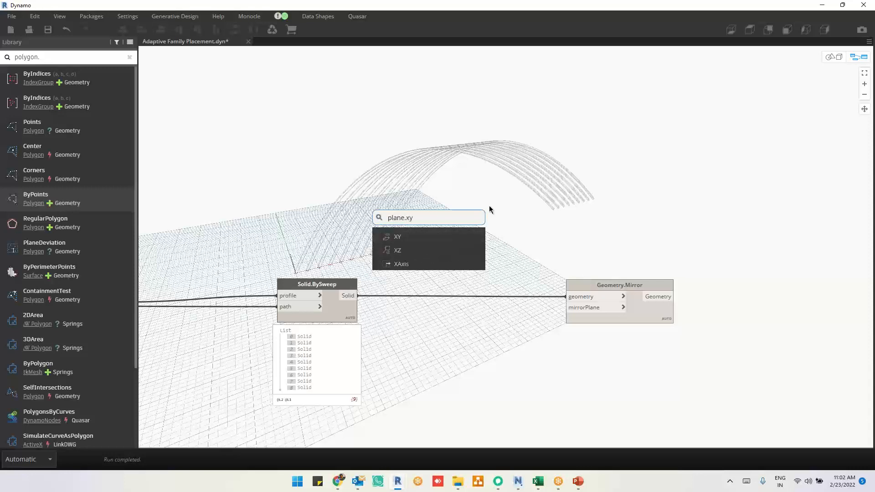
click(433, 236)
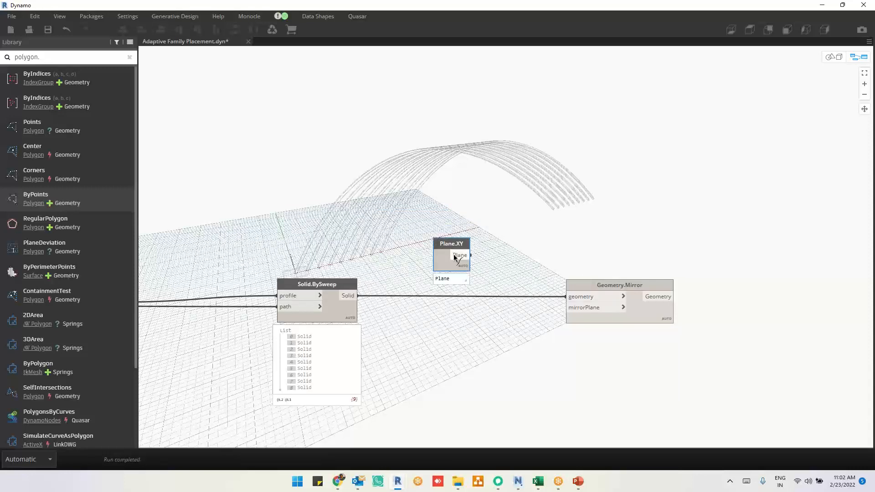
drag(471, 256, 568, 307)
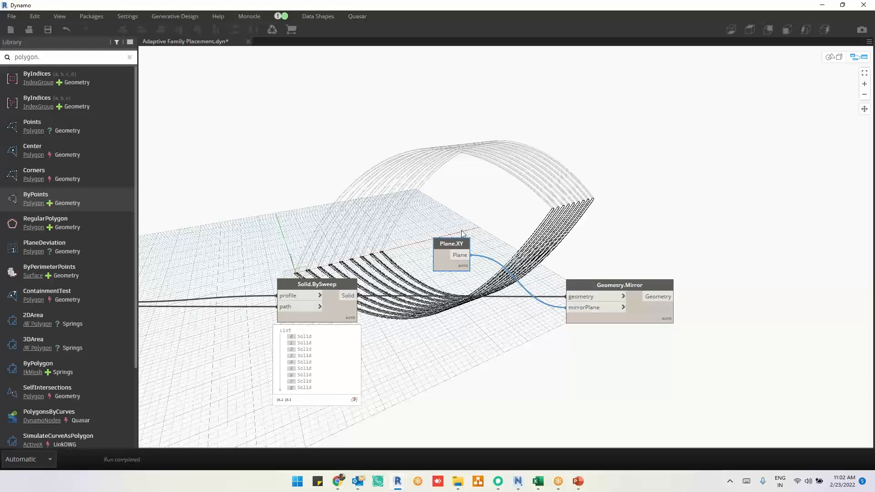
Add a Plane.YZ node beside Plane.XY and delete the Plane.XY node
right_click(447, 184)
text(pl)
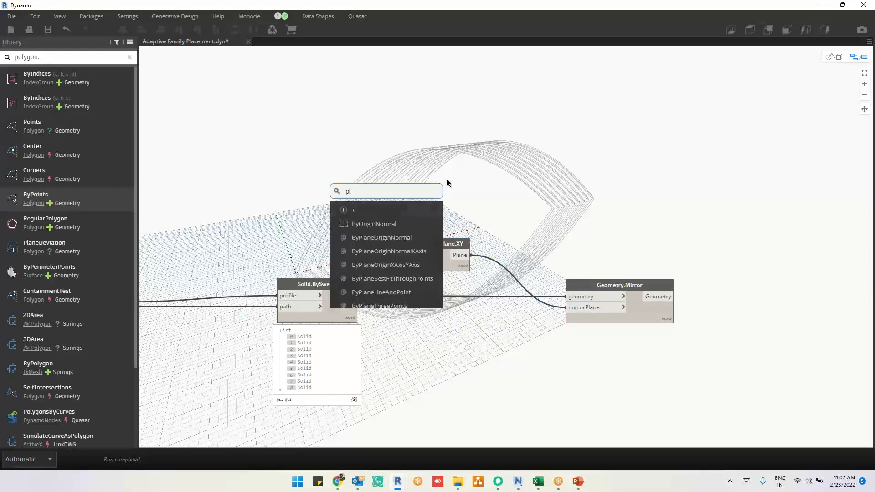
text(ane.yz)
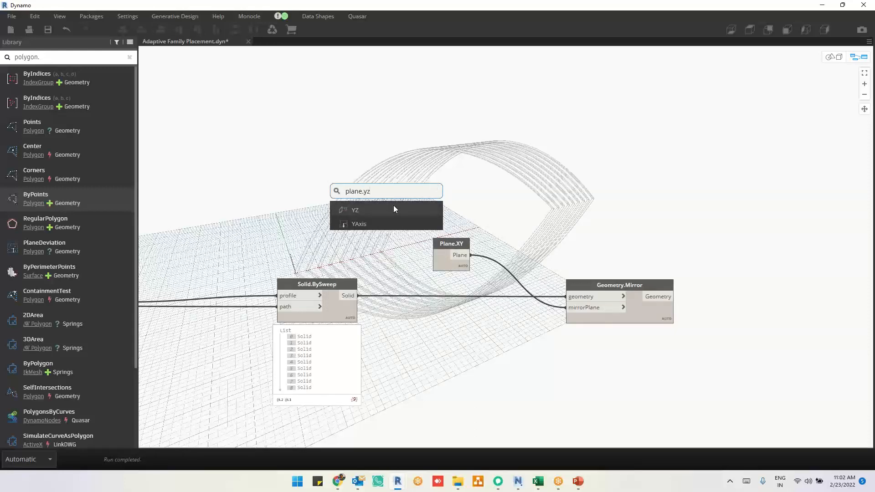
click(393, 208)
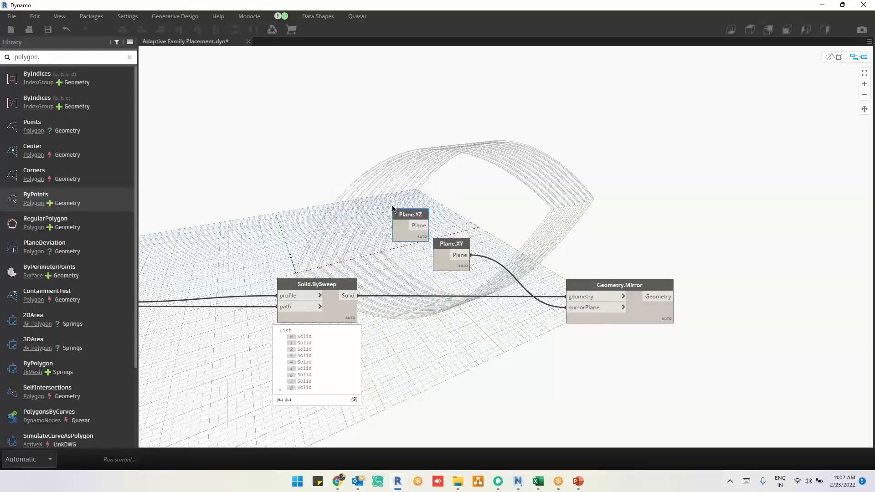
middle_drag(445, 299, 464, 333)
click(465, 296)
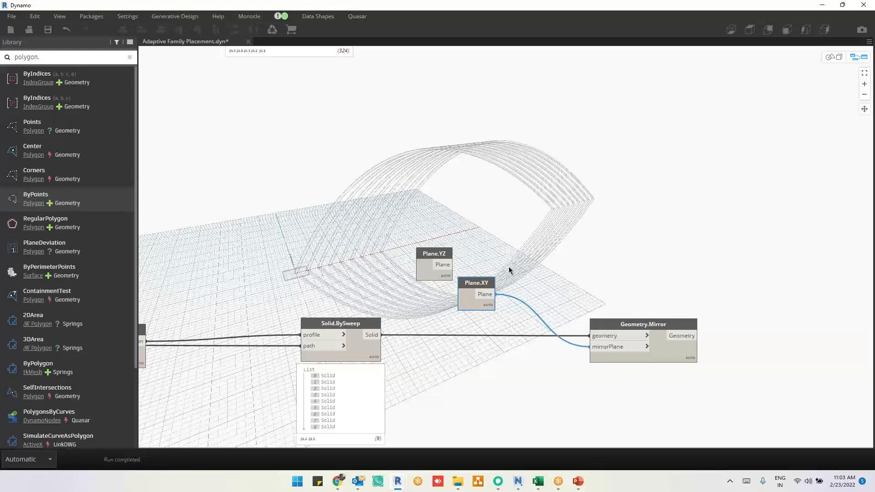
key(Delete)
Check the Plane.YZ orientation in the geometry view and connect its output to the mirrorPlane input of Geometry.Mirror
click(433, 272)
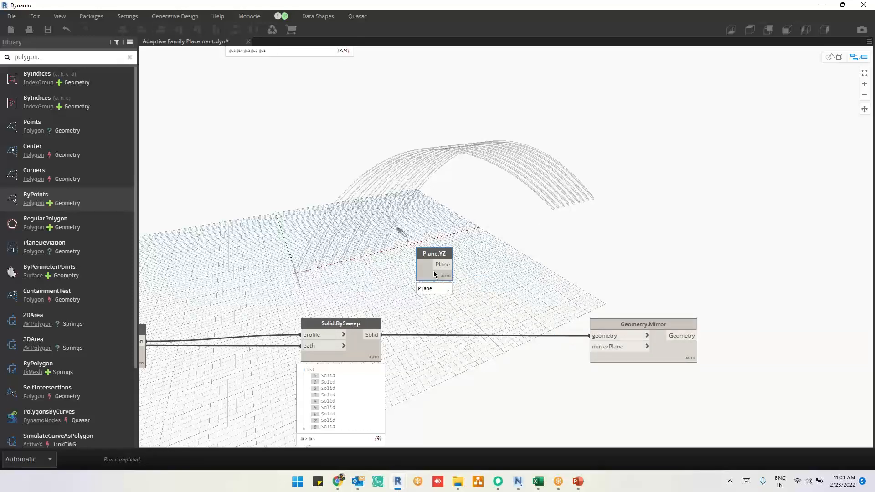
key(ctrl+b)
right_drag(391, 278, 397, 276)
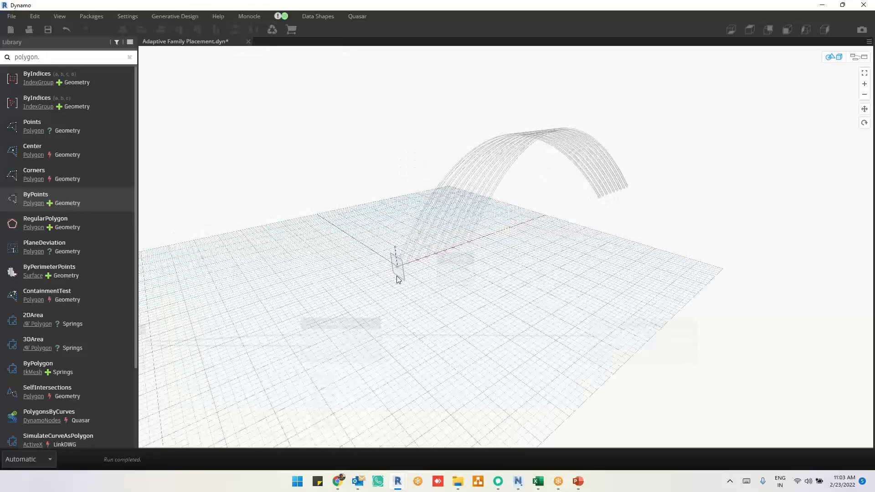
key(ctrl+b)
drag(474, 270, 593, 347)
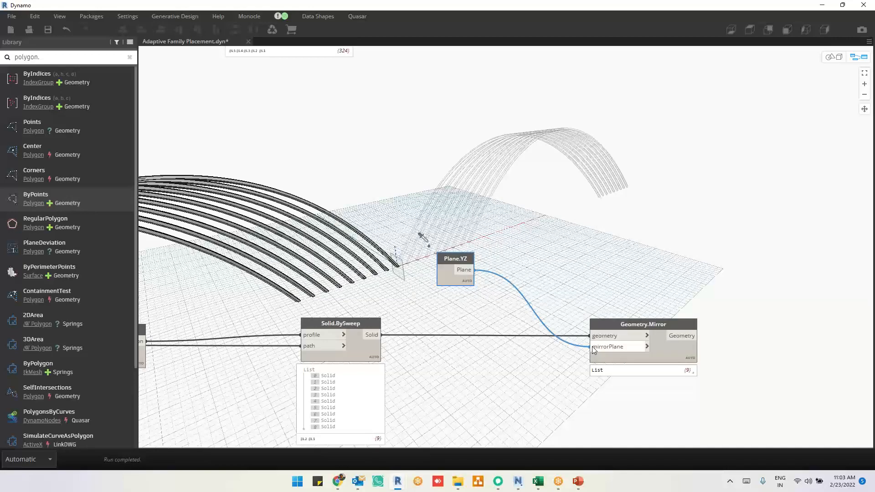
Compare the original and mirrored arch solids by highlighting the Solid.BySweep and Geometry.Mirror results in turn
scroll(579, 247, down, 3)
scroll(578, 248, up, 3)
key(ctrl+b)
scroll(579, 248, down, 5)
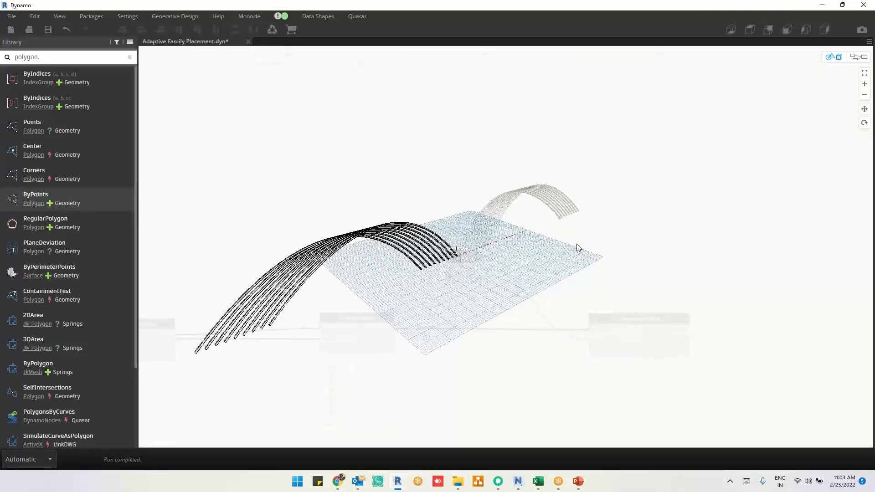
key(ctrl+b)
click(379, 343)
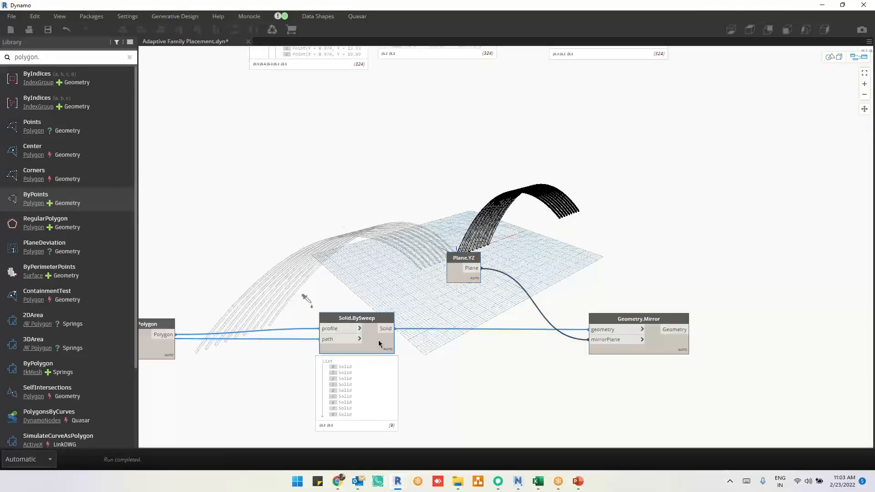
click(653, 344)
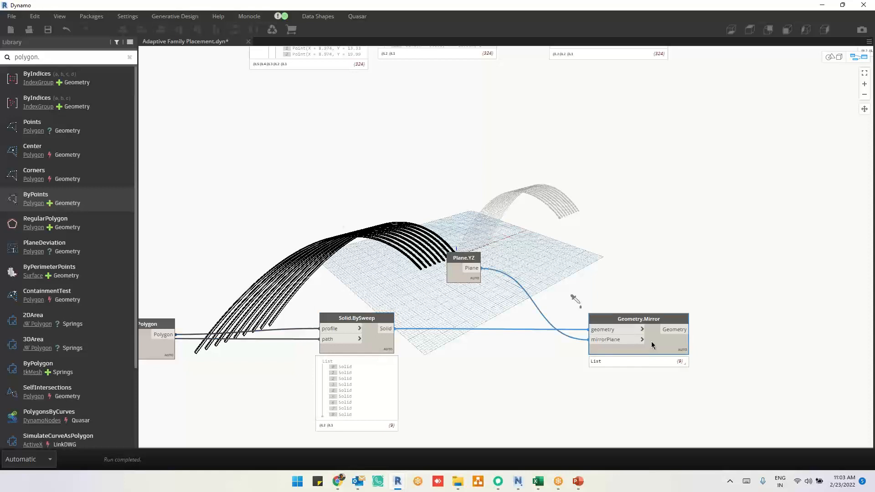
Move the Geometry.Mirror node closer to the Solid.BySweep node
drag(654, 322, 624, 314)
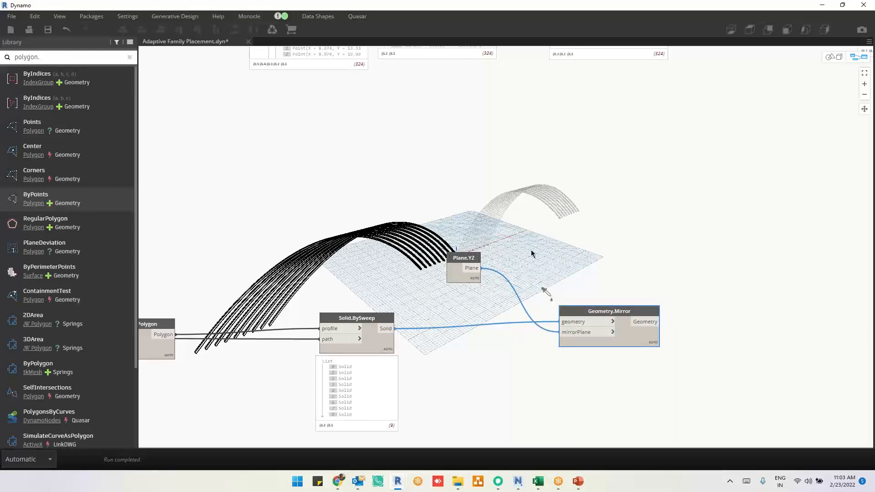
scroll(532, 250, up, 3)
scroll(609, 322, down, 5)
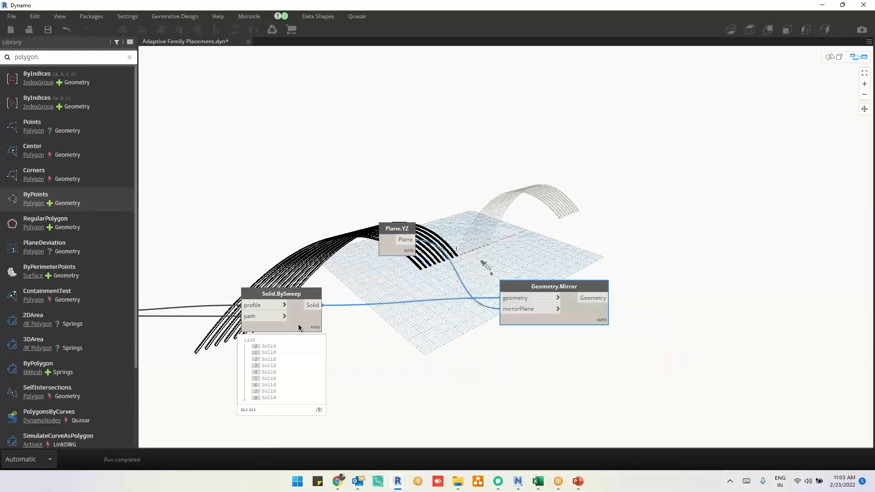
scroll(321, 232, down, 2)
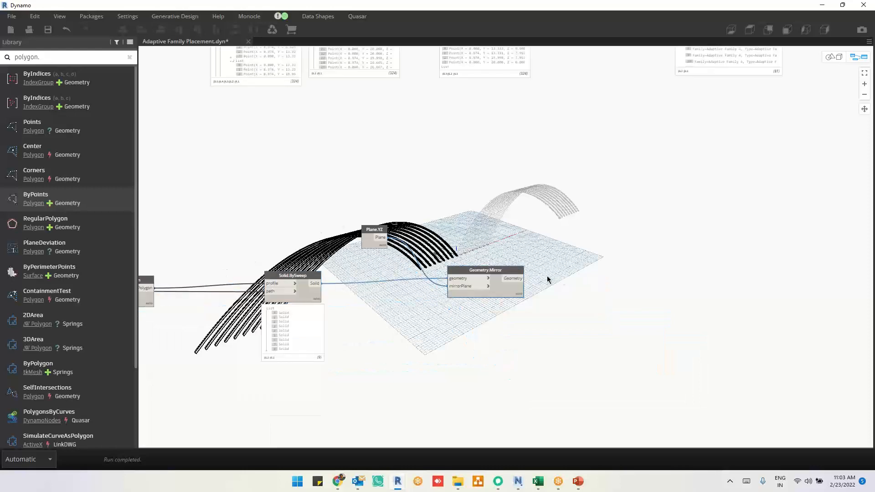
Group the Solid.BySweep and Geometry.Mirror nodes and title the group "Bridge 1 Side"
drag(204, 257, 551, 341)
key(ctrl+g)
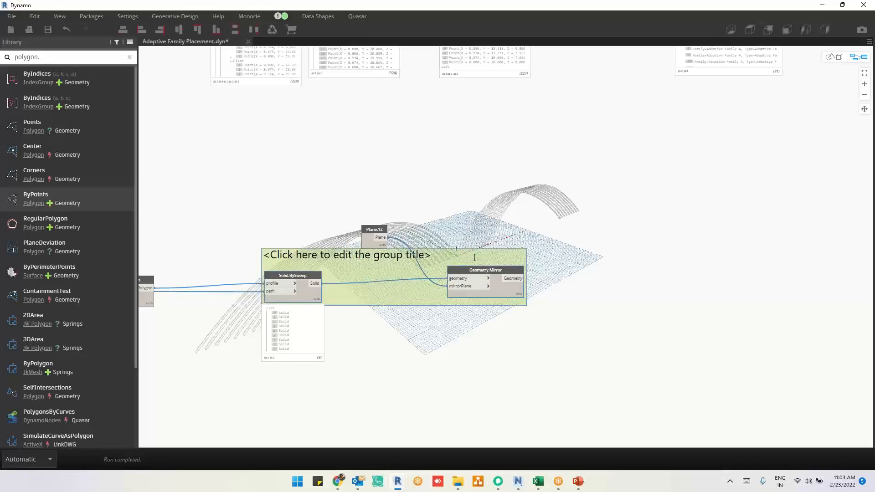
double_click(475, 258)
text(Bridge)
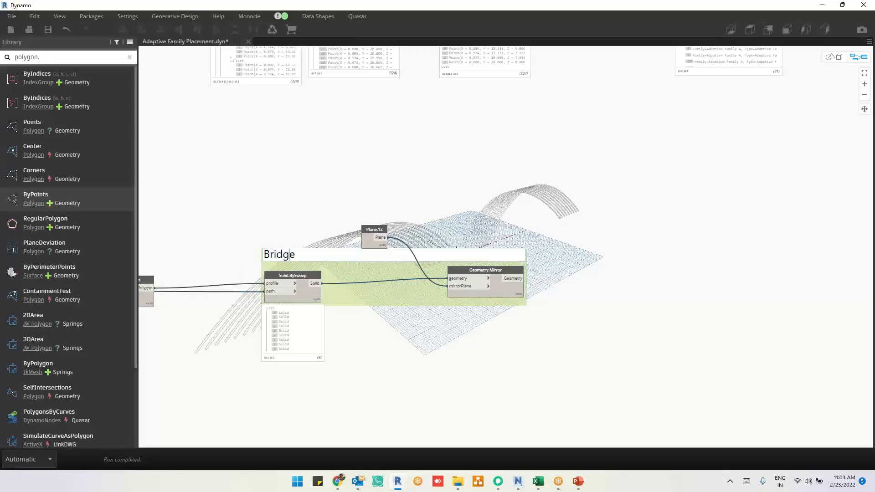
text( 1 Side)
click(590, 227)
middle_drag(644, 223, 623, 231)
right_click(623, 230)
click(631, 225)
right_click(643, 224)
click(669, 215)
drag(497, 304, 499, 306)
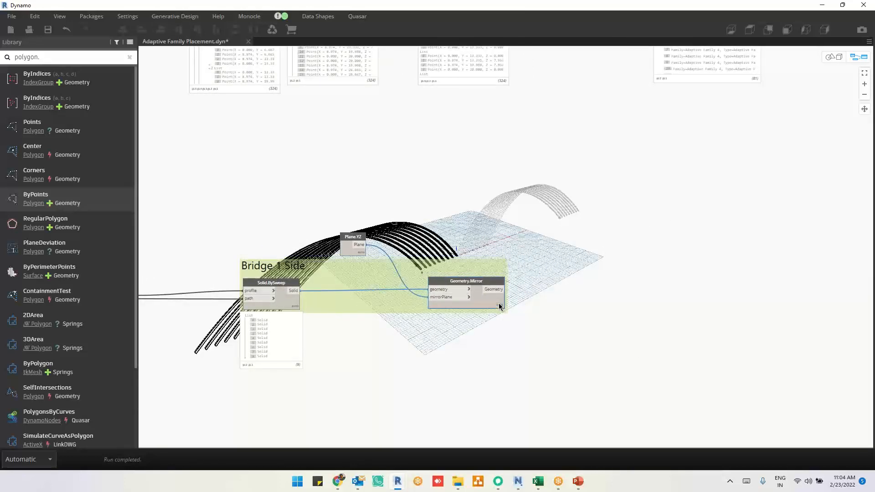
Add a Geometry.Translate node with x, y and z translation inputs and place it below and clear of the Bridge 1 Side group
right_click(645, 264)
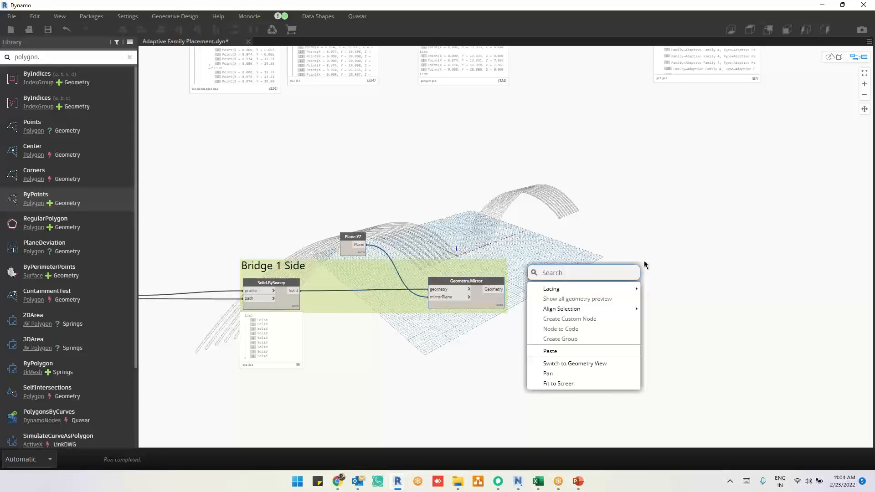
text(geo)
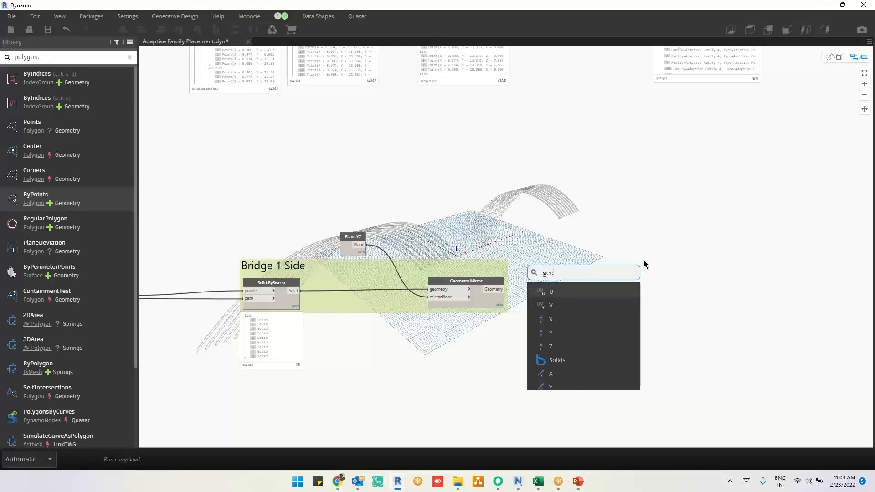
text(metry.trans)
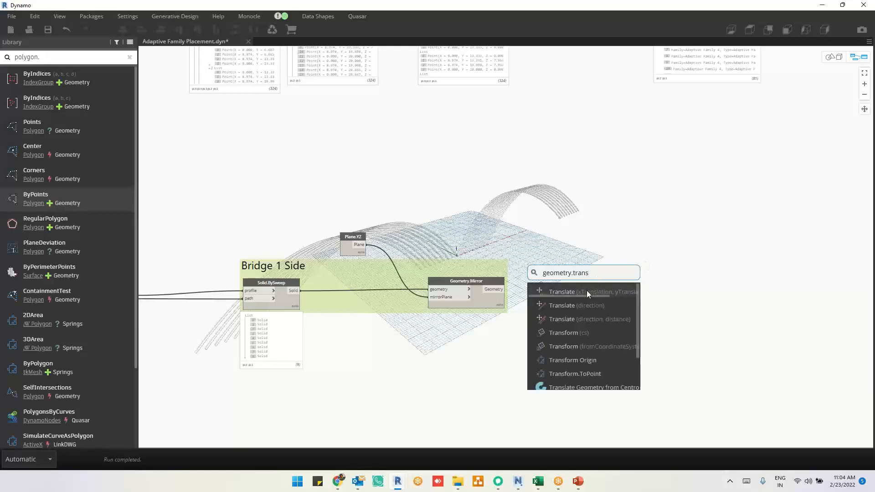
click(587, 291)
drag(642, 292, 409, 365)
middle_drag(321, 383, 412, 345)
scroll(412, 345, up, 3)
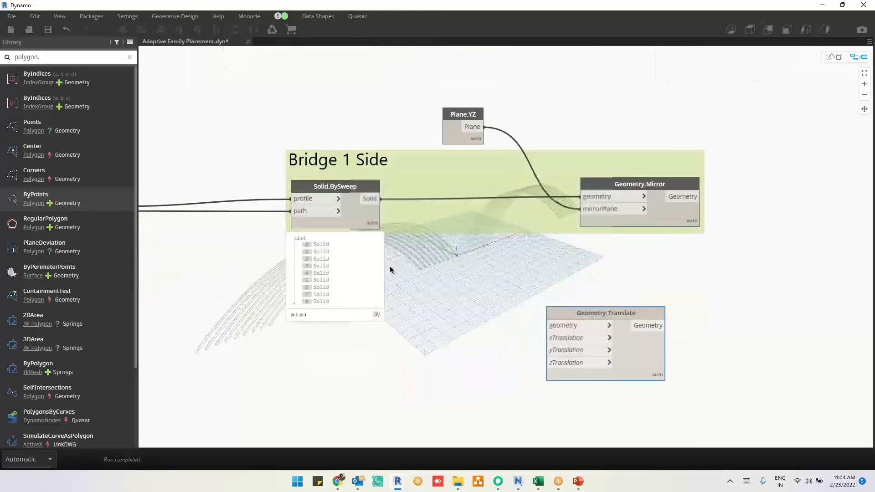
drag(382, 199, 513, 308)
click(511, 306)
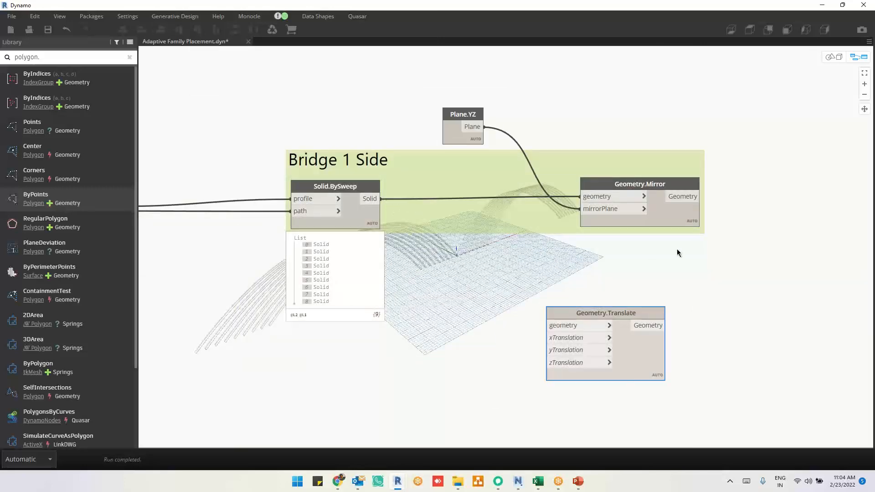
drag(614, 315, 783, 318)
Add a List Create node beside the Bridge 1 Side group, level with the Geometry.Mirror node
click(693, 171)
mouse_move(735, 214)
middle_down()
mouse_move(705, 230)
mouse_move(722, 208)
middle_up()
right_click(722, 207)
text(l)
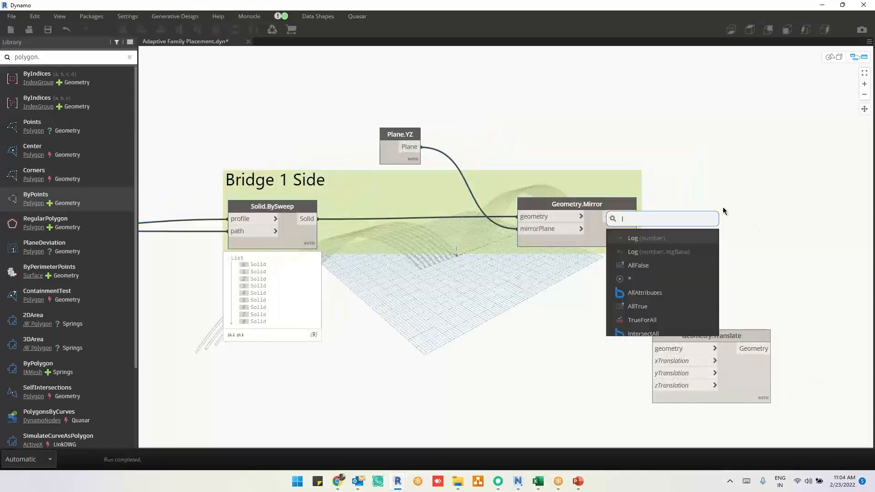
text(ist.)
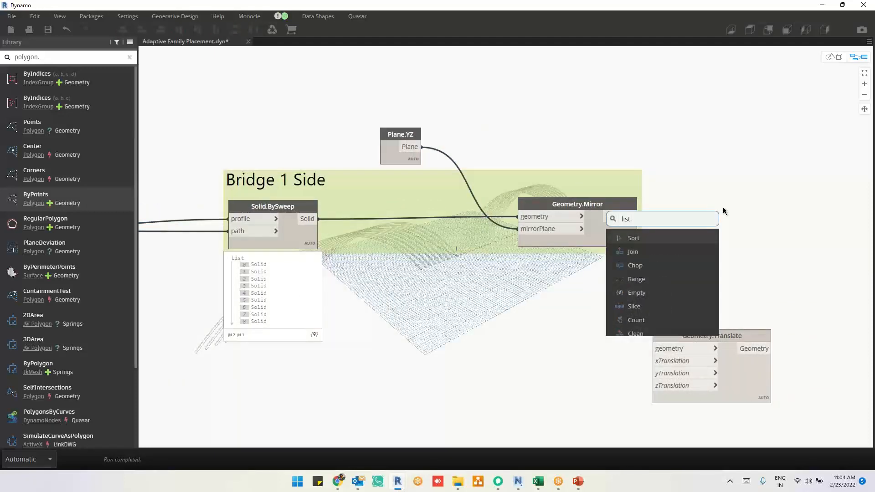
text(create)
click(688, 237)
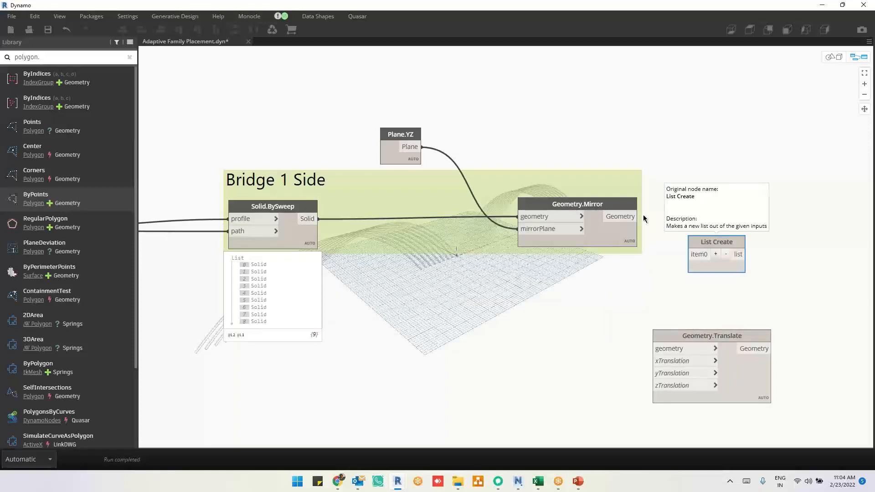
drag(717, 244, 755, 209)
Combine the Solid.BySweep solids as item0 and the Geometry.Mirror geometry as item1 in the List Create node
drag(309, 220, 728, 223)
click(753, 222)
drag(638, 217, 728, 234)
middle_drag(780, 275, 594, 266)
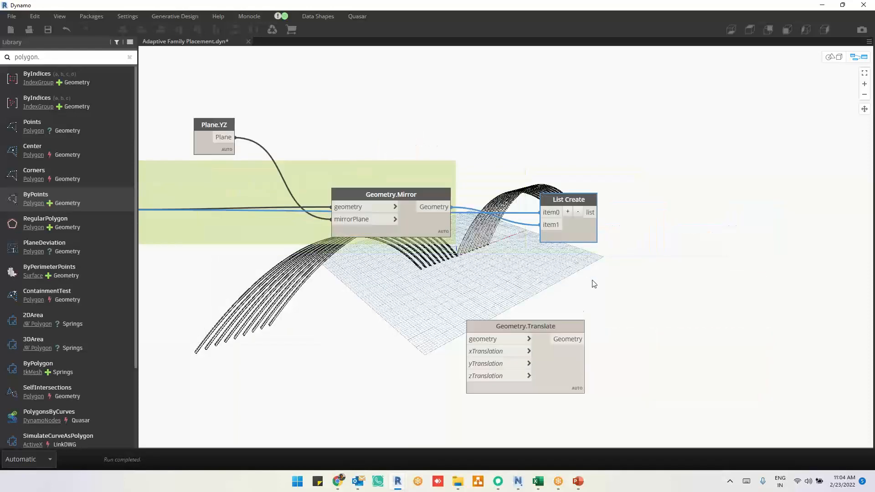
Move the Geometry.Translate node past List Create and feed the combined list into its geometry input
drag(548, 328, 765, 273)
drag(598, 212, 763, 254)
click(684, 284)
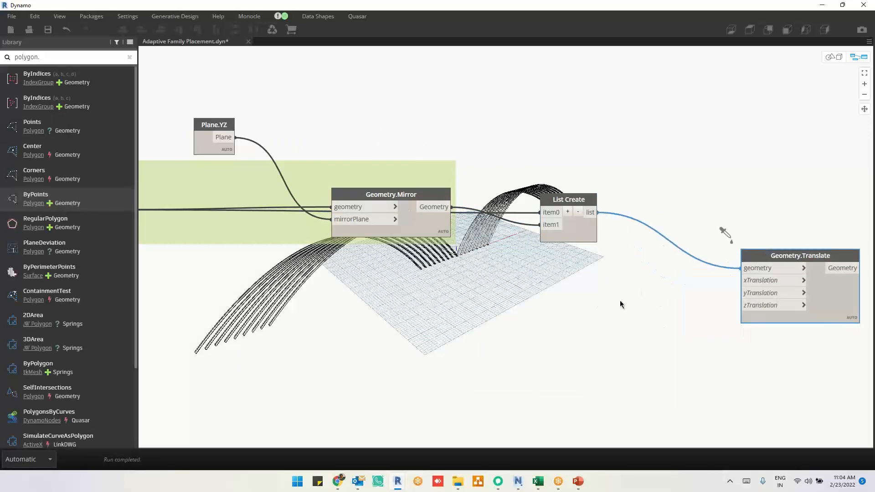
Add a Code Block with the value 20 and connect it to the yTranslation input of Geometry.Translate
double_click(591, 300)
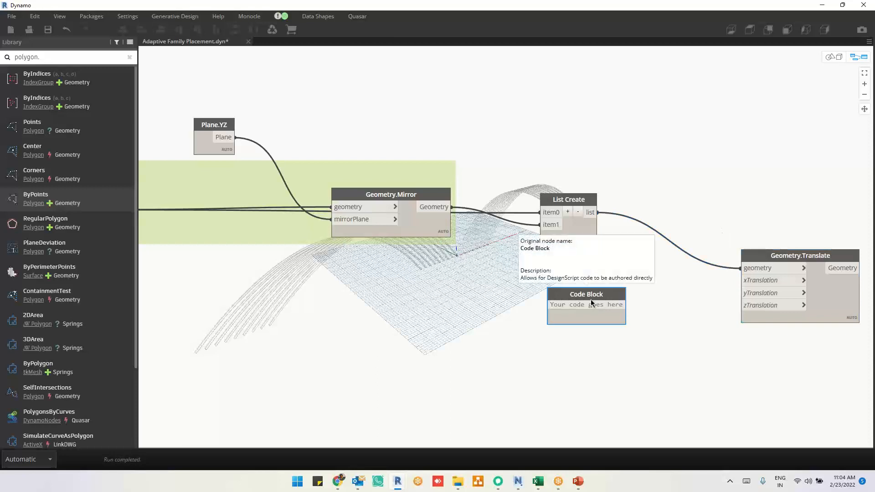
text(20;)
click(606, 319)
click(588, 305)
click(748, 295)
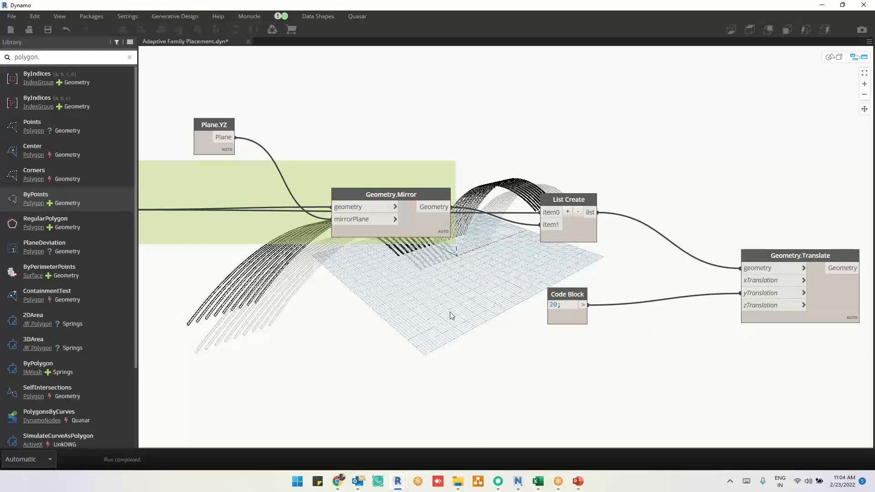
Set the yTranslation Code Block value to 30 and check the spacing between the arch sets in the 3D preview
key(ctrl+b)
mouse_move(422, 328)
right_down()
mouse_move(448, 325)
mouse_move(441, 325)
right_up()
key(ctrl+b)
double_click(550, 305)
text(30)
click(660, 354)
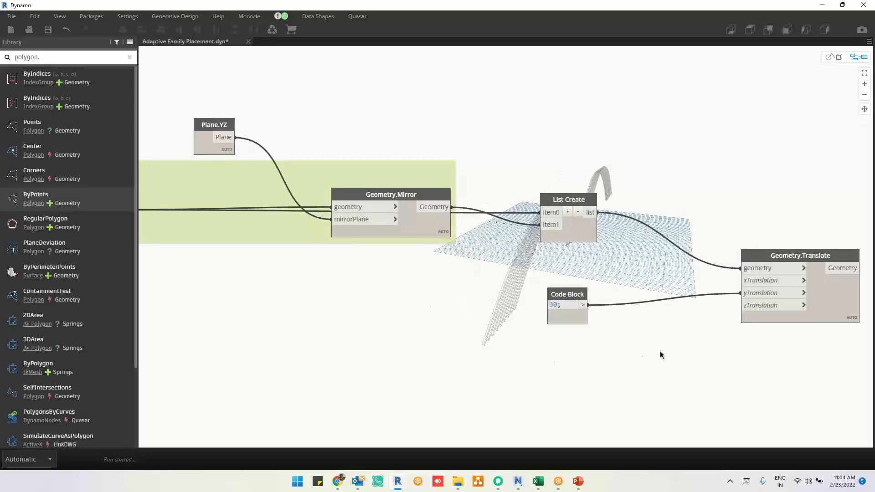
middle_drag(660, 353, 552, 350)
key(ctrl+b)
right_drag(642, 351, 600, 343)
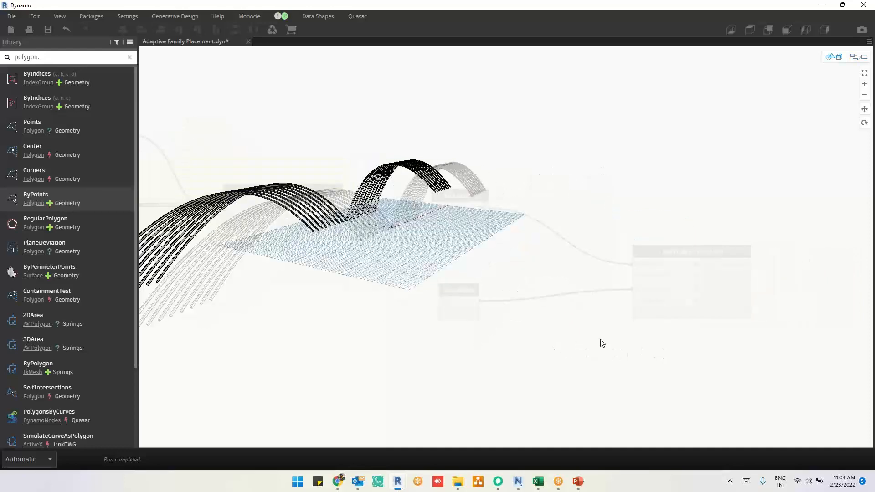
key(ctrl+b)
right_click(610, 342)
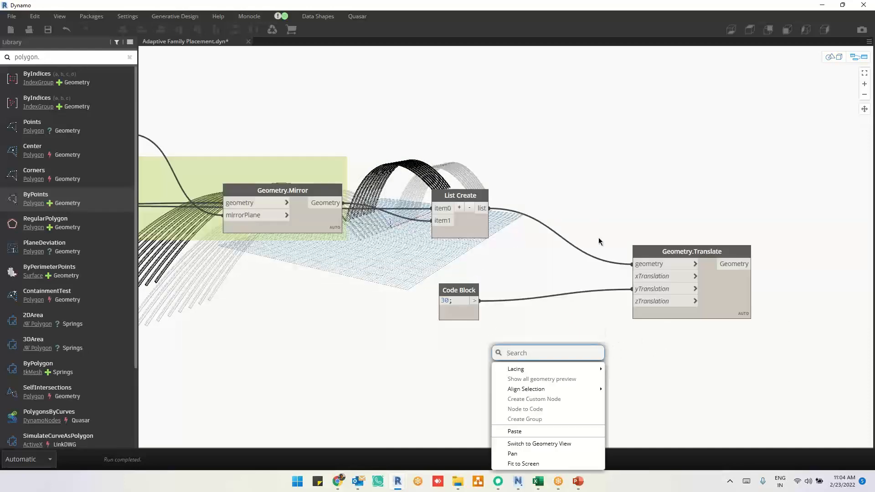
click(598, 238)
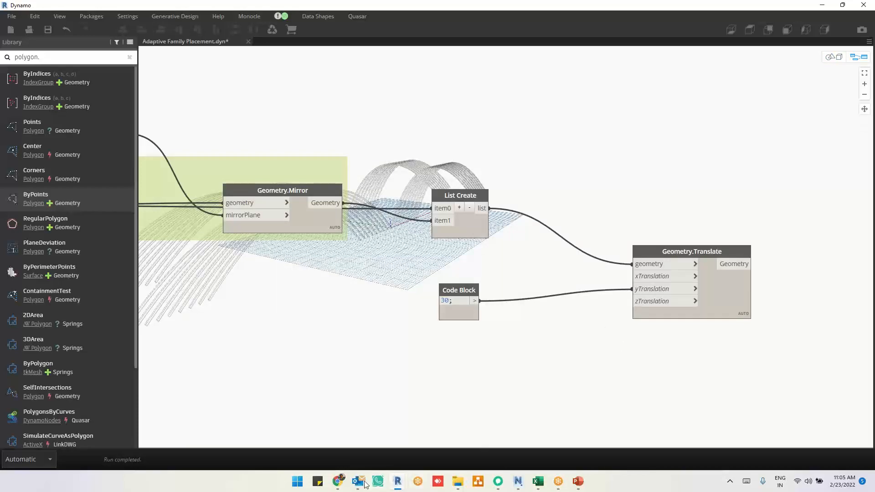
Switch to Chrome and browse the bridge image results, previewing the Types of Bridges and Suspension Bridge Illustrations images
click(338, 481)
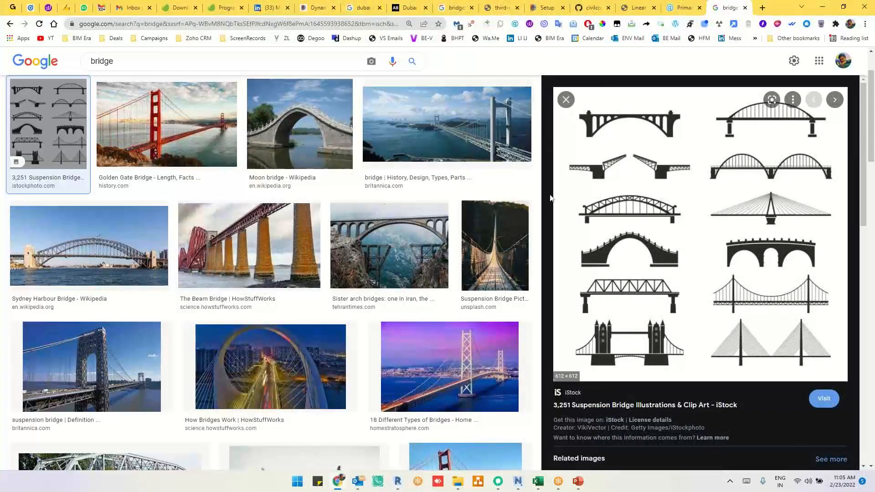
scroll(255, 173, down, 1)
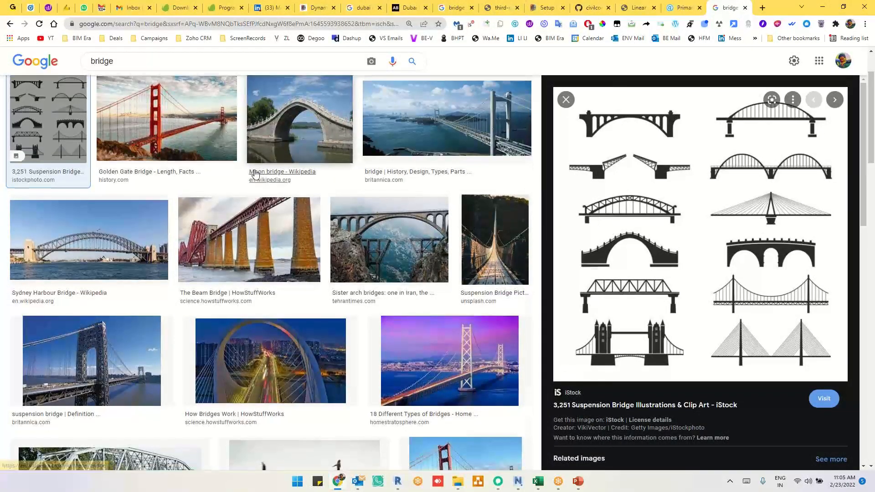
scroll(255, 174, down, 6)
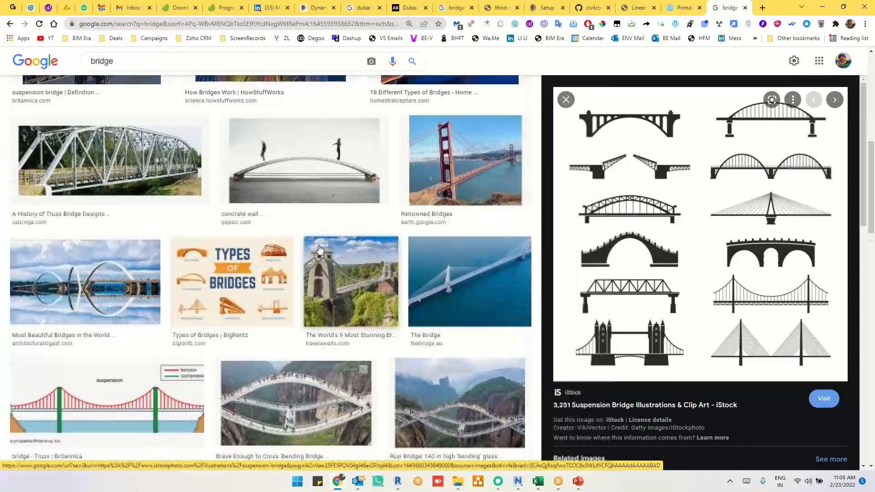
scroll(319, 248, down, 2)
click(241, 212)
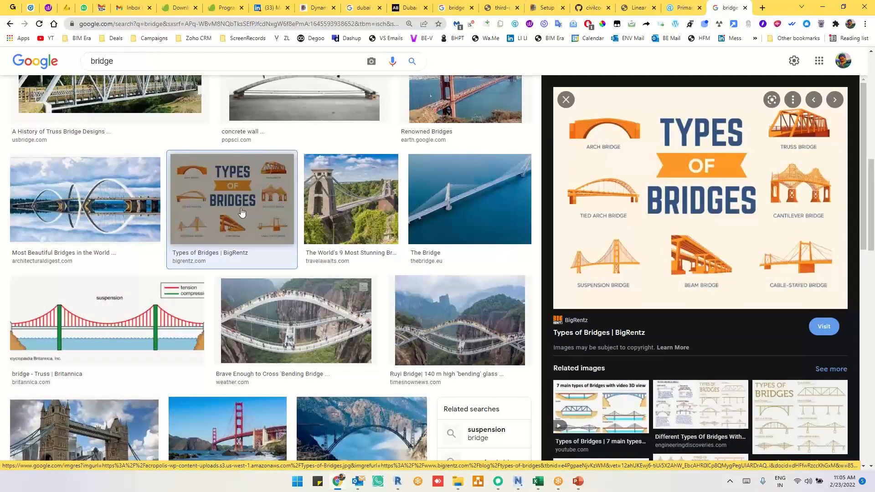
scroll(265, 247, up, 7)
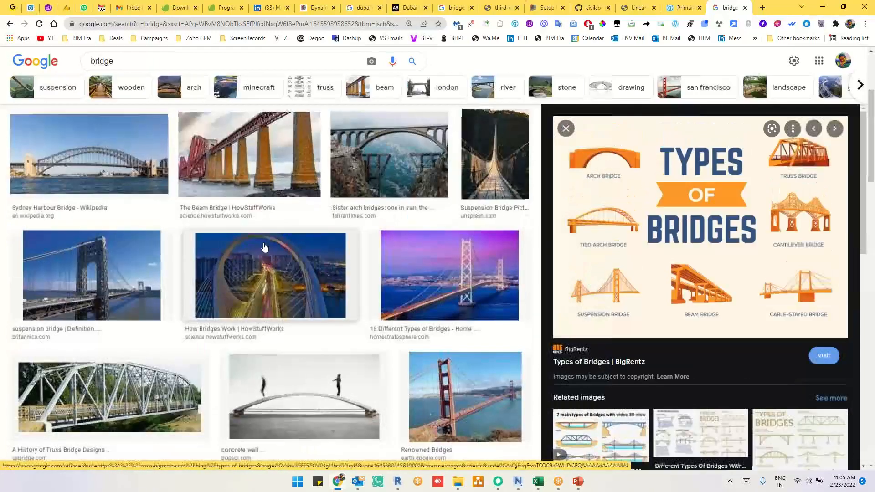
scroll(265, 246, up, 4)
click(53, 196)
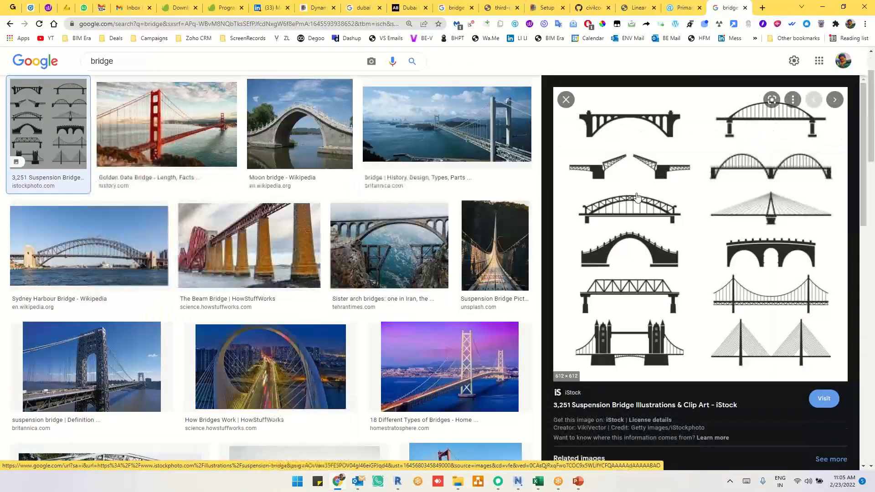
Open the Suspension Bridge Illustrations image in its own tab and enlarge it to examine the bridge shapes
right_click(642, 191)
click(675, 284)
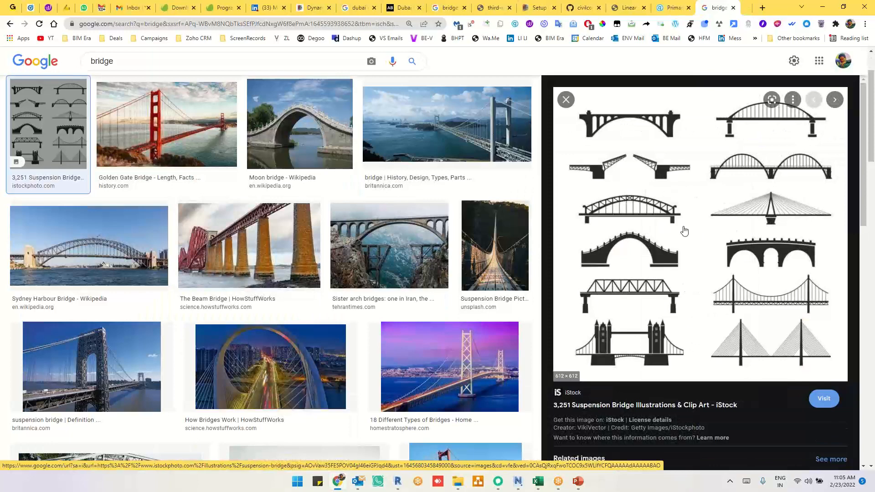
key(ctrl+Tab)
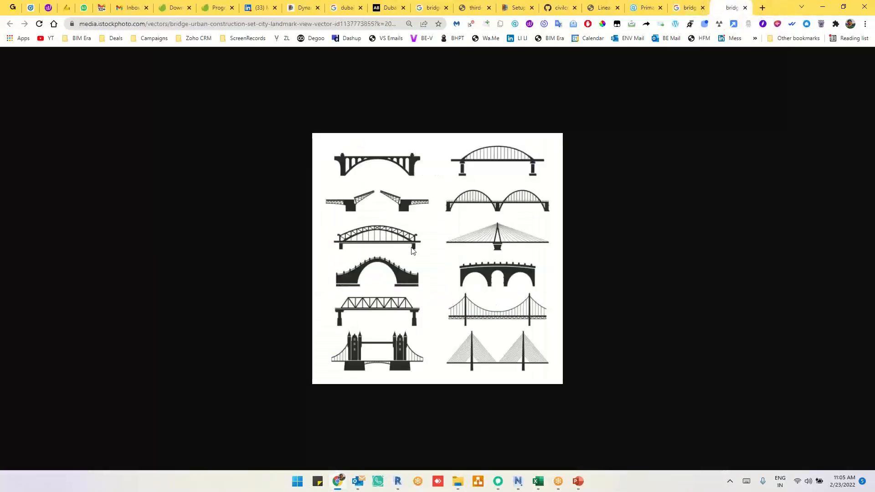
ctrl+scroll(457, 282, up, 3)
ctrl+scroll(457, 283, down, 2)
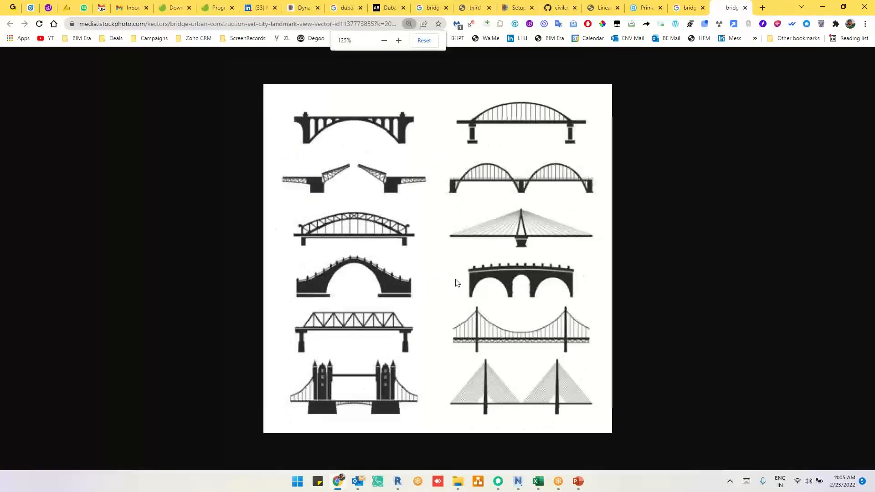
ctrl+scroll(457, 282, up, 1)
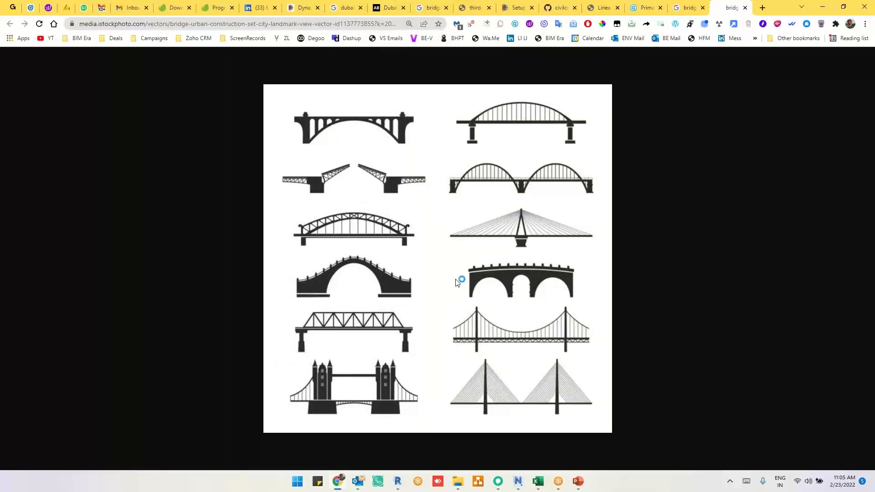
Point out bridge shapes on the image with the screen pen and return to Dynamo
click(533, 27)
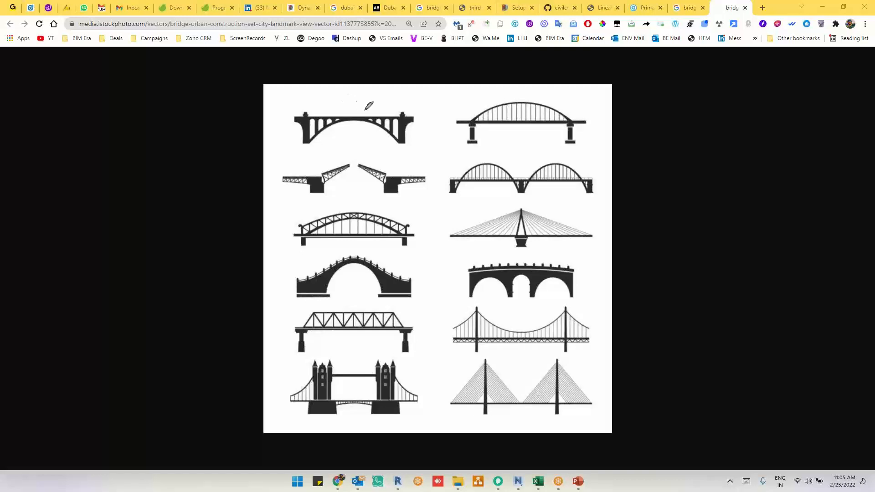
drag(521, 323, 540, 313)
drag(403, 275, 420, 265)
click(538, 68)
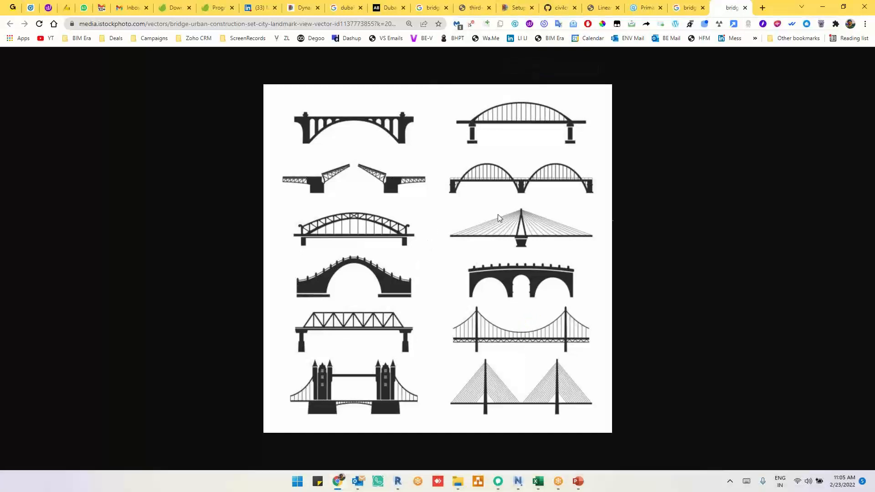
click(822, 8)
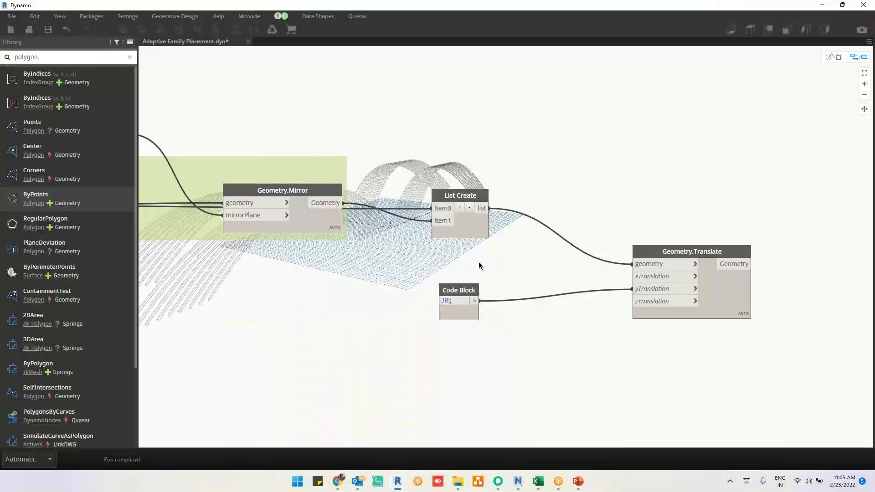
Move the Geometry.Translate node closer to List Create and bring both arch sets into view in the 3D preview
drag(729, 294, 694, 291)
middle_drag(734, 336, 737, 216)
key(ctrl+b)
middle_drag(225, 368, 282, 369)
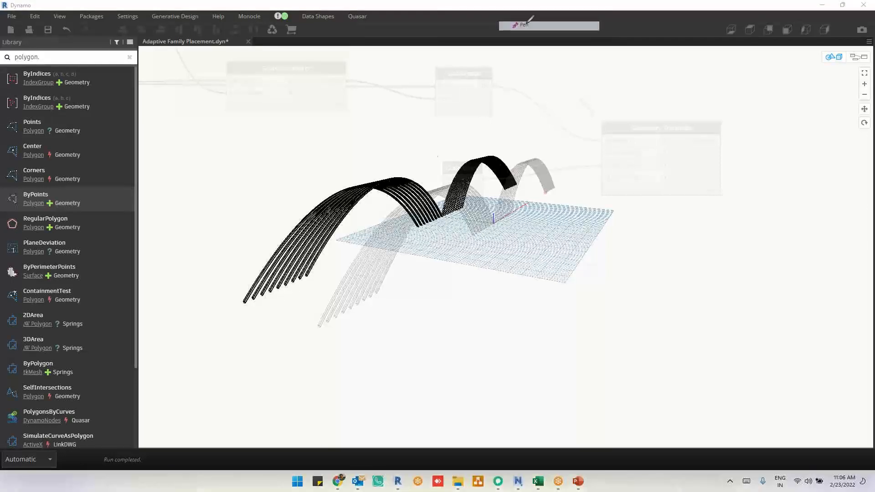
Trace the base lines of the original and translated arches with the screen pen, clear the marks and return to the graph
shift+drag(329, 321, 374, 299)
drag(320, 328, 555, 190)
drag(242, 304, 470, 204)
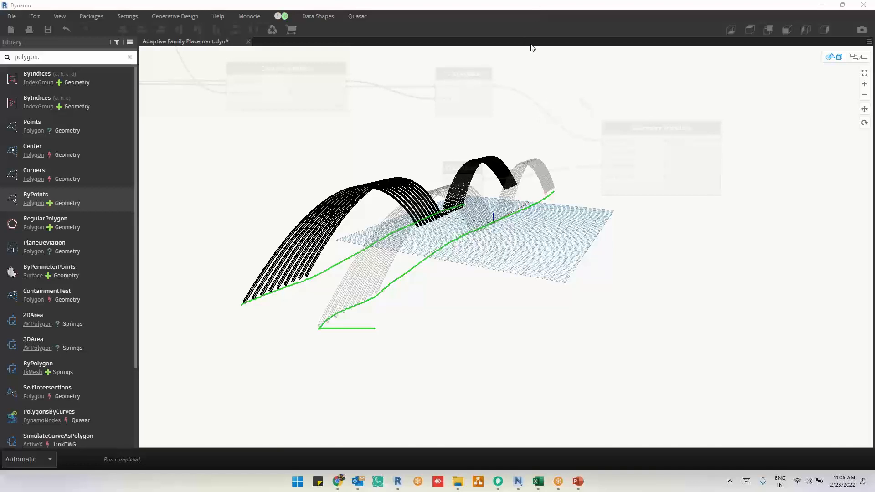
click(526, 69)
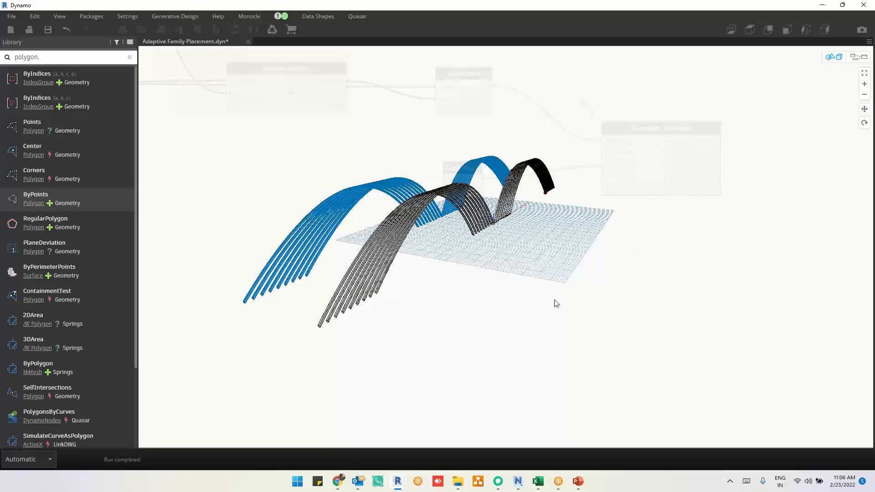
key(ctrl+b)
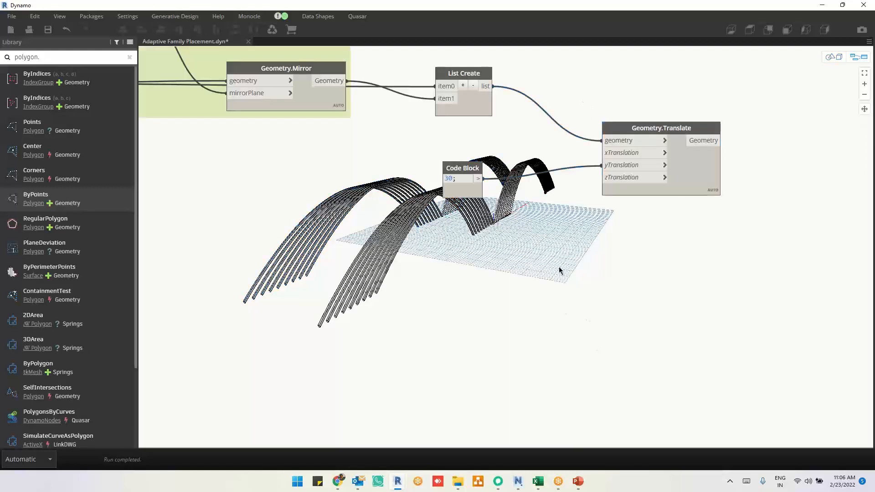
Move the Curve.StartPoint node down, clear of the wire running from Geometry.Translate to the sweep path
middle_drag(560, 293, 514, 283)
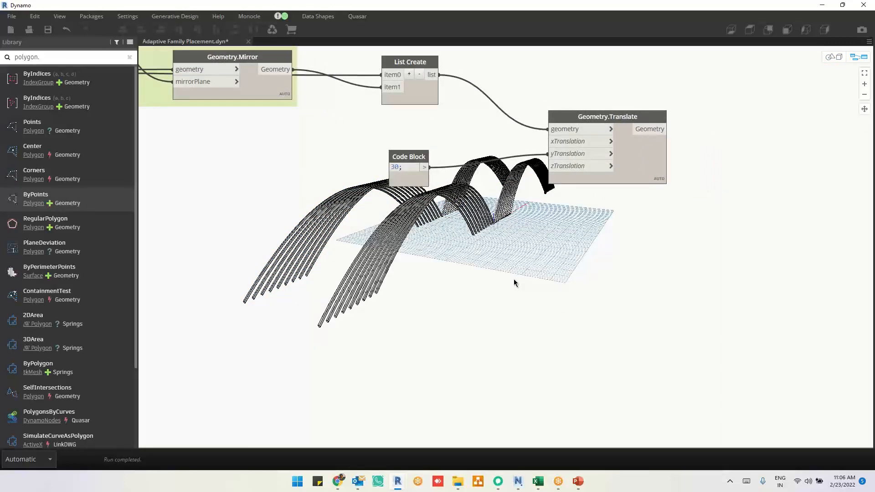
scroll(570, 248, down, 5)
middle_drag(420, 285, 600, 260)
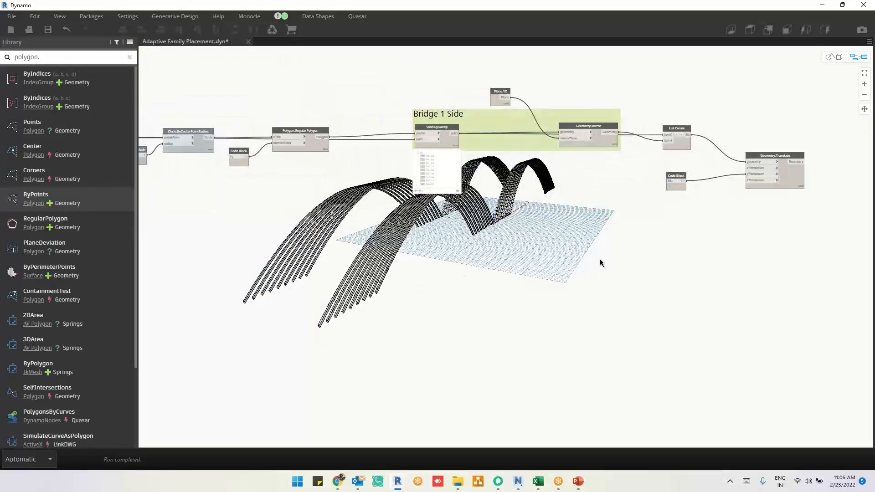
middle_drag(256, 274, 462, 261)
middle_drag(240, 228, 396, 229)
scroll(409, 184, up, 2)
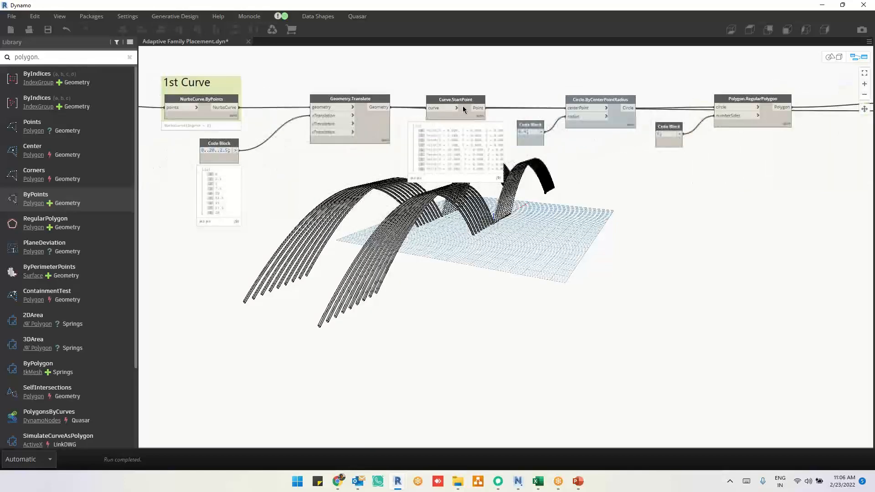
drag(463, 112, 460, 158)
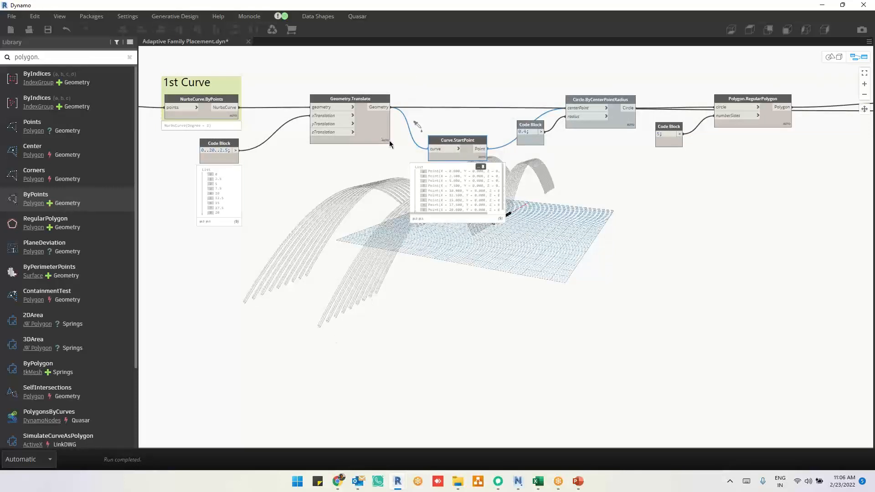
Examine the 1st Curve's NurbsCurve.ByPoints result and follow the nodes from Curve.StartPoint towards Solid.BySweep
middle_drag(242, 214, 483, 216)
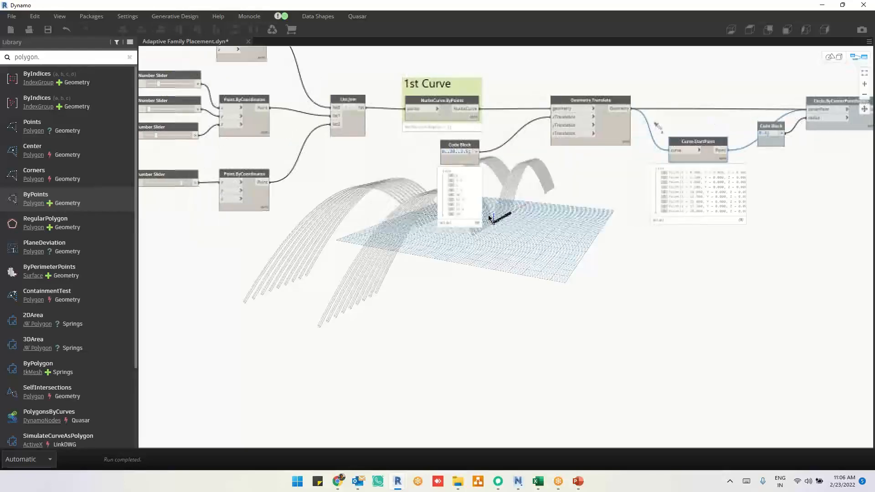
click(458, 116)
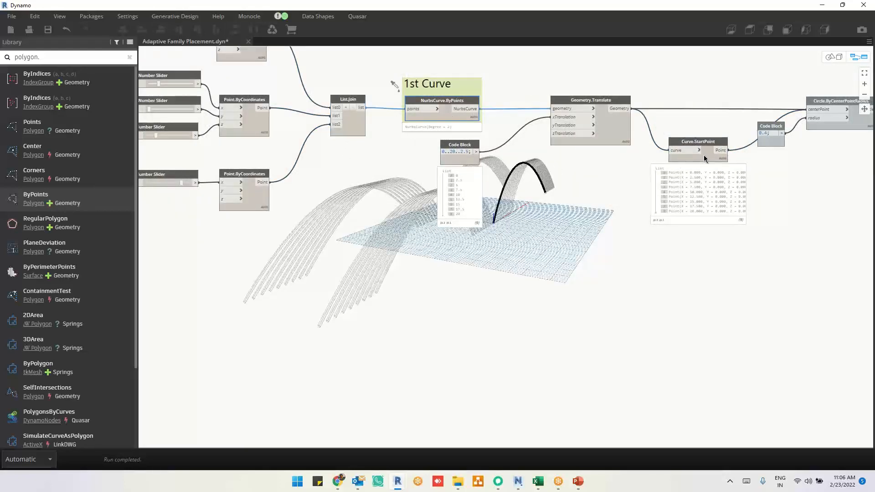
click(784, 197)
middle_drag(783, 197, 625, 203)
middle_drag(729, 192, 524, 176)
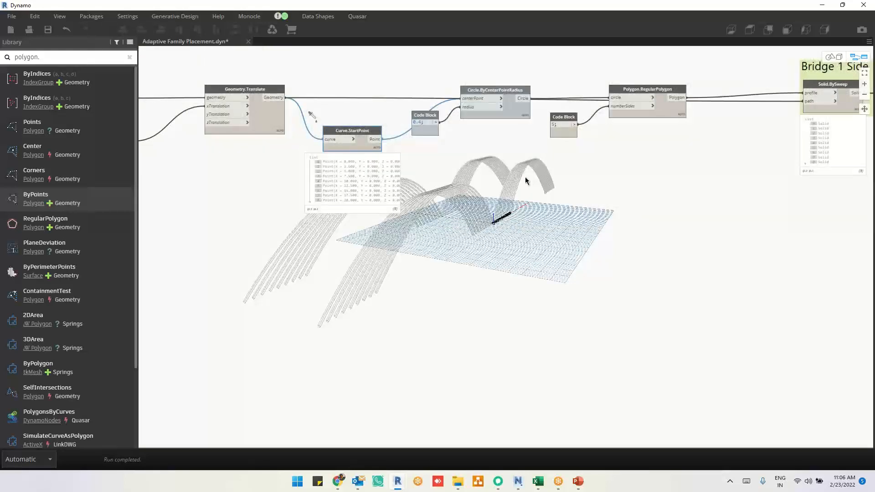
Add a Curve.EndPoint node below the Curve.StartPoint preview and feed its curve input from the Geometry.Translate output
right_click(398, 234)
text(cu)
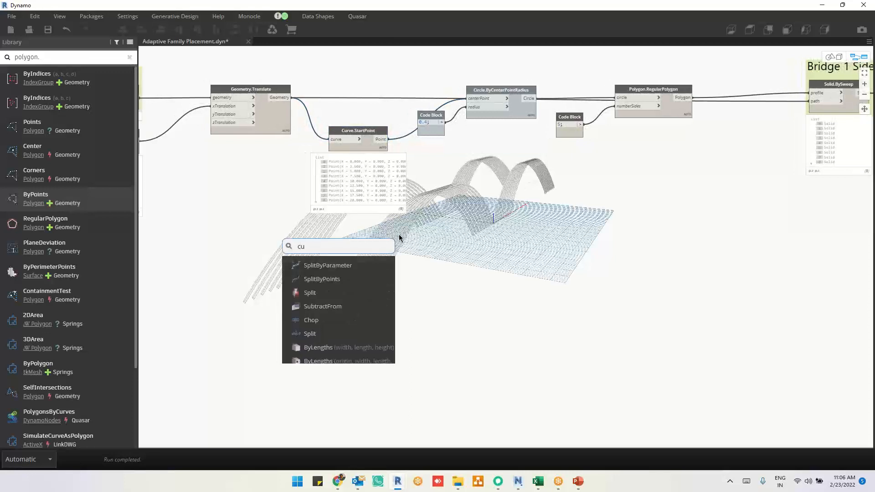
text(rve.end)
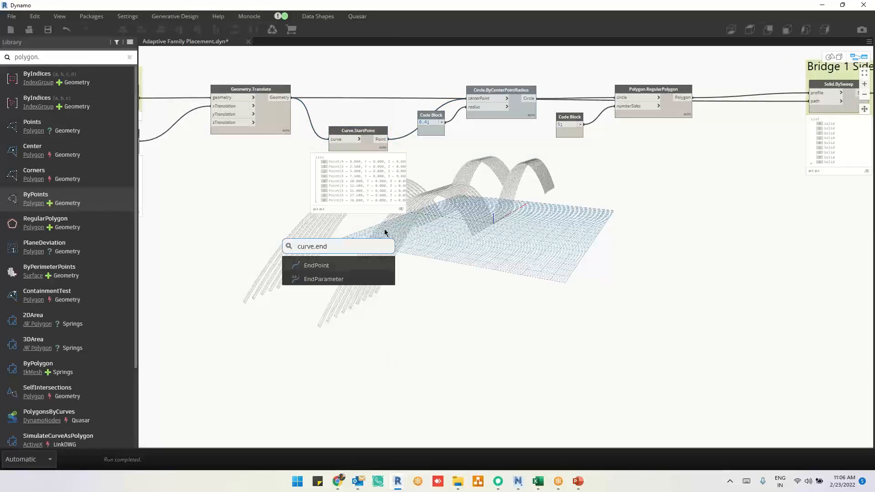
key(Return)
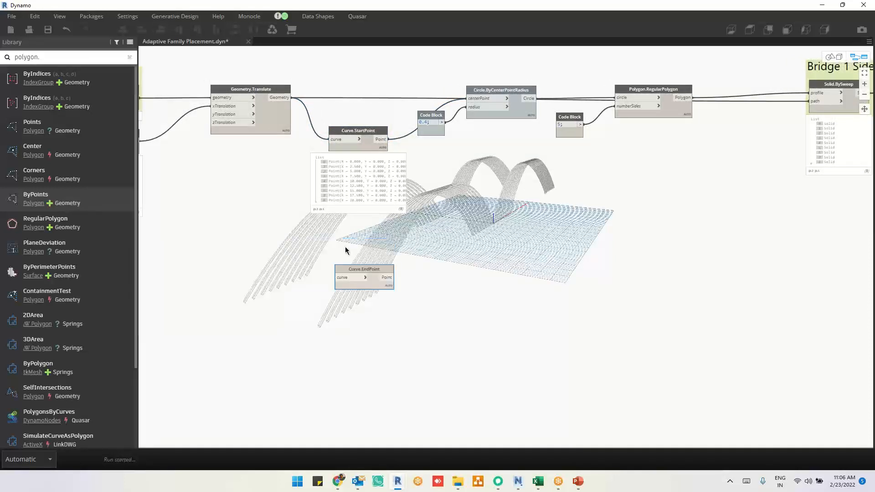
drag(370, 282, 382, 278)
drag(291, 97, 366, 255)
click(348, 274)
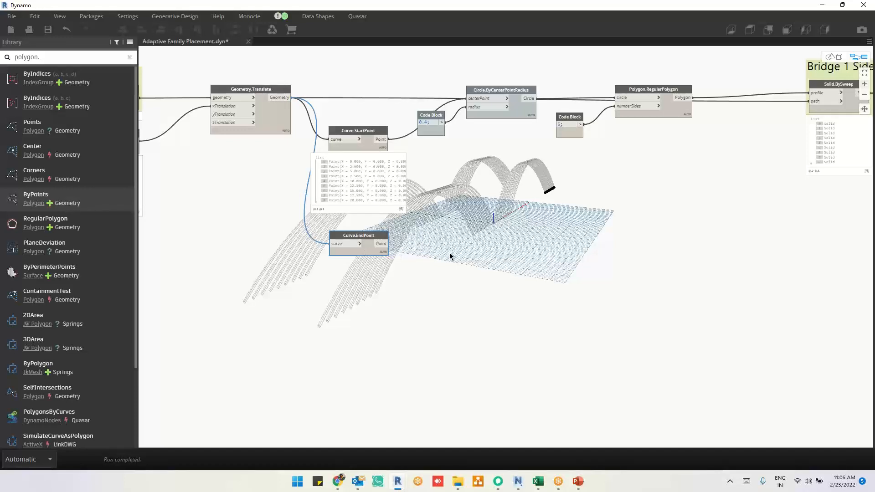
click(395, 219)
right_click(395, 219)
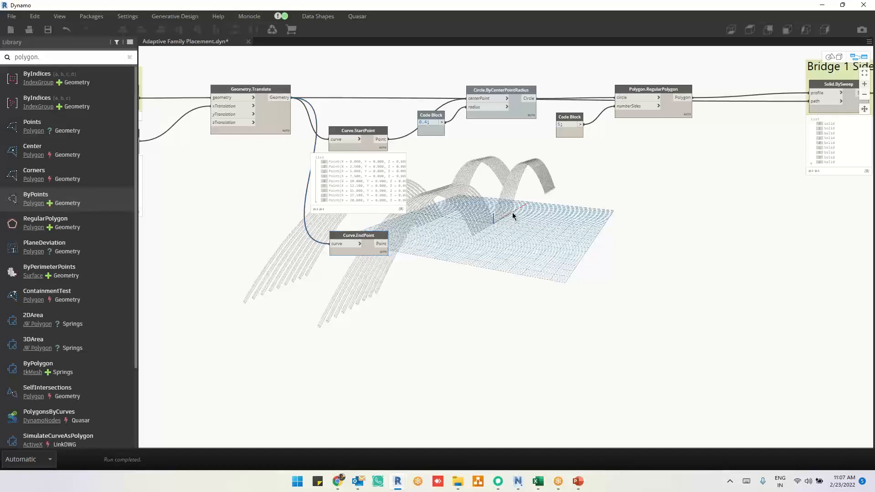
Add a List.Join node with two inputs, connect the Curve.StartPoint and Curve.EndPoint points to it, and place it between them
click(403, 146)
scroll(413, 156, up, 3)
right_click(547, 193)
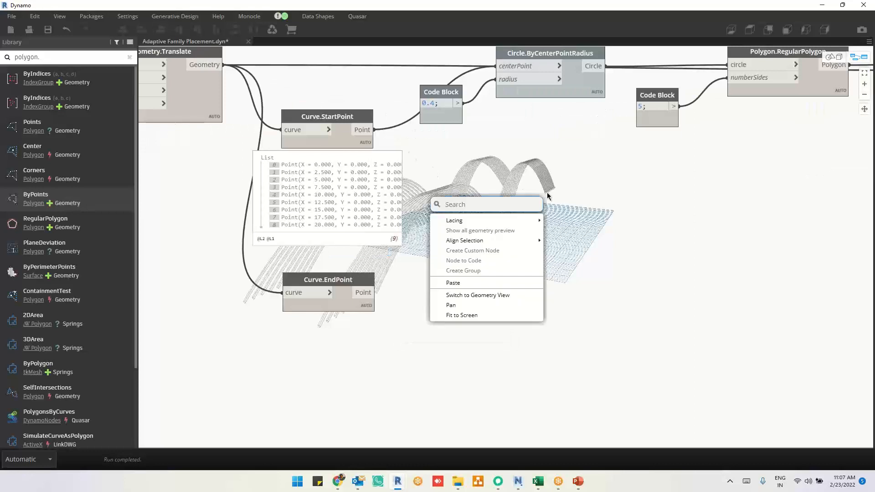
text(list.)
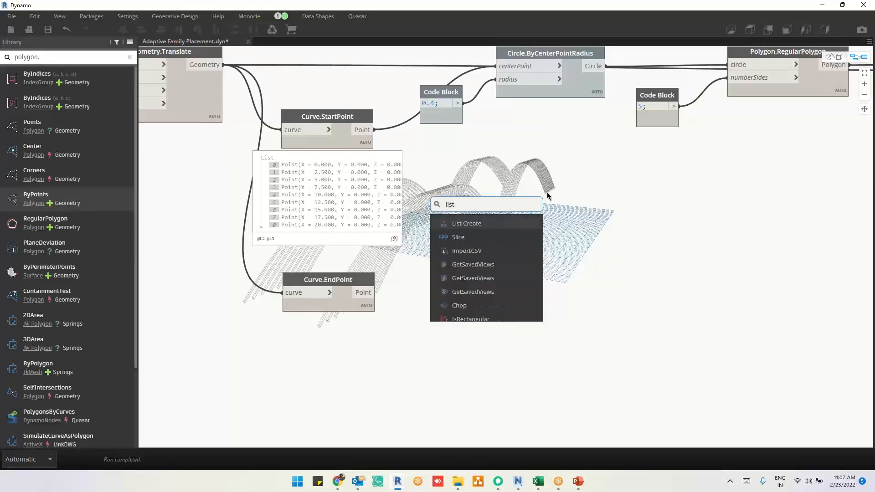
text(join)
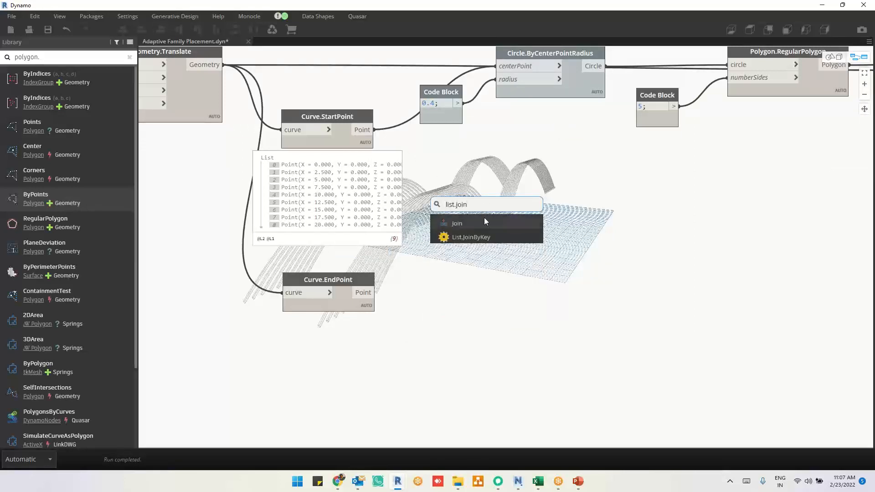
click(483, 222)
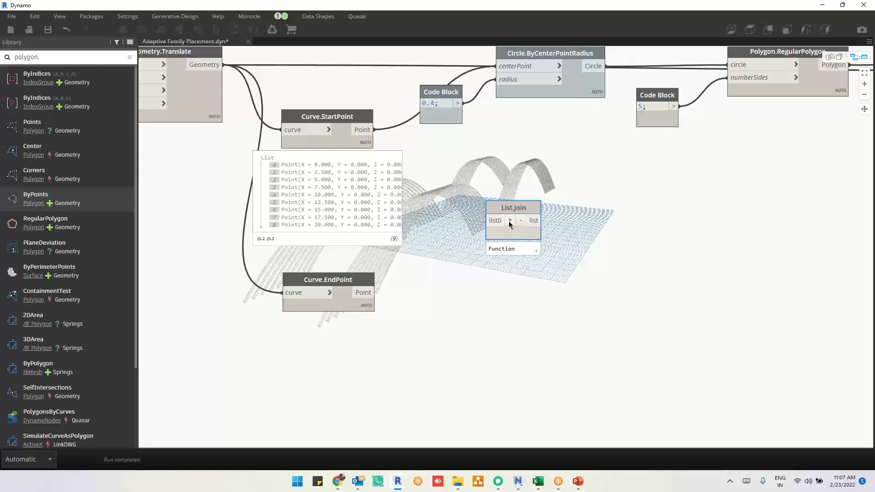
click(374, 131)
click(486, 221)
click(376, 293)
click(487, 234)
drag(513, 237, 450, 192)
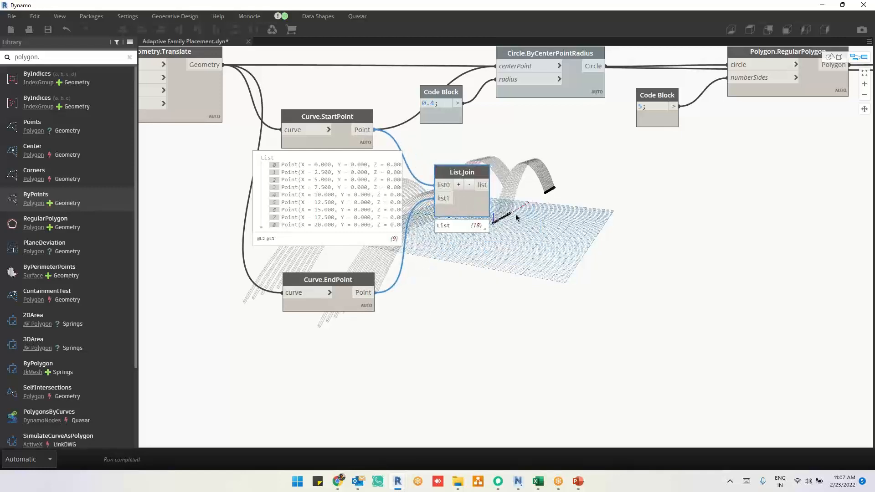
scroll(546, 209, up, 3)
scroll(545, 209, up, 1)
right_click(570, 168)
text(l)
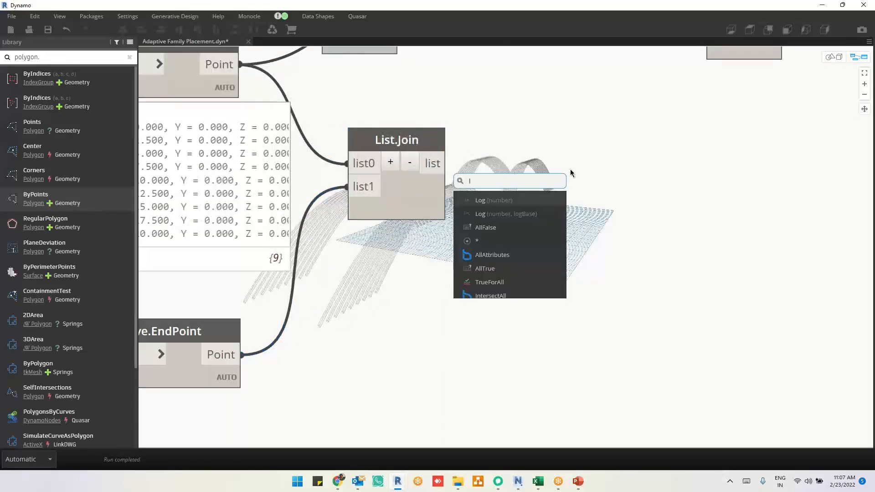
text(ien.by)
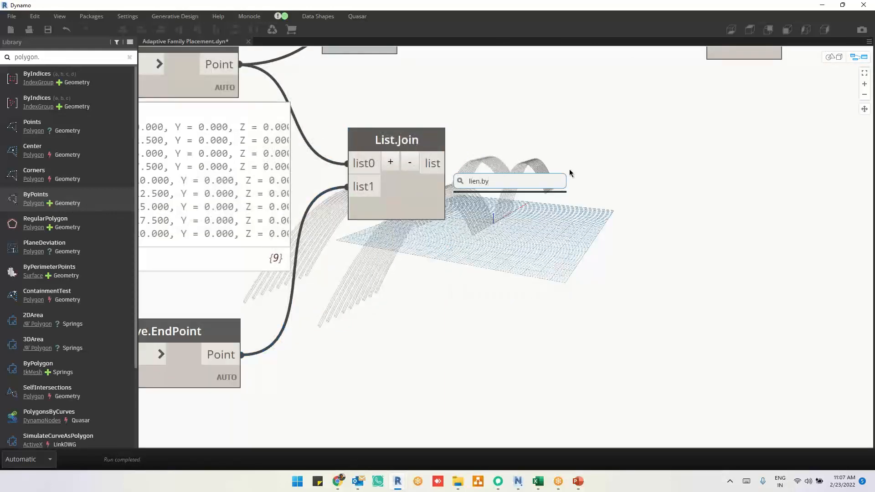
click(570, 210)
Add a Line.ByBestFitThroughPoints node beside List.Join and connect the joined list to its bestFitPoints input
right_click(570, 210)
text(li)
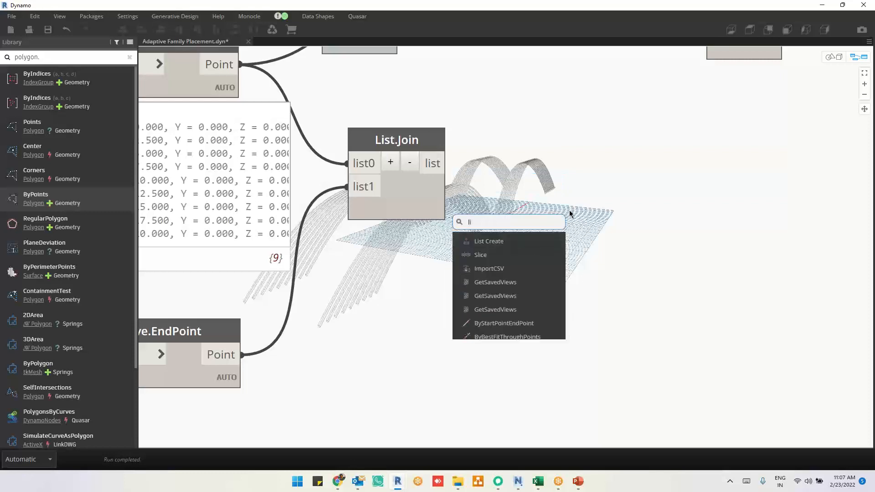
text(ne.by)
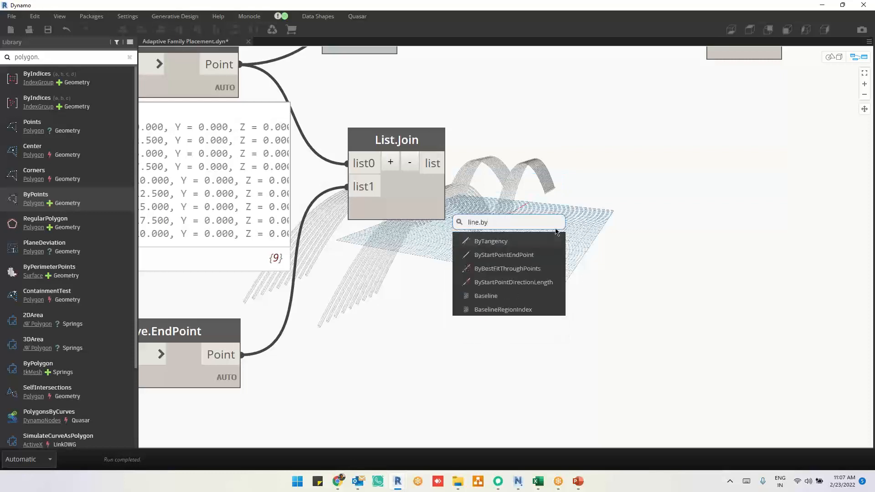
click(529, 259)
drag(557, 287, 597, 166)
click(437, 164)
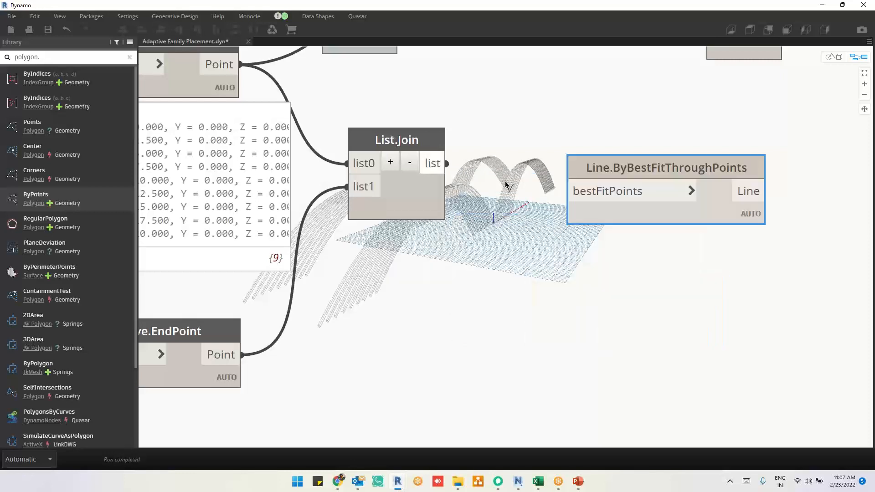
click(584, 190)
Examine the best-fit line along the arch base in the 3D geometry view and return to the graph
middle_drag(804, 214, 513, 177)
key(ctrl+b)
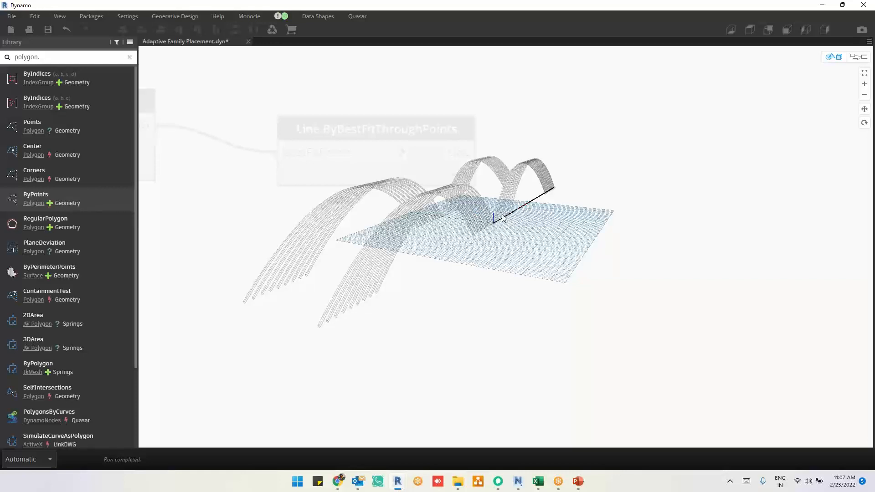
key(ctrl+b)
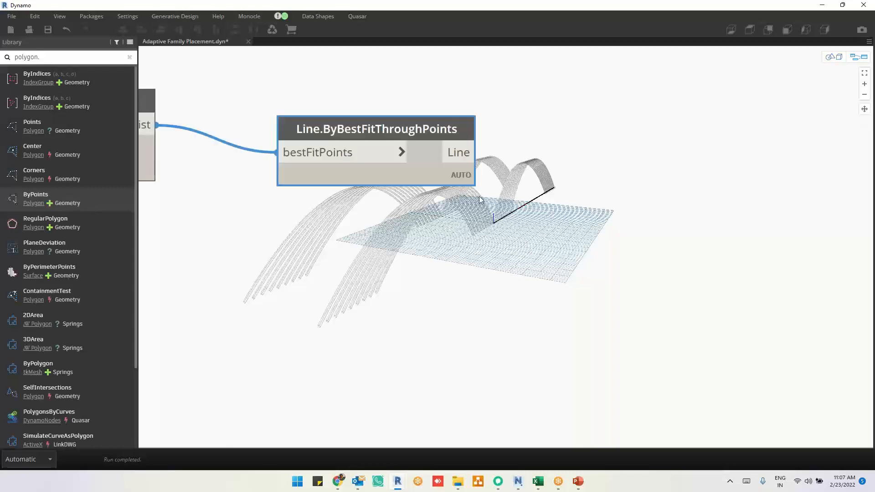
Move the Line.ByBestFitThroughPoints node across the graph to sit below the Bridge 1 Side group
scroll(437, 237, down, 5)
drag(441, 216, 728, 253)
middle_drag(728, 253, 347, 246)
drag(348, 246, 449, 241)
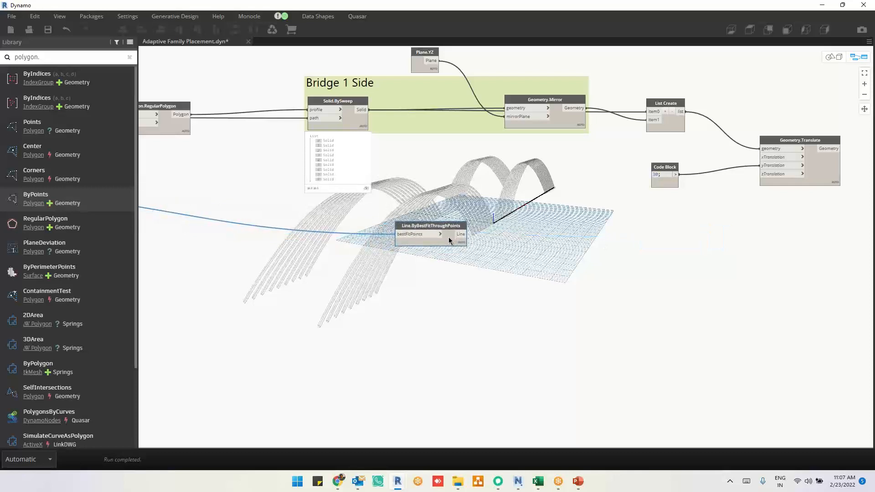
Duplicate the Geometry.Mirror node, feed its geometry input from the best-fit Line output, and place the line node level with the copy
click(566, 122)
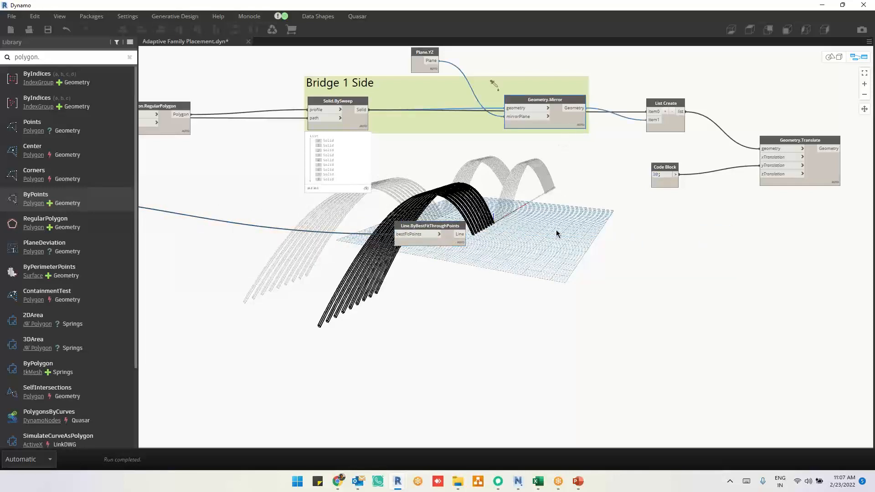
key(ctrl+v)
drag(561, 275, 578, 274)
scroll(499, 278, up, 4)
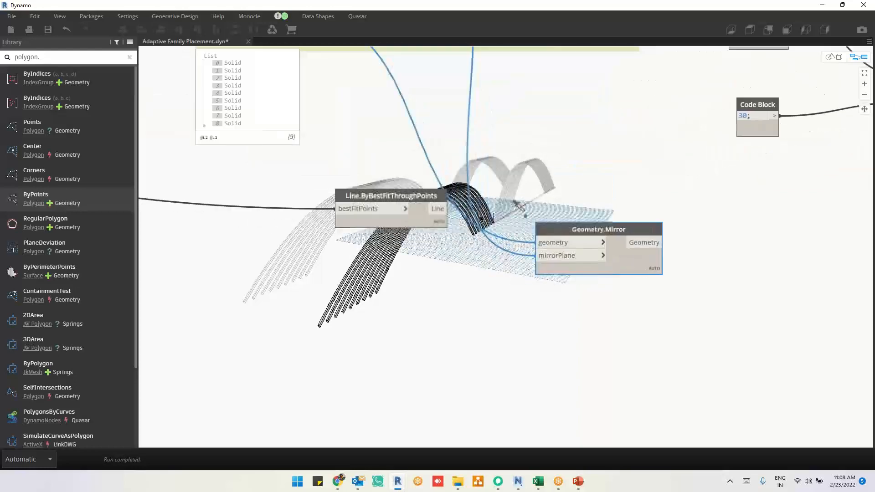
click(440, 206)
click(550, 242)
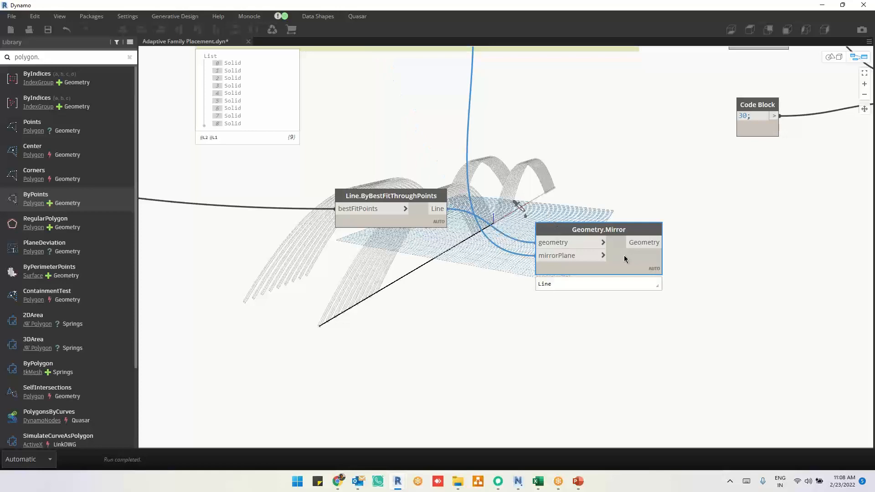
click(426, 219)
drag(426, 219, 451, 256)
scroll(601, 319, down, 3)
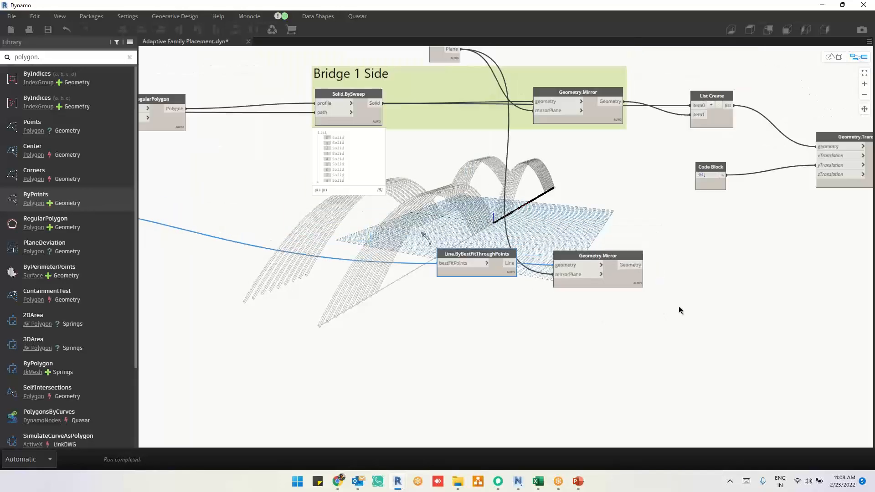
Duplicate the List Create, 30 Code Block and Geometry.Translate nodes and place the copies below the originals
drag(549, 92, 767, 266)
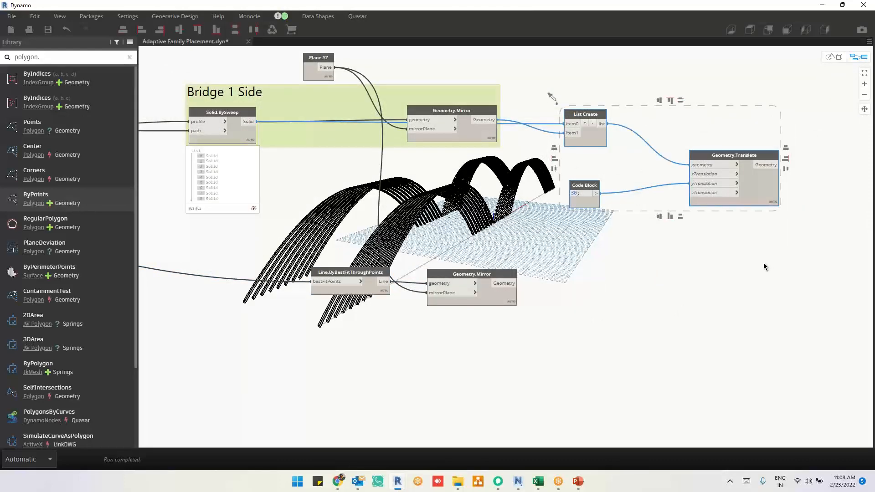
key(ctrl+v)
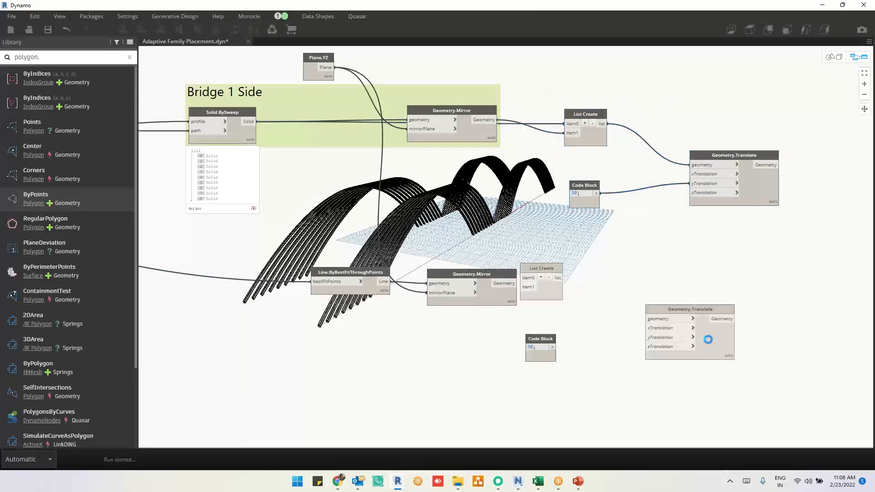
drag(712, 342, 780, 338)
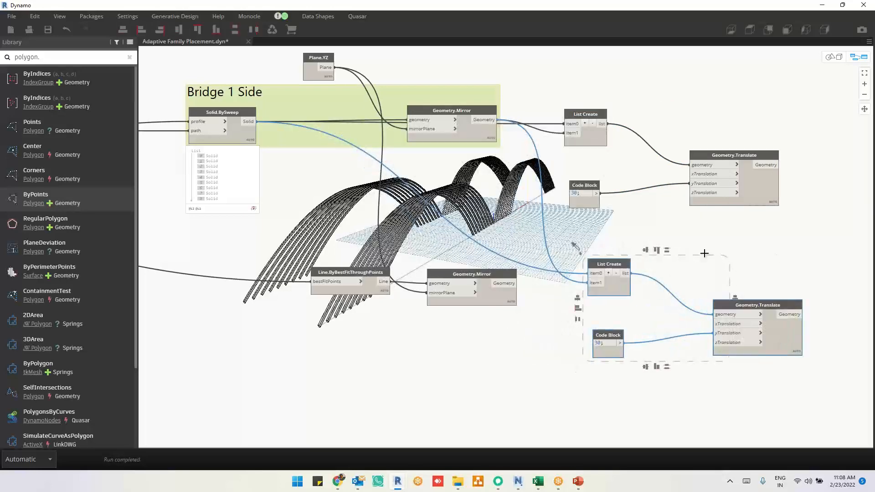
click(776, 252)
Connect the best-fit Line to item0 and the copied Geometry.Mirror output to item1 of the copied List Create
drag(516, 283, 595, 283)
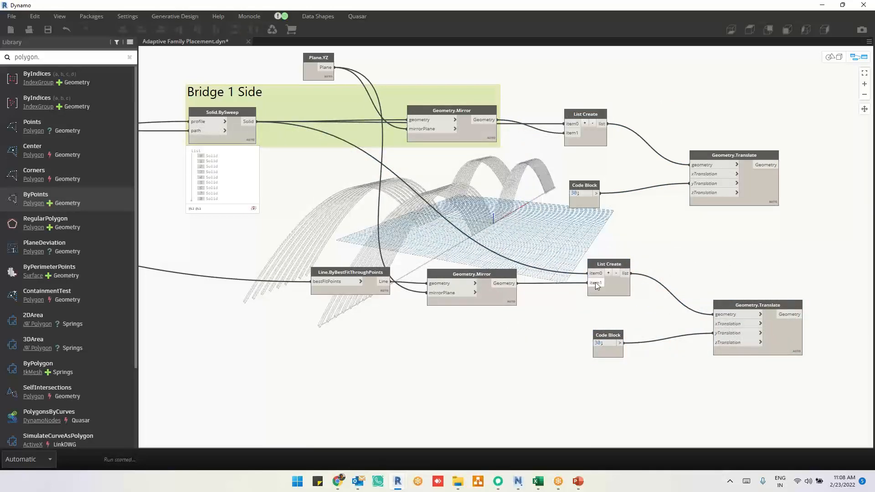
scroll(725, 283, down, 3)
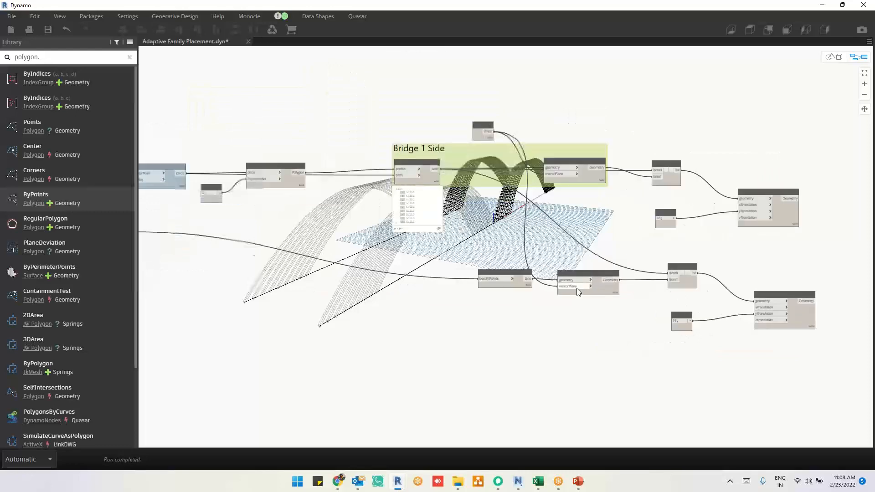
scroll(576, 288, up, 3)
click(476, 280)
drag(487, 272, 744, 261)
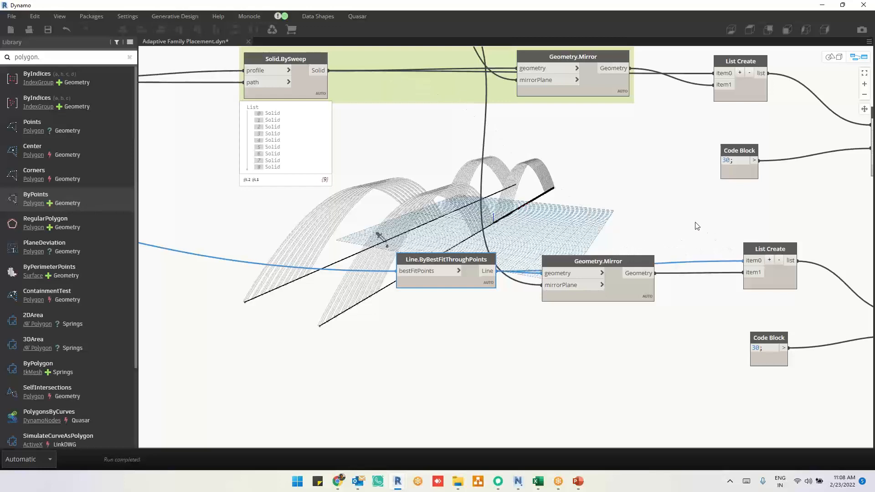
click(693, 223)
Move the copied List Create, Code Block and Geometry.Translate nodes together closer to the lower Geometry.Mirror, then raise the Translate copy
middle_drag(693, 225, 485, 250)
middle_drag(664, 301, 559, 301)
drag(655, 264, 451, 399)
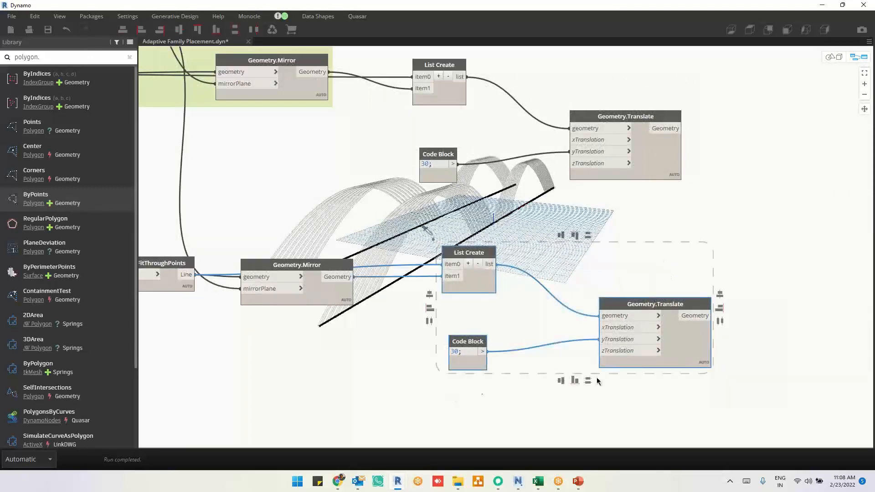
drag(675, 360, 656, 325)
click(749, 332)
click(736, 318)
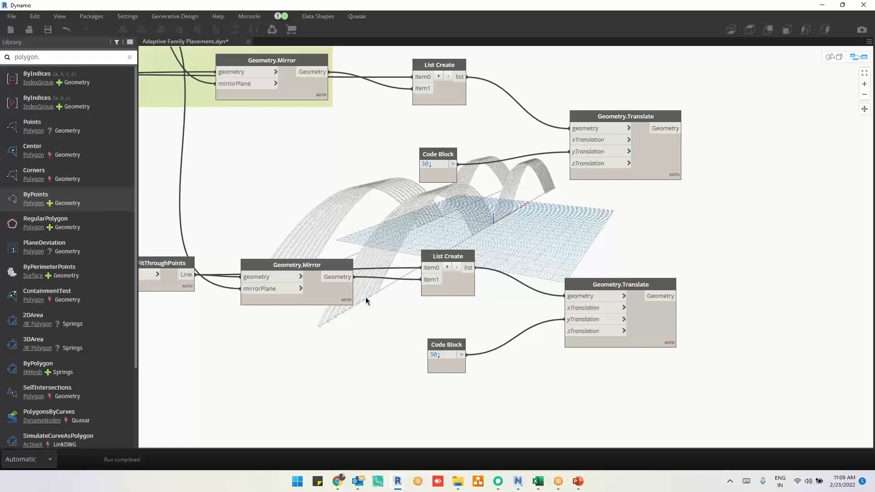
Tighten the layout by shifting the lower Code Block and both Geometry.Translate nodes slightly upward
drag(464, 365, 481, 348)
mouse_move(655, 328)
mouse_down()
mouse_move(654, 308)
mouse_move(661, 317)
mouse_up()
click(747, 311)
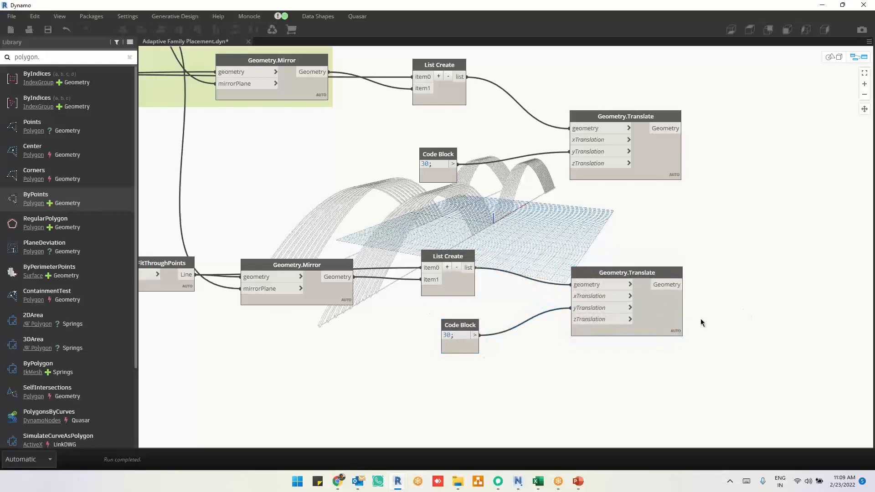
middle_drag(651, 331, 506, 354)
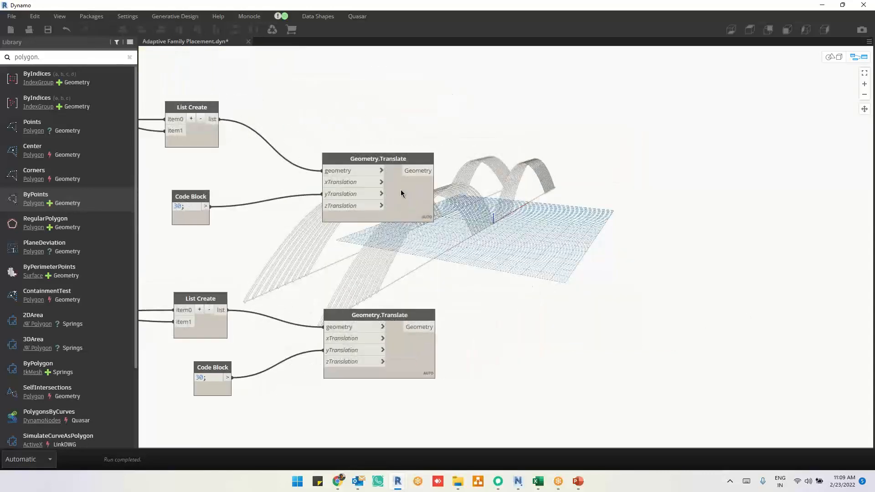
drag(401, 208, 401, 189)
click(518, 274)
Select the lower and the upper Geometry.Translate nodes in turn to compare their geometry in the 3D preview
click(418, 354)
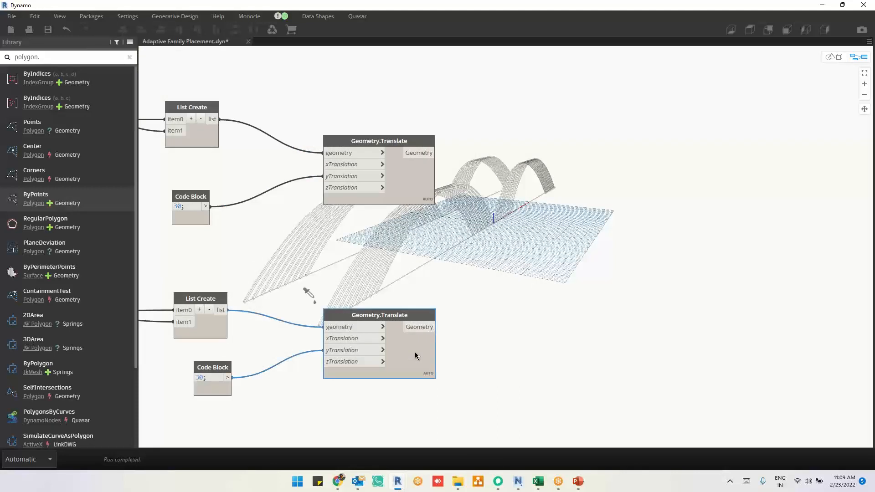
middle_drag(548, 356, 399, 356)
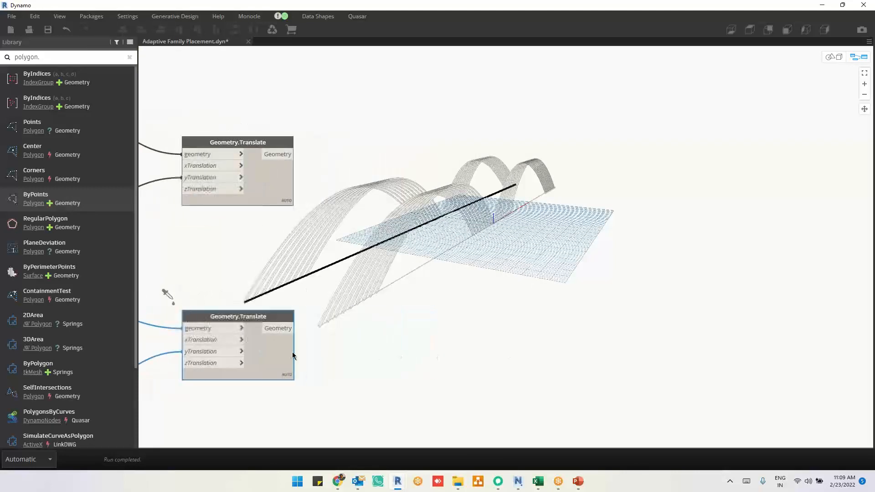
click(255, 178)
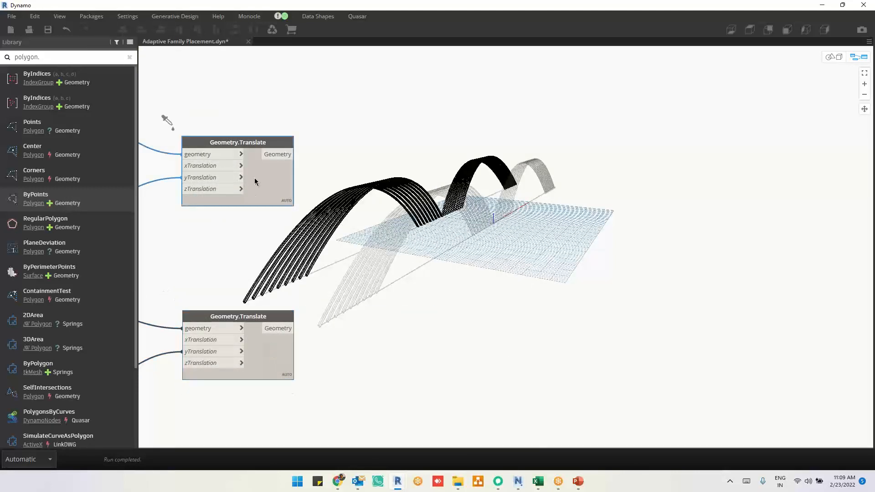
Preview the lower Geometry.Translate and List Create geometry, then shift the lower Code Block slightly left beneath List Create
click(259, 351)
scroll(425, 297, down, 3)
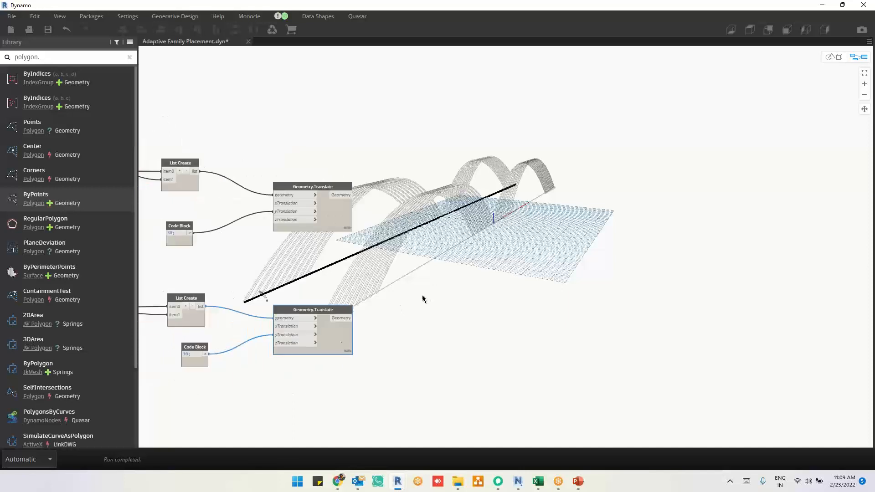
click(186, 301)
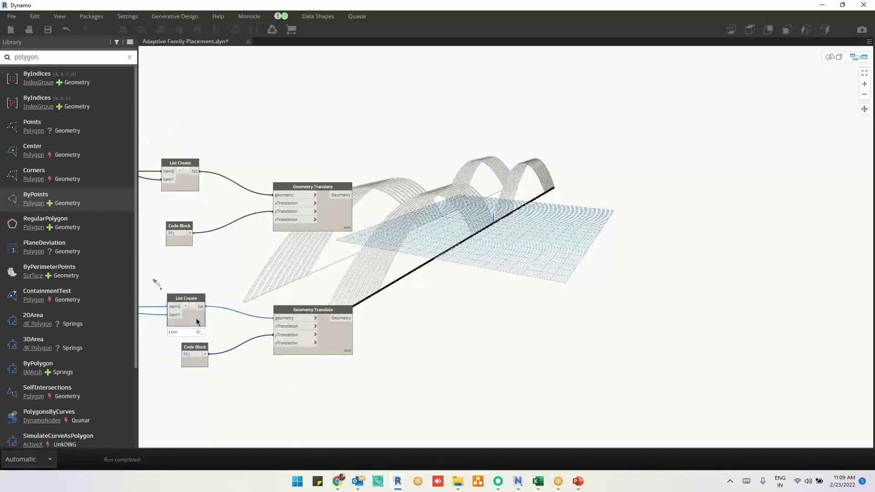
drag(204, 366, 190, 366)
scroll(222, 367, up, 2)
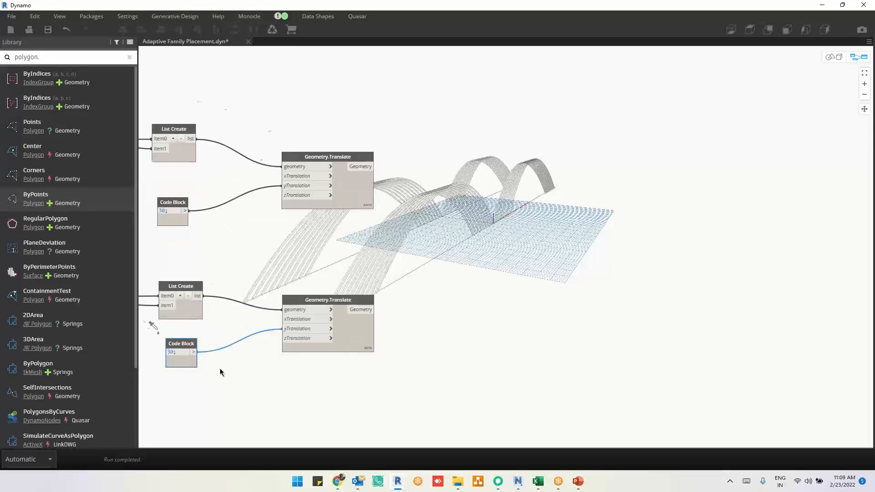
Compare the base lines produced by the lower List Create with those from the lower Geometry.Translate in the 3D preview
click(186, 303)
click(379, 316)
click(503, 305)
click(377, 326)
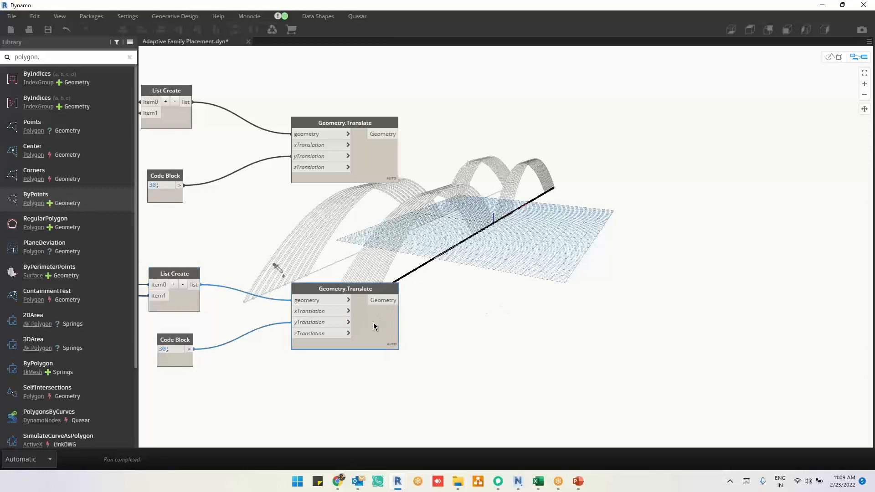
middle_drag(447, 340, 348, 342)
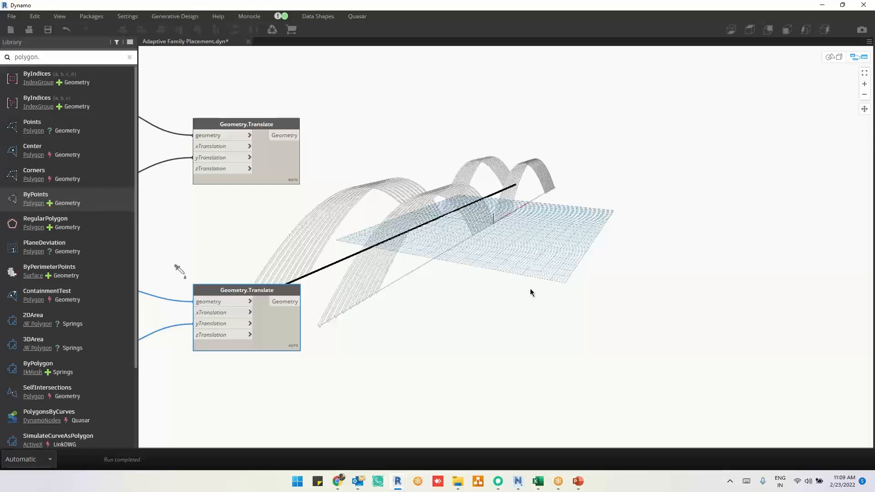
Add a Surface.ByLoft node with the crossSections input and place it to the right of the lower Geometry.Translate
middle_drag(402, 316, 559, 274)
right_click(559, 273)
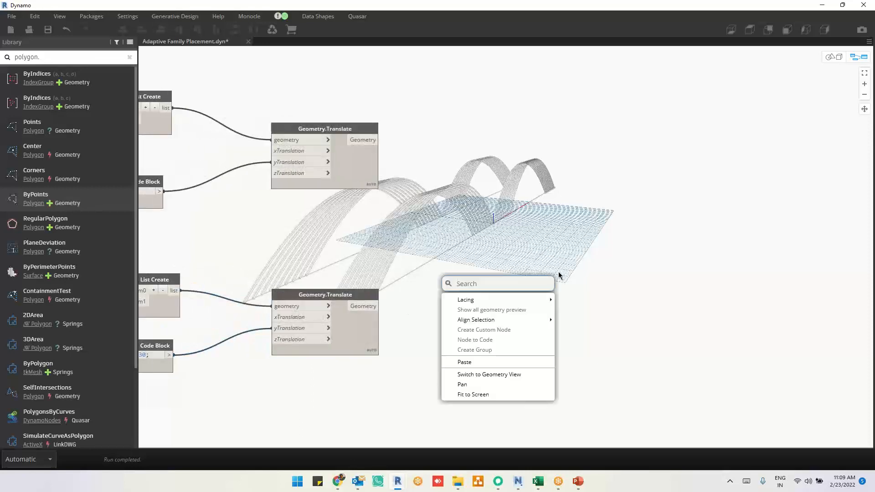
text(su)
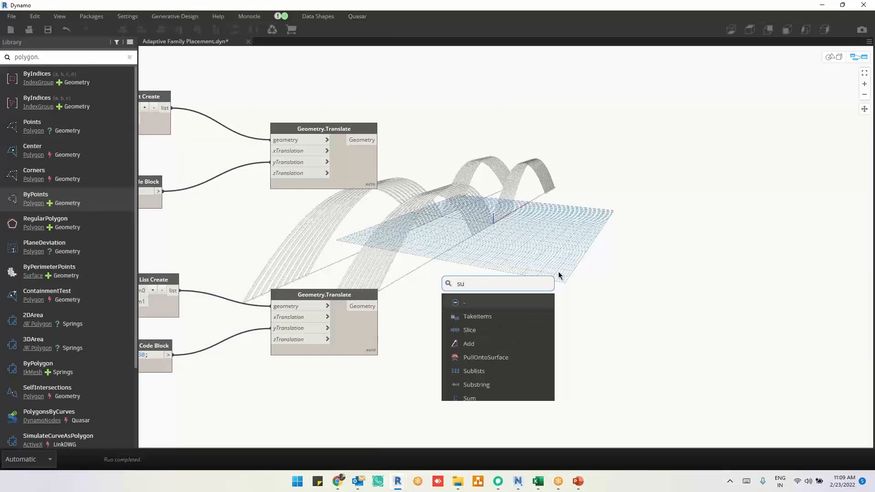
text(rface.by)
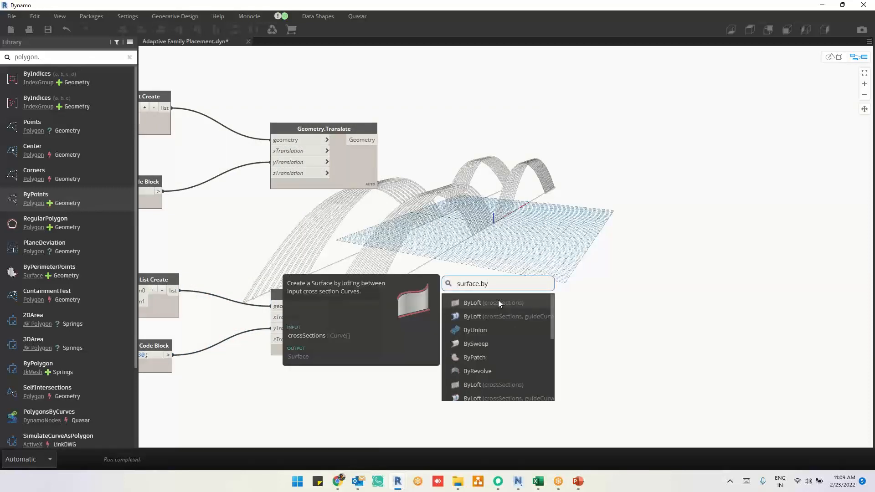
click(498, 302)
drag(552, 322, 626, 288)
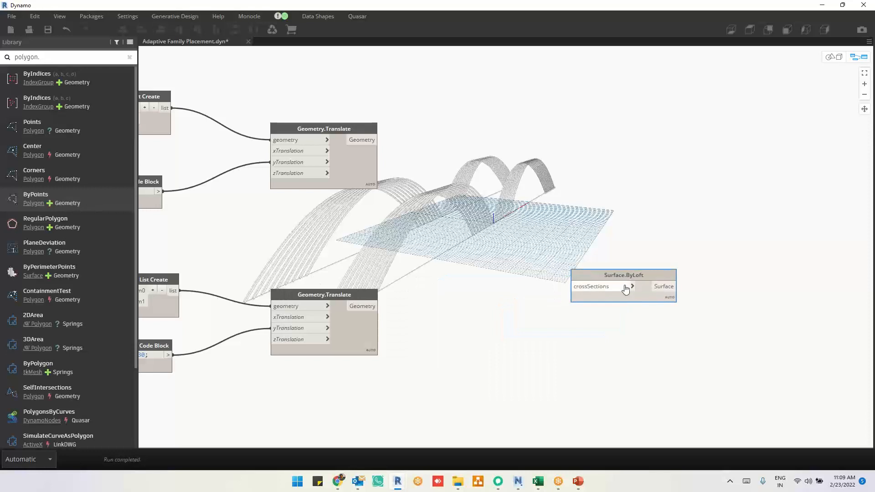
Try to loft the base lines by combining the lower List Create and Geometry.Translate outputs in a List.Join feeding Surface.ByLoft
click(484, 286)
right_click(485, 286)
text(list.join)
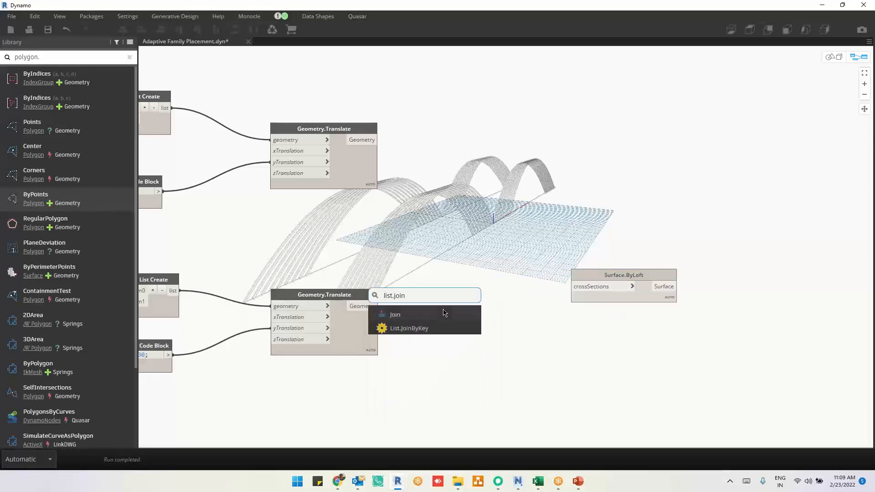
click(442, 313)
drag(179, 291, 470, 284)
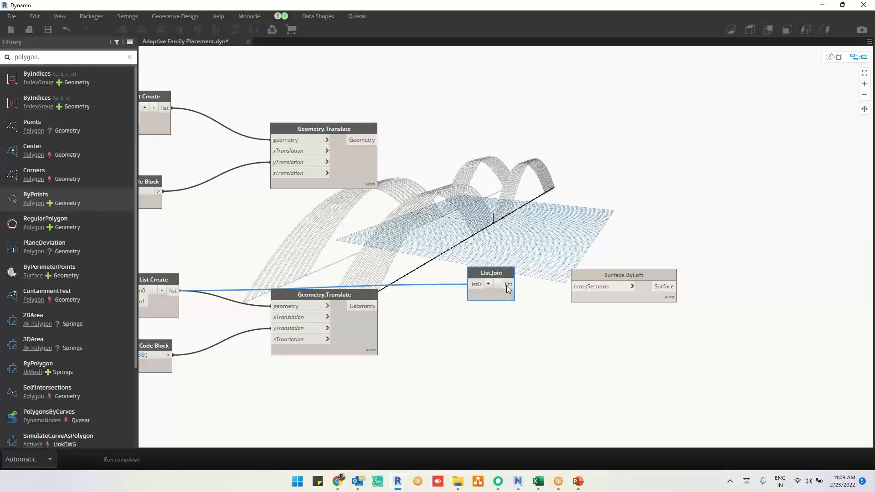
click(488, 284)
drag(378, 305, 586, 290)
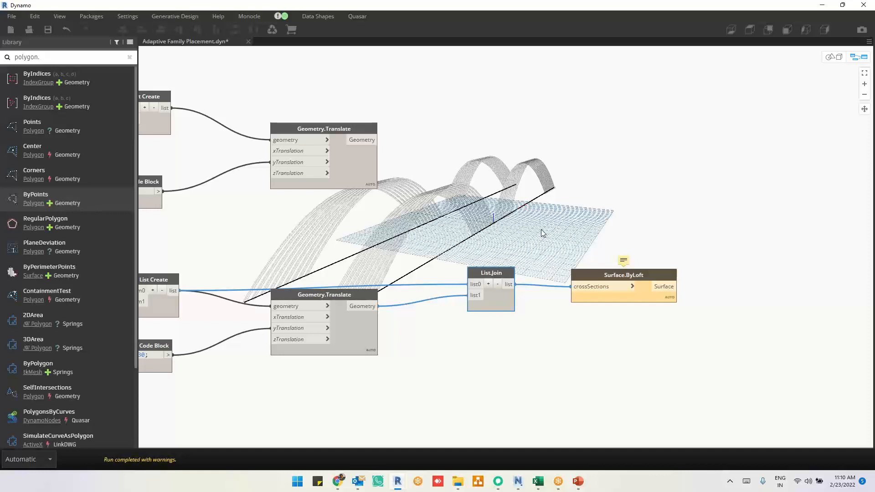
Read the warning on the Surface.ByLoft node and delete that node
scroll(727, 300, up, 5)
mouse_move(622, 260)
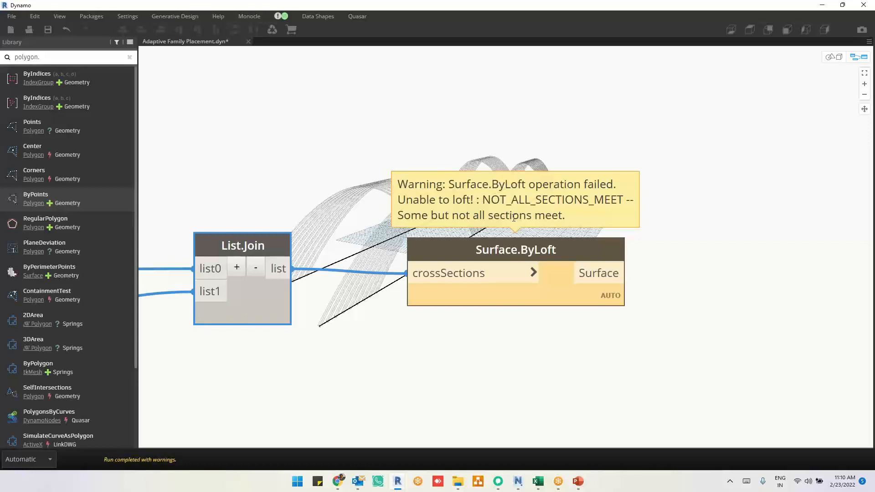
click(609, 245)
key(Delete)
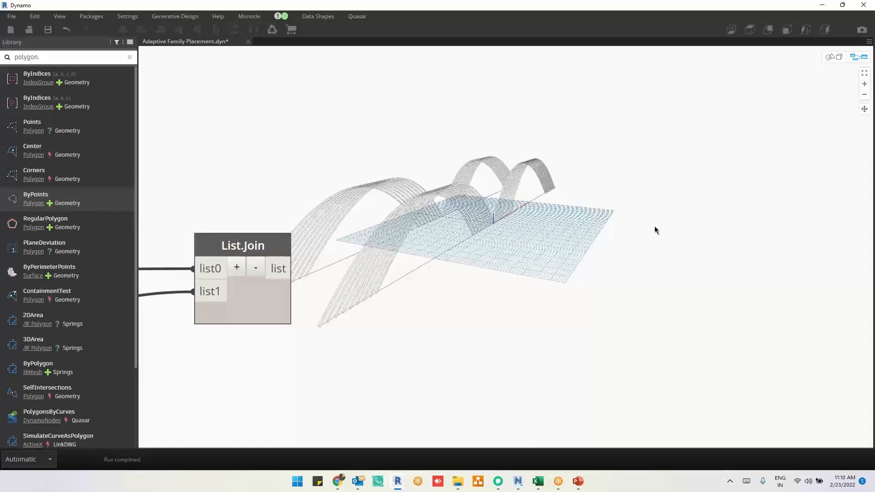
Search the library for curve.ext and place a Curve.Extrude (direction, distance) node to the right of List.Join
middle_drag(461, 270, 577, 226)
middle_drag(512, 215, 514, 213)
drag(46, 57, 1, 69)
text(curve.et)
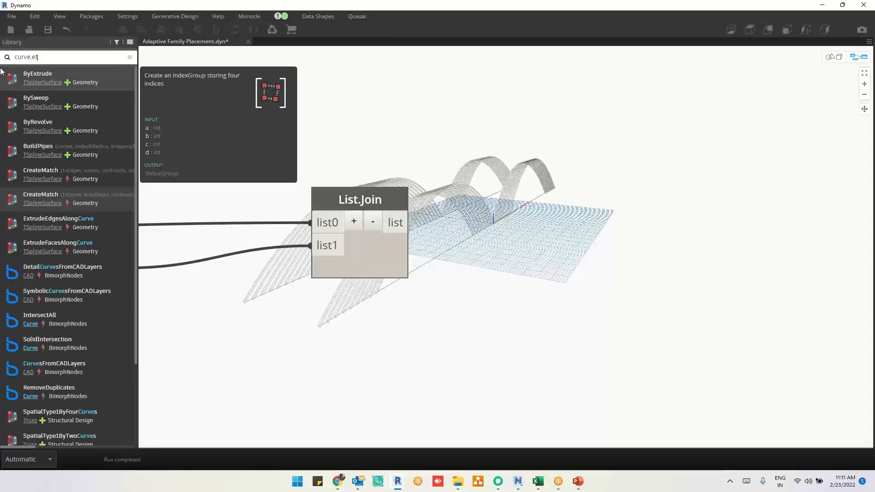
key(BackSpace)
text(xt)
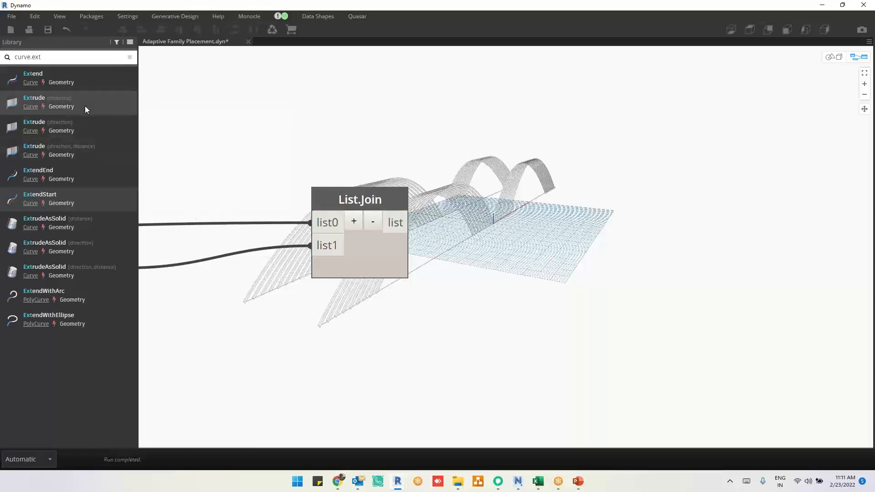
drag(339, 270, 531, 253)
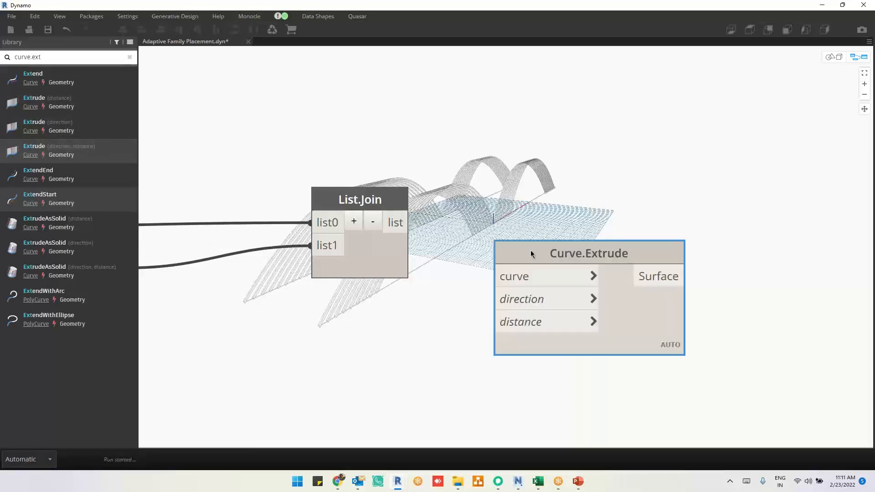
drag(616, 337, 708, 281)
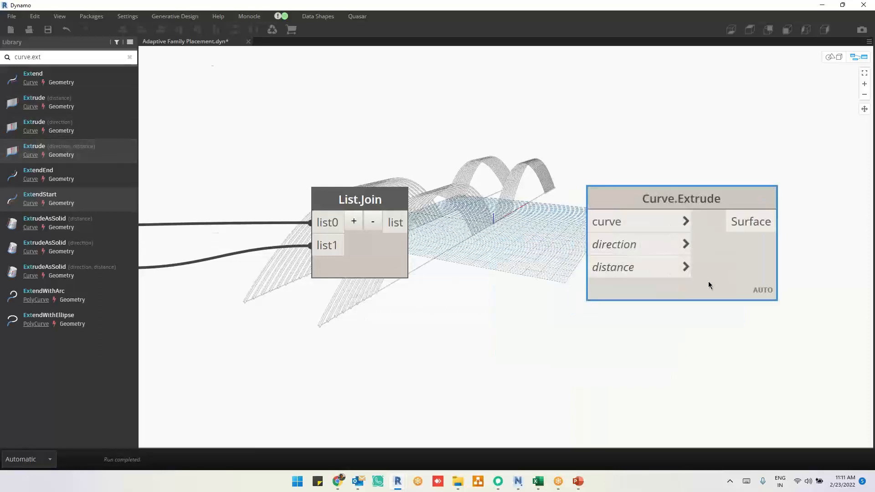
scroll(708, 281, down, 4)
Delete the List.Join node
click(497, 269)
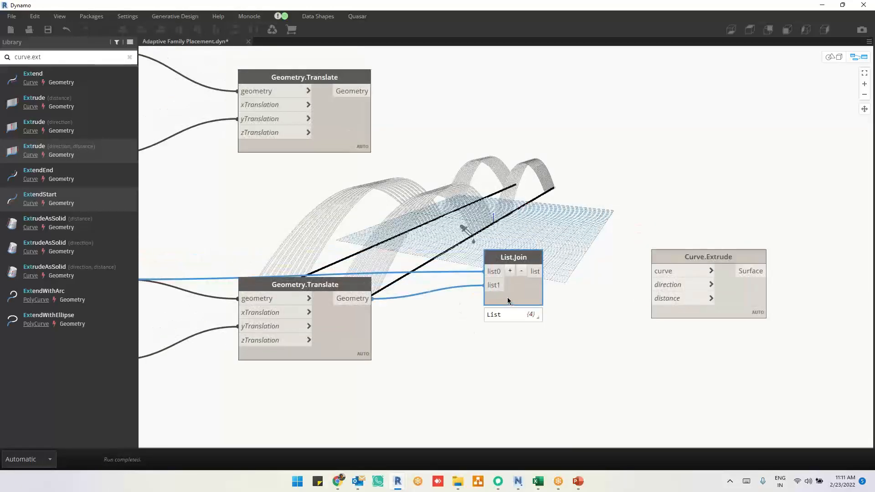
key(Delete)
middle_drag(478, 301, 582, 295)
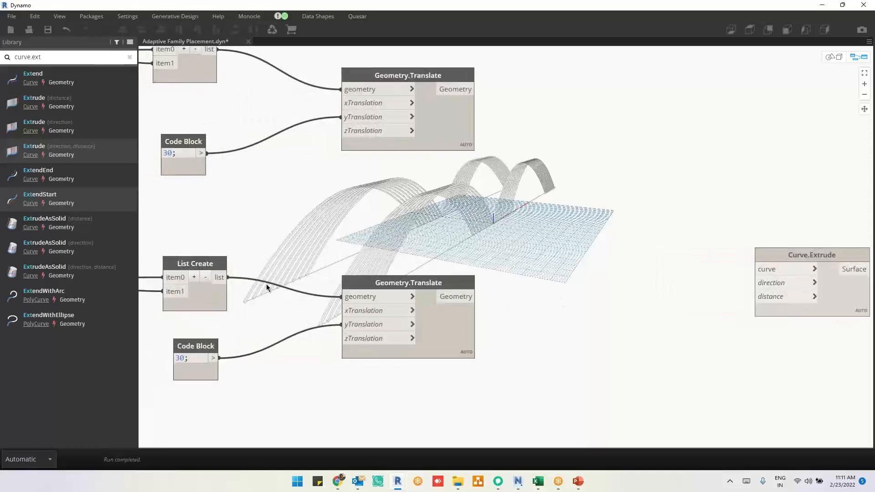
Connect the lower List Create to Curve.Extrude's curve input and the lower 30 Code Block to its distance input
click(213, 299)
click(228, 277)
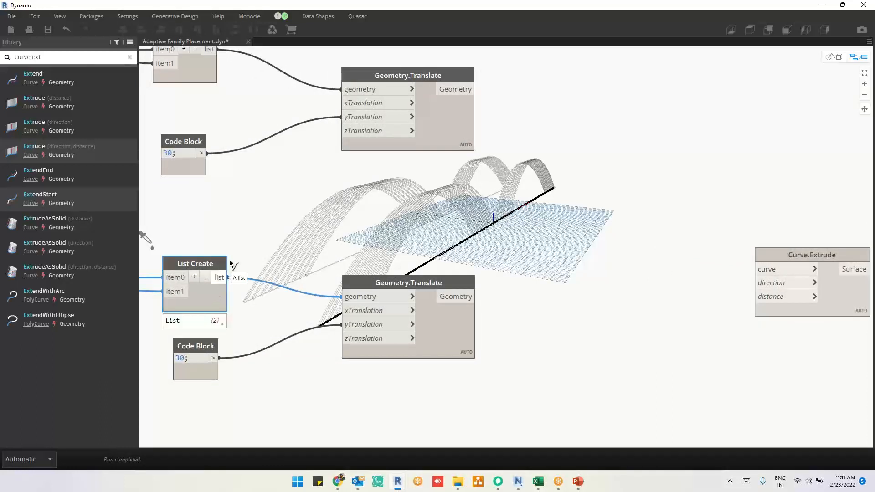
click(758, 268)
drag(784, 256, 712, 252)
click(238, 412)
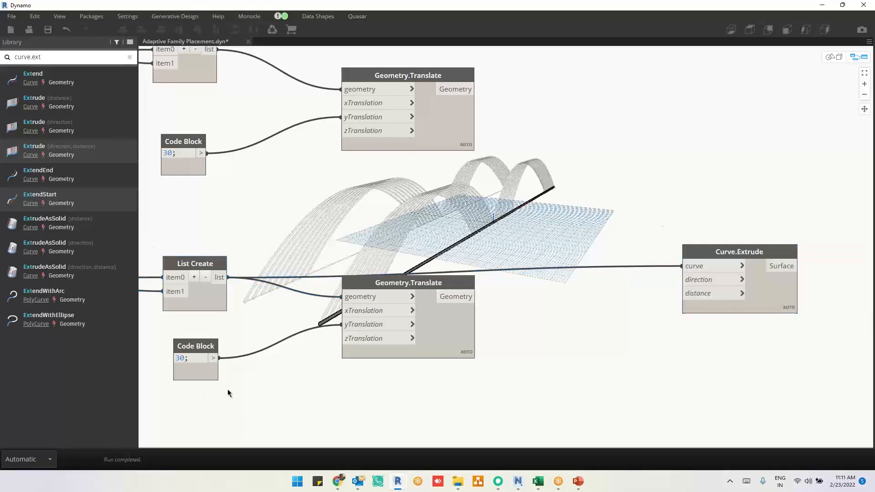
click(214, 359)
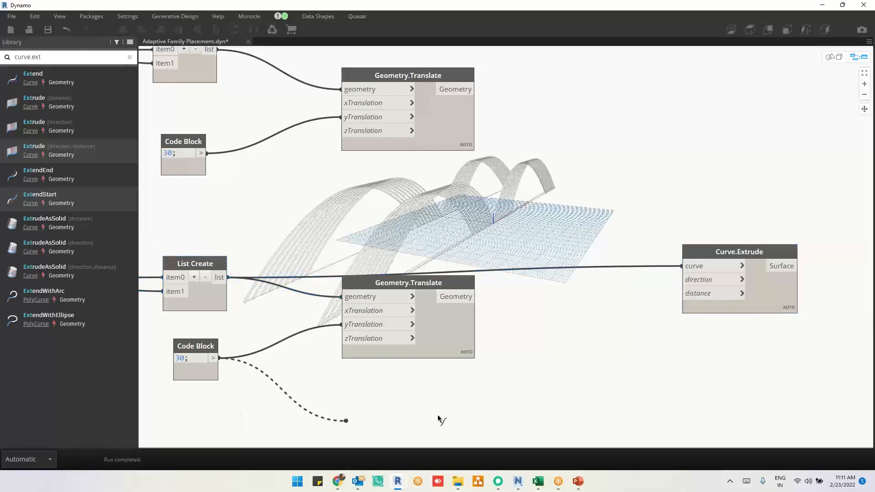
click(685, 294)
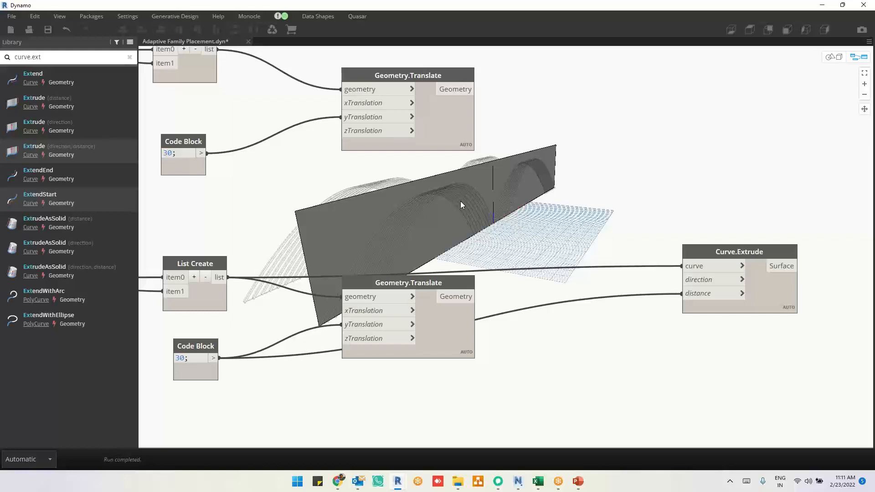
right_click(540, 205)
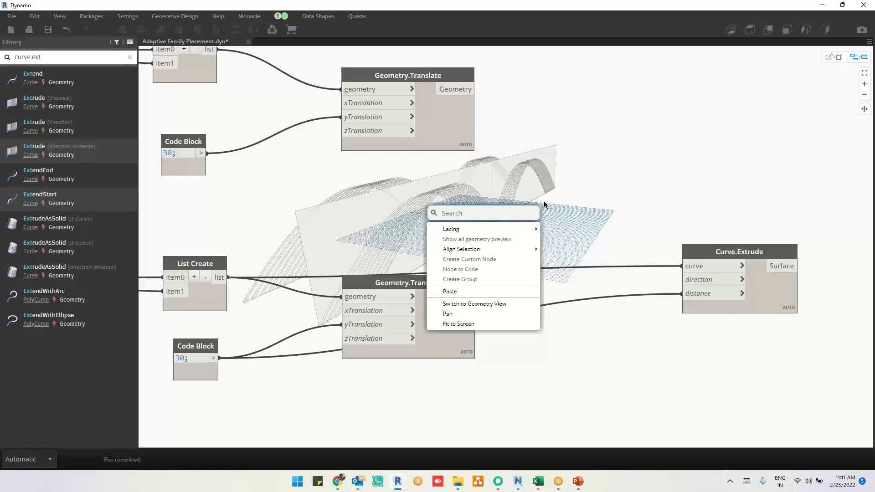
click(654, 147)
Examine the direction input's default vector in a screen snip, annotate it with x, y, z and 0, 1, 0, then minimize Snipping Tool
mouse_move(717, 277)
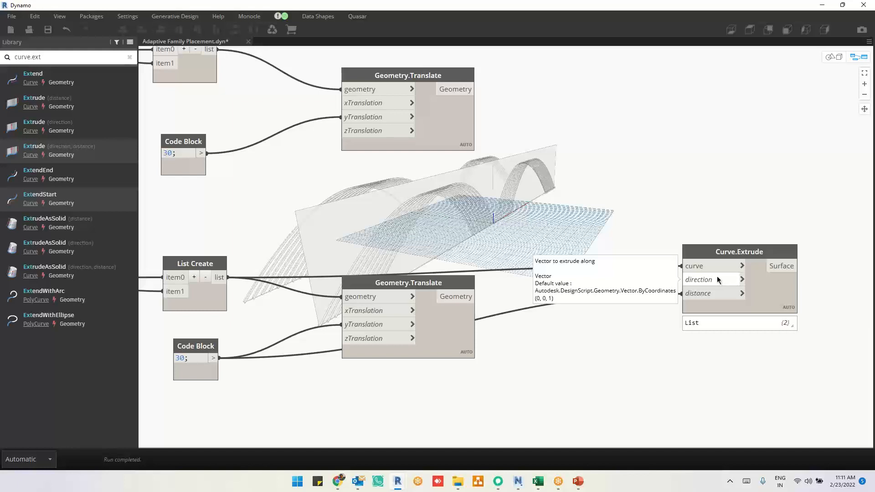
key(super+shift+s)
drag(503, 212, 804, 344)
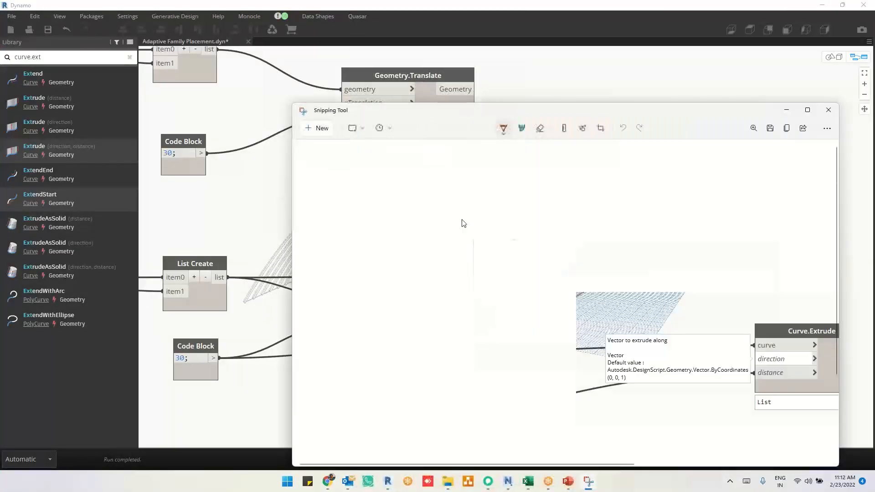
ctrl+scroll(461, 332, up, 3)
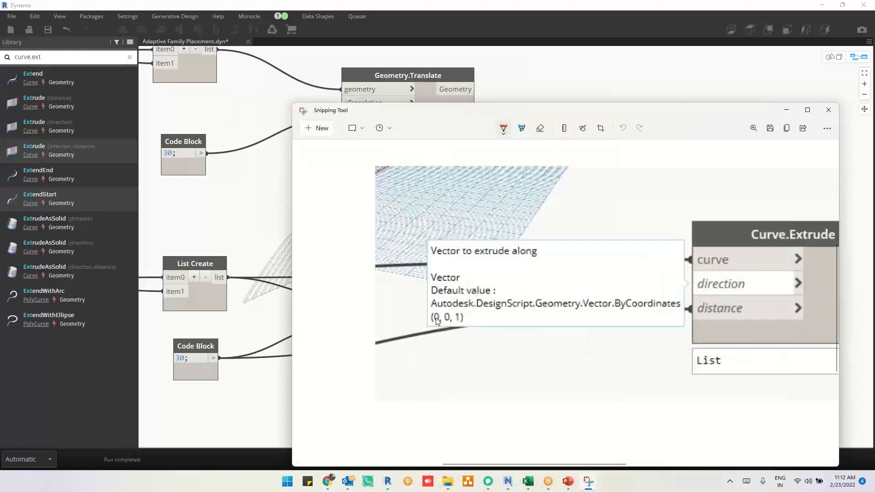
mouse_move(429, 343)
mouse_down()
mouse_move(453, 351)
mouse_move(482, 333)
mouse_up()
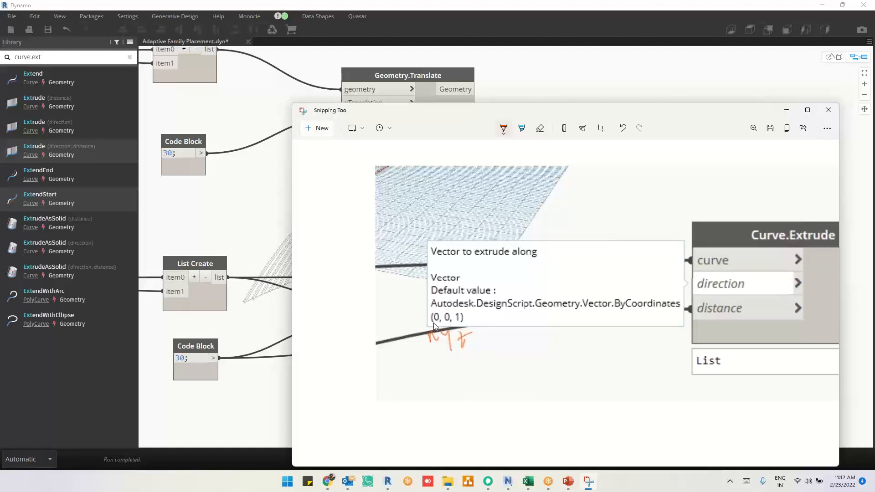
mouse_move(439, 371)
mouse_down()
mouse_move(457, 359)
mouse_move(459, 367)
mouse_up()
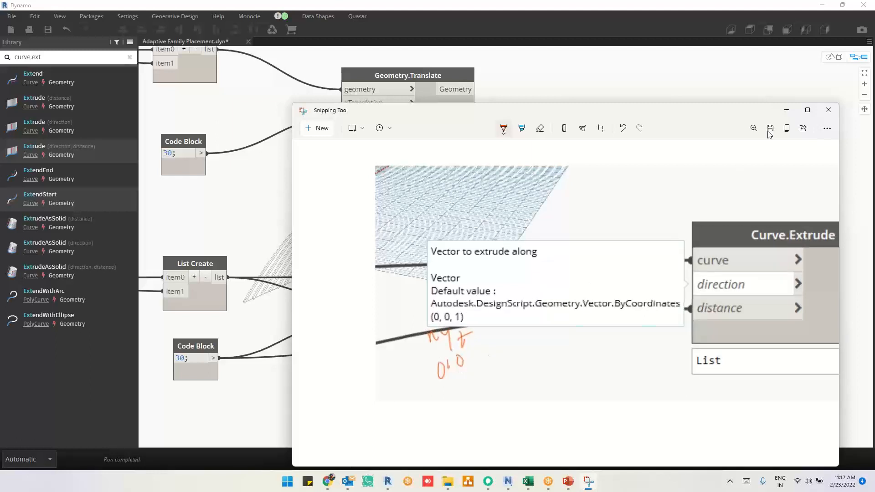
click(787, 111)
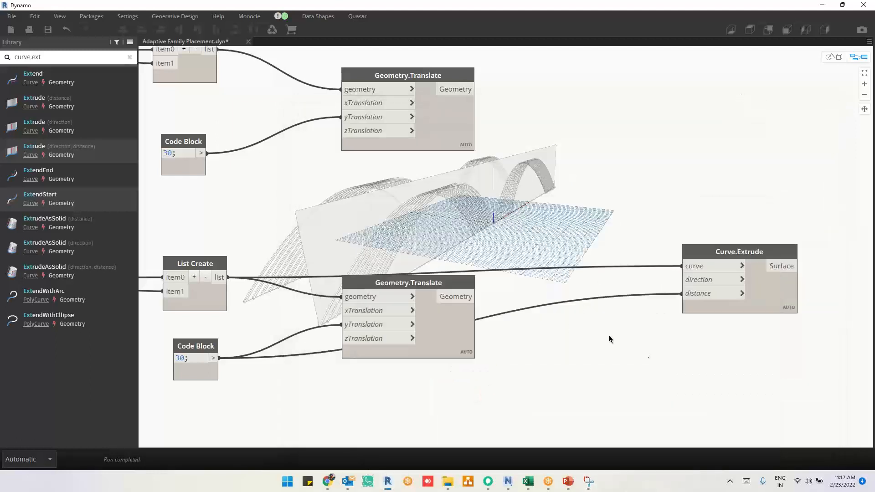
Search for vector.by and place a Vector.ByCoordinates (x, y, z) node below and to the left of Curve.Extrude
middle_drag(572, 395, 565, 341)
right_click(565, 341)
click(625, 310)
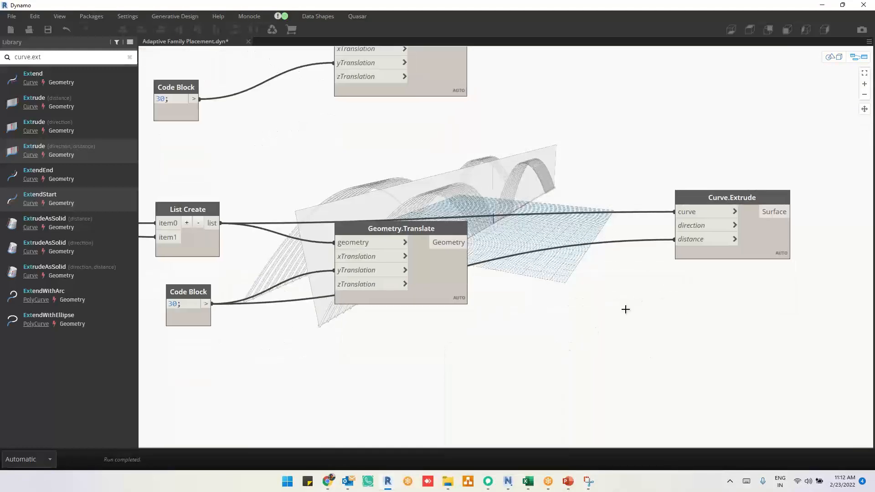
mouse_move(691, 228)
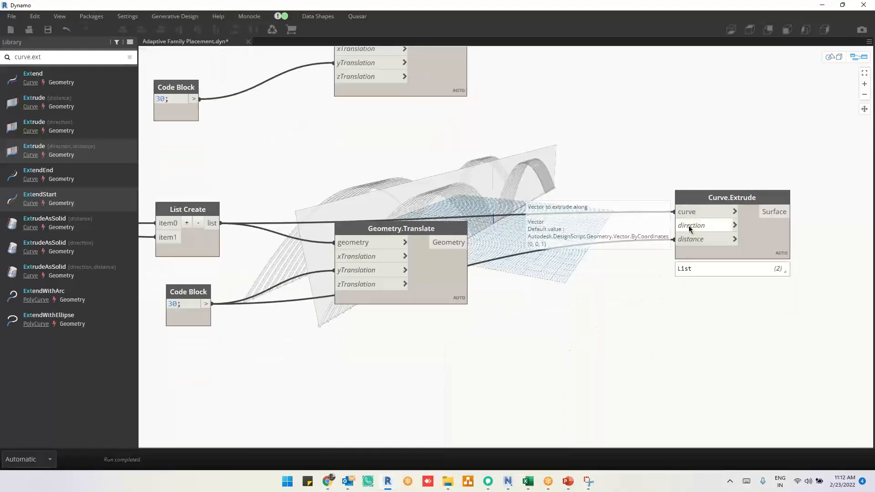
right_click(584, 353)
text(vector.)
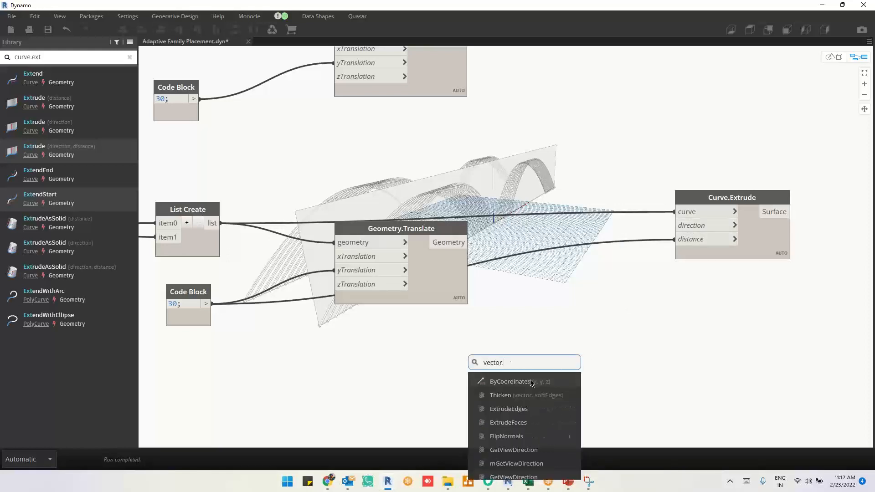
text(by)
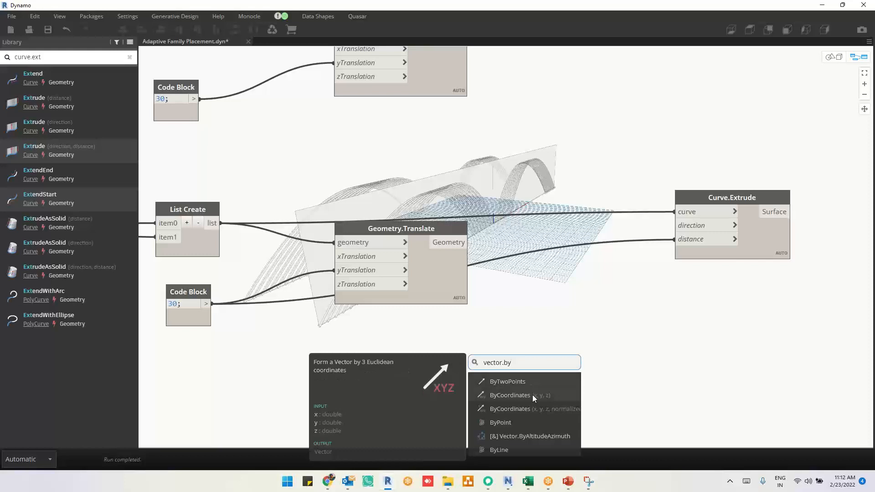
click(534, 395)
click(621, 418)
click(639, 365)
drag(596, 405, 583, 316)
Add a Code Block with the value 1 and connect it to the y input of Vector.ByCoordinates
click(459, 351)
double_click(459, 351)
text(1)
click(487, 403)
click(450, 355)
click(523, 346)
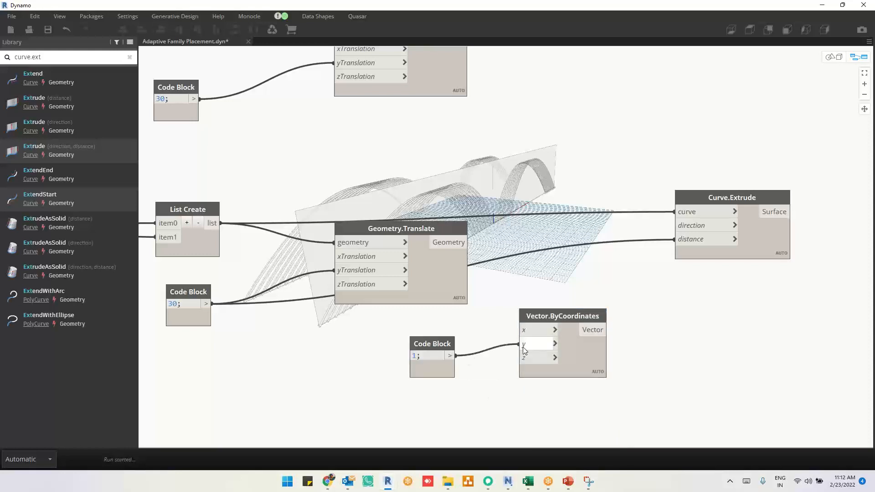
Connect the Vector output to Curve.Extrude's direction input and check the extruded deck surface in the 3D preview
click(602, 331)
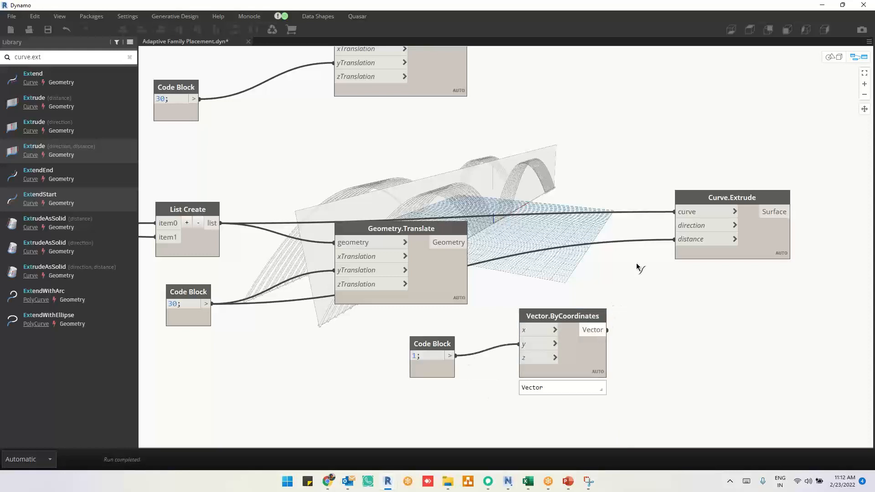
click(679, 226)
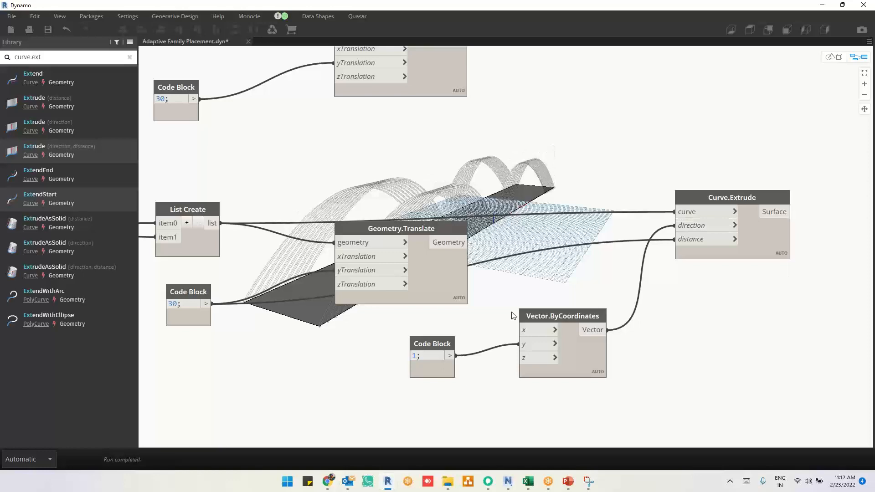
middle_drag(324, 400, 319, 325)
key(ctrl+b)
mouse_move(347, 341)
right_down()
mouse_move(375, 345)
mouse_move(352, 344)
right_up()
Switch to Chrome, search the web for road thickness, and return to Dynamo
click(328, 479)
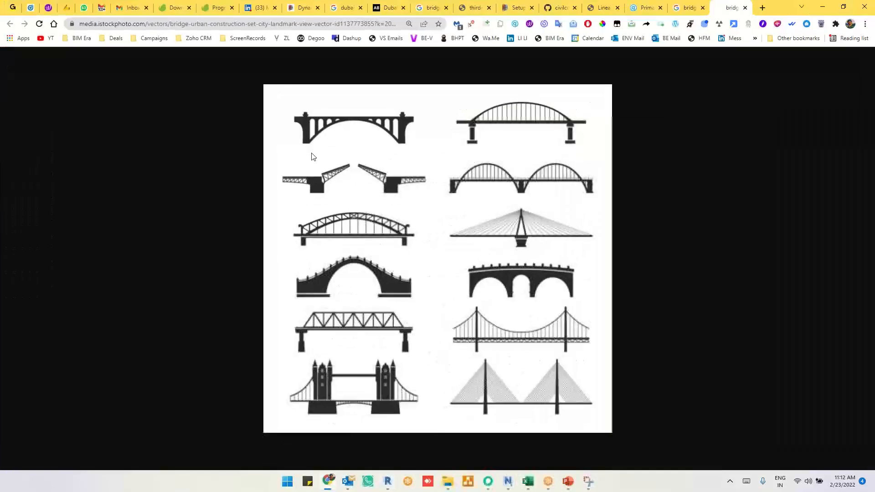
click(762, 8)
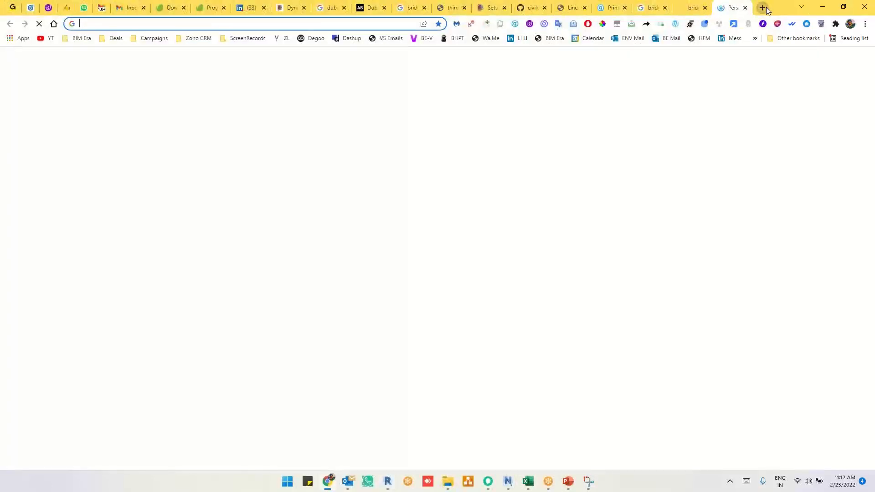
text(brid)
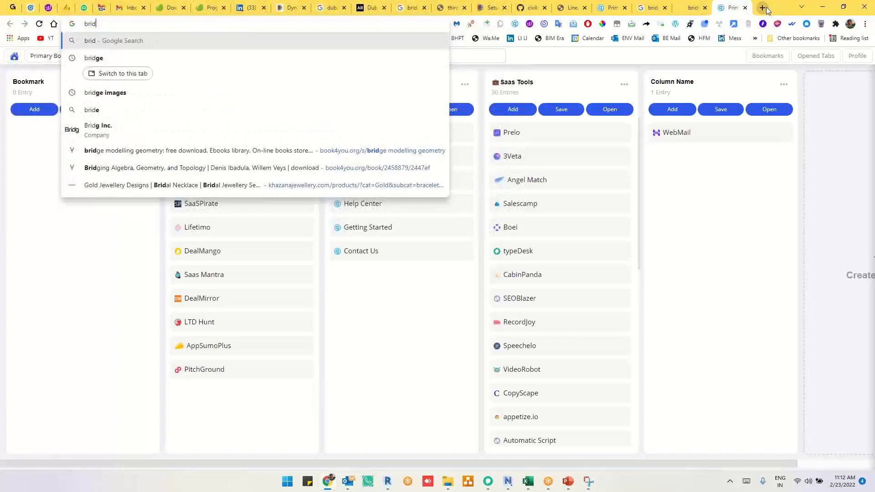
key(BackSpace)
key(BackSpace)
text(road th)
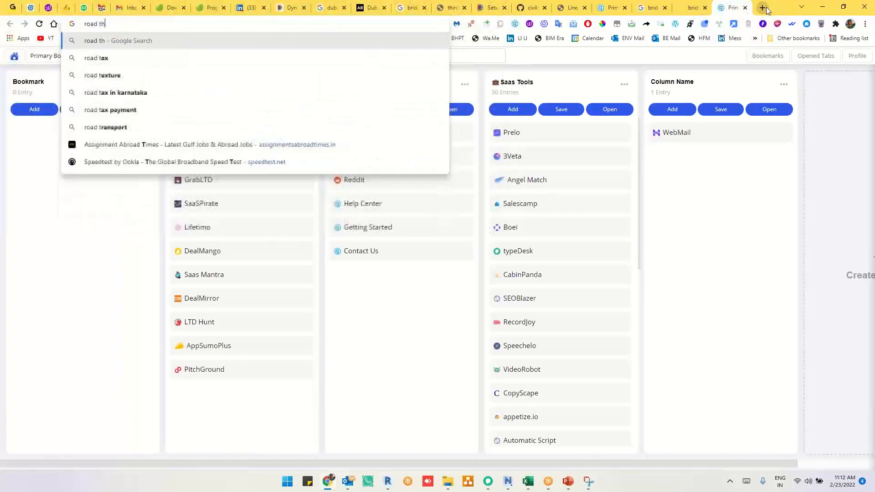
text(ickness)
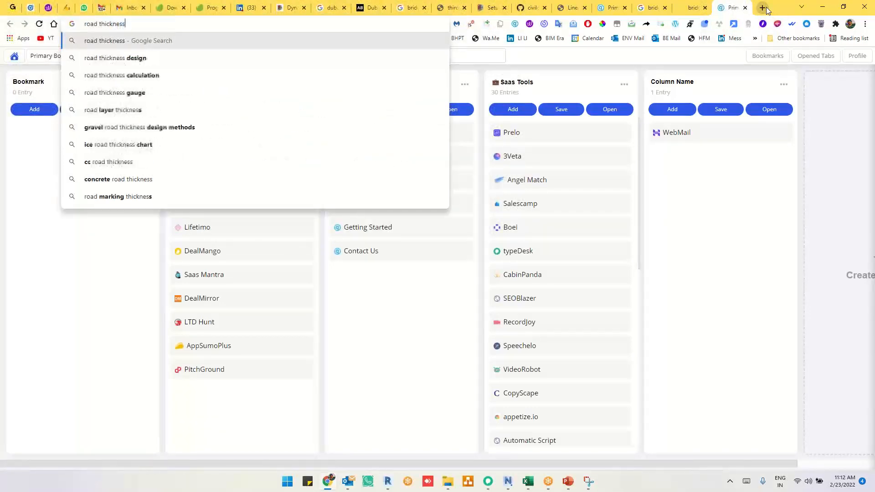
key(Return)
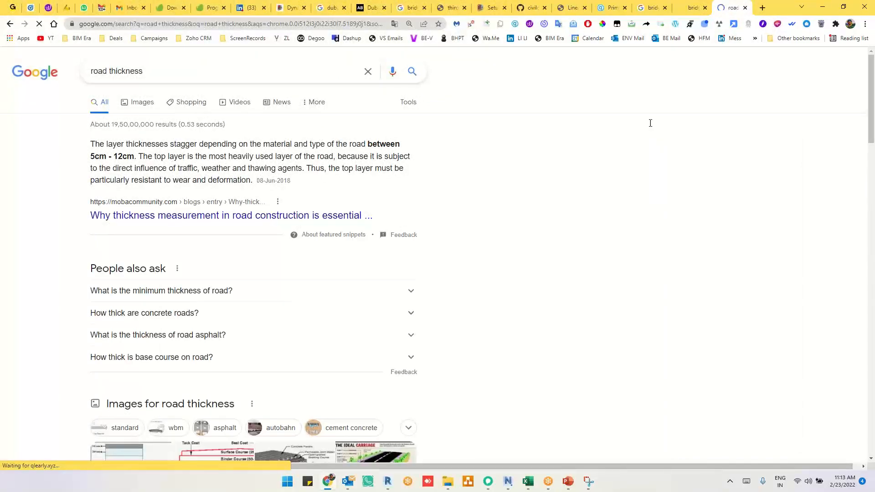
click(822, 7)
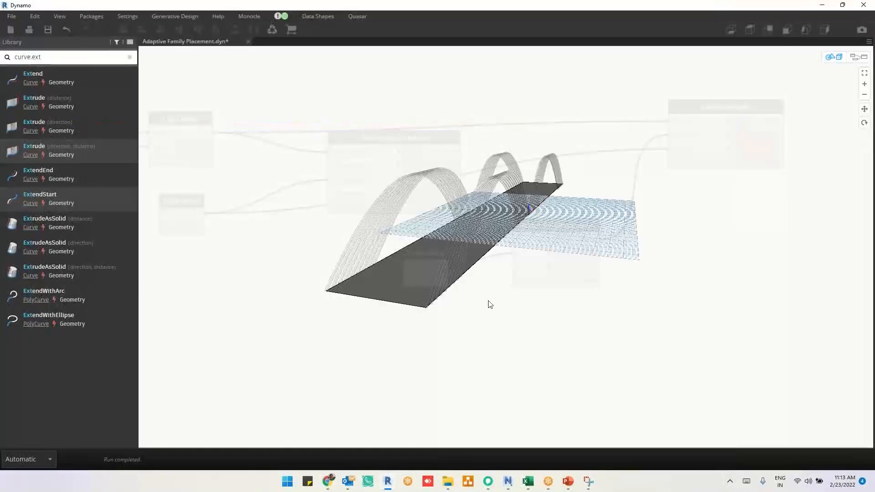
Place a Surface.Thicken node to the right of Curve.Extrude and connect the extruded Surface output to its surface input
key(ctrl+b)
middle_drag(710, 235, 392, 325)
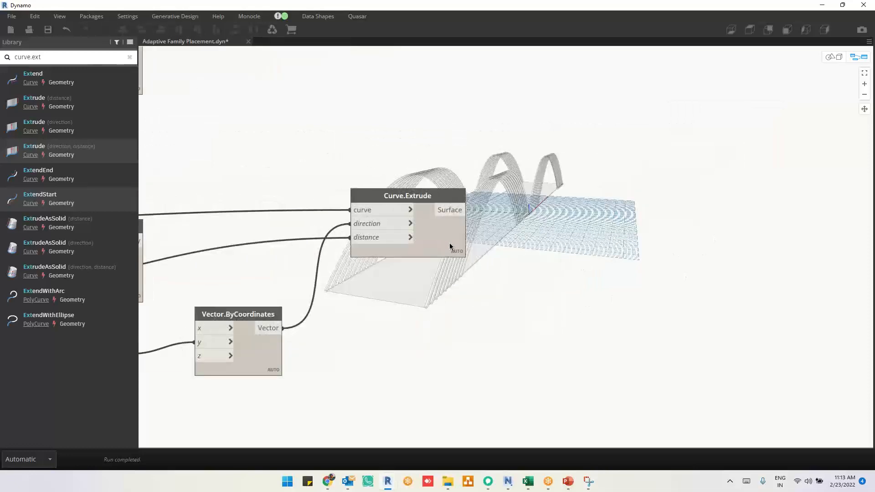
right_click(559, 196)
text(su)
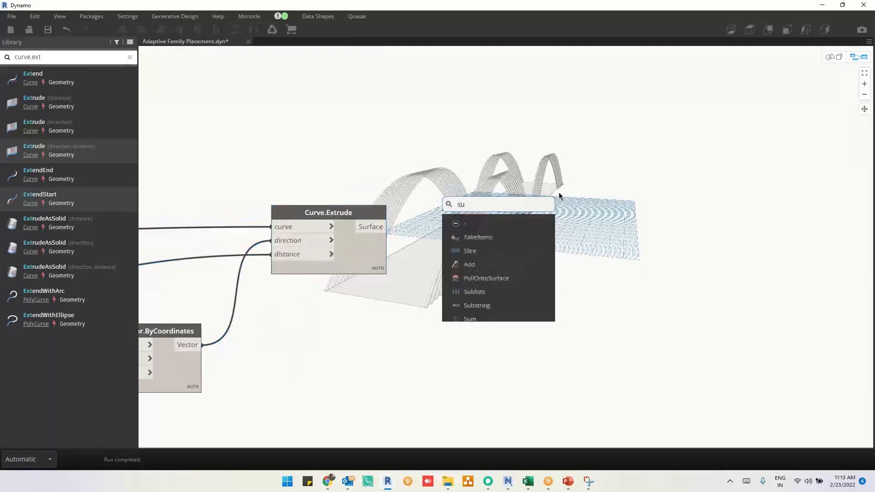
text(rface)
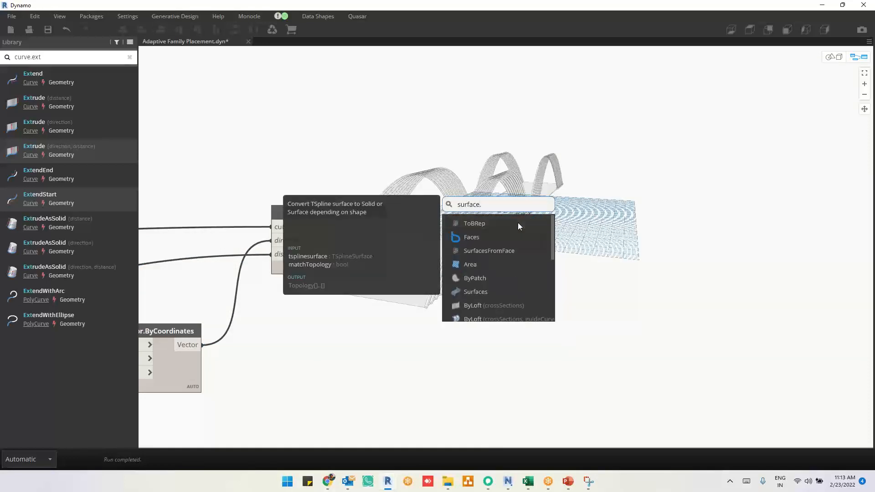
text(.thi)
click(515, 237)
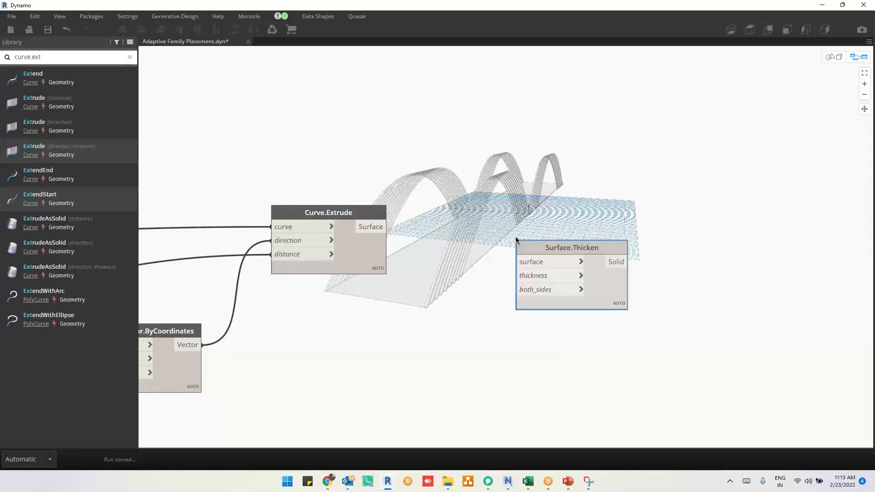
drag(522, 250, 553, 247)
drag(390, 228, 644, 212)
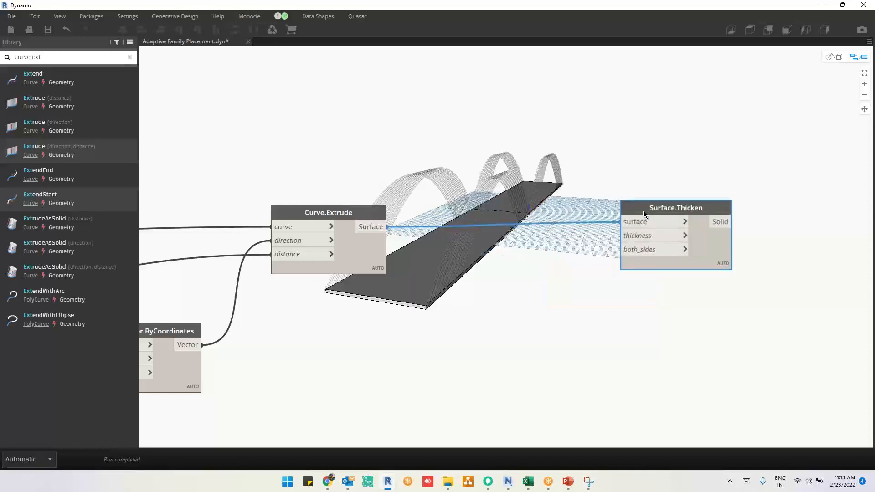
Add a Code Block with the value 0.5 and connect it to Surface.Thicken's thickness input
double_click(559, 236)
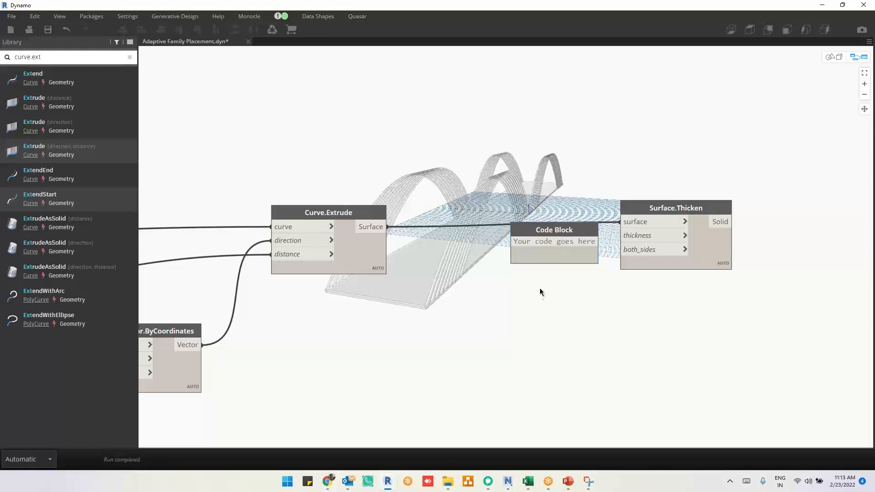
scroll(540, 286, up, 3)
key(ctrl+b)
scroll(483, 305, up, 5)
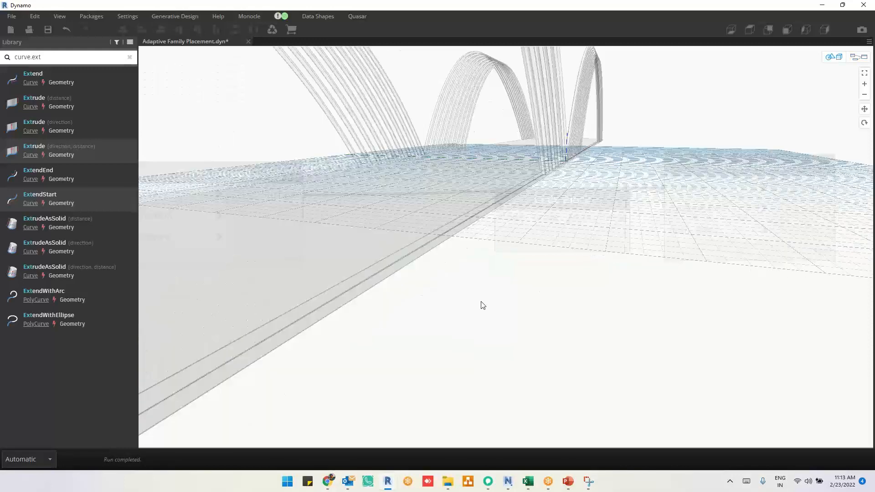
scroll(504, 287, up, 5)
scroll(506, 286, down, 3)
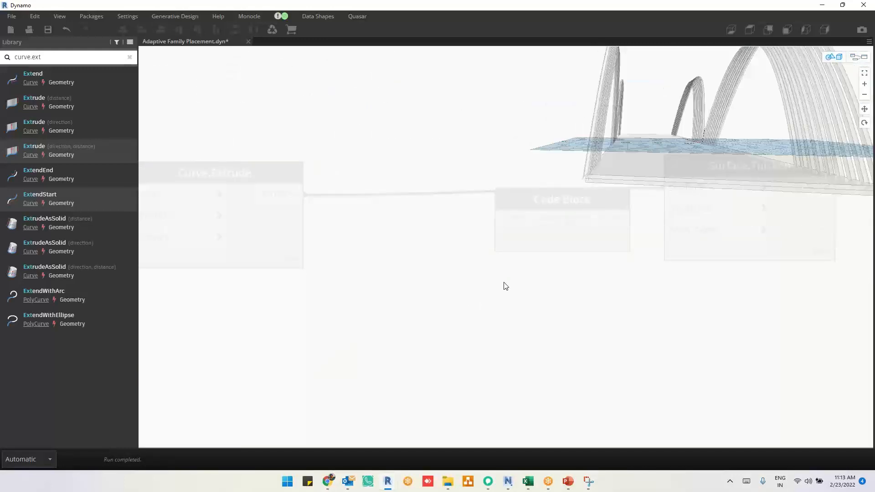
scroll(524, 270, down, 3)
right_drag(615, 257, 594, 260)
key(ctrl+b)
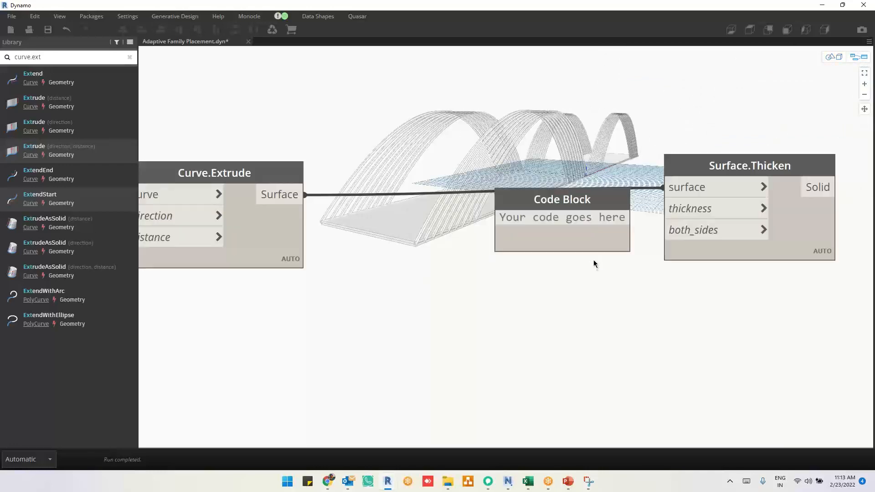
middle_drag(583, 300, 551, 307)
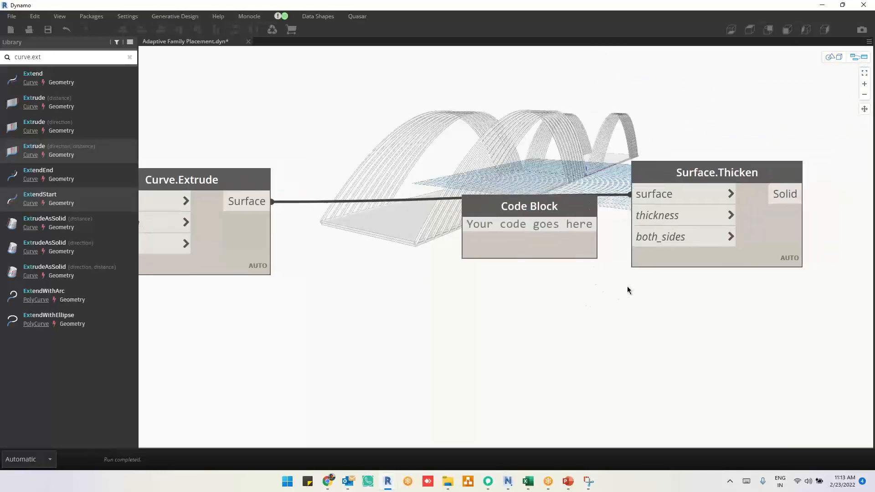
click(544, 231)
text(0.)
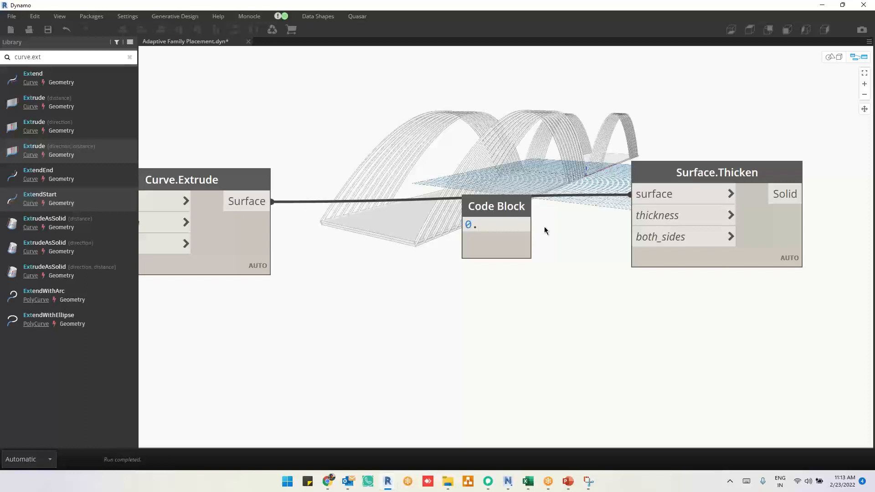
text(5)
click(546, 239)
drag(523, 224, 636, 223)
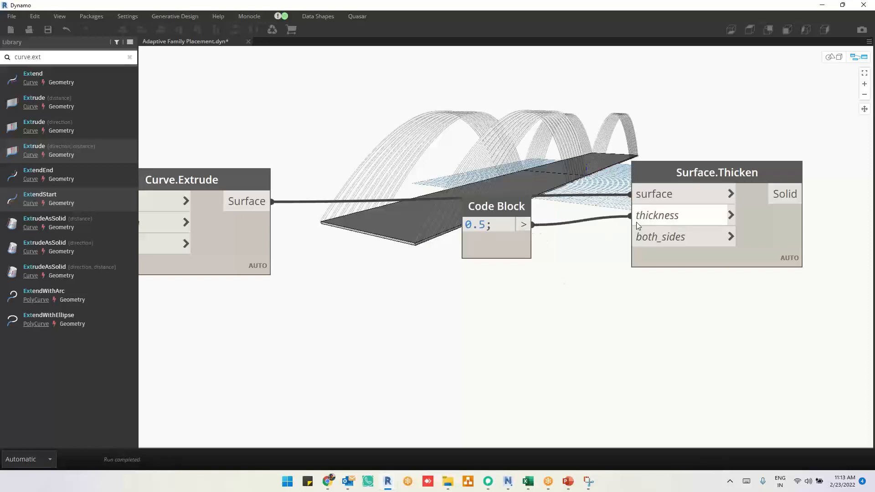
Examine the thickened deck between the arched bridge sides from another angle in the 3D preview
middle_drag(733, 294, 564, 311)
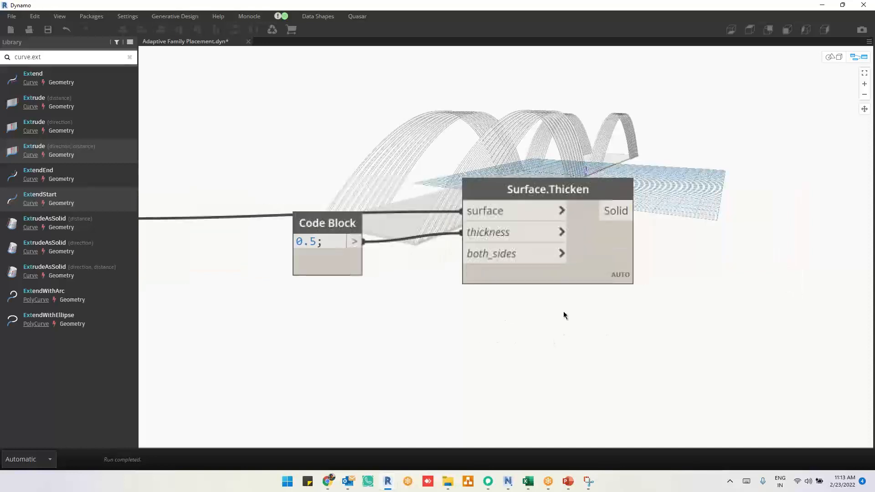
drag(594, 271, 576, 274)
click(727, 266)
scroll(726, 266, down, 2)
middle_drag(726, 266, 503, 291)
click(584, 282)
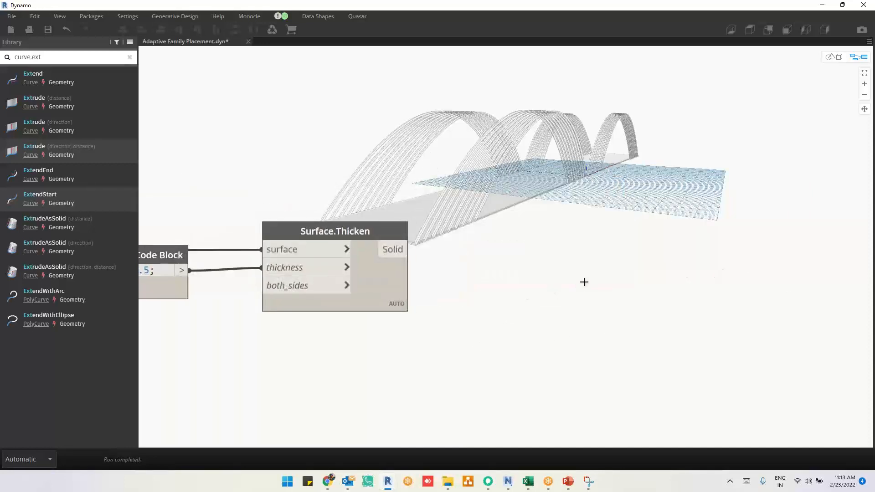
key(ctrl+b)
mouse_move(506, 247)
right_down()
mouse_move(508, 268)
mouse_move(499, 250)
right_up()
key(ctrl+b)
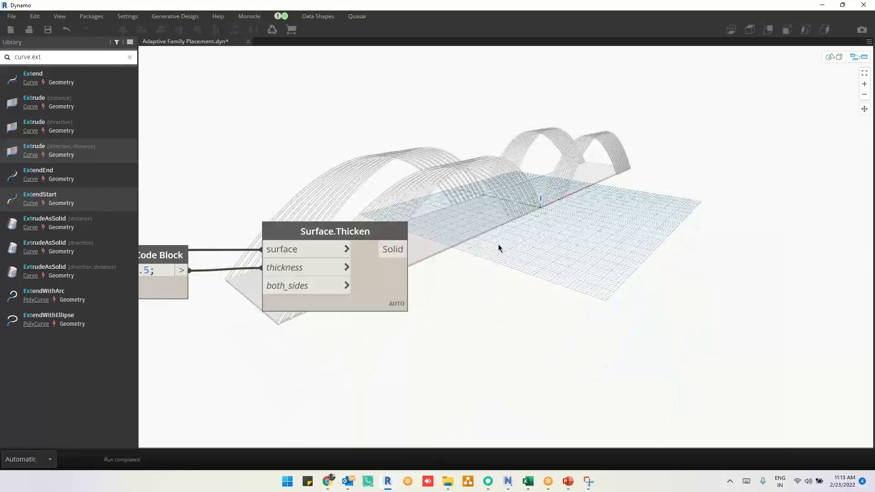
Select the Surface.Thicken node and inspect its output list and the highlighted deck along the full bridge length
middle_drag(508, 261, 419, 378)
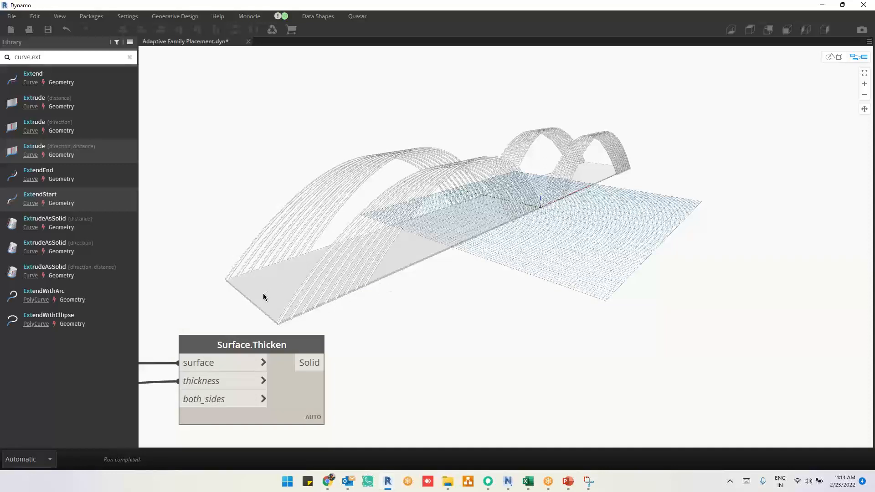
middle_drag(529, 289, 330, 430)
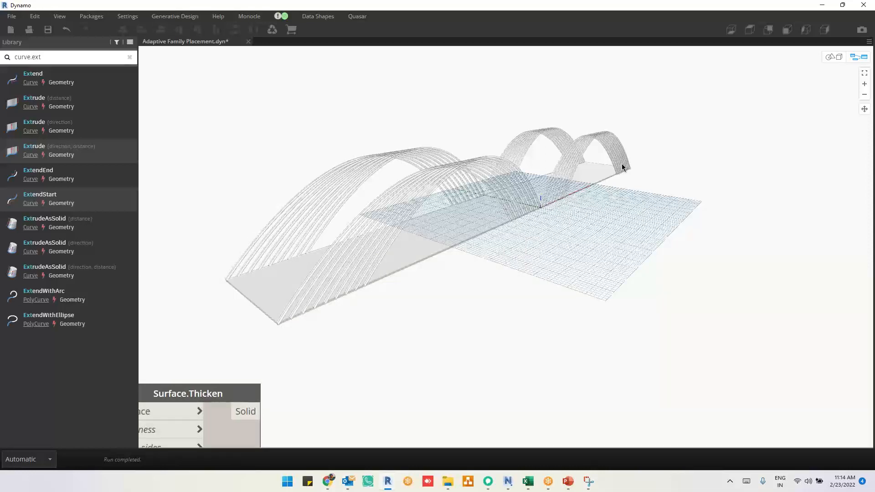
middle_drag(576, 239, 645, 148)
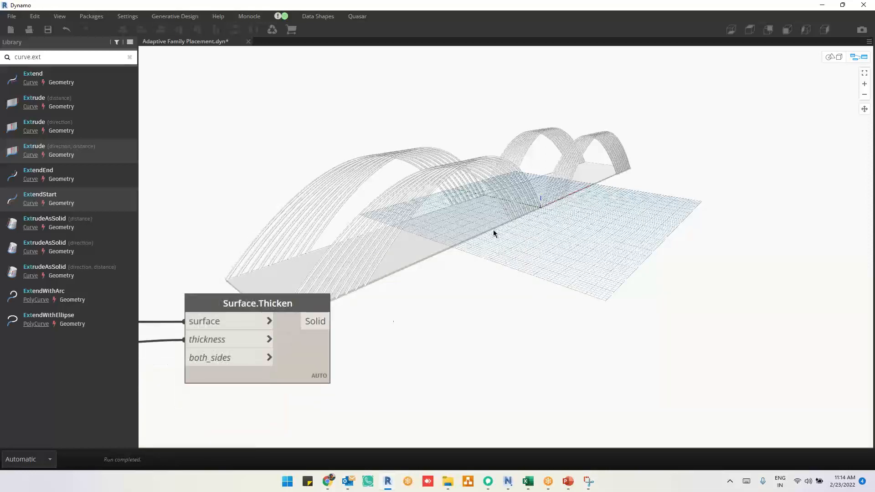
click(302, 351)
middle_drag(346, 396, 352, 208)
scroll(340, 256, down, 3)
key(ctrl+b)
right_drag(573, 230, 564, 229)
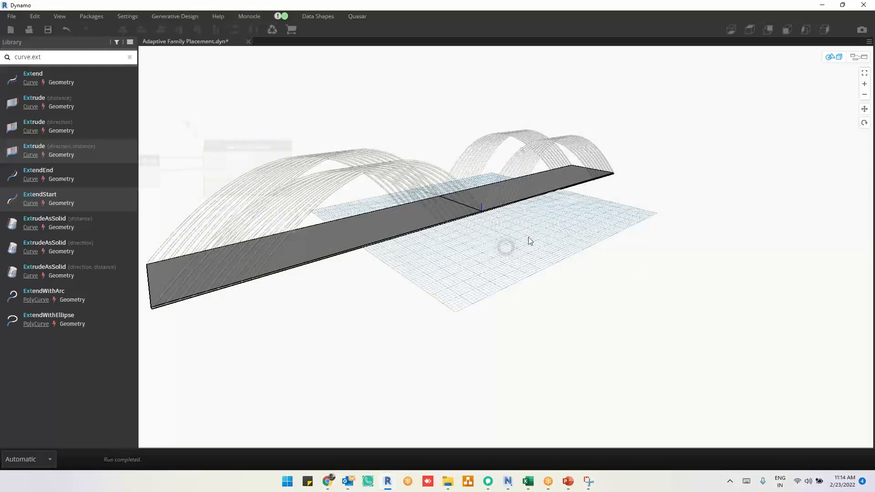
key(ctrl+b)
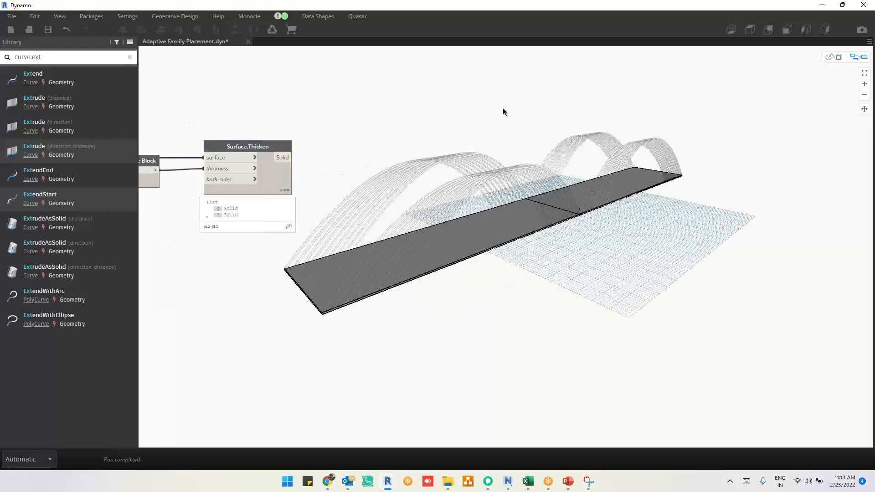
right_click(503, 111)
click(550, 110)
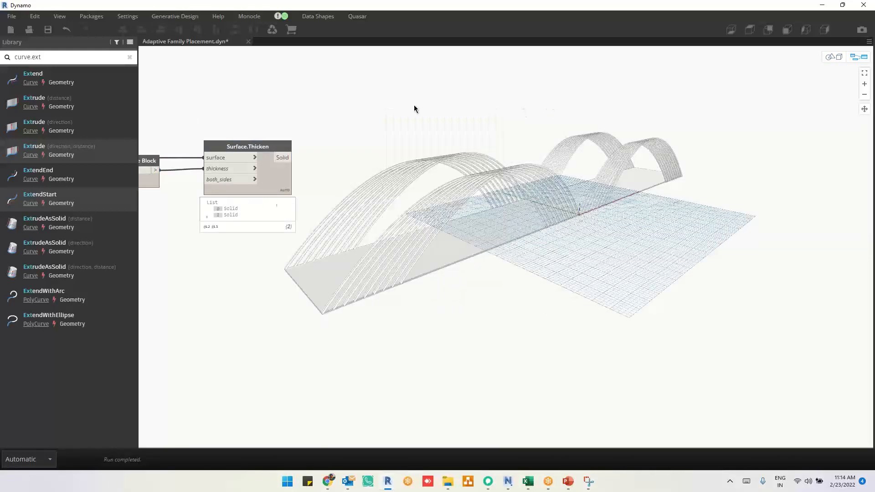
Highlight the first solid from Surface.Thicken's output list in the preview and expand Curve.Extrude's output list to inspect its surfaces
click(231, 209)
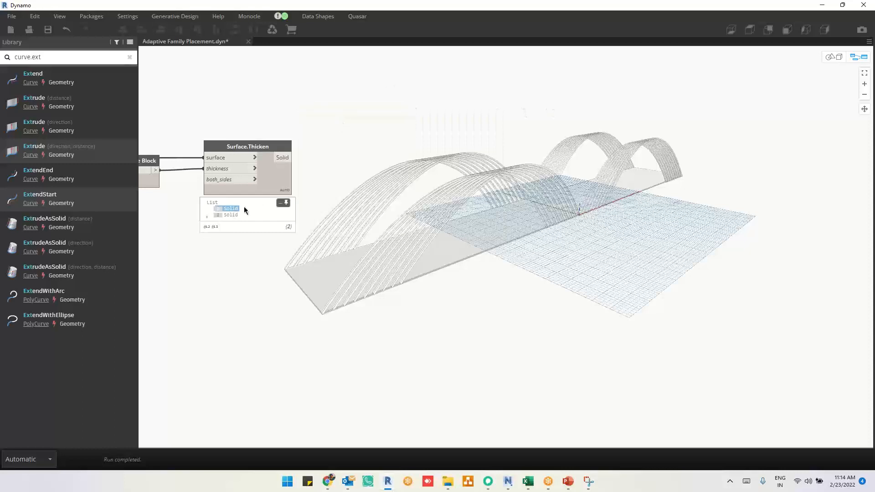
right_click(440, 119)
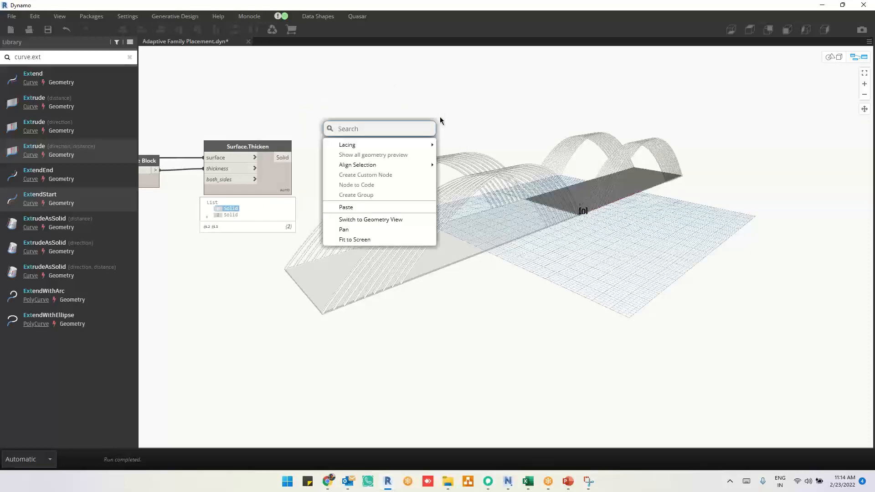
click(591, 231)
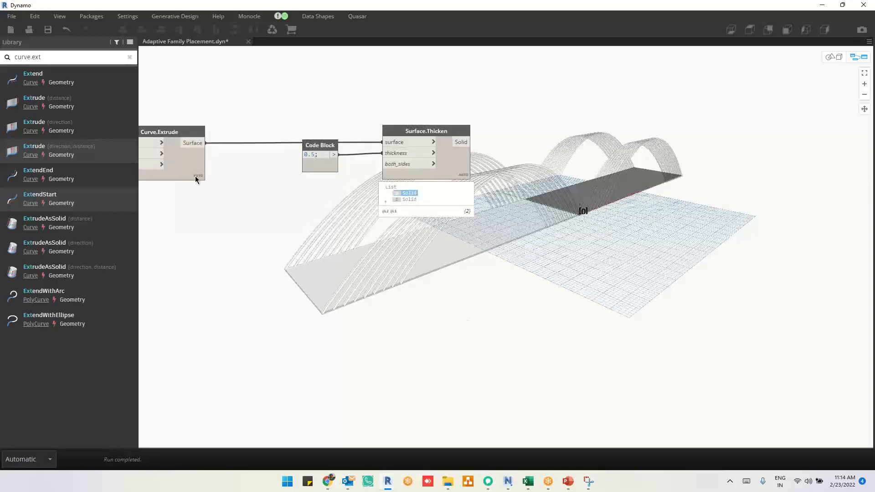
click(190, 167)
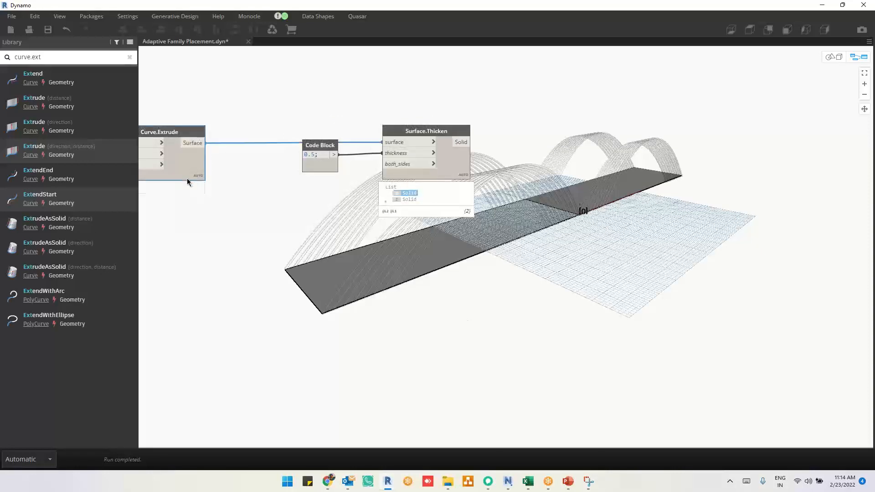
click(196, 184)
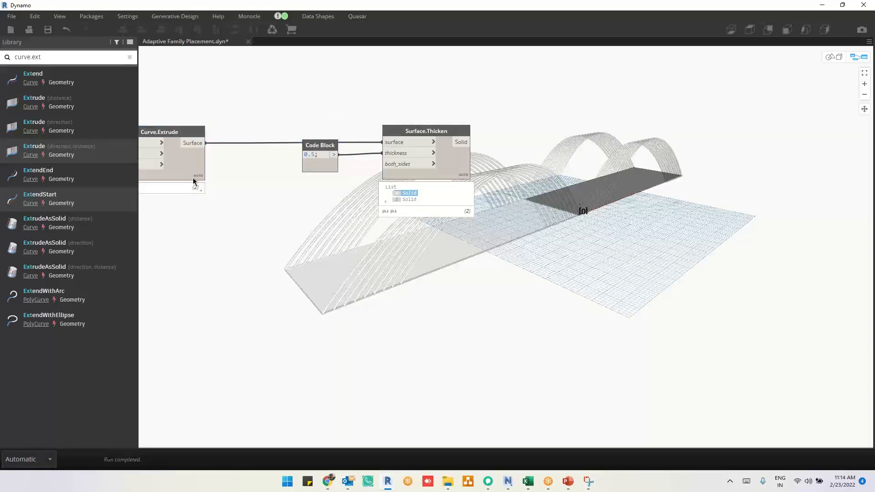
click(196, 188)
middle_drag(288, 233, 379, 199)
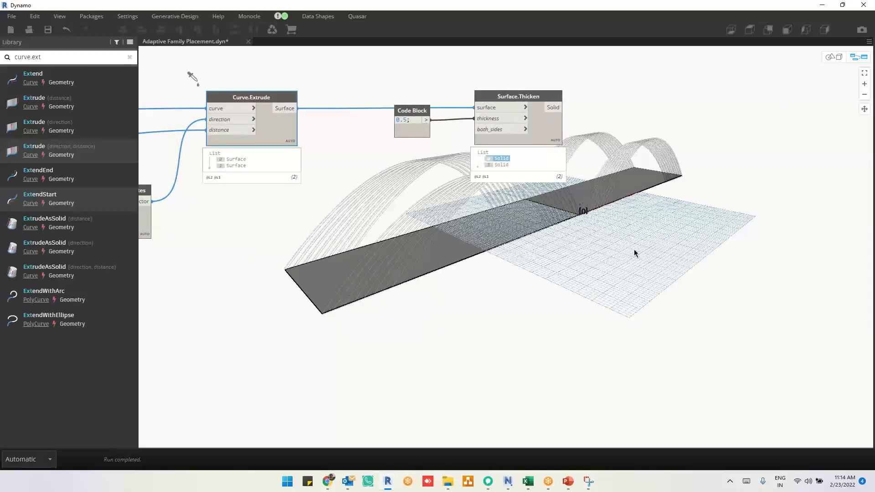
Add a Surface.PointAtParameter node below Surface.Thicken and connect Curve.Extrude's Surface output to its surface input
right_click(384, 243)
right_click(482, 250)
text(surface.)
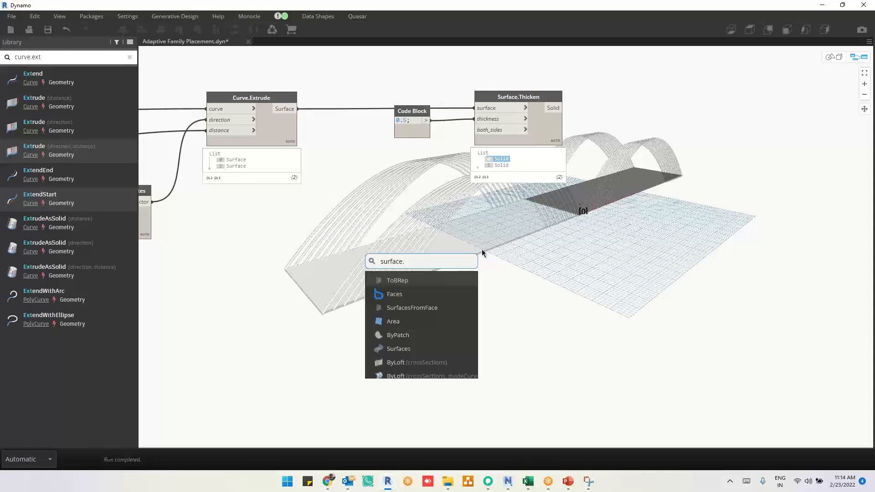
text(pointat)
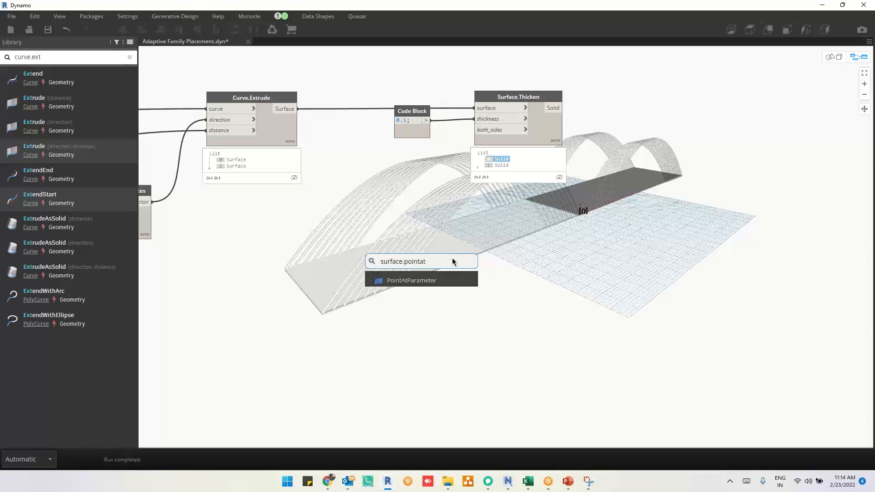
click(444, 280)
middle_drag(373, 313, 479, 317)
drag(400, 111, 561, 299)
Add a Code Block with the value 0.5 and connect it to both the u and v inputs of Surface.PointAtParameter
scroll(534, 363, up, 1)
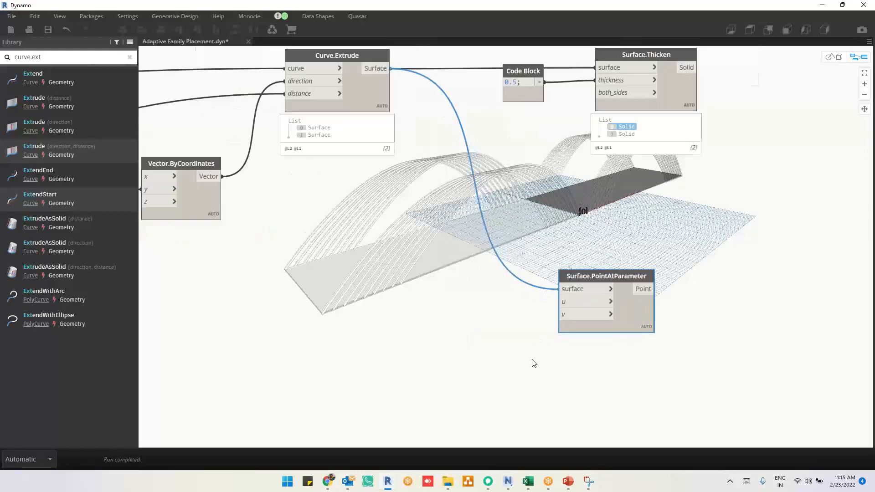
scroll(533, 363, up, 2)
double_click(449, 296)
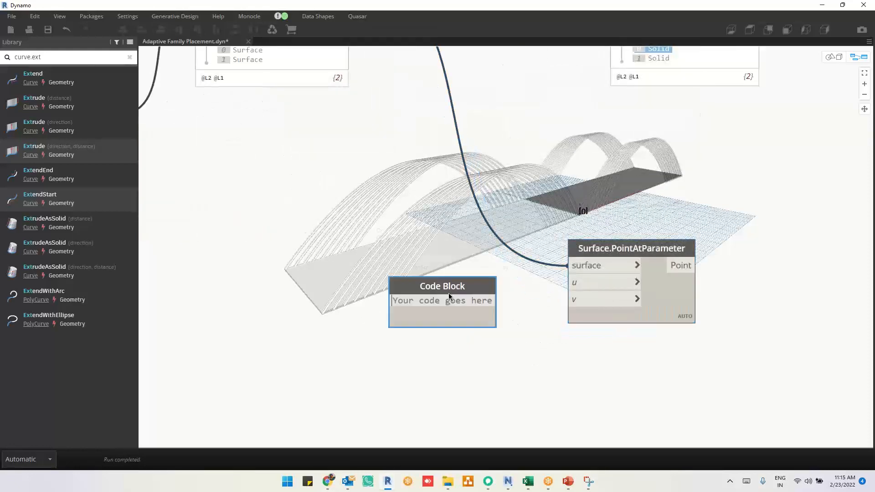
text(0.)
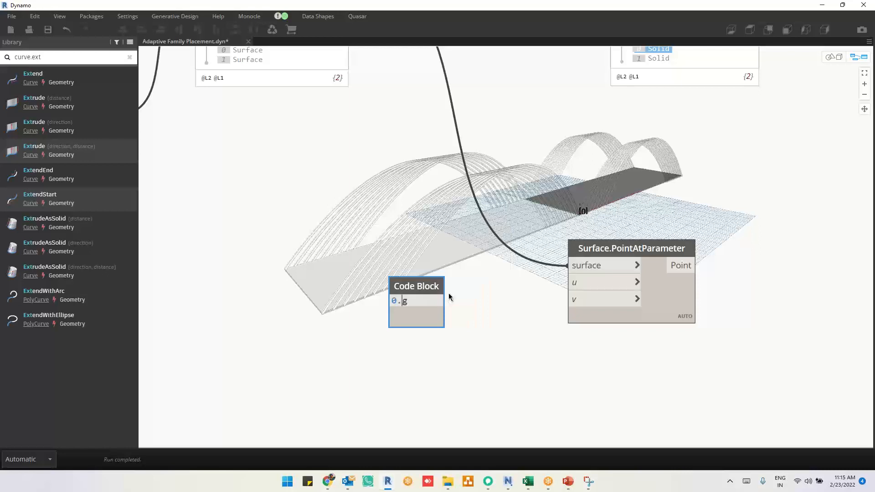
text(5)
click(446, 378)
drag(438, 300, 567, 283)
drag(430, 321, 572, 303)
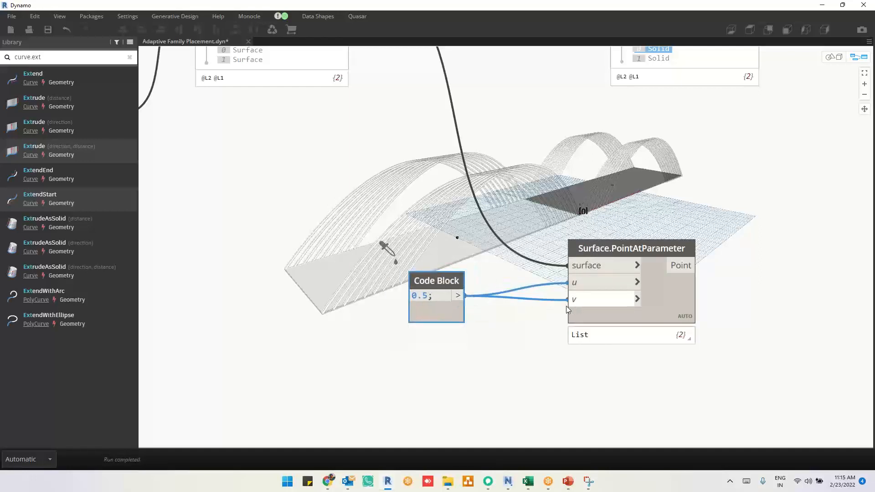
Select the Surface.PointAtParameter node and examine its points on the deck surfaces from several angles in the 3D preview
click(655, 294)
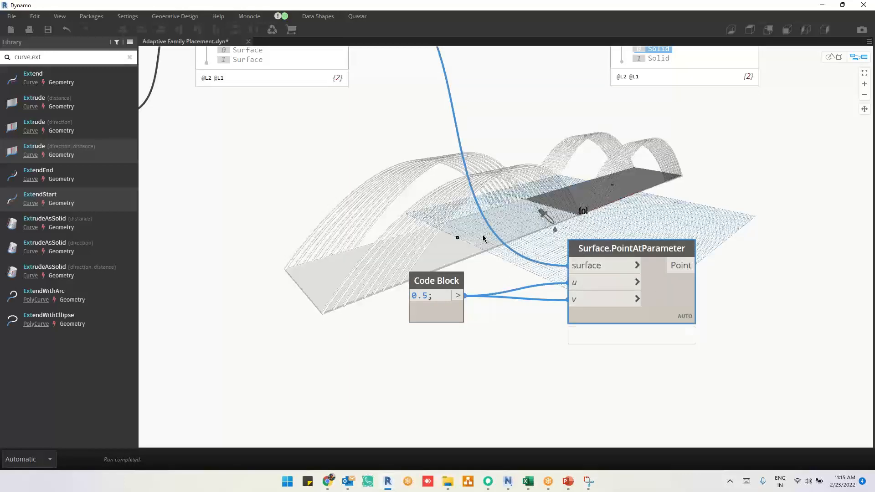
key(ctrl+b)
right_drag(508, 298, 499, 299)
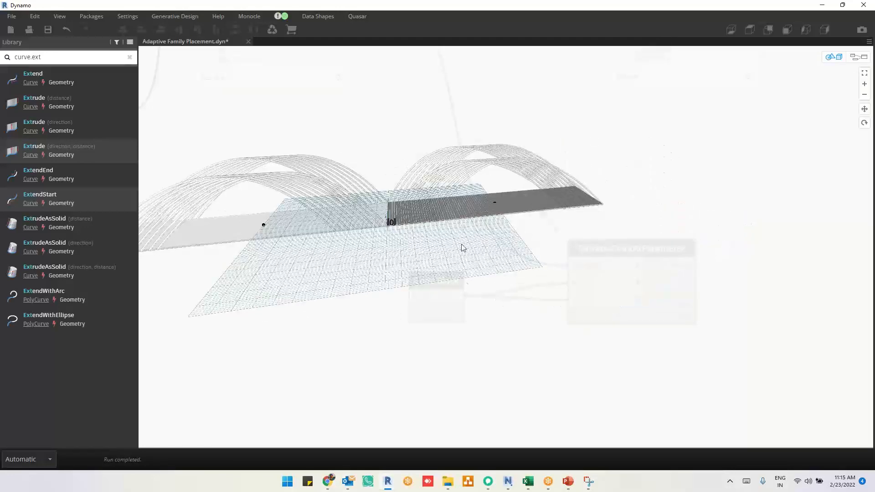
key(ctrl+b)
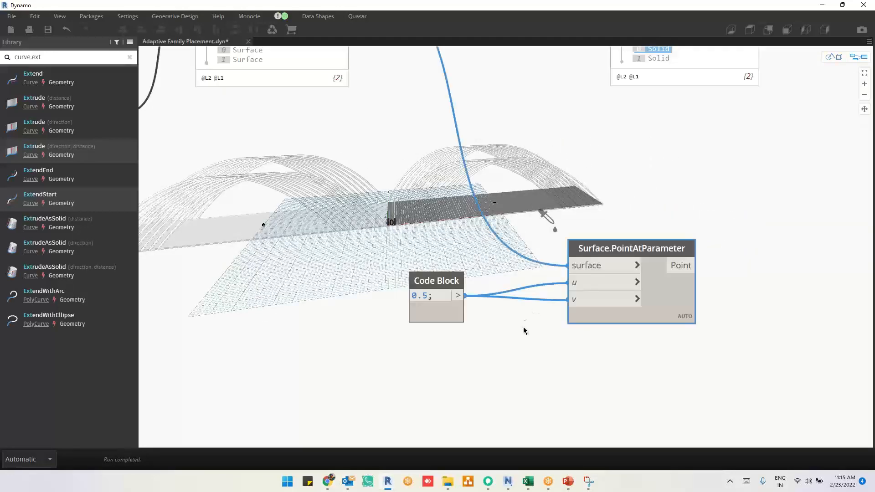
key(ctrl+b)
right_drag(496, 348, 647, 326)
key(ctrl+b)
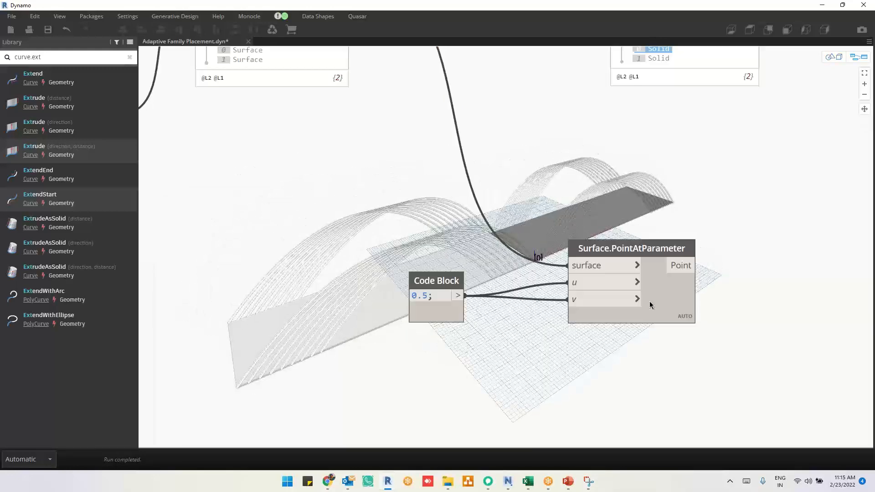
Examine where Surface.PointAtParameter places its points on the two road surfaces in the preview
click(570, 323)
middle_drag(671, 306, 381, 223)
click(565, 273)
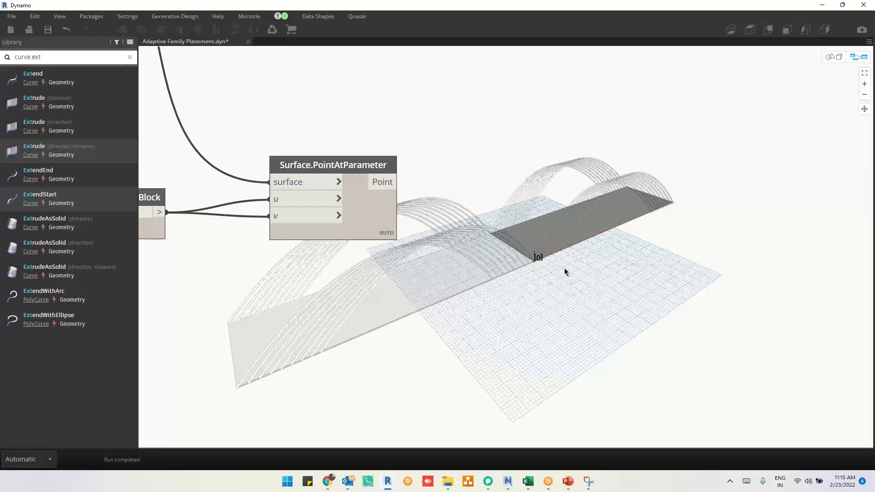
click(382, 216)
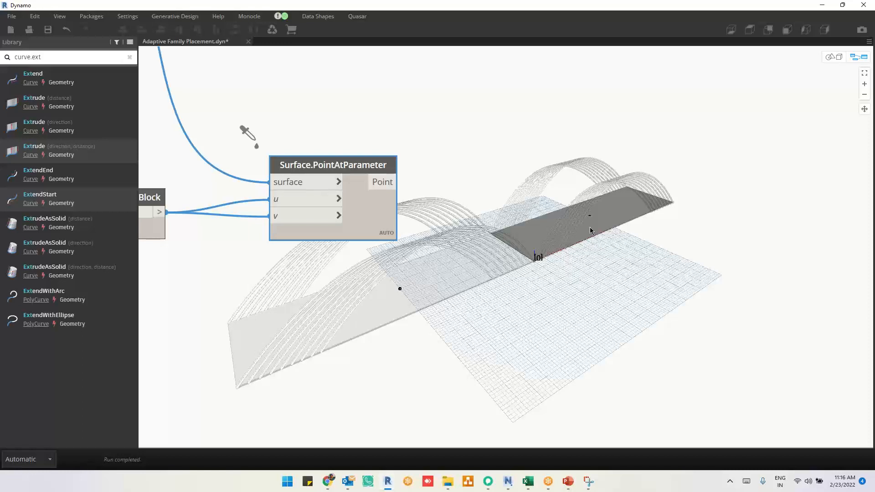
Switch to Chrome, search Google for "bridge pillar" and open the image results
key(alt+Tab)
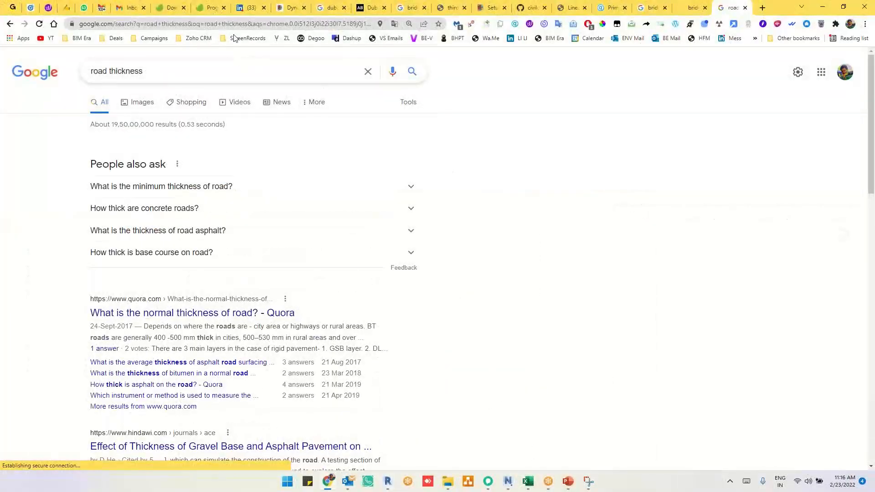
triple_click(226, 67)
text(bridge pillar)
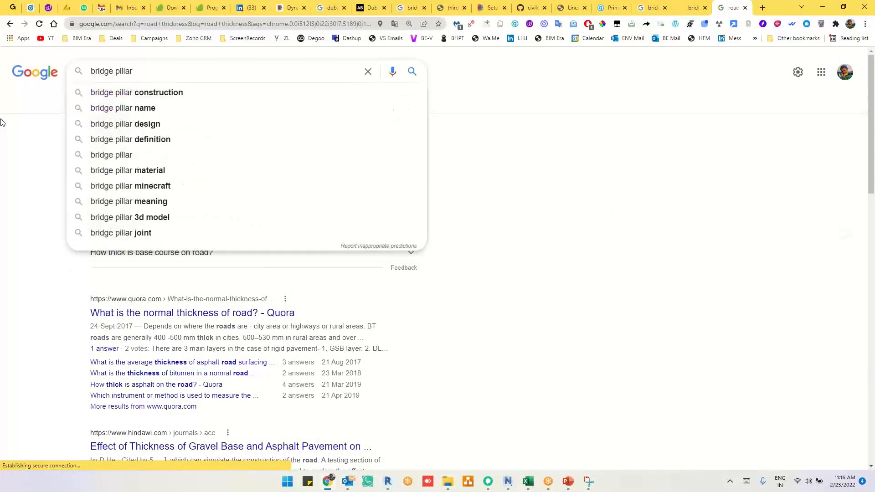
key(Return)
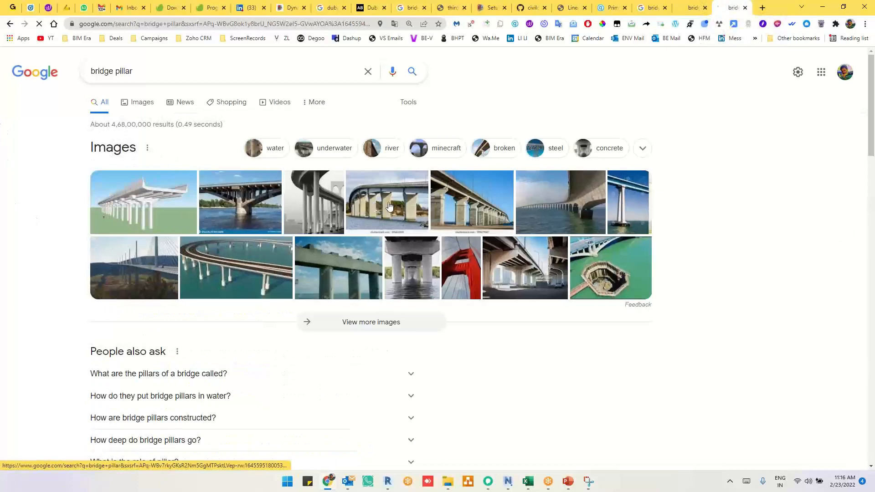
click(476, 208)
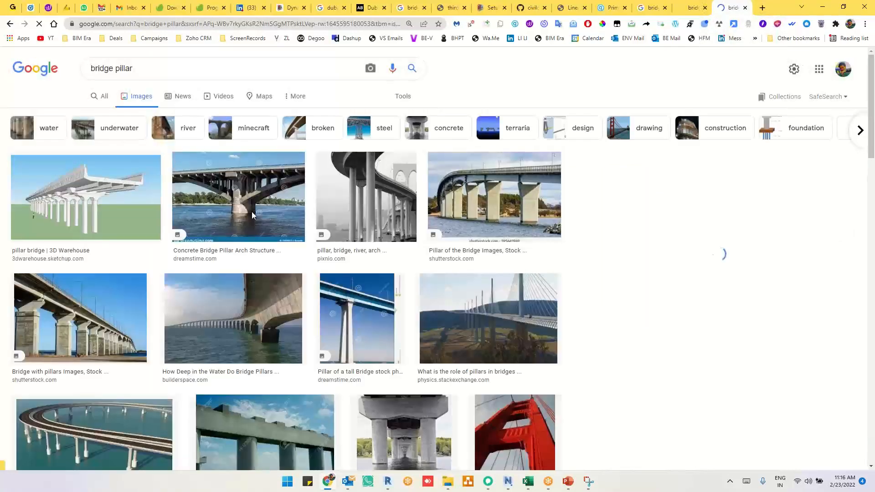
Browse the bridge pillar images for reference on pillar shapes and placement under the deck
scroll(253, 216, down, 3)
scroll(253, 216, down, 3)
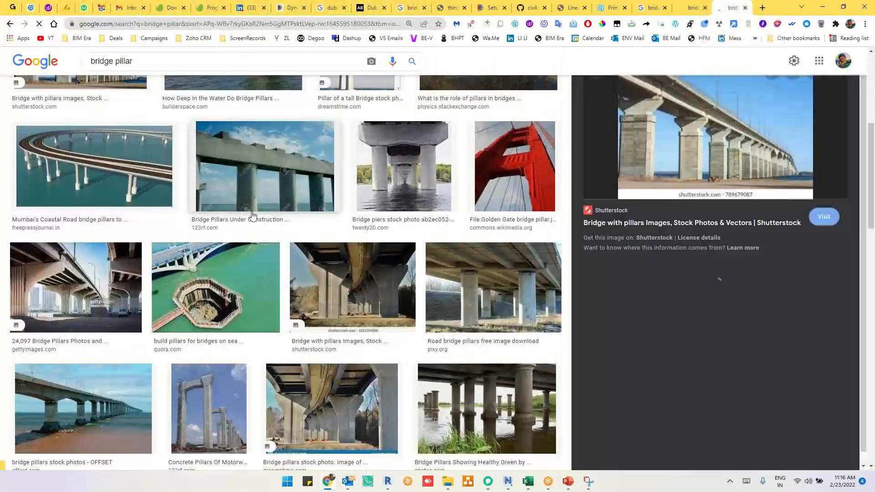
scroll(253, 216, down, 1)
scroll(253, 216, down, 4)
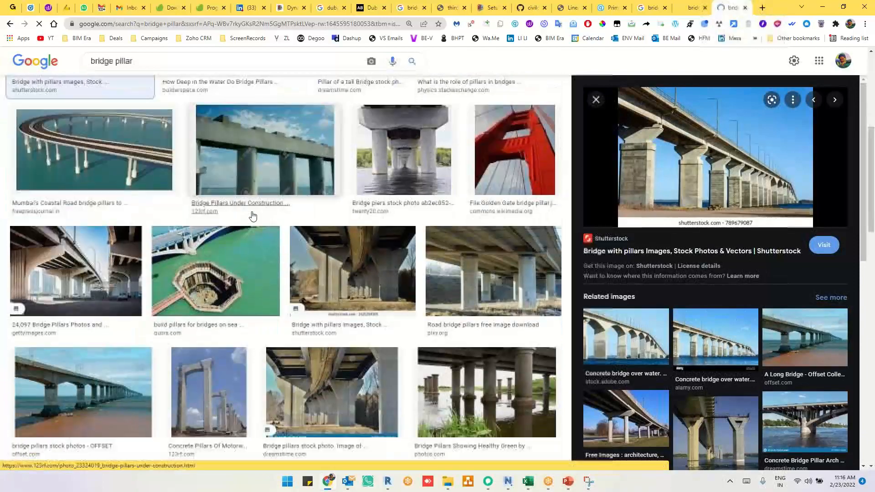
scroll(253, 216, down, 2)
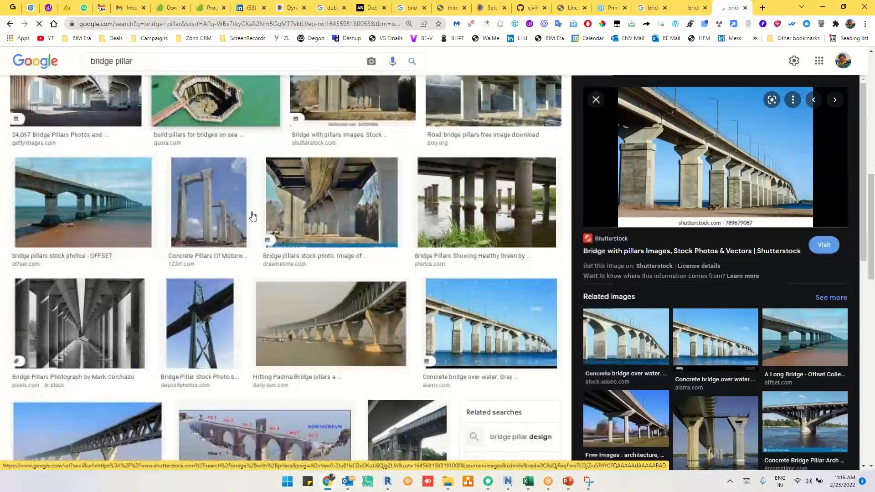
scroll(253, 216, up, 2)
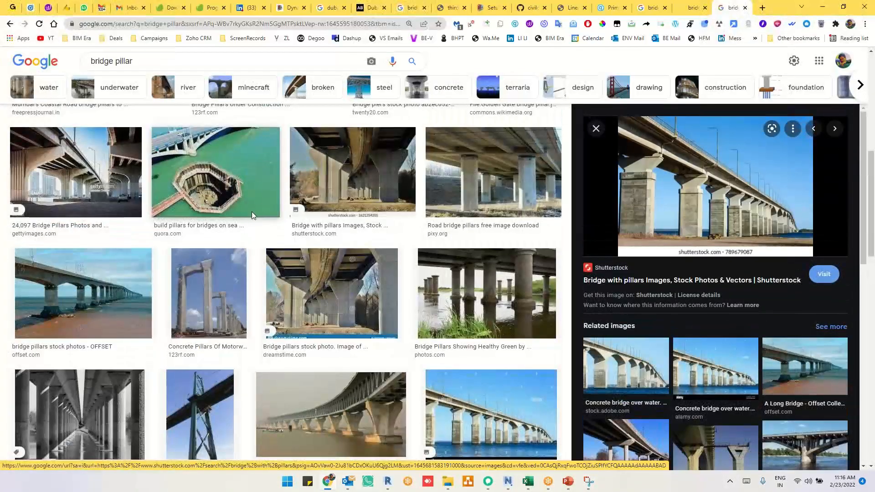
scroll(252, 211, up, 3)
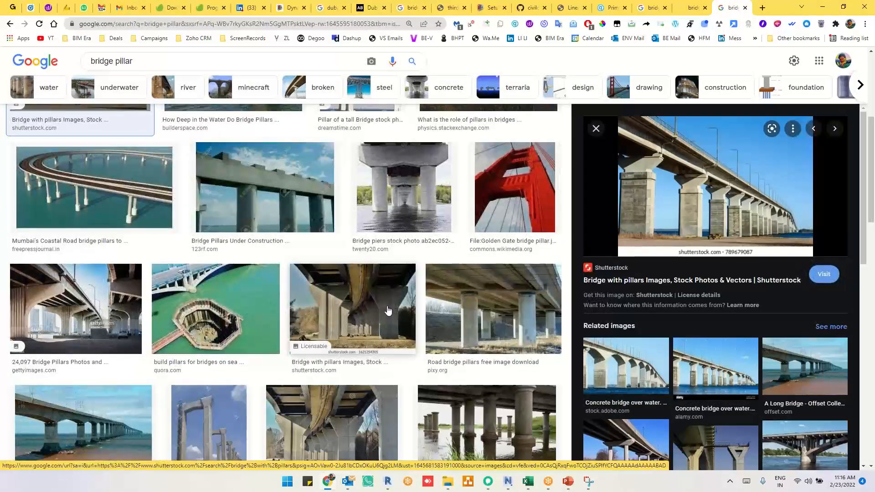
scroll(187, 313, down, 6)
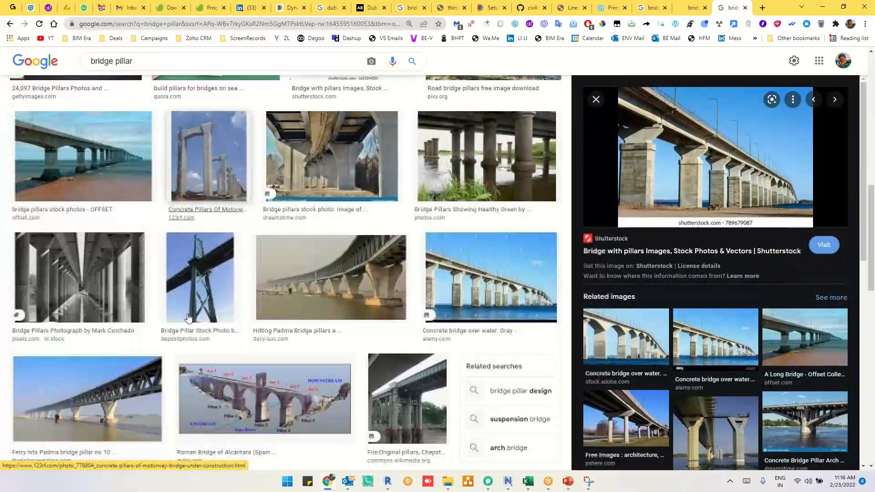
scroll(188, 314, down, 1)
Switch back to Dynamo and examine the surface midpoints and the direction across the deck in the 3D geometry view
key(alt+Tab)
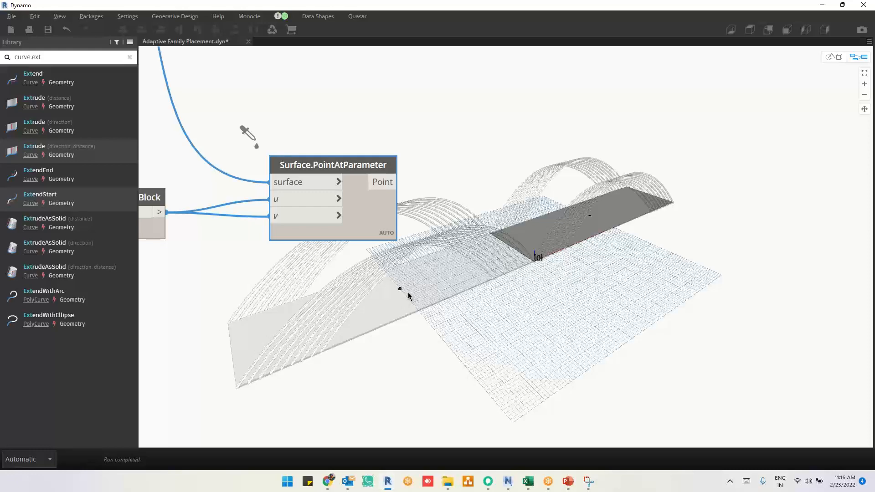
key(ctrl+b)
right_drag(415, 298, 421, 299)
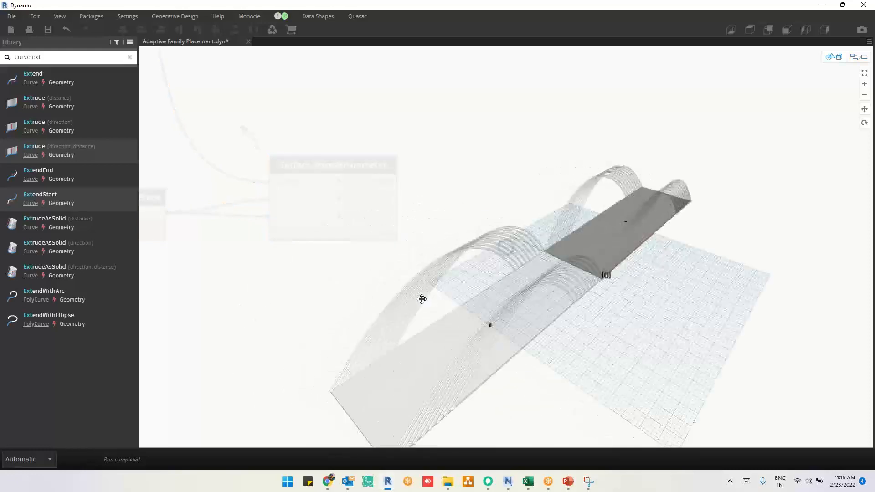
click(516, 10)
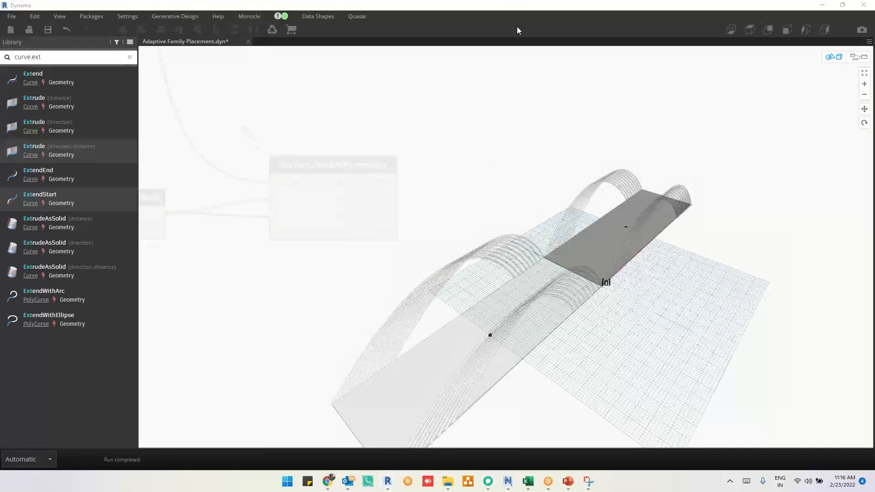
click(518, 26)
mouse_move(489, 337)
mouse_down()
mouse_move(475, 315)
mouse_move(512, 348)
mouse_up()
mouse_move(627, 226)
mouse_down()
mouse_move(608, 218)
mouse_move(648, 236)
mouse_up()
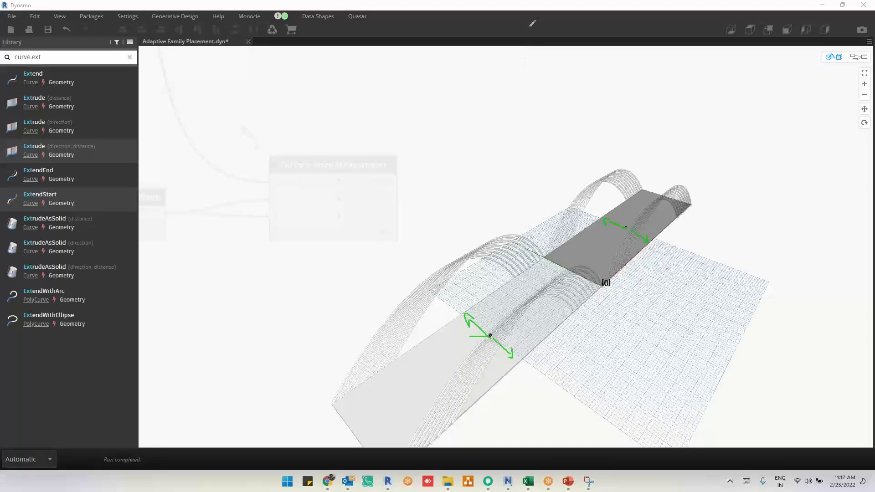
click(528, 69)
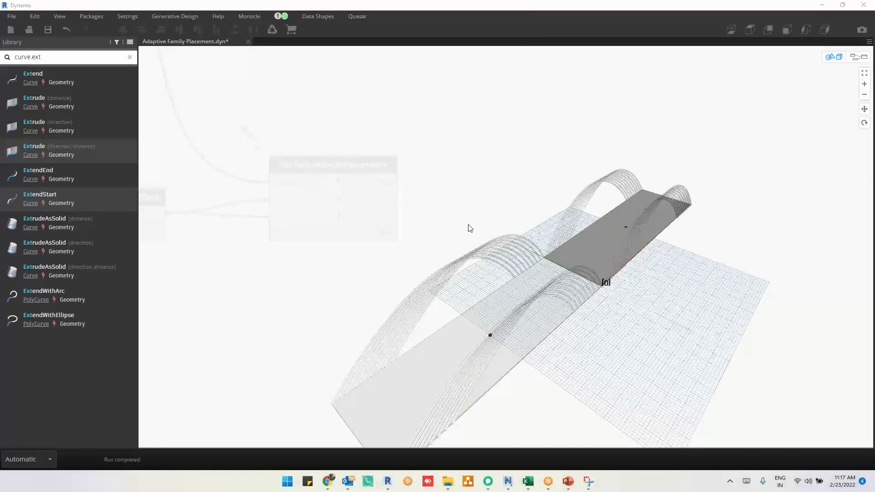
key(ctrl+z)
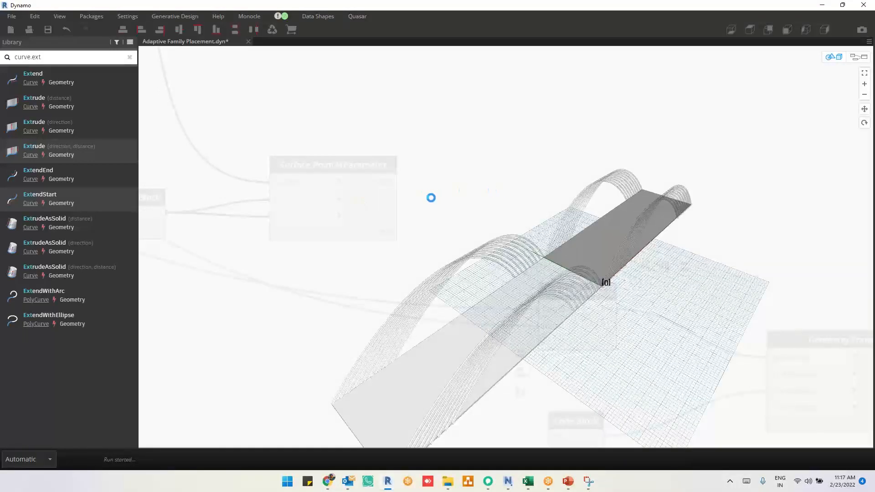
key(ctrl+v)
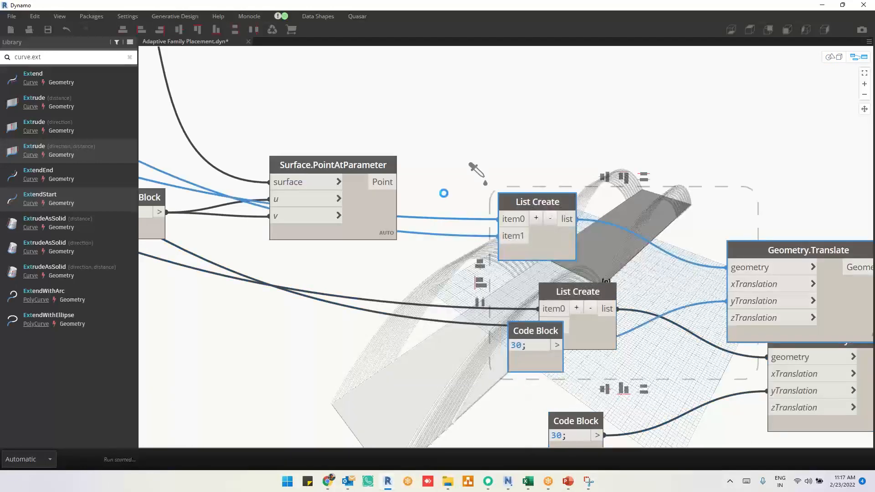
key(Delete)
scroll(444, 193, down, 3)
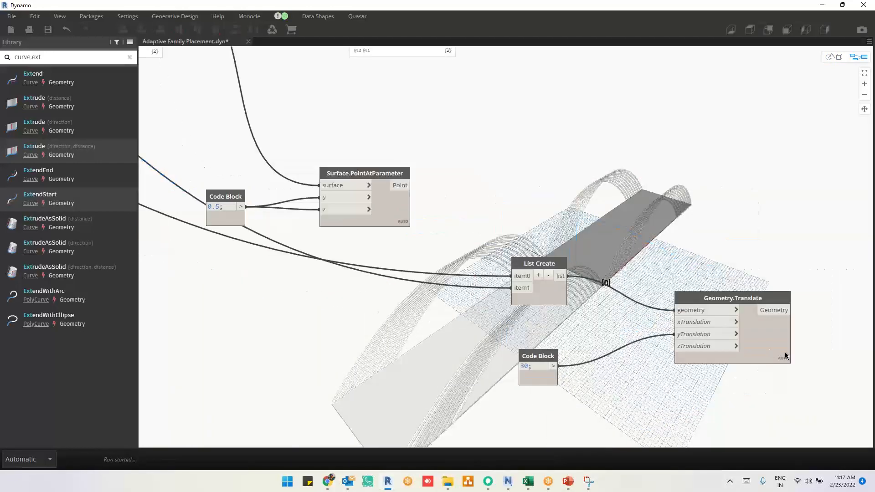
drag(659, 349, 535, 400)
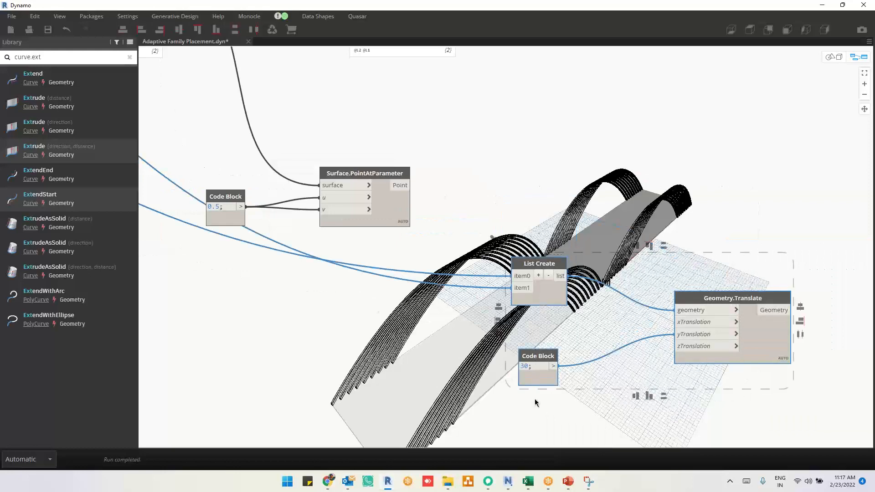
click(561, 199)
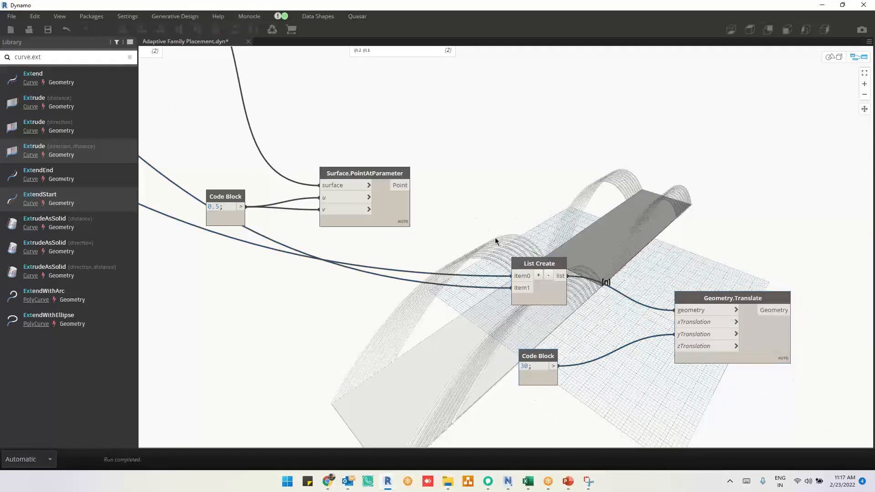
scroll(553, 240, down, 3)
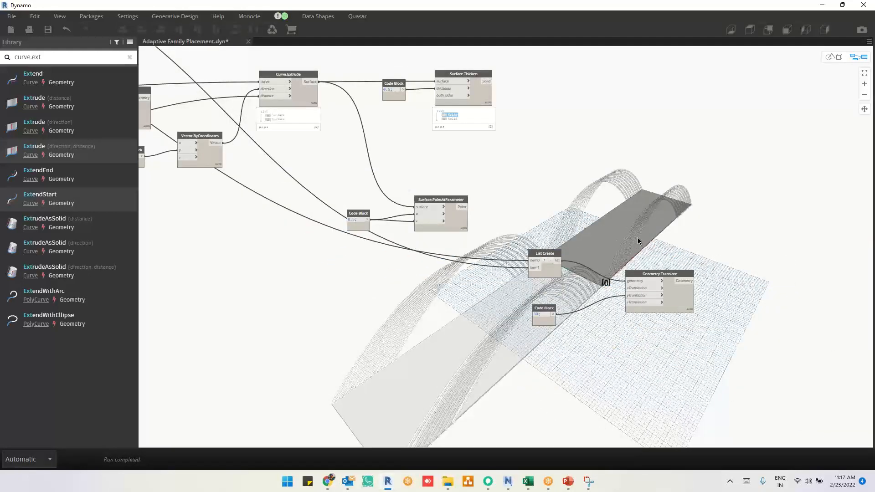
drag(648, 226, 552, 343)
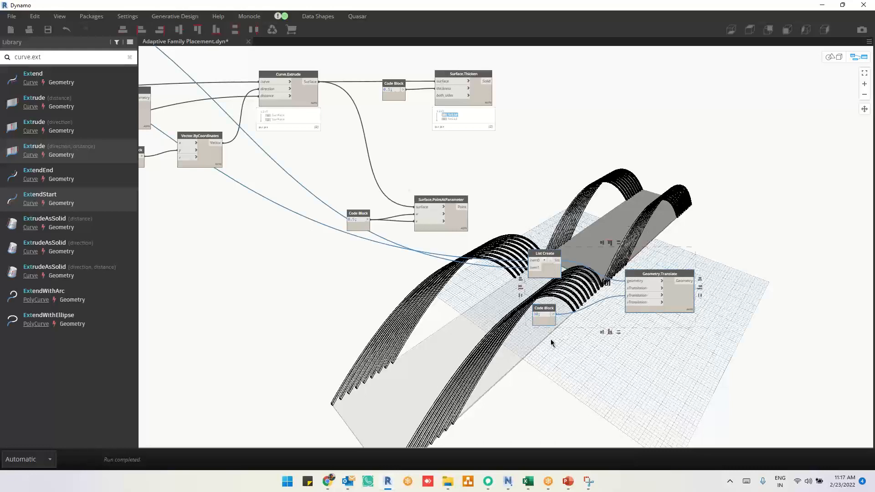
key(Delete)
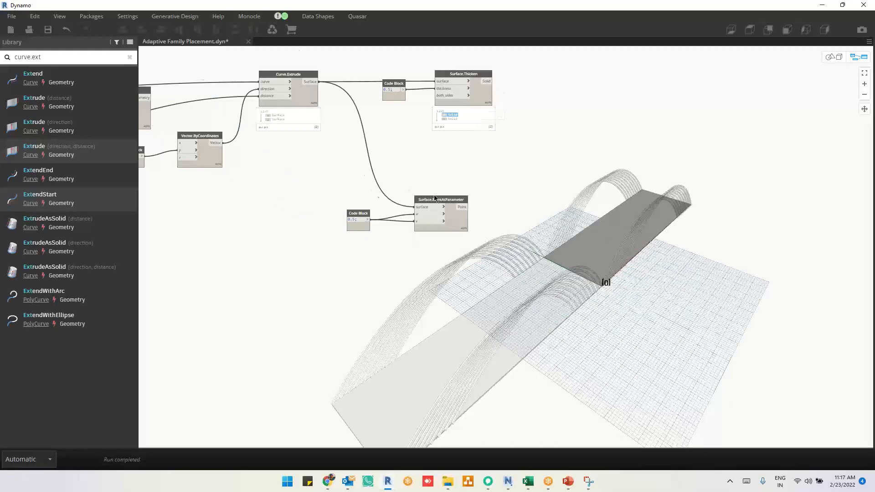
scroll(434, 196, up, 3)
click(460, 239)
middle_drag(536, 332, 513, 304)
click(546, 148)
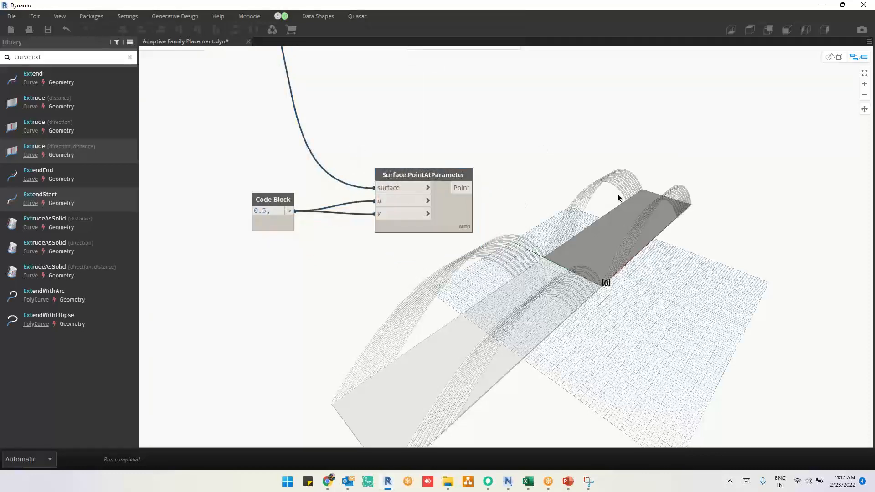
right_click(609, 133)
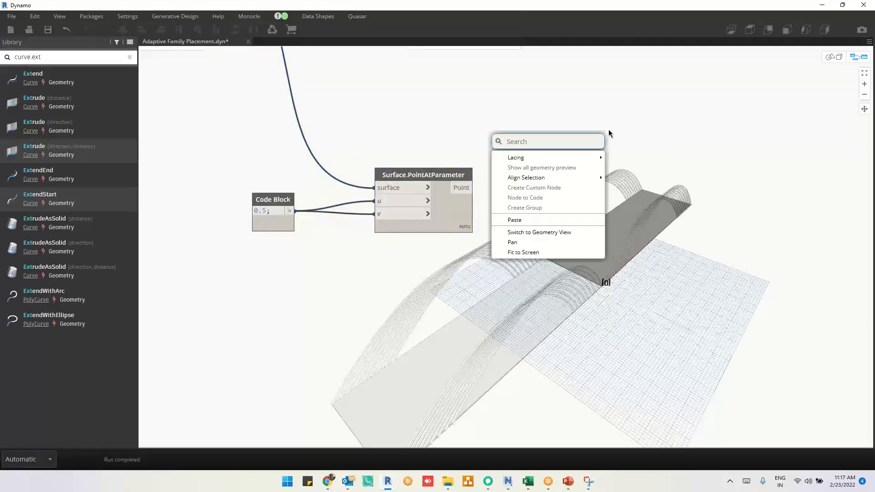
click(684, 162)
right_click(684, 161)
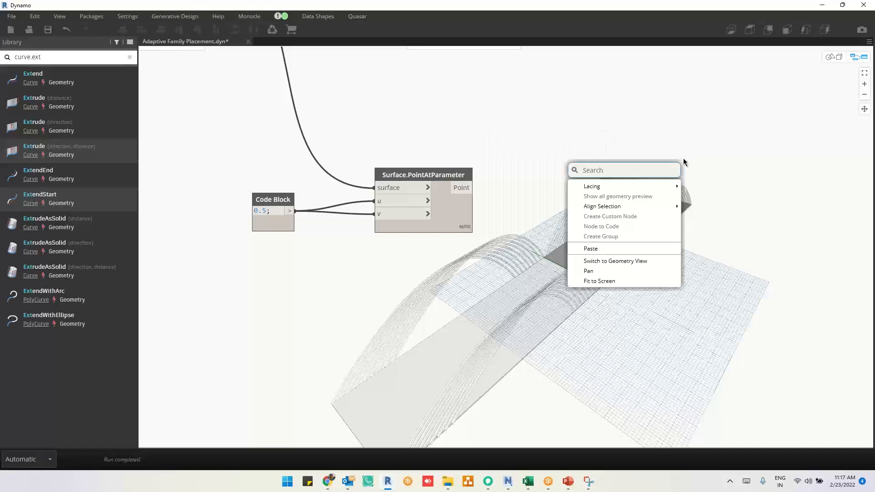
click(596, 124)
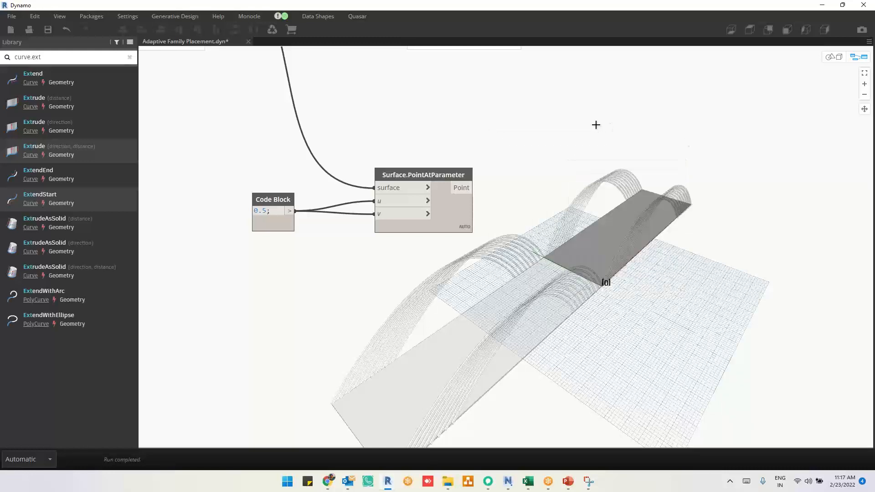
Change the 0.5 Code Block to the range 0..1..0.5 and keep it connected only to the u input of Surface.PointAtParameter
scroll(243, 259, up, 1)
scroll(243, 258, up, 1)
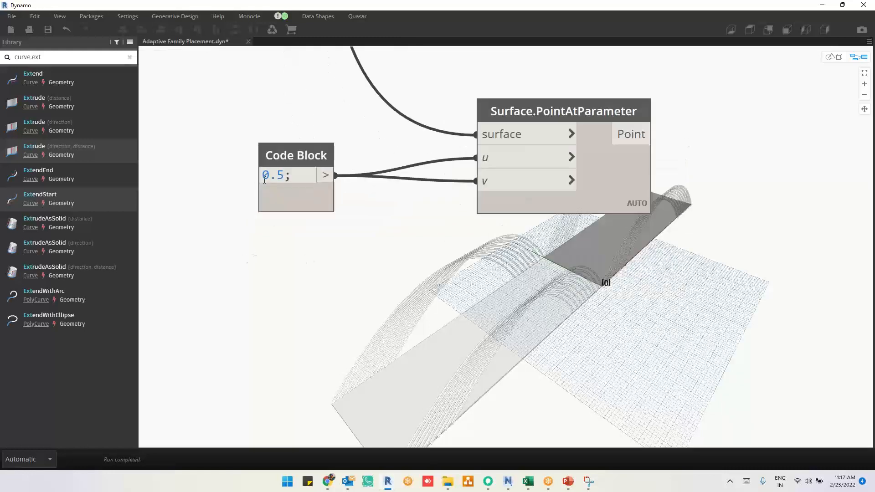
click(265, 181)
text(0..)
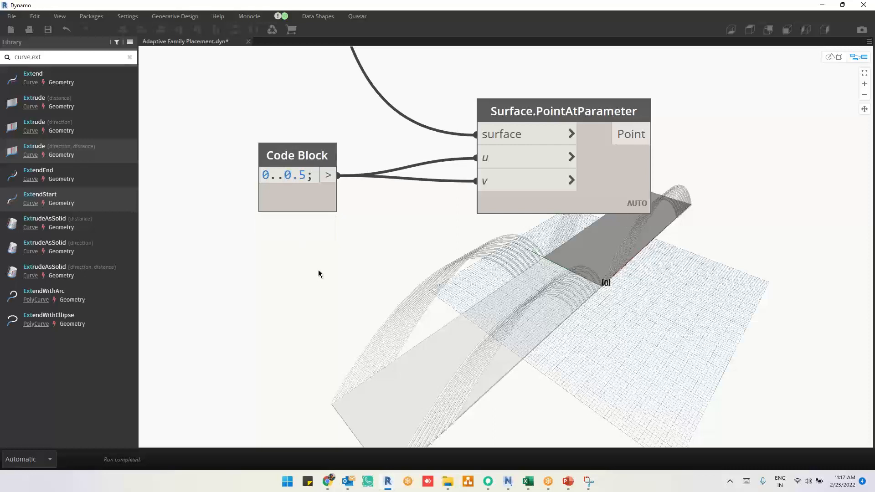
text(1)
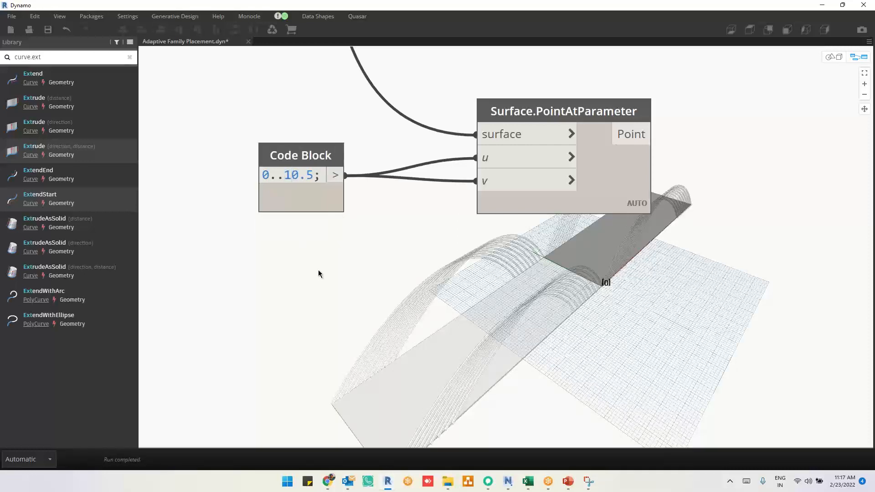
text(..)
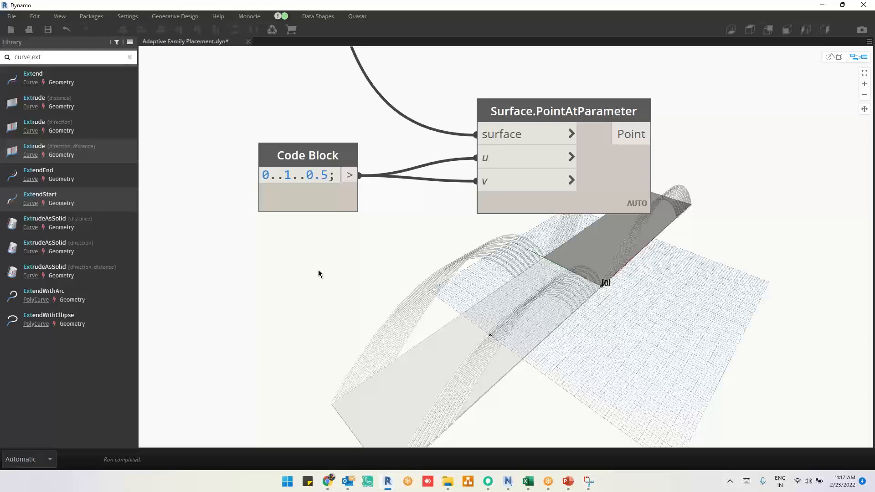
mouse_move(595, 194)
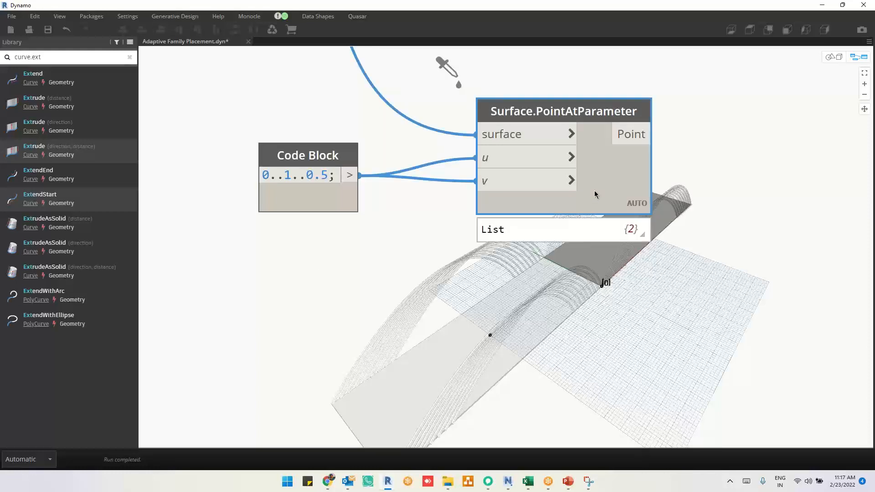
drag(477, 202, 347, 182)
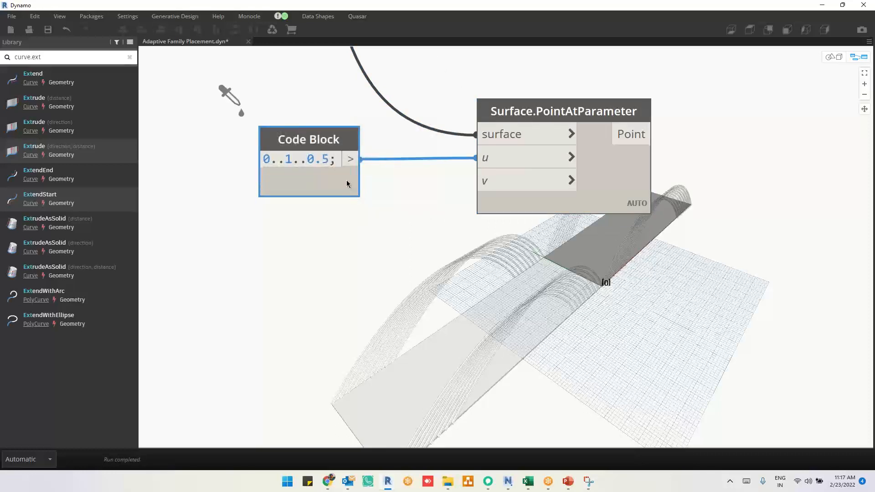
Rewire the 0..1..0.5 range to the v input of Surface.PointAtParameter and feed u from a new 0.5 Code Block
drag(474, 157, 477, 181)
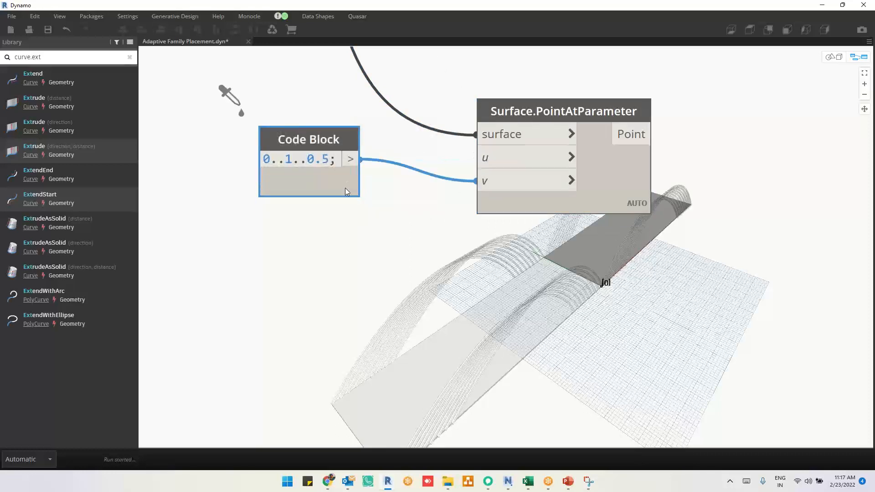
drag(346, 185, 390, 232)
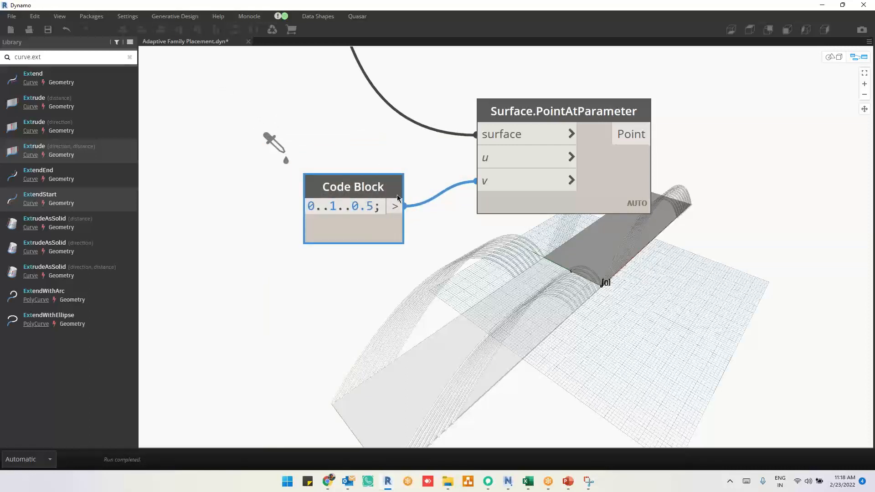
double_click(366, 148)
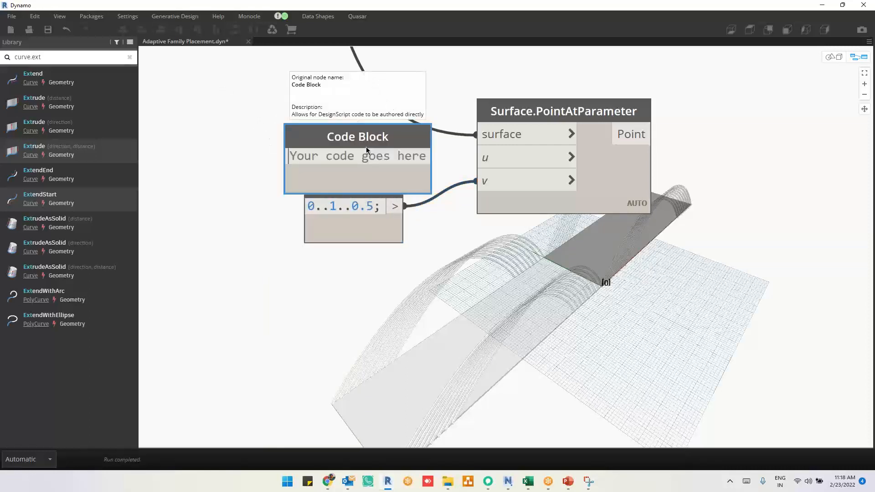
text(0.5;)
click(406, 149)
drag(361, 157, 474, 157)
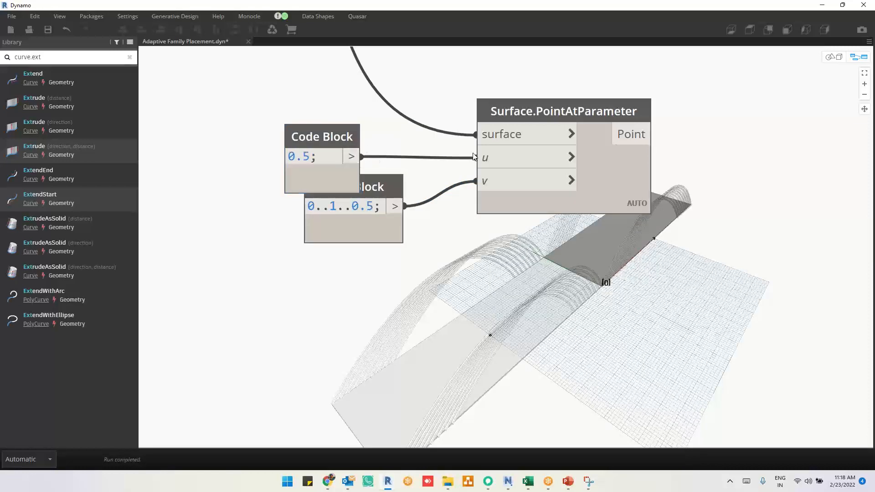
Set the lacing of the Surface.PointAtParameter node to Longest
click(616, 188)
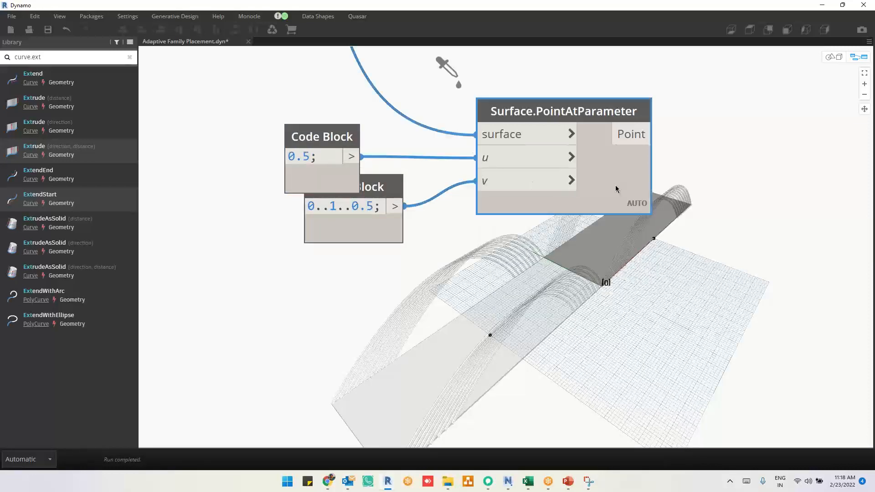
right_click(616, 186)
click(728, 199)
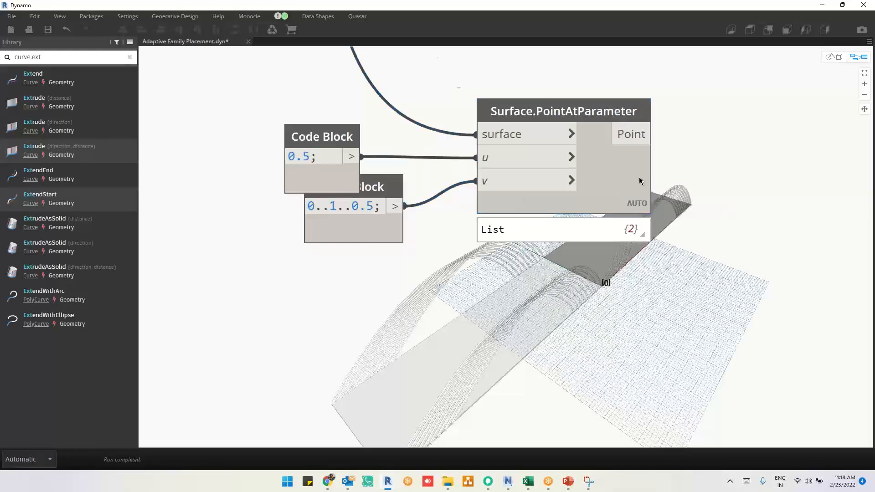
click(629, 198)
right_click(534, 196)
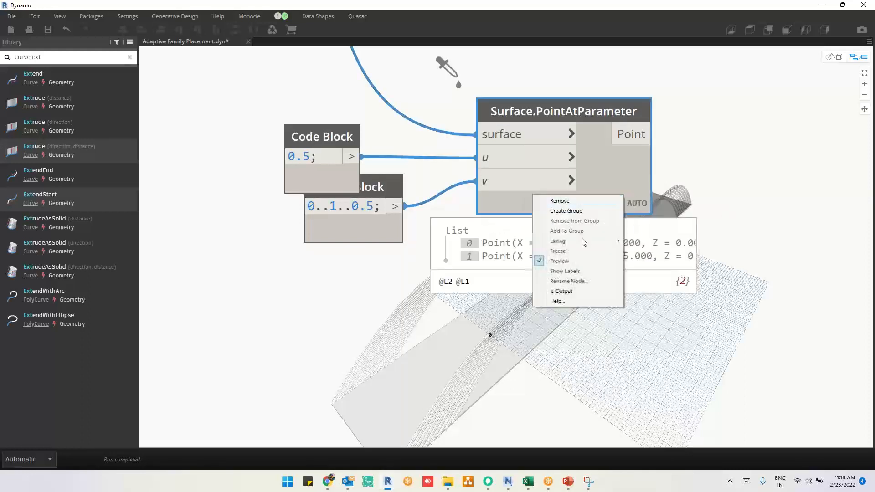
mouse_move(577, 241)
click(506, 261)
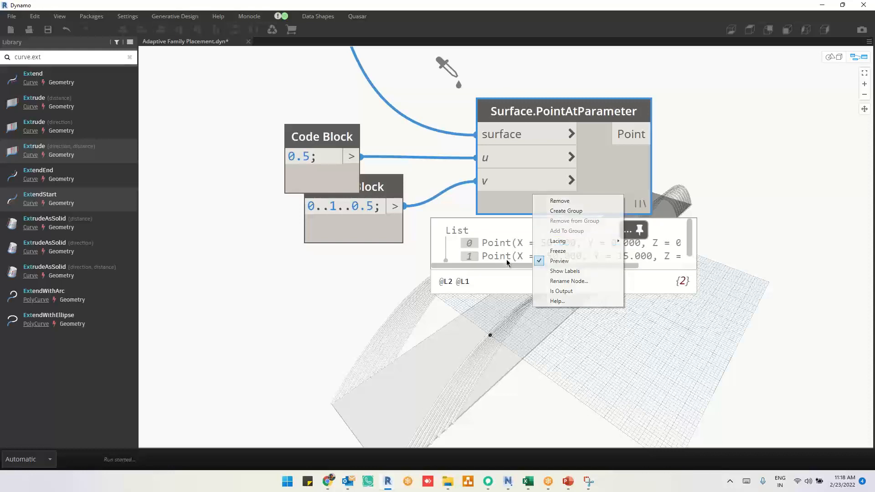
Separate the two overlapping Code Blocks and examine the points on the bridge surfaces in the 3D preview
click(586, 382)
middle_drag(586, 382, 582, 324)
drag(351, 114, 389, 88)
click(565, 138)
middle_drag(584, 244, 544, 193)
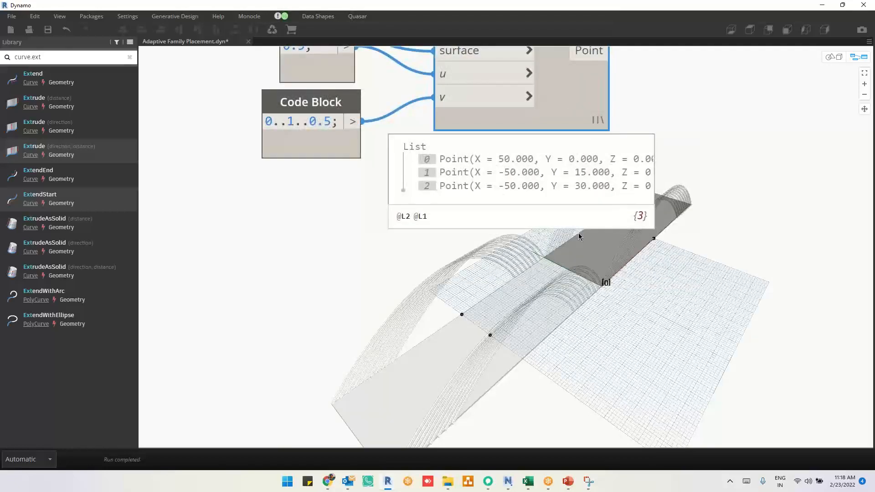
key(ctrl+b)
right_drag(490, 298, 501, 295)
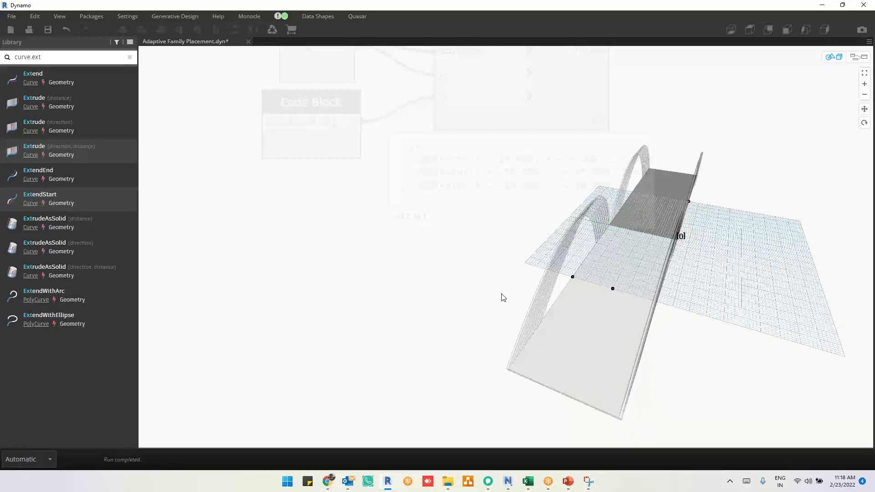
key(ctrl+b)
scroll(328, 351, up, 3)
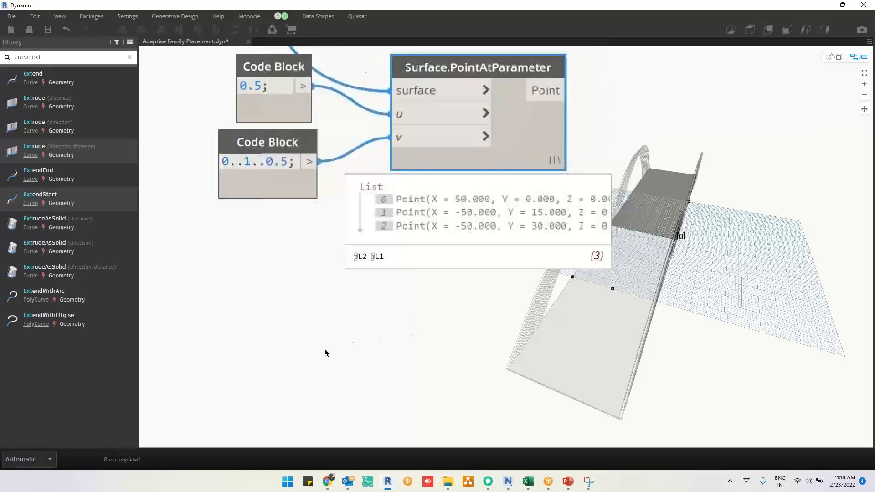
scroll(324, 351, down, 2)
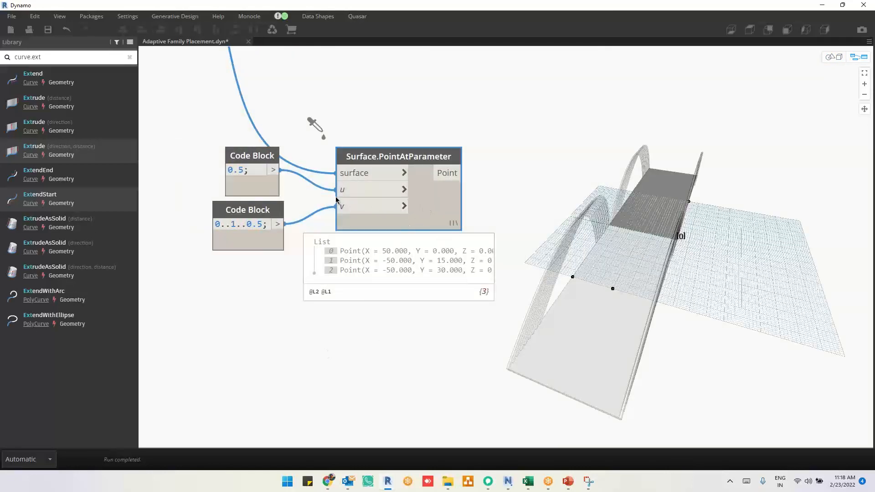
Disconnect the 0..1..0.5 range from v and feed both u and v from the 0.5 Code Block
click(366, 189)
click(281, 252)
click(343, 210)
click(239, 282)
click(410, 206)
click(274, 170)
click(343, 191)
click(273, 170)
click(342, 206)
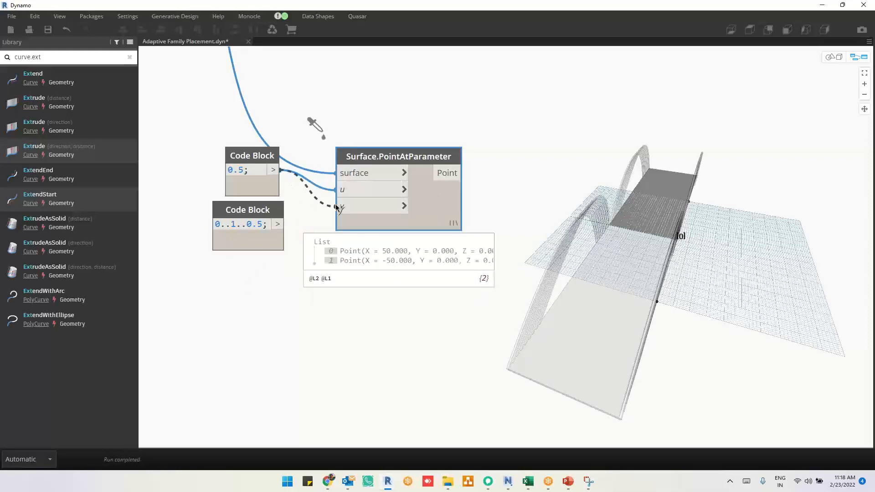
Move the 0.5 Code Block closer to the u and v inputs and delete the unused 0..1..0.5 Code Block
click(262, 196)
drag(255, 246, 250, 286)
drag(261, 186, 271, 217)
click(453, 213)
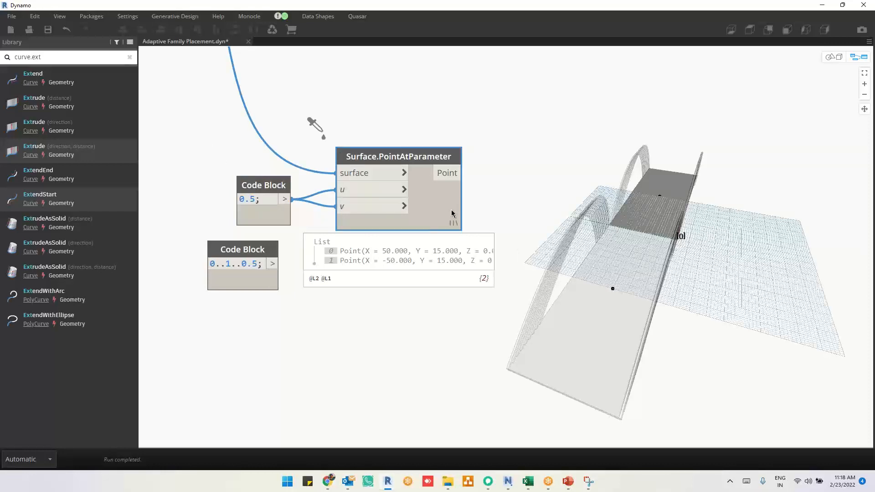
click(267, 261)
key(Delete)
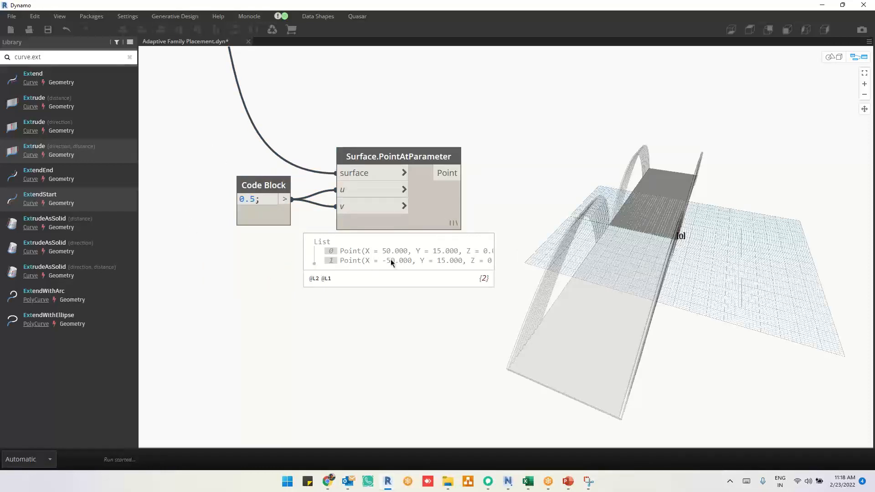
Change the Code Block feeding u and v to the range 0..1..0.1;
drag(261, 202, 152, 206)
text(0..1..0.1)
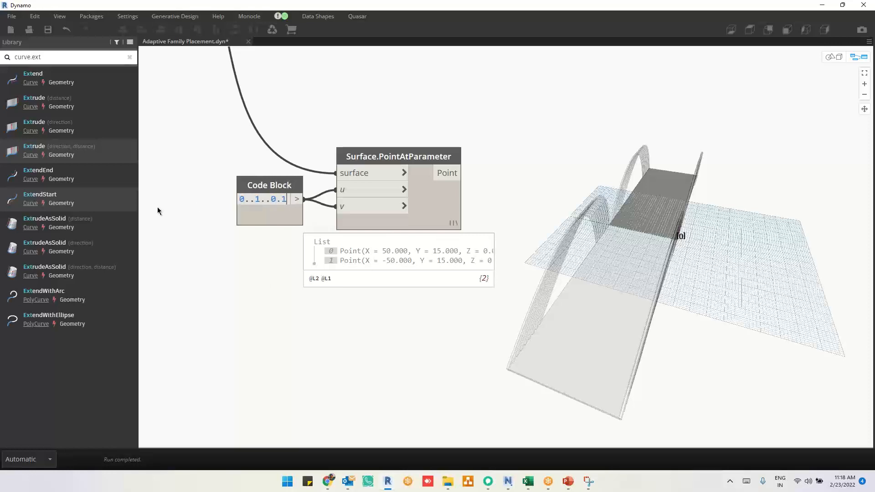
text(;)
click(217, 294)
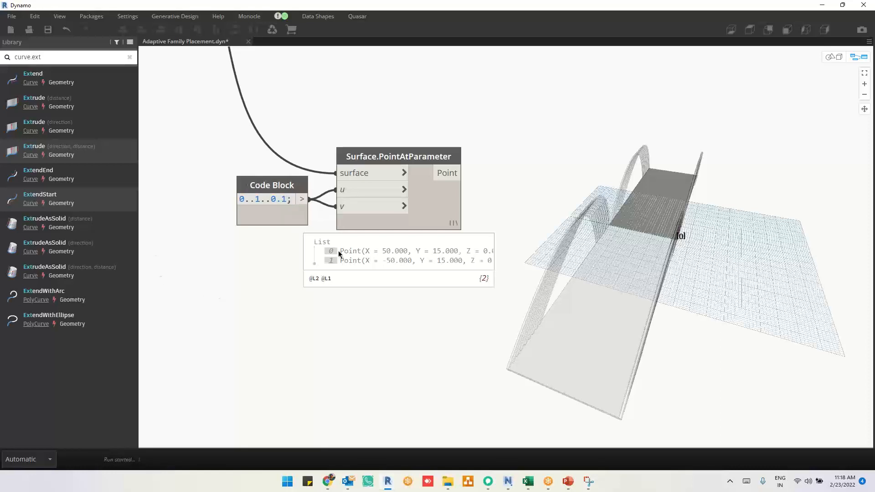
Set the lacing of the Surface.PointAtParameter node to Cross Product
click(434, 212)
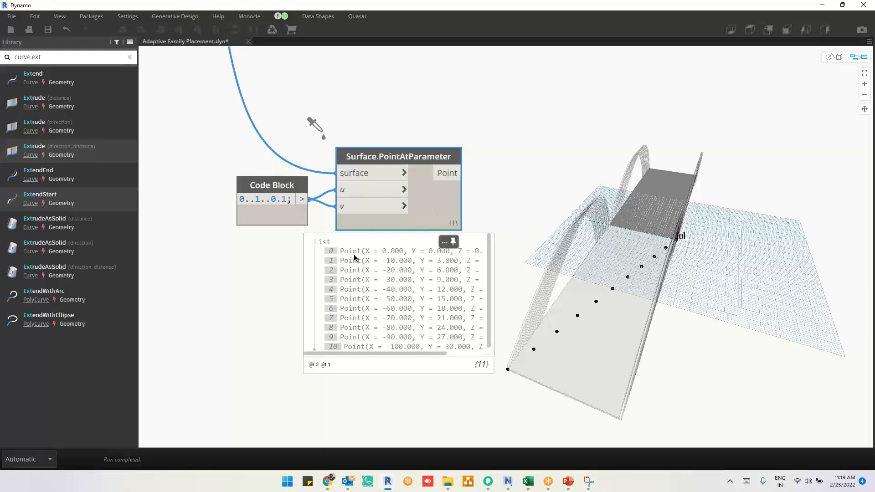
right_click(438, 205)
mouse_move(387, 250)
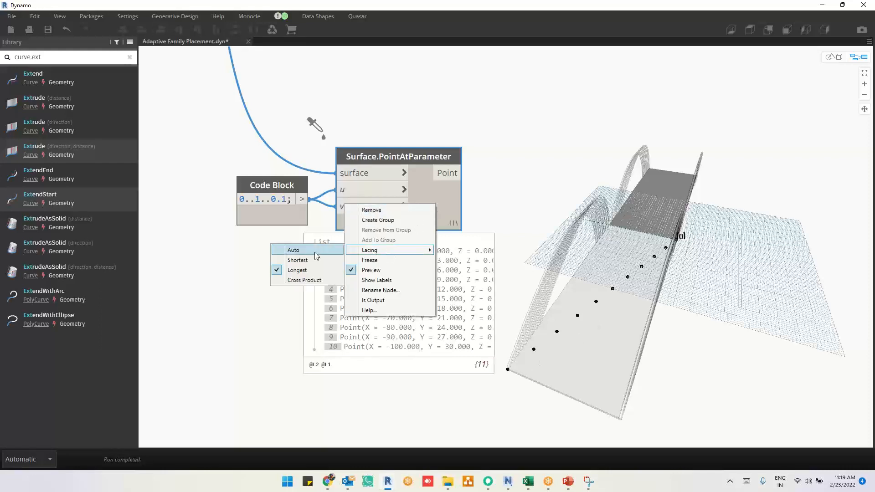
click(293, 281)
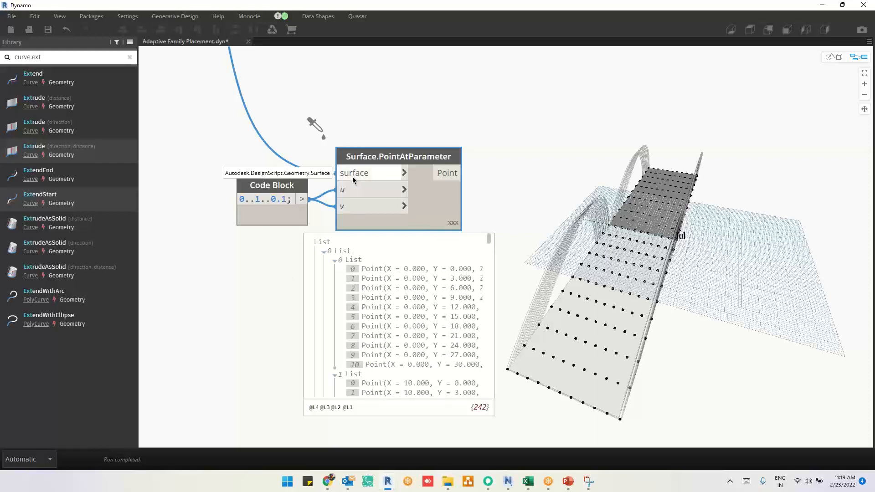
Examine the first surface's point sublists in the output list and locate each row in the 3D preview
click(324, 251)
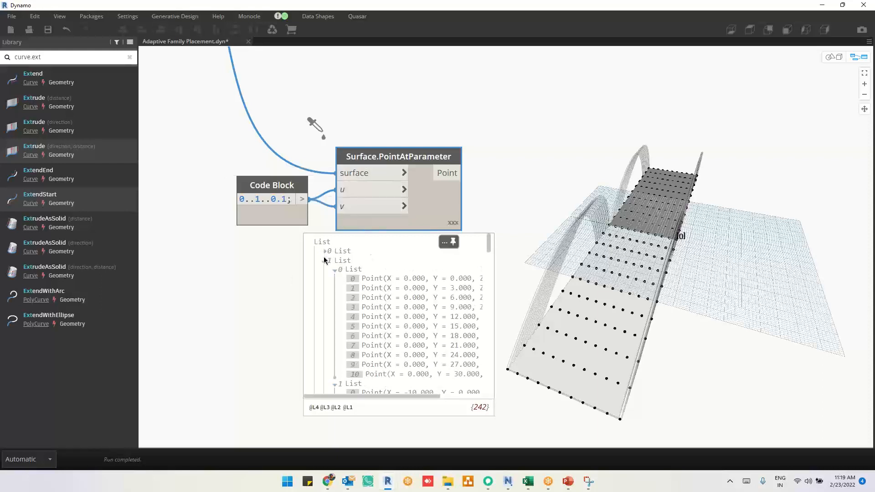
click(324, 259)
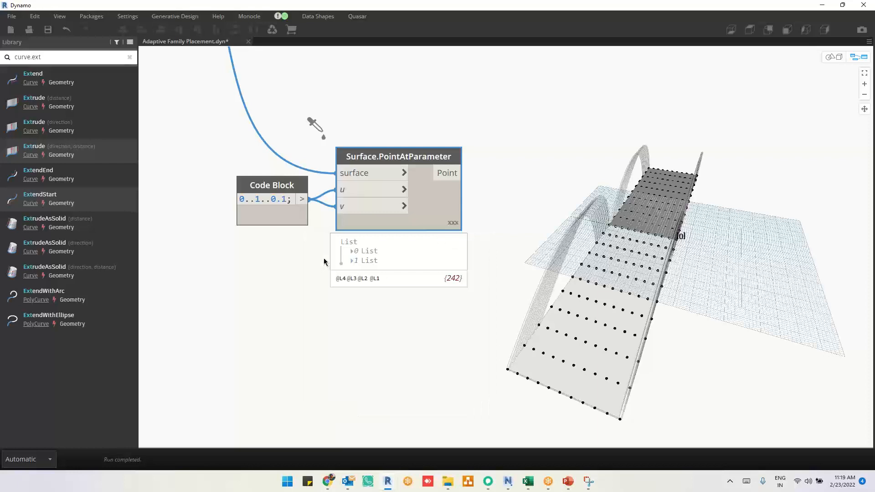
click(353, 252)
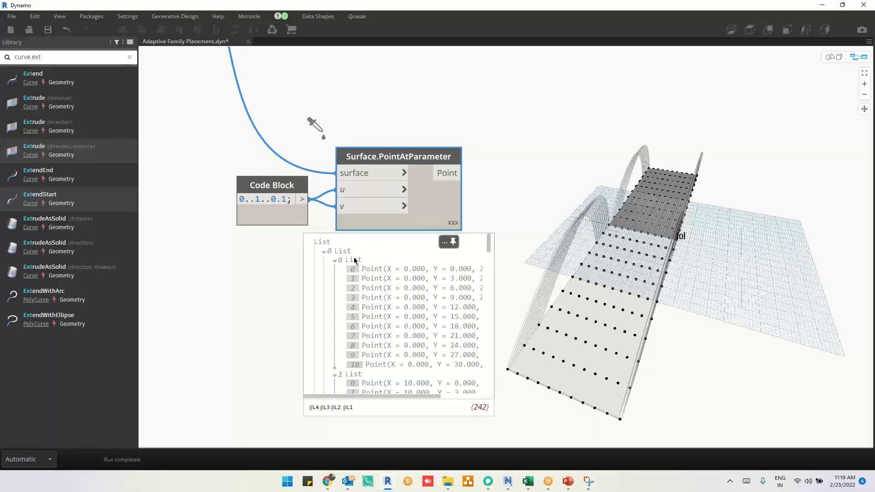
click(351, 261)
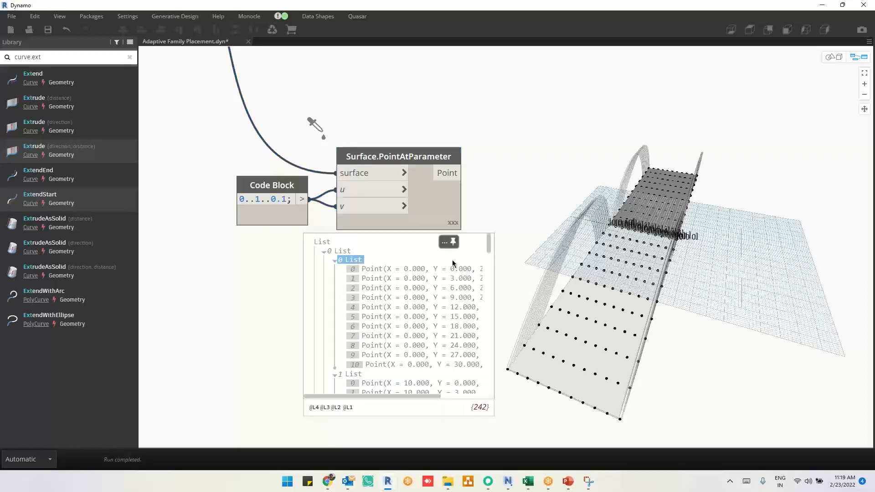
click(336, 261)
click(336, 270)
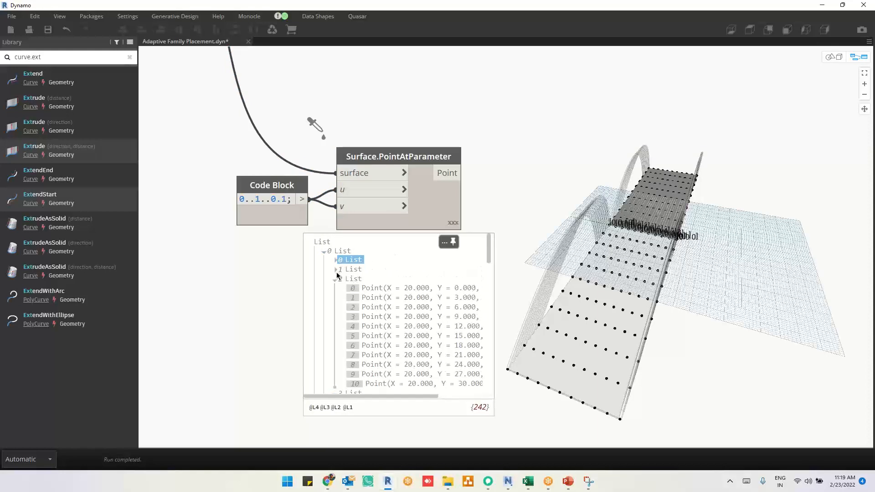
click(352, 270)
click(353, 279)
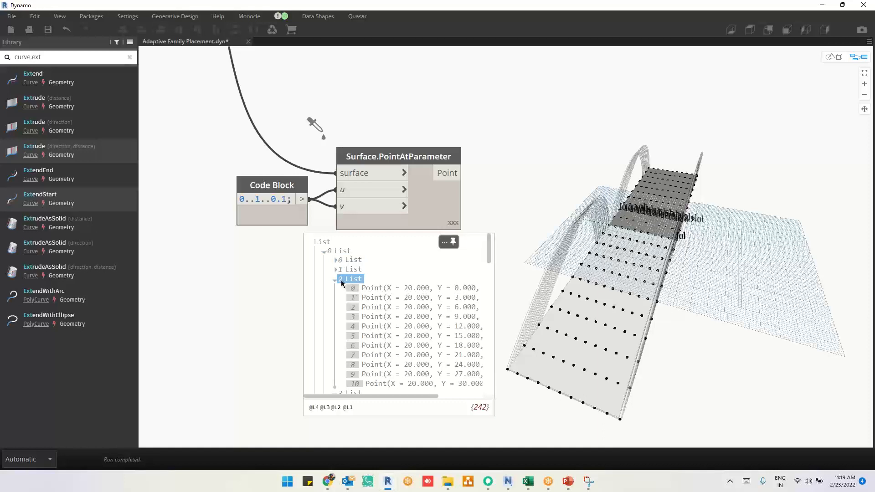
click(336, 279)
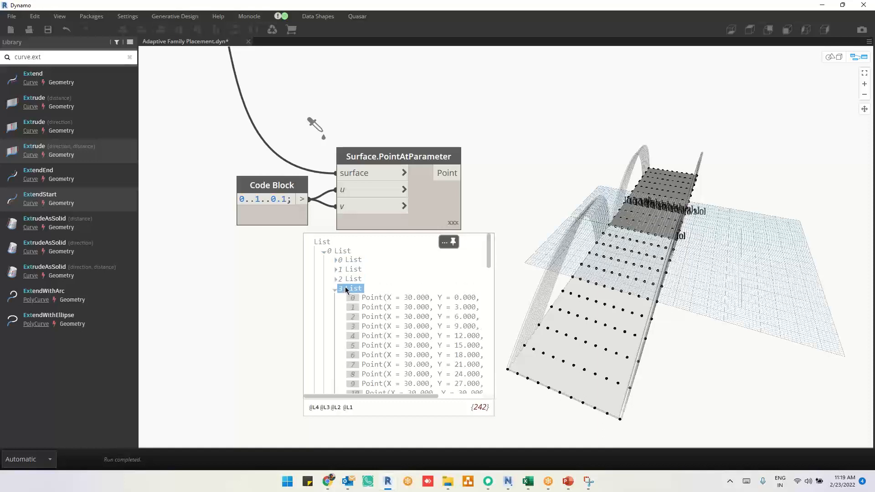
click(324, 252)
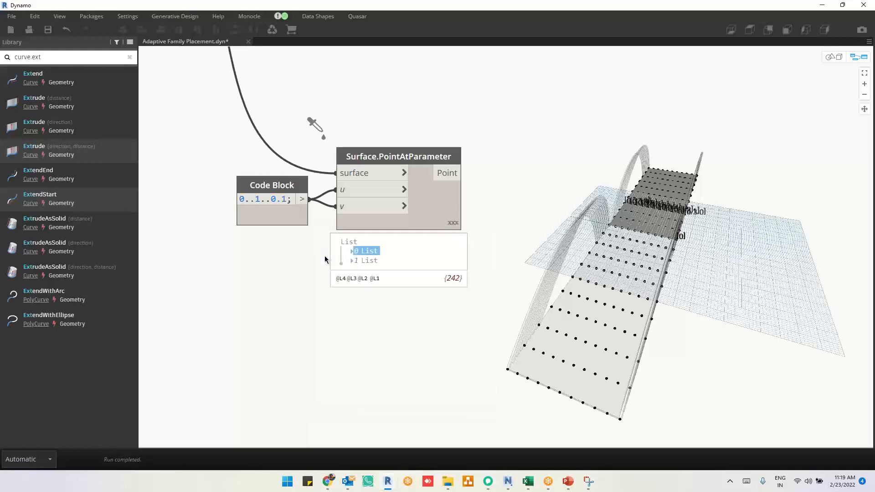
Examine the second surface's point sublists row by row up to sublist 5 and locate them in the 3D preview
click(351, 261)
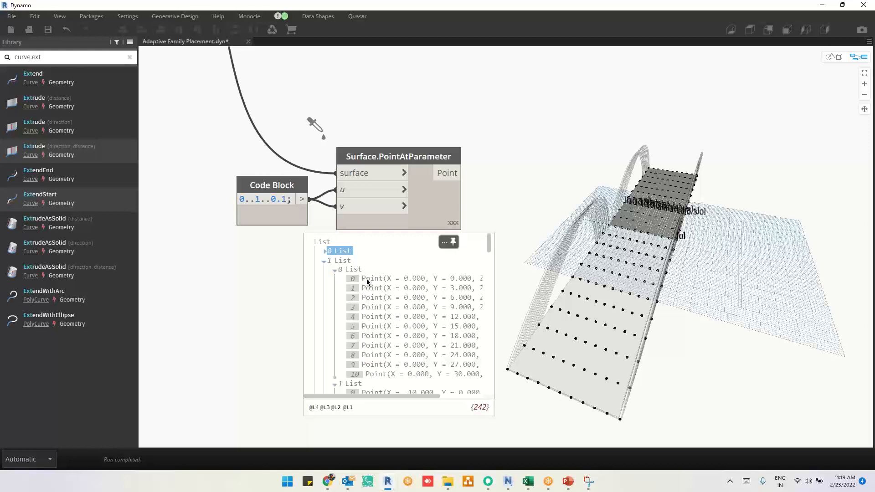
click(338, 272)
click(336, 270)
click(334, 279)
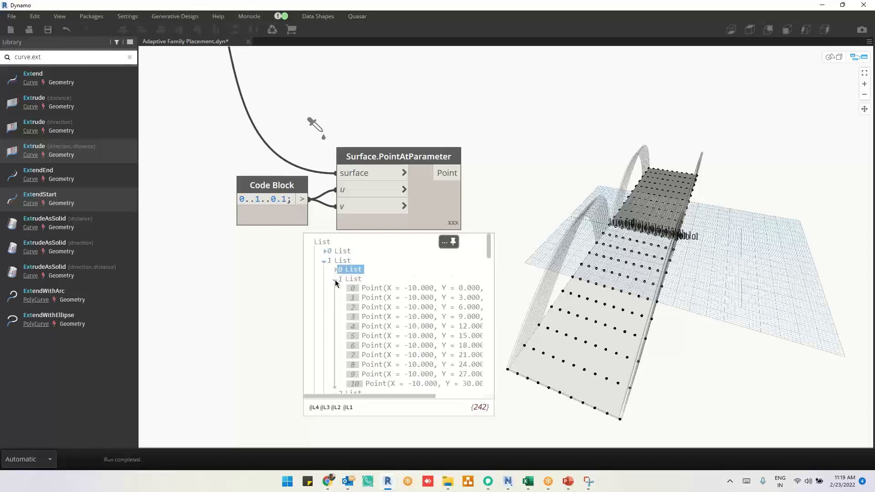
click(346, 279)
click(350, 289)
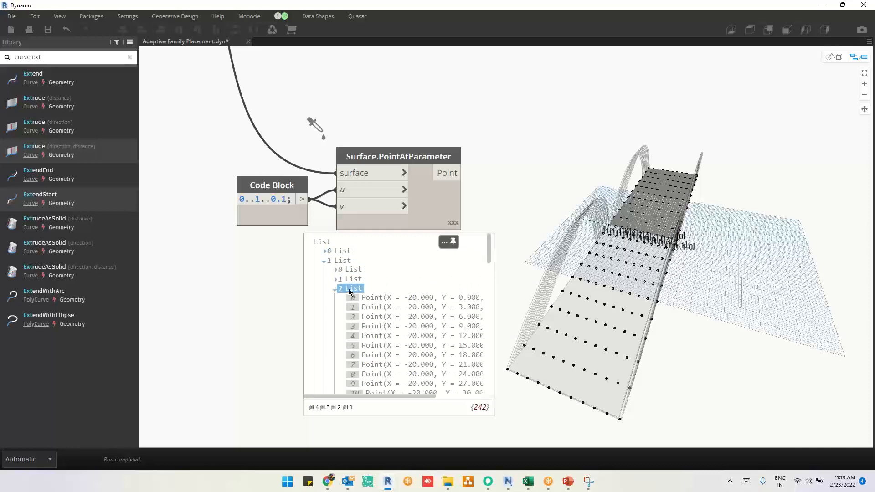
click(336, 289)
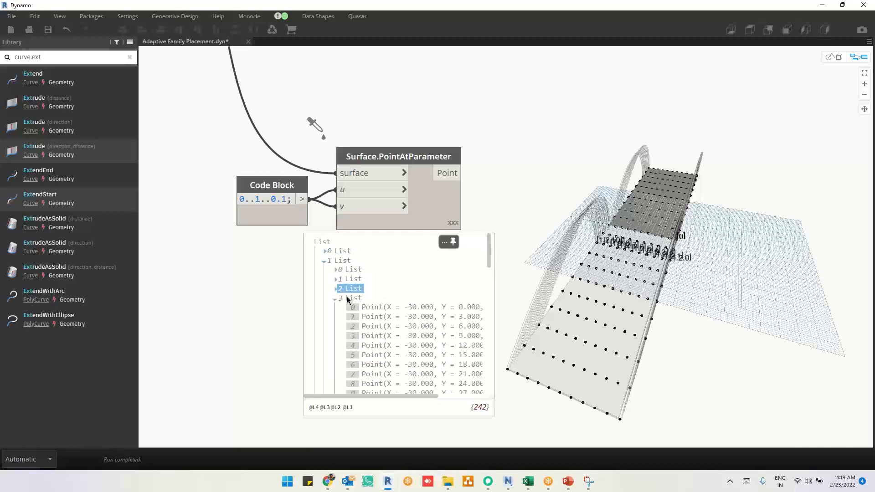
click(350, 299)
click(336, 302)
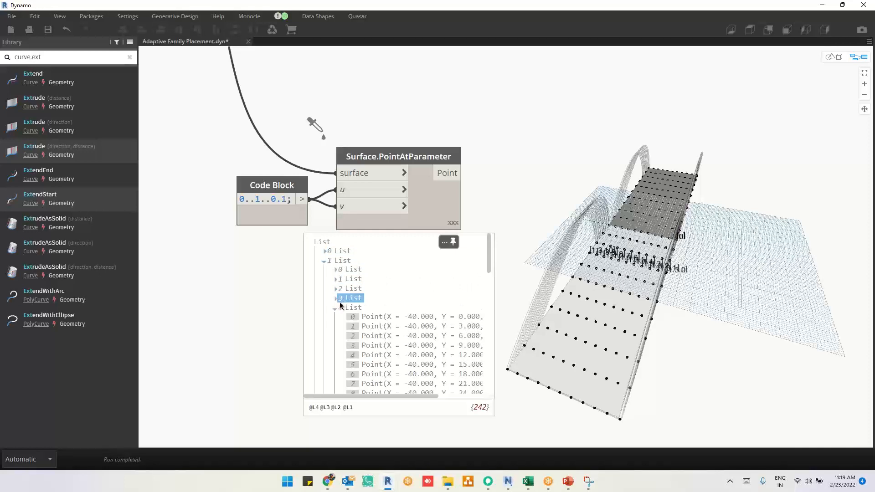
click(350, 308)
click(337, 308)
click(337, 318)
click(352, 317)
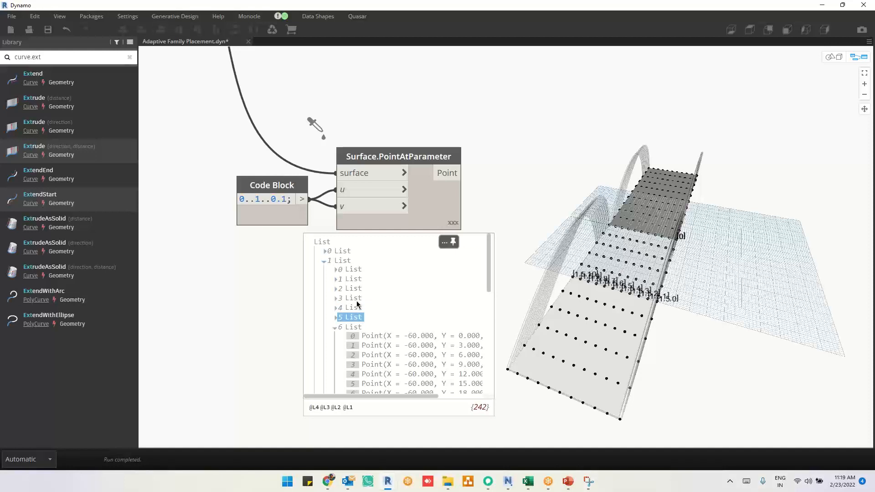
middle_drag(487, 305, 434, 263)
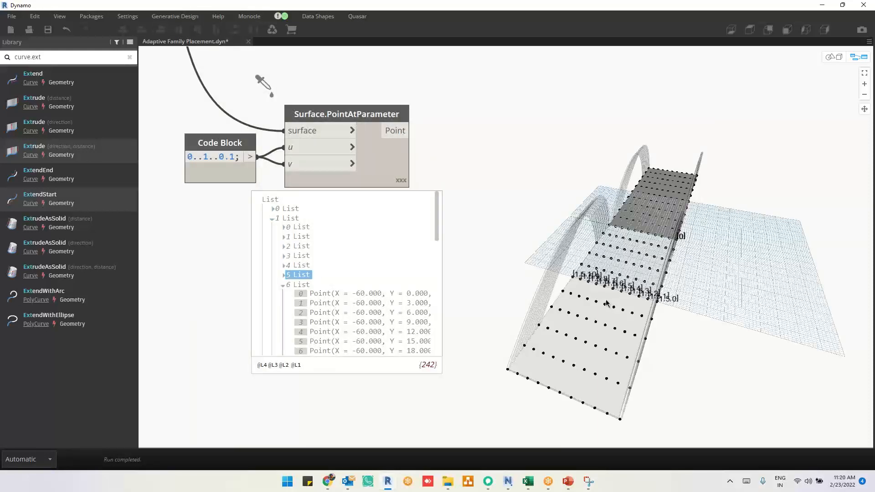
Collapse the second surface's point list and disconnect the Code Block from the u and v inputs of Surface.PointAtParameter
click(481, 209)
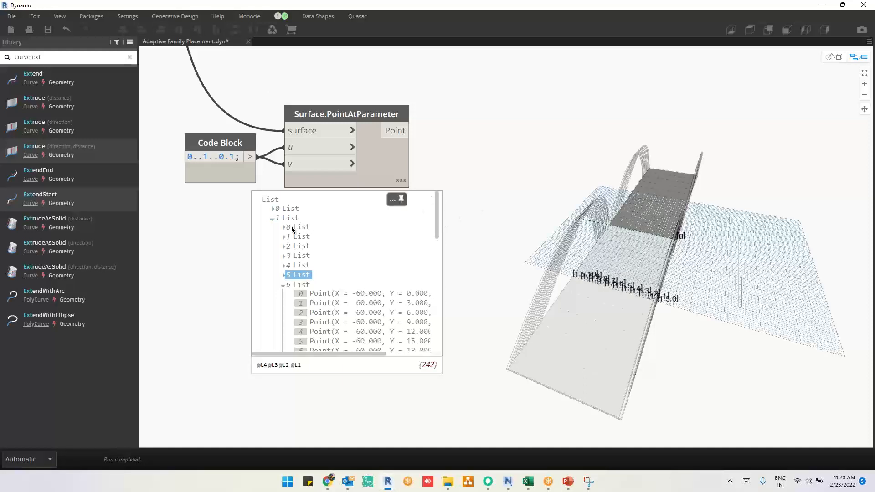
click(273, 220)
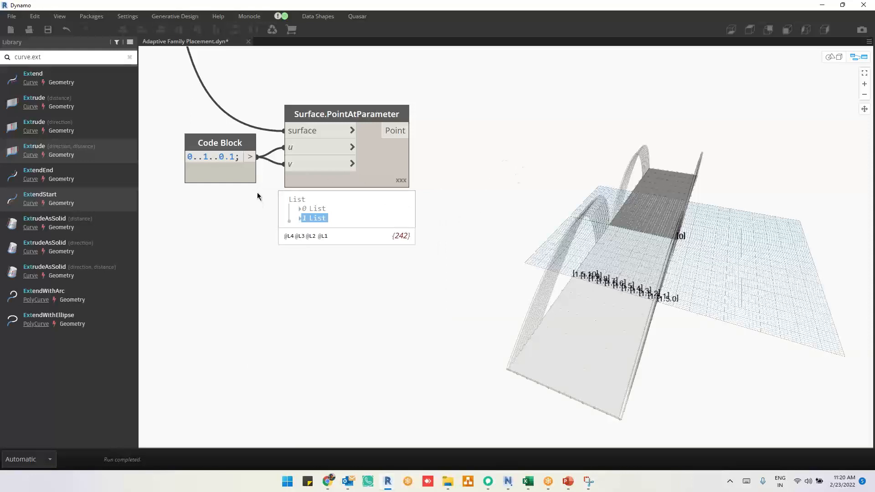
drag(299, 158, 259, 218)
drag(297, 152, 255, 202)
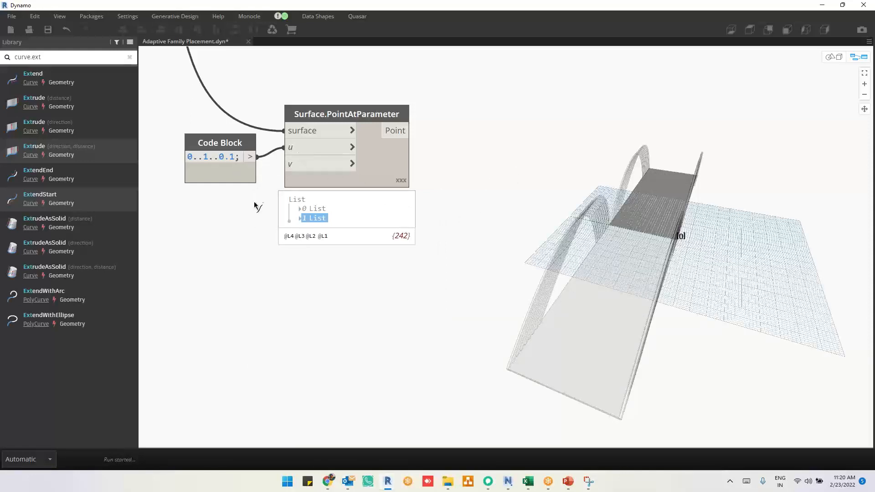
right_click(561, 120)
click(171, 80)
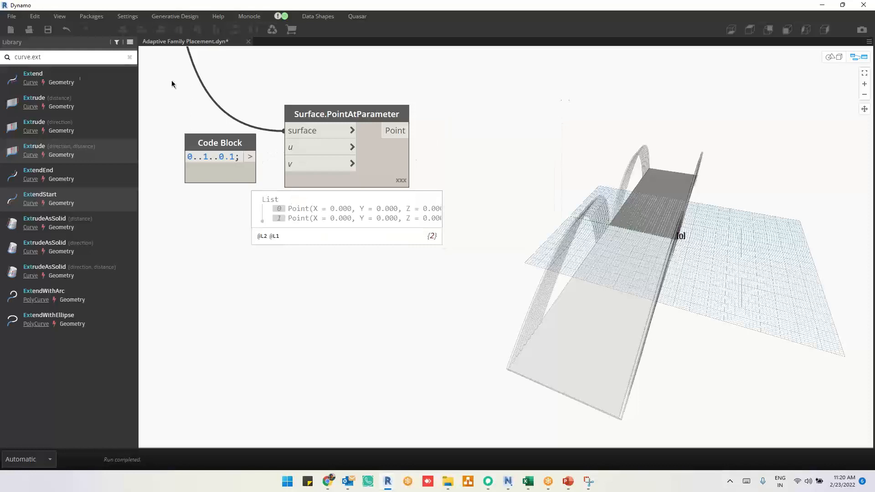
Search the node library for "uv" and place a Surface.UVParameterAtPoint node beside Surface.PointAtParameter
double_click(53, 59)
text(uv)
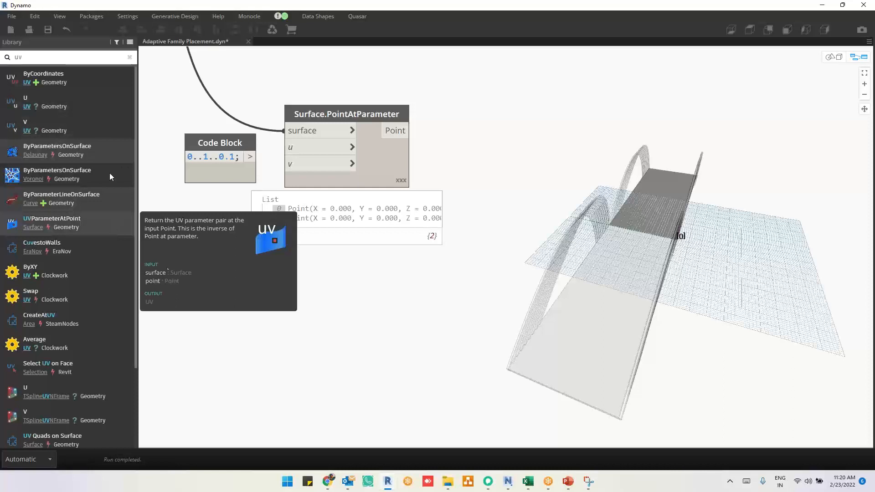
click(68, 223)
drag(602, 308, 610, 206)
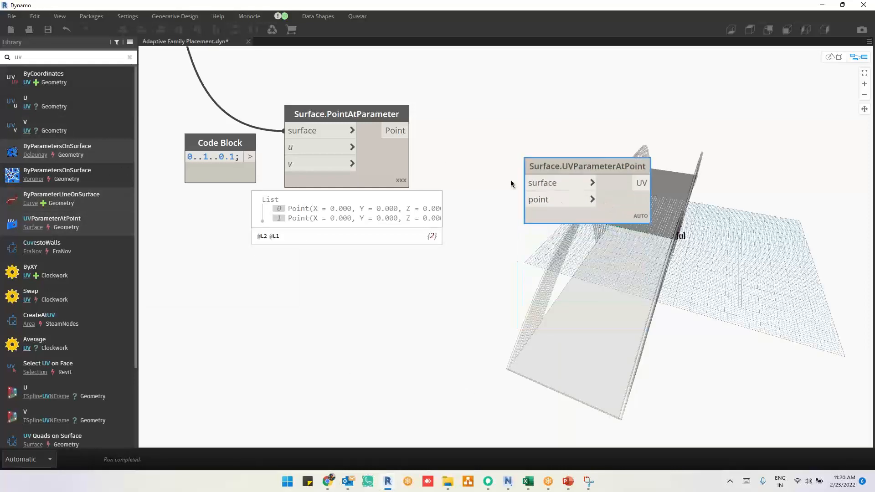
Rewire the Code Block to u and v, and feed the Point output and source surfaces into Surface.UVParameterAtPoint
drag(288, 147, 297, 165)
drag(403, 130, 530, 205)
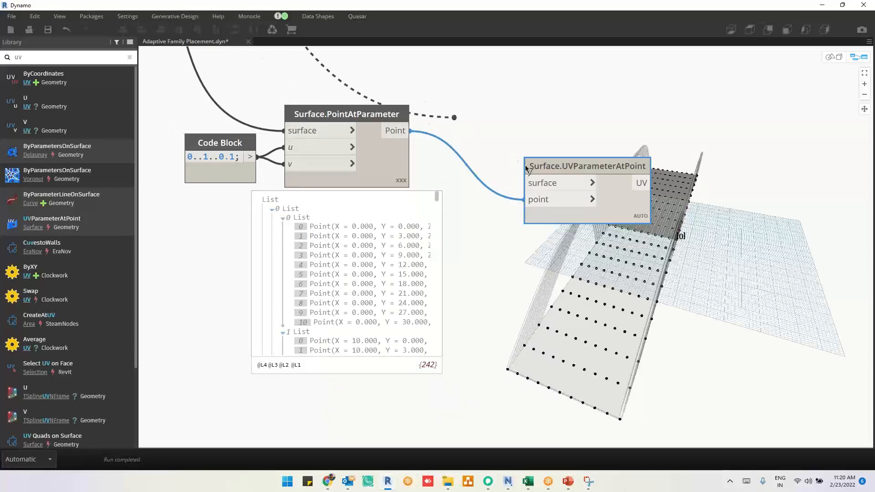
shift+click(533, 182)
click(582, 138)
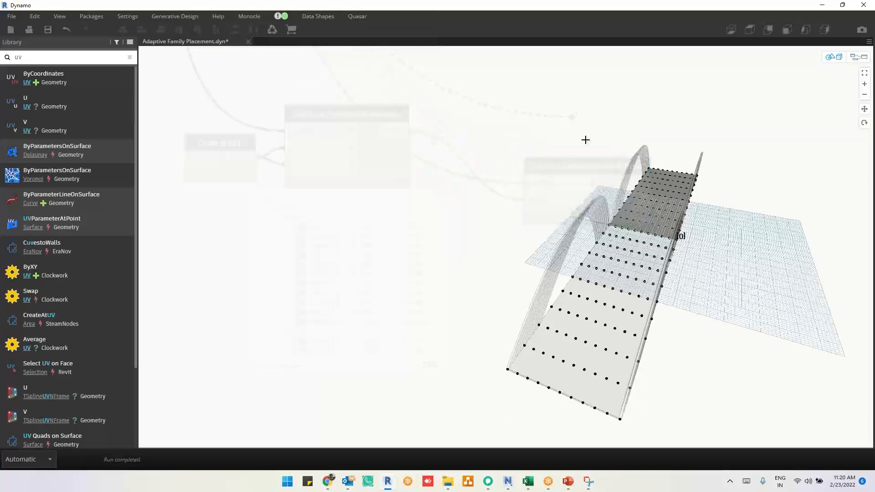
drag(612, 204, 594, 167)
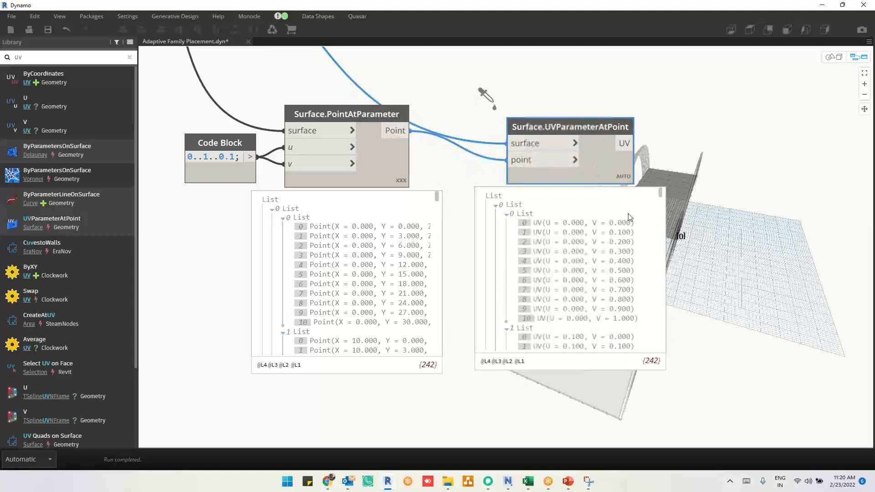
Collapse the first surface's UV list and each sublist of the second surface in the Surface.UVParameterAtPoint output
click(497, 206)
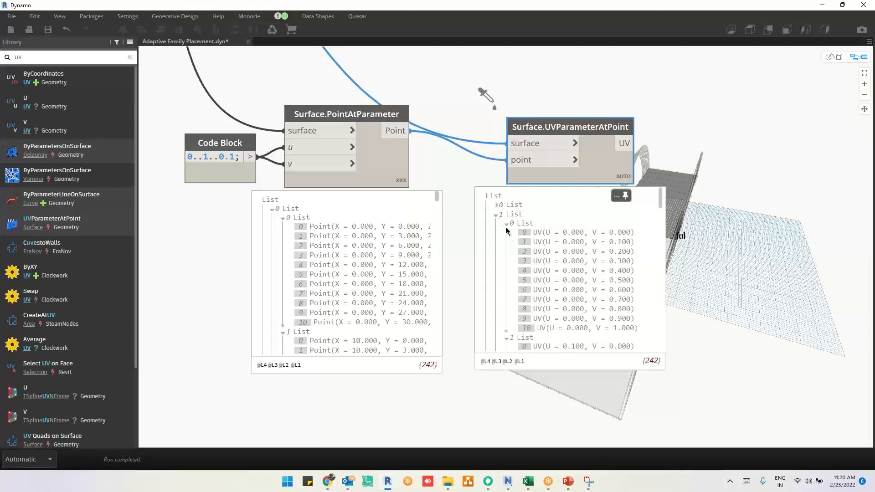
click(507, 224)
click(507, 233)
click(507, 243)
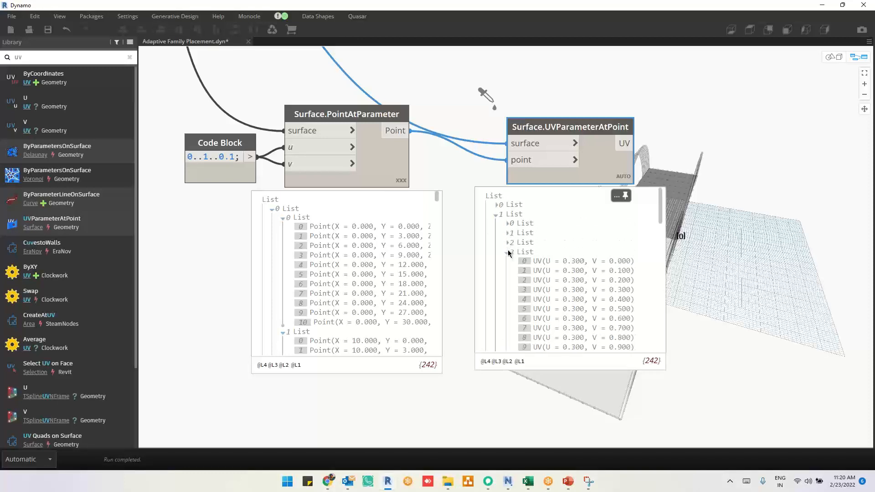
click(509, 253)
click(507, 262)
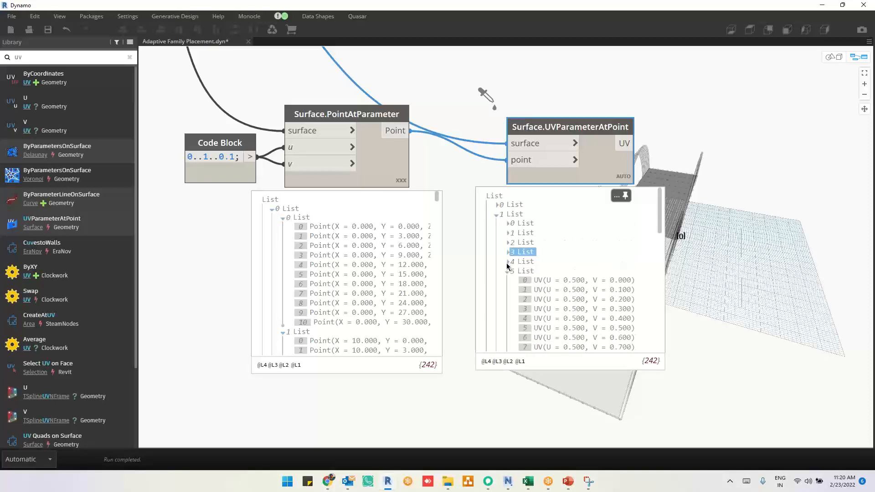
click(508, 272)
scroll(539, 280, down, 3)
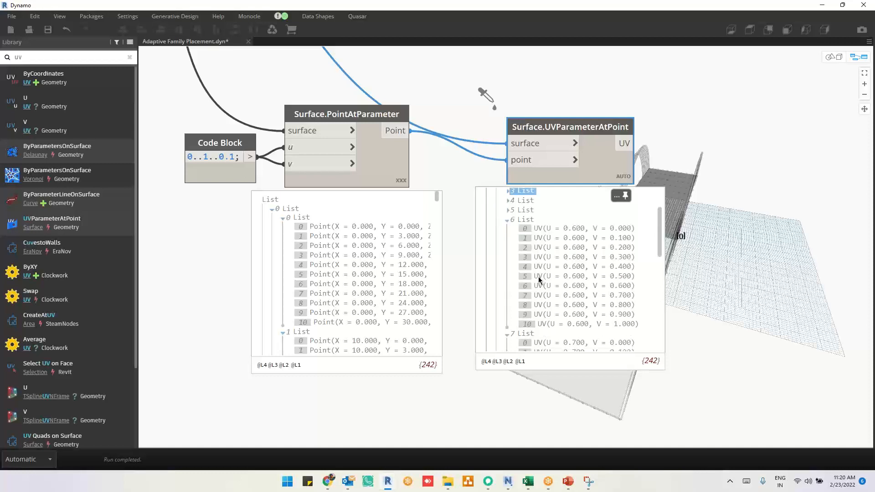
click(508, 220)
click(508, 229)
click(508, 238)
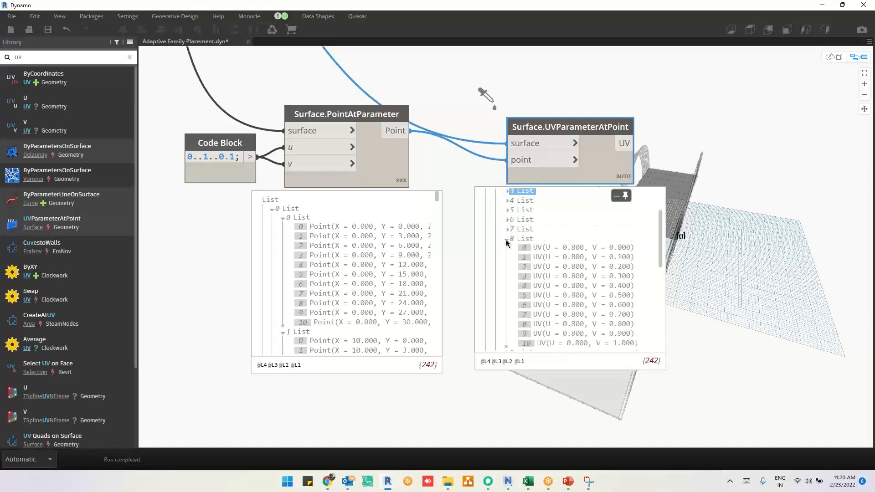
click(508, 249)
click(508, 258)
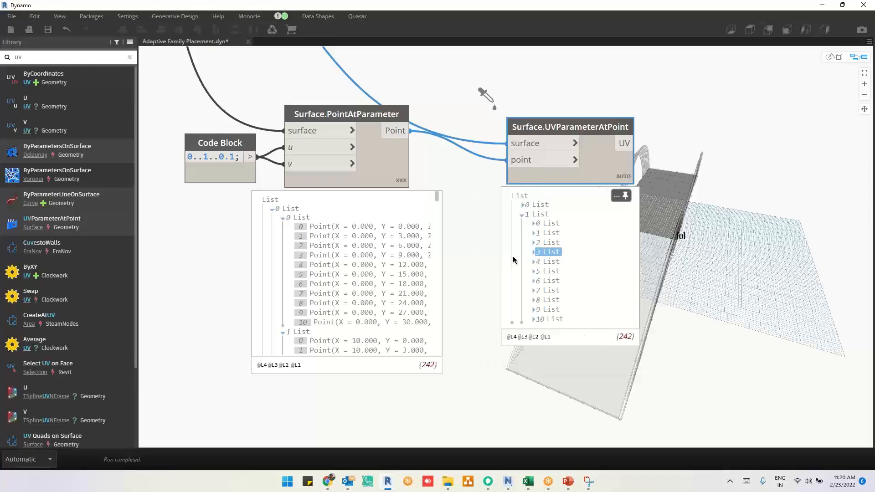
Expand sublist 5 of the second surface's UV output and examine its first and middle UV pairs
click(552, 271)
middle_drag(574, 272, 369, 263)
click(348, 250)
scroll(427, 278, down, 3)
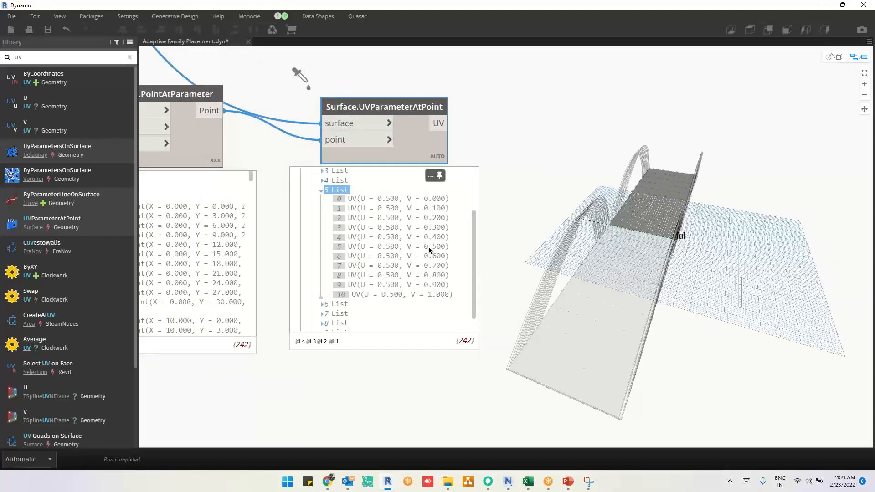
click(431, 200)
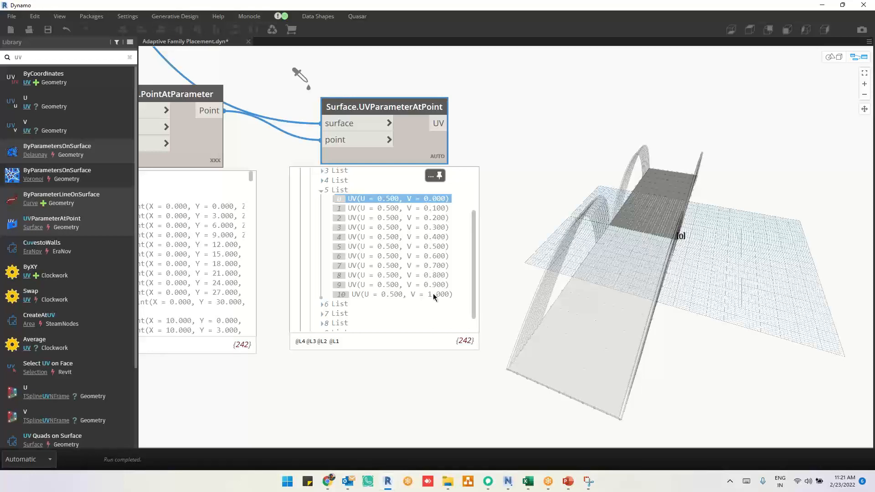
click(432, 246)
Find the second surface's sublist 5 in the Surface.PointAtParameter output and locate its points 2 through 7 in the 3D preview
middle_drag(289, 370, 392, 323)
click(194, 141)
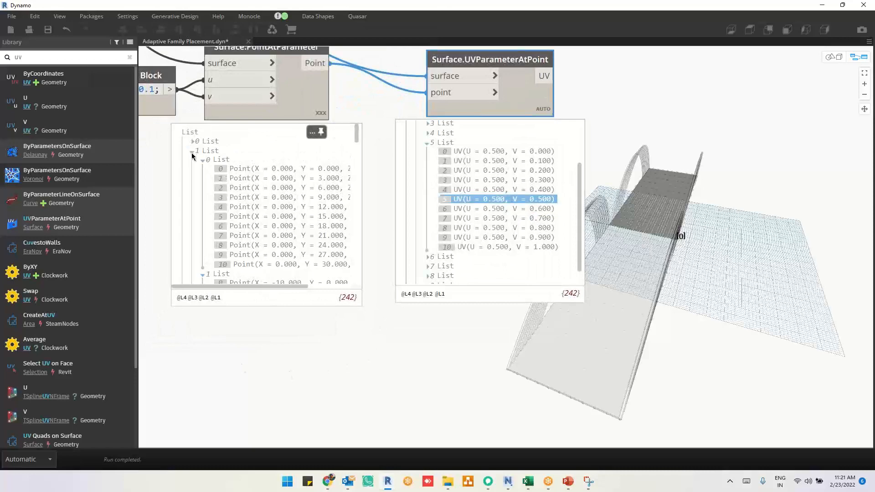
scroll(269, 201, down, 10)
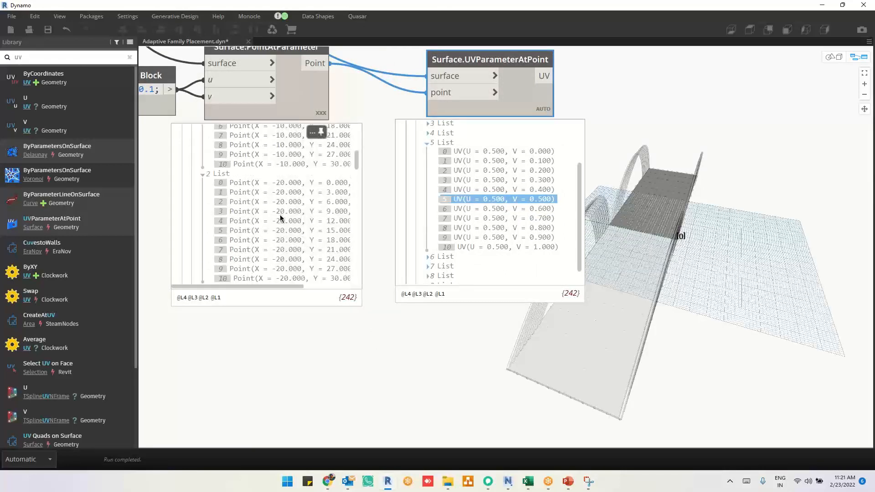
scroll(280, 218, down, 9)
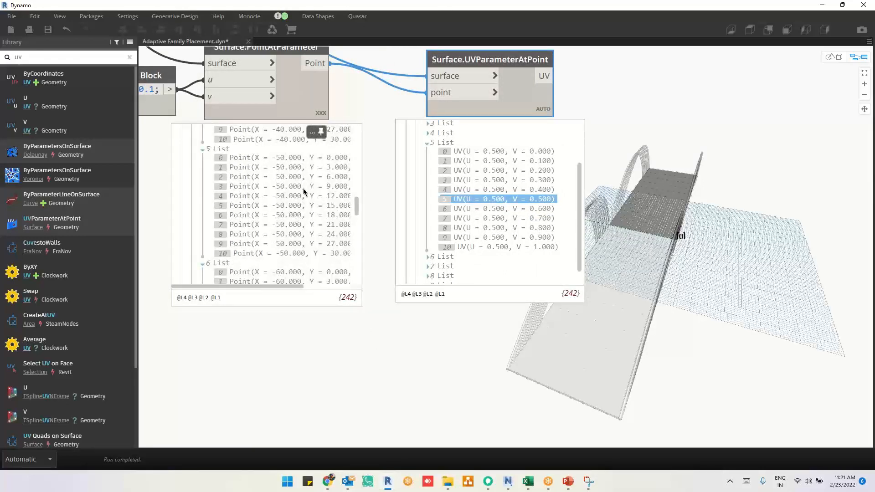
click(304, 177)
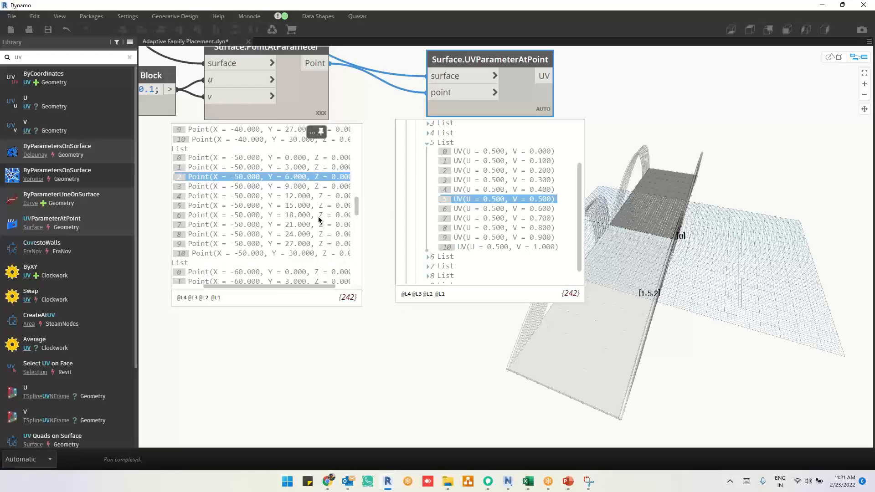
click(278, 187)
click(278, 196)
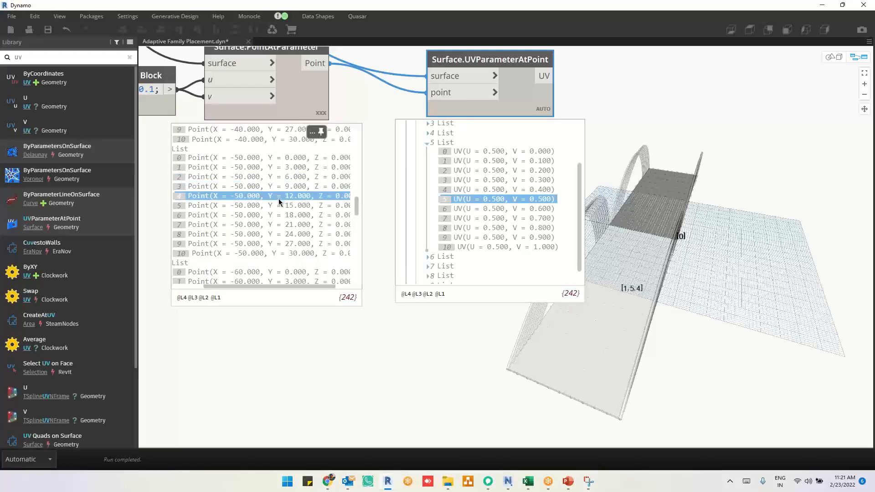
click(278, 205)
click(279, 215)
click(279, 225)
click(279, 215)
click(280, 205)
click(280, 197)
Locate the edge and middle points of sublist 5, indices 0, 5 and 10, in the 3D preview
click(292, 157)
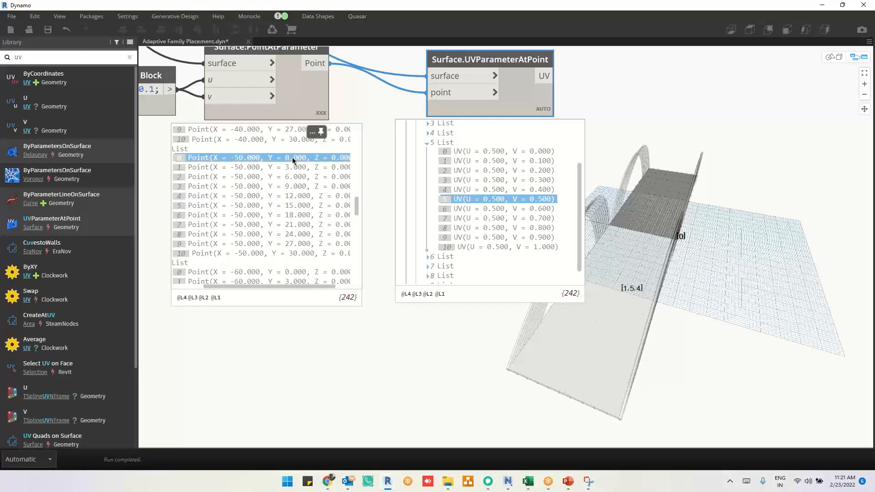
click(295, 205)
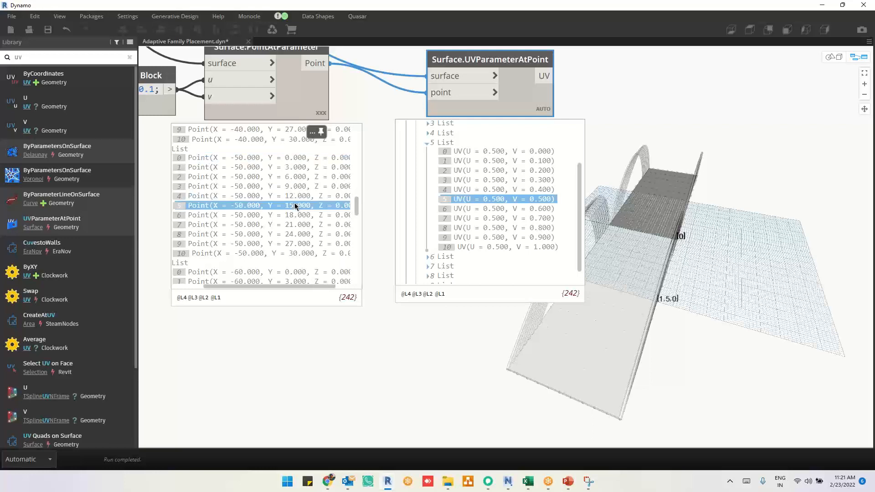
click(295, 254)
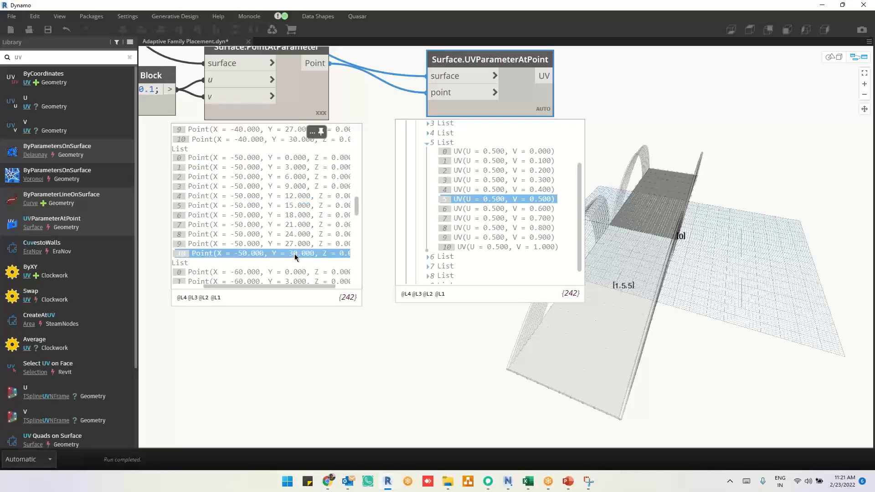
click(219, 158)
drag(220, 286, 192, 286)
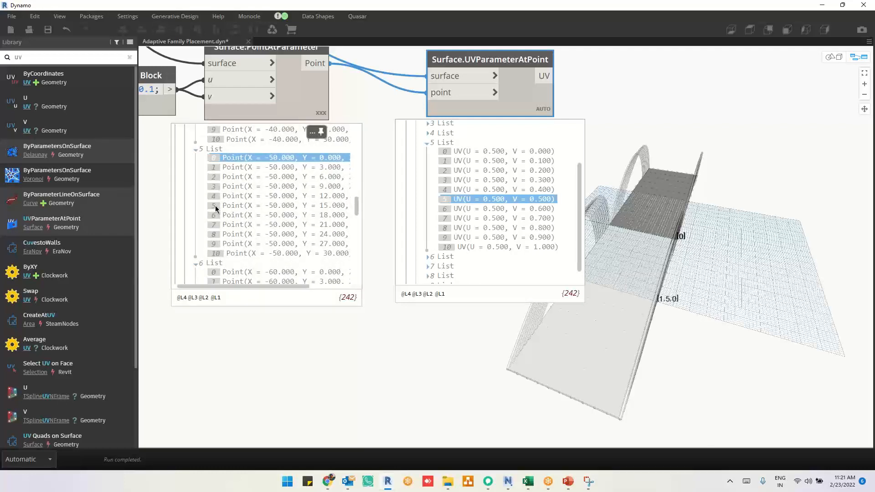
scroll(217, 209, right, 2)
click(218, 253)
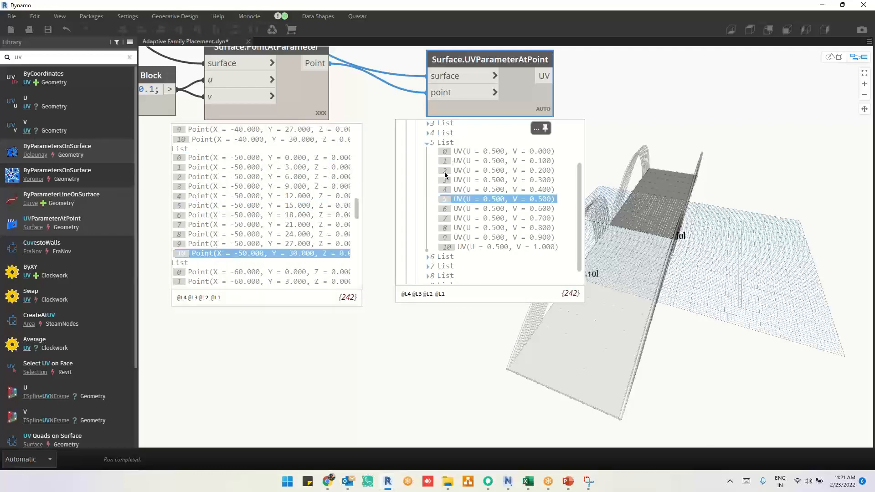
Examine the UV pairs at indices 0, 5 and 10 of sublist 5 in the Surface.UVParameterAtPoint output
click(443, 143)
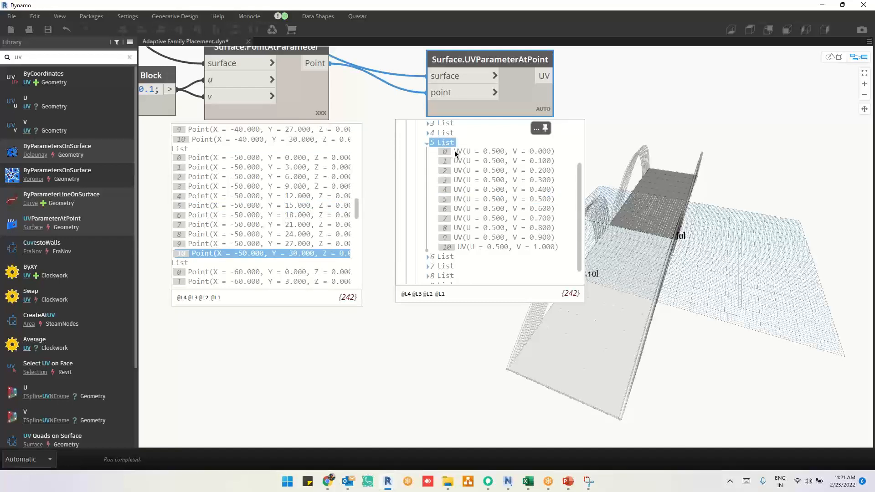
click(459, 200)
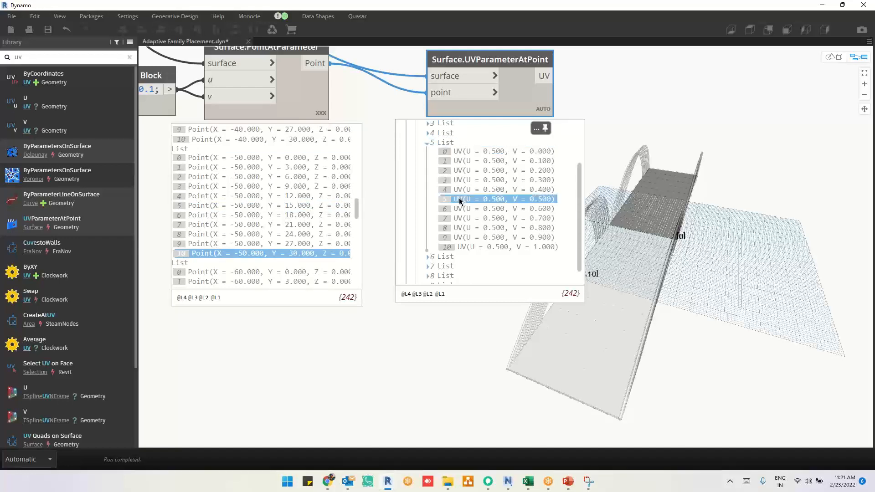
click(459, 247)
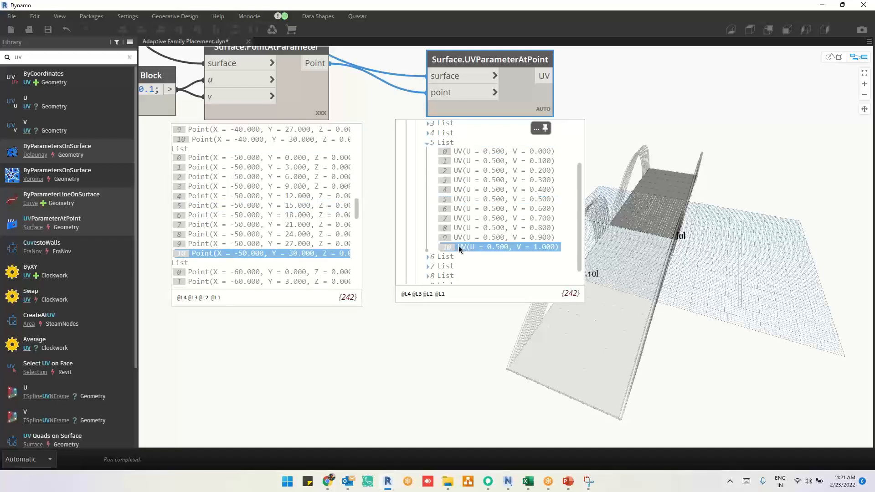
click(477, 152)
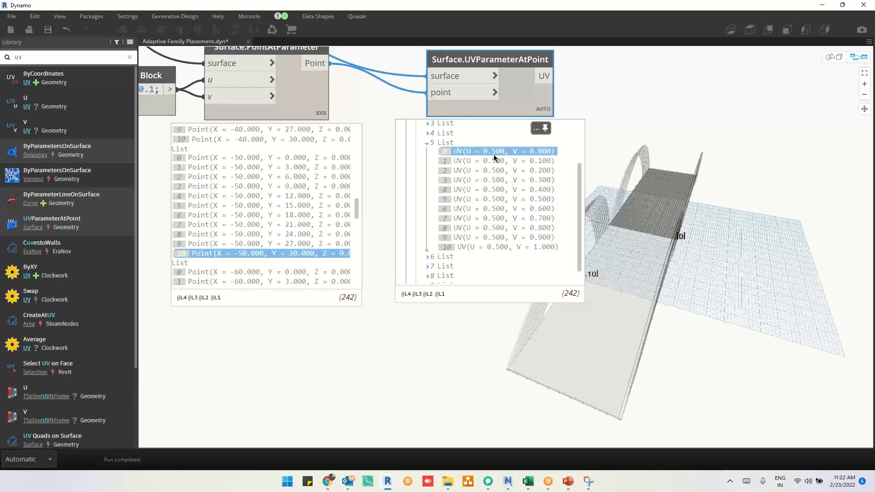
click(538, 201)
click(540, 246)
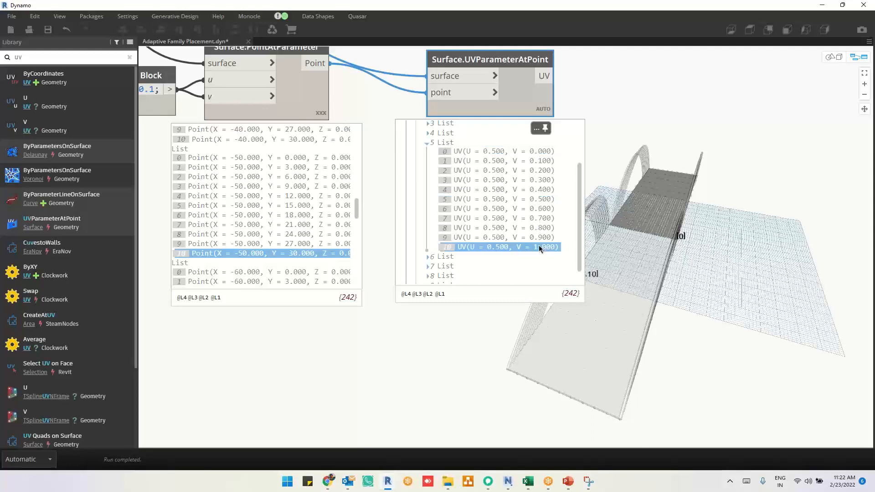
Set the Code Block range that feeds both u and v of Surface.PointAtParameter to 0..1..0.5
scroll(658, 255, down, 2)
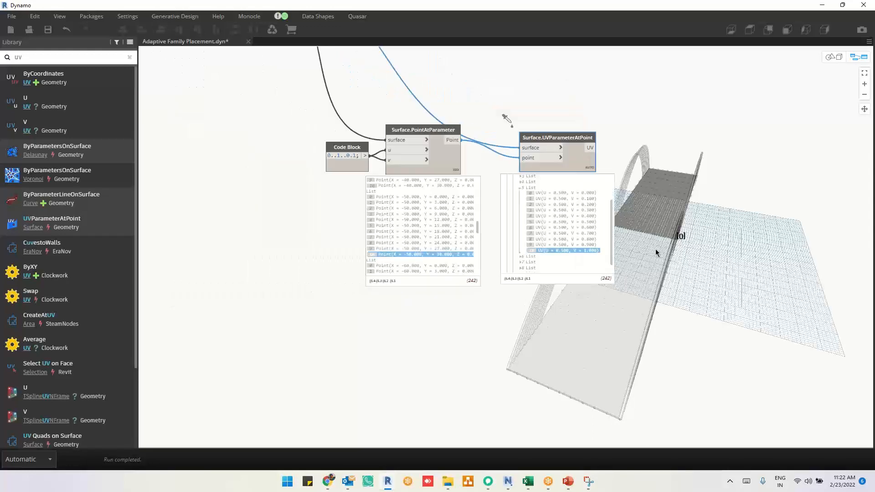
scroll(588, 187, up, 2)
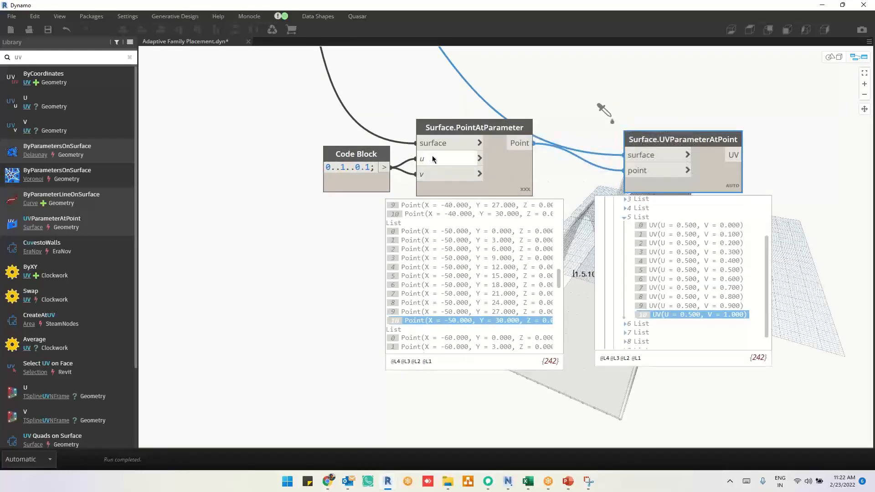
double_click(369, 167)
text(5)
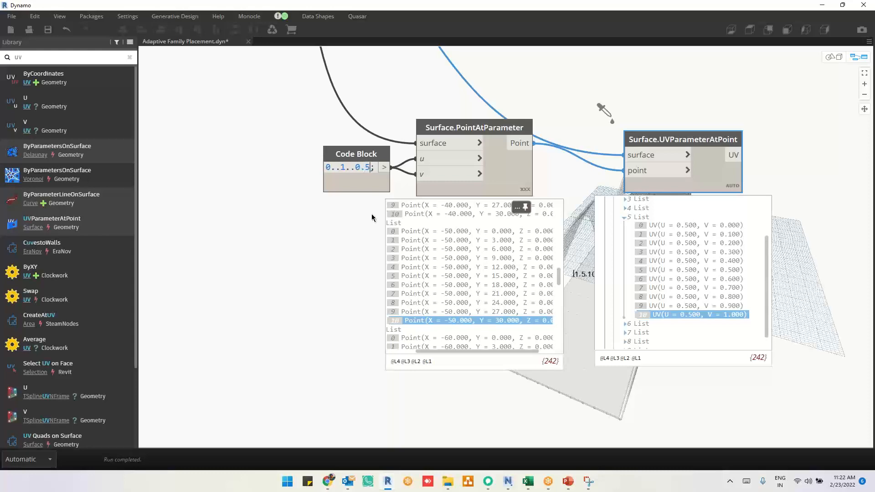
click(370, 217)
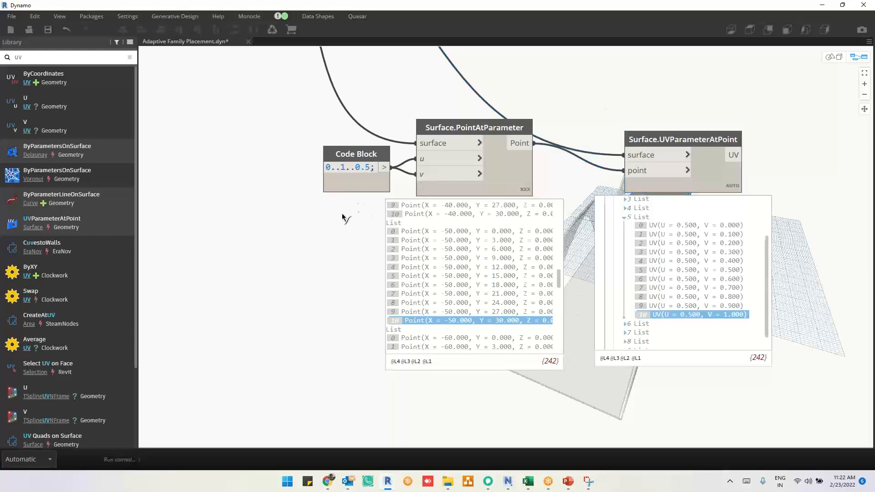
Move the range Code Block lower so it feeds only v, and wire a new Code Block with 0.5 into u
scroll(306, 134, up, 2)
drag(473, 174, 502, 200)
drag(407, 210, 421, 264)
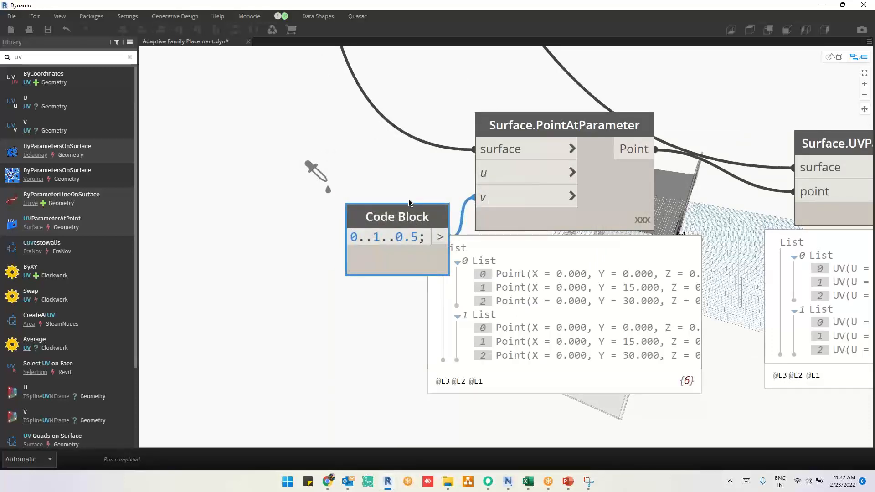
double_click(398, 168)
text(0.5;)
click(398, 168)
click(385, 160)
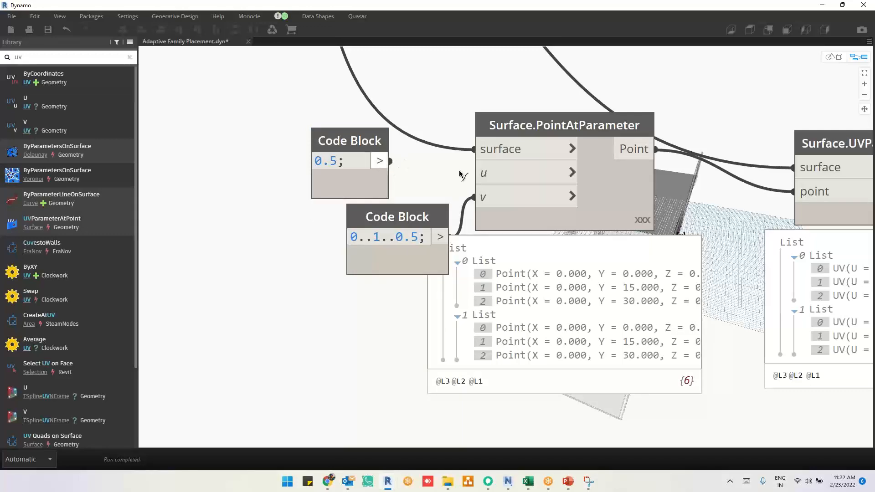
click(485, 173)
Check the new UV pairs against the preview points, and delete the Surface.UVParameterAtPoint node
middle_drag(674, 189, 267, 112)
middle_drag(564, 281, 528, 271)
middle_drag(611, 301, 554, 278)
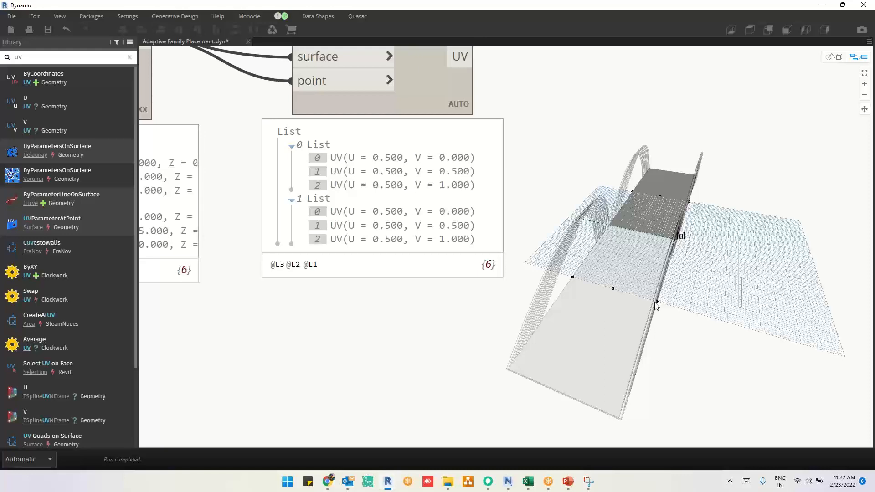
scroll(693, 308, down, 2)
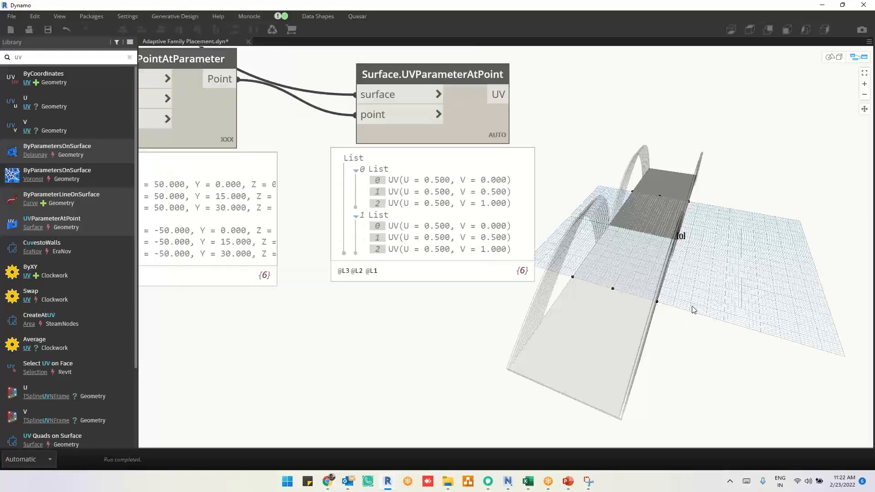
middle_drag(303, 344, 389, 305)
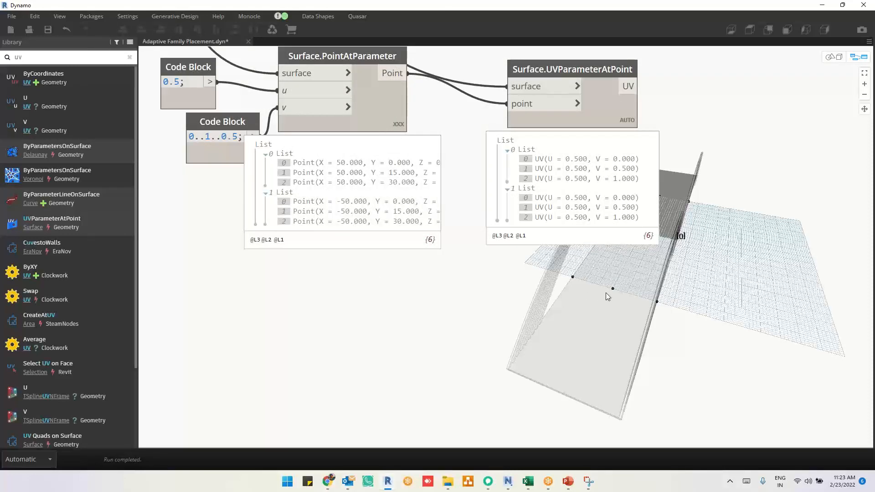
middle_drag(512, 316, 475, 363)
click(541, 160)
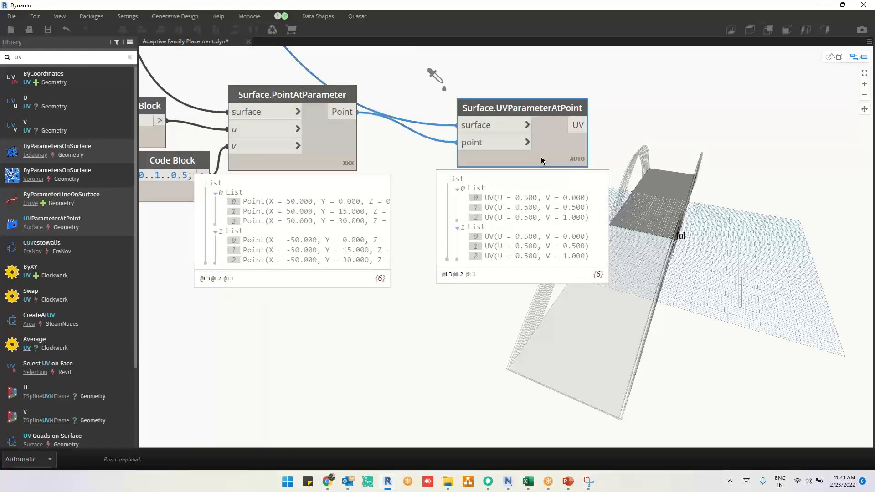
key(Delete)
Locate the edge points of both surfaces and the first surface's middle point in the 3D preview
click(321, 147)
click(268, 204)
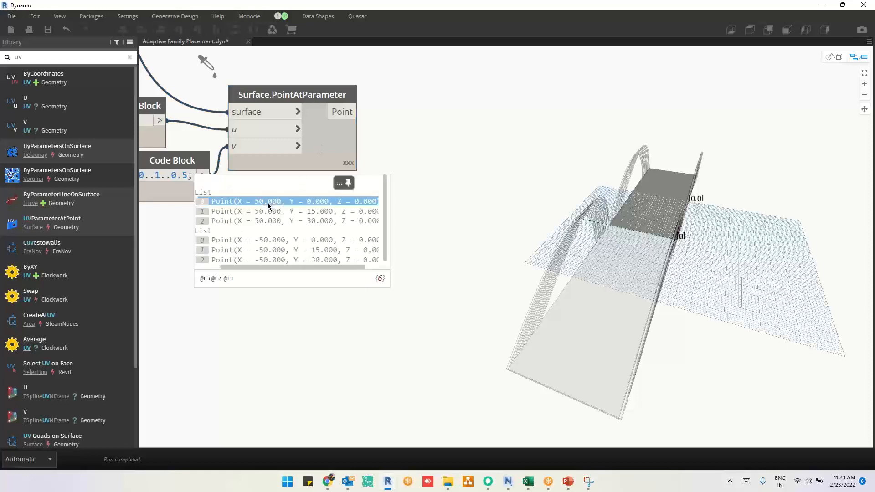
click(270, 221)
click(272, 241)
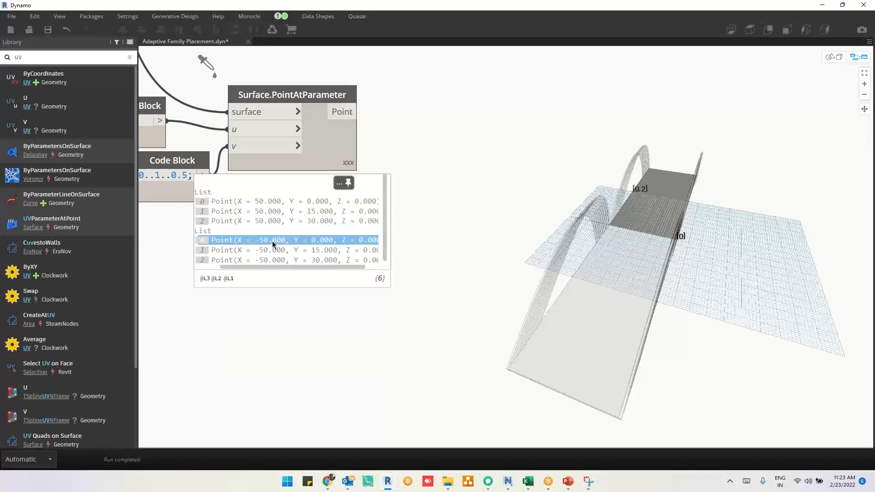
click(272, 260)
click(273, 211)
Remove the increment from the v Code Block so its range reads 0..1
middle_drag(225, 329, 293, 315)
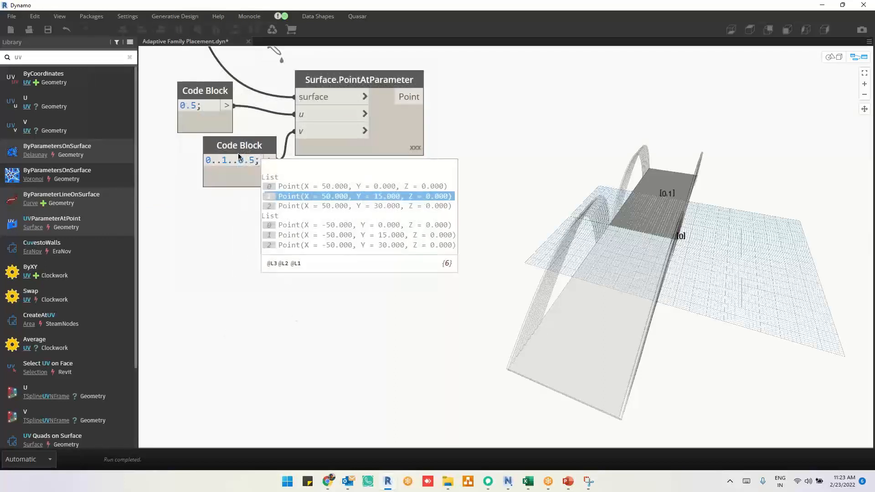
double_click(251, 160)
key(BackSpace)
key(BackSpace)
key(BackSpace)
key(BackSpace)
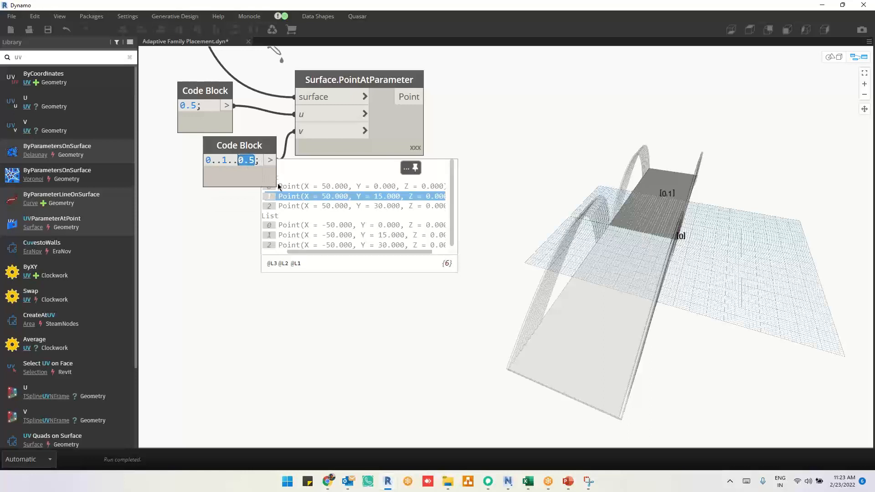
key(BackSpace)
click(550, 145)
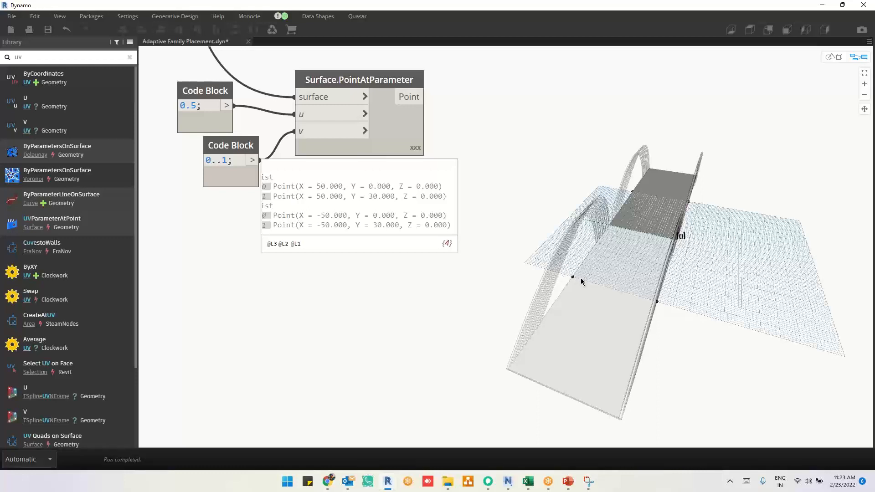
Set the v Code Block range to 0.3..0.8
mouse_move(356, 219)
mouse_move(227, 161)
text(3)
double_click(237, 162)
text(0)
text(.8)
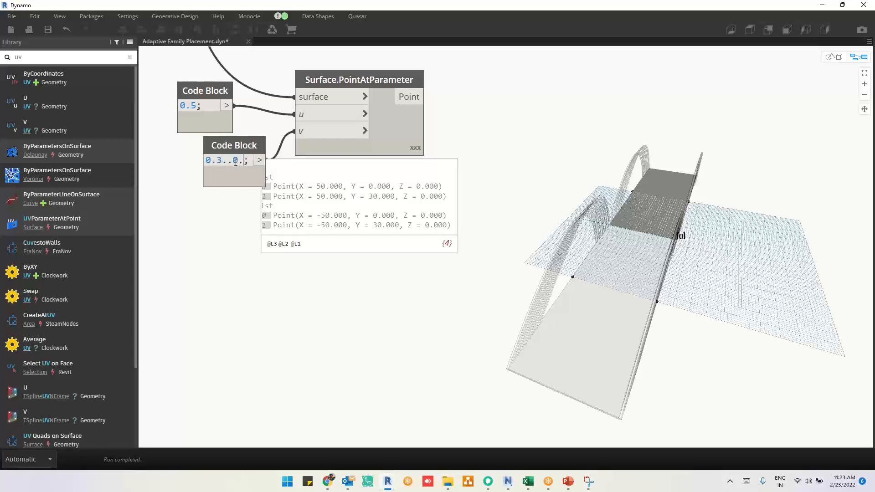
click(214, 237)
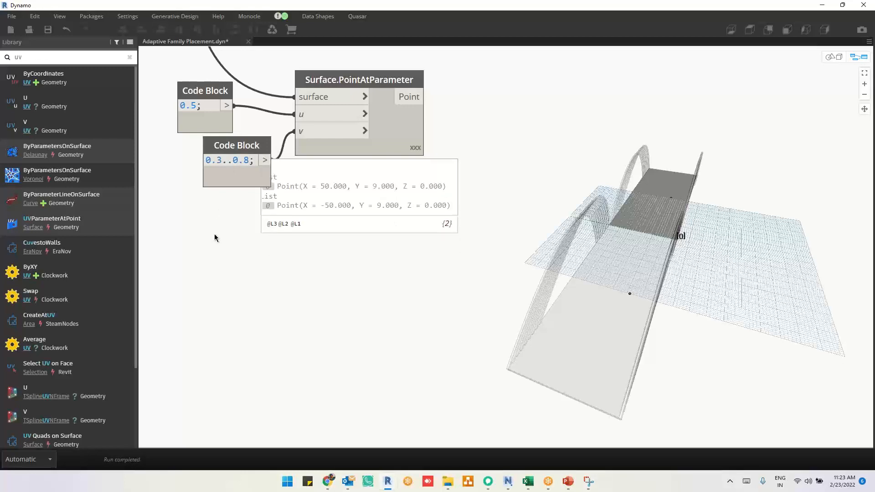
Shift the v Code Block aside, and undo that move together with its latest range edits
drag(238, 178, 217, 176)
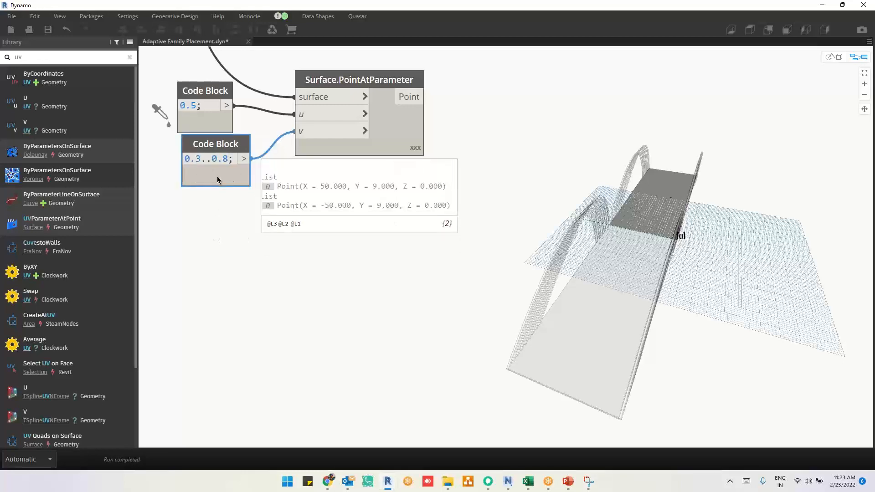
click(409, 129)
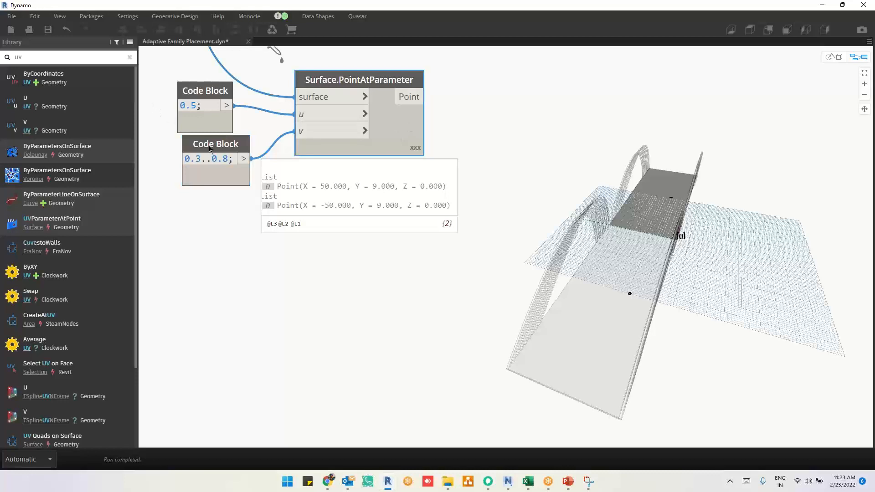
drag(226, 163, 213, 161)
click(221, 232)
key(ctrl+z)
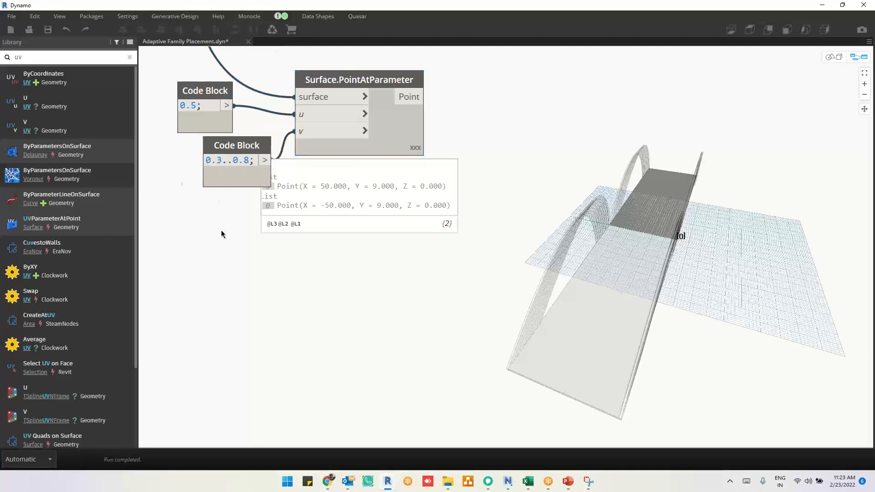
key(ctrl+z)
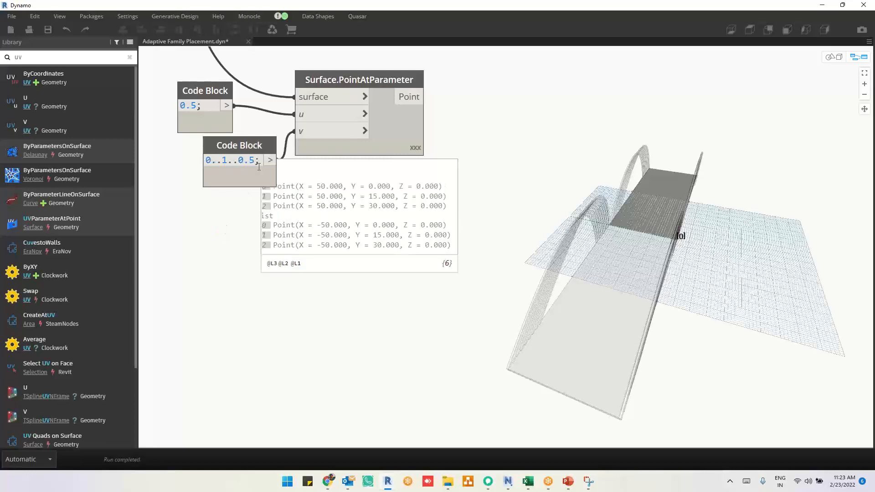
Rewrite the v Code Block range as 0.3..1..0.5
drag(255, 162, 230, 164)
key(BackSpace)
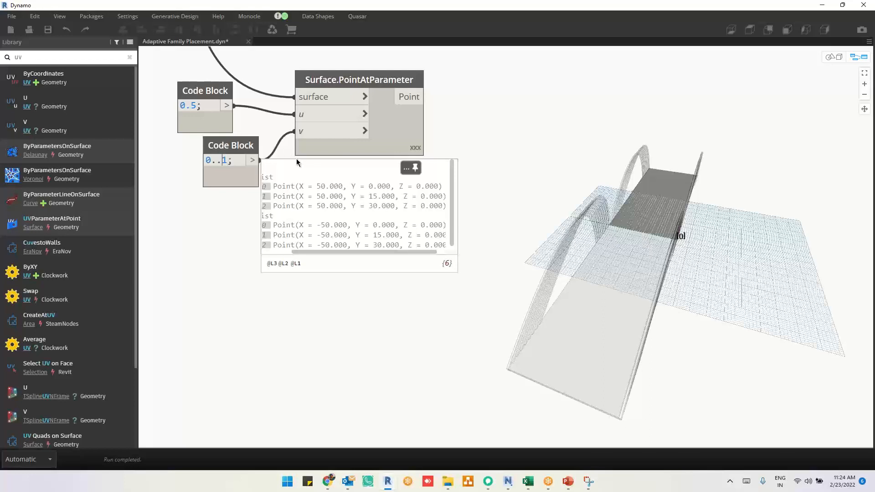
text(.3)
key(Right)
key(Right)
key(Right)
text(..)
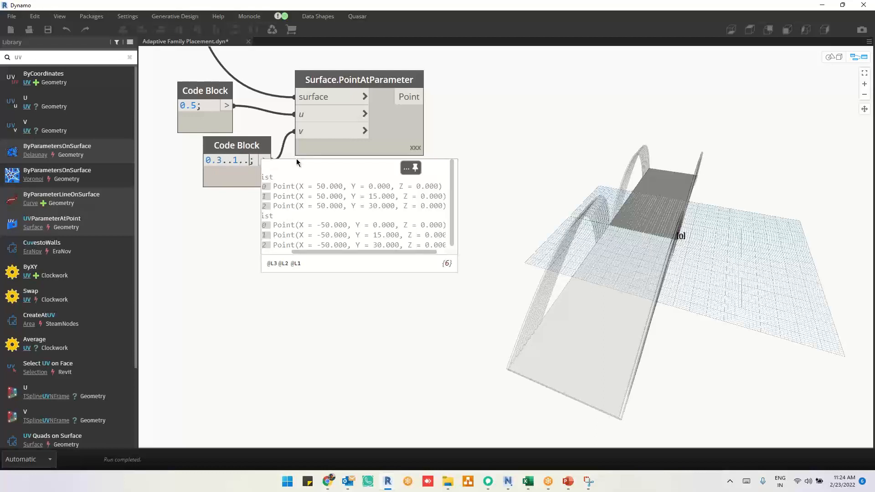
text(0.5)
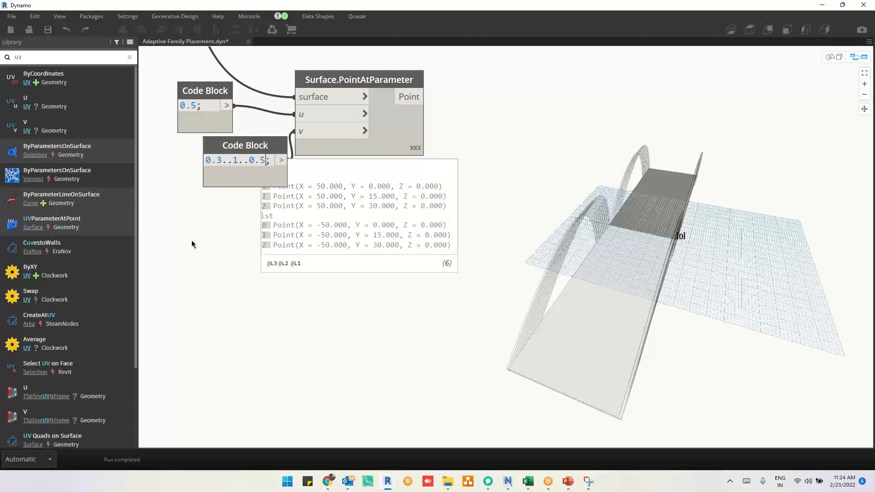
click(190, 241)
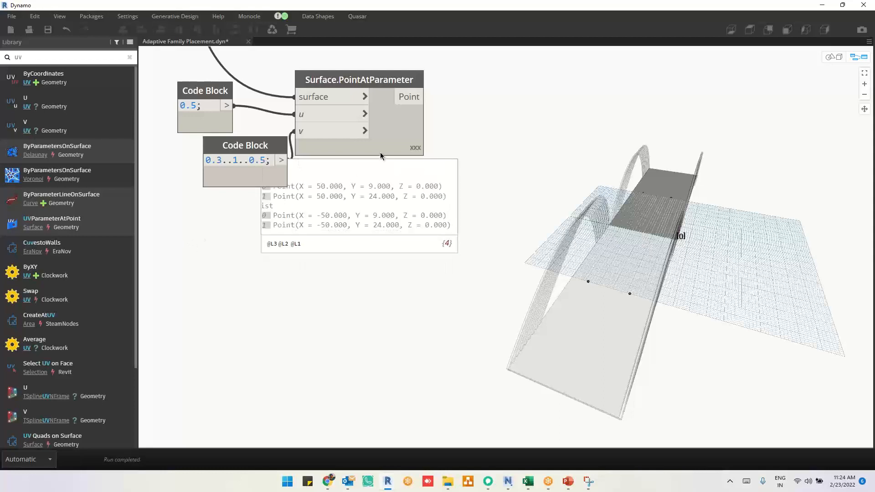
Set the increment of the v range to 0.4
double_click(264, 161)
text(3)
key(BackSpace)
text(4)
click(164, 246)
Move the v Code Block clear of the output list, and orbit the 3D preview to inspect the generated points
drag(221, 182, 173, 185)
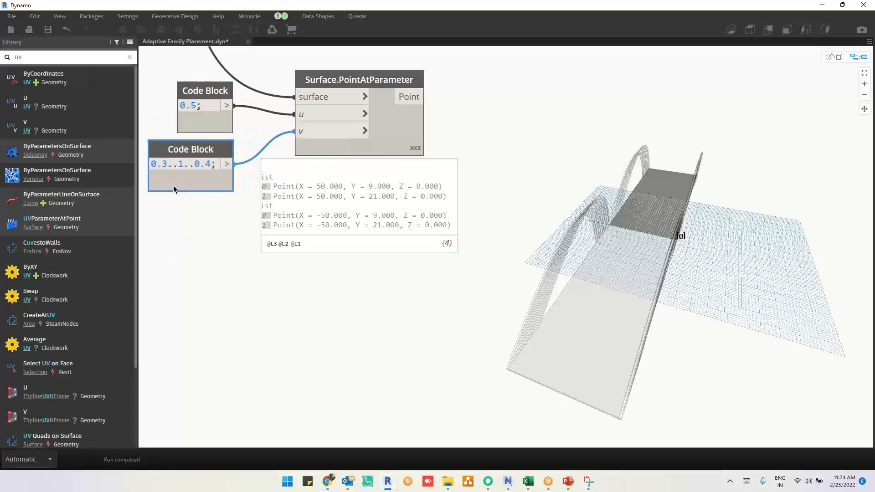
click(380, 145)
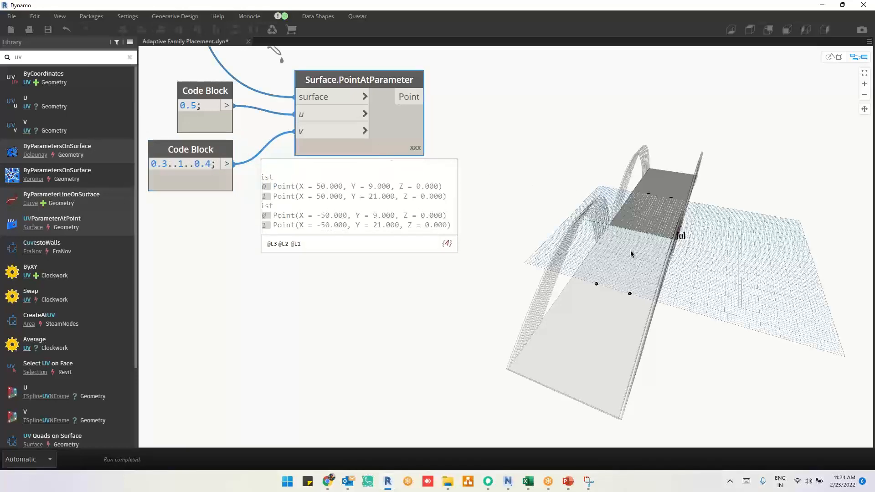
middle_drag(630, 251, 584, 264)
key(ctrl+b)
mouse_move(584, 264)
right_down()
mouse_move(606, 276)
mouse_move(597, 275)
right_up()
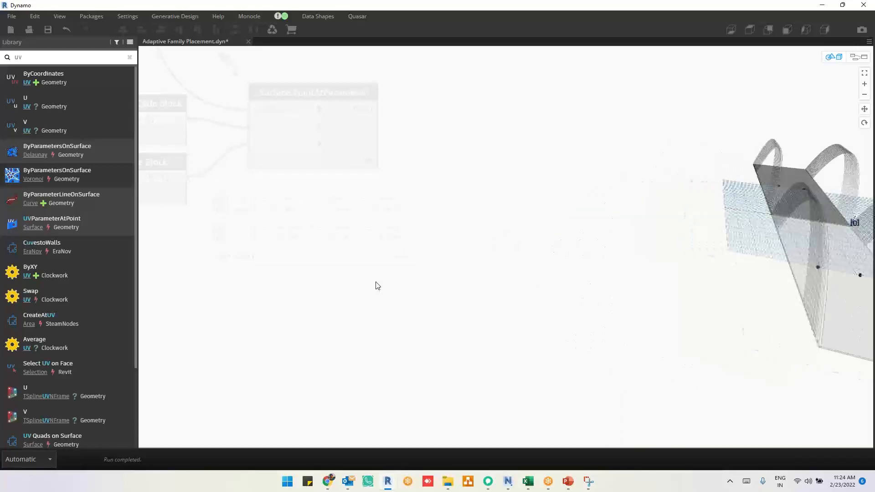
key(ctrl+b)
Set the start value of the v range to 0.2
middle_drag(253, 266, 416, 275)
click(280, 185)
key(BackSpace)
text(2)
click(308, 274)
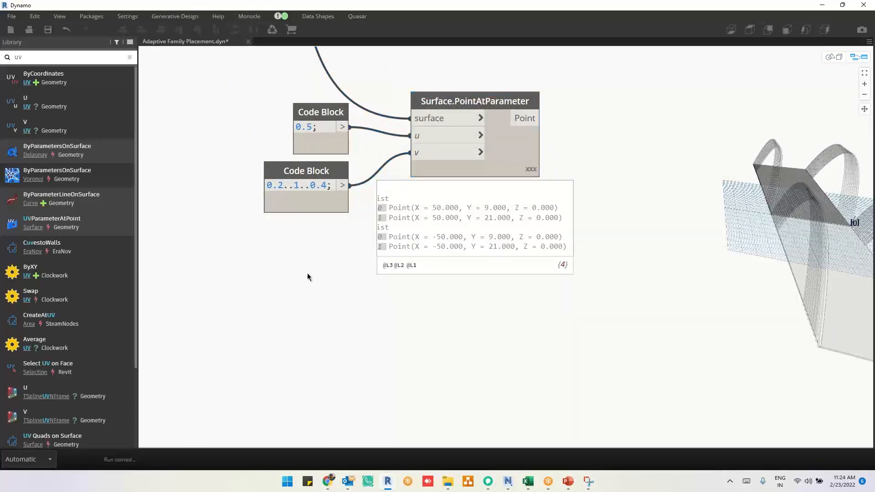
Set the increment of the v range to 0.5
middle_drag(507, 323, 441, 315)
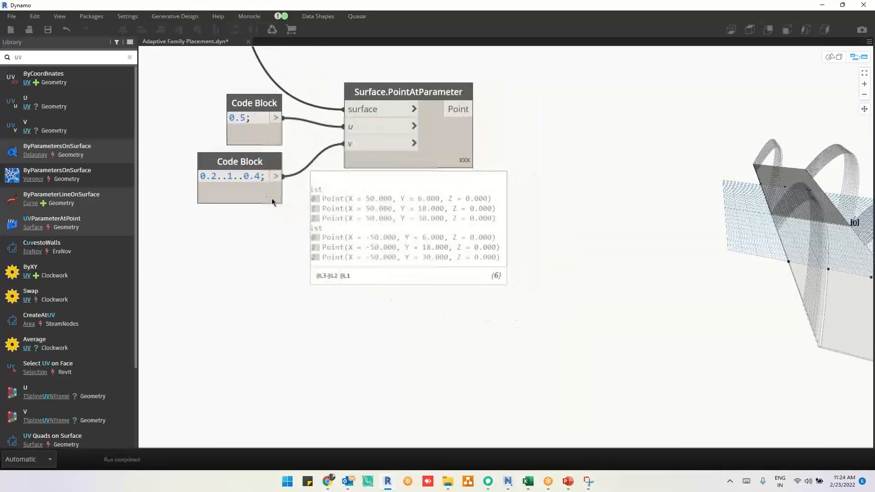
double_click(255, 178)
text(5)
click(284, 278)
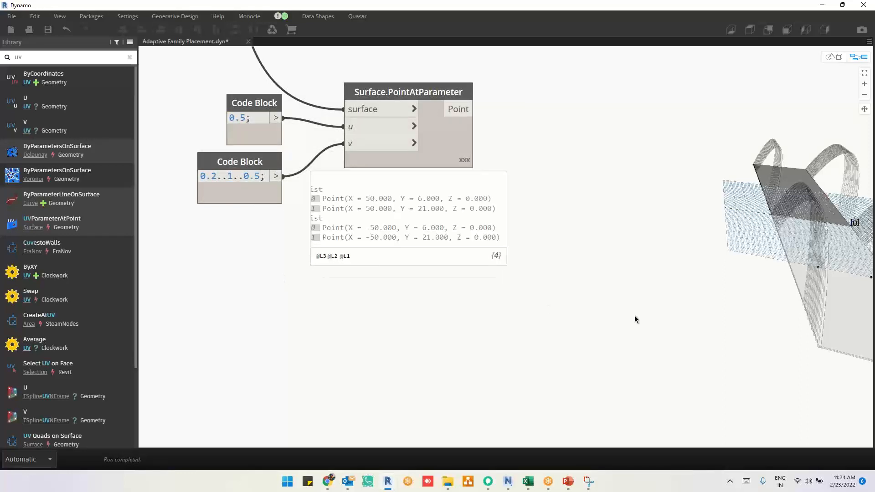
Examine the generated points on both road surfaces from a wider, rotated 3D view
middle_drag(625, 320, 566, 312)
key(ctrl+b)
scroll(613, 305, down, 3)
right_drag(615, 304, 604, 305)
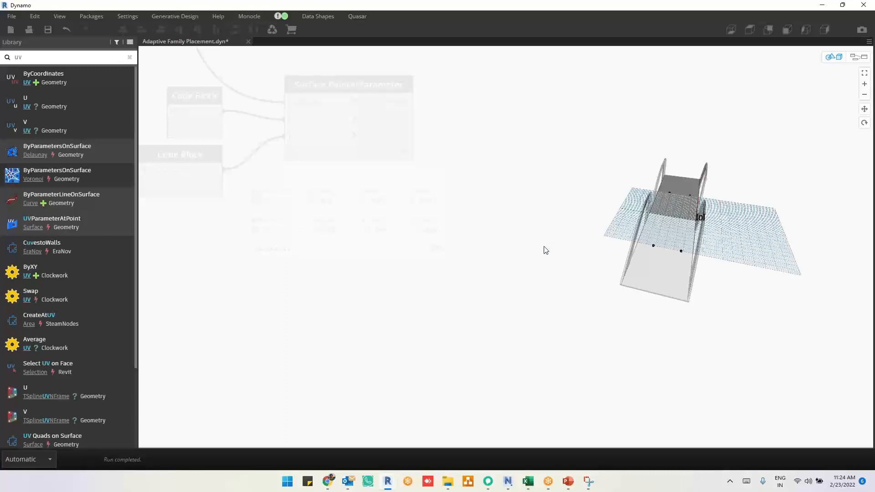
key(ctrl+b)
Move the Surface.PointAtParameter node slightly farther away from its u and v Code Blocks
click(398, 141)
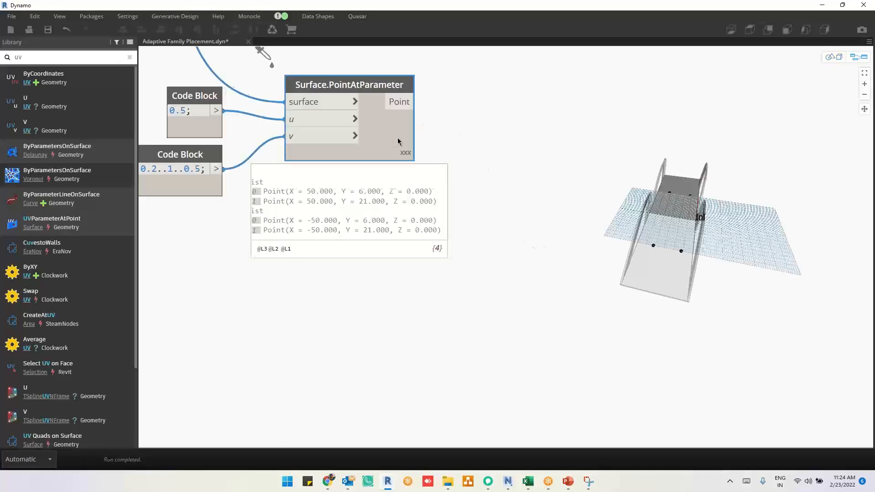
drag(398, 141, 439, 140)
middle_drag(515, 213, 486, 266)
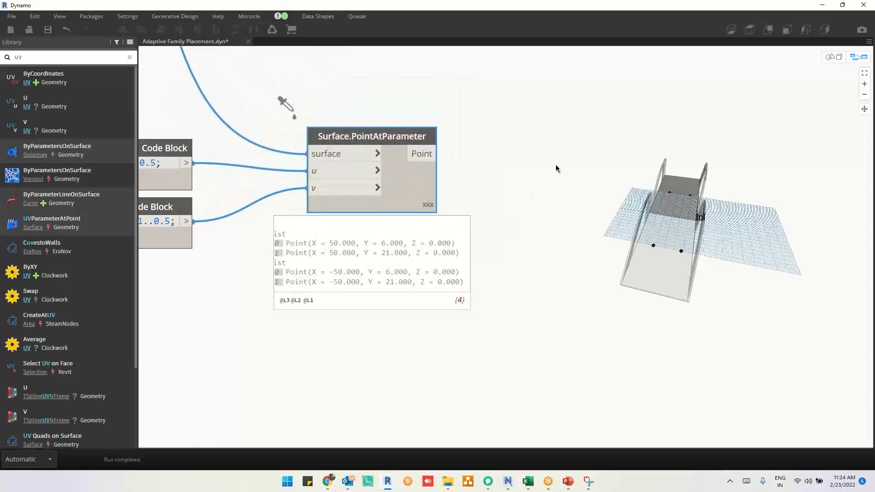
Search the nodes for "rectangle" from the canvas and examine the available rectangle creation options and their required inputs
right_click(598, 135)
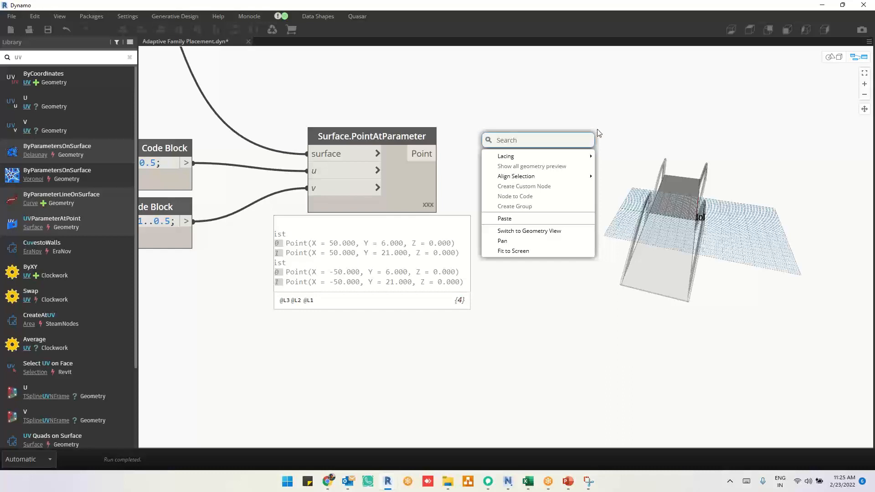
click(588, 121)
right_click(589, 123)
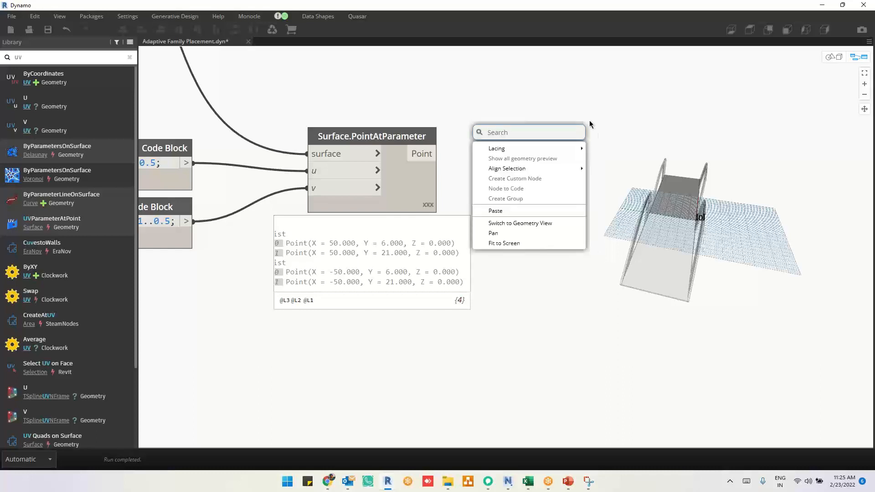
text(rec)
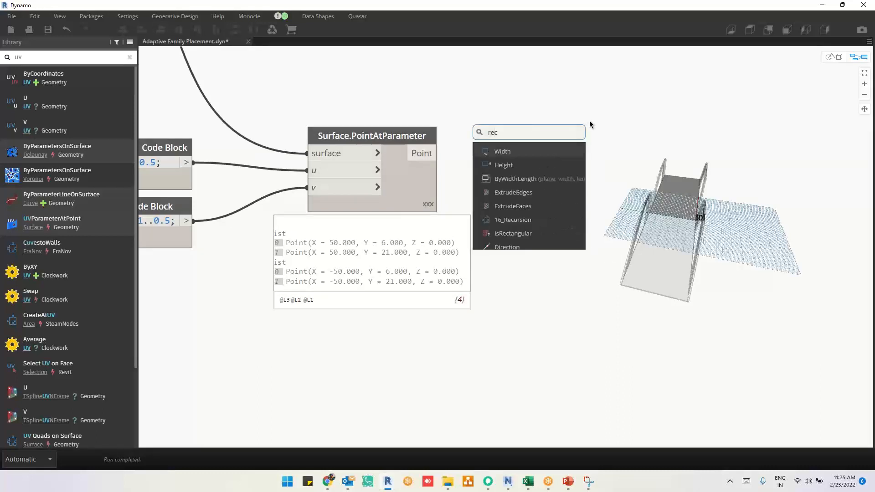
text(tangle)
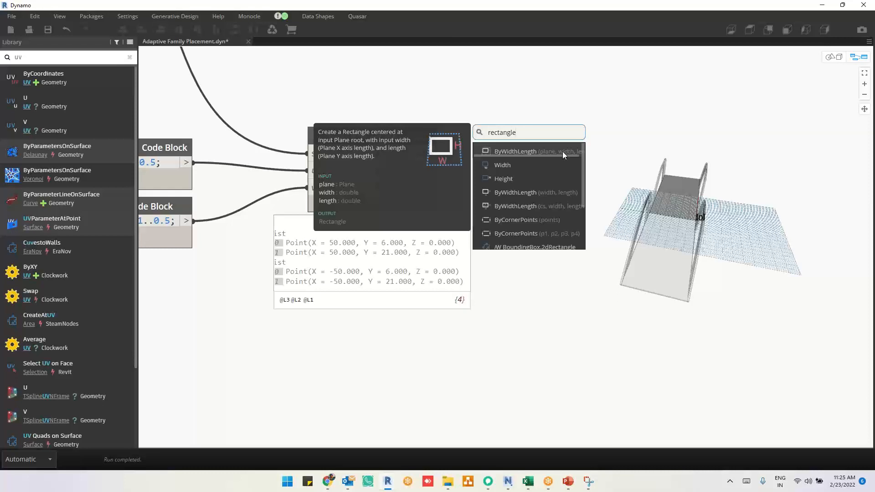
scroll(556, 180, down, 4)
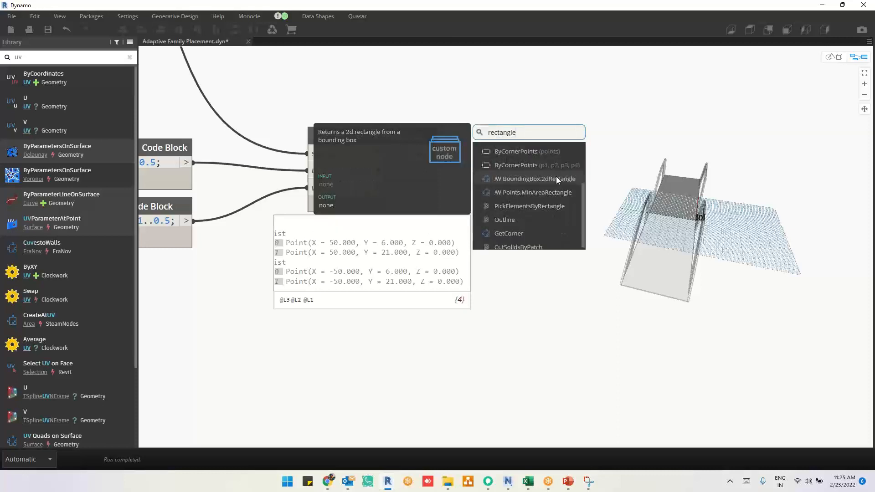
scroll(556, 177, up, 3)
scroll(556, 176, up, 1)
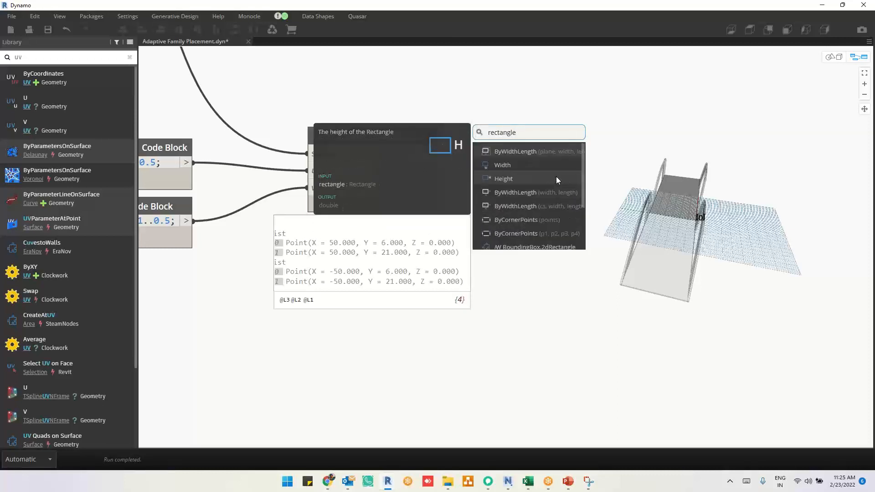
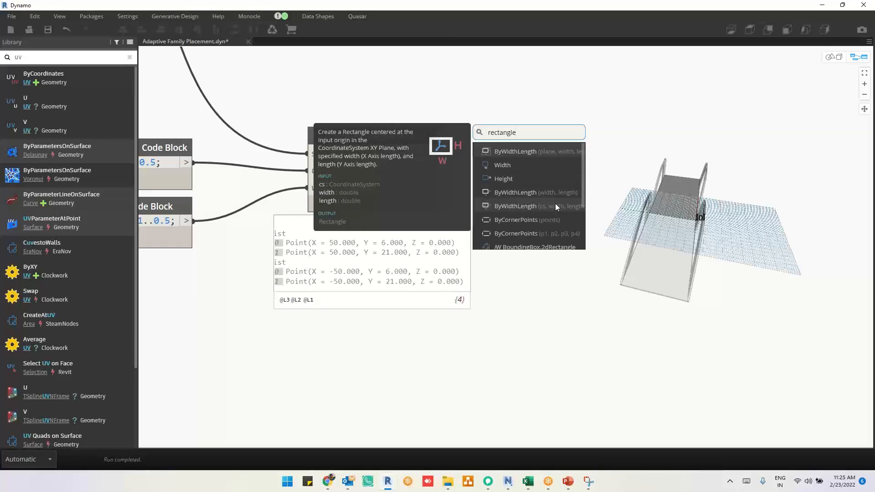
scroll(554, 218, down, 3)
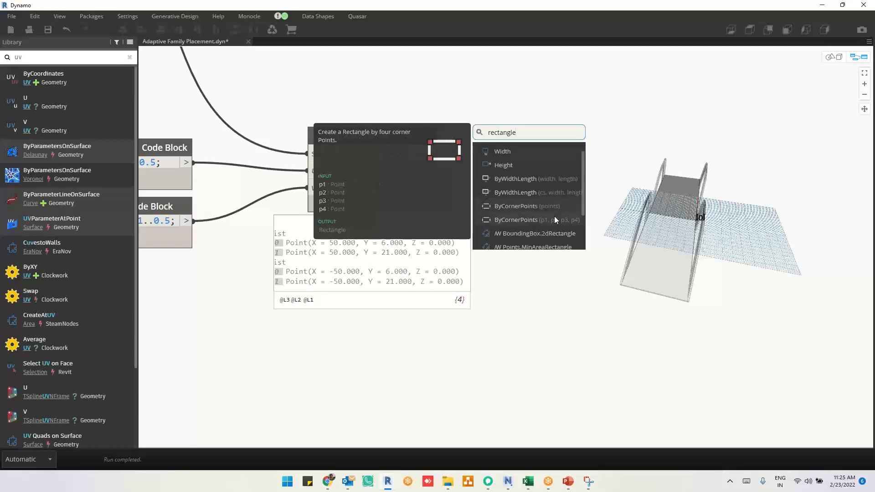
scroll(554, 220, down, 1)
scroll(554, 220, up, 2)
key(Escape)
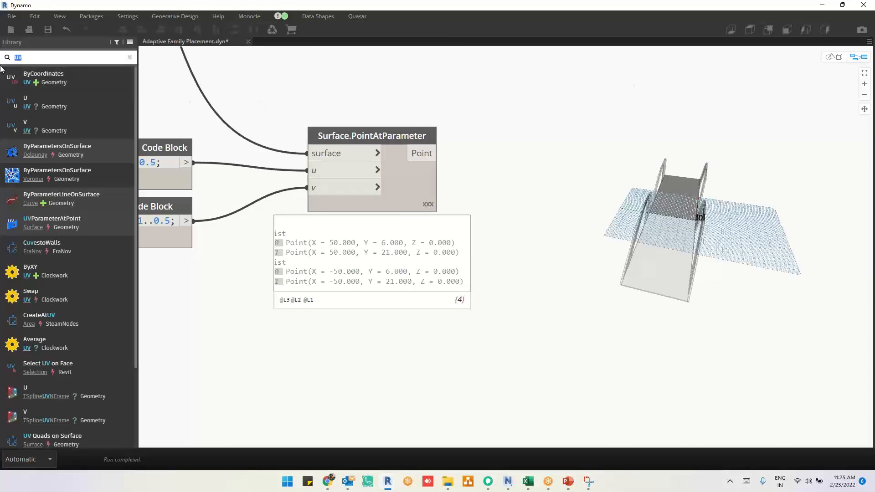
Search the library for "rectangle" and add the width-length and plane-width-length versions of Rectangle.ByWidthLength, one above the other beside Surface.PointAtParameter
text(rectangle)
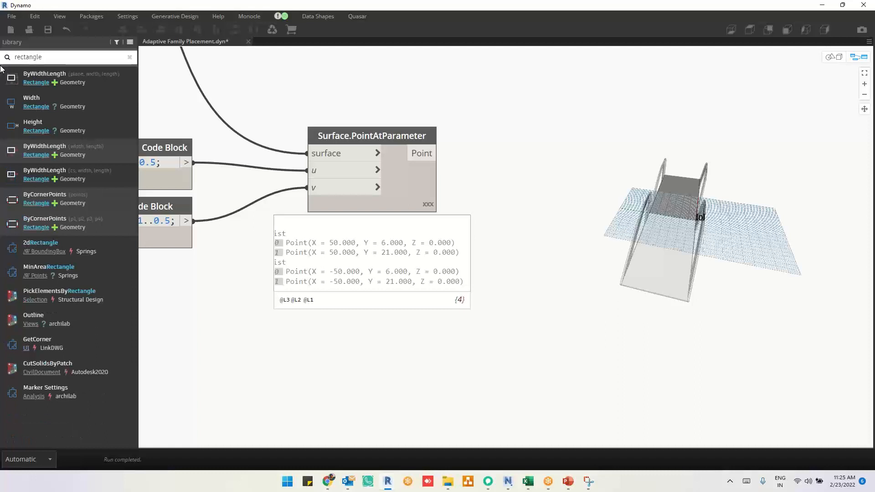
mouse_move(103, 212)
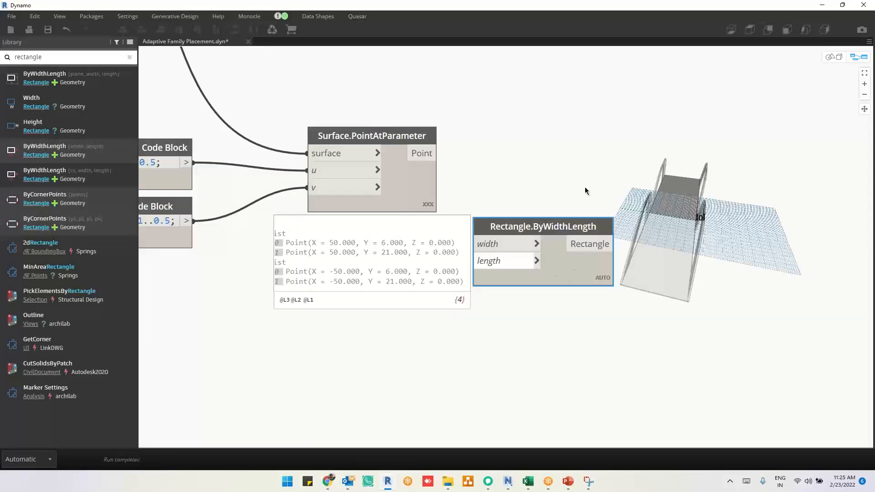
drag(567, 278, 584, 164)
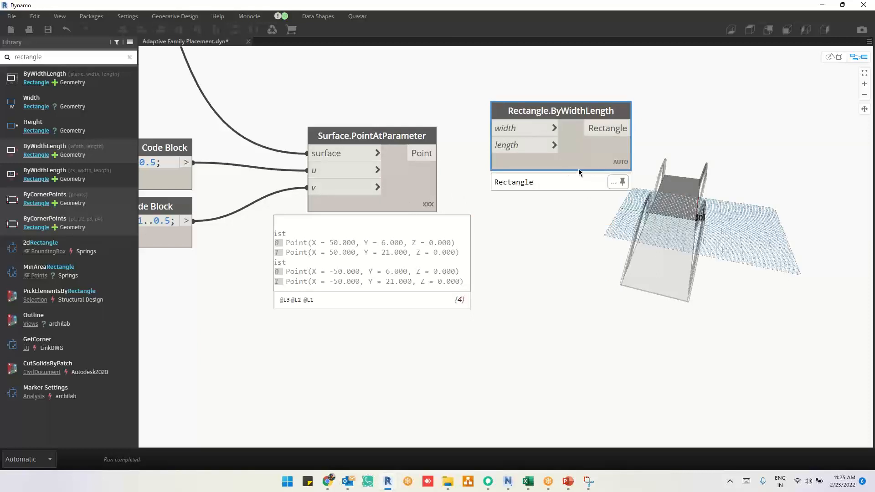
drag(608, 149, 667, 124)
click(567, 217)
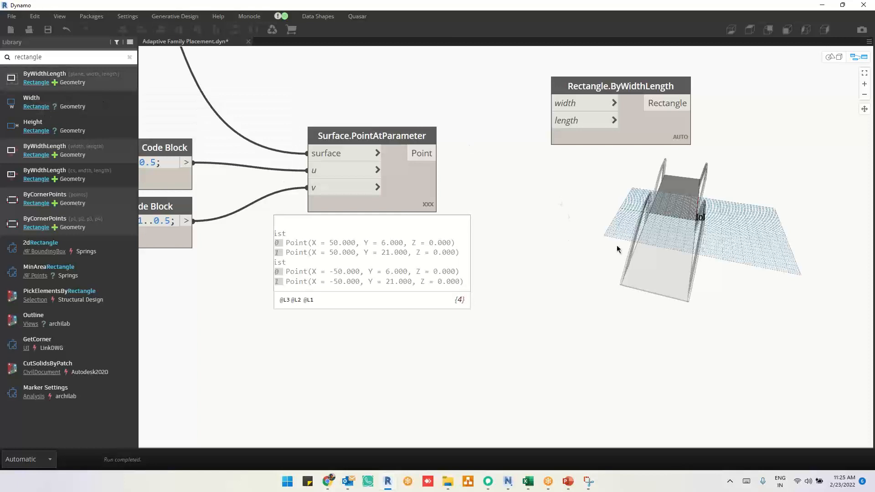
drag(583, 280, 647, 221)
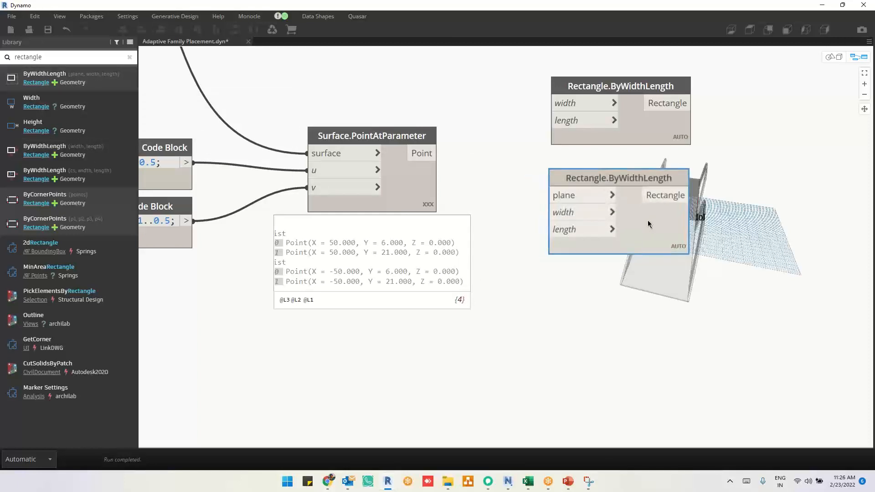
middle_drag(567, 298, 479, 283)
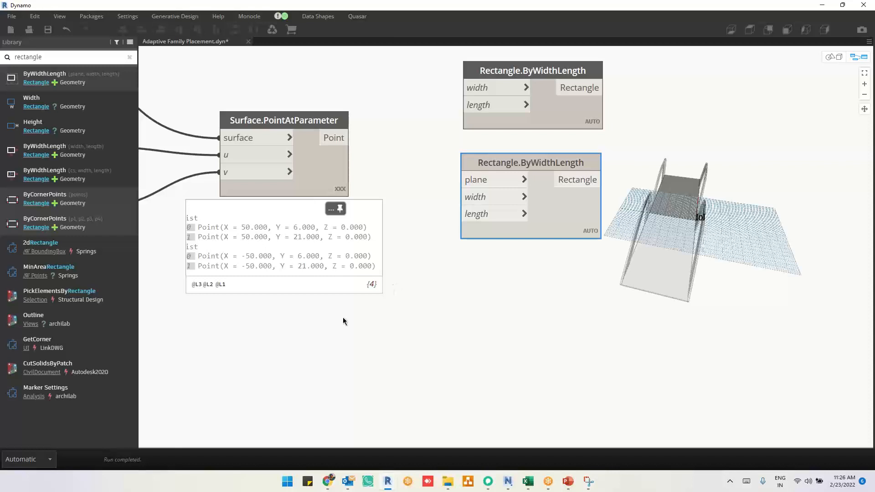
right_click(328, 337)
text(plane)
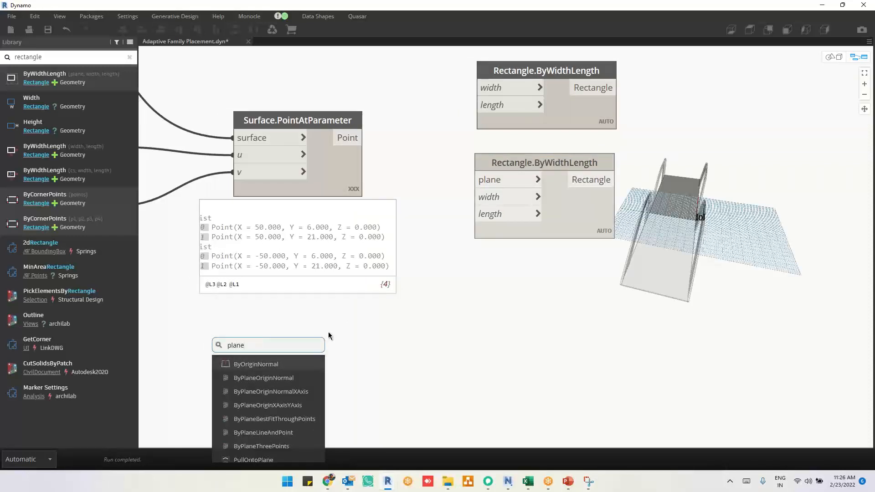
click(384, 329)
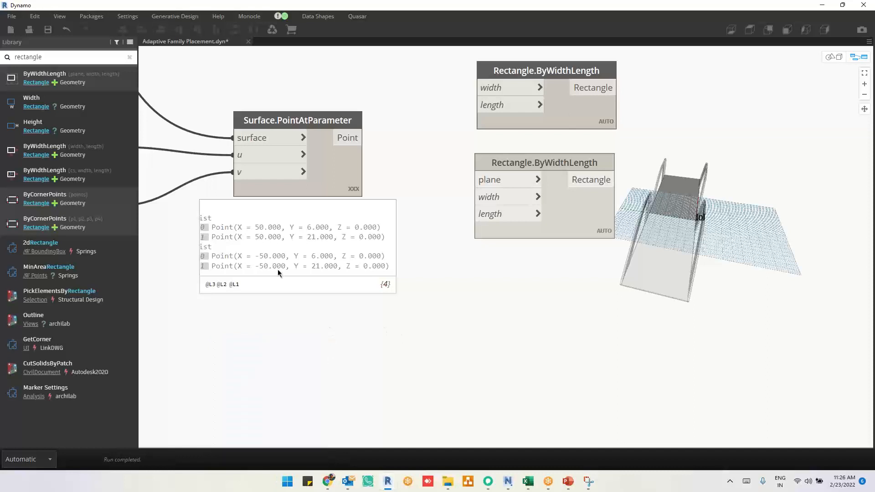
Search the library for "surface plane" and add the Sastrugi _Surface Plane node below the Rectangle.ByWidthLength nodes
drag(51, 58, 4, 62)
key(ctrl+a)
text(surface.plane)
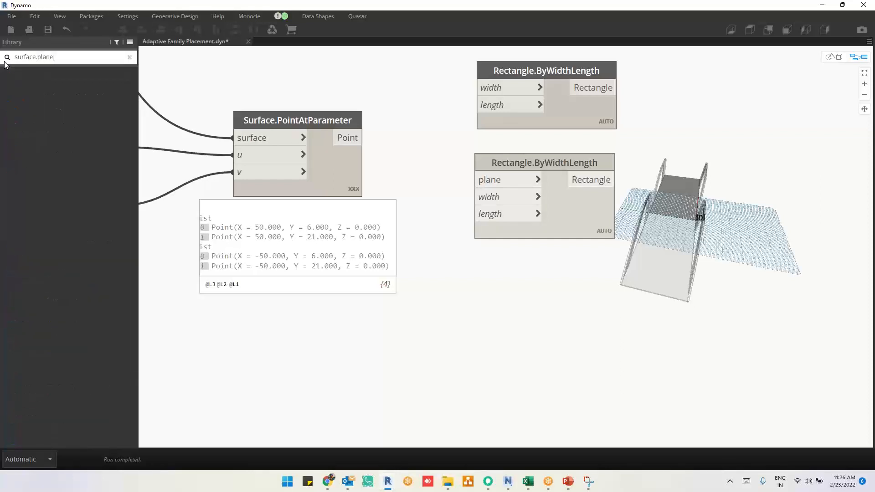
key(ctrl+shift+Left)
key(Left)
key(BackSpace)
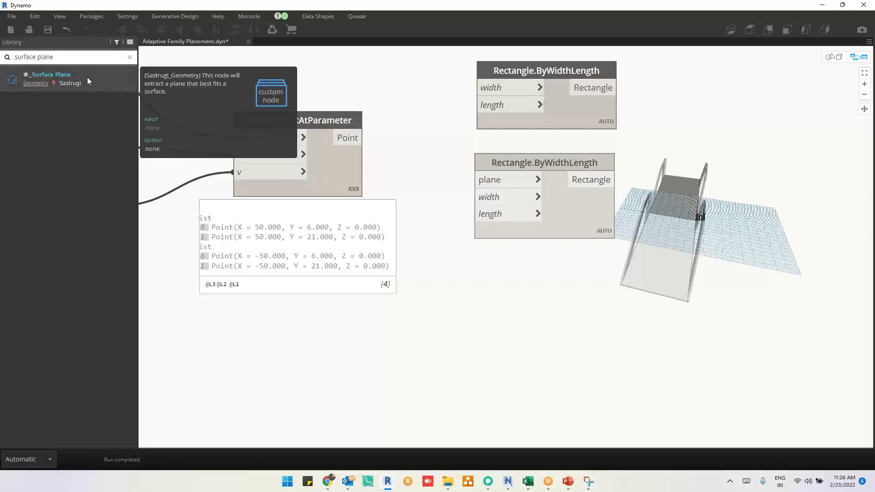
key(Return)
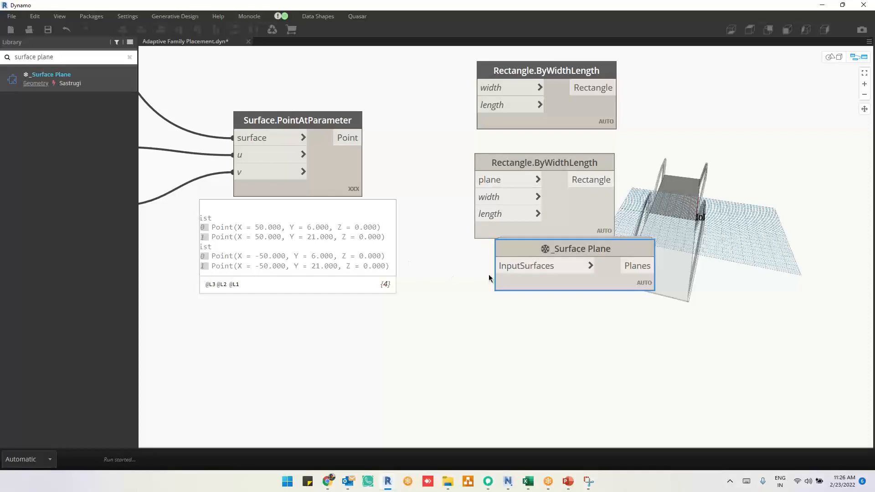
drag(495, 290, 483, 311)
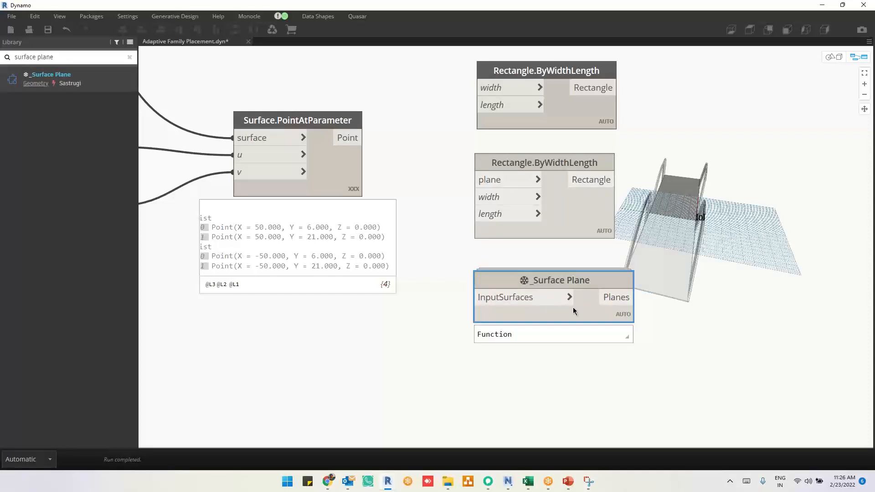
Feed the bridge road surfaces into the InputSurfaces of _Surface Plane, and move that node below the Surface.PointAtParameter point list
click(363, 137)
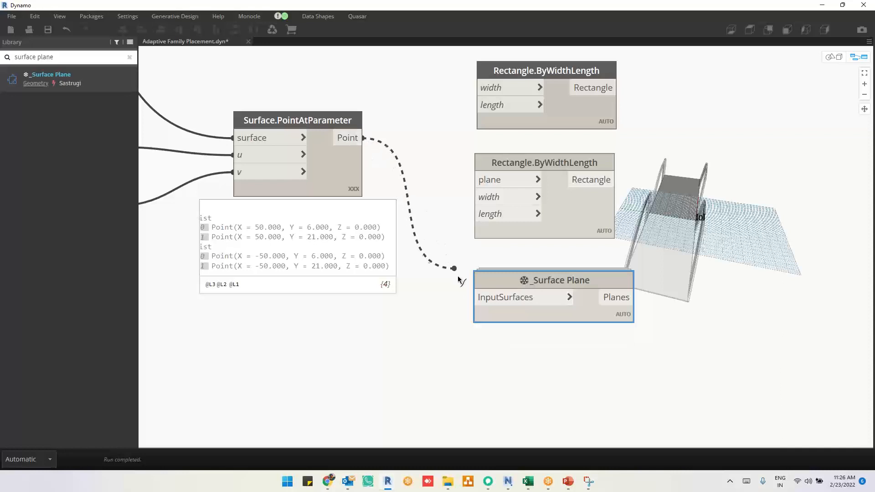
click(438, 253)
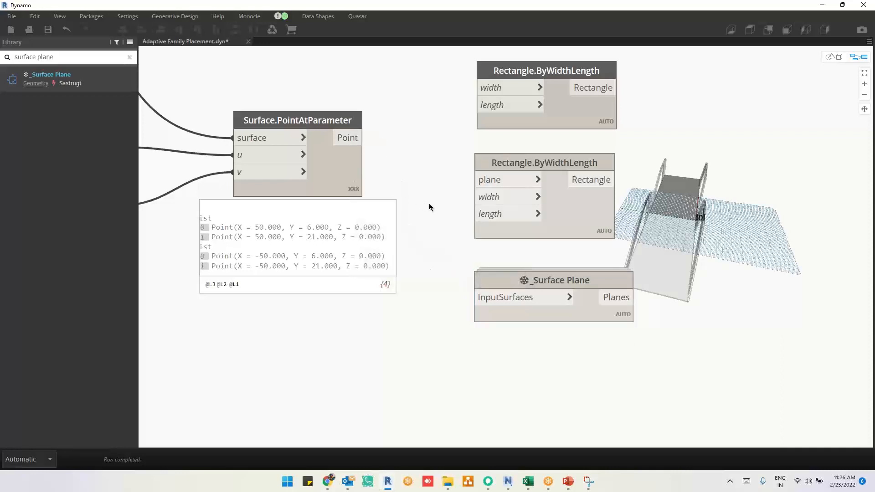
click(242, 133)
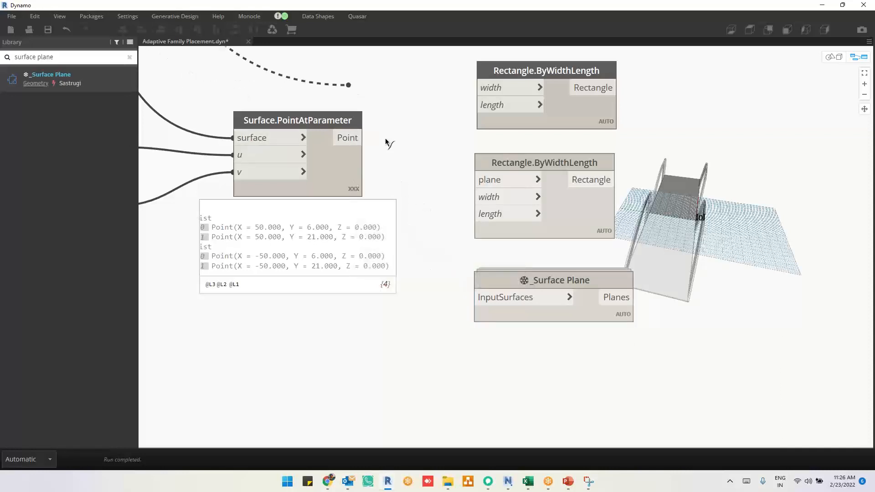
click(474, 298)
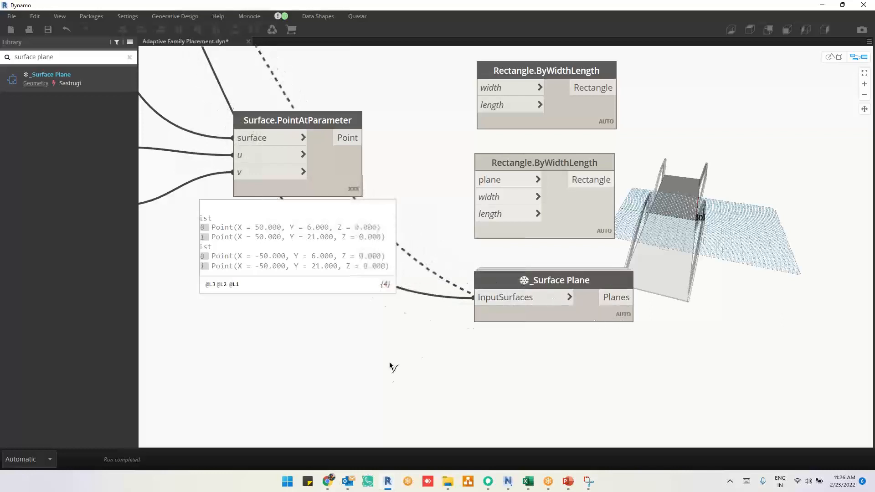
click(593, 318)
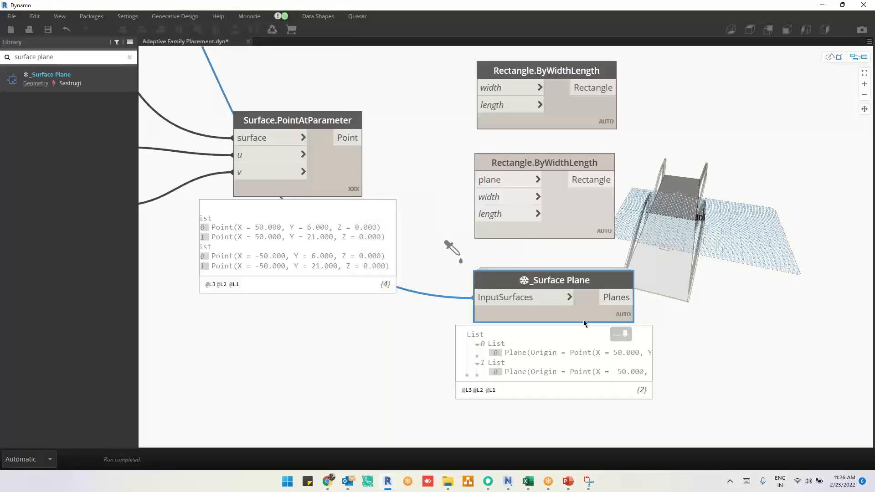
drag(519, 320, 475, 318)
Connect the Planes output of _Surface Plane to the plane input of Rectangle.ByWidthLength, and move _Surface Plane clear of the wire
click(475, 319)
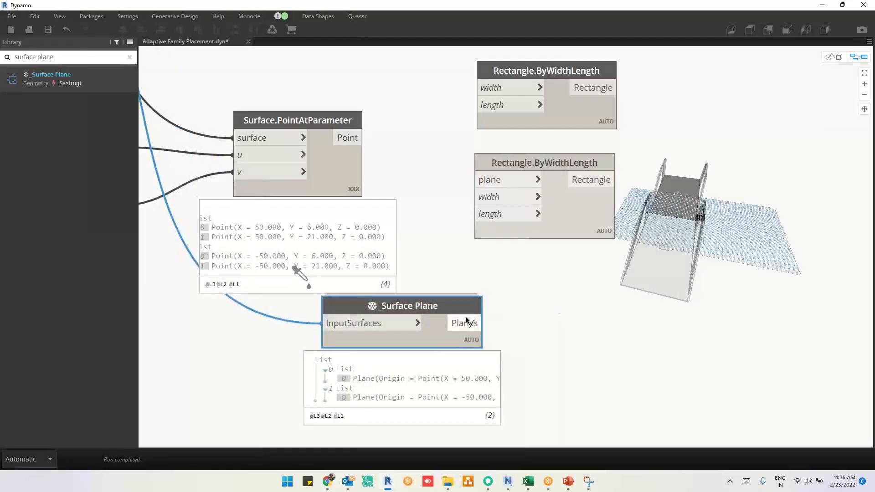
click(472, 180)
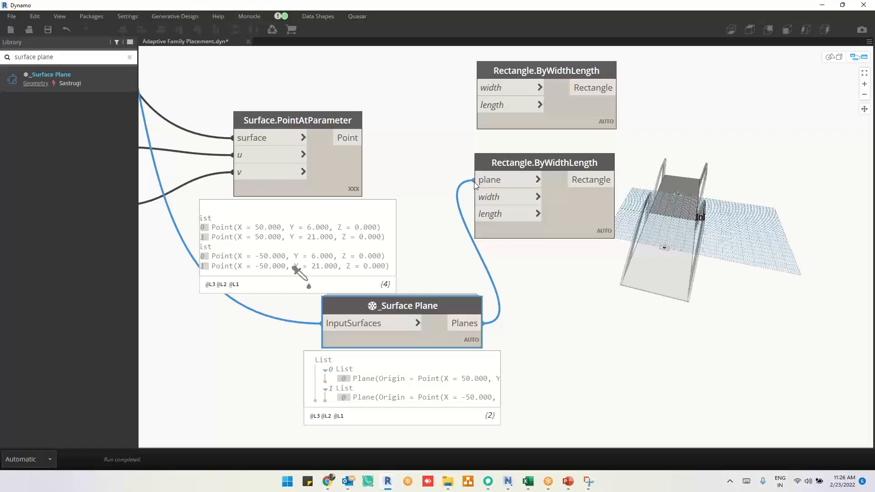
drag(417, 335, 325, 339)
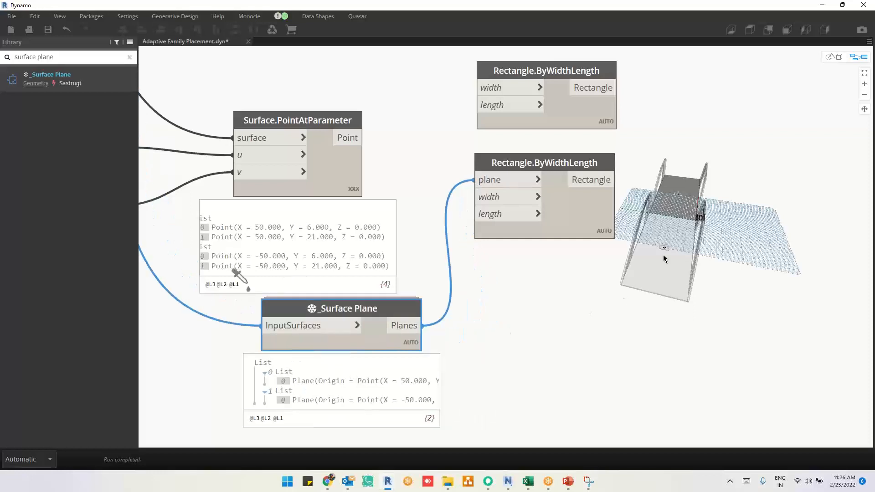
Examine the generated rectangles on the road surfaces in a closer, rotated 3D view, and return to the graph
key(ctrl+b)
scroll(664, 256, up, 5)
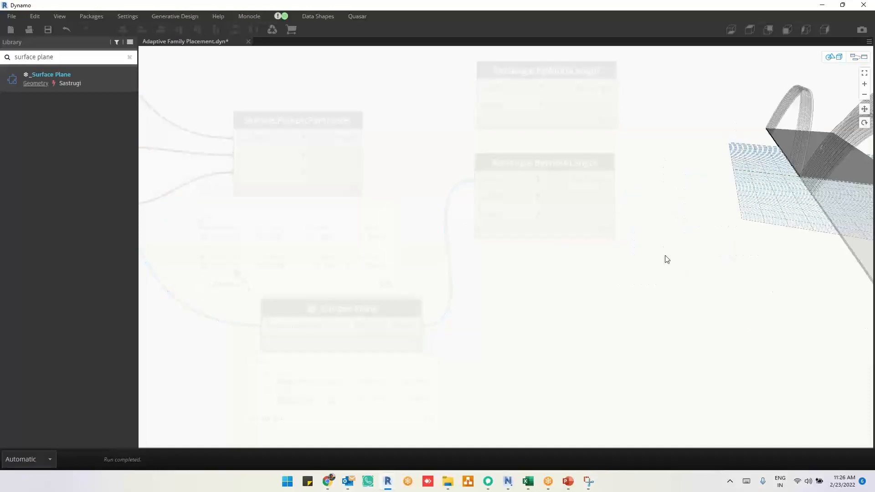
scroll(665, 256, down, 2)
right_drag(752, 260, 734, 264)
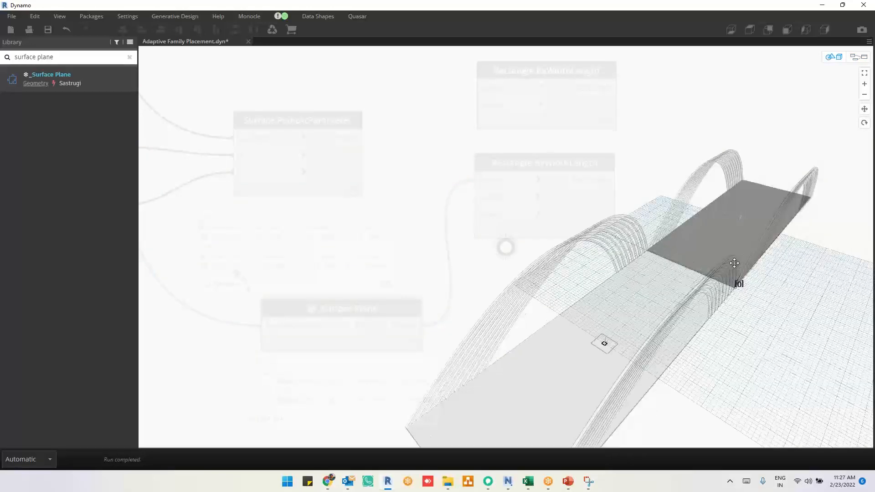
key(ctrl+b)
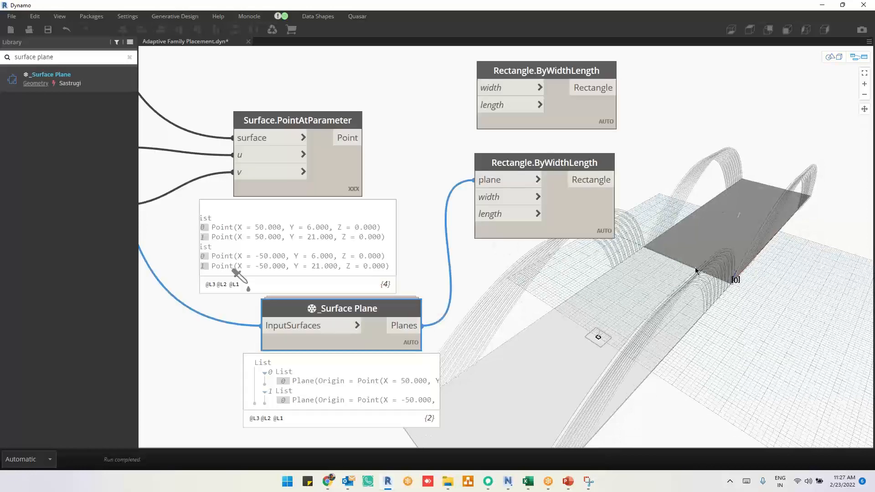
middle_drag(563, 330, 579, 258)
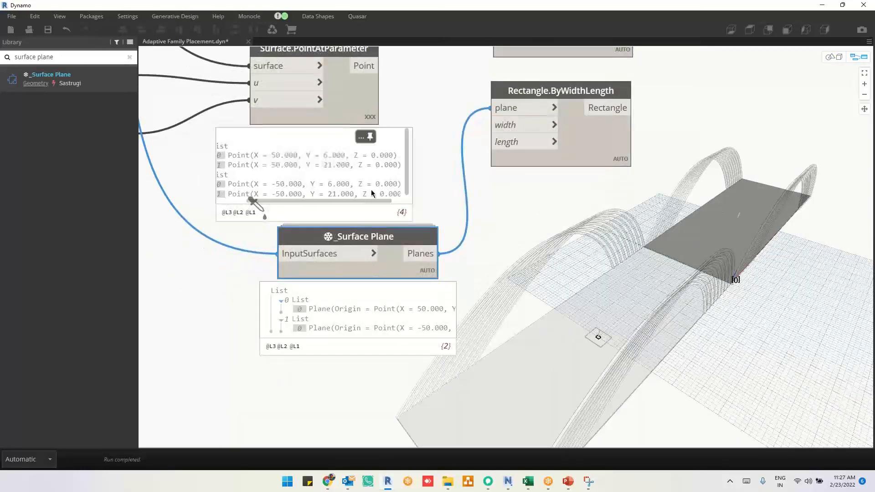
Delete both Rectangle.ByWidthLength nodes and the _Surface Plane node from the graph
scroll(466, 288, down, 2)
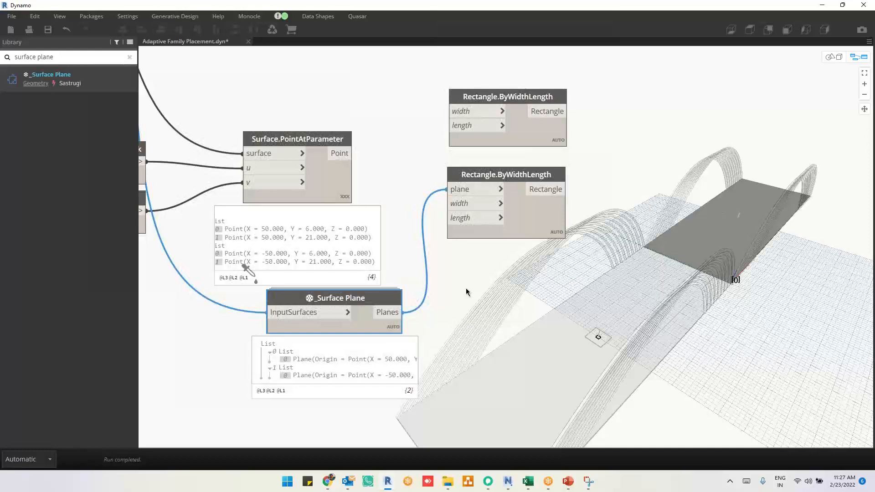
drag(360, 328, 318, 336)
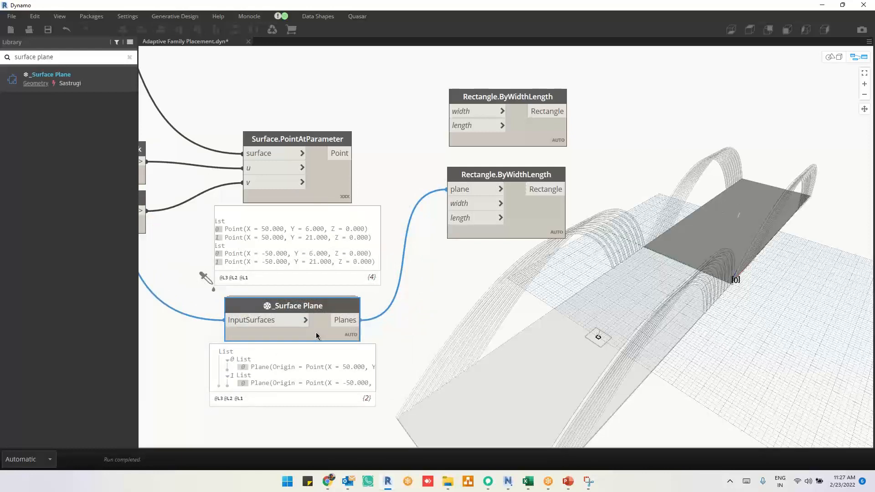
click(528, 240)
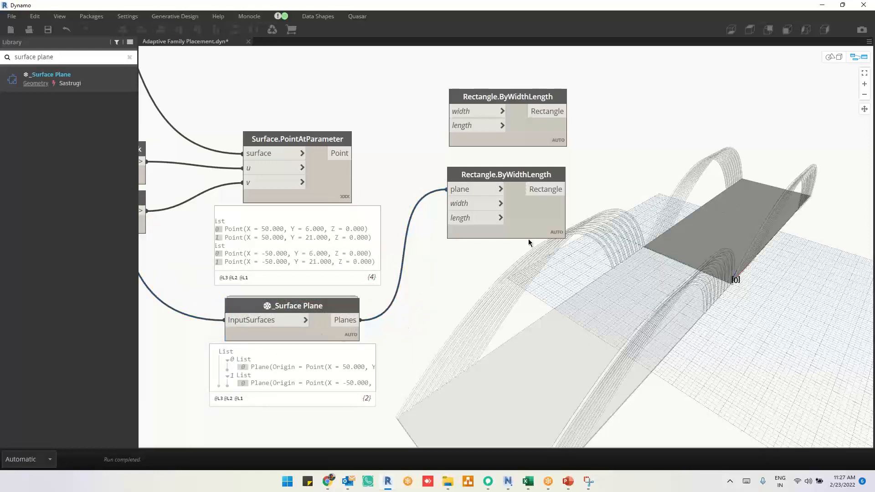
click(518, 131)
key(Delete)
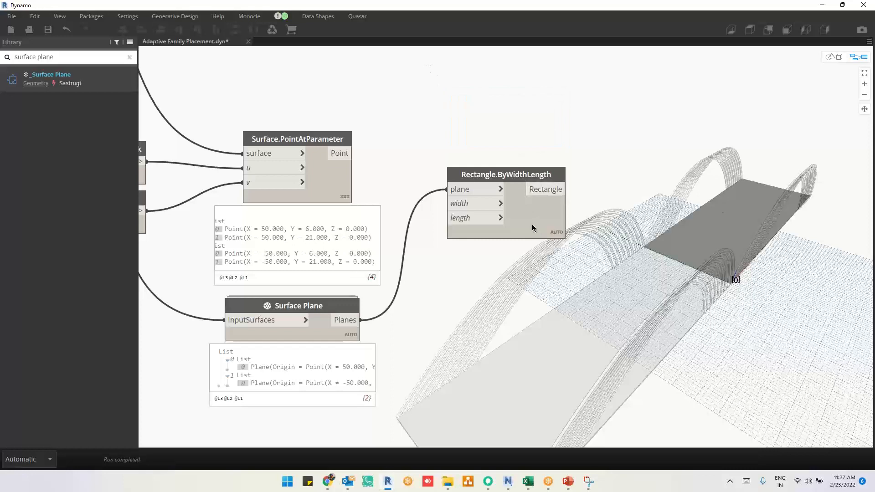
drag(551, 251, 424, 142)
key(Delete)
drag(382, 348, 200, 273)
key(Delete)
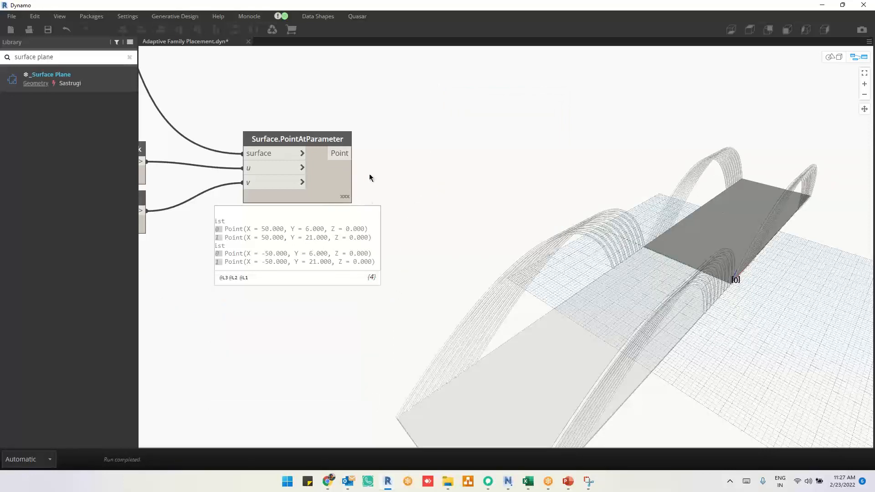
Add a Circle.ByCenterPointRadius node and feed the Surface.PointAtParameter points into its centerPoint input
click(326, 182)
right_click(538, 89)
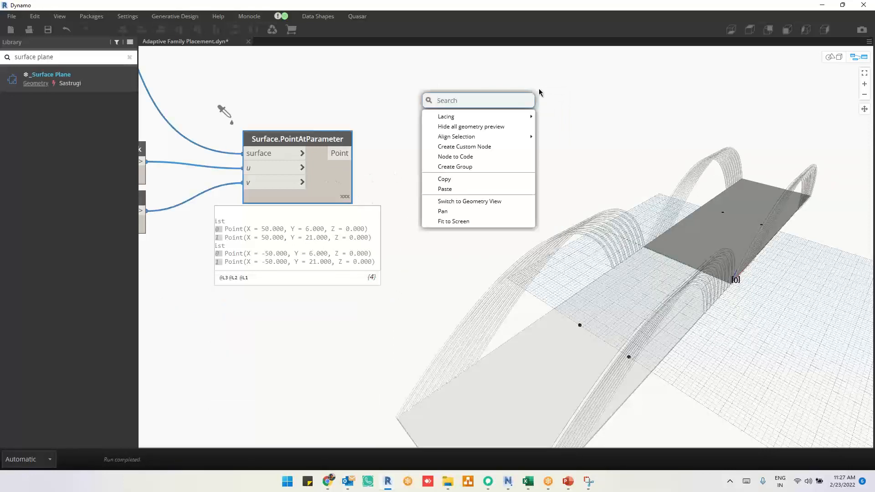
text(ci)
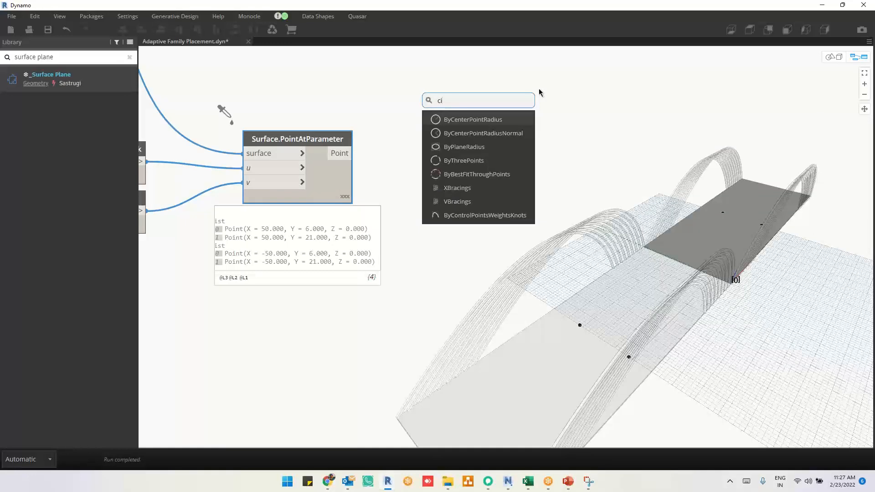
text(rcle.by)
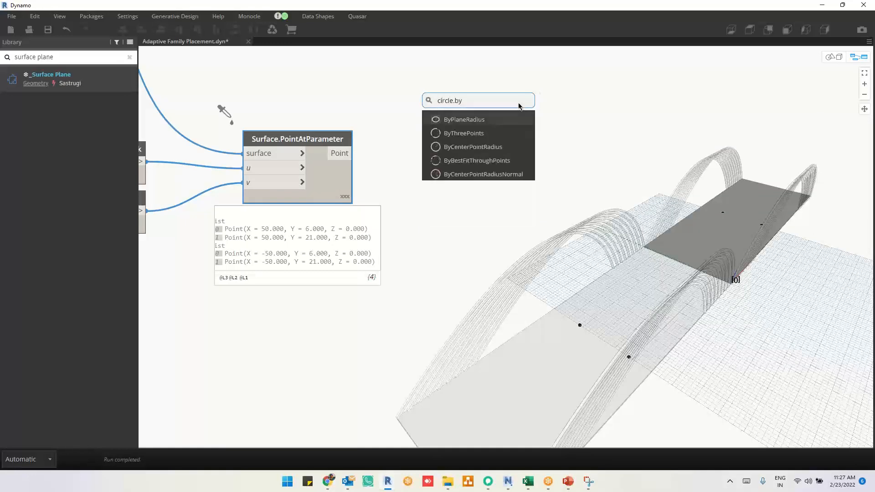
click(499, 144)
click(353, 154)
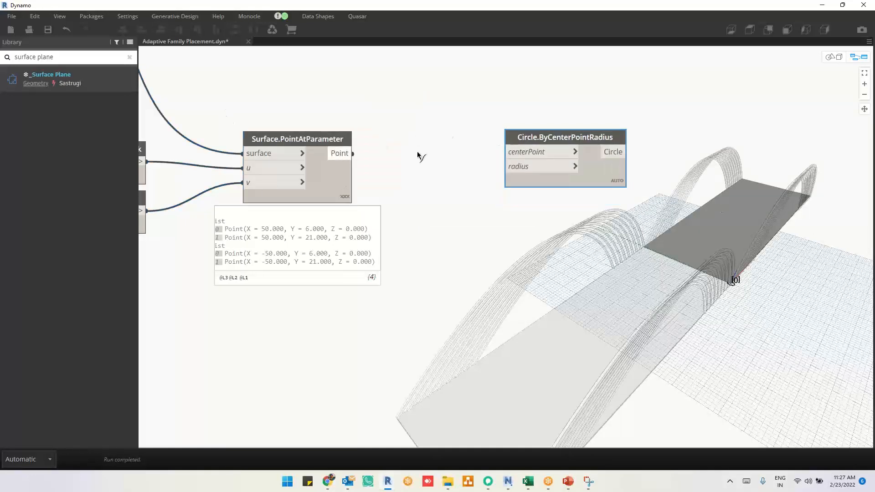
click(523, 155)
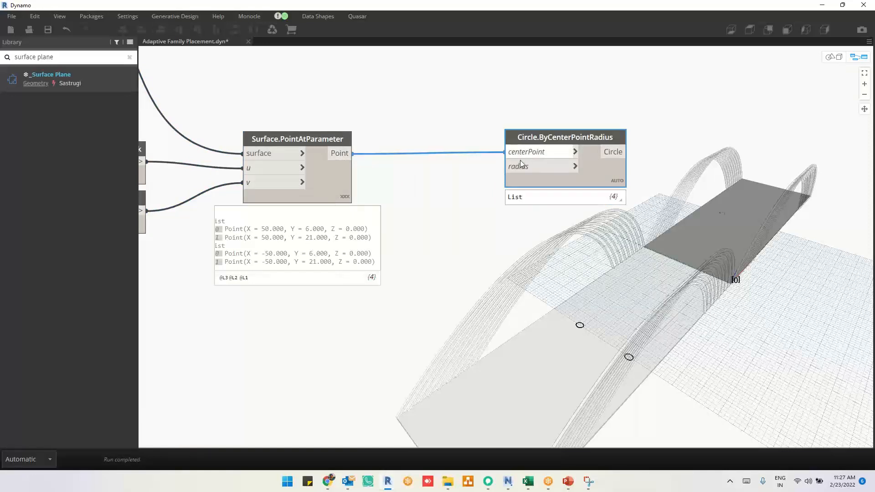
Create a code block with the value 5 and connect it to the radius input of Circle.ByCenterPointRadius
double_click(447, 179)
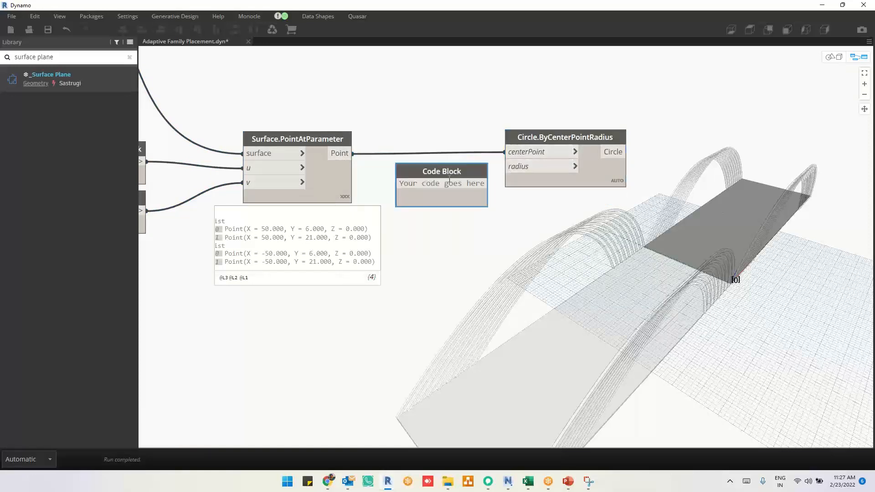
text(5)
click(459, 215)
click(437, 183)
click(510, 174)
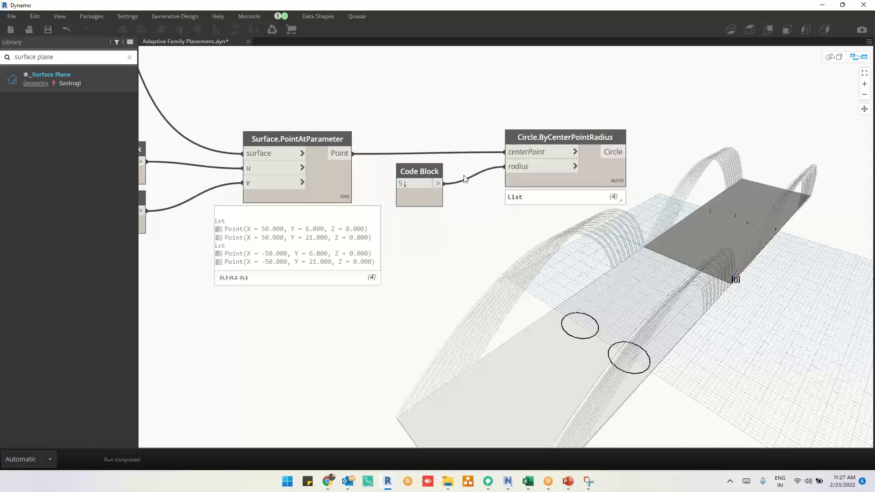
Try a circle radius of 8 in the radius code block
double_click(400, 184)
text(8)
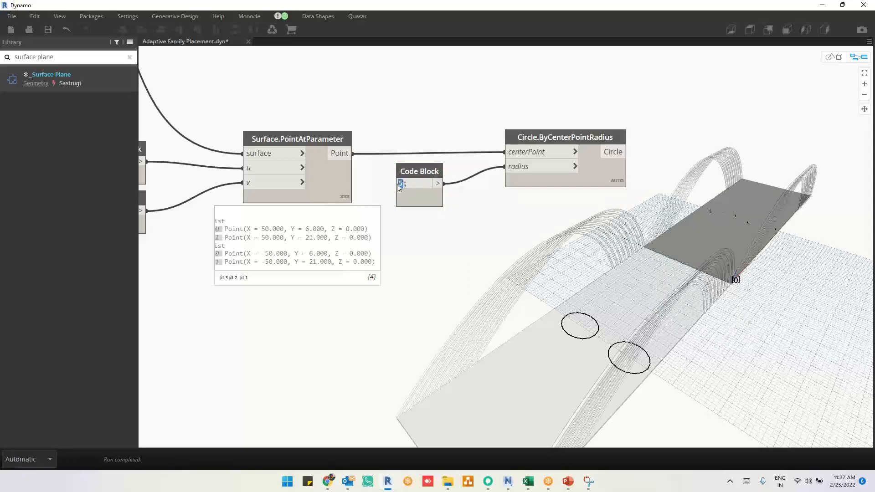
click(400, 130)
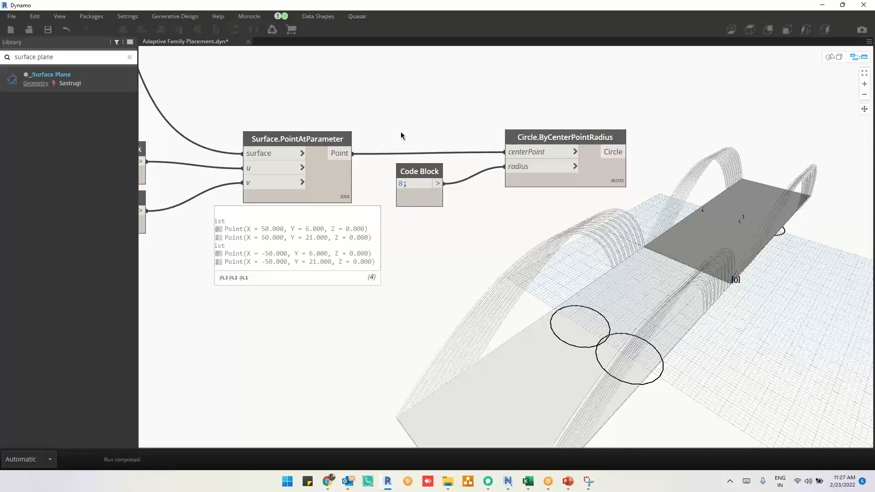
Set the circle radius code block to 6 and check the circles on the road surfaces in a rotated 3D view
double_click(400, 183)
text(6)
click(428, 133)
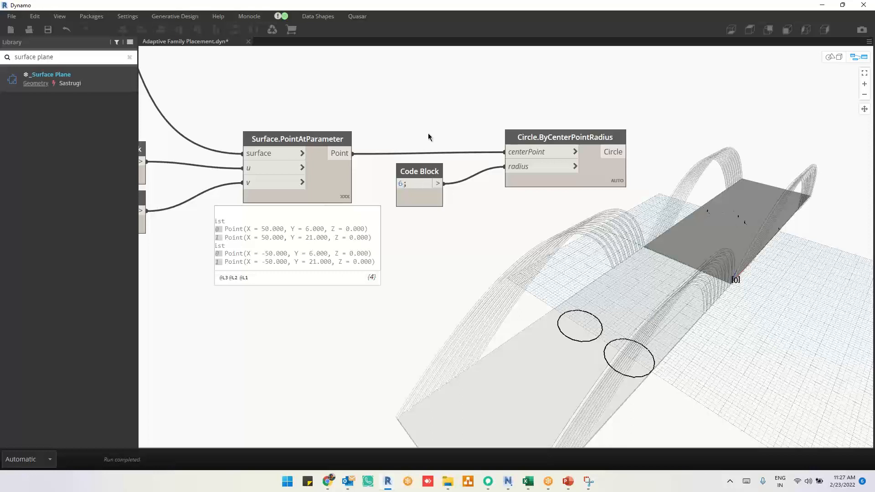
key(ctrl+b)
right_drag(477, 244, 482, 243)
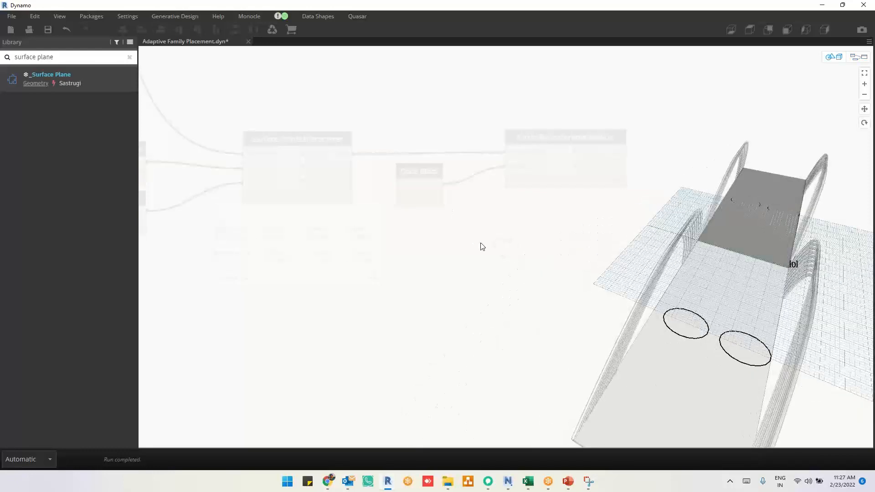
key(ctrl+b)
Change the range code block feeding the v input of Surface.PointAtParameter to 0.2..1..0.6
middle_drag(474, 259, 515, 248)
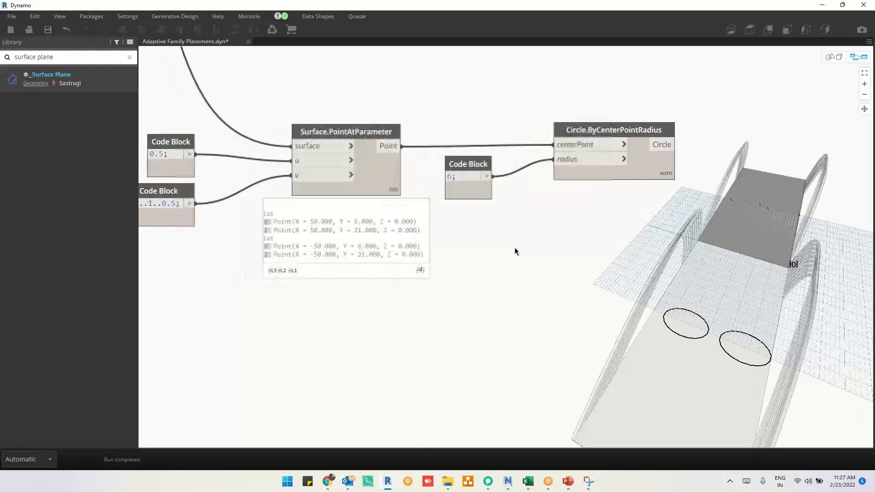
scroll(515, 248, down, 2)
scroll(209, 226, up, 2)
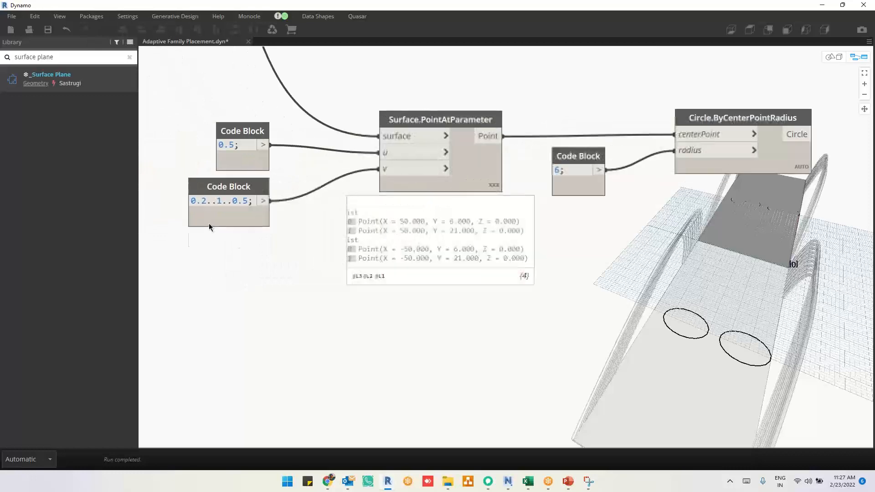
double_click(245, 201)
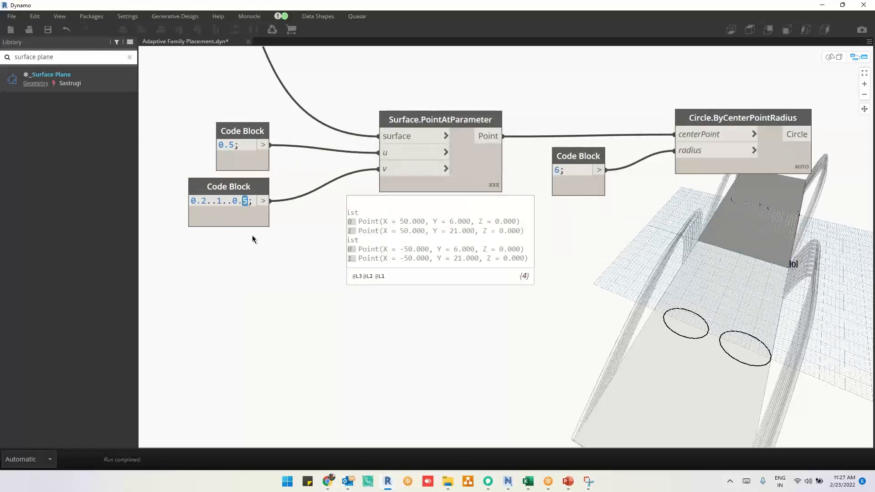
text(6)
click(257, 263)
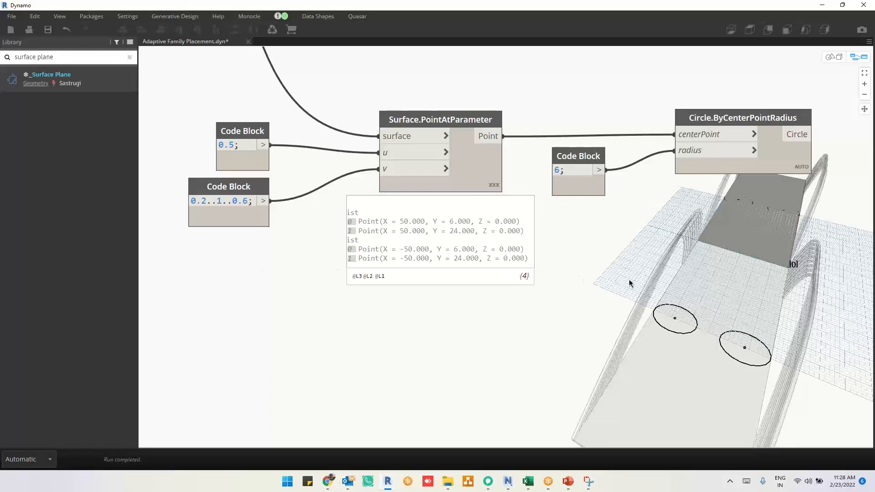
Examine the circles on both road surfaces from a wider, rotated 3D view, along with the values of the v range
key(ctrl+b)
scroll(671, 261, down, 5)
mouse_move(670, 276)
right_down()
mouse_move(670, 286)
mouse_move(668, 274)
right_up()
key(ctrl+b)
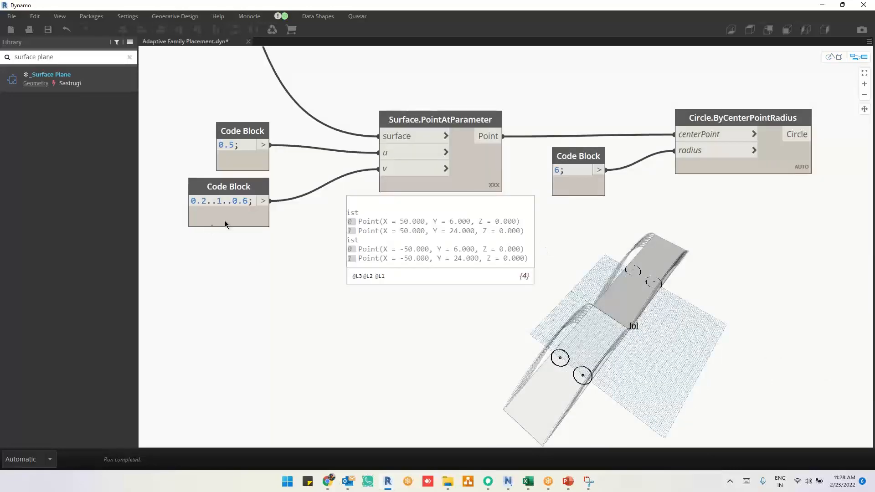
click(260, 237)
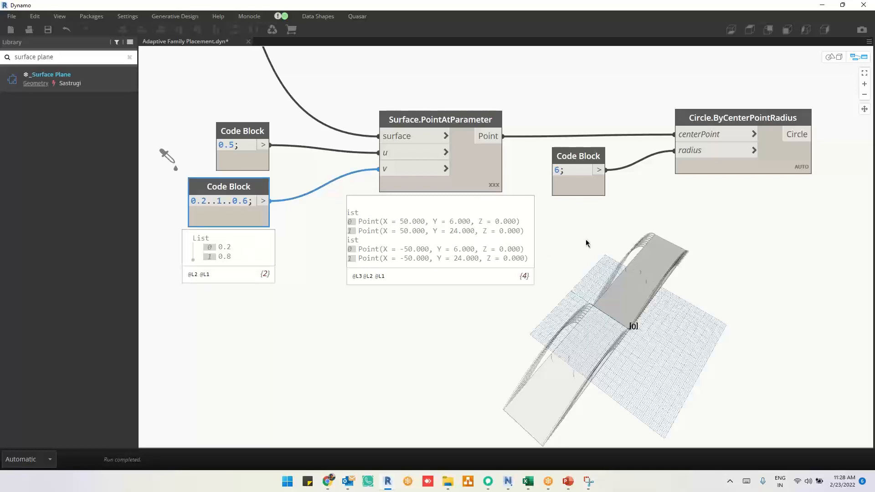
middle_drag(588, 206, 510, 208)
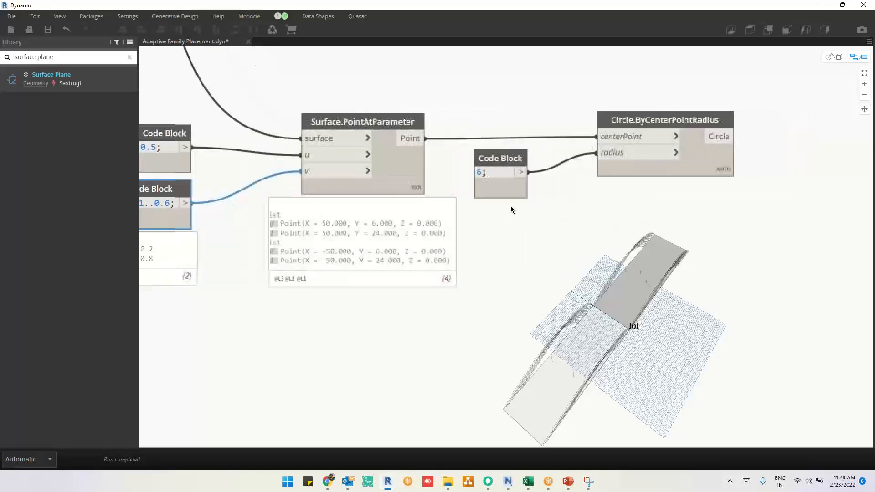
click(636, 157)
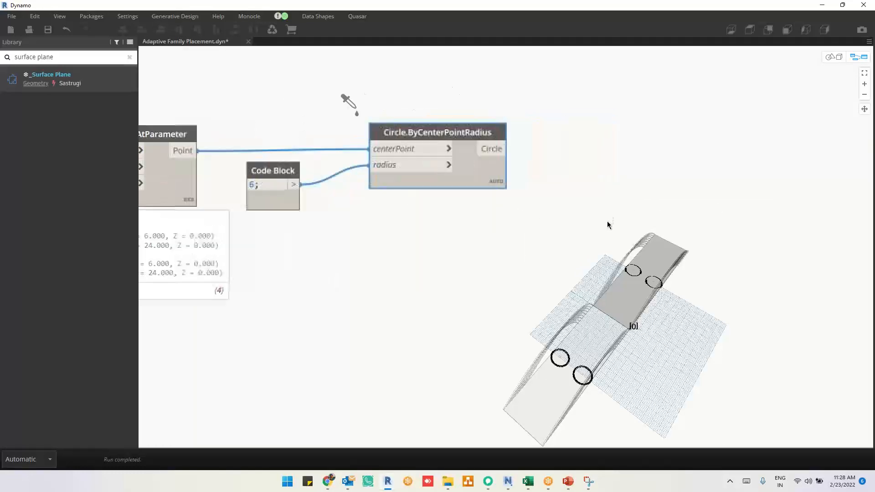
middle_drag(616, 354, 606, 326)
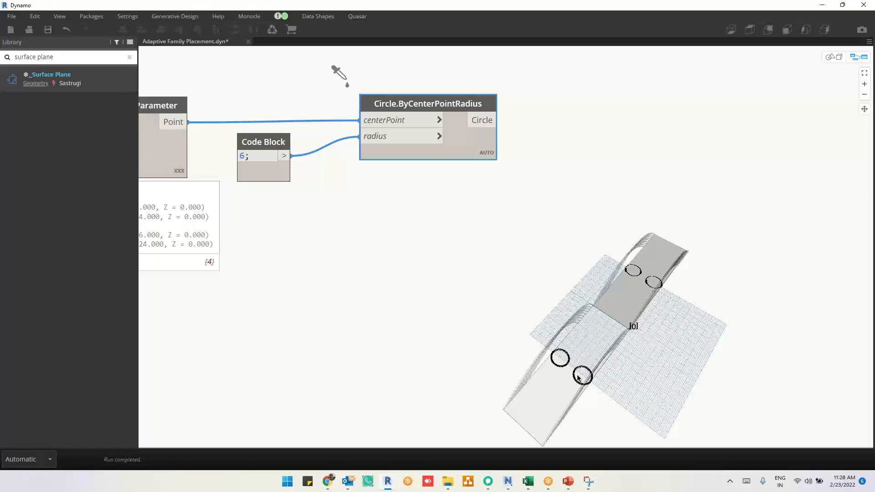
Add a Polygon.RegularPolygon node and place it beyond the Circle.ByCenterPointRadius node
right_click(701, 150)
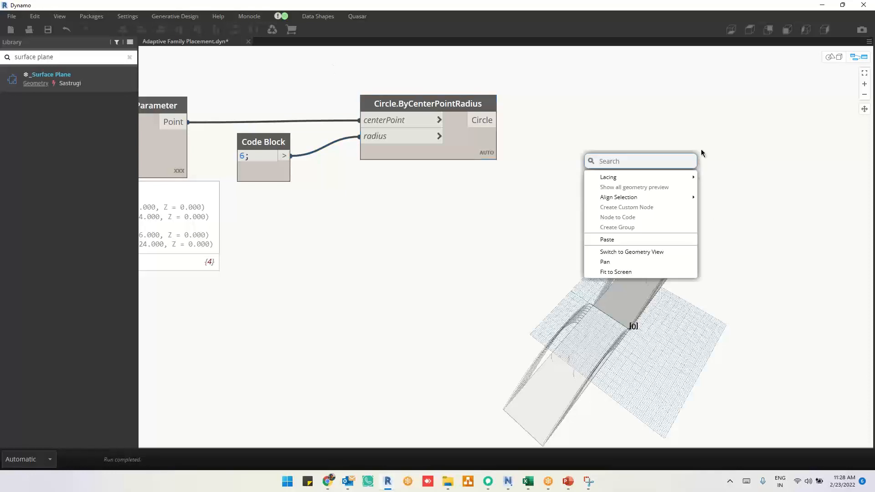
text(r)
key(BackSpace)
text(re)
key(BackSpace)
key(BackSpace)
text(po)
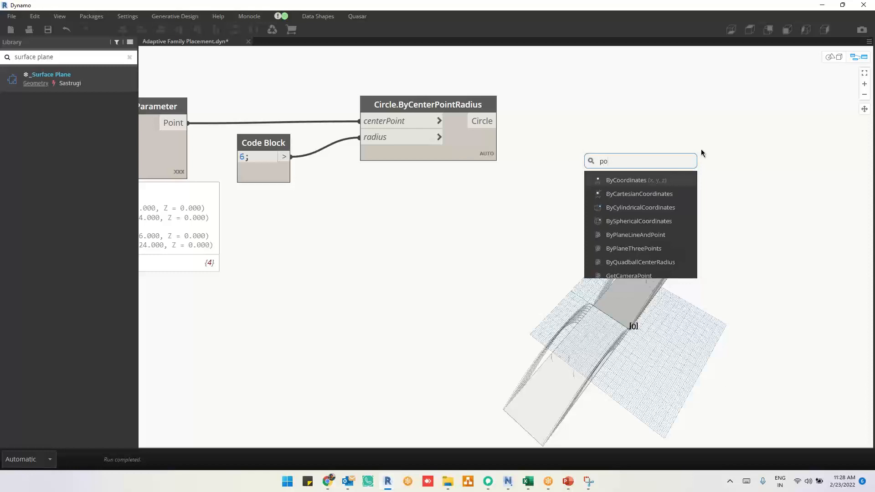
text(lygon)
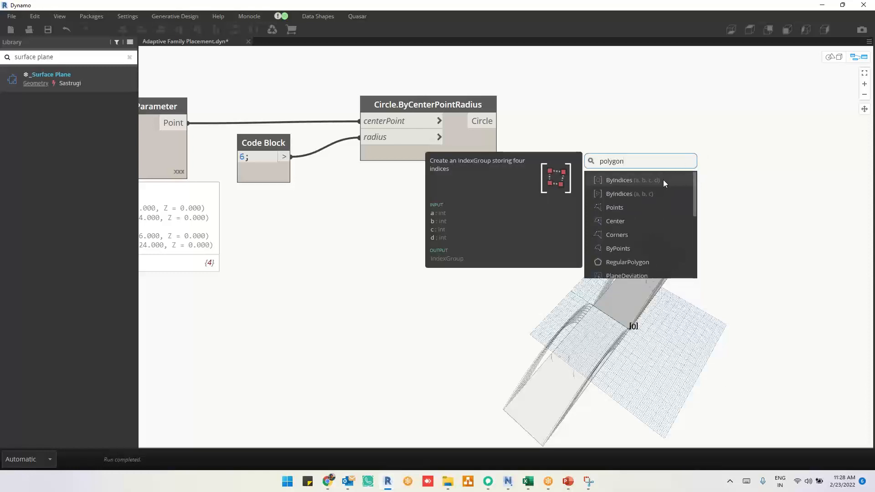
text(.regu)
click(651, 178)
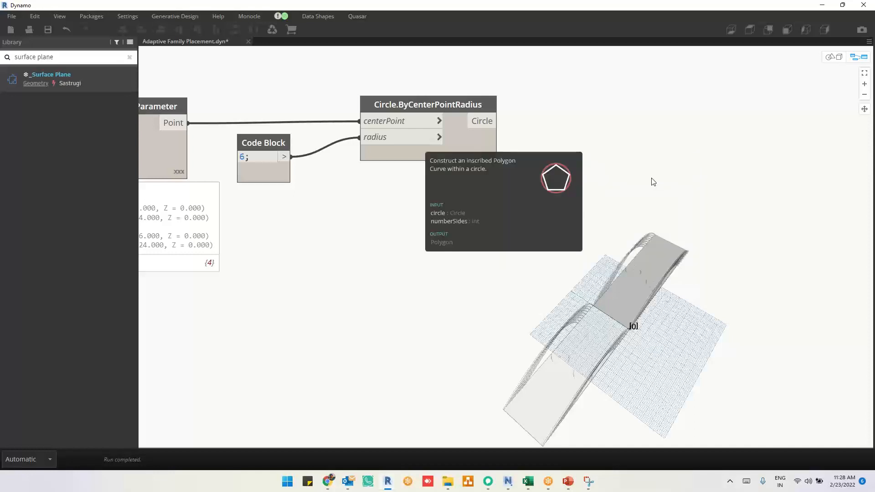
drag(657, 180, 643, 109)
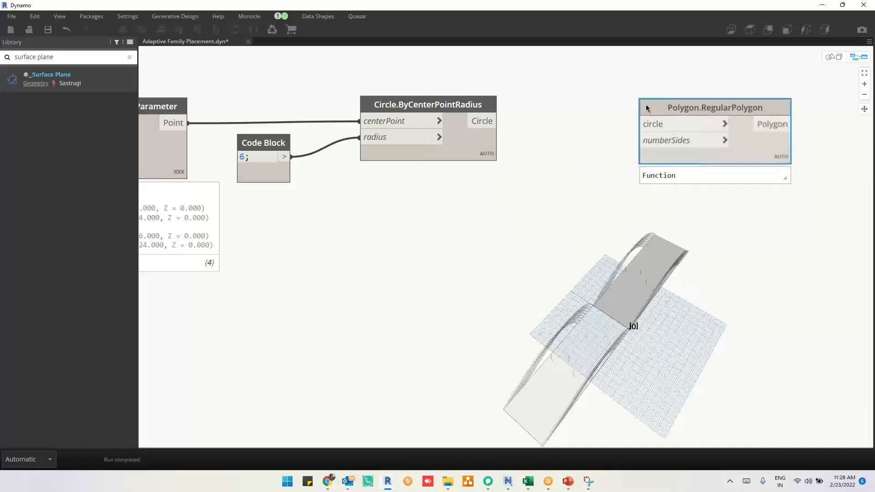
click(597, 200)
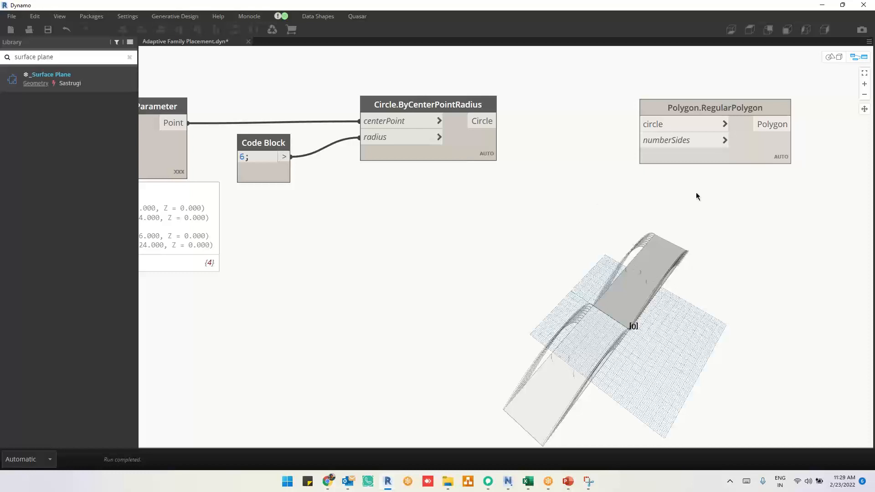
mouse_move(762, 145)
mouse_down()
mouse_move(773, 138)
mouse_move(778, 148)
mouse_up()
click(780, 191)
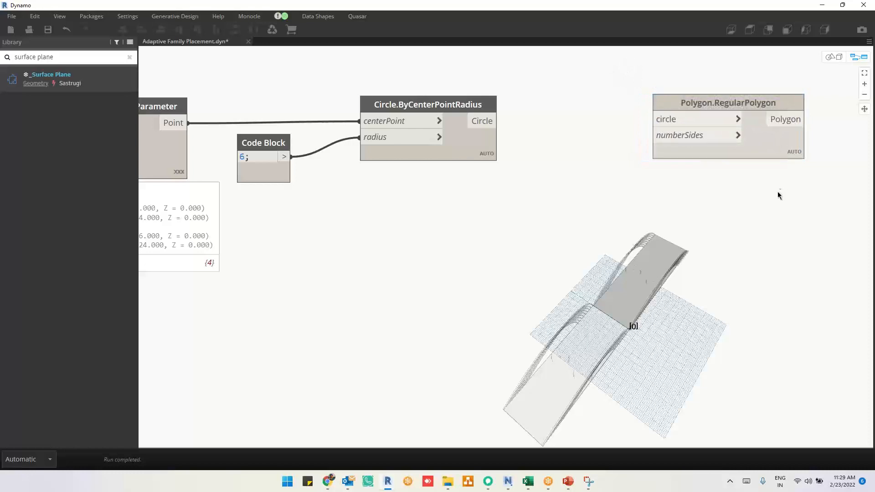
Feed the circles into Polygon.RegularPolygon and supply its numberSides input with a code block of 4
drag(498, 121, 652, 119)
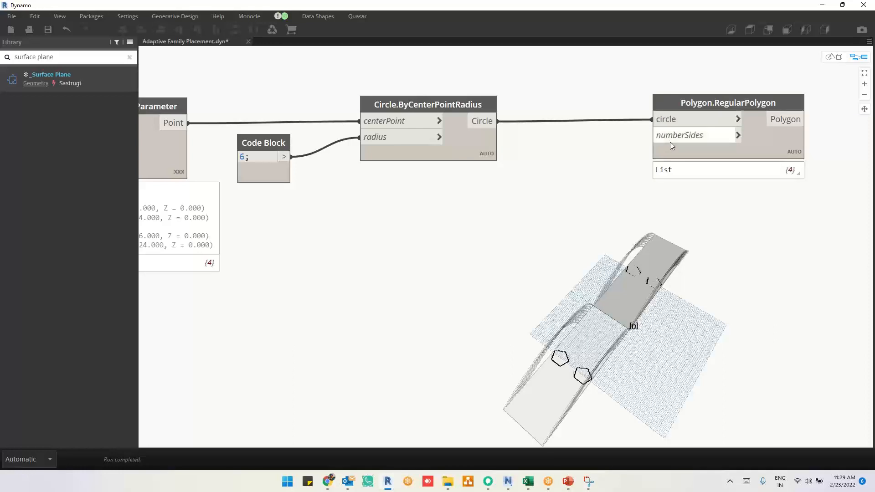
double_click(595, 144)
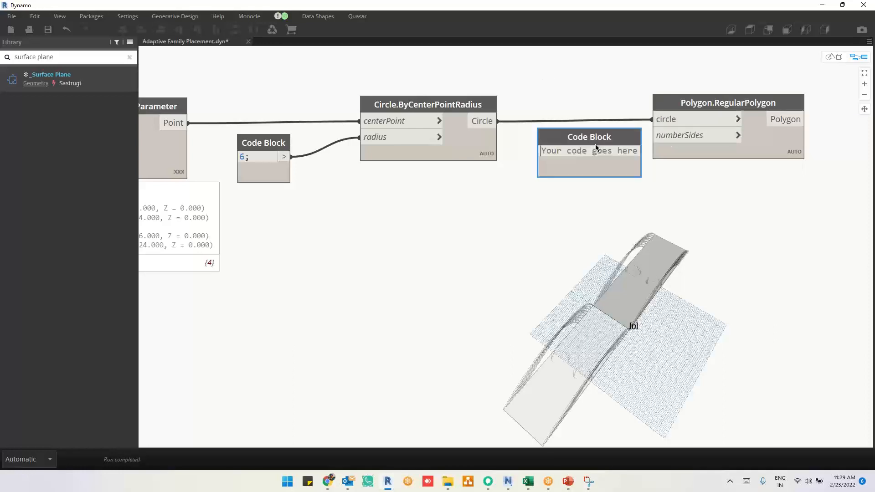
text(4)
click(598, 169)
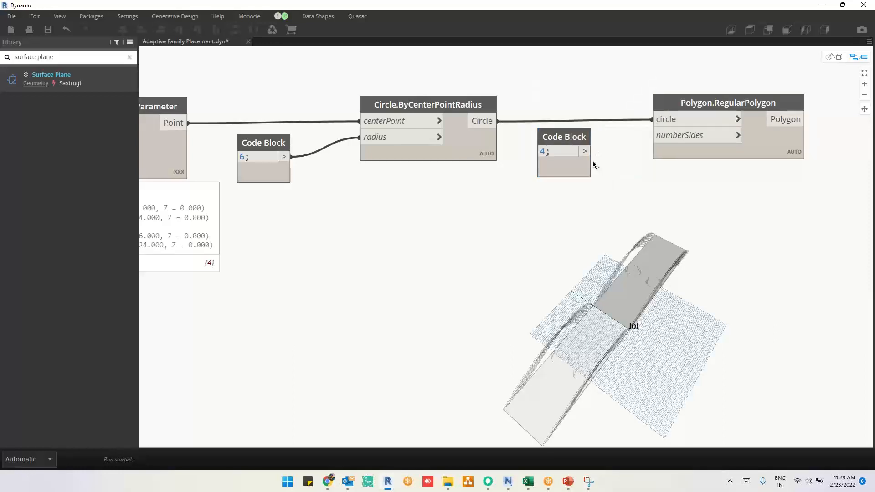
drag(585, 152, 653, 139)
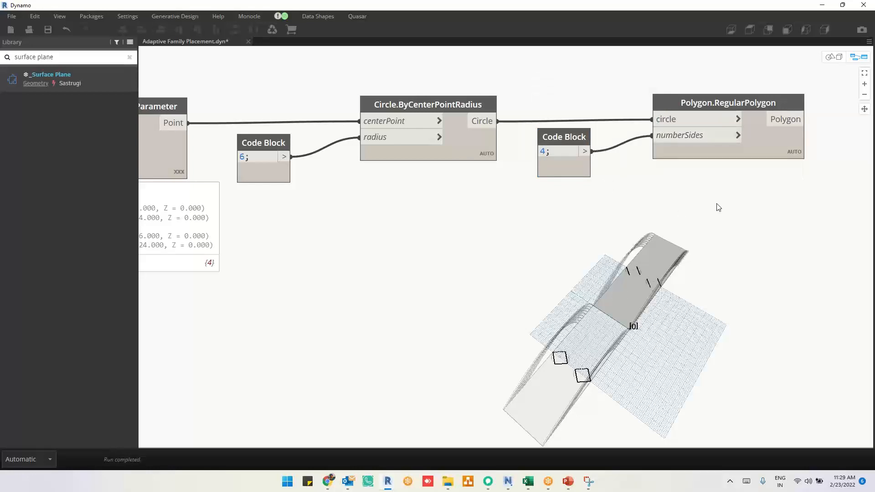
Keep the output preview of the Polygon.RegularPolygon node displayed to inspect its polygon list
middle_drag(657, 205, 640, 205)
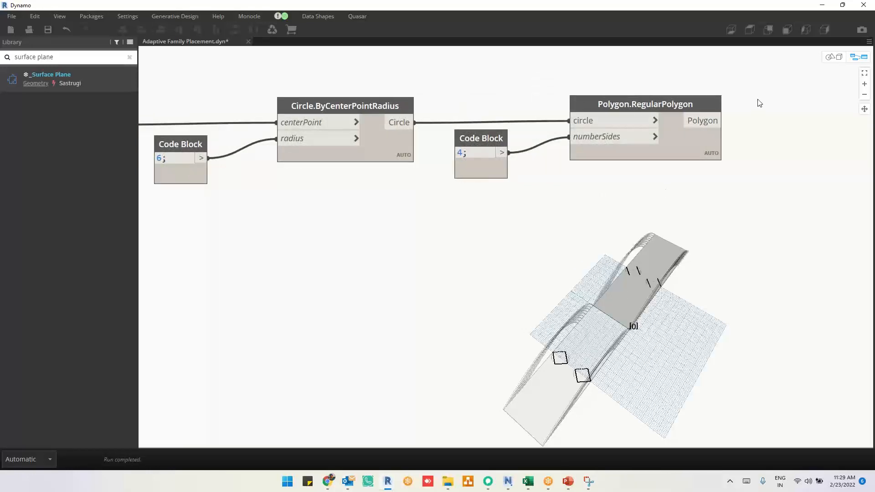
scroll(758, 102, up, 2)
middle_drag(731, 203, 594, 178)
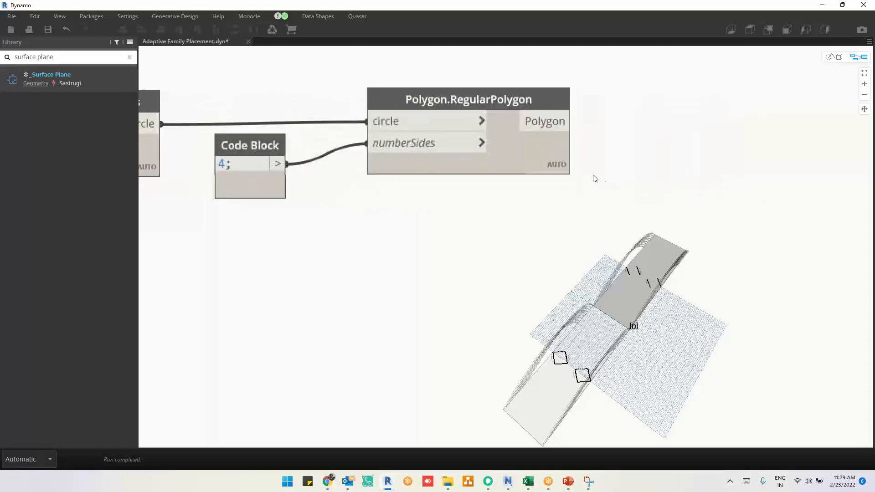
mouse_move(561, 161)
click(556, 190)
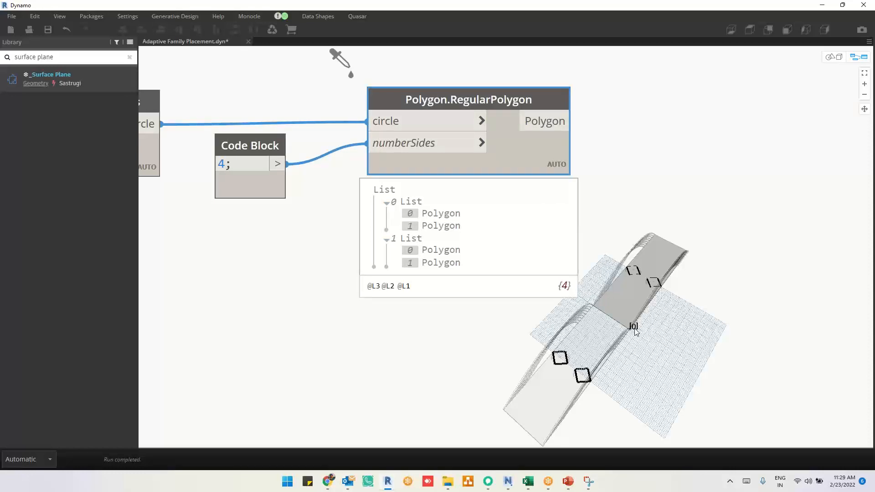
Add a Geometry.Rotate node in its origin, axis, degrees version and place it beyond the Polygon.RegularPolygon node
middle_drag(634, 331, 521, 343)
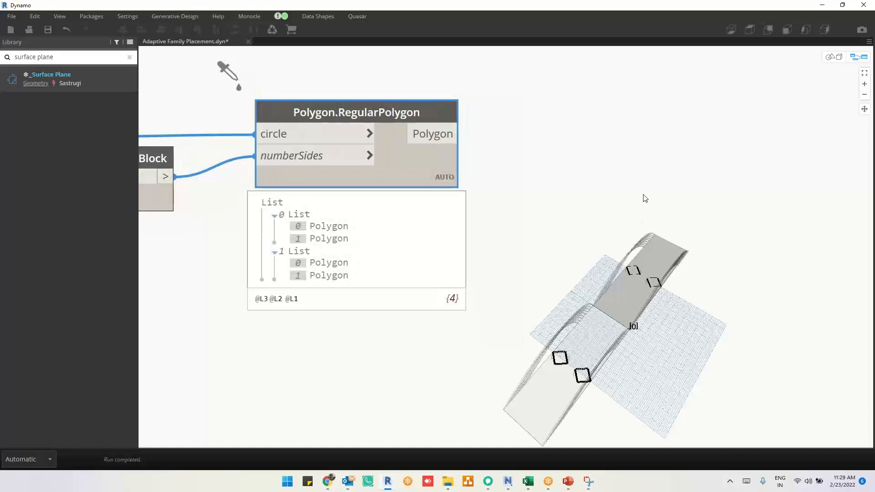
right_click(661, 112)
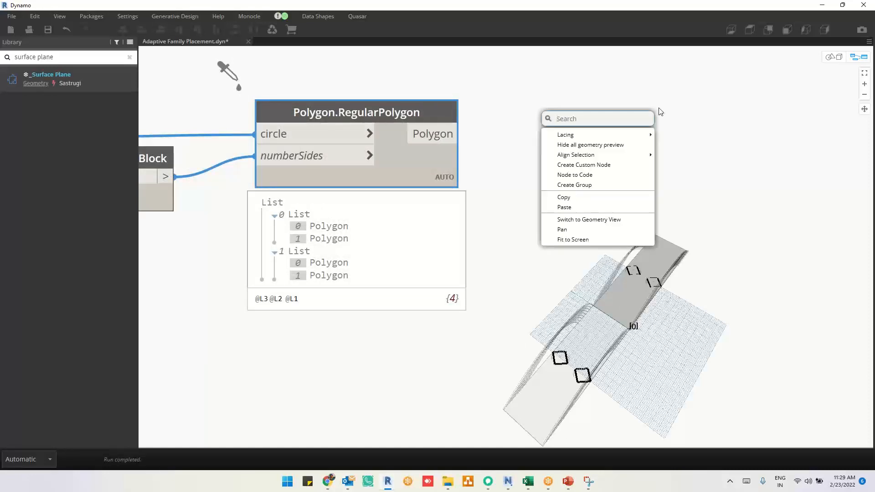
text(ge)
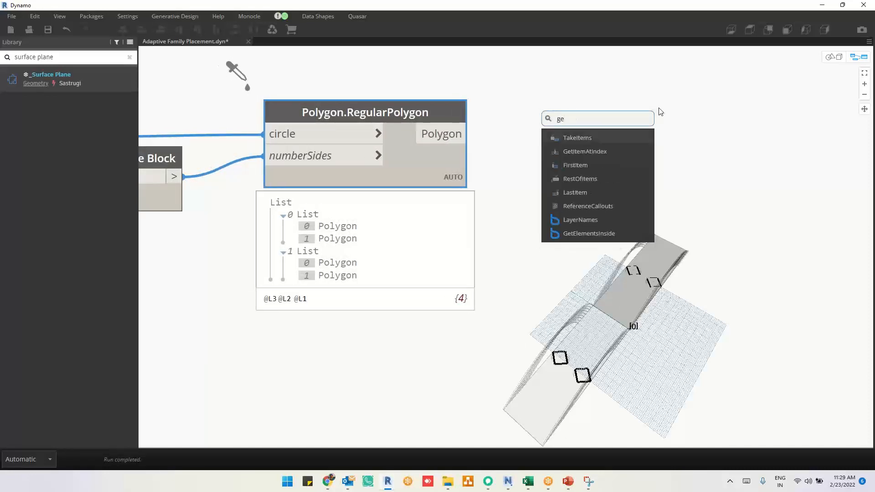
text(ometry)
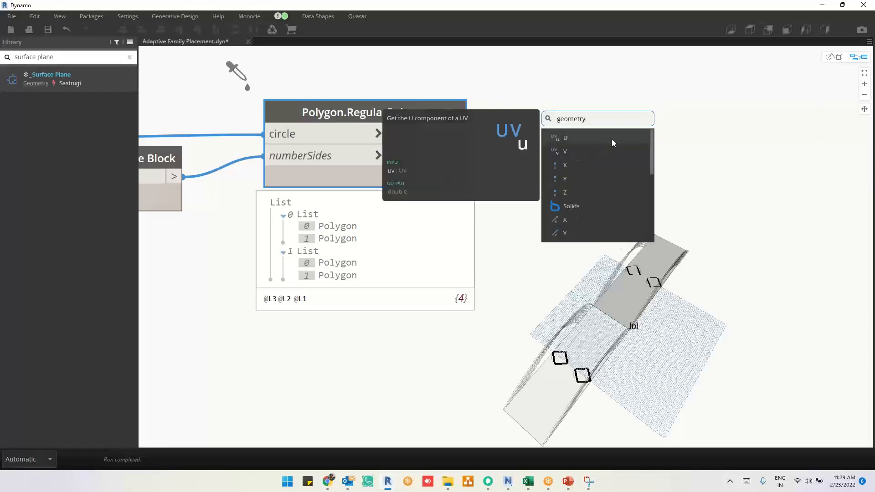
text(.rotate)
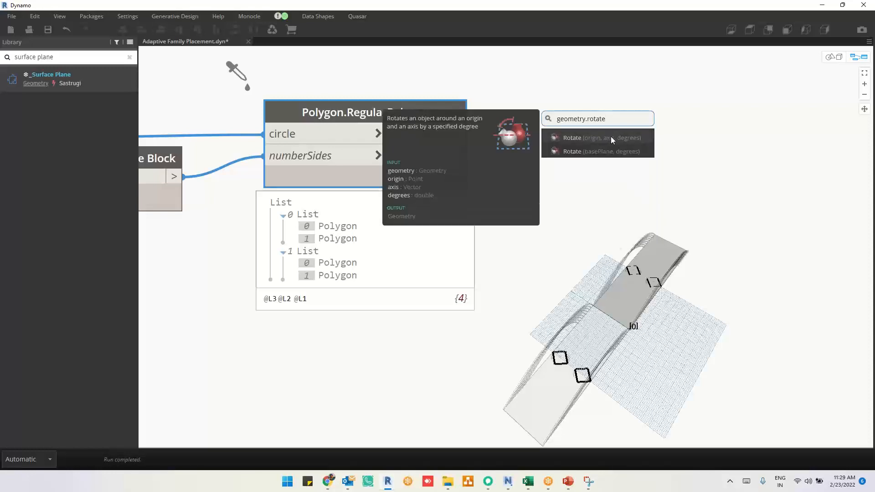
click(618, 139)
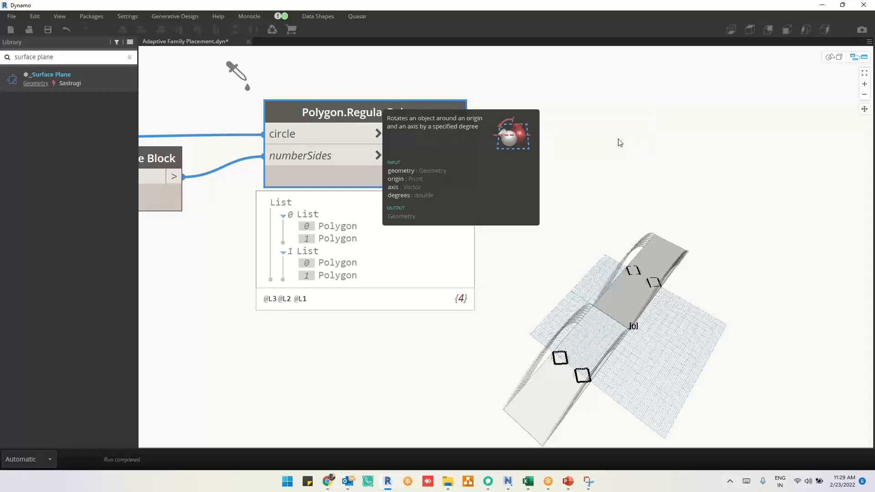
scroll(550, 170, down, 3)
drag(614, 165, 708, 137)
Feed the polygons into the geometry input of Geometry.Rotate and the circles' center points into its origin input
drag(502, 146, 723, 124)
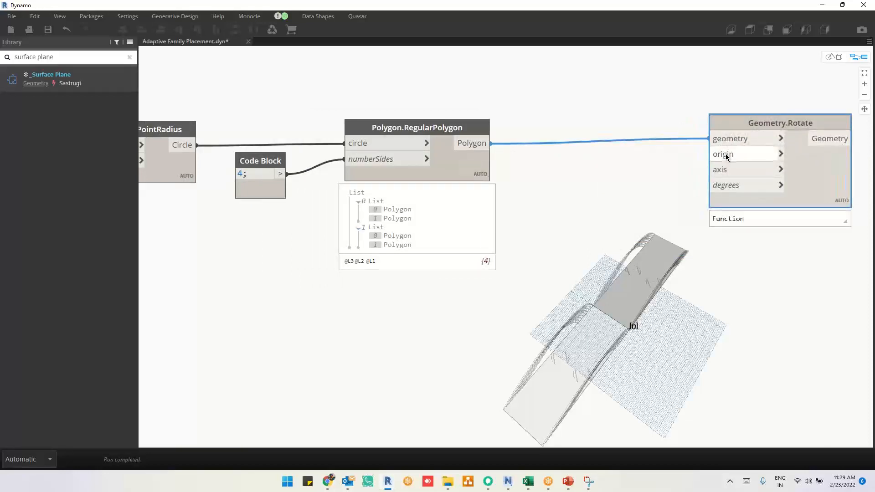
middle_drag(277, 219, 387, 213)
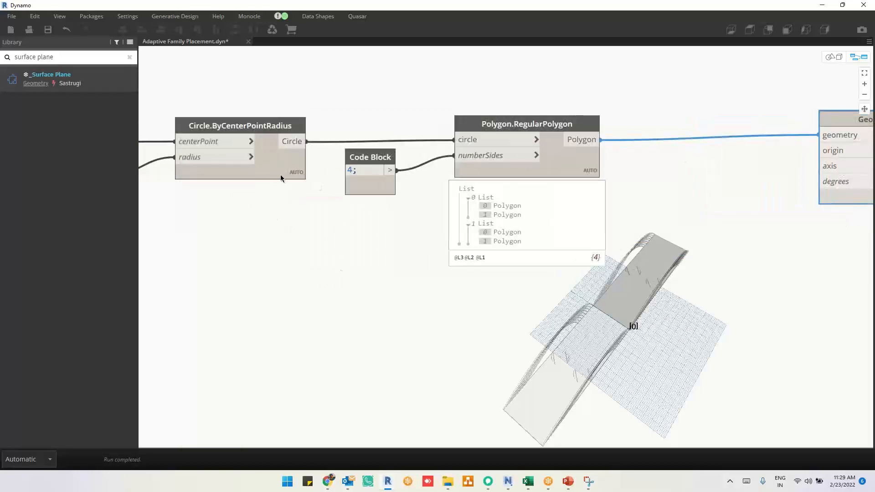
middle_drag(305, 217, 421, 217)
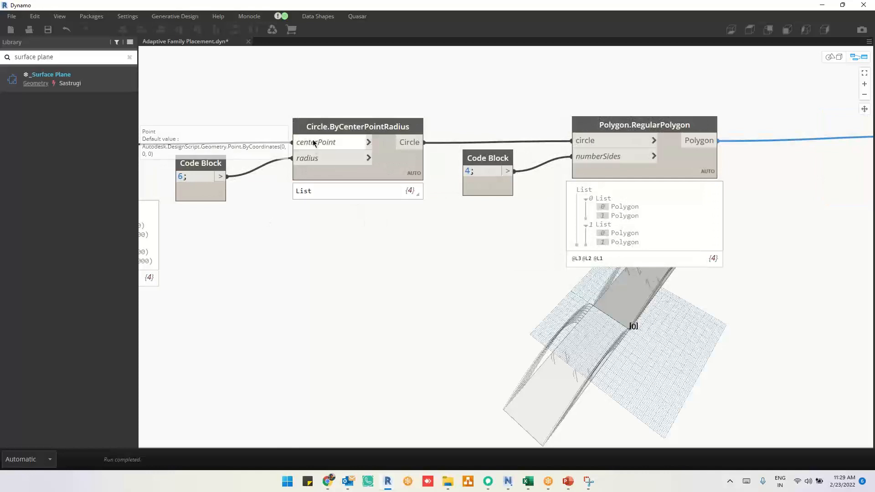
drag(309, 144, 744, 170)
scroll(264, 215, down, 2)
scroll(862, 193, up, 2)
scroll(862, 193, up, 2)
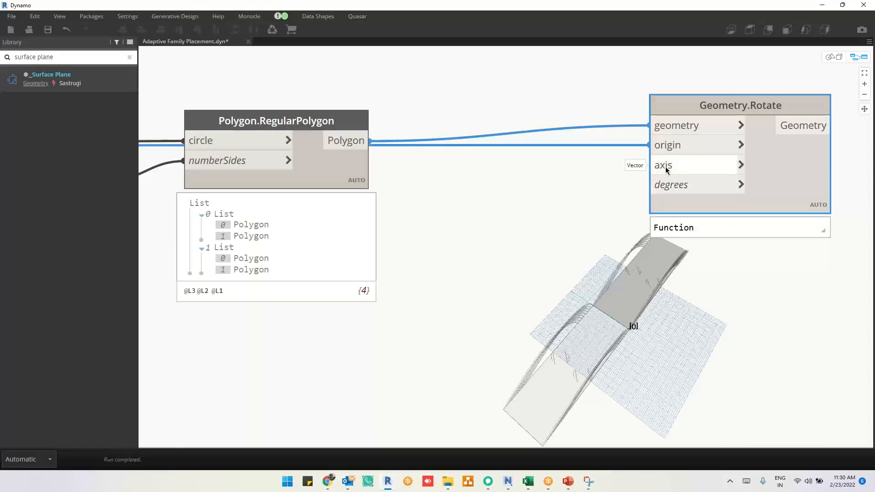
right_click(518, 176)
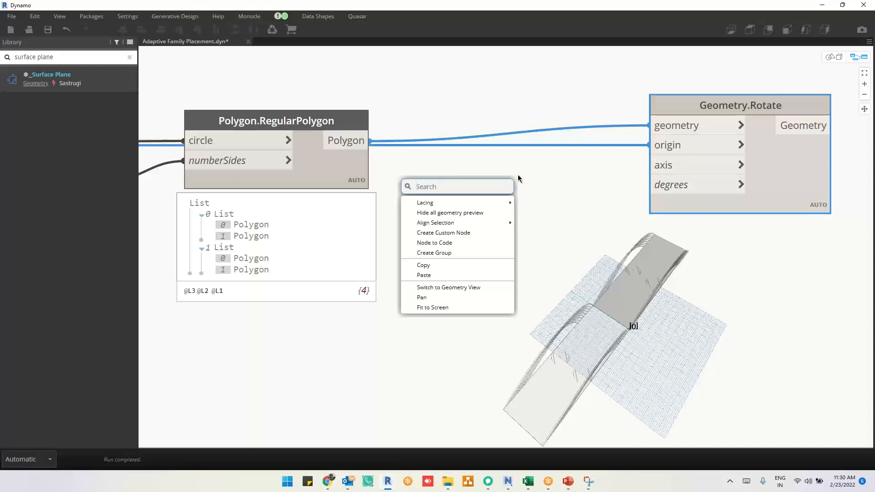
text(vect)
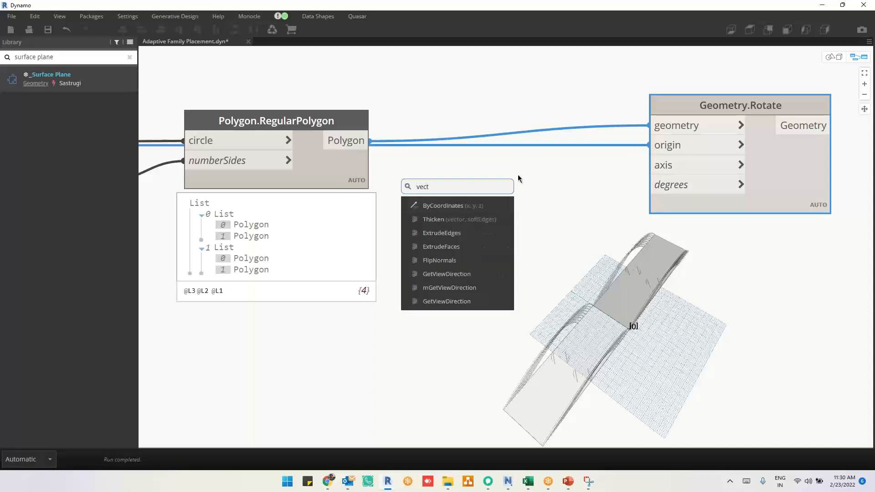
text(or.)
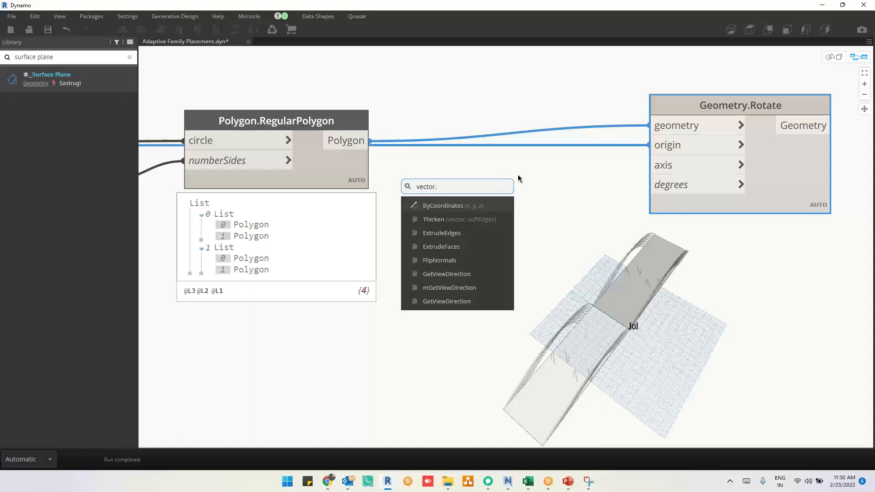
text(z)
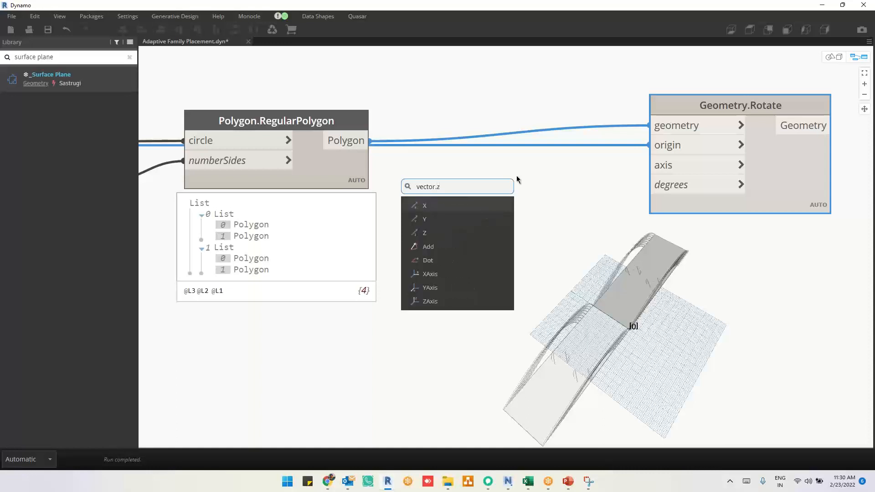
click(441, 231)
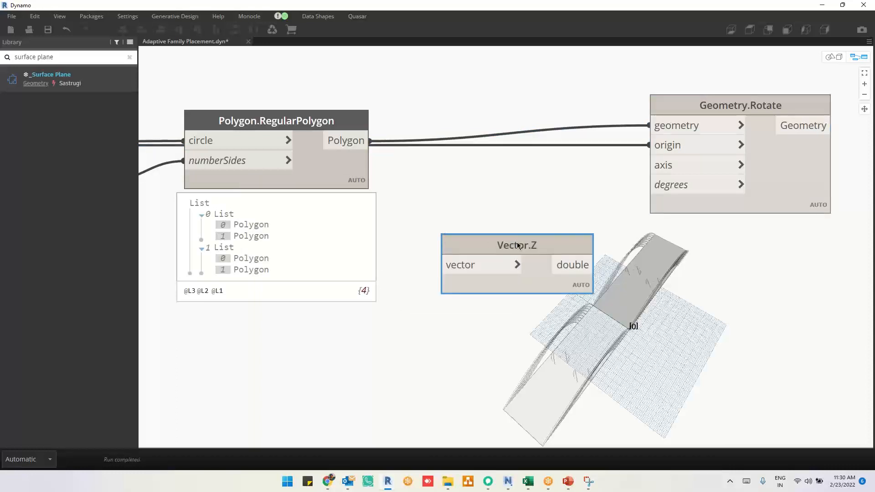
key(Delete)
Find the Vector.ZAxis node in the library by searching zaxis, add it and feed it into the axis input of Geometry.Rotate
drag(56, 58, 2, 58)
text(z)
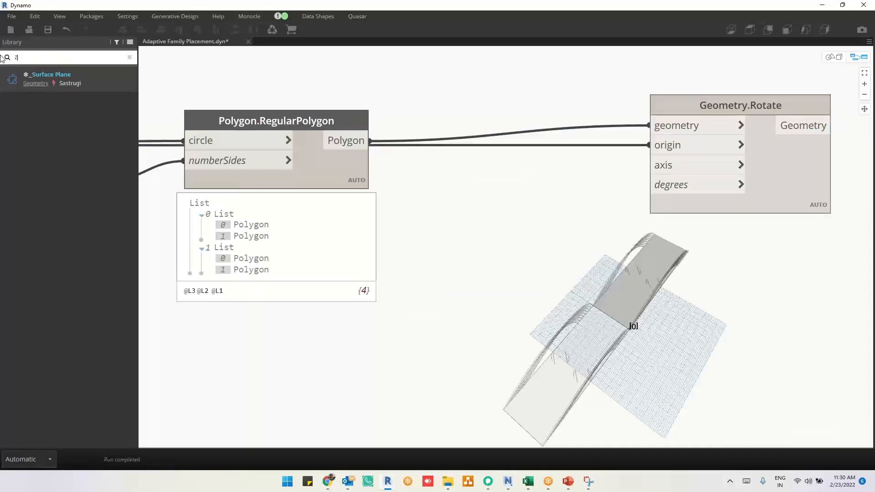
text(axis)
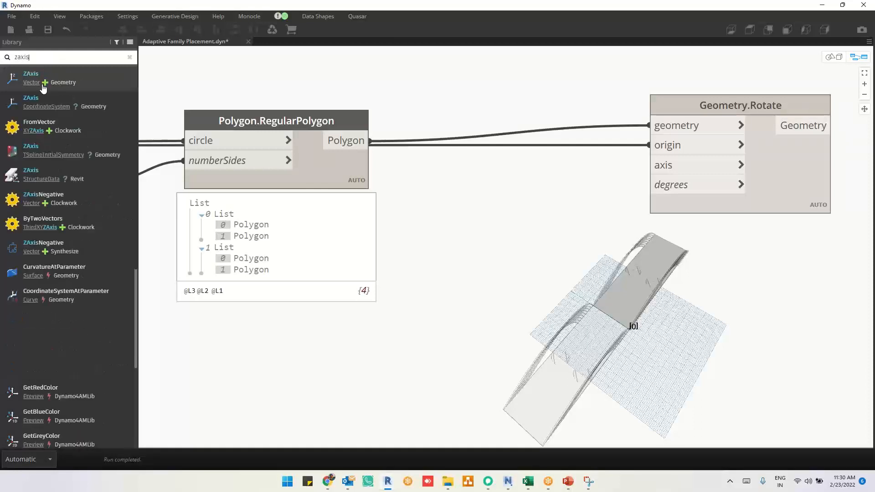
click(73, 82)
drag(549, 294, 677, 169)
Add a Number Slider below Vector.ZAxis and connect it to the degrees input of Geometry.Rotate
scroll(604, 178, up, 3)
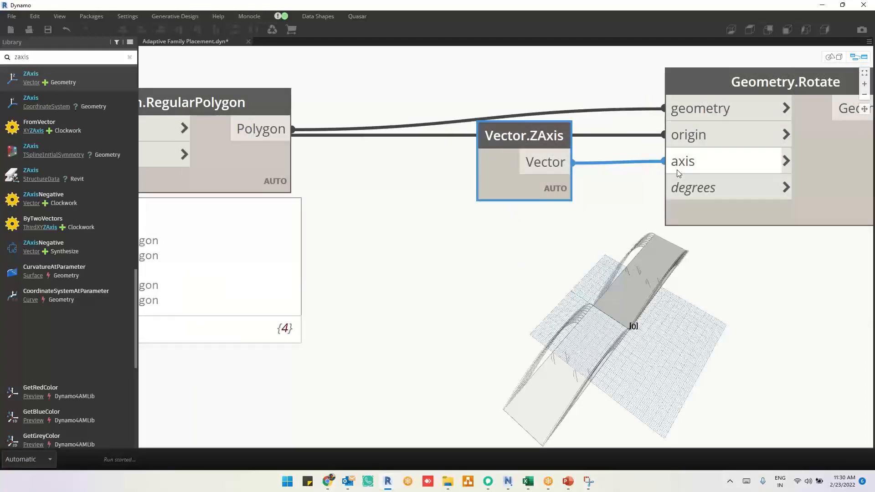
right_click(549, 261)
text(slider)
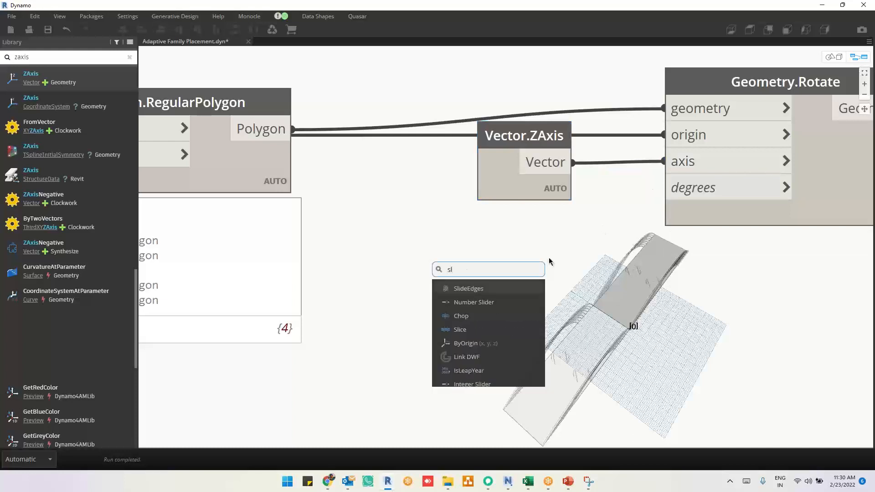
click(474, 302)
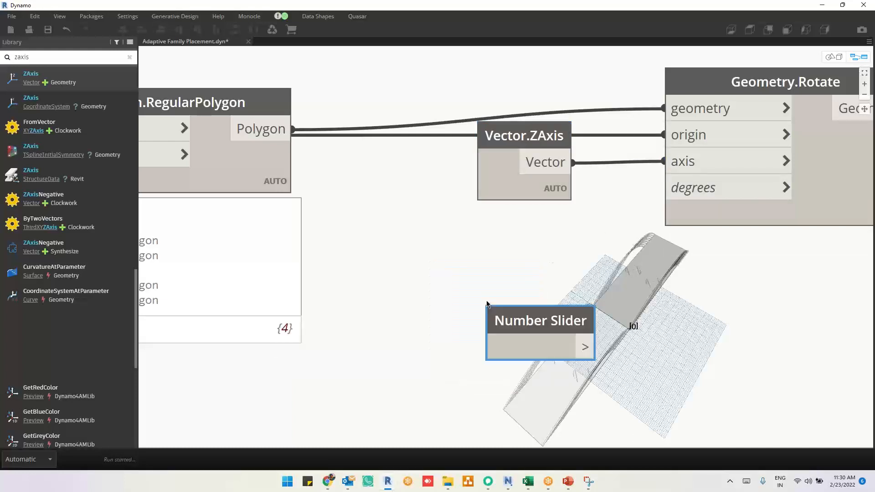
drag(669, 306, 445, 213)
click(663, 187)
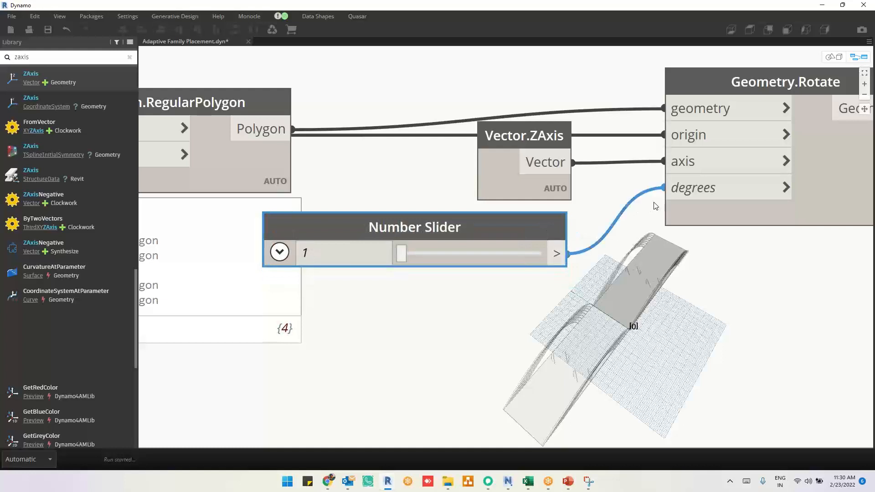
Try out rotation angles on the number slider and set its value to 45
drag(404, 256, 474, 258)
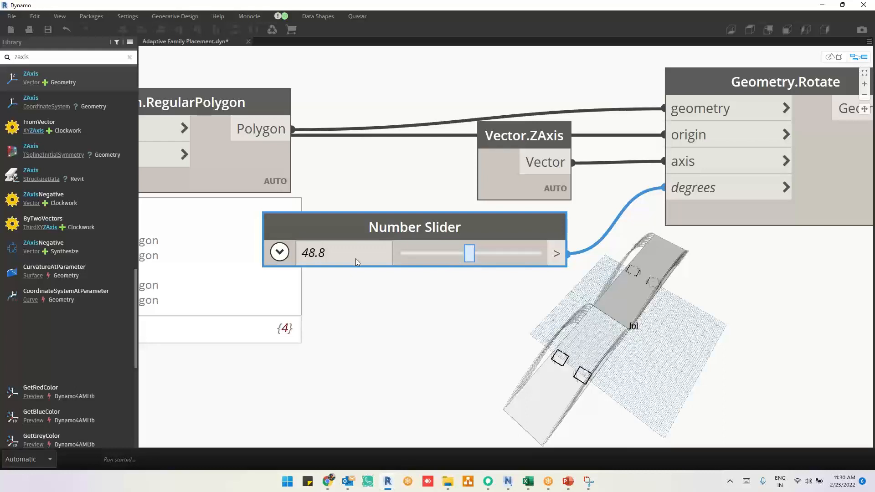
click(358, 260)
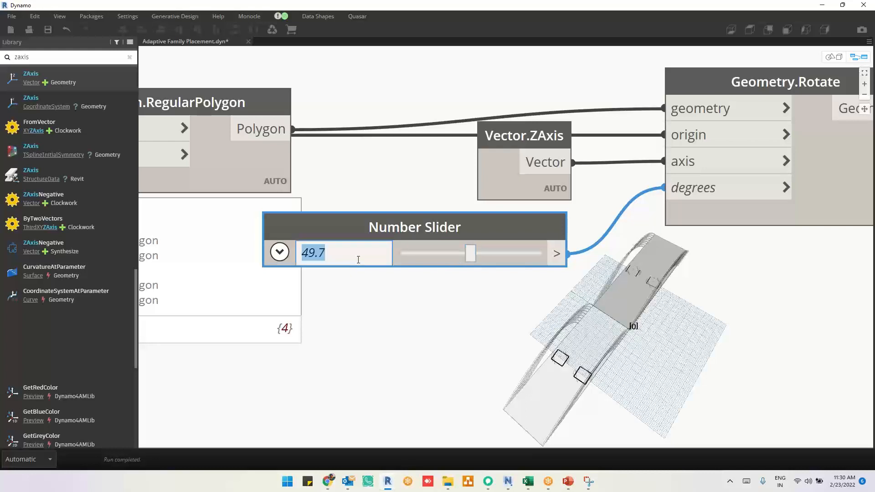
text(45)
click(373, 199)
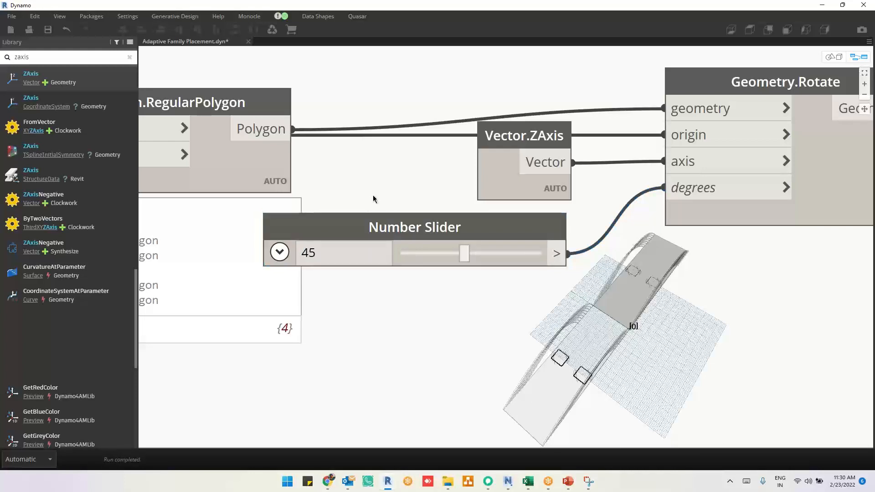
Move the Vector.ZAxis, Number Slider and Geometry.Rotate nodes together a little farther from the Polygon.RegularPolygon node
click(847, 171)
middle_drag(662, 357, 556, 357)
scroll(582, 353, down, 5)
drag(353, 145, 723, 331)
drag(663, 269, 705, 271)
middle_drag(743, 347, 539, 245)
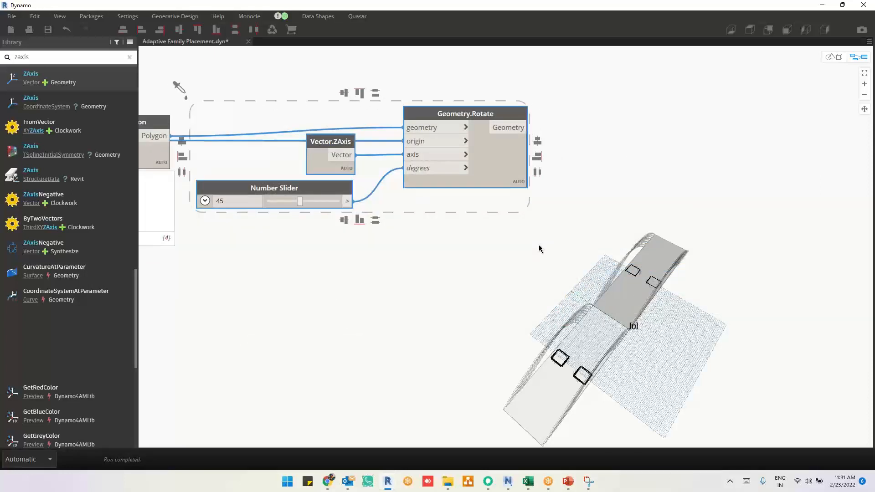
Examine the rotated polygons on both road surfaces from a closer, low-angle 3D view
key(ctrl+b)
right_drag(534, 287, 537, 264)
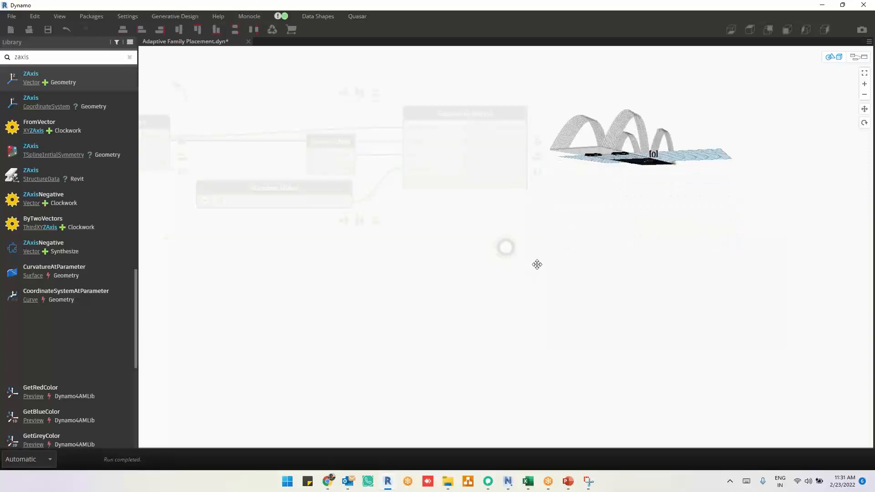
scroll(632, 162, up, 2)
scroll(632, 162, up, 3)
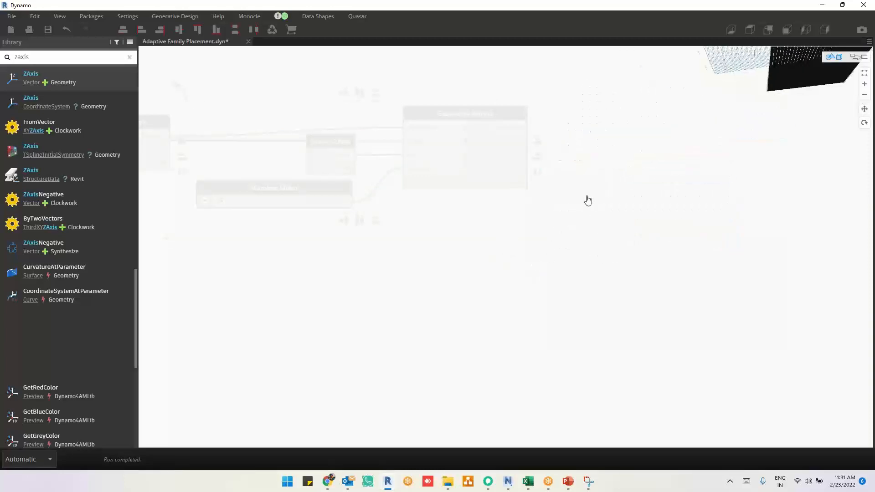
scroll(579, 203, up, 2)
scroll(607, 182, down, 5)
right_drag(607, 182, 605, 187)
key(ctrl+b)
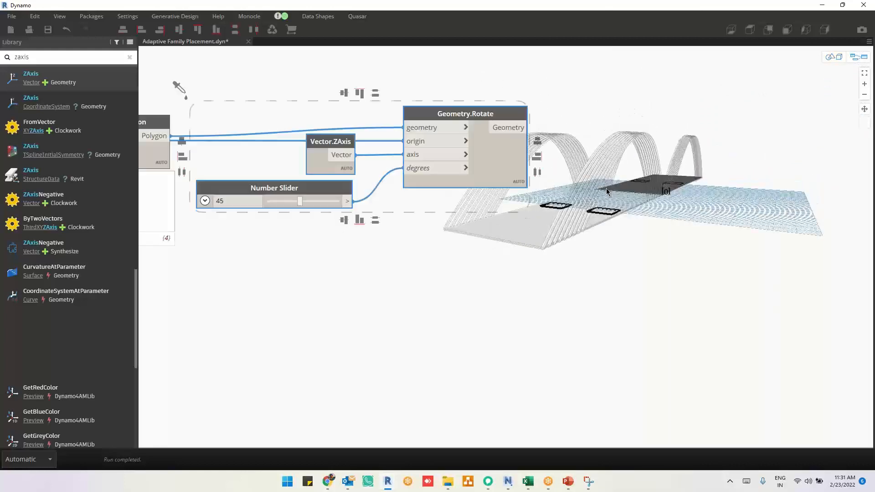
Add a Curve.ExtrudeAsSolid node of the direction and distance variant beyond Geometry.Rotate
scroll(612, 117, up, 4)
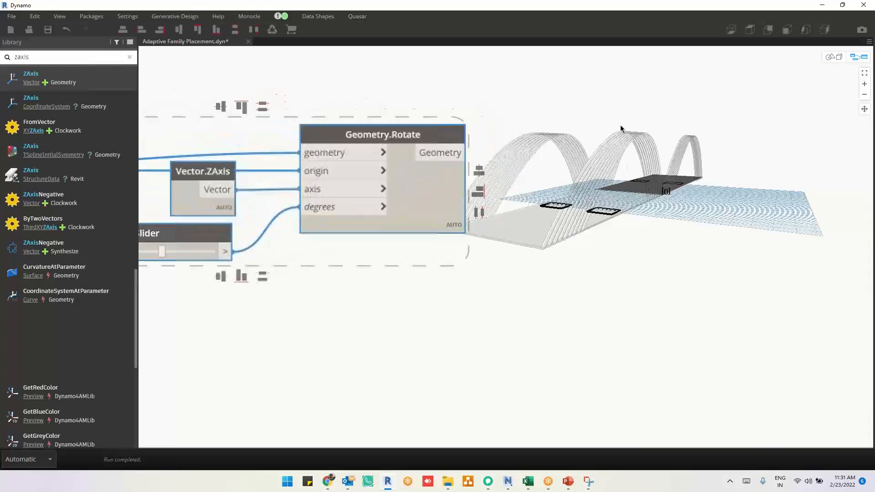
right_click(622, 126)
right_click(677, 111)
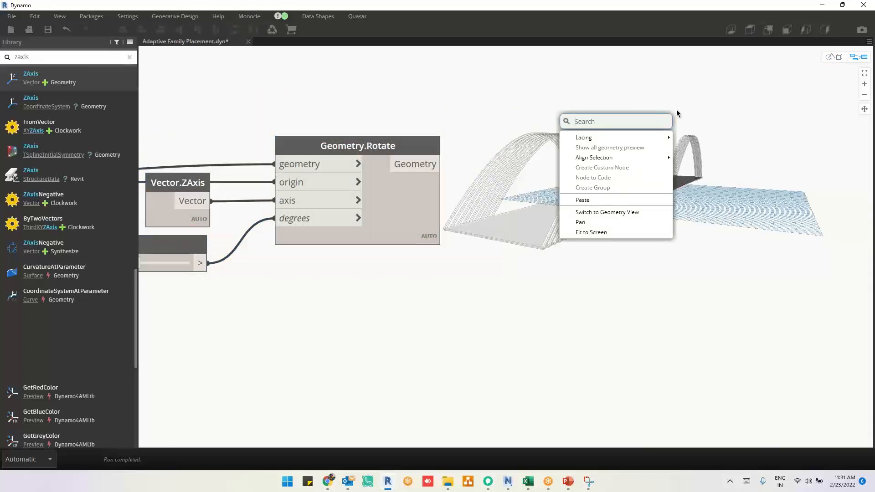
text(cur)
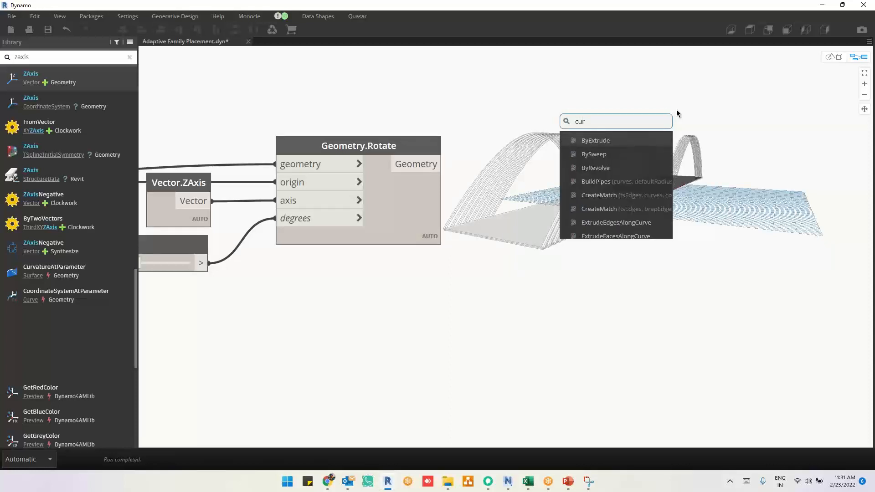
text(ve.extru)
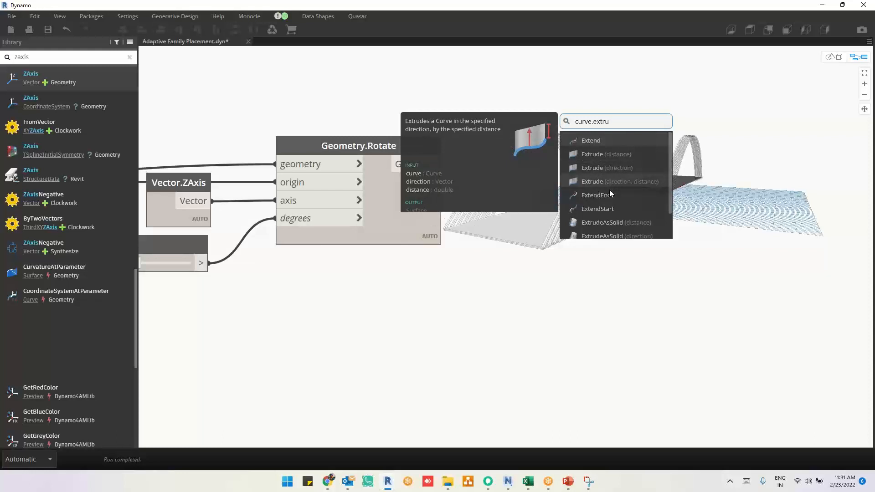
scroll(609, 200, down, 1)
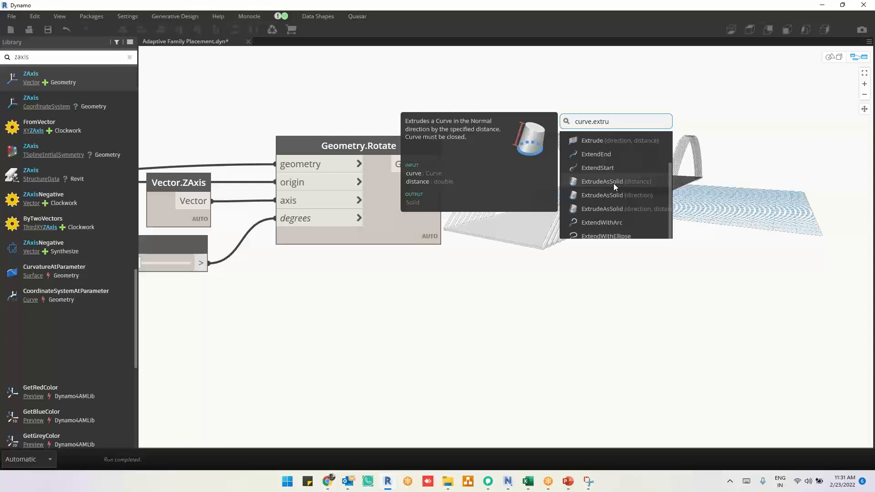
click(613, 210)
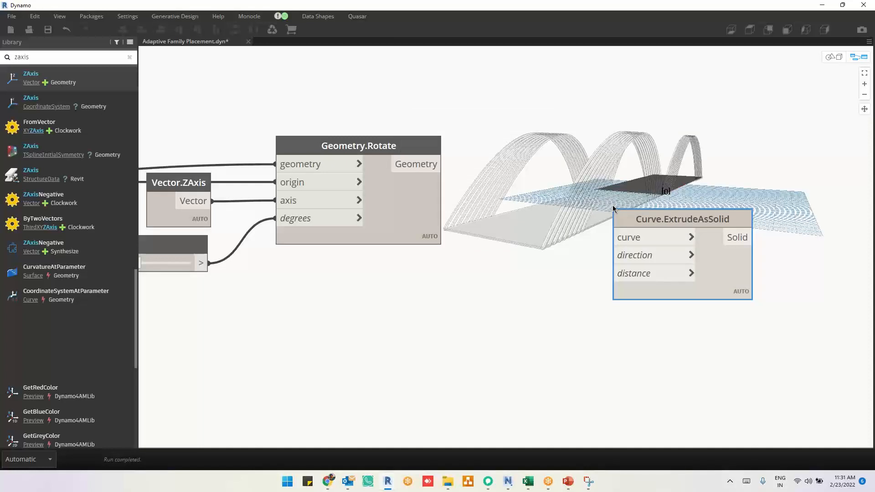
click(599, 147)
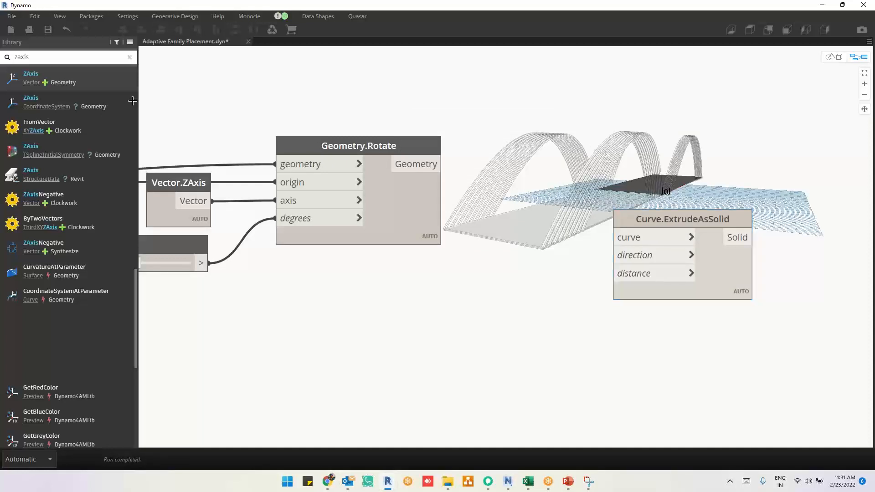
Search the node library for curve.extrude and review the available ExtrudeAsSolid variants
drag(64, 61, 1, 74)
text(curve.etrude)
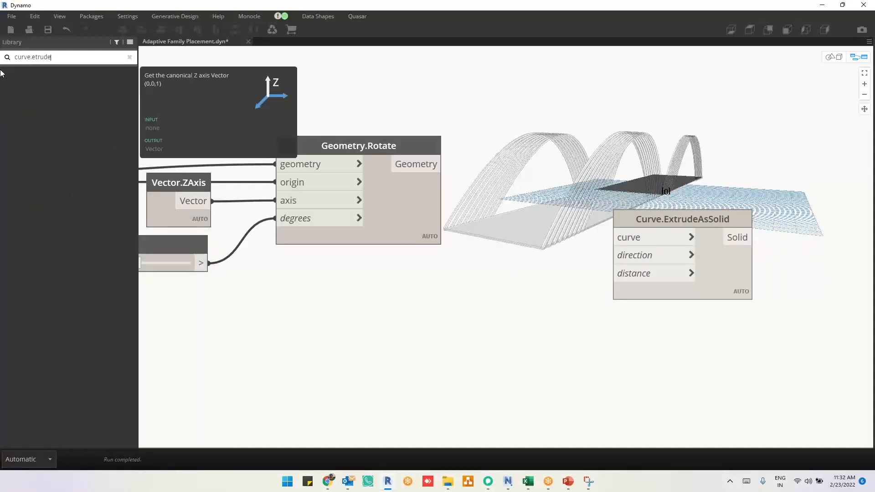
key(Left)
text(x)
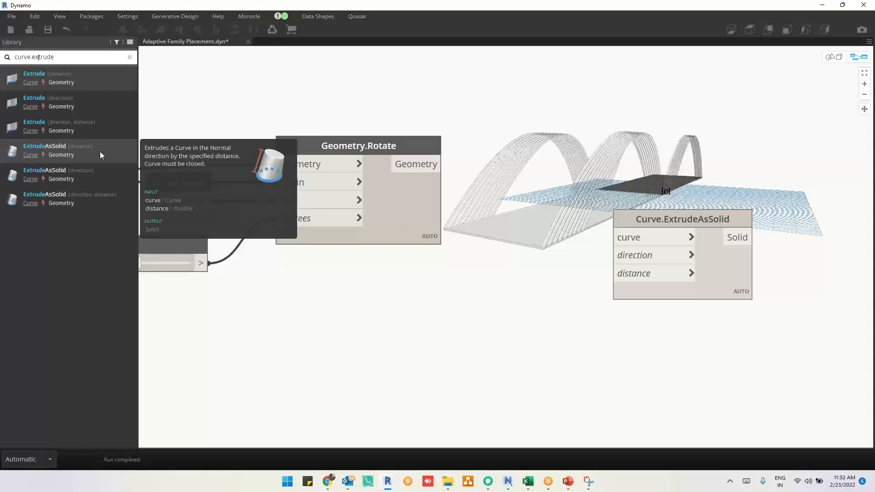
Move Curve.ExtrudeAsSolid into line with Geometry.Rotate and connect the rotated Geometry output to its curve input
drag(715, 289, 755, 257)
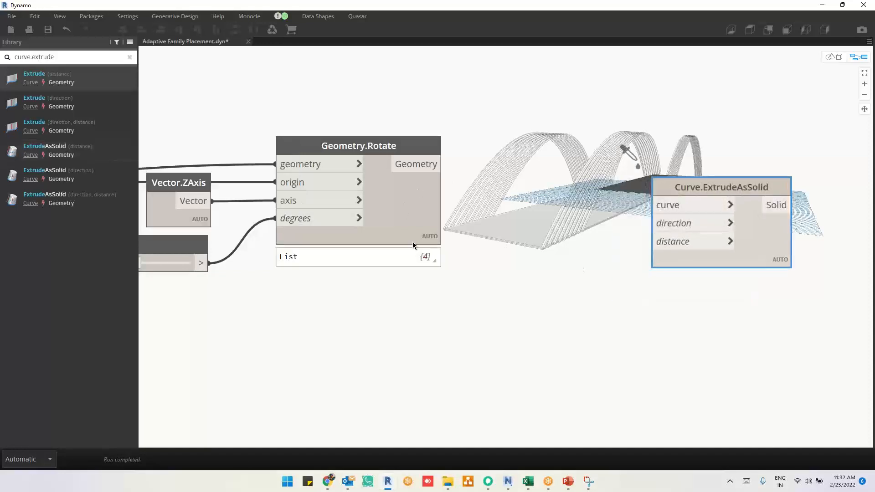
click(426, 257)
drag(442, 164, 729, 149)
middle_drag(585, 291, 531, 272)
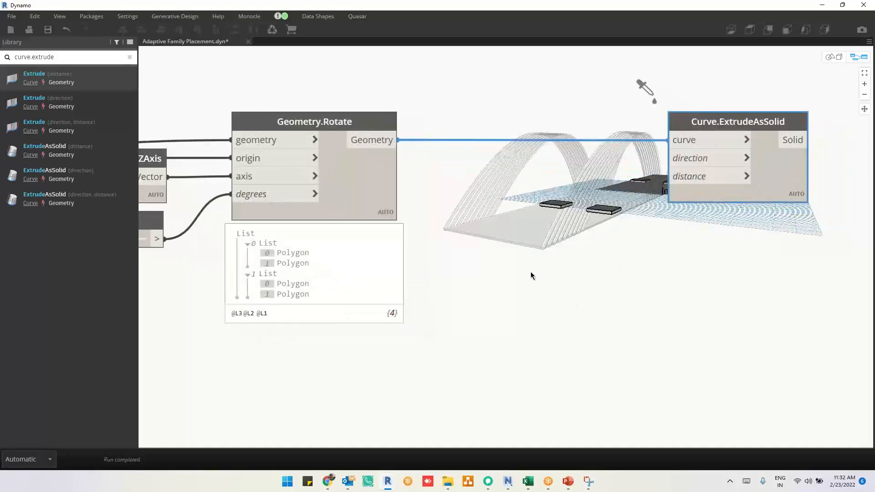
scroll(674, 236, up, 2)
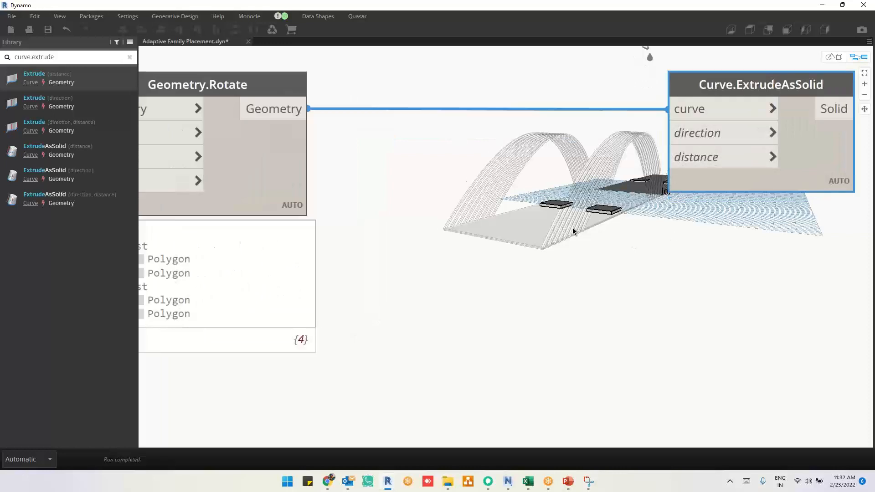
Add a Vector.ZAxis node between Geometry.Rotate and Curve.ExtrudeAsSolid and connect it to the direction input
click(60, 56)
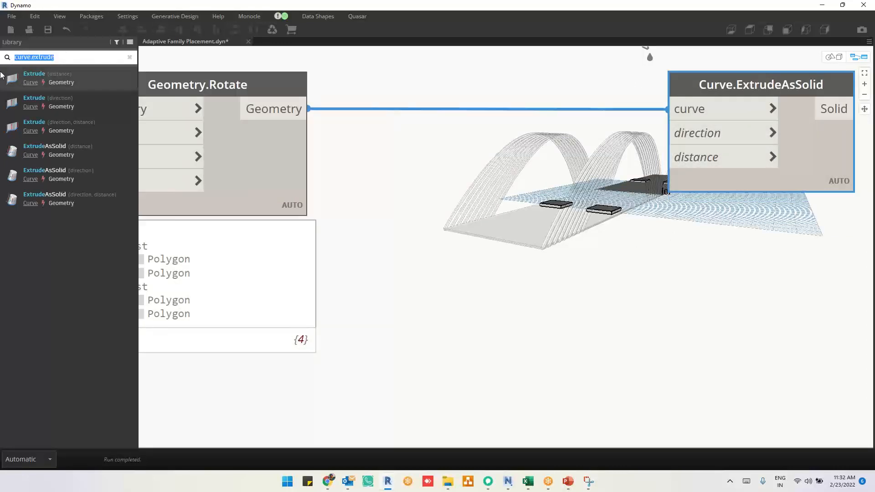
right_click(487, 193)
text(z)
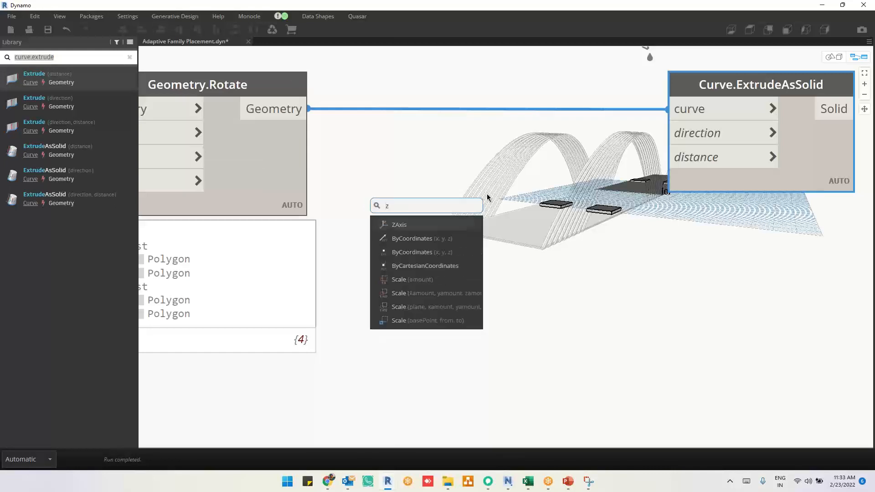
text(axis)
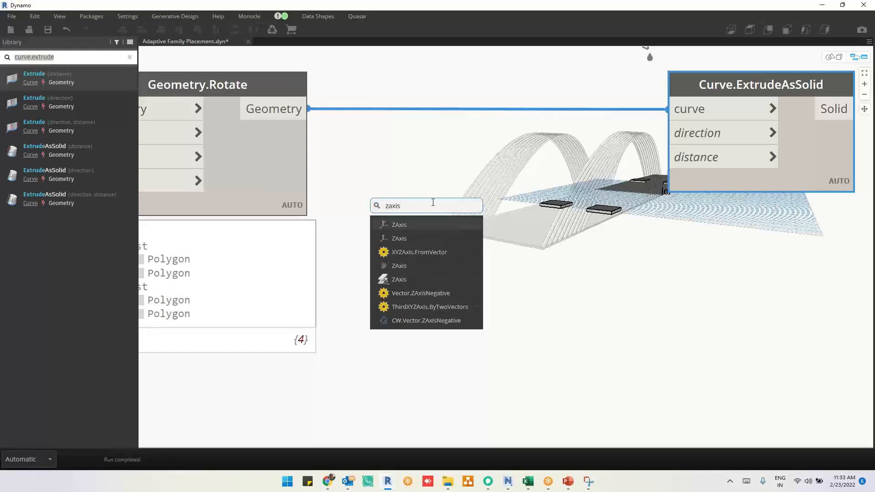
click(425, 223)
drag(499, 266, 672, 142)
drag(493, 237, 544, 105)
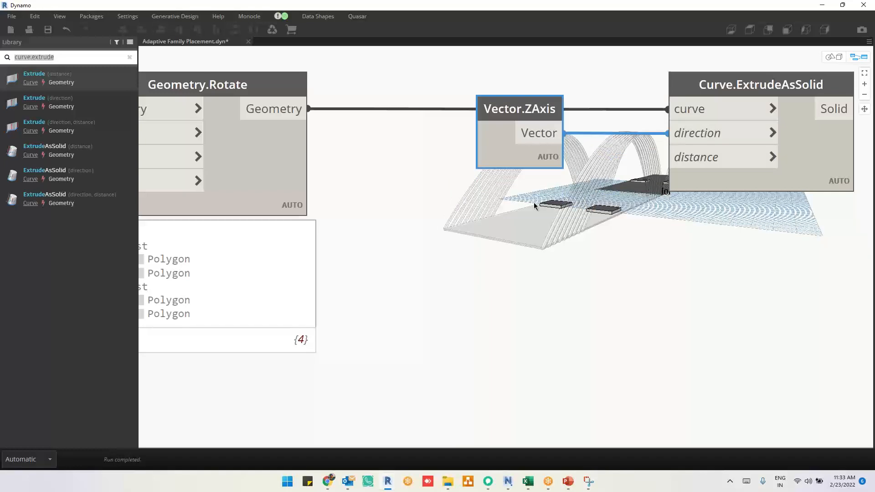
click(524, 233)
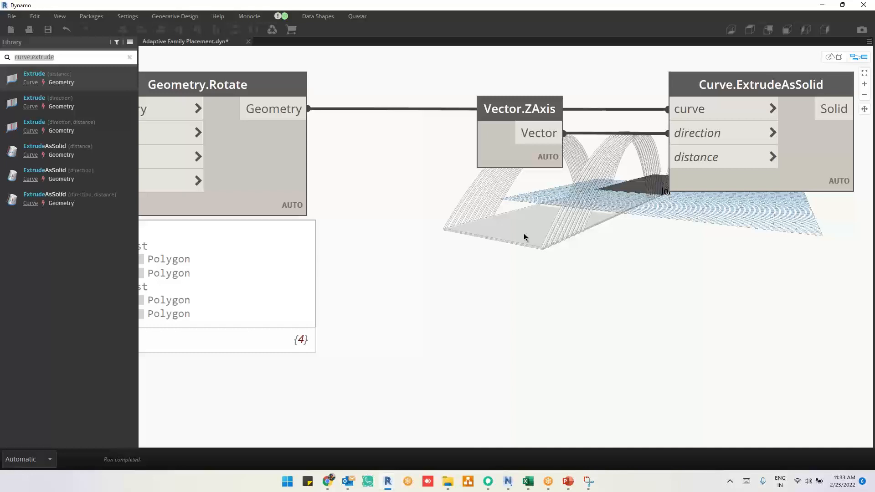
right_click(524, 227)
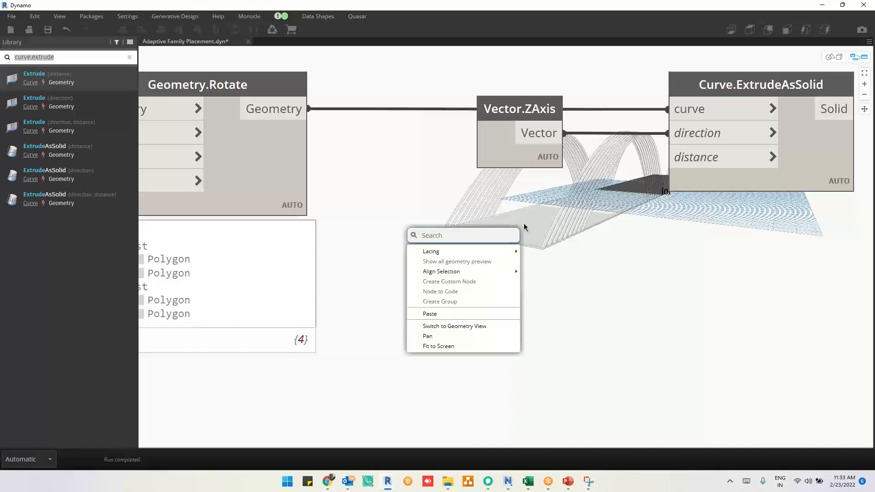
text(slider)
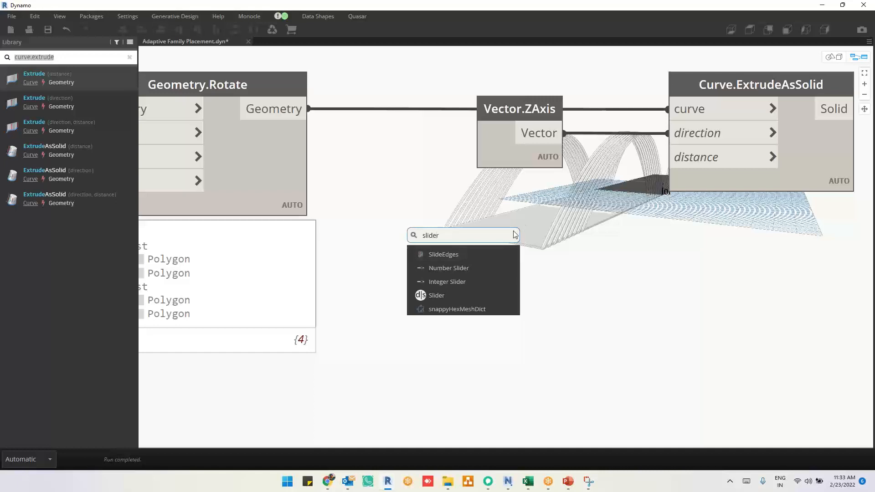
click(453, 295)
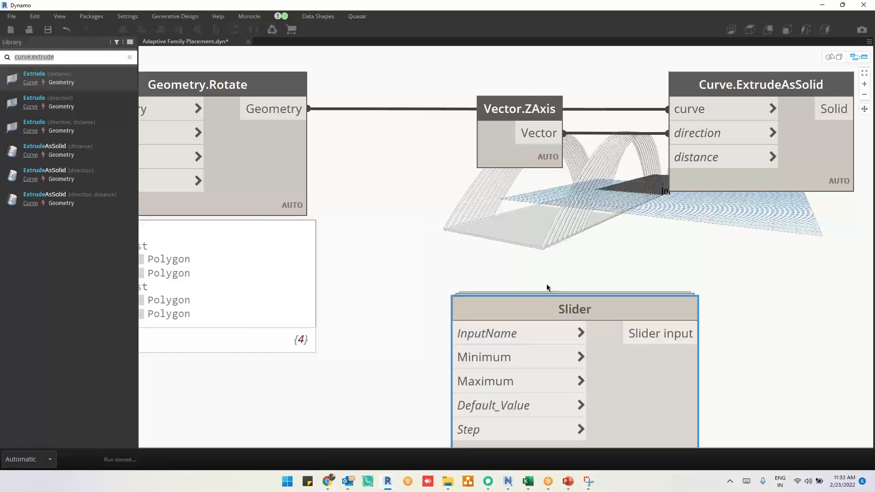
key(Delete)
Add a Number Slider below Vector.ZAxis, set it to 15 and connect it to the distance input of Curve.ExtrudeAsSolid
right_click(520, 234)
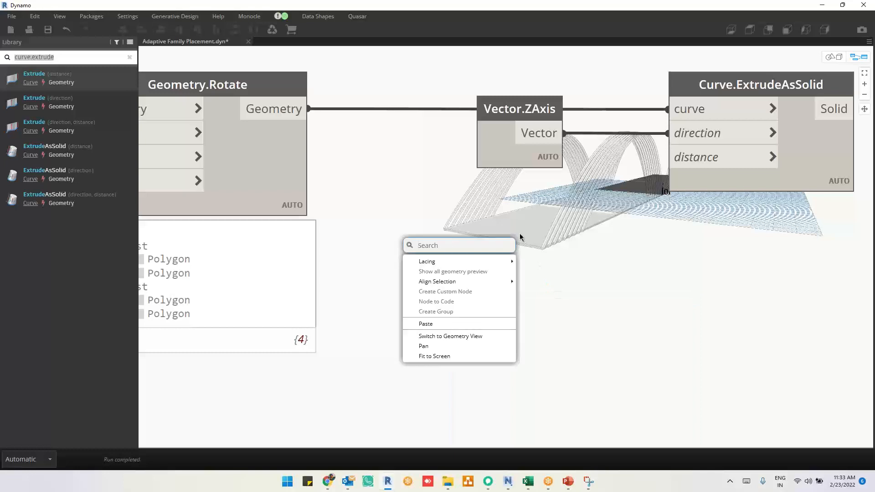
text(slider)
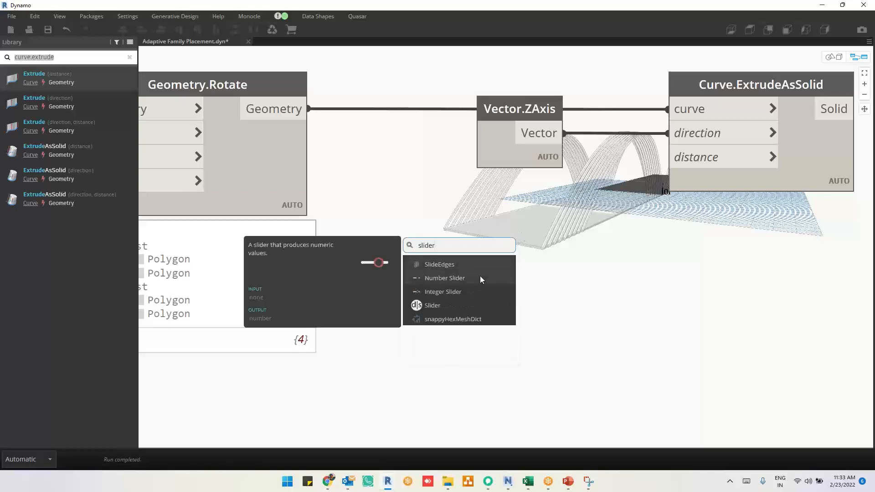
click(480, 275)
drag(562, 283, 419, 188)
drag(480, 225, 484, 224)
click(445, 227)
text(15)
key(Return)
click(618, 223)
click(680, 155)
Reverse the pillar extrusion so it runs below the road surfaces by setting the distance Number Slider to -15
middle_drag(693, 277, 592, 201)
key(ctrl+b)
mouse_move(599, 242)
right_down()
mouse_move(610, 235)
mouse_move(601, 244)
right_up()
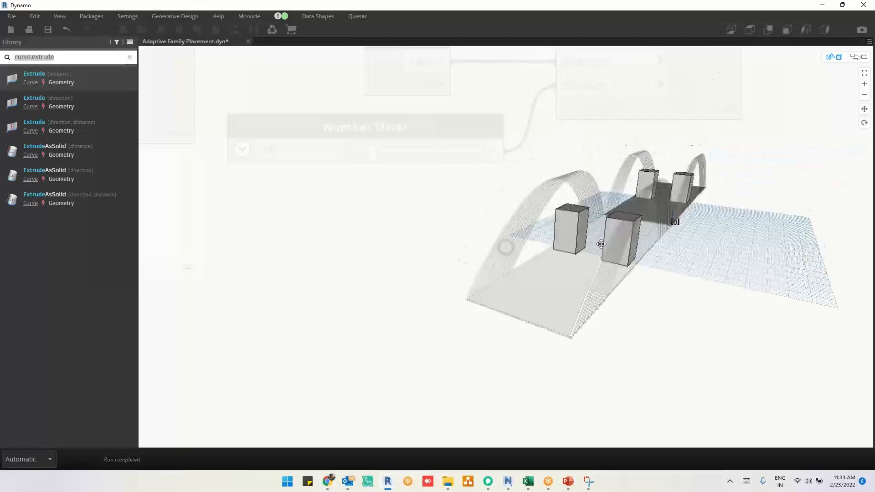
key(ctrl+b)
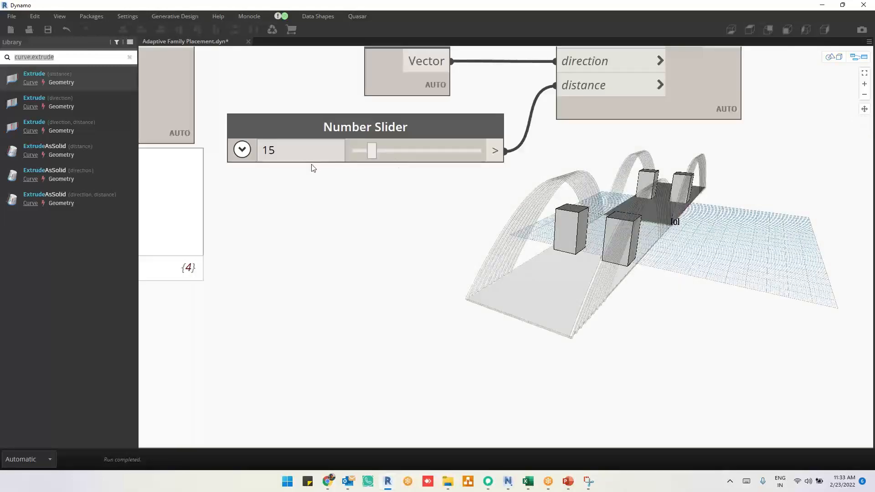
click(263, 151)
text(-)
key(Return)
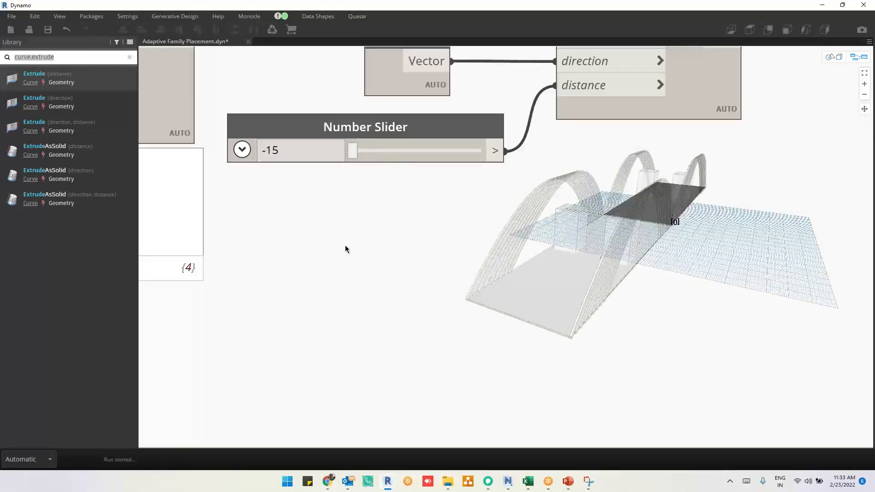
click(584, 323)
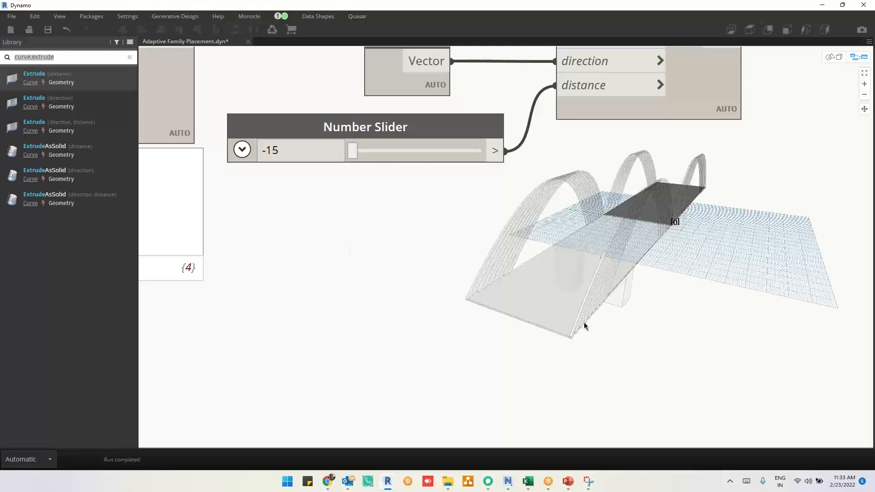
Examine the extruded pillars beneath both road surfaces from several angles and distances in the 3D view
key(ctrl+b)
right_drag(633, 338, 652, 318)
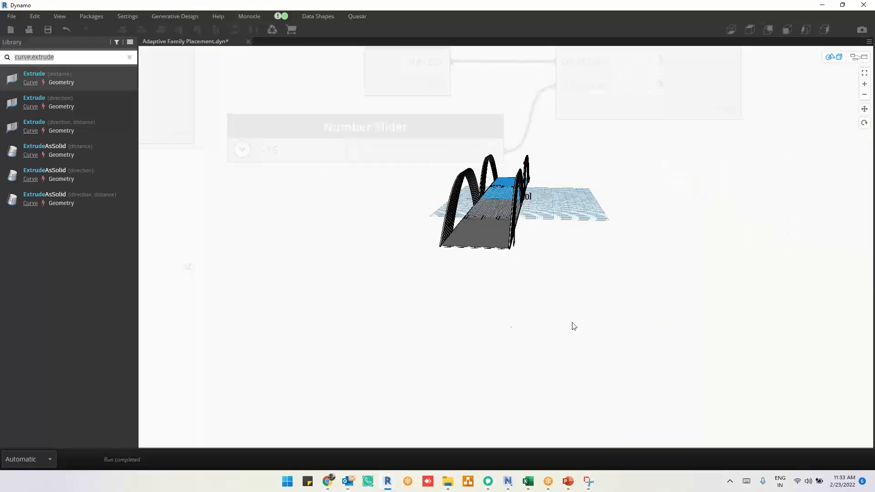
scroll(490, 299, down, 2)
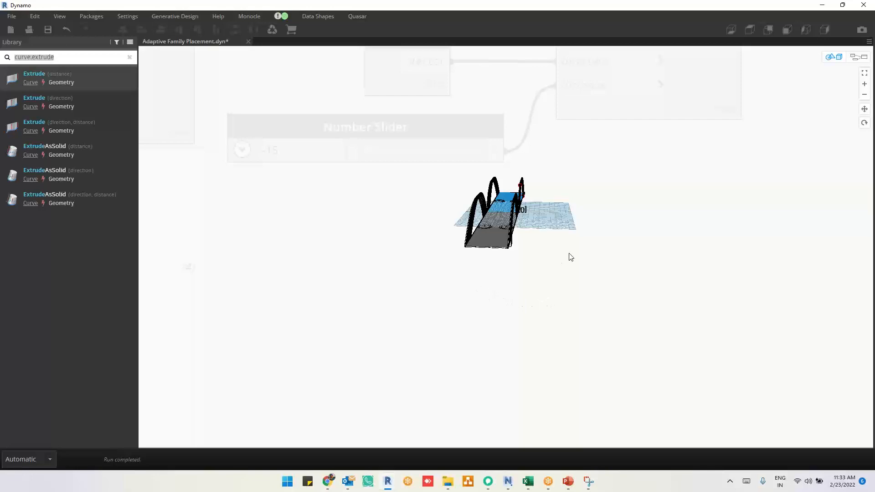
scroll(500, 197, up, 5)
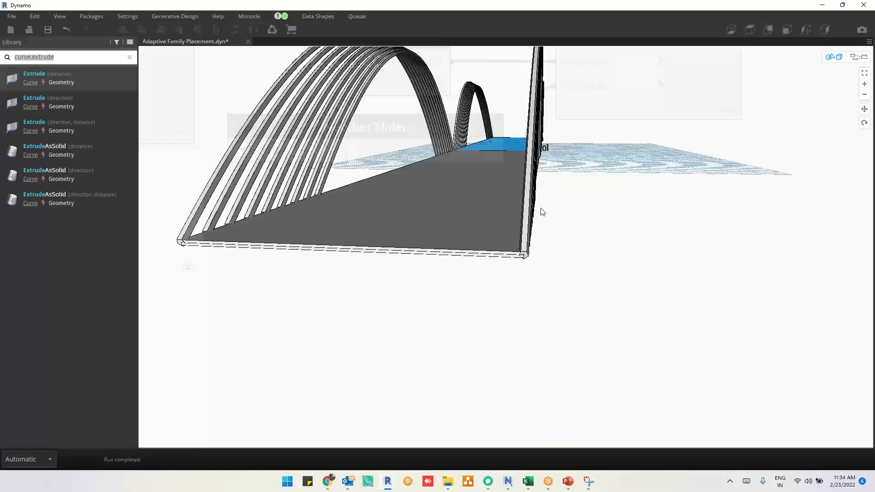
scroll(537, 342, down, 4)
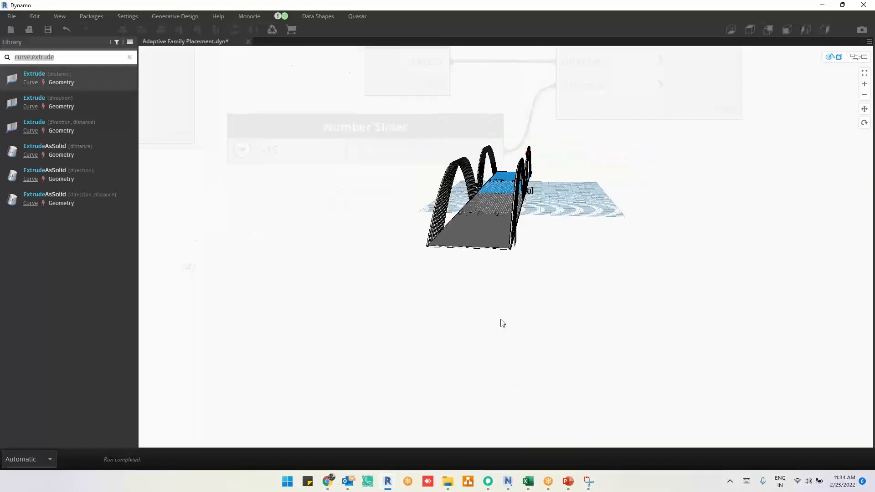
click(864, 123)
mouse_move(601, 304)
mouse_down()
mouse_move(586, 298)
mouse_move(597, 320)
mouse_up()
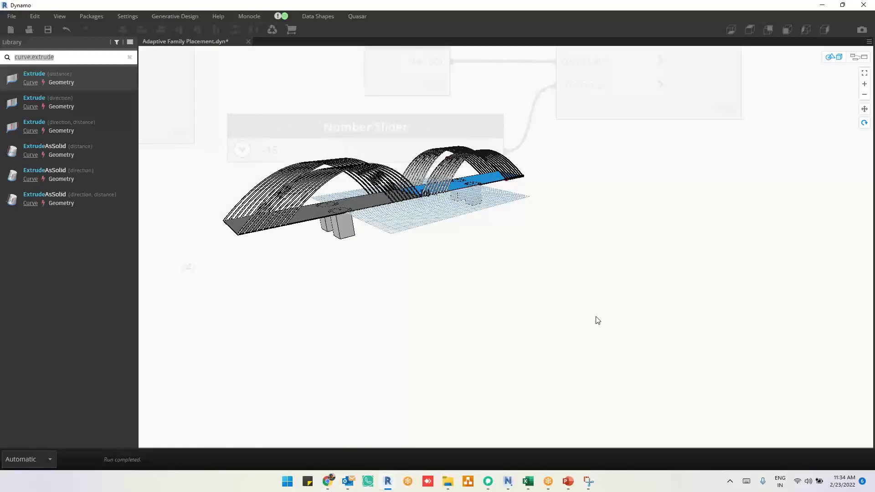
key(ctrl+b)
drag(496, 286, 491, 352)
middle_drag(491, 351, 487, 444)
middle_drag(457, 178, 542, 267)
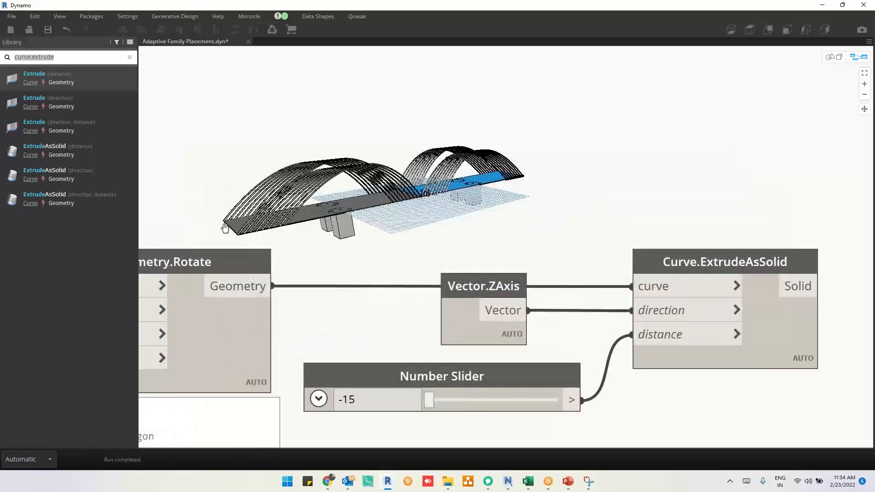
key(ctrl+b)
middle_drag(226, 228, 319, 249)
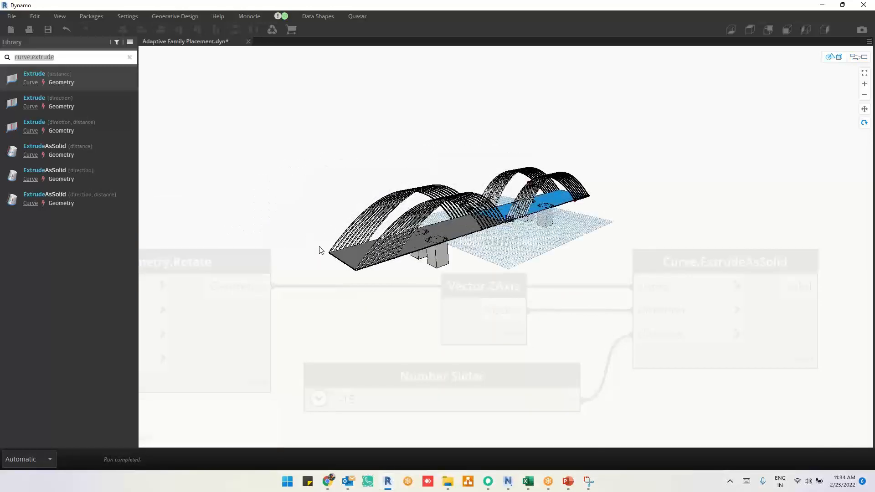
scroll(328, 270, up, 2)
scroll(277, 261, up, 5)
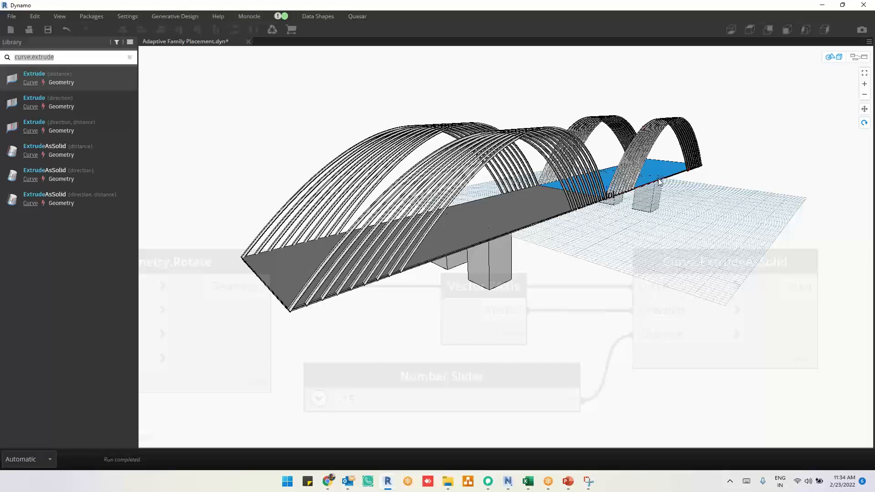
key(ctrl+b)
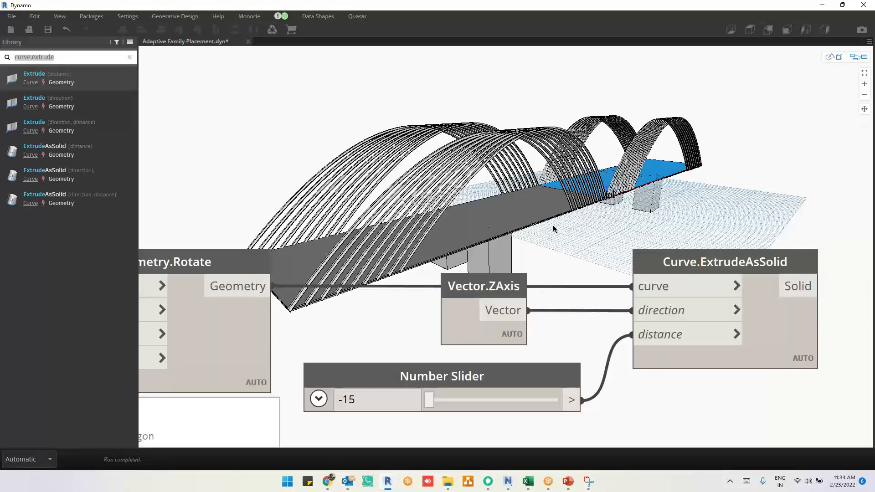
Trace the pillar nodes back to Surface.PointAtParameter and examine the points it places on the road surfaces
scroll(553, 225, down, 2)
middle_drag(522, 338, 815, 309)
scroll(393, 259, down, 1)
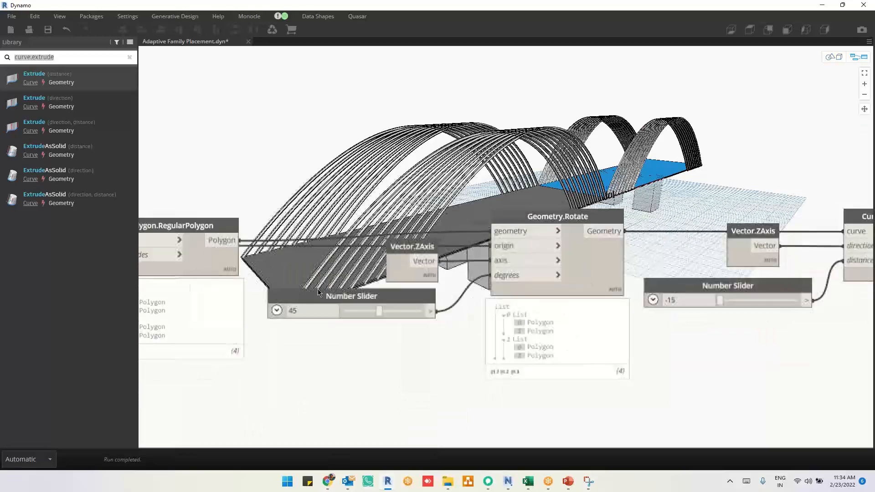
scroll(394, 259, down, 2)
middle_drag(360, 312, 725, 316)
middle_drag(308, 318, 543, 313)
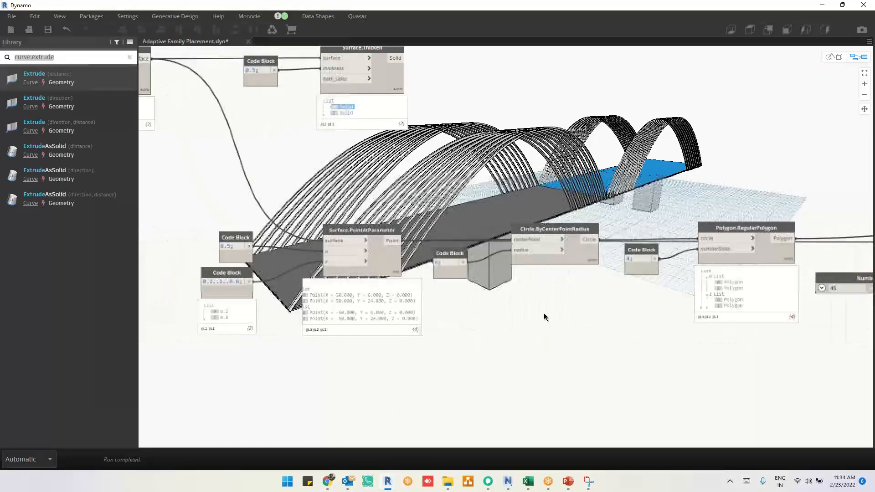
click(472, 251)
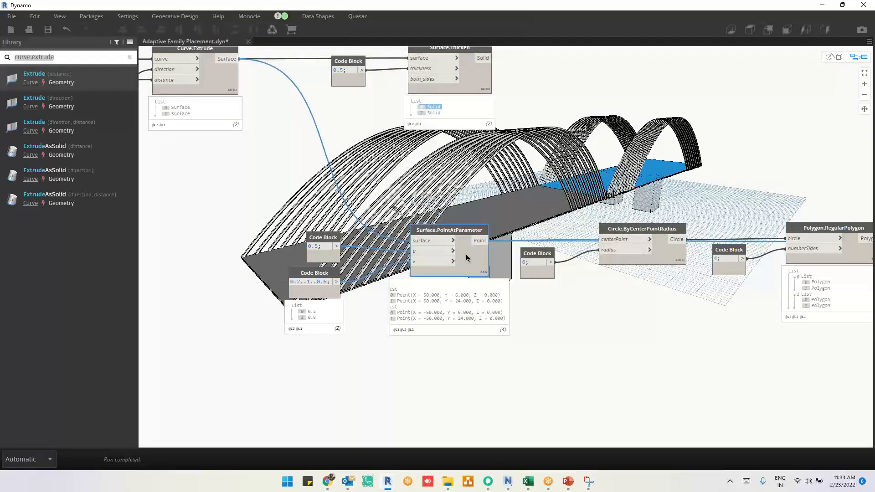
scroll(346, 397, down, 3)
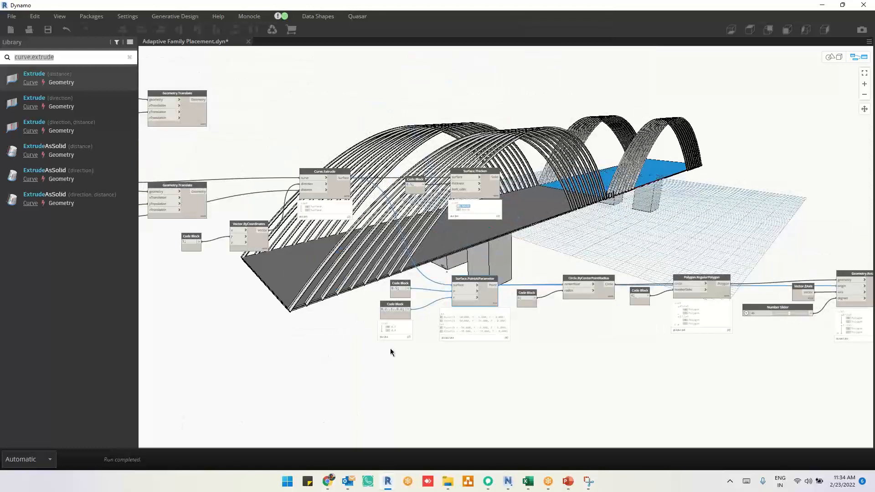
click(390, 348)
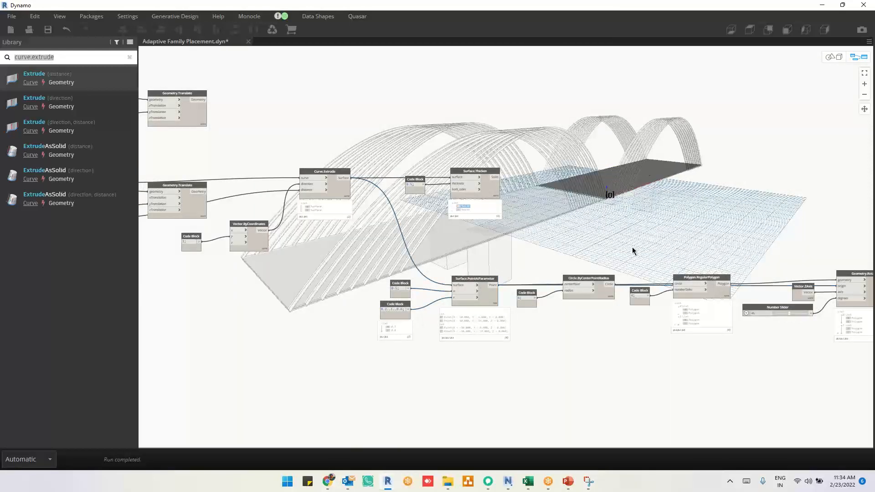
click(482, 296)
scroll(558, 325, up, 4)
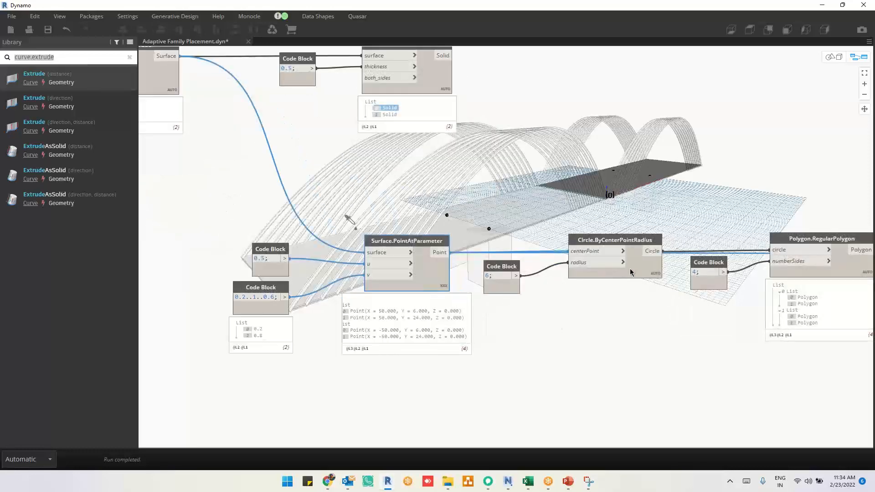
Compare the geometry produced by Curve.Extrude, Surface.Thicken and Surface.PointAtParameter in the 3D view
middle_drag(332, 390, 520, 395)
middle_drag(333, 187, 507, 236)
click(512, 133)
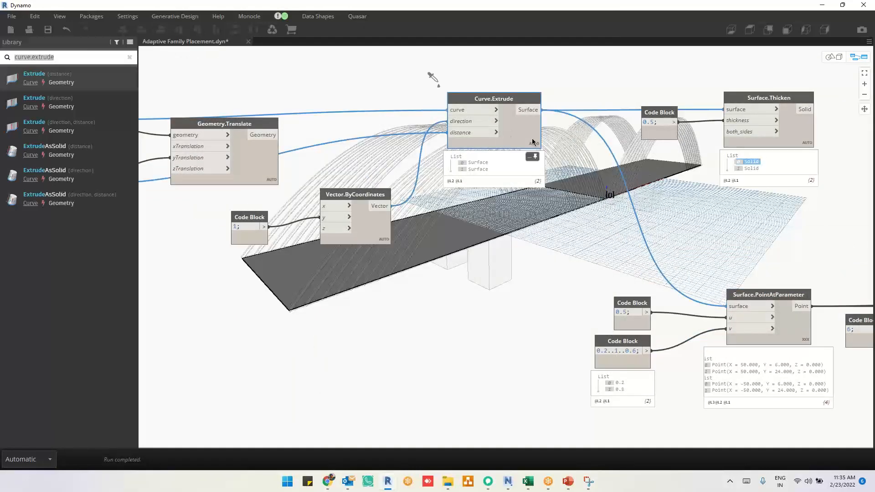
click(770, 131)
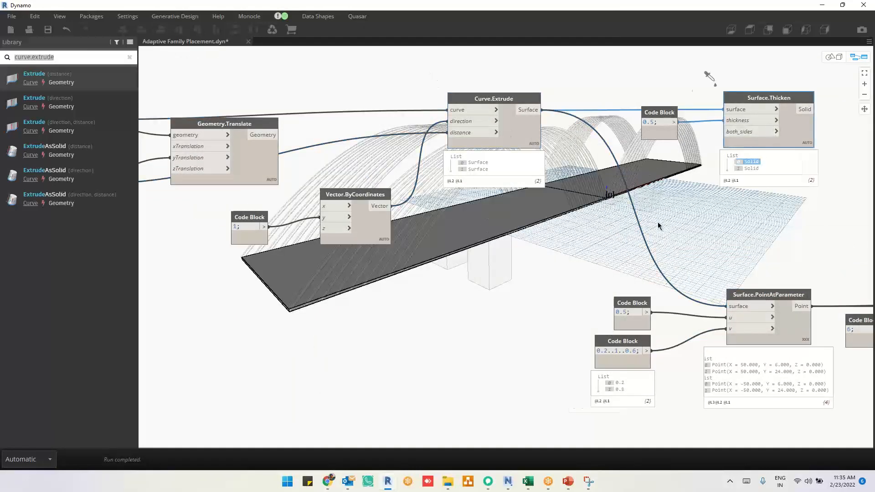
middle_drag(658, 223, 592, 242)
click(447, 155)
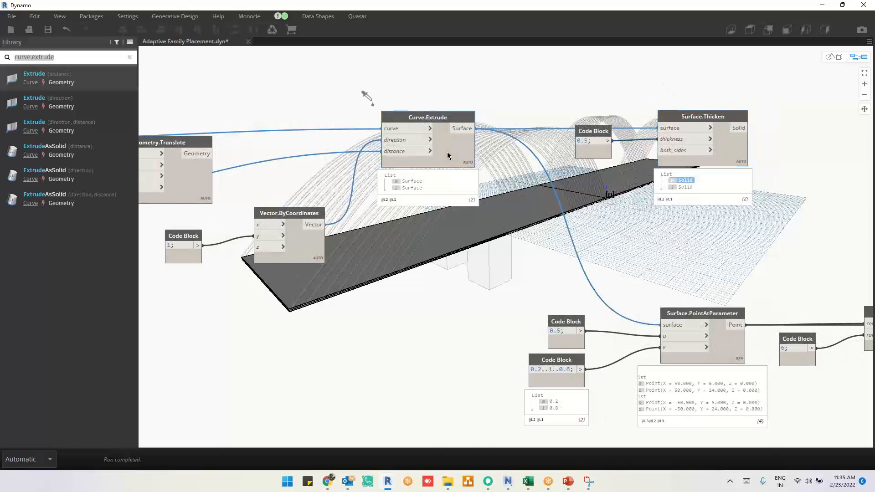
click(734, 315)
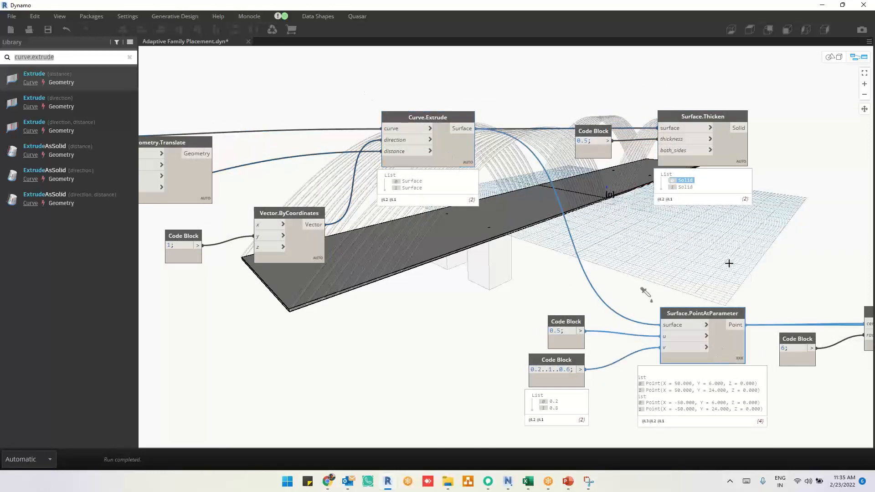
click(453, 154)
Search the node library for topology and add a Topology.Vertices node near Curve.Extrude
middle_drag(496, 262, 495, 406)
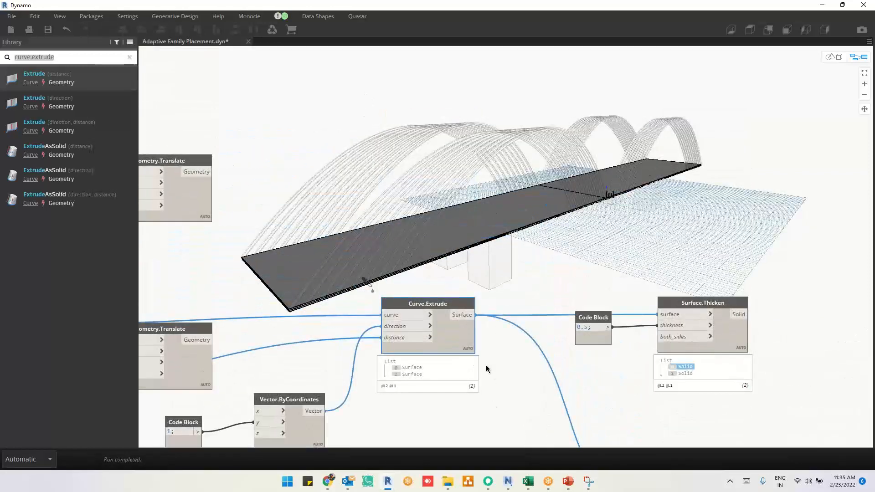
scroll(491, 389, up, 3)
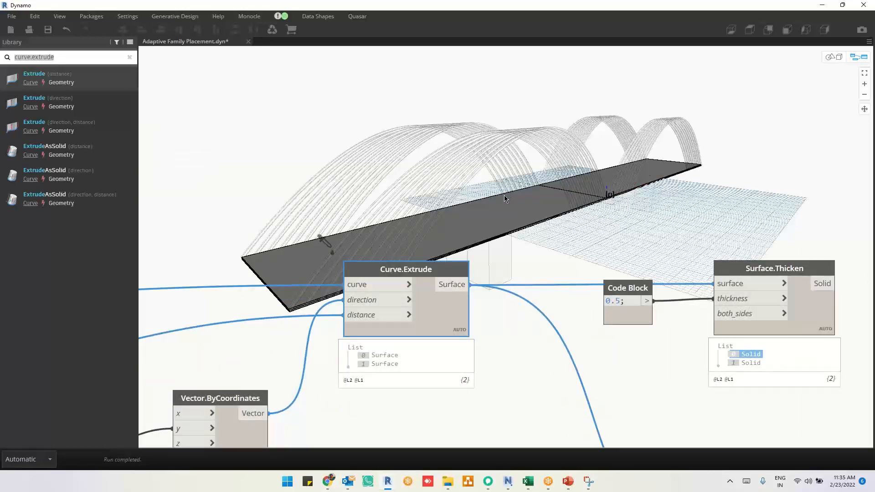
scroll(513, 195, up, 2)
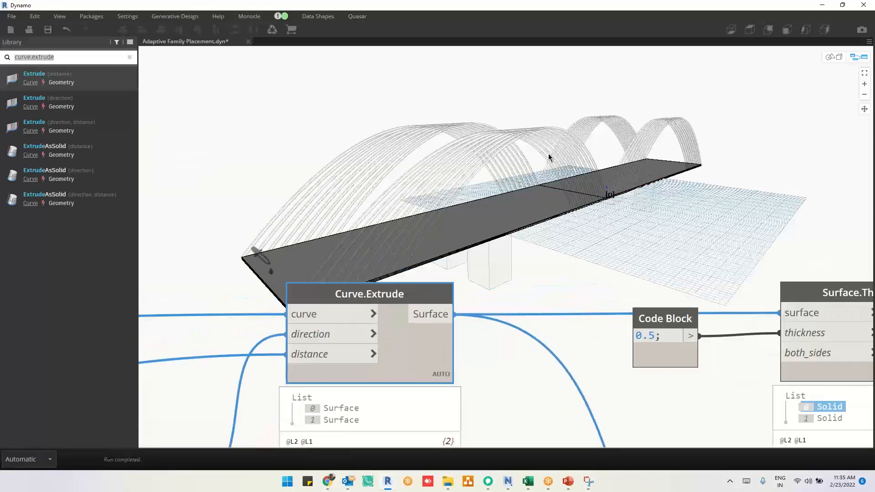
click(89, 61)
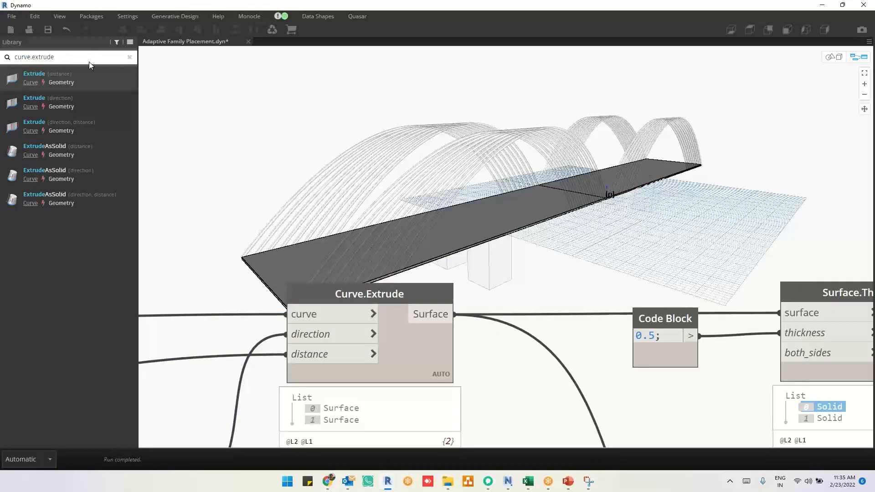
drag(47, 59, 6, 60)
text(topol)
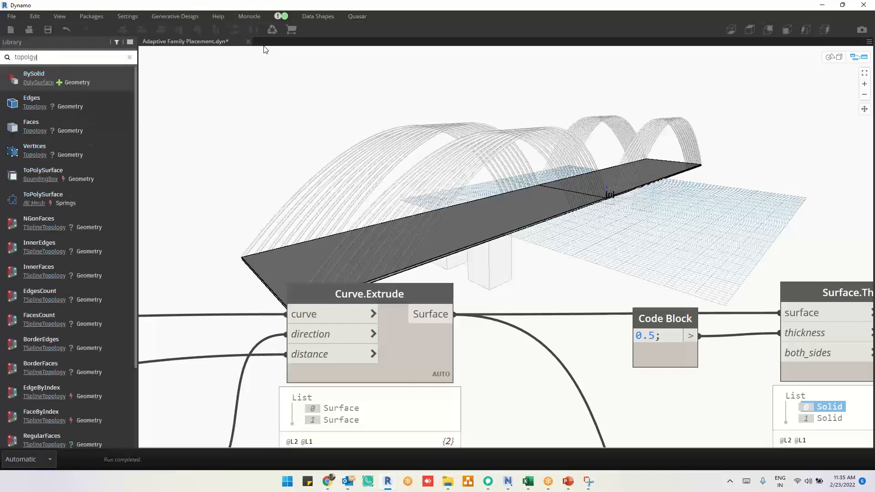
text(gy)
key(Left)
key(Left)
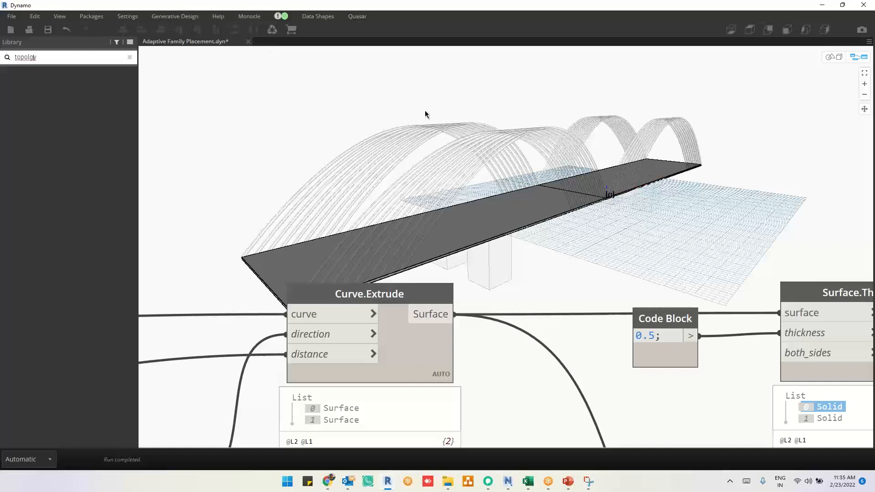
text(opo)
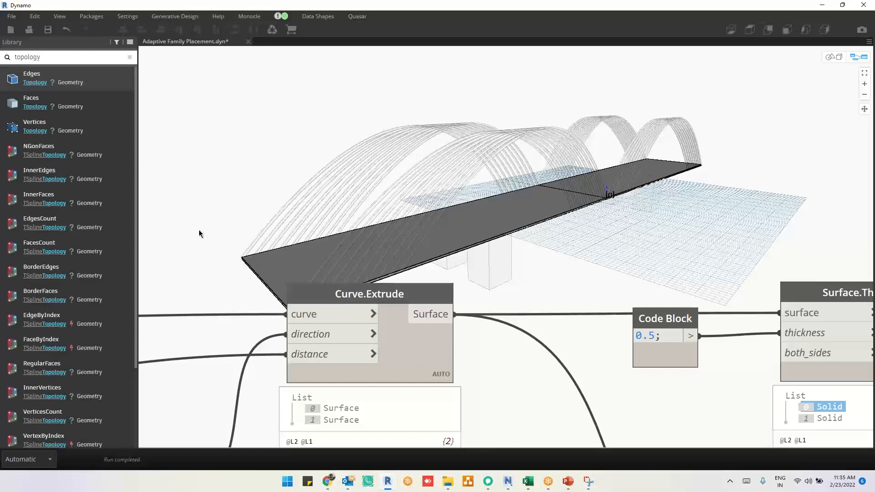
click(105, 129)
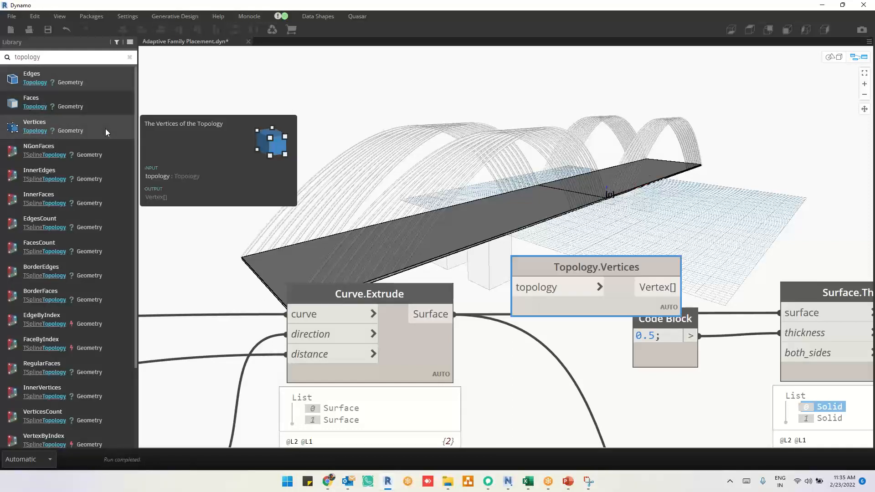
Connect the Curve.Extrude surface to the topology input, keep the vertex list preview shown, and place Topology.Vertices above the Surface.Thicken connection
drag(454, 314, 517, 289)
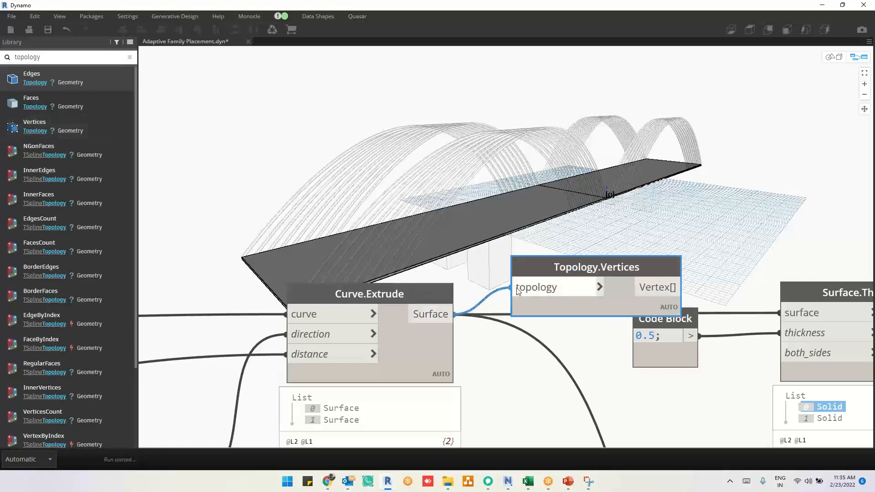
mouse_move(667, 330)
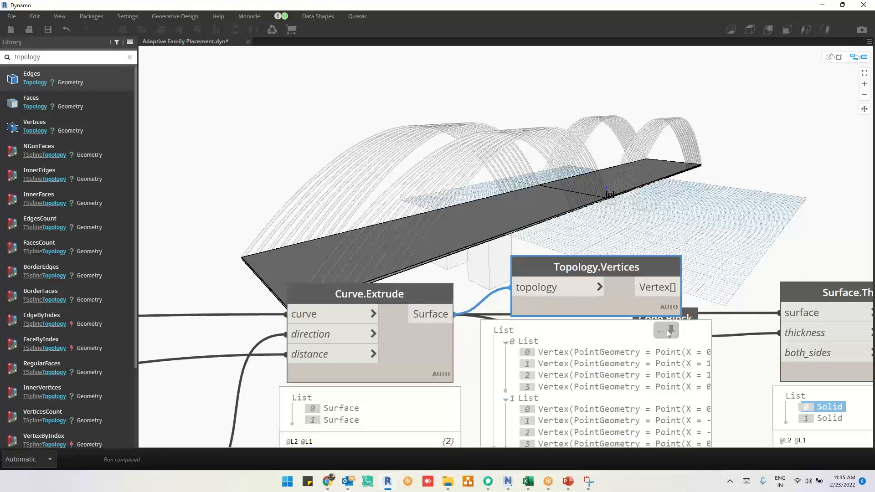
drag(600, 299, 602, 128)
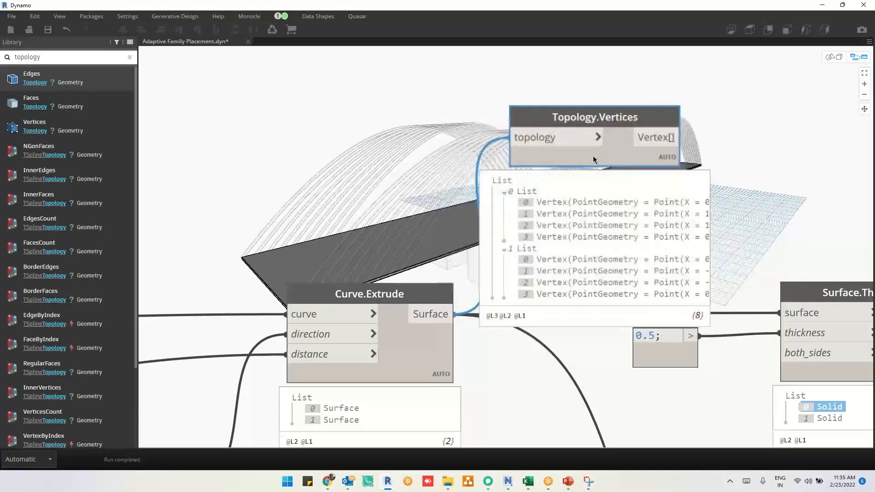
middle_drag(399, 201, 366, 388)
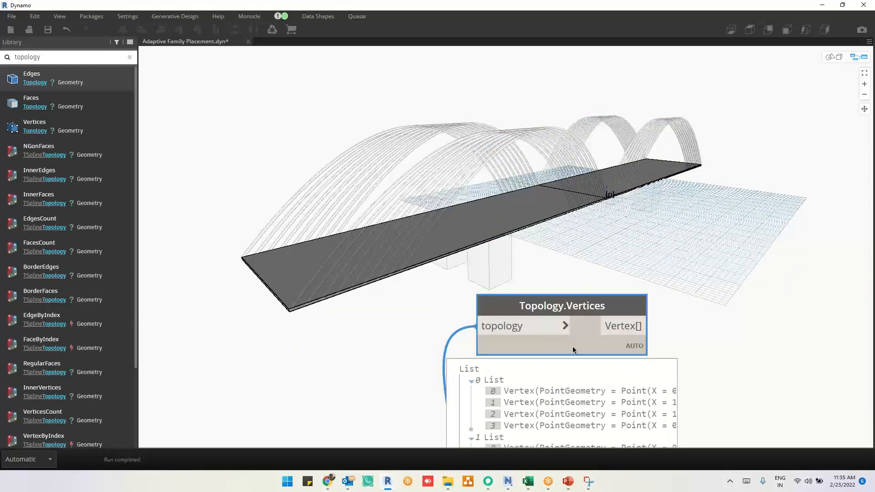
middle_drag(679, 351, 640, 271)
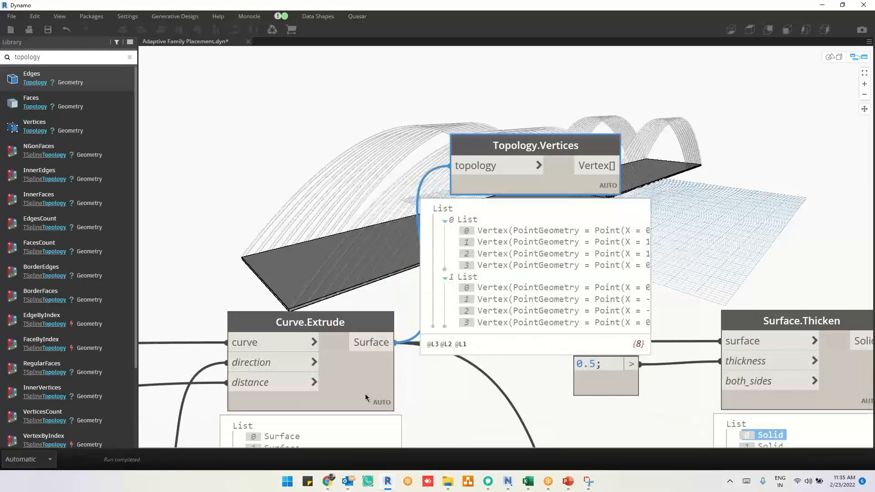
Examine the surface list of Curve.Extrude and the point coordinates in the Topology.Vertices list
click(282, 388)
middle_drag(219, 270, 262, 293)
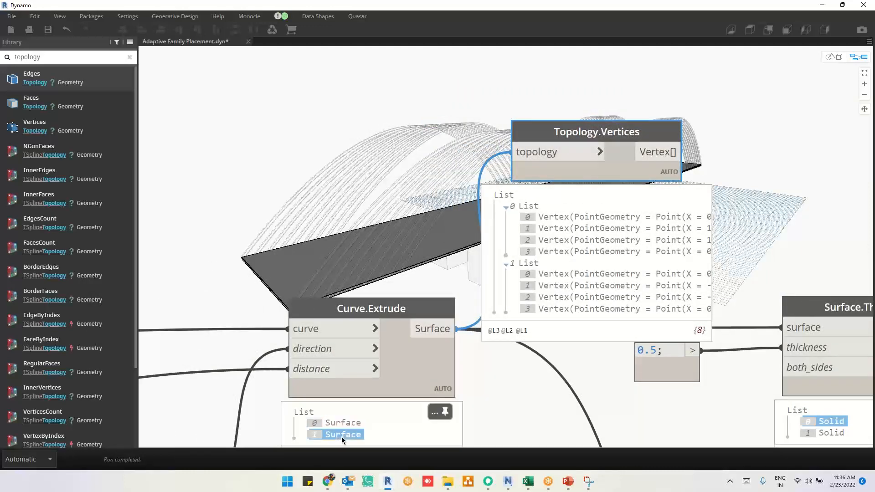
middle_drag(567, 313, 275, 359)
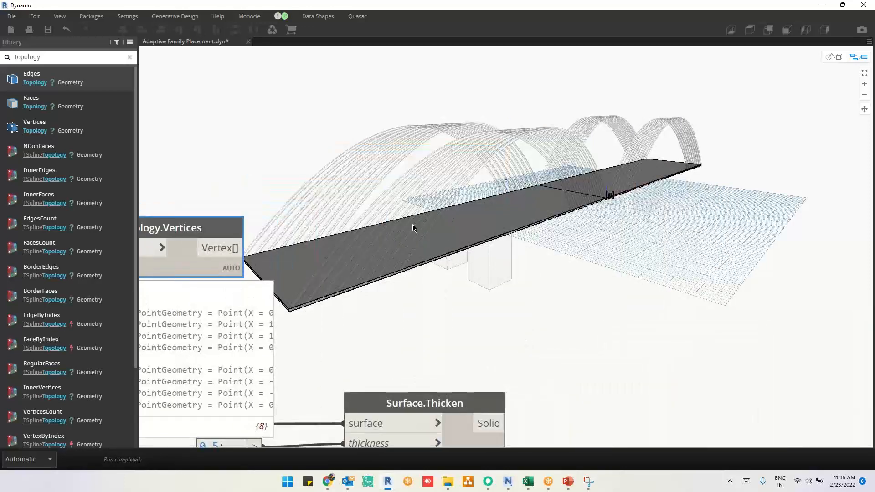
middle_drag(498, 214, 614, 164)
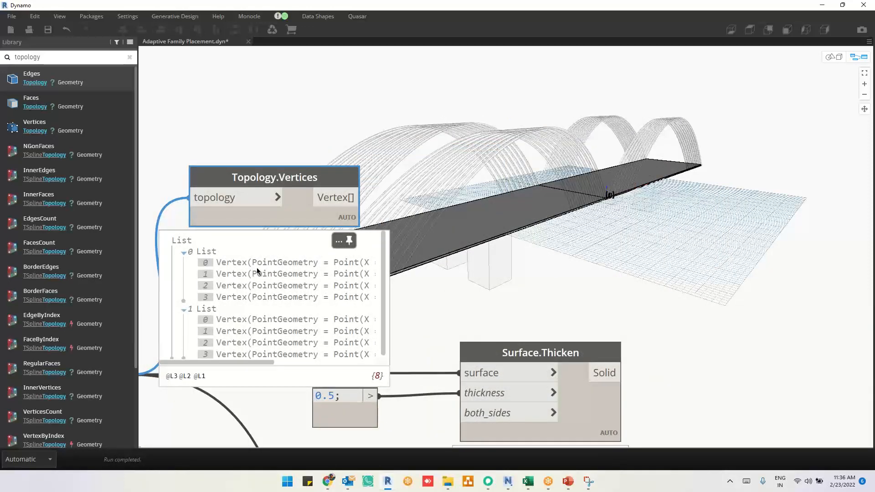
click(270, 266)
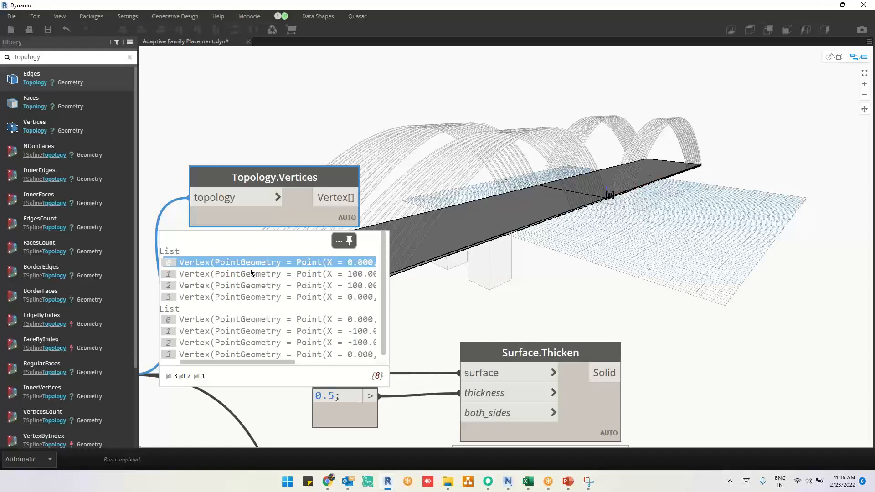
scroll(272, 368, right, 5)
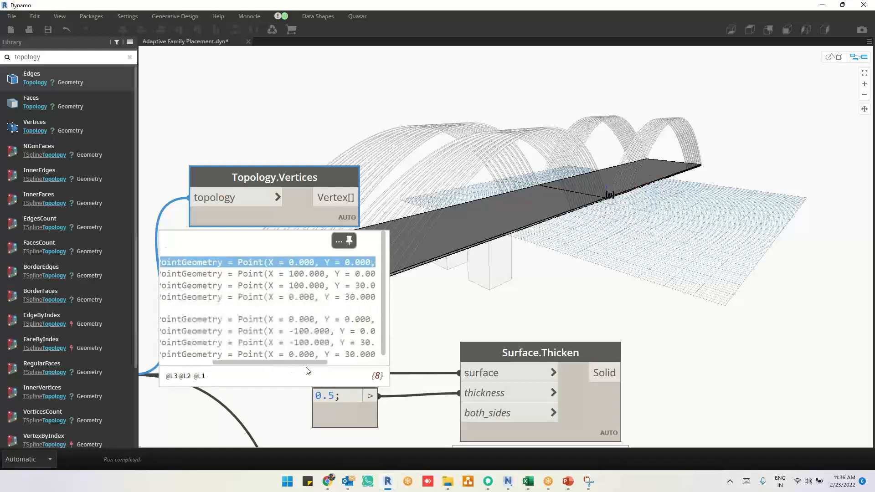
scroll(281, 371, left, 5)
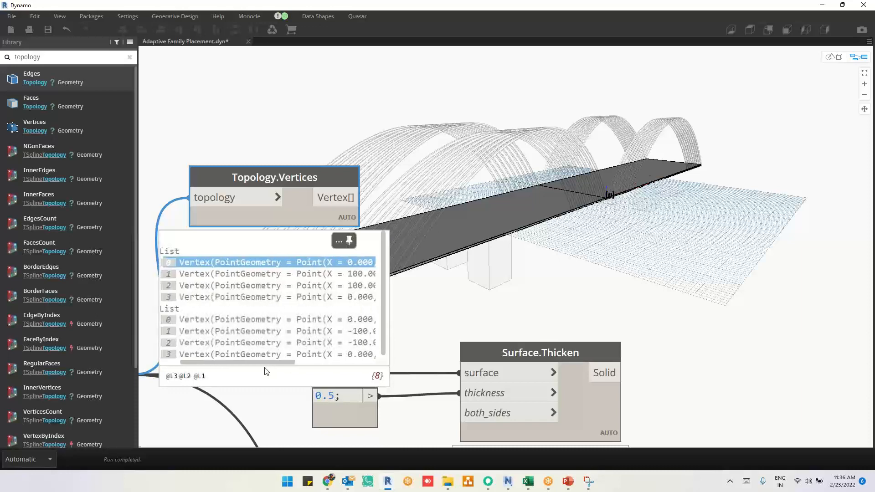
Check vertices 0 to 3 of the first surface one by one against the road surfaces in the 3D view
click(500, 217)
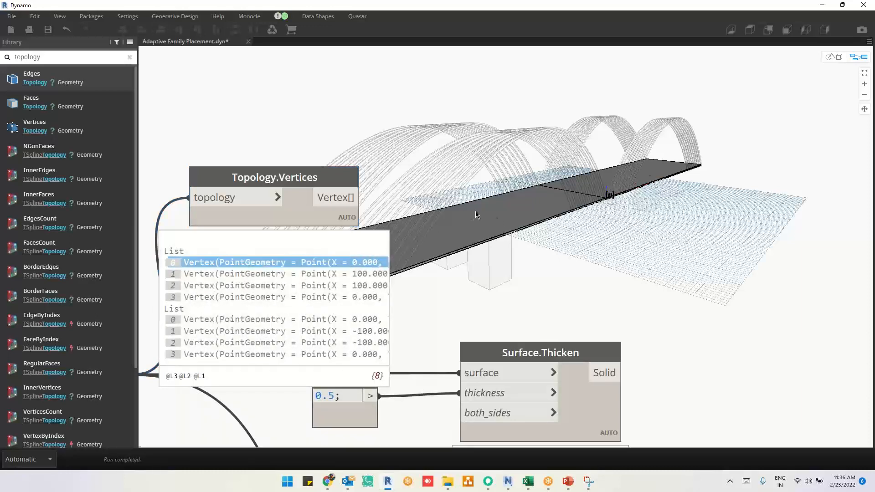
middle_drag(468, 230, 441, 272)
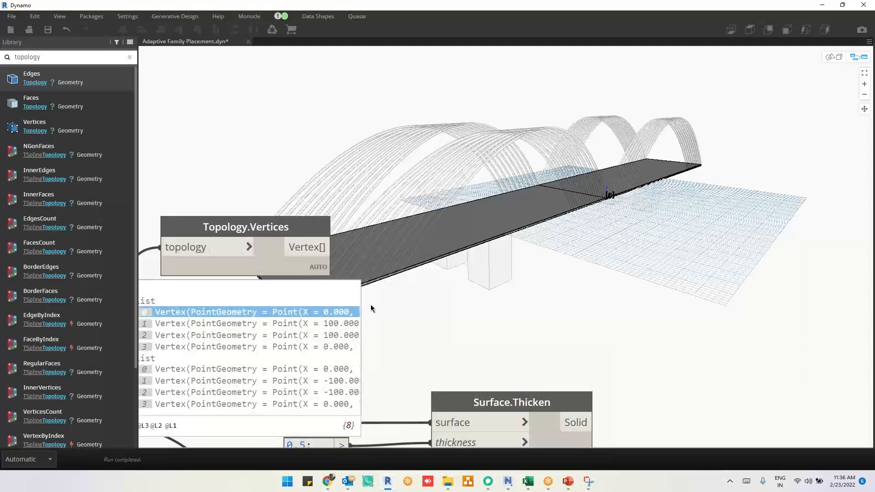
click(315, 324)
click(315, 336)
click(316, 346)
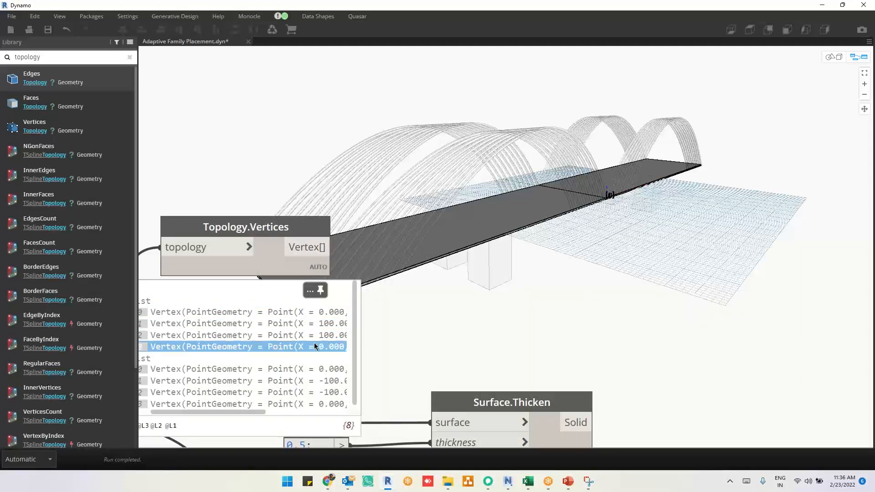
click(310, 315)
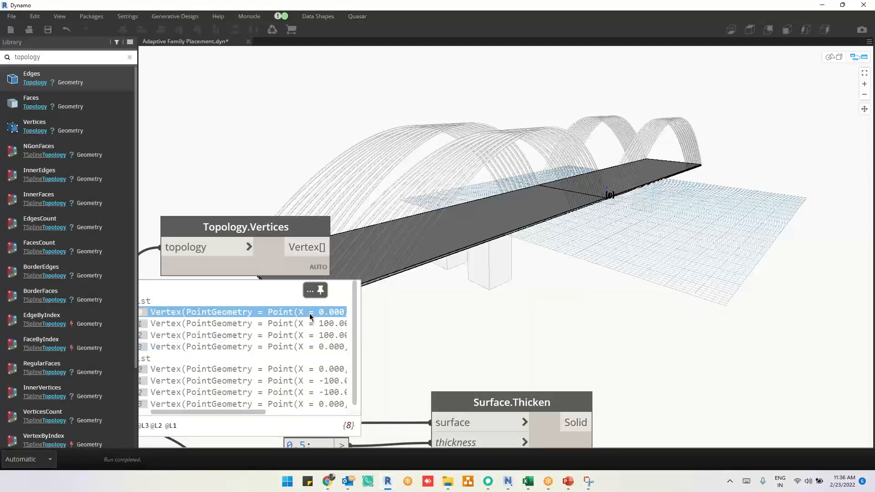
Search for vertex.point and add a Vertex.PointGeometry node beside Topology.Vertices
middle_drag(420, 320, 449, 371)
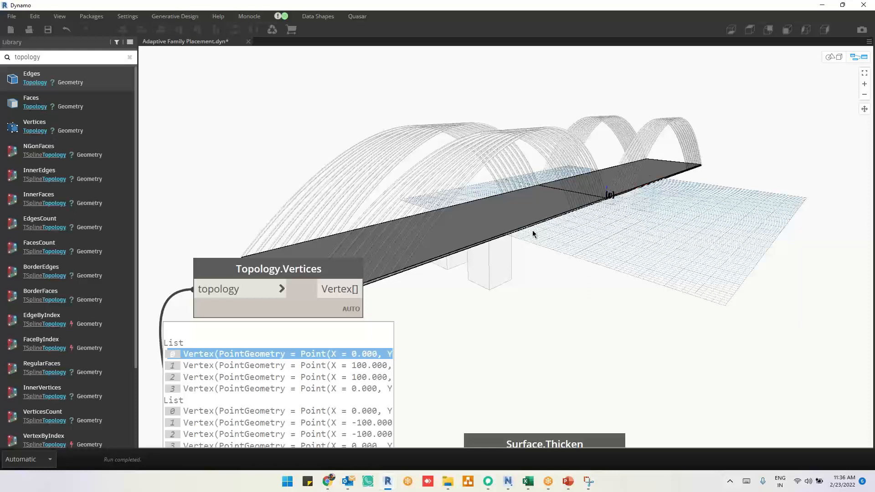
right_click(535, 193)
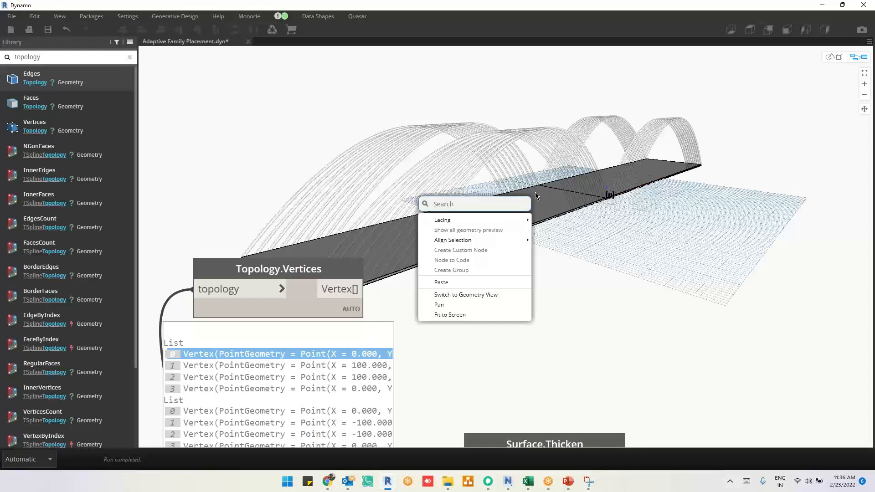
text(vertex.)
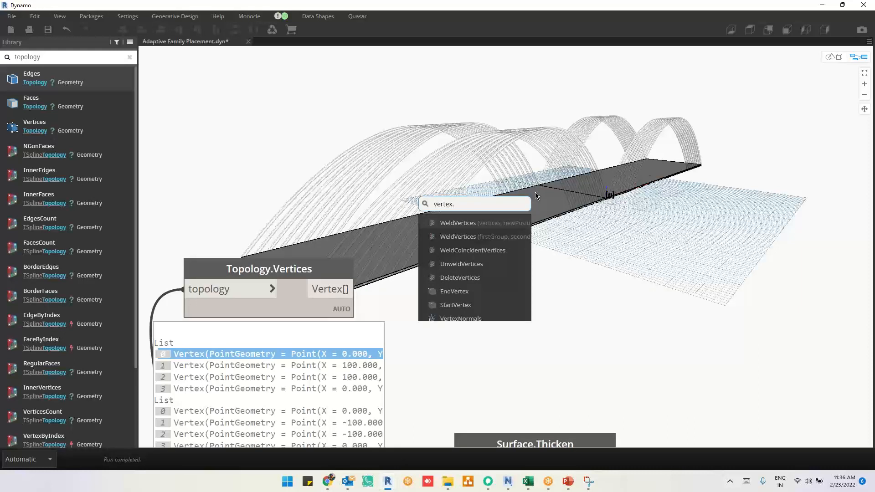
text(p)
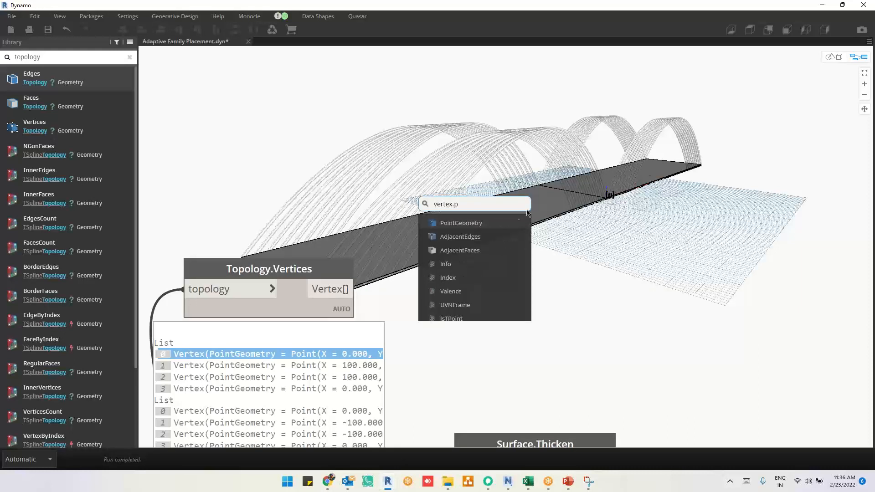
text(oint)
click(498, 225)
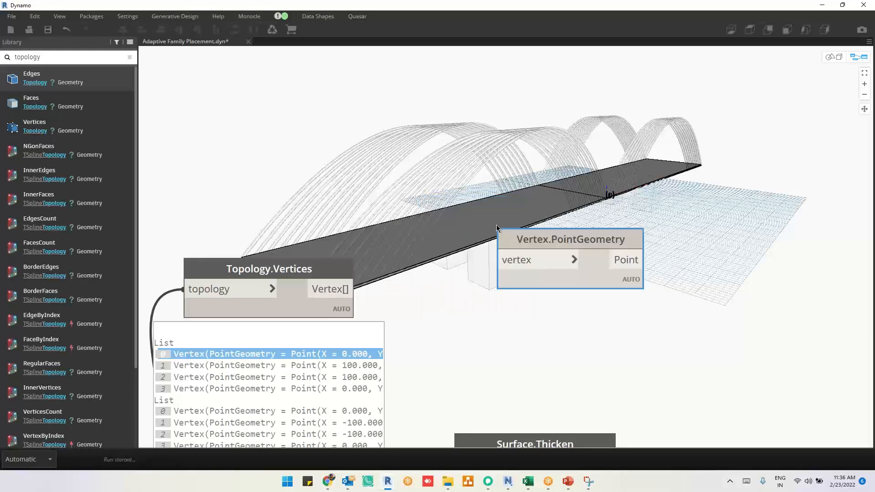
Connect the Topology.Vertices output to the vertex input of Vertex.PointGeometry, keep its point list preview shown, and place the node higher up
drag(354, 289, 532, 266)
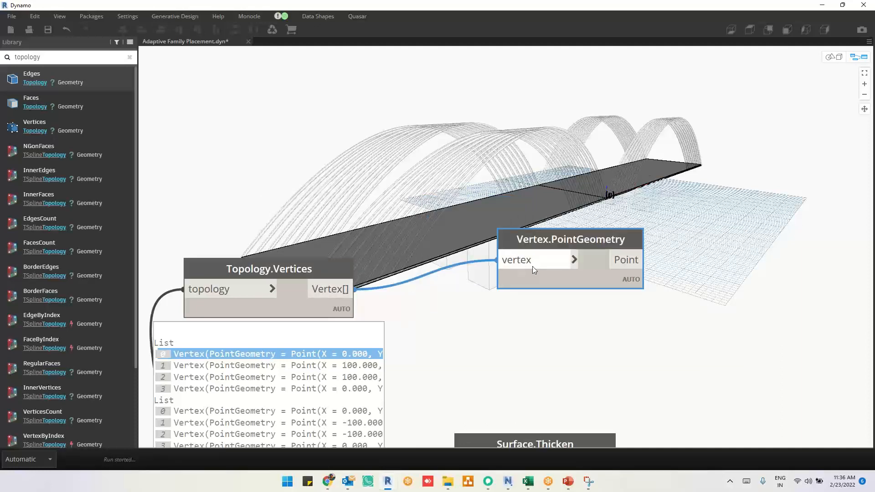
click(635, 305)
drag(587, 241, 539, 167)
Check points 0 to 3 of the first surface in the Vertex.PointGeometry list against the road surface corners in the 3D view
middle_drag(648, 236, 342, 362)
middle_drag(279, 335, 237, 276)
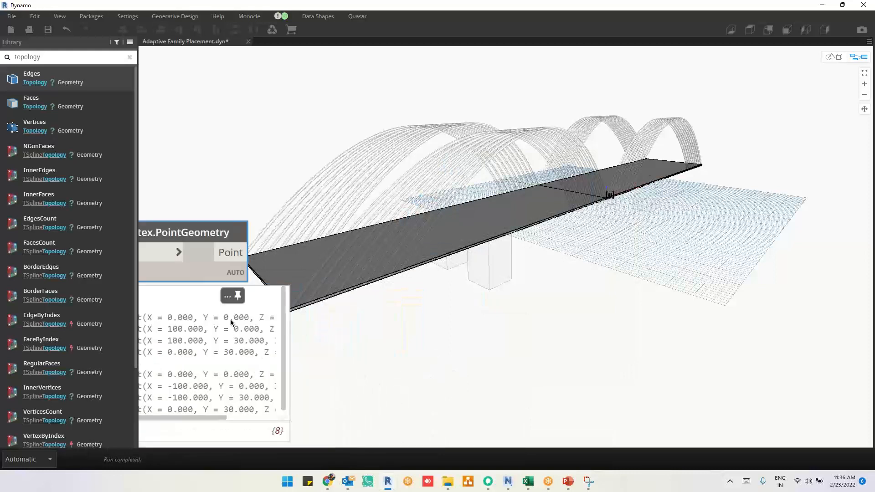
click(230, 319)
click(231, 330)
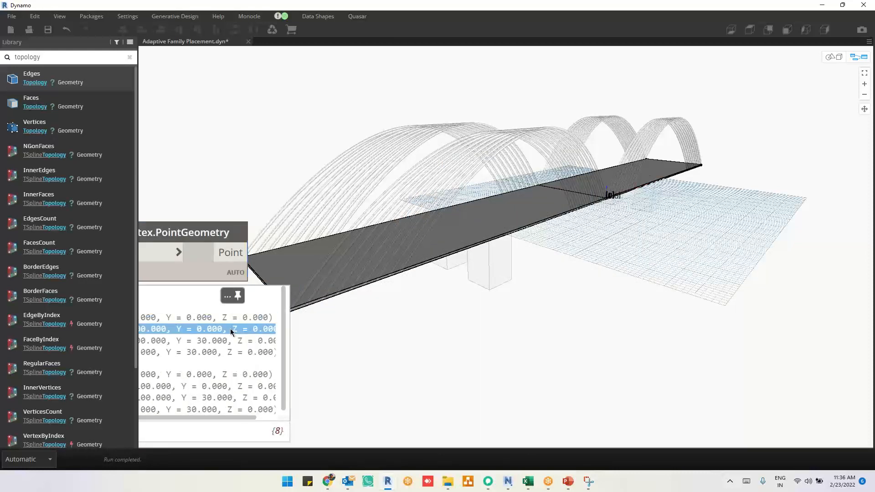
click(231, 341)
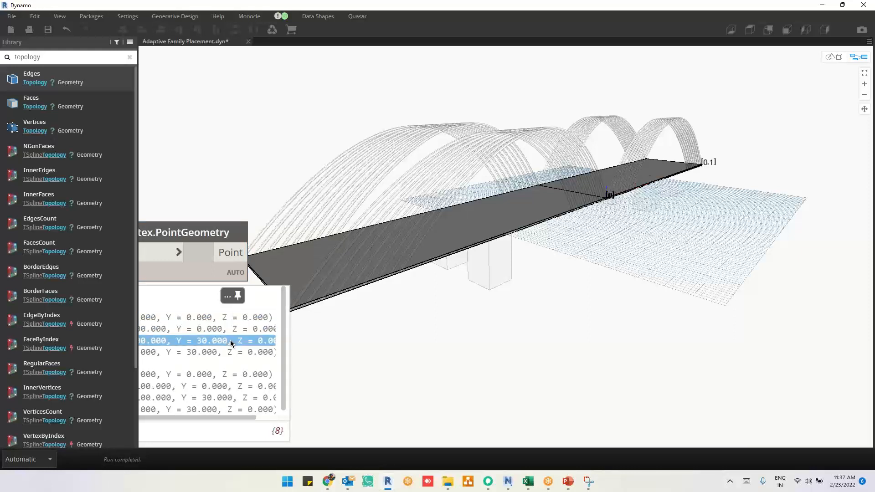
click(231, 352)
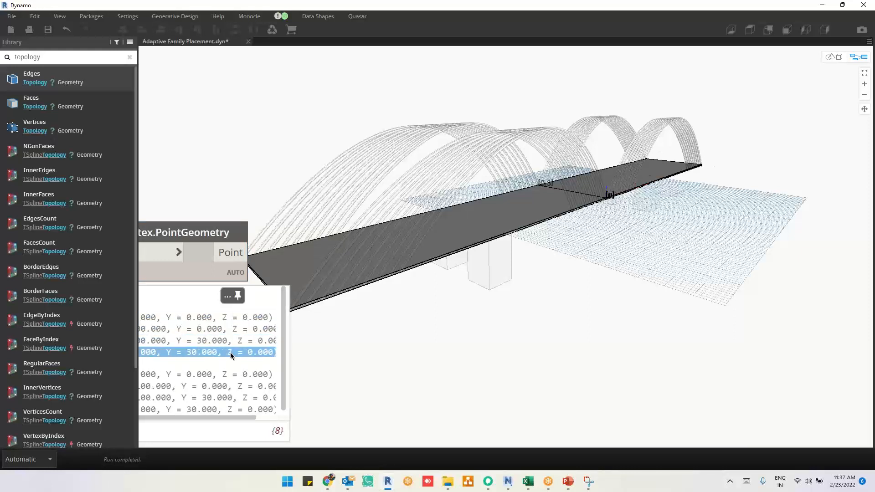
click(228, 319)
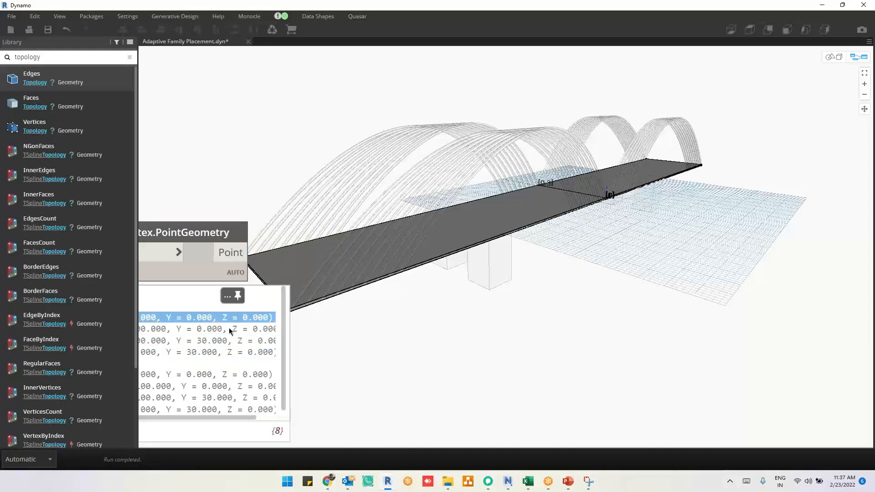
click(230, 329)
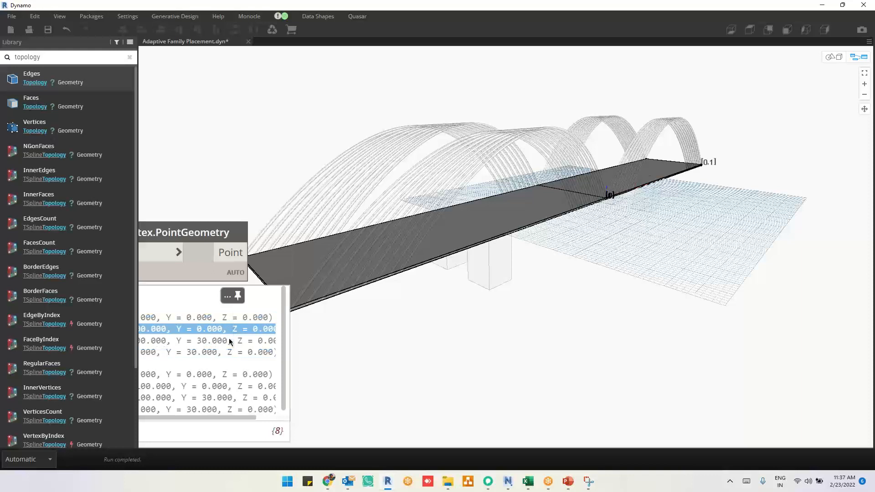
click(231, 341)
click(230, 352)
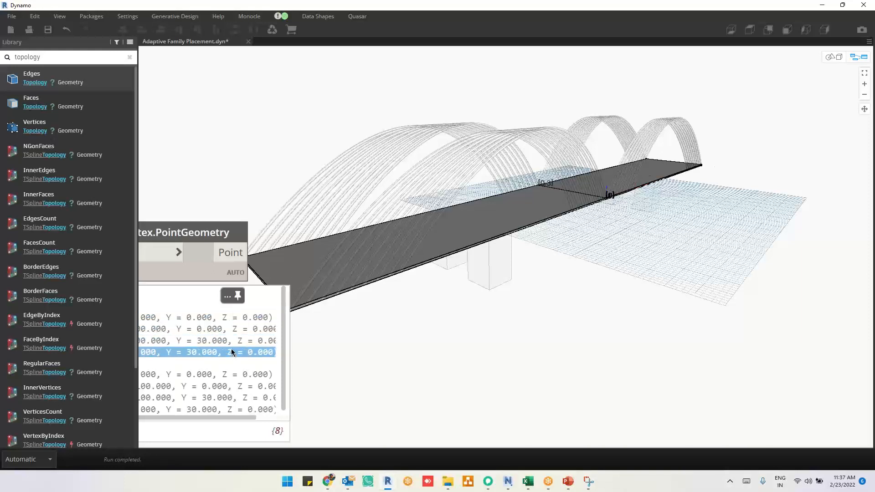
click(223, 317)
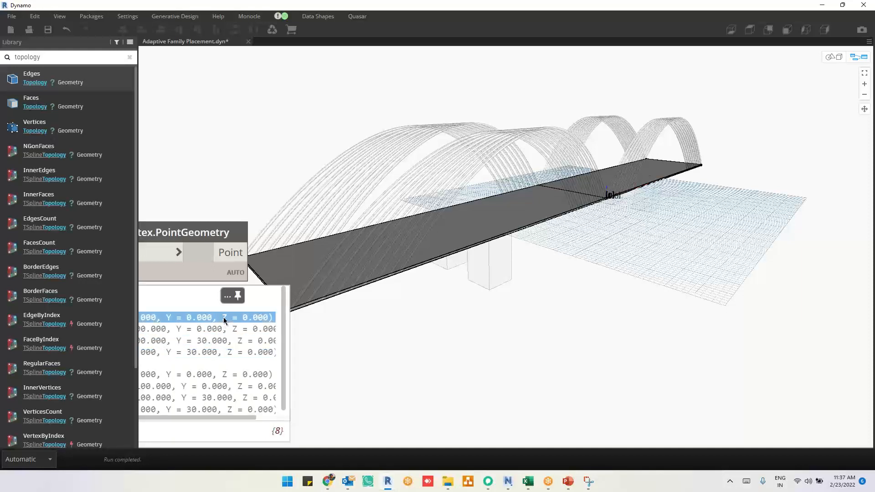
click(224, 341)
click(223, 352)
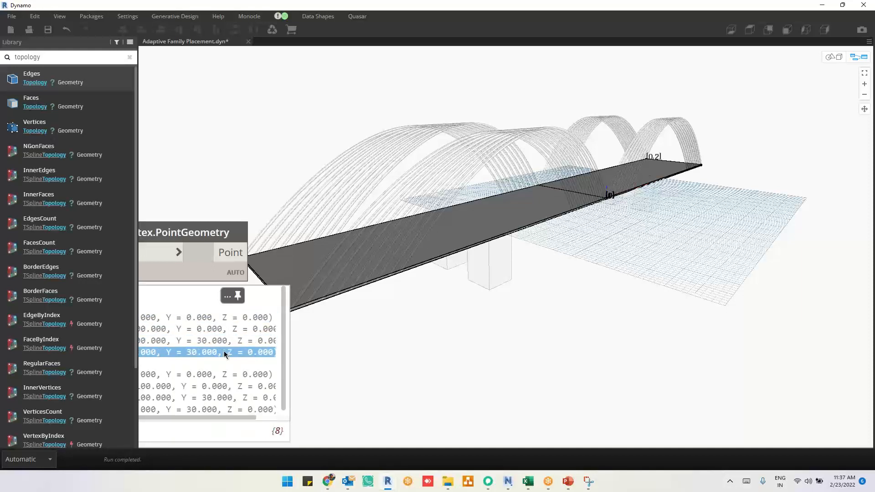
click(222, 318)
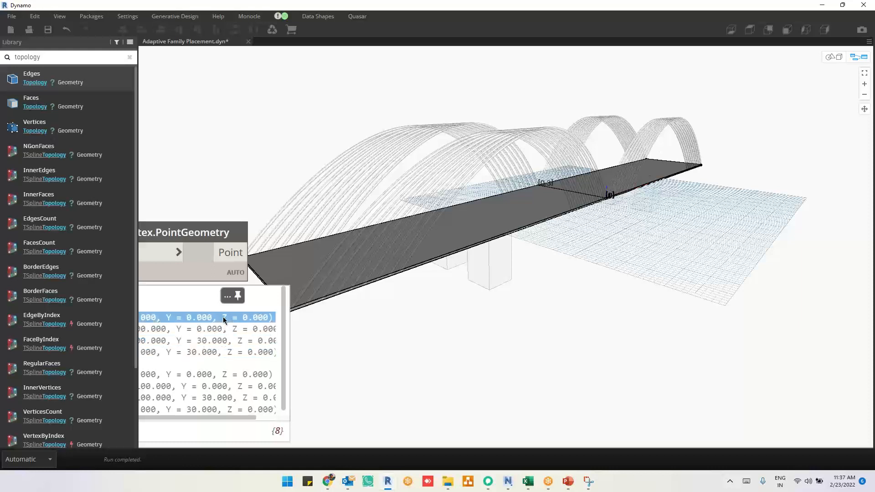
click(223, 351)
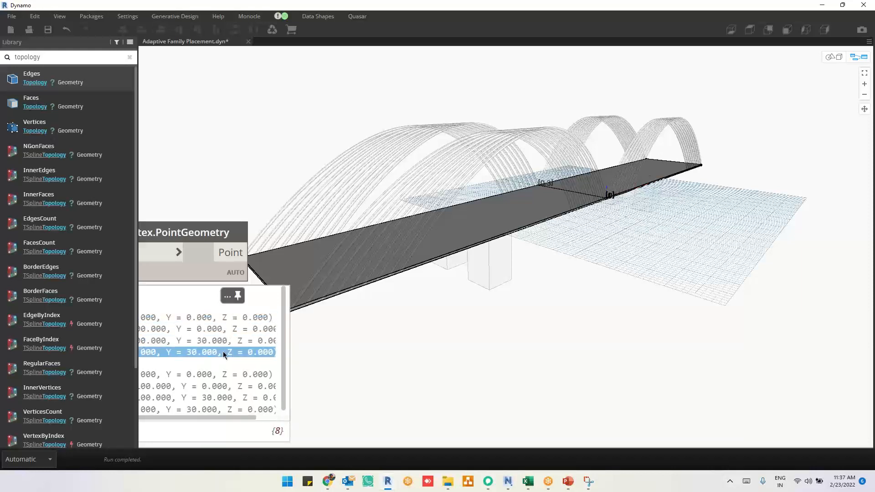
middle_drag(447, 279, 423, 304)
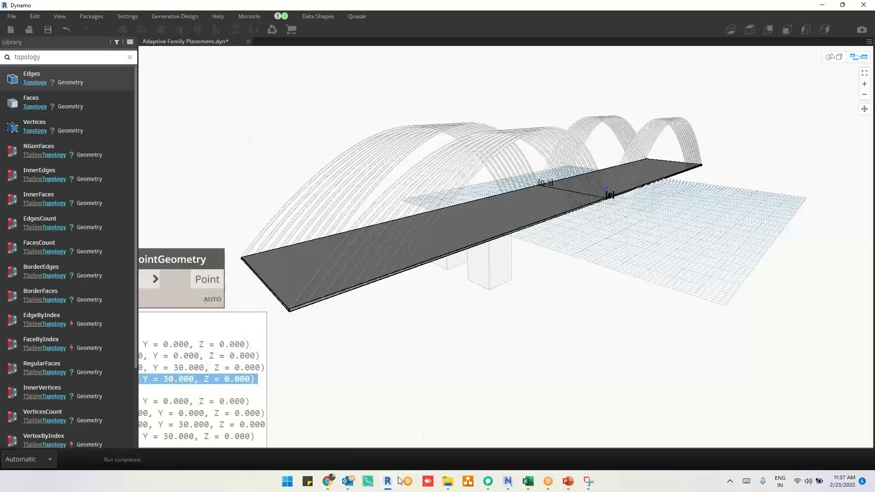
Switch to Chrome and look through the bridge pillar image results for pillar shape references
click(328, 481)
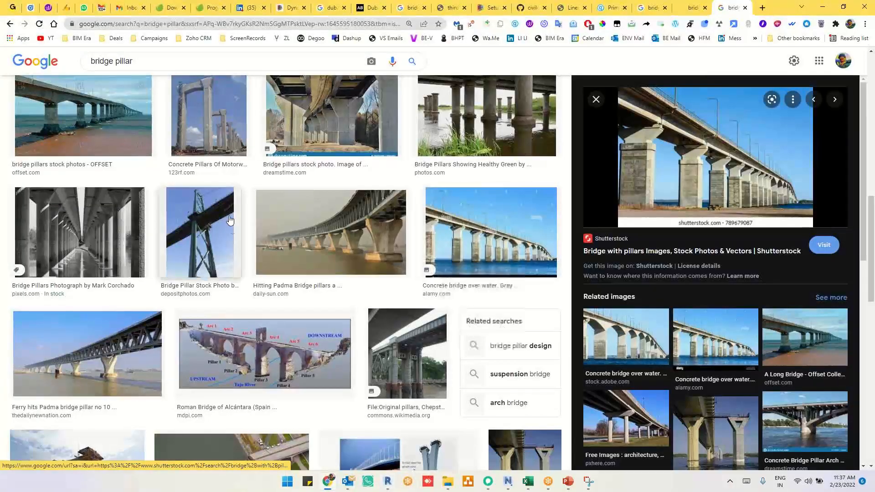
scroll(234, 231, up, 10)
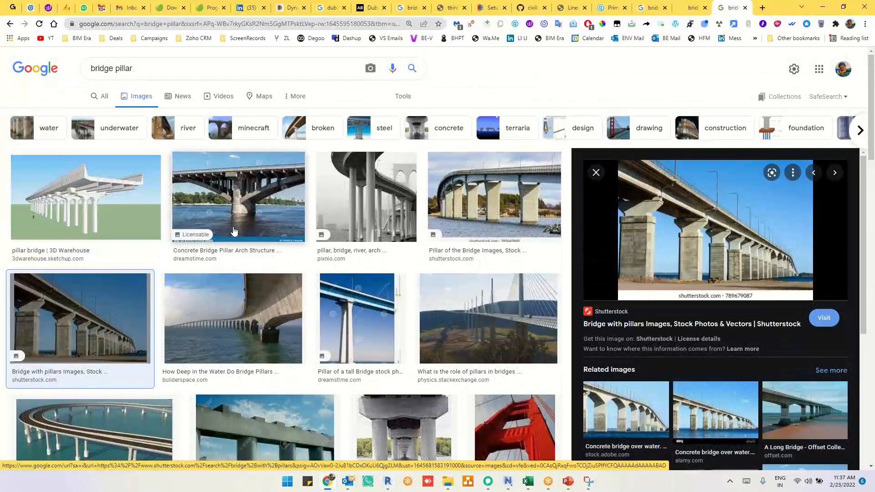
scroll(303, 220, down, 5)
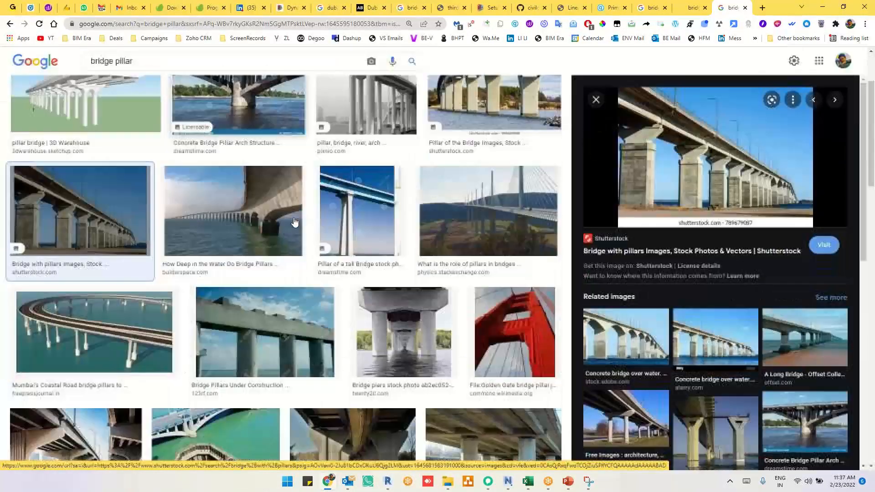
Look through the bridge pillar image results for different pier shapes and their arrangement beneath the decks
scroll(328, 209, up, 5)
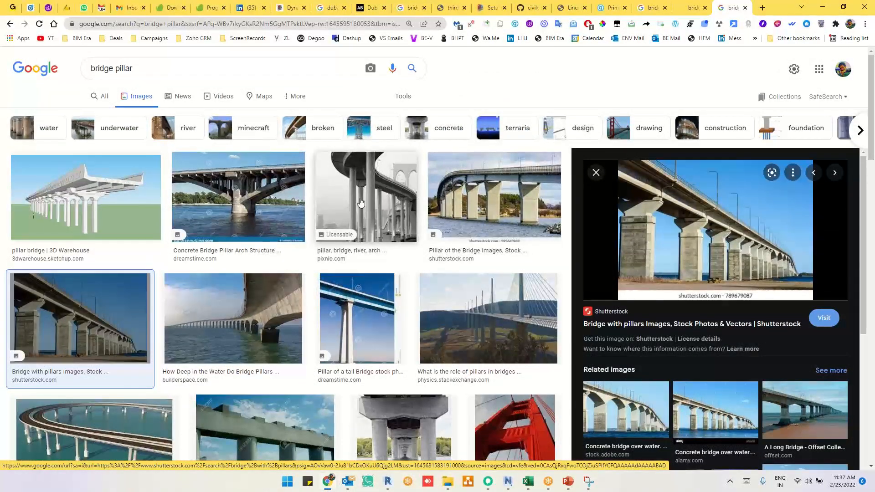
scroll(273, 197, down, 2)
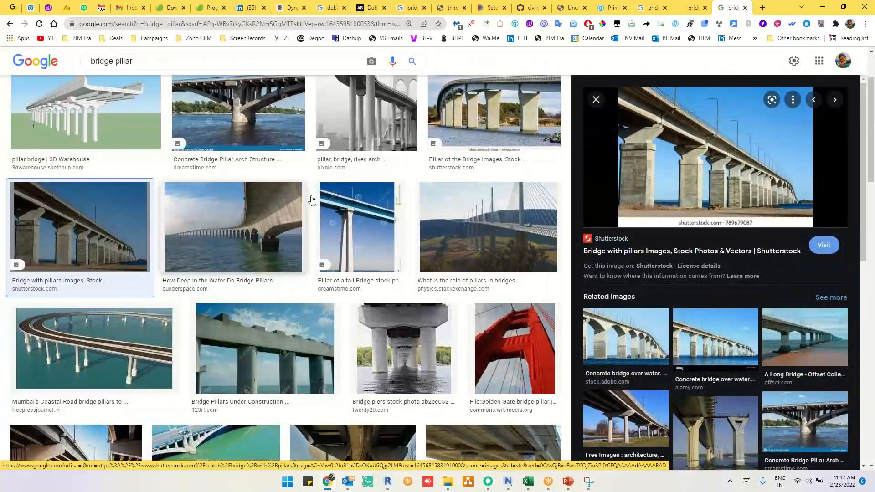
scroll(296, 219, down, 2)
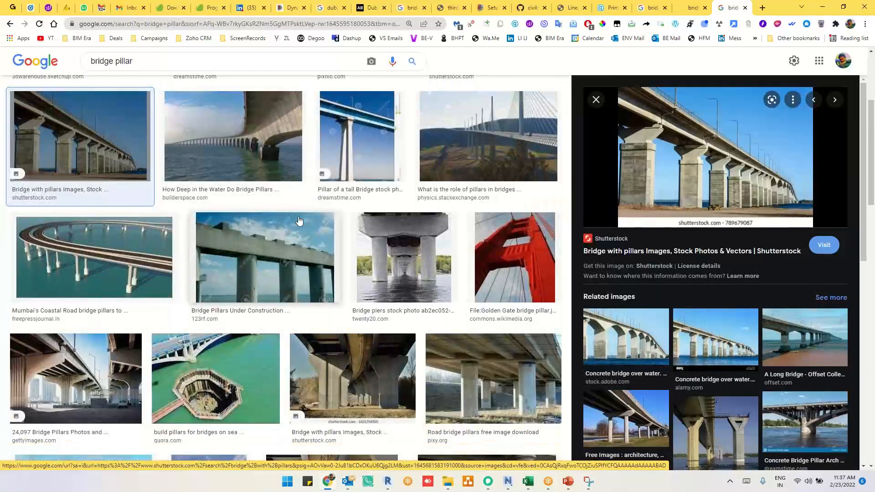
scroll(299, 221, down, 2)
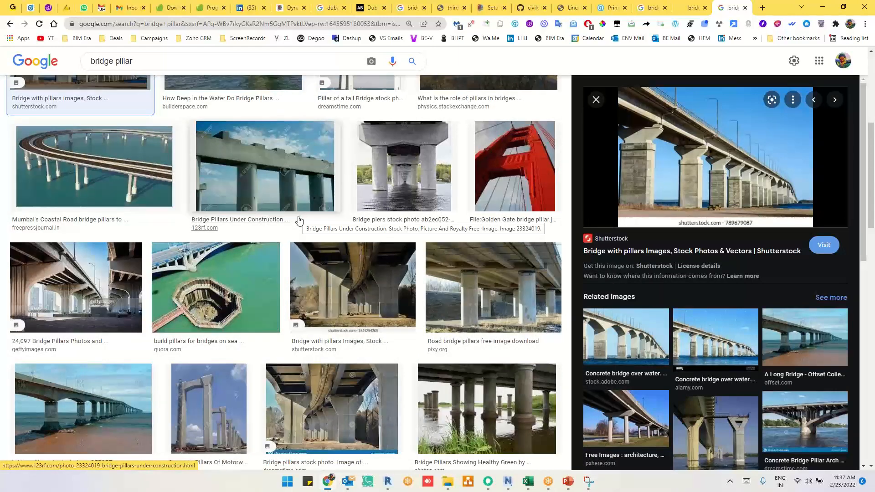
scroll(299, 219, down, 2)
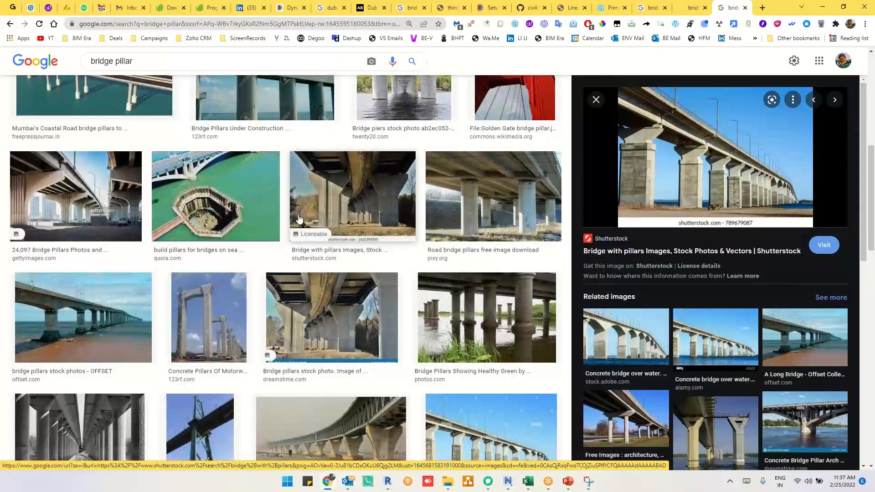
scroll(299, 219, down, 4)
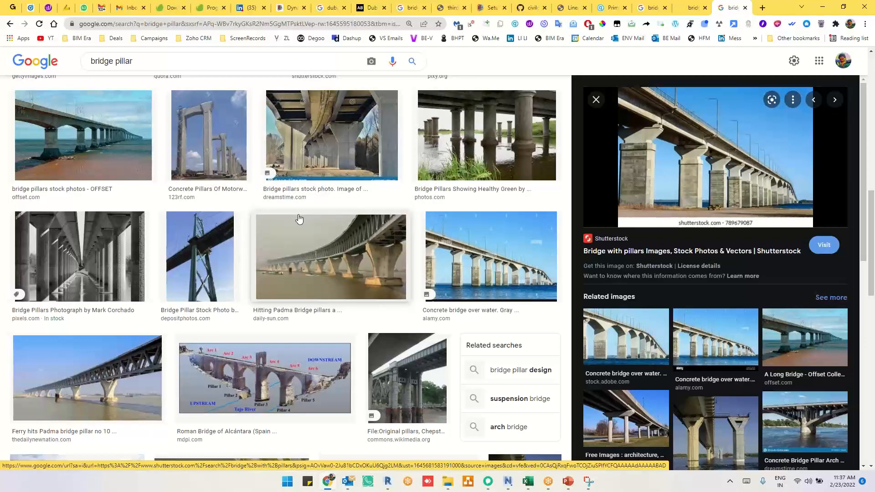
scroll(299, 219, down, 5)
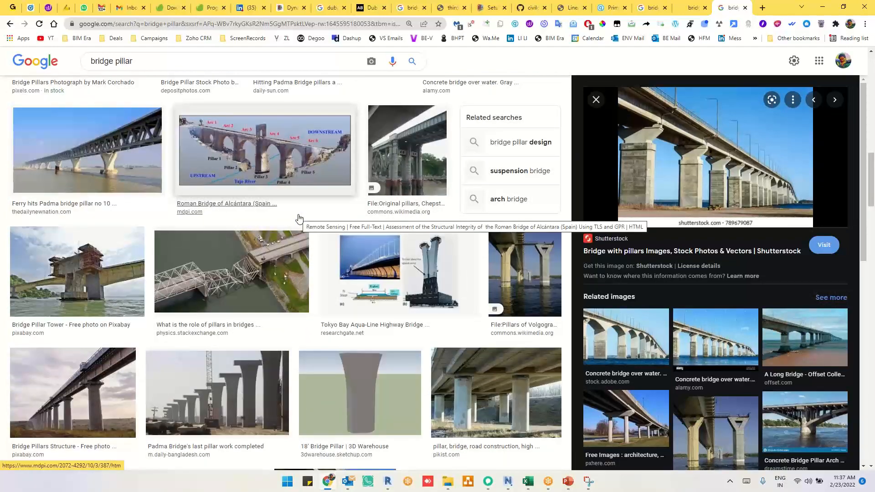
scroll(299, 218, down, 4)
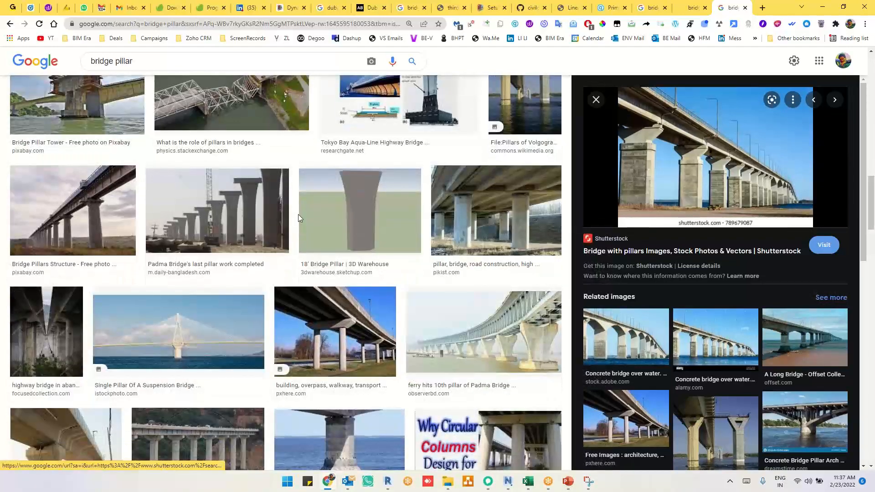
scroll(298, 218, down, 4)
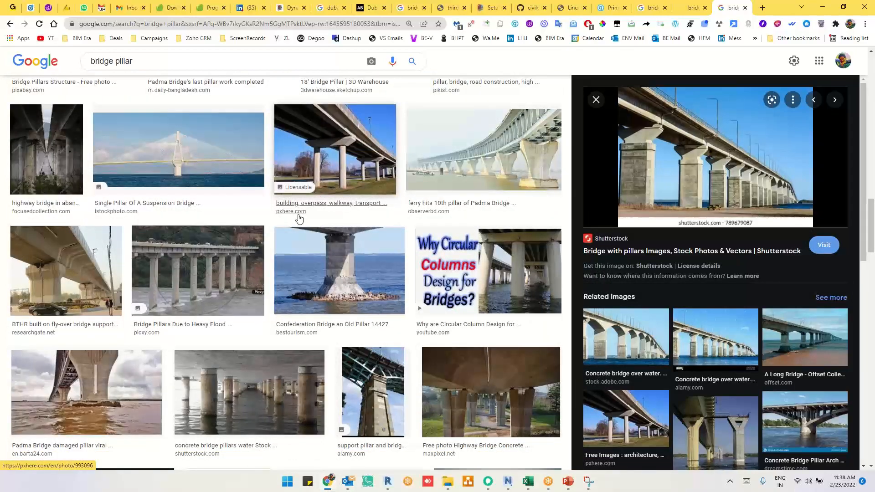
scroll(299, 219, down, 5)
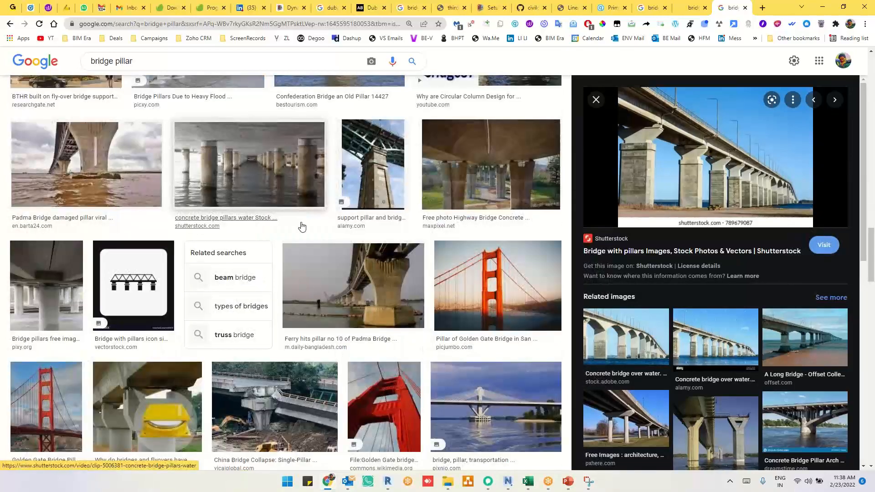
scroll(301, 226, up, 19)
scroll(311, 236, up, 10)
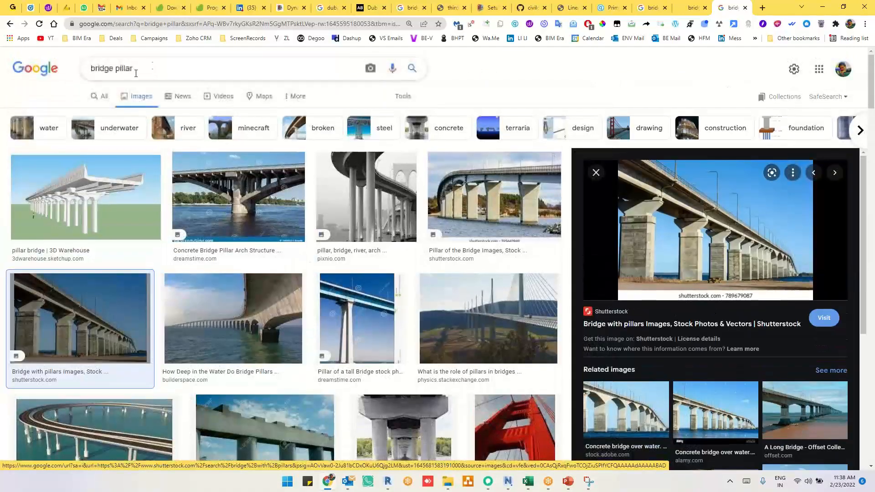
Search Google Images for "bridge" and open the Golden Gate Bridge picture from history.com
double_click(131, 68)
key(BackSpace)
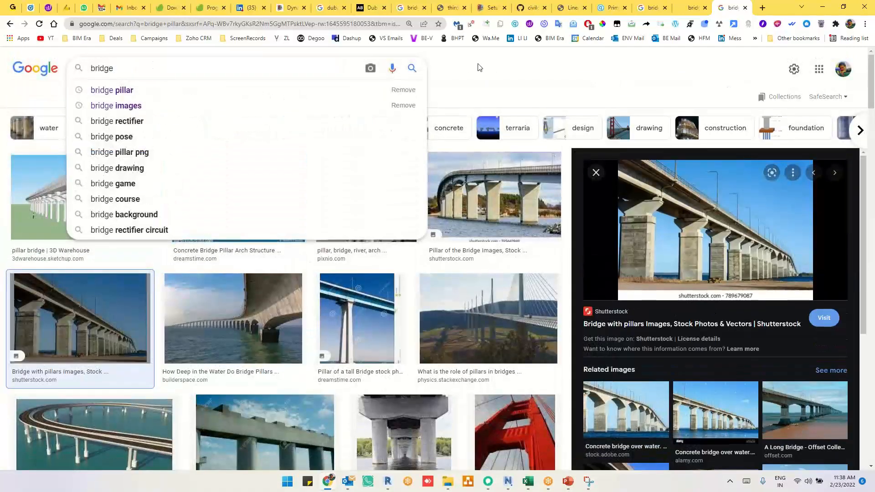
key(Return)
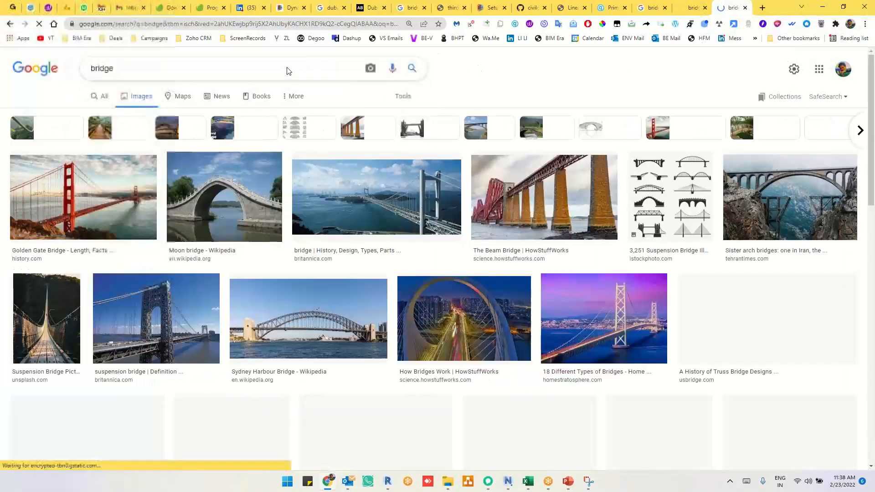
click(287, 72)
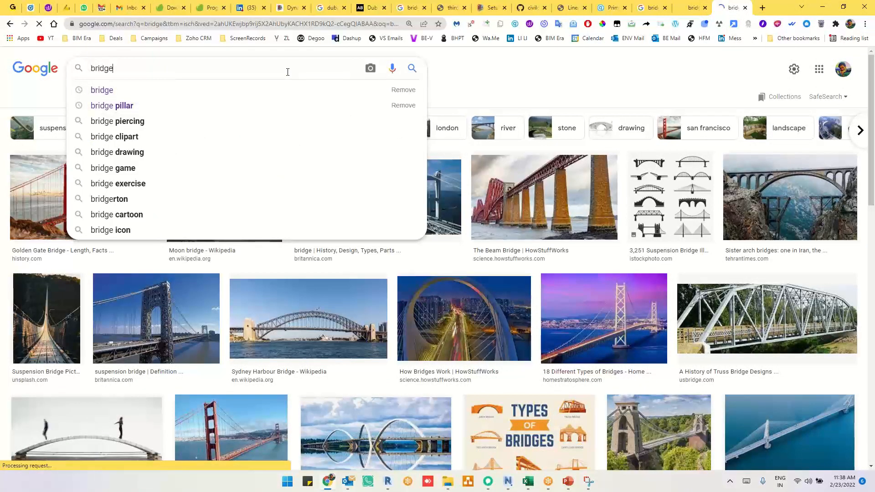
click(123, 236)
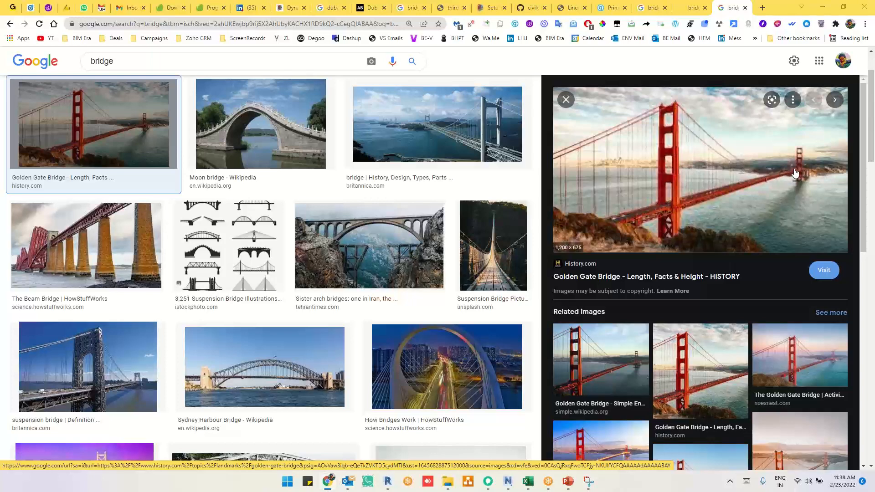
Switch to Dynamo and locate the first and last points of Vertex.PointGeometry's first list on the bridge deck
key(alt+Tab)
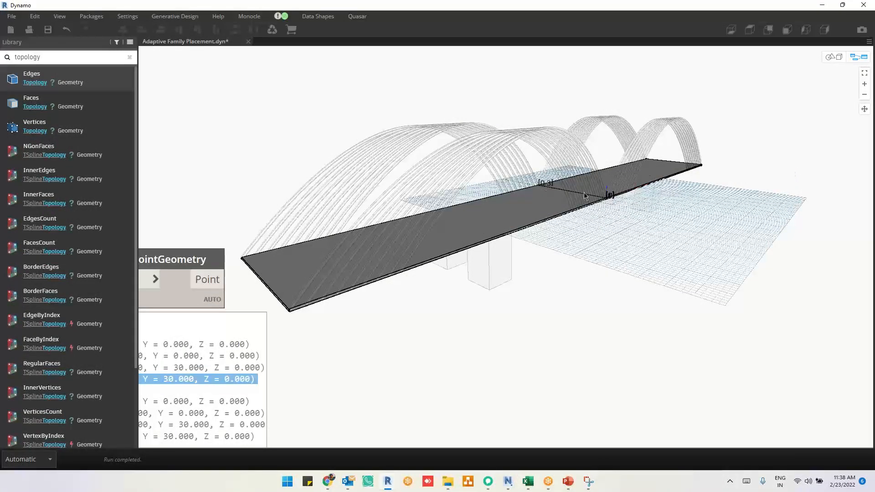
scroll(490, 273, down, 2)
middle_drag(489, 273, 529, 206)
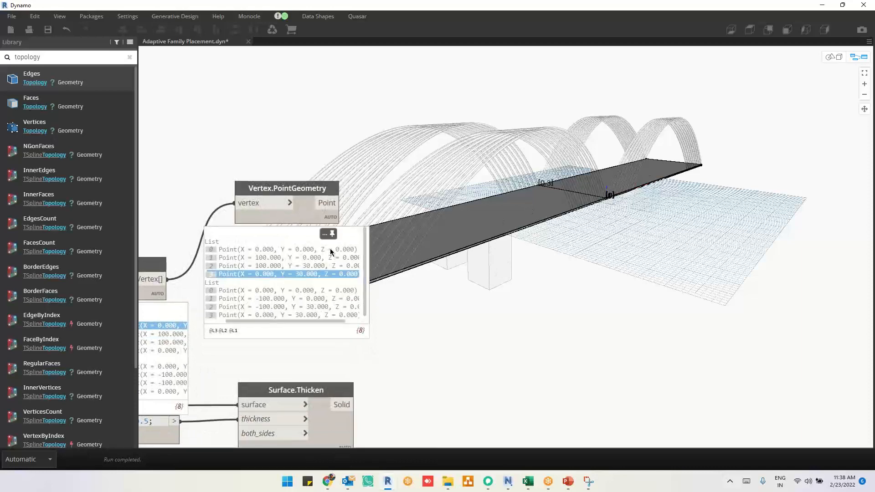
click(331, 251)
click(331, 275)
middle_drag(504, 270, 441, 274)
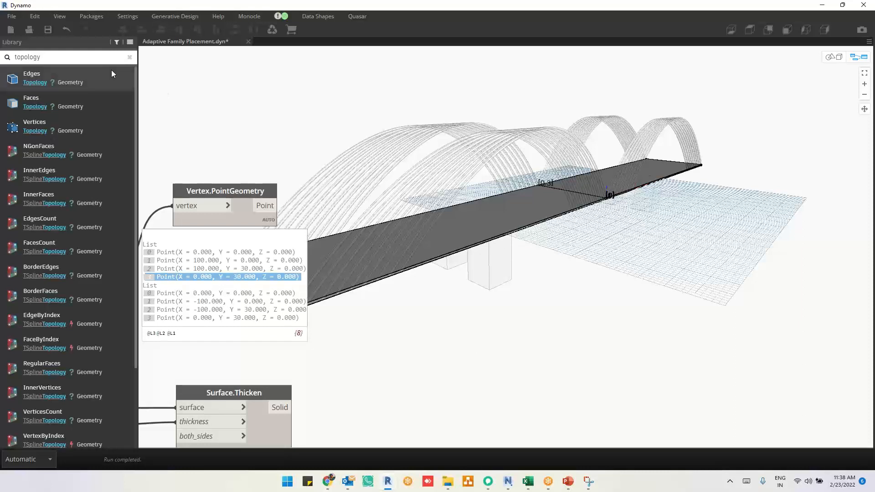
Search the node library for "firstlas" and add the FirstLast list node from the Springs package to the graph
drag(85, 61, 1, 63)
text(li)
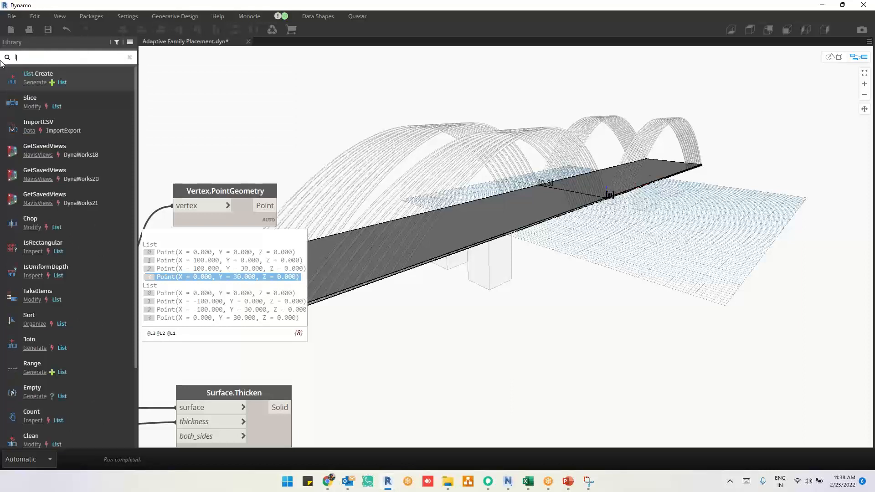
key(BackSpace)
text(fi)
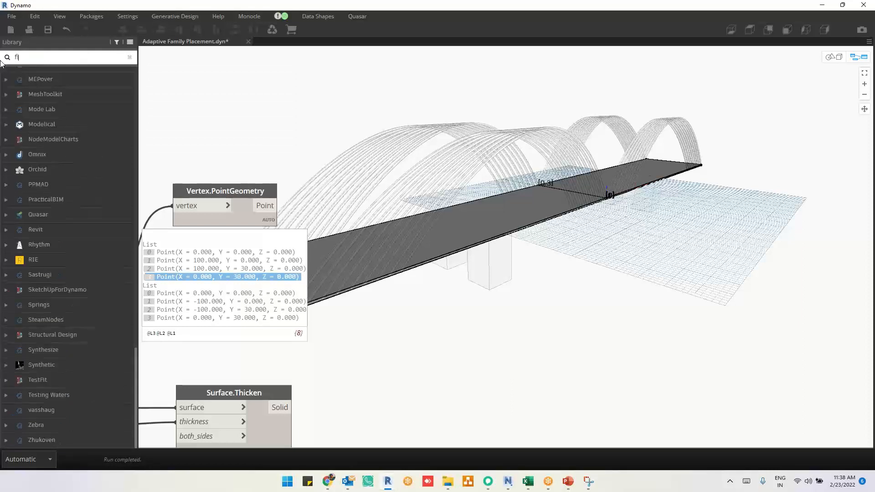
text(r)
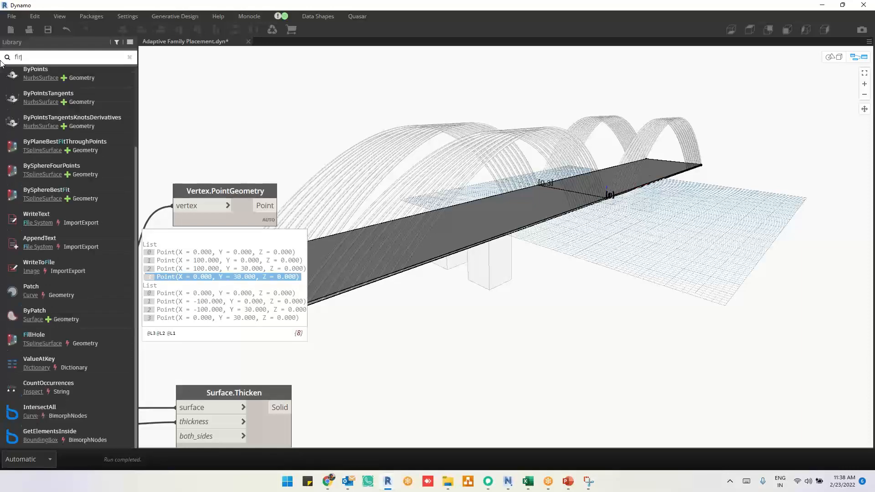
text(stl)
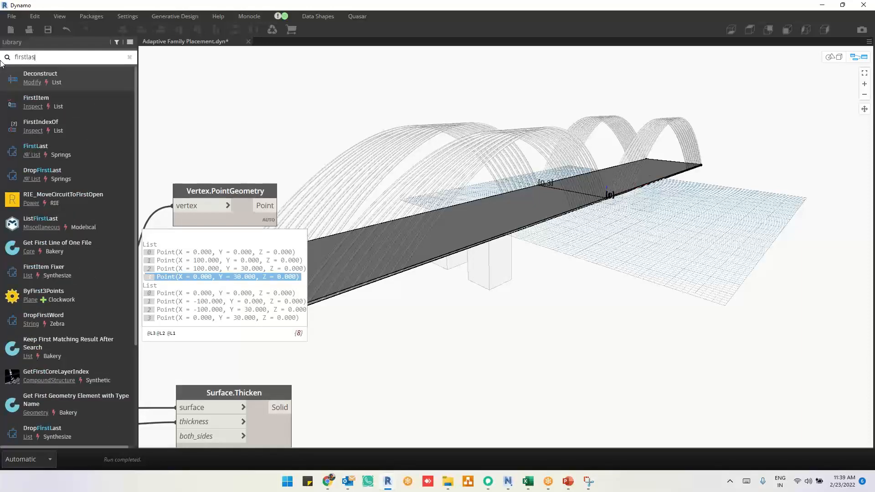
text(as)
click(94, 83)
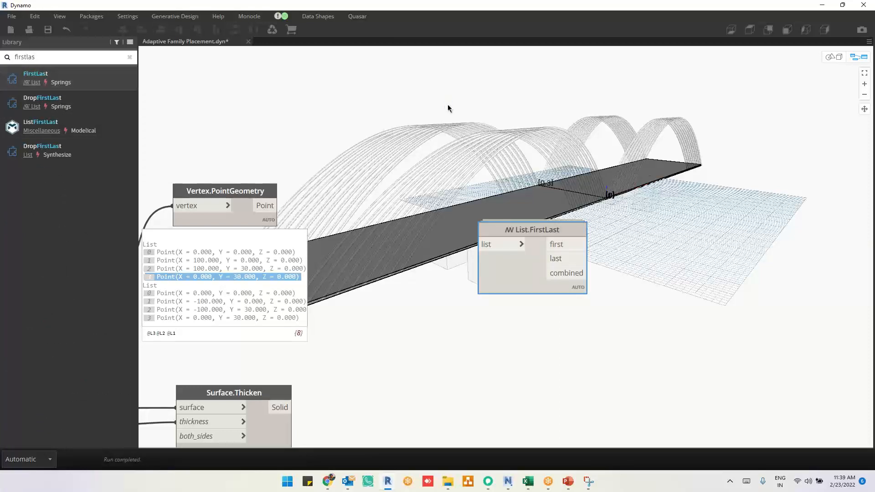
Connect Vertex.PointGeometry's Point output to the list input of List.FirstLast and move that node closer to its source
click(268, 205)
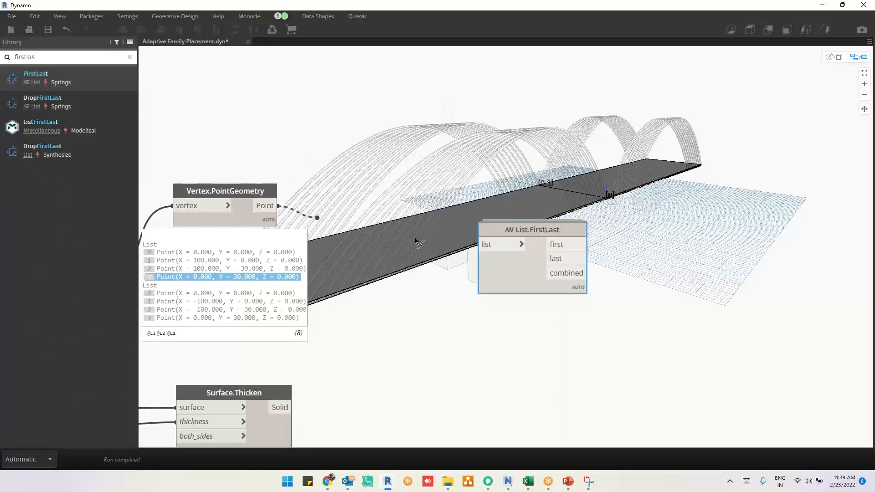
click(483, 245)
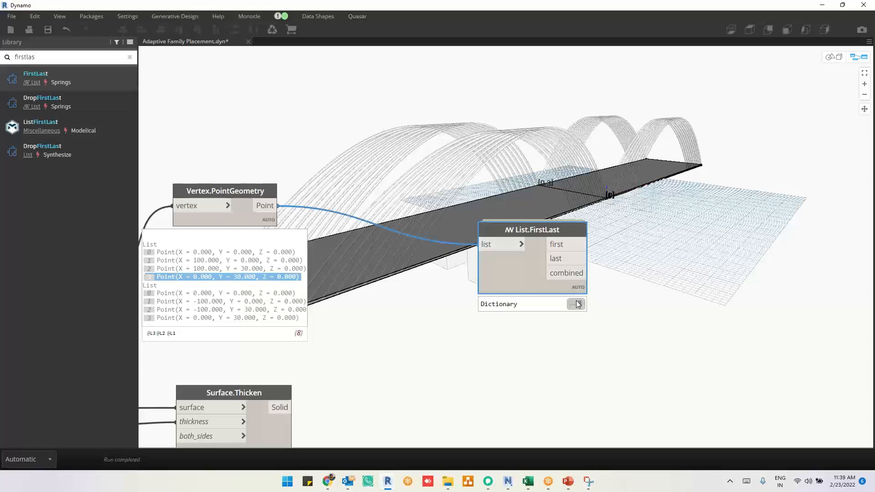
drag(520, 275, 454, 226)
Examine each point of the first list in the List.FirstLast output against the bridge preview
middle_drag(623, 258, 378, 186)
middle_drag(414, 240, 446, 177)
scroll(446, 176, down, 2)
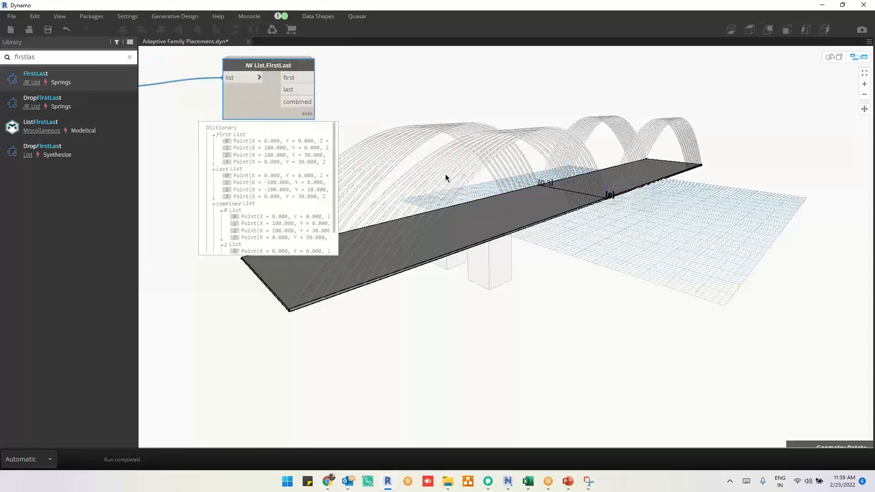
click(256, 141)
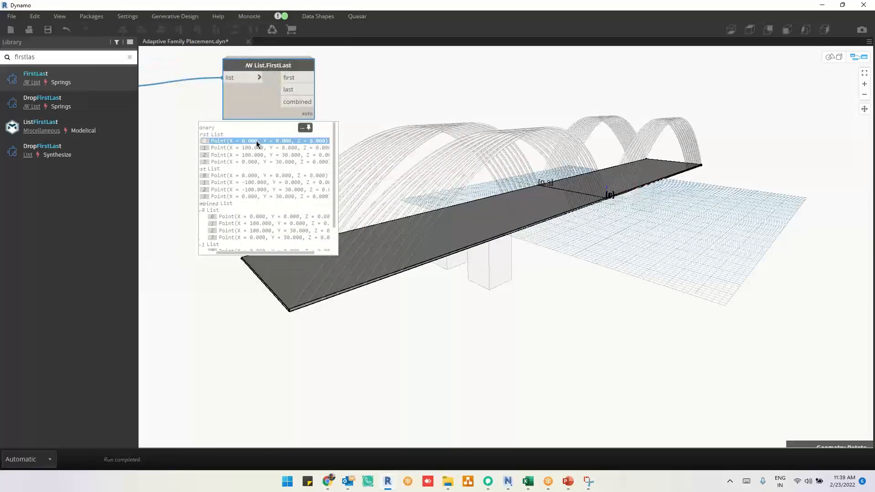
middle_drag(387, 148, 330, 150)
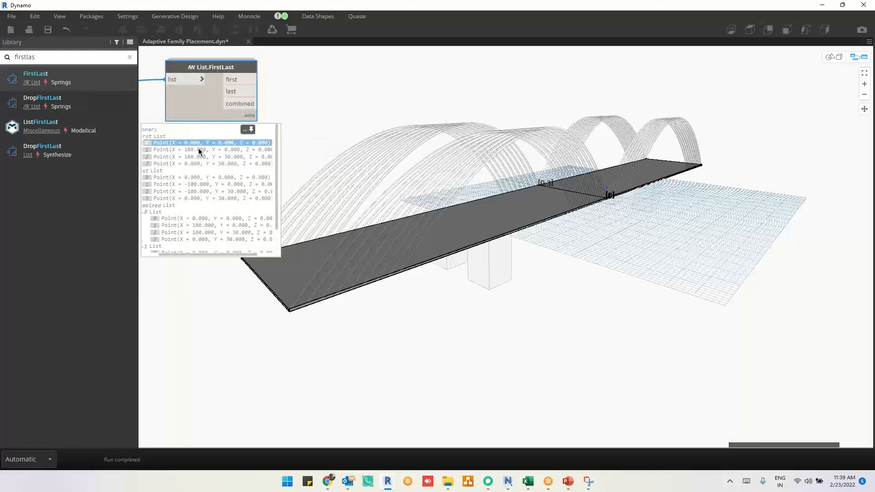
click(199, 149)
click(200, 159)
click(236, 164)
Compare the corner points from Vertex.PointGeometry with the first, last and combined lists of List.FirstLast
middle_drag(303, 153, 550, 154)
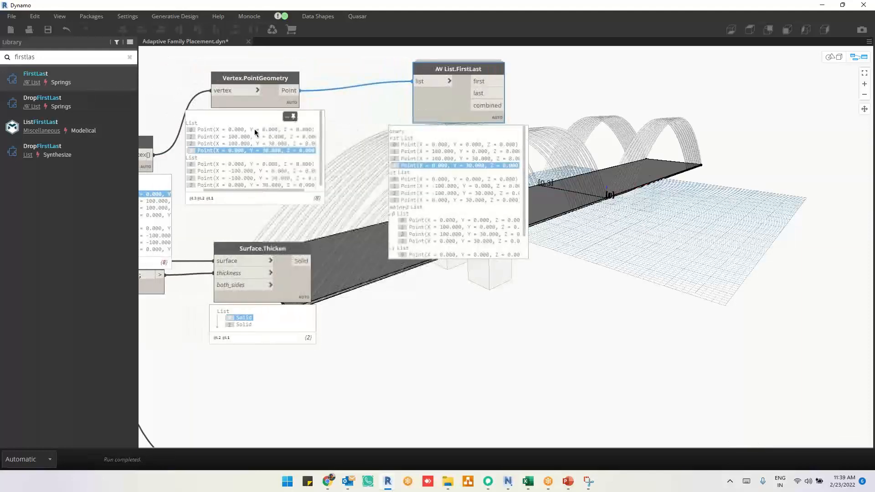
click(256, 130)
click(485, 145)
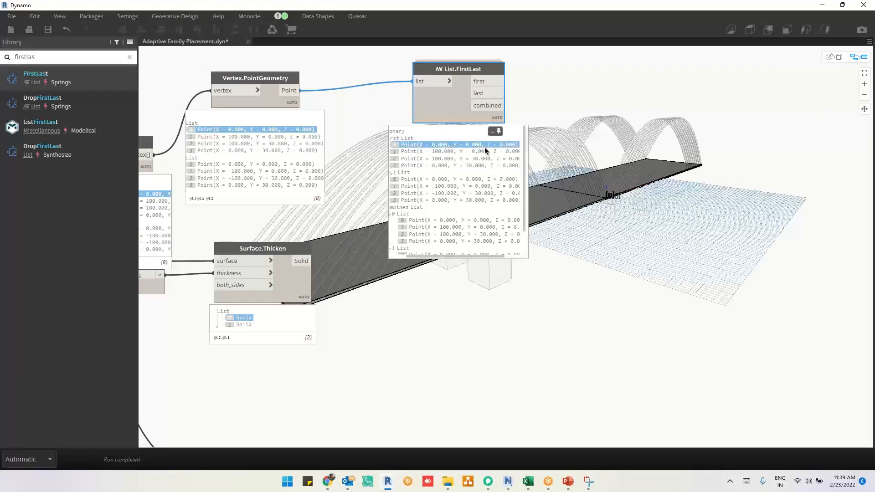
scroll(472, 180, down, 2)
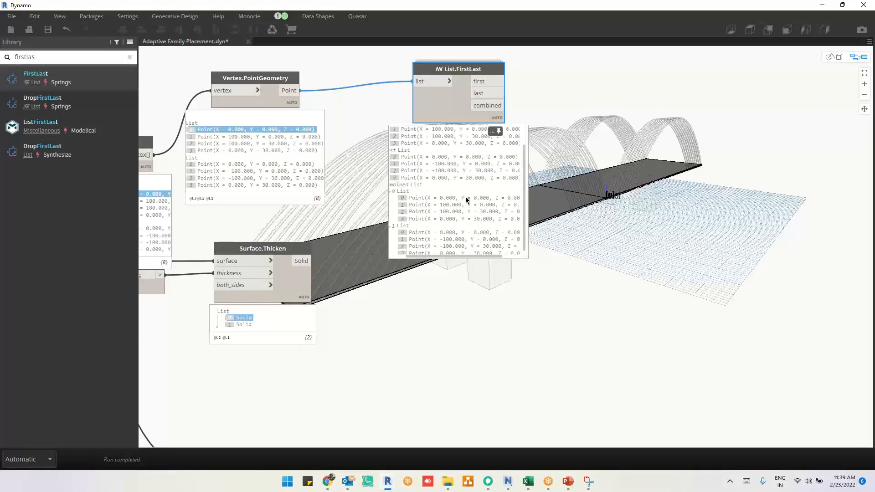
scroll(466, 200, up, 3)
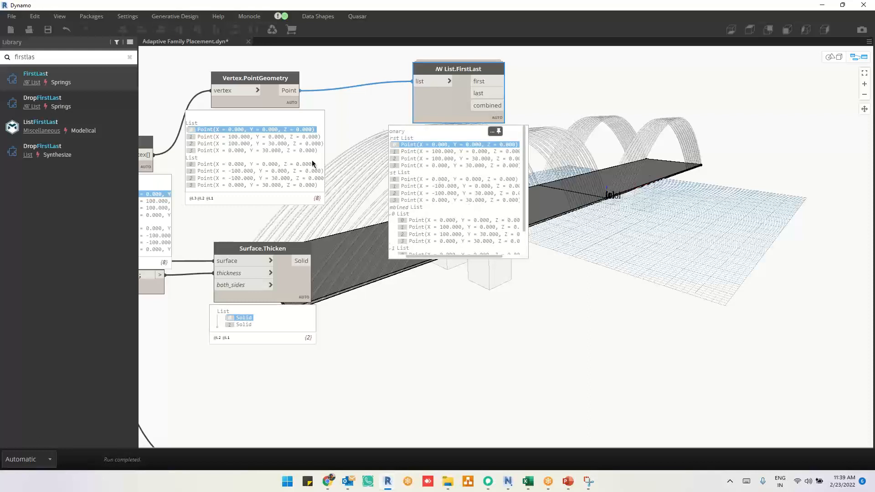
click(261, 151)
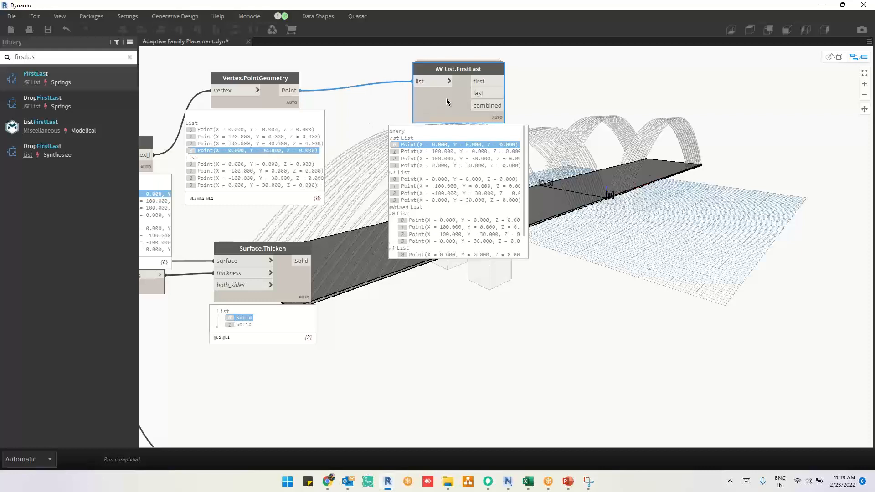
click(449, 82)
click(419, 85)
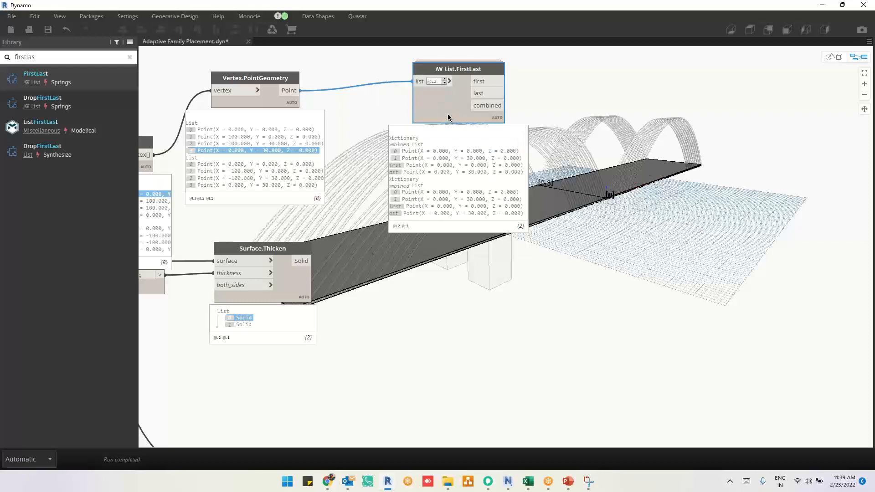
click(445, 145)
click(447, 157)
click(447, 165)
click(446, 172)
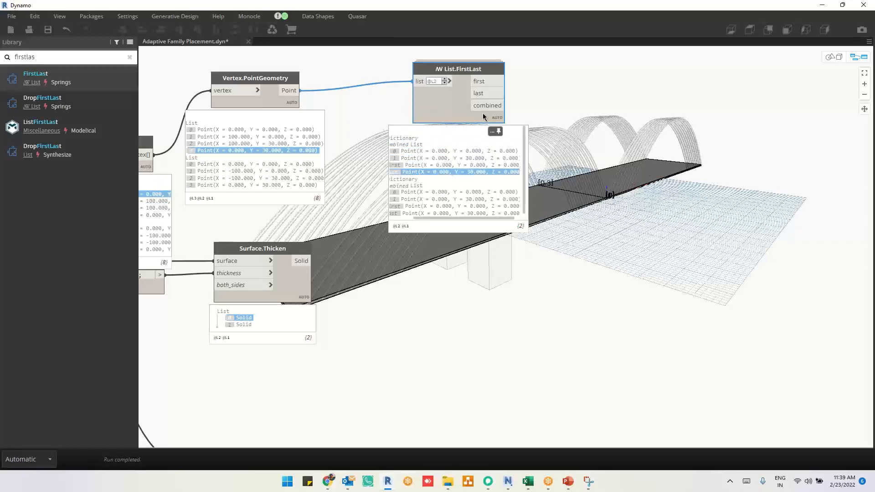
Delete the List.FirstLast node connected to Vertex.PointGeometry
key(Delete)
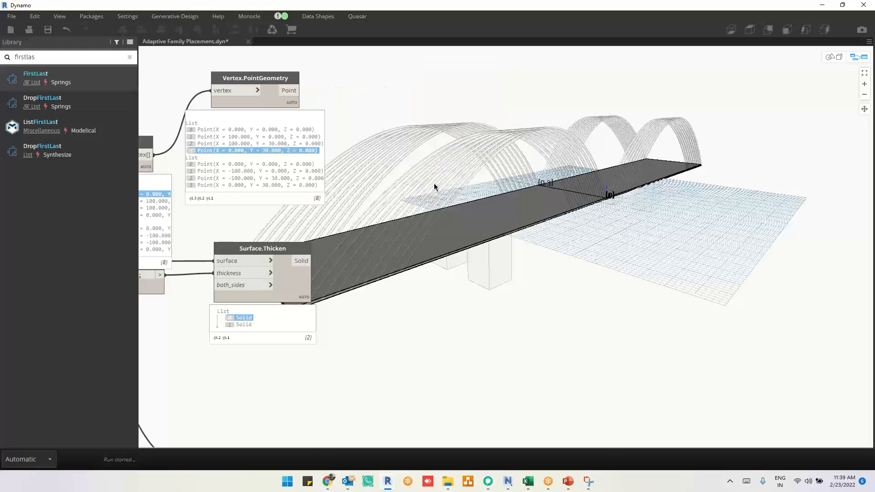
scroll(434, 175, up, 2)
Add a code block beside Vertex.PointGeometry containing list[[0,-1]]; to pick the first and last items
double_click(508, 113)
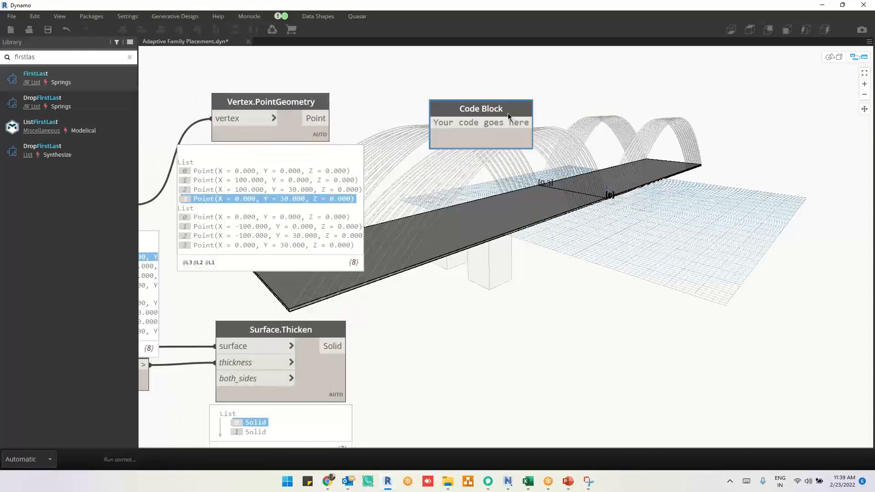
text(list)
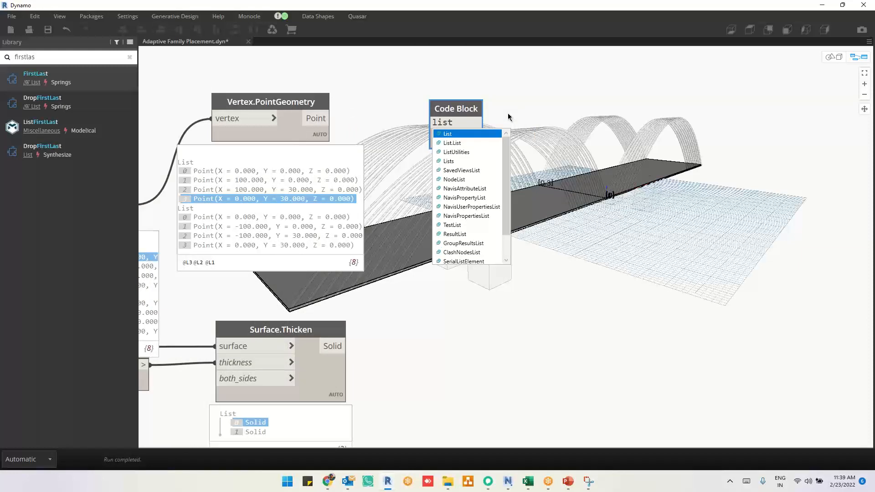
text([0])
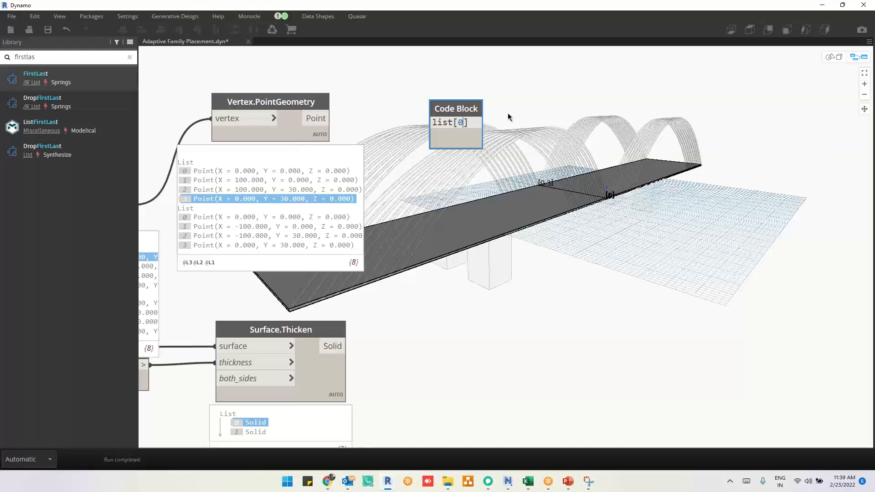
text(,-1)
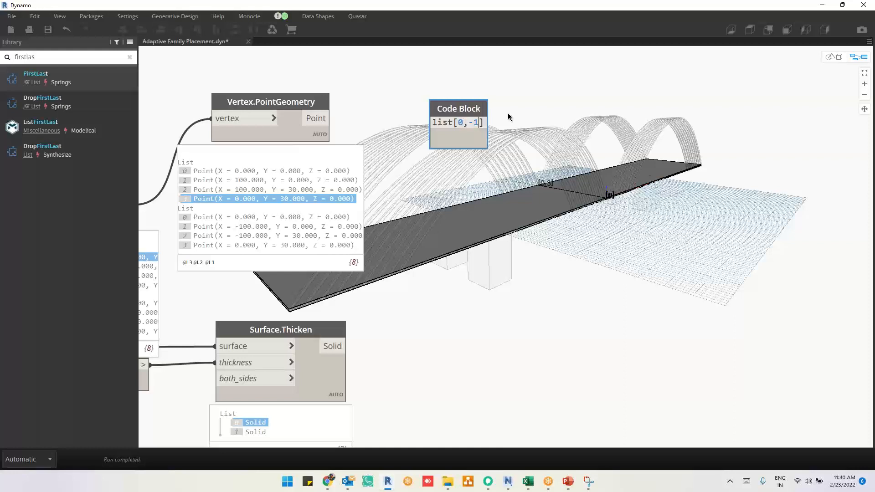
click(547, 113)
click(455, 120)
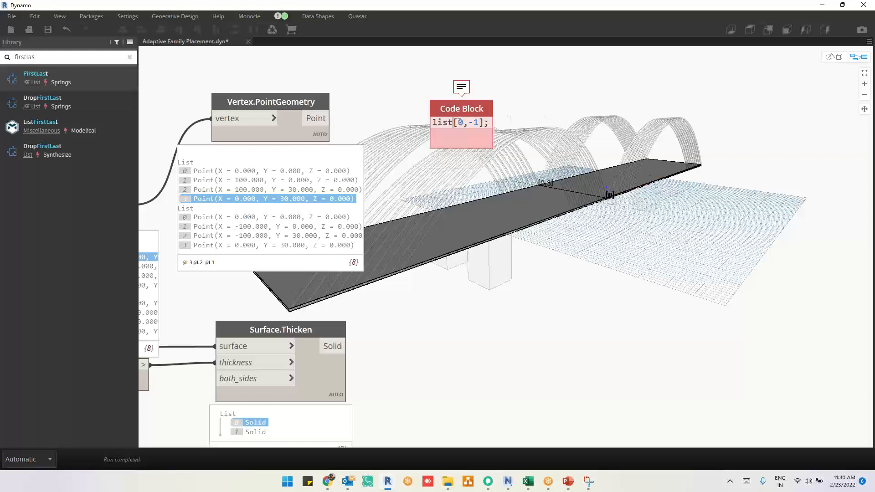
text([)
click(488, 122)
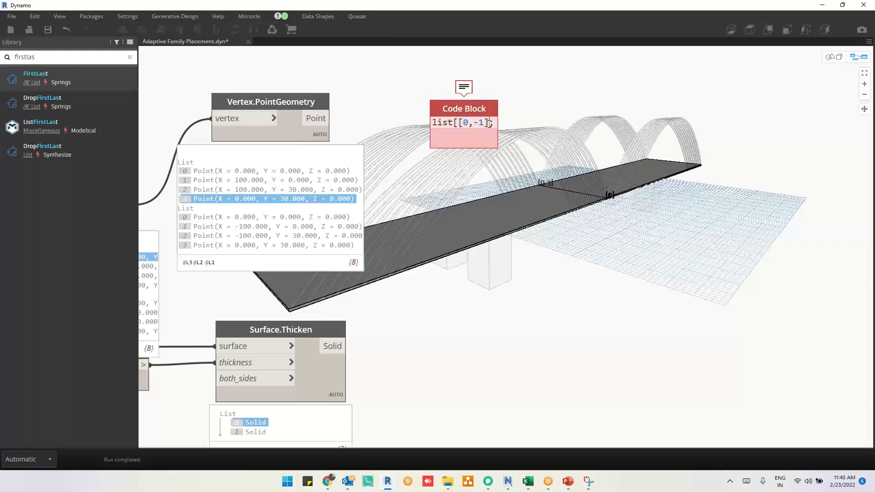
text(])
click(592, 125)
Connect Vertex.PointGeometry's Point output to the code block's list input, show its output and move the block further from its source
drag(331, 118, 433, 124)
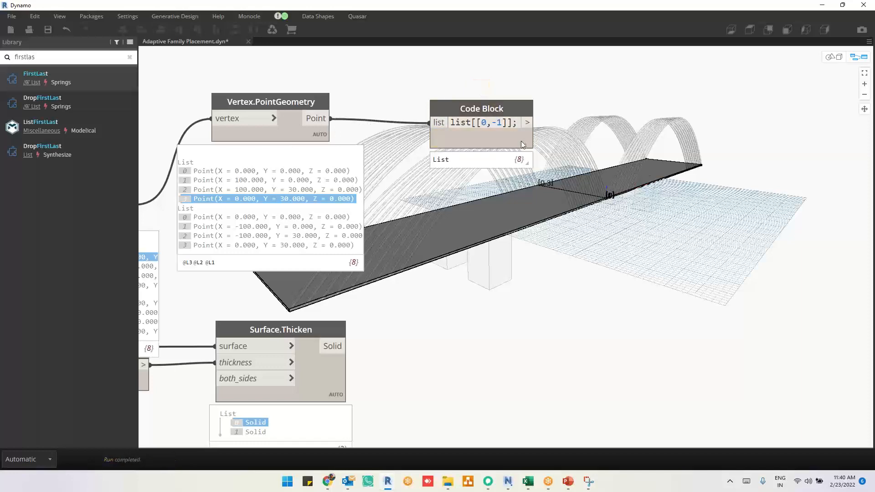
mouse_move(523, 162)
drag(506, 140, 558, 132)
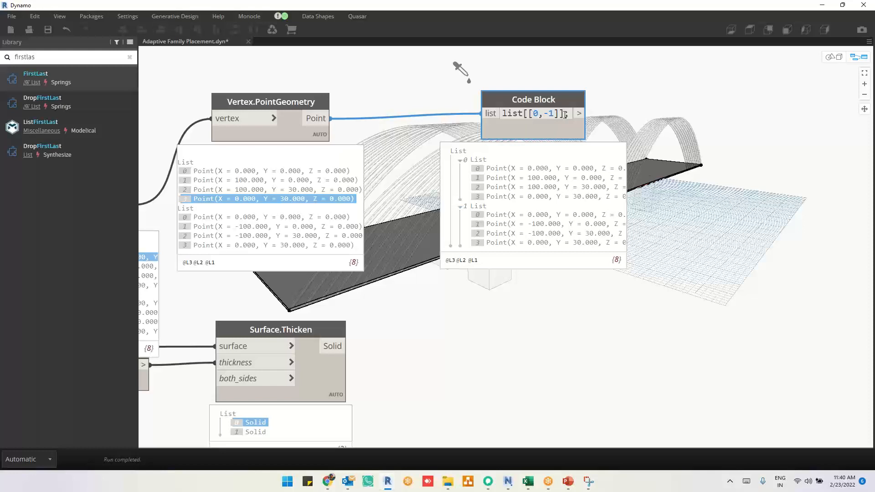
Try the replication guide <1> after list[[0,-1]] in the code block, and delete the block
text(;)
text(<1>)
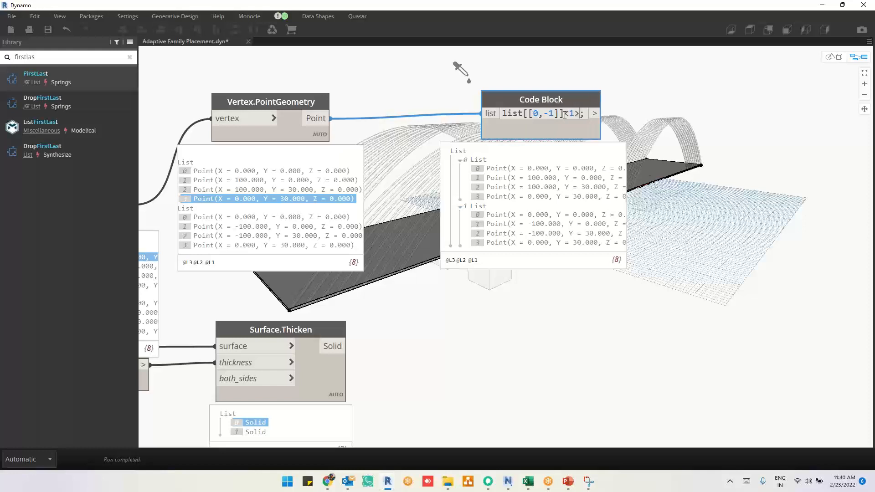
click(661, 122)
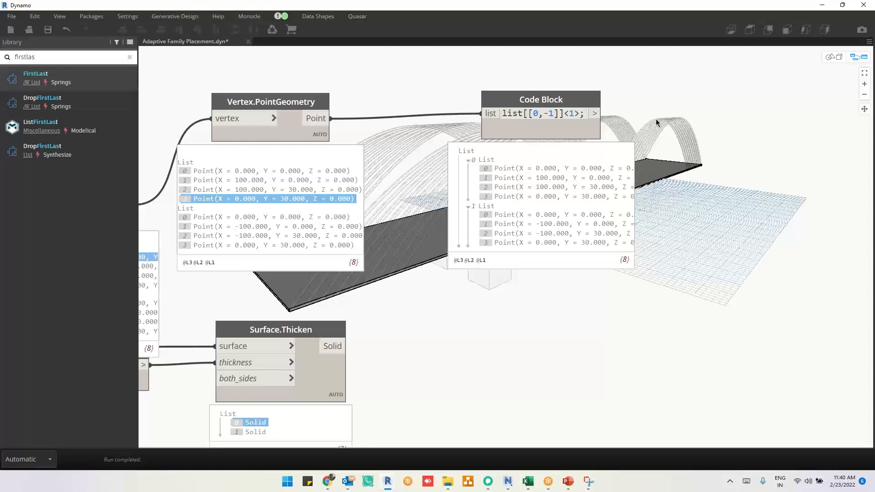
click(515, 132)
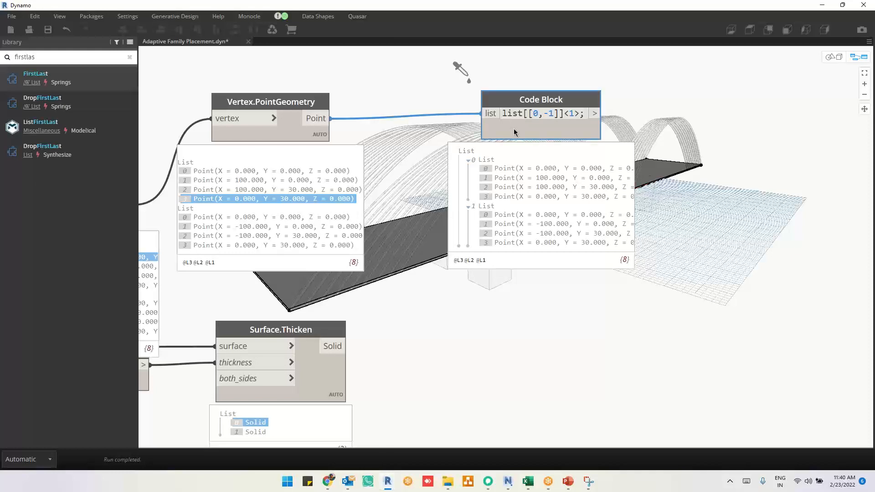
key(Delete)
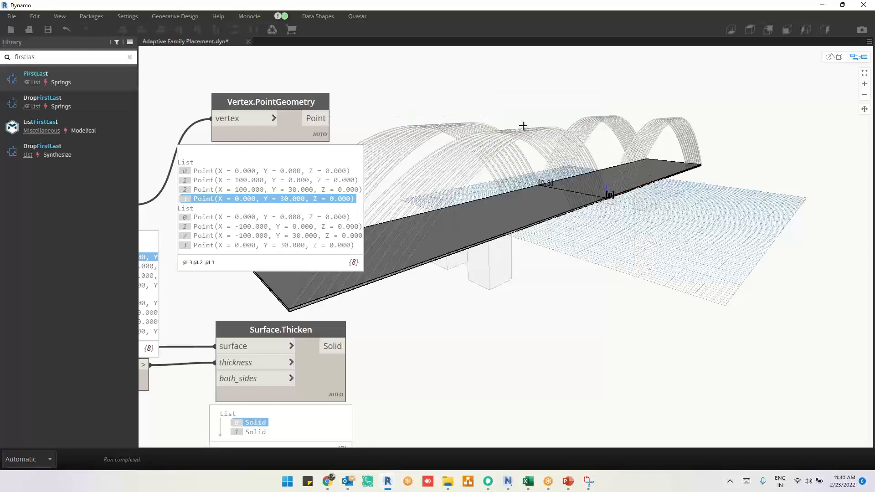
Open a blank Notepad document and move its window off the Dynamo canvas
right_click(523, 125)
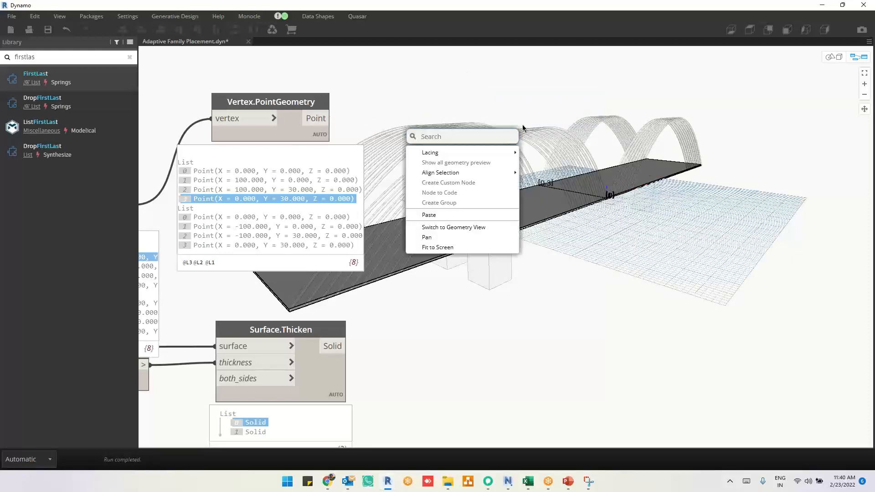
key(super+e)
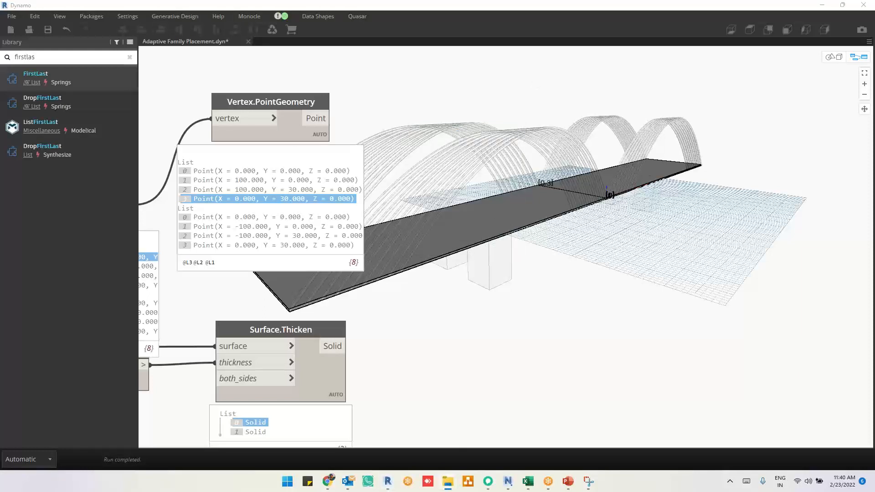
key(super+r)
text(notepad)
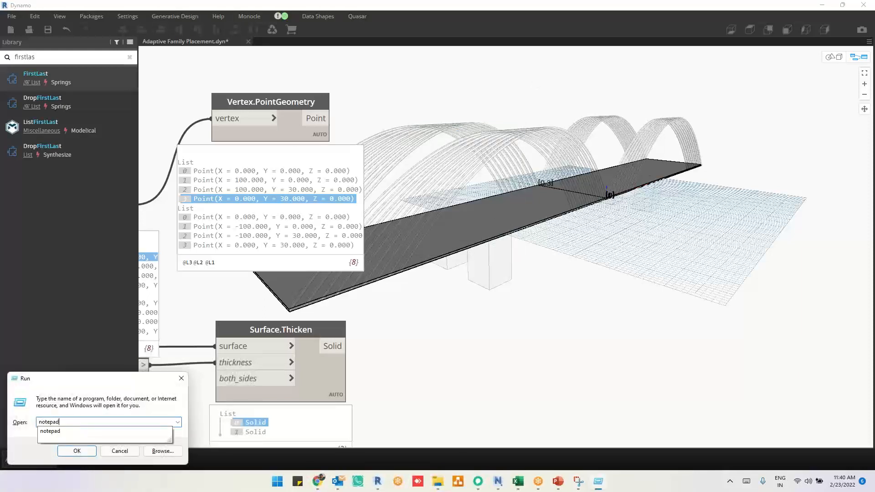
key(Return)
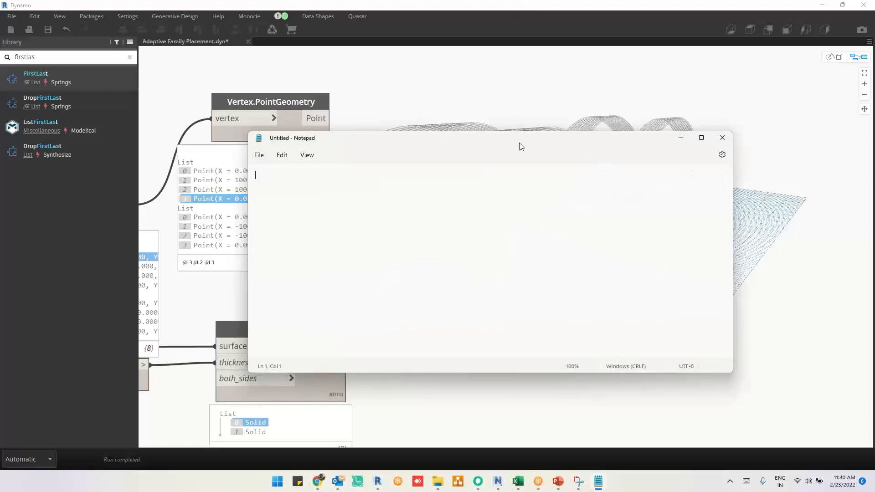
drag(518, 143, 524, 0)
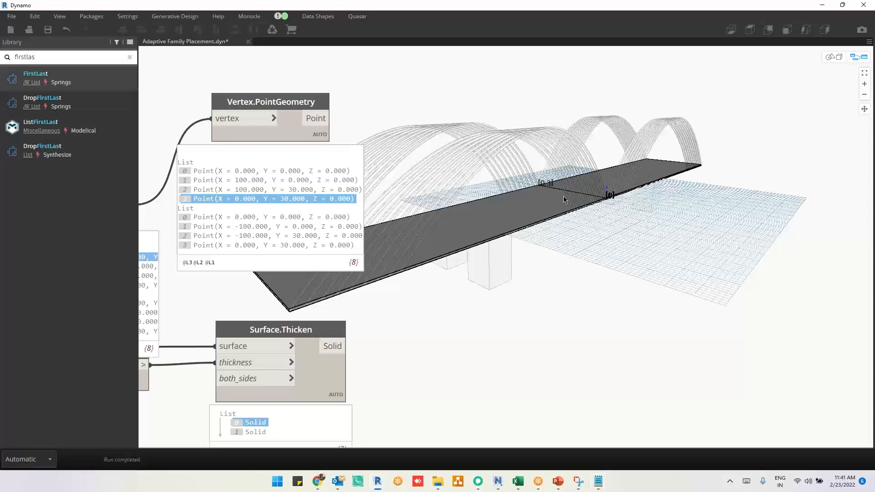
In Dynamo, add a new code block below the deck preview and begin its expression with DSCore.List.DropItems(
double_click(562, 255)
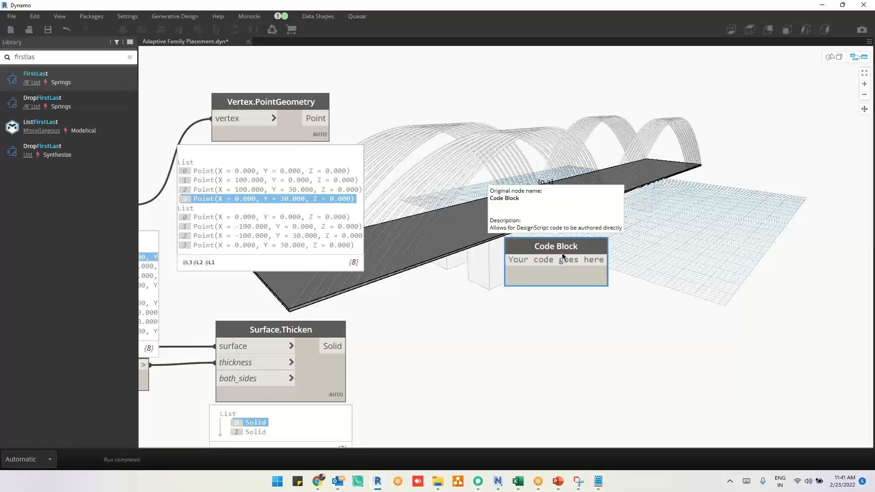
text(LIst)
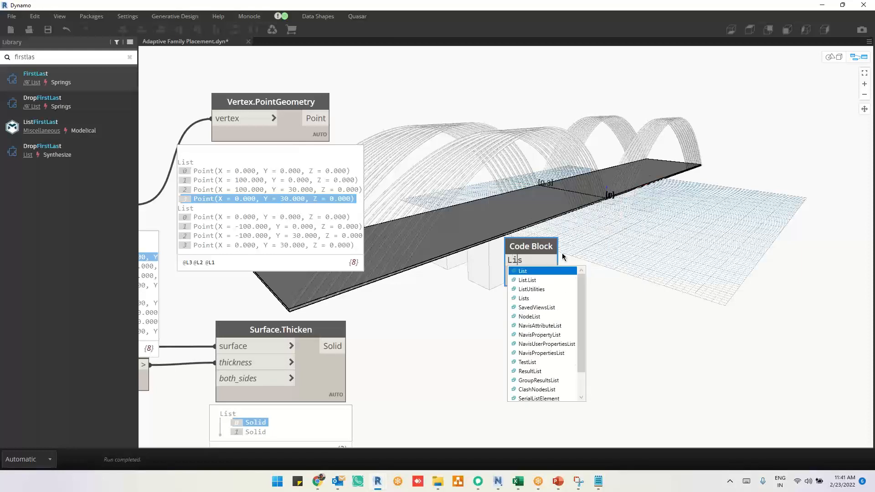
key(BackSpace)
key(BackSpace)
key(BackSpace)
key(BackSpace)
text(DS)
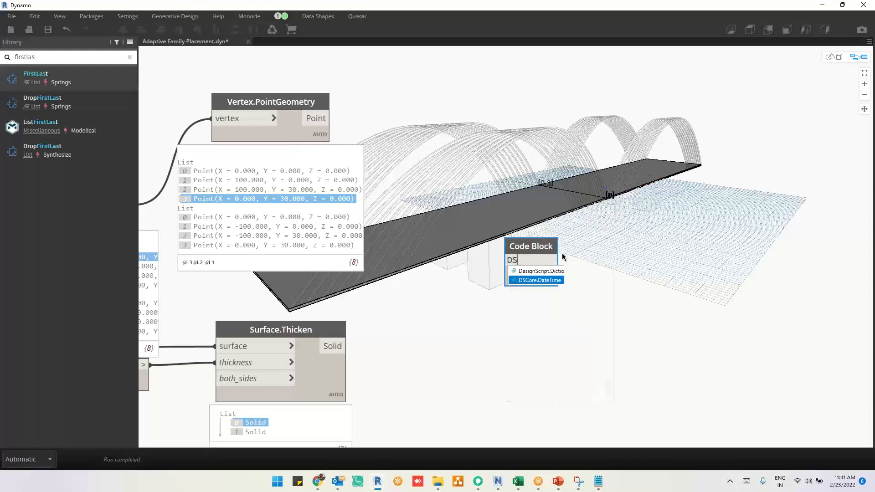
text(Core.DateTime.)
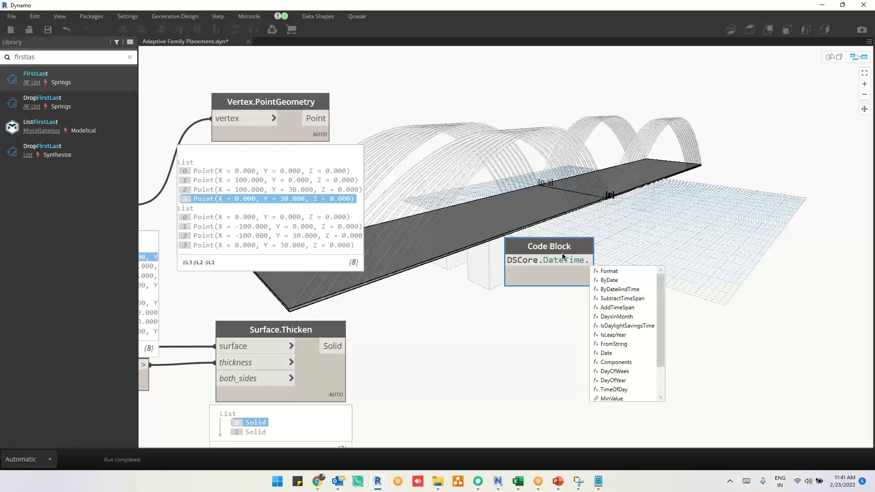
key(ctrl+z)
key(ctrl+z)
text(List)
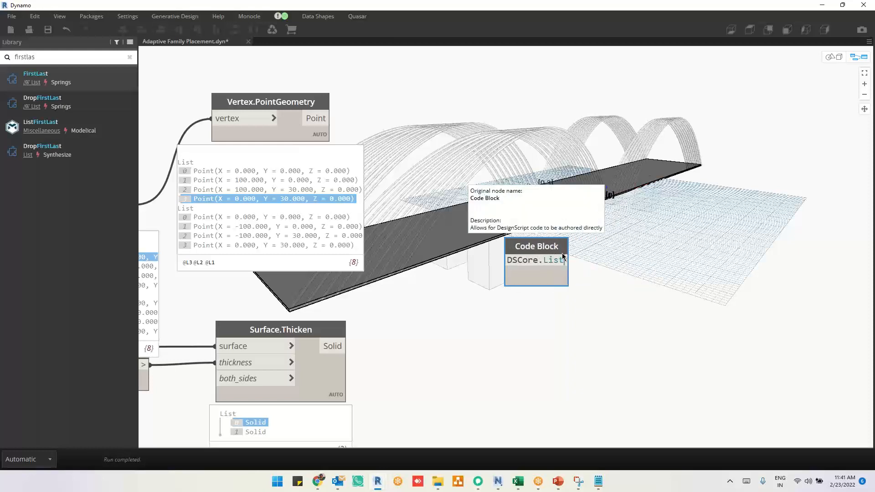
text(.DropItems)
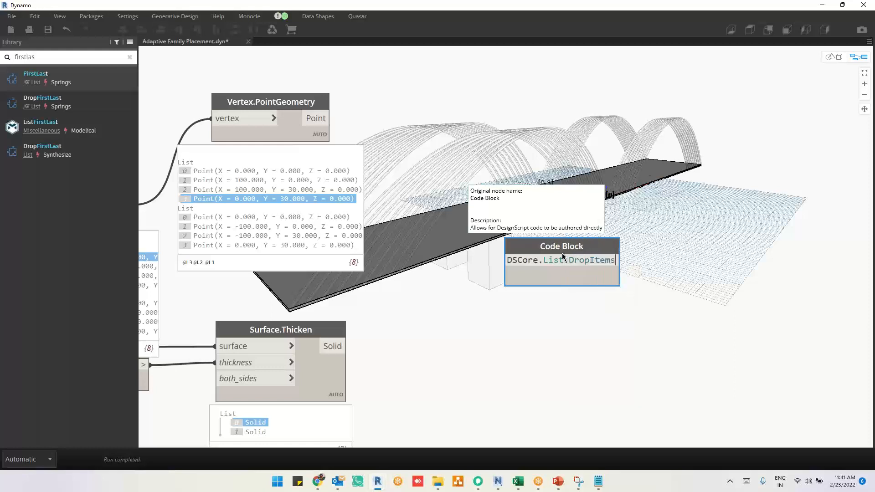
text(()
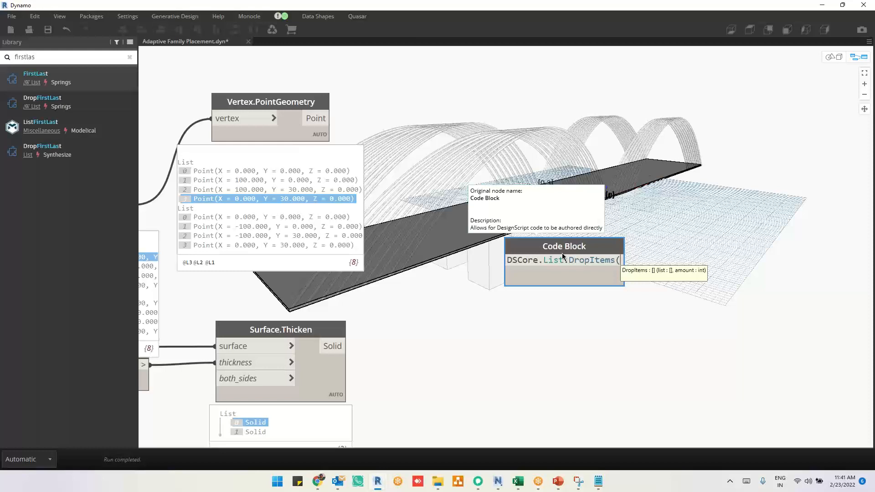
Nest a second DSCore.List.DropItems call as the list argument of the outer DropItems in the code block
text(Ds)
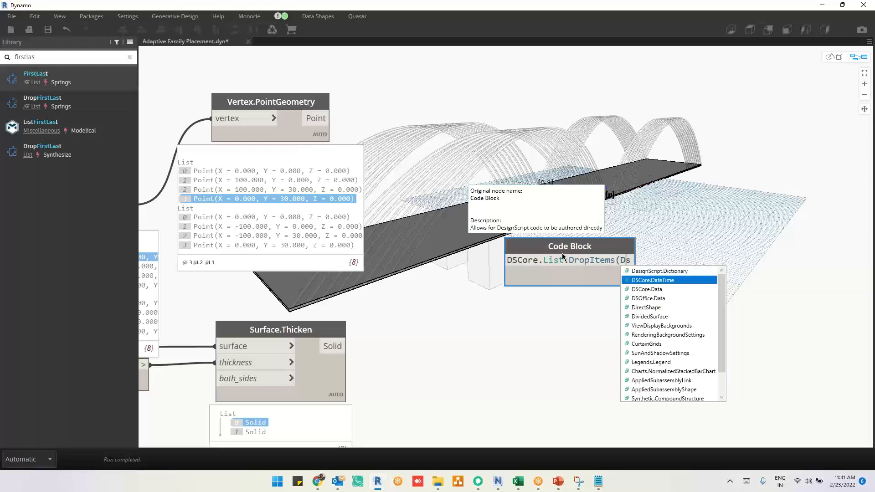
text(C)
key(BackSpace)
key(BackSpace)
text(SCore.DateTime.)
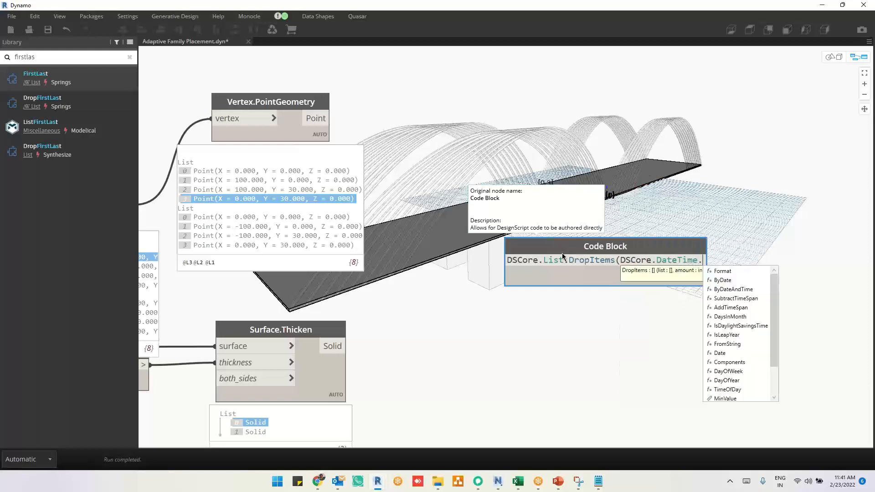
key(BackSpace)
key(BackSpace)
key(BackSpace)
key(BackSpace)
key(BackSpace)
key(BackSpace)
key(BackSpace)
key(BackSpace)
key(BackSpace)
text(Li)
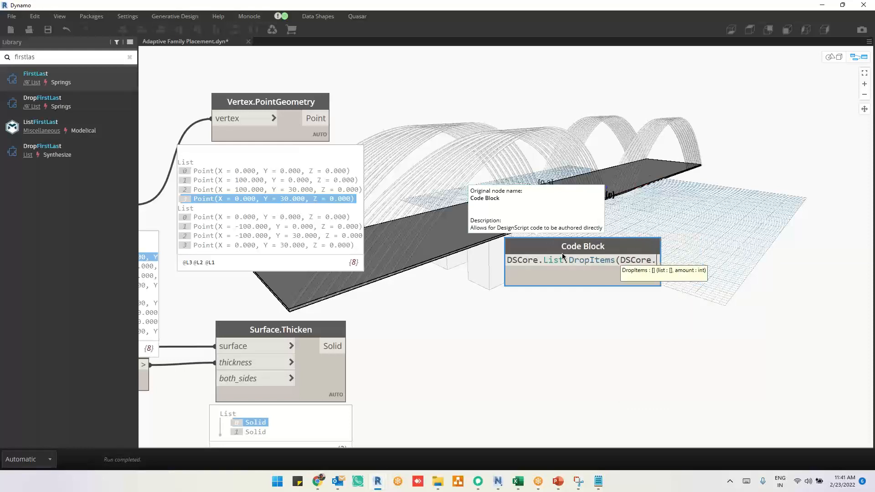
text(st)
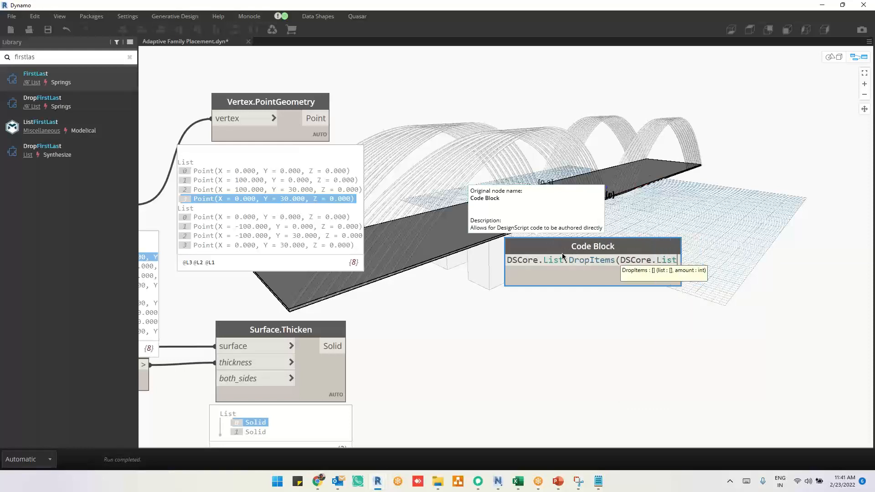
text(.Drop)
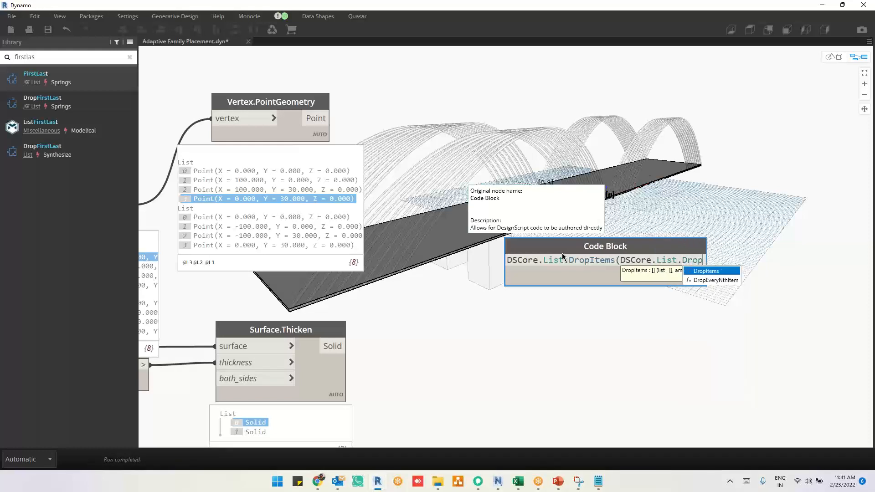
key(Return)
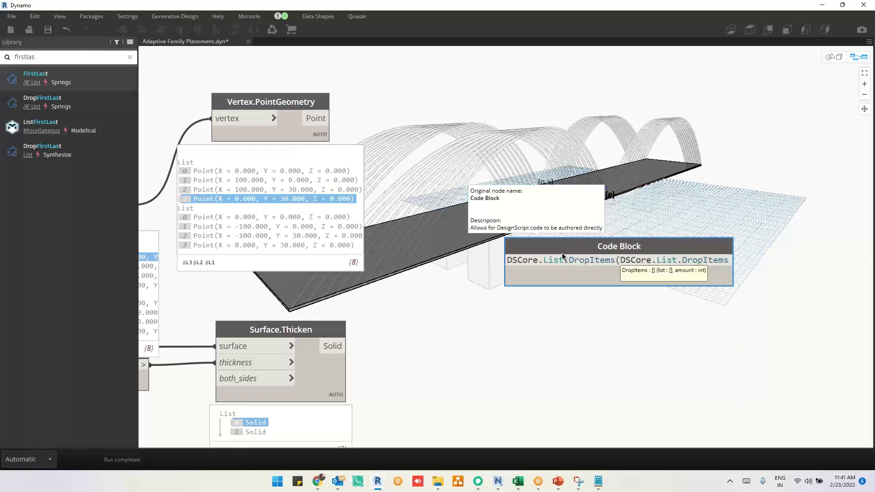
Give the inner DropItems call the arguments list and 1, and close its parenthesis
text((lis)
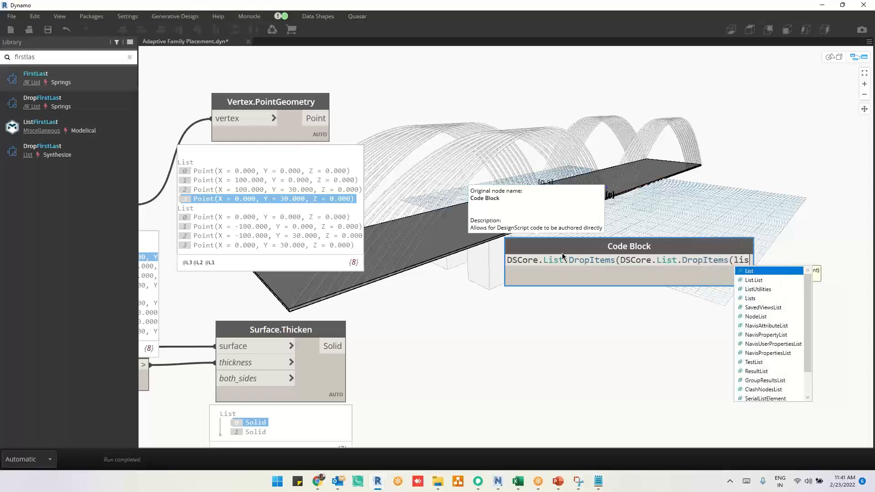
text(t)
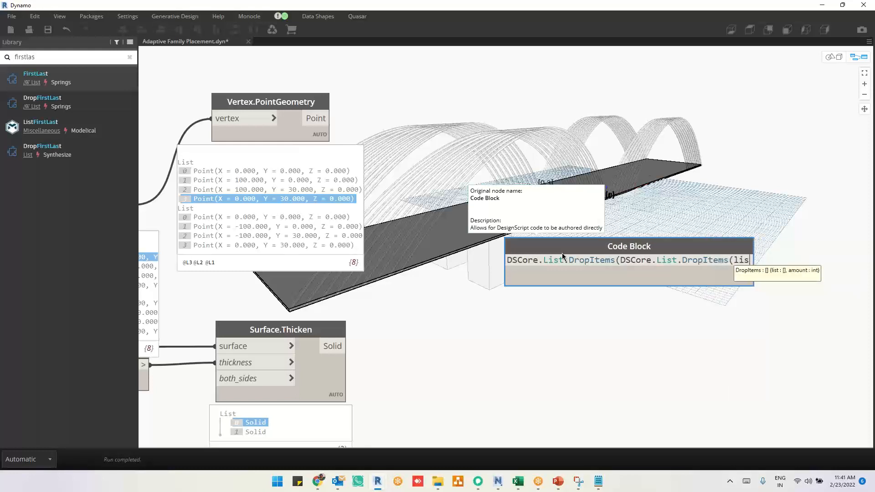
text(,1)
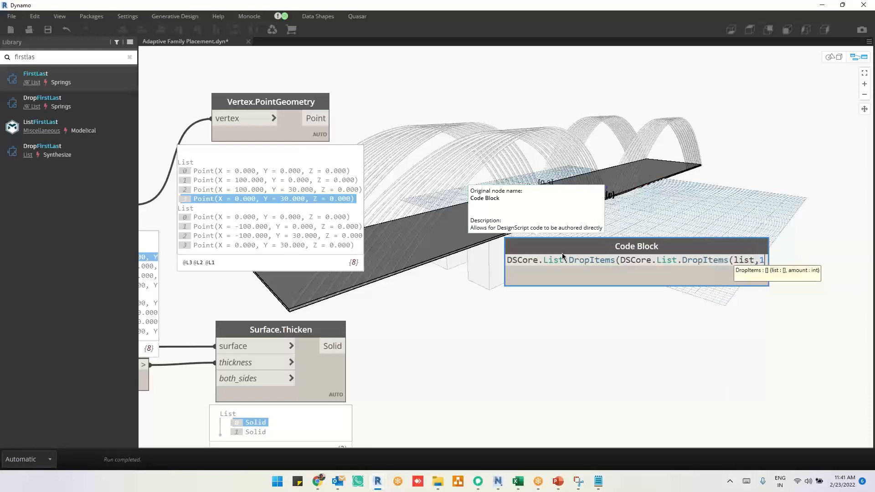
text())
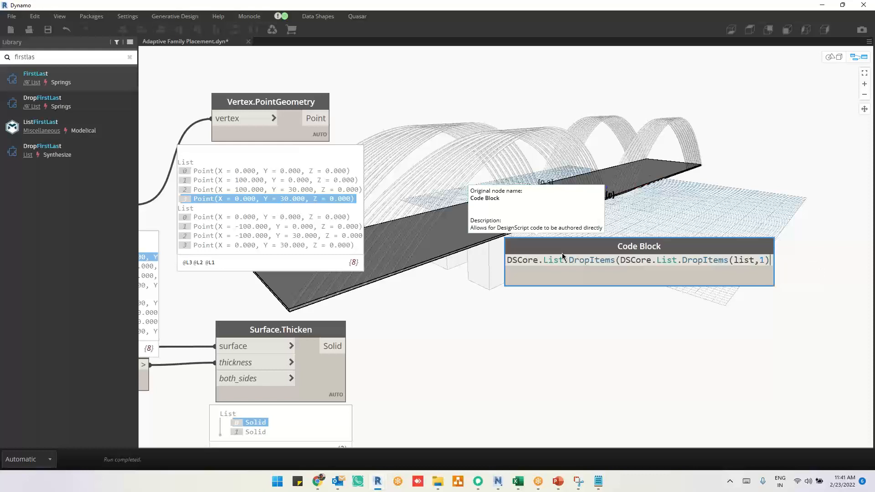
Complete the code block expression with outer DropItems amount -1 and inner amount 0, and close the outer parenthesis
text(,)
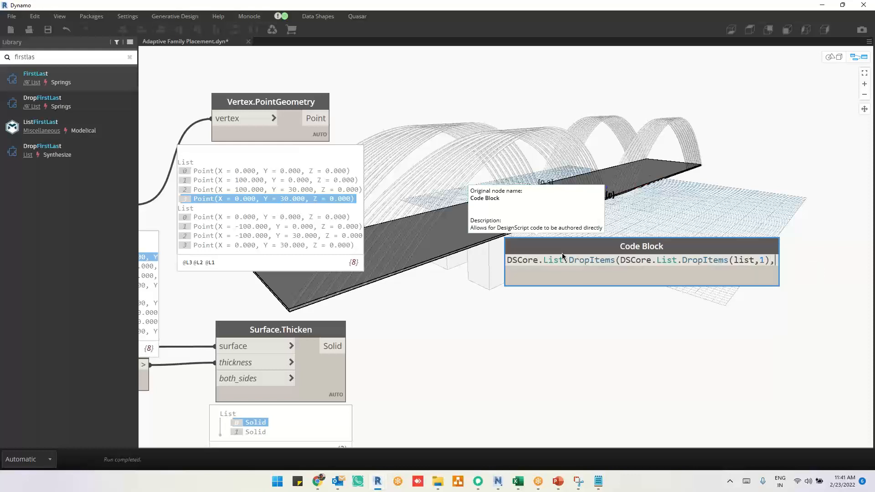
text(-1)
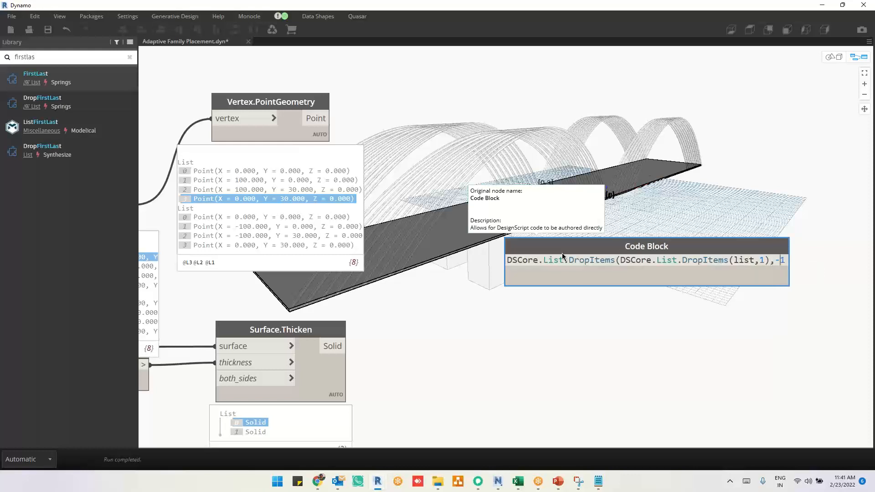
key(BackSpace)
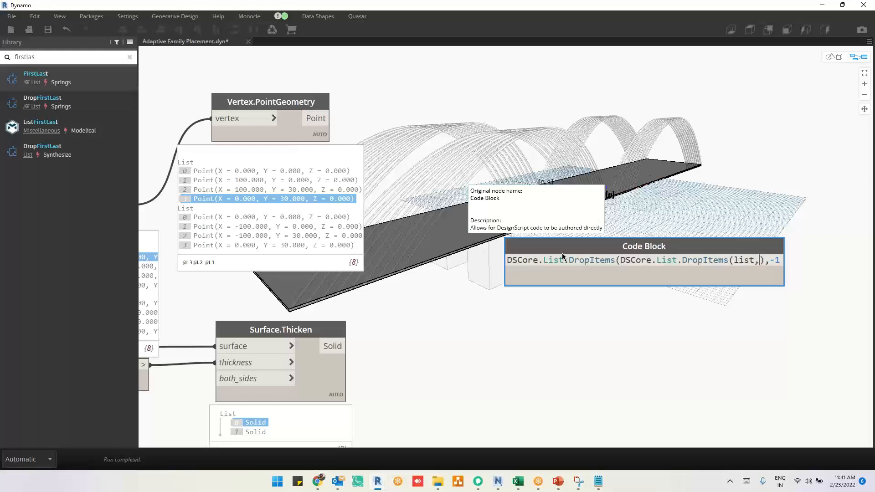
text(0)
click(699, 171)
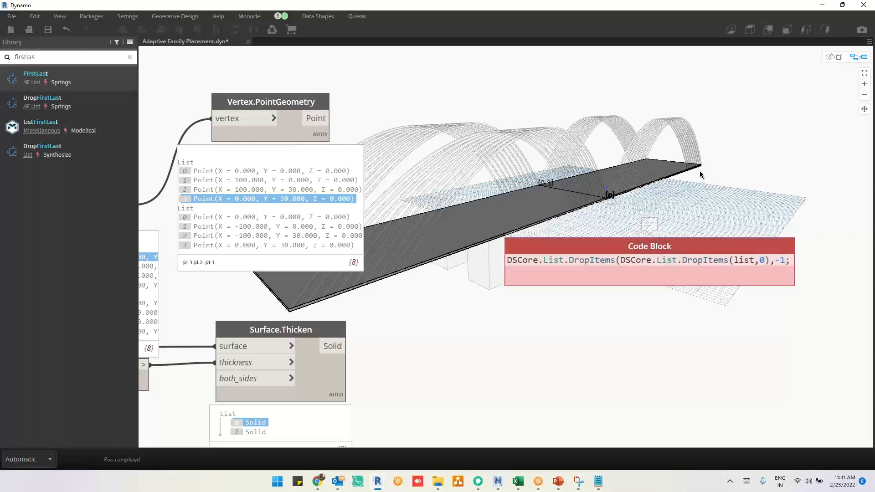
click(782, 260)
text())
click(789, 158)
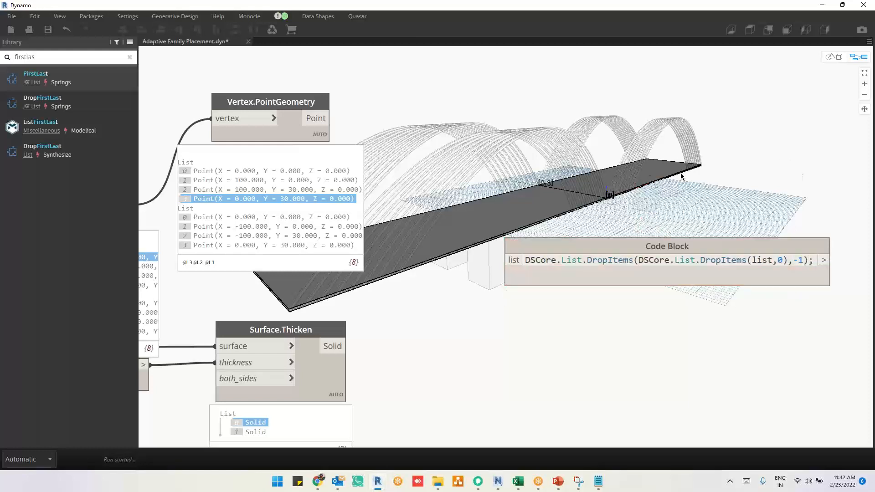
Wire the Point output of Vertex.PointGeometry into the DropItems code block's list input and place the block beside that node
drag(330, 118, 516, 273)
mouse_move(812, 299)
drag(655, 267, 621, 132)
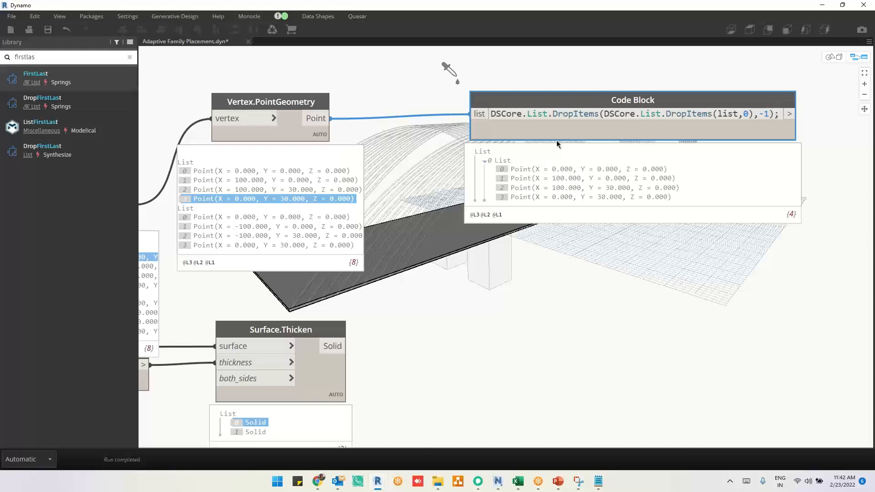
drag(569, 137, 653, 139)
right_click(464, 95)
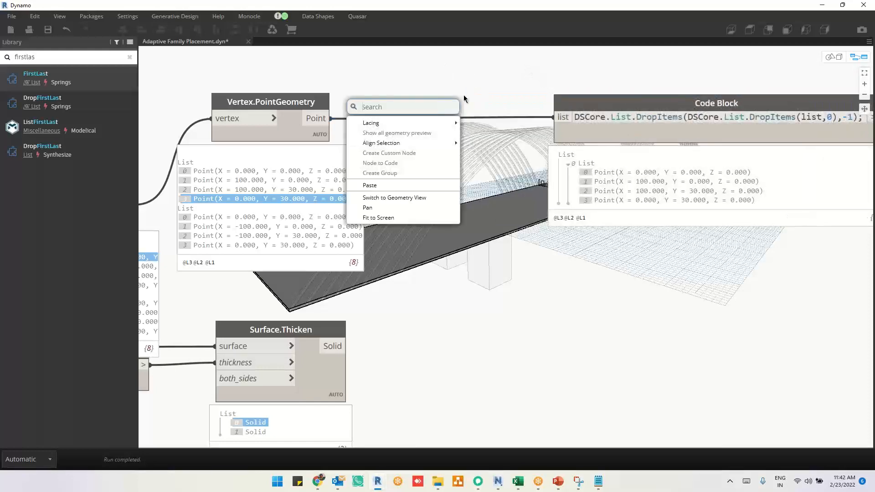
text(li)
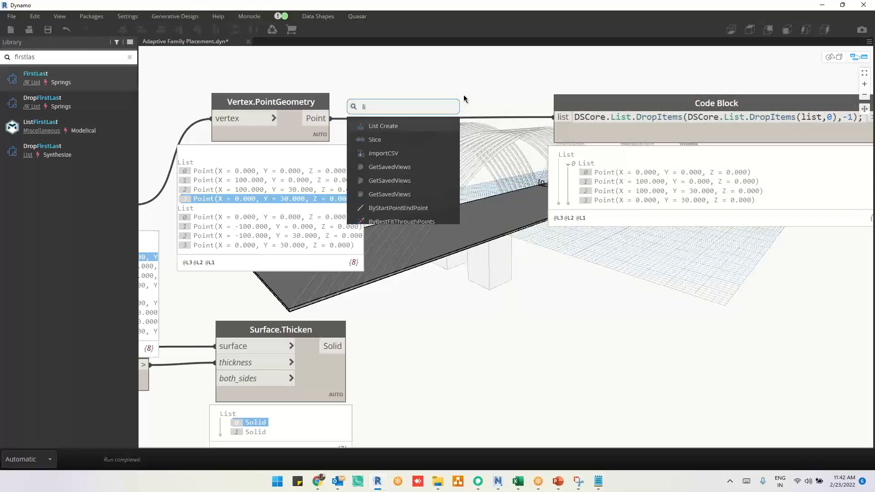
text(stdr)
click(430, 139)
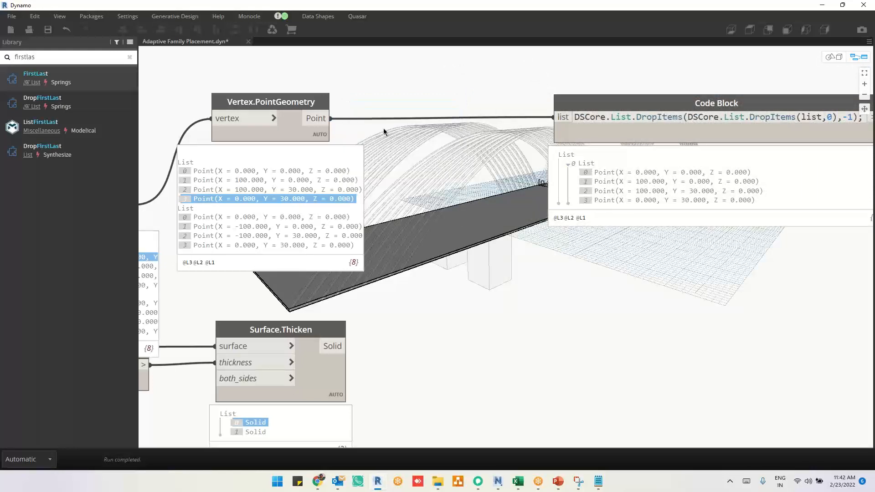
Add a code block containing list[0]; and wire it between the Vertex.PointGeometry Point output and the DropItems code block
double_click(454, 116)
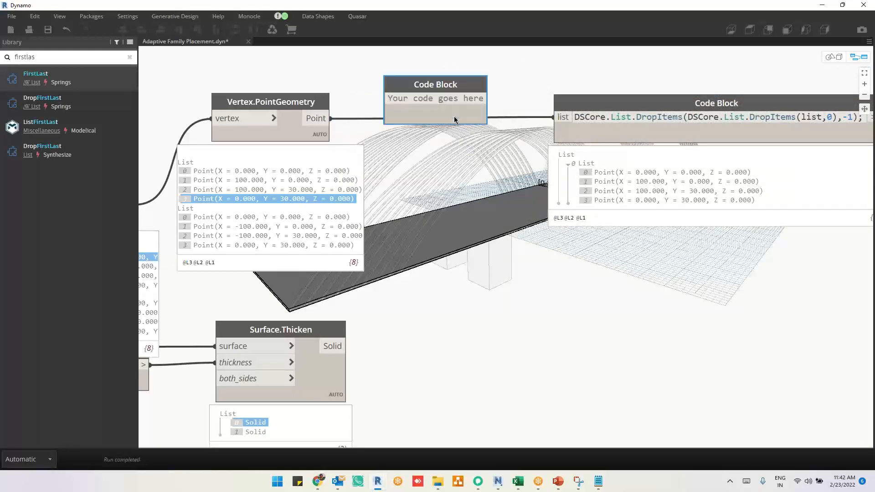
text(list[0];)
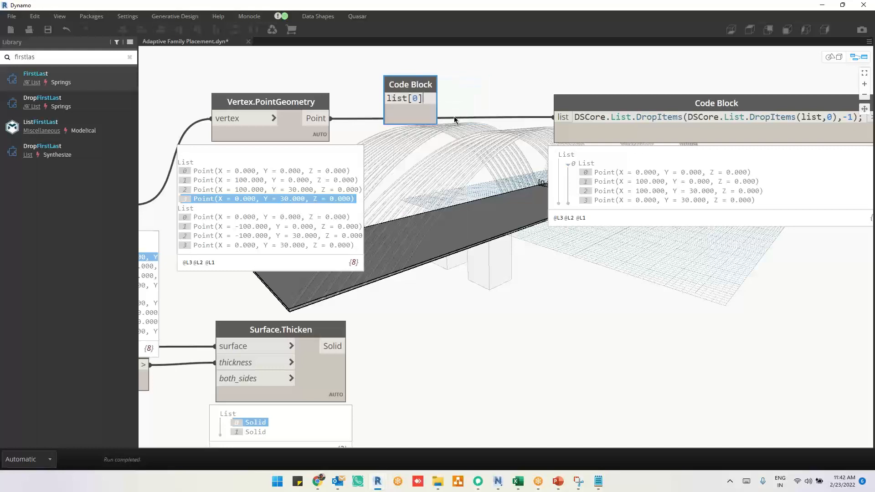
click(420, 136)
drag(426, 117, 443, 117)
drag(331, 119, 402, 98)
drag(473, 98, 556, 79)
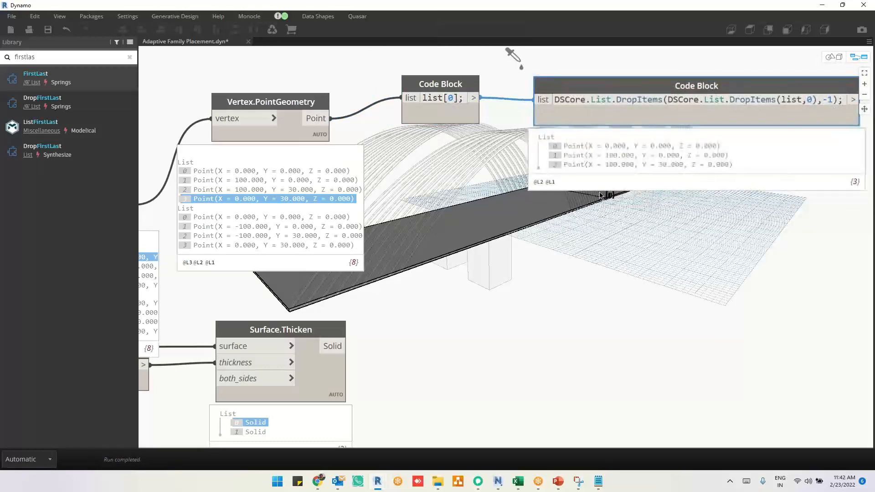
Try 1 as the inner DropItems amount in the code block, and restore it to 0
double_click(810, 99)
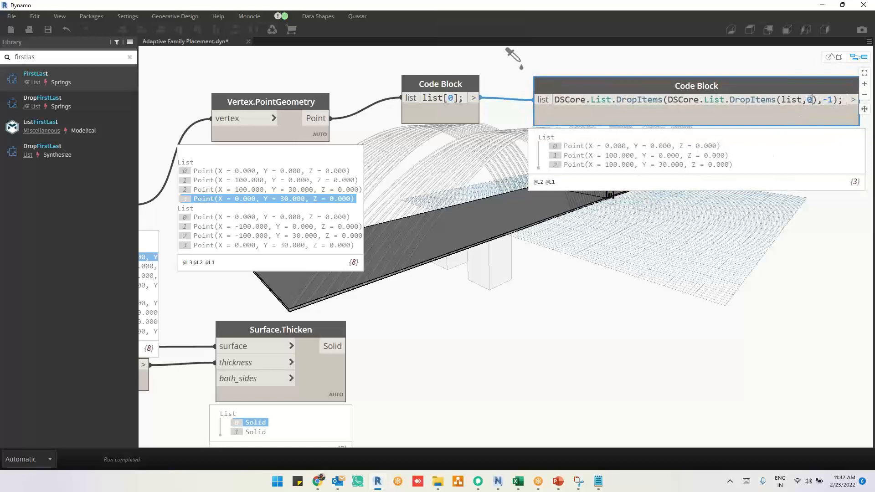
text(1)
click(739, 217)
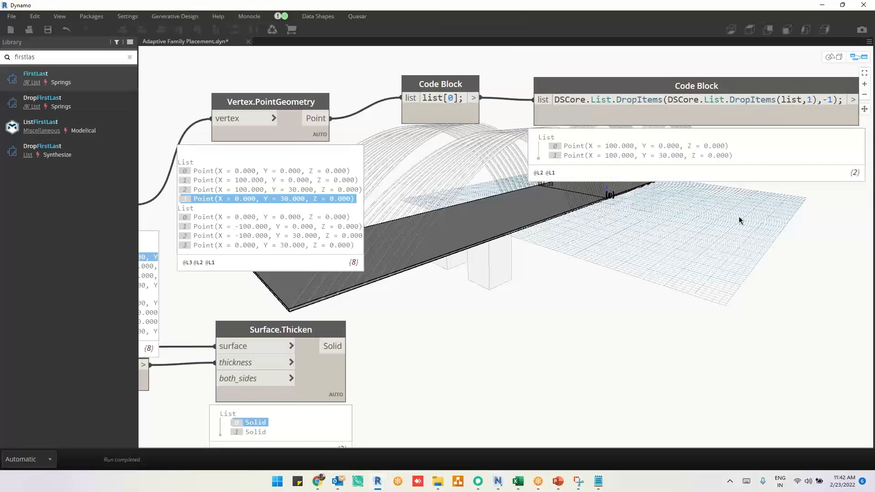
double_click(809, 100)
text(0)
click(758, 207)
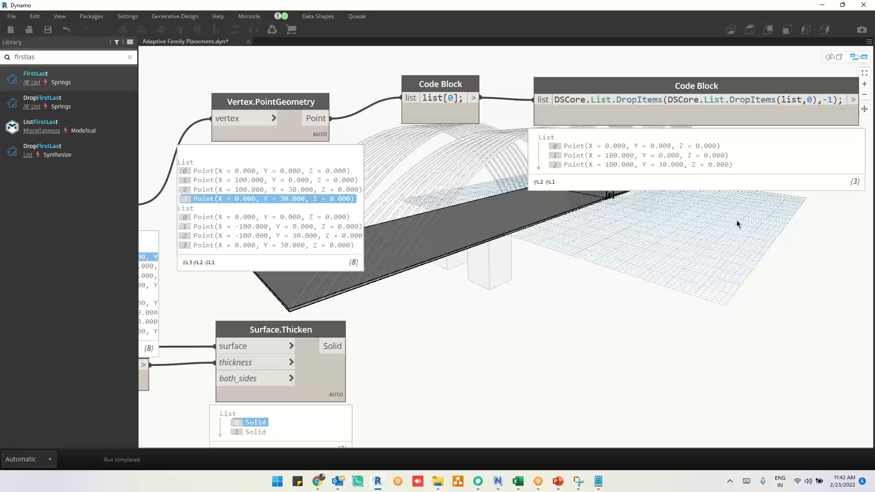
Delete the code block containing the nested DropItems expression
scroll(628, 228, down, 2)
drag(612, 267, 531, 86)
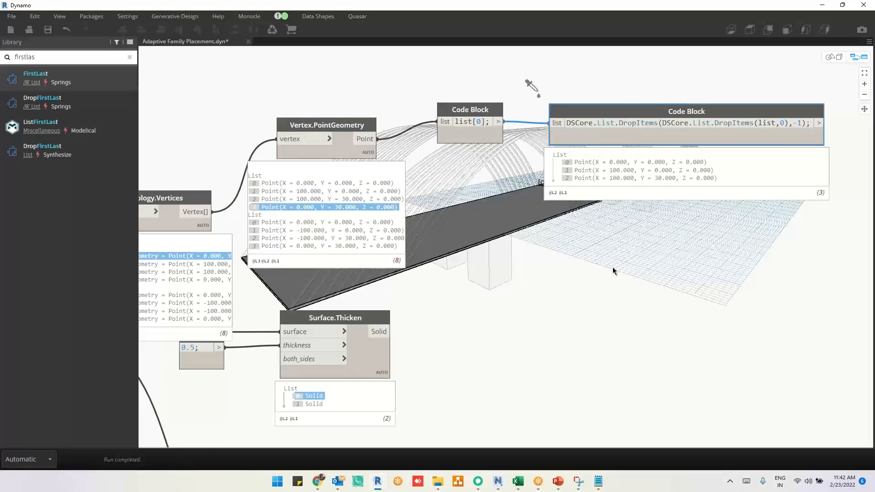
key(Delete)
Search the nodes for firstlast, add the Springs List.DropFirstLast node and place it beside the list[0] code block
right_click(631, 162)
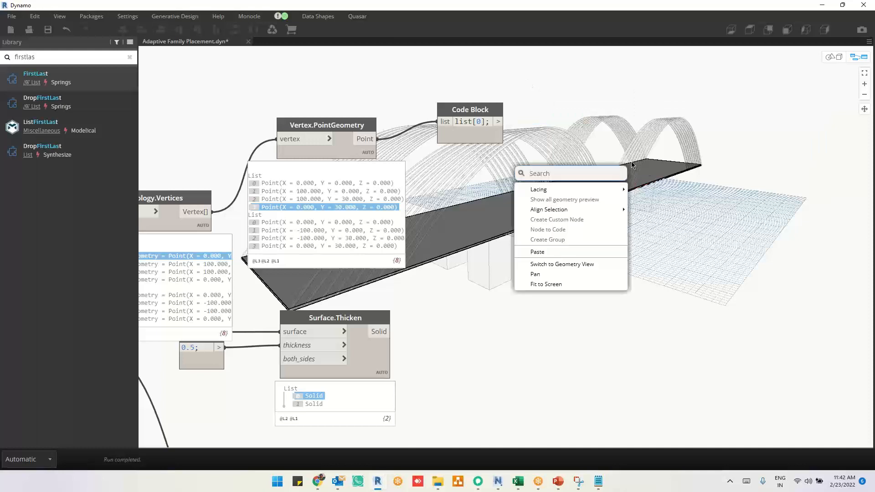
text(fi)
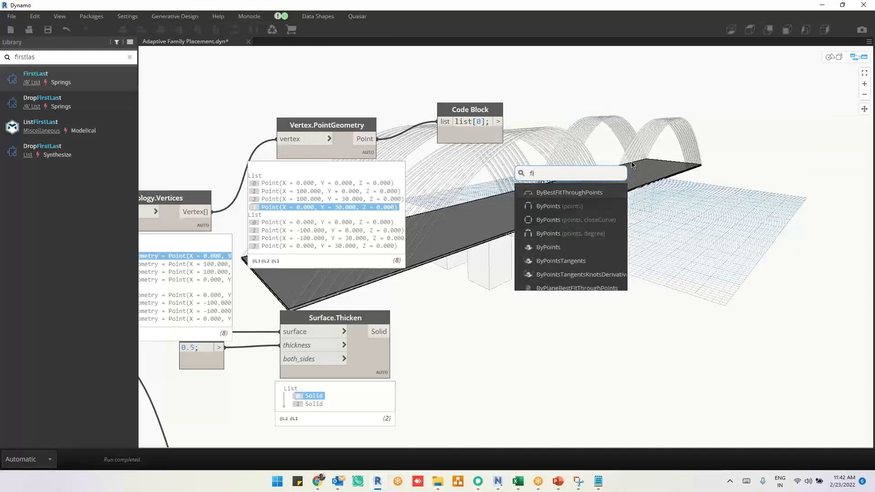
text(rstlast)
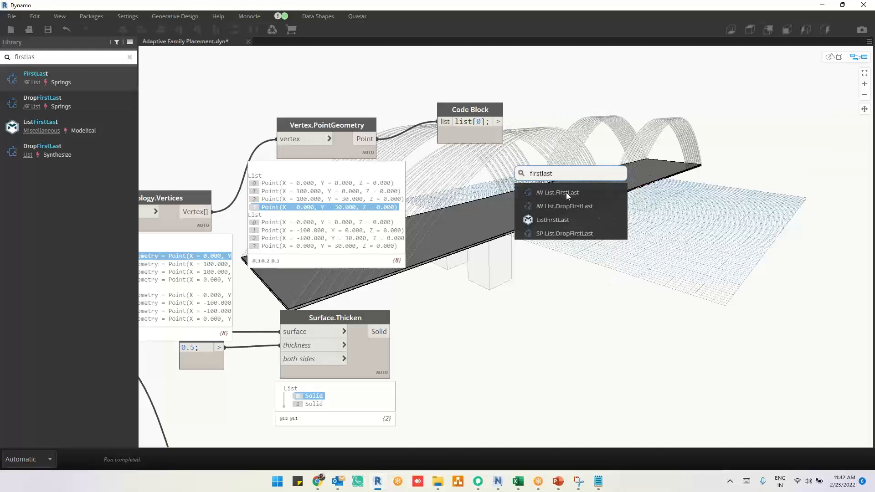
mouse_move(566, 193)
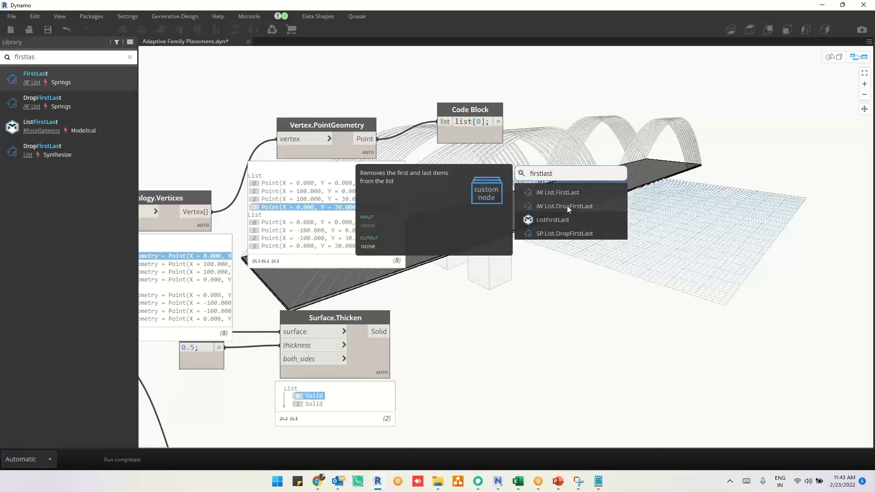
click(567, 206)
drag(588, 215, 624, 98)
Wire the list[0] code block's output into the list input of List.DropFirstLast
click(499, 123)
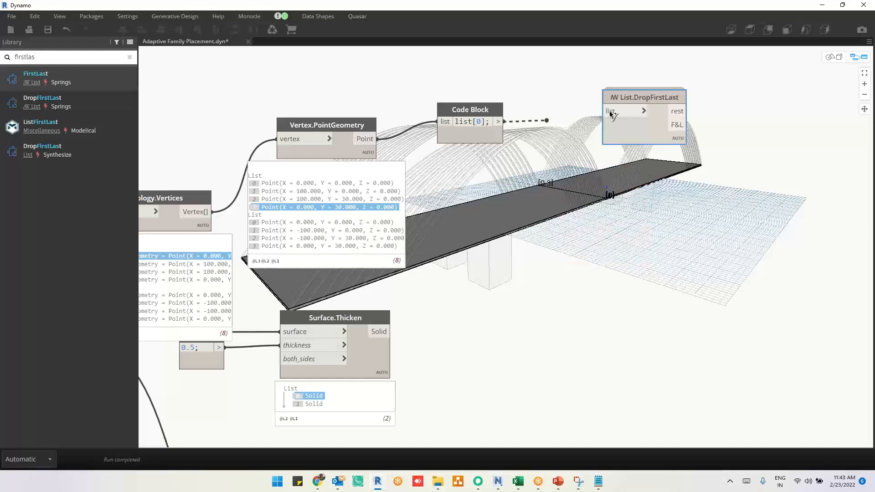
click(610, 112)
mouse_move(678, 155)
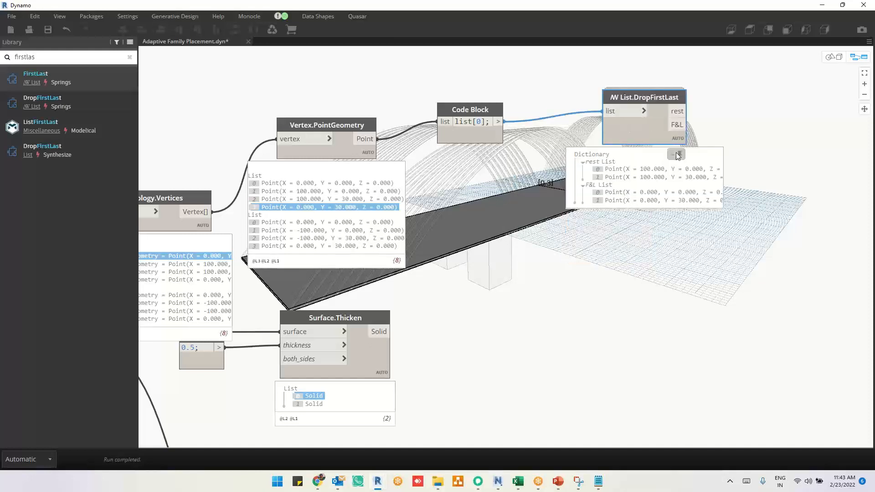
Open the List.DropFirstLast custom node's definition and examine the nested DropItems expression in its code block
drag(643, 128, 620, 133)
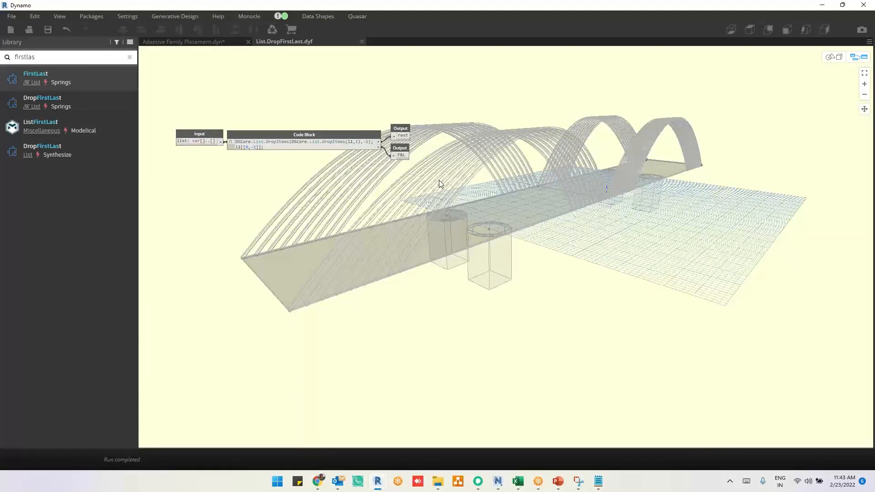
scroll(173, 121, up, 5)
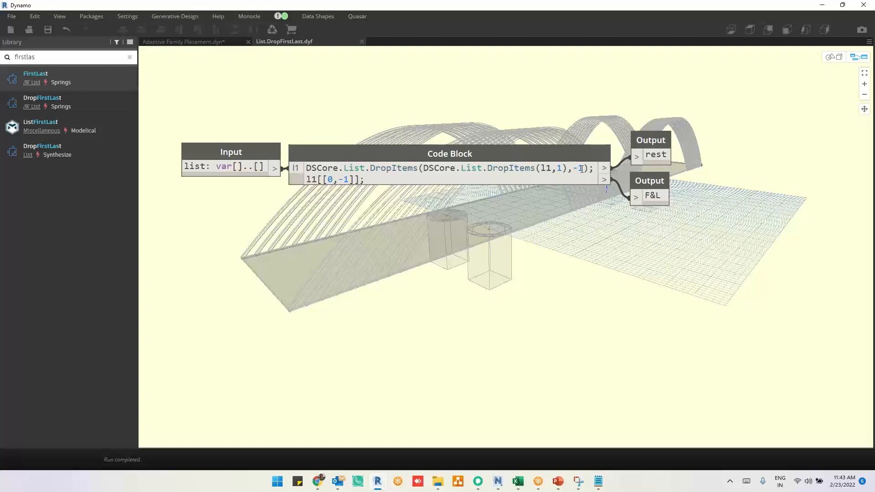
double_click(559, 169)
double_click(587, 168)
drag(442, 168, 307, 168)
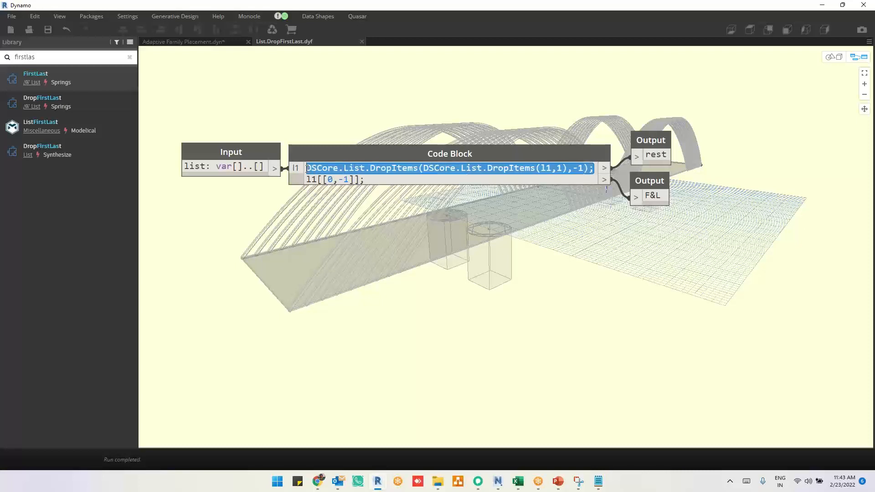
click(509, 168)
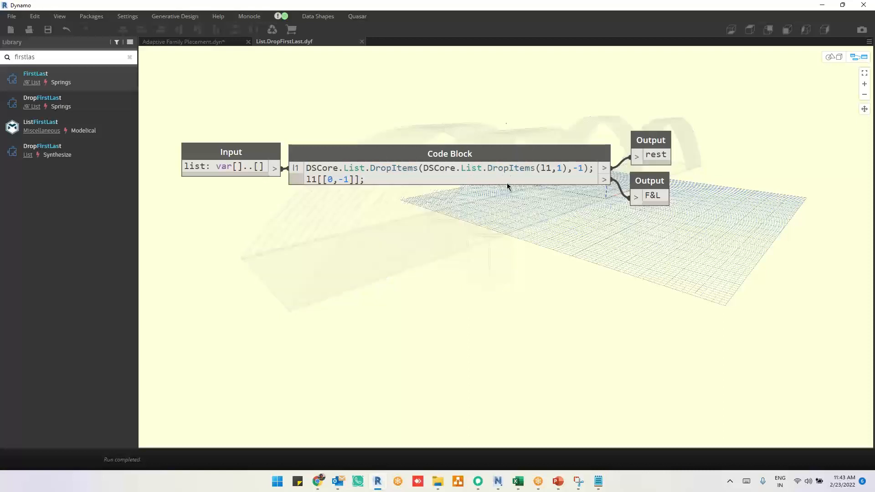
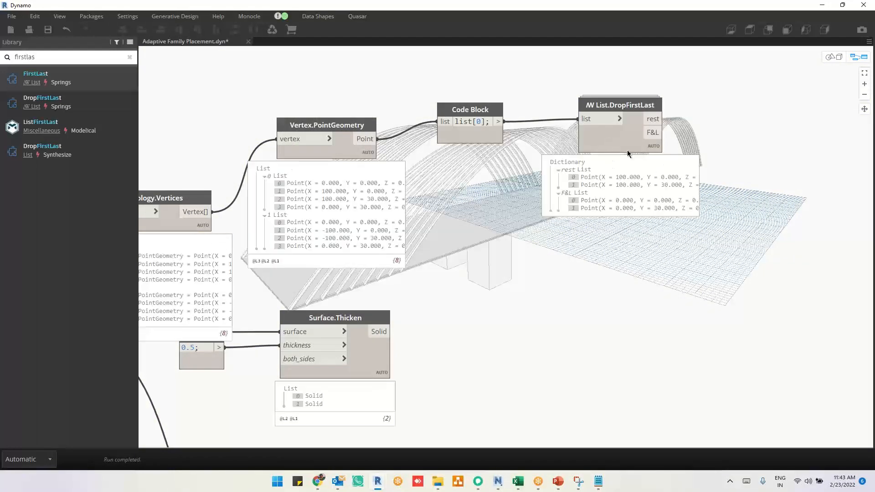
Align List.DropFirstLast with the list[0] code block and examine its F&L points against the Vertex.PointGeometry points and the bridge preview
drag(616, 139, 625, 141)
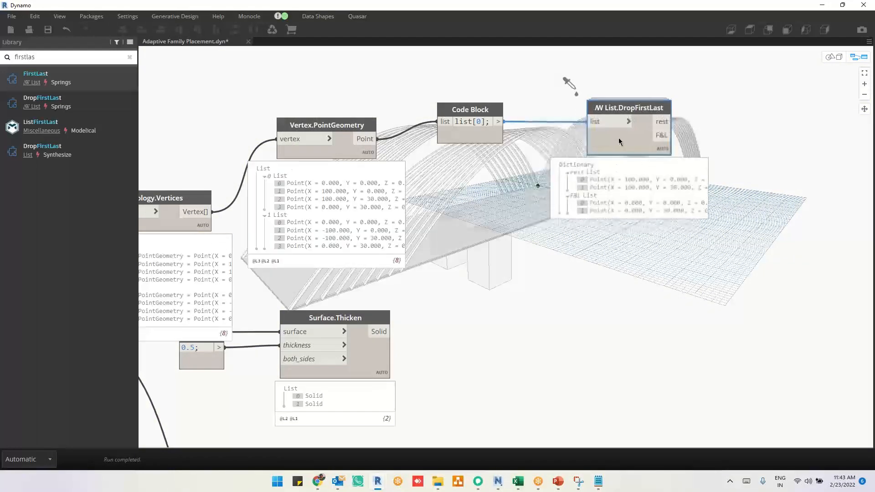
scroll(698, 146, up, 3)
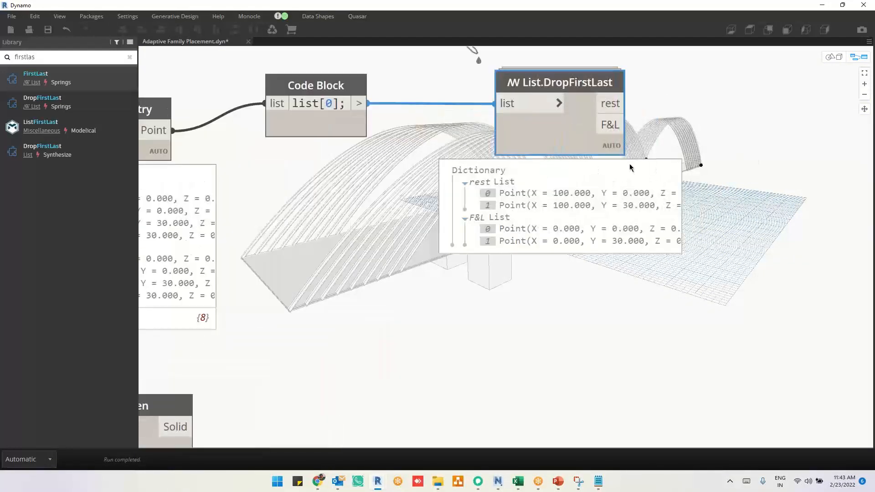
middle_drag(536, 163, 797, 161)
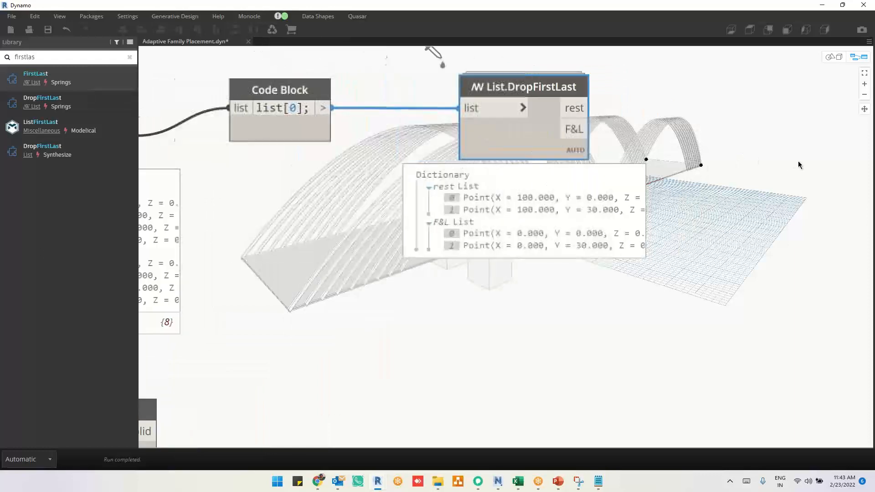
scroll(798, 161, down, 1)
click(283, 196)
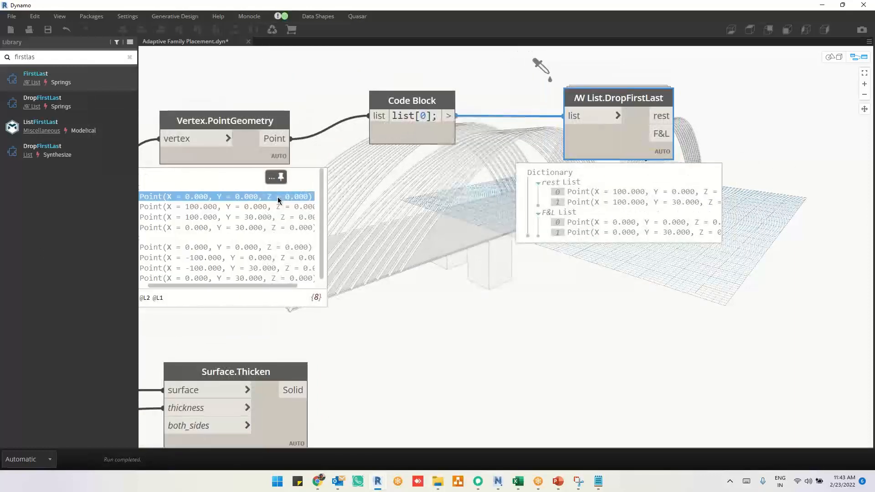
click(653, 224)
click(653, 231)
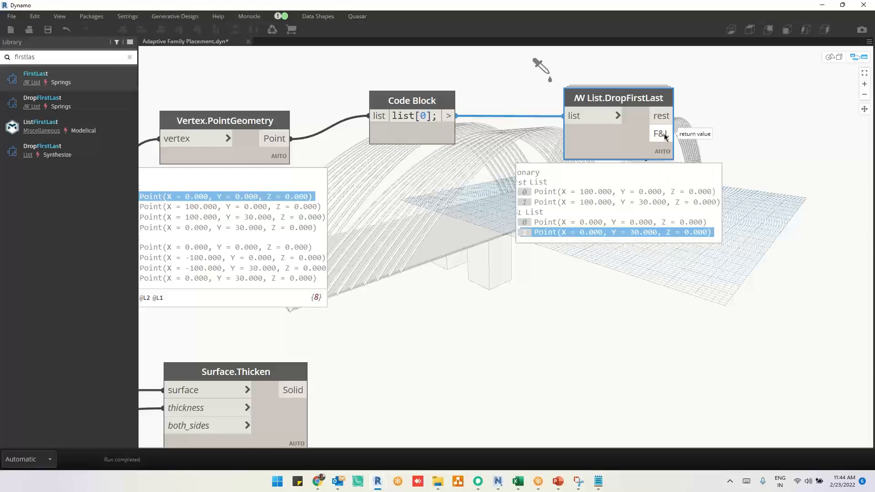
scroll(673, 176, down, 5)
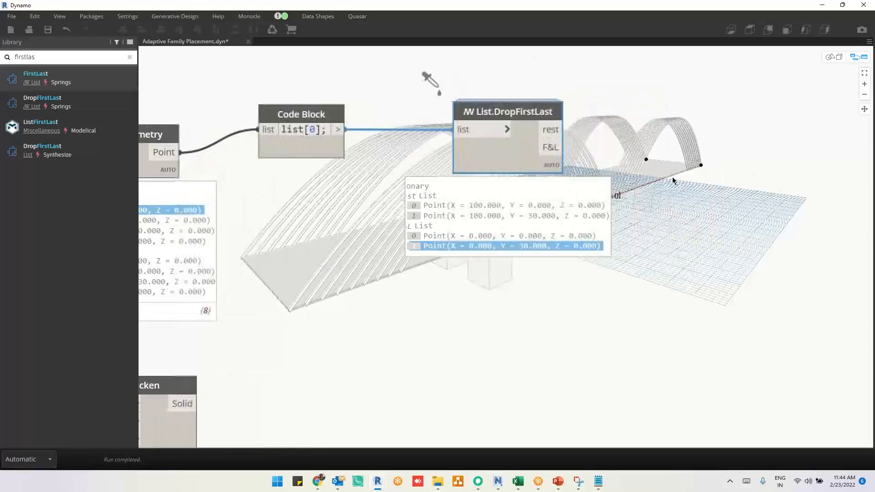
middle_drag(673, 175, 472, 191)
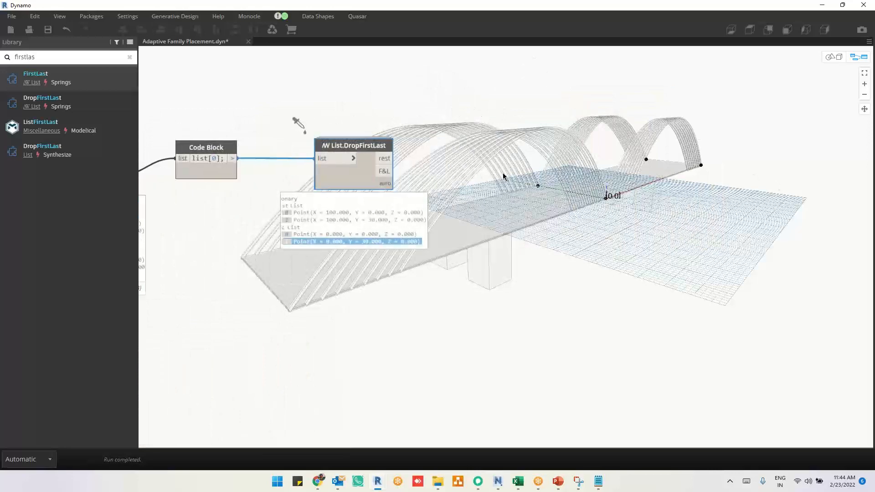
click(346, 234)
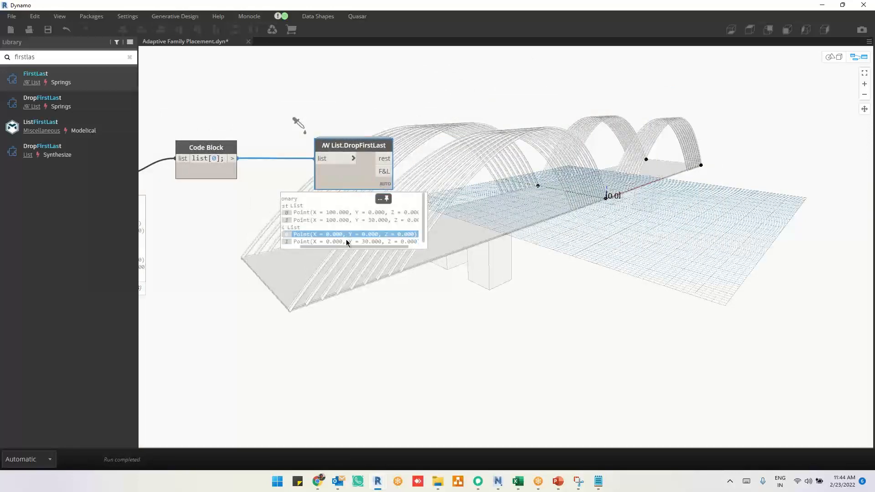
Try wiring Vertex.PointGeometry's Point output directly into List.DropFirstLast's list input and examine the resulting F&L lists
click(346, 239)
scroll(644, 211, down, 3)
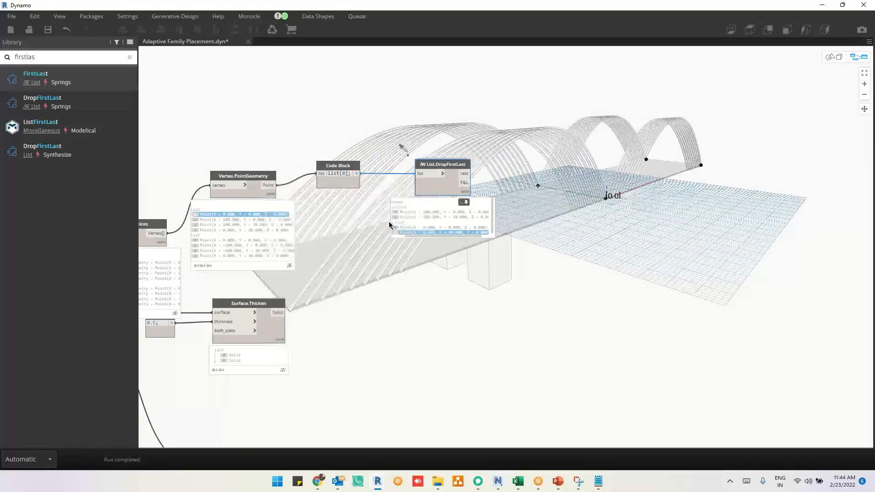
middle_drag(362, 321, 399, 318)
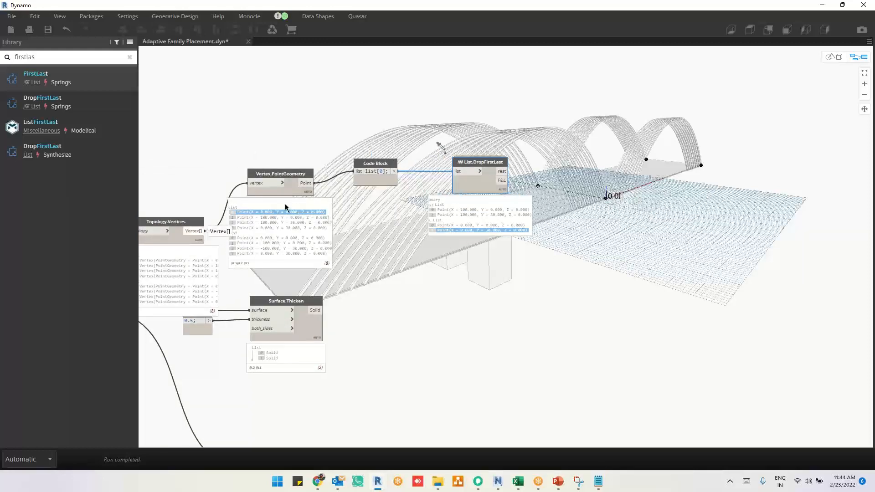
scroll(340, 205, up, 1)
scroll(341, 205, up, 1)
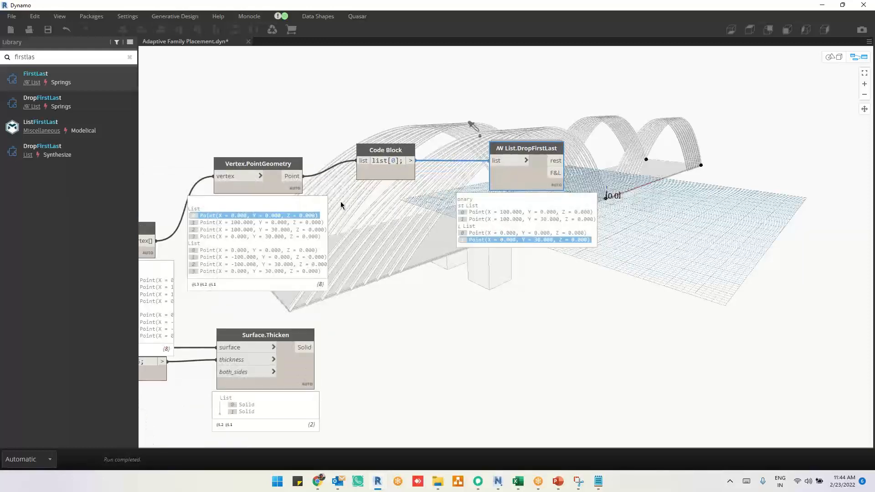
drag(296, 177, 491, 160)
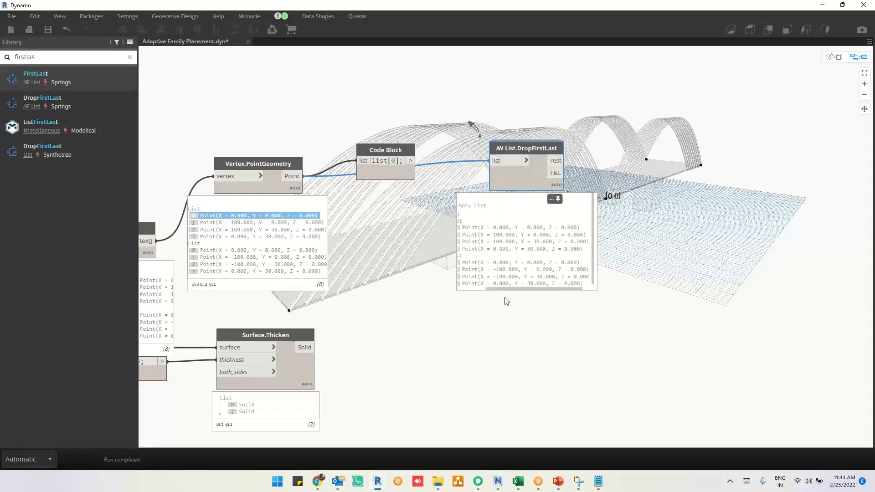
middle_drag(654, 276, 569, 273)
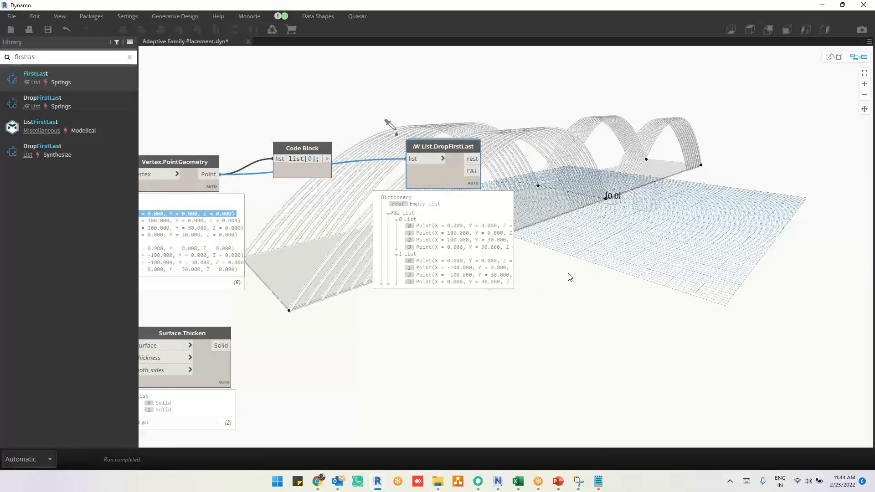
click(473, 265)
Restore the connection from the list[0] code block's output to the list input of List.DropFirstLast
middle_drag(550, 277, 623, 269)
drag(294, 167, 319, 135)
click(354, 151)
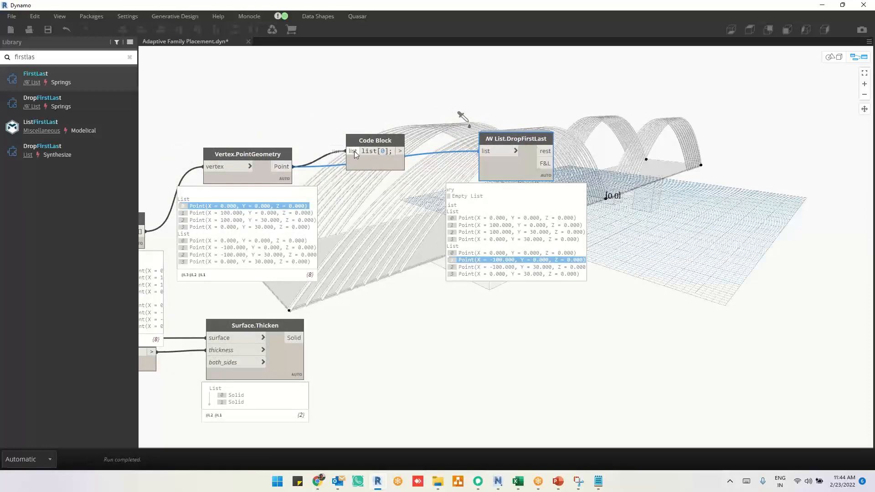
click(400, 152)
click(488, 152)
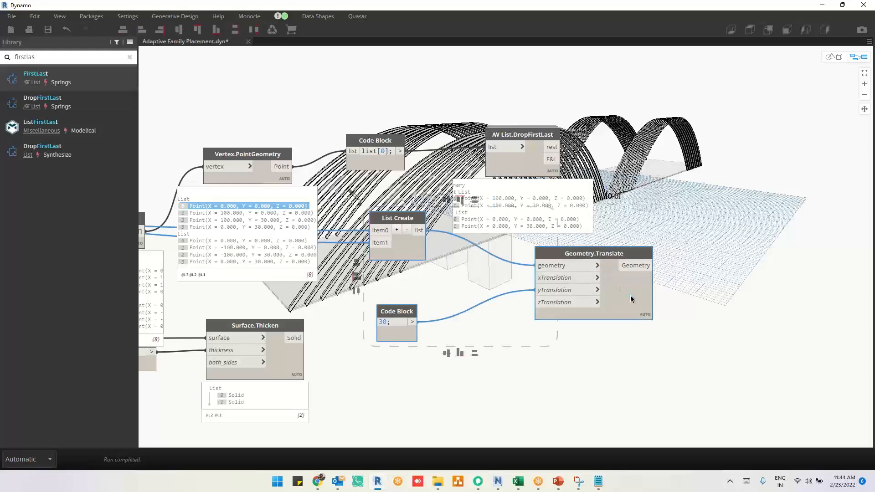
Delete the List Create, 30 code block and Geometry.Translate nodes, and duplicate the list[0] code block with List.DropFirstLast below the originals
key(Delete)
drag(548, 101, 352, 191)
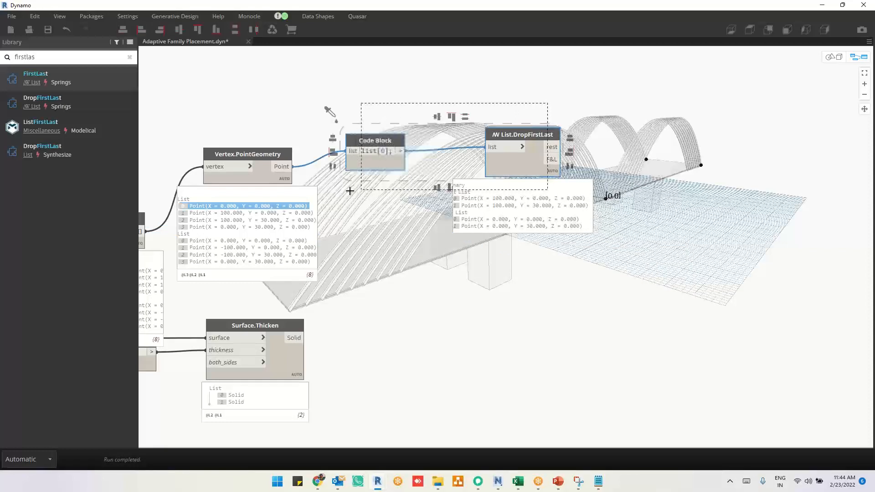
key(ctrl+c)
key(ctrl+v)
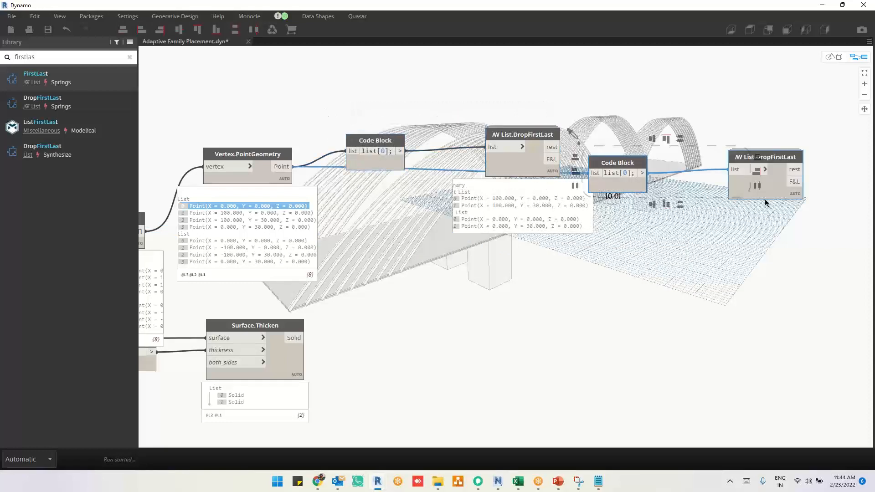
drag(511, 298, 548, 296)
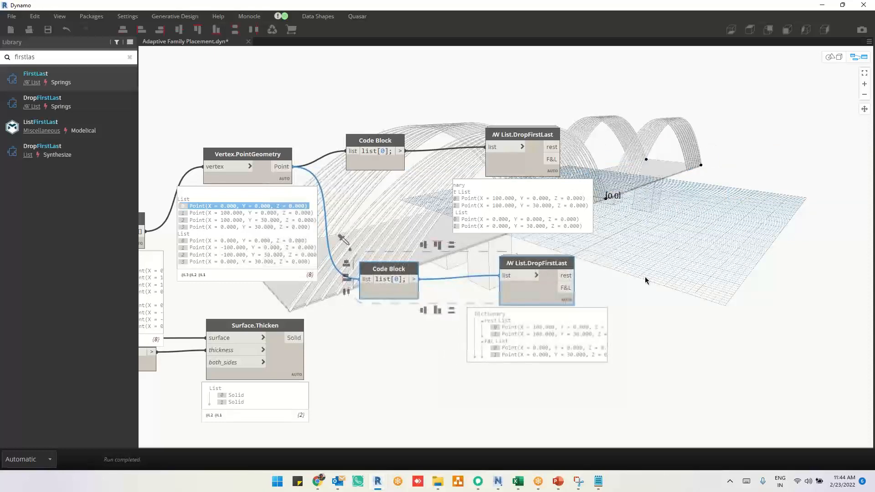
Change the duplicated code block to list[1] and examine the F&L points of both List.DropFirstLast nodes in the preview
click(606, 288)
text(1)
click(659, 253)
middle_drag(630, 238, 492, 246)
click(411, 300)
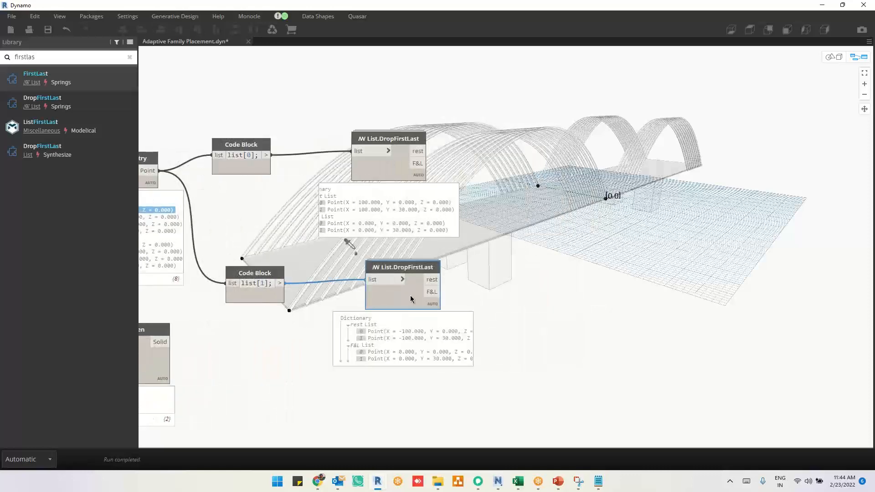
click(411, 354)
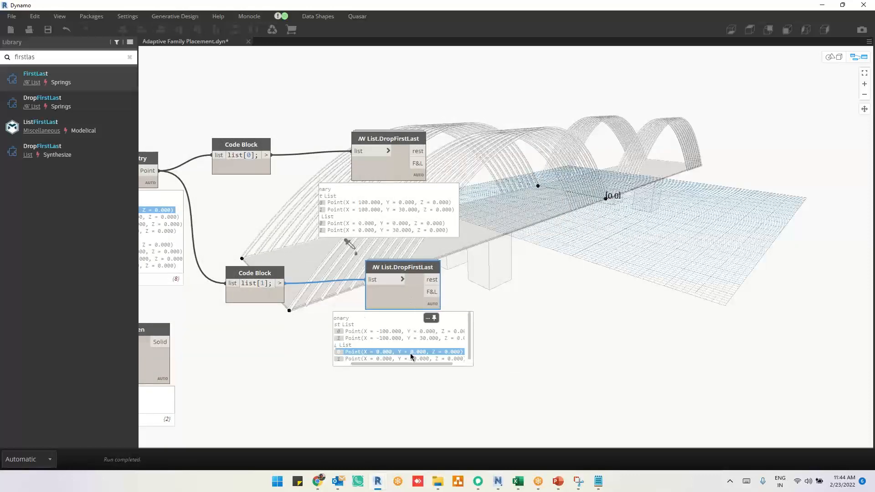
click(410, 359)
middle_drag(523, 328, 428, 323)
click(291, 224)
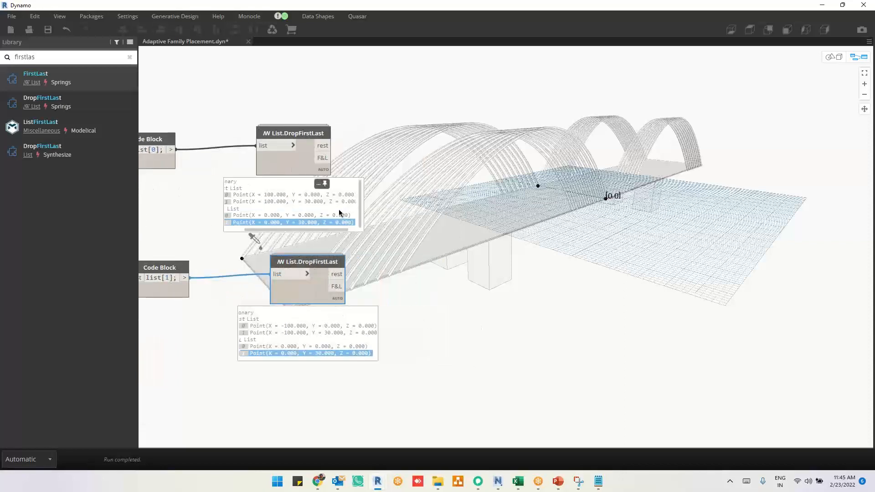
click(324, 219)
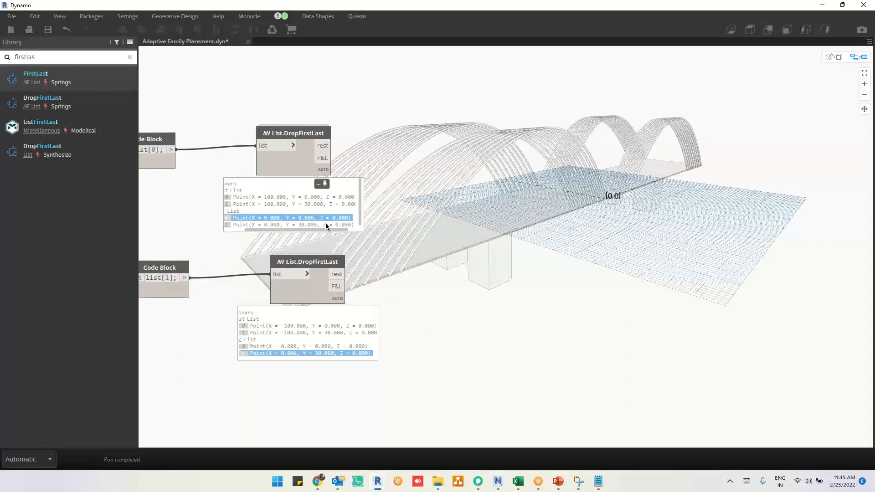
Add a Watch node to the F&L output of the first List.DropFirstLast and examine its points in the bridge preview
right_click(452, 134)
text(w)
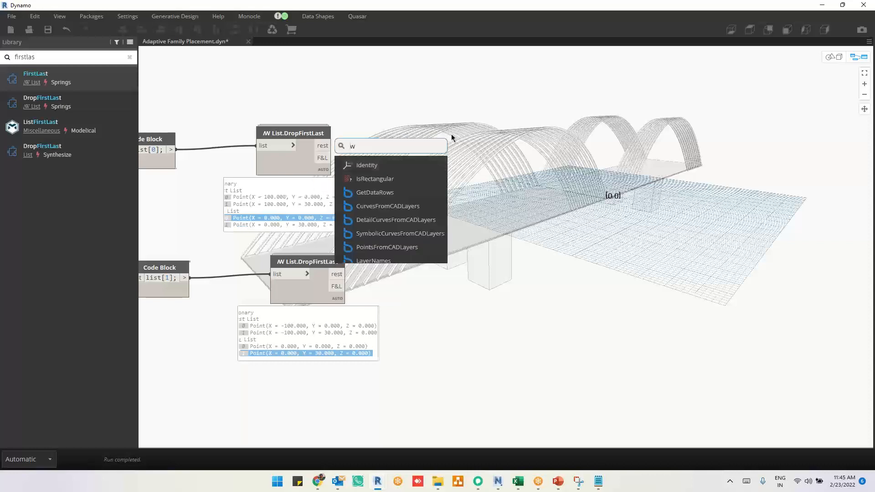
text(atch)
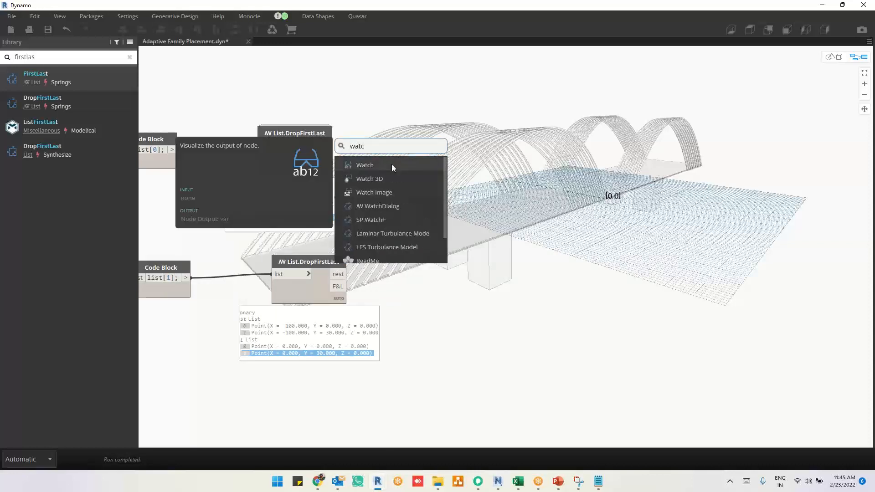
click(392, 165)
drag(332, 158, 415, 157)
middle_drag(435, 229, 363, 185)
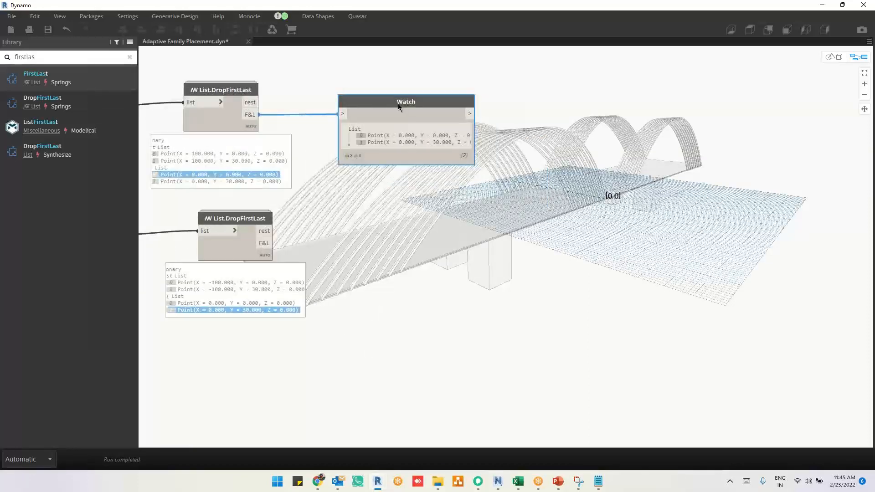
middle_drag(524, 203, 472, 207)
click(365, 140)
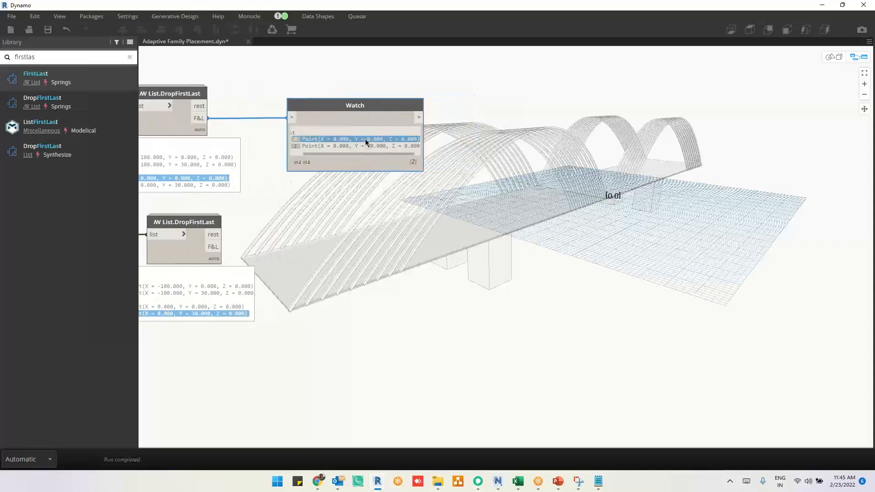
click(366, 145)
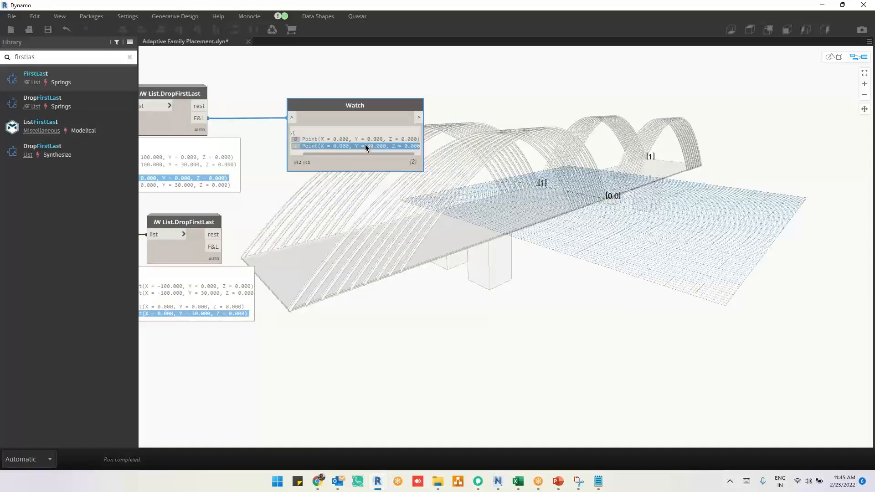
click(403, 190)
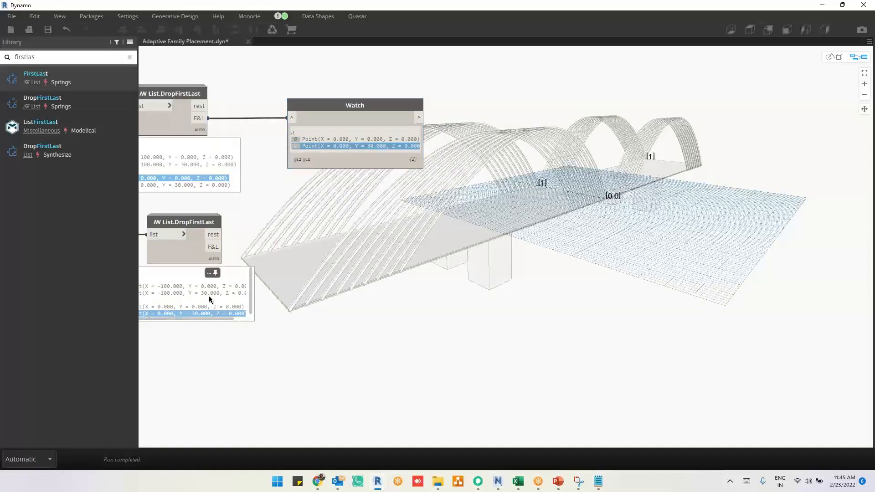
Duplicate the Watch node beside the second List.DropFirstLast and wire that node's F&L output into the copy
click(331, 109)
key(ctrl+c)
key(ctrl+v)
drag(447, 115, 351, 251)
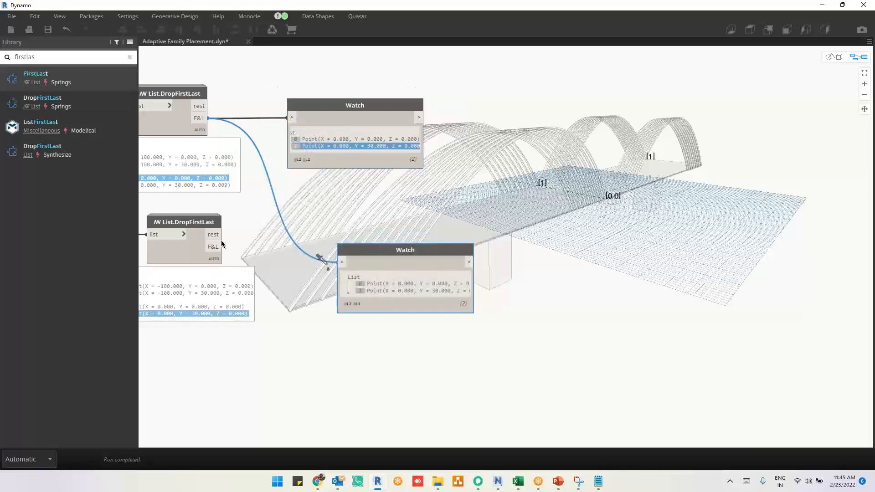
click(214, 247)
click(340, 263)
Examine each point of the duplicated Watch in the preview and align it beneath the first Watch node
click(359, 219)
click(394, 284)
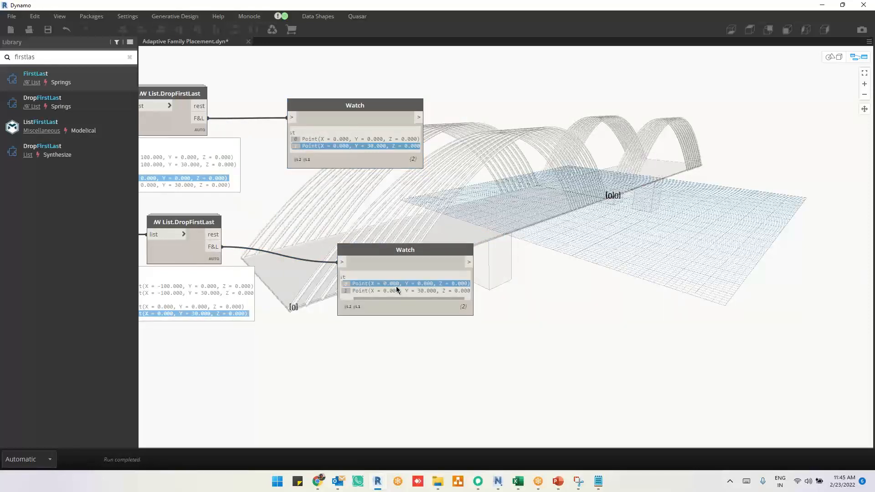
click(411, 284)
click(410, 291)
drag(414, 246, 365, 225)
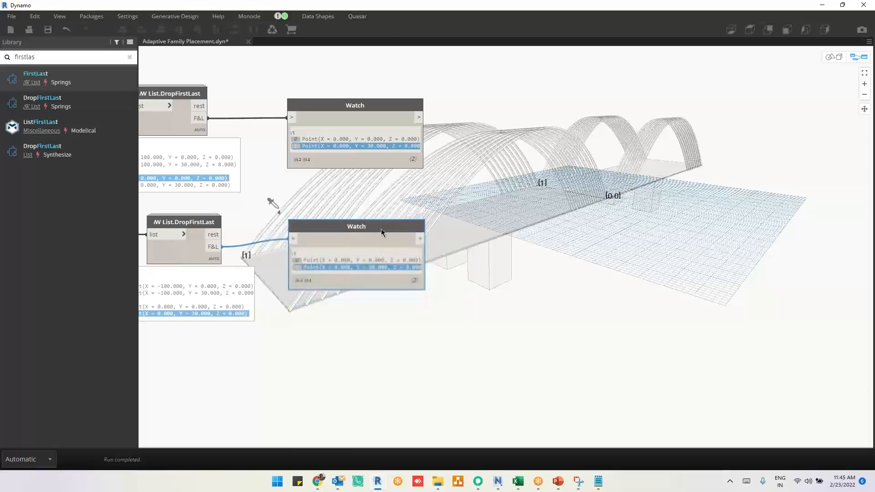
Delete the duplicated Watch node and move the remaining Watch lower, between the two List.DropFirstLast nodes
click(396, 221)
click(393, 223)
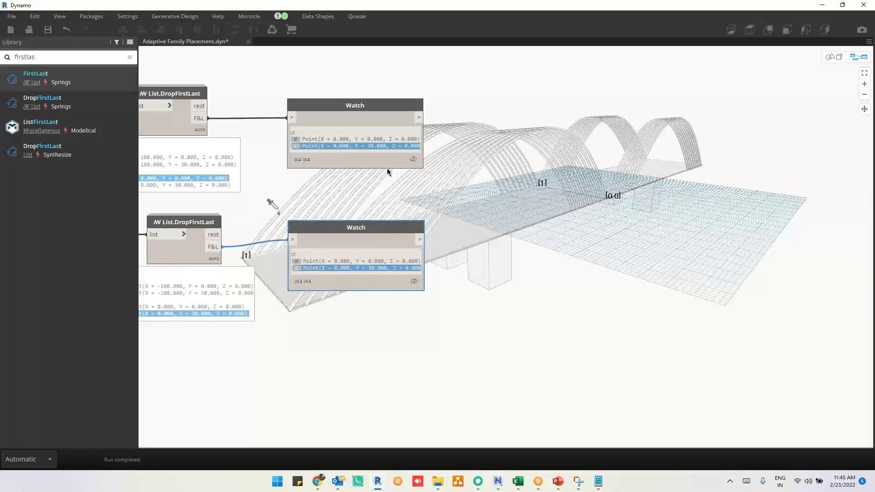
key(Delete)
drag(372, 110, 382, 181)
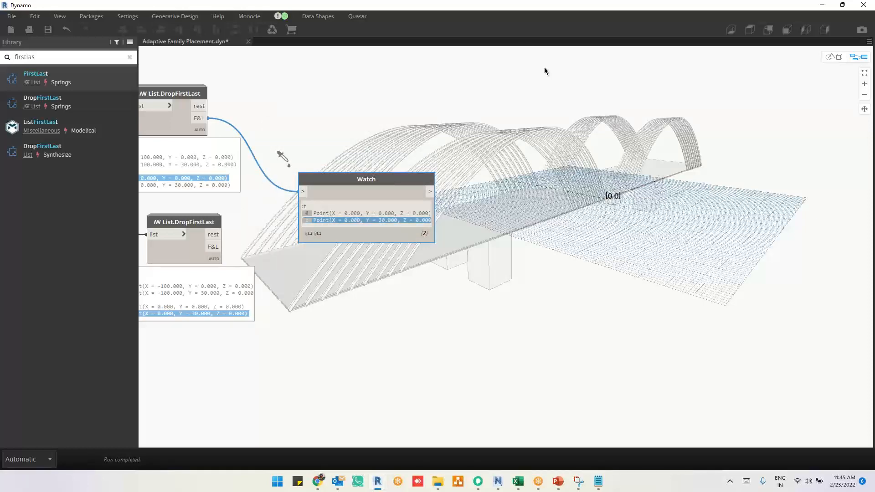
Annotate the bridge preview with green freehand vertical lines rising from the two mid-deck points, with marks above them
click(529, 4)
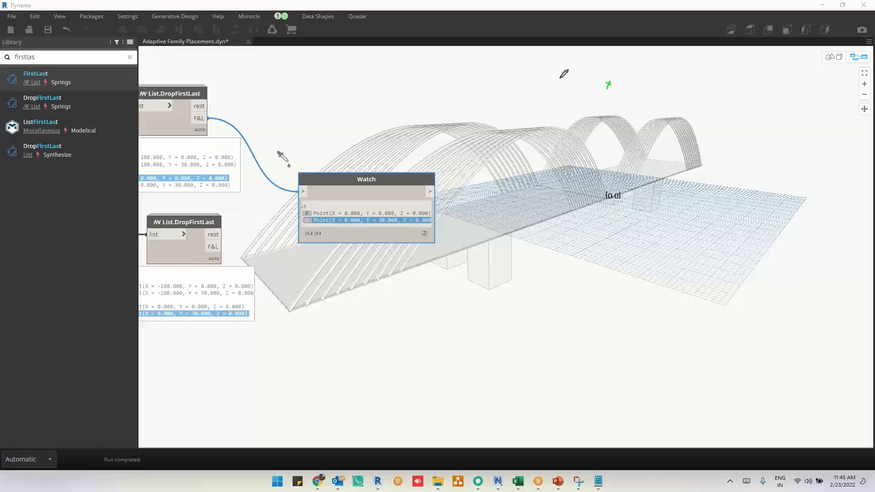
drag(538, 184, 540, 117)
drag(539, 82, 536, 92)
drag(615, 194, 613, 98)
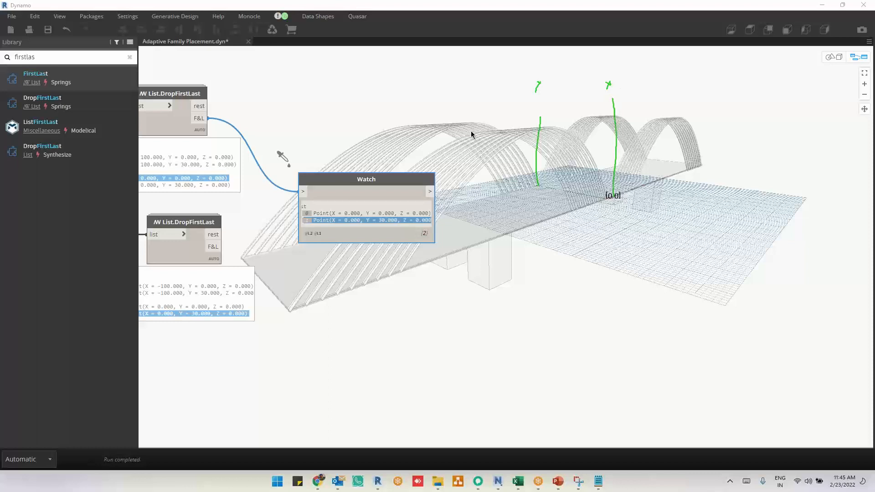
Search the nodes for geometry.transla, add the x/y/z version of Geometry.Translate and place it beside the Watch node
key(ctrl+a)
text(transla)
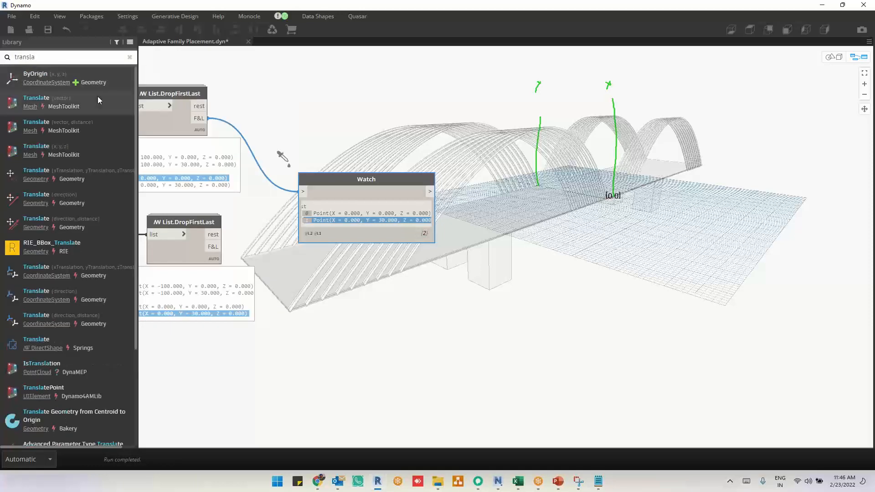
mouse_move(97, 97)
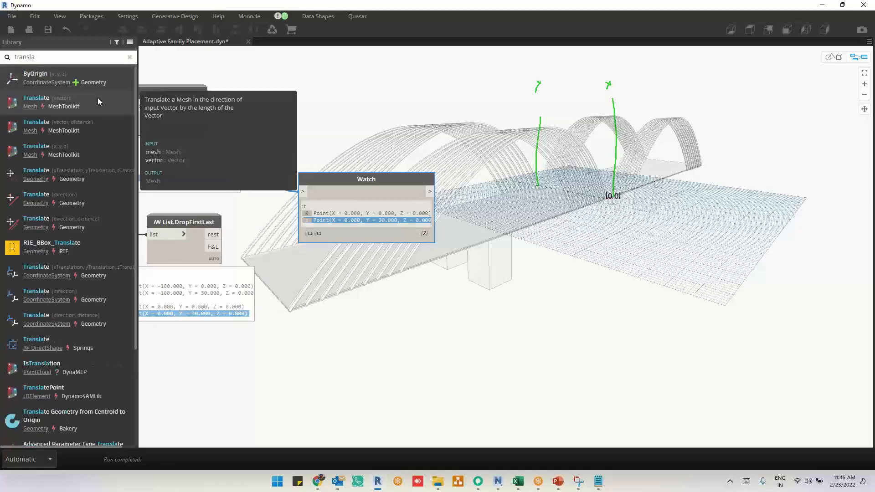
key(Home)
text(geometry.)
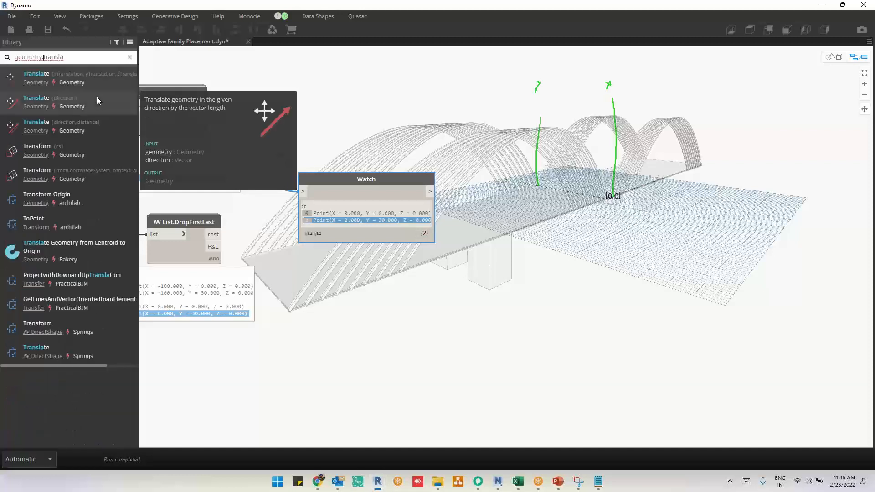
key(Return)
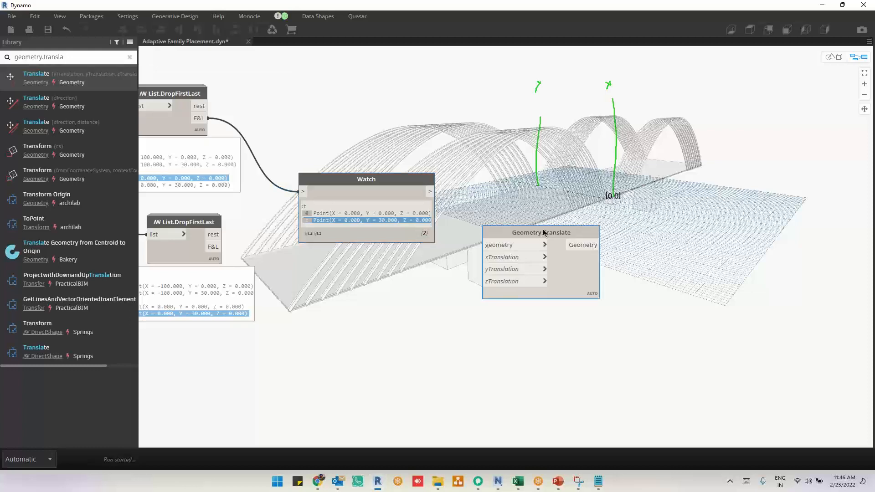
scroll(695, 185, down, 1)
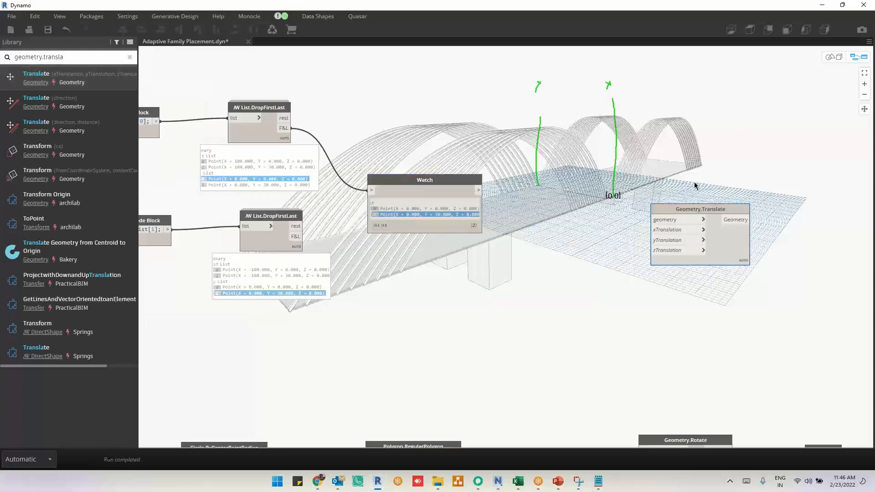
scroll(695, 185, up, 1)
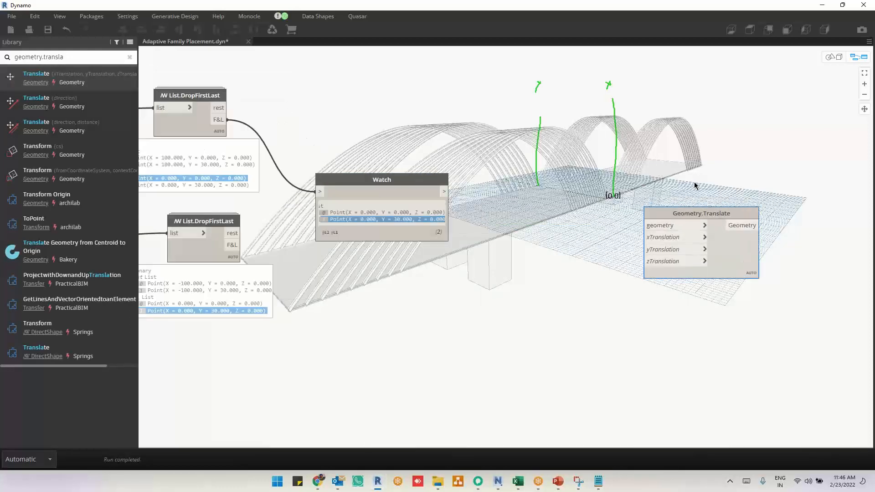
Connect the Watch output to the geometry input of Geometry.Translate and feed its zTranslation from a new code block containing 15
drag(444, 191, 657, 190)
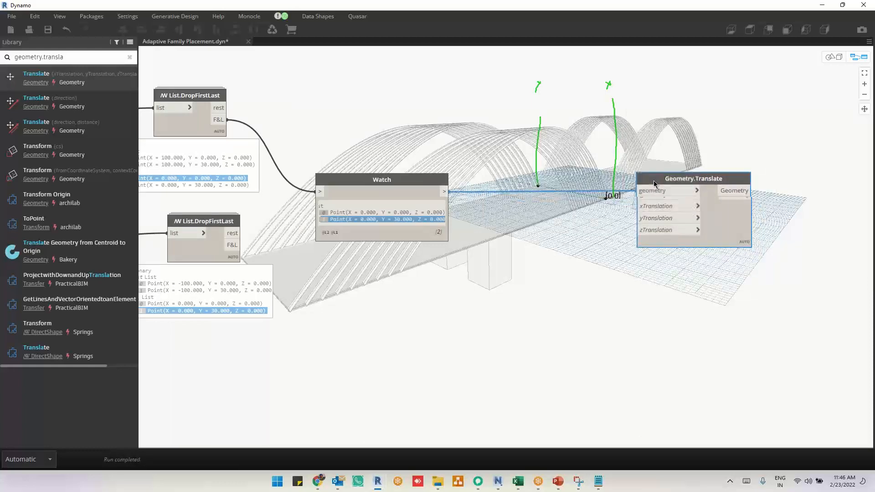
double_click(588, 241)
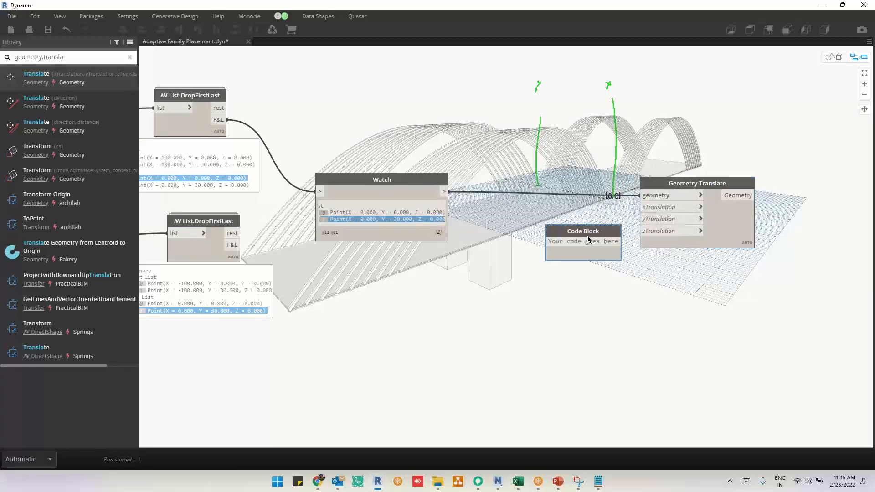
text(15)
click(600, 236)
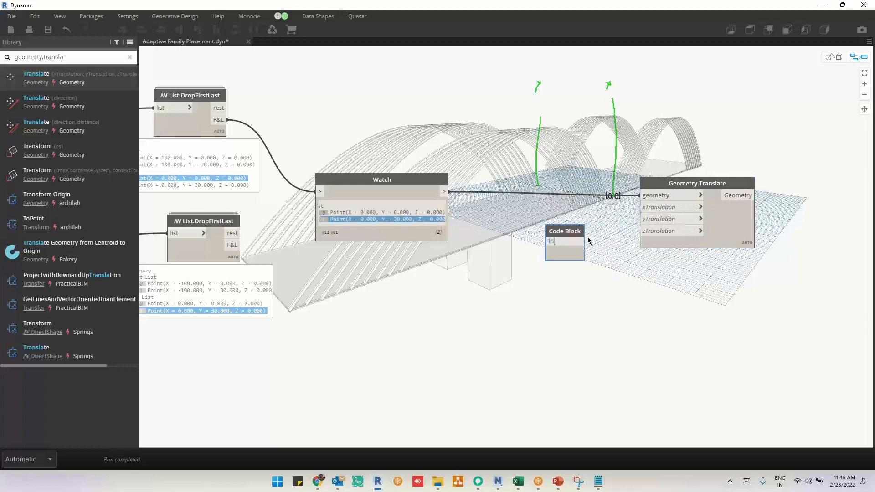
scroll(599, 236, up, 2)
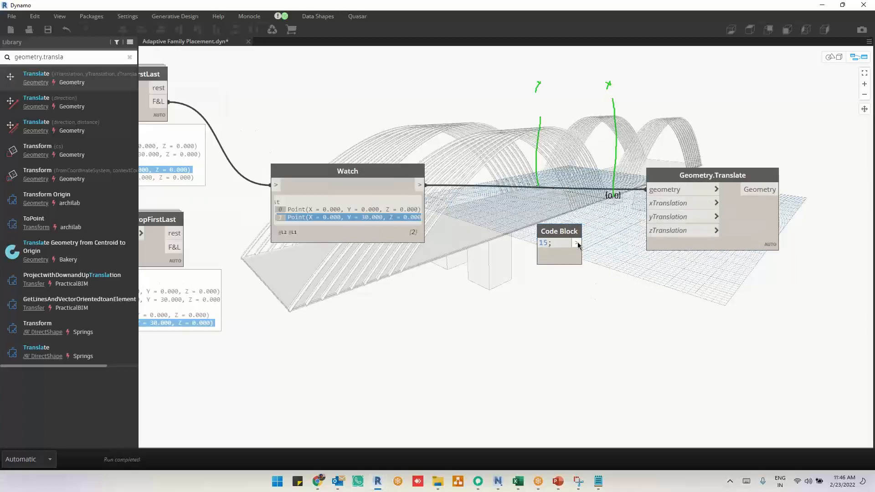
click(653, 236)
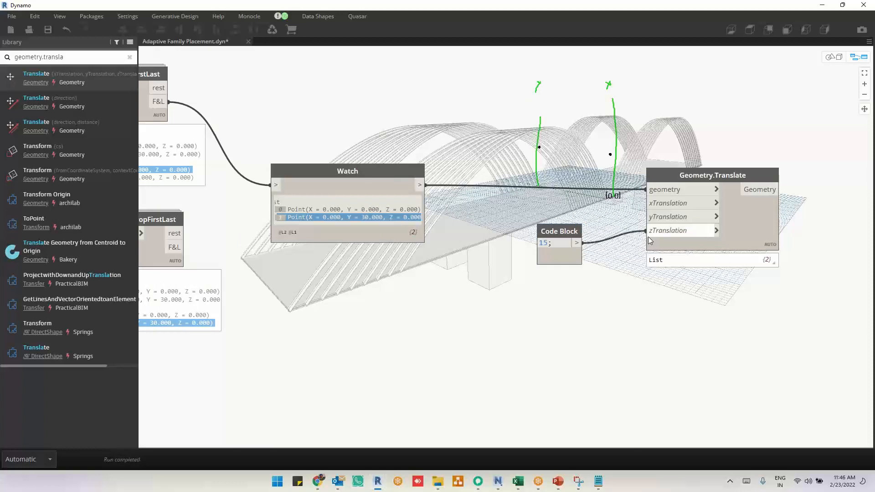
Try 45 and 30 in the code block feeding zTranslation, and settle on 35
double_click(543, 242)
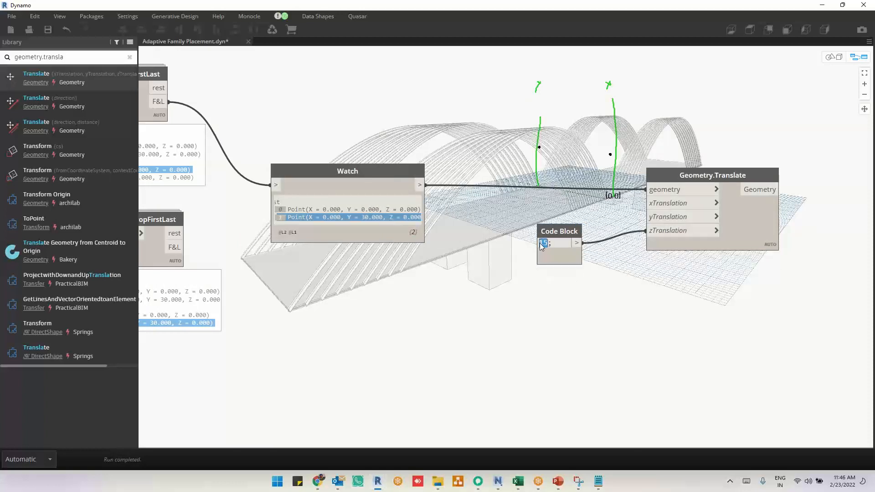
text(45)
click(567, 320)
double_click(543, 243)
text(30;)
click(594, 323)
text(5)
click(568, 288)
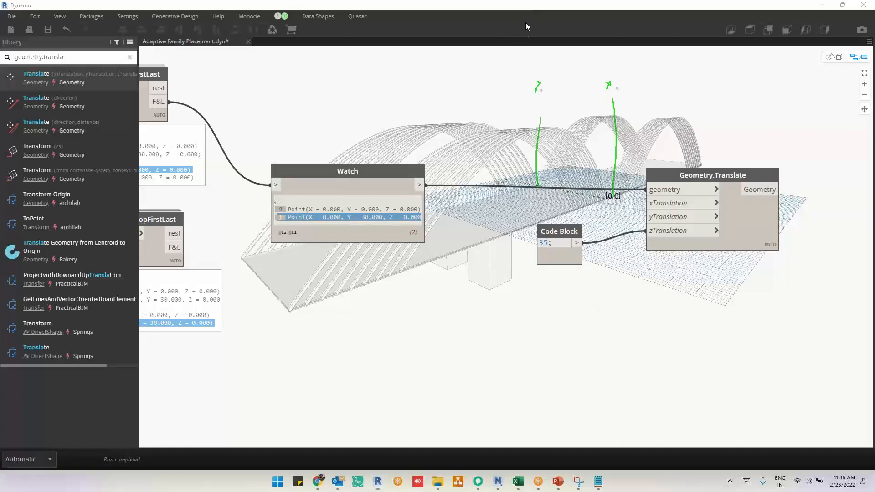
Erase the green annotations and orbit the background preview to show the translated points above the bridge deck
click(528, 66)
middle_drag(784, 180, 672, 184)
key(ctrl+b)
right_drag(694, 184, 679, 190)
key(ctrl+b)
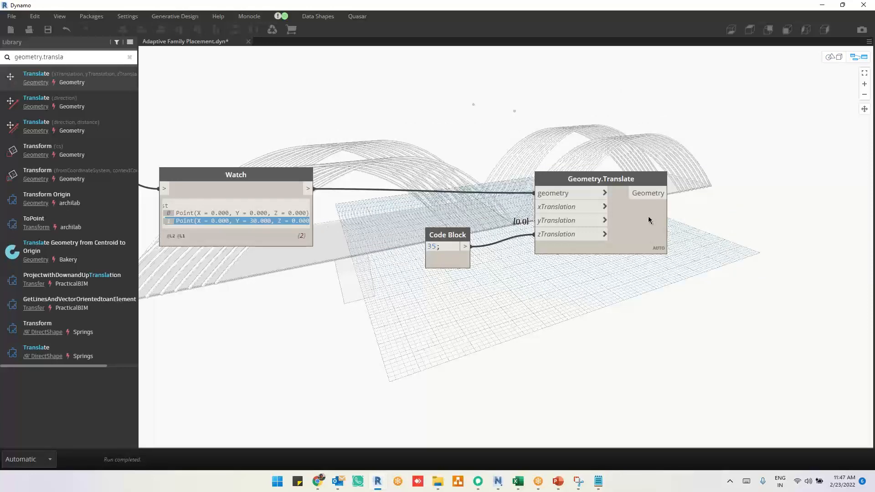
Search the nodes for line.by and add Line.ByStartPointEndPoint beside Geometry.Translate
drag(640, 224, 636, 228)
middle_drag(653, 248, 570, 263)
click(739, 162)
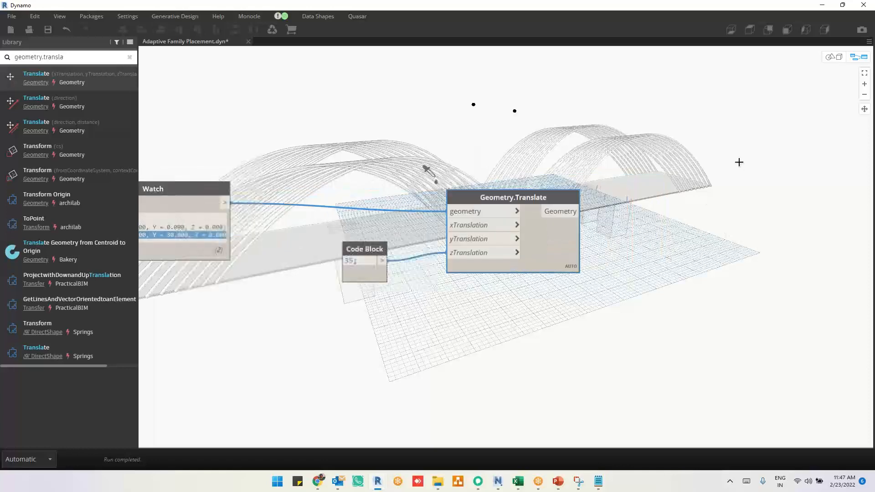
right_click(739, 163)
text(li)
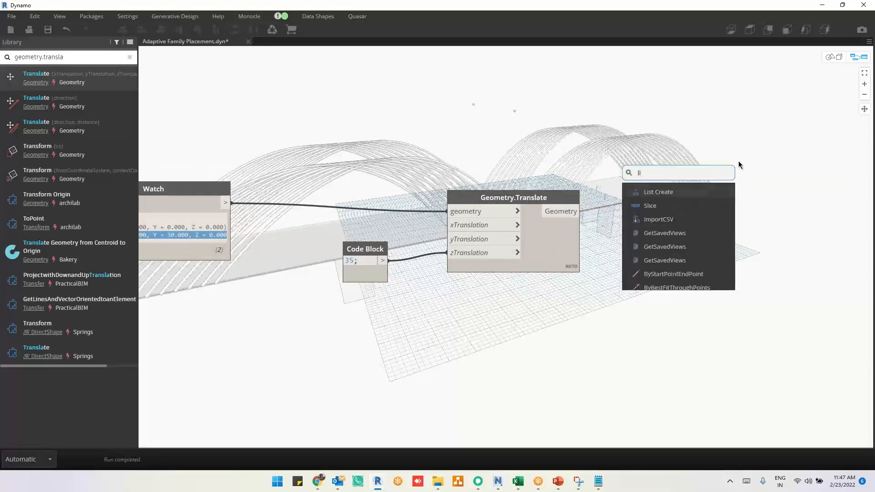
text(ne.by)
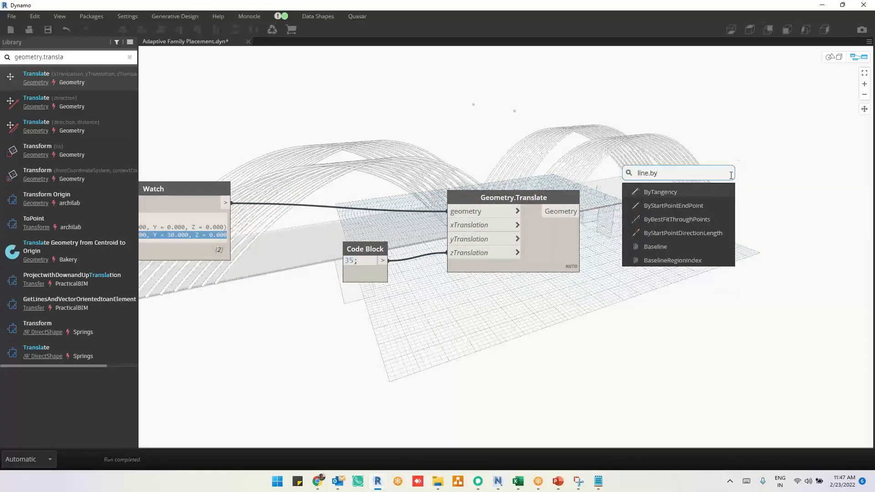
click(693, 205)
Connect the Watch output to startPoint and the Geometry.Translate output to endPoint of Line.ByStartPointEndPoint
scroll(717, 161, down, 3)
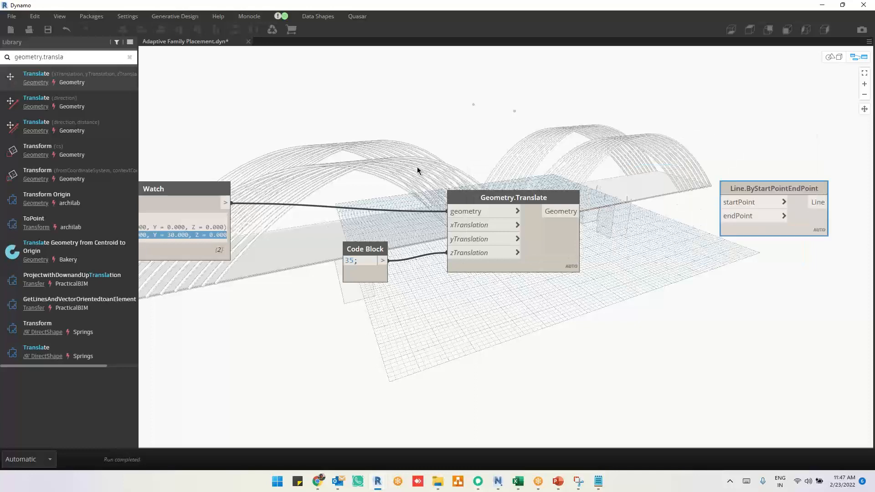
drag(425, 186, 750, 184)
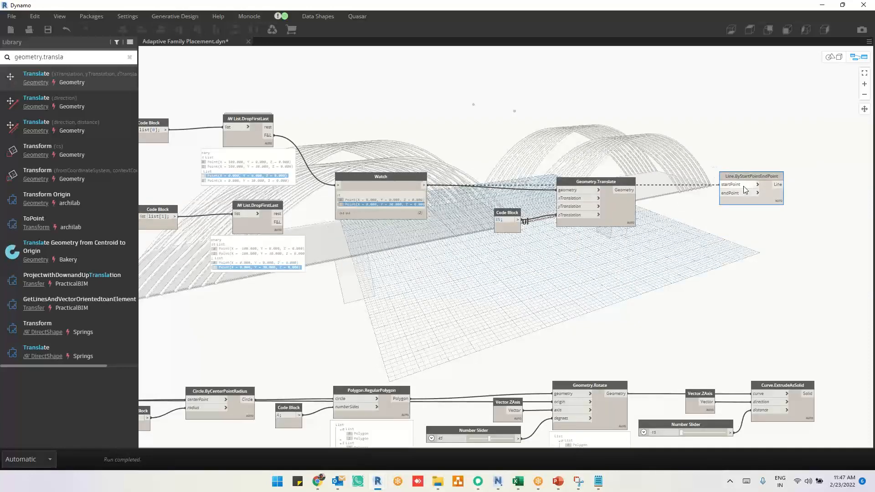
drag(623, 195, 728, 193)
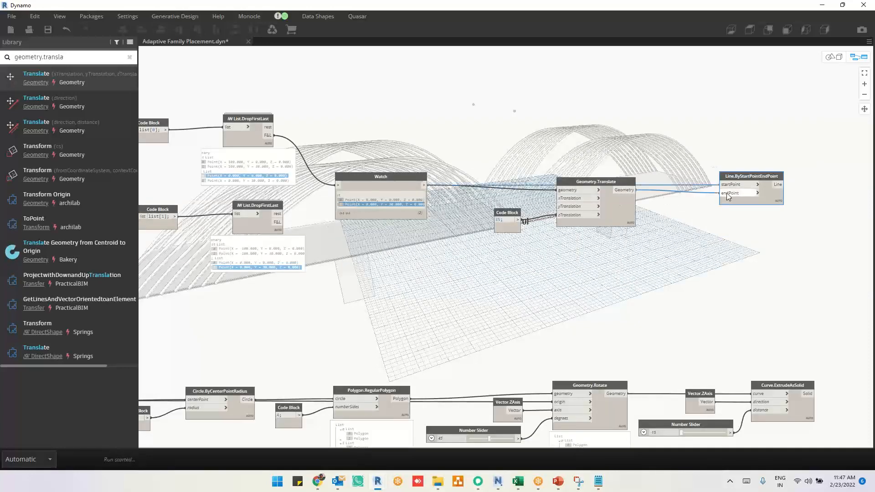
middle_drag(736, 227, 658, 285)
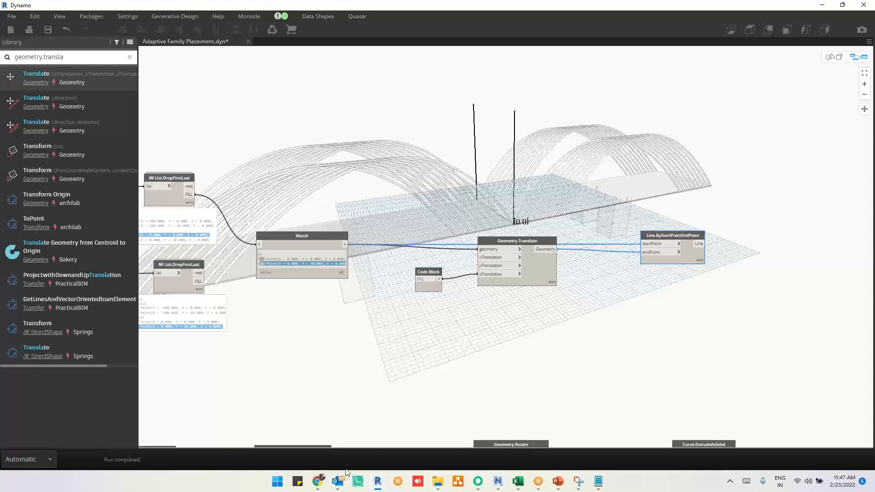
Switch to Chrome, examine the tower in the Golden Gate Bridge image results, open the related close-up, and return to Dynamo
click(317, 482)
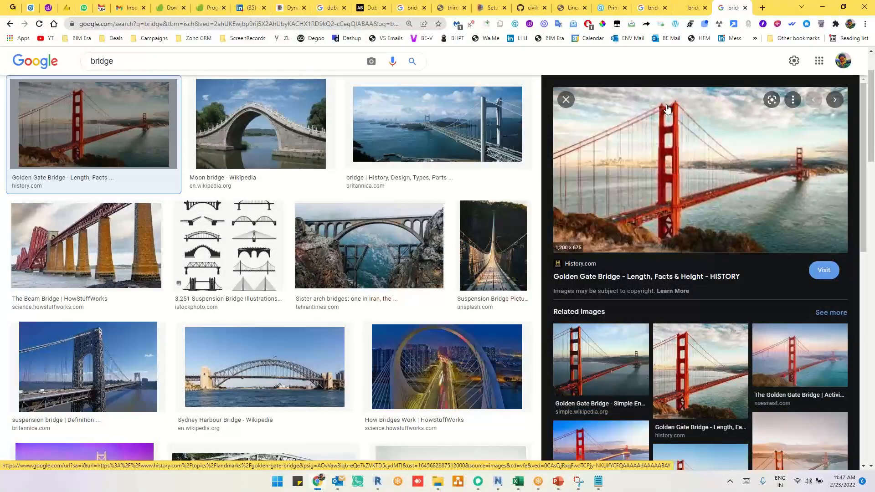
right_click(679, 157)
click(728, 254)
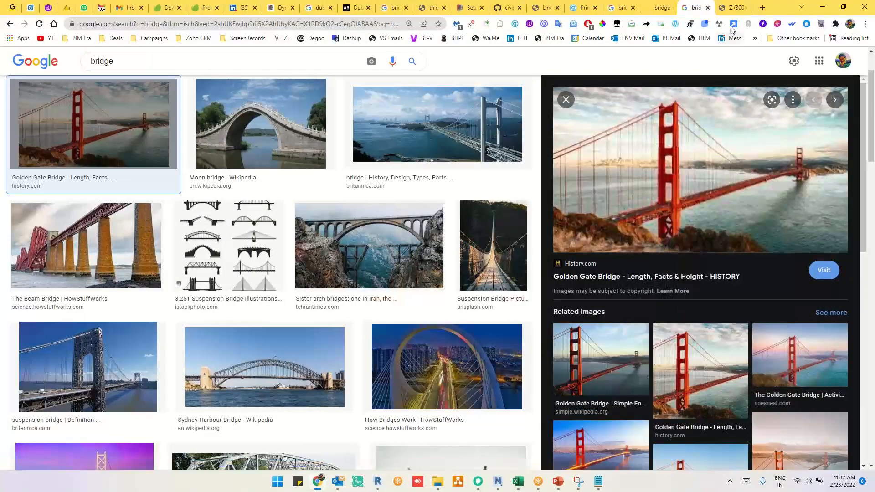
click(729, 9)
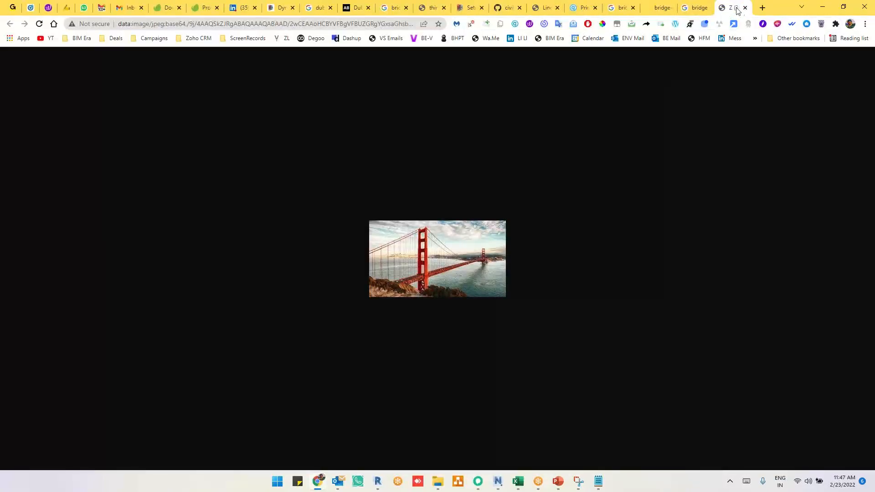
click(745, 8)
click(602, 178)
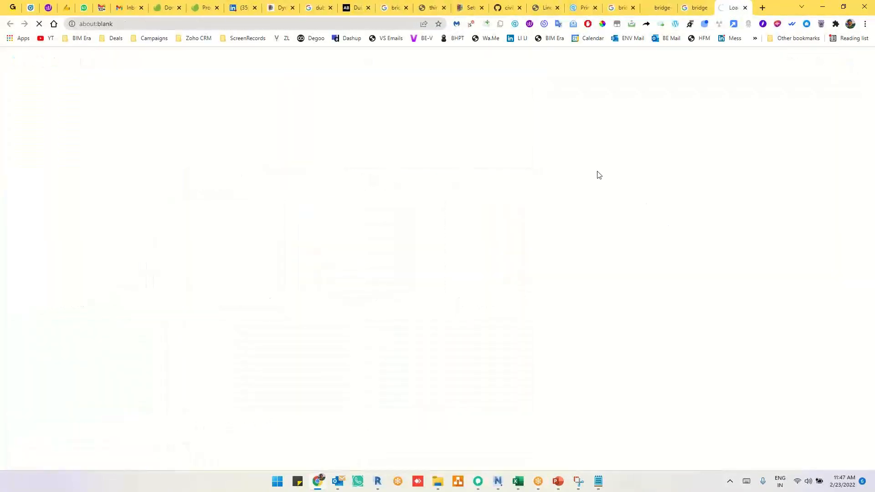
click(745, 8)
scroll(702, 249, down, 3)
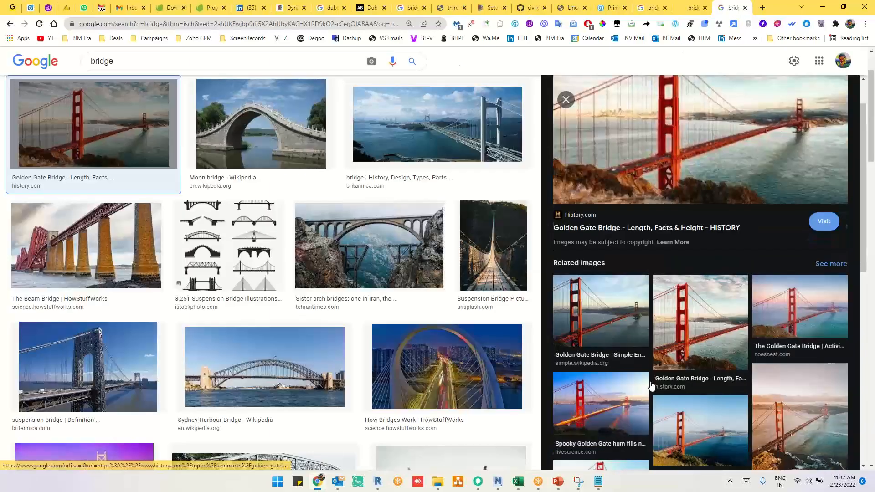
click(702, 249)
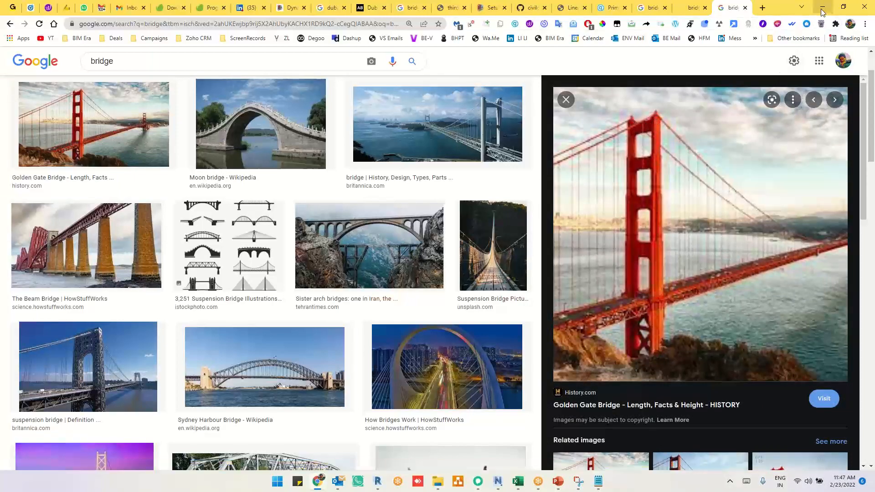
click(821, 7)
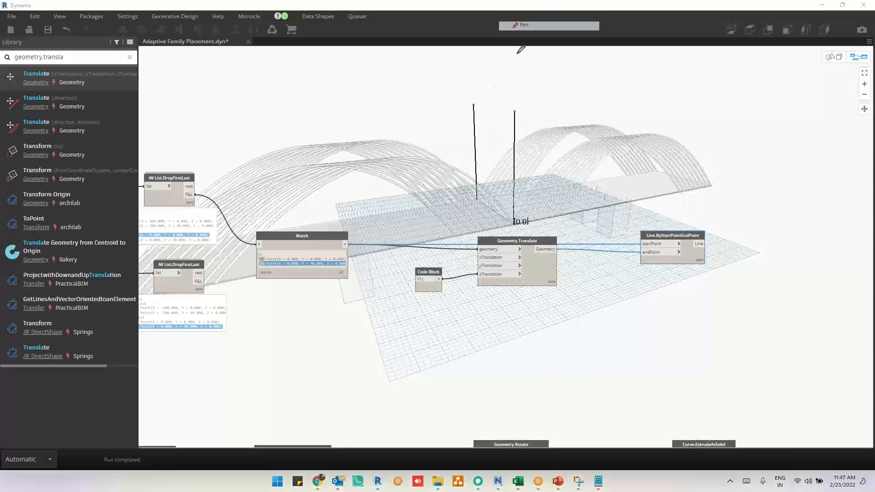
Annotate the preview with green freehand lines between the tops of the two vertical lines, and erase the annotations
drag(491, 121, 492, 126)
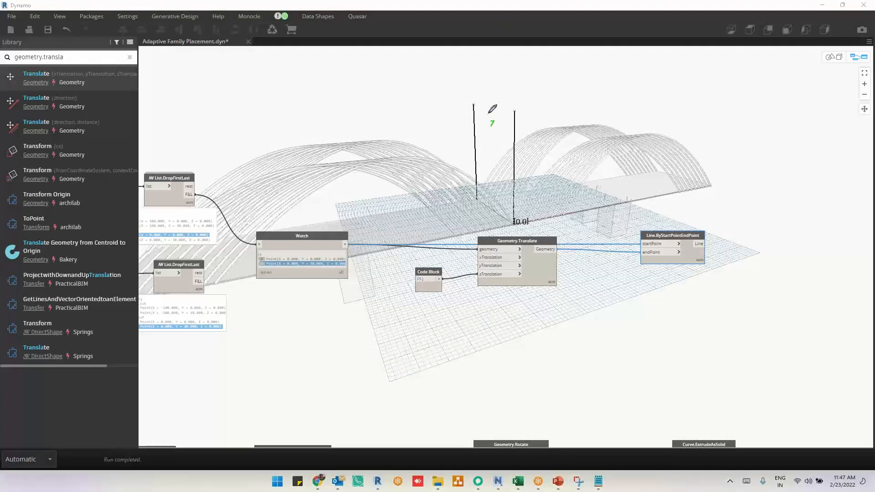
drag(486, 116, 512, 111)
click(525, 69)
mouse_move(474, 104)
mouse_down()
mouse_move(515, 112)
mouse_move(491, 119)
mouse_up()
drag(493, 120, 489, 135)
mouse_move(476, 104)
mouse_down()
mouse_move(494, 125)
mouse_move(512, 115)
mouse_up()
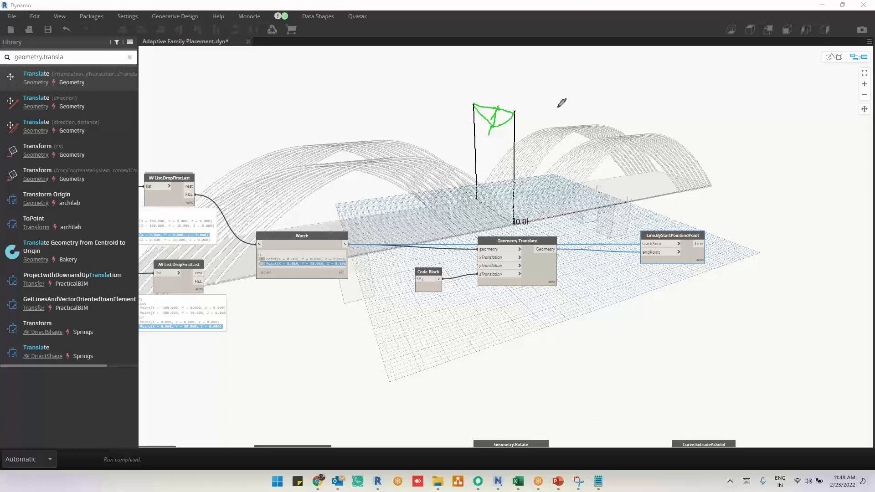
click(540, 66)
Review the Golden Gate Bridge tower picture in Chrome once more and return to the Dynamo graph
middle_drag(661, 188, 626, 185)
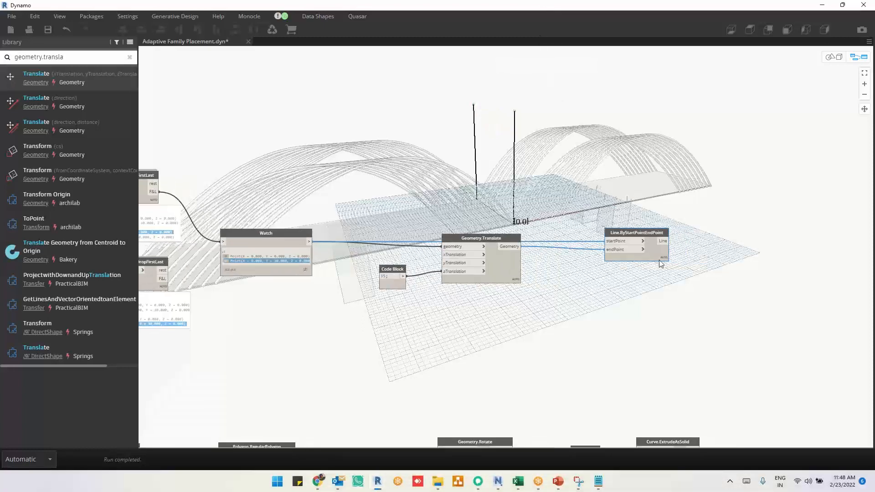
scroll(764, 252, up, 3)
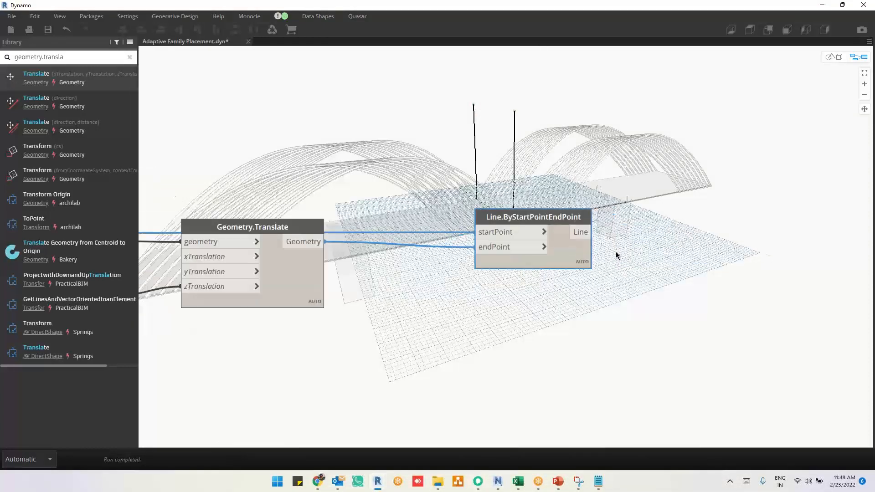
middle_drag(639, 252, 509, 253)
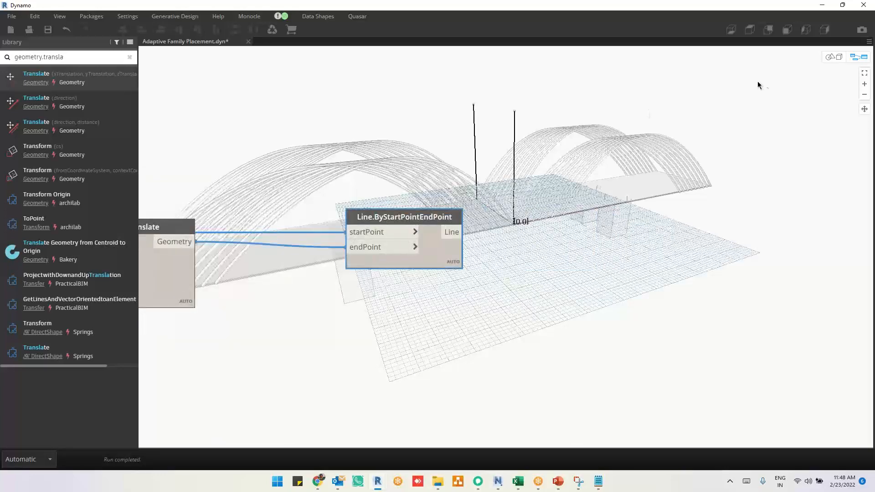
key(alt+Tab)
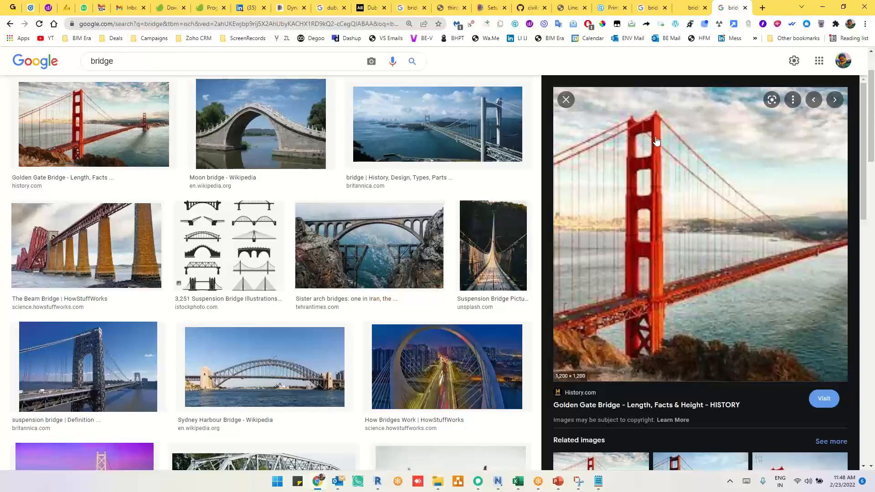
key(alt+Tab)
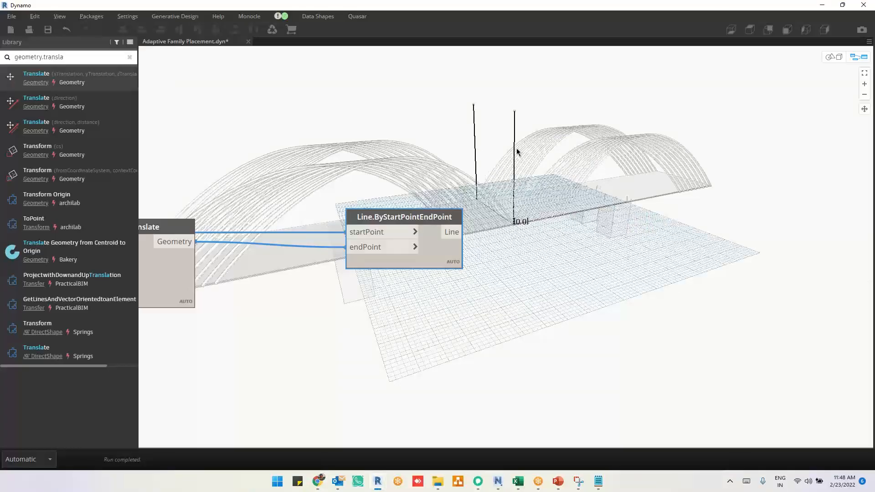
Search the nodes for pointat, add Curve.PointAtParameter above the line node, and connect the Line output to its curve input
right_click(607, 199)
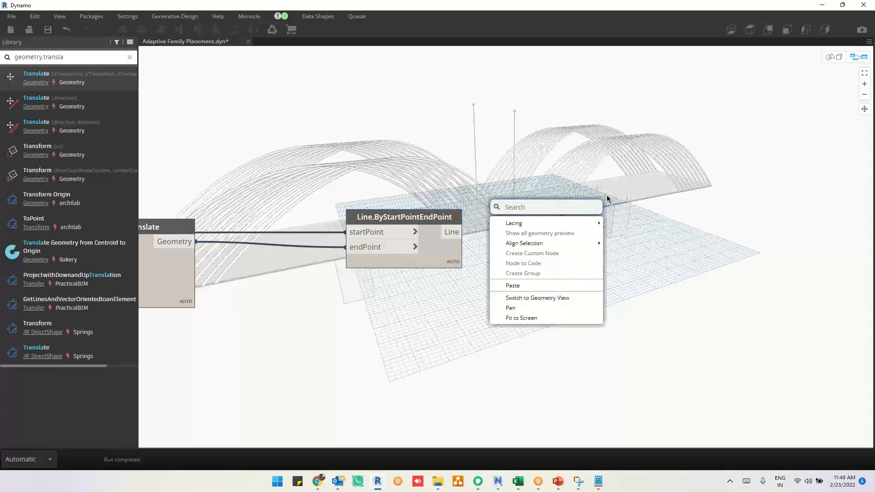
text(pointat)
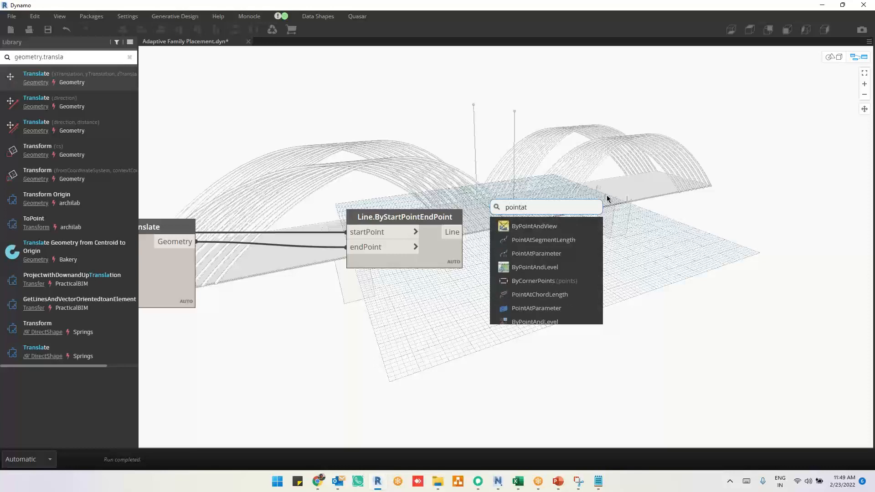
click(562, 252)
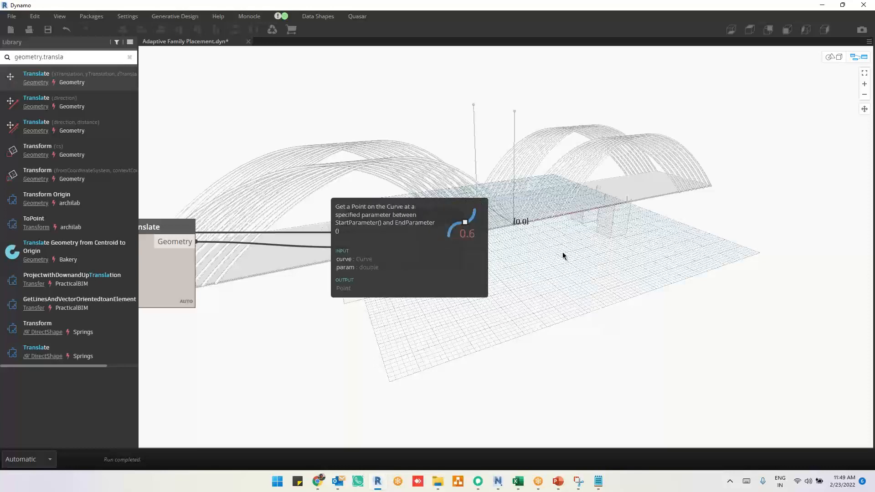
drag(573, 258, 565, 130)
drag(460, 232, 555, 149)
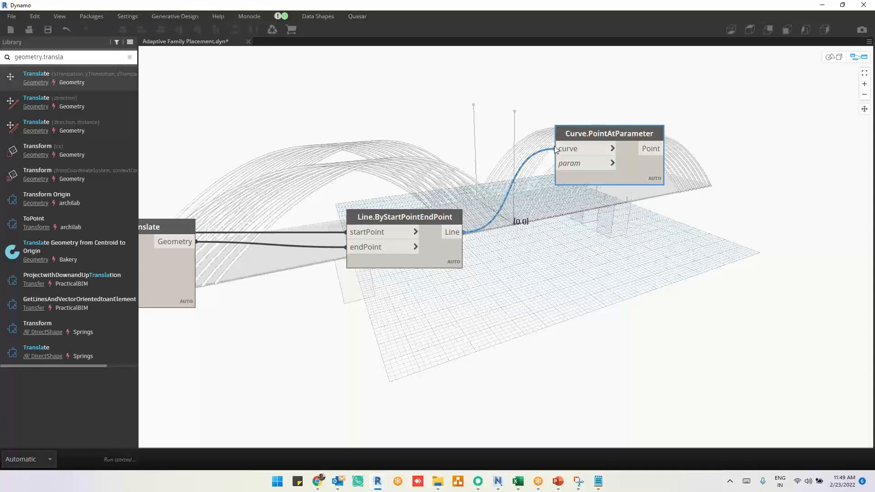
Add a code block containing the range 0..0.8..~0.3; above the line node and keep its output list displayed
double_click(482, 162)
text(0..)
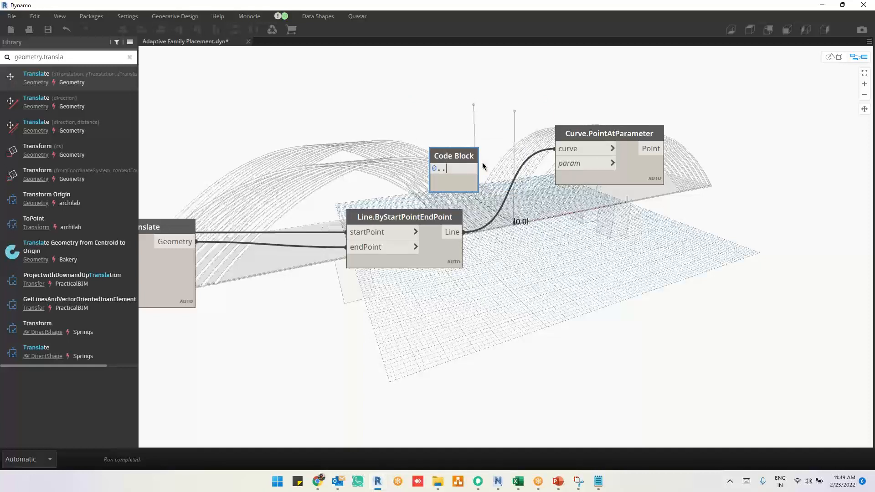
text(0.)
text(0.3;)
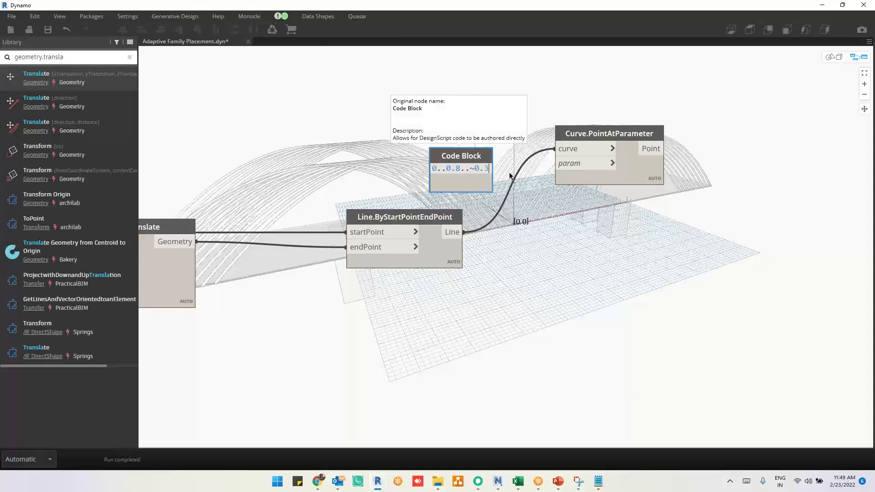
click(523, 175)
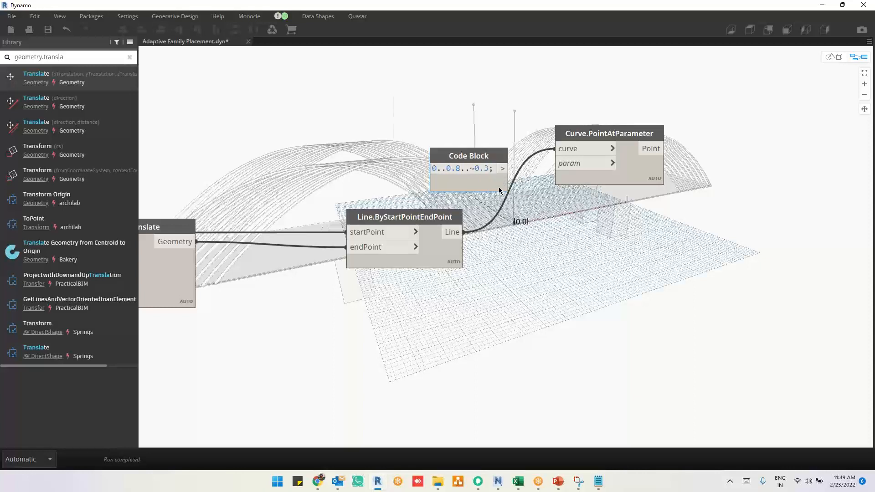
mouse_move(501, 183)
drag(501, 182, 482, 172)
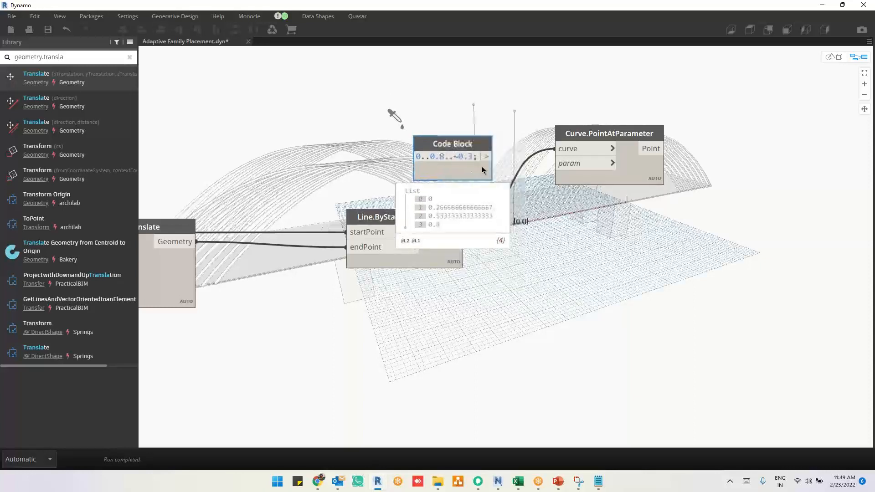
click(491, 191)
Set the range's start value to 0.3 and connect the code block's output to the param input of Curve.PointAtParameter
middle_drag(559, 251, 488, 246)
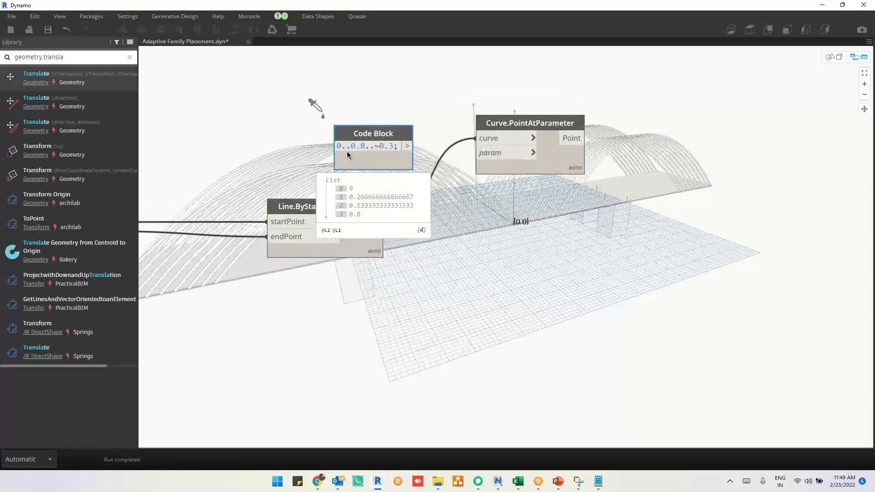
text(.3)
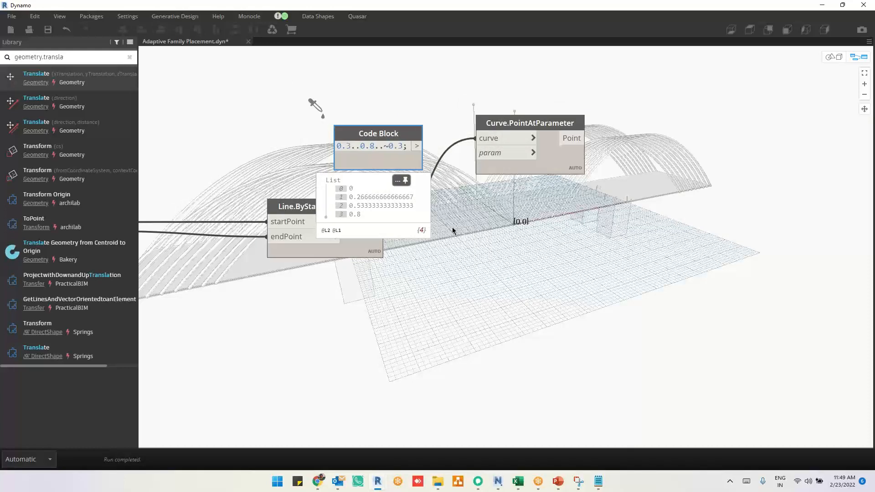
click(469, 250)
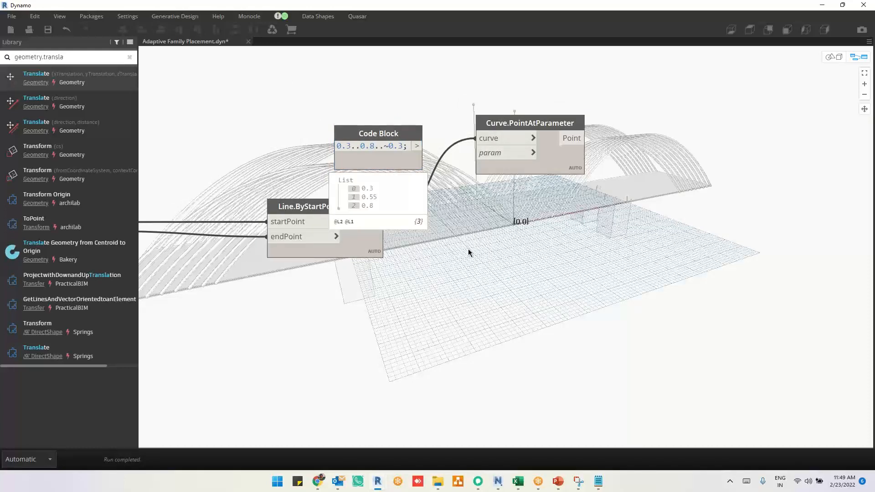
click(423, 149)
click(483, 160)
mouse_move(511, 236)
middle_down()
mouse_move(523, 291)
mouse_move(535, 283)
middle_up()
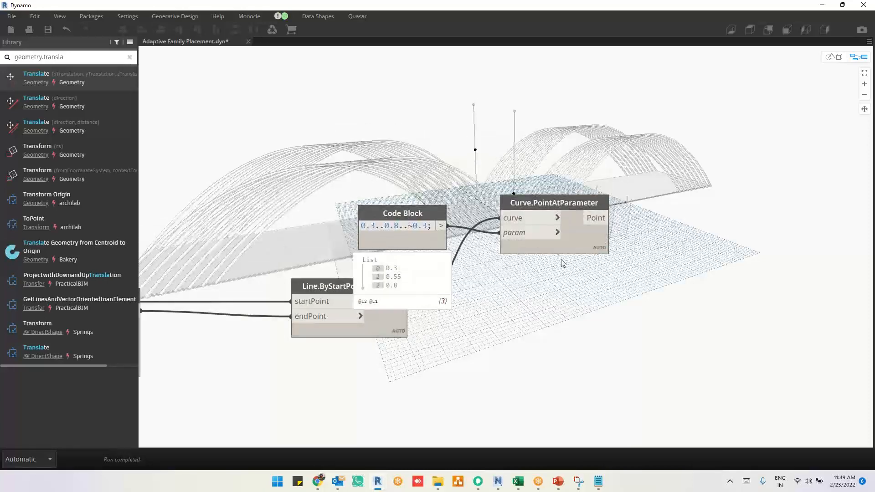
Set the lacing of Curve.PointAtParameter to cross product (XXX) and keep its output point list displayed
click(588, 236)
right_click(589, 237)
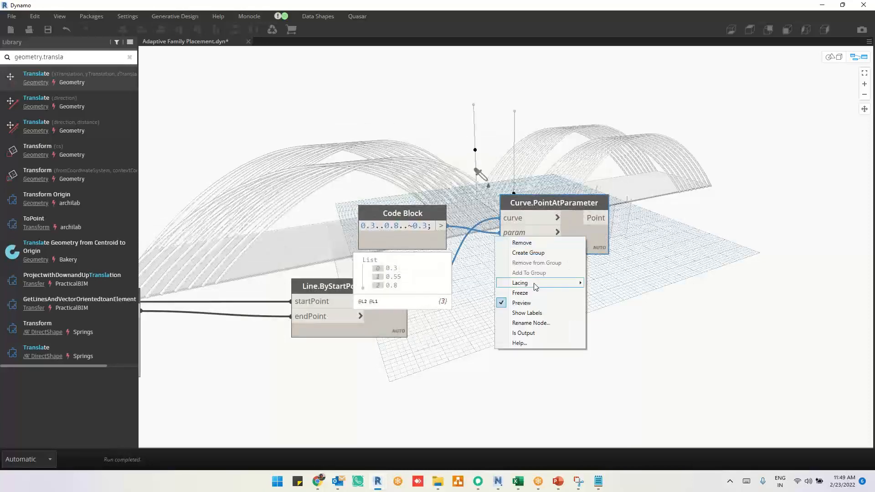
mouse_move(542, 283)
click(476, 313)
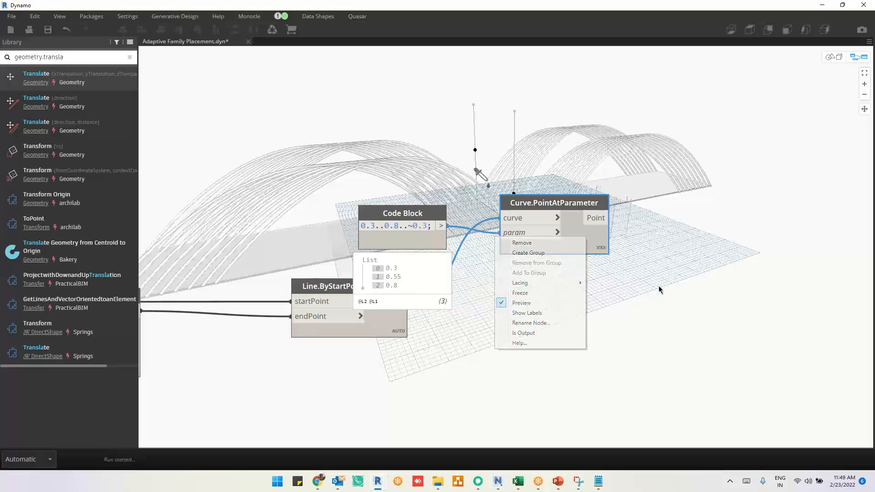
middle_drag(643, 269, 536, 275)
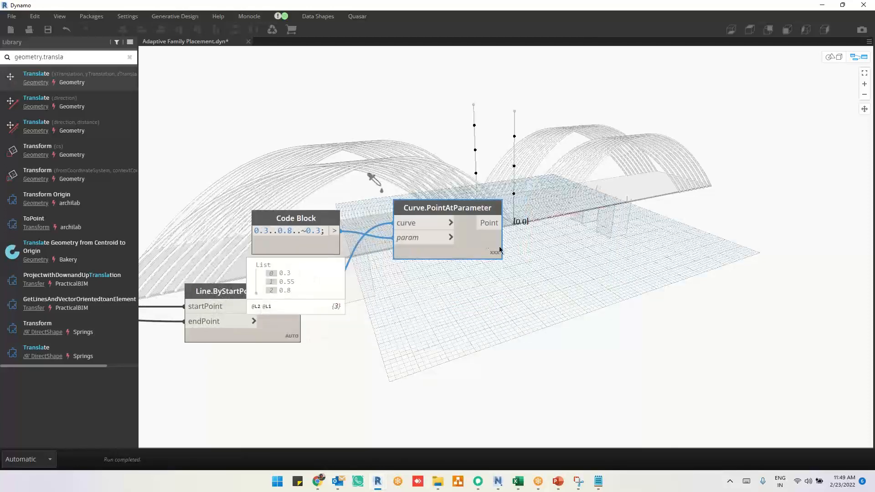
click(489, 270)
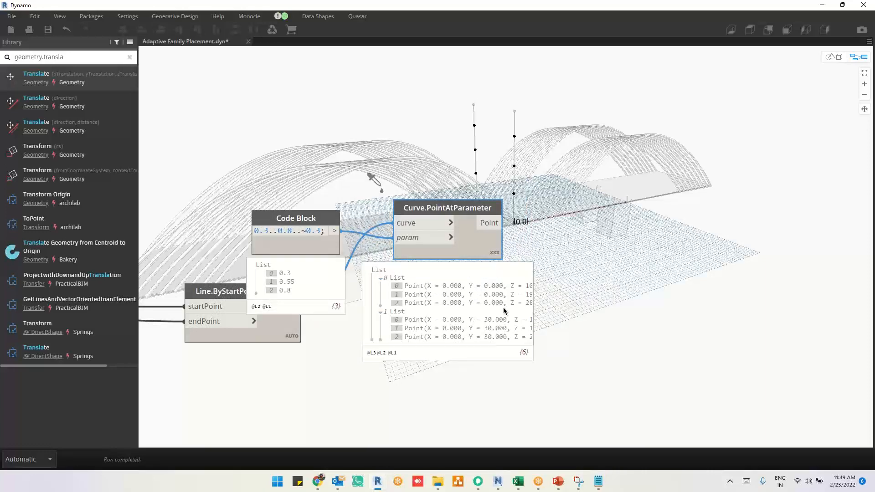
Search the nodes for line.by, add a Line.ByStartPointEndPoint node, and place it well beyond Curve.PointAtParameter
middle_drag(675, 219, 595, 224)
click(592, 212)
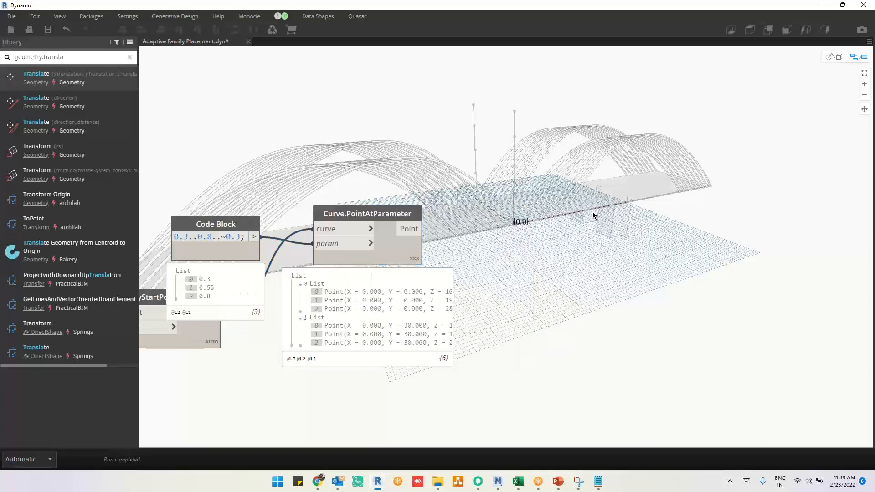
right_click(593, 211)
text(li)
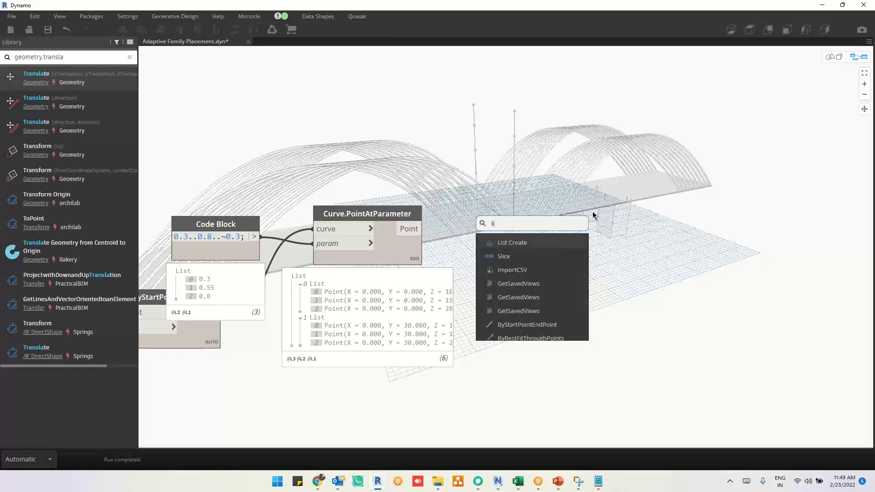
text(ne.by)
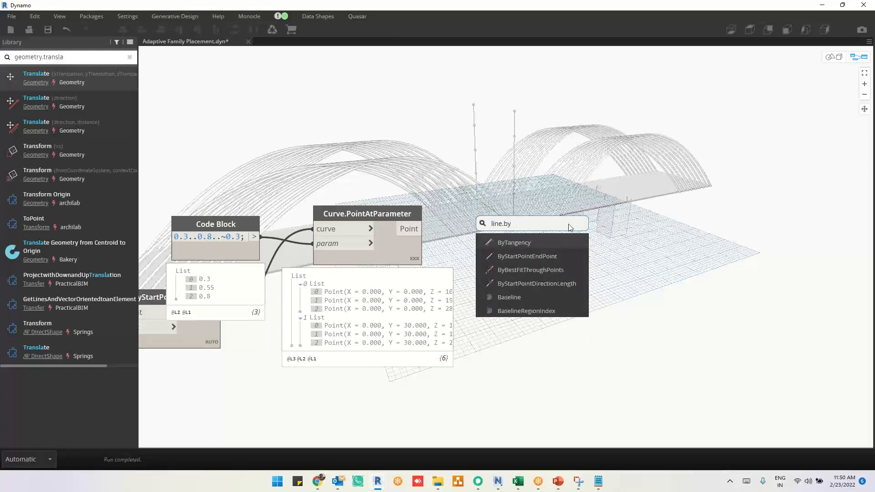
click(553, 253)
drag(594, 258, 737, 234)
Add a code block with the lines list[0]; and list[1]; between Curve.PointAtParameter and the new line node
double_click(569, 207)
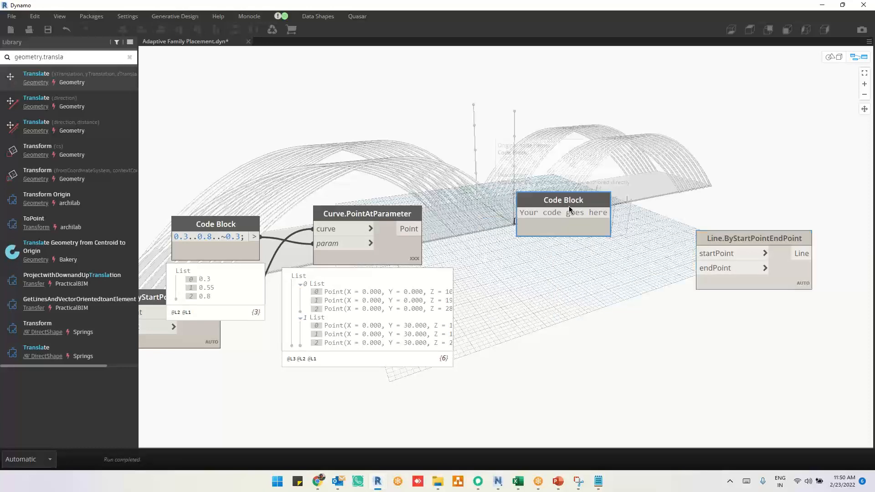
text(list[0])
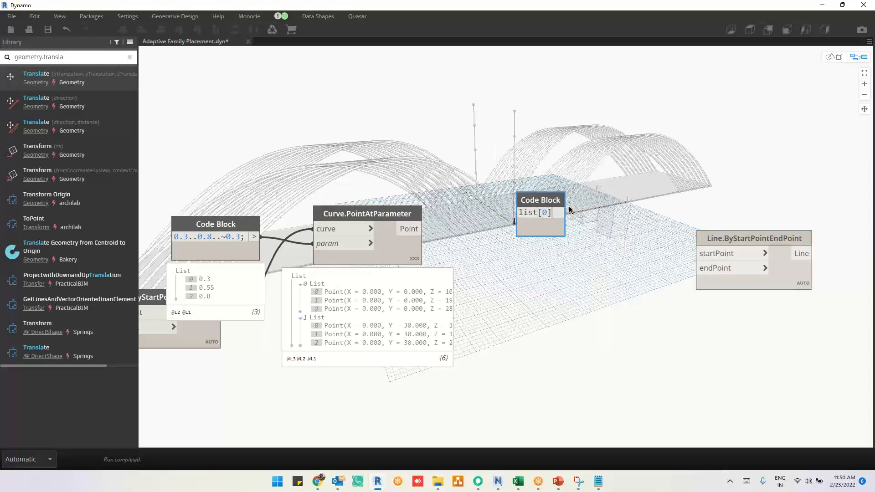
text(;)
key(Return)
text(list)
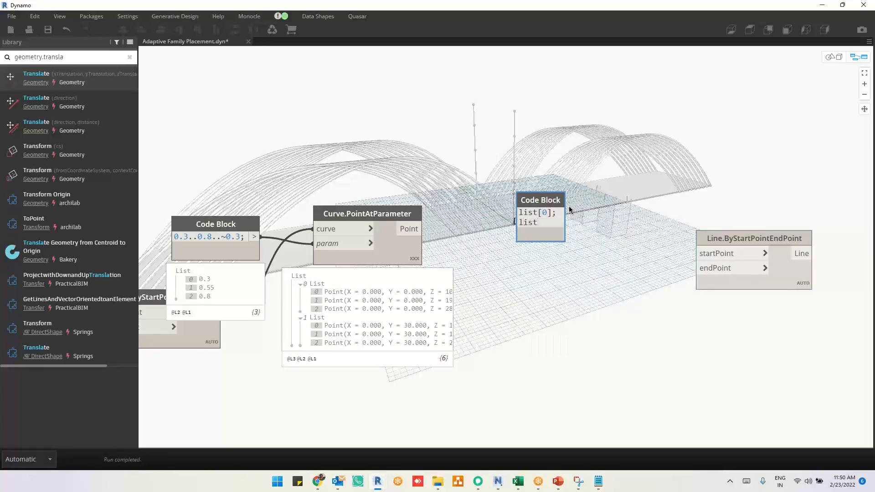
text([1];)
click(594, 303)
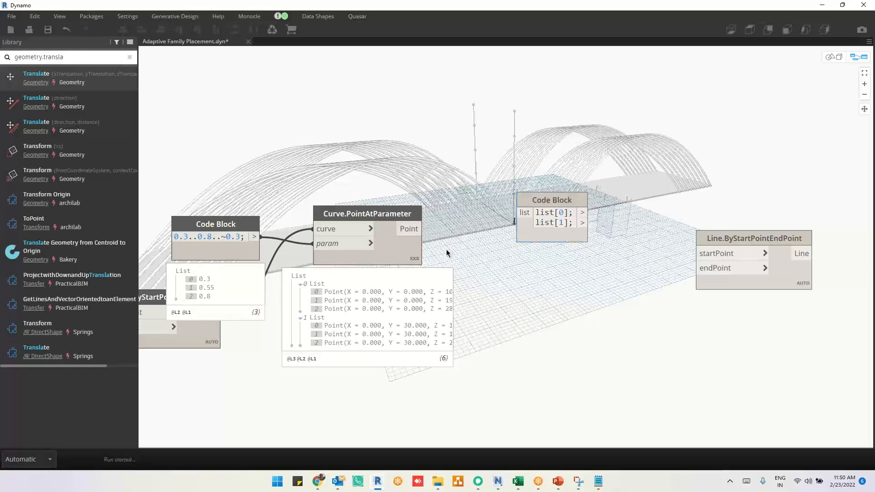
Connect the Point output to the code block's list input, then list[0] to startPoint and list[1] to endPoint
drag(416, 232, 515, 218)
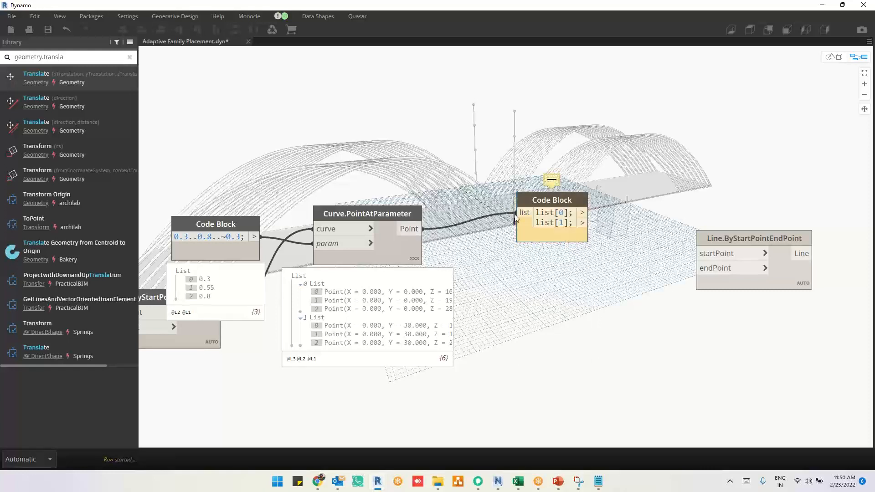
drag(582, 213, 695, 253)
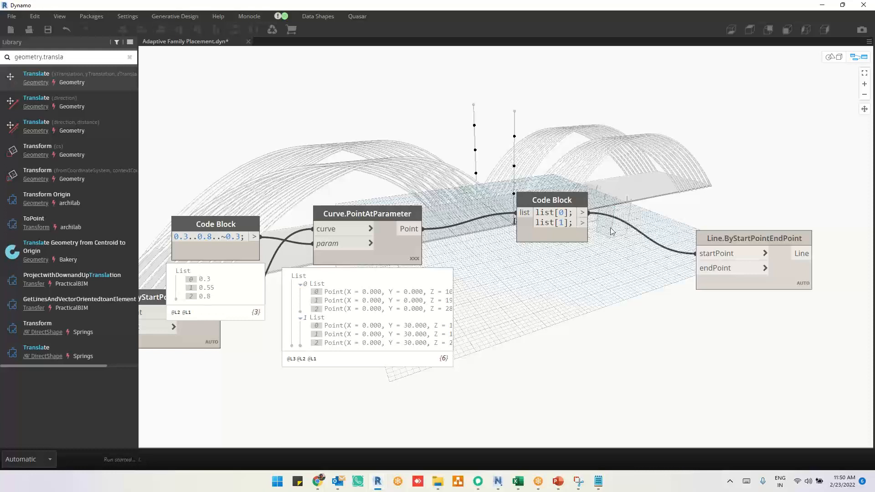
drag(586, 223, 705, 269)
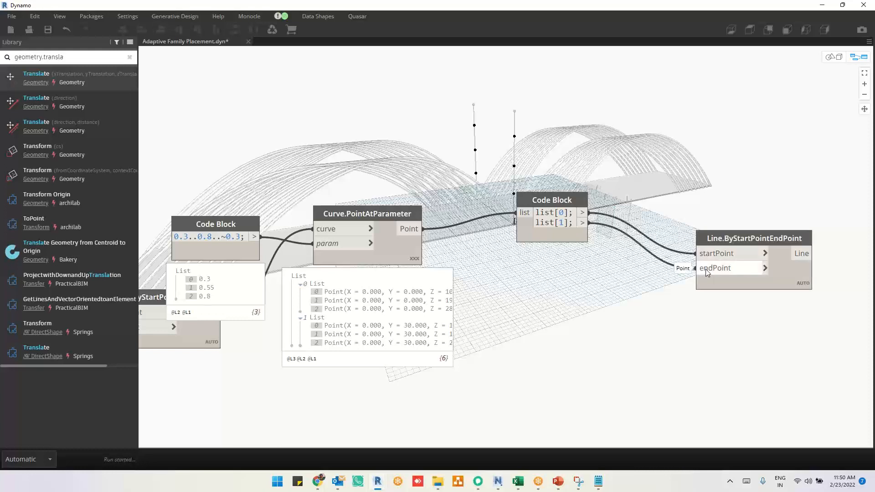
Move the new line node and the list code block closer to Curve.PointAtParameter
drag(788, 264, 716, 231)
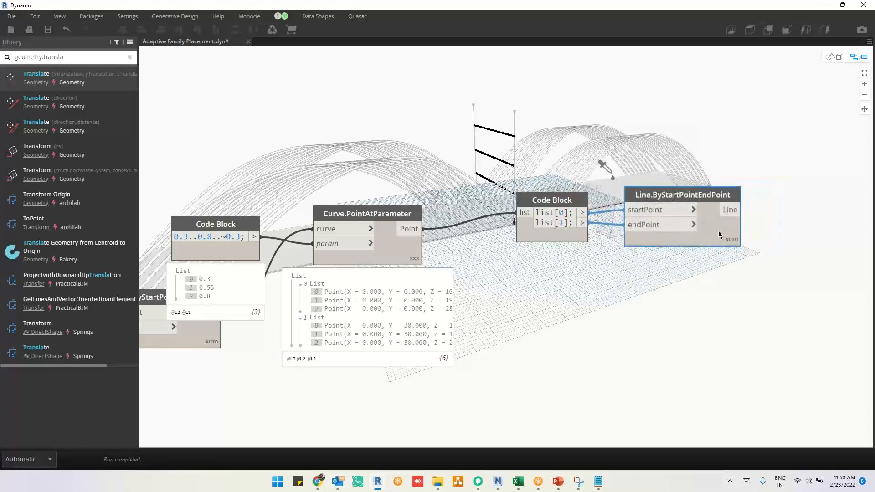
drag(782, 234, 564, 255)
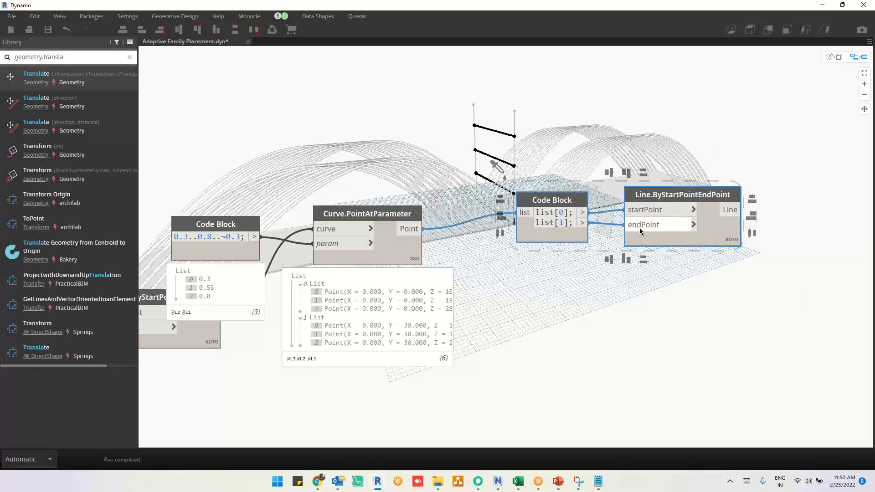
drag(708, 236, 663, 248)
click(693, 296)
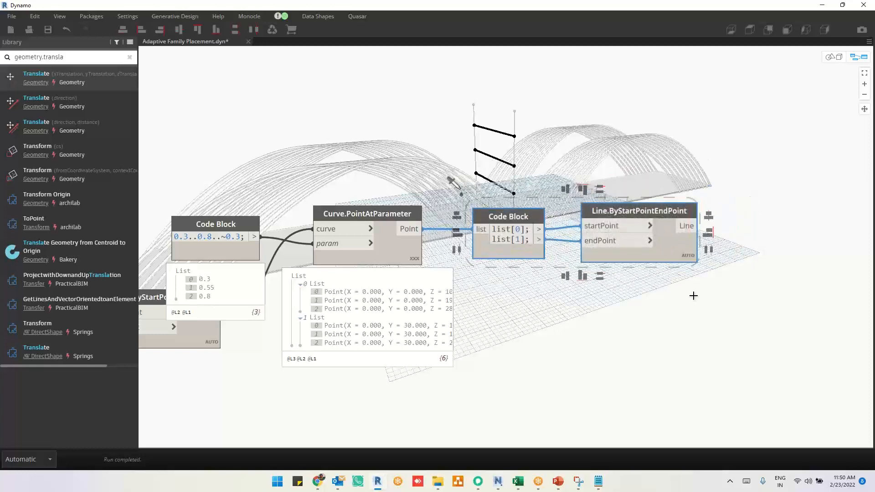
Highlight the new line node's geometry and examine the horizontal cross lines between the tower verticals in the 3D preview
middle_drag(589, 312, 423, 365)
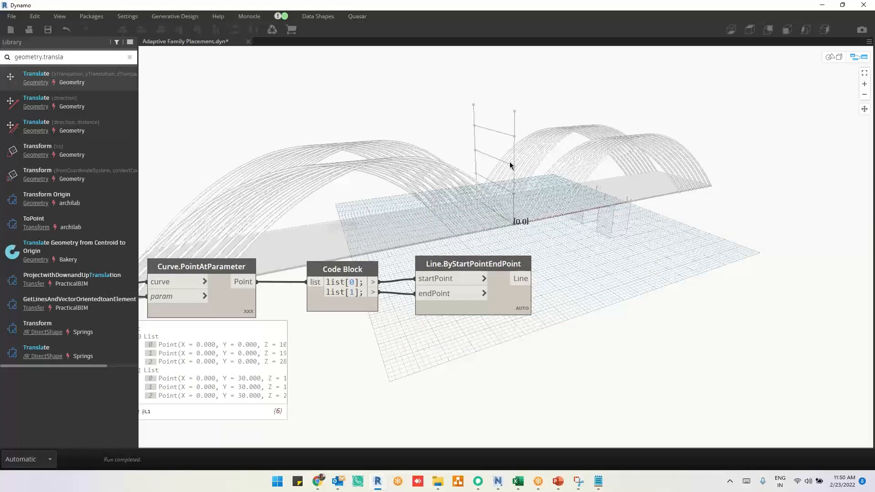
scroll(581, 244, up, 5)
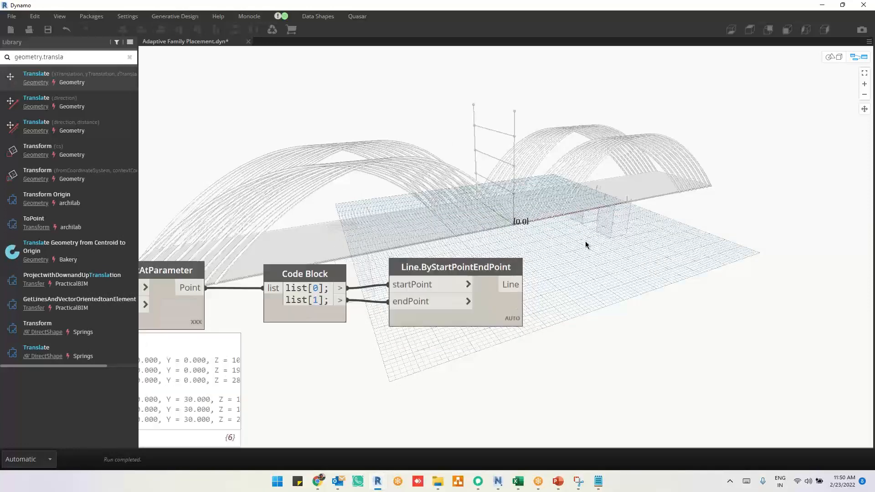
click(435, 363)
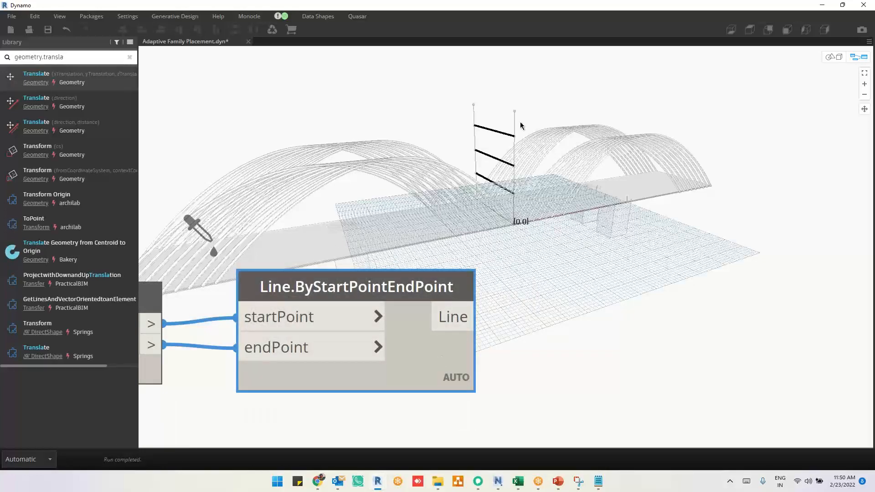
key(ctrl+b)
scroll(521, 133, up, 4)
scroll(521, 133, up, 3)
middle_drag(523, 156, 522, 199)
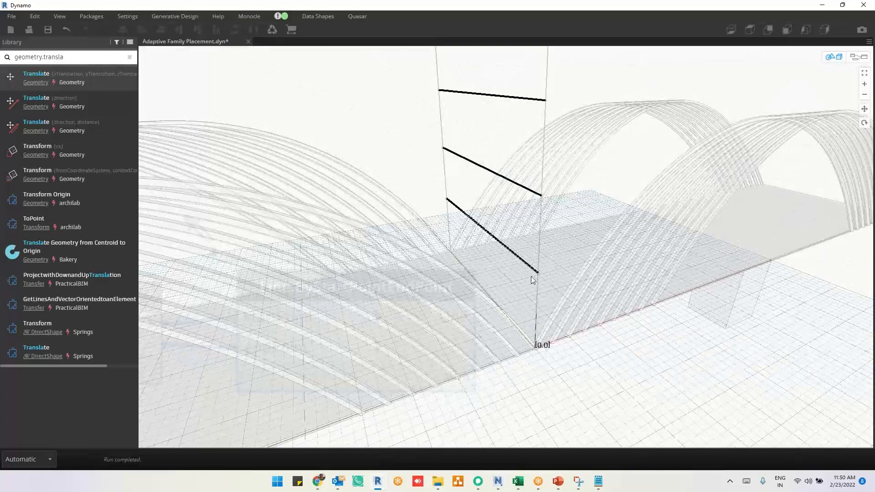
key(ctrl+b)
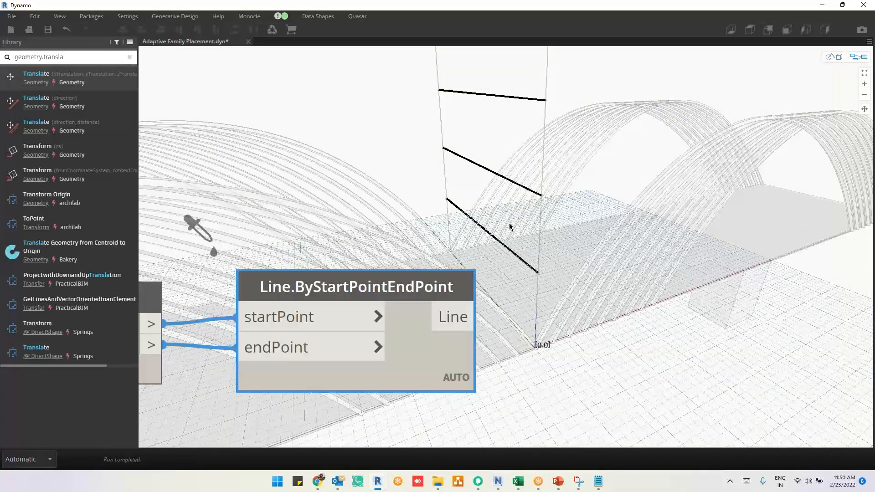
middle_drag(541, 311, 520, 223)
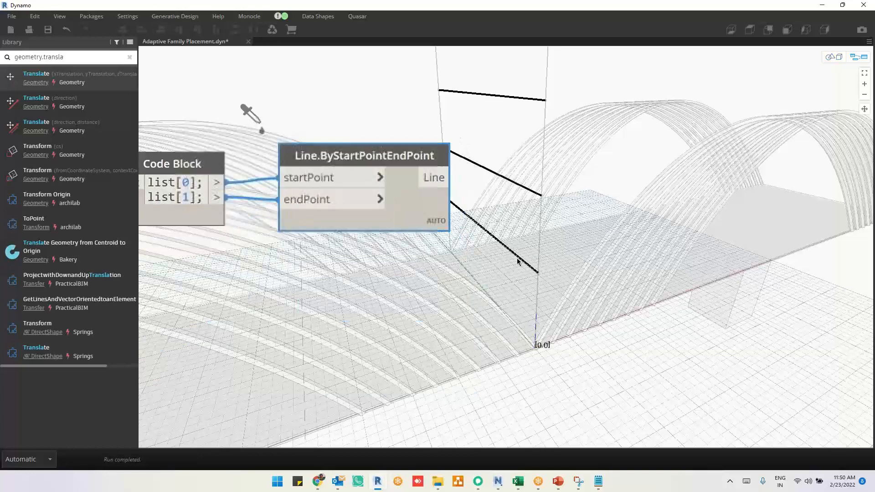
middle_drag(555, 268, 496, 249)
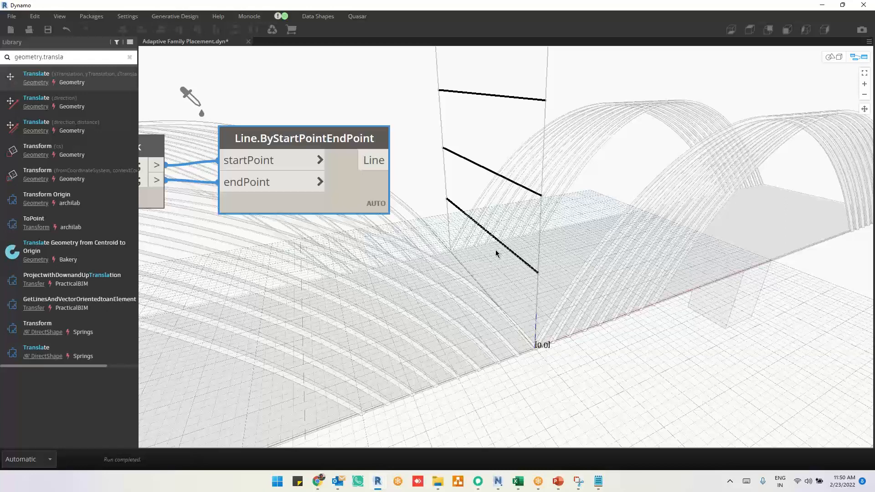
Compare the cross lines with the Golden Gate Bridge tower picture in Chrome, return to Dynamo, and inspect the new line node's output list
key(alt+Tab)
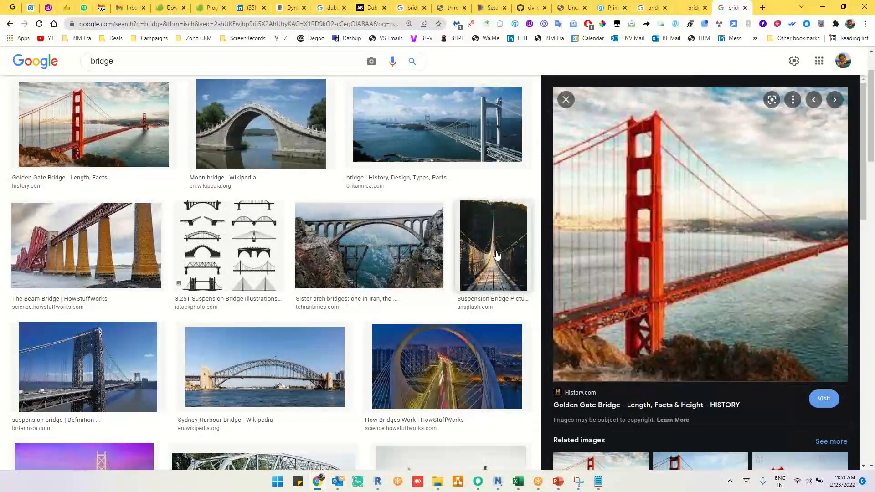
key(alt+Tab)
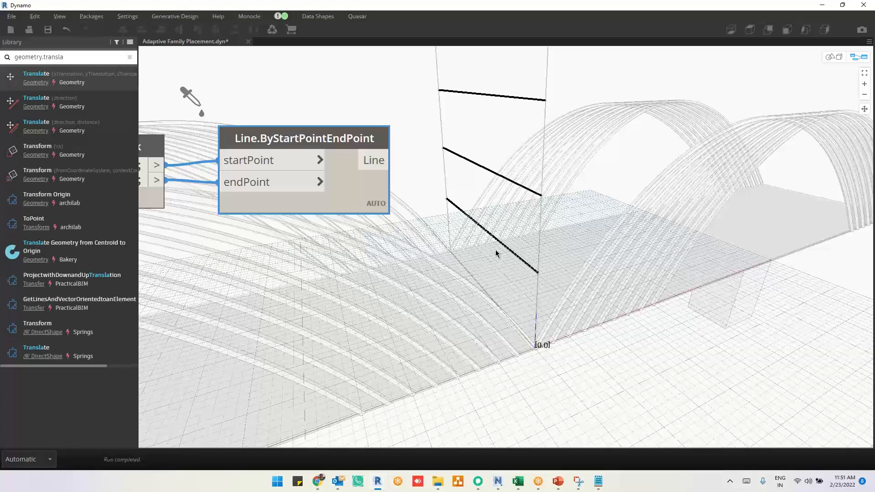
mouse_move(377, 230)
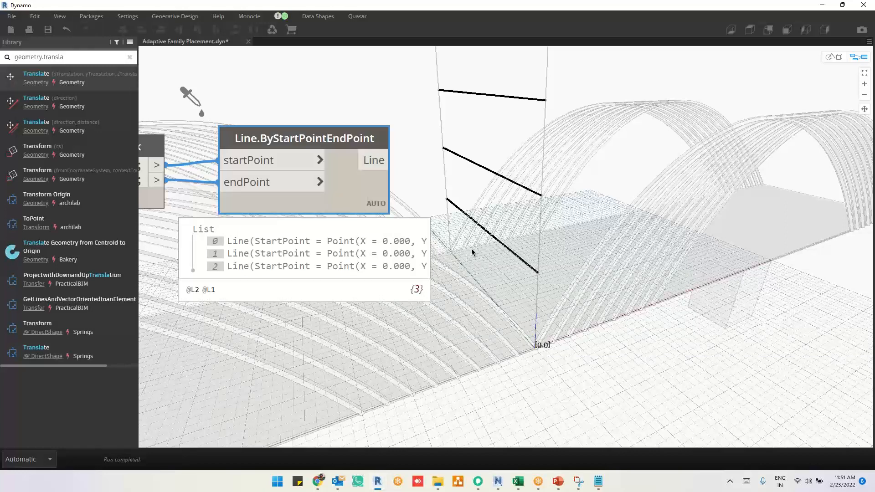
Add a Curve.StartPoint node, connect the cross lines' Line output to its curve input, and align it beside the line node
right_click(582, 122)
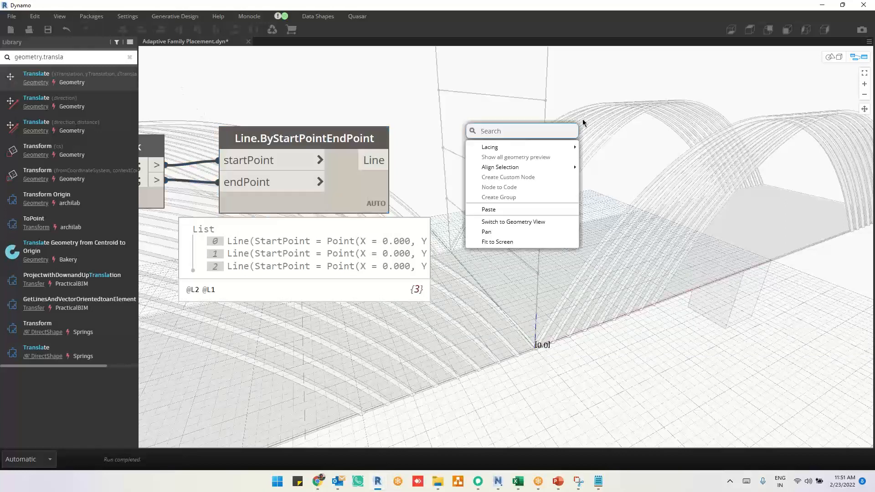
text(cu)
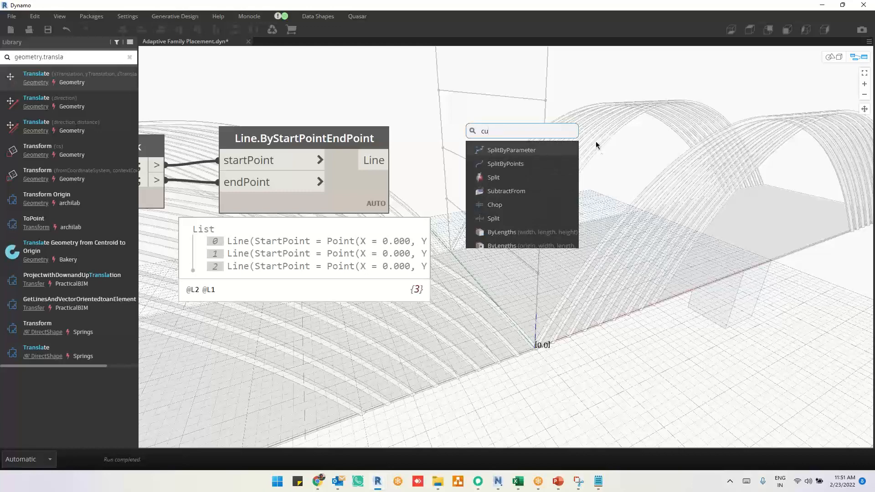
text(rve.startpo)
click(491, 150)
click(395, 164)
click(499, 189)
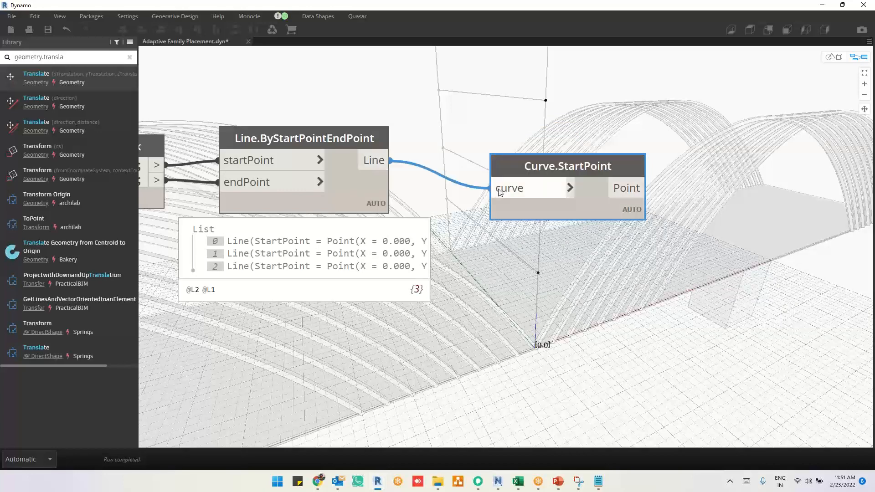
drag(561, 218, 554, 187)
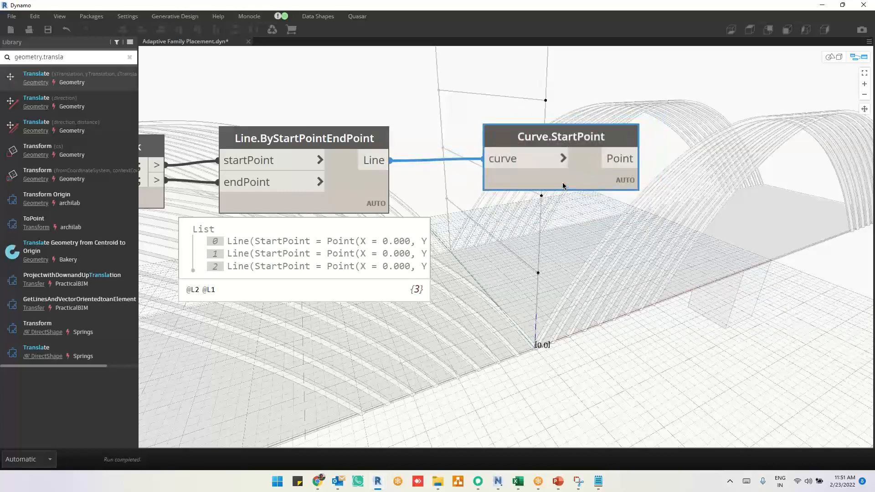
Try circles centred on the start points with a Circle.ByCenterPointRadius node, and delete that node
middle_drag(647, 228, 402, 252)
right_click(590, 135)
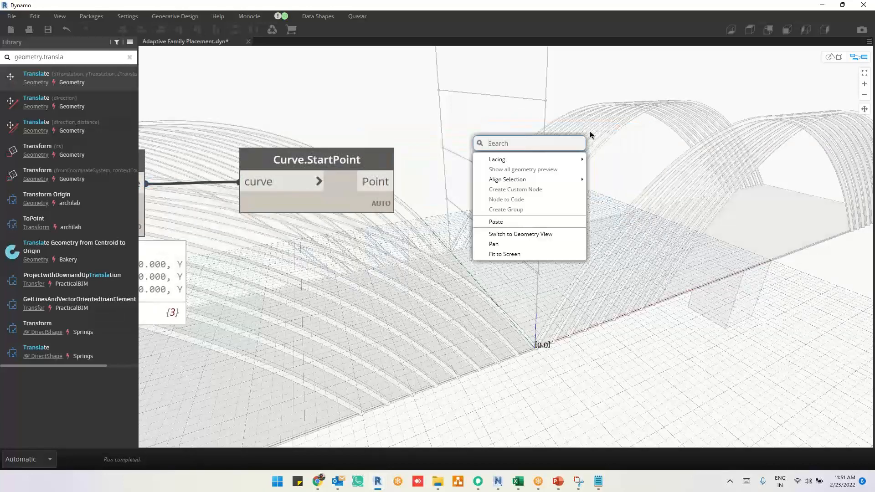
text(point)
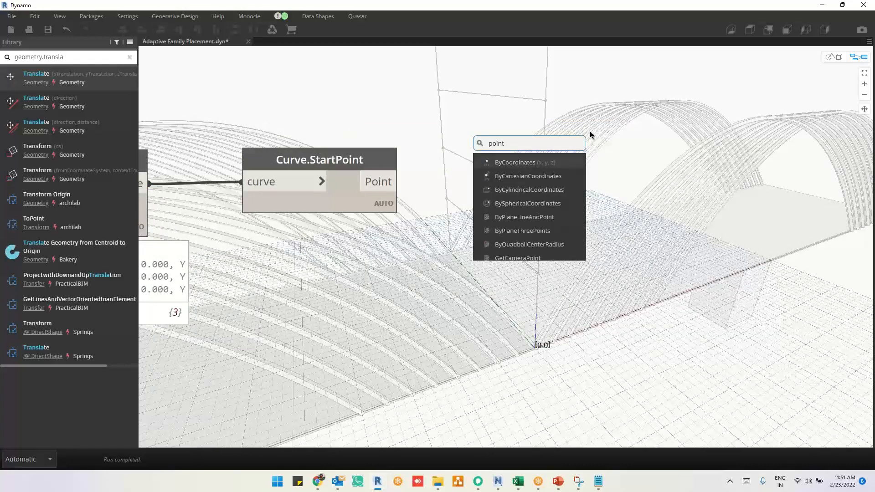
key(BackSpace)
key(BackSpace)
key(BackSpace)
key(BackSpace)
key(BackSpace)
text(circle)
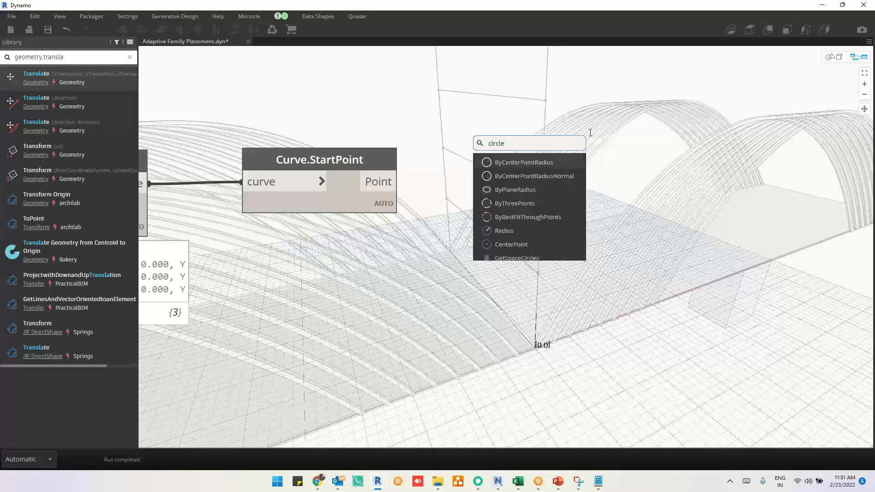
click(547, 162)
drag(398, 181, 545, 199)
click(549, 199)
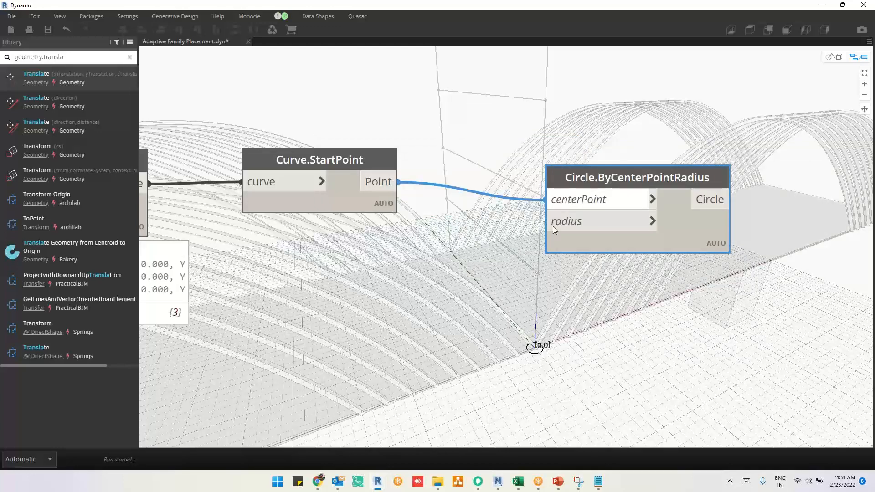
middle_drag(552, 269, 609, 236)
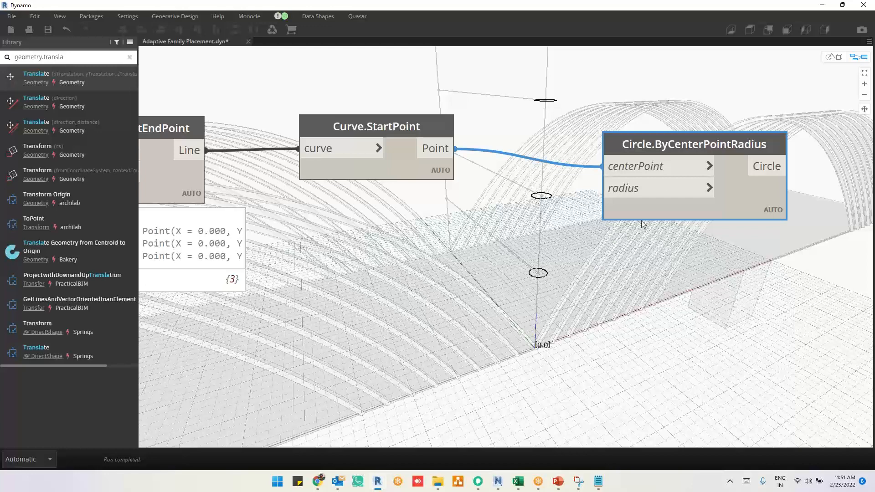
key(Delete)
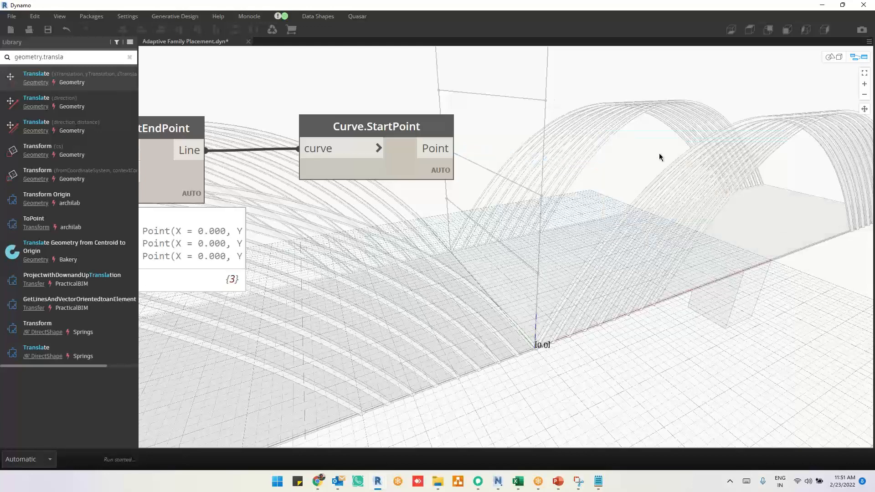
Add a Circle.ByCenterPointRadiusNormal node to the graph beyond Curve.StartPoint
right_click(659, 153)
text(c)
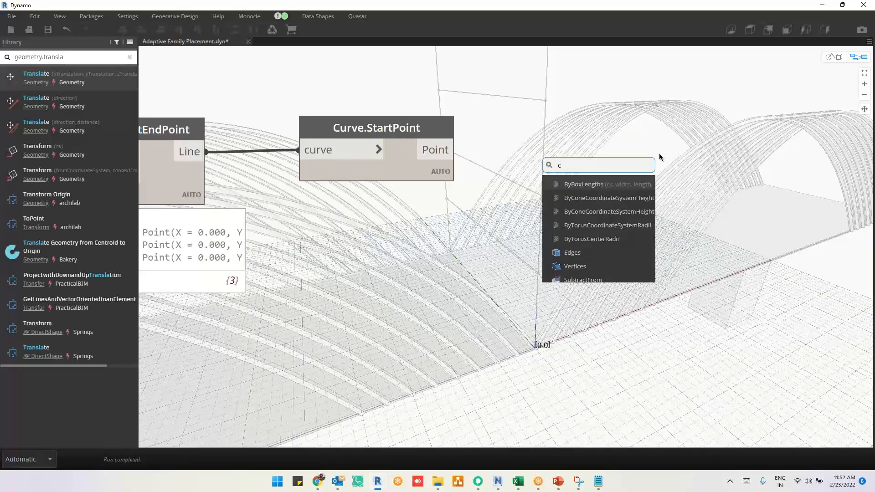
text(en)
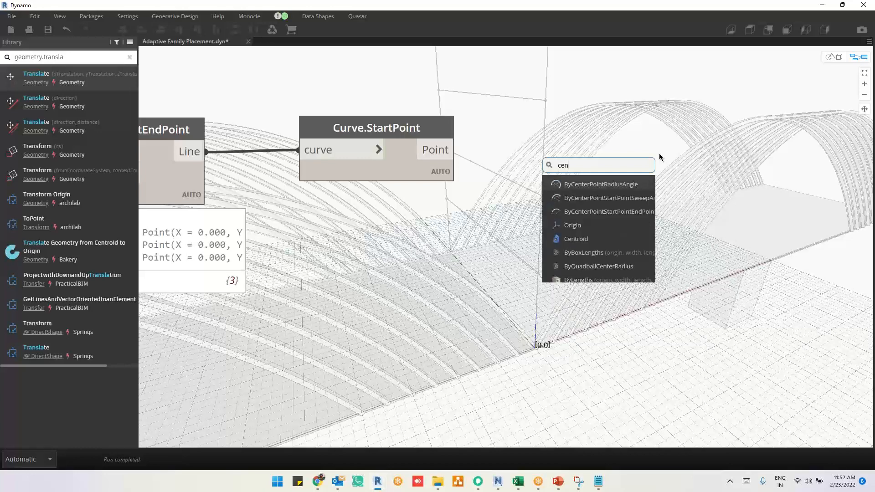
text(terpoint)
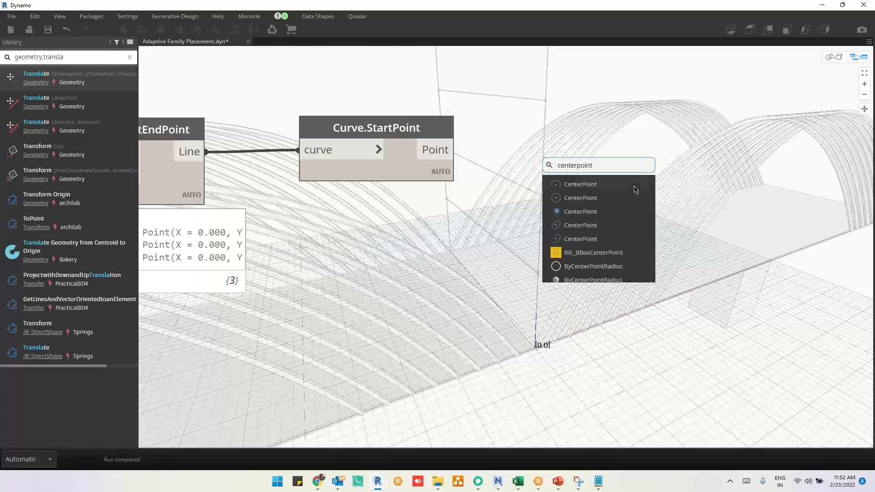
scroll(657, 204, up, 1)
scroll(657, 204, up, 1)
scroll(608, 243, down, 1)
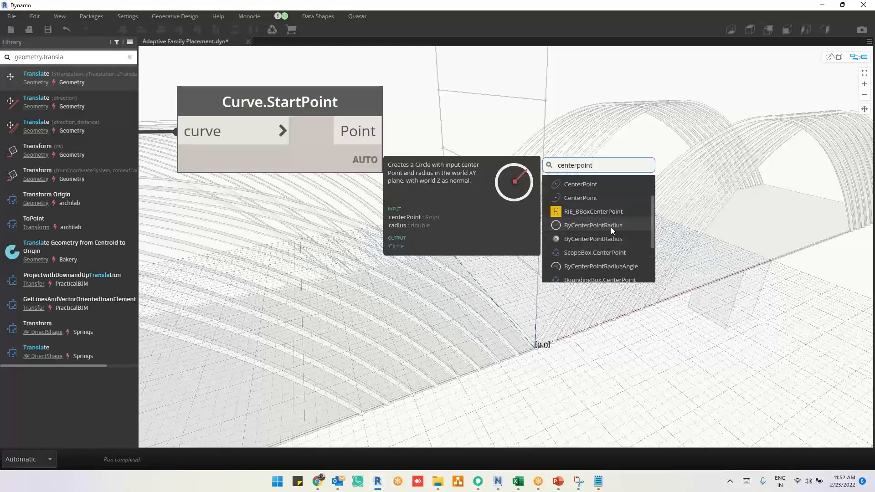
text(radi)
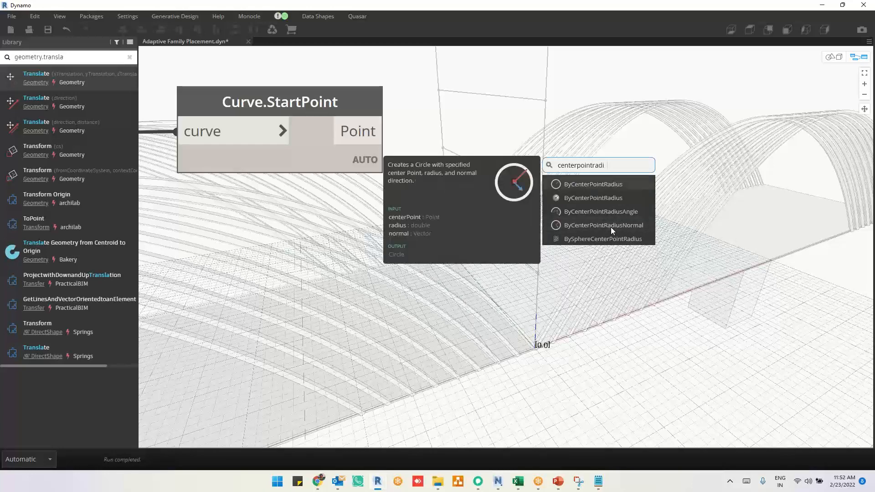
text(sus)
click(608, 226)
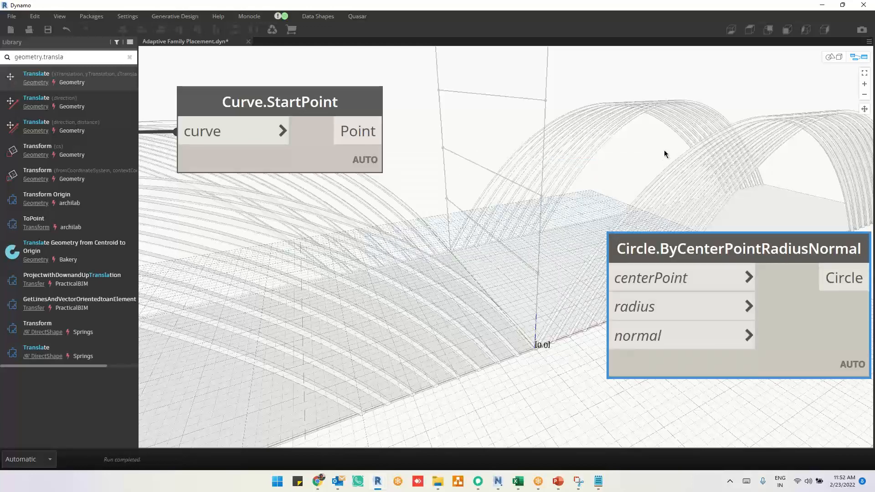
Connect the Point output of Curve.StartPoint to the circle node's centerPoint input
scroll(665, 154, down, 4)
click(440, 151)
click(658, 192)
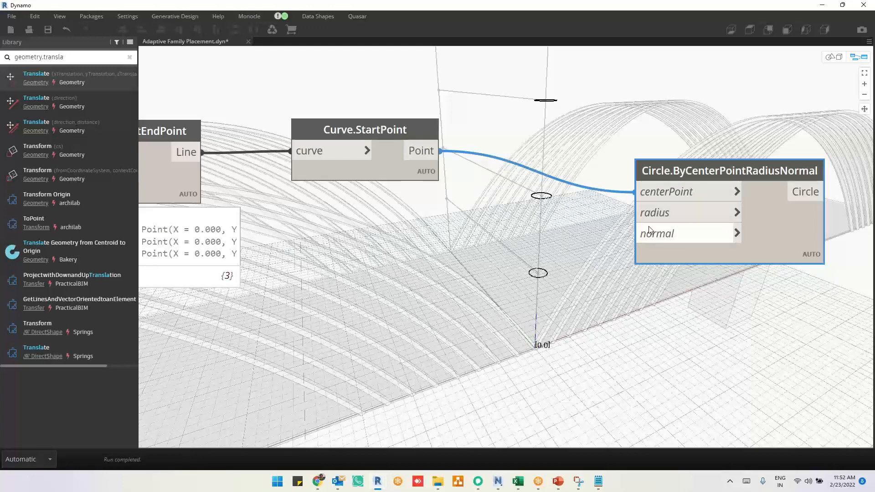
Add a Vector.ByCoordinates node, connect its Vector output to the circle node's normal input, and place it below Curve.StartPoint
mouse_move(649, 228)
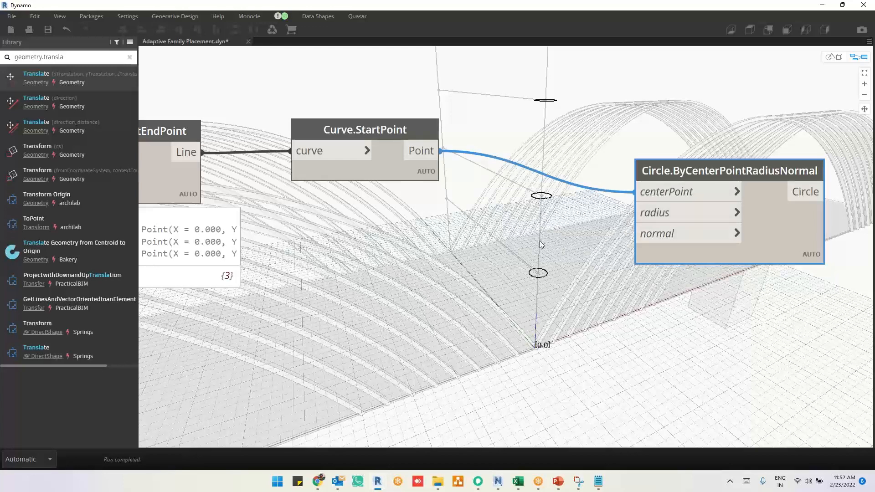
right_click(526, 248)
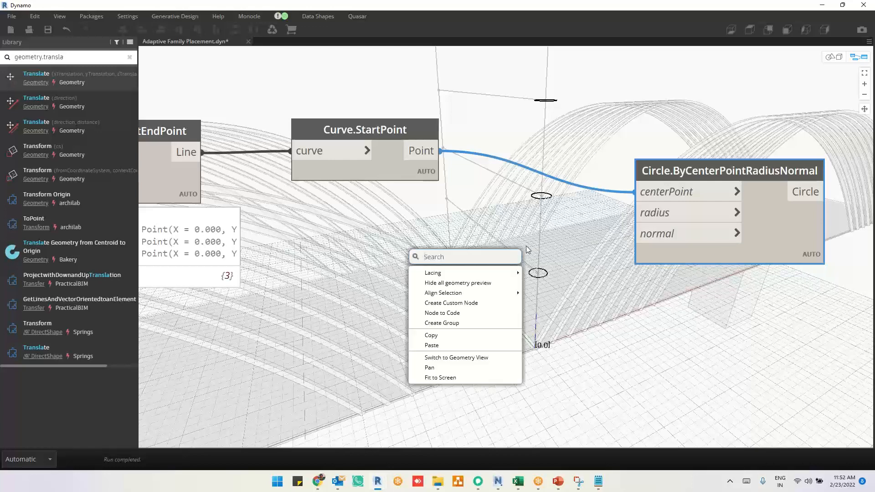
text(vector)
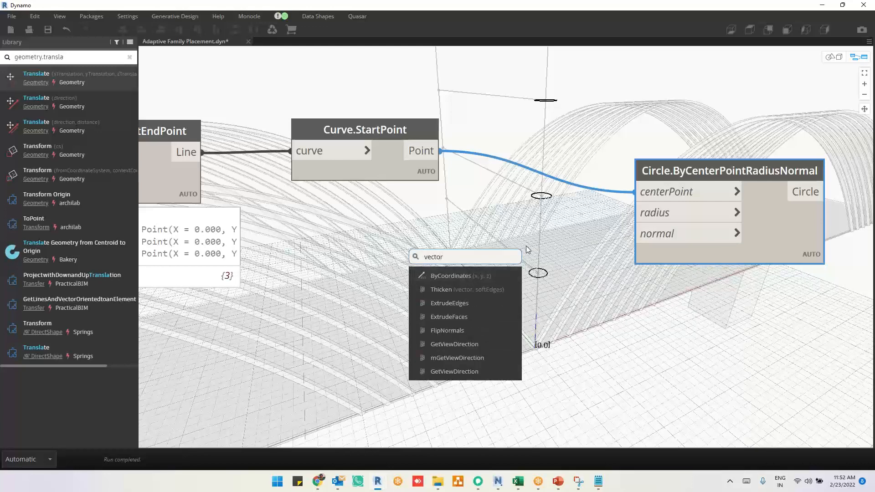
click(489, 277)
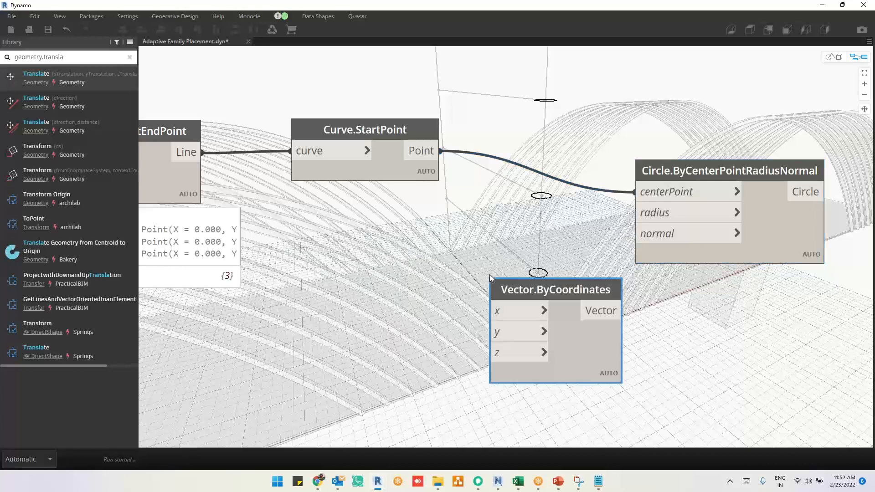
drag(536, 296, 437, 215)
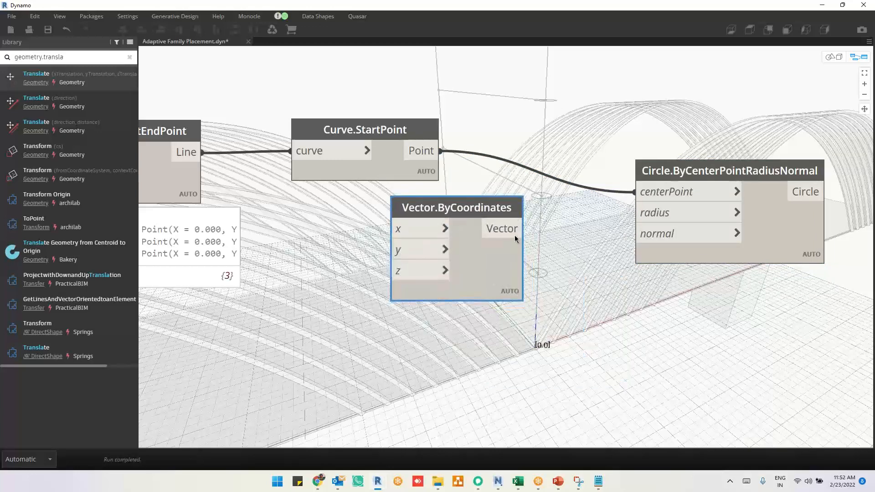
drag(524, 228, 633, 234)
drag(502, 257, 568, 308)
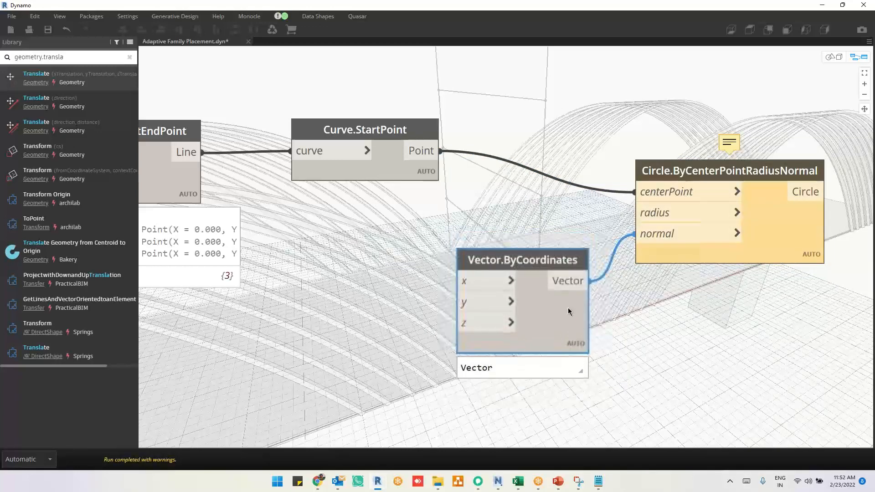
Create a code block with the value 1 and connect it to the y input of Vector.ByCoordinates
double_click(385, 305)
text(1)
click(392, 352)
drag(381, 315, 455, 303)
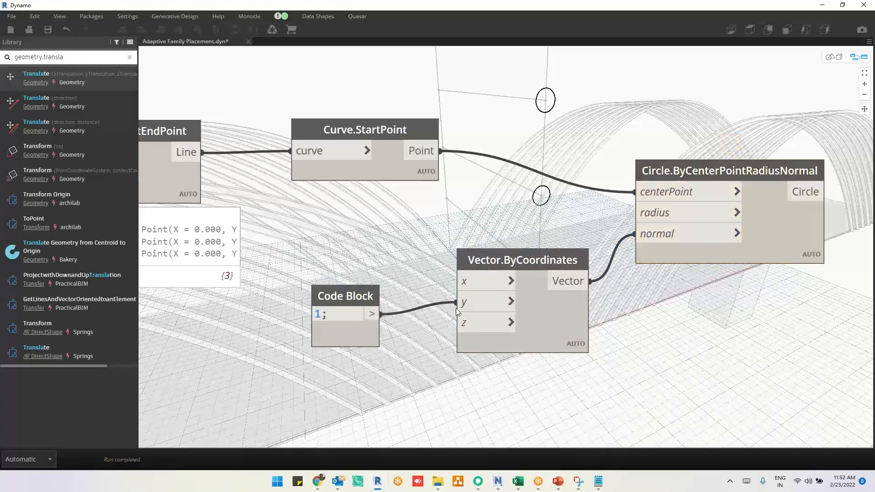
Move the Circle.ByCenterPointRadiusNormal node level with Curve.StartPoint and highlight its circles in the 3D preview
middle_drag(712, 312, 553, 349)
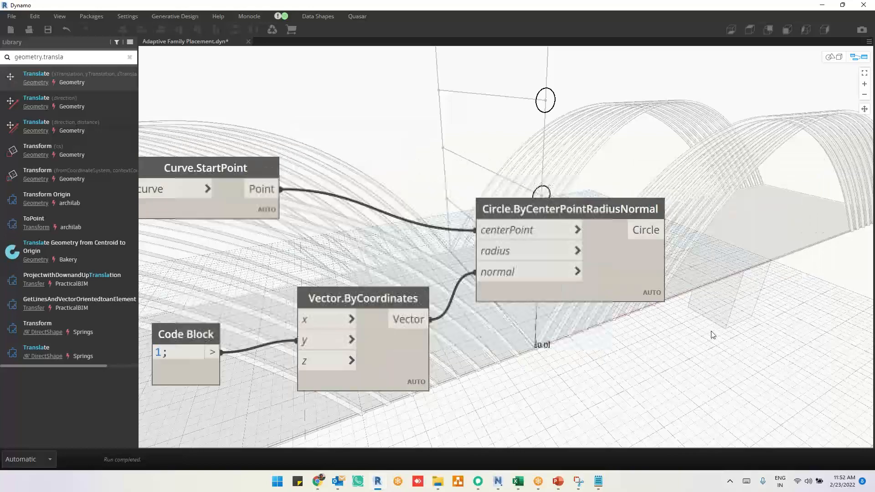
scroll(556, 148, down, 1)
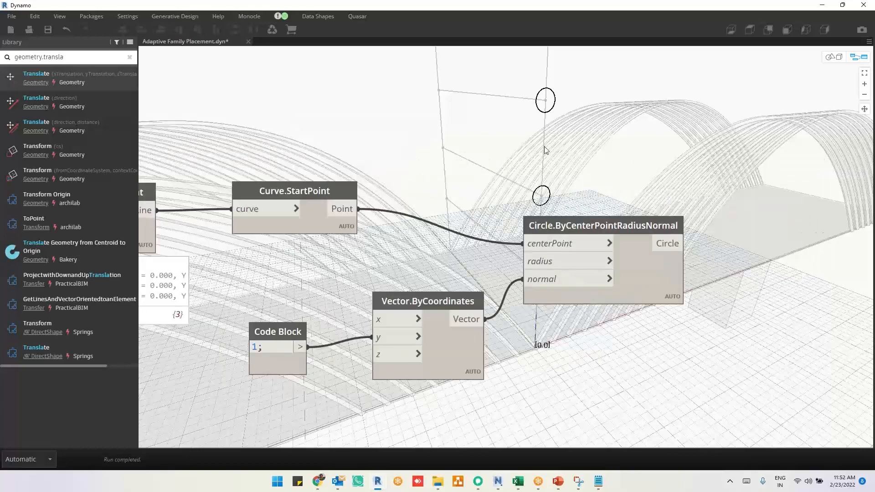
drag(616, 264, 626, 230)
scroll(626, 231, down, 3)
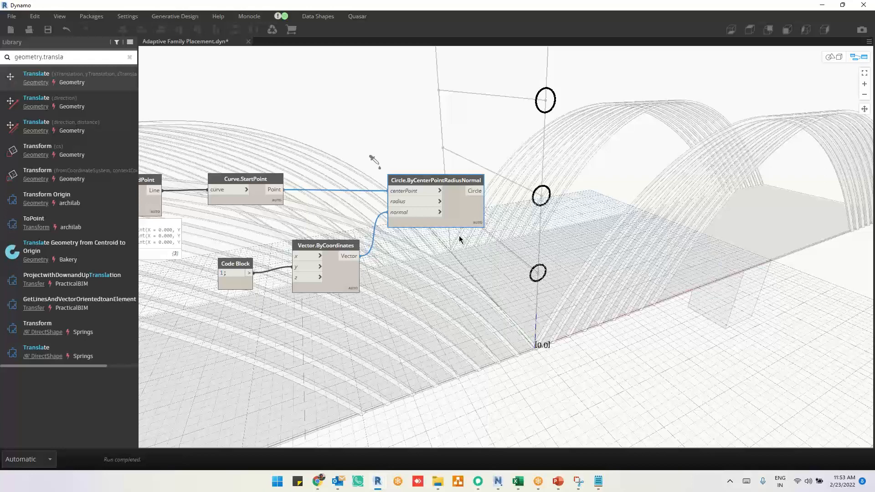
Add a Curve.PlaneAtParameter node and place it above Curve.PointAtParameter
middle_drag(253, 239, 645, 243)
scroll(291, 166, up, 3)
middle_drag(357, 263, 490, 292)
middle_drag(506, 376, 511, 460)
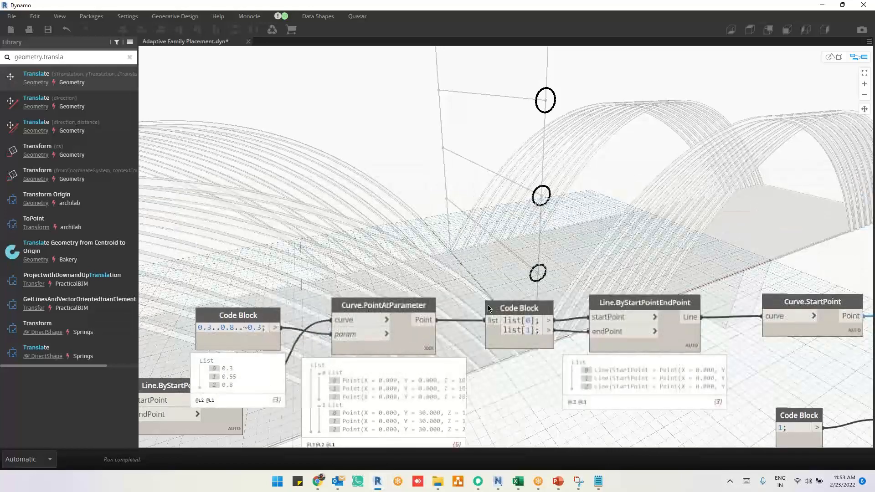
right_click(381, 195)
text(pl)
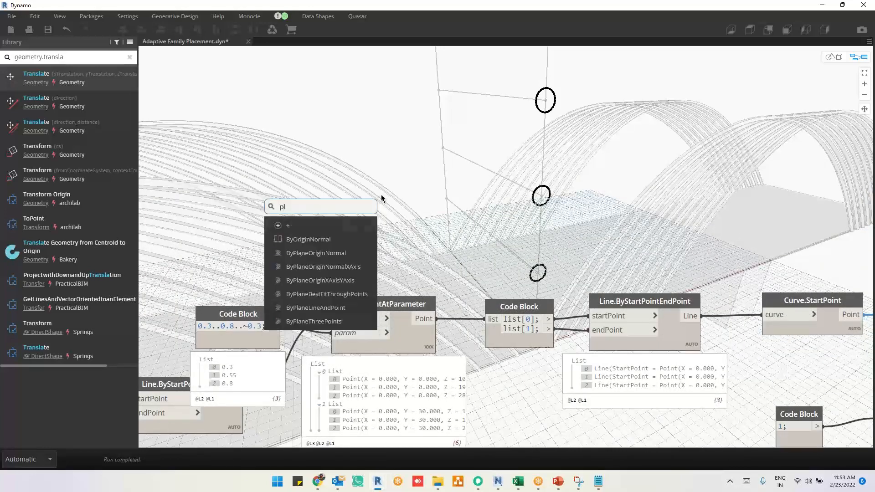
text(aneatparameter)
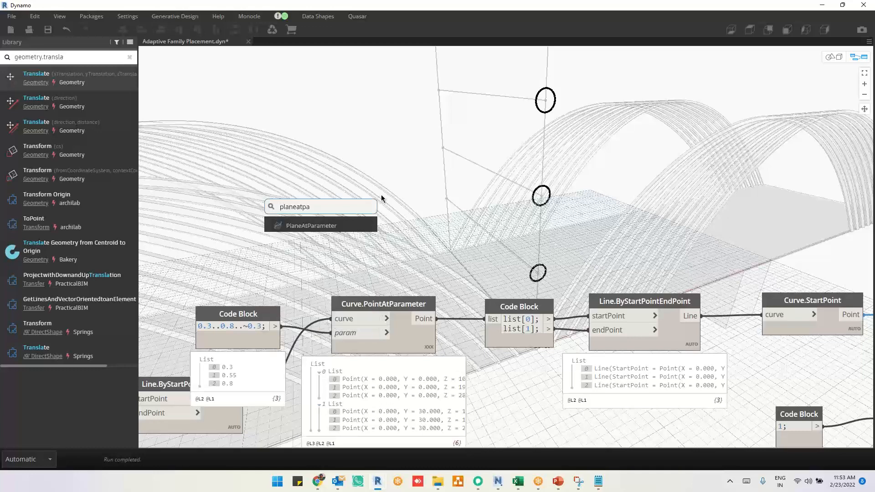
click(338, 224)
drag(343, 234, 350, 194)
Move Curve.PlaneAtParameter above the circle node and connect the cross lines' Line output to its curve input
scroll(449, 198, down, 3)
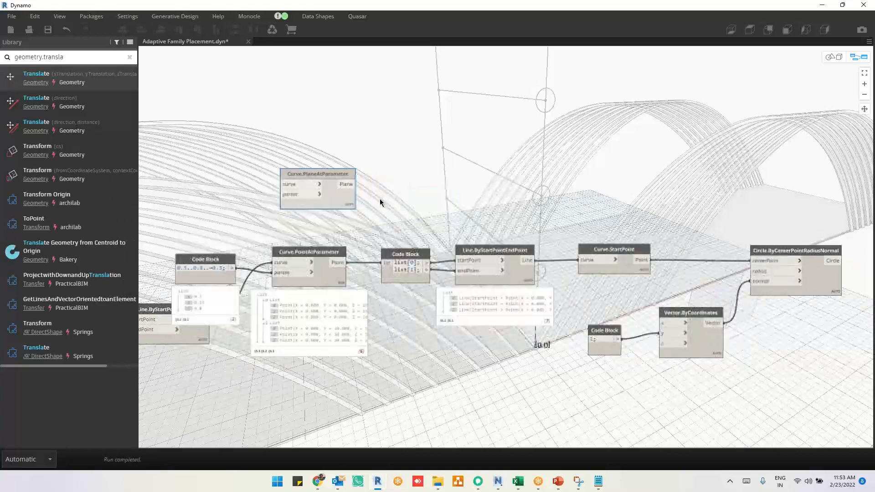
click(355, 184)
click(359, 201)
drag(336, 196, 752, 203)
scroll(792, 219, up, 3)
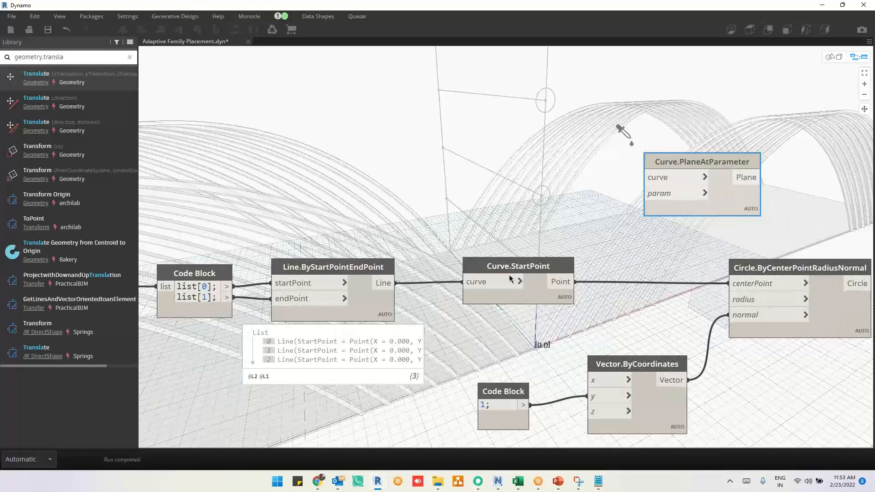
click(394, 282)
click(657, 178)
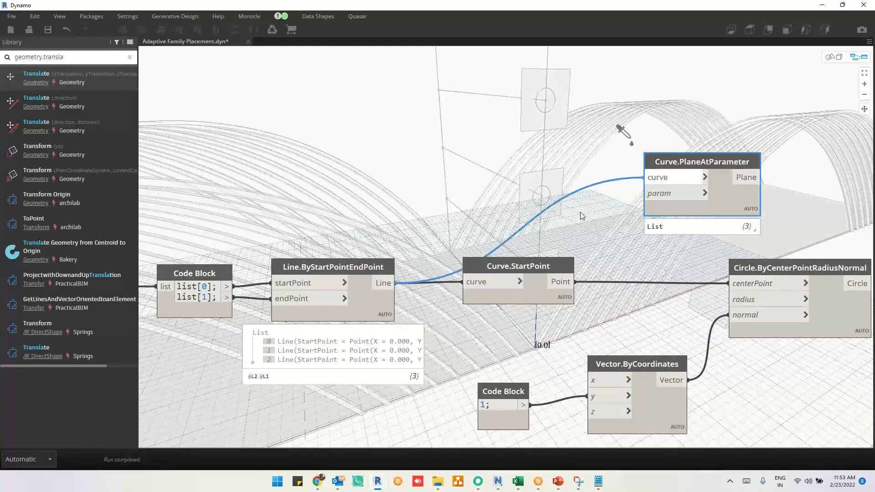
Highlight the geometry of Circle.ByCenterPointRadiusNormal and examine the circles at the cross lines' start points
middle_drag(582, 236, 565, 319)
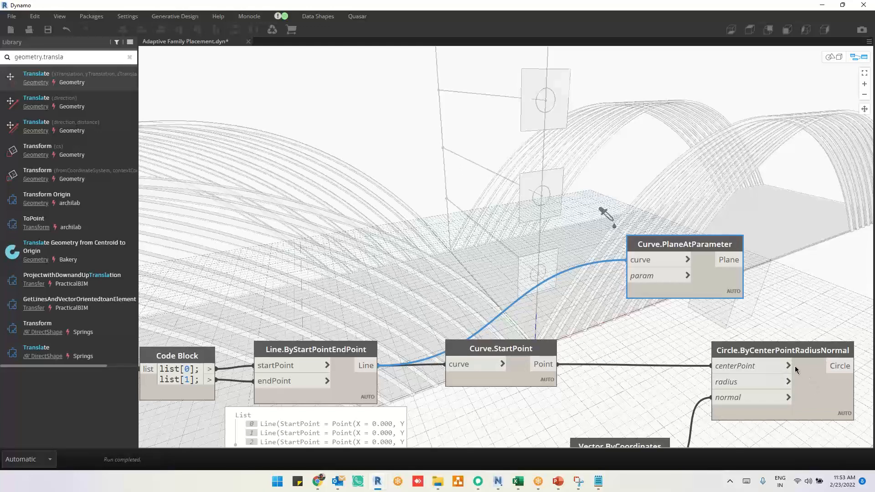
click(784, 381)
scroll(471, 209, down, 2)
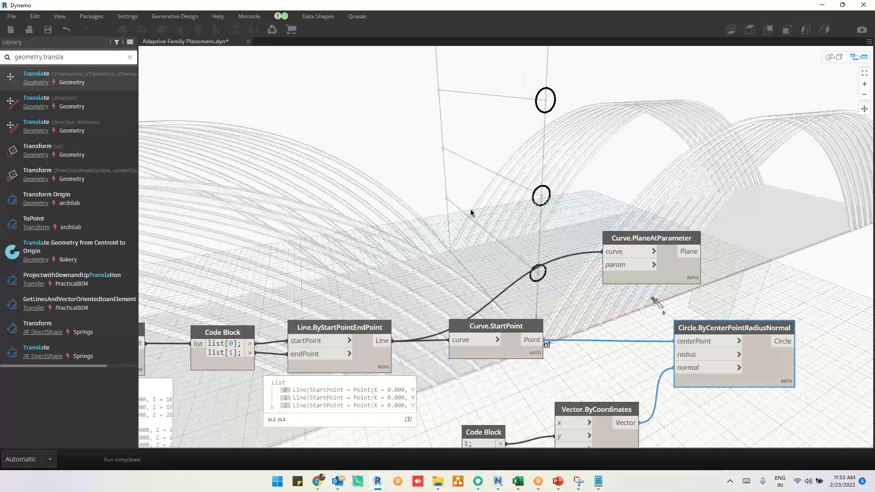
Delete the Circle.ByCenterPointRadiusNormal node along with the Vector.ByCoordinates and Code Block nodes that feed its normal
key(Delete)
middle_drag(611, 338, 610, 293)
click(610, 394)
key(Delete)
key(Delete)
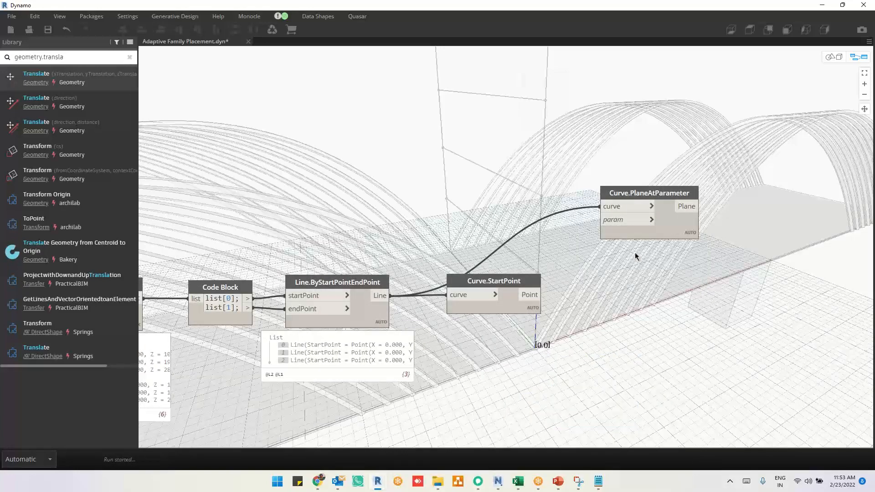
Move Curve.PlaneAtParameter closer to the cross lines, delete the Curve.StartPoint node and highlight the planes in the 3D preview
drag(667, 233, 655, 267)
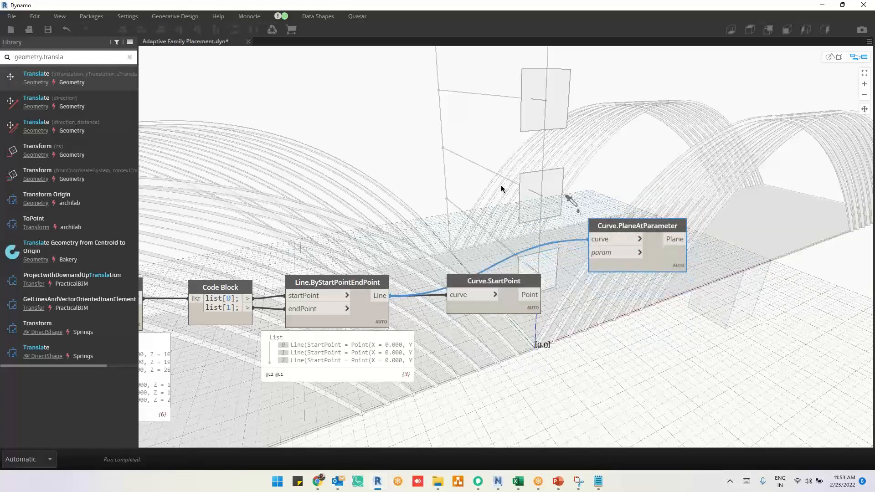
mouse_move(666, 270)
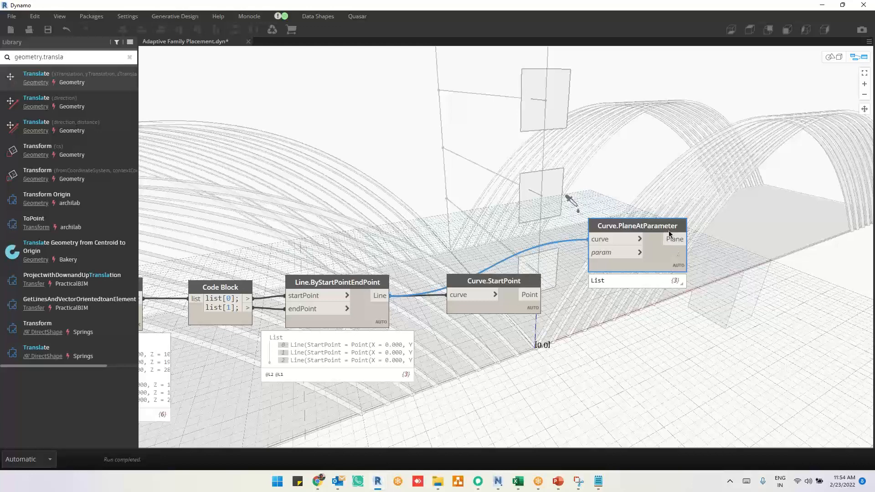
click(509, 305)
key(Delete)
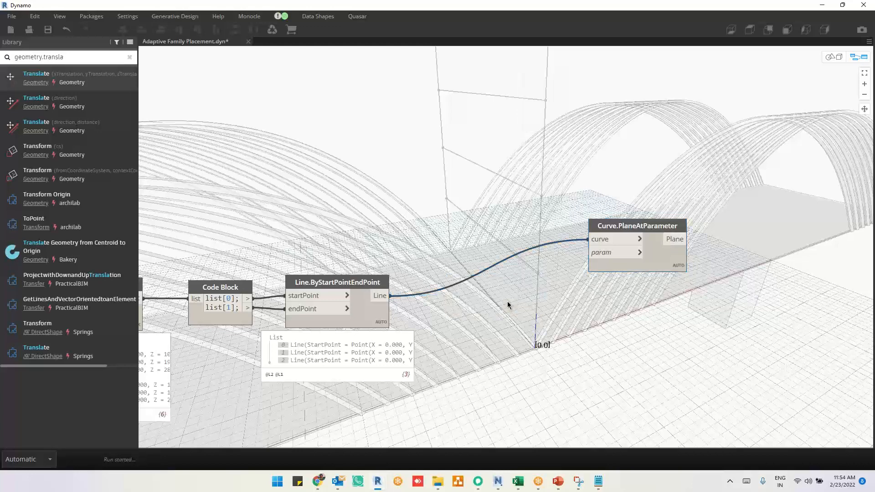
click(653, 262)
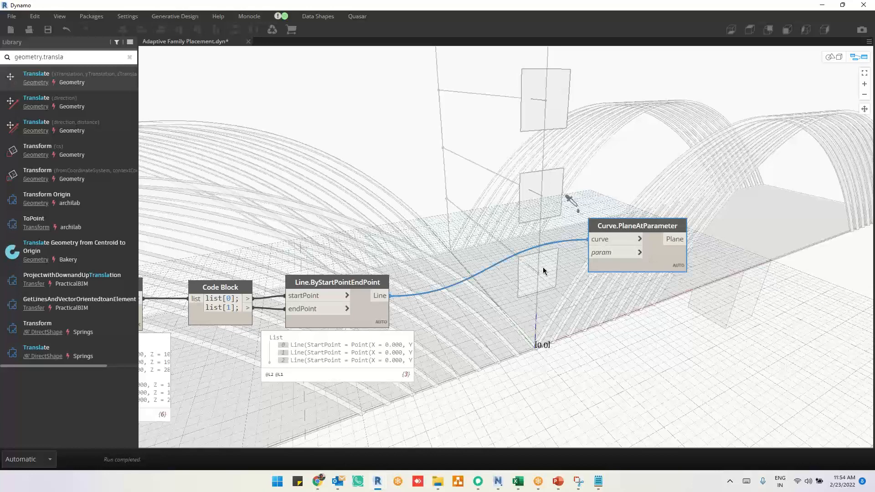
scroll(523, 297, down, 3)
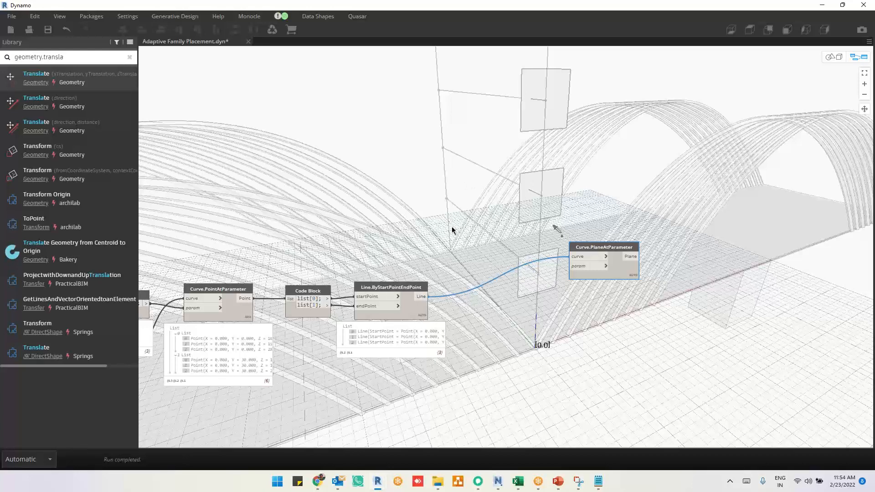
Move Curve.PlaneAtParameter up toward the line node and add a Rectangle.ByWidthLength node with plane, width and length inputs
scroll(613, 271, up, 3)
drag(613, 271, 486, 240)
middle_drag(484, 282, 157, 319)
right_click(565, 252)
text(rectangel)
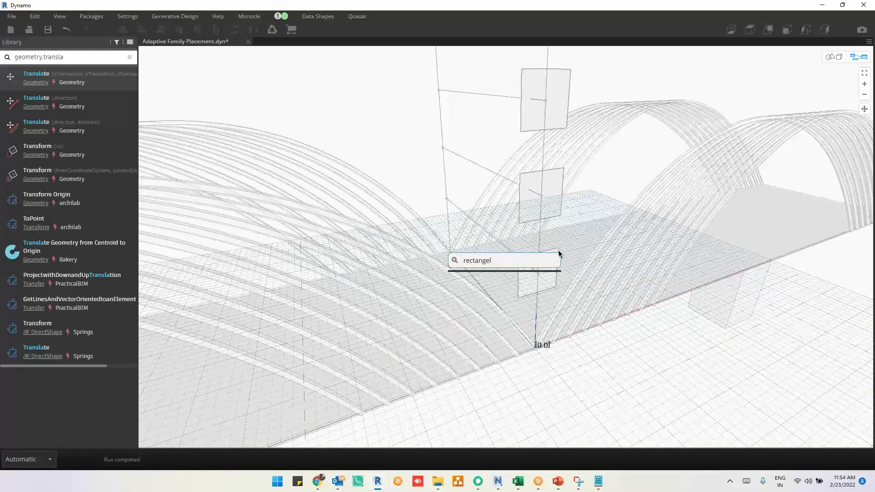
key(BackSpace)
key(BackSpace)
text(le)
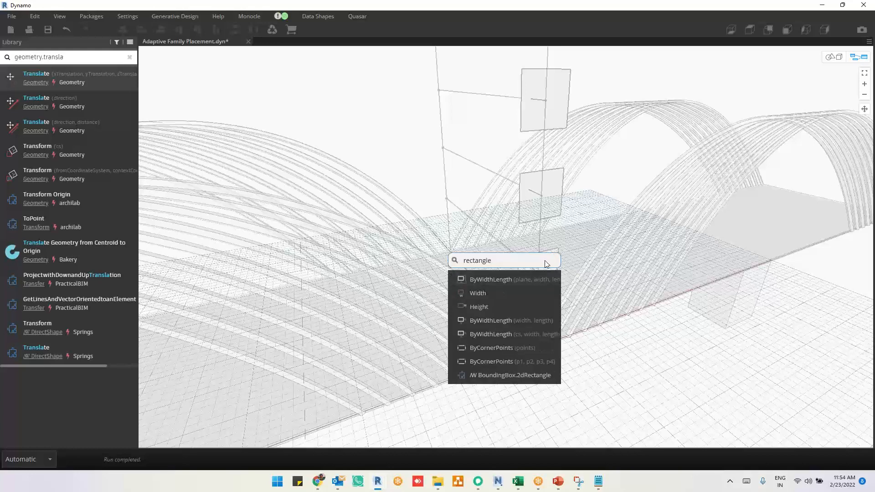
click(523, 280)
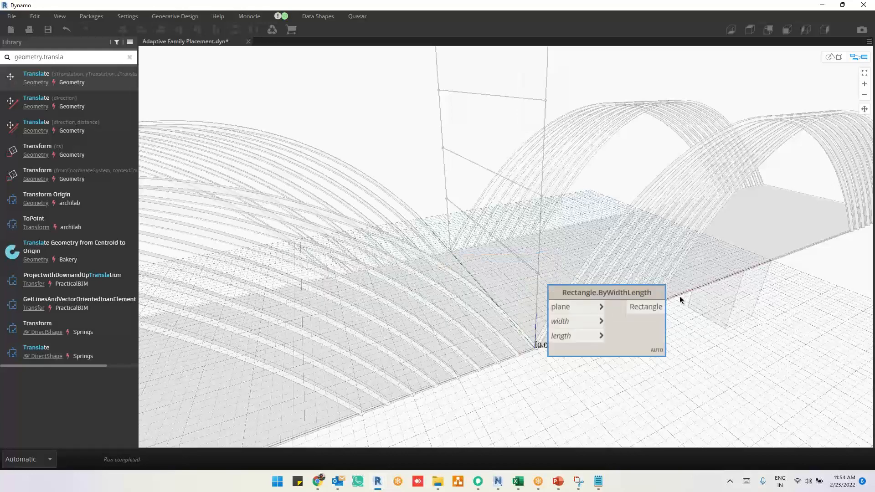
drag(638, 328, 690, 294)
key(ctrl+b)
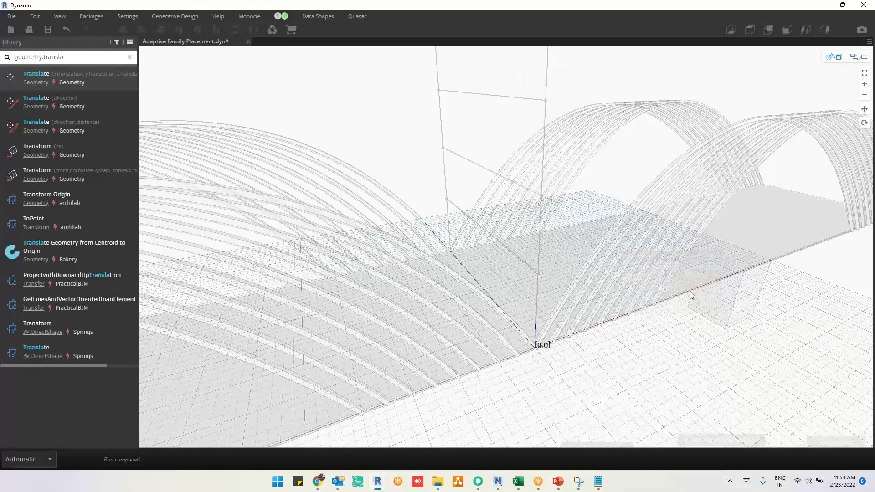
key(ctrl+b)
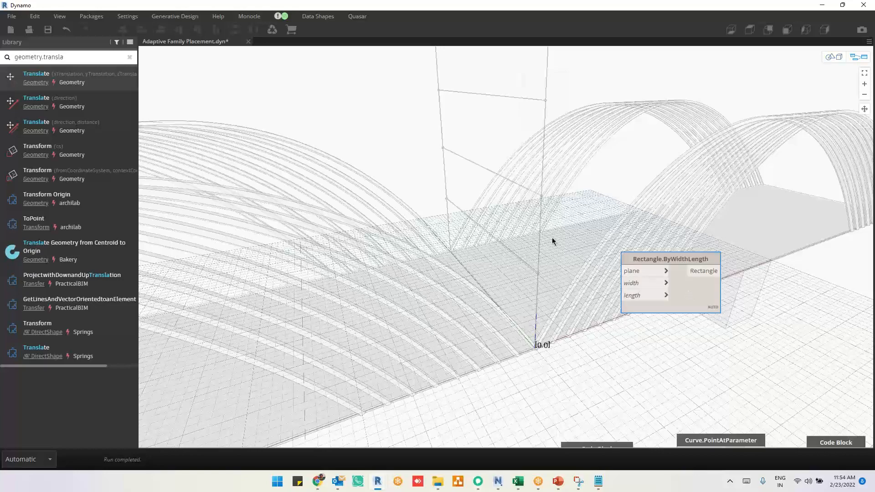
Place Rectangle.ByWidthLength beside Curve.PlaneAtParameter and connect the Plane output to its plane input
click(553, 242)
scroll(554, 242, down, 3)
middle_drag(703, 330, 483, 305)
drag(462, 265, 806, 340)
scroll(804, 339, up, 3)
click(704, 303)
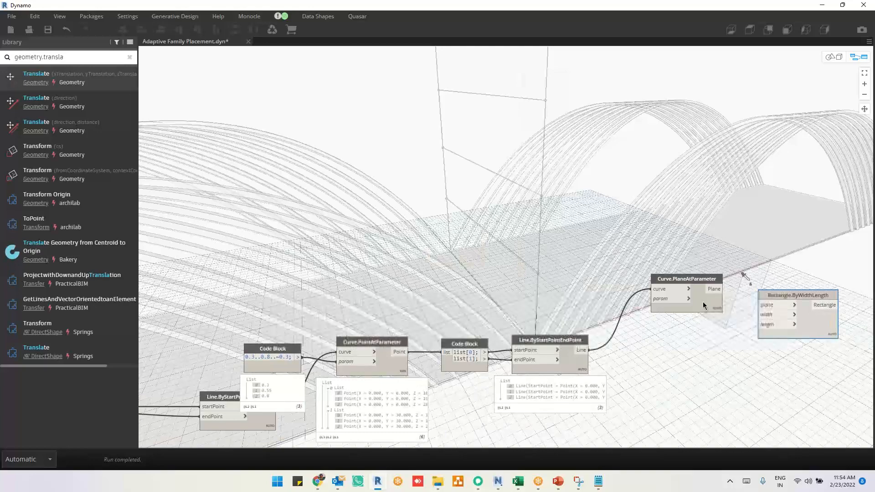
scroll(725, 346, up, 3)
middle_drag(700, 345, 625, 347)
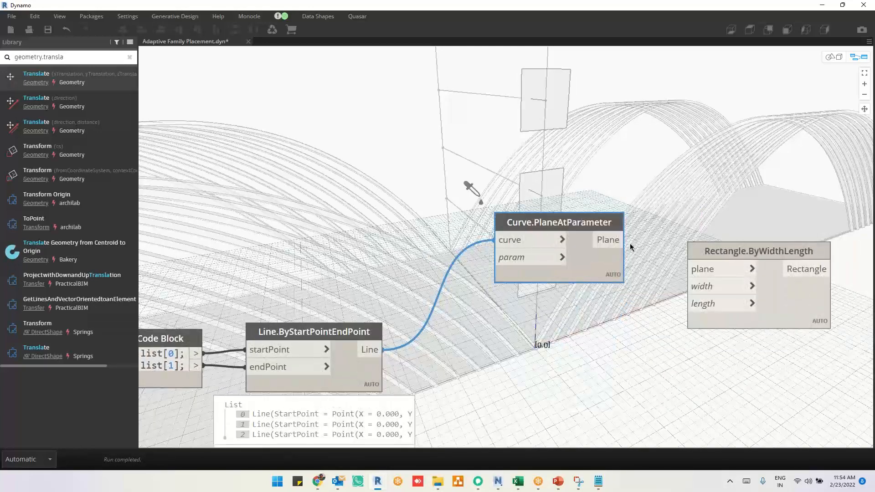
drag(626, 240, 688, 269)
drag(803, 307, 844, 280)
Create a Code Block with the value 2 and connect it to the width input of Rectangle.ByWidthLength
middle_drag(644, 375, 623, 384)
scroll(623, 383, up, 1)
click(572, 342)
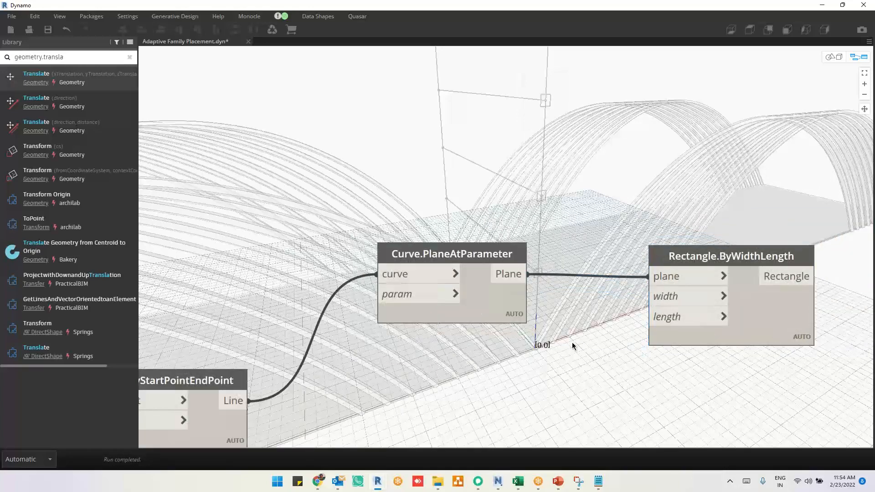
double_click(572, 342)
text(2)
click(578, 406)
drag(559, 351, 651, 319)
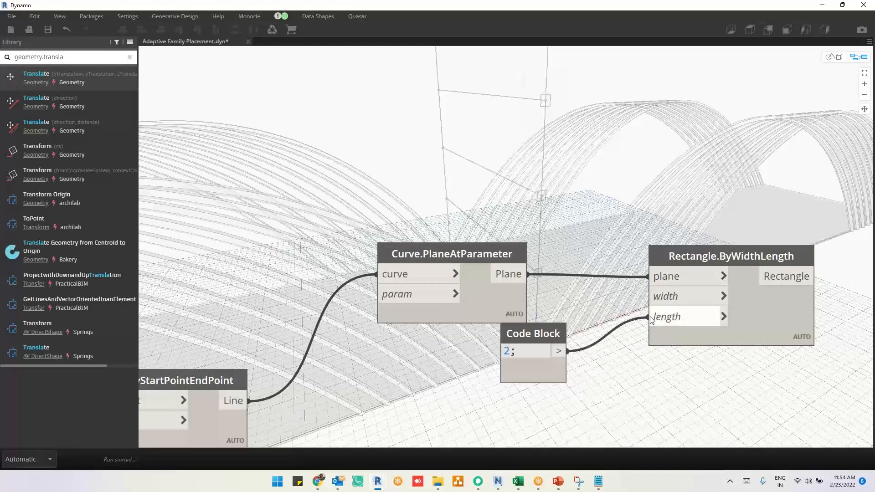
drag(652, 319, 663, 304)
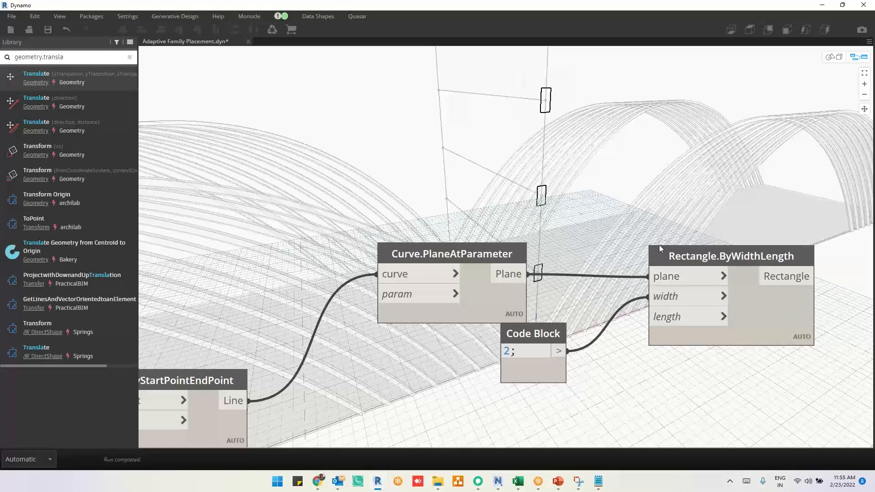
Check the Golden Gate Bridge photo in the browser, return to Dynamo and set the rectangle's width Code Block to 3
key(alt+Tab)
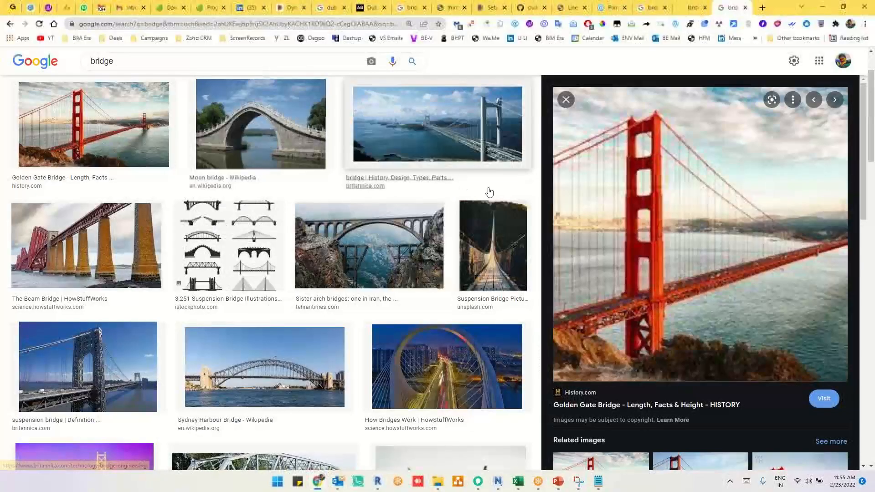
key(alt+Tab)
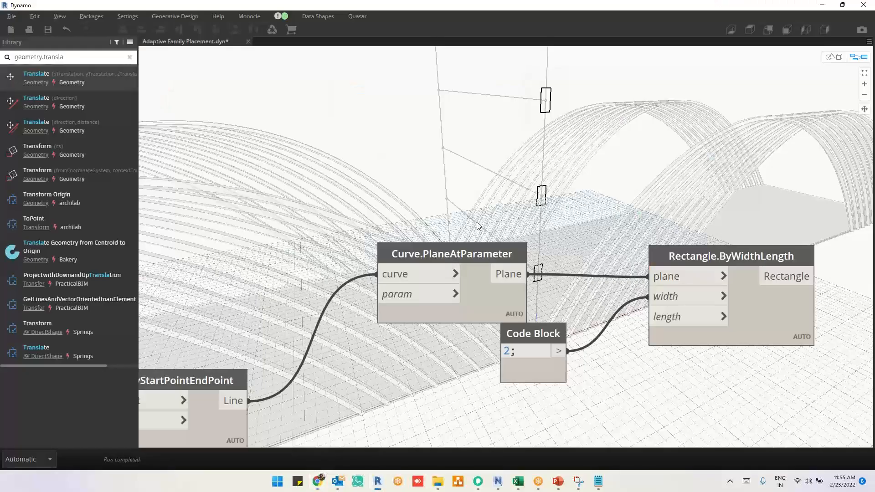
double_click(506, 351)
text(3)
click(430, 271)
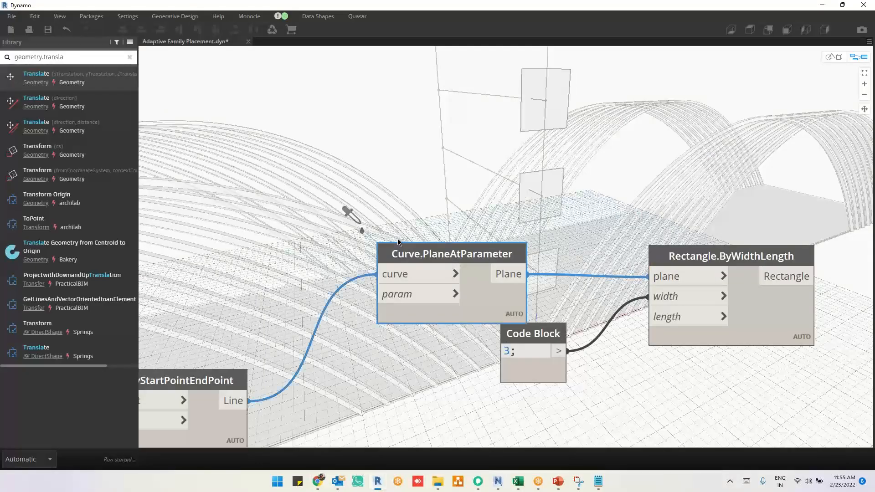
click(387, 203)
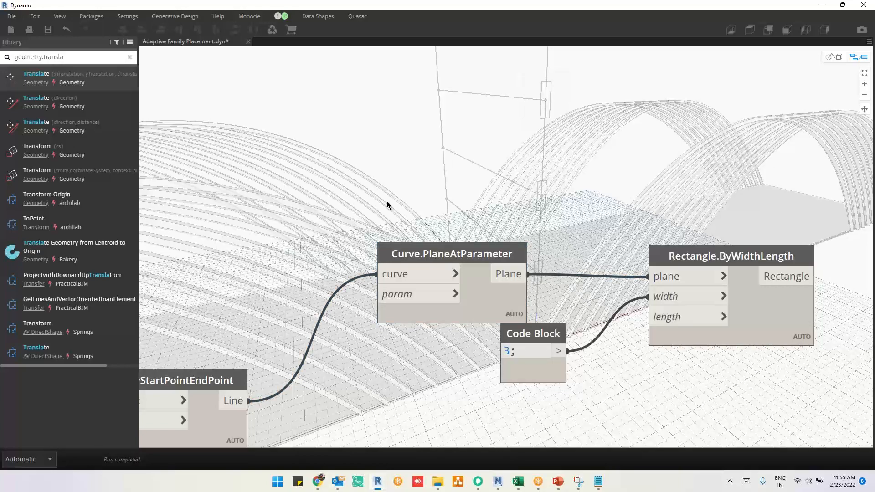
Highlight the rectangles in the 3D preview and compare the towers with the Golden Gate Bridge photo in the browser
middle_drag(779, 394, 594, 364)
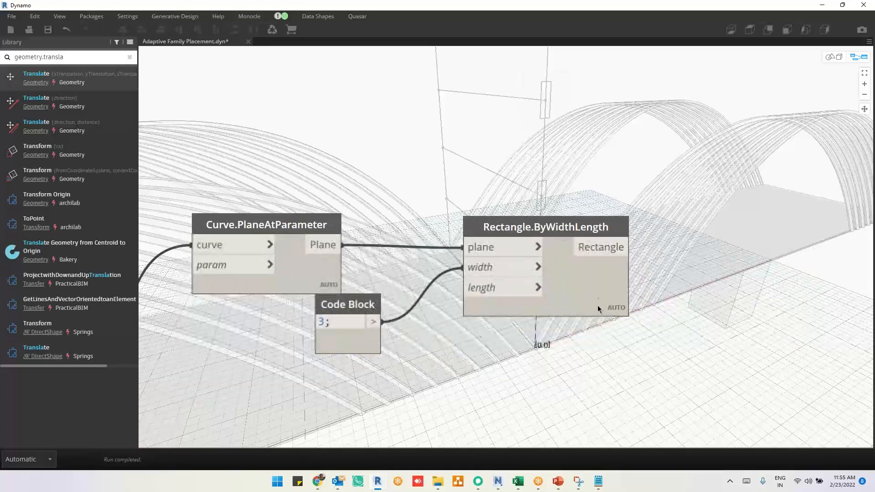
click(596, 298)
middle_drag(682, 303, 523, 318)
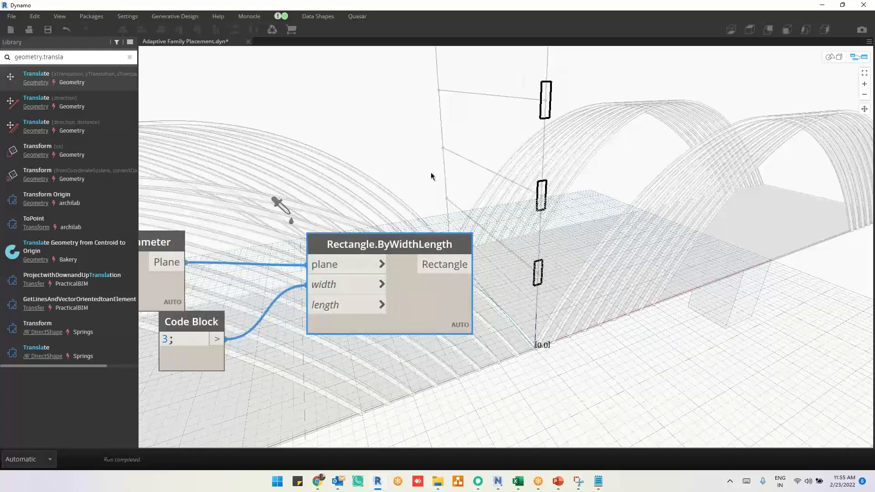
key(ctrl+b)
scroll(497, 262, down, 5)
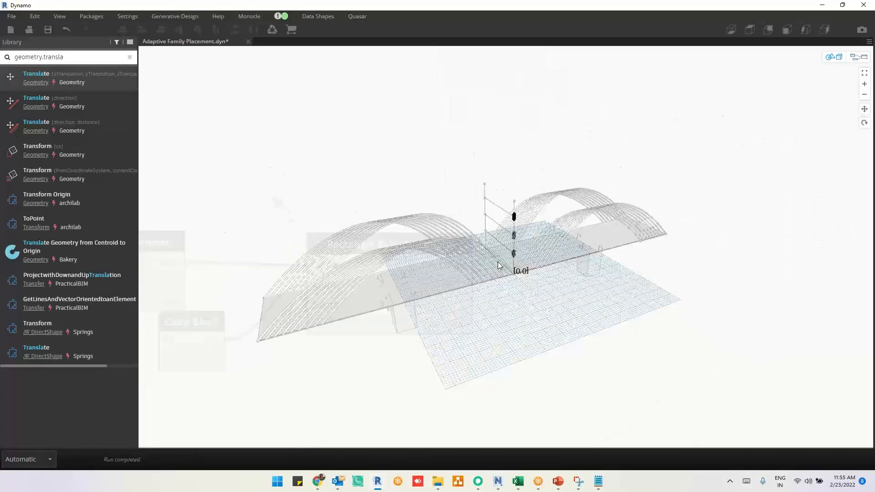
key(super+Tab)
click(429, 159)
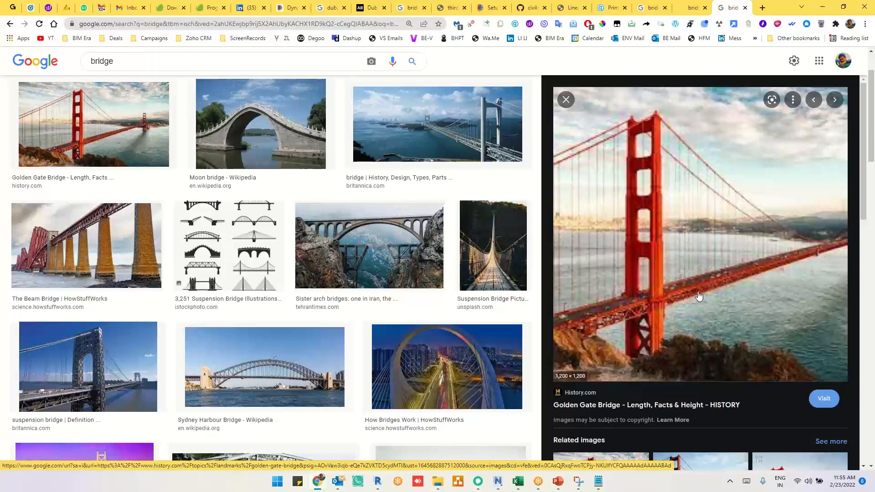
key(alt+Tab)
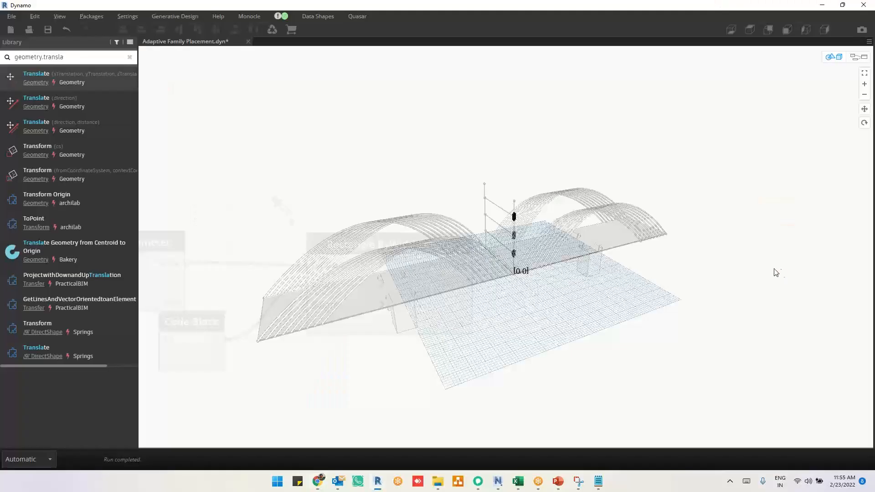
Review the deck section of the graph around Curve.Extrude and highlight the Surface.Thicken solids in the preview
key(ctrl+b)
middle_drag(351, 336, 474, 211)
middle_drag(275, 329, 765, 311)
scroll(765, 311, down, 4)
middle_drag(425, 363, 688, 327)
middle_drag(214, 380, 636, 349)
middle_drag(151, 341, 549, 325)
middle_drag(275, 375, 720, 325)
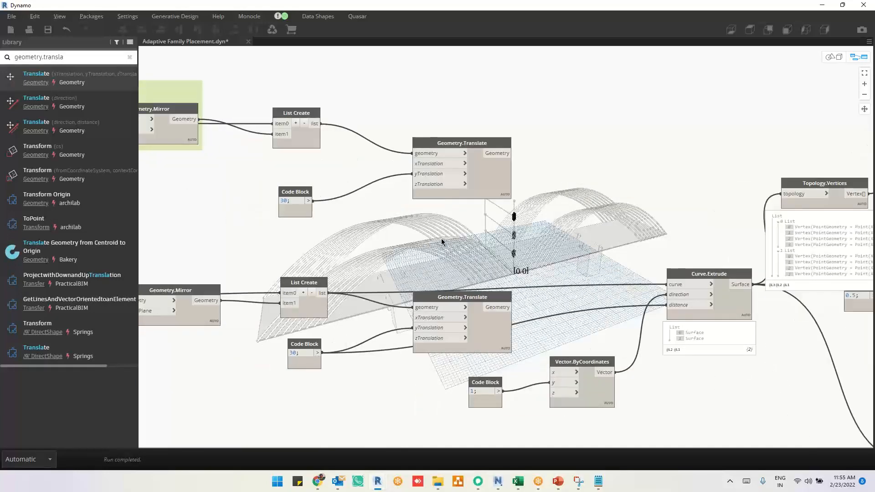
middle_drag(776, 337, 481, 337)
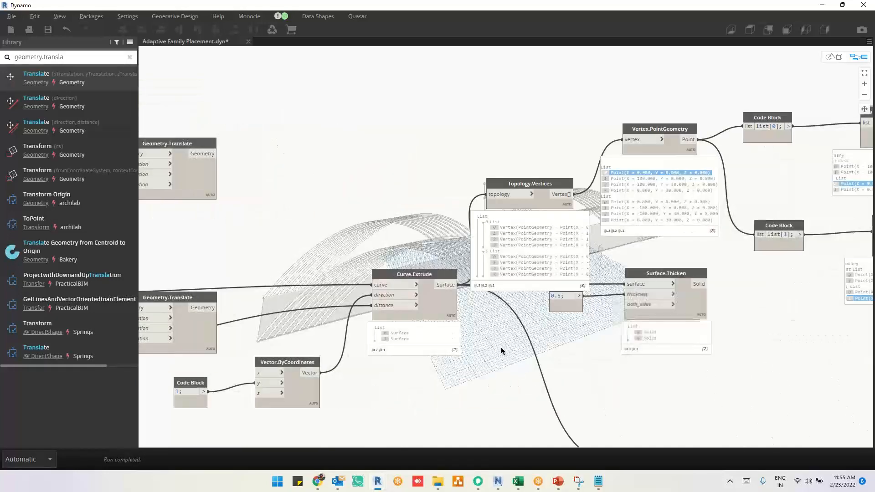
middle_drag(159, 389, 603, 366)
middle_drag(549, 366, 232, 367)
click(816, 284)
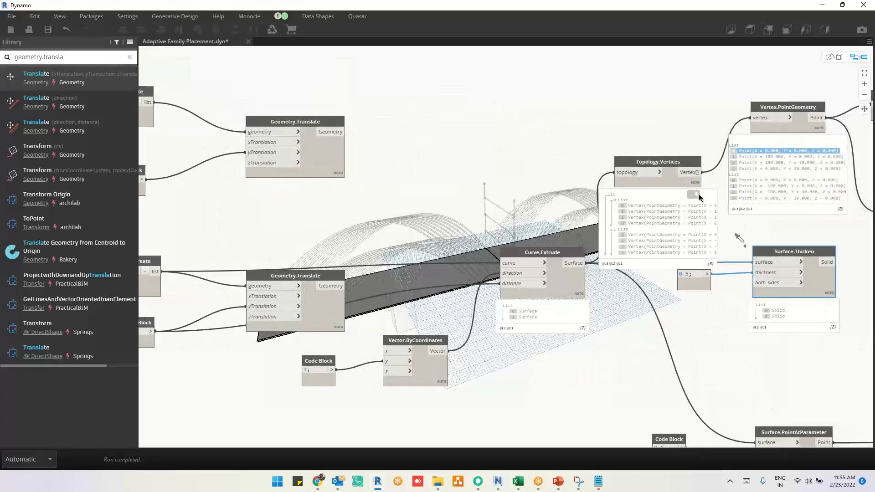
click(699, 193)
click(683, 129)
Trace the arch section of the graph from the 1st Curve group to Bridge 1 Side and highlight the Solid.BySweep arches
scroll(660, 137, up, 1)
middle_drag(305, 273, 586, 274)
middle_drag(525, 268, 864, 242)
scroll(820, 266, down, 4)
middle_drag(192, 335, 621, 335)
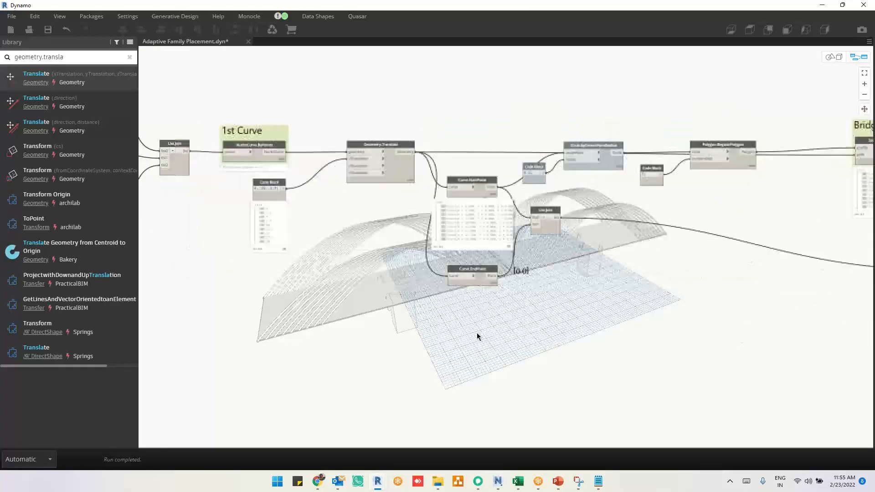
scroll(570, 201, up, 3)
middle_drag(839, 201, 365, 201)
middle_drag(463, 291, 873, 342)
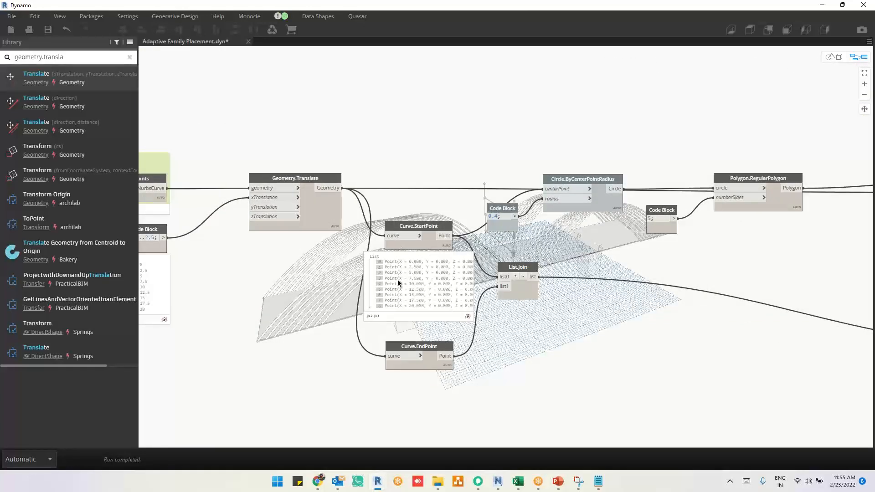
middle_drag(500, 291, 809, 314)
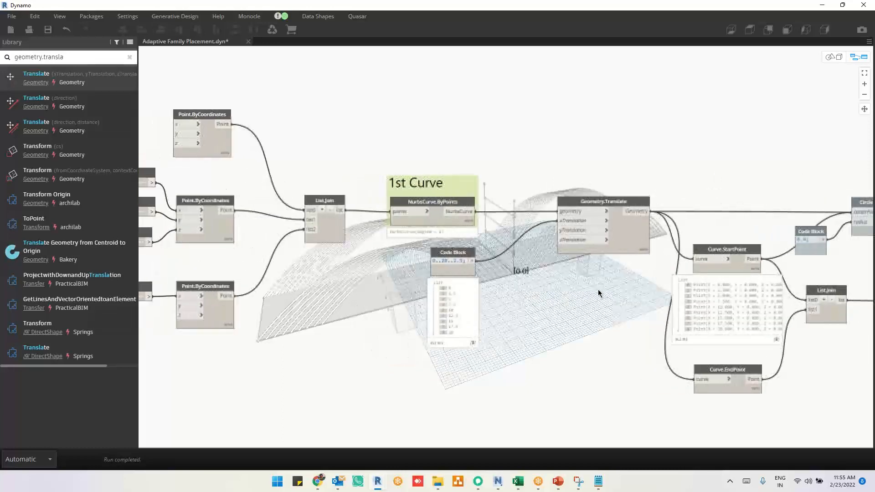
middle_drag(547, 324, 373, 326)
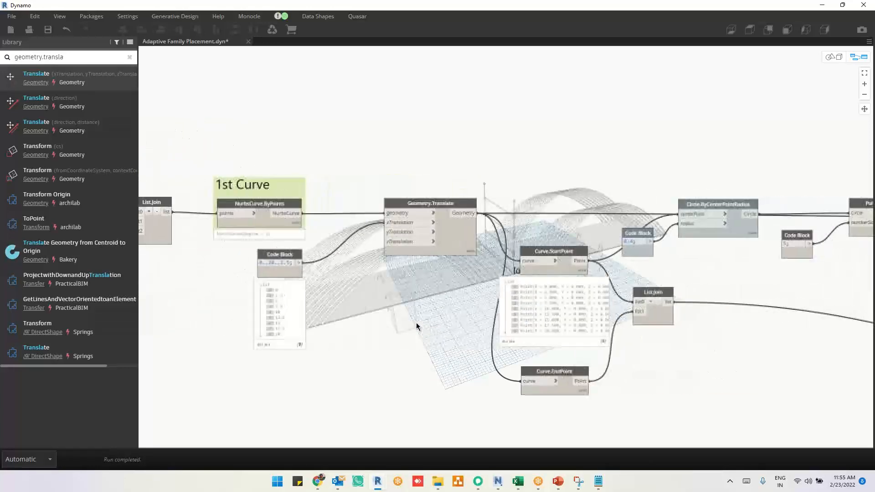
middle_drag(297, 325, 247, 327)
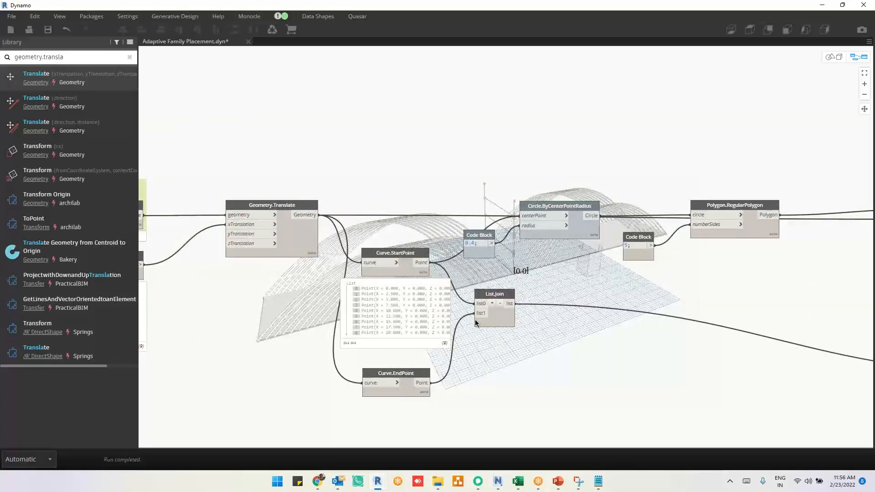
middle_drag(600, 325, 469, 325)
middle_drag(648, 327, 518, 334)
click(702, 235)
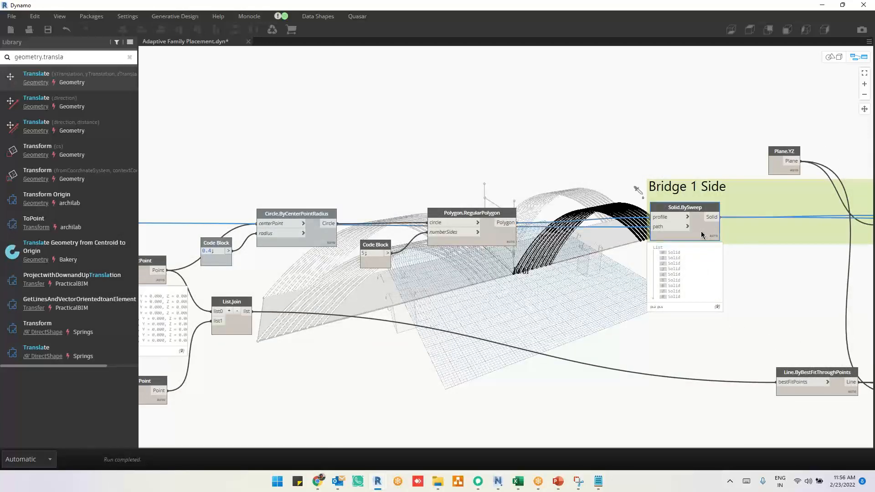
middle_drag(685, 348, 410, 354)
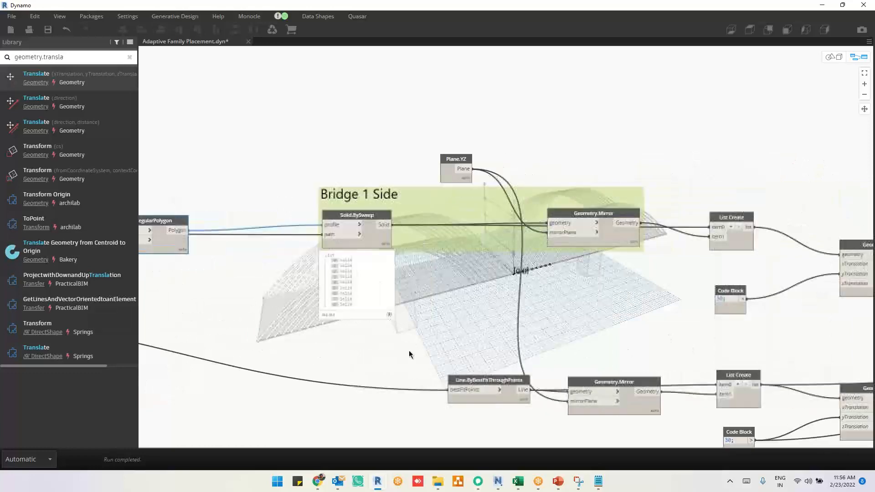
Follow the graph from Bridge 1 Side to Curve.Extrude and highlight its deck surfaces in the 3D preview
middle_drag(640, 350, 486, 350)
middle_drag(665, 353, 530, 308)
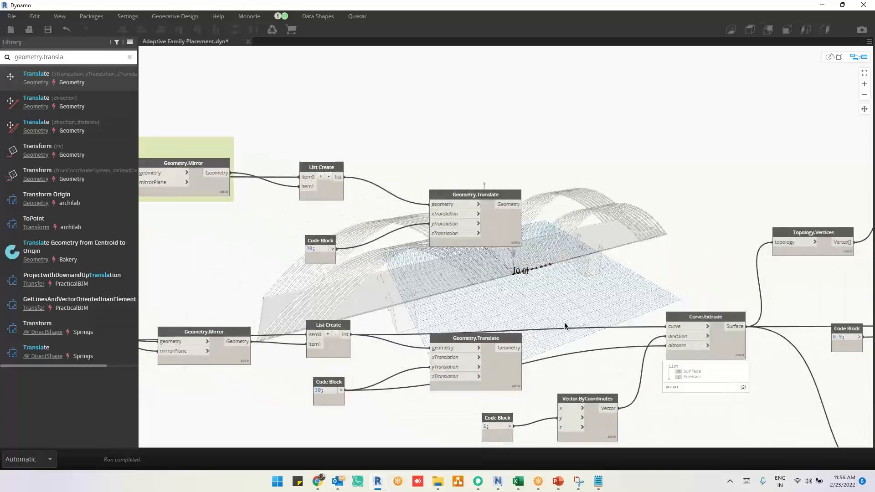
click(725, 349)
middle_drag(742, 400, 705, 238)
key(ctrl+b)
right_drag(687, 276, 696, 266)
key(ctrl+b)
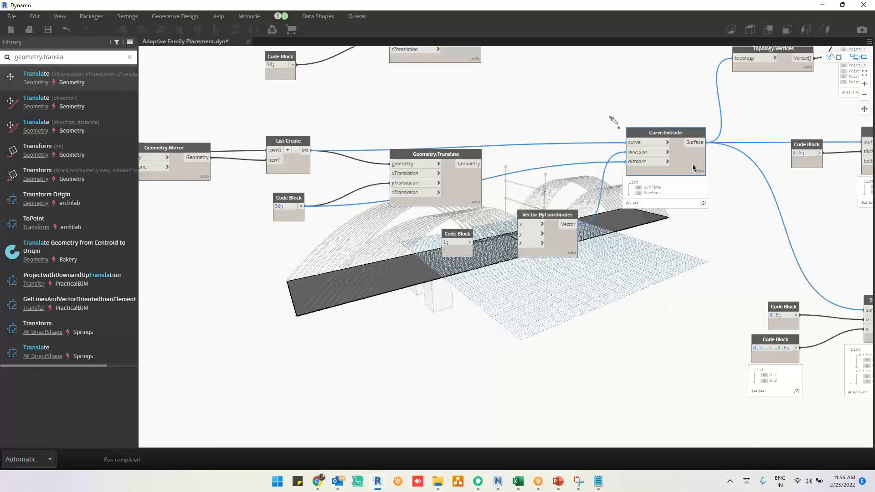
Add a Surface.Offset node below Curve.Extrude and feed the extruded surfaces into its surface input
right_click(715, 241)
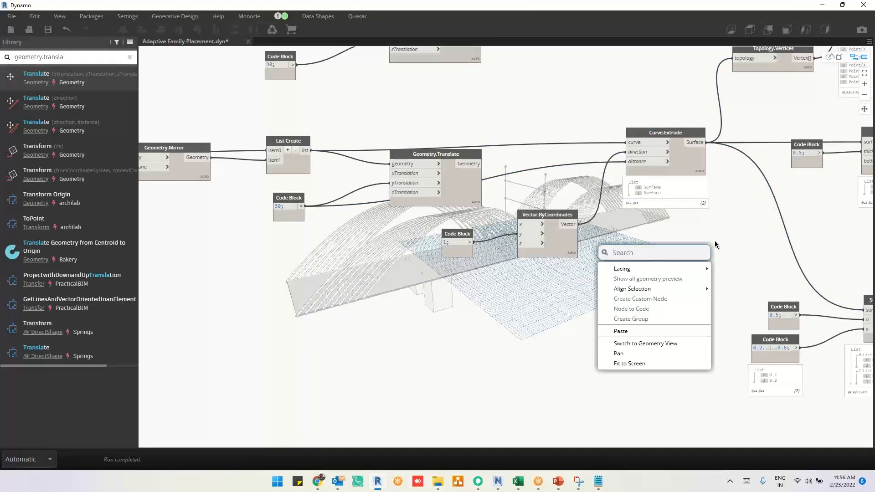
text(su)
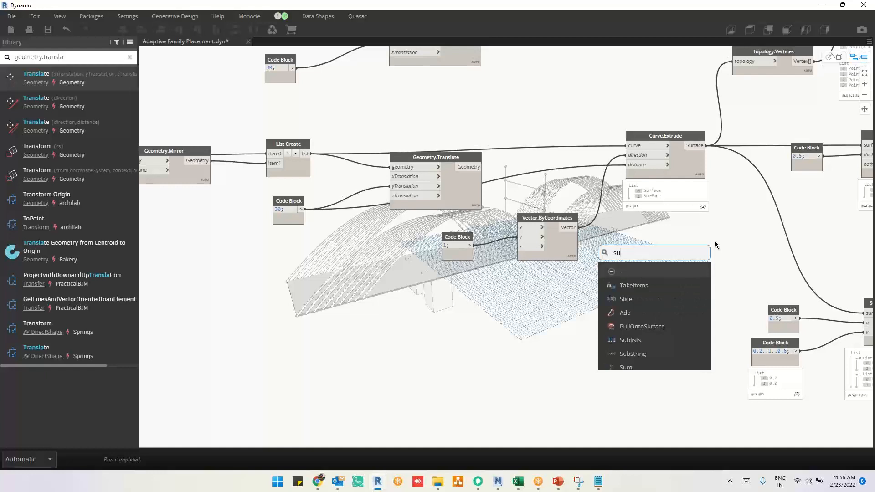
text(rface.off)
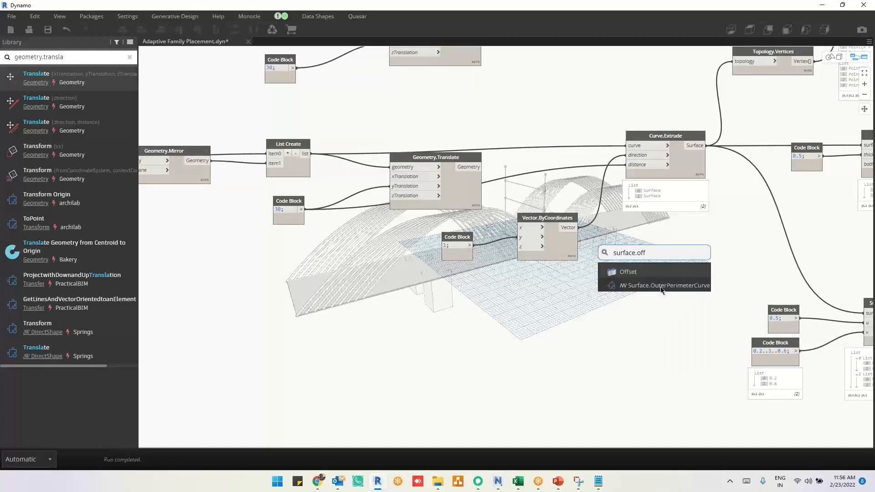
click(652, 270)
drag(678, 275, 697, 256)
click(696, 146)
click(672, 267)
drag(679, 259, 746, 246)
scroll(750, 286, up, 4)
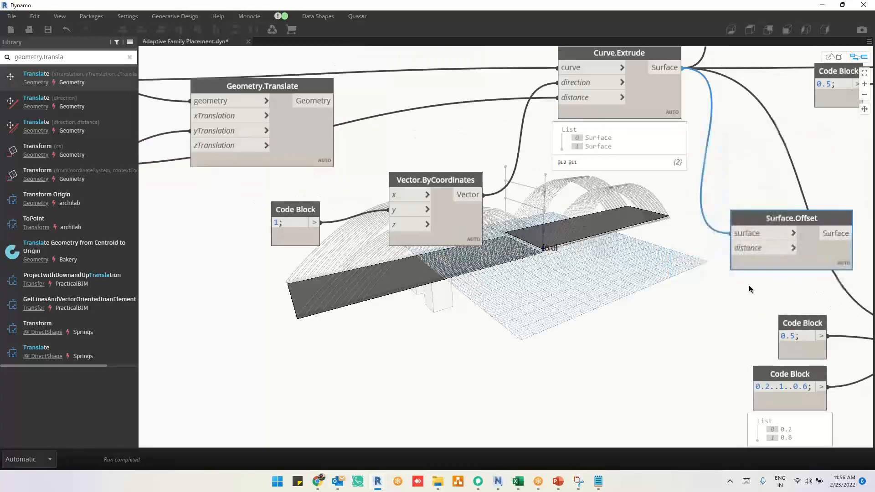
Connect a new Code Block of -5 to the distance input of Surface.Offset and inspect the offset decks in 3D
double_click(610, 242)
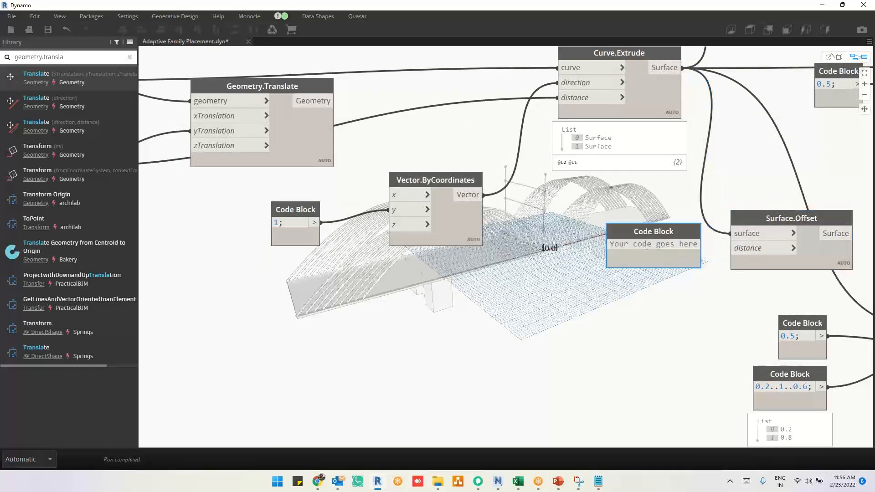
text(-5)
click(633, 277)
drag(650, 245, 737, 253)
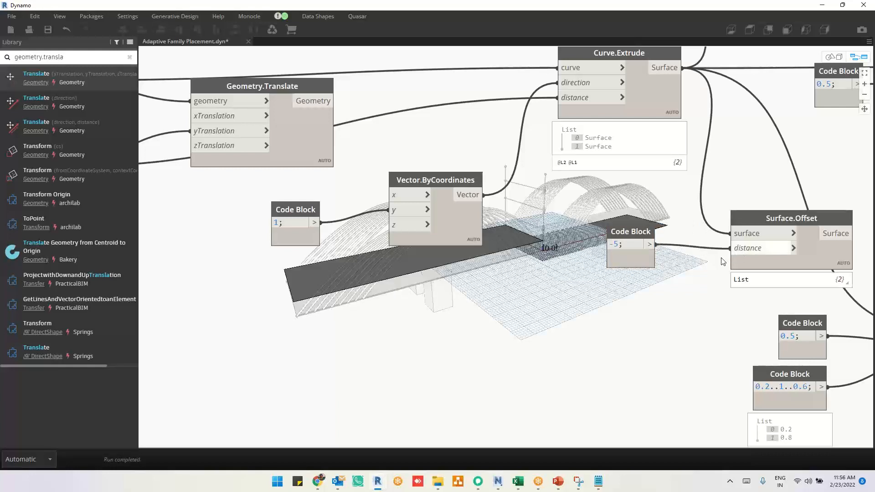
key(ctrl+b)
right_drag(522, 314, 524, 308)
middle_drag(598, 313, 495, 315)
right_drag(551, 305, 515, 310)
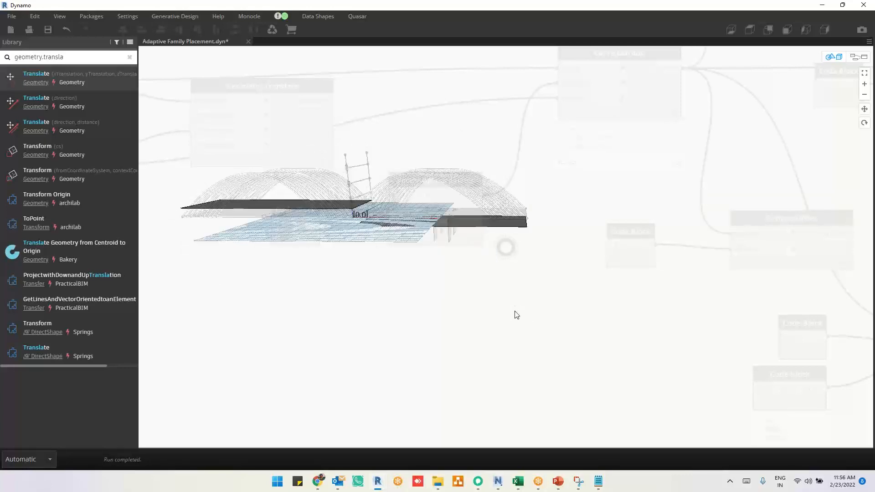
key(ctrl+b)
Set the lacing of Surface.Offset to Longest and expand its output list
right_click(813, 249)
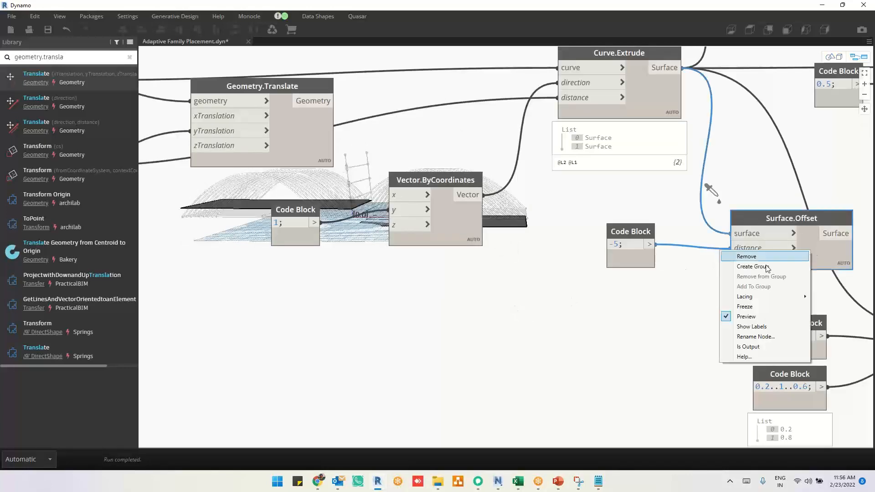
mouse_move(737, 299)
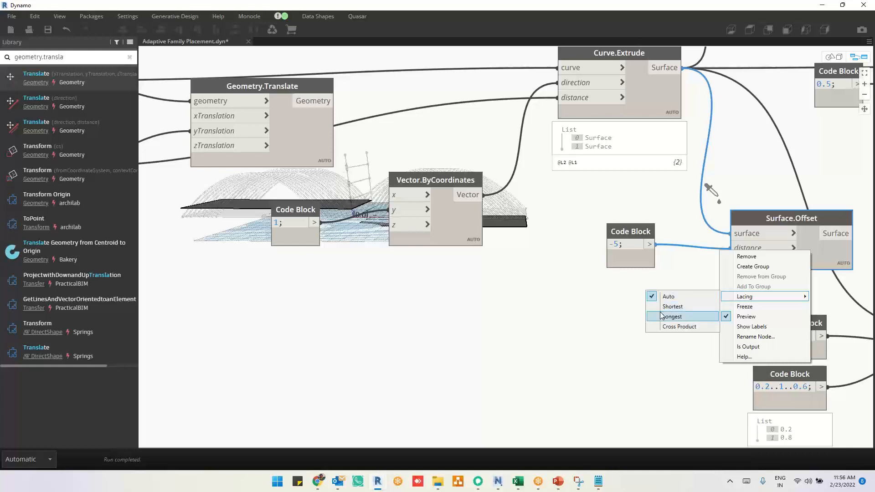
click(670, 316)
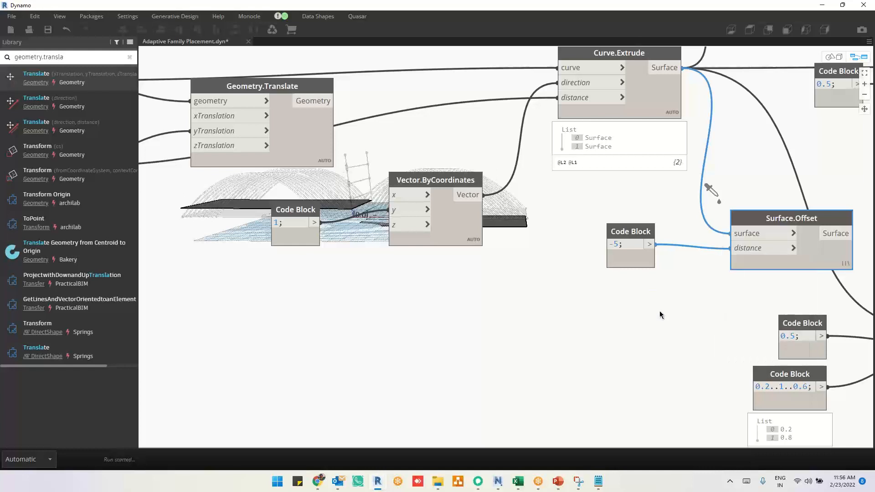
mouse_move(808, 252)
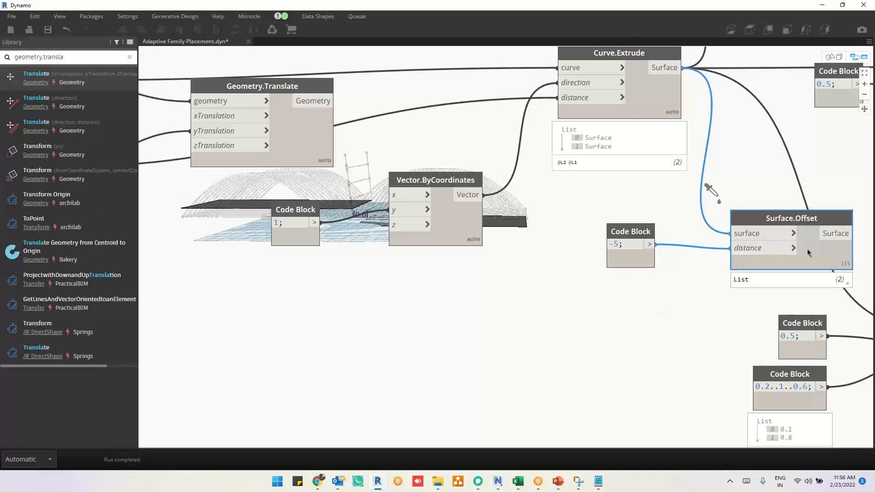
mouse_move(845, 282)
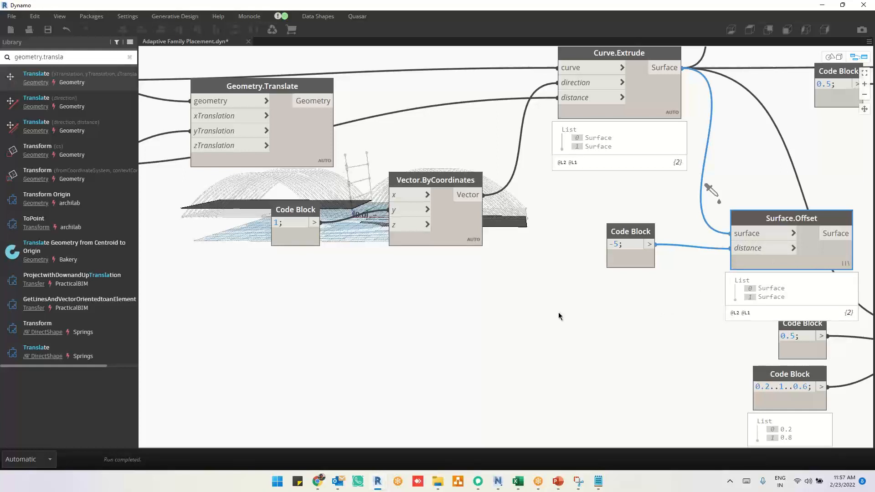
Change the offset distance Code Block to the two-item list [-5,-5]
scroll(559, 313, down, 2)
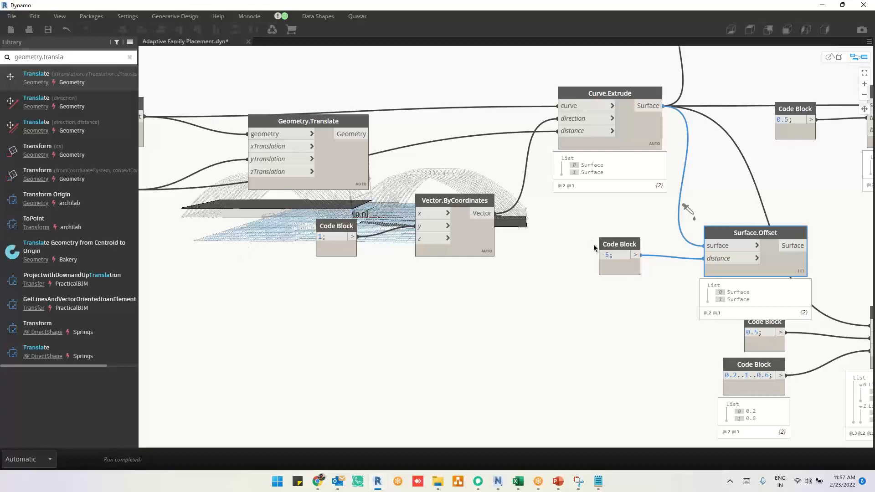
scroll(612, 234, up, 3)
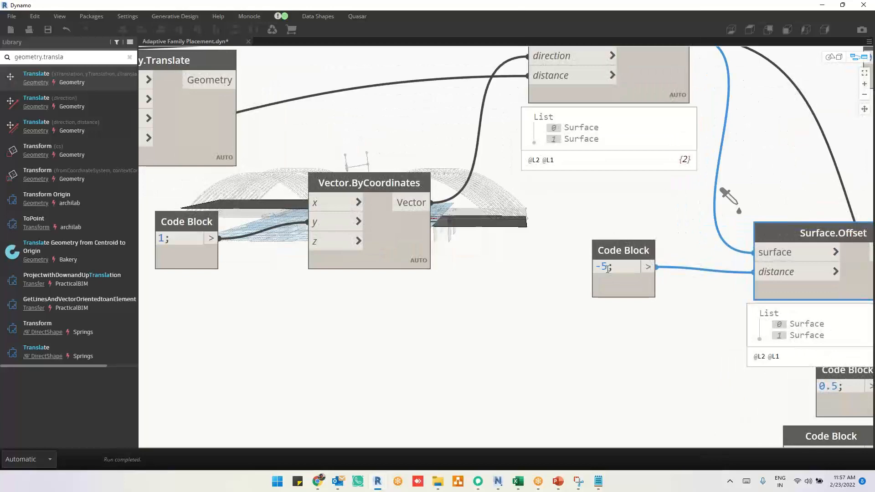
scroll(507, 270, down, 3)
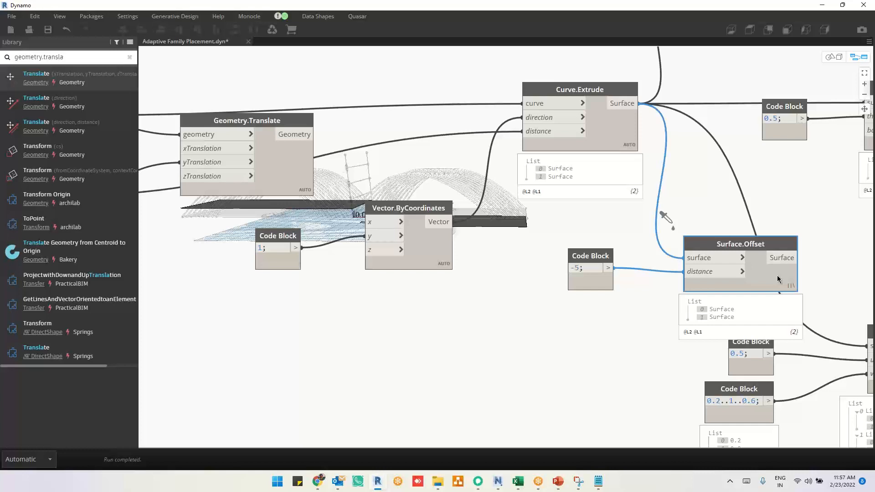
mouse_move(580, 272)
text([)
key(Right)
key(Right)
text(,-5)
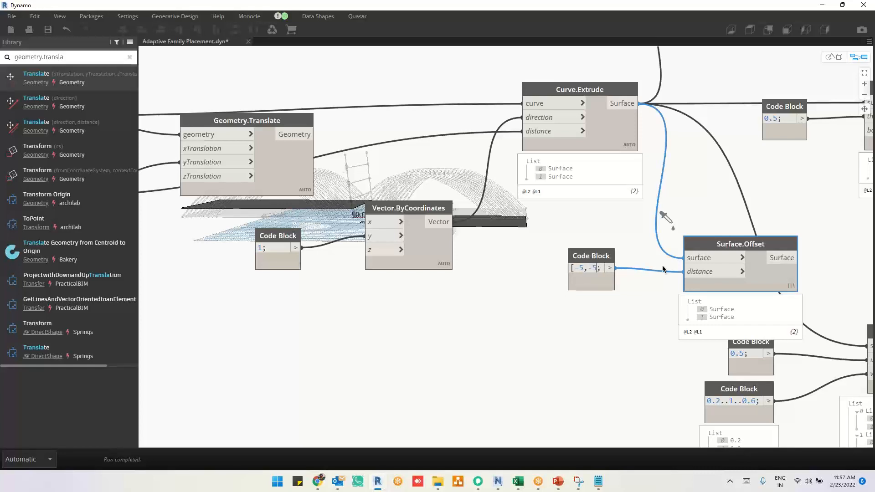
text(])
click(542, 361)
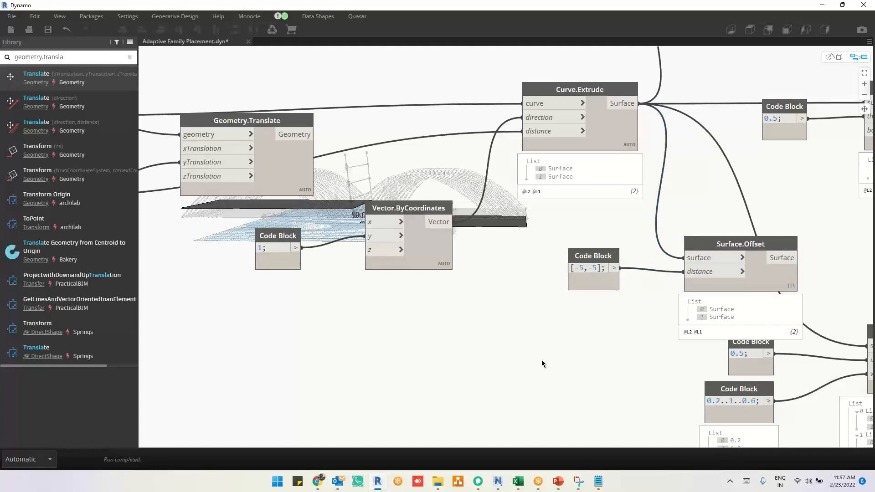
Try 5 as the first distance in the Surface.Offset Code Block, making the list [5,-5]
middle_drag(565, 352, 586, 314)
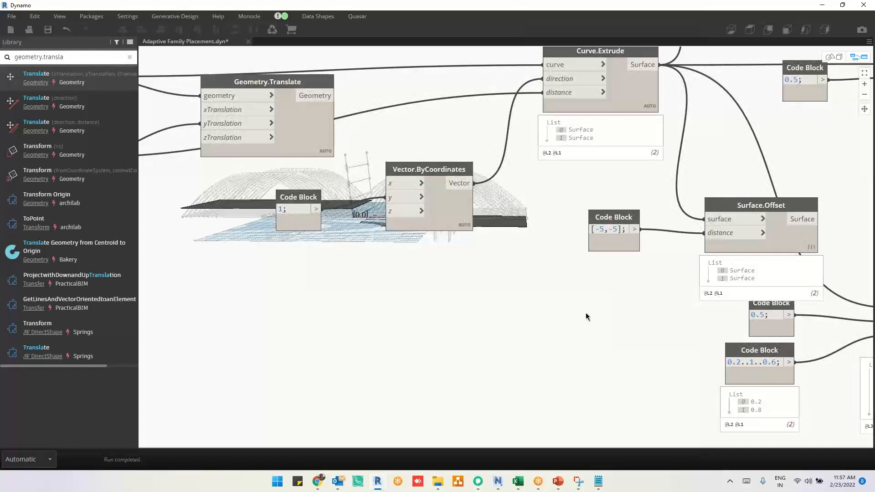
middle_drag(580, 319, 567, 326)
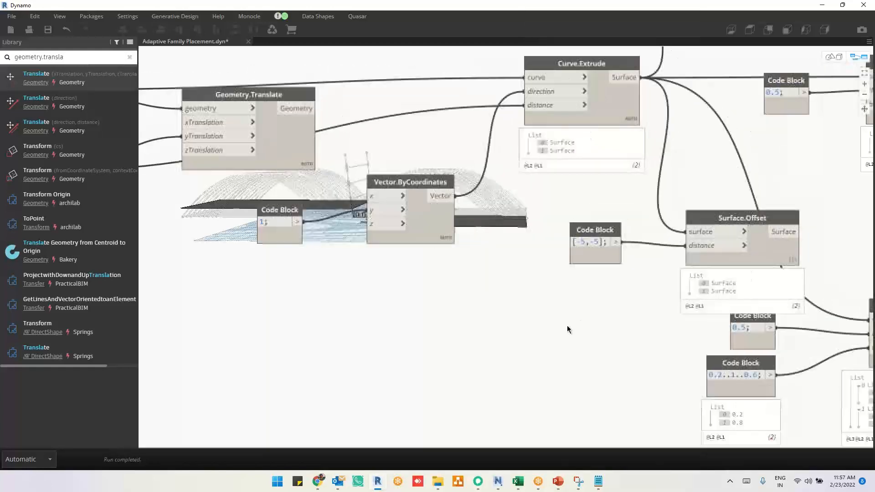
scroll(590, 220, up, 1)
scroll(590, 223, up, 5)
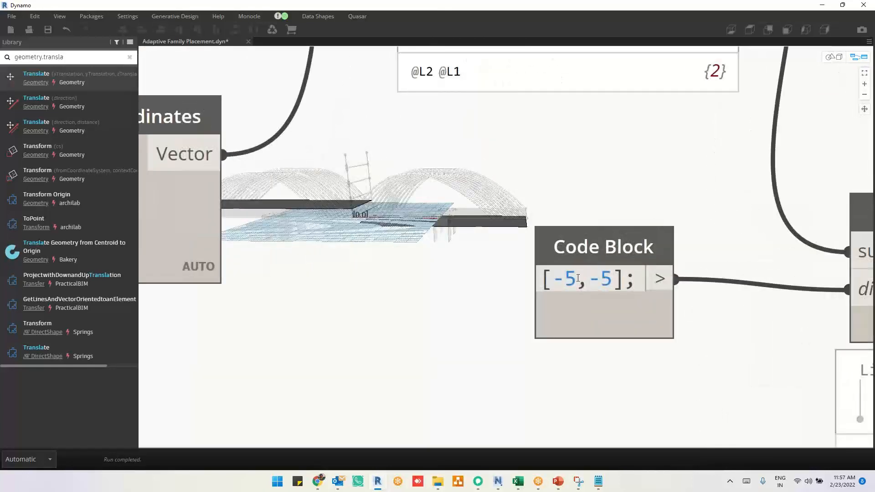
drag(575, 280, 557, 283)
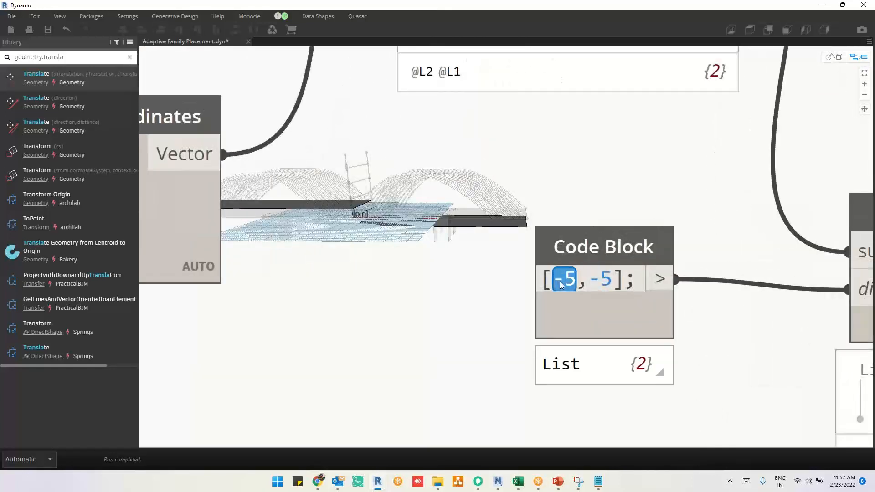
text(5)
click(595, 180)
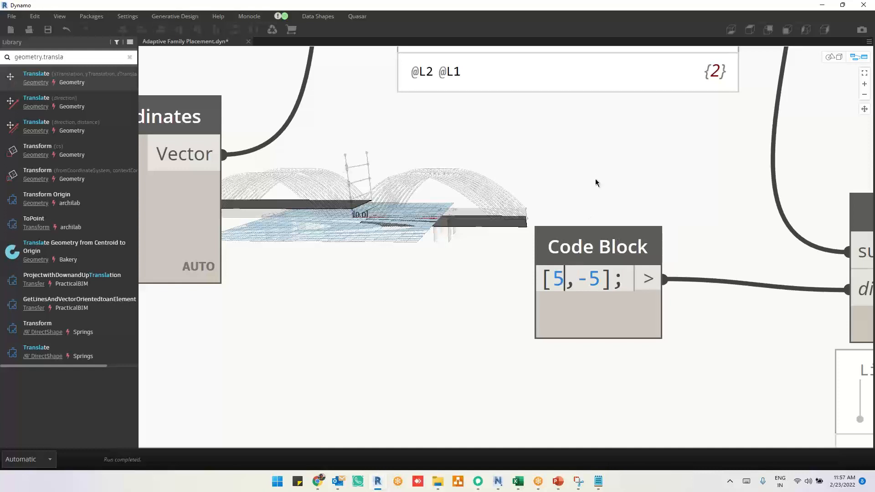
Set the offset distance list to [-5,5] and inspect both offset decks below the bridge in the 3D preview
click(565, 276)
text(-)
key(Right)
key(Right)
key(Delete)
click(583, 149)
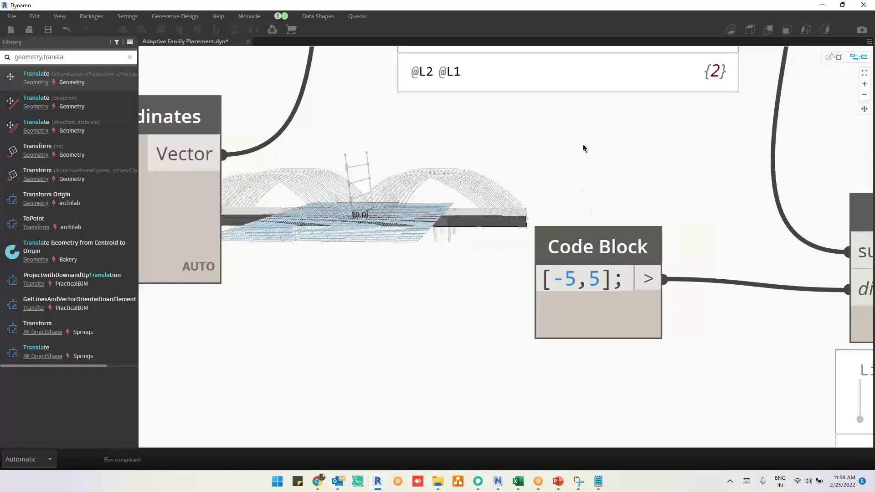
key(ctrl+b)
right_drag(442, 288, 491, 279)
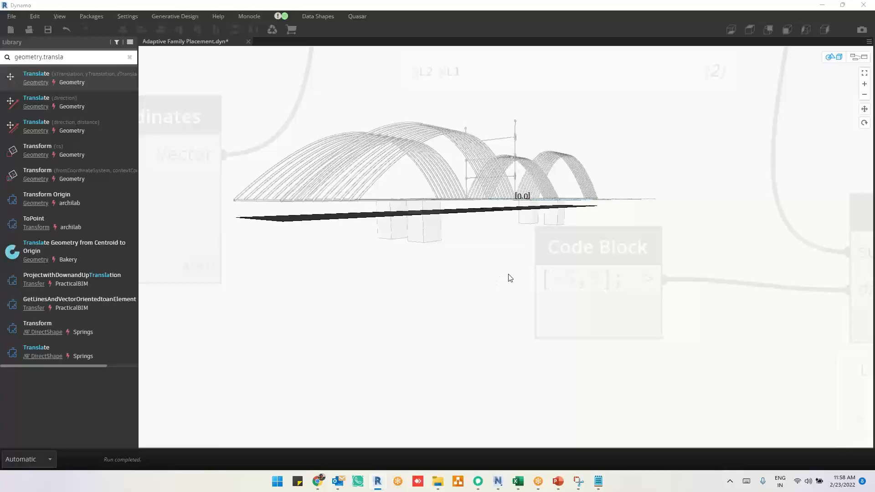
Switch to the browser and look through the bridge image results up to Britannica's suspension bridge photo
key(alt+Tab)
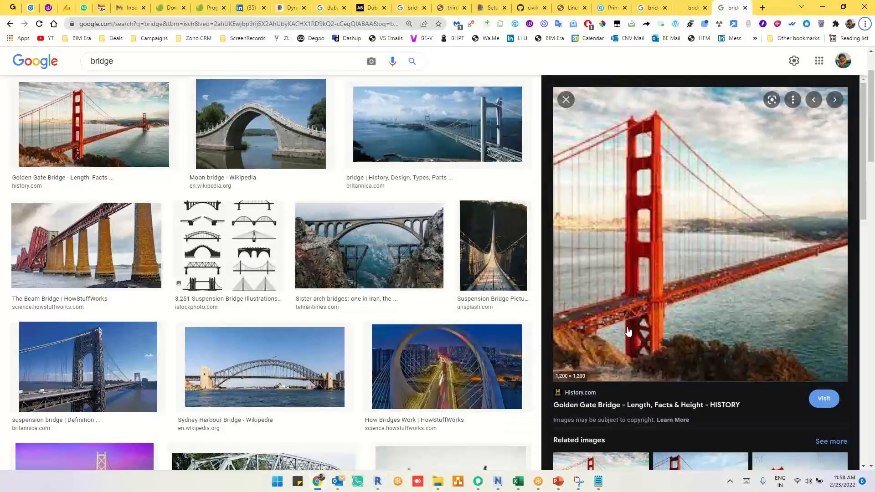
click(112, 222)
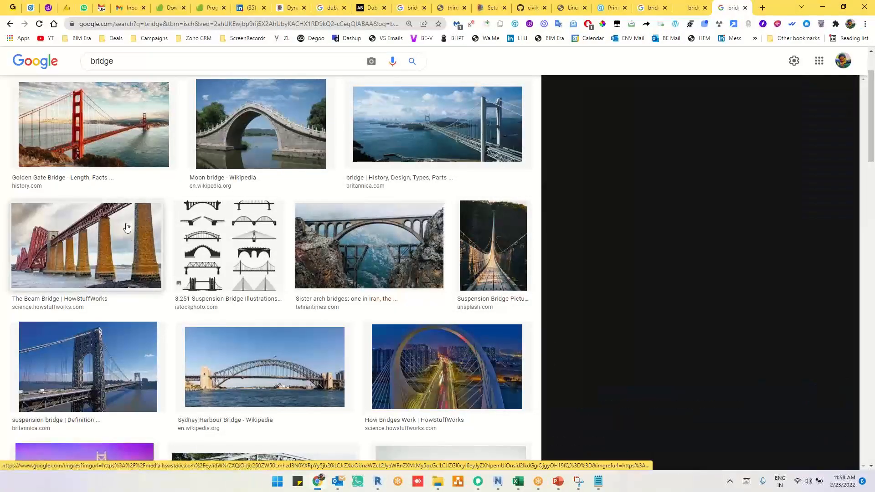
click(133, 142)
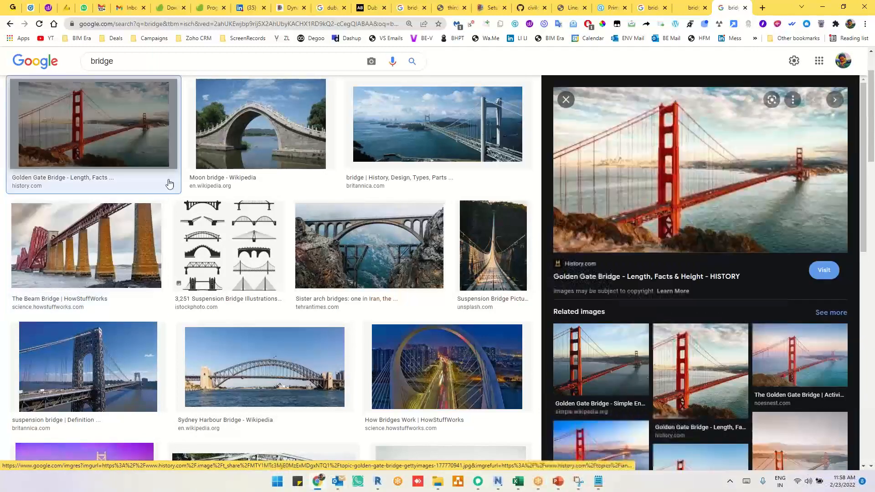
click(151, 364)
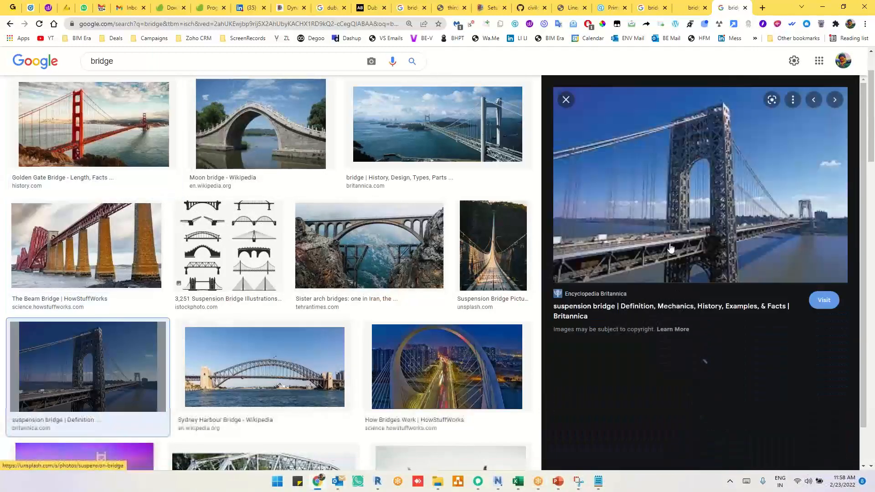
Open the Britannica suspension bridge article in a new tab and enlarge its George Washington Bridge photo
right_click(625, 264)
click(582, 219)
right_click(647, 195)
click(678, 173)
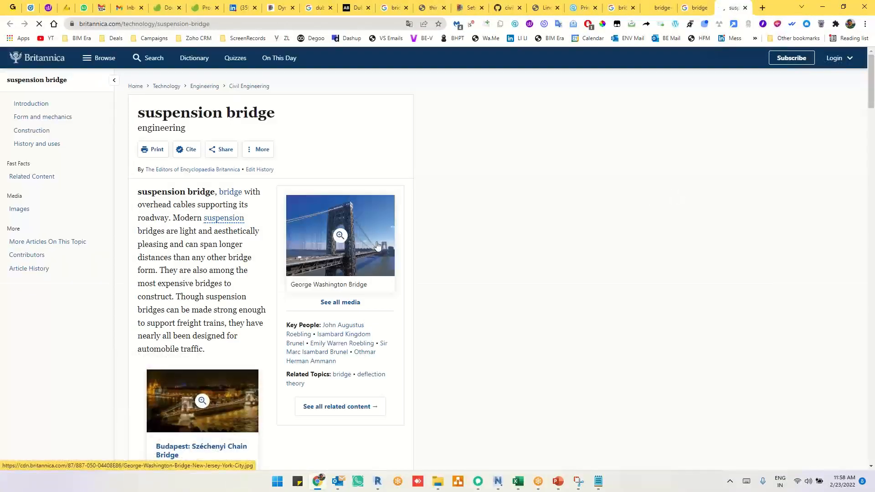
click(346, 257)
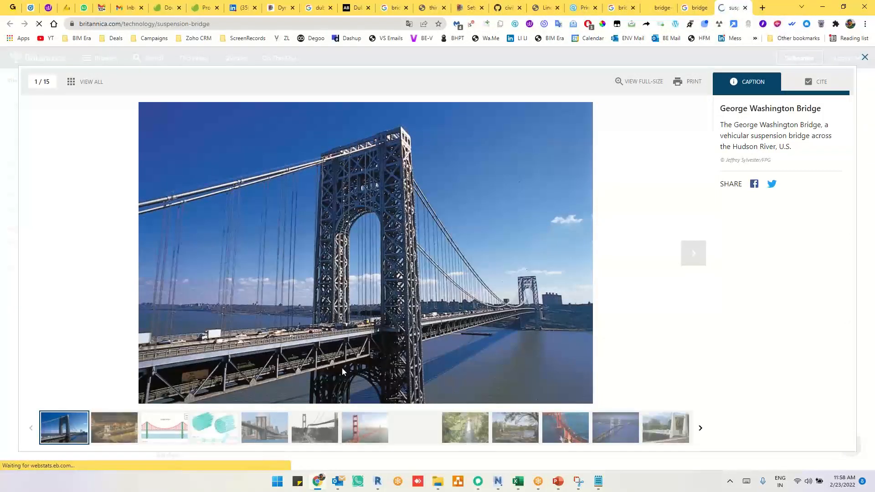
ctrl+scroll(304, 375, up, 3)
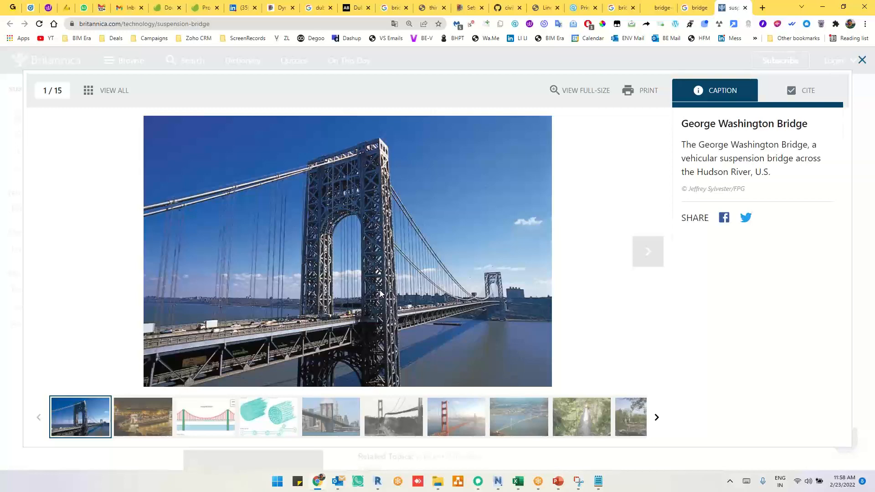
Open the George Washington Bridge photo at full size and start saving it, choosing the COWI training folder as location
click(577, 90)
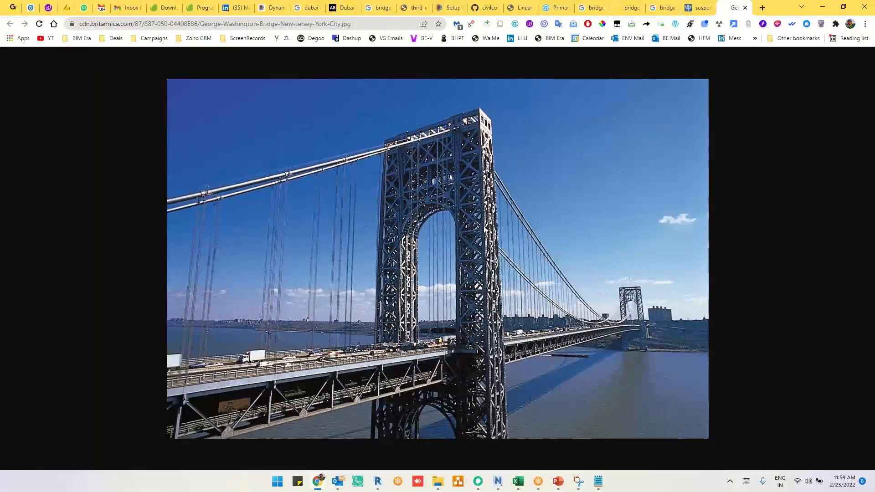
right_click(483, 207)
click(519, 226)
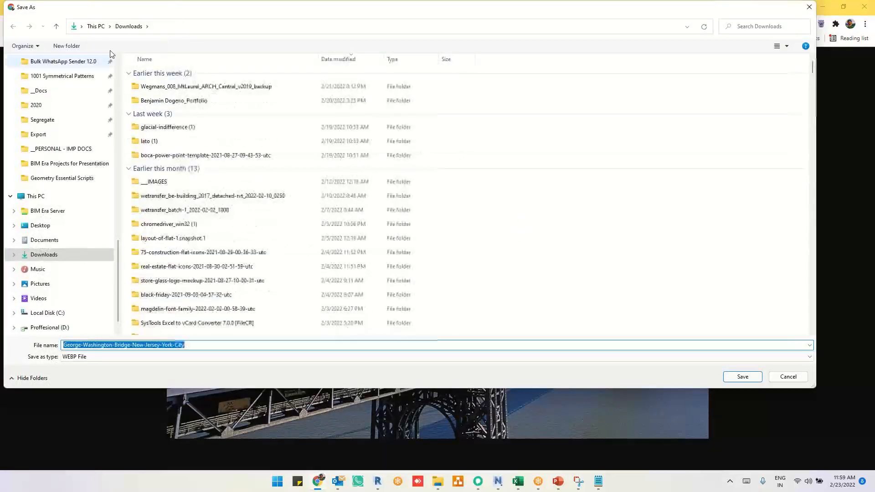
scroll(57, 155, up, 8)
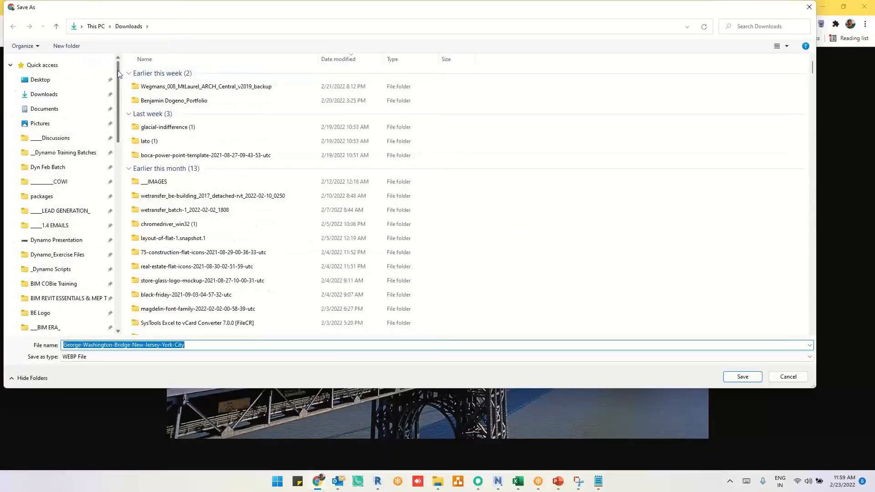
click(57, 157)
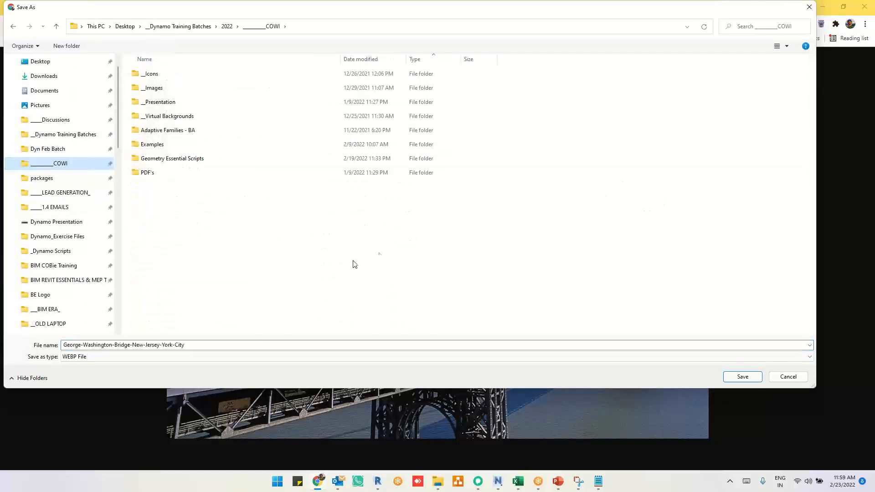
Create a folder named Exercises inside the COWI folder and open it as the save location
key(ctrl+shift+n)
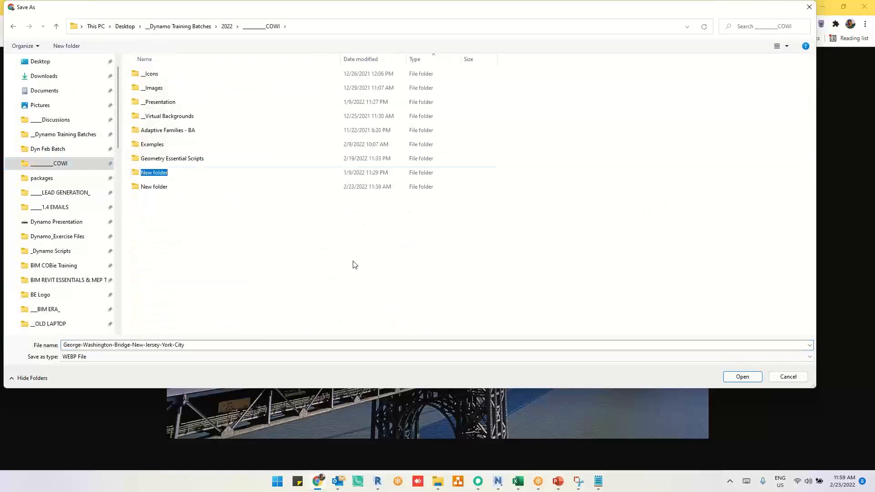
text(Exercises)
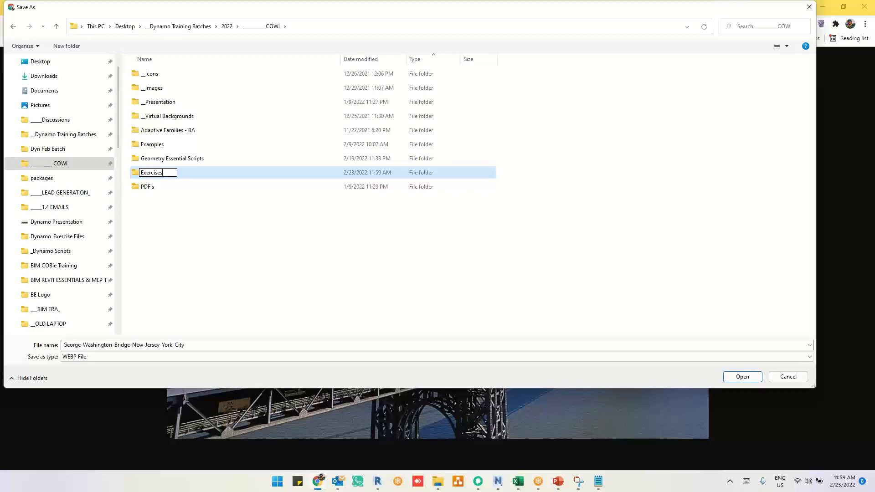
key(Return)
key(Return)
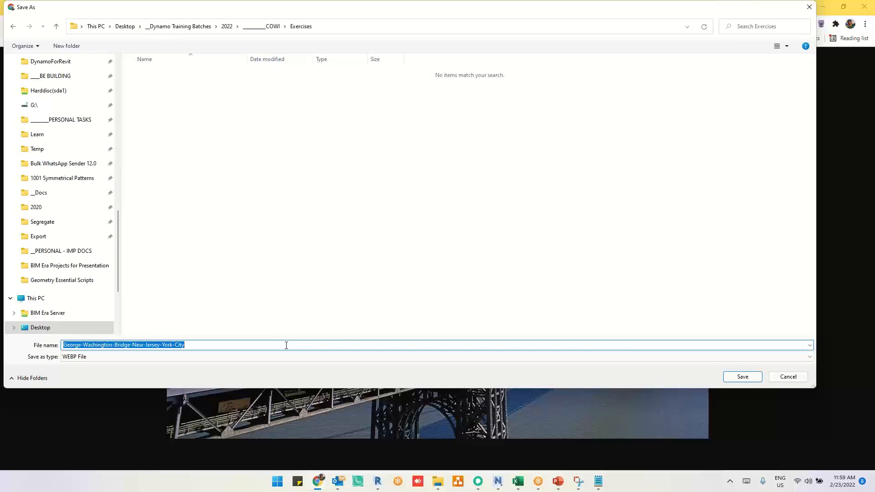
Save the bridge photo under the file name 1st Bridge in the Exercises folder
key(BackSpace)
text(1s)
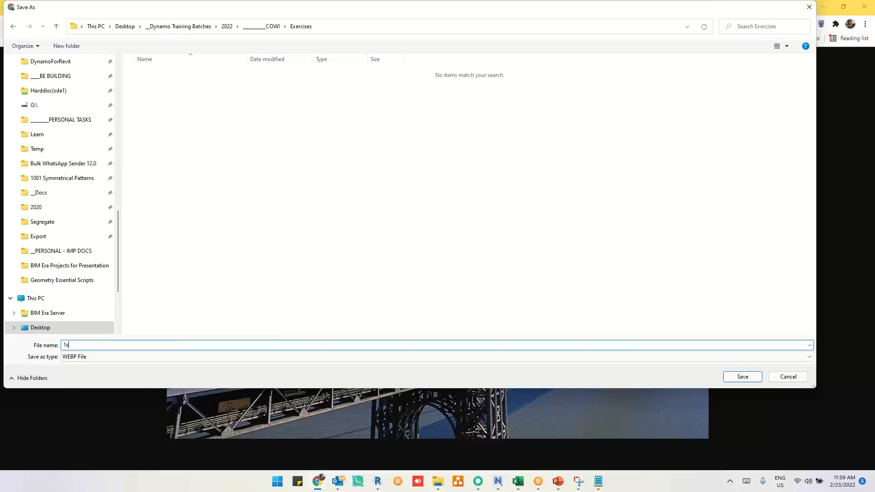
text(t Bridge)
key(Return)
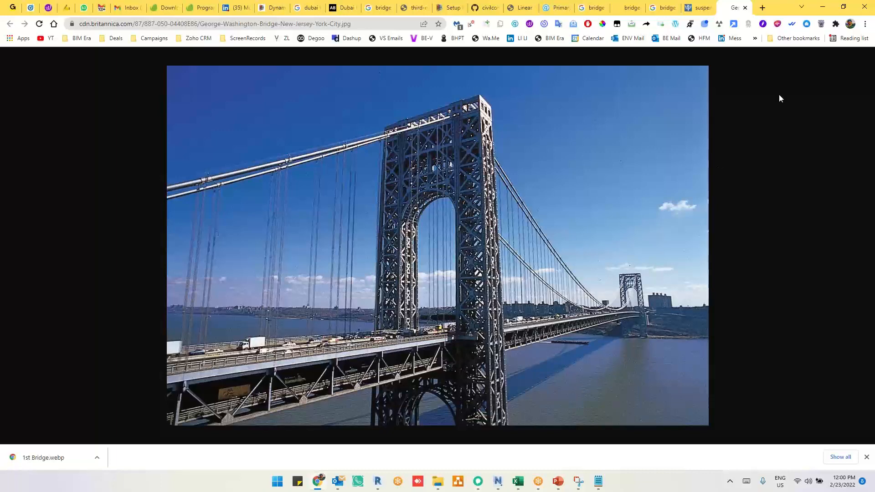
Look through the Linear Structures Workflow Guide PDF from its beginning and examine the tunnel volume definitions diagram on page 11 up close
click(820, 8)
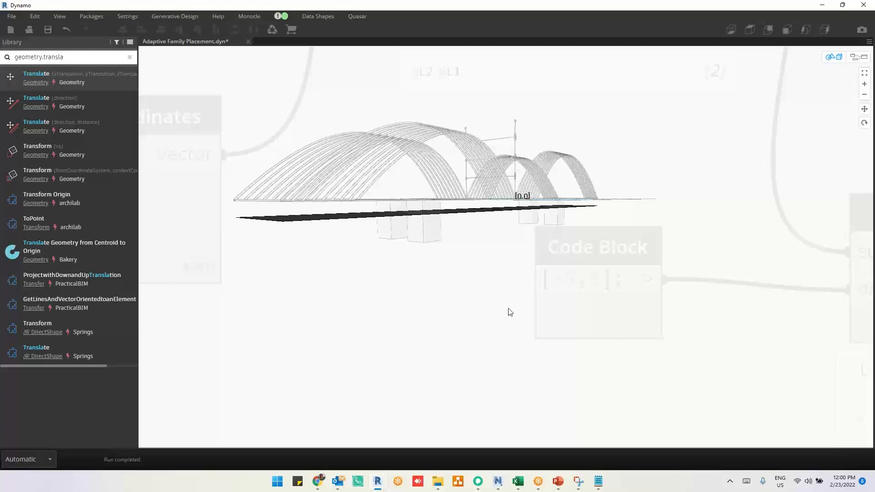
click(318, 481)
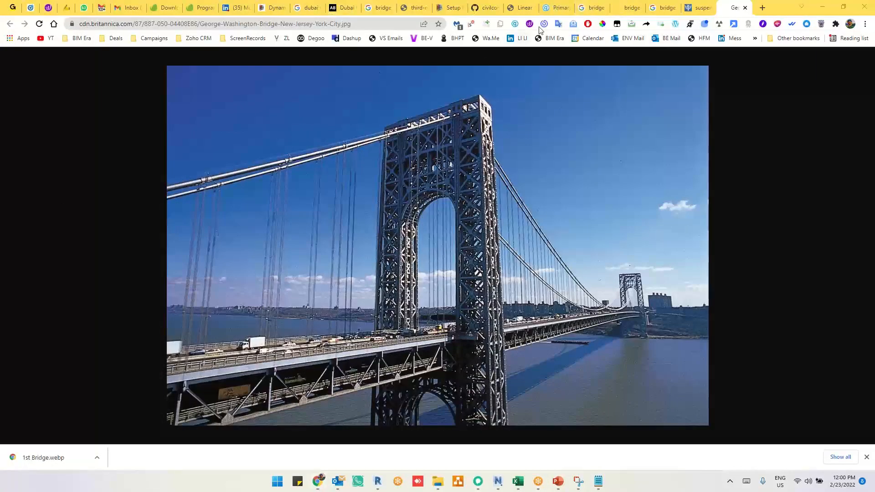
click(520, 8)
scroll(414, 295, up, 10)
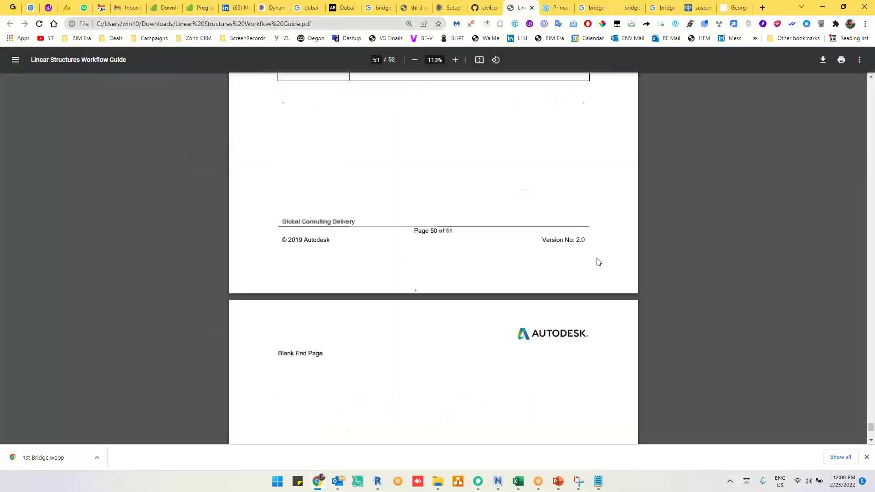
drag(870, 427, 858, 101)
scroll(553, 260, up, 5)
scroll(553, 259, down, 20)
scroll(555, 271, down, 20)
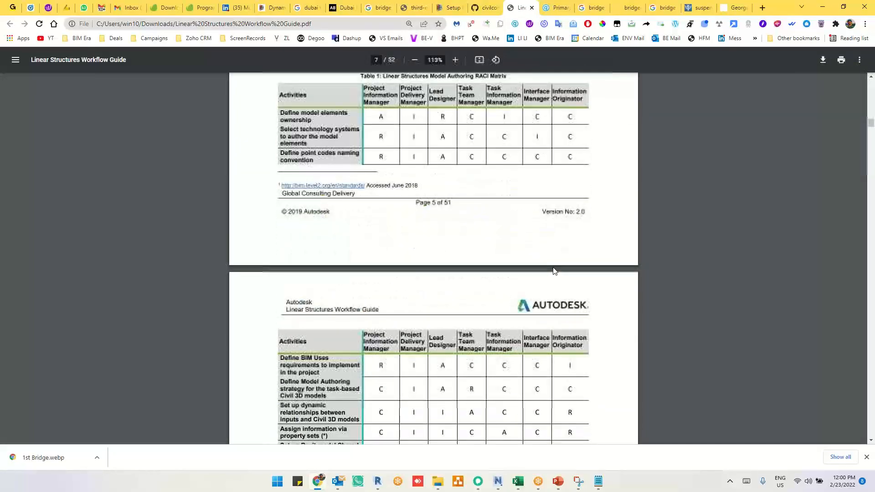
scroll(554, 270, down, 20)
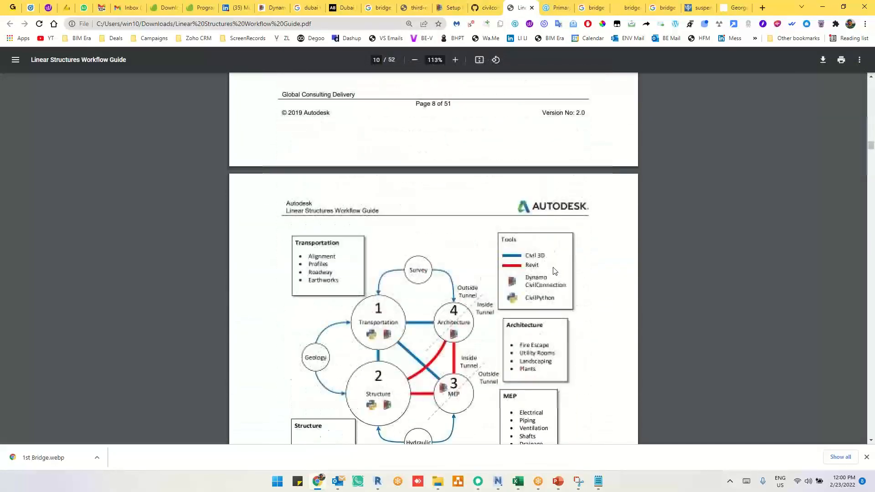
scroll(488, 274, up, 3)
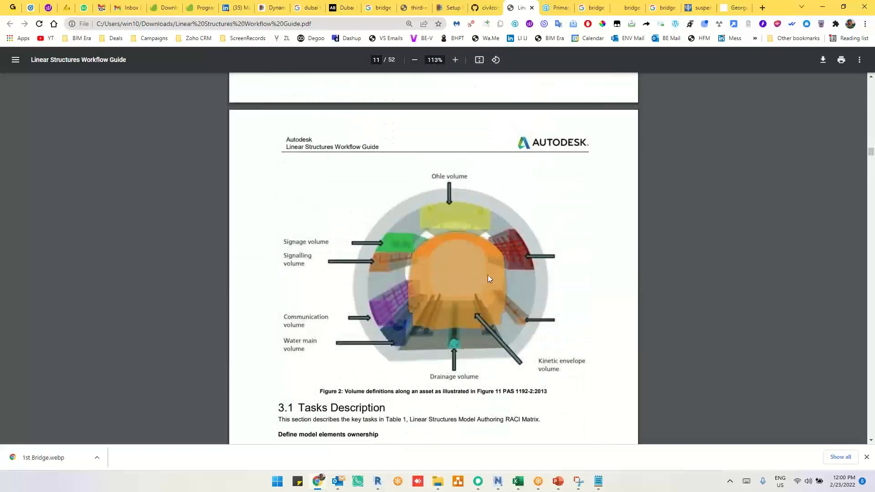
ctrl+scroll(476, 280, up, 5)
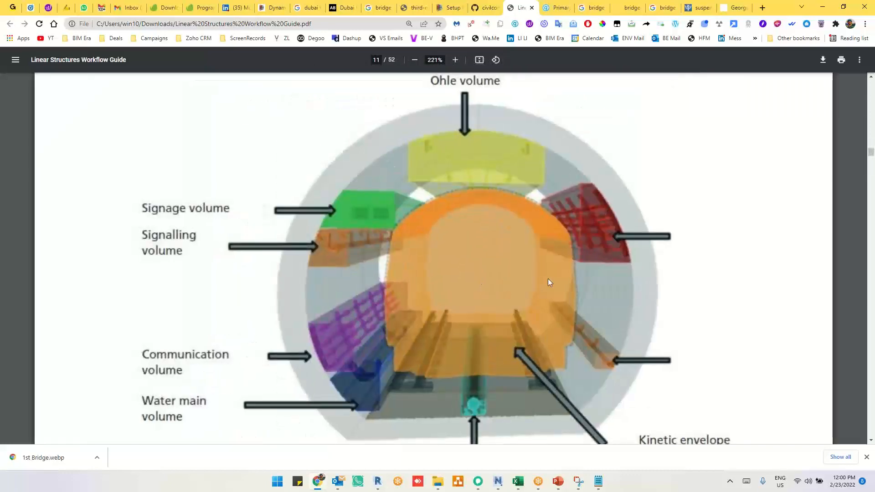